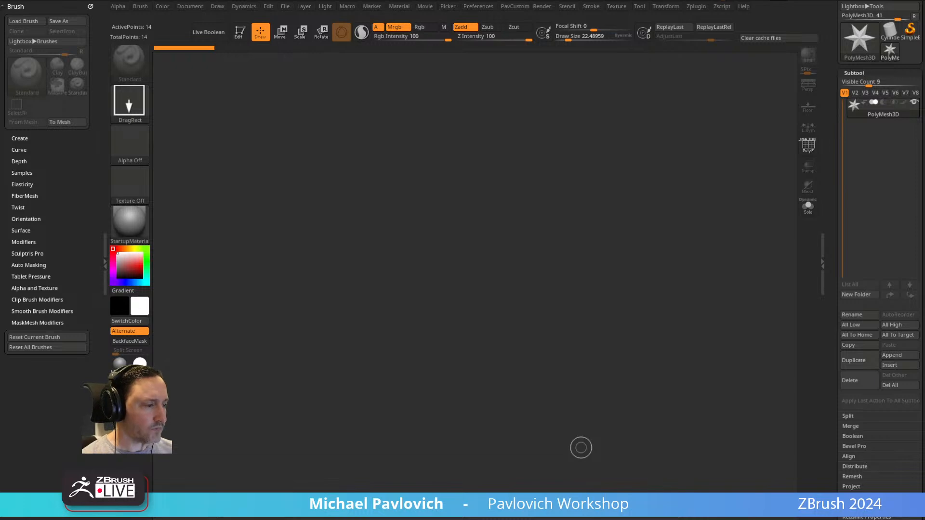
Switch to the Chrome browser and look over the YouTube channel's featured videos and ZBrush What's New playlists.
left_click_drag(581, 447, 515, 24)
scroll(611, 324, "up", 5)
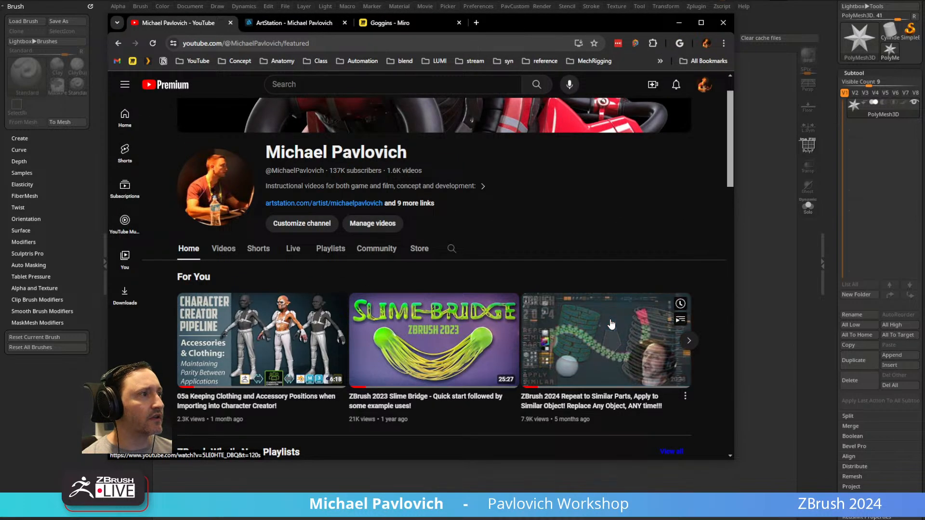
scroll(423, 211, "down", 3)
scroll(424, 215, "down", 1)
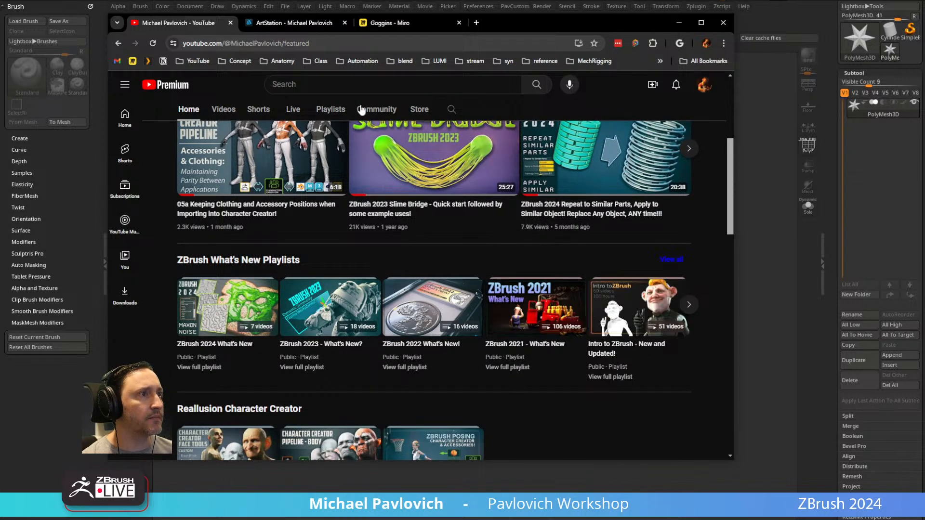
left_click(329, 42)
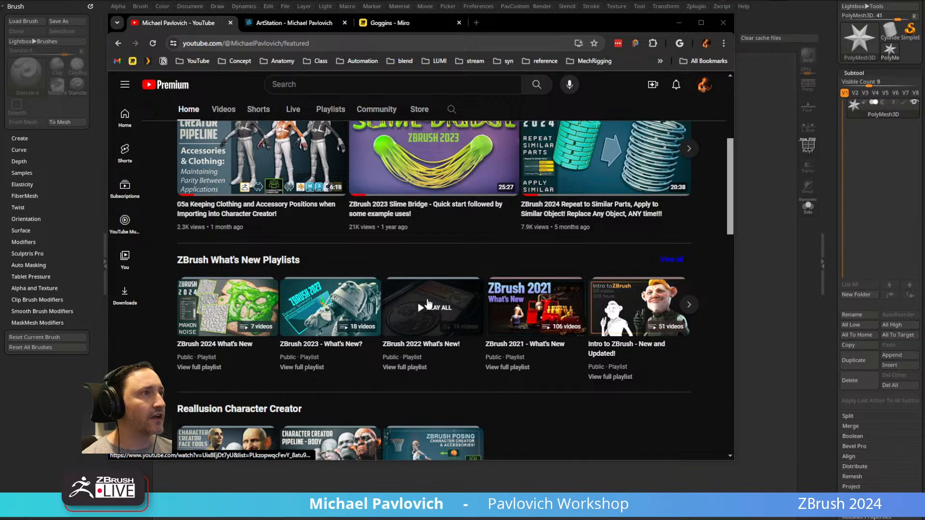
Look through the ZBrush What's New album on the ArtStation portfolio and return to the full artwork overview.
left_click(309, 24)
scroll(343, 152, "down", 4)
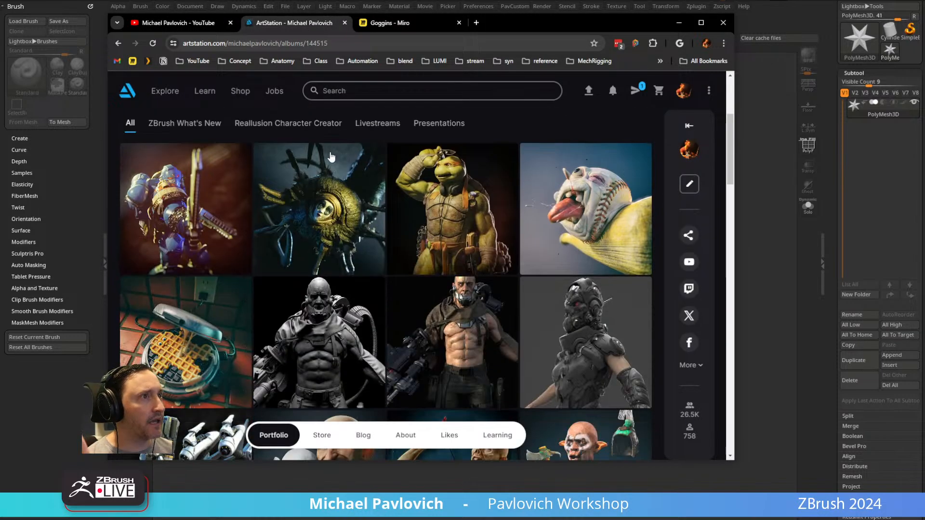
left_click(186, 123)
scroll(200, 193, "down", 5)
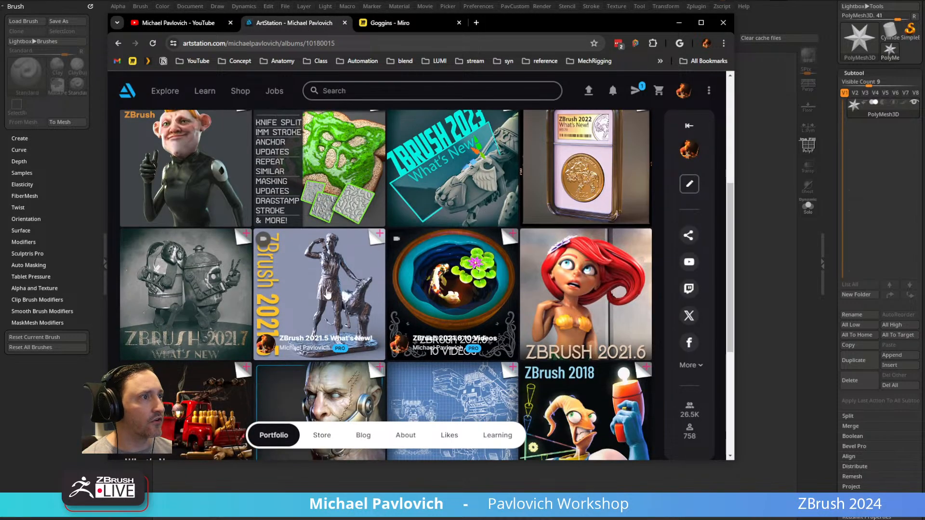
scroll(323, 284, "down", 5)
scroll(353, 241, "up", 10)
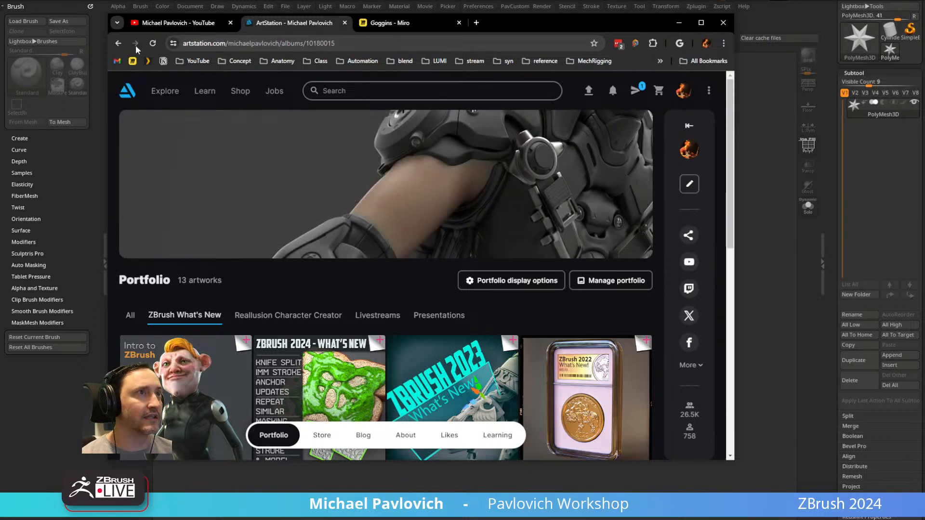
left_click(119, 43)
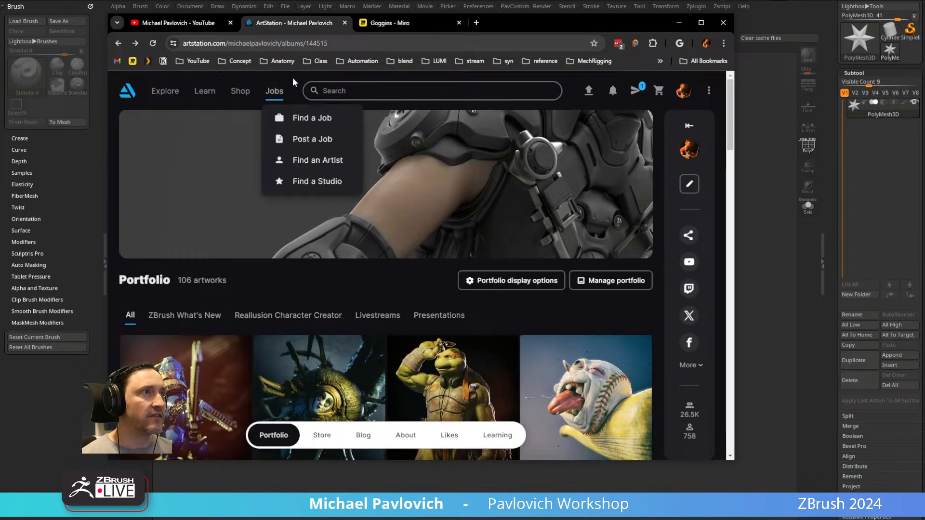
left_click(343, 43)
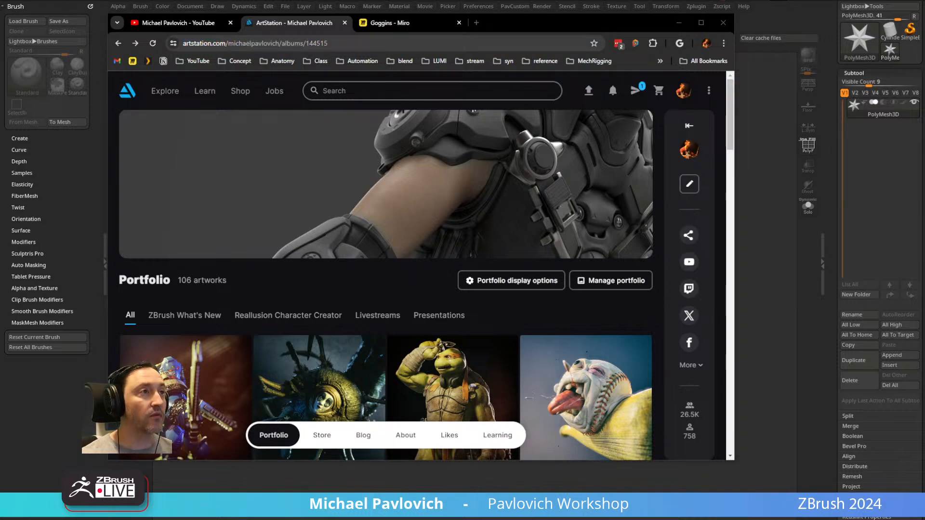
Open the Miro reference board and survey its image groups, from the VaultTec Suit frame to the Cooper and ghoul collections.
left_click(412, 27)
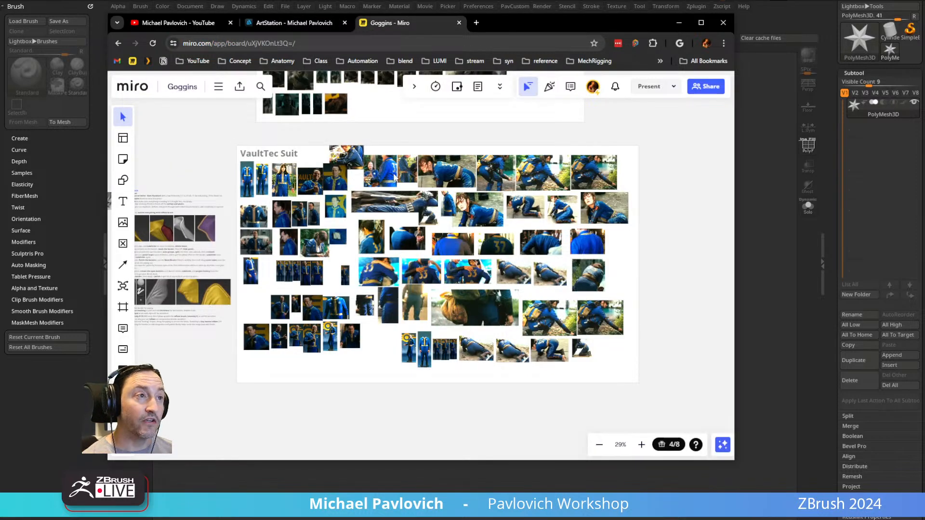
scroll(369, 209, "down", 3)
middle_click_drag(370, 209, 206, 368)
scroll(235, 349, "down", 1)
scroll(234, 346, "down", 1)
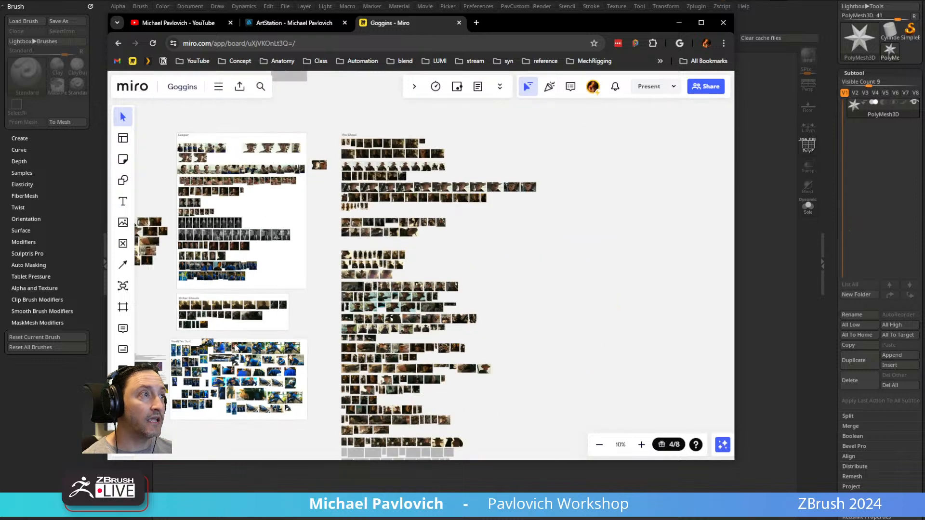
middle_click_drag(246, 333, 304, 317)
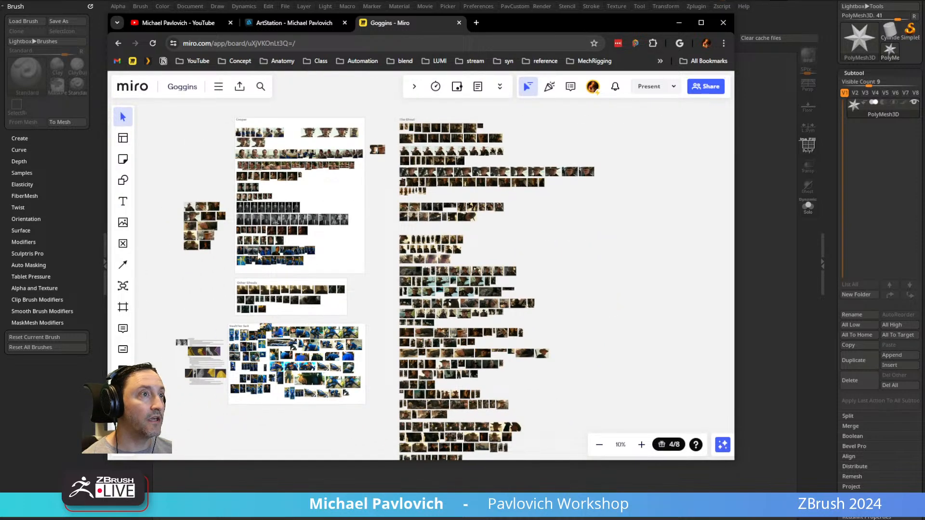
middle_click_drag(207, 235, 265, 236)
scroll(268, 239, "up", 6)
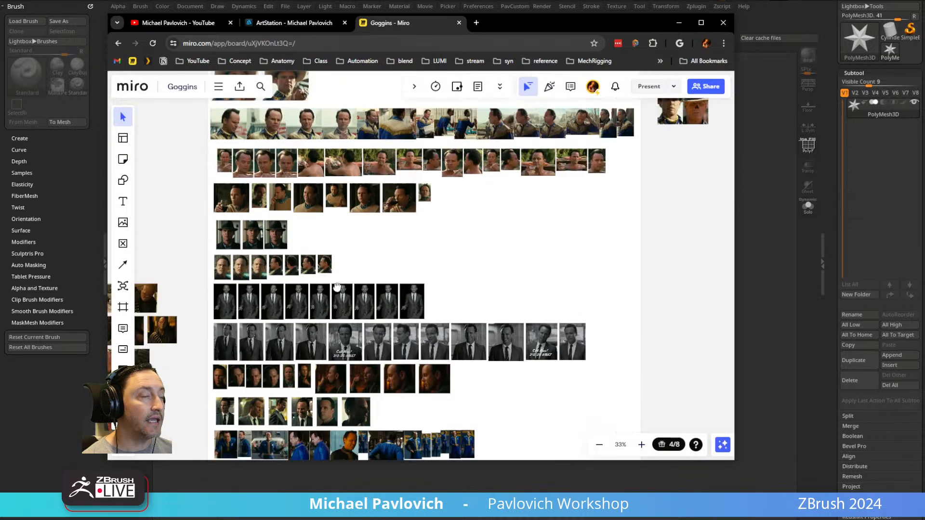
Examine the reference photos of the cowboy costume with the fringed blue and tan shirt on the Miro board.
middle_click_drag(337, 288, 360, 397)
scroll(365, 218, "up", 7)
middle_click_drag(396, 209, 250, 341)
middle_click_drag(501, 215, 304, 275)
middle_click_drag(504, 271, 371, 152)
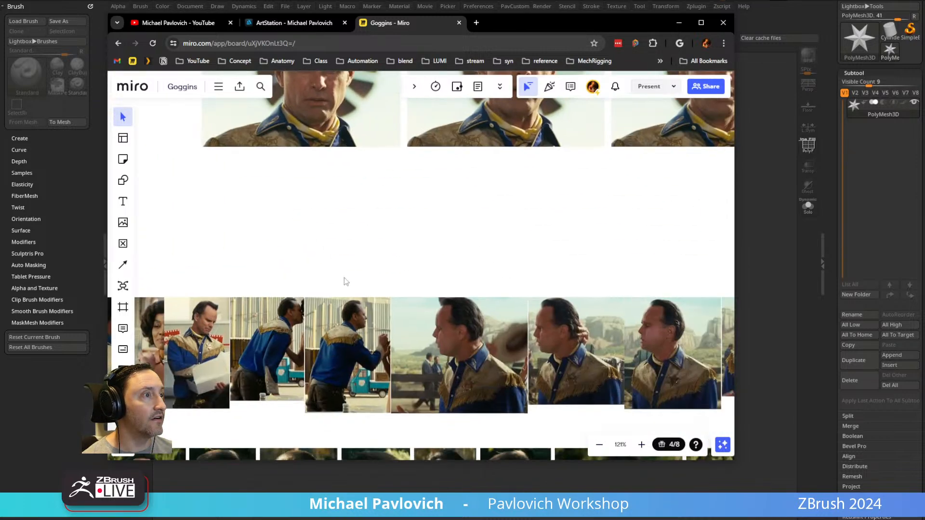
middle_click_drag(193, 308, 684, 240)
middle_click_drag(342, 268, 634, 342)
middle_click_drag(549, 249, 544, 333)
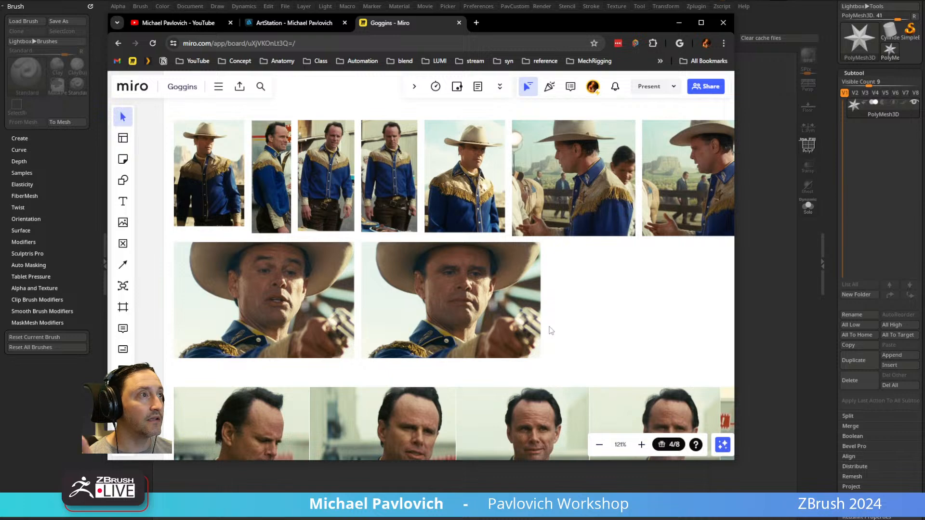
Examine the row of hot tub head references showing the face from the front, side and back.
scroll(551, 330, "down", 5)
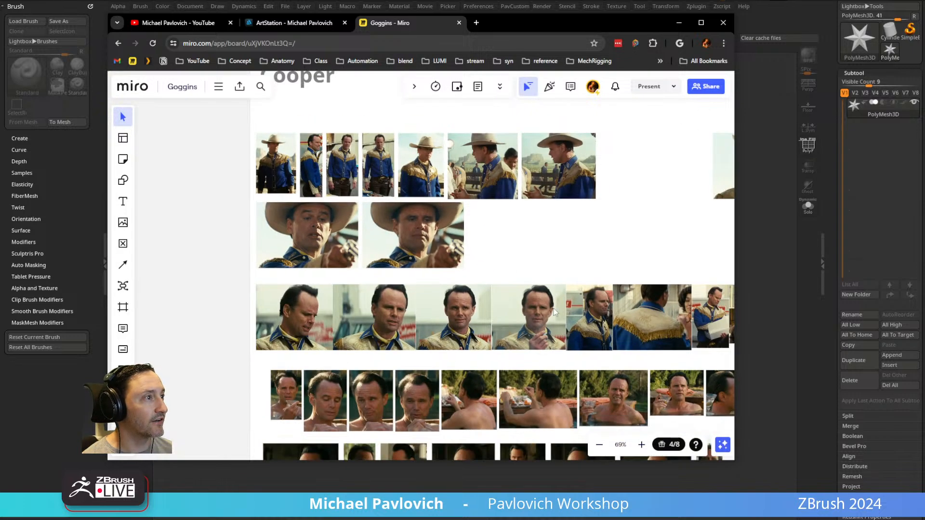
scroll(519, 231, "up", 2)
scroll(542, 245, "up", 5)
middle_click_drag(542, 245, 391, 268)
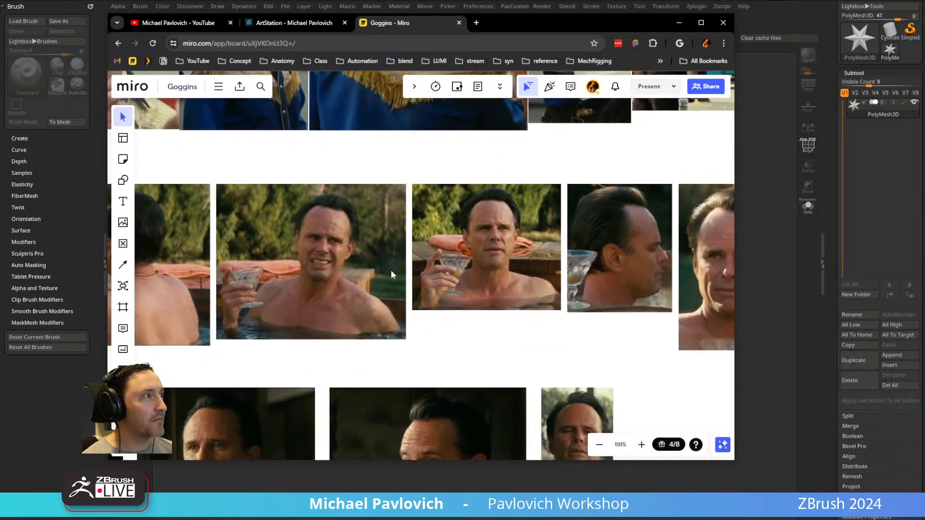
middle_click_drag(436, 250, 311, 262)
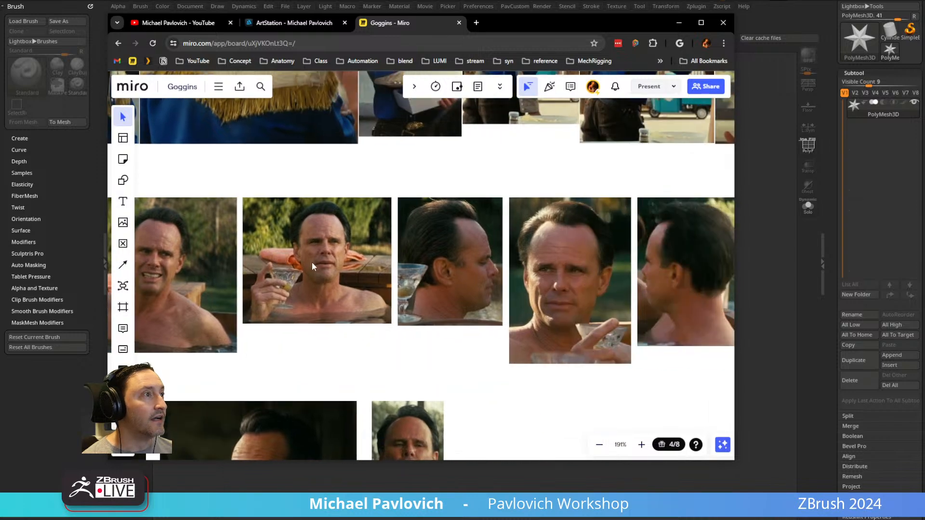
scroll(535, 275, "up", 3)
scroll(535, 274, "down", 8)
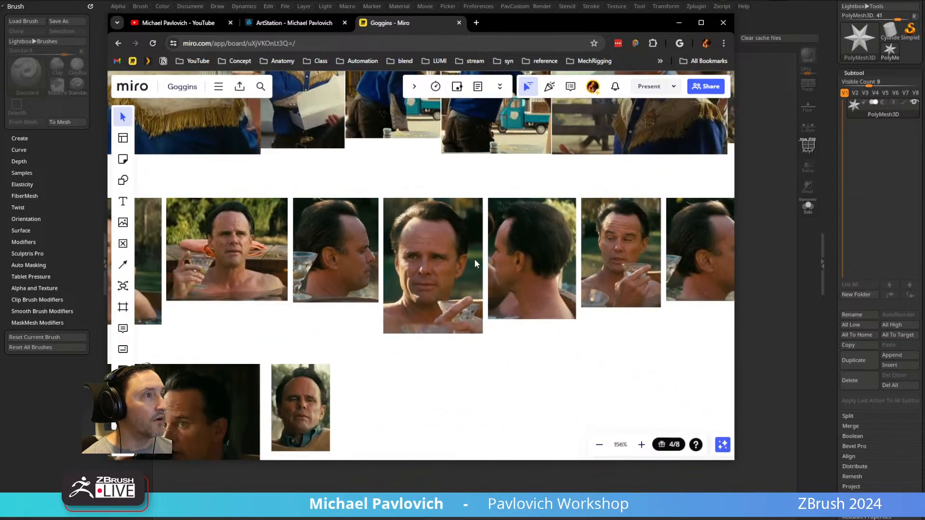
scroll(500, 225, "up", 1)
scroll(500, 226, "down", 10)
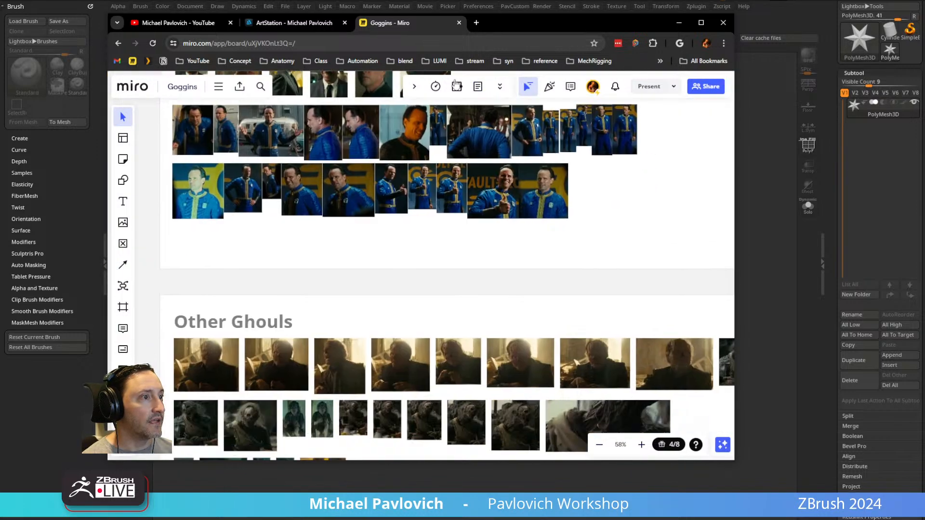
Inspect the character's blue and yellow vault suit references up close and return to ZBrush.
scroll(454, 280, "up", 10)
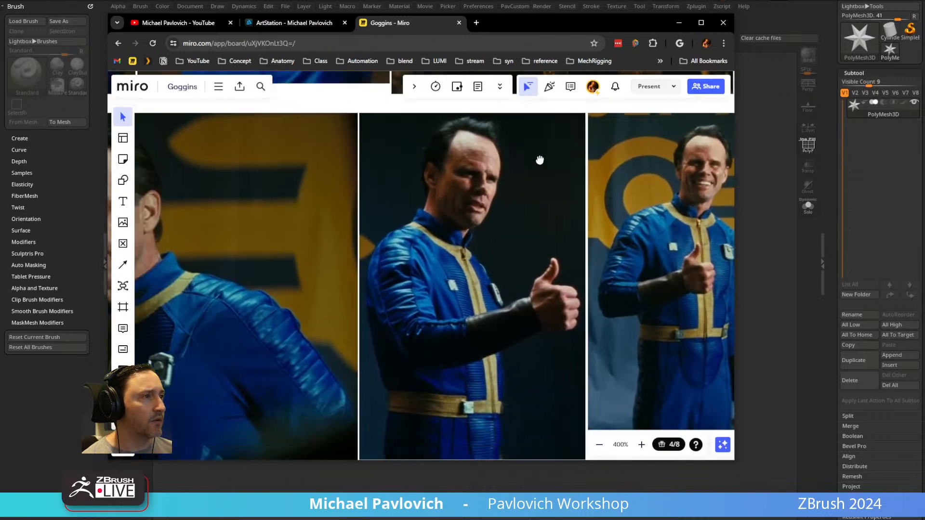
middle_click_drag(539, 160, 549, 148)
scroll(467, 217, "down", 2)
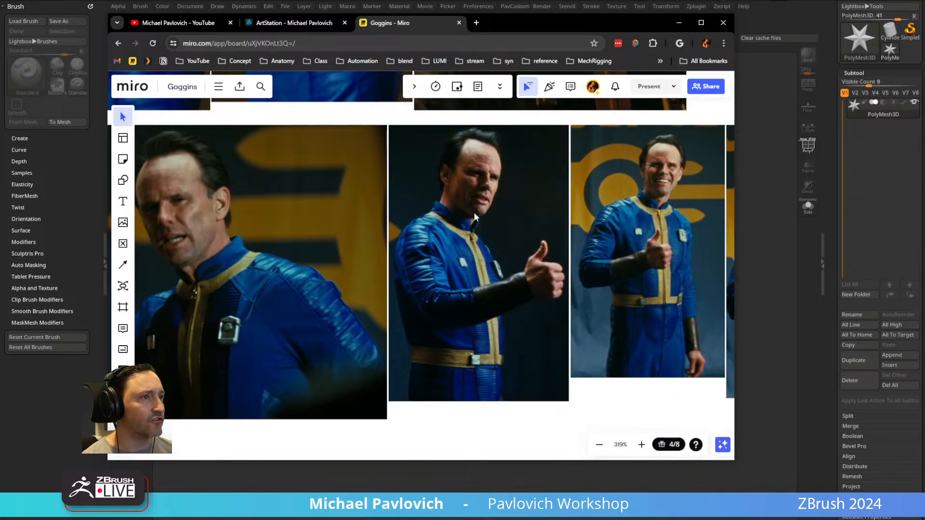
middle_click_drag(466, 213, 584, 209)
middle_click_drag(654, 209, 329, 216)
middle_click_drag(545, 237, 362, 239)
middle_click_drag(572, 266, 388, 250)
middle_click_drag(524, 293, 316, 287)
middle_click_drag(414, 215, 451, 223)
left_click_drag(502, 28, 581, 519)
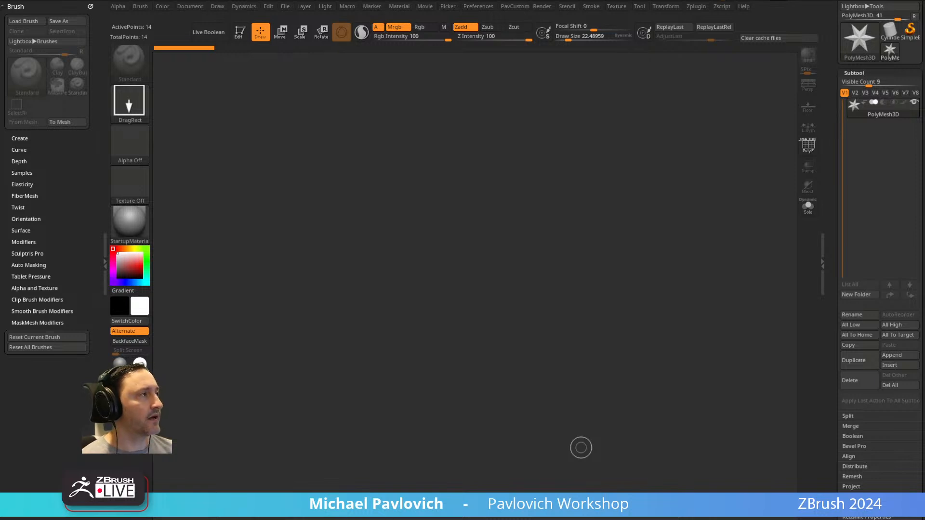
Draw a Sphere3D on the canvas, enter Edit mode and convert it to a PolyMesh3D.
left_click_drag(827, 117, 803, 305)
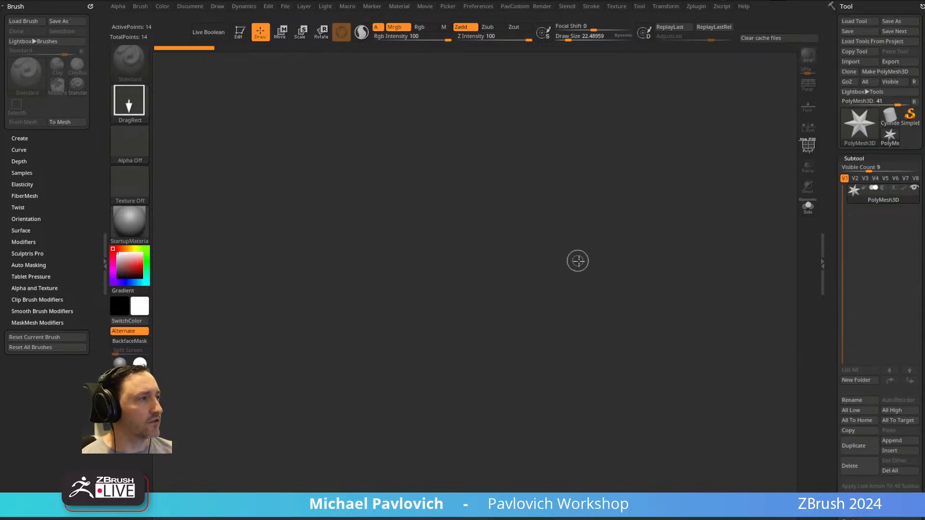
left_click_drag(579, 263, 586, 268)
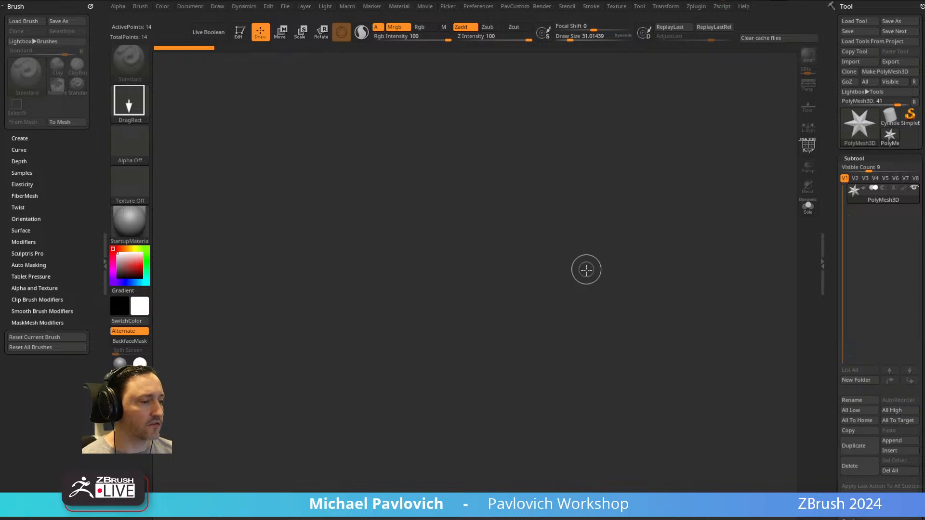
left_click(853, 121)
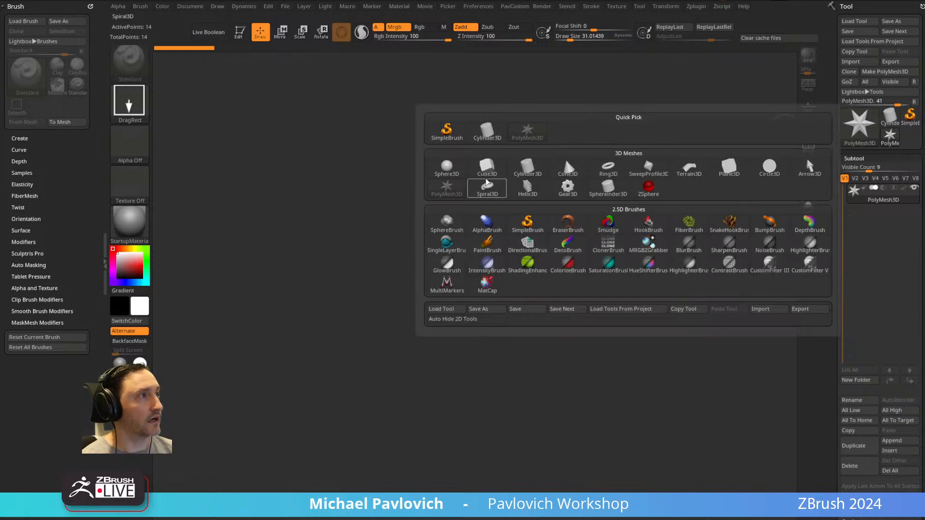
left_click(488, 165)
left_click_drag(409, 272, 421, 314)
left_click(241, 33)
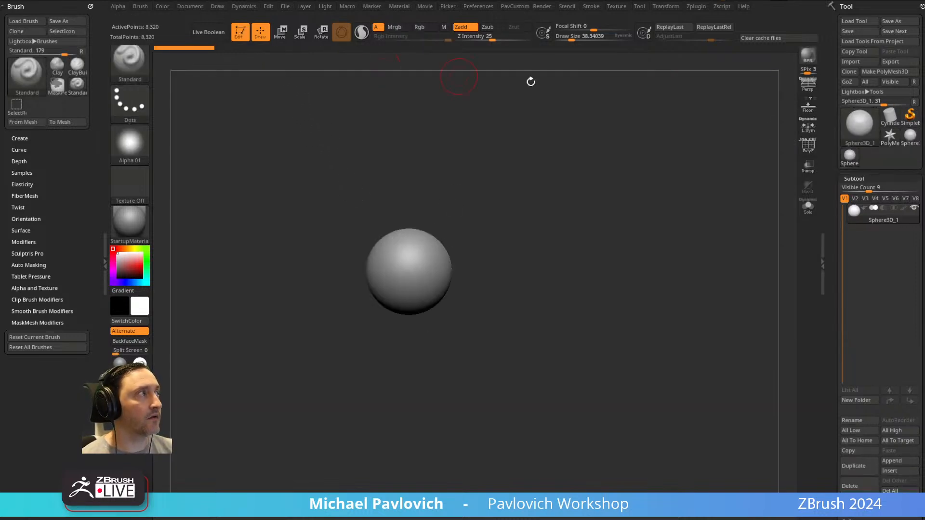
left_click(868, 73)
Show the floor grid under the sphere and switch to the Move brush.
left_click(806, 112)
left_click_drag(696, 176, 619, 268)
left_click_drag(493, 270, 540, 188)
mouse_move(476, 221)
left_mouse_down("shift")
mouse_move(492, 213)
mouse_move(527, 242)
mouse_move(497, 259)
mouse_move(467, 222)
mouse_move(502, 241)
left_mouse_up("shift")
key("s")
key("b")
key("m")
key("v")
Reshape the sphere symmetrically into an upright egg-like form with the Move brush, enlarging the draw size to about 172.
mouse_move(479, 318)
left_mouse_down()
mouse_move(465, 352)
mouse_move(478, 356)
left_mouse_up()
key("s")
mouse_move(541, 264)
left_mouse_down()
mouse_move(557, 264)
mouse_move(545, 242)
mouse_move(551, 212)
left_mouse_up()
key("2")
key("s")
left_click_drag(517, 350, 521, 356)
left_click_drag(628, 245, 487, 300, "shift")
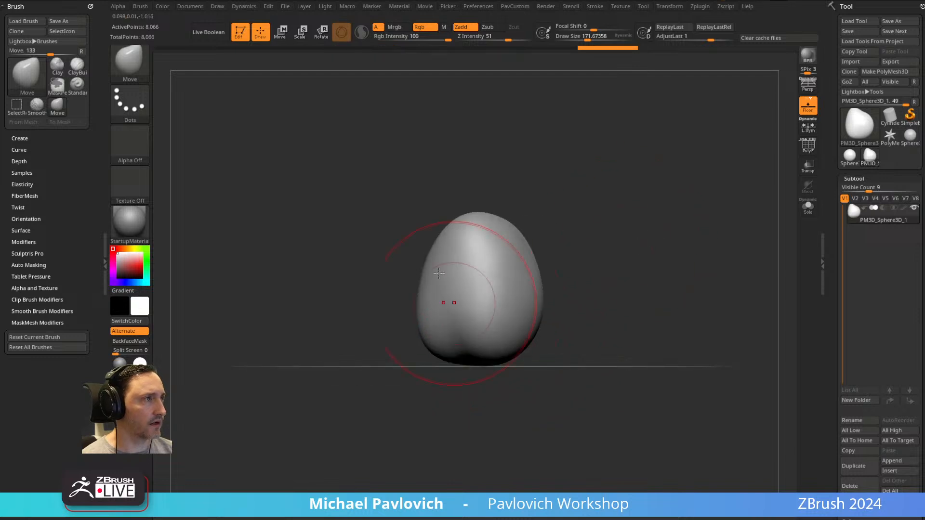
Show the polyframe and pull two pointed arms out of the form's upper sides using a draw size of about 76.
key("shift+f")
key("s")
mouse_move(528, 234)
left_mouse_down()
mouse_move(521, 244)
mouse_move(634, 240)
mouse_move(576, 227)
mouse_move(634, 240)
left_mouse_up()
Enable DynaMesh on the stretched mesh at a resolution of 128.
left_click_drag(832, 214, 830, 105)
left_click(855, 177)
left_click_drag(836, 204, 836, 105)
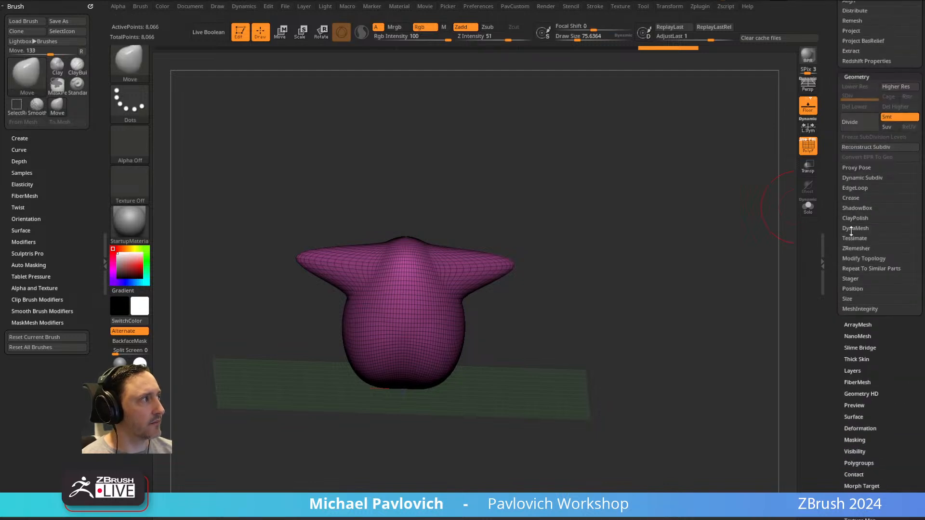
key("shift")
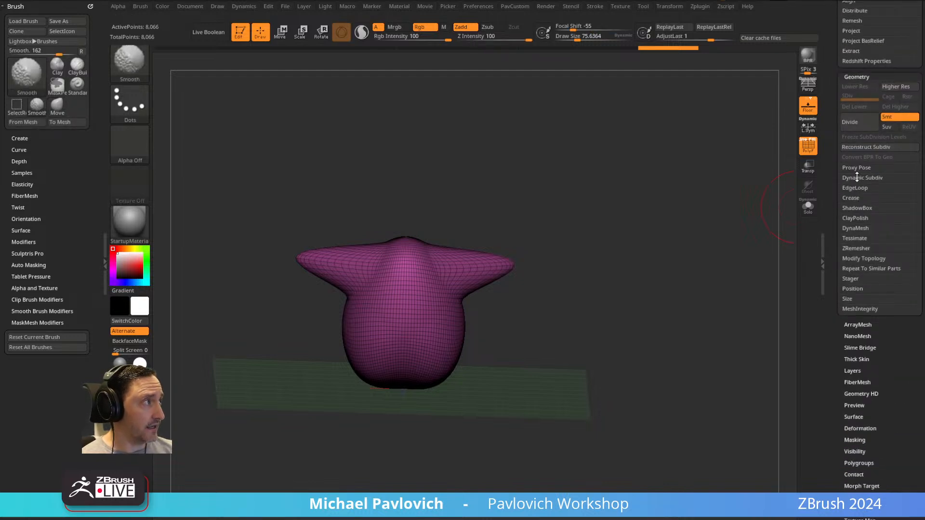
left_click(856, 228)
left_click(857, 243)
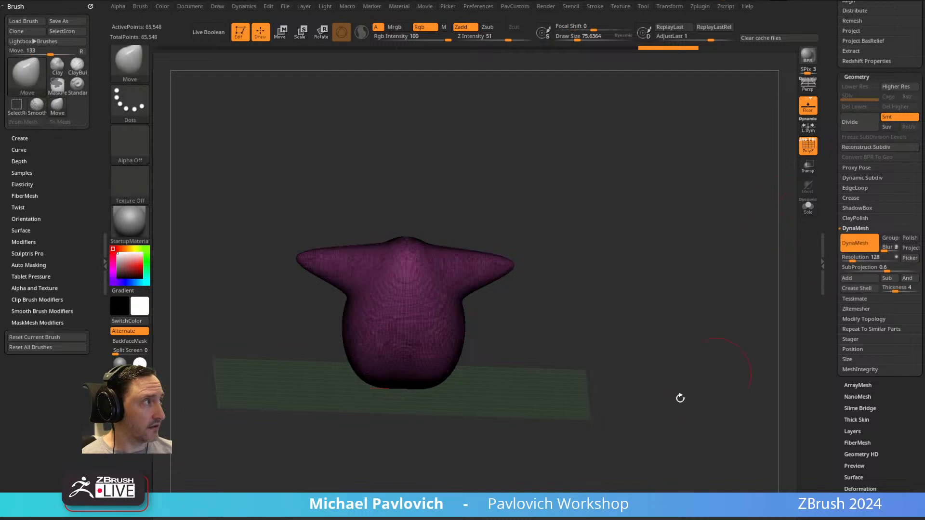
Pull small bumps along the upper edges of both arms with the Move brush at a draw size of about 49.
left_click_drag(572, 399, 592, 343, "alt")
left_click_drag(655, 278, 684, 289, "alt")
right_click_drag(505, 266, 530, 261)
key("s")
mouse_move(530, 260)
left_mouse_down()
mouse_move(539, 259)
mouse_move(522, 215)
left_mouse_up()
key("s")
key("s")
left_click_drag(533, 227, 535, 234)
left_click_drag(551, 235, 553, 229)
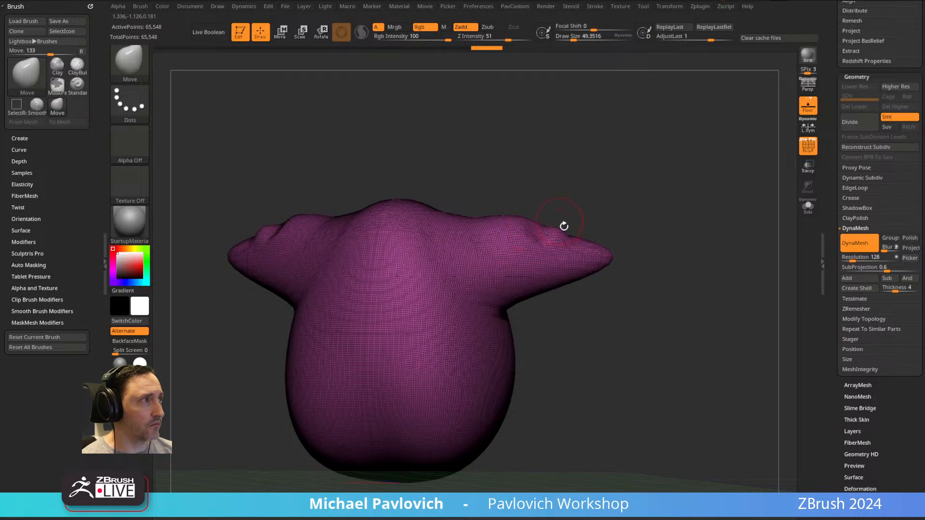
right_click_drag(557, 222, 563, 232)
left_click_drag(574, 236, 571, 242)
Set the DynaMesh resolution to 64 and remesh the model.
left_click(850, 260)
type("64")
left_click_drag(642, 151, 739, 347, "ctrl")
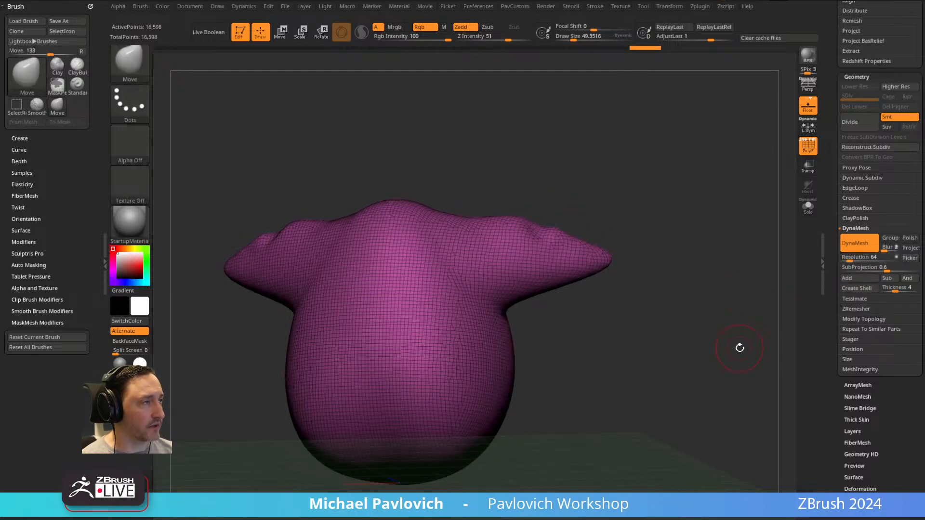
Lower the DynaMesh resolution to 48 and rebuild the mesh.
left_click(863, 258)
type("48")
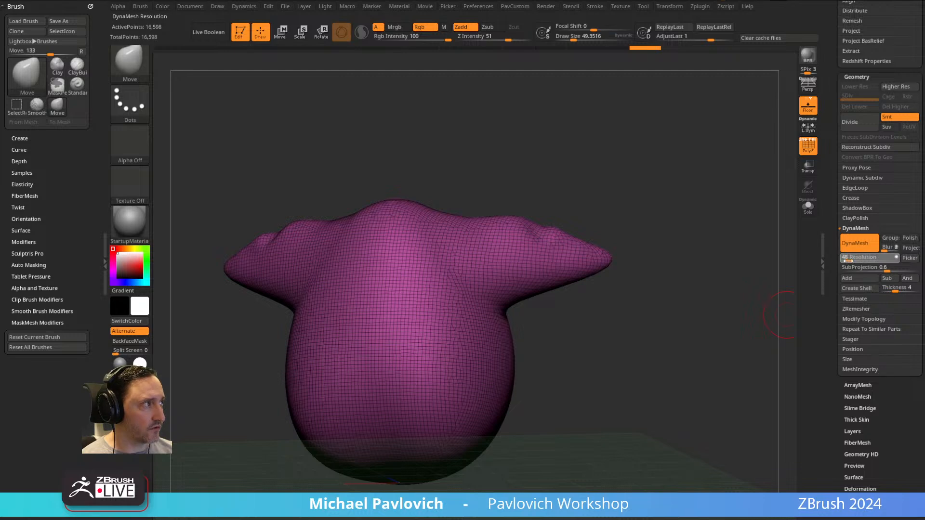
key("Return")
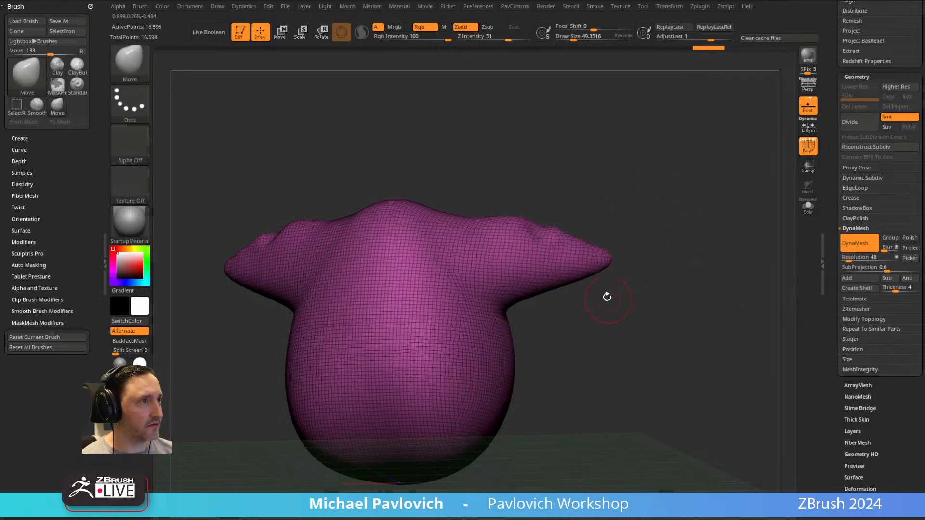
left_click_drag(606, 293, 545, 215)
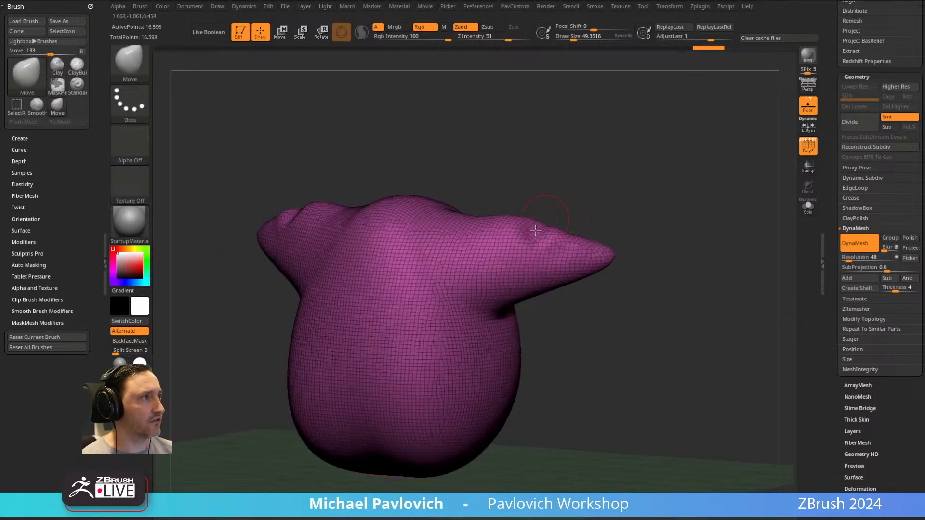
left_click_drag(704, 166, 775, 322, "ctrl")
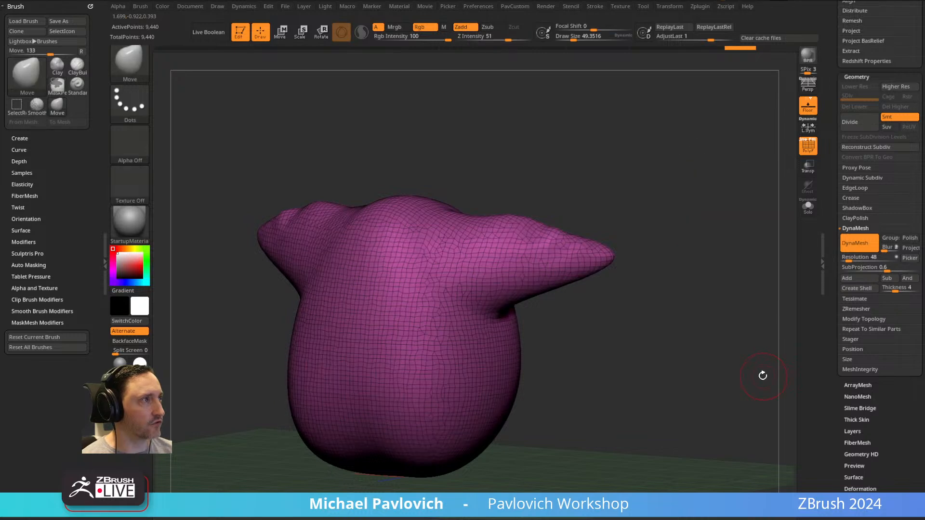
Pull both arms outward into longer, narrower limbs with the SnakeHook brush at a draw size of about 140.
left_click_drag(693, 233, 615, 246, "alt")
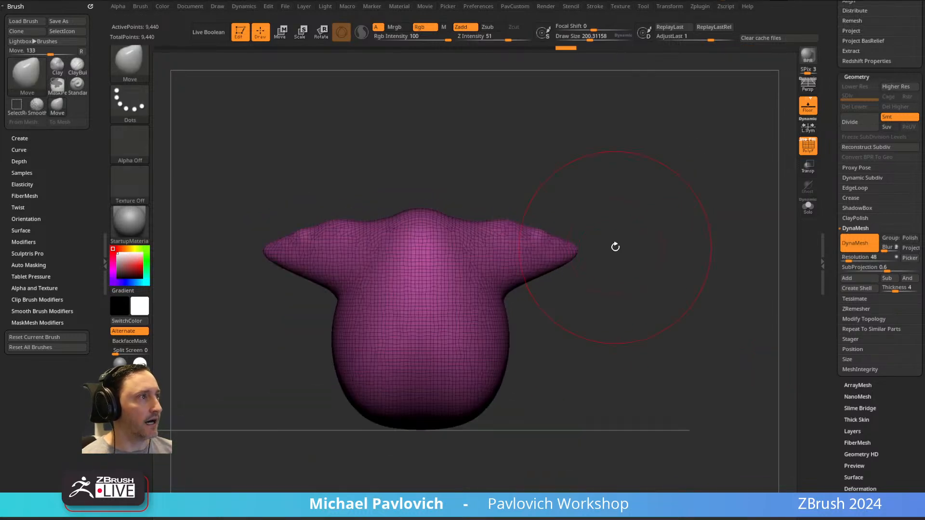
key("b")
key("s")
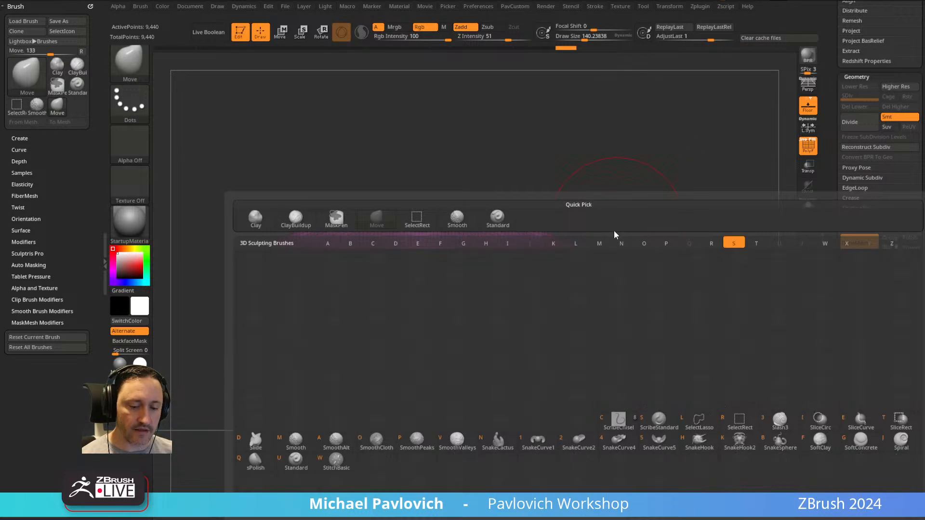
key("h")
left_click(589, 254)
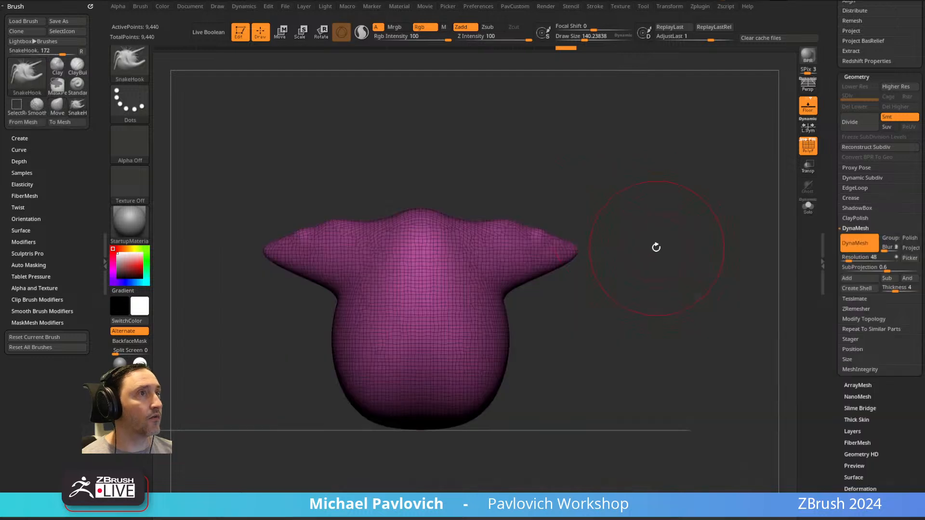
mouse_move(622, 219)
left_mouse_down()
mouse_move(597, 207)
mouse_move(589, 219)
mouse_move(535, 213)
mouse_move(549, 214)
mouse_move(554, 231)
mouse_move(557, 222)
mouse_move(665, 233)
mouse_move(608, 243)
left_mouse_up()
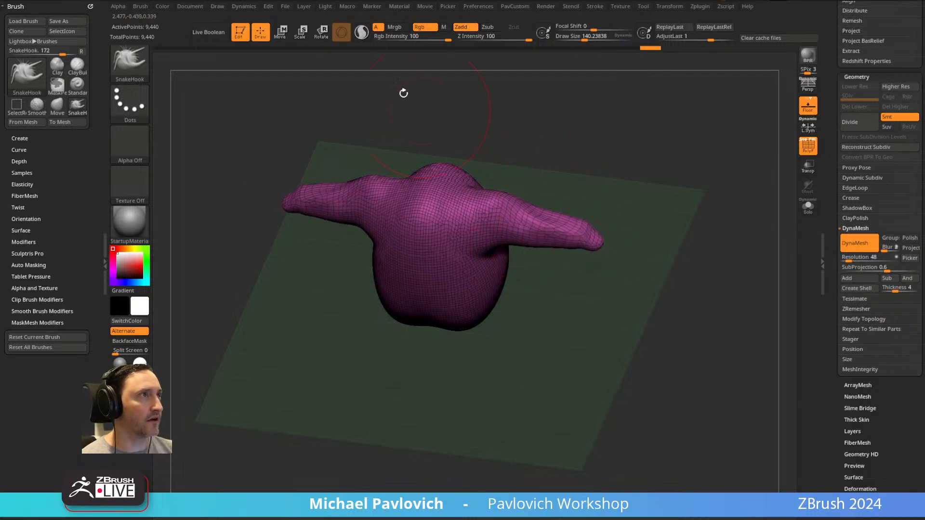
Activate Sculptris Pro mode and extend the arms with SnakeHook at a draw size of about 87, redoing the forearm stroke to point outward.
left_click(364, 37)
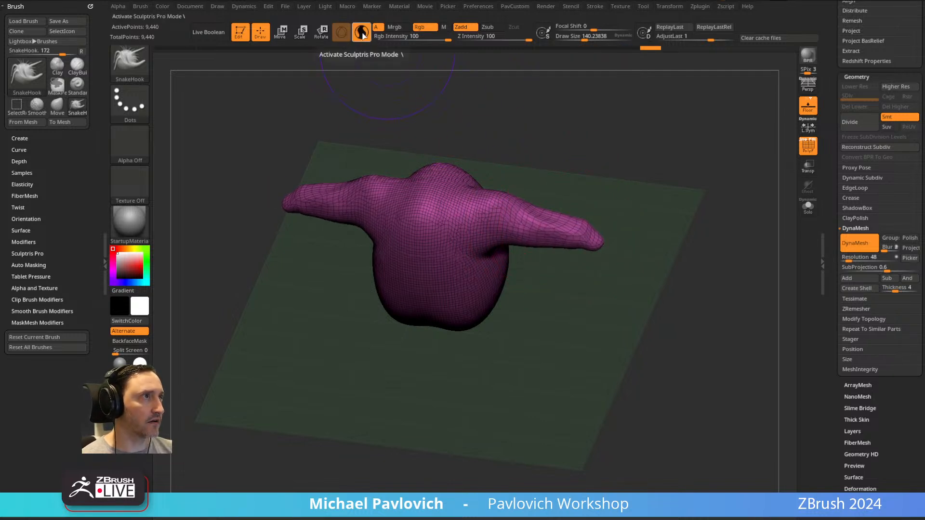
mouse_move(637, 154)
left_mouse_down("shift")
mouse_move(644, 146)
mouse_move(628, 188)
left_mouse_up("shift")
mouse_move(607, 223)
left_mouse_down()
mouse_move(595, 252)
mouse_move(628, 263)
mouse_move(644, 355)
left_mouse_up()
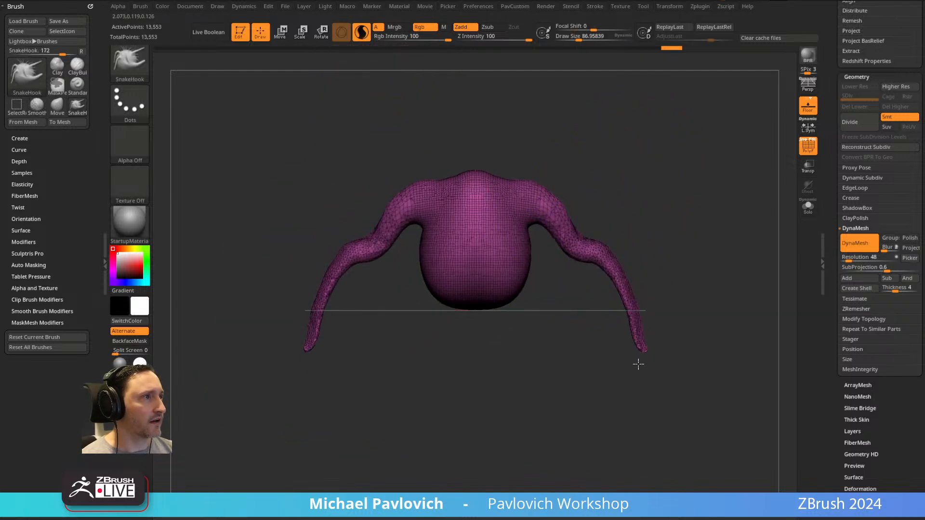
key("ctrl+z")
left_click_drag(603, 265, 668, 268)
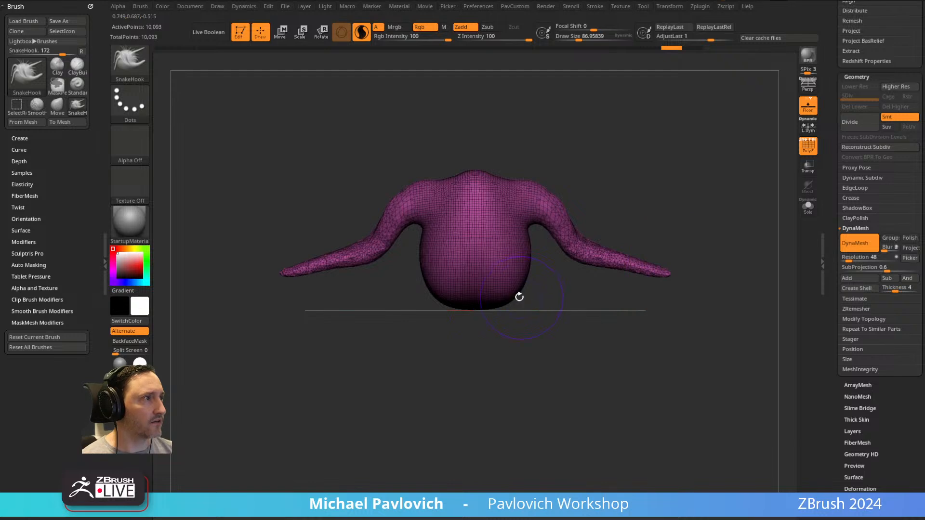
Pull legs and a neck out of the torso, and swell the neck's tip into a round head with the Inflat brush.
left_click_drag(501, 305, 533, 382)
left_click_drag(477, 169, 472, 124)
key("b")
key("i")
key("n")
left_click_drag(537, 130, 537, 205, "alt")
mouse_move(537, 205)
left_mouse_down()
mouse_move(495, 183)
mouse_move(477, 188)
left_mouse_up()
left_click_drag(562, 176, 605, 178, "shift")
left_click_drag(604, 178, 550, 128, "alt")
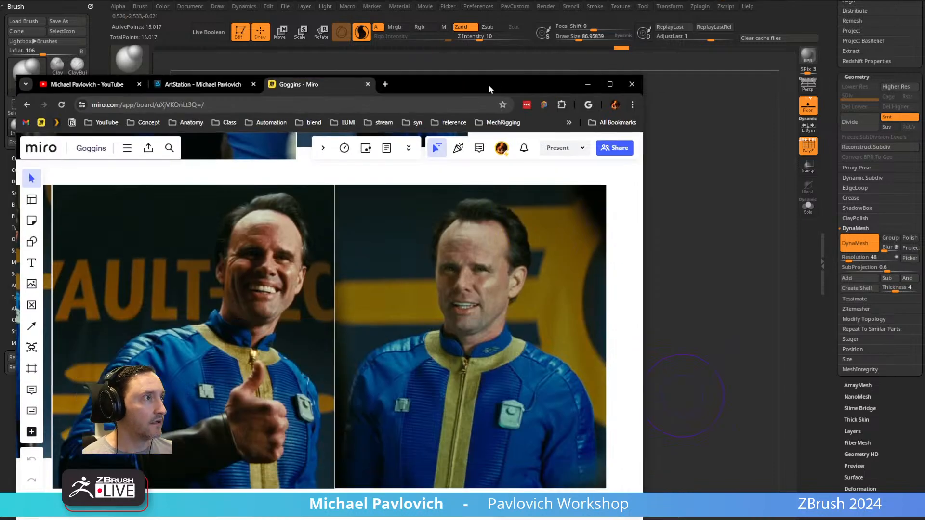
Compare the figure with the Miro reference photo by making the interface see-through, and restore it to opaque.
left_click_drag(488, 85, 256, 61)
left_click(627, 159)
left_click_drag(625, 163, 734, 167, "alt")
key("alt+Tab")
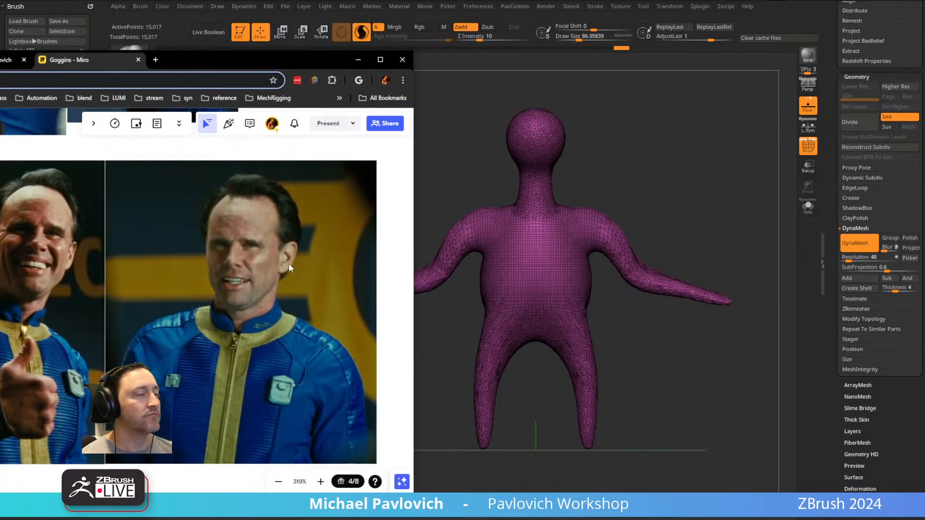
left_click_drag(325, 62, 442, 54)
left_click(606, 125)
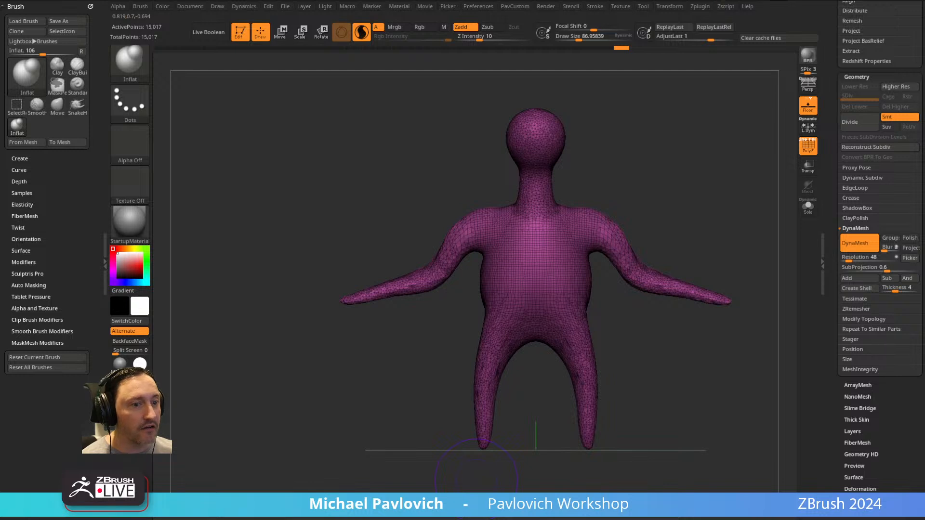
left_click_drag(717, 0, 728, 0)
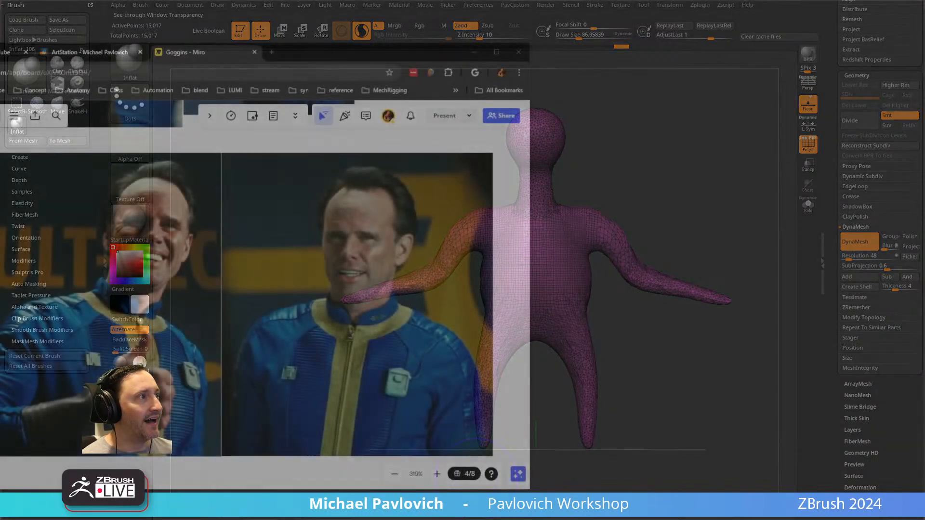
left_click_drag(707, 167, 674, 142)
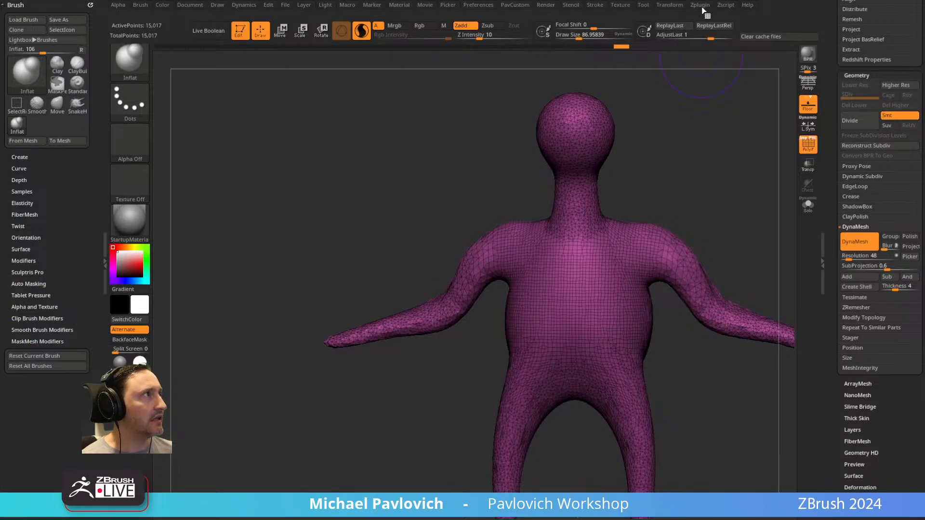
left_click_drag(738, 0, 737, 0)
left_click_drag(707, 152, 623, 165, "alt")
Turn off Sculptris Pro mode and reduce the draw size to about 33.
left_click(362, 32)
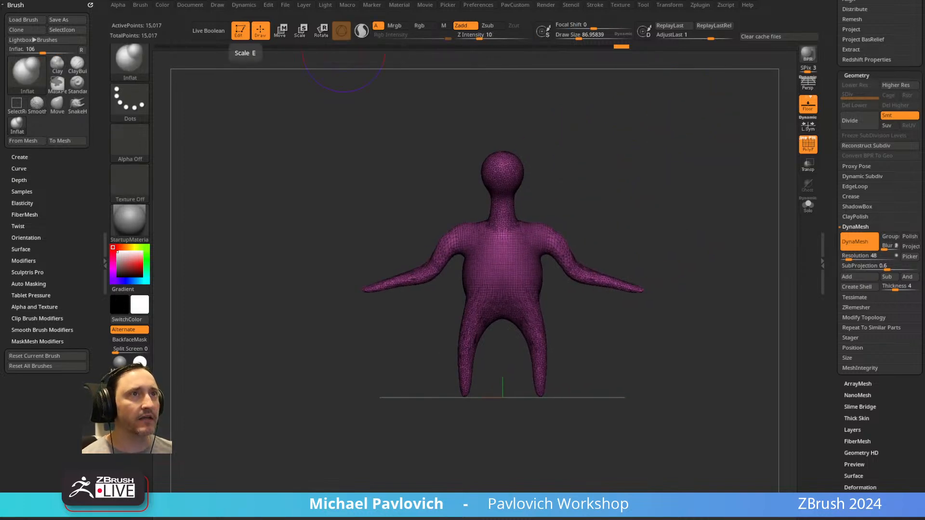
left_click_drag(0, 54, 28, 55)
left_click(474, 52)
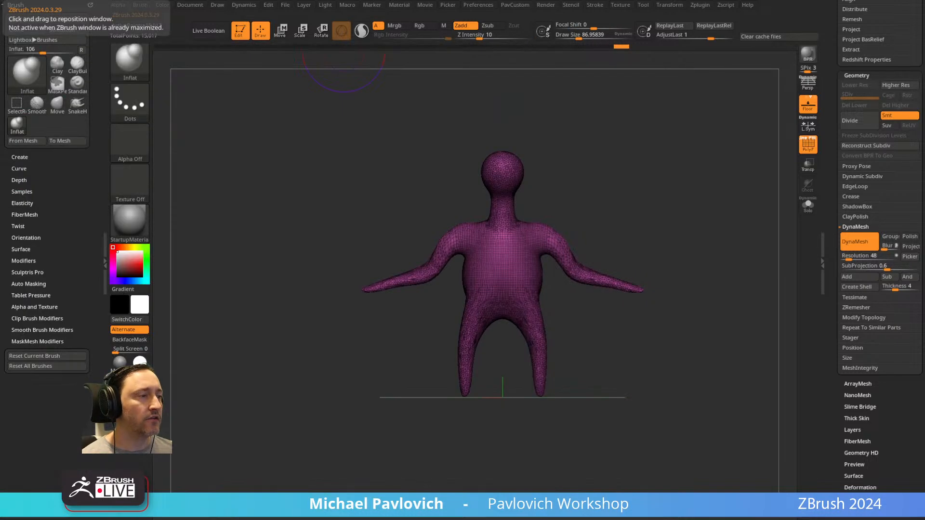
left_click_drag(662, 154, 607, 180, "alt")
key("s")
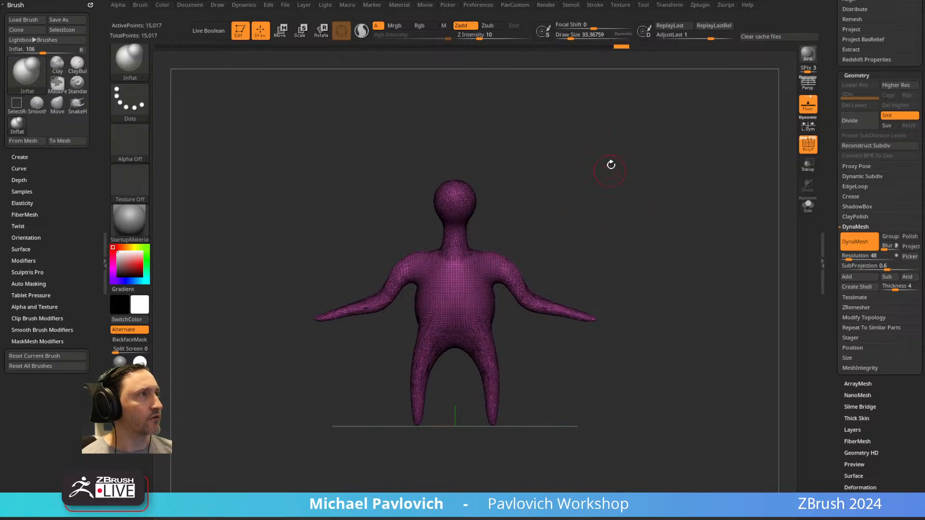
Import the Cooper_FullBody image as a texture and add it to Spotlight.
left_click(620, 5)
left_click(639, 56)
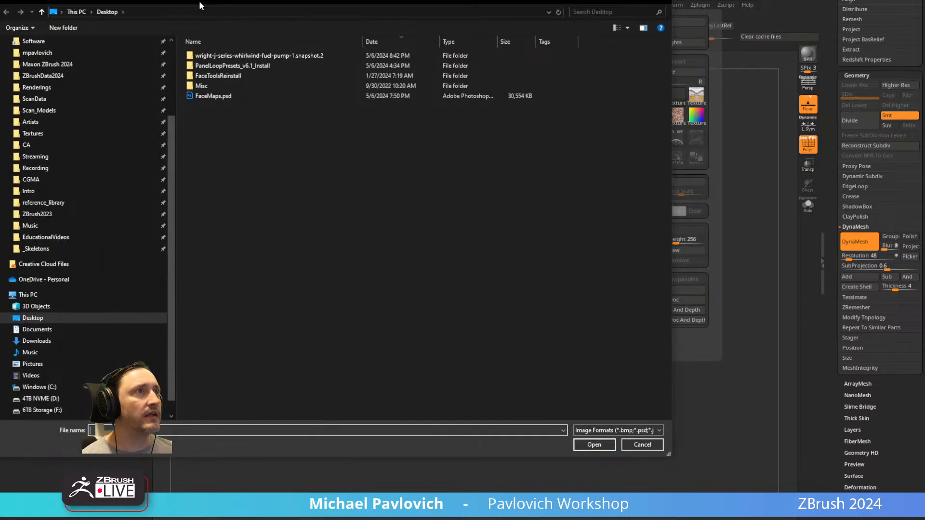
key("Escape")
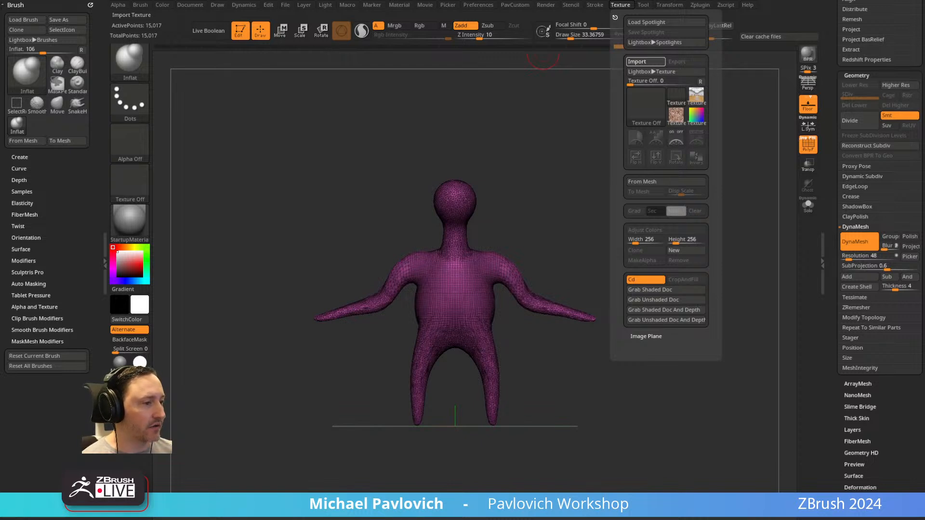
left_click(621, 5)
left_click(646, 104)
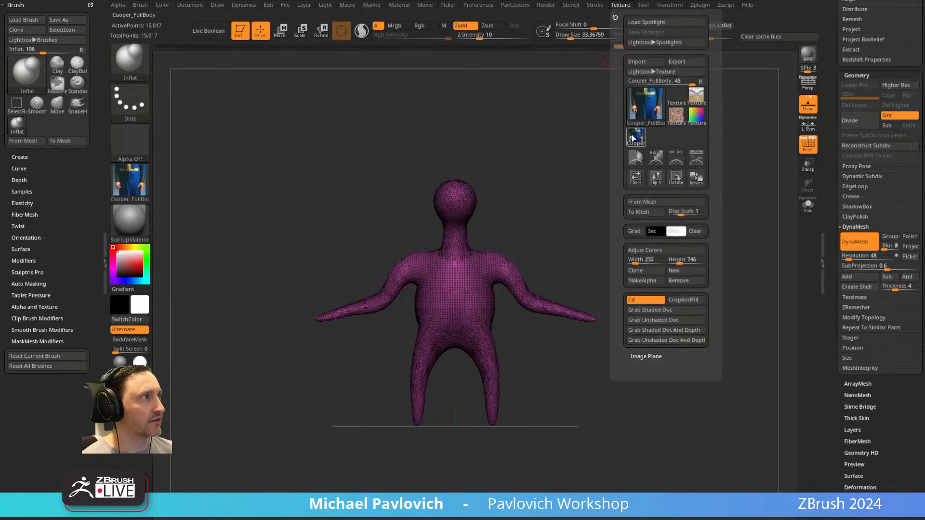
left_click(696, 160)
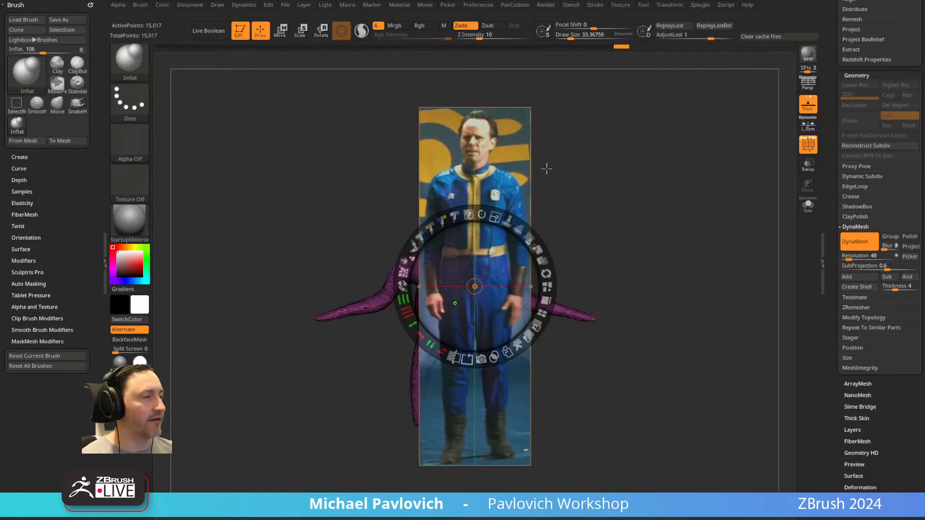
Lower the reference image's opacity in Spotlight so the model shows through, and leave Spotlight editing.
mouse_move(495, 219)
left_mouse_down()
mouse_move(487, 215)
mouse_move(524, 233)
mouse_move(496, 211)
mouse_move(503, 204)
mouse_move(525, 228)
mouse_move(496, 210)
left_mouse_up()
mouse_move(533, 238)
left_mouse_down()
mouse_move(476, 201)
mouse_move(542, 247)
mouse_move(519, 223)
mouse_move(525, 229)
left_mouse_up()
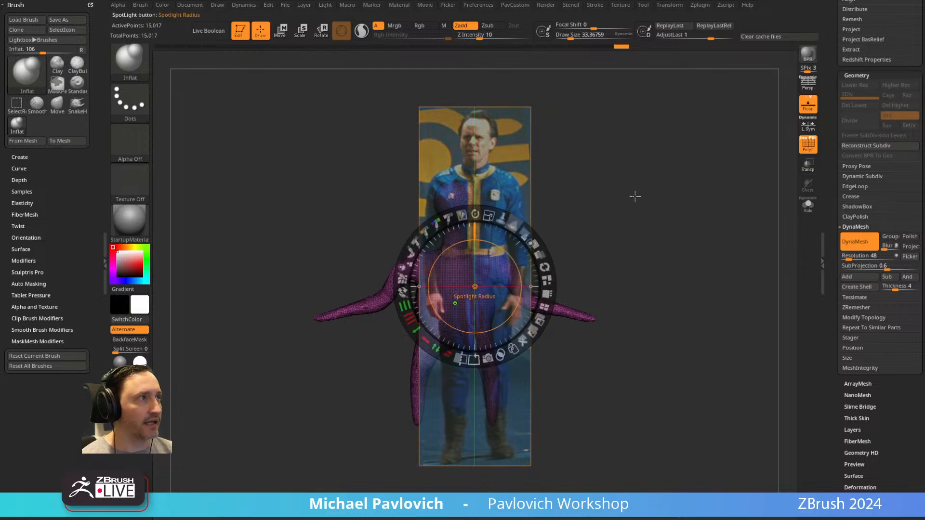
key("z")
Reshape the head and shoulders towards the reference image with the Move brush at a draw size of about 135.
left_click_drag(588, 214, 630, 199, "alt")
key("b")
key("m")
key("v")
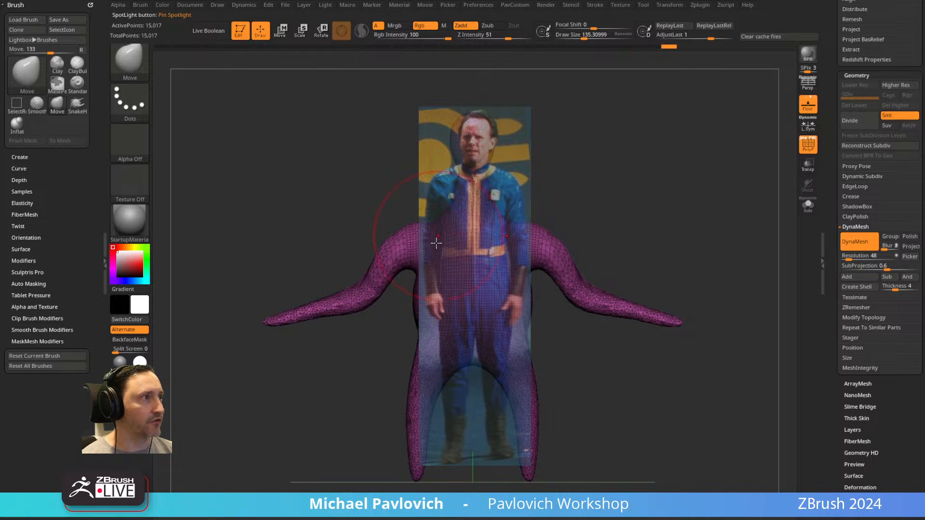
mouse_move(586, 202)
left_mouse_down("alt")
mouse_move(592, 182)
mouse_move(610, 190)
mouse_move(601, 180)
mouse_move(651, 169)
mouse_move(594, 186)
mouse_move(443, 200)
left_mouse_up("alt")
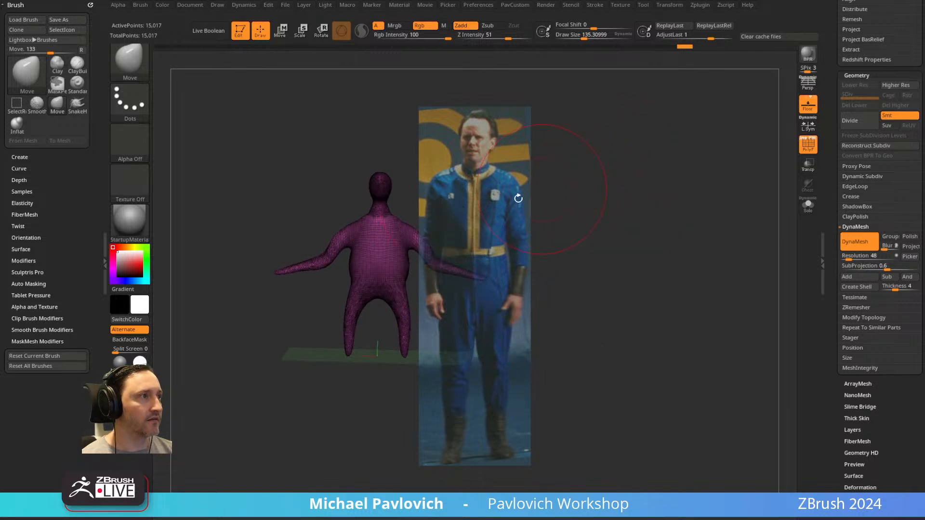
Hide the reference image and the model's wireframe, and select the Standard brush.
key("shift+z")
key("f")
key("shift+f")
key("b")
key("s")
key("t")
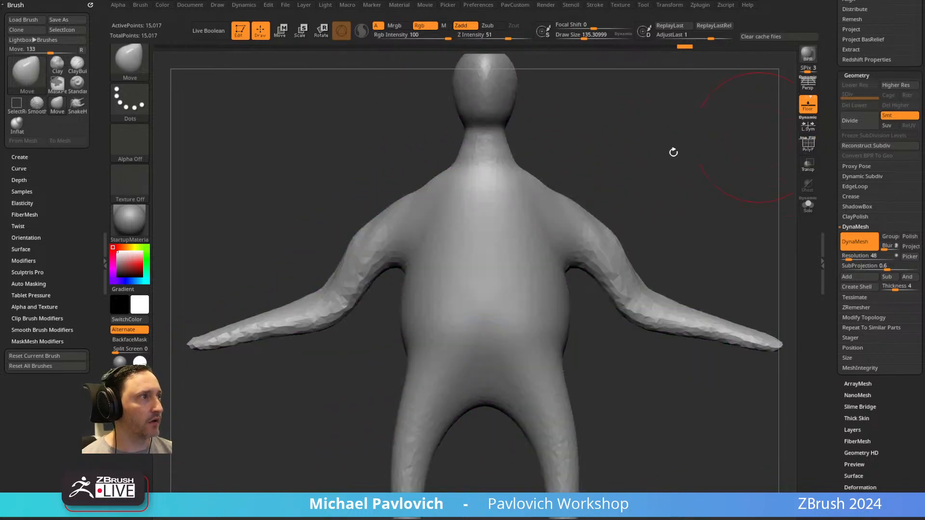
Fit the whole figure in view and display the reference image over it with Spotlight editing off.
key("shift+z")
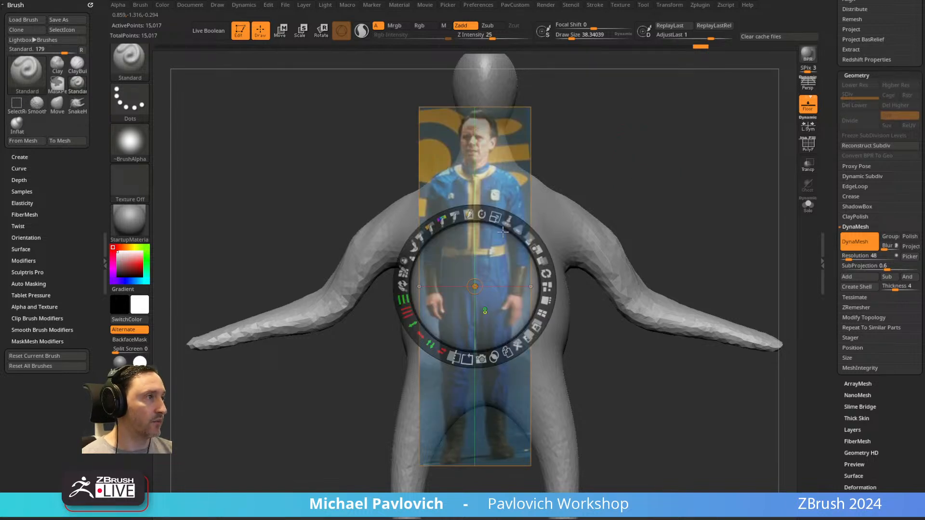
key("z")
left_click_drag(641, 174, 631, 165, "alt")
key("shift+z")
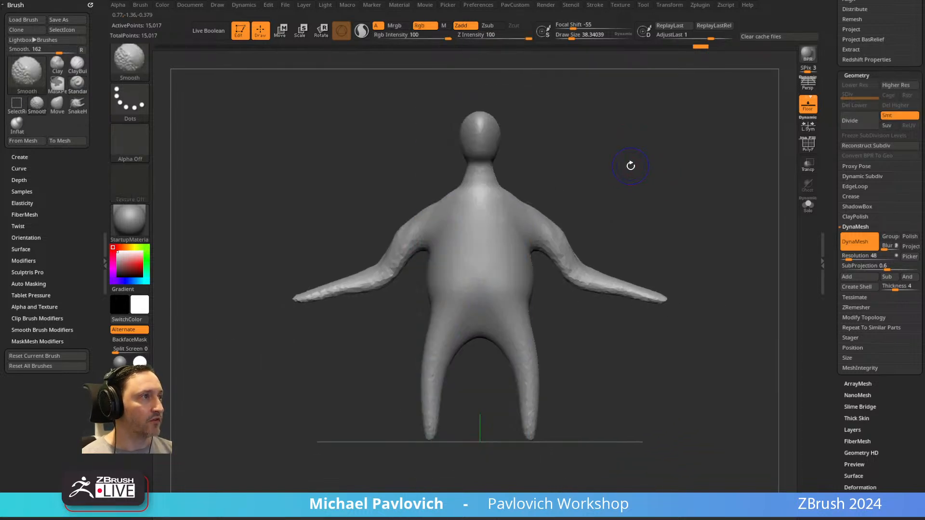
key("shift+z")
key("z")
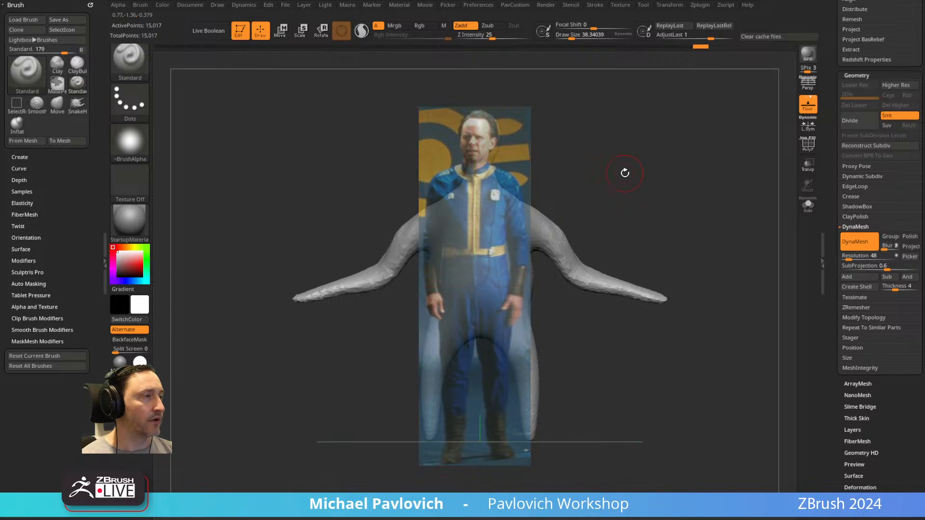
Toggle the reference image and the Spotlight dial on and off to compare display and edit modes.
key("shift+z")
key("shift+z")
key("z")
key("z")
key("z")
key("z")
key("z")
key("z")
key("z")
key("z")
key("shift+z")
key("shift+z")
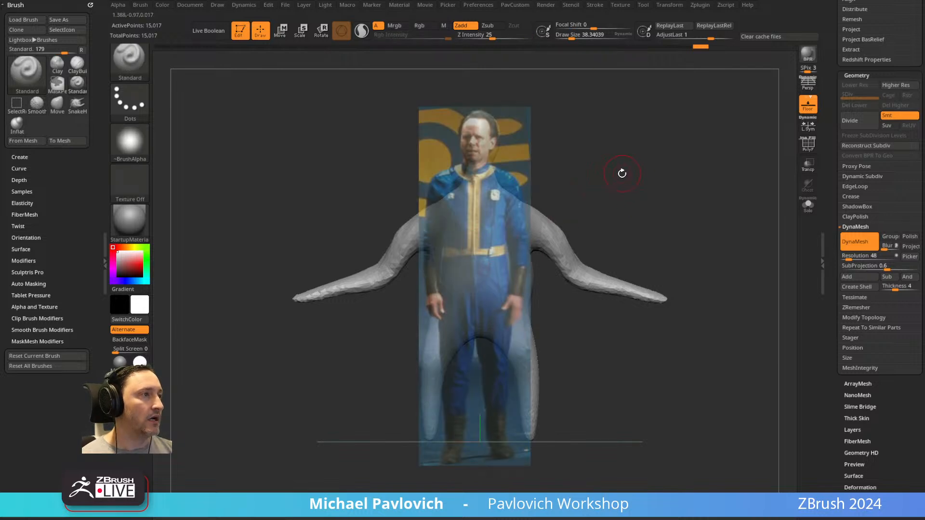
Show the movie timeline, store the view aligned with the reference as a camera keyframe, and recall it after orbiting away.
left_click_drag(611, 161, 666, 160)
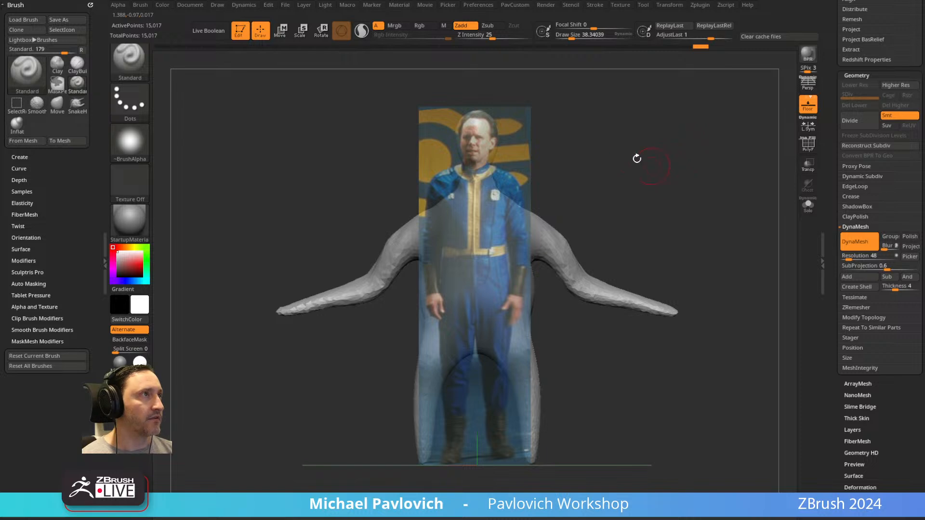
left_click(425, 5)
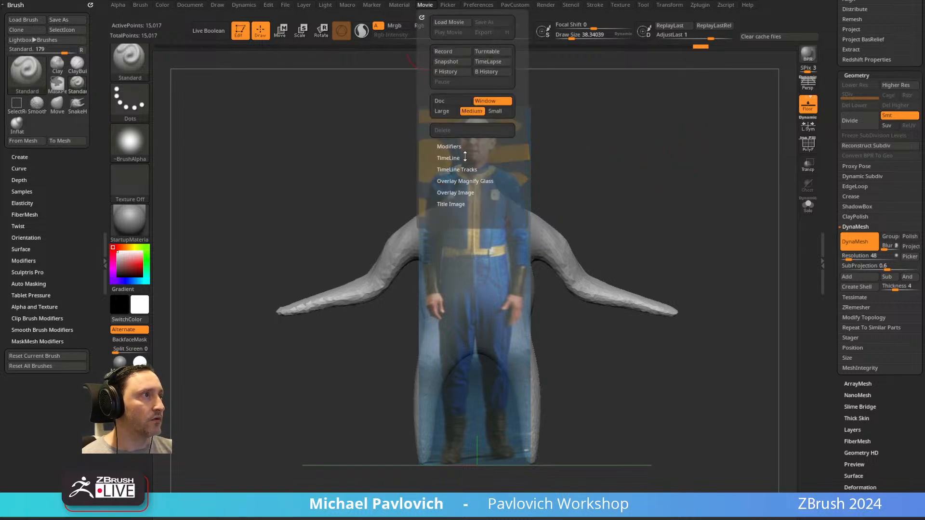
left_click(441, 178)
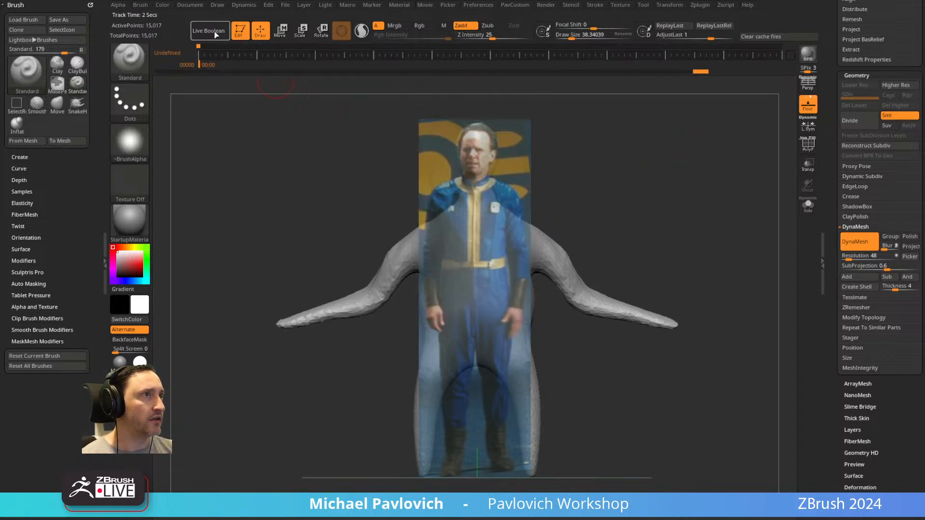
right_click_drag(505, 215, 634, 308)
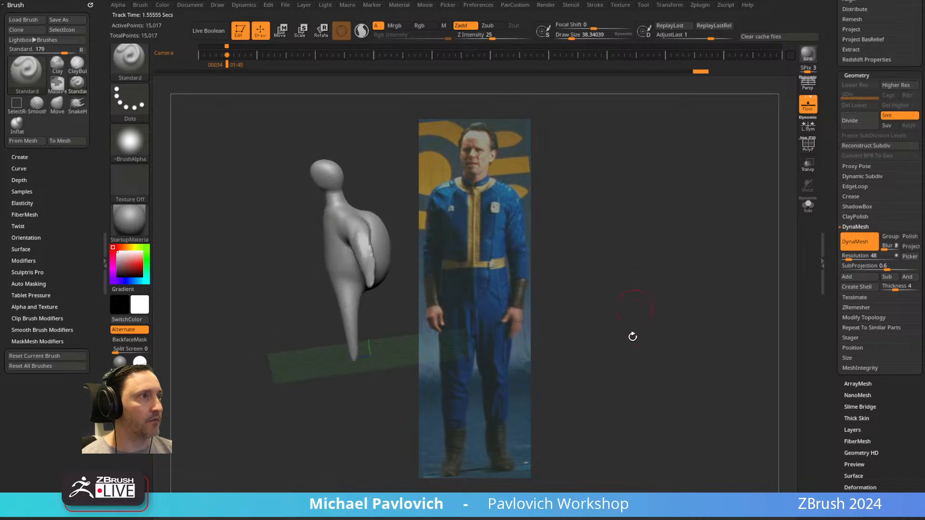
key("Left")
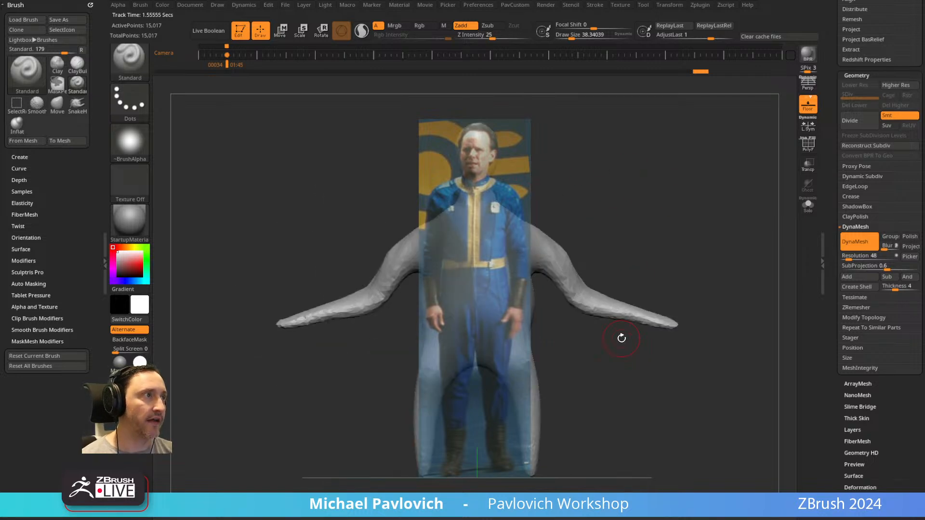
Orbit to a different view and store it as a second camera keyframe on the timeline.
mouse_move(638, 153)
right_mouse_down()
mouse_move(653, 182)
mouse_move(736, 208)
mouse_move(718, 187)
mouse_move(673, 180)
mouse_move(682, 155)
mouse_move(712, 192)
mouse_move(727, 167)
mouse_move(727, 188)
mouse_move(735, 166)
mouse_move(703, 292)
mouse_move(714, 231)
mouse_move(703, 275)
mouse_move(719, 258)
mouse_move(715, 207)
mouse_move(723, 248)
mouse_move(606, 428)
mouse_move(675, 260)
mouse_move(756, 213)
mouse_move(768, 251)
mouse_move(752, 184)
mouse_move(676, 229)
mouse_move(742, 186)
right_mouse_up()
mouse_move(522, 180)
right_mouse_down()
mouse_move(710, 252)
mouse_move(715, 212)
mouse_move(551, 207)
mouse_move(759, 187)
mouse_move(710, 304)
mouse_move(724, 264)
mouse_move(725, 281)
mouse_move(729, 209)
mouse_move(750, 226)
mouse_move(737, 262)
mouse_move(766, 241)
mouse_move(766, 250)
right_mouse_up()
left_click(249, 54)
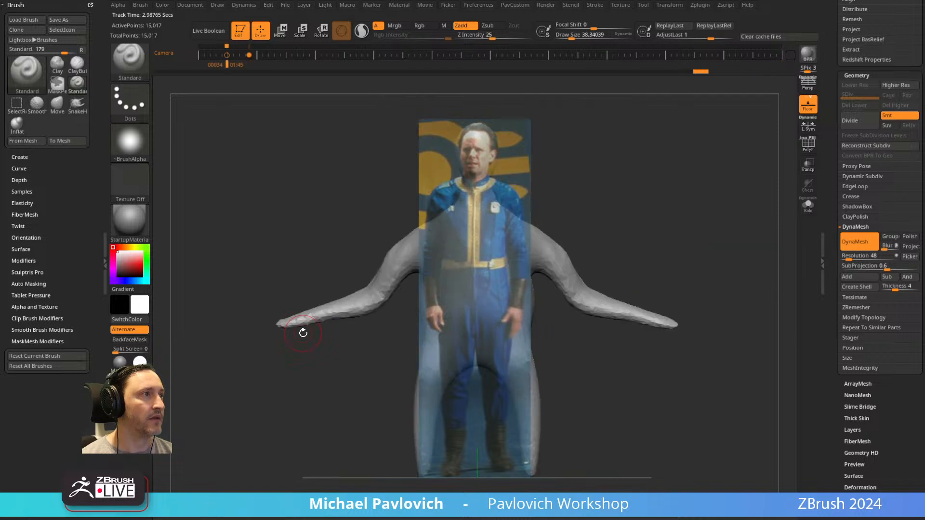
Raise the elbows and forearms to straighten both arms with the Move brush at a draw size of about 166.
key("s")
mouse_move(393, 284)
left_mouse_down()
mouse_move(409, 284)
mouse_move(378, 254)
left_mouse_up()
key("b")
key("m")
key("v")
left_click_drag(620, 314, 619, 295)
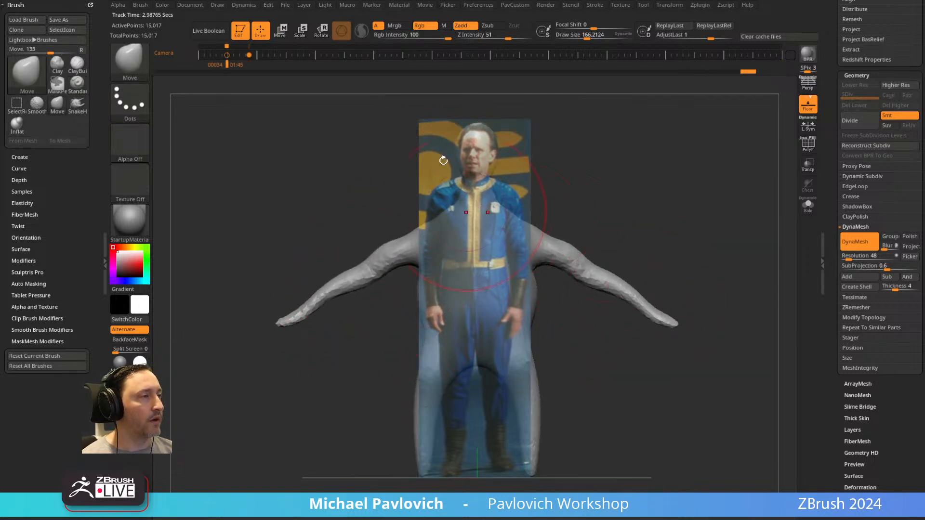
Switch to the Standard brush with a draw size of about 55.
key("b")
key("s")
key("t")
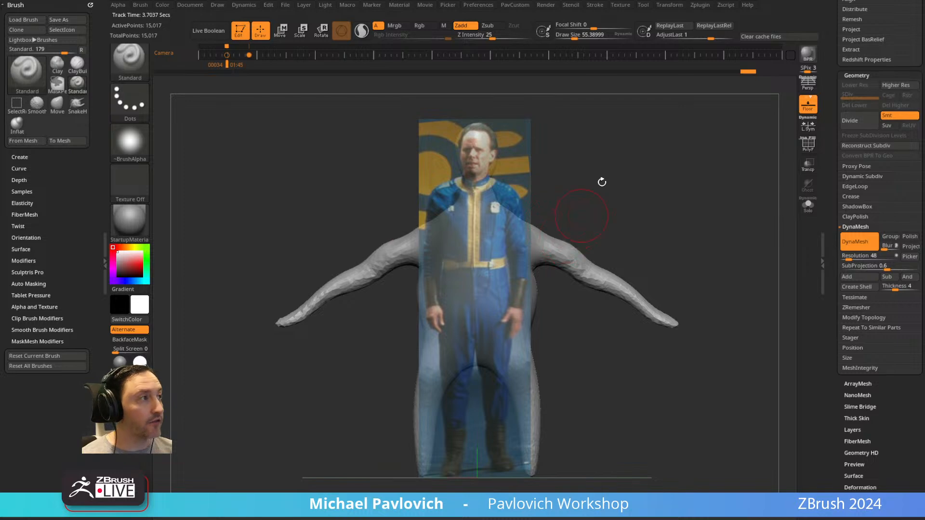
Browse the sample projects in LightBox and load the Male.ZPR base figure.
left_click_drag(831, 130, 797, 339)
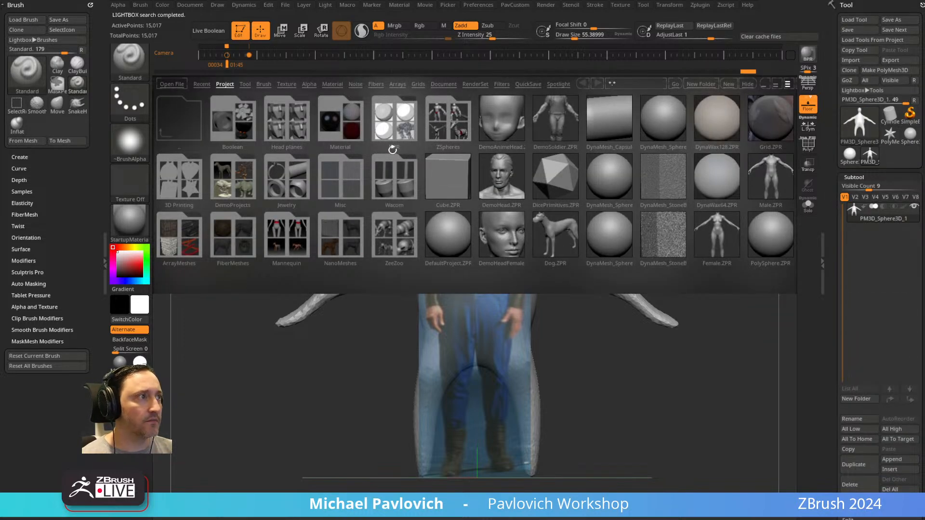
left_click(567, 129)
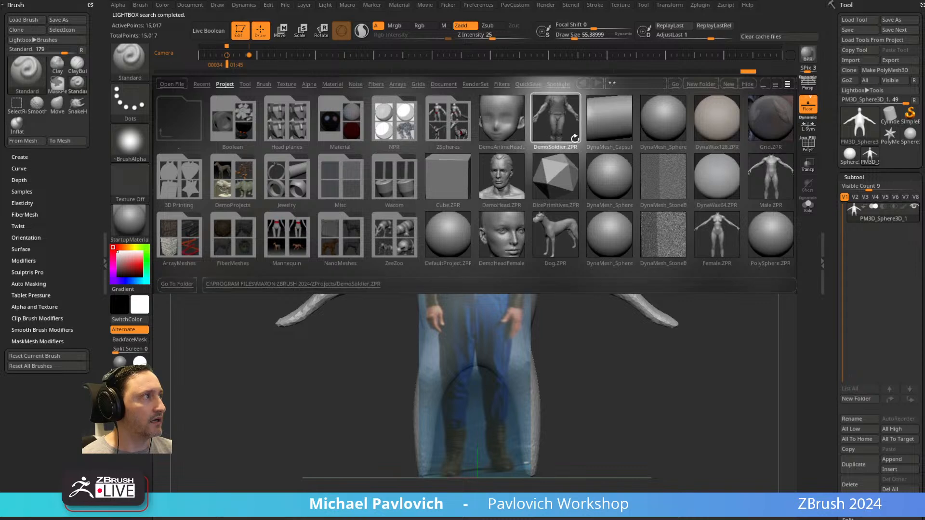
left_click(761, 191)
double_click(713, 238)
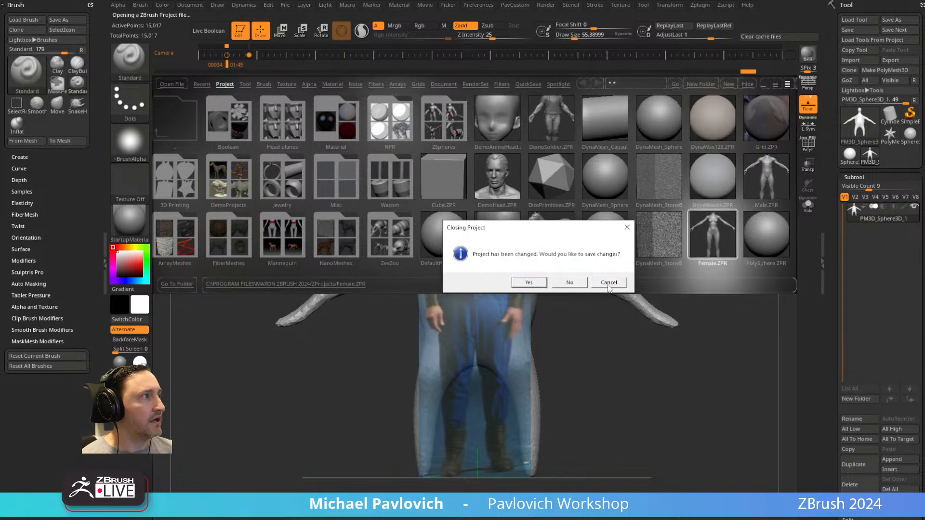
left_click(608, 283)
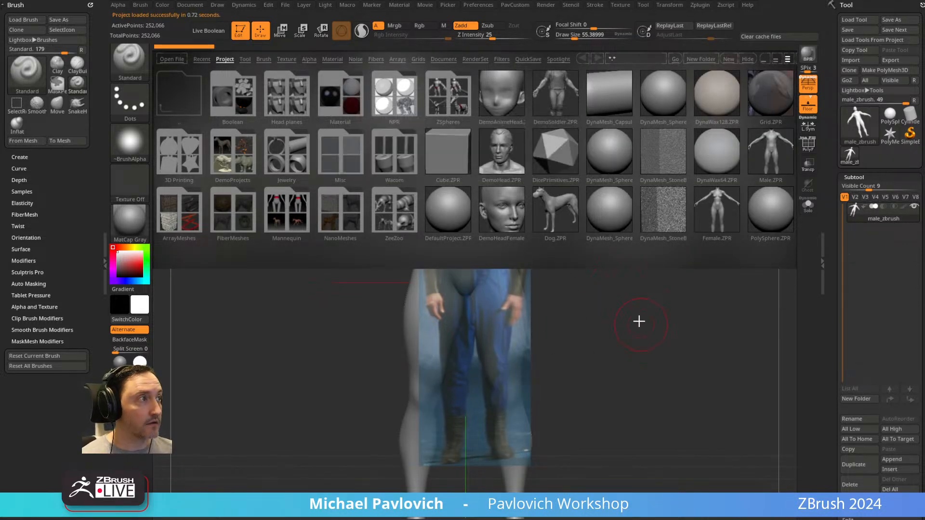
Frame the male figure, turn off the floor grid and perspective, and align the figure with the reference image.
key("f")
key("f")
key("f")
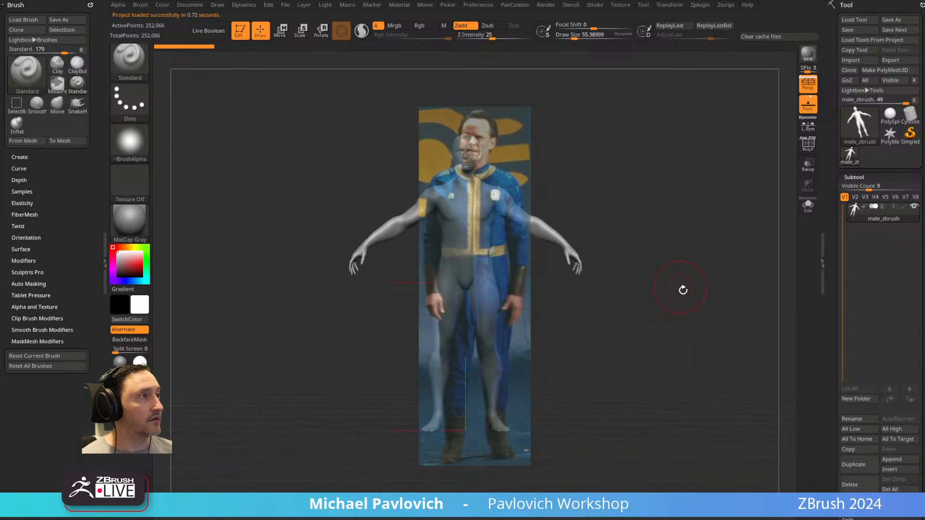
left_click(816, 102)
left_click(808, 83)
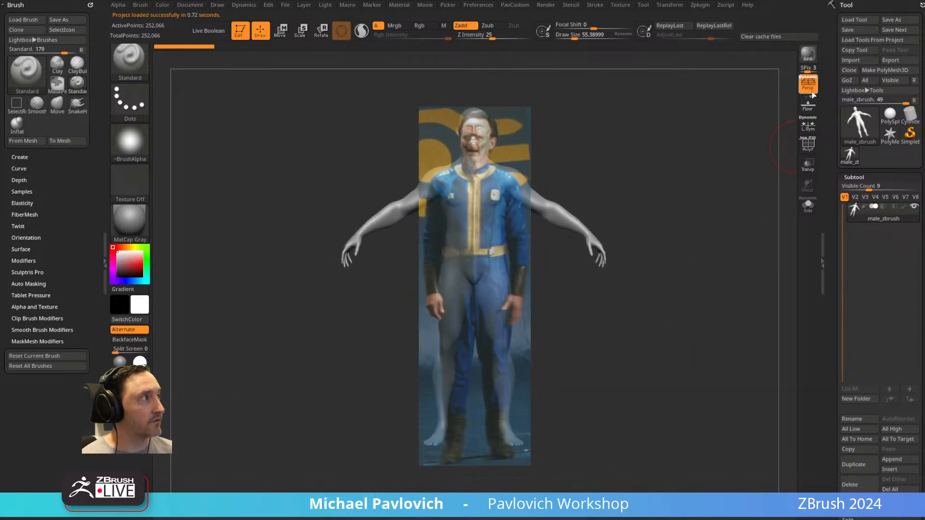
left_click_drag(698, 217, 702, 209)
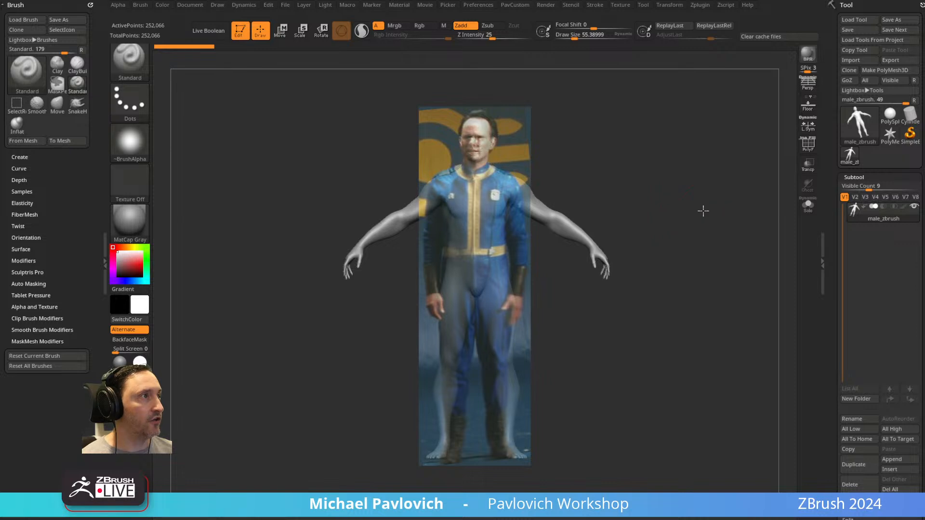
key("s")
mouse_move(621, 213)
left_mouse_down()
mouse_move(631, 212)
mouse_move(623, 211)
left_mouse_up()
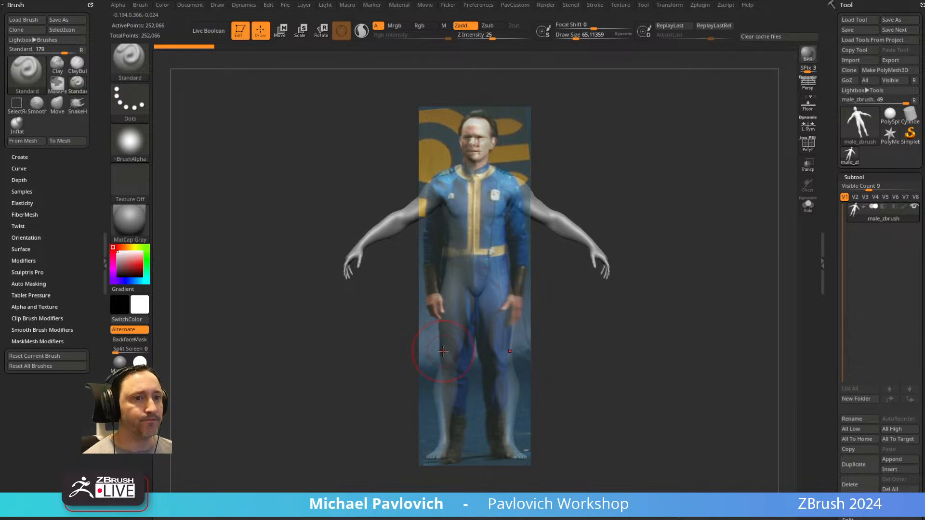
mouse_move(670, 176)
left_mouse_down()
mouse_move(671, 183)
mouse_move(678, 174)
left_mouse_up()
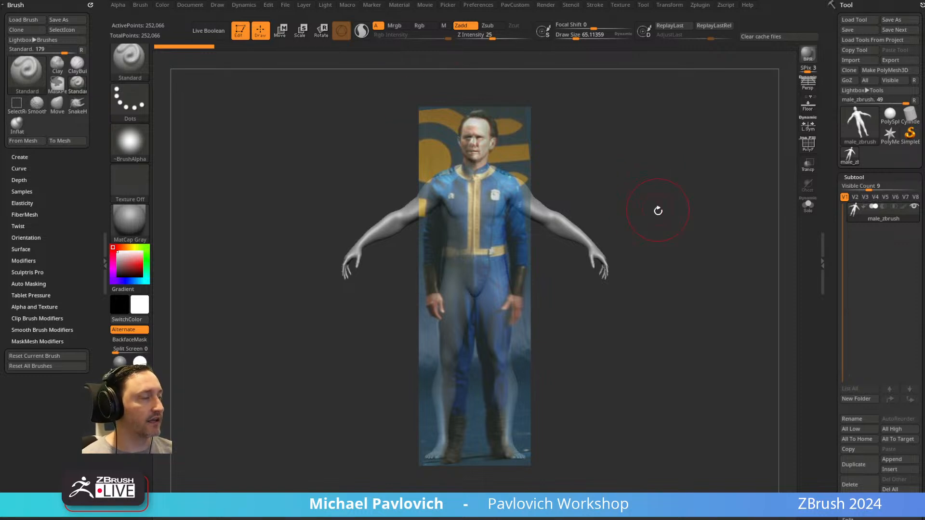
Show the movie timeline and store the male figure's view aligned with the reference as a camera keyframe.
key("1")
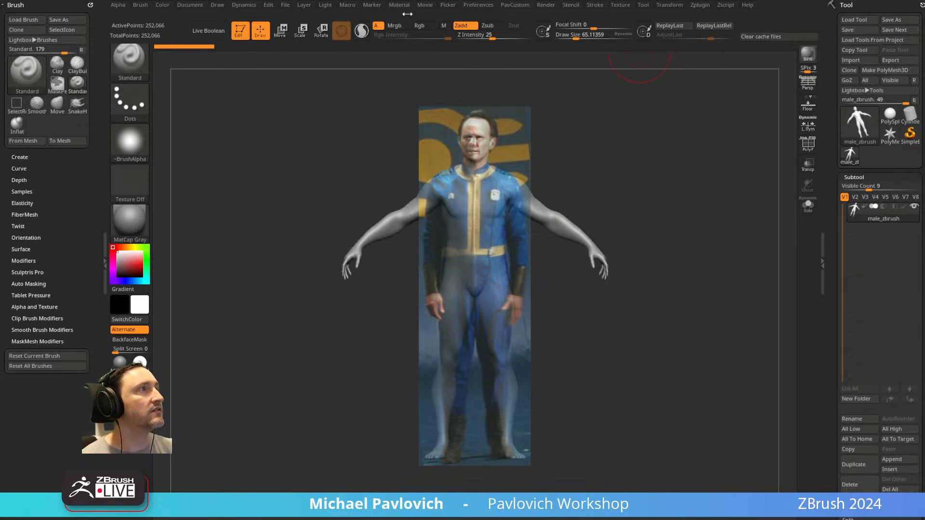
left_click(425, 5)
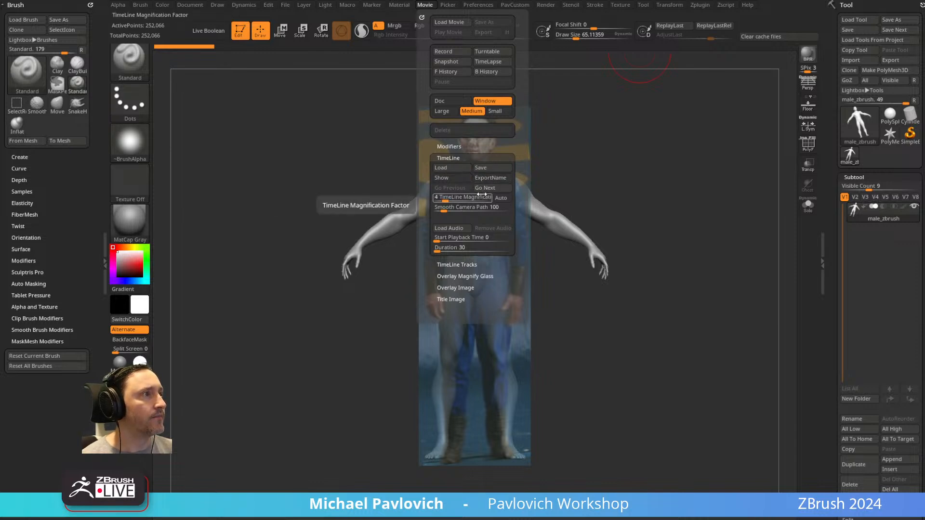
left_click_drag(690, 215, 690, 219, "alt")
key("s")
key("2")
left_click(717, 277)
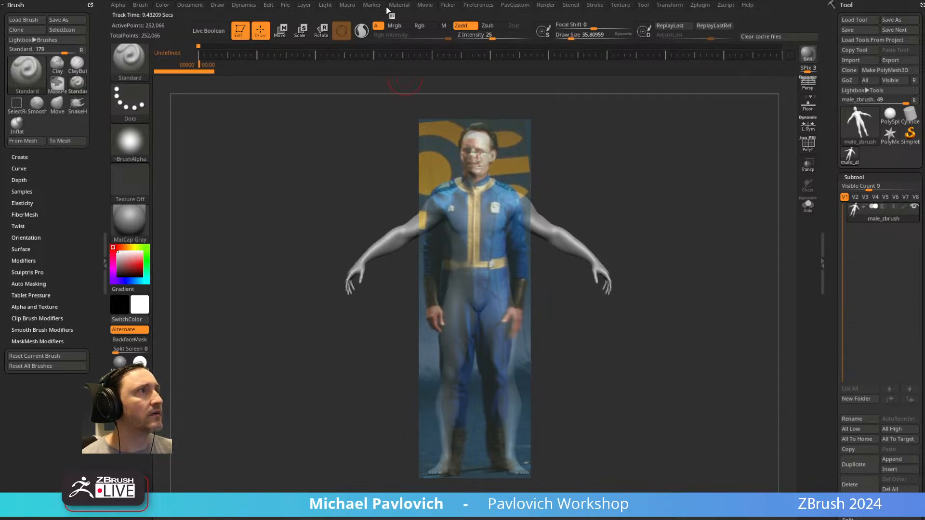
left_click(425, 5)
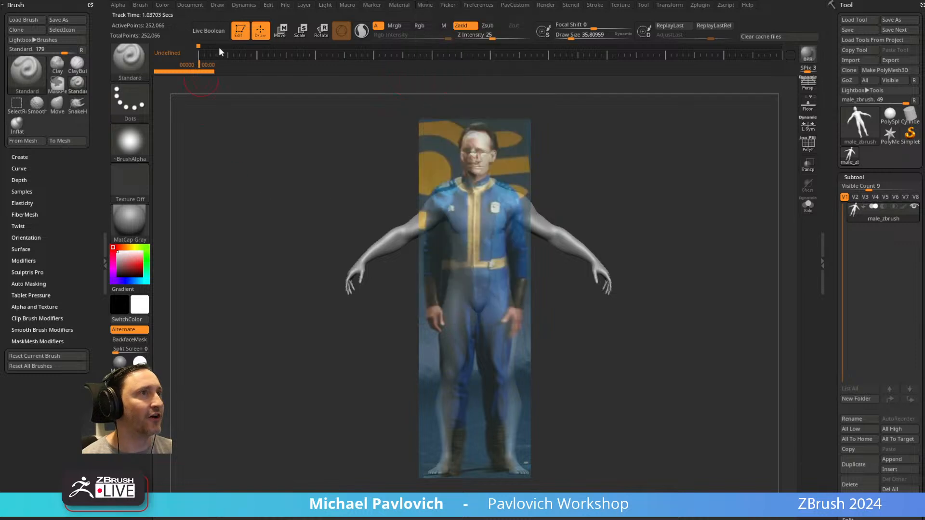
mouse_move(650, 171)
left_mouse_down("alt")
mouse_move(626, 167)
mouse_move(655, 166)
left_mouse_up("alt")
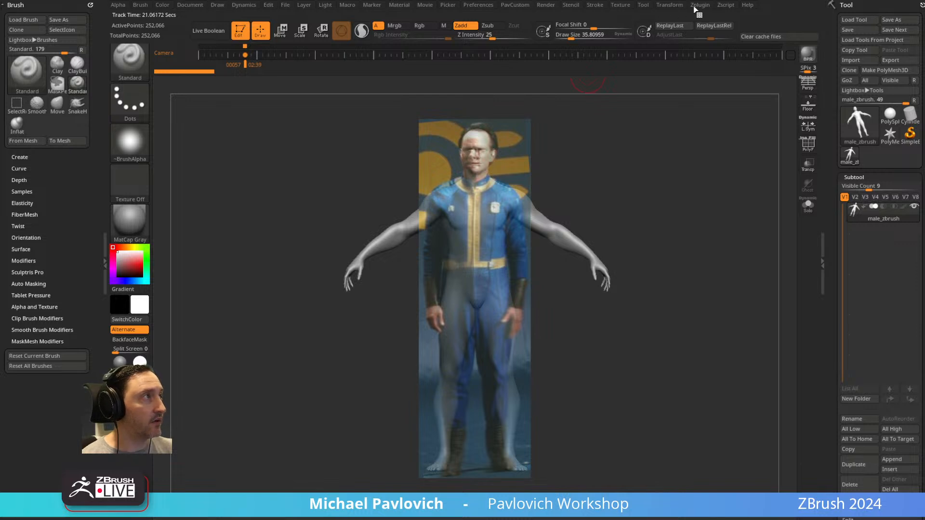
left_click(619, 6)
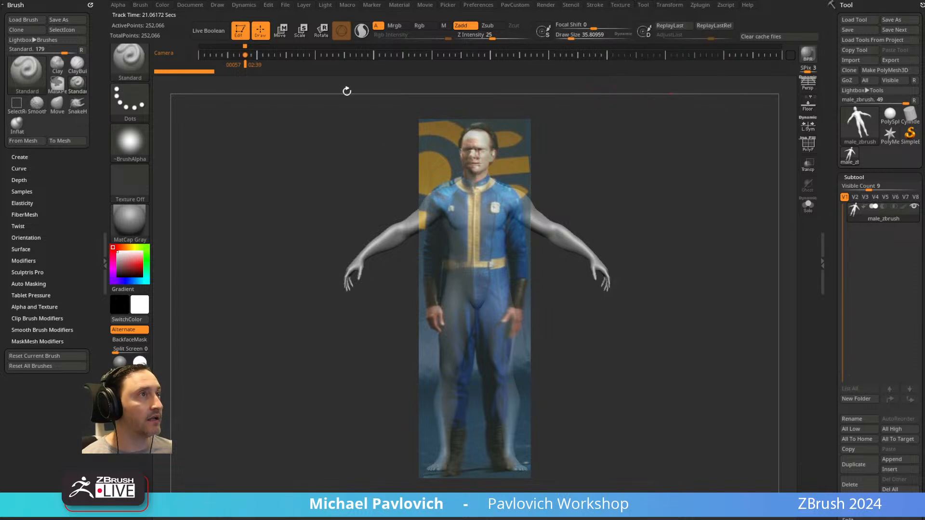
left_click(430, 8)
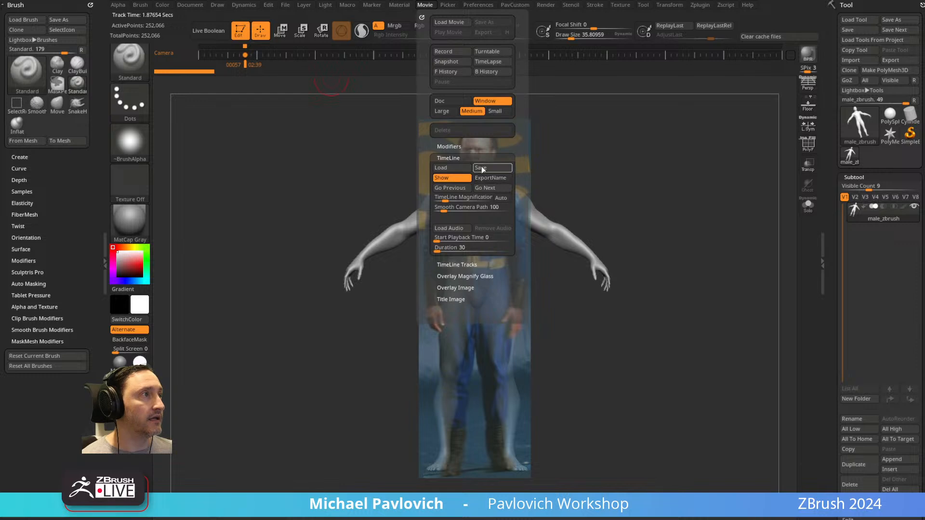
left_click(291, 6)
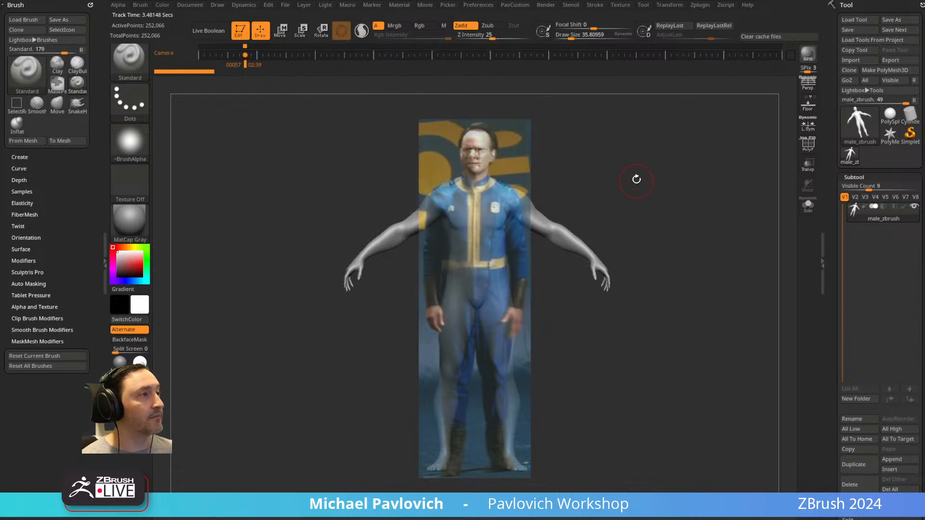
left_click_drag(710, 161, 725, 234)
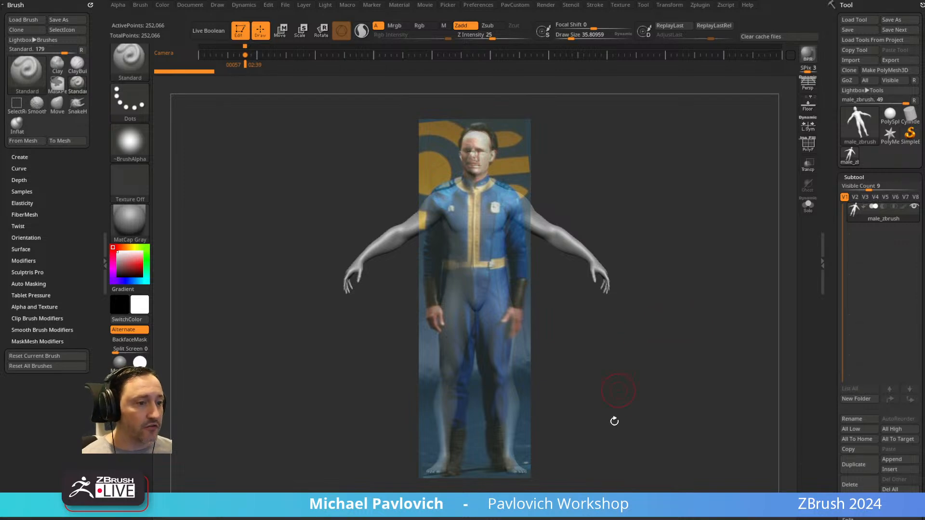
Switch to the web browser, reload the YouTube channel and look through its ZBrush What's New and Reallusion Character Creator playlists.
left_click_drag(713, 519, 592, 86)
scroll(470, 375, "up", 5)
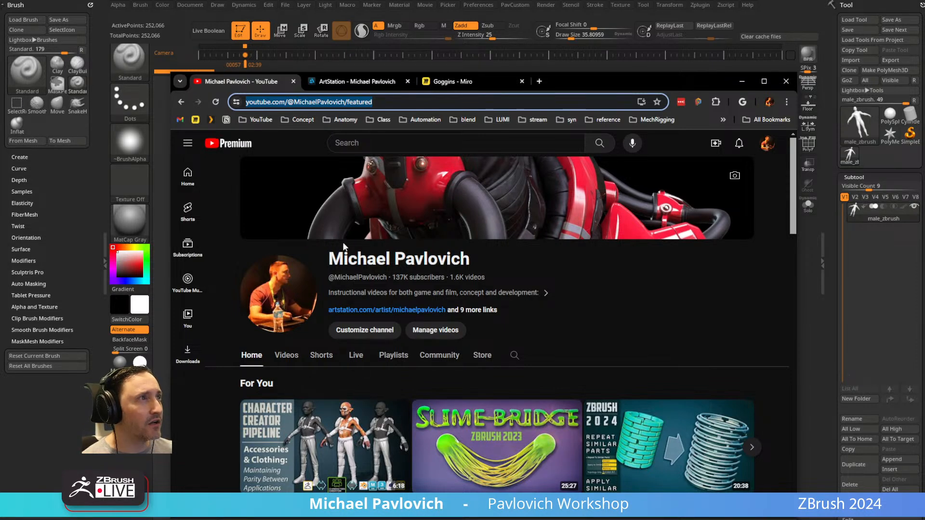
left_click(256, 119)
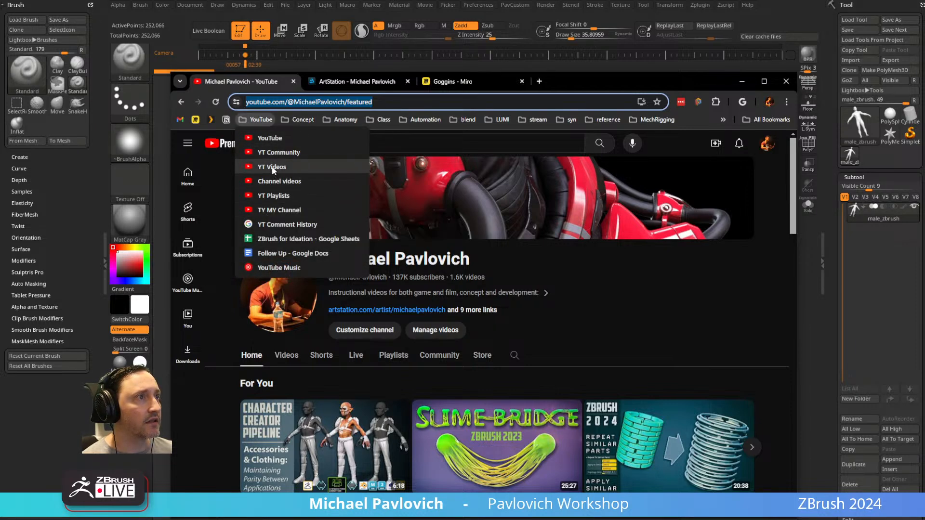
left_click(273, 138)
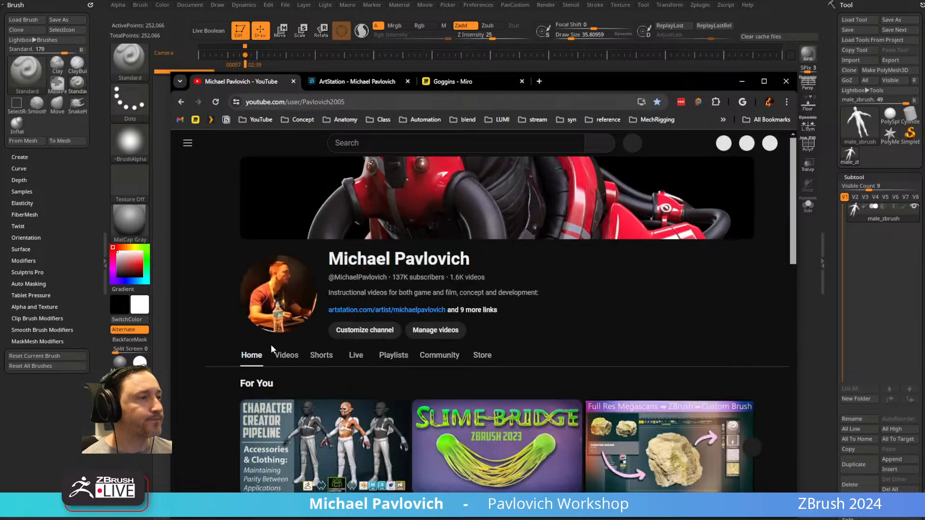
scroll(275, 340, "down", 5)
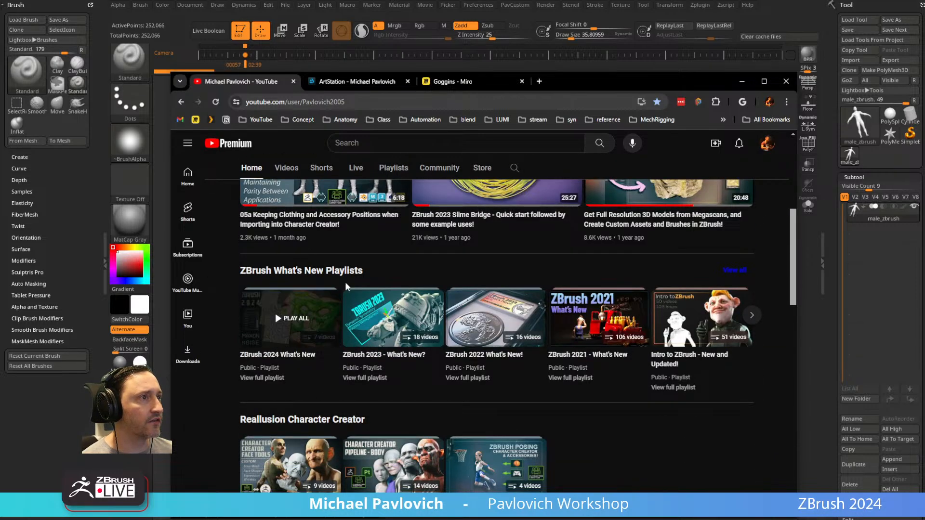
left_click(752, 315)
scroll(543, 348, "down", 3)
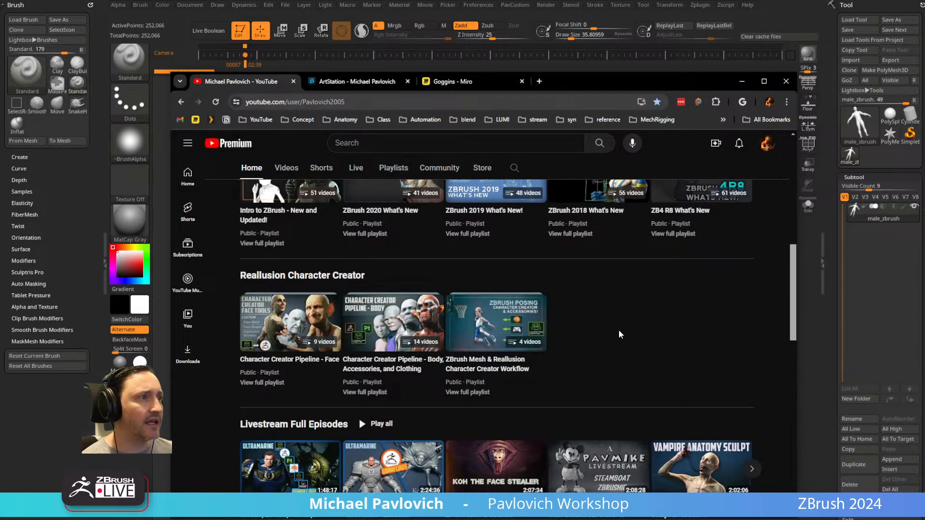
scroll(621, 334, "up", 4)
Open the channel's video on downloading free fully rigged base meshes from Reallusion, review its page, and return to ZBrush.
left_click(286, 169)
scroll(298, 313, "down", 2)
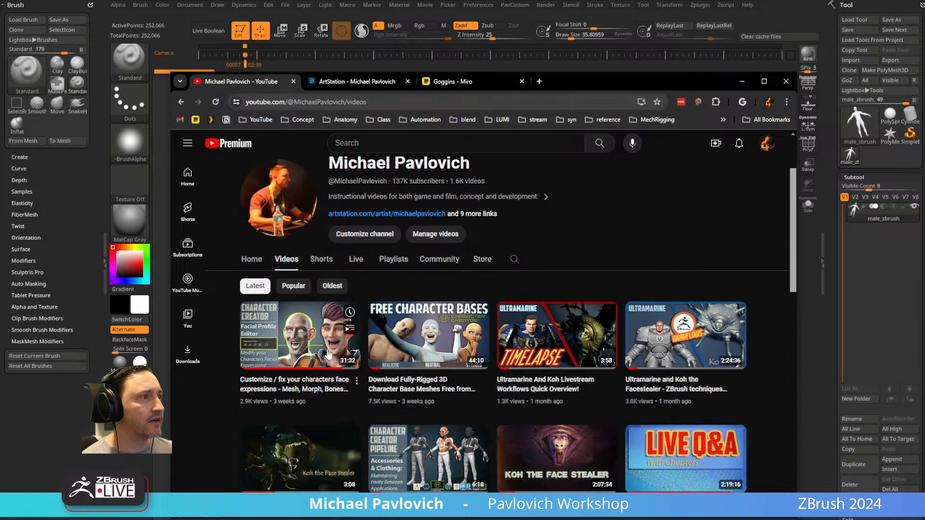
left_click(413, 389)
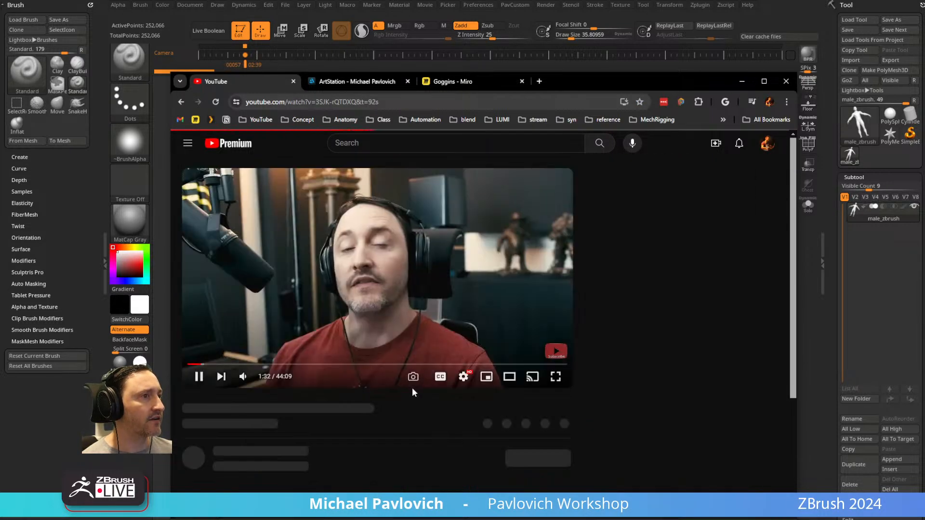
scroll(217, 363, "down", 5)
scroll(271, 264, "up", 5)
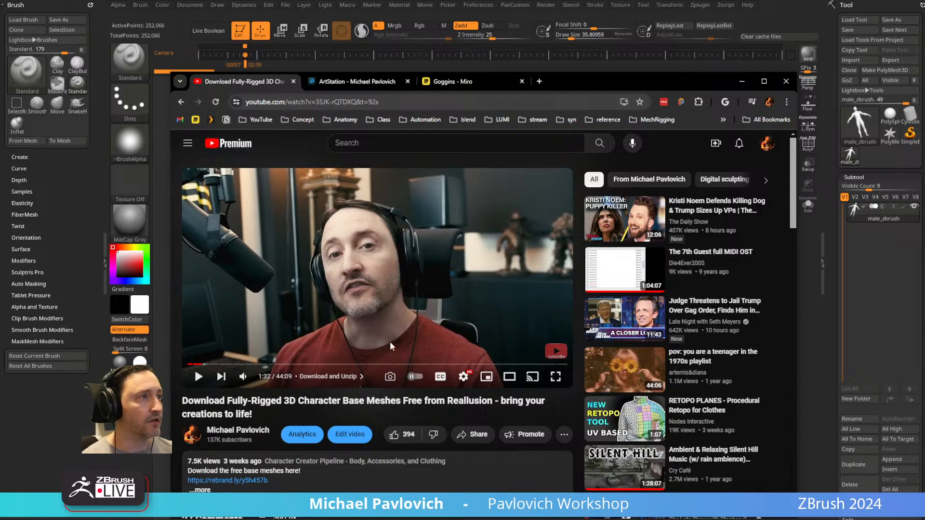
left_click(414, 102)
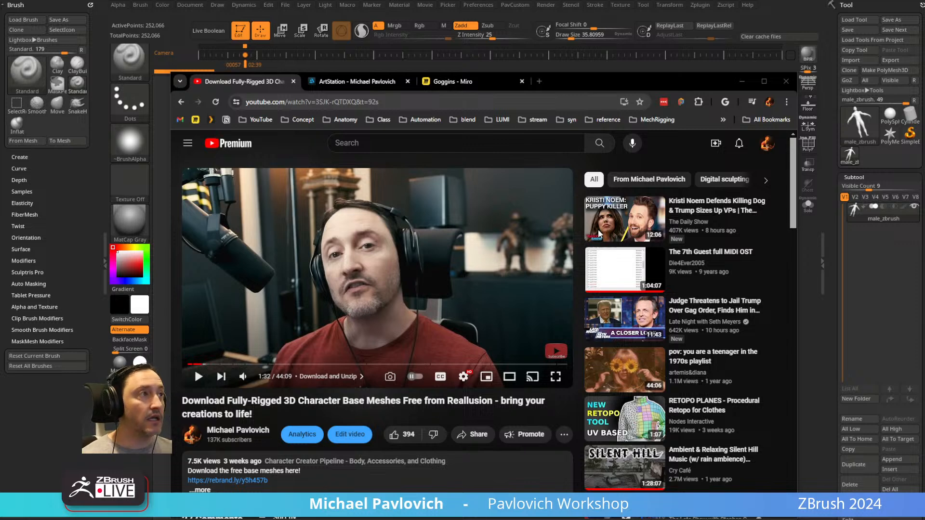
left_click_drag(624, 83, 589, 482)
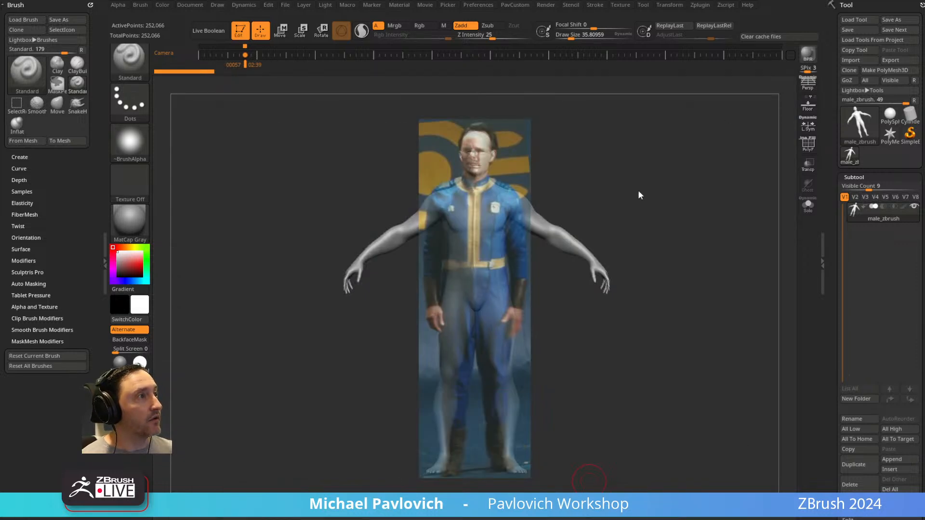
Delete the male figure and load the CC_Base_Body.ztl tool from the 03_Neutral_M folder.
left_click(847, 483)
left_click(712, 506)
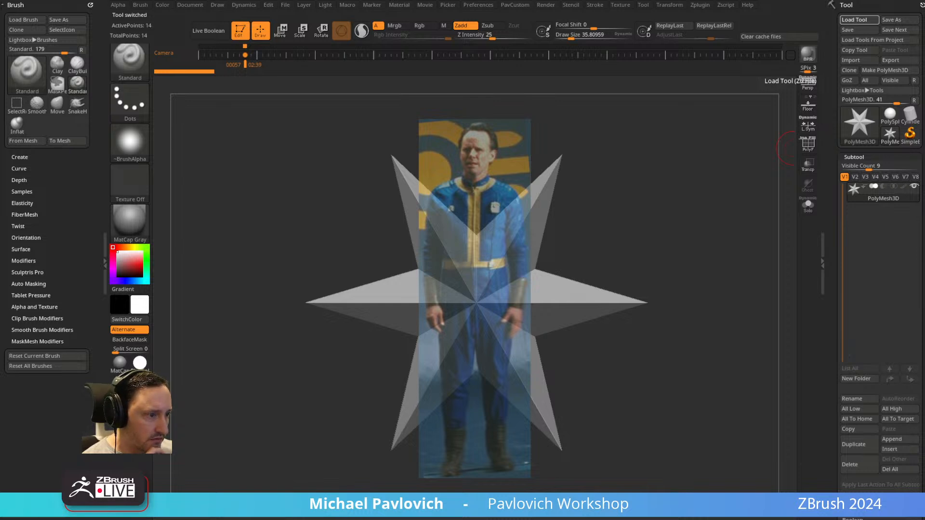
left_click(855, 19)
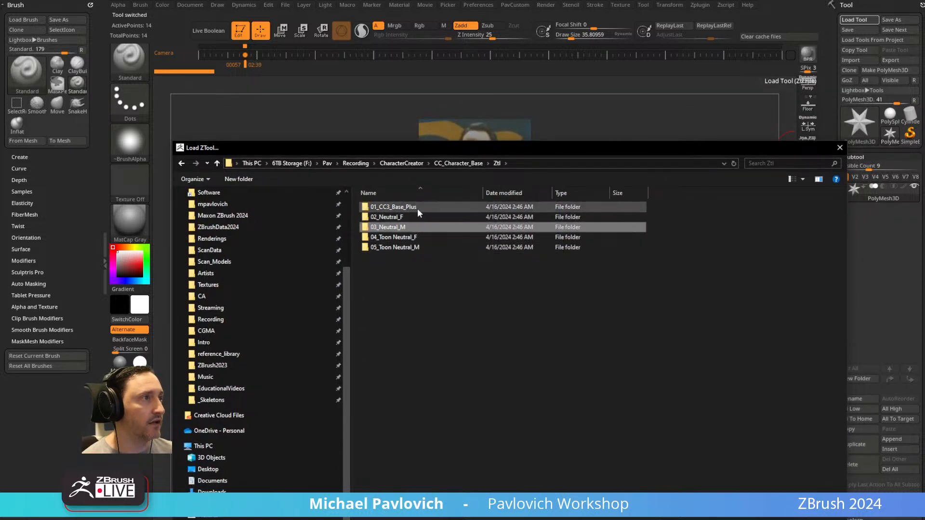
double_click(408, 226)
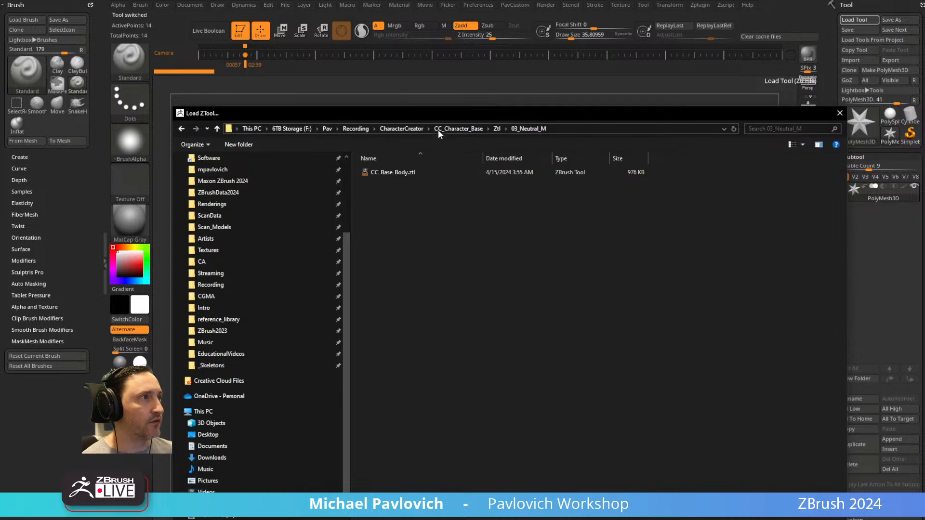
double_click(395, 158)
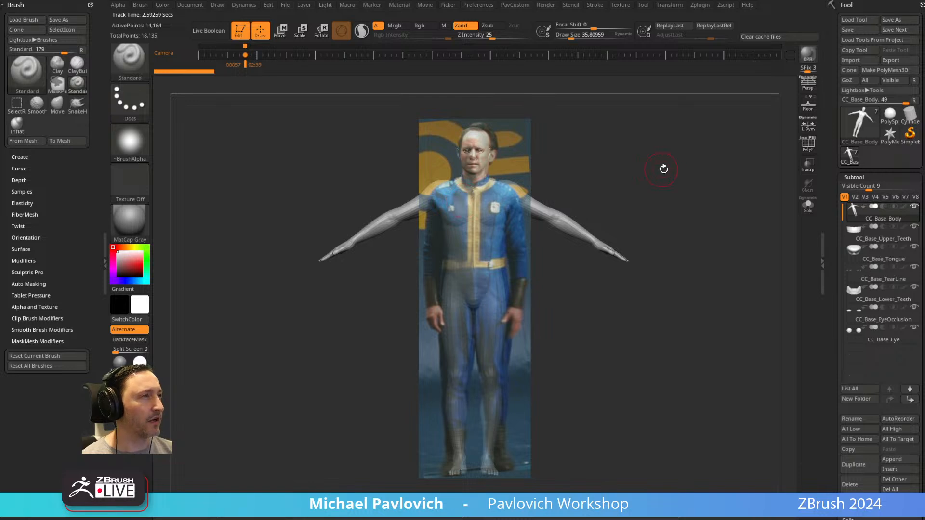
Store a tilted orbit view of the base body as another camera keyframe and recall the keyframe aligned with the reference.
mouse_move(671, 155)
left_mouse_down()
mouse_move(605, 109)
mouse_move(469, 83)
mouse_move(355, 82)
mouse_move(304, 97)
left_mouse_up()
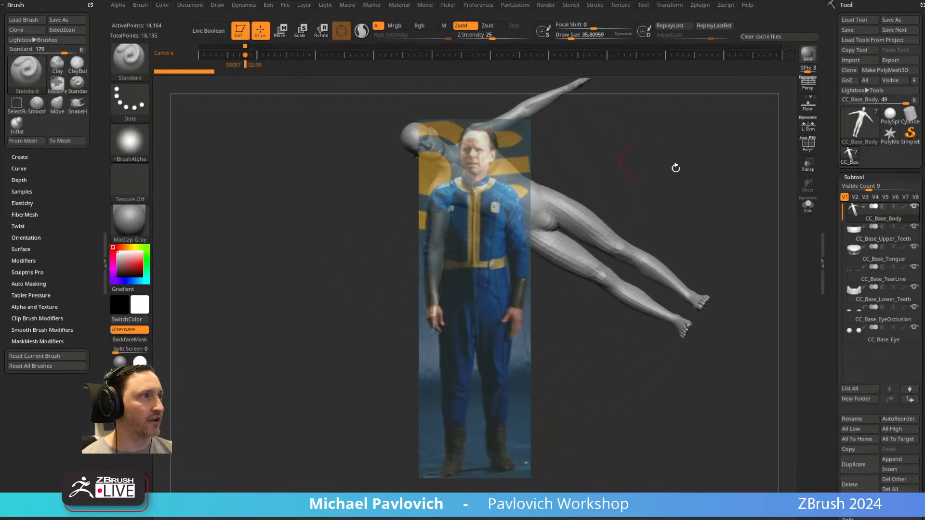
mouse_move(688, 143)
left_mouse_down()
mouse_move(694, 157)
mouse_move(718, 117)
mouse_move(733, 166)
mouse_move(731, 116)
mouse_move(742, 154)
mouse_move(698, 144)
left_mouse_up()
left_click(270, 55)
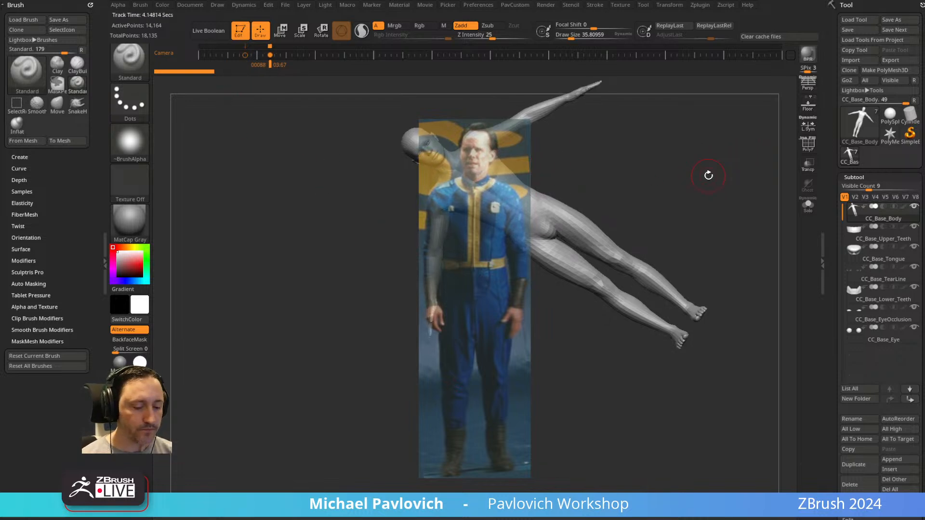
key("Left")
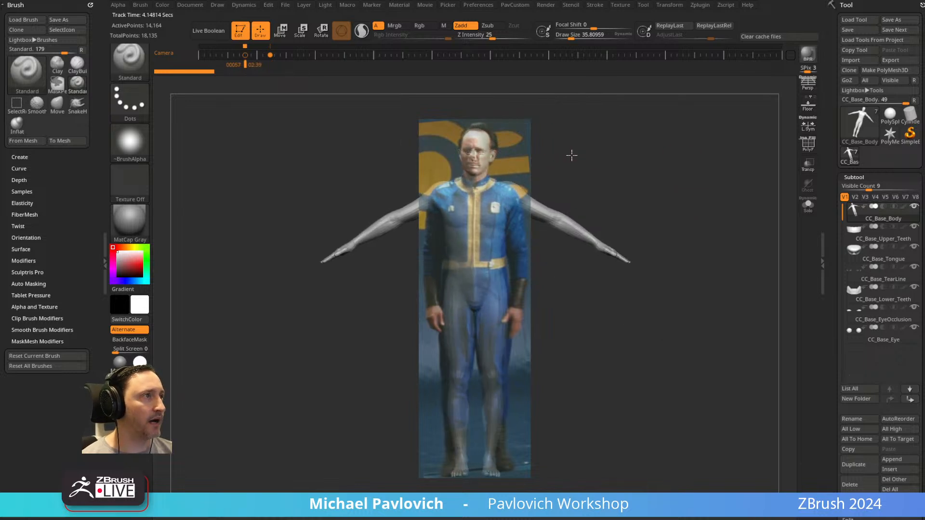
Isolate the base body subtool with Solo and frame its head and upper torso in side view.
key("s")
mouse_move(506, 166)
left_mouse_down()
mouse_move(516, 169)
mouse_move(505, 169)
left_mouse_up()
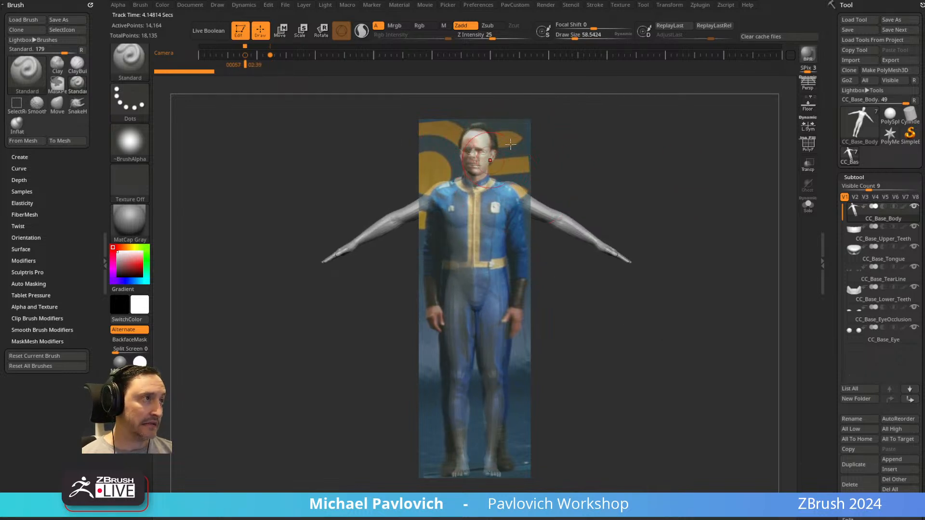
left_click(809, 205)
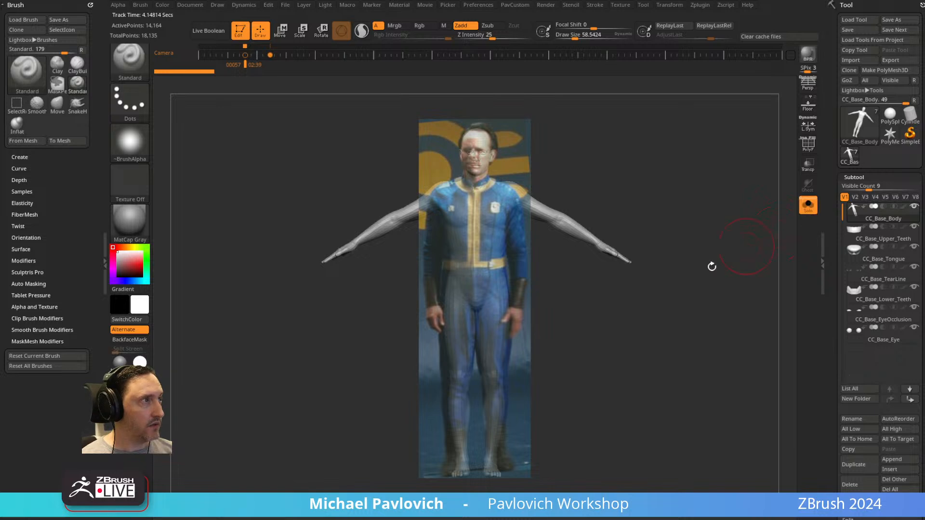
left_click_drag(716, 205, 685, 212, "shift")
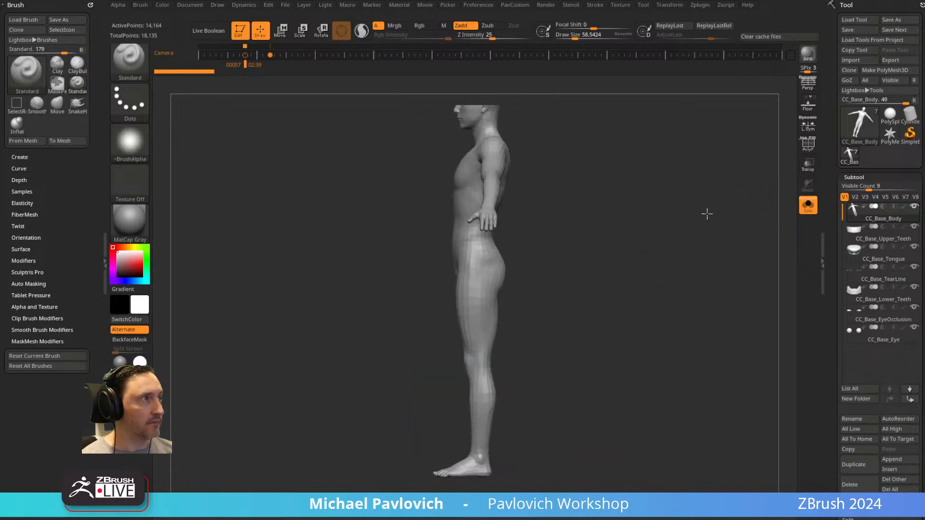
left_click_drag(714, 140, 692, 386, "alt")
left_click_drag(686, 250, 689, 385, "alt")
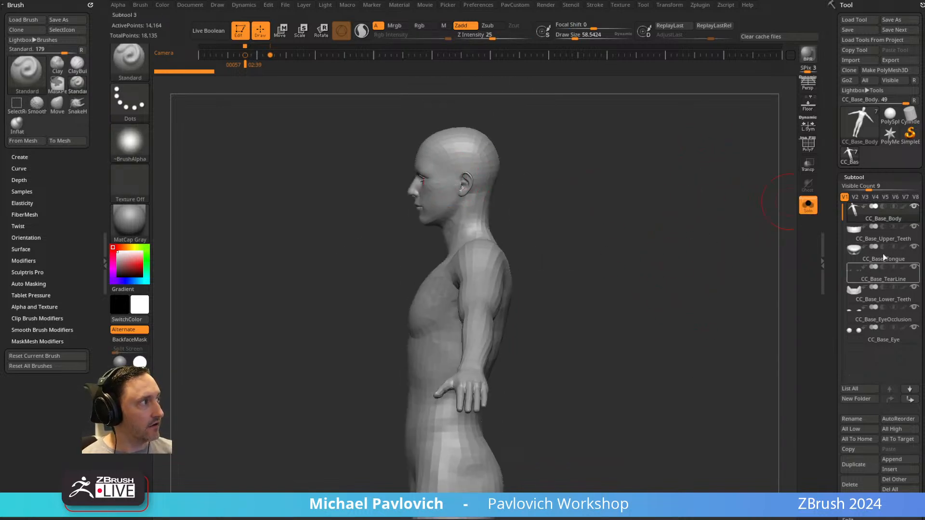
left_click_drag(576, 116, 606, 192, "alt")
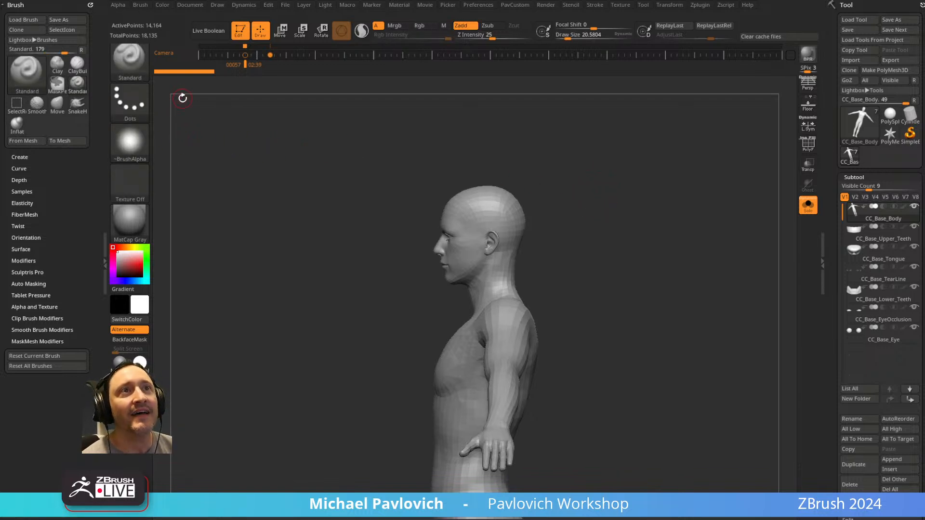
left_click_drag(583, 176, 594, 175, "shift")
Set MaskLasso as the masking brush, lasso-mask the head from the side, and clear the mask.
left_click(137, 70, "ctrl")
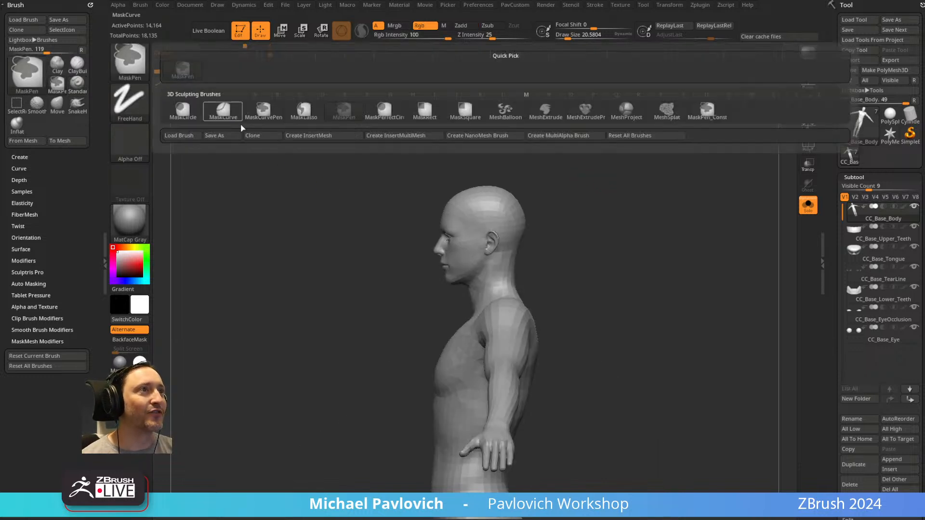
left_click(304, 113)
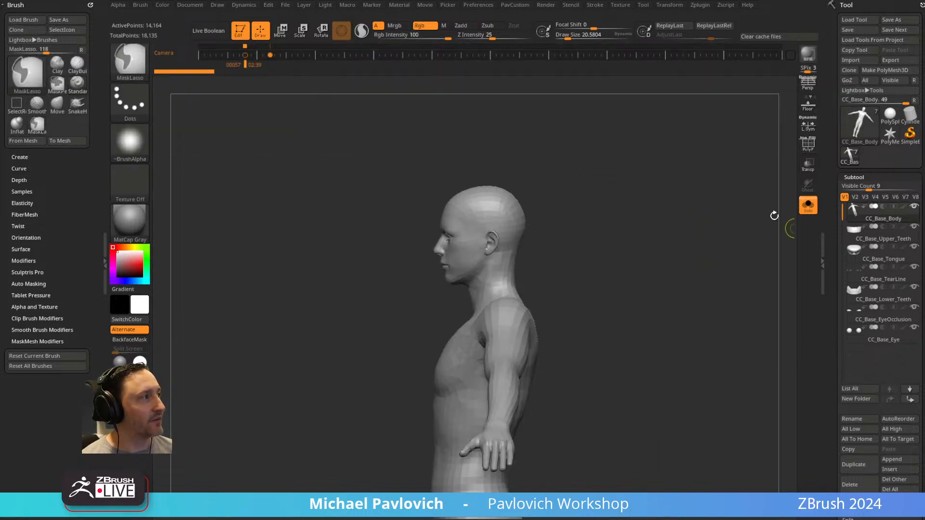
mouse_move(568, 223)
left_mouse_down("ctrl")
mouse_move(402, 215)
mouse_move(434, 316)
mouse_move(565, 263)
left_mouse_up("ctrl")
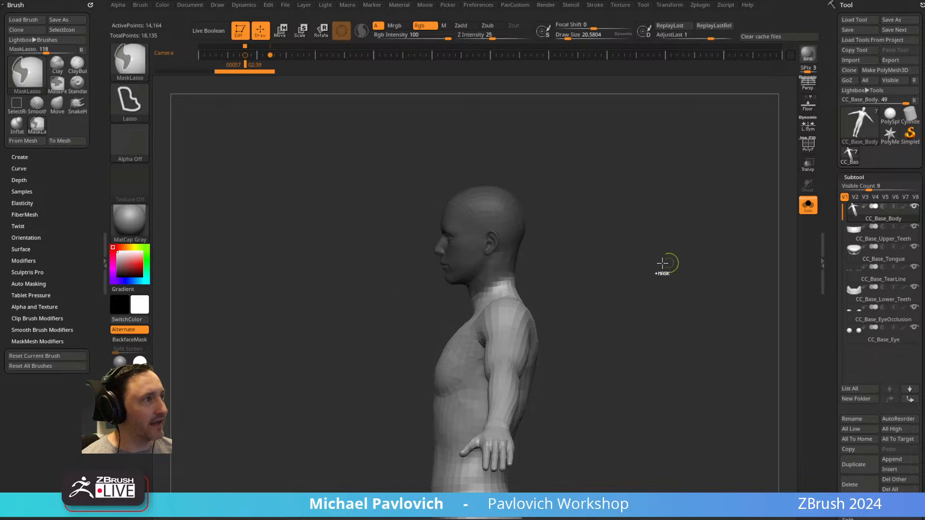
mouse_move(586, 215)
left_mouse_down("shift")
mouse_move(652, 222)
mouse_move(599, 238)
mouse_move(636, 248)
left_mouse_up("shift")
left_click_drag(612, 202, 635, 241, "ctrl")
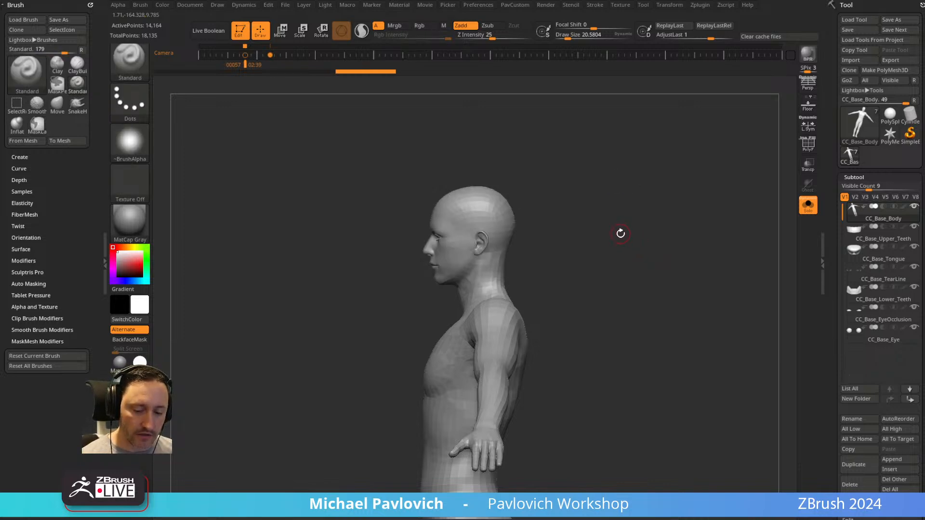
Select the Transpose brush with Gizmo 3D turned on.
key("b")
key("t")
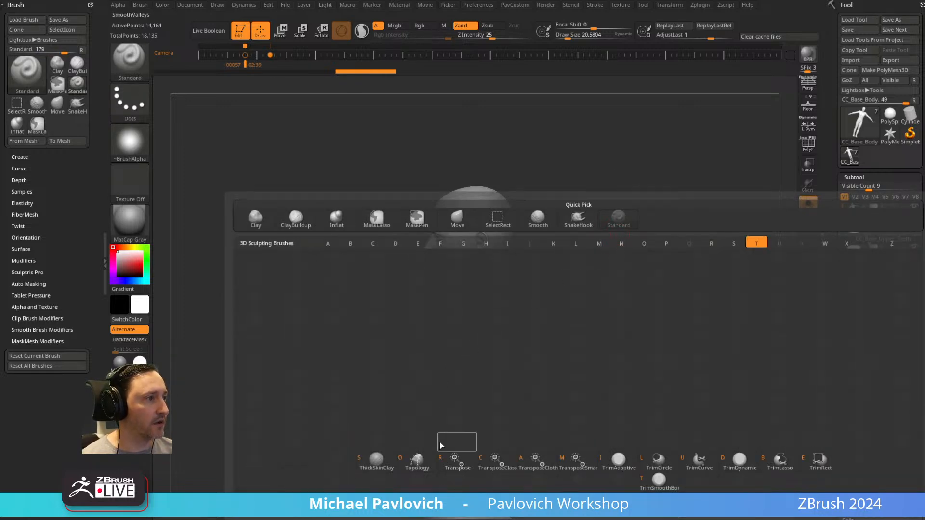
left_click(514, 470)
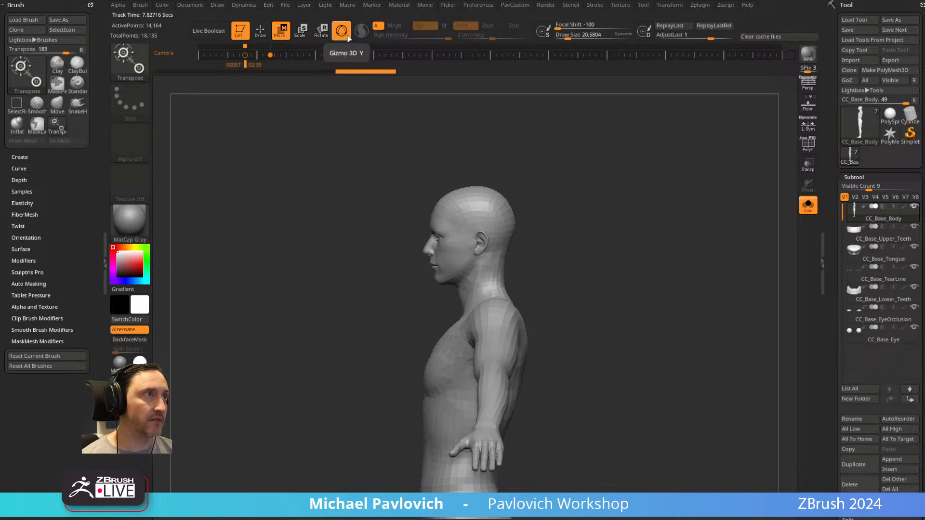
left_click_drag(576, 186, 578, 279, "alt")
Mask the body below the neck with a topological mask, try enlarging the head with the gizmo, and undo it.
left_click_drag(468, 321, 459, 302, "ctrl")
left_click_drag(580, 289, 643, 288)
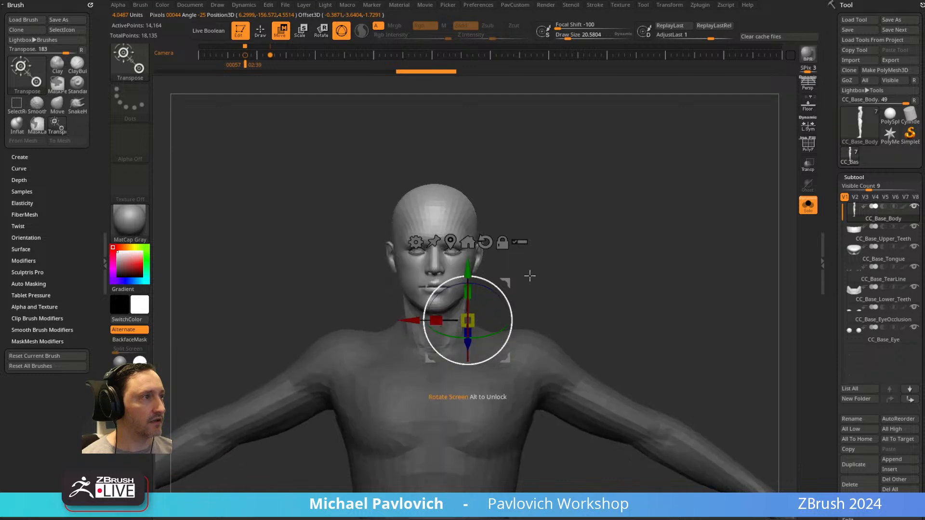
left_click_drag(468, 320, 496, 314)
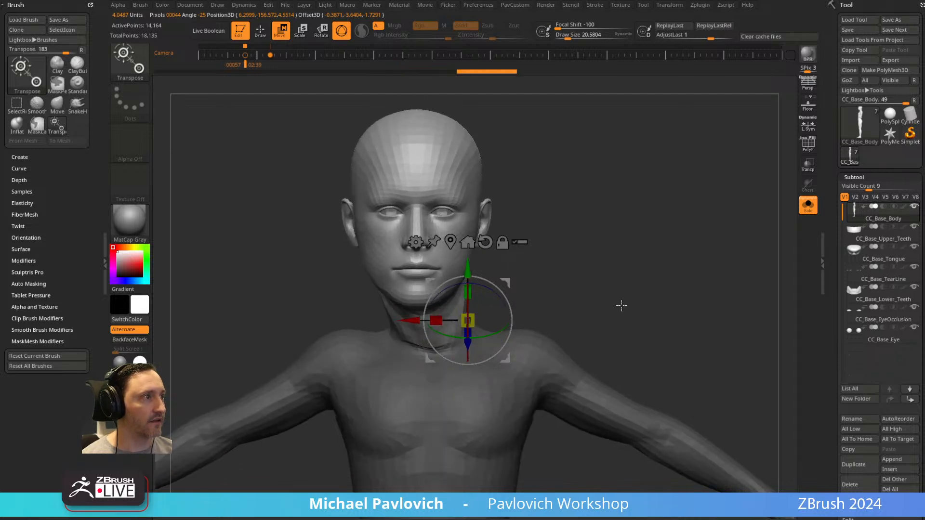
key("ctrl+z")
Topologically mask everything except the lower part of one arm, aligning the gizmo along that arm.
left_click_drag(584, 275, 553, 207, "alt")
left_click_drag(530, 307, 649, 370, "ctrl")
left_click_drag(626, 277, 637, 288, "ctrl")
left_click_drag(594, 355, 699, 401, "ctrl")
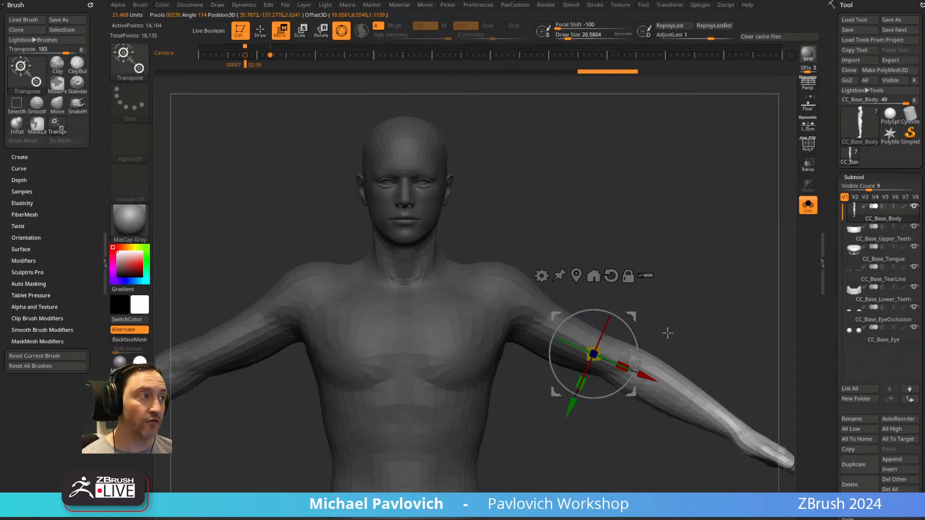
Switch to the TransposeClassic brush and topologically mask the body below the neck in side view.
key("b")
key("t")
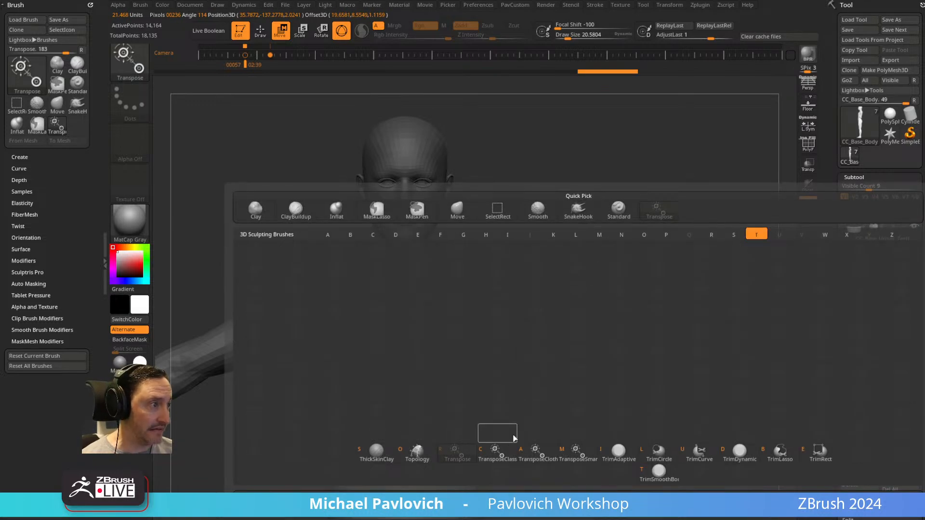
left_click(499, 453)
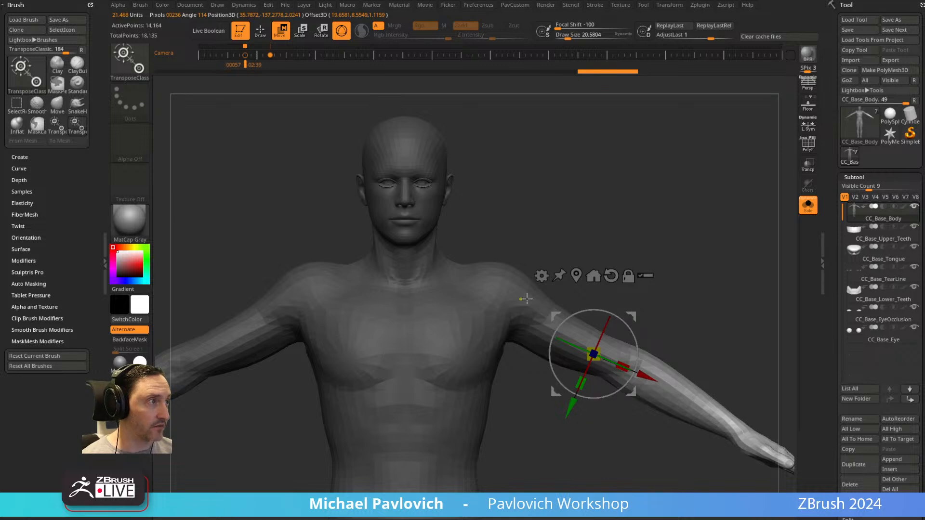
left_click_drag(613, 357, 655, 386, "ctrl")
left_click_drag(727, 306, 578, 251, "shift")
left_click_drag(636, 258, 623, 209, "ctrl")
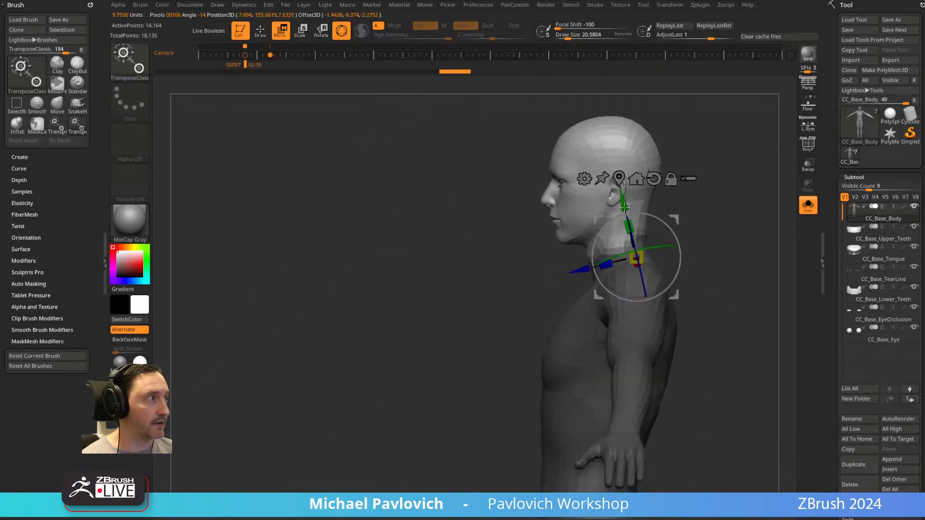
Return to Draw mode, isolate the head and neck with an inverted lasso mask, and soften the mask edge.
key("q")
left_click_drag(729, 217, 742, 212, "ctrl")
mouse_move(625, 178)
left_mouse_down("ctrl")
mouse_move(562, 114)
mouse_move(419, 267)
mouse_move(503, 301)
mouse_move(571, 278)
left_mouse_up("ctrl")
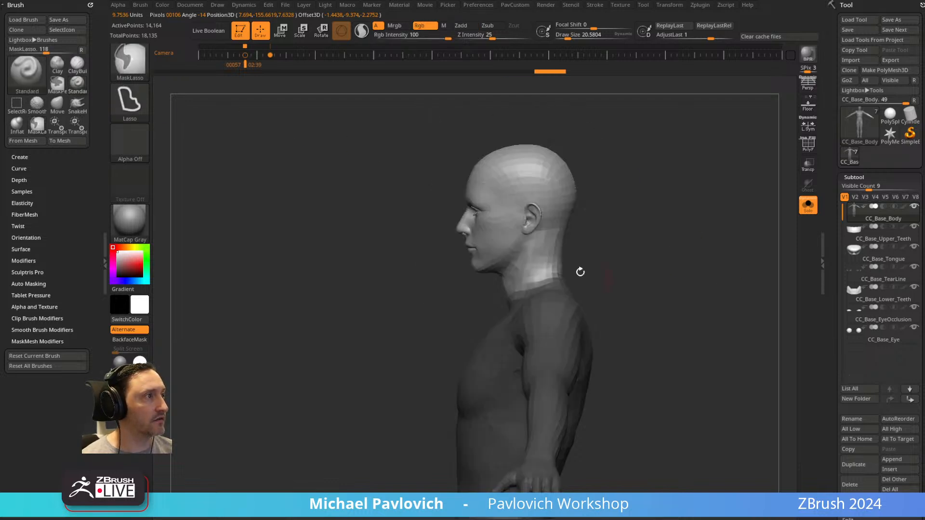
left_click_drag(643, 261, 694, 270)
left_click(598, 316, "ctrl")
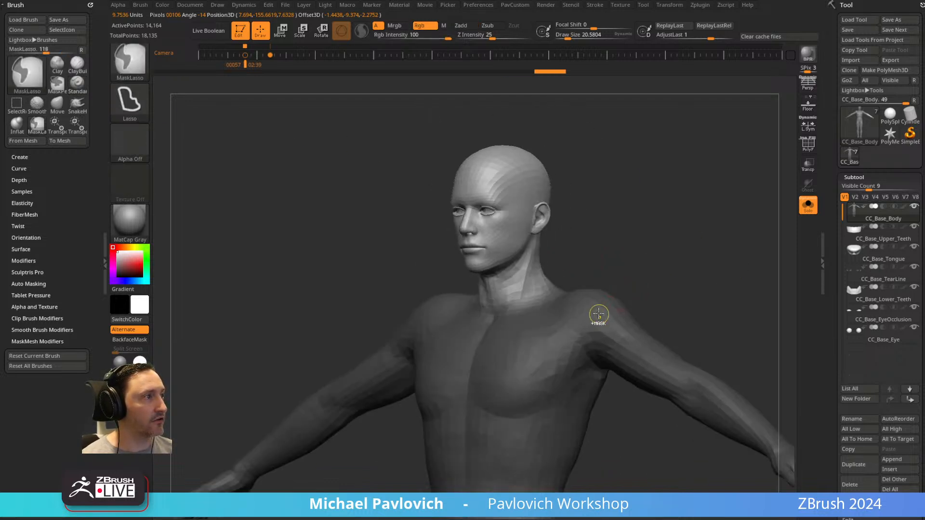
left_click(594, 315, "ctrl")
Redo the lasso mask along the jawline, invert it to leave only the head unmasked, and soften its edge.
mouse_move(626, 250)
left_mouse_down()
mouse_move(645, 207)
mouse_move(675, 217)
left_mouse_up()
mouse_move(696, 238)
left_mouse_down("ctrl")
mouse_move(716, 256)
mouse_move(545, 124)
mouse_move(535, 294)
mouse_move(701, 221)
left_mouse_up("ctrl")
left_click(619, 173, "ctrl")
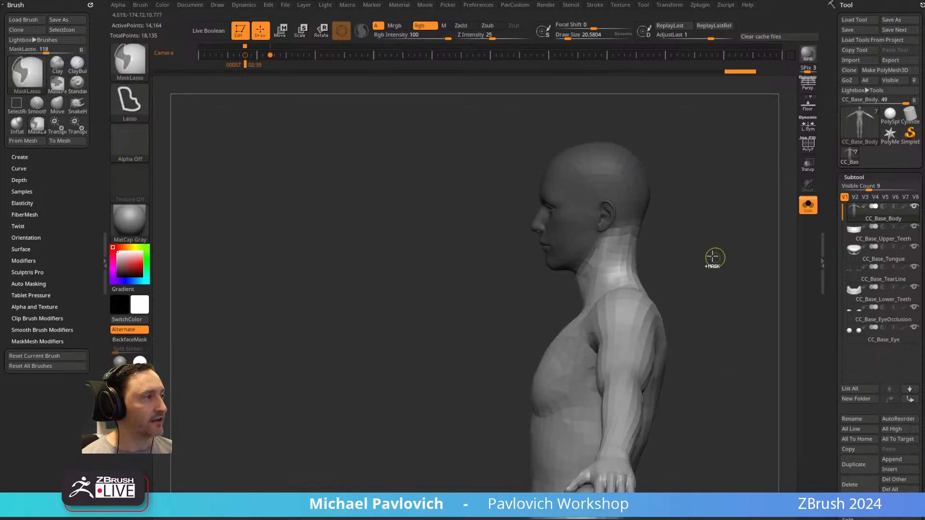
left_click(677, 272, "ctrl")
left_click_drag(707, 243, 605, 246, "alt")
mouse_move(620, 199)
left_mouse_down("ctrl")
mouse_move(404, 273)
mouse_move(470, 283)
mouse_move(486, 268)
left_mouse_up("ctrl")
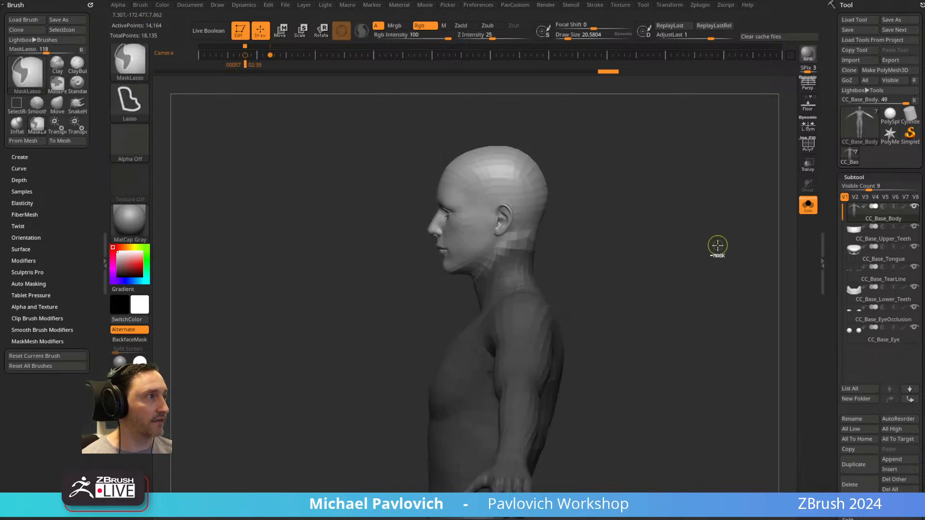
left_click(522, 280, "ctrl")
left_click(522, 279, "ctrl")
left_click_drag(723, 236, 690, 238)
Center the gizmo on the unmasked head with its orientation reset, try scaling the head, and undo it.
key("w")
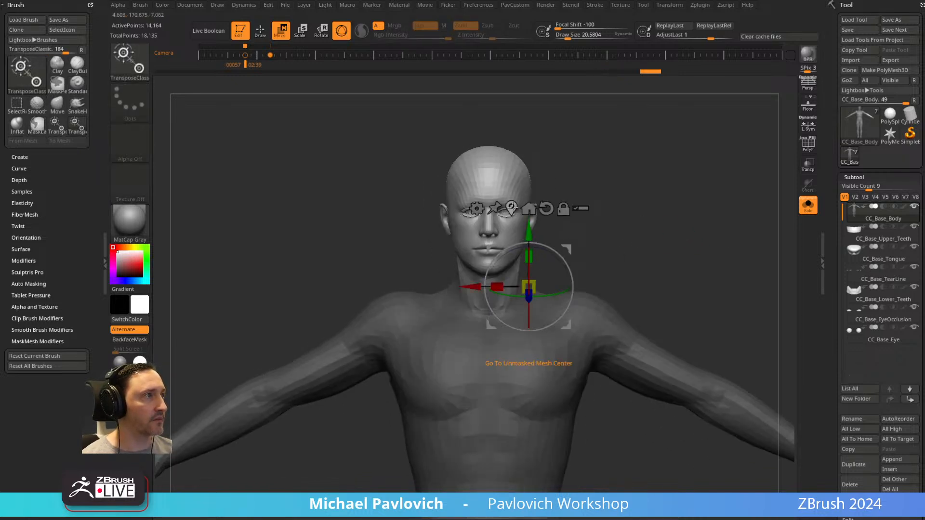
left_click(513, 209)
left_click_drag(606, 190, 573, 196, "shift")
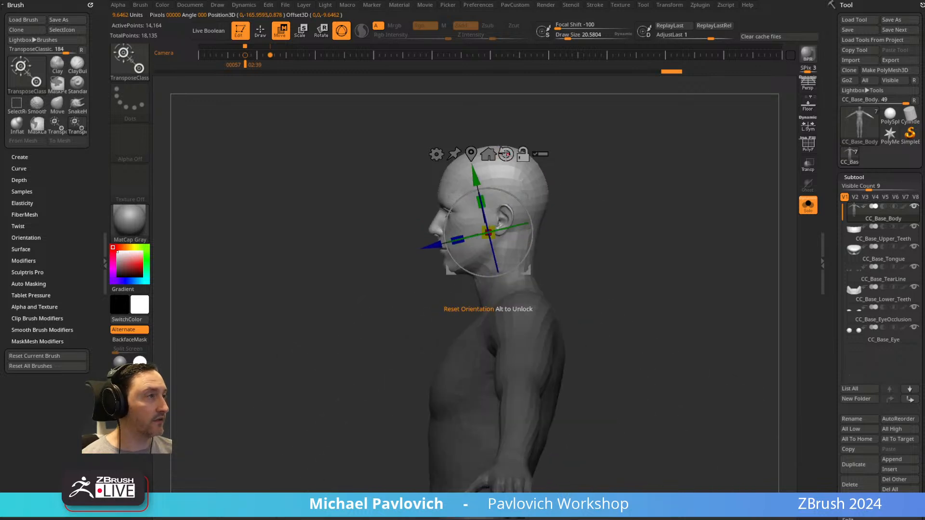
left_click(505, 153, "alt")
left_click_drag(526, 194, 544, 218, "alt")
left_click_drag(613, 242, 657, 237, "shift")
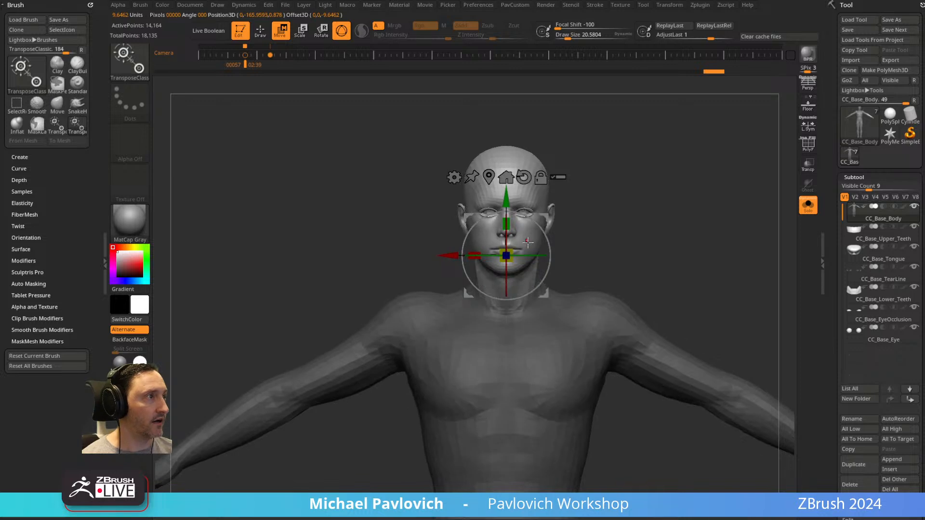
mouse_move(524, 245)
left_mouse_down()
mouse_move(511, 250)
mouse_move(568, 243)
mouse_move(507, 253)
mouse_move(542, 245)
left_mouse_up()
key("ctrl+z")
Clear the head mask and topologically mask a single arm.
right_click_drag(654, 238, 580, 172, "ctrl")
left_click_drag(581, 172, 570, 201, "ctrl")
right_click_drag(570, 200, 586, 233, "alt")
left_click_drag(698, 324, 511, 212, "ctrl")
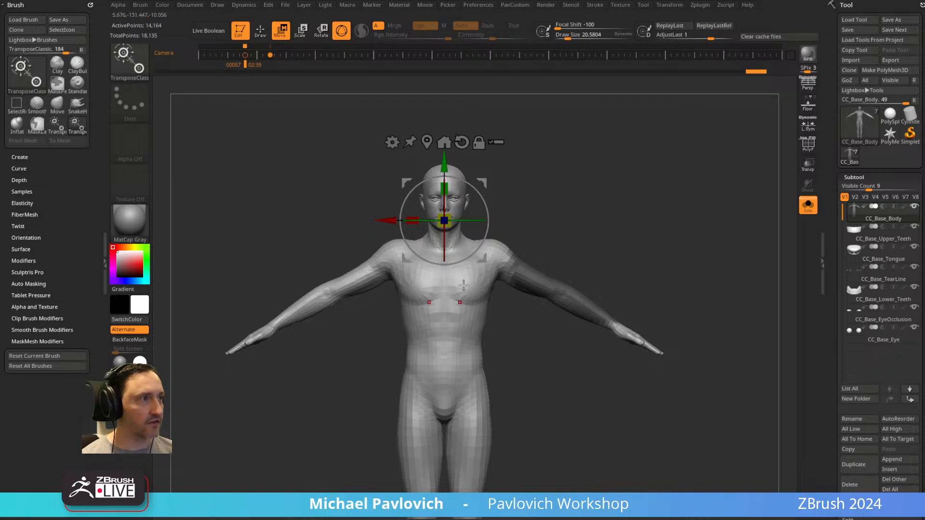
Check that symmetry is active on the X axis and turn on the floor grid.
left_click(669, 6)
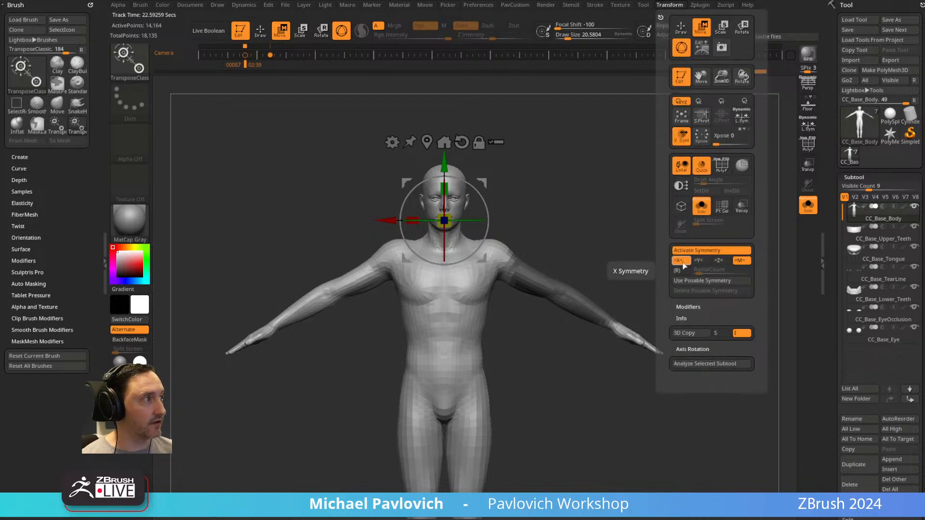
right_click_drag(665, 246, 648, 157, "ctrl")
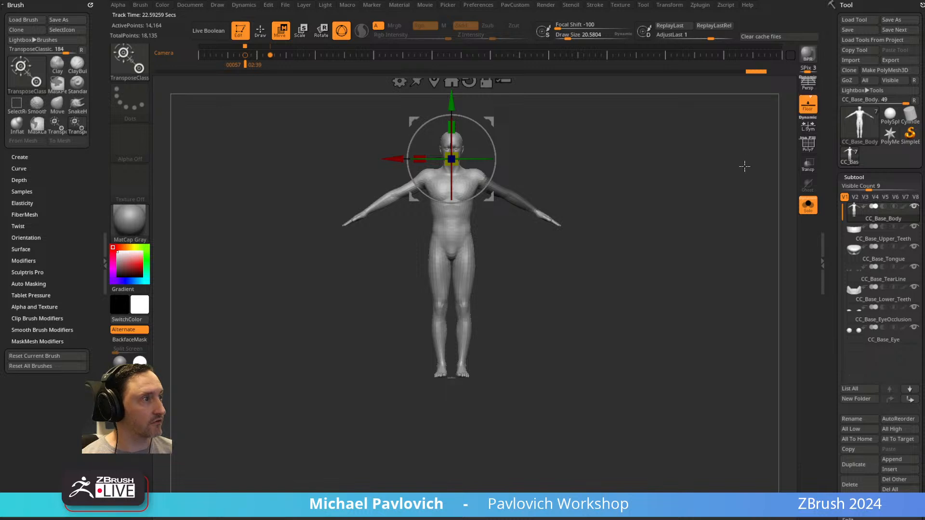
right_click_drag(746, 154, 484, 356)
right_click_drag(566, 334, 648, 269, "shift")
mouse_move(648, 270)
right_mouse_down("ctrl")
mouse_move(661, 239)
mouse_move(670, 136)
right_mouse_up("ctrl")
right_click_drag(670, 137, 673, 195, "alt")
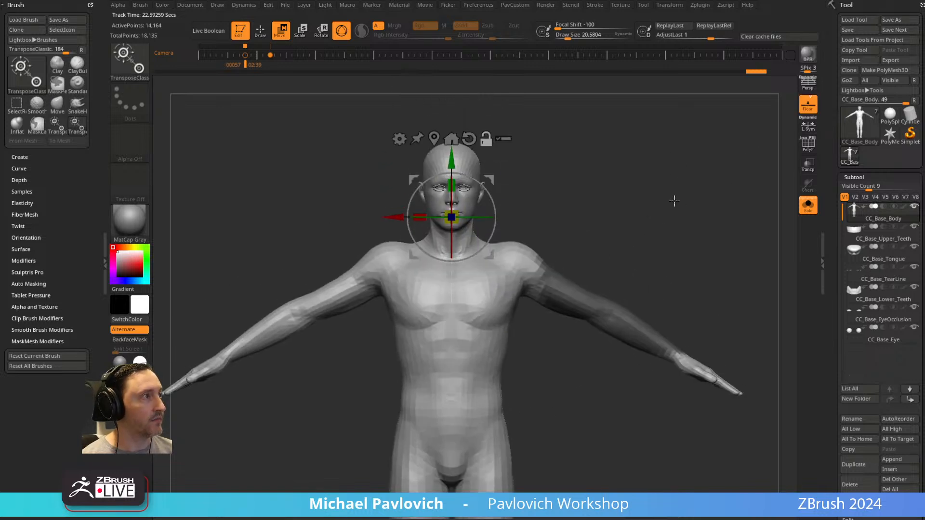
Replace the arm mask with a symmetrical lasso mask over both hands in Draw mode.
key("q")
left_click_drag(636, 252, 681, 249, "ctrl")
right_click_drag(681, 249, 688, 221, "ctrl")
mouse_move(667, 275)
left_mouse_down("ctrl")
mouse_move(609, 225)
mouse_move(585, 244)
mouse_move(628, 274)
left_mouse_up("ctrl")
mouse_move(686, 305)
left_mouse_down("ctrl")
mouse_move(633, 283)
mouse_move(684, 330)
left_mouse_up("ctrl")
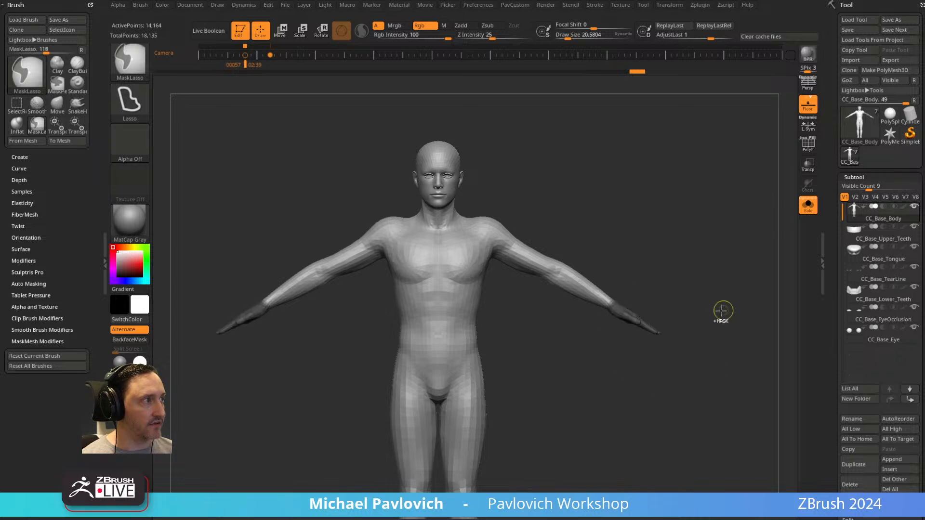
left_click_drag(672, 299, 684, 303, "ctrl")
left_click(685, 303, "ctrl")
mouse_move(697, 341)
left_mouse_down("ctrl+alt")
mouse_move(667, 297)
mouse_move(604, 322)
mouse_move(619, 290)
left_mouse_up("ctrl+alt")
Mask everything except the hands, align the gizmo at one wrist, try transforming the hands, and undo it.
key("w")
left_click_drag(689, 254, 652, 279)
left_click_drag(626, 381, 708, 276)
mouse_move(627, 298)
left_mouse_down()
mouse_move(644, 309)
mouse_move(620, 303)
mouse_move(650, 316)
mouse_move(573, 289)
left_mouse_up()
key("ctrl+z")
key("ctrl+z")
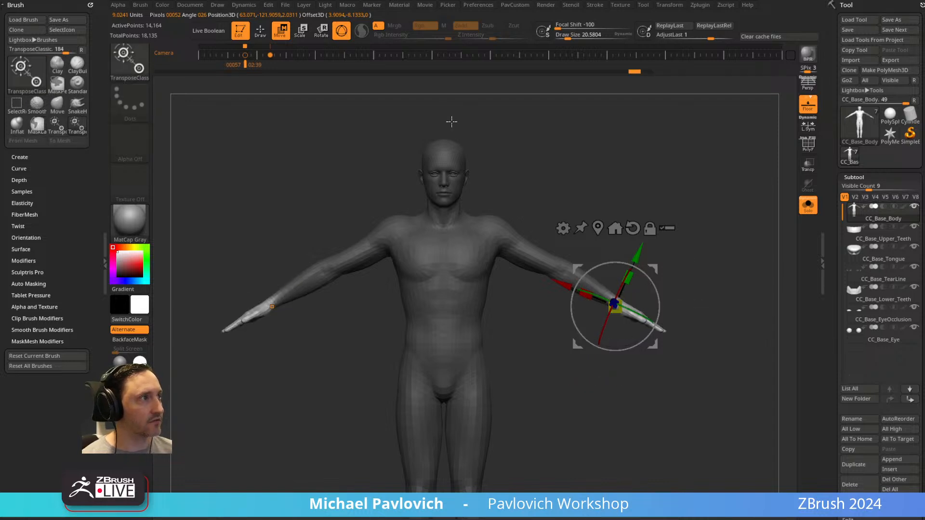
Turn on Local Symmetry, try transforming both hands again with the gizmo, and undo the change.
left_click(813, 129)
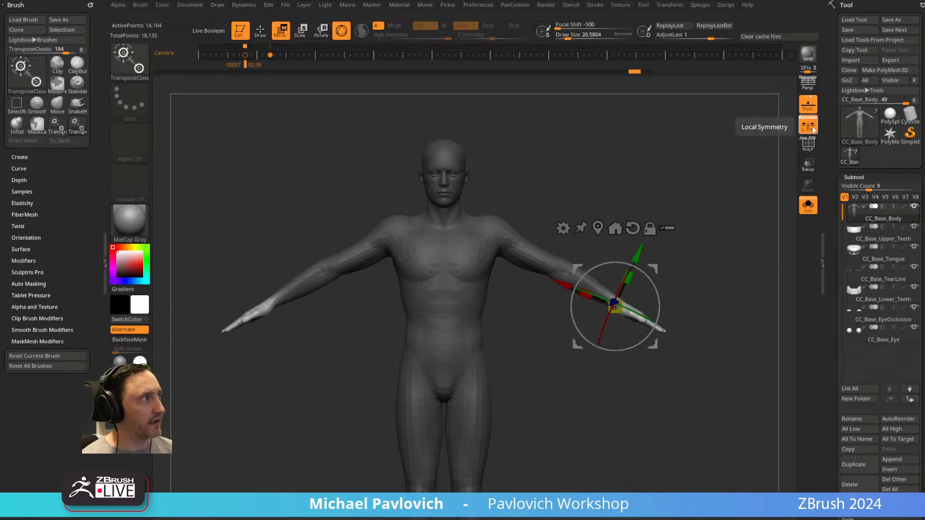
mouse_move(639, 297)
left_mouse_down()
mouse_move(626, 299)
mouse_move(721, 248)
mouse_move(665, 285)
mouse_move(717, 260)
mouse_move(730, 238)
left_mouse_up()
key("ctrl+z")
Lasso-mask the head from the side, invert the mask so the body is protected, and soften its edge.
key("q")
left_click_drag(618, 171, 693, 260, "alt")
mouse_move(649, 203)
left_mouse_down("shift")
mouse_move(471, 227)
mouse_move(284, 407)
left_mouse_up("shift")
mouse_move(582, 227)
left_mouse_down("ctrl")
mouse_move(572, 208)
mouse_move(391, 380)
mouse_move(532, 297)
left_mouse_up("ctrl")
left_click_drag(693, 278, 700, 287, "ctrl")
mouse_move(631, 254)
left_mouse_down("ctrl+alt")
mouse_move(418, 386)
mouse_move(478, 325)
mouse_move(568, 287)
left_mouse_up("ctrl+alt")
left_click(532, 241, "ctrl")
mouse_move(624, 268)
left_mouse_down("alt")
mouse_move(638, 242)
mouse_move(787, 237)
left_mouse_up("alt")
Reset the gizmo's orientation and place it at the center of the unmasked head.
key("w")
left_click(718, 367, "alt")
left_click(458, 154)
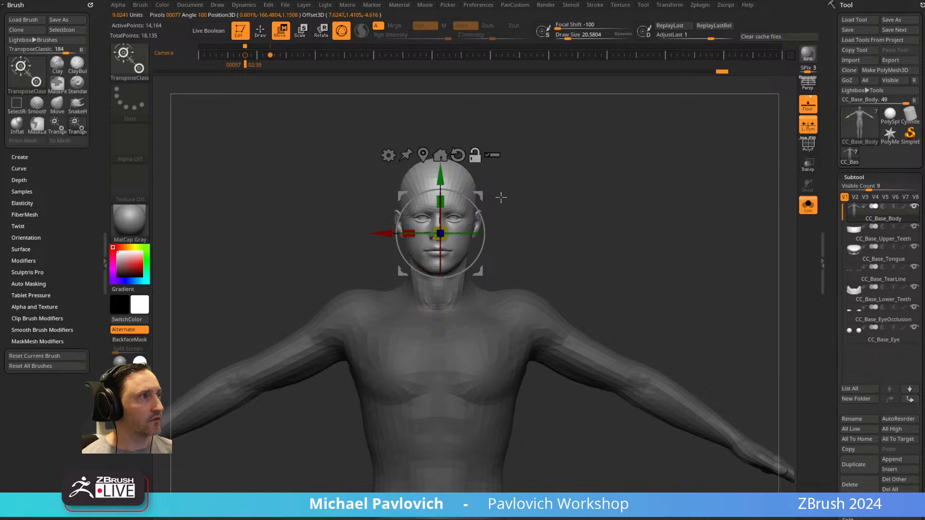
left_click_drag(522, 173, 667, 227, "alt")
left_click_drag(477, 251, 475, 251)
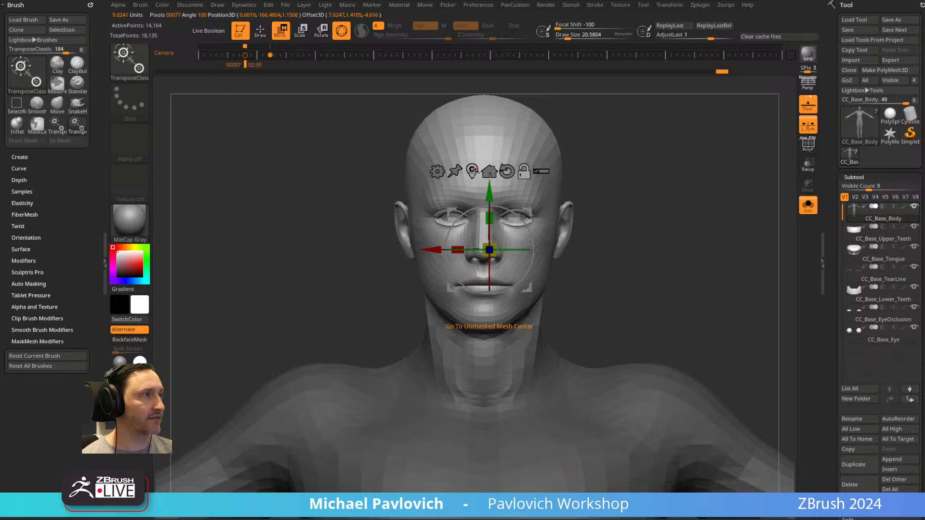
left_click(472, 171)
Try scaling the head with the gizmo, turn off Solo to show all subtools, and undo the scaling.
left_click_drag(669, 224, 517, 243, "alt")
left_click_drag(479, 279, 497, 264)
mouse_move(616, 240)
left_mouse_down("shift")
mouse_move(659, 235)
mouse_move(610, 234)
left_mouse_up("shift")
key("ctrl+z")
left_click_drag(479, 279, 468, 288)
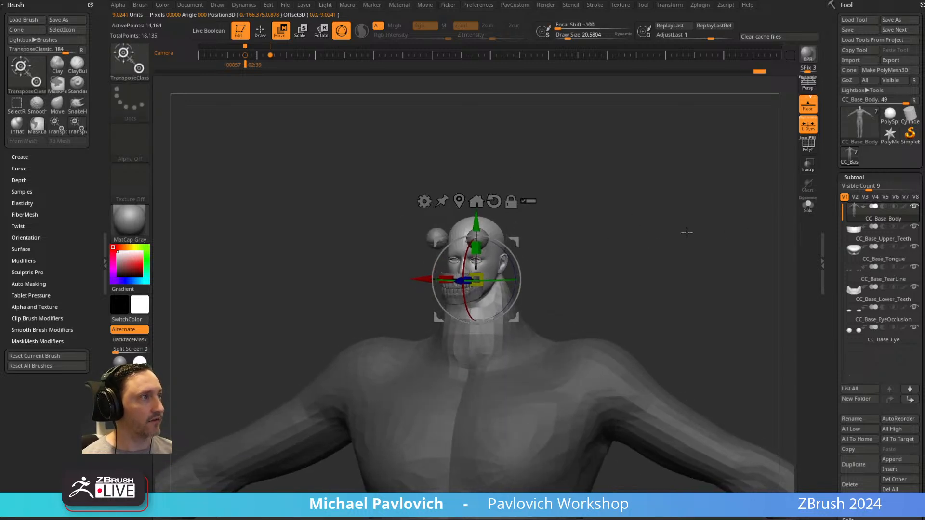
left_click_drag(694, 229, 699, 244)
key("ctrl+z")
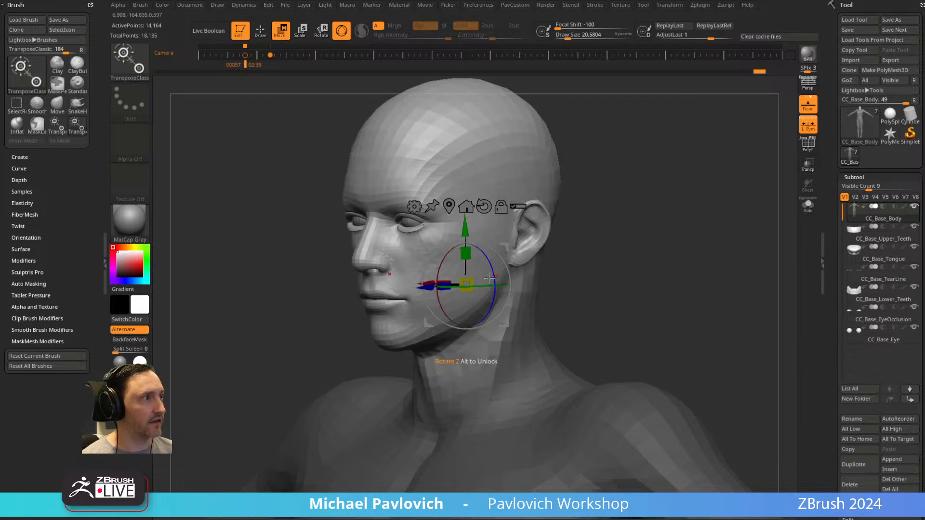
Turn on Transpose All Selected Subtools, try transforming the unmasked head with the gizmo, and undo the change.
left_click_drag(678, 249, 611, 241)
left_click(520, 207)
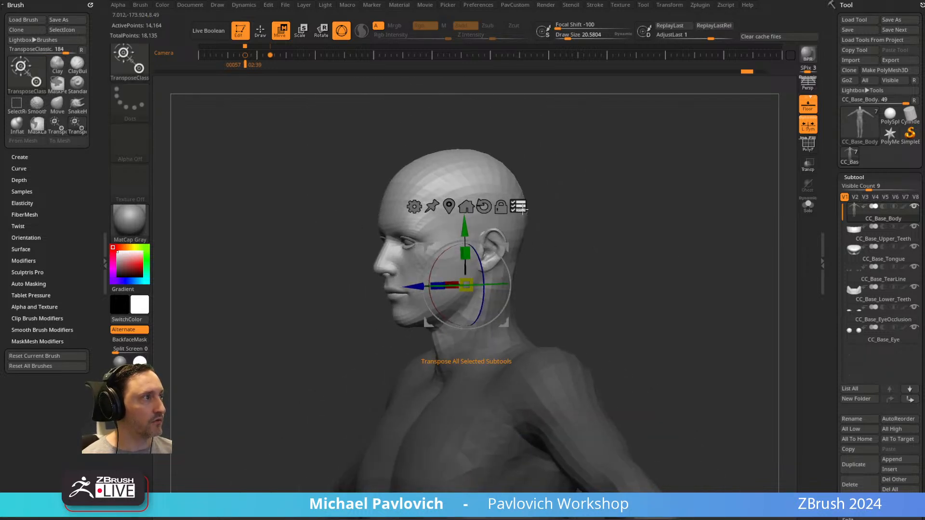
left_click_drag(643, 240, 682, 250)
left_click_drag(489, 275, 486, 298)
left_click_drag(657, 224, 663, 202)
key("ctrl+z")
Scale the head up to about 1.05 with the gizmo, comparing its size with the full-body Spotlight reference.
left_click_drag(664, 170, 725, 276, "ctrl+shift")
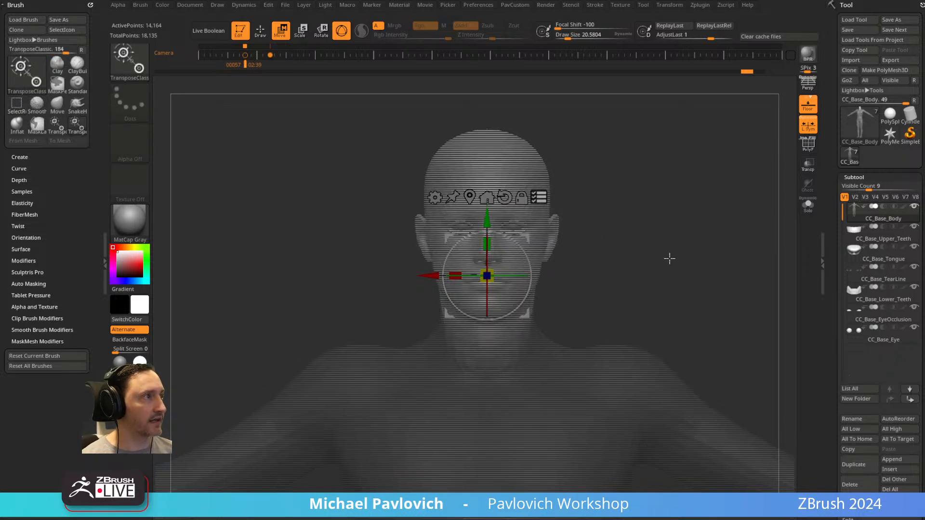
mouse_move(624, 113)
left_mouse_down("ctrl+shift")
mouse_move(585, 115)
mouse_move(386, 271)
mouse_move(384, 301)
left_mouse_up("ctrl+shift")
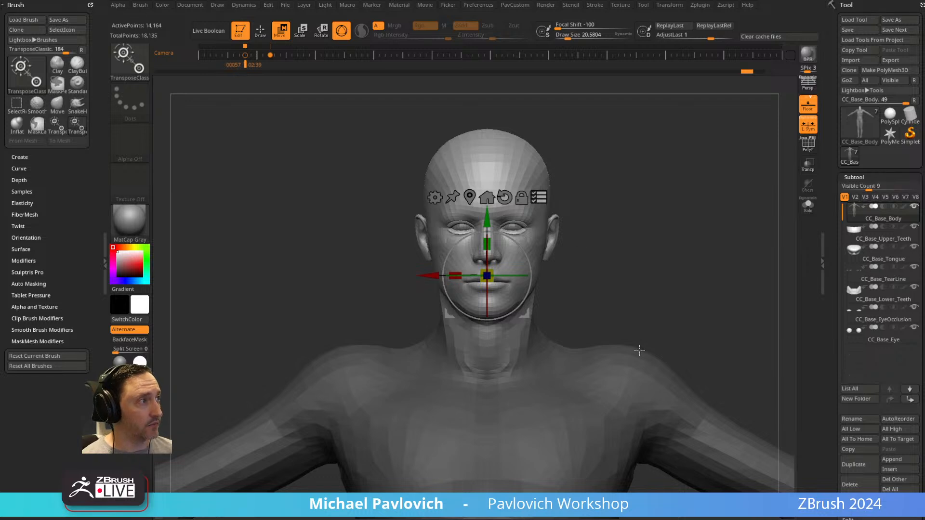
mouse_move(496, 272)
left_mouse_down()
mouse_move(484, 287)
mouse_move(501, 275)
left_mouse_up()
key("shift+z")
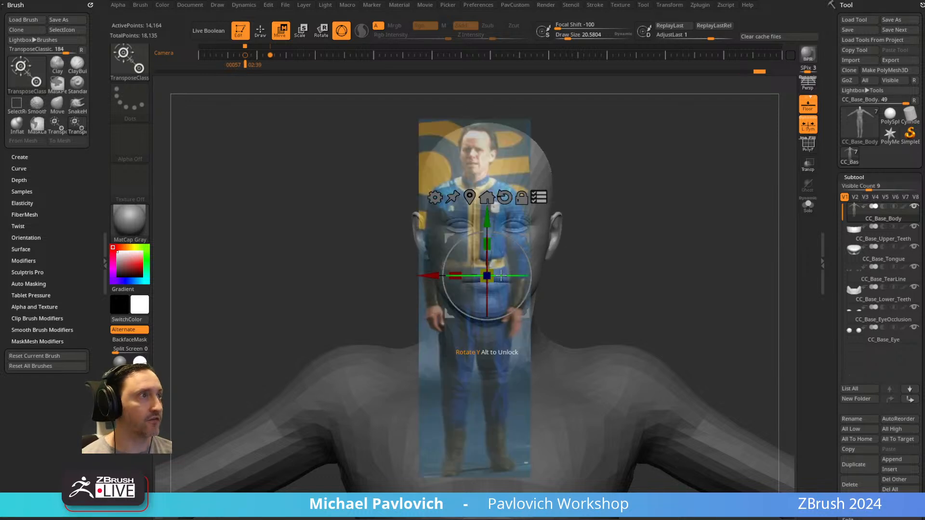
key("f")
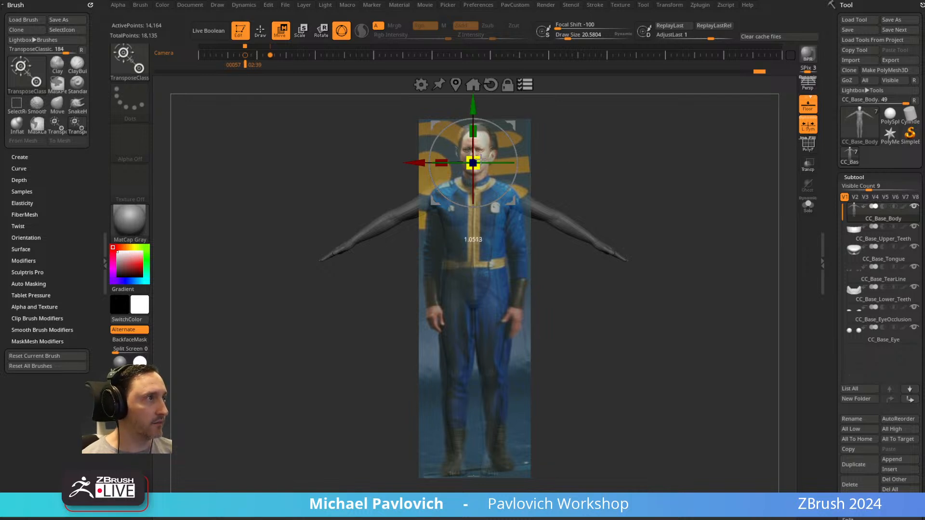
key("shift+z")
Check the head from the side, return to Draw mode, and clear the mask from the body.
mouse_move(719, 184)
left_mouse_down("shift")
mouse_move(675, 176)
mouse_move(680, 134)
mouse_move(729, 235)
left_mouse_up("shift")
key("q")
key("w")
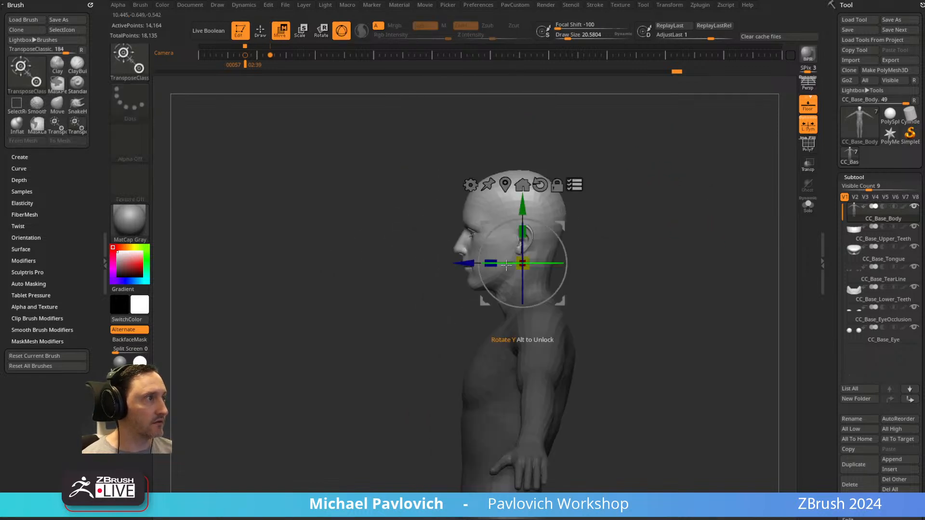
key("q")
mouse_move(627, 230)
left_mouse_down("shift")
mouse_move(700, 227)
mouse_move(692, 225)
mouse_move(702, 192)
mouse_move(732, 229)
mouse_move(729, 201)
left_mouse_up("shift")
left_click_drag(729, 201, 684, 209)
key("s")
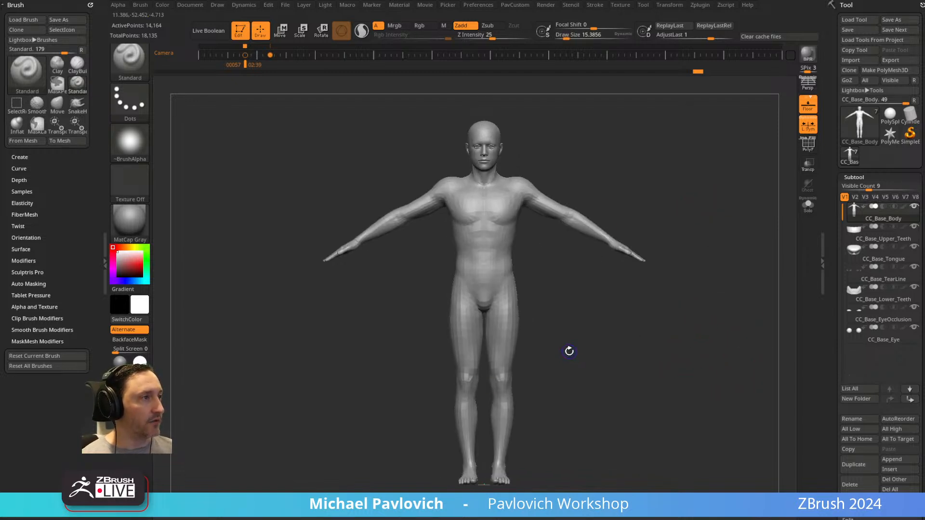
Show the Spotlight reference again and move the full-body image clear of the figure, beside its outstretched arm.
key("shift+z")
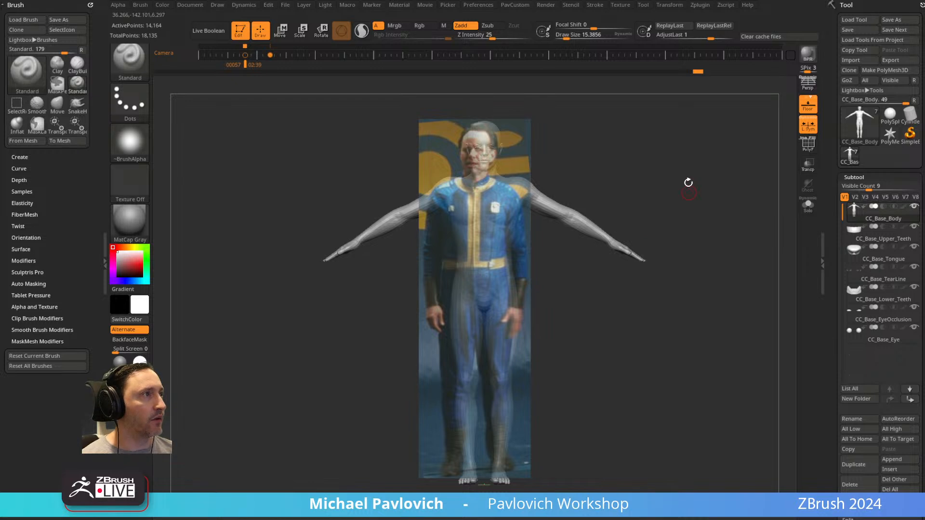
left_click_drag(684, 171, 666, 171, "alt")
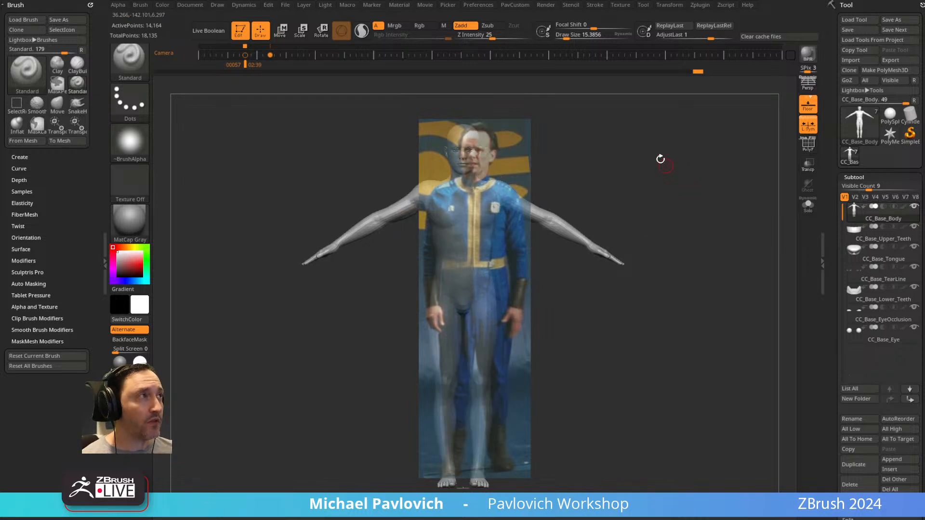
left_click(621, 5)
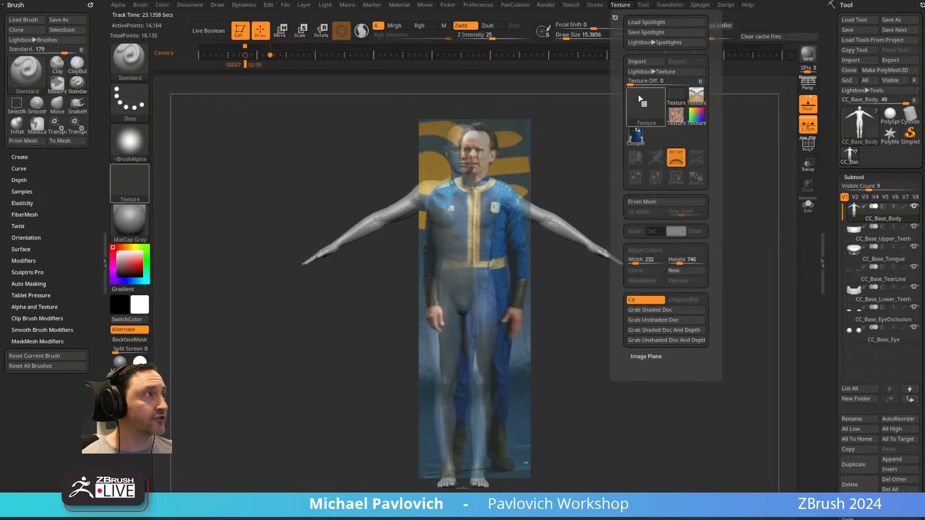
key("w")
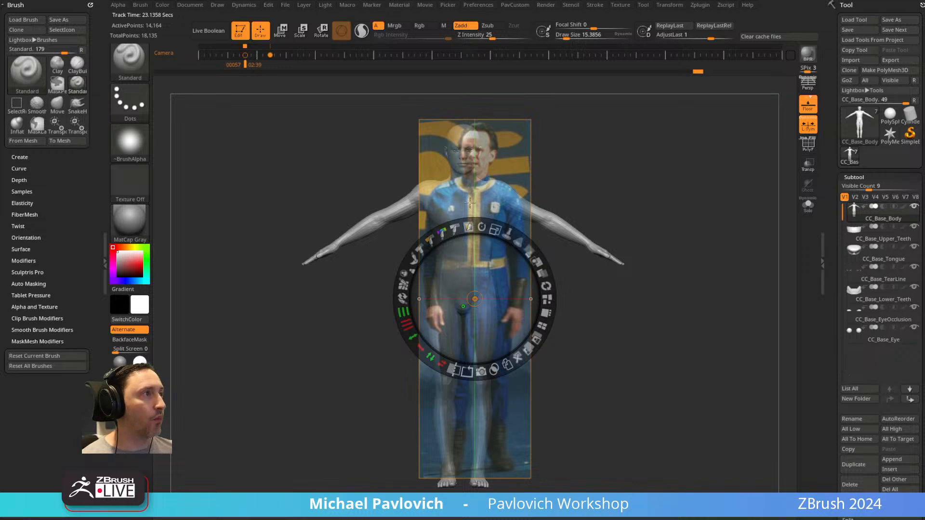
left_click_drag(476, 292, 272, 266)
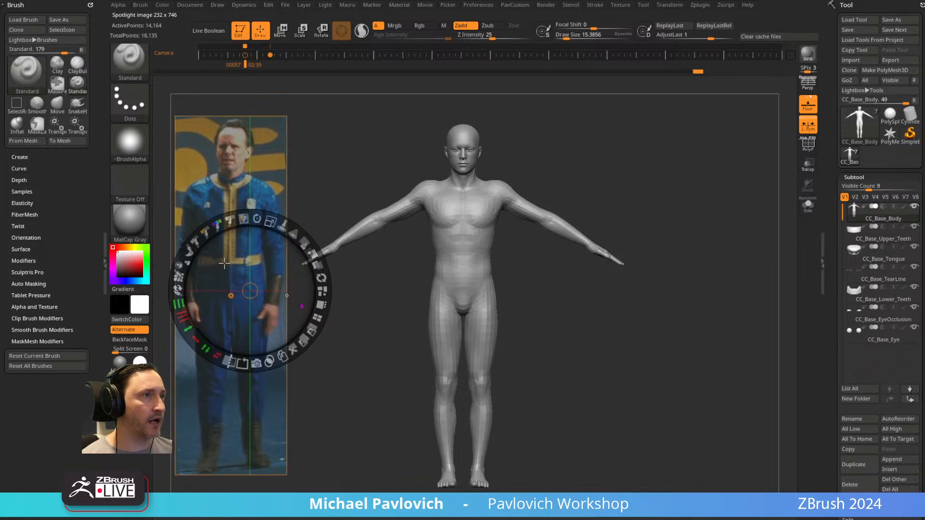
Add the head reference images to Spotlight, compare the tiling layouts, and arrange all images with Tile Unified.
left_click(621, 5)
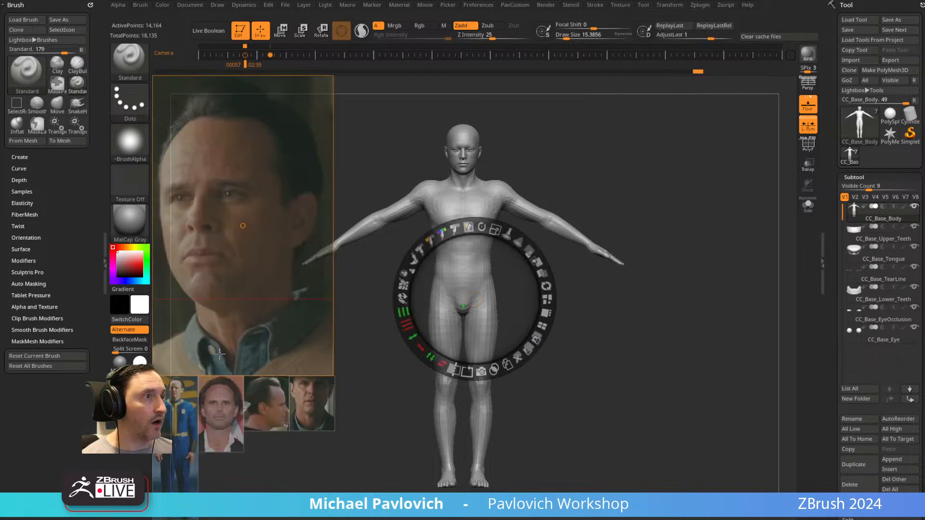
left_click_drag(196, 421, 234, 284)
left_click_drag(249, 239, 529, 276)
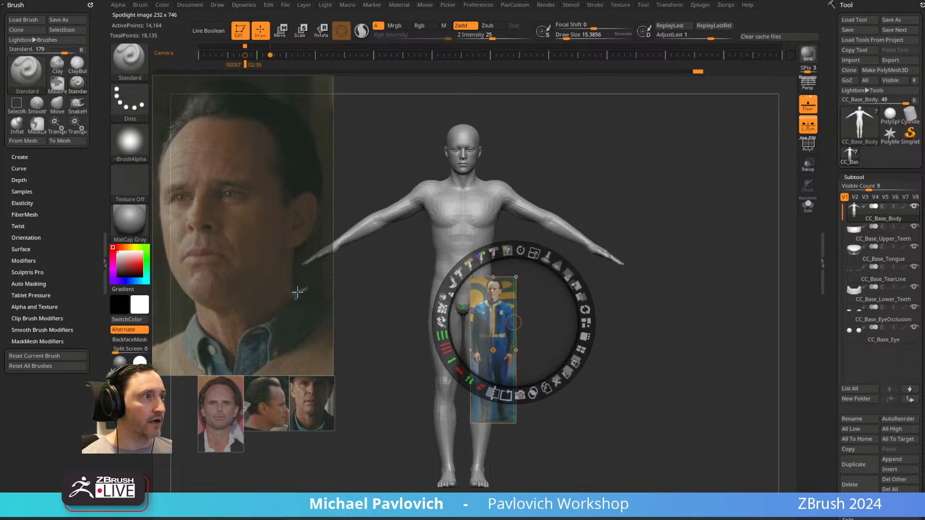
left_click(582, 351)
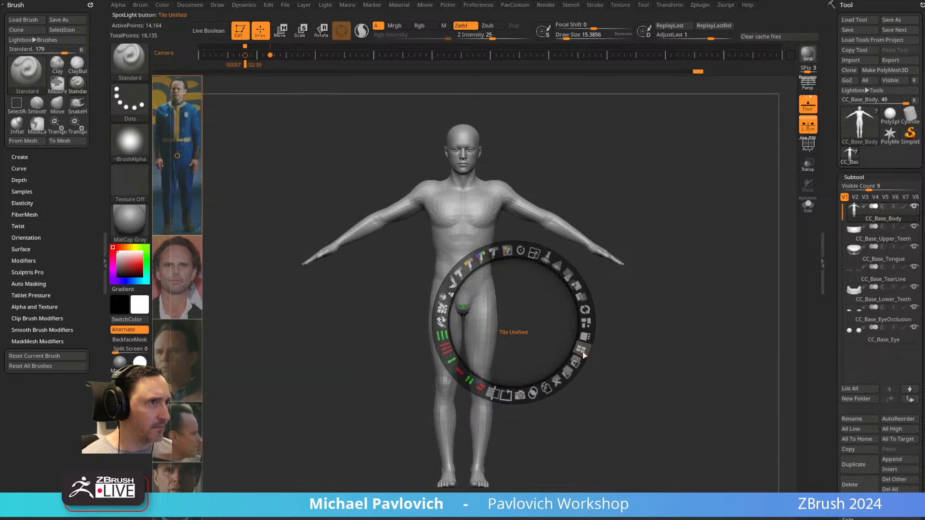
left_click(586, 337)
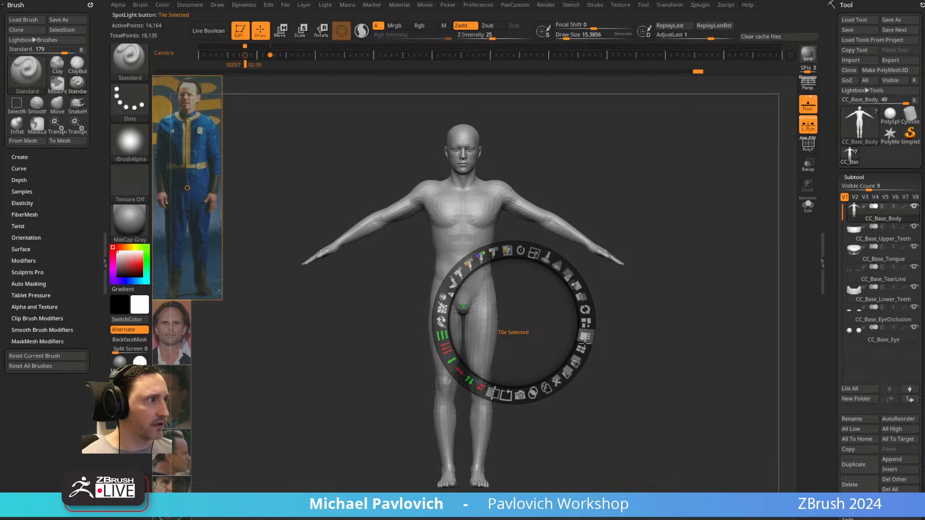
left_click(586, 322)
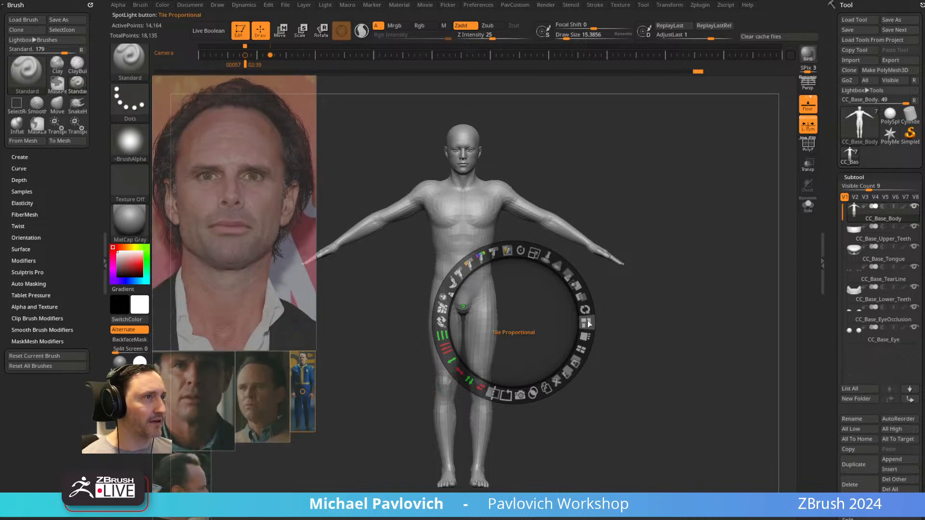
left_click(582, 349)
Enlarge the full-body reference and place the enlarged front-face portrait directly beside it.
left_click_drag(181, 200, 283, 370)
left_click_drag(285, 319, 339, 374)
left_click_drag(312, 291, 302, 306)
left_click_drag(179, 278, 391, 243)
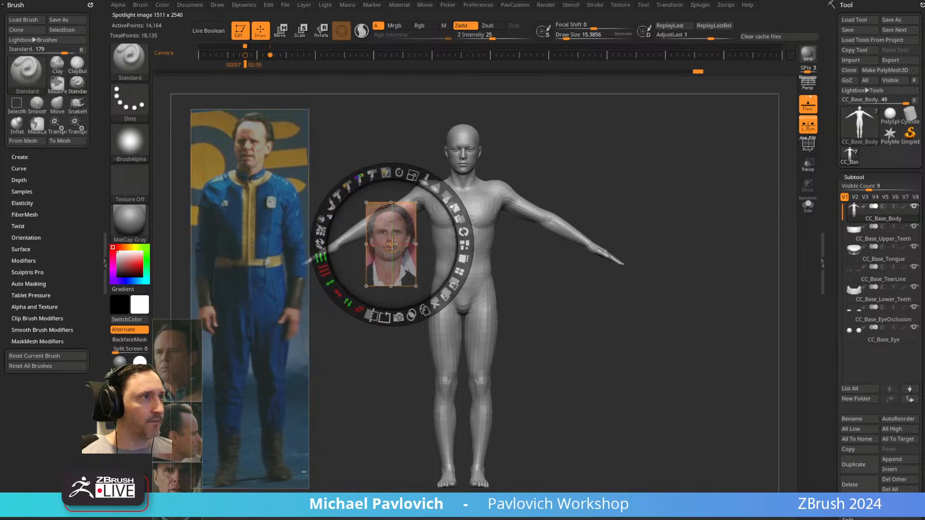
mouse_move(446, 197)
left_mouse_down()
mouse_move(463, 232)
mouse_move(441, 190)
mouse_move(456, 211)
left_mouse_up()
Place and enlarge the three-quarter, profile and hat portraits beside the front-face portrait, and leave Spotlight editing.
left_click_drag(189, 346, 540, 251)
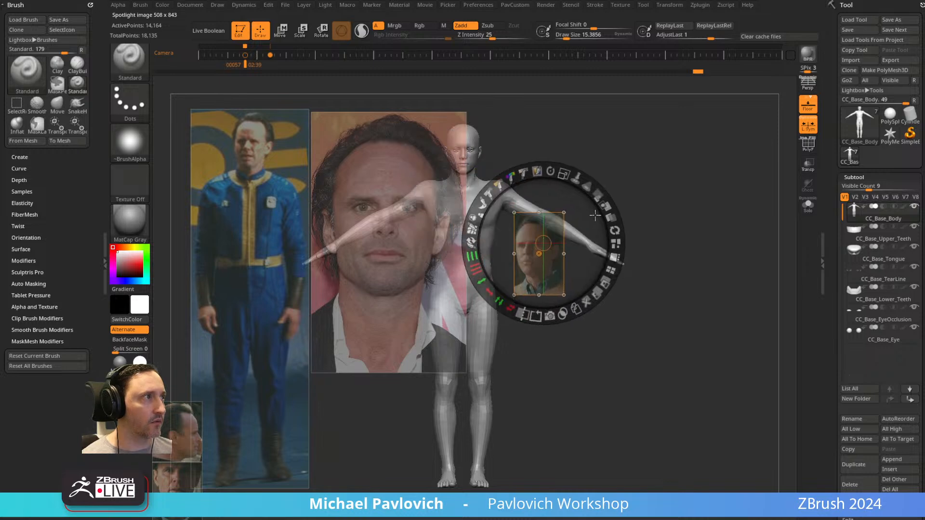
left_click_drag(598, 192, 571, 191)
left_click_drag(571, 139, 579, 174)
left_click_drag(186, 429, 671, 400)
left_click_drag(665, 342, 695, 397)
left_click_drag(189, 492, 694, 169)
left_click_drag(714, 101, 757, 190)
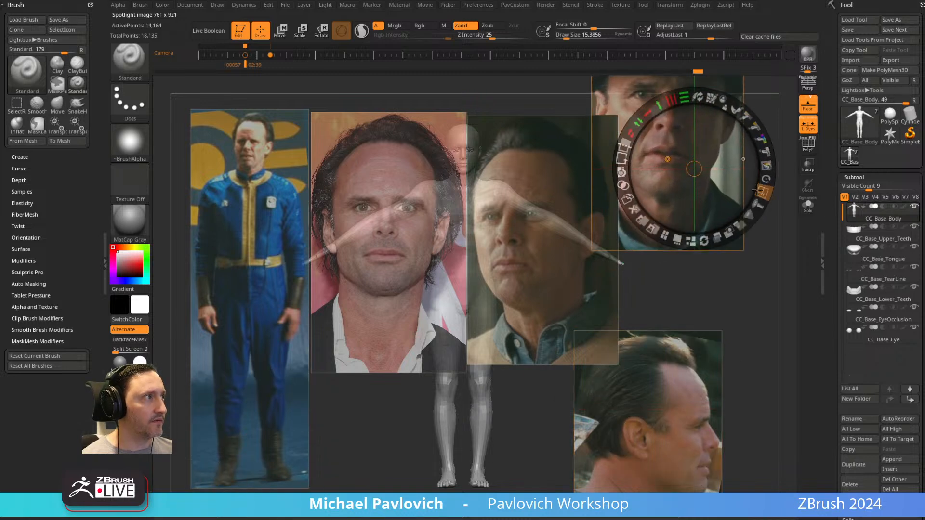
left_click_drag(719, 138, 746, 196)
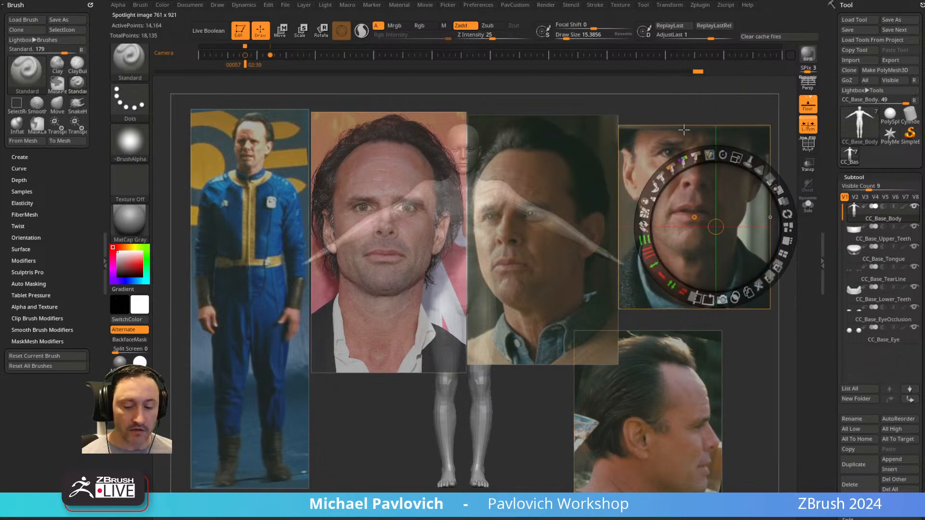
key("z")
Step through the old camera keyframes and remove them from the timeline.
left_click_drag(512, 106, 306, 99, "alt")
key("Left")
key("Right")
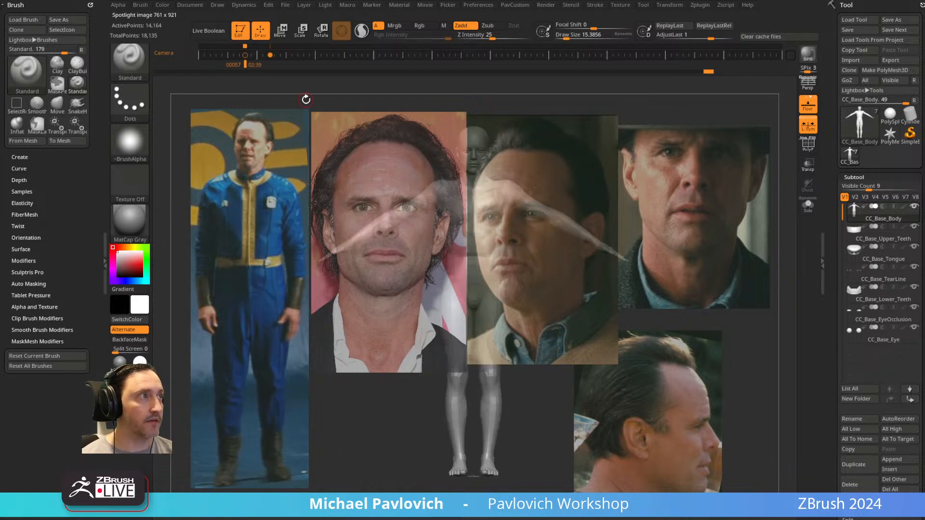
left_click(270, 54)
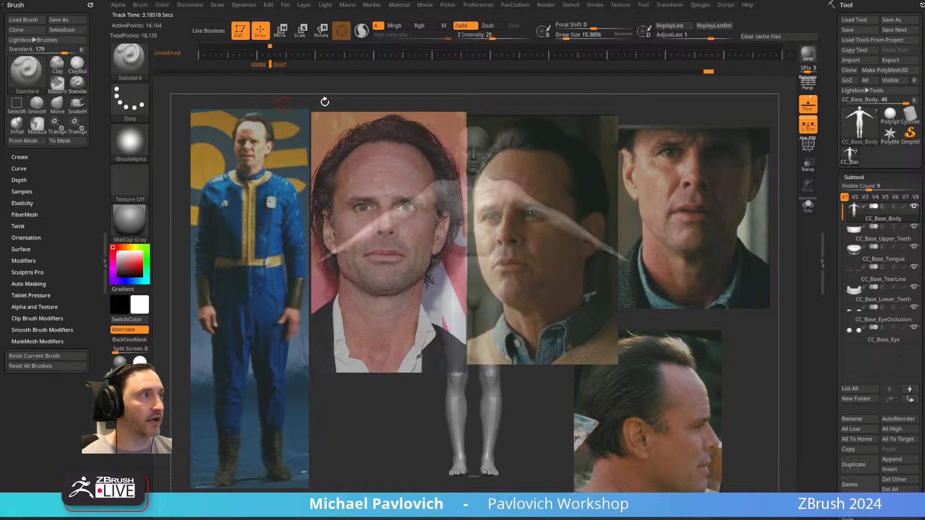
Align the figure with the full-body reference and store the view as a camera keyframe.
mouse_move(451, 163)
left_mouse_down("alt")
mouse_move(404, 139)
mouse_move(433, 151)
mouse_move(444, 172)
left_mouse_up("alt")
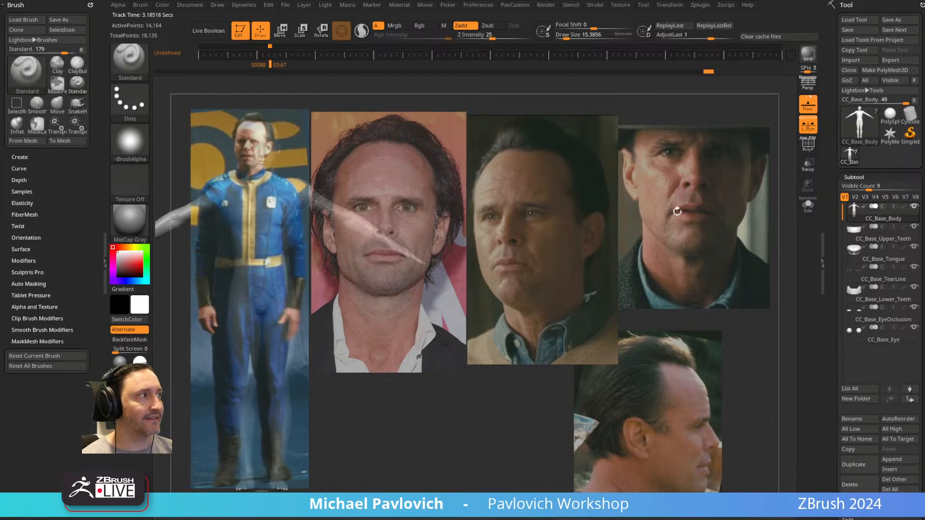
mouse_move(571, 205)
left_mouse_down("alt")
mouse_move(573, 234)
mouse_move(571, 215)
left_mouse_up("alt")
mouse_move(230, 245)
right_mouse_down("alt")
mouse_move(241, 251)
mouse_move(231, 236)
right_mouse_up("alt")
right_click_drag(544, 213, 505, 198, "alt")
left_click_drag(505, 198, 581, 201, "alt")
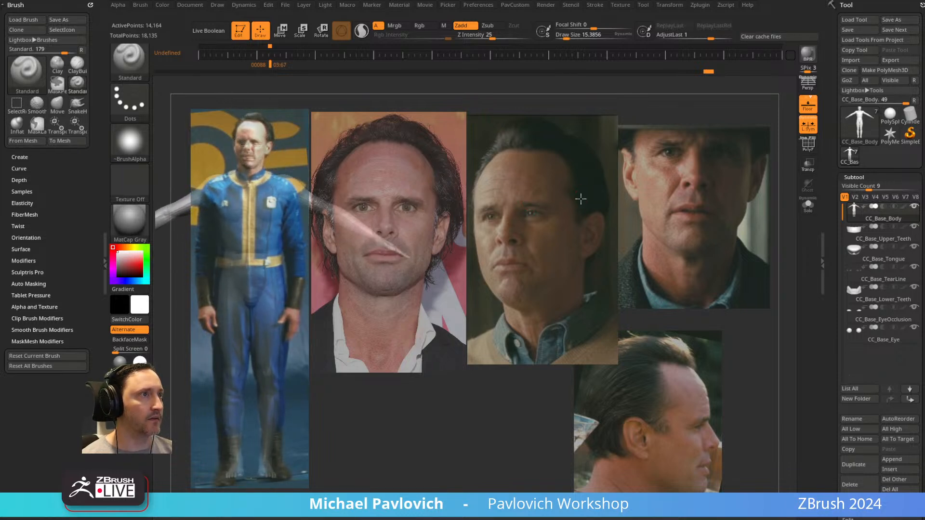
left_click(270, 56)
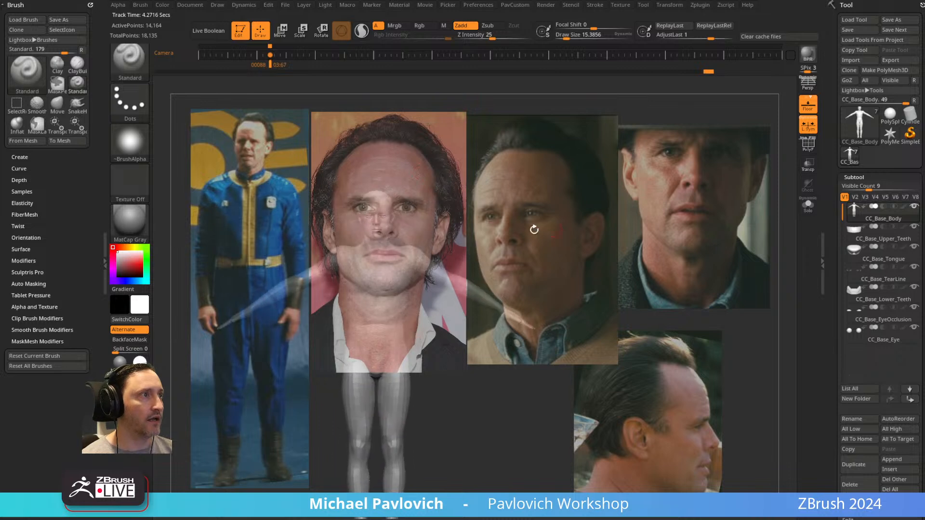
Bring the head over the front-face portrait, turn on perspective, and dock the Draw palette in the tray.
left_click_drag(577, 215, 522, 320, "alt")
left_click_drag(611, 196, 582, 184, "alt")
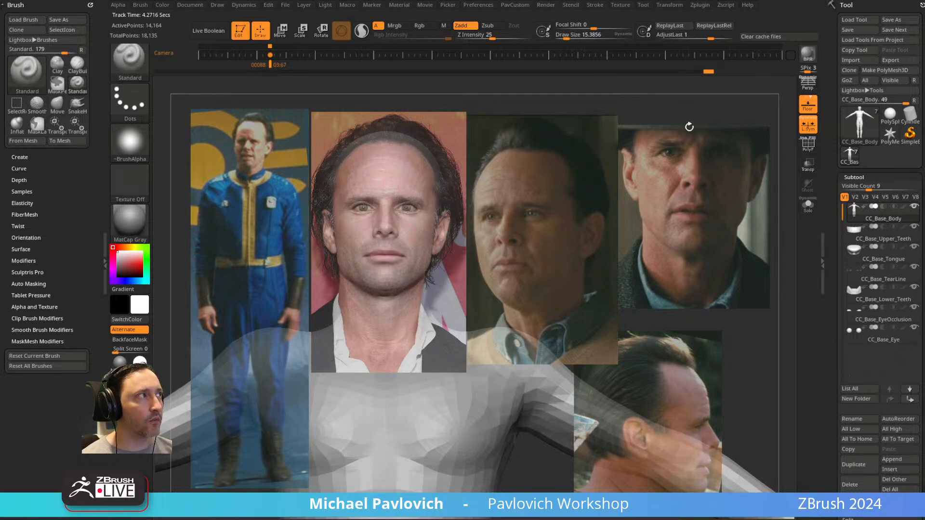
left_click(809, 85)
left_click(217, 7)
left_click_drag(215, 14, 46, 39)
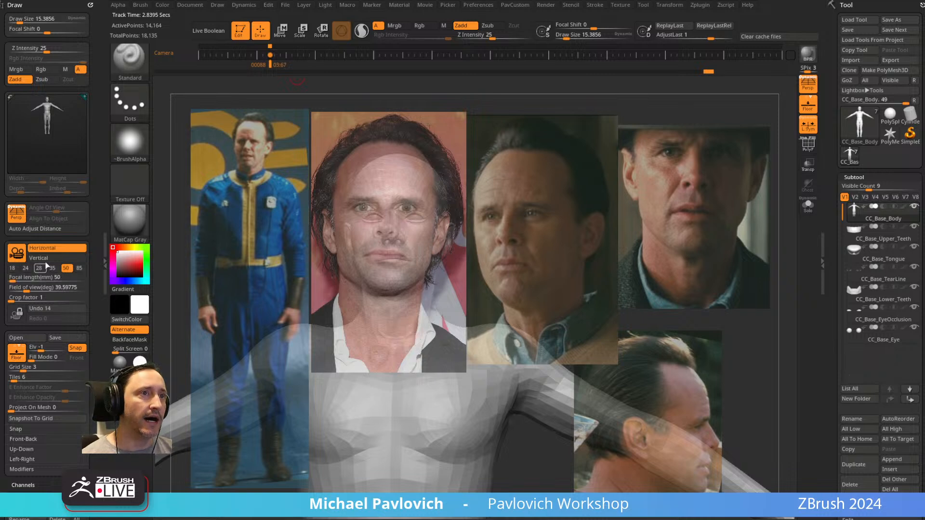
Activate the universal perspective camera, compare the 28, 35 and 50 mm focal lengths, and keep 50 mm.
left_click(18, 253)
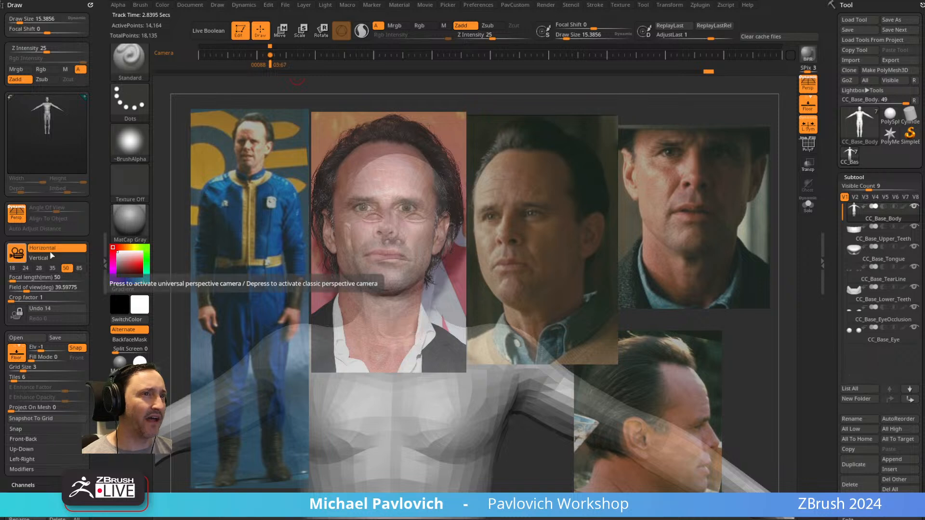
left_click(39, 268)
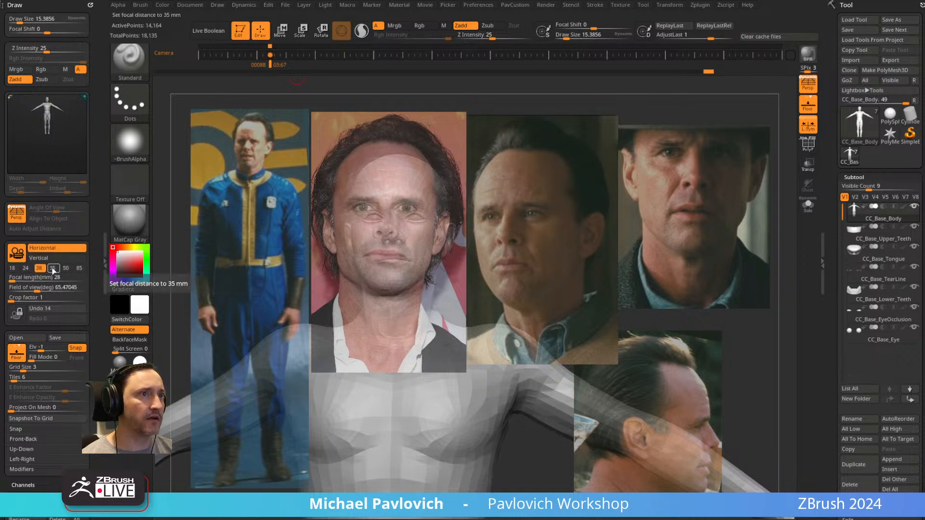
left_click(66, 268)
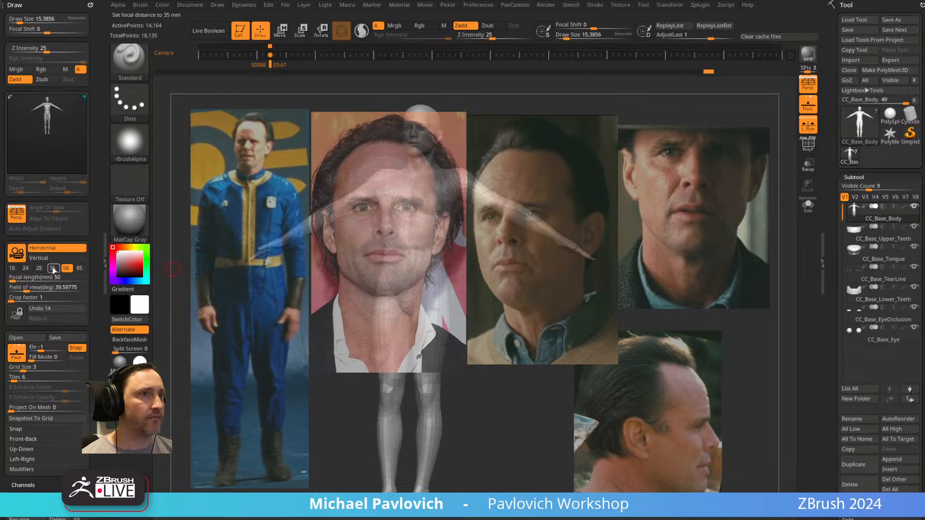
left_click(53, 269)
left_click(66, 268)
left_click_drag(524, 114, 548, 199)
left_click(18, 253)
left_click(18, 253)
Increase the Draw Size to about 31, align the head with the front-face portrait, and store a camera keyframe.
key("bracketright")
key("bracketright")
left_click_drag(505, 164, 519, 173)
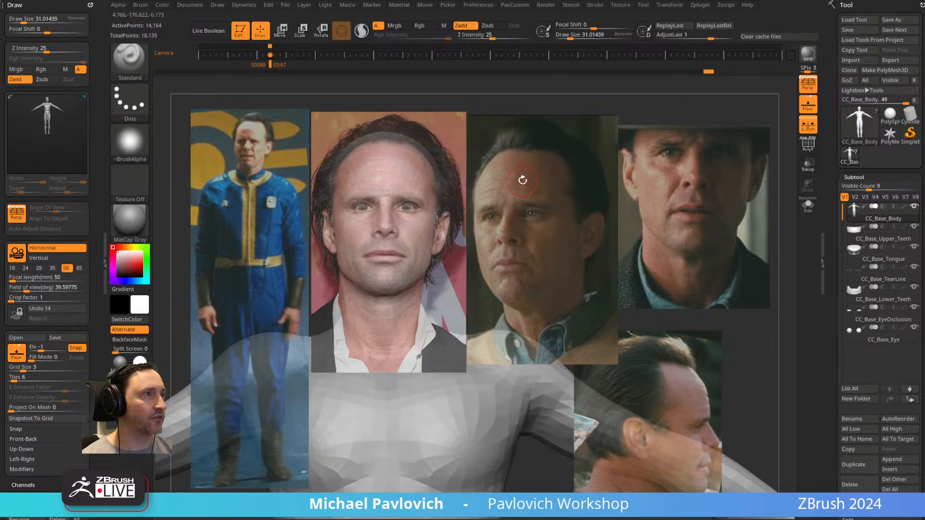
left_click(293, 56)
Align the head with the three-quarter and profile portraits, storing a camera keyframe for each view.
right_click_drag(393, 159, 554, 174, "alt")
right_click_drag(554, 174, 743, 291)
left_click(317, 55)
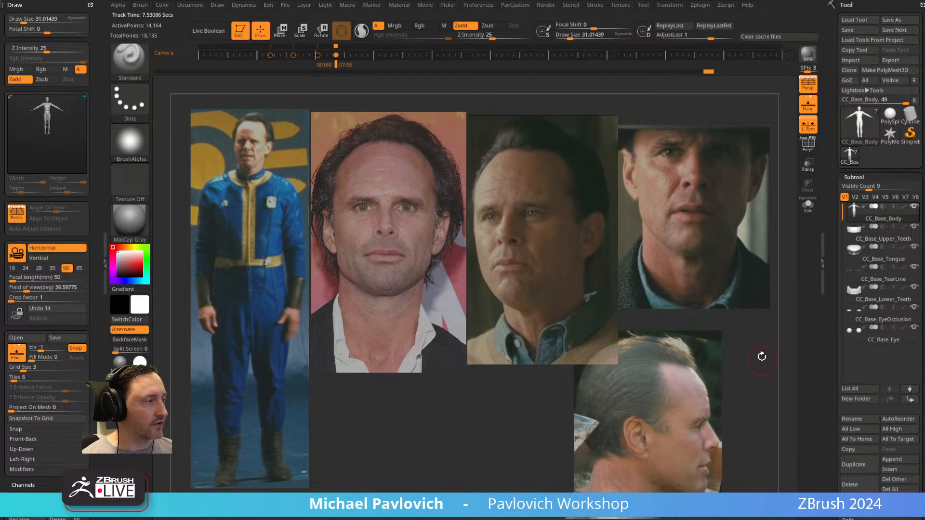
Step back and forth through the stored camera keyframes to compare the head with each portrait.
key("shift")
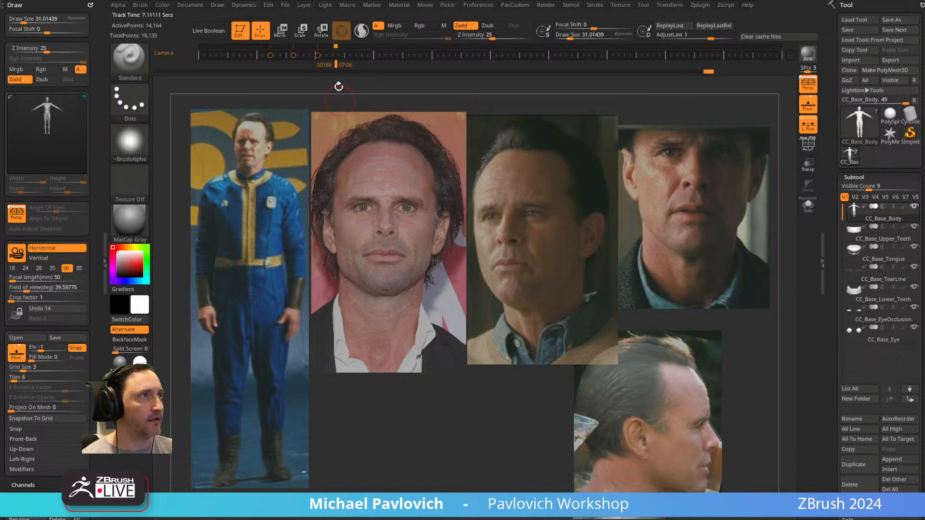
key("Left")
key("Right")
key("Right")
key("Left")
key("Left")
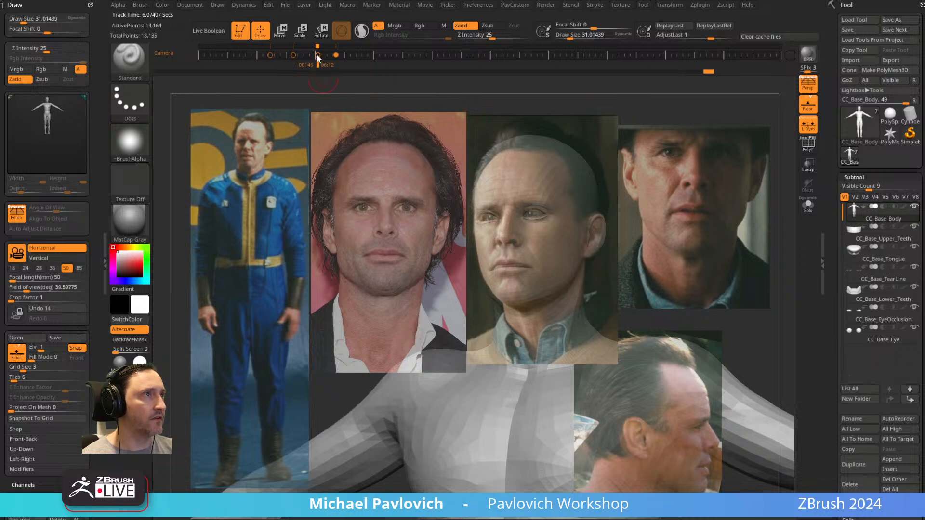
Recall the front-portrait camera keyframe and store that same view as another keyframe further along the timeline.
left_click_drag(677, 163, 684, 162)
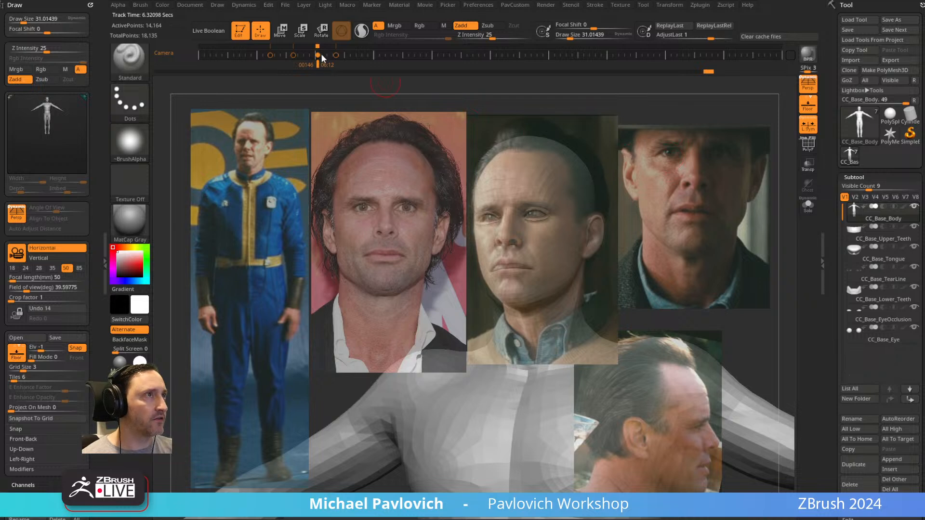
left_click_drag(710, 182, 654, 190)
key("Left")
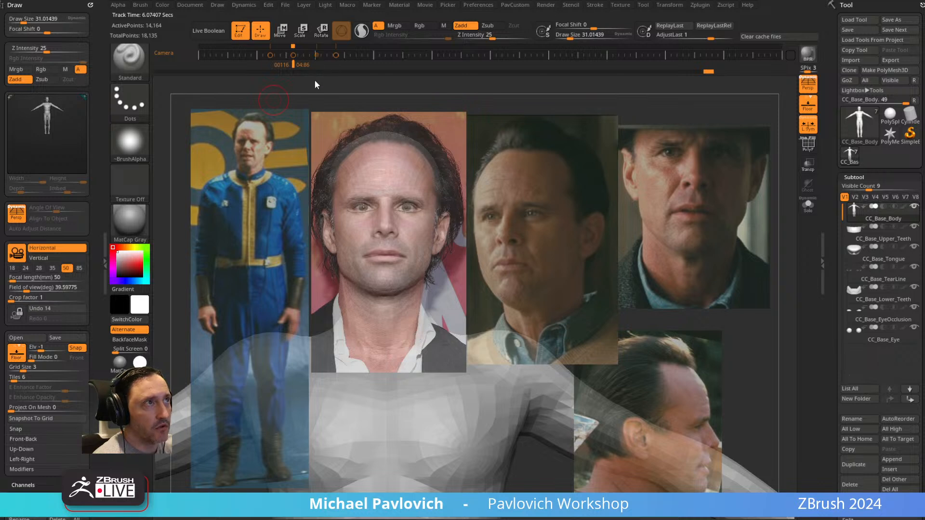
left_click(315, 58)
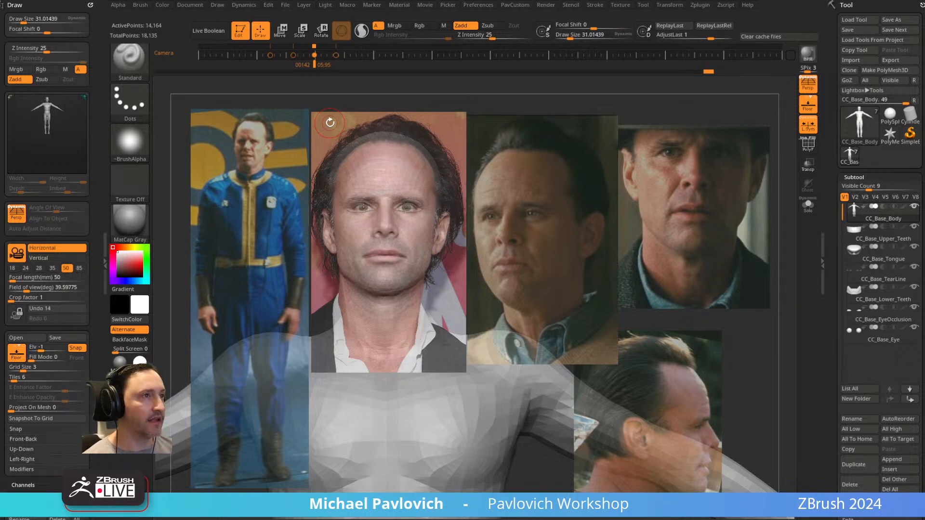
Enlarge the Draw Size to about 79 and choose the Move brush.
key("s")
left_click_drag(572, 254, 572, 252)
key("s")
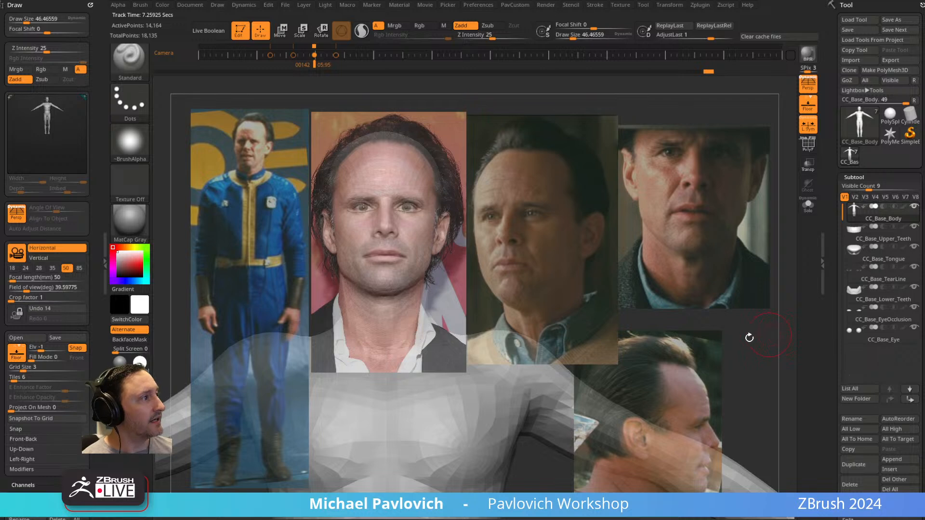
mouse_move(876, 212)
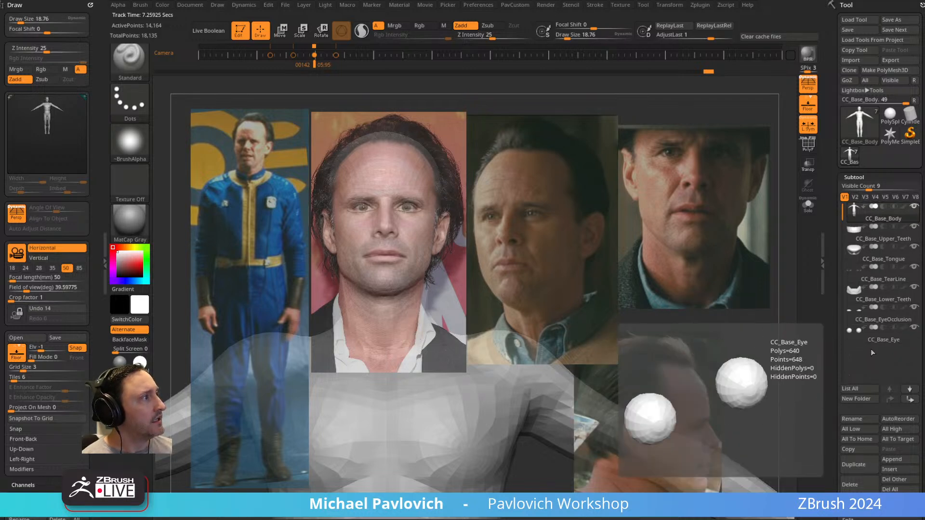
key("s")
mouse_move(377, 174)
left_mouse_down()
mouse_move(389, 167)
mouse_move(378, 168)
left_mouse_up()
key("s")
key("b")
key("m")
key("v")
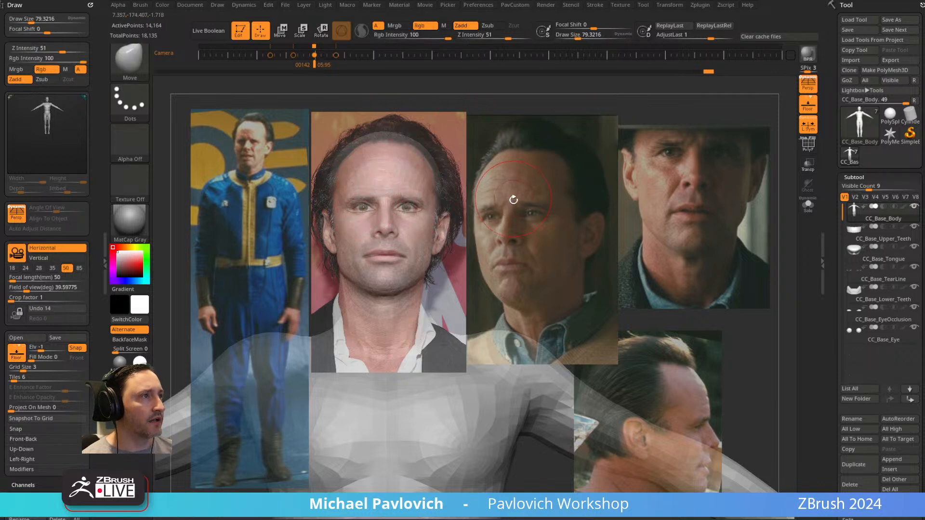
Turn on PolyFrame and isolate the head and neck polygroup with the Spotlight references hidden.
key("shift+f")
key("ctrl")
key("ctrl+shift")
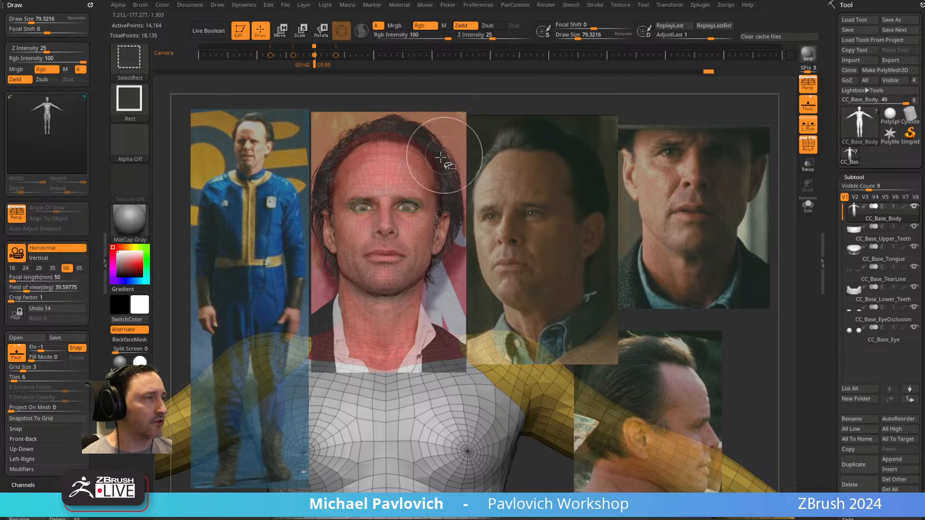
left_click(401, 170, "ctrl+shift")
left_click(462, 245, "ctrl+shift")
left_click(427, 181, "ctrl+shift")
key("shift+z")
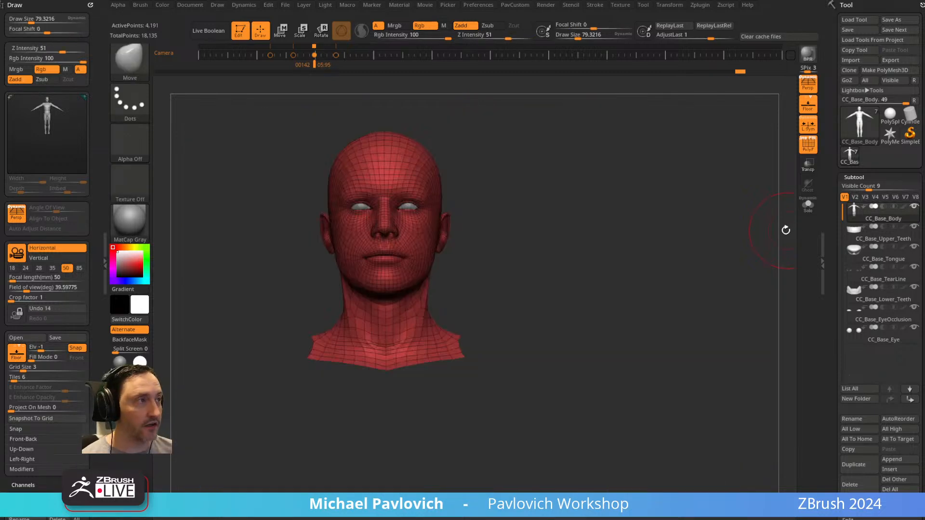
Inspect the head from a three-quarter angle with the whole body unhidden, and isolate the head polygroup again.
left_click_drag(553, 163, 667, 149, "alt")
left_click(675, 167, "ctrl+shift")
left_click_drag(688, 202, 545, 195)
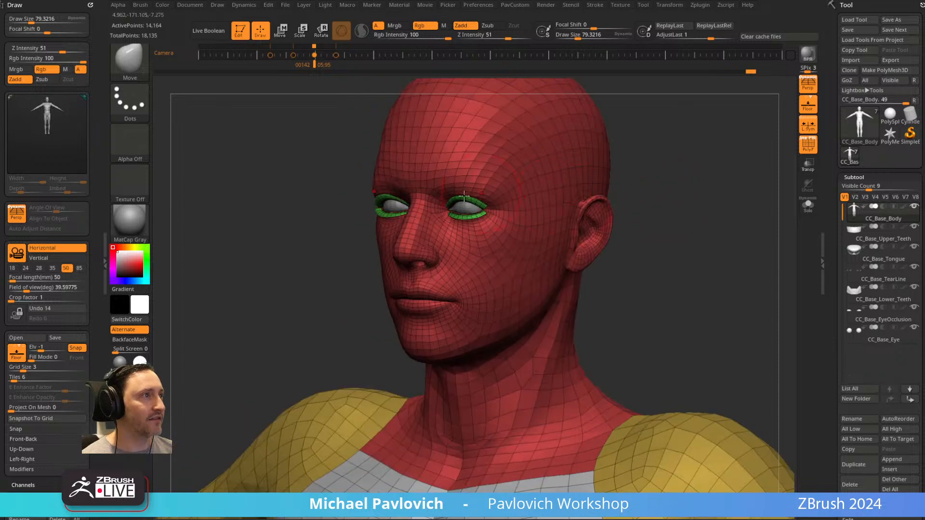
left_click_drag(680, 169, 699, 162)
left_click(550, 200, "ctrl+shift")
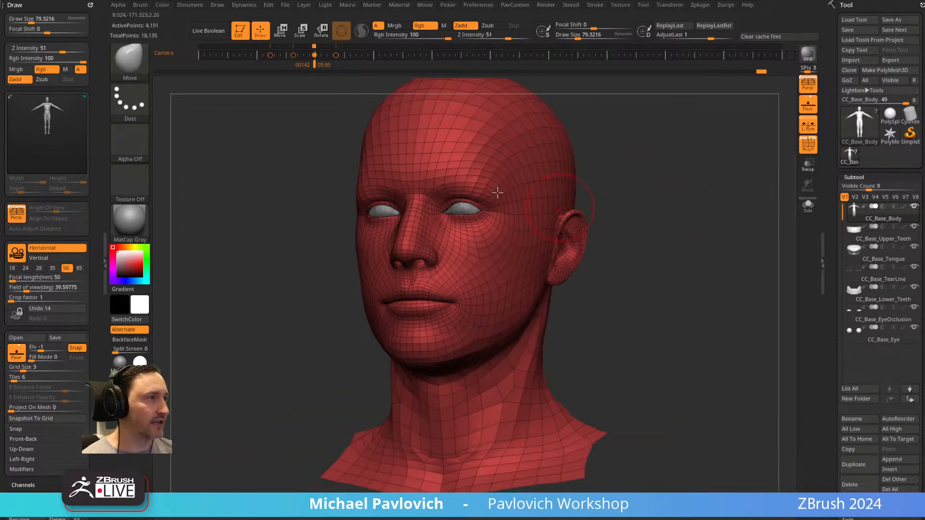
Choose the Standard brush and unhide the rest of the body for a close view of the face.
mouse_move(678, 207)
left_mouse_down()
mouse_move(627, 207)
mouse_move(692, 206)
left_mouse_up()
key("b")
key("s")
key("t")
left_click(676, 219, "ctrl+shift")
left_click_drag(668, 162, 661, 195, "shift")
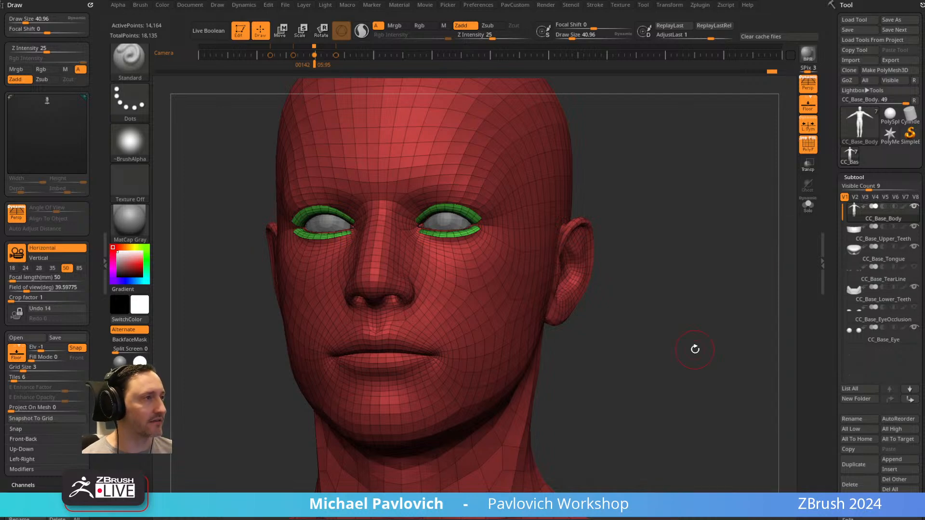
Examine the face up close from several angles, and recall the stored front-view camera keyframe.
left_click_drag(609, 192, 667, 209)
left_click_drag(592, 279, 699, 275)
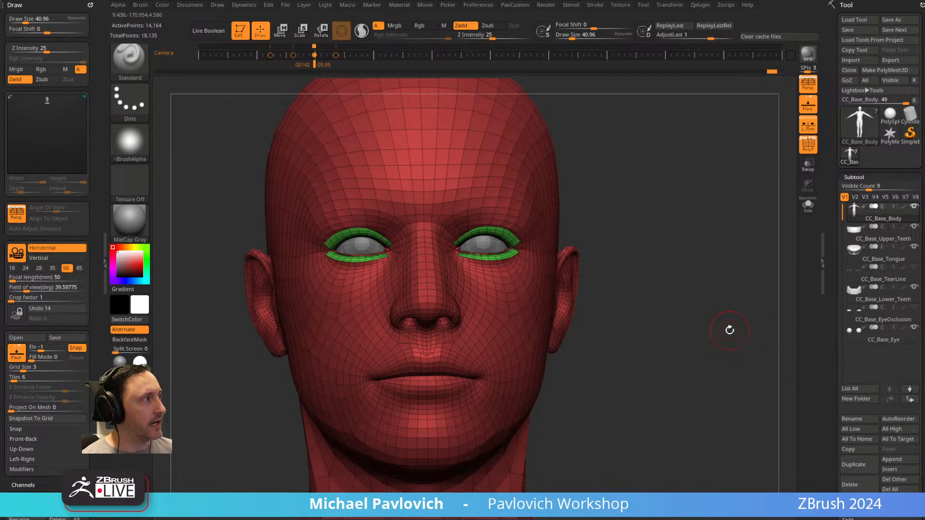
left_click_drag(620, 180, 674, 235)
key("Left")
key("Right")
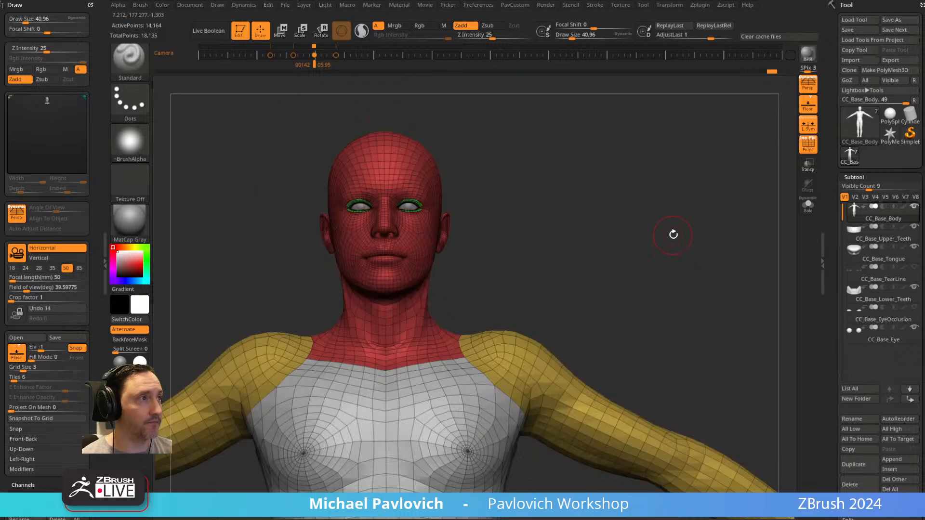
Bring the Spotlight references back in edit mode and delete all five images: the full-body figure and the four portraits.
key("shift+z")
key("z")
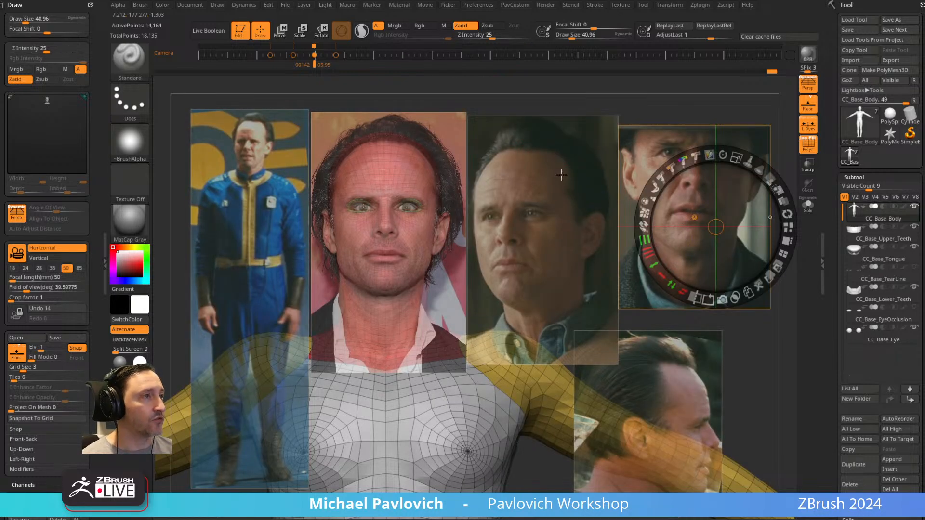
left_click(263, 179)
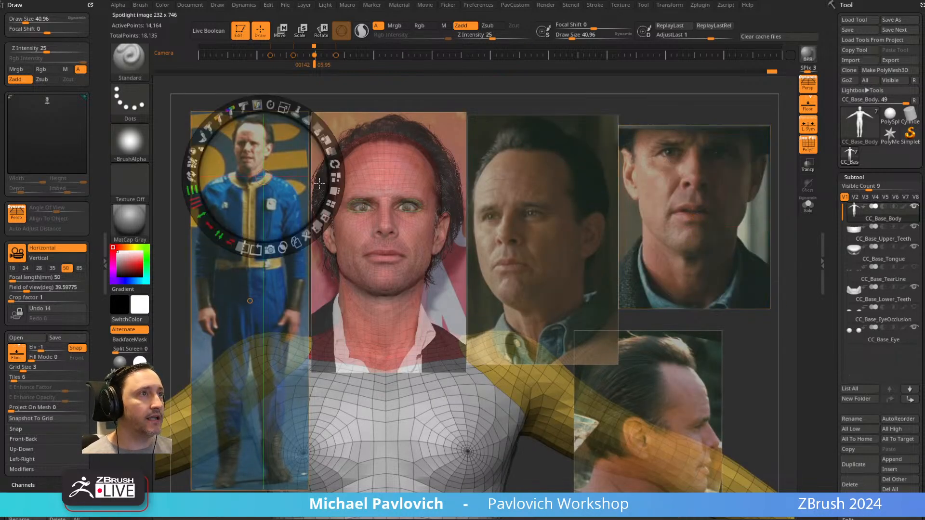
left_click(309, 234)
left_click(375, 240)
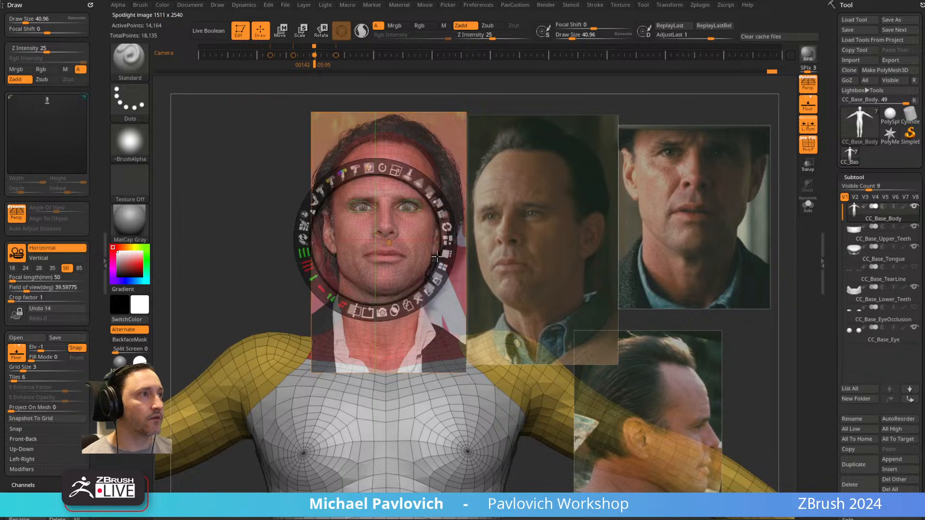
left_click(421, 297)
left_click(530, 263)
left_click(570, 323)
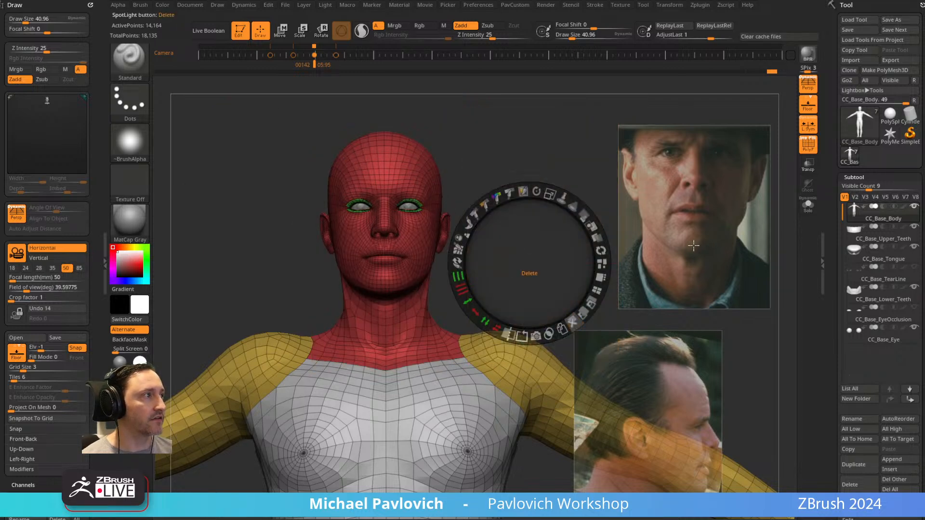
left_click(685, 250)
left_click(732, 304)
left_click(670, 405)
left_click(711, 463)
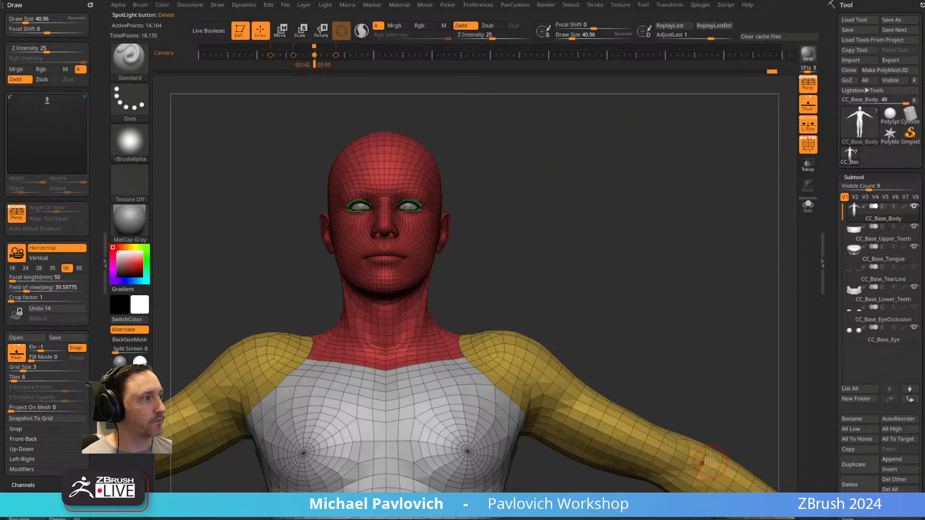
Remove the Draw palette from the tray, dock it there again, and reveal its Store Cam options.
left_click(90, 5)
left_click(90, 6)
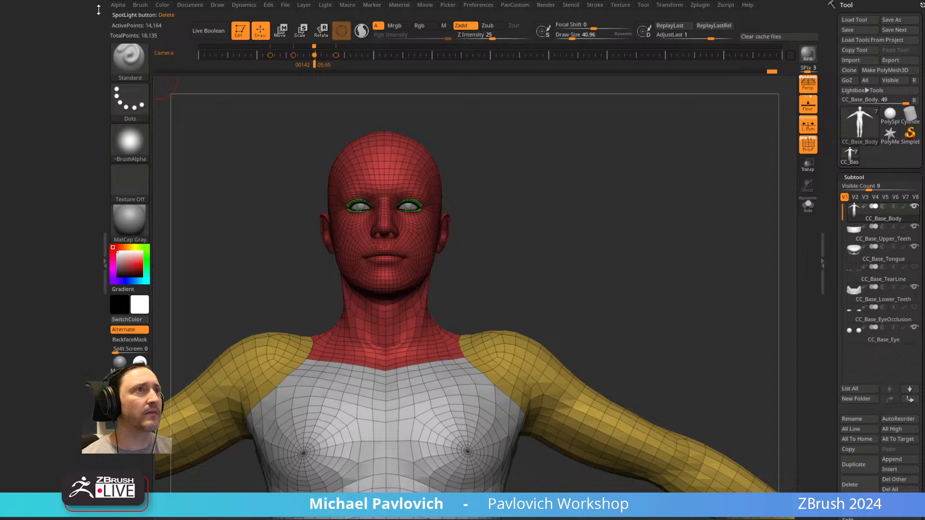
left_click(218, 8)
left_click_drag(215, 17, 37, 44)
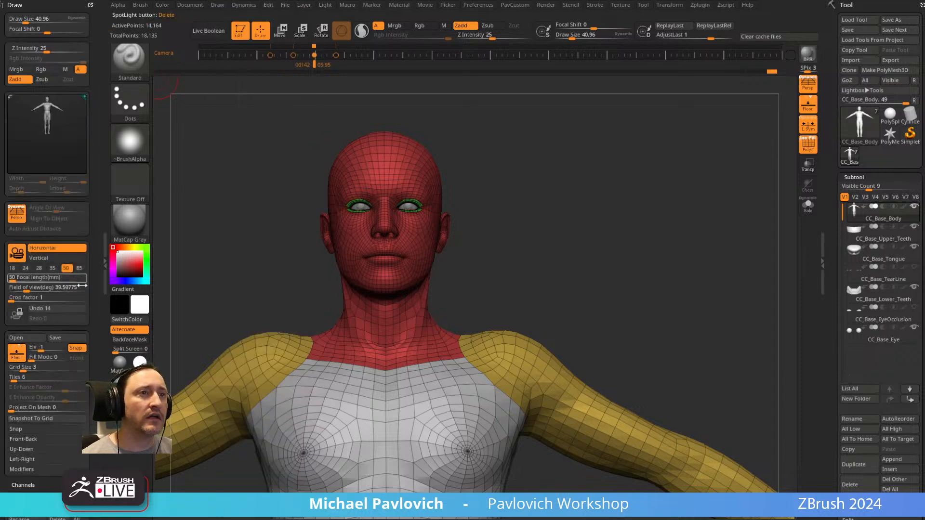
left_click_drag(91, 289, 84, 237)
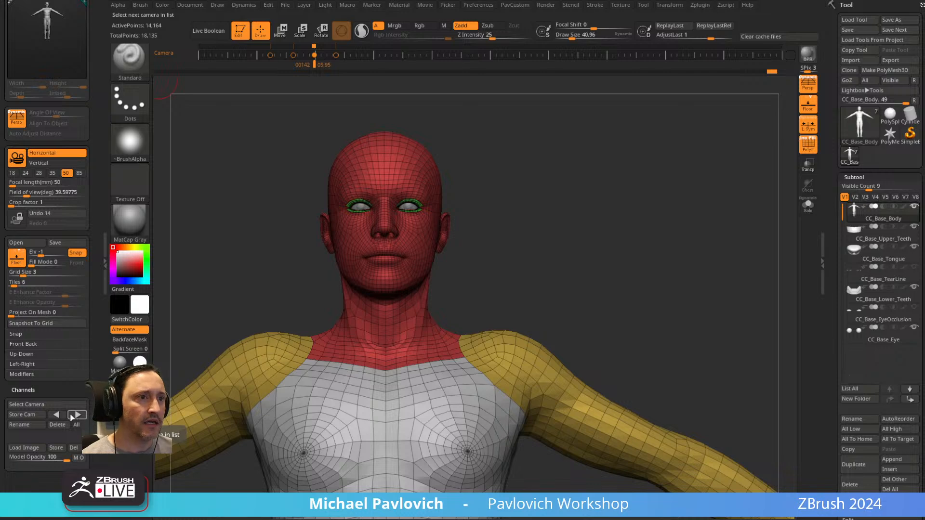
Switch to the browser, open the instructor's YouTube channel, and search it for "store camera".
key("alt+Tab")
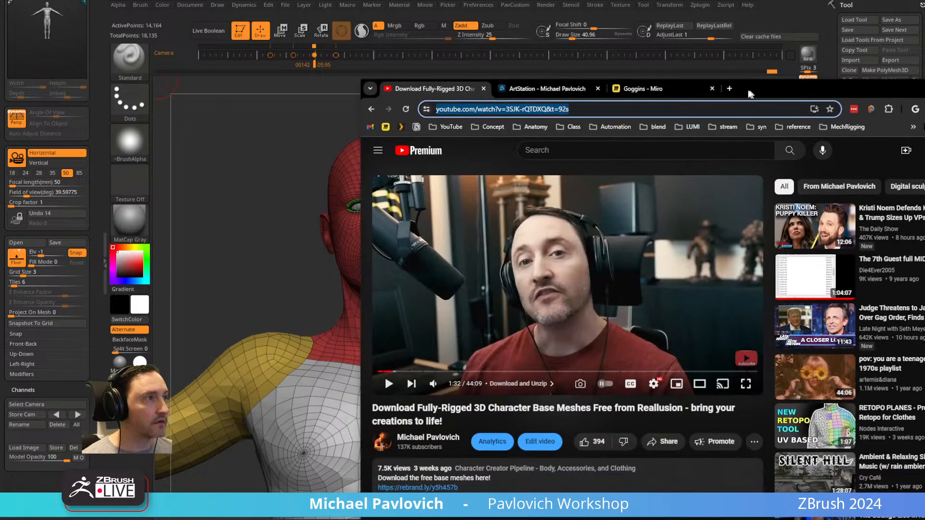
left_click(394, 131)
left_click(398, 149)
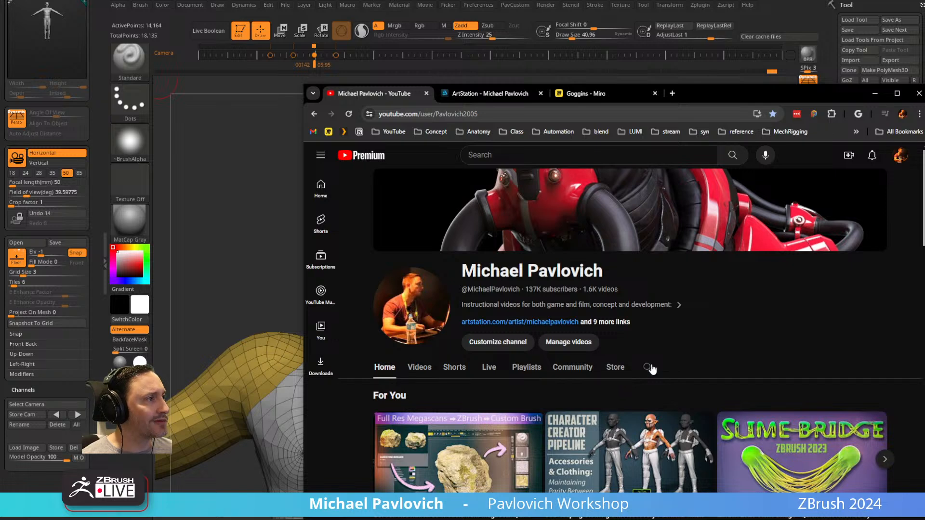
left_click(648, 368)
type("store camera")
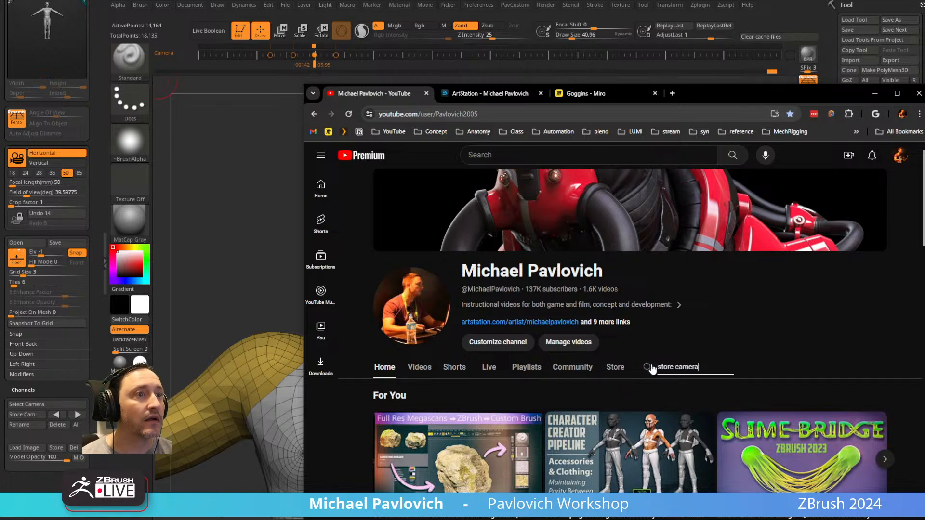
key("Return")
scroll(671, 396, "down", 1)
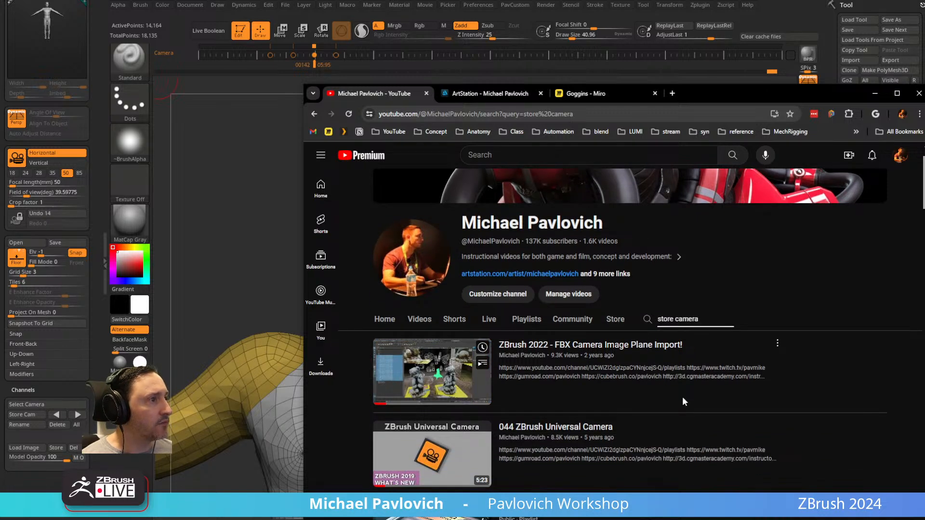
scroll(683, 397, "down", 2)
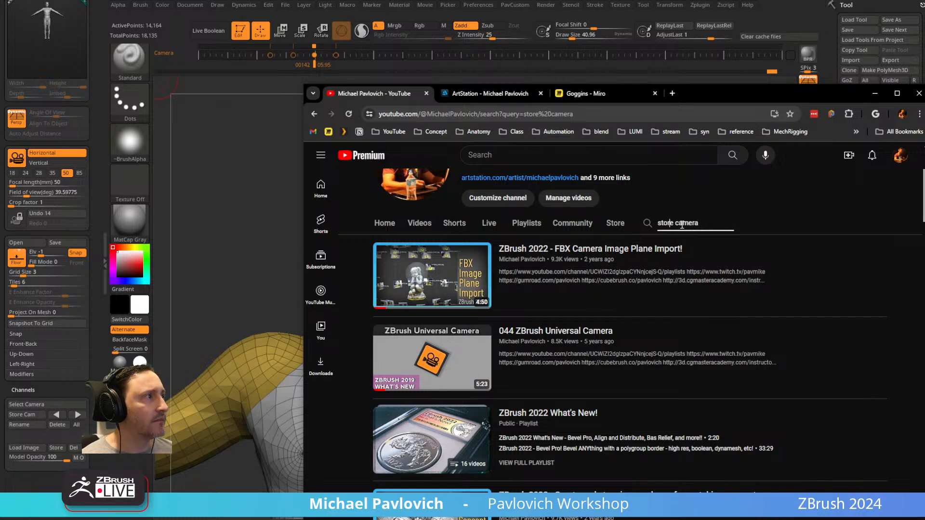
Search the channel for "store cam" instead and look through the listed videos.
left_click(736, 231)
left_click(655, 225)
type("s")
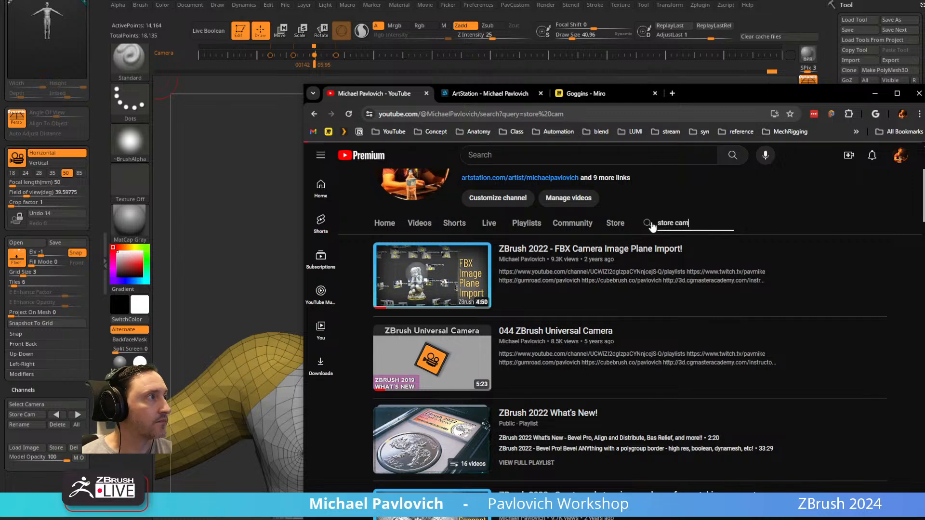
key("Return")
scroll(652, 227, "down", 5)
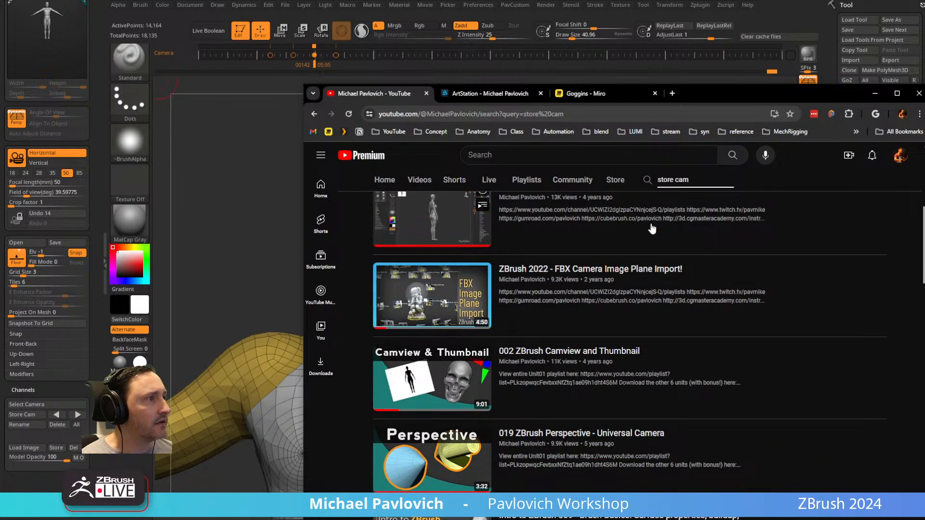
scroll(652, 229, "down", 2)
scroll(652, 229, "down", 10)
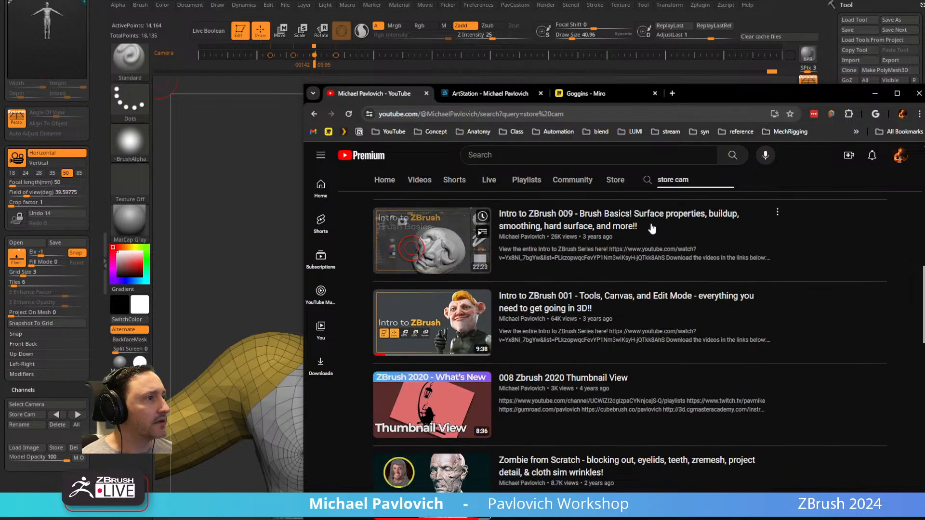
scroll(652, 228, "down", 4)
scroll(652, 227, "down", 4)
scroll(652, 226, "up", 5)
scroll(650, 227, "up", 15)
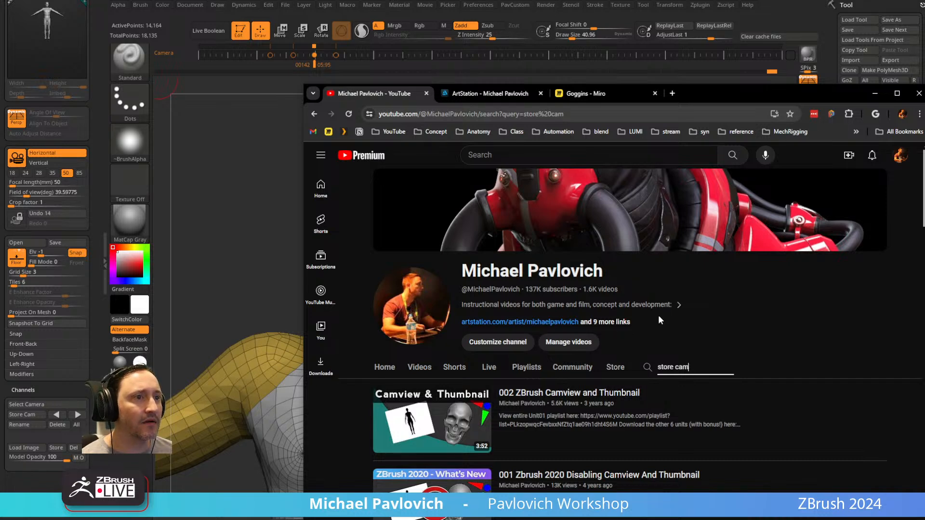
Search the channel for "camera" and look through the results for a video on stored cameras.
triple_click(673, 366)
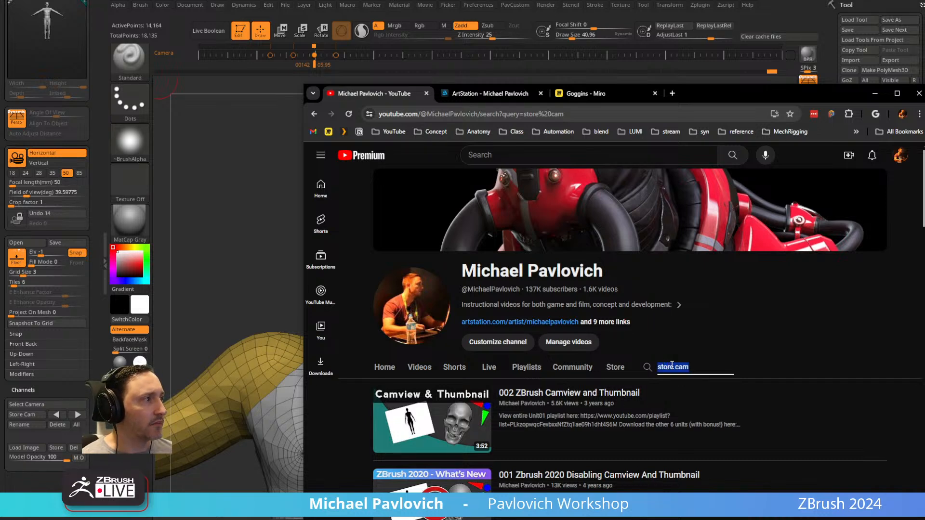
type("ca")
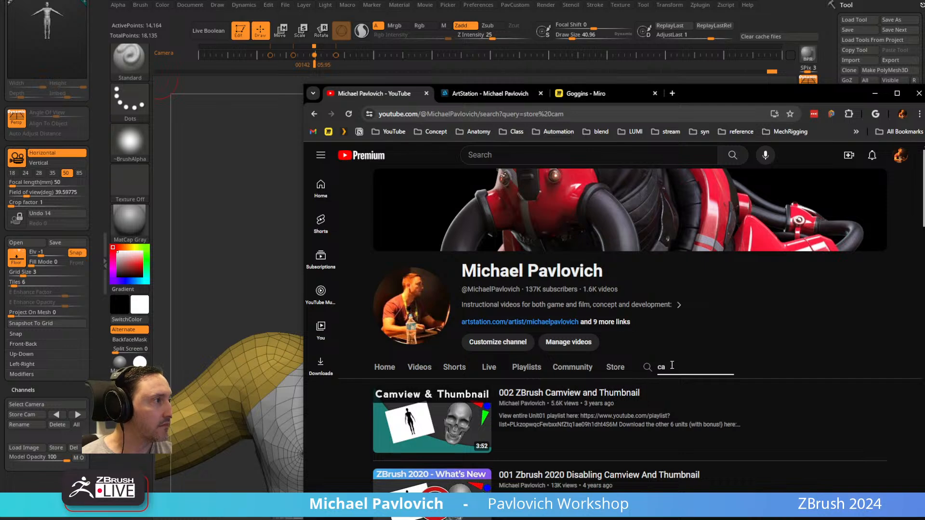
type("mera")
key("Return")
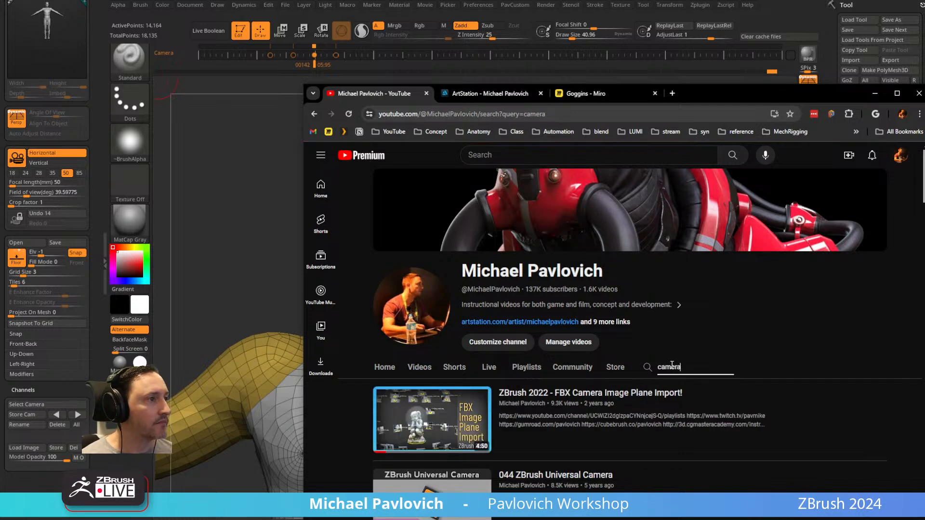
scroll(673, 365, "down", 4)
scroll(874, 351, "down", 6)
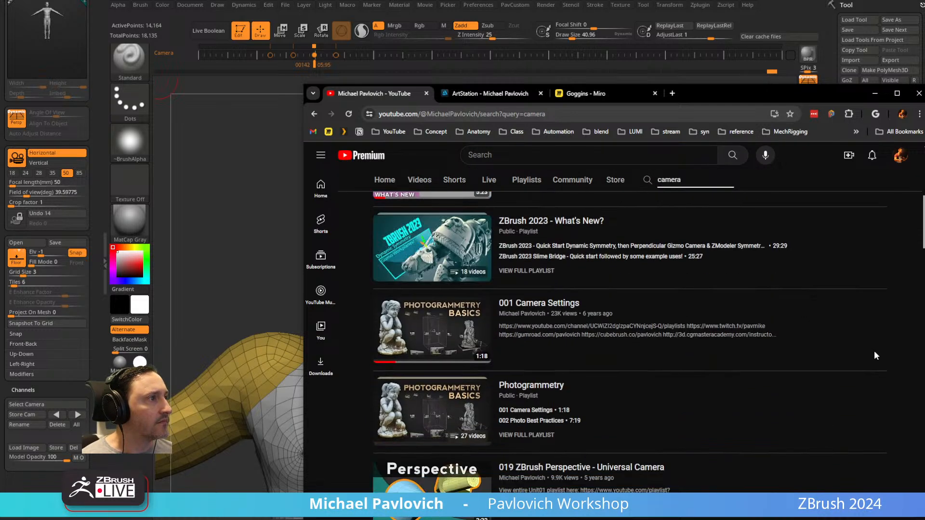
scroll(882, 354, "down", 12)
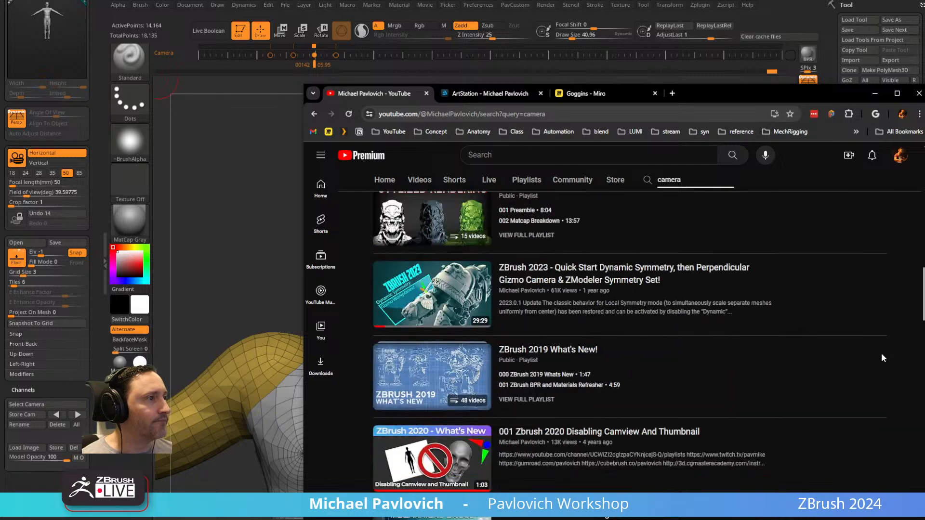
Look through the remaining camera results, return to the channel home, and browse its ZBrush What's New playlists.
scroll(882, 359, "down", 1)
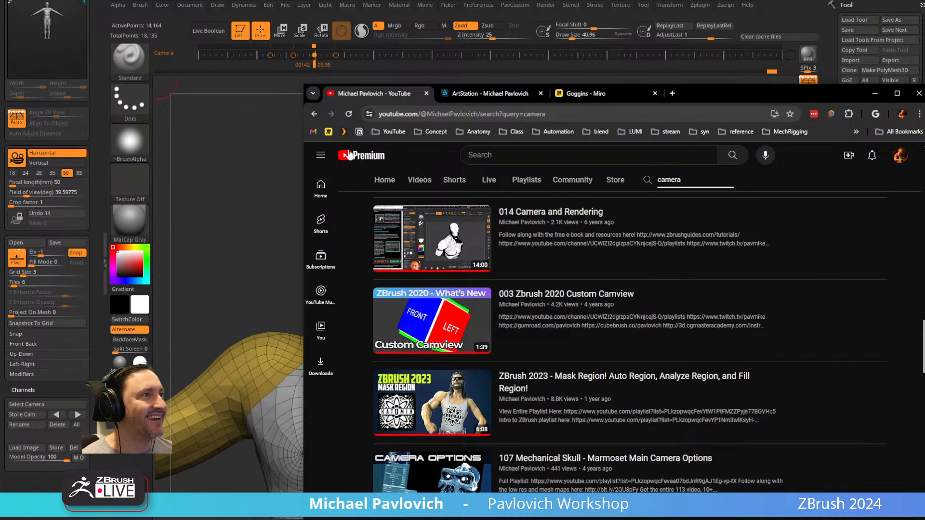
left_click(315, 114)
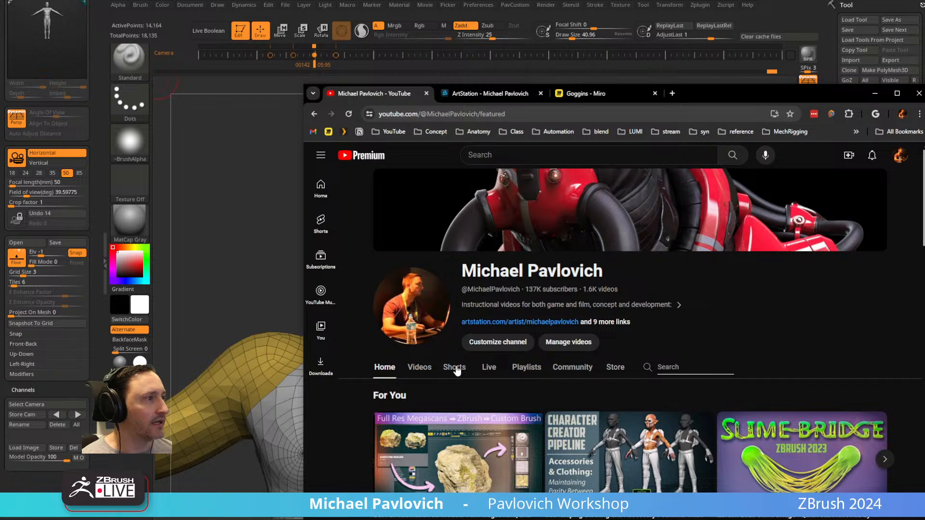
scroll(467, 352, "down", 7)
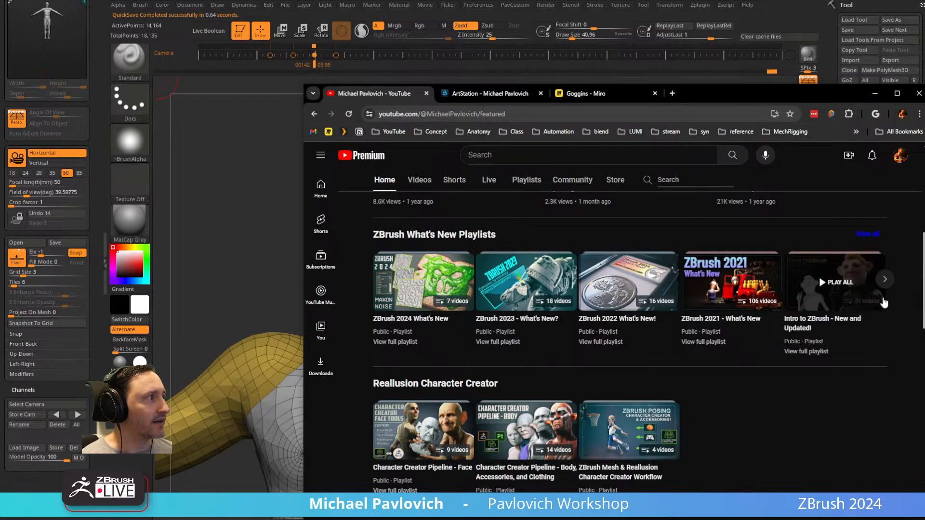
left_click(885, 279)
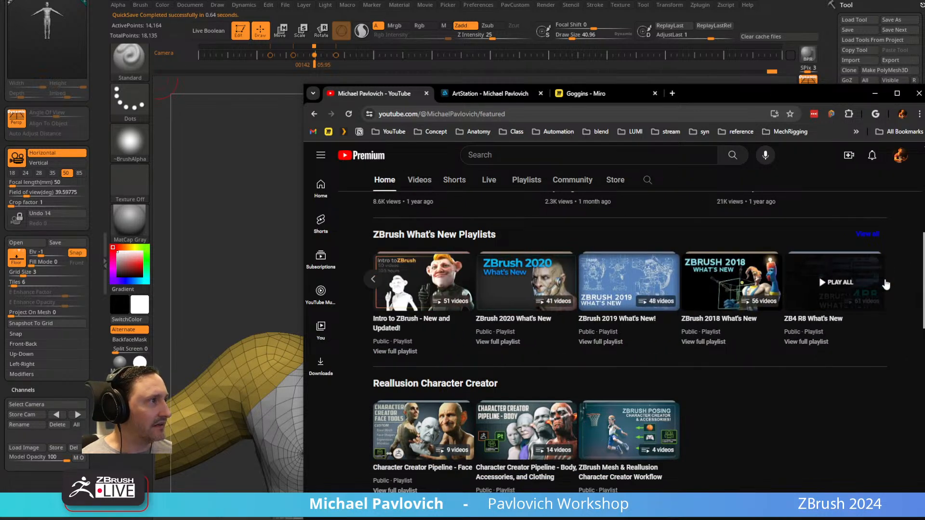
scroll(539, 217, "up", 4)
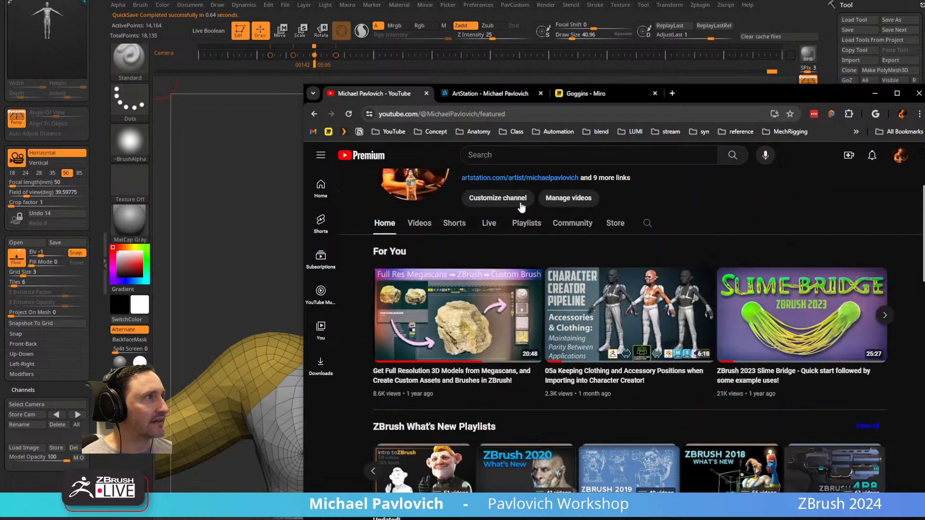
Browse the channel's playlists and open ZBrush 2022 What's New! and Mechanical Skull - High Res in separate tabs.
left_click(420, 223)
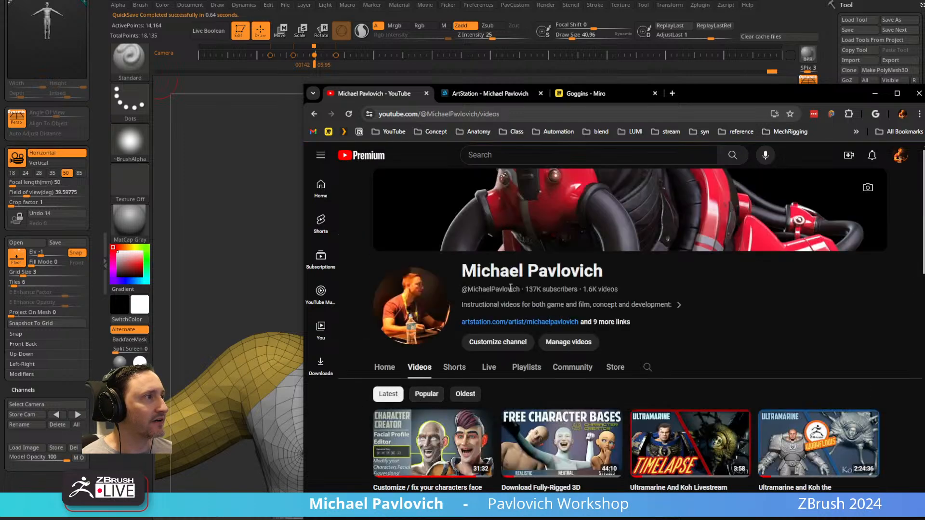
left_click(526, 368)
scroll(505, 343, "down", 5)
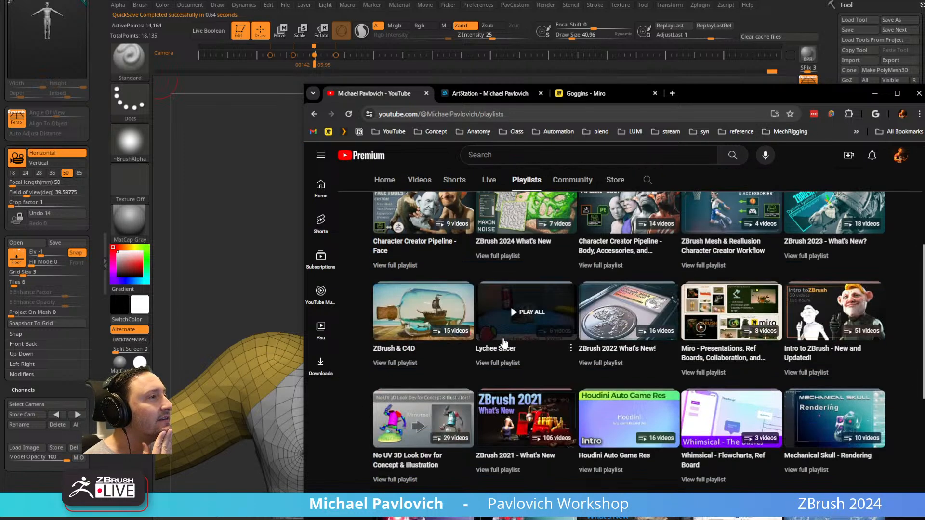
middle_click(598, 365)
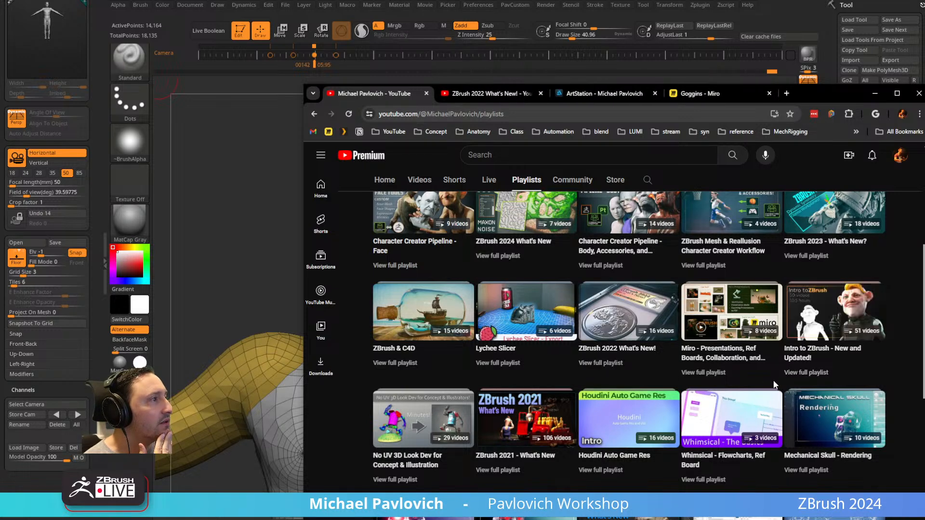
scroll(507, 469, "down", 1)
middle_click(507, 466)
Pause the Mechanical Skull intro, look through that playlist's videos, and close its tab.
scroll(508, 465, "up", 1)
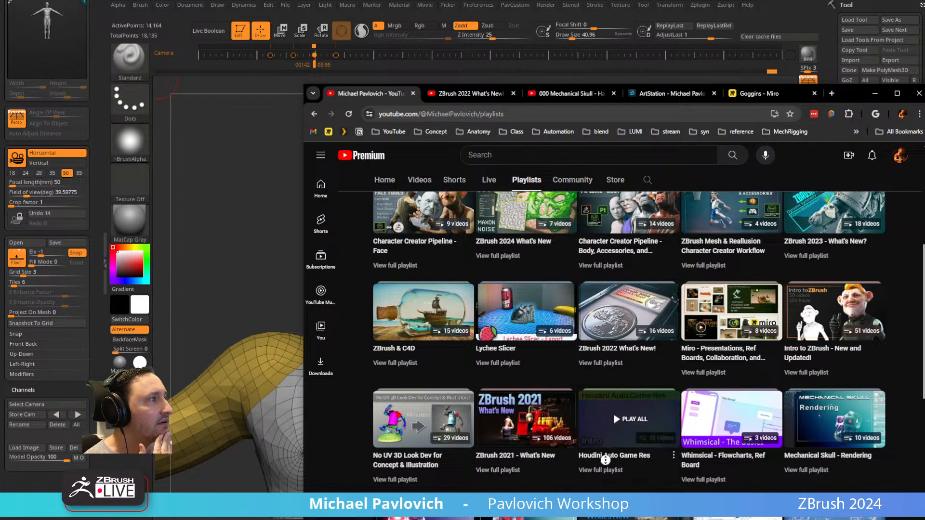
scroll(645, 315, "up", 5)
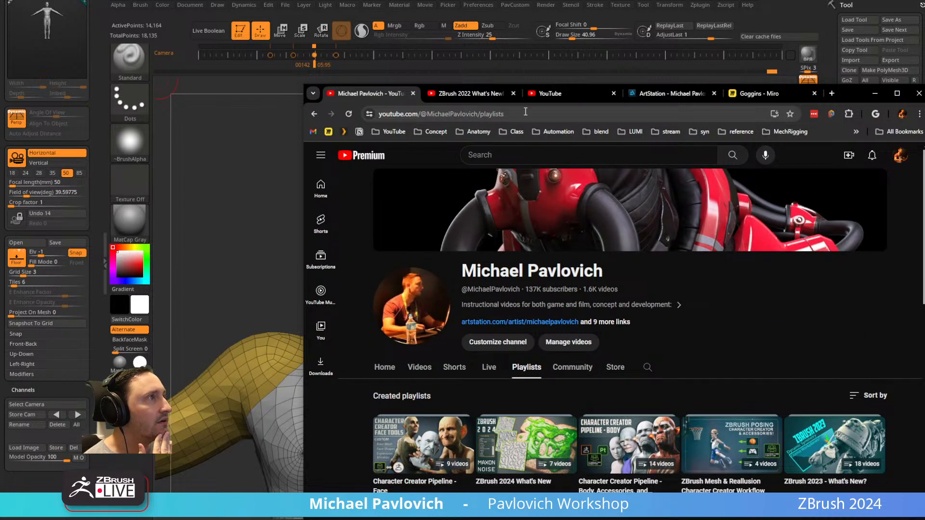
left_click(564, 94)
left_click(355, 388)
scroll(819, 263, "down", 7)
scroll(852, 258, "down", 1)
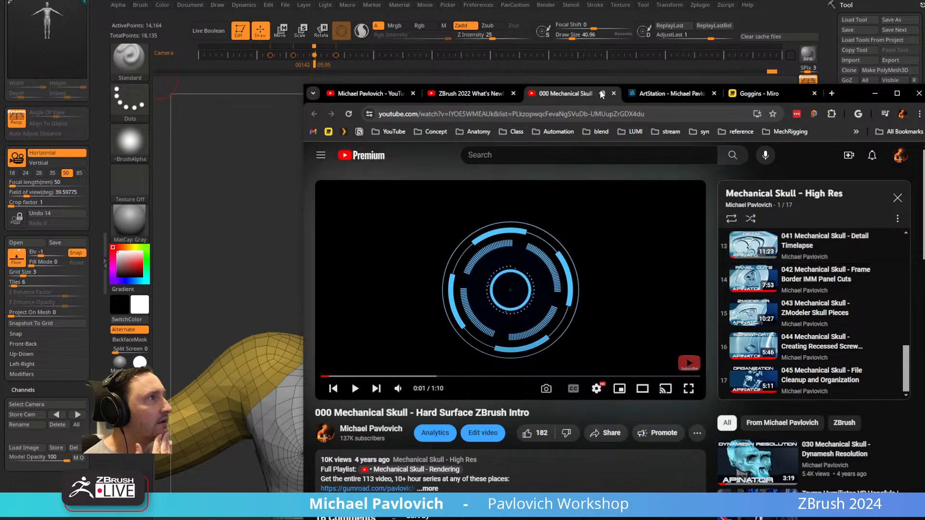
left_click(614, 93)
Find the video on creating and storing image planes in the ZBrush 2022 What's New! playlist, open it, and pause it.
scroll(795, 334, "down", 7)
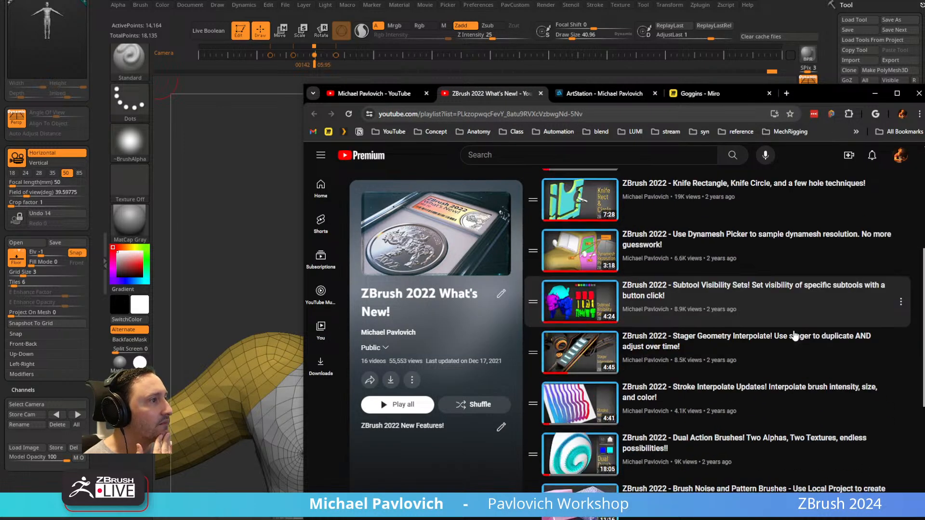
scroll(796, 335, "down", 3)
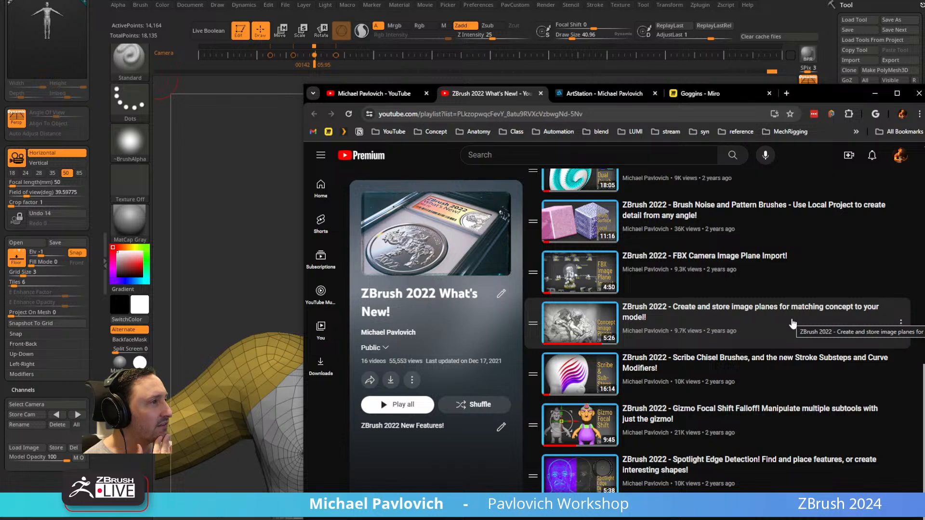
left_click(768, 311)
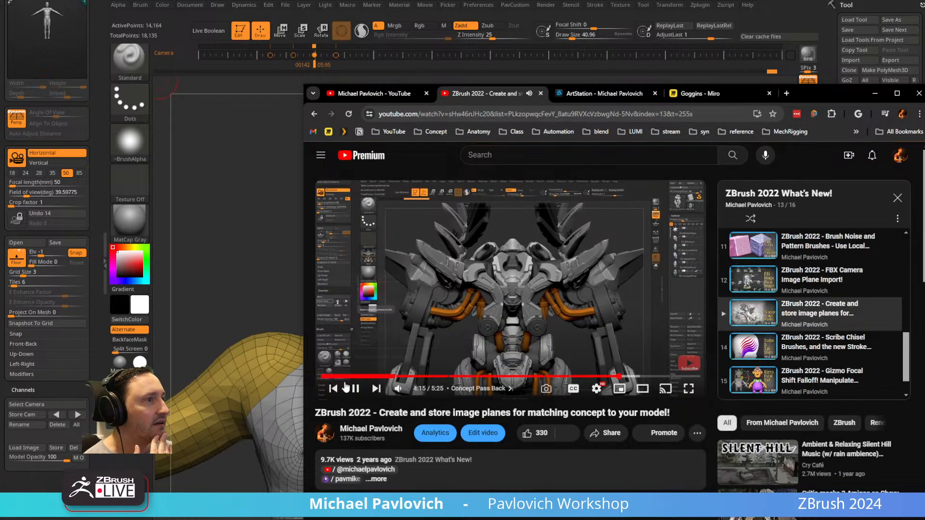
left_click(355, 391)
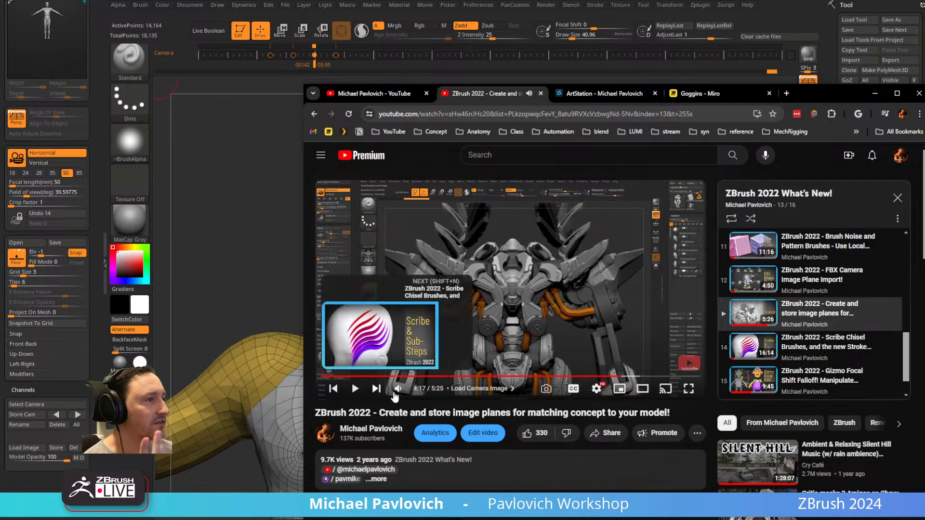
Edit the video's title to "ZBrush 2022 - Create and store camera image planes for matching concept to your model!".
left_click(483, 433)
left_click(875, 93)
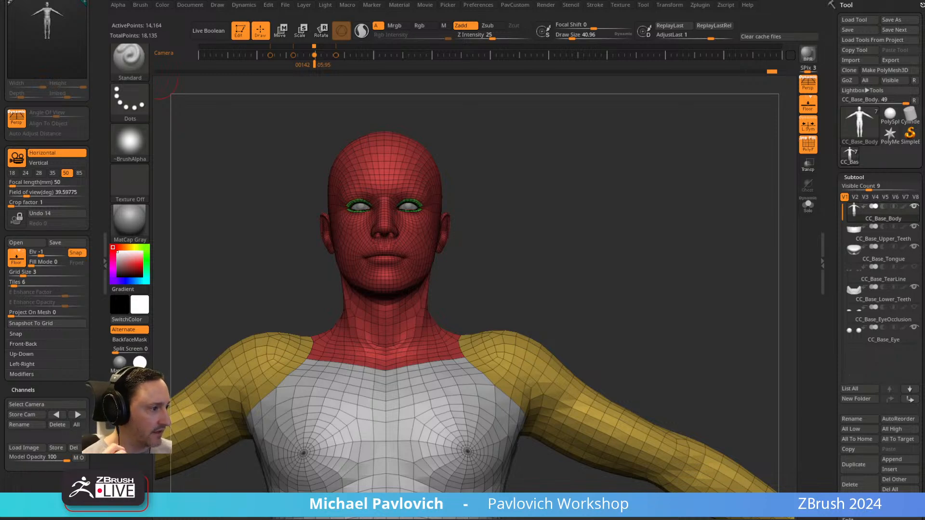
left_click_drag(0, 140, 676, 135)
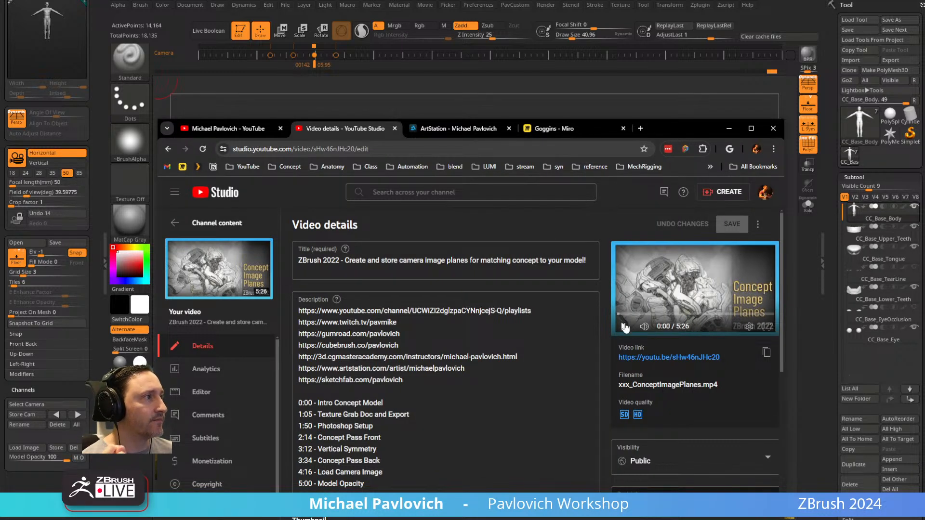
Open the watch page of the camera image planes video, select its web address, and return to ZBrush.
left_click(247, 294)
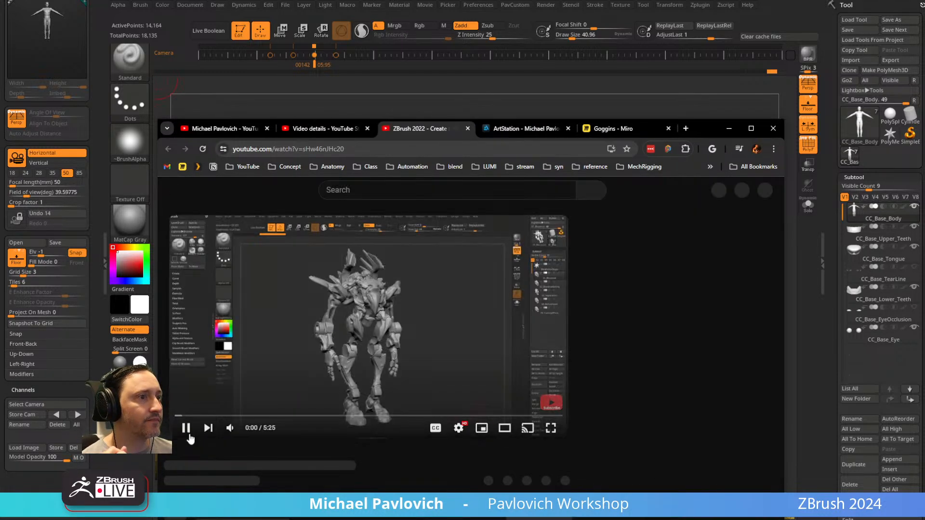
left_click(356, 150)
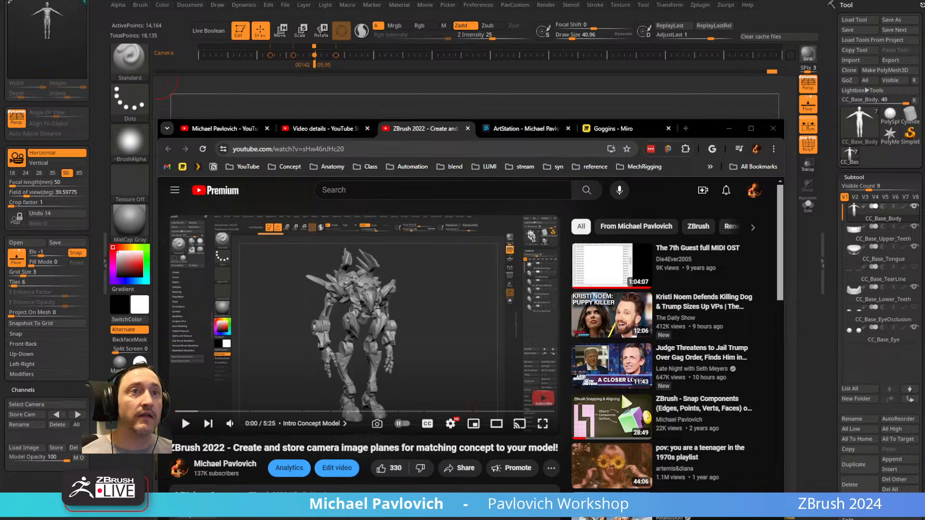
left_click(729, 129)
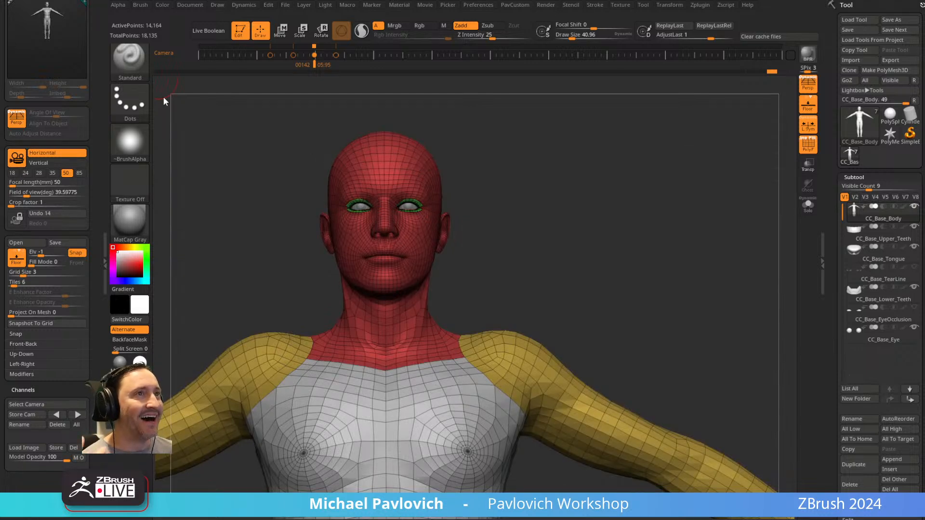
Clear the Draw palette from the tray, dock the Zplugin palette there, and expand its Ref Switcher options.
left_click_drag(94, 63, 94, 159)
left_click(90, 5)
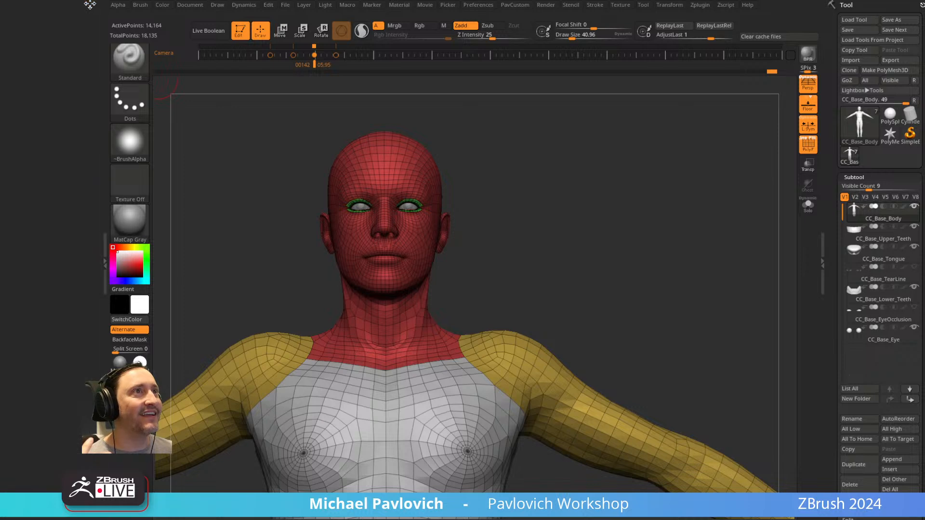
left_click(700, 4)
left_click_drag(696, 12, 44, 101)
key("shift")
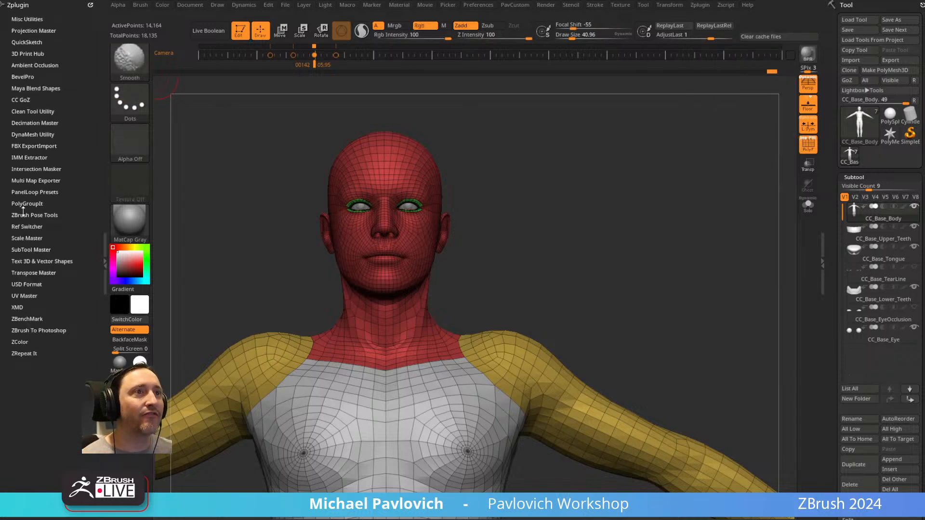
left_click(24, 226)
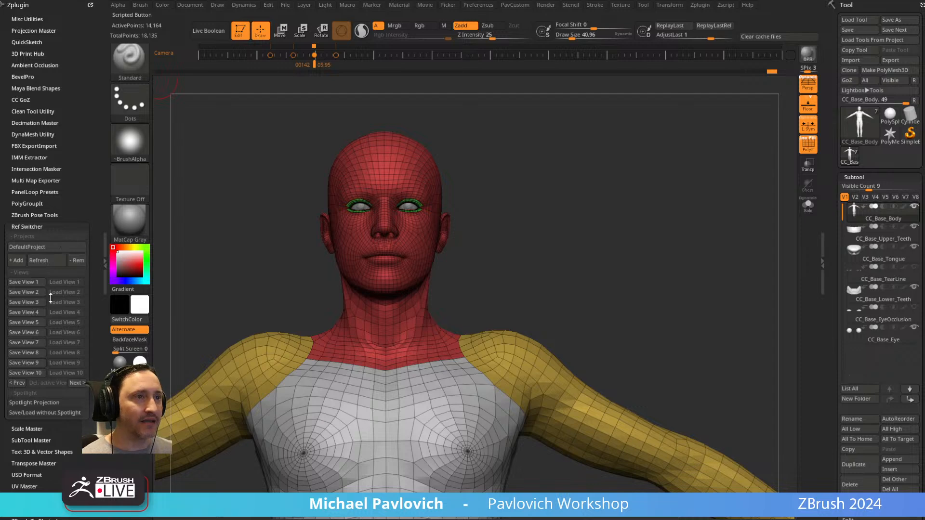
left_click(47, 247)
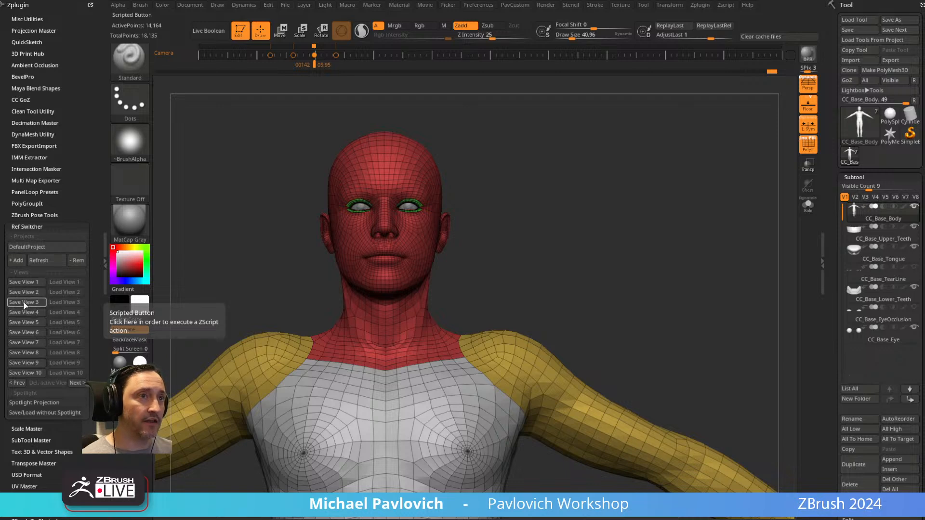
Add the Cooper_FullBody texture to Spotlight, enlarge the image, and place it beside the model's head.
left_click(626, 6)
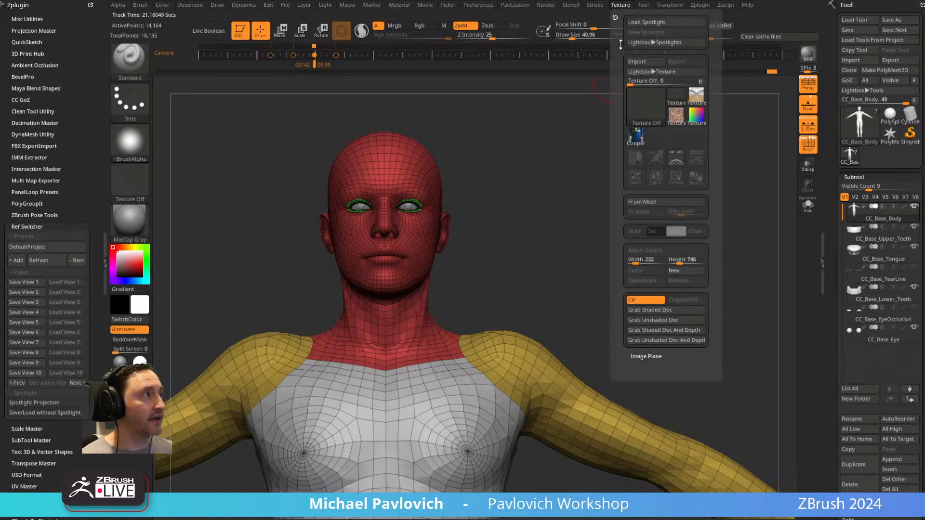
left_click(640, 139)
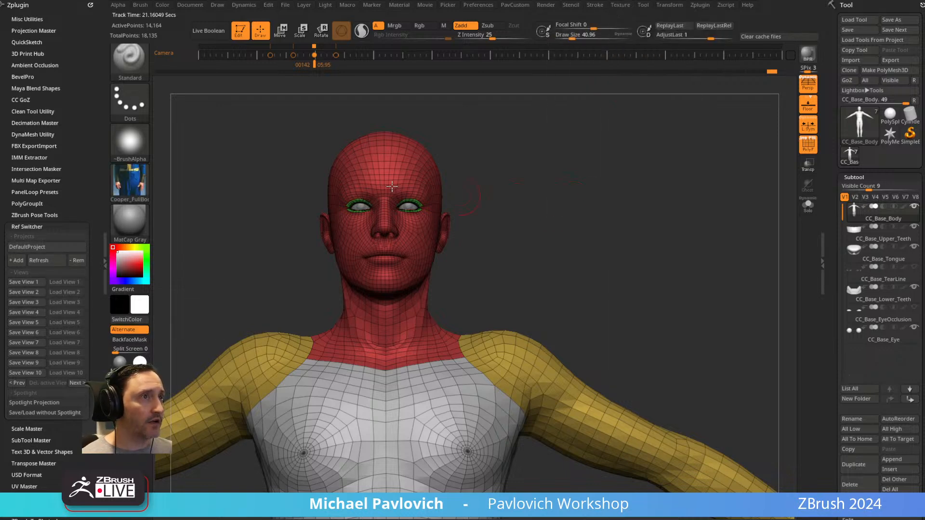
left_click(621, 5)
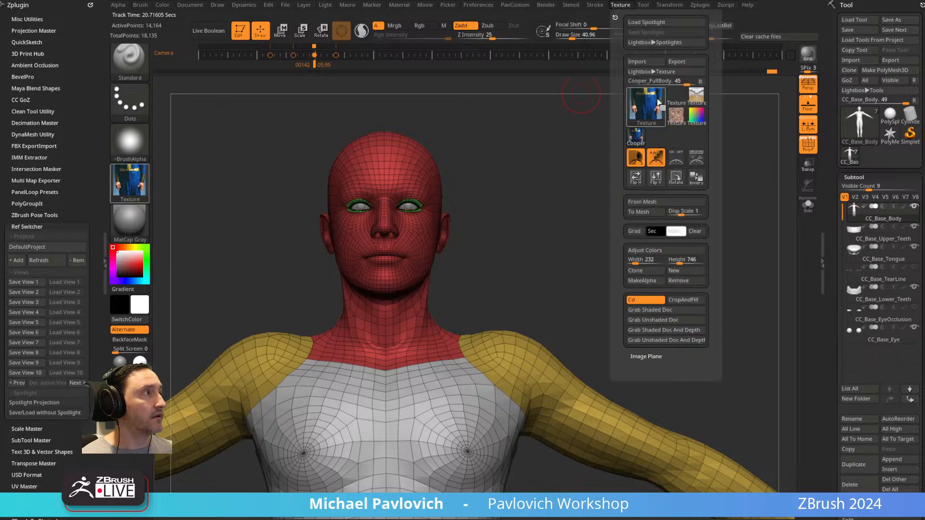
left_click(696, 158)
left_click_drag(209, 219, 452, 227)
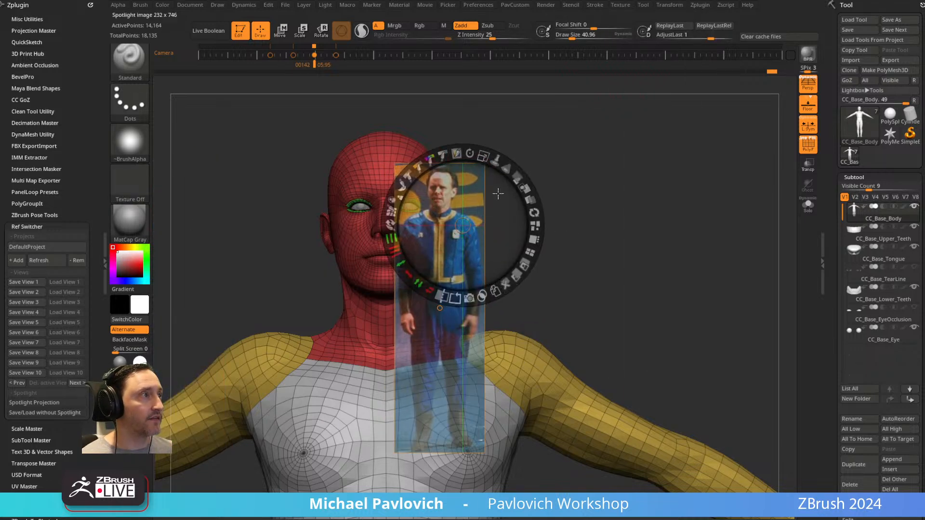
left_click_drag(510, 174, 492, 168)
left_click_drag(578, 220, 634, 196)
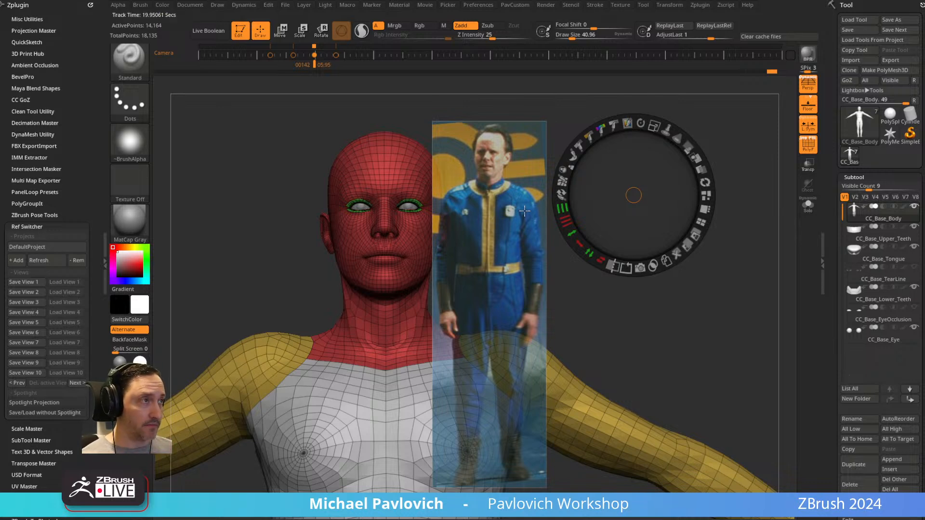
Leave Spotlight editing, frame the full body, and line it up with the reference figure's size and position.
key("z")
key("f")
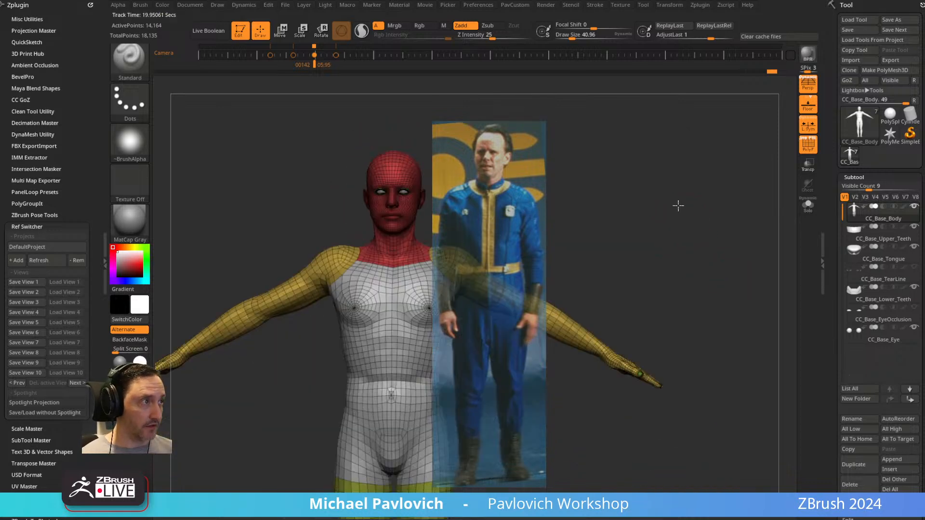
left_click_drag(727, 216, 753, 192, "alt")
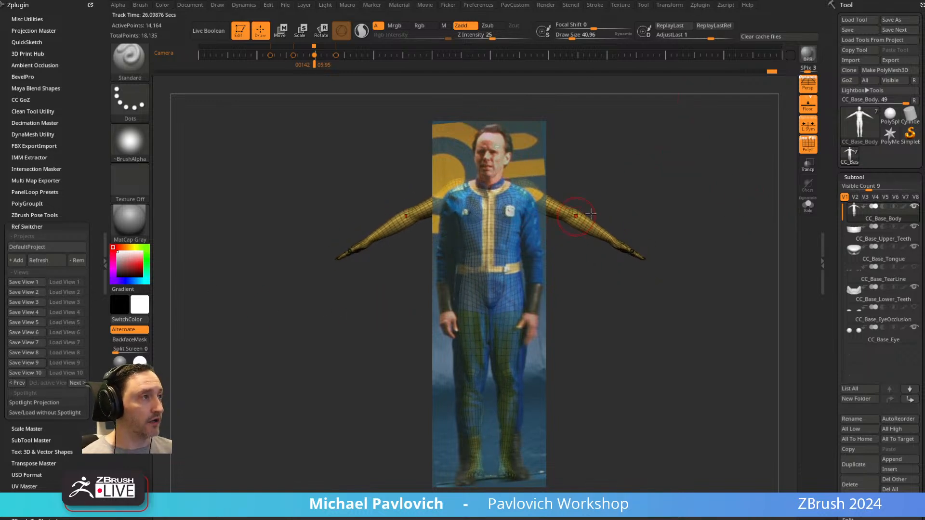
Reactivate Spotlight editing and delete the full-body reference image.
key("z")
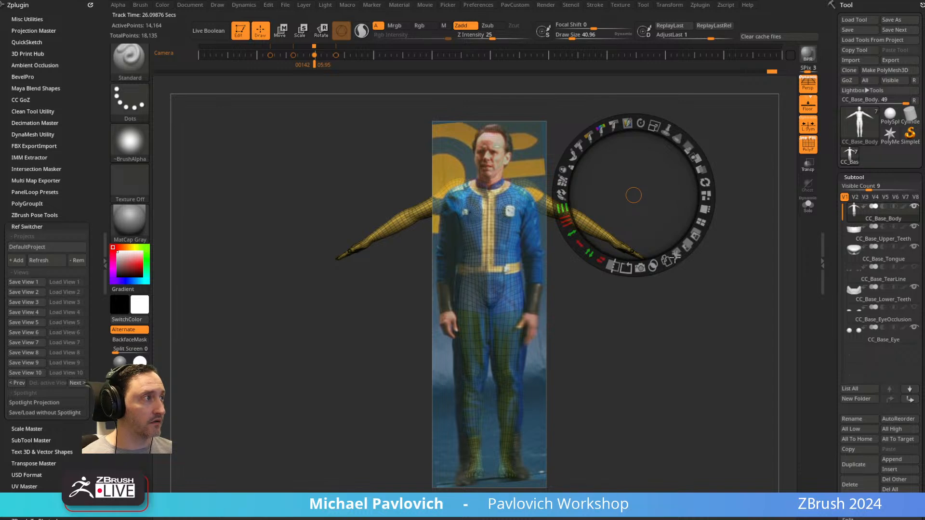
left_click(641, 248)
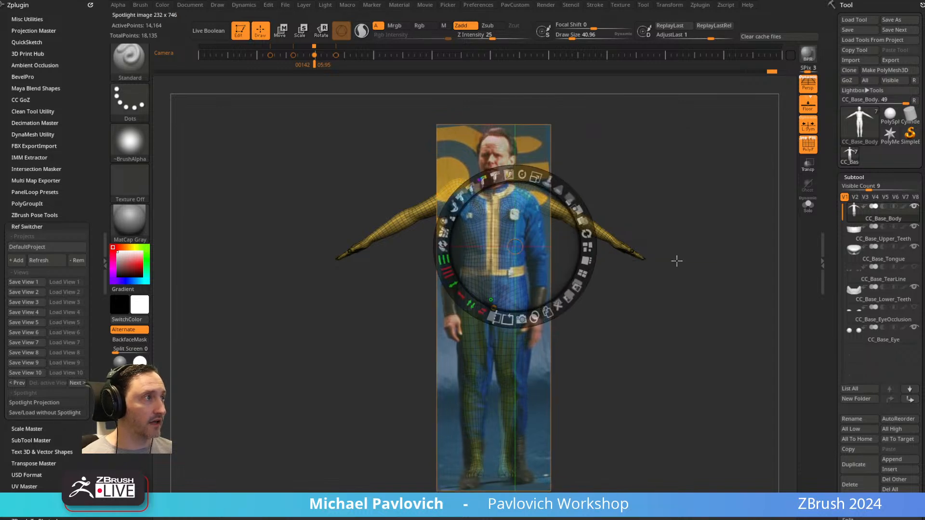
left_click(567, 304)
Import the Front_01 face photo as a texture.
left_click(620, 5)
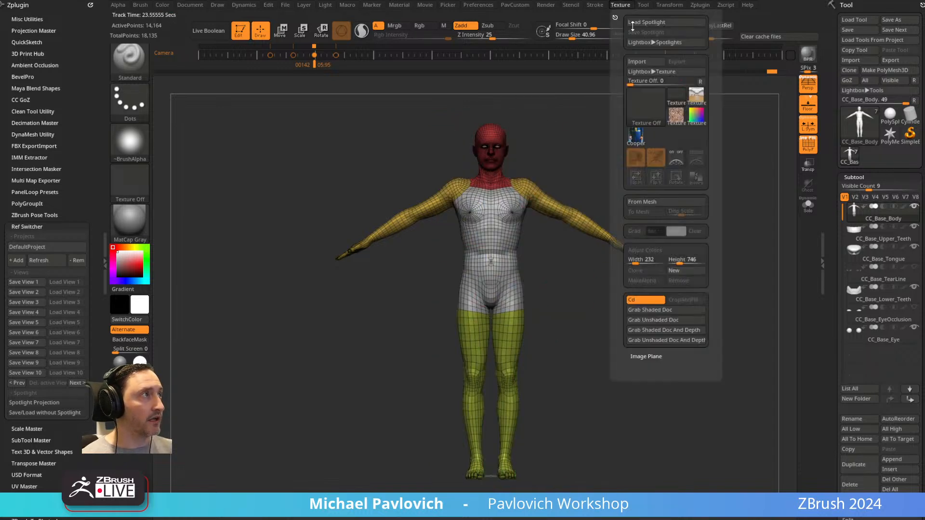
left_click(638, 61)
left_click(664, 138)
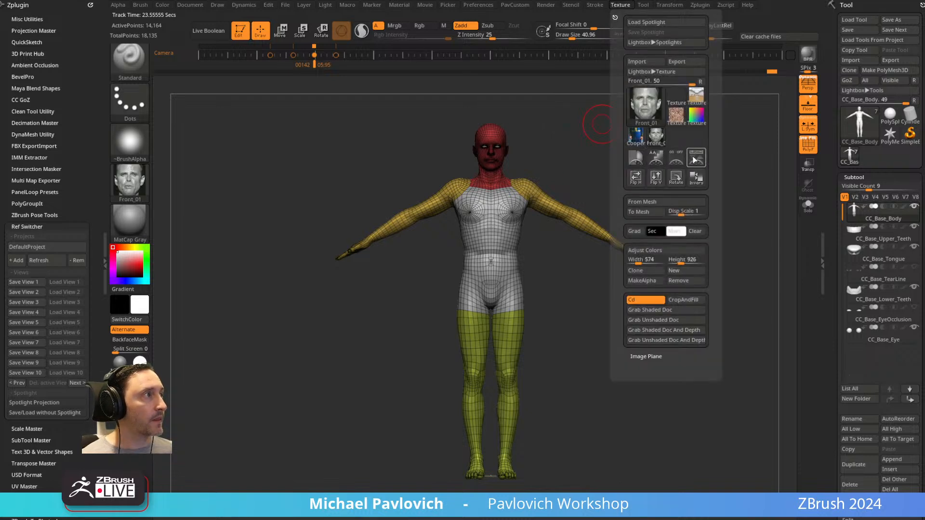
Add the Front_01 face photo to Spotlight, place it over the head, and frame the model's head to match the photo.
left_click(696, 158)
left_click_drag(298, 244, 529, 256)
key("z")
left_click_drag(668, 149, 743, 237, "alt")
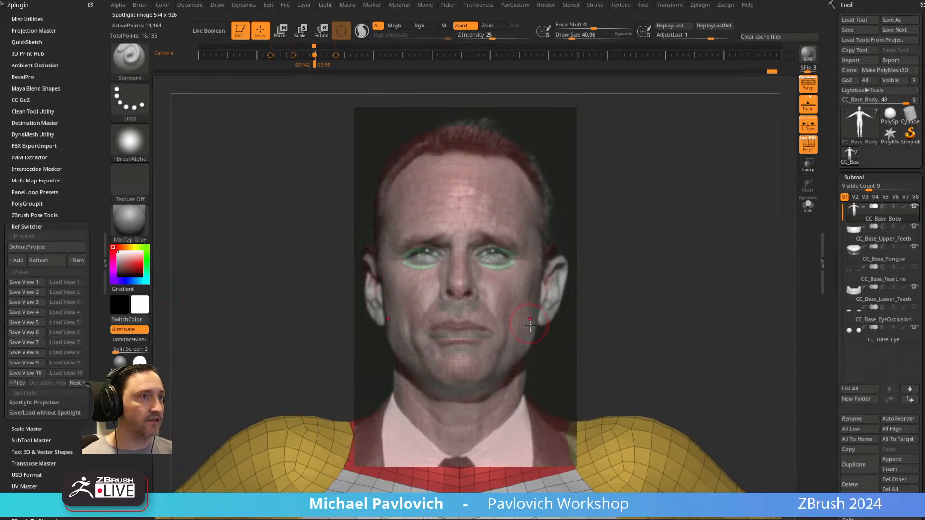
left_click_drag(608, 198, 634, 202, "alt")
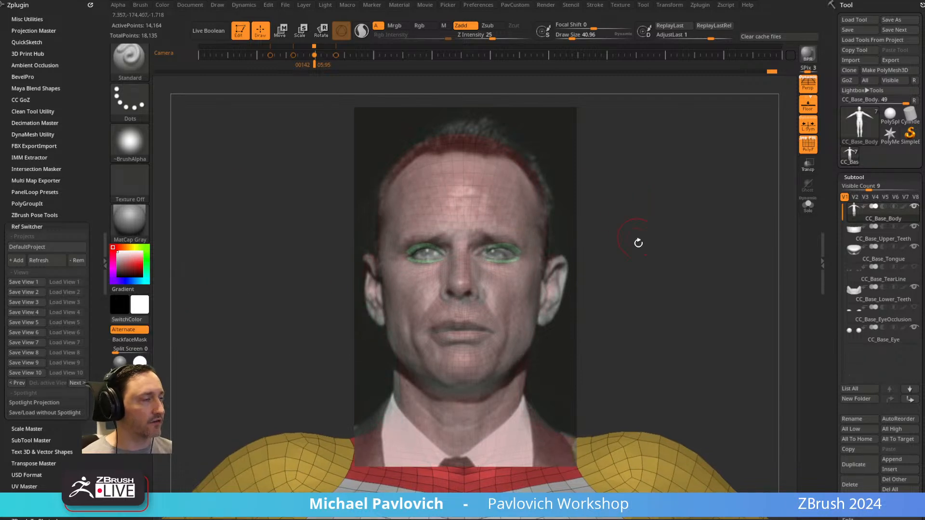
key("comma")
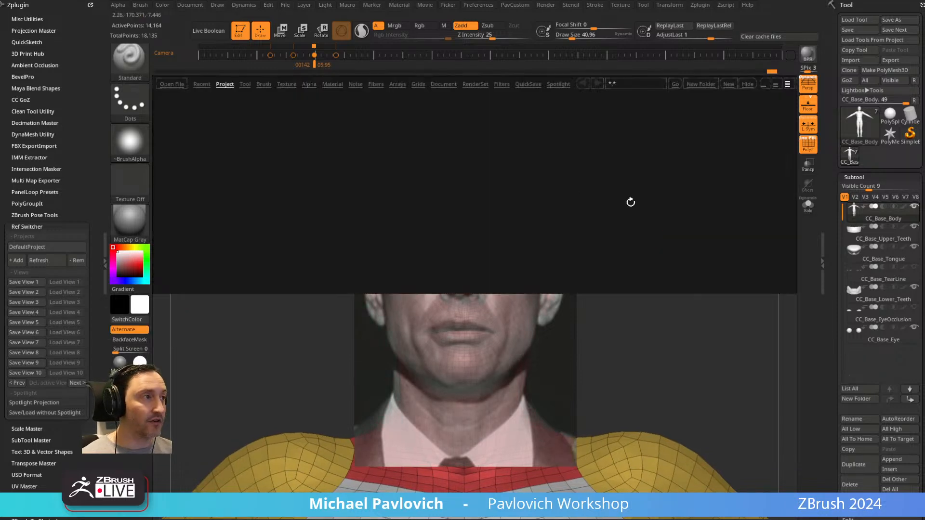
key("comma")
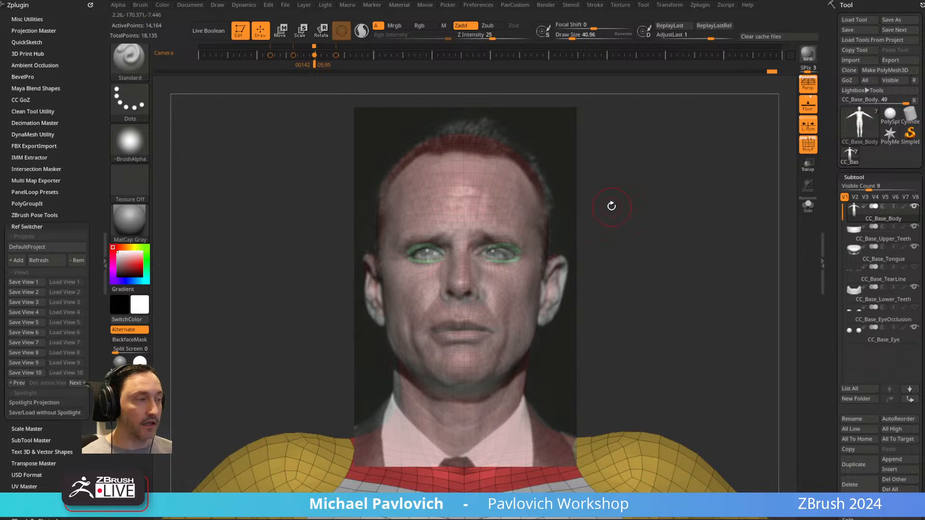
Hide the current Spotlight image, switch the Ref Switcher project to Cooper02, and load its View 1.
key("shift+z")
left_click(34, 248)
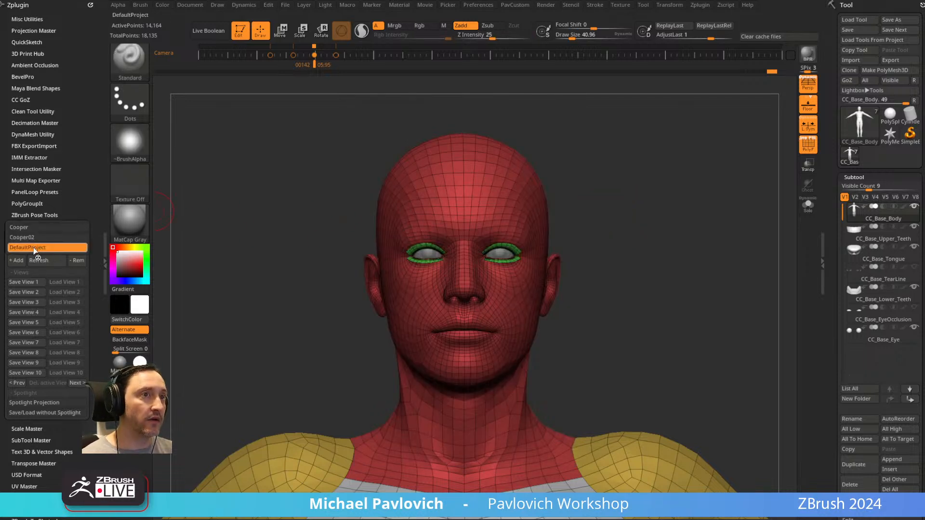
left_click(34, 238)
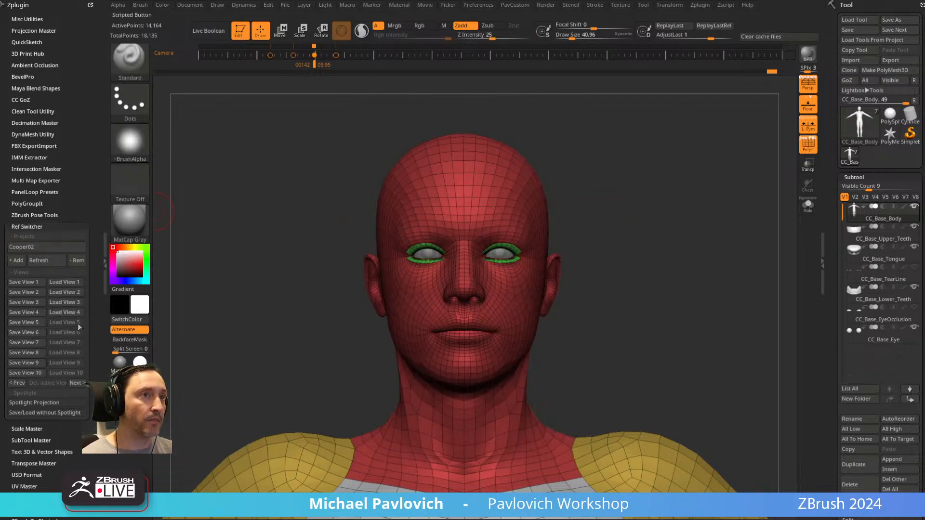
left_click(66, 282)
left_click(563, 282)
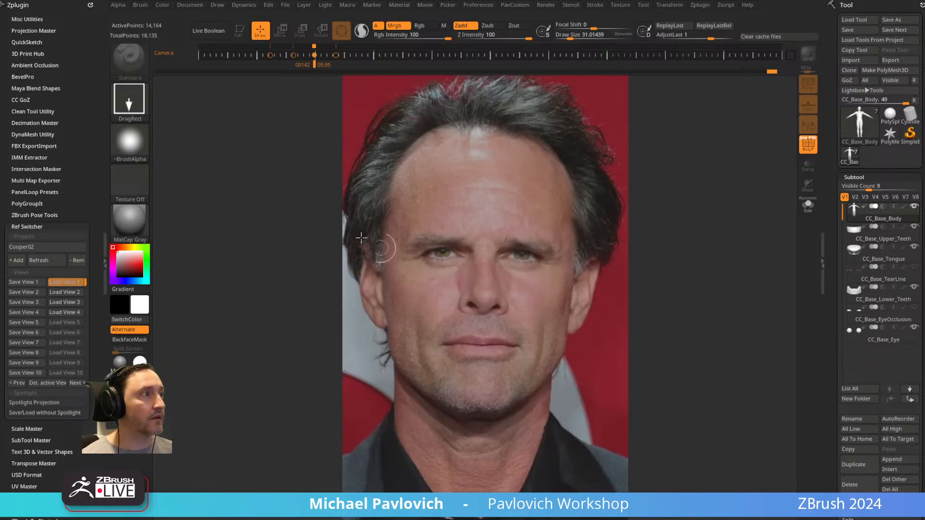
left_click_drag(260, 243, 273, 257)
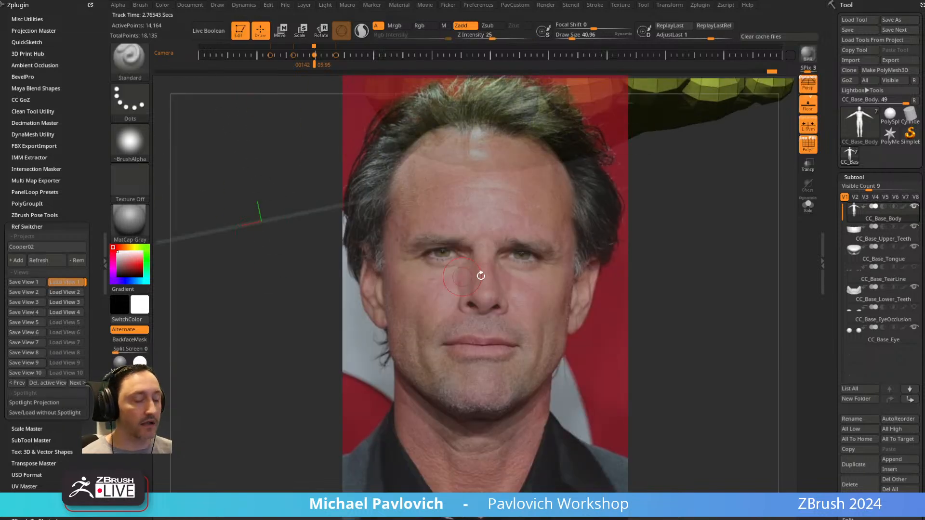
left_click(65, 283)
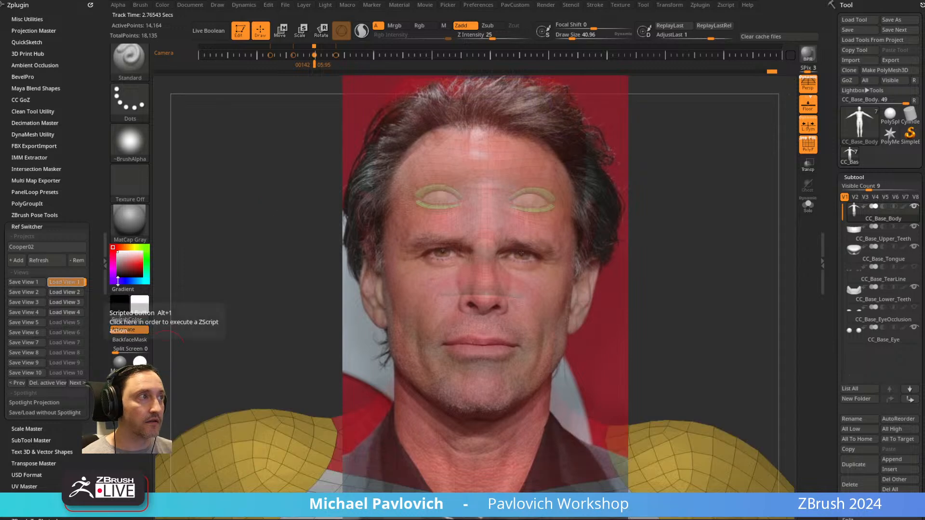
Set the Draw Size to about 68.5 with the reference photo hidden, and show the photo over the model again.
key("shift+z")
mouse_move(669, 209)
left_mouse_down("alt")
mouse_move(687, 188)
mouse_move(658, 270)
left_mouse_up("alt")
key("s")
mouse_move(567, 250)
left_mouse_down()
mouse_move(580, 250)
mouse_move(571, 250)
left_mouse_up()
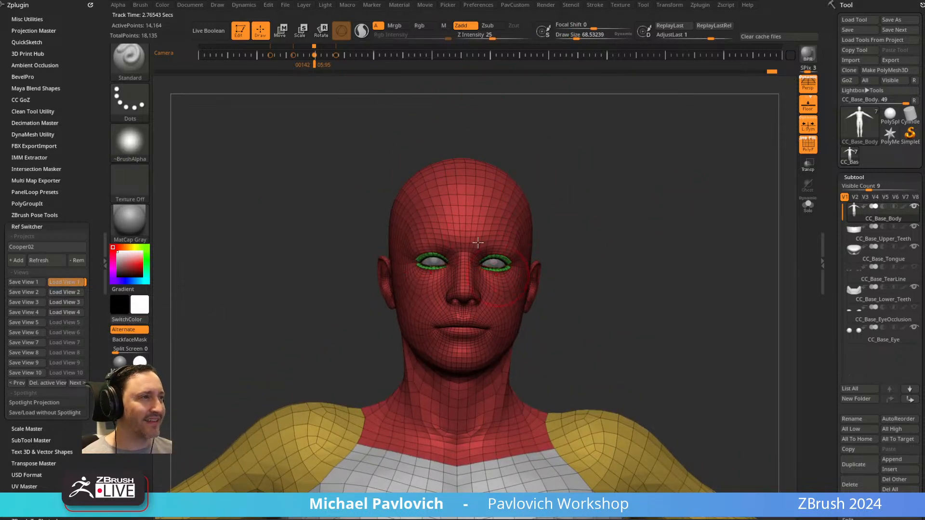
key("shift+z")
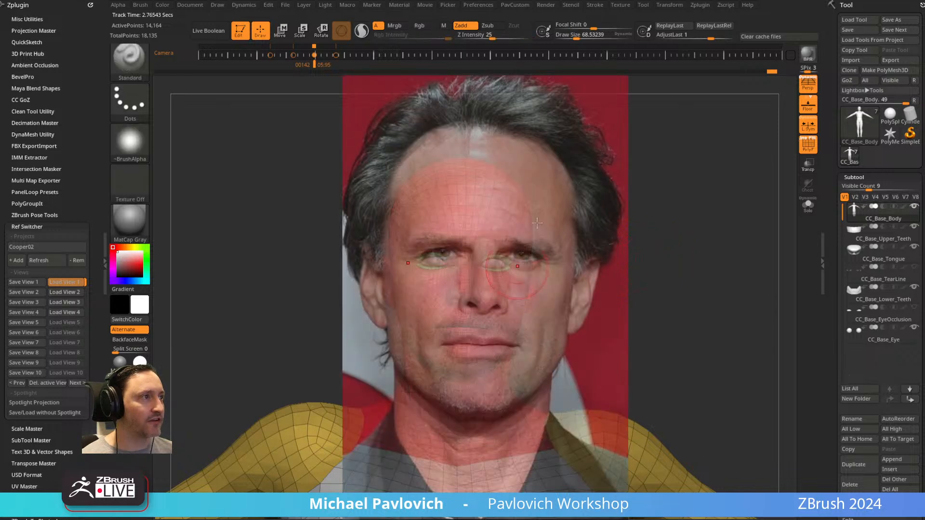
key("Left")
key("Right")
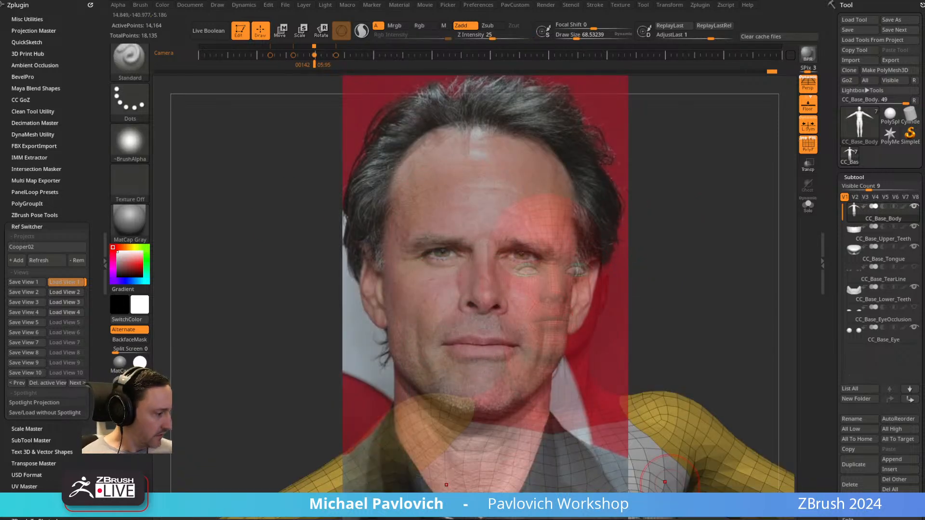
Open another project file without saving the changes to the current project.
key("ctrl+o")
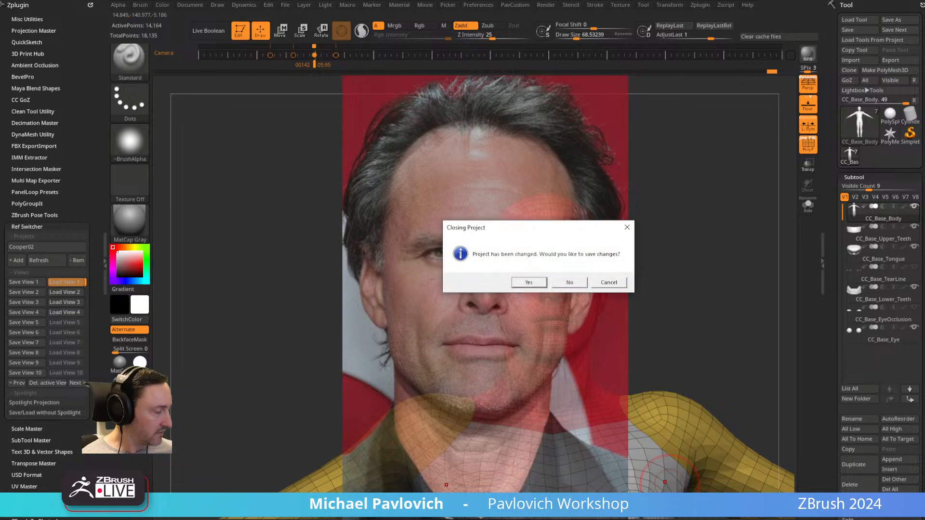
left_click(570, 282)
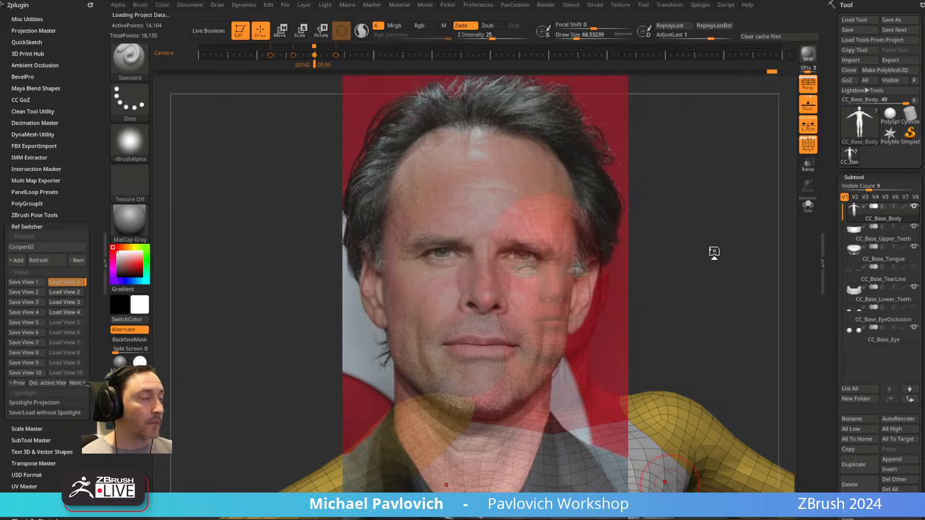
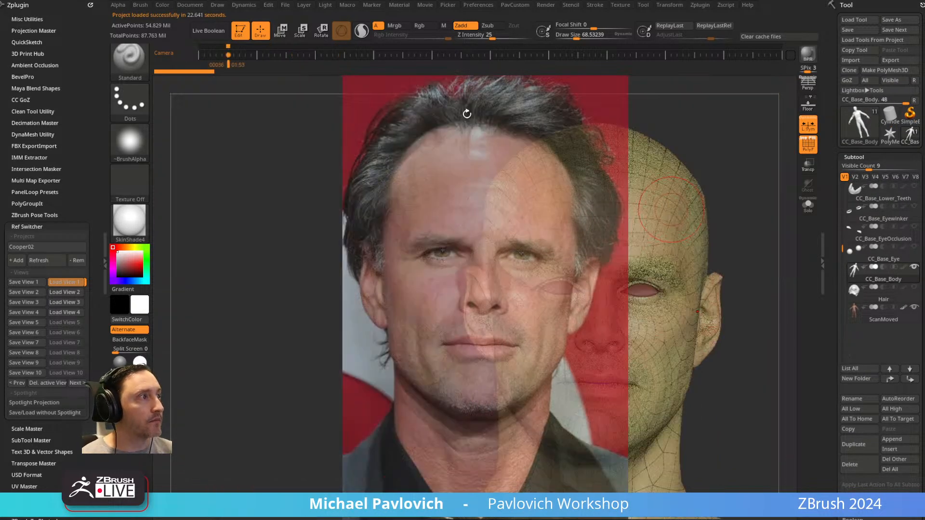
Load View 1 of the Cooper02 reference, accept resizing the document to match, and return the model to edit mode.
left_click(71, 282)
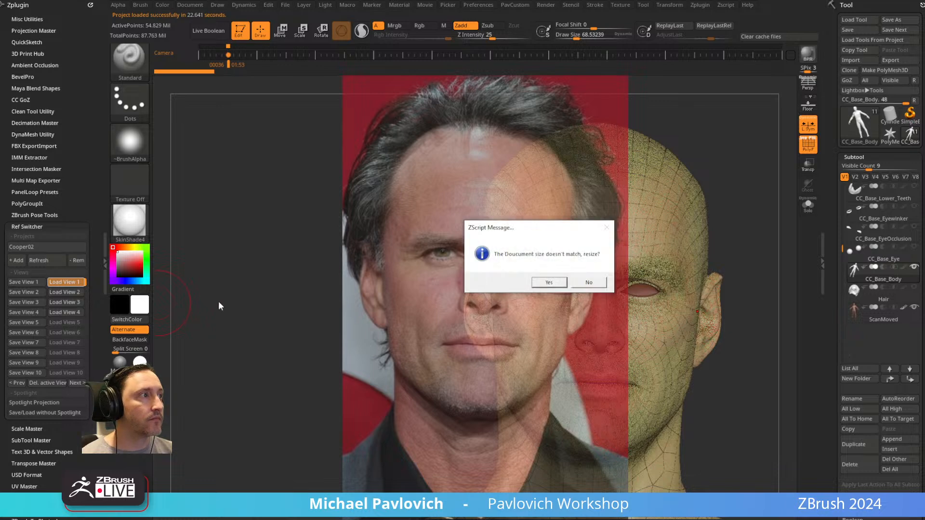
left_click(553, 285)
left_click_drag(321, 272, 320, 241)
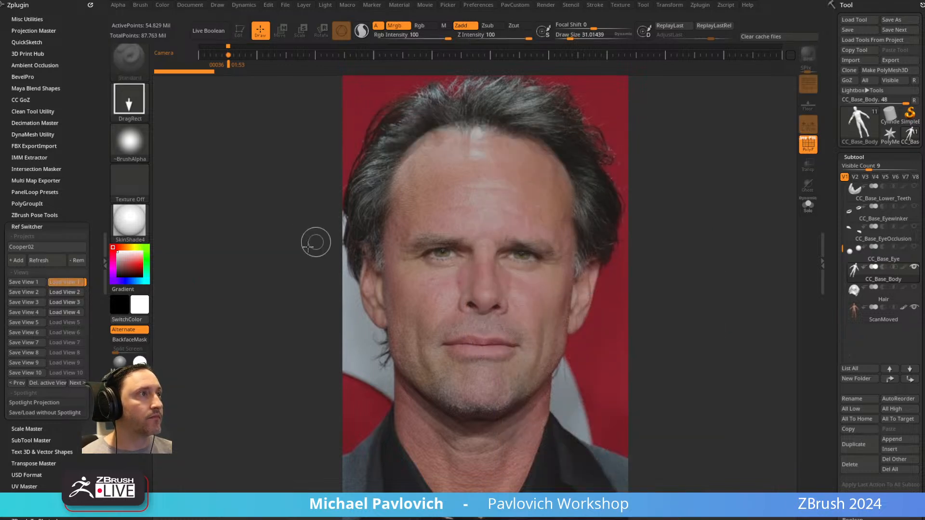
left_click(236, 37)
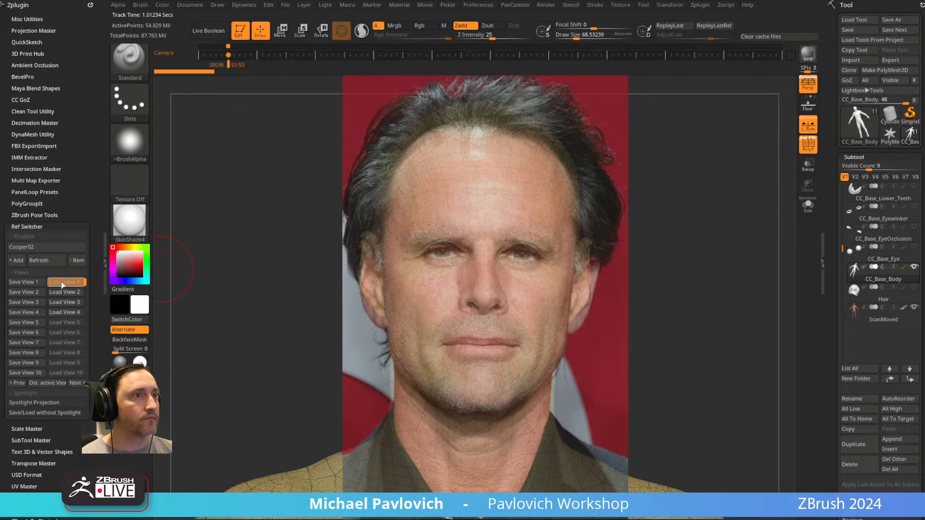
Hide the reference photo and turn off the polyframe display on the model.
key("shift+z")
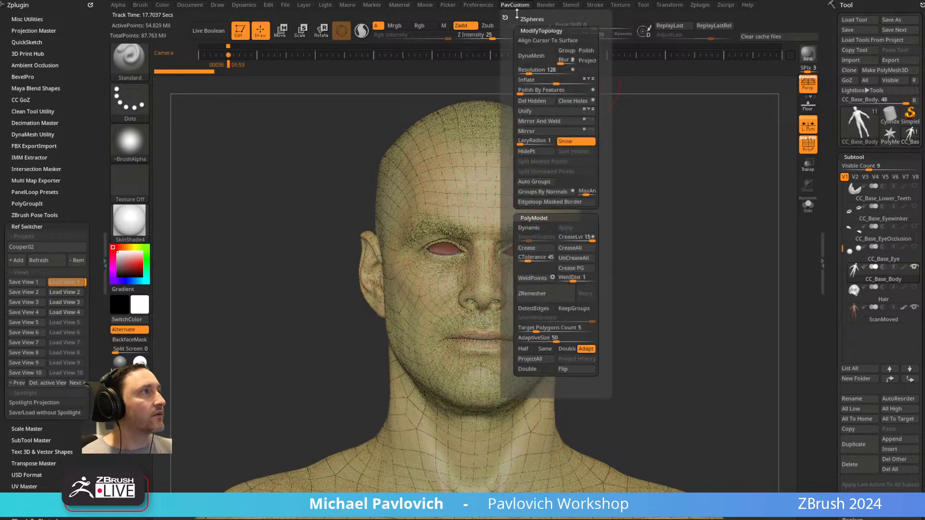
mouse_move(482, 6)
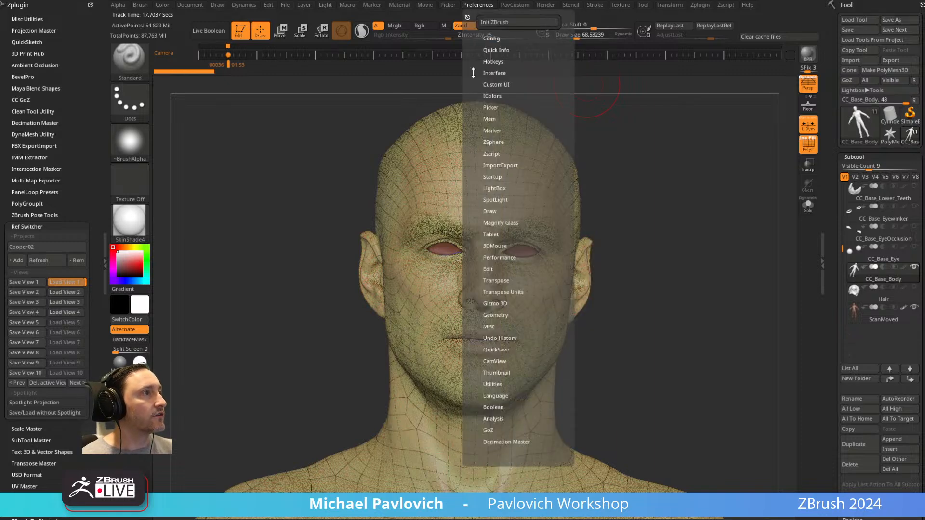
left_click(495, 349)
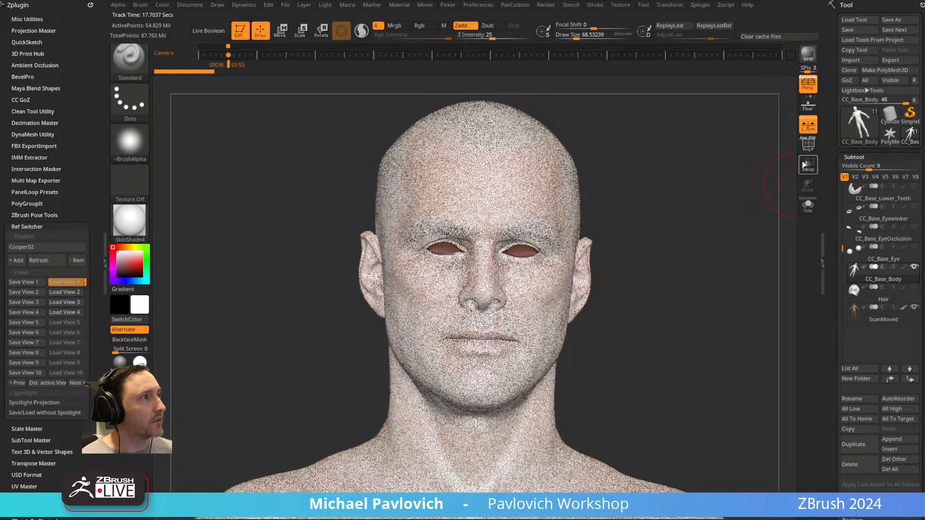
left_click(807, 147)
Hide the ScanMoved subtool and switch the material to Green Metallic.
left_click_drag(709, 208, 734, 211)
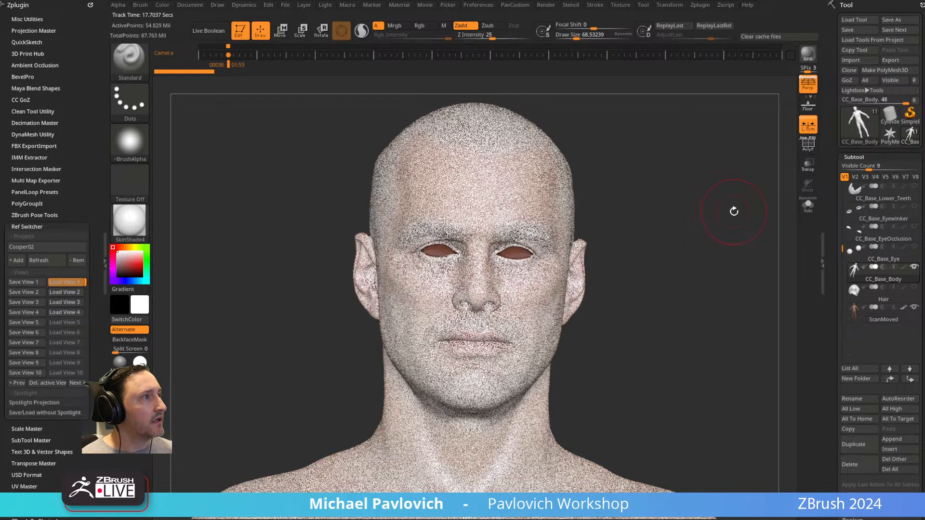
left_click(913, 267)
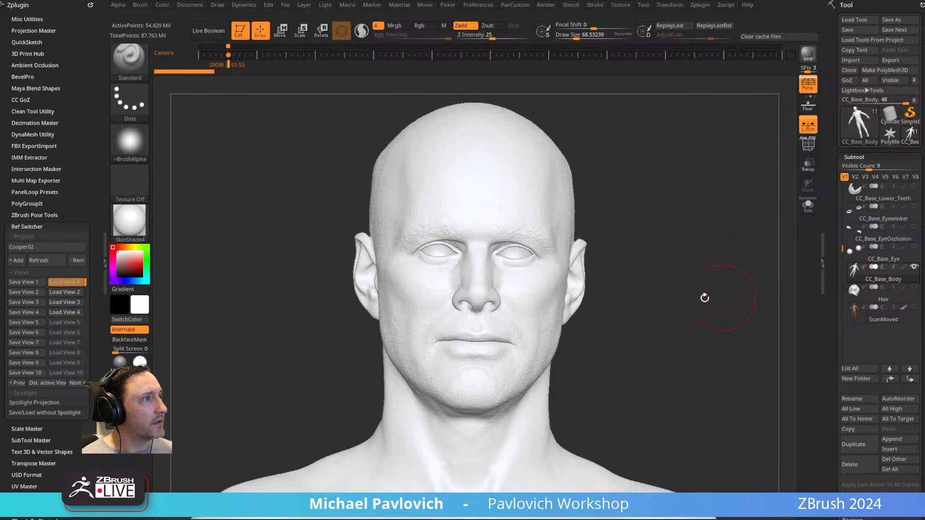
left_click(121, 381)
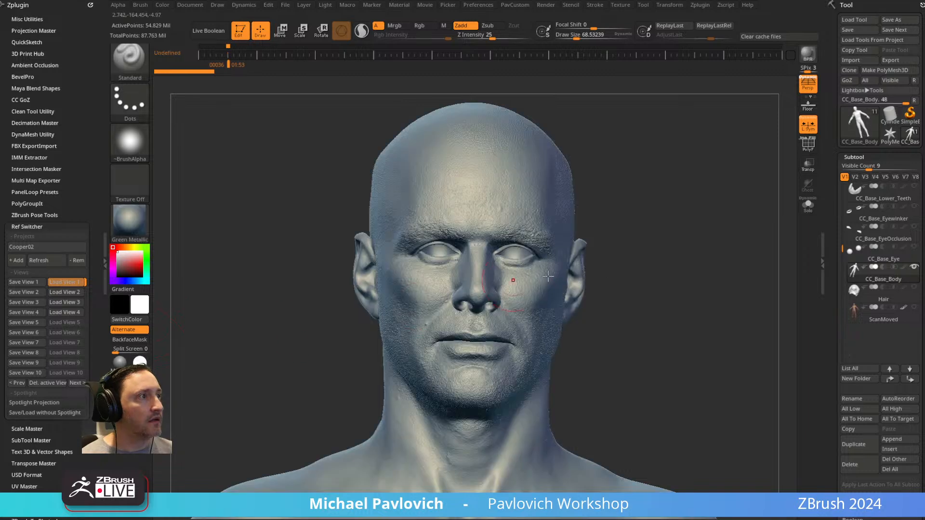
Drop CC_Base_Body to subdivision level 1, then raise it through level 2 to level 3.
scroll(877, 289, "down", 10)
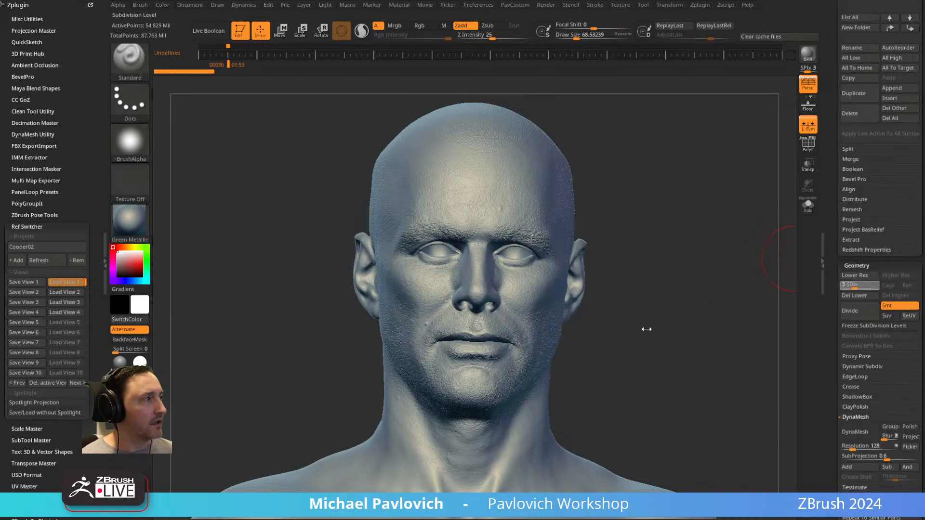
left_click_drag(845, 286, 840, 287)
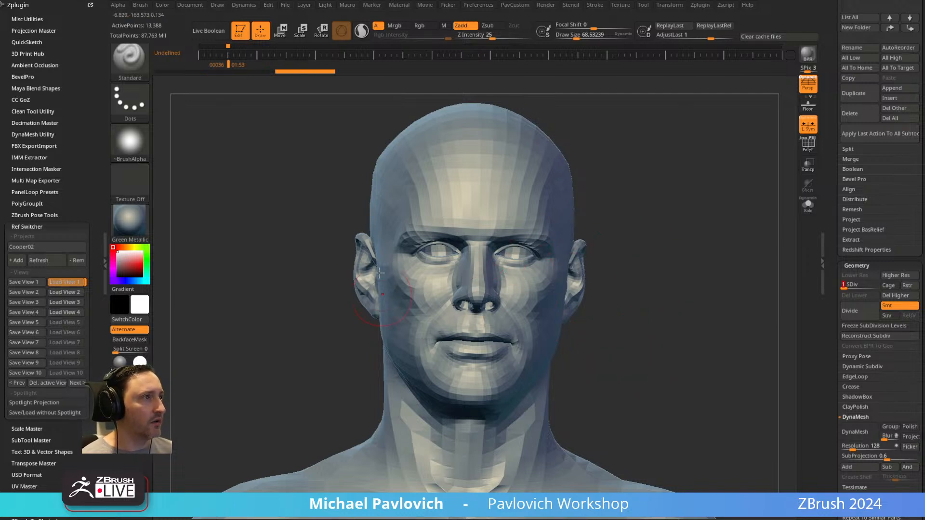
left_click(849, 285)
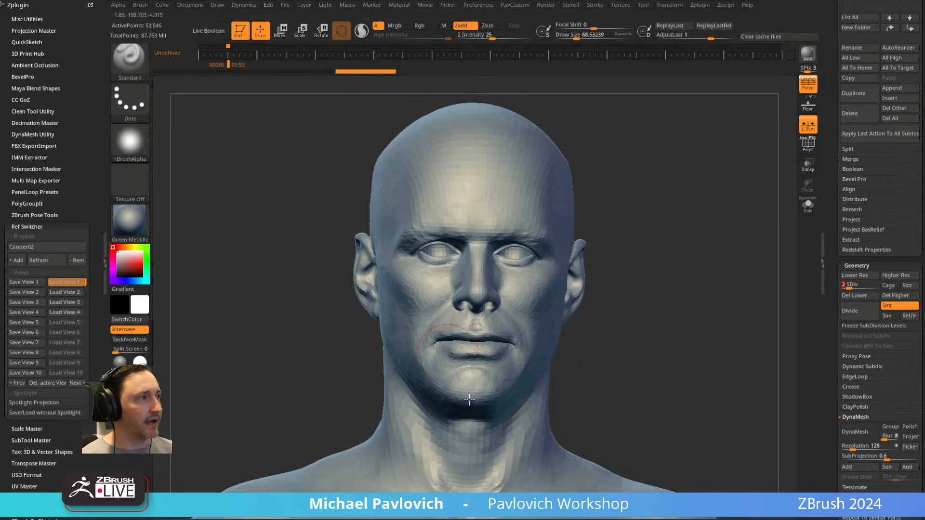
left_click(852, 285)
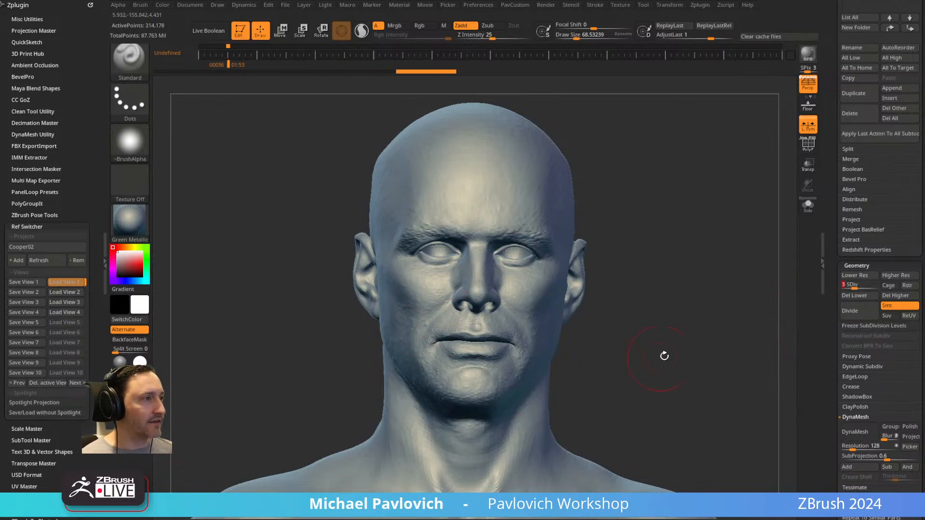
Examine the level 3 head from front, side and three-quarter angles, comparing it briefly with the next lower subdivision level.
mouse_move(649, 218)
left_mouse_down()
mouse_move(687, 215)
mouse_move(632, 221)
left_mouse_up()
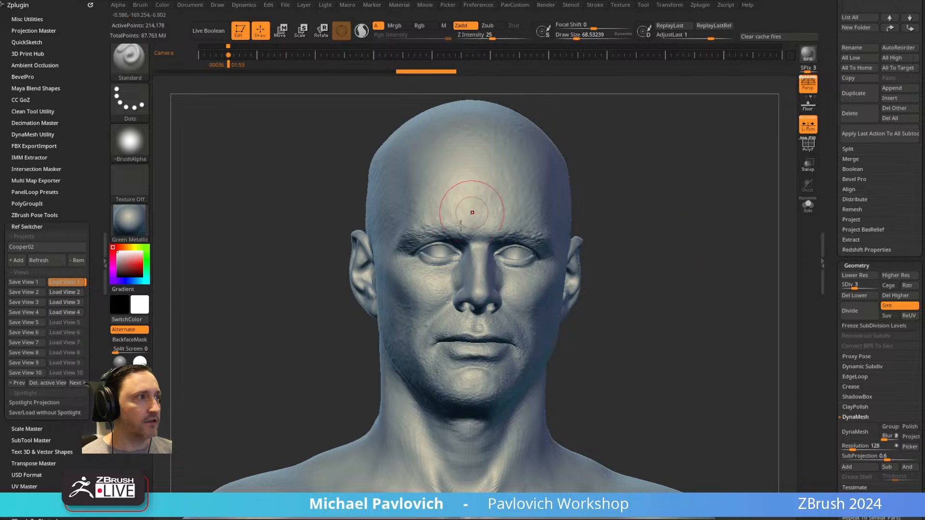
mouse_move(587, 211)
left_mouse_down("shift")
mouse_move(586, 226)
mouse_move(601, 221)
left_mouse_up("shift")
right_click_drag(602, 221, 599, 222)
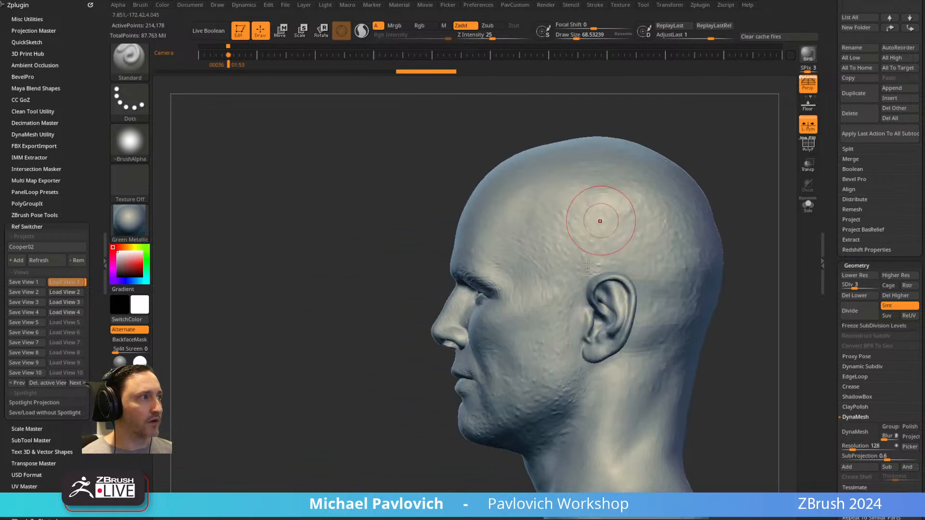
right_click_drag(547, 296, 621, 231)
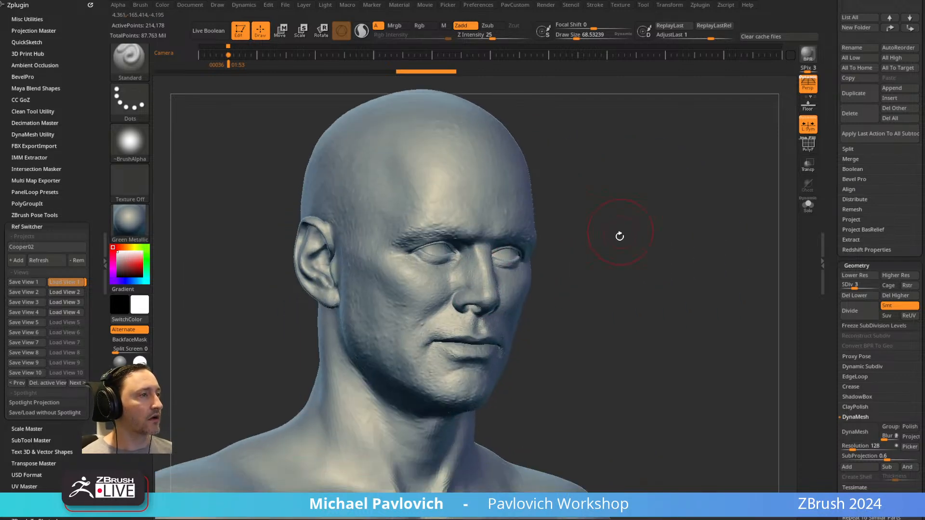
key("shift+d")
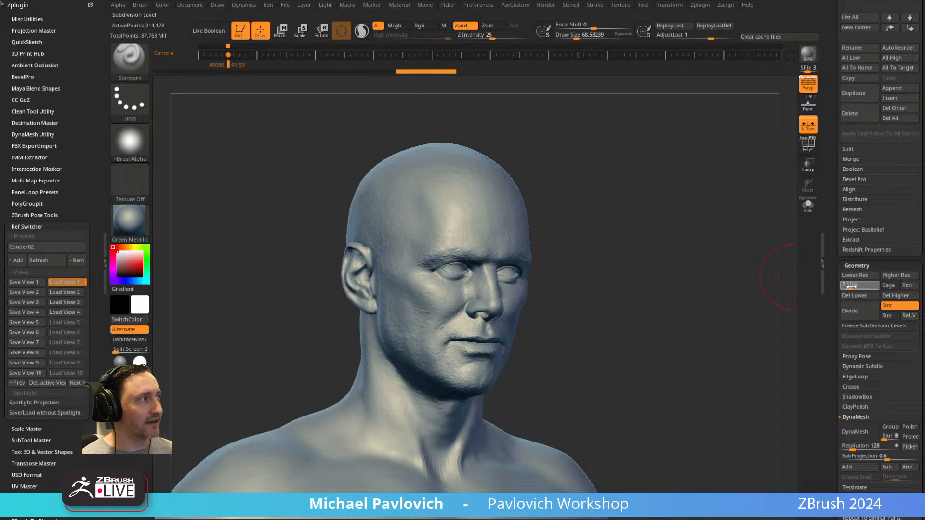
key("d")
right_click_drag(665, 309, 711, 294)
Reload View 1, move the Spotlight dial clear of the face, and save the setup as View 1 again.
left_click(72, 283)
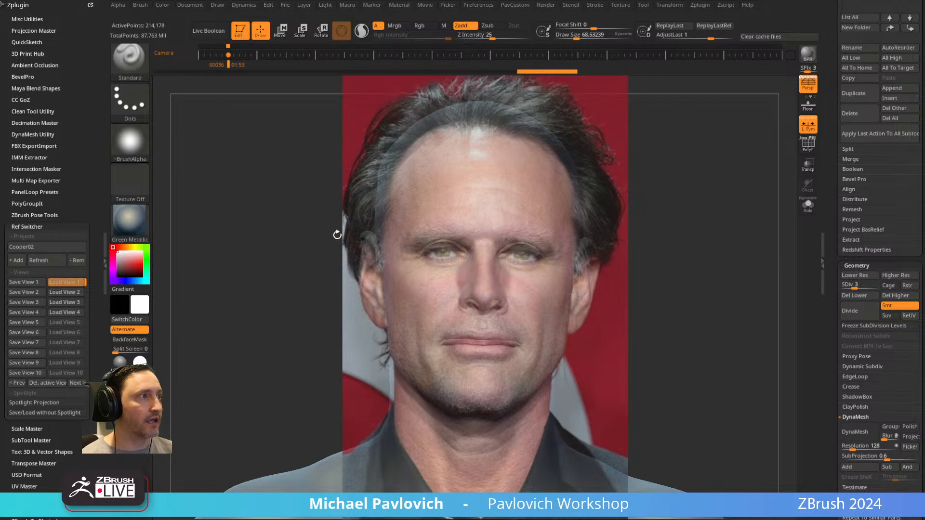
right_click_drag(698, 212, 699, 214, "alt")
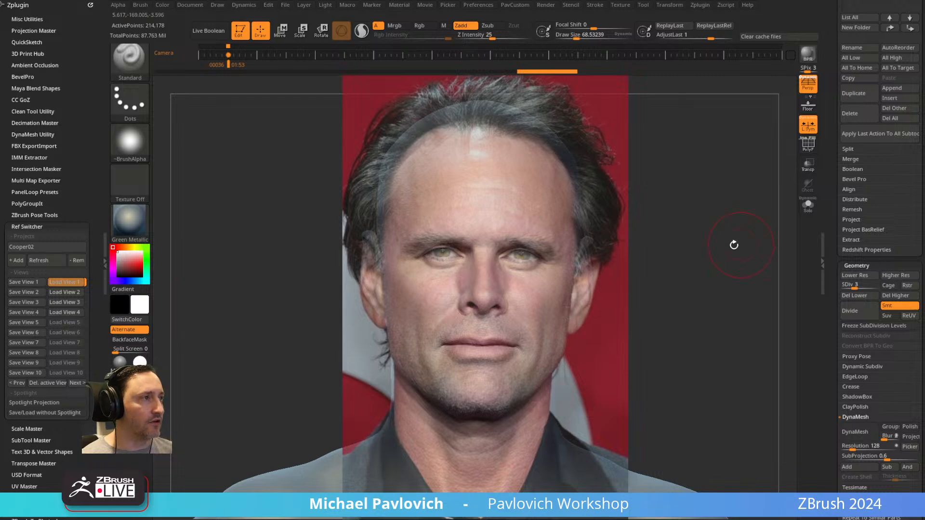
key("shift+z")
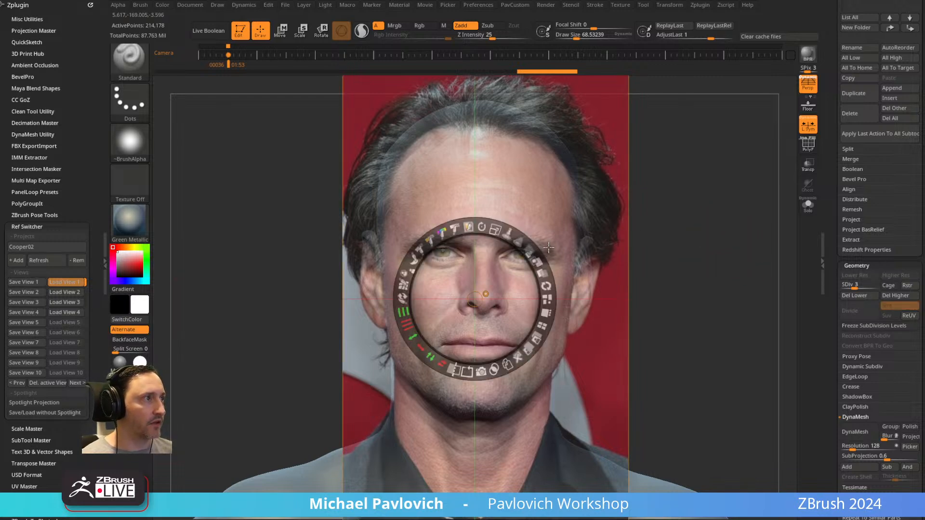
left_click_drag(481, 291, 685, 302)
mouse_move(757, 296)
left_mouse_down()
mouse_move(667, 215)
mouse_move(737, 244)
mouse_move(675, 217)
mouse_move(745, 268)
mouse_move(725, 255)
mouse_move(761, 258)
left_mouse_up()
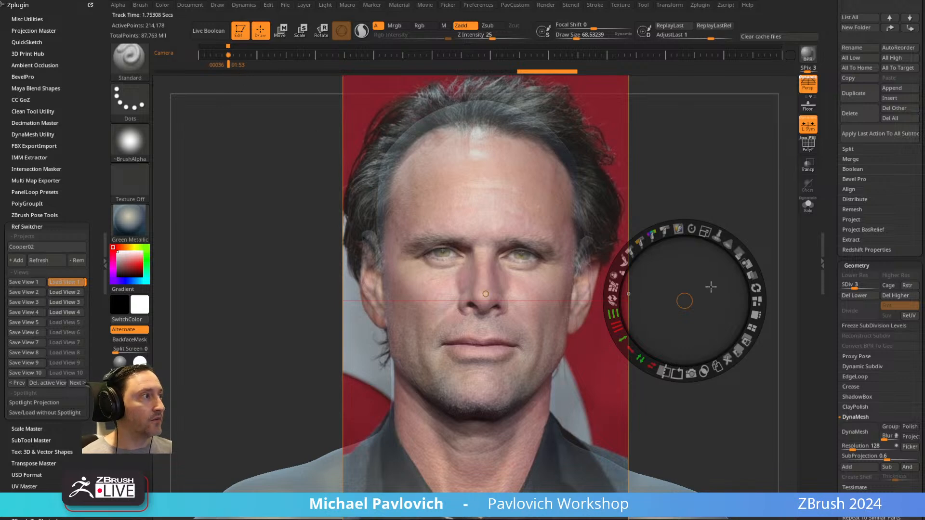
left_click(34, 281)
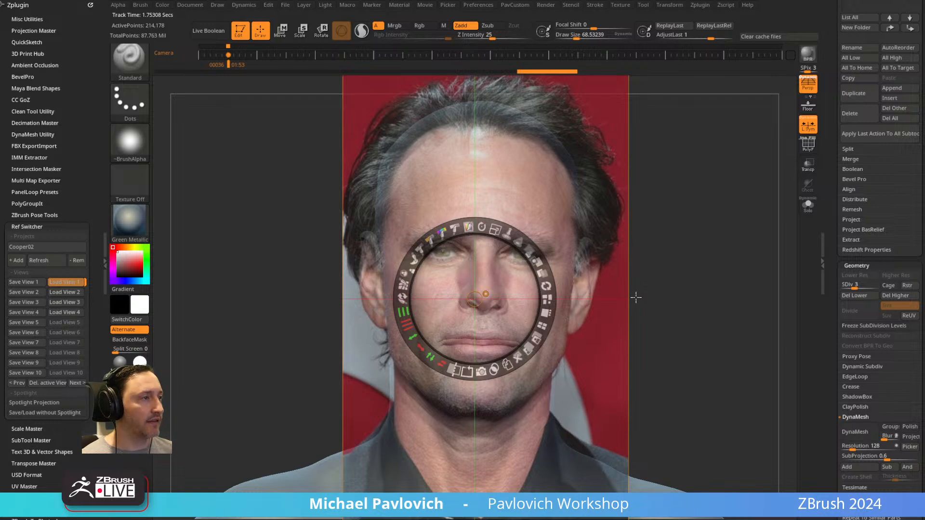
Make the Spotlight face photo fully opaque and arrange it side by side with the model's head.
key("z")
key("z")
left_click_drag(518, 284, 347, 283)
left_click_drag(365, 253, 448, 415)
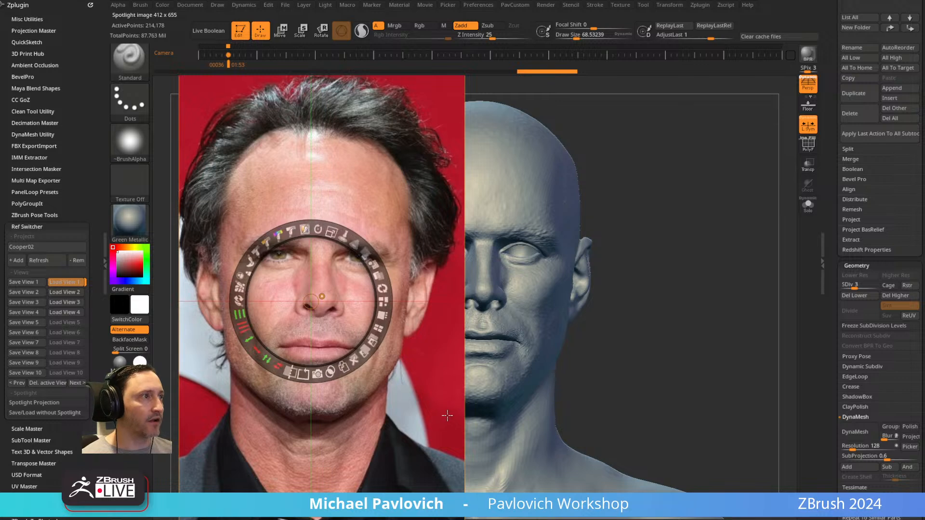
key("z")
left_click_drag(646, 212, 787, 225)
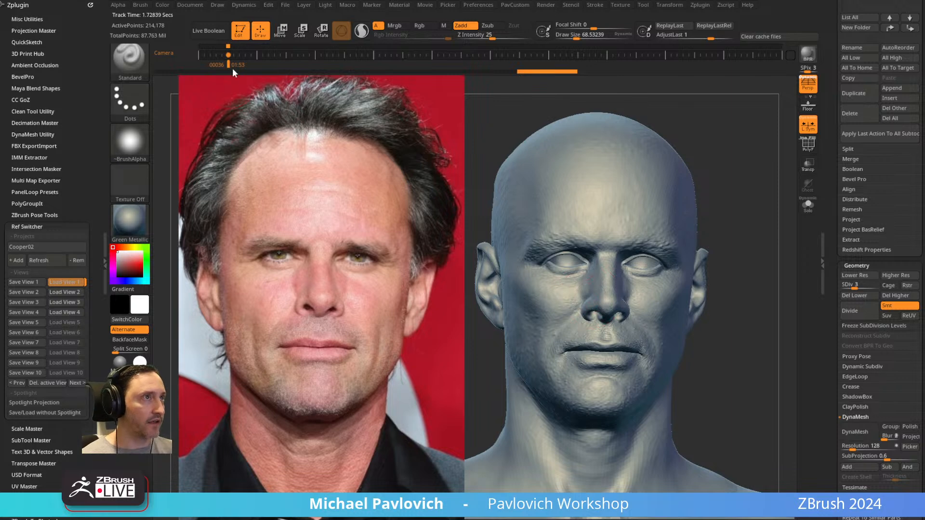
mouse_move(754, 137)
left_mouse_down("alt")
mouse_move(745, 186)
mouse_move(675, 186)
left_mouse_up("alt")
key("Left")
key("Right")
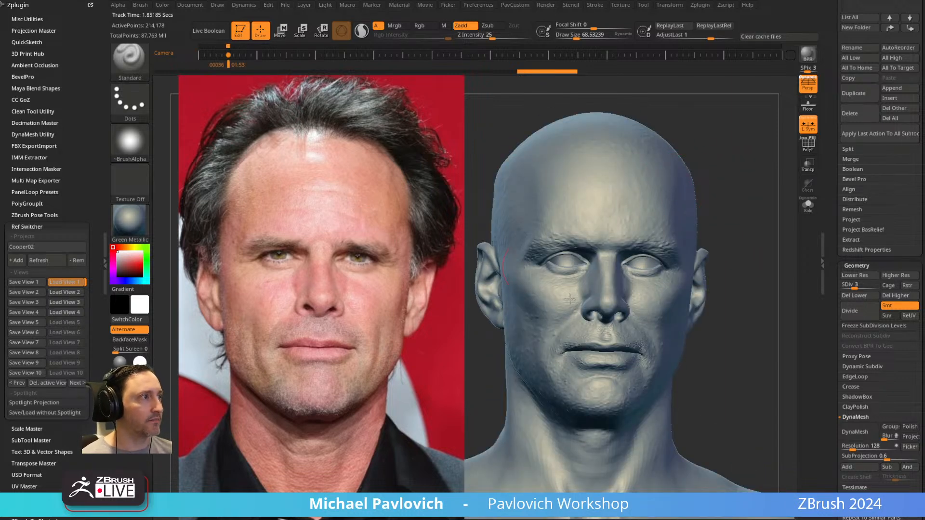
Reduce the brush size, try a Move brush stroke on the brow, and undo it.
key("s")
mouse_move(588, 261)
left_mouse_down()
mouse_move(601, 247)
mouse_move(585, 236)
mouse_move(598, 218)
left_mouse_up()
key("b")
key("m")
key("v")
left_click_drag(554, 251, 559, 247)
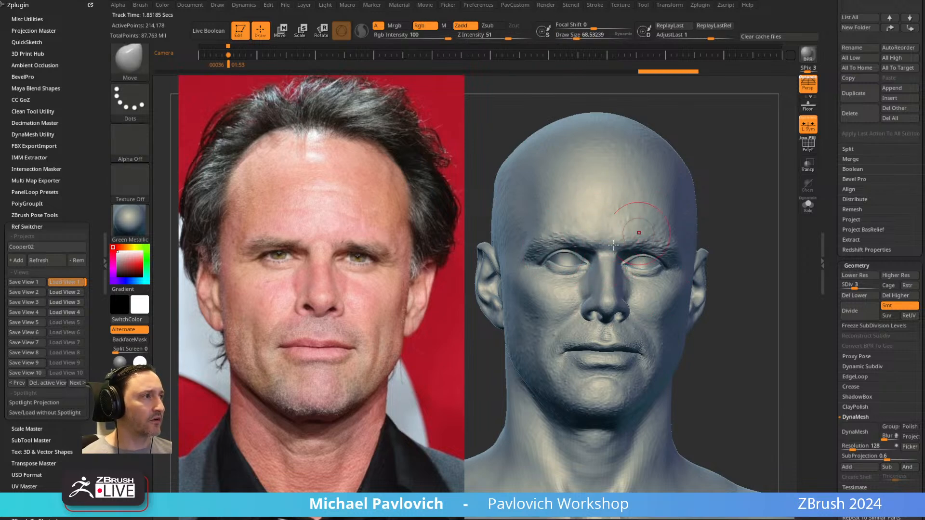
key("ctrl+z")
Try a Standard brush stroke across the brow and undo it.
key("b")
key("s")
key("t")
left_click_drag(620, 238, 583, 228)
key("ctrl+z")
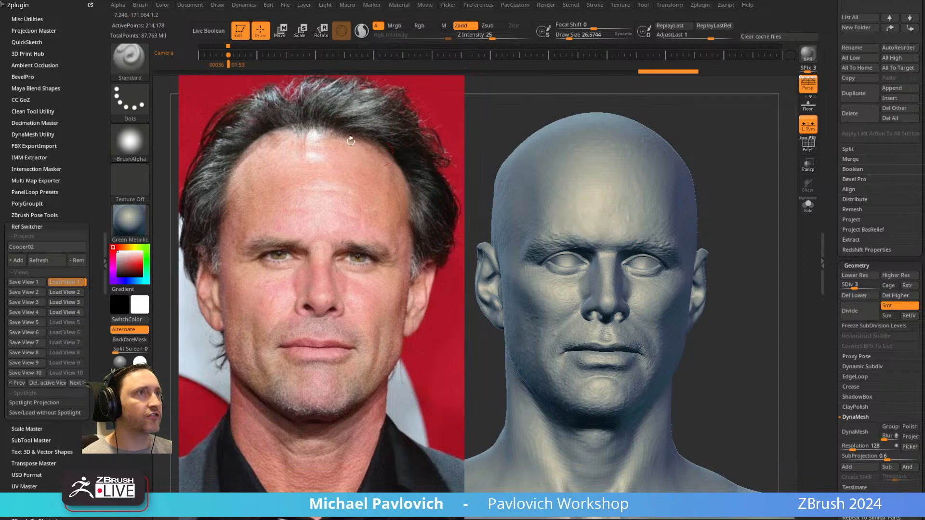
Dock the Brush palette beside the canvas and enable Spotlight Projection in the Standard brush's sample settings.
left_click(140, 5)
left_click_drag(144, 19, 29, 9)
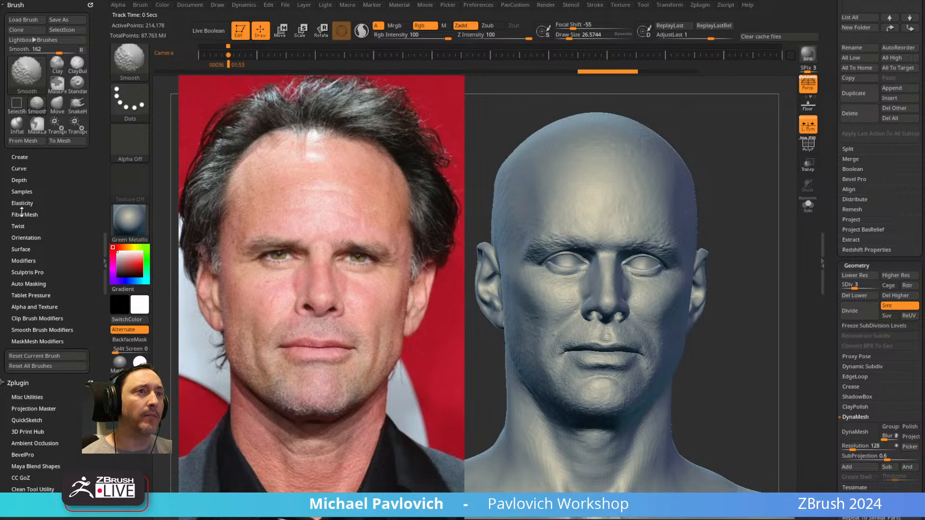
left_click(22, 192)
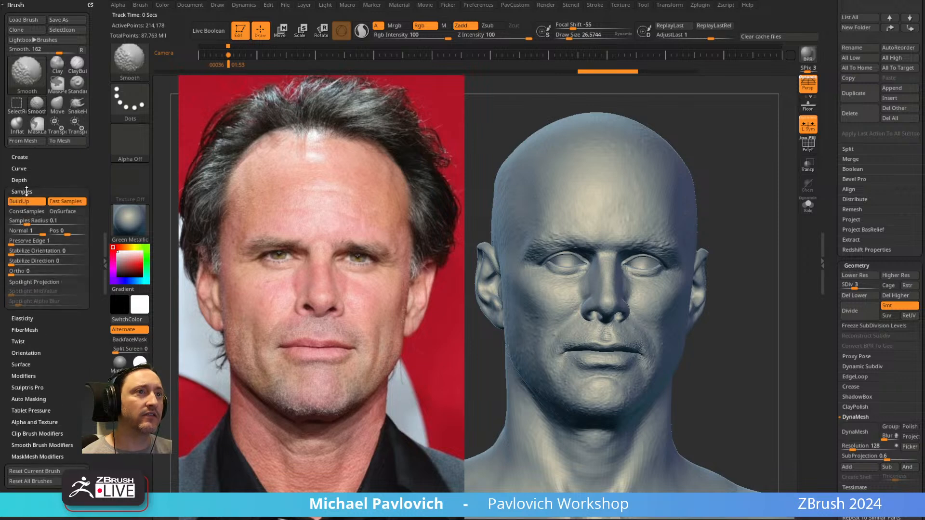
left_click(43, 282)
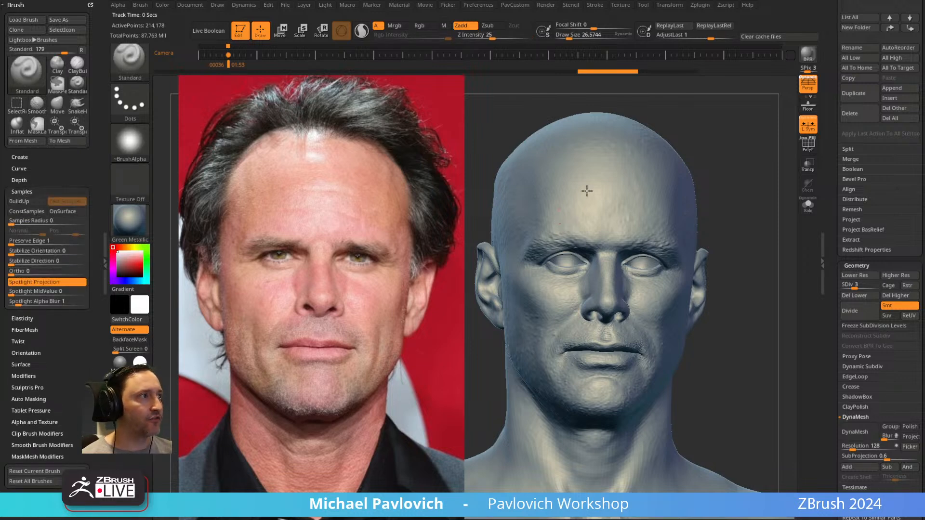
Try the Move brush on the brow with Spotlight Projection enabled, and go back to the Standard brush.
key("b")
key("m")
key("v")
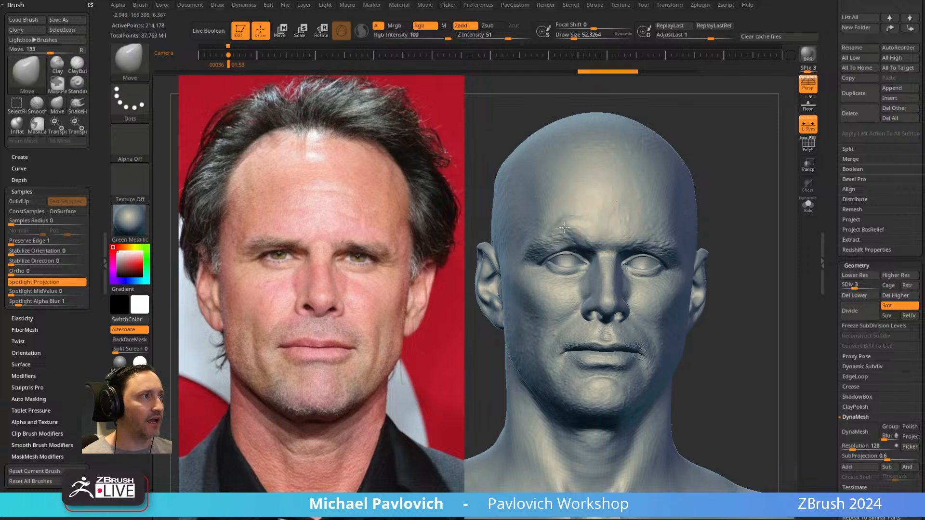
key("b")
key("s")
key("t")
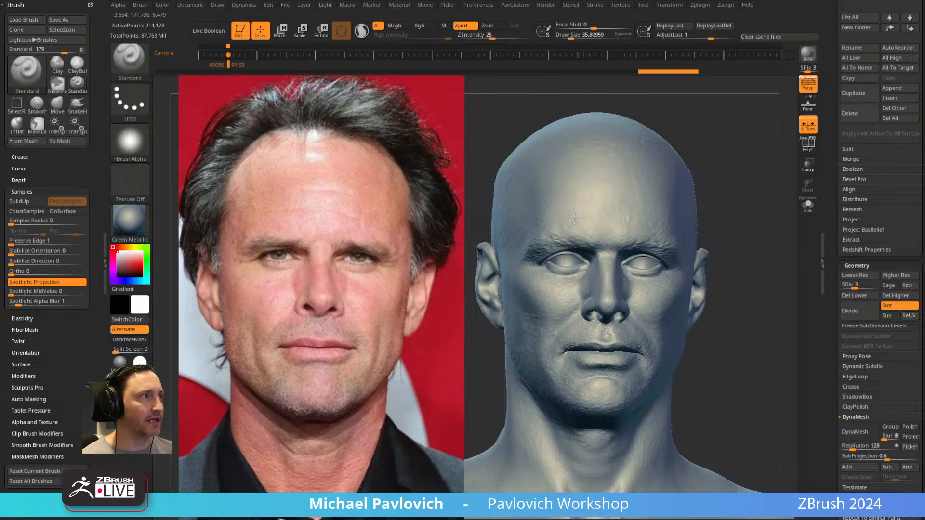
Try Standard brush strokes on the head through the overlapping photo with Spotlight Projection on, and undo them.
left_click_drag(717, 172, 603, 174, "alt")
left_click_drag(359, 179, 375, 205)
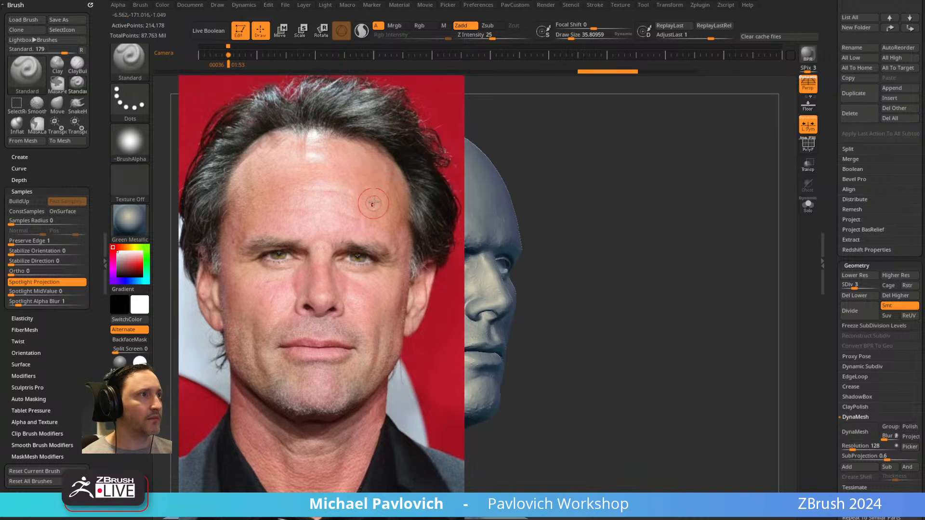
mouse_move(506, 162)
left_mouse_down()
mouse_move(520, 140)
mouse_move(502, 145)
left_mouse_up()
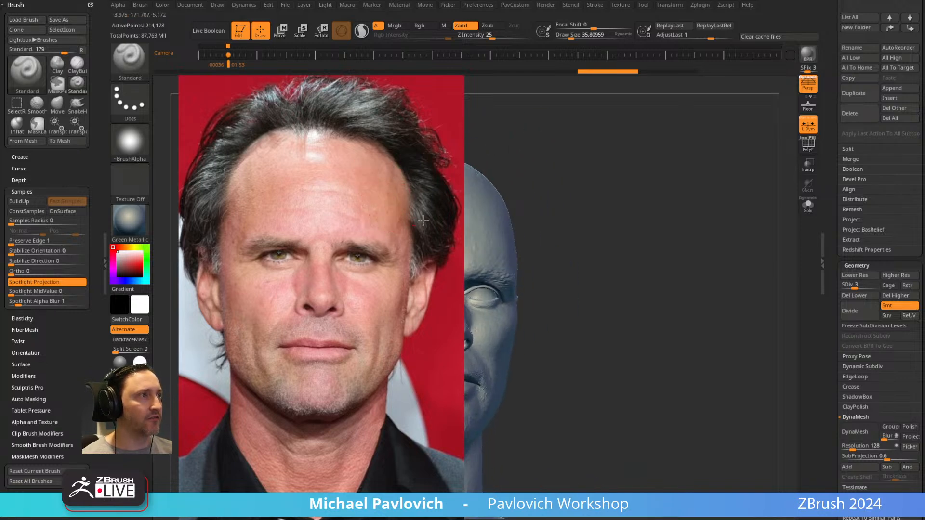
left_click_drag(400, 210, 418, 222)
left_click_drag(545, 176, 705, 169, "alt")
key("ctrl+z")
Disable Spotlight Projection for the Standard brush, test a stroke on the head, and undo it.
left_click(42, 282)
mouse_move(515, 221)
left_mouse_down()
mouse_move(609, 241)
mouse_move(555, 220)
left_mouse_up()
key("ctrl+z")
left_click_drag(713, 184, 703, 171)
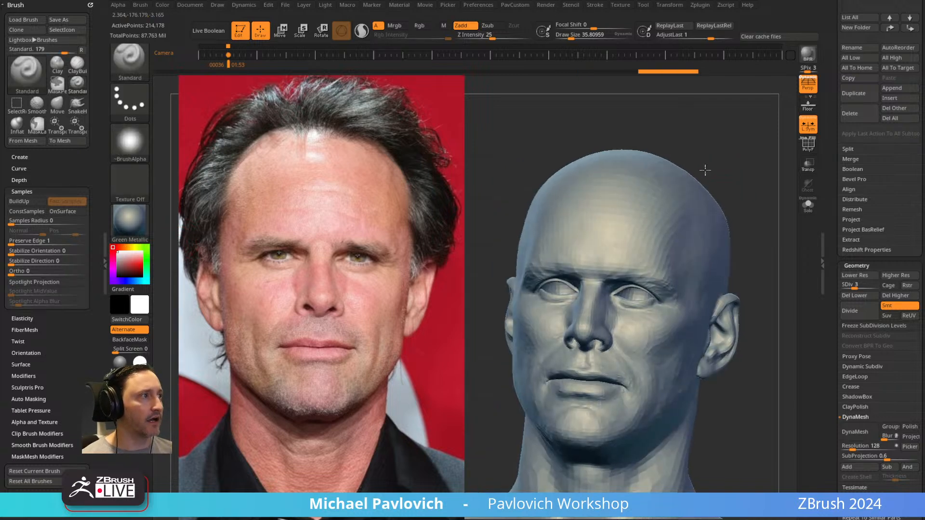
Return the view to the stored camera keyframe and set the brush draw size to about 33.
key("Left")
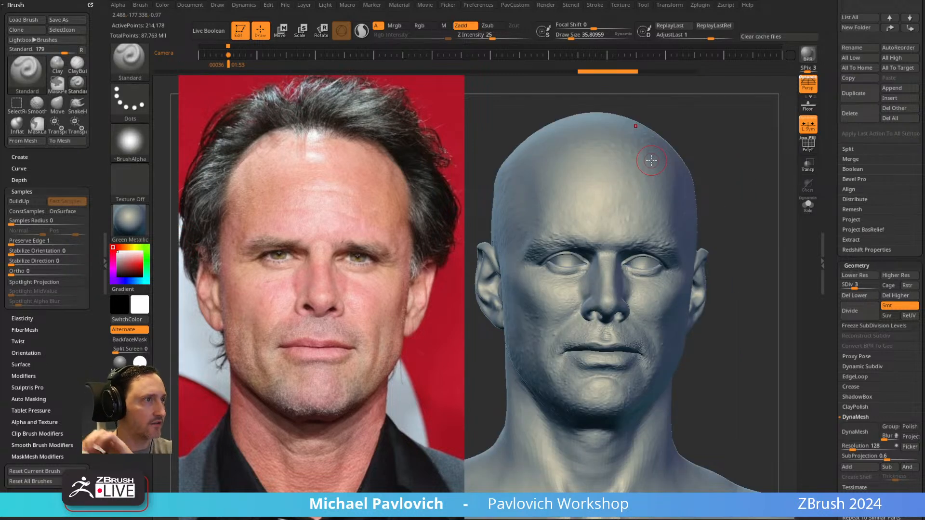
key("s")
left_click(581, 198)
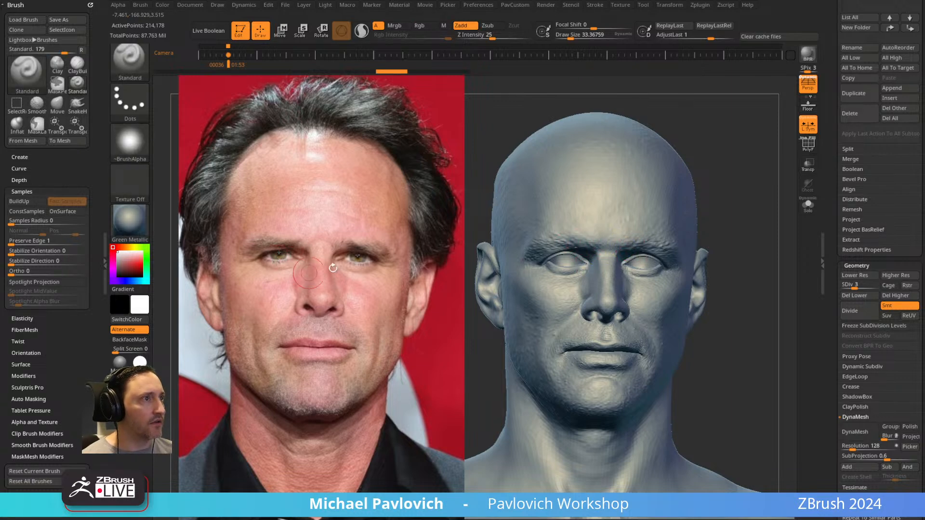
Load Ref Switcher views 1 and 2, and lower the Spotlight photo's opacity so the head shows through.
left_click_drag(55, 323, 60, 228)
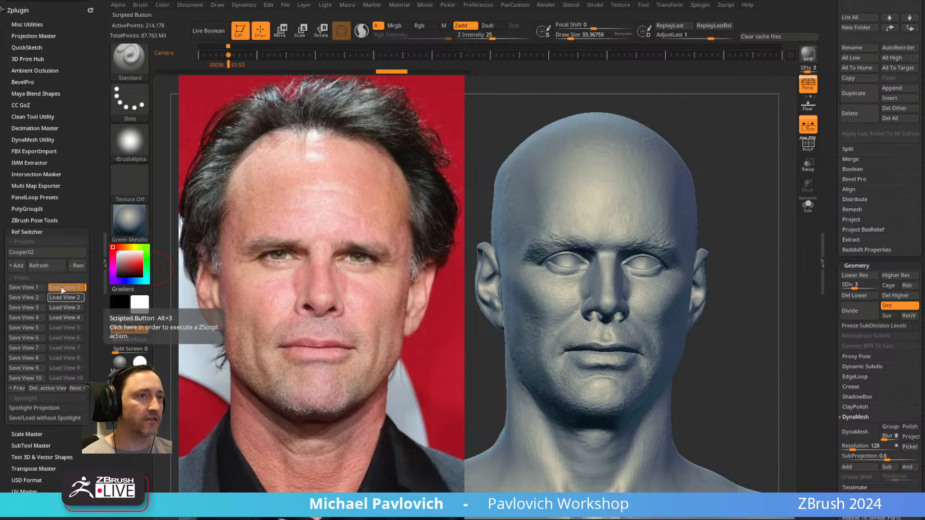
key("1")
key("2")
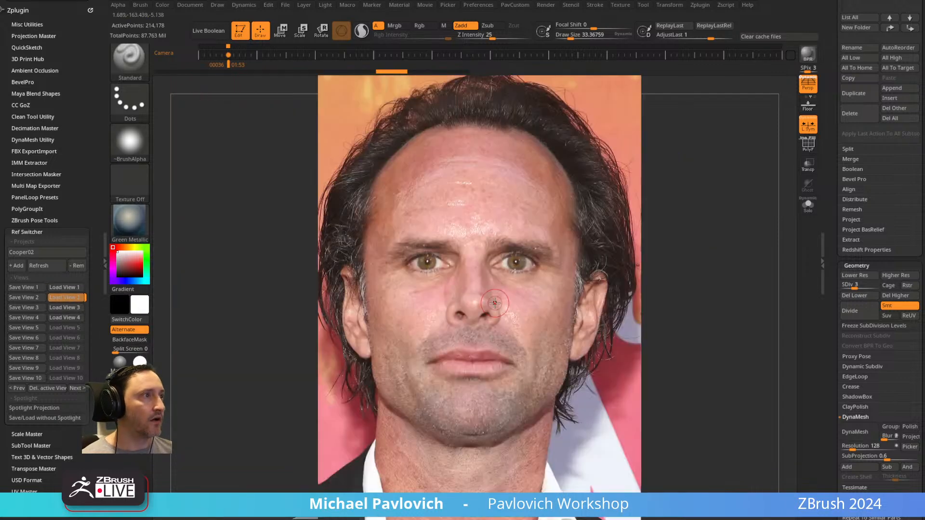
key("shift+z")
left_click_drag(529, 249, 465, 216)
key("z")
Redo the head's sculpting changes one after another to compare them with the photo overlay.
key("ctrl+shift+z")
key("ctrl+shift+z")
key("ctrl+shift+z")
key("ctrl+shift+z")
key("ctrl+shift+z")
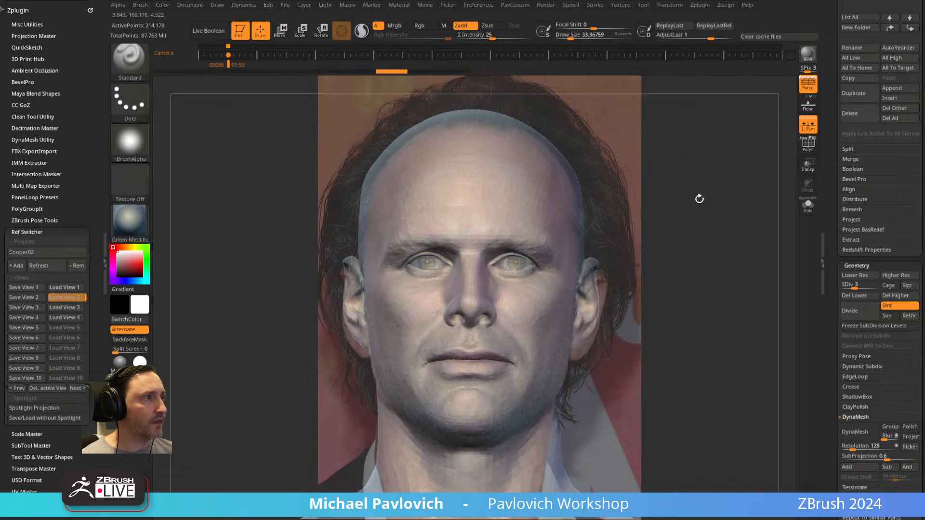
key("ctrl+shift+z")
key("ctrl+shift+z")
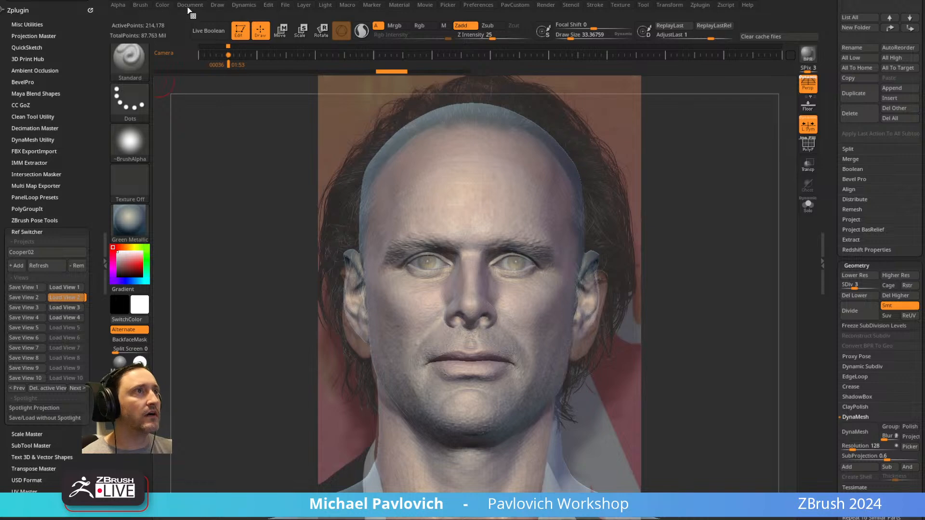
Review the universal camera's focal length and field of view settings.
left_click(218, 6)
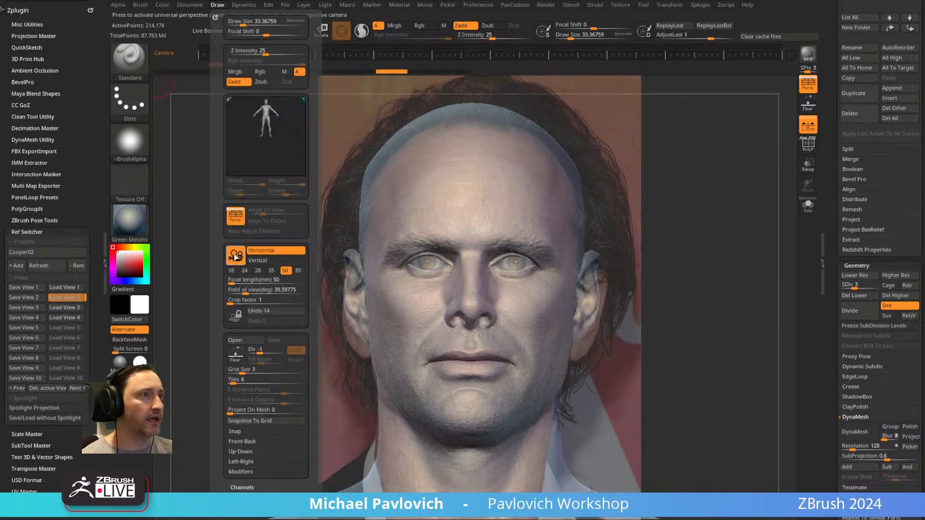
left_click(282, 288)
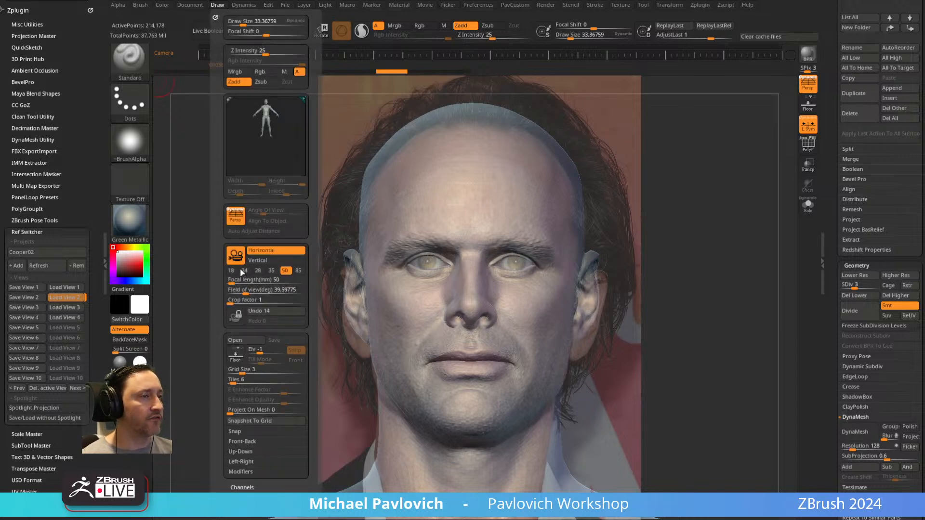
left_click(218, 6)
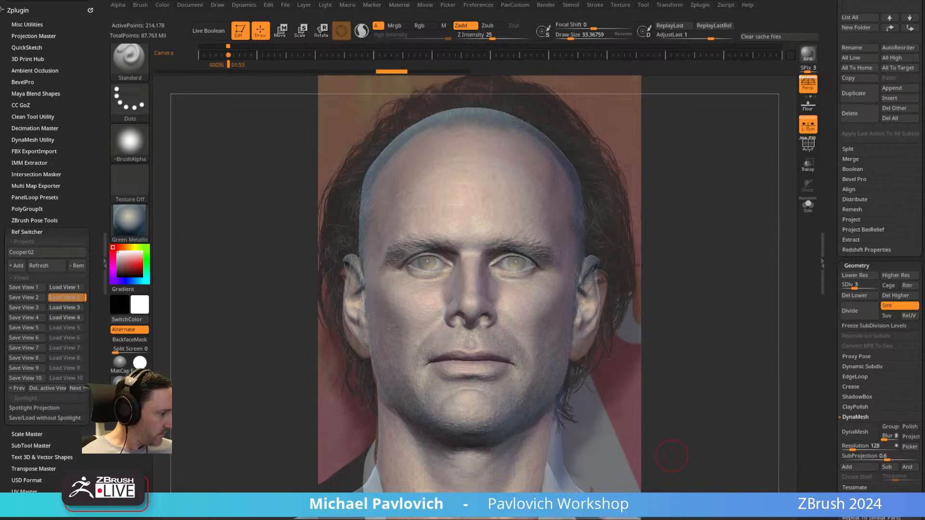
Open the saved project containing the full CC_Base_Body figure.
key("ctrl+o")
left_click(574, 282)
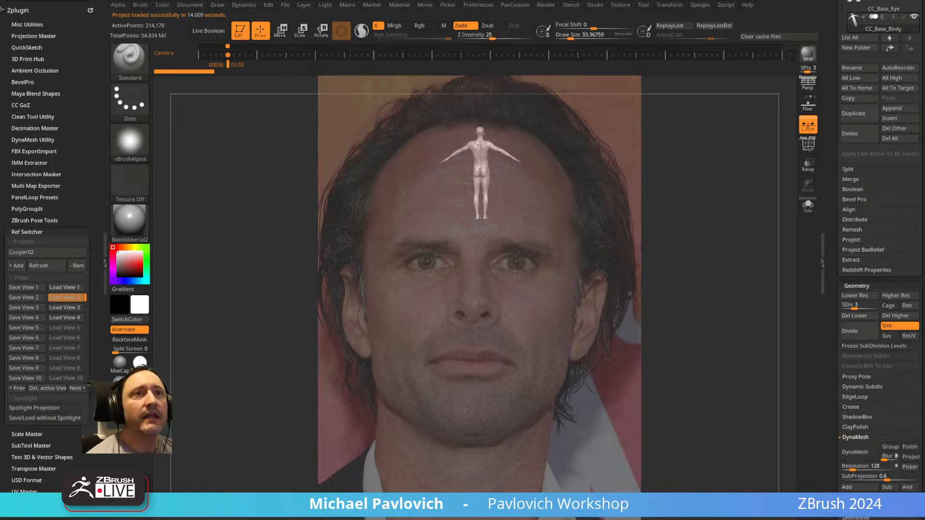
left_click_drag(734, 180, 615, 197)
left_click_drag(727, 152, 747, 245, "alt")
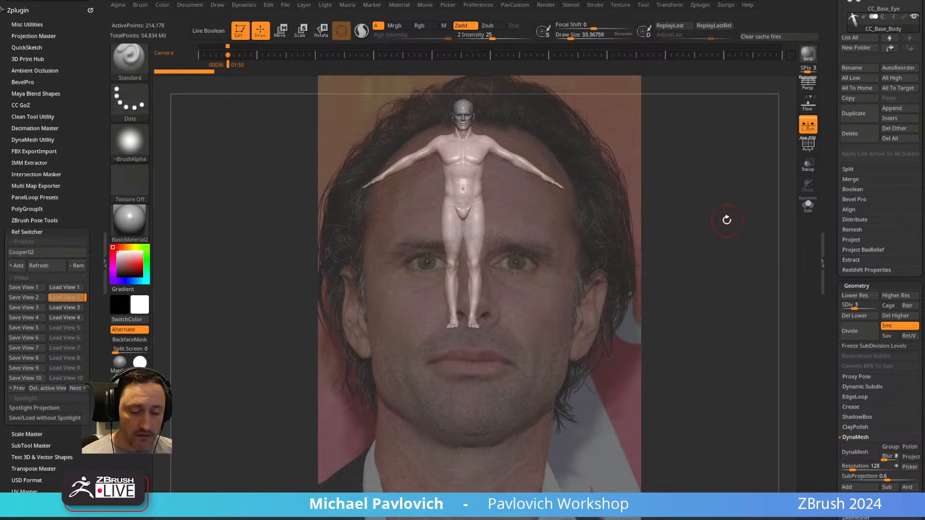
Look through the LightBox project library, close it, and hide the Spotlight photo overlay.
key("comma")
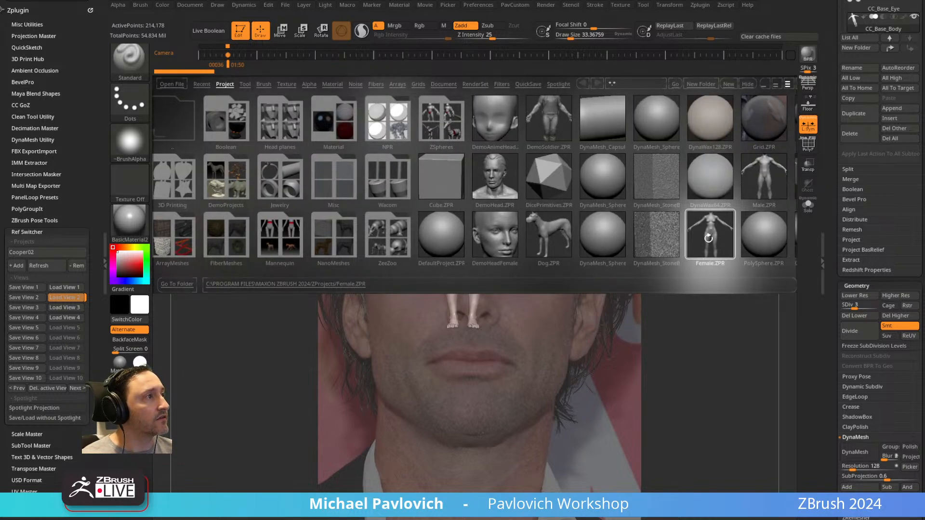
key("comma")
left_click_drag(722, 193, 727, 218, "alt")
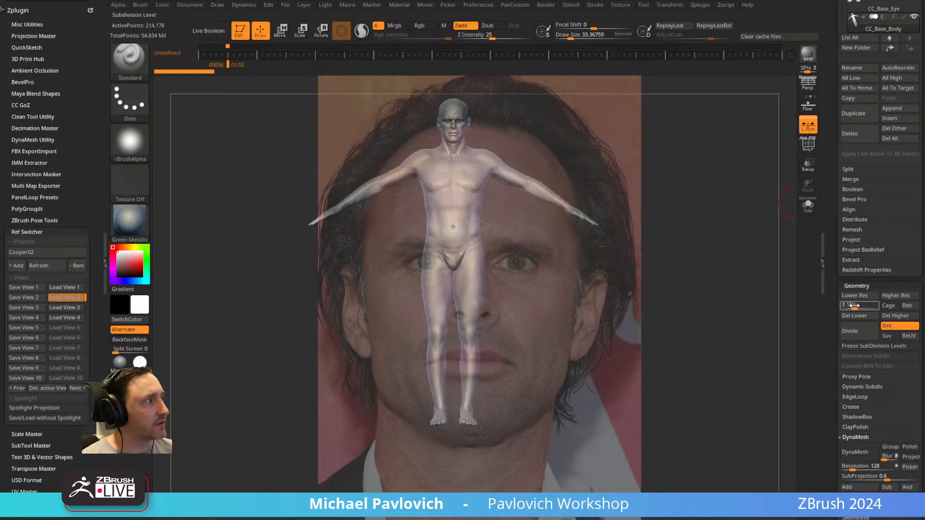
left_click_drag(793, 302, 743, 300)
key("shift+z")
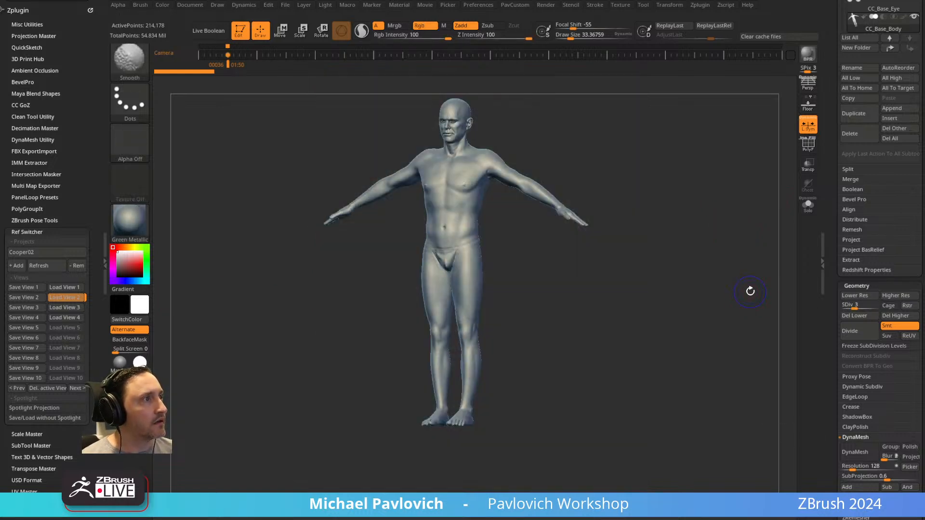
Switch the body to a lower subdivision level and back to SDiv 3, and examine the head from several sides.
mouse_move(841, 252)
left_mouse_down()
mouse_move(828, 347)
mouse_move(836, 245)
left_mouse_up()
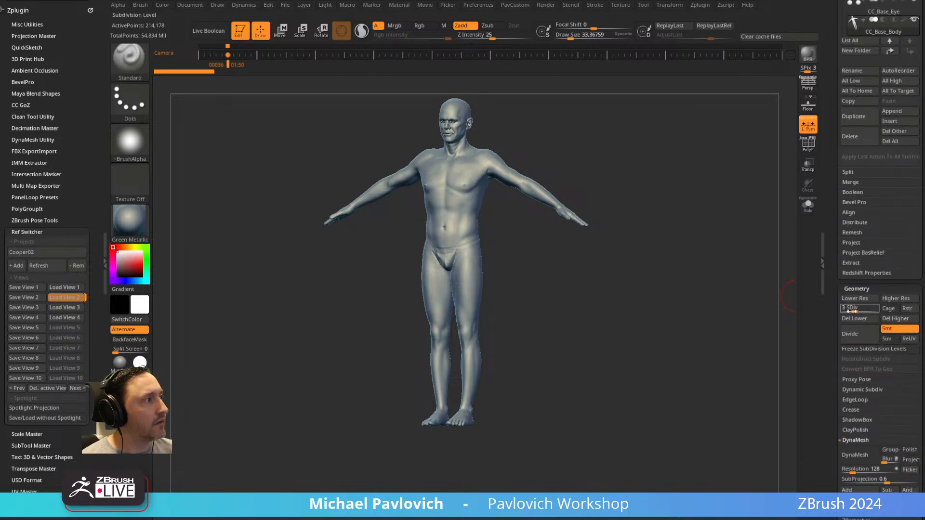
left_click(850, 312)
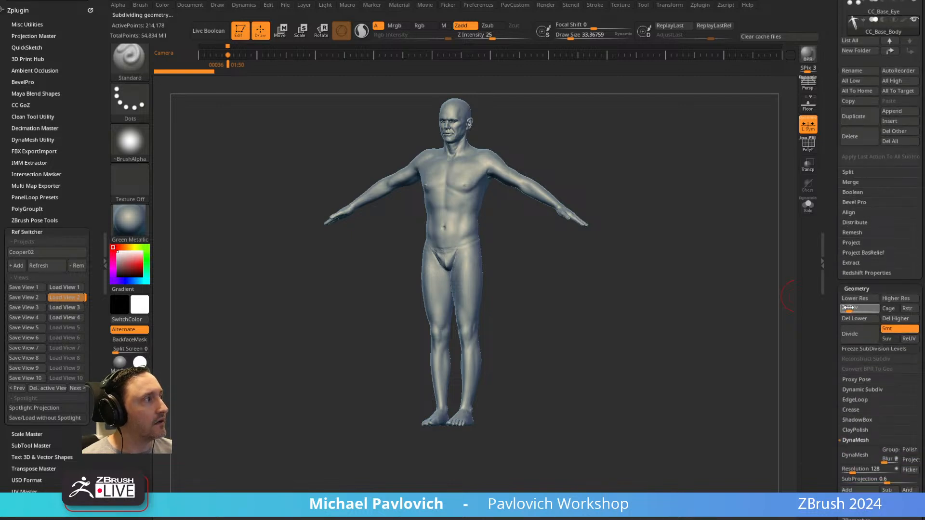
mouse_move(704, 260)
left_mouse_down()
mouse_move(665, 258)
mouse_move(663, 250)
mouse_move(708, 192)
mouse_move(708, 270)
left_mouse_up()
left_click(852, 308)
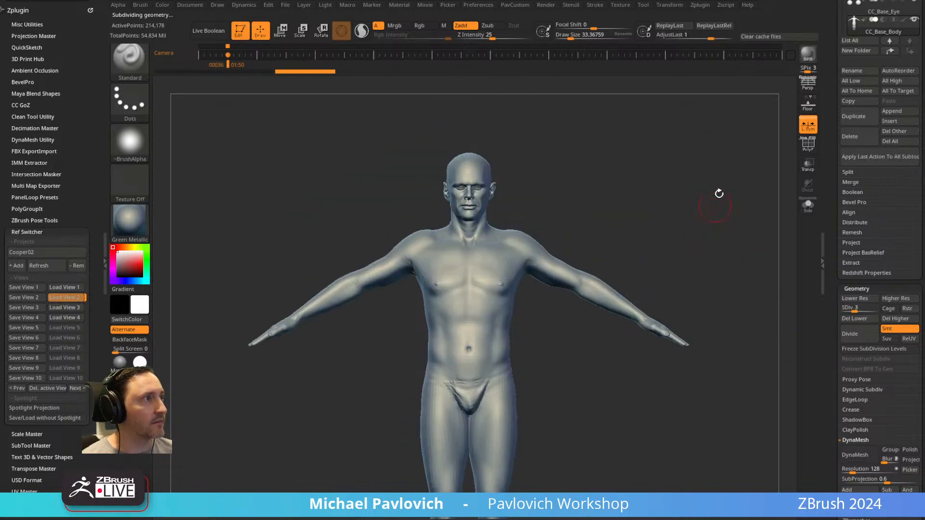
left_click_drag(716, 200, 657, 250, "alt")
left_click_drag(654, 188, 694, 309, "alt")
left_click_drag(698, 164, 532, 270)
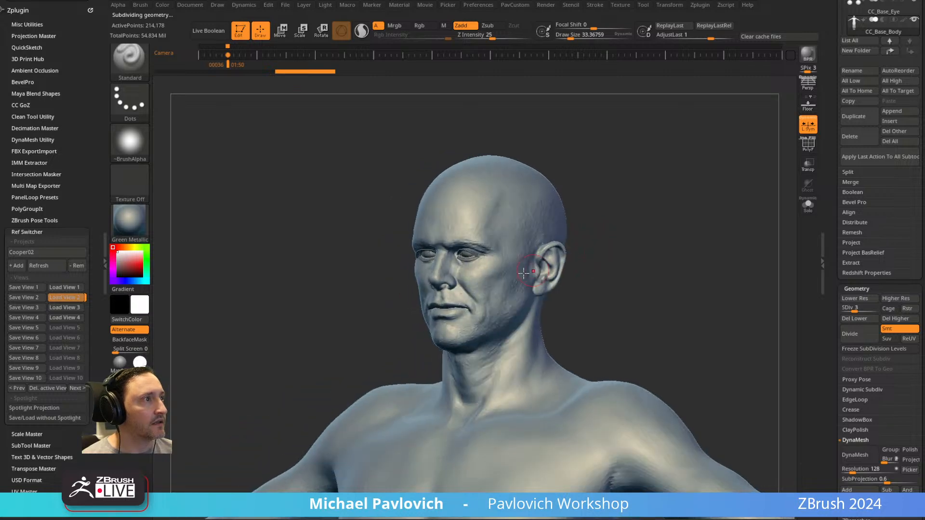
left_click_drag(631, 237, 619, 239)
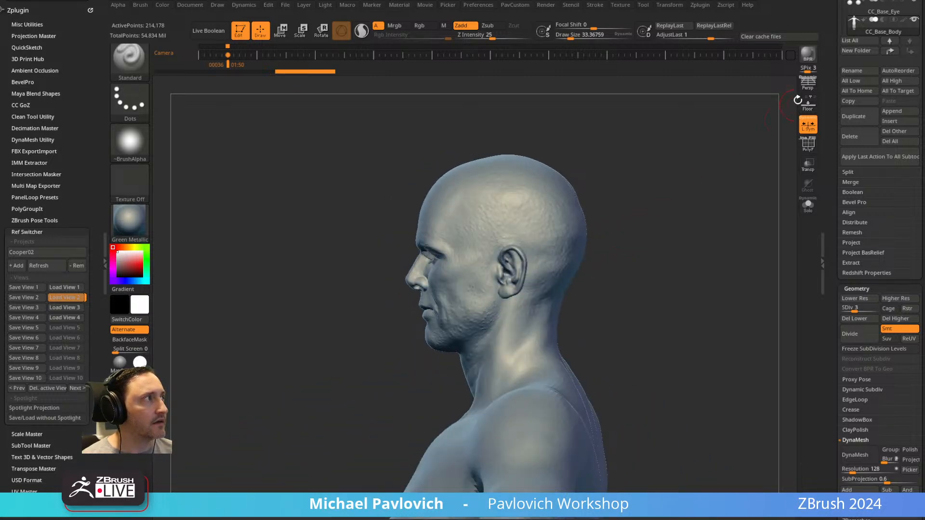
left_click_drag(711, 181, 733, 184)
Load Ref Switcher view 1, make the photo fully opaque, and place it side by side with the head.
key("1")
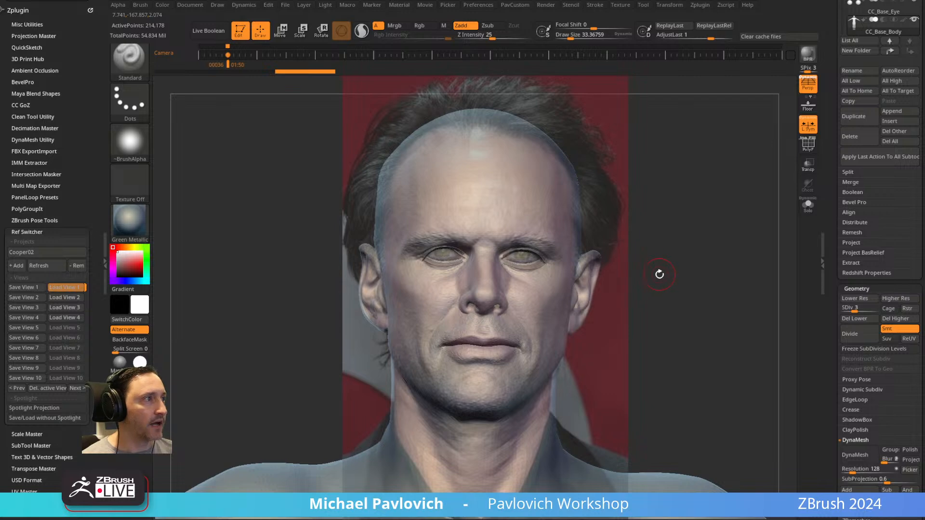
key("z")
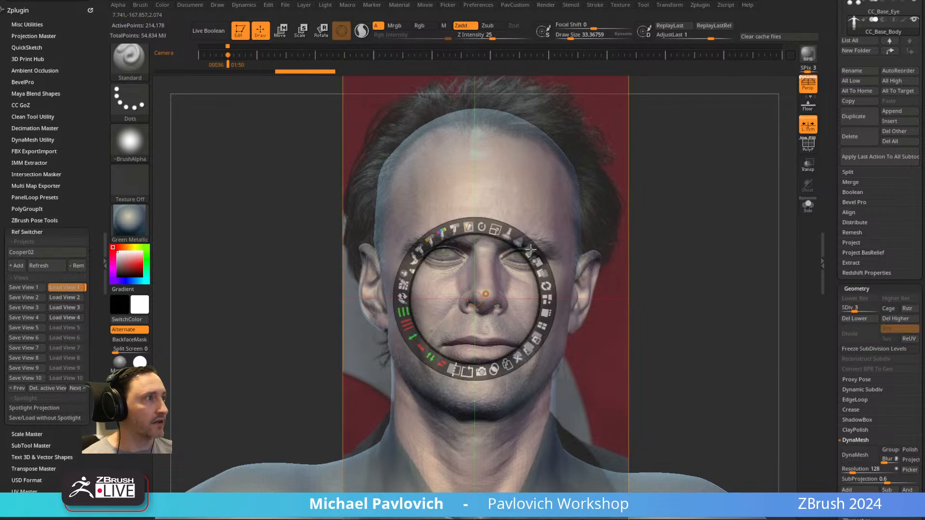
left_click_drag(592, 262, 430, 259)
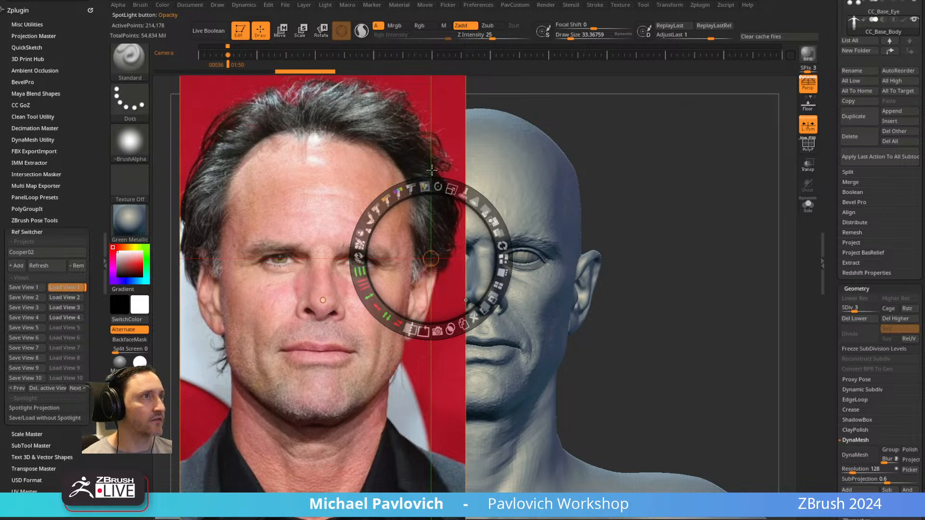
mouse_move(621, 157)
left_mouse_down()
mouse_move(714, 168)
mouse_move(613, 160)
left_mouse_up()
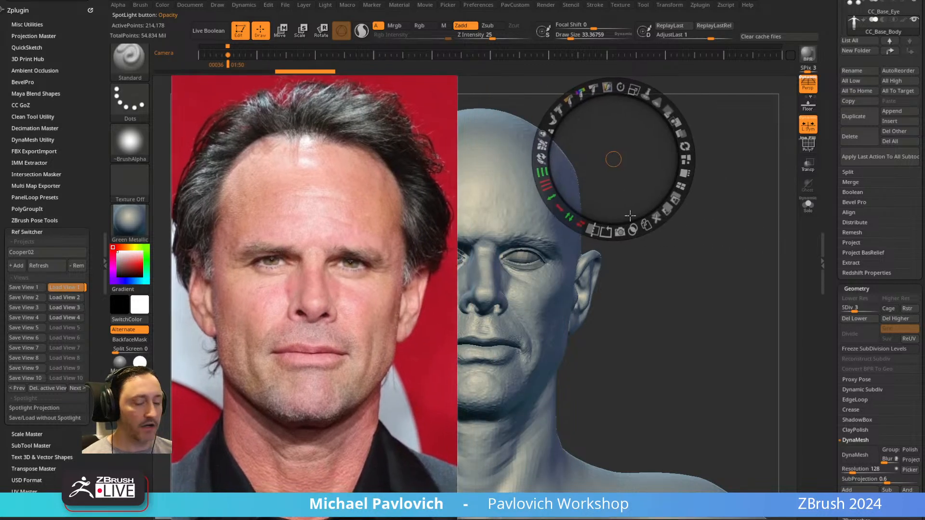
key("z")
left_click_drag(616, 233, 741, 213, "alt")
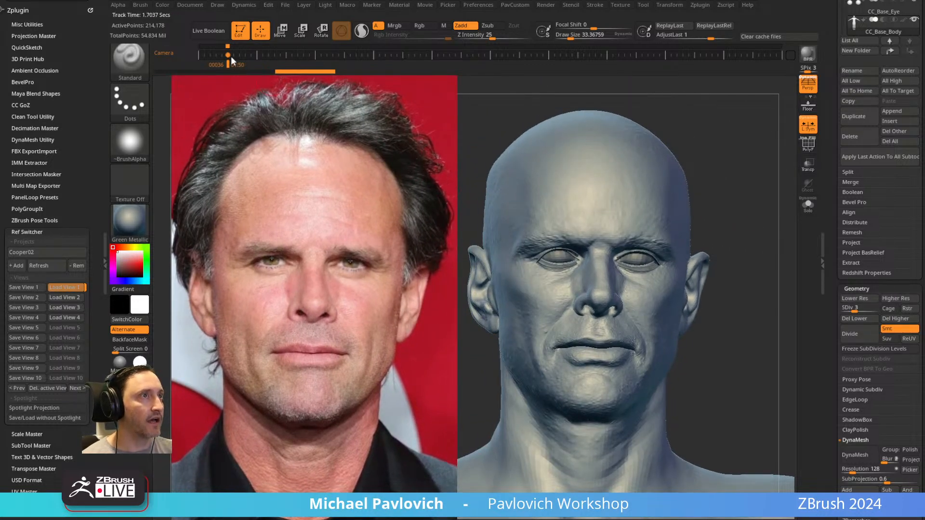
Orbit the figure away from the matched angle and recall the stored camera keyframe.
left_click_drag(744, 169, 594, 155)
left_click_drag(627, 200, 598, 202)
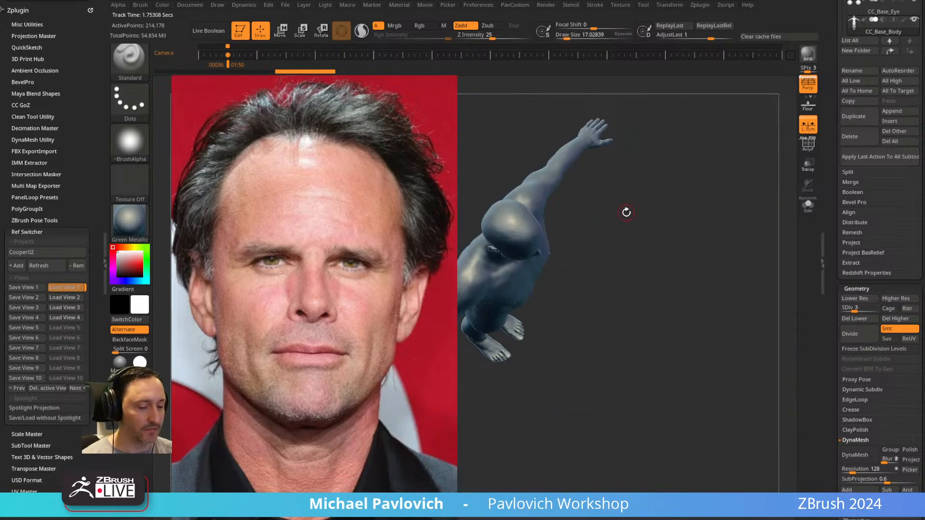
key("Left")
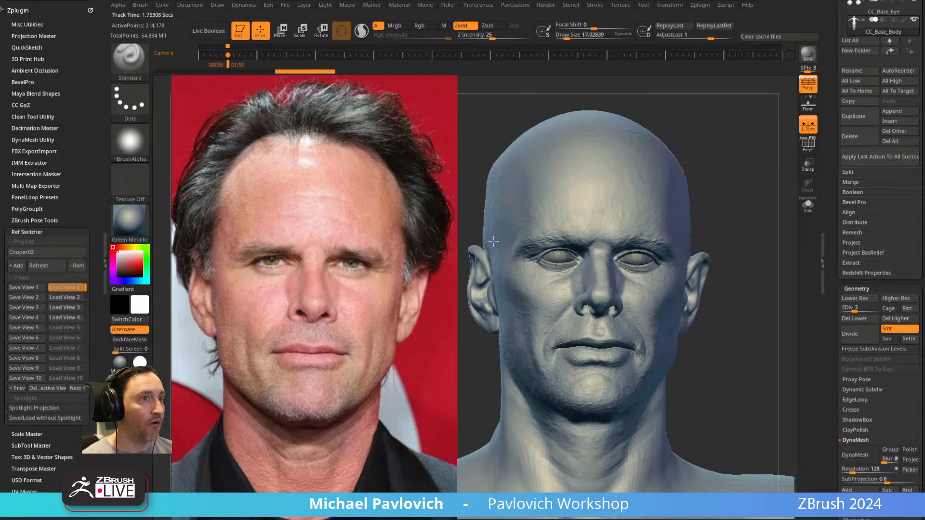
Reload Ref Switcher view 1 and reduce the Spotlight photo's opacity to overlay it on the head.
key("1")
key("shift+z")
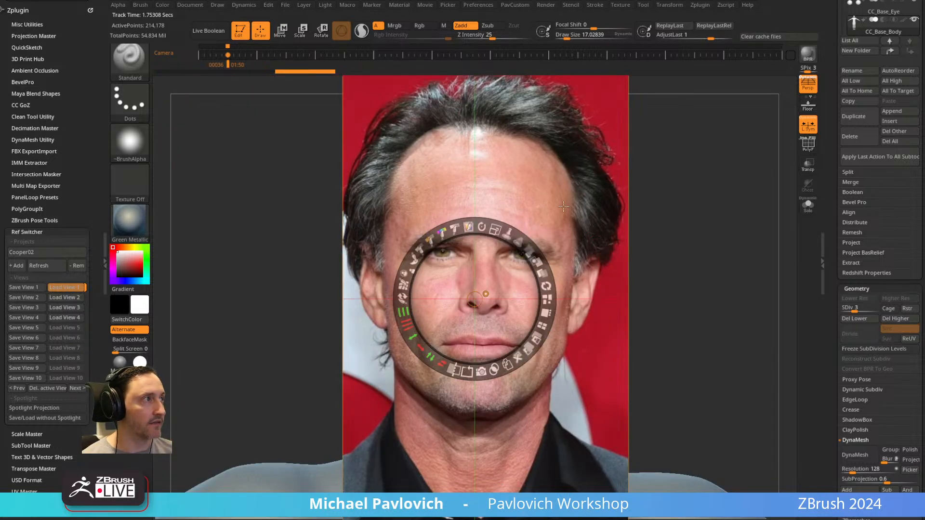
left_click_drag(528, 253, 479, 208)
key("z")
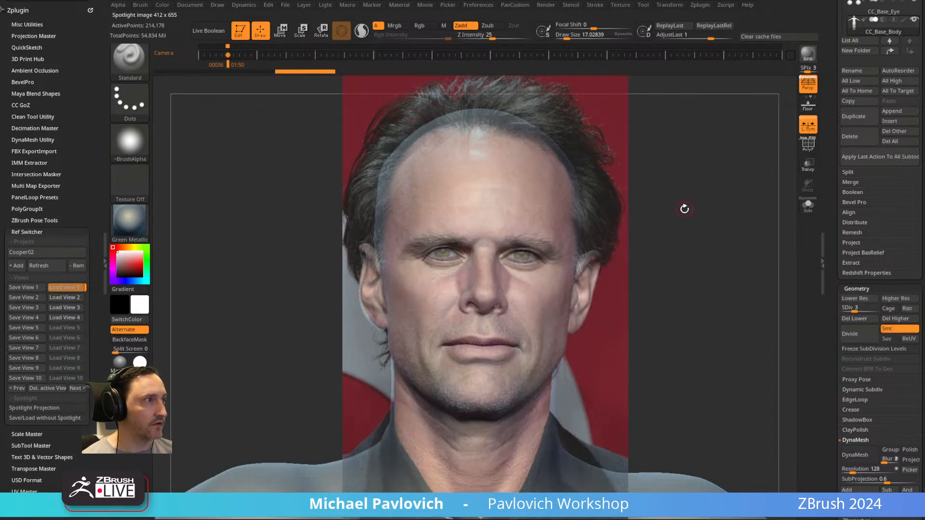
Compare the base head with the reference photos in Ref Switcher views 2, 3 and 4.
key("2")
key("3")
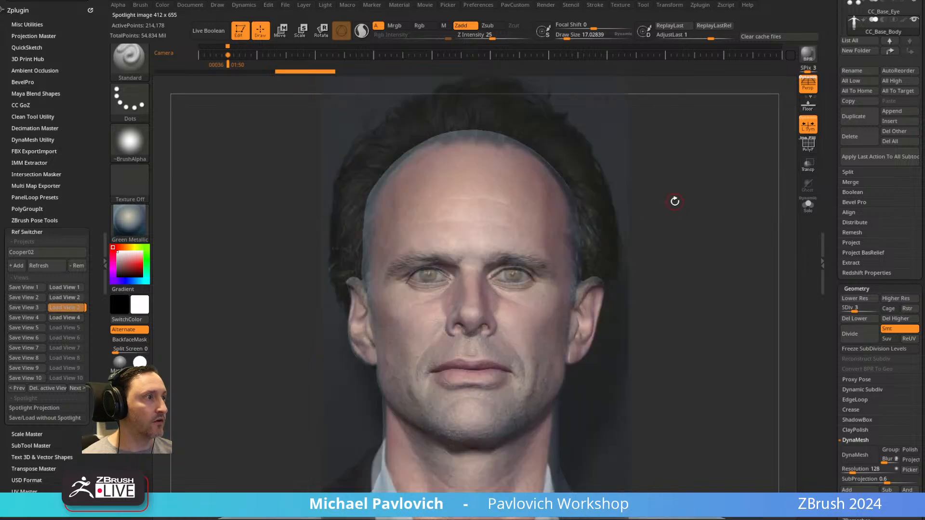
left_click(616, 281)
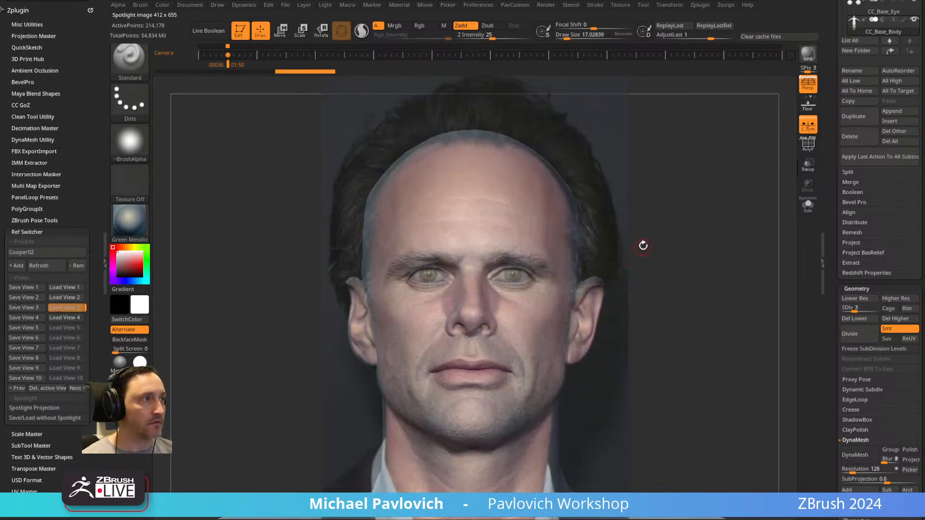
key("4")
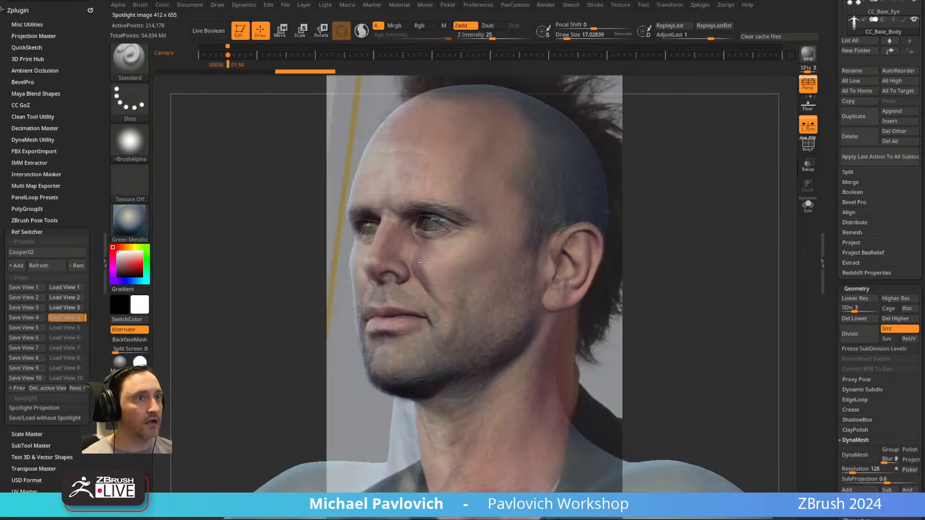
Switch Ref Switcher to the Cooper project and compare the head with its saved views 1 through 6.
left_click(49, 254)
left_click(41, 246)
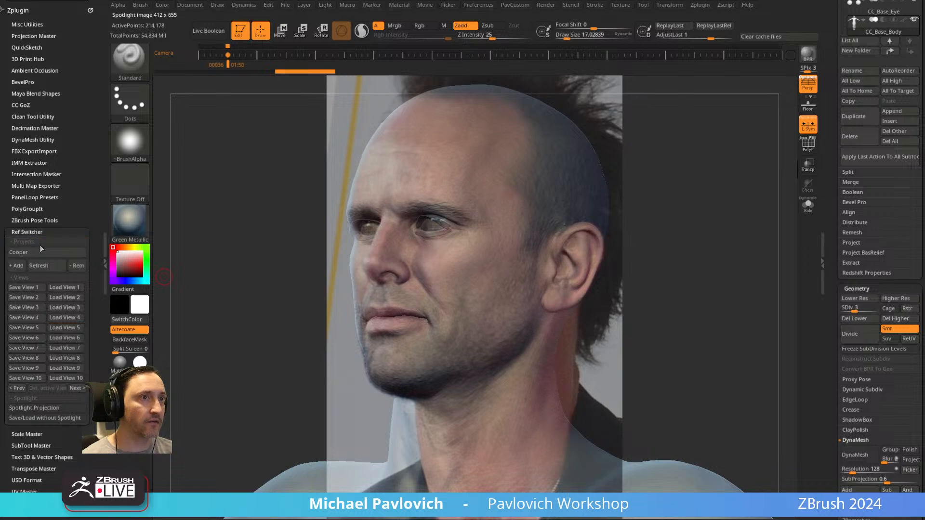
key("1")
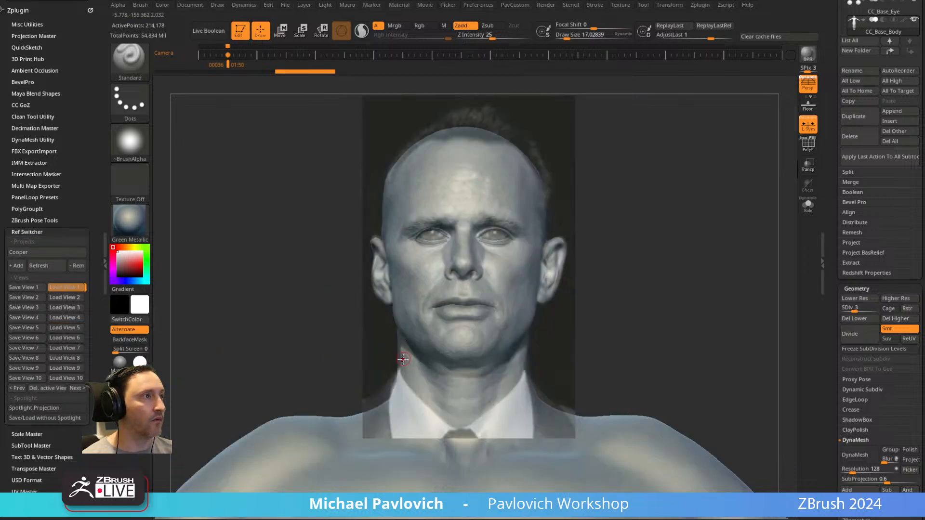
key("2")
key("3")
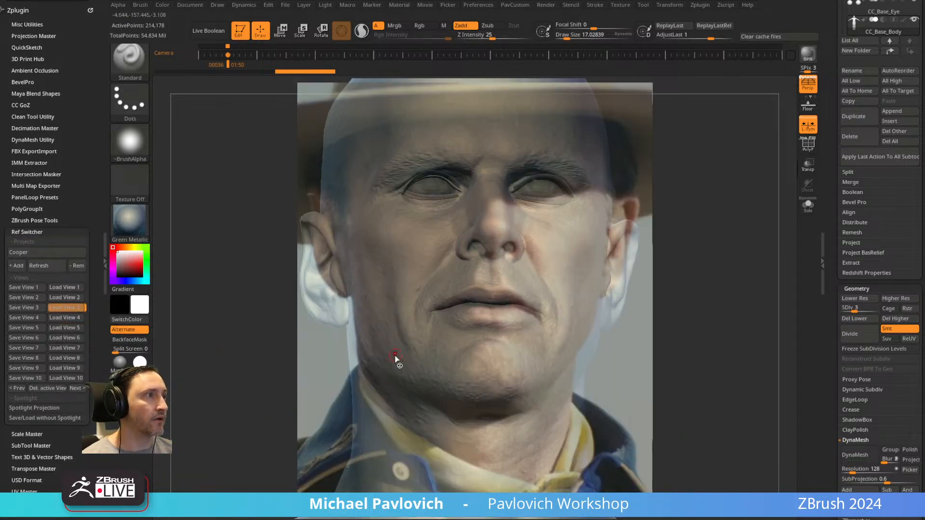
key("4")
key("5")
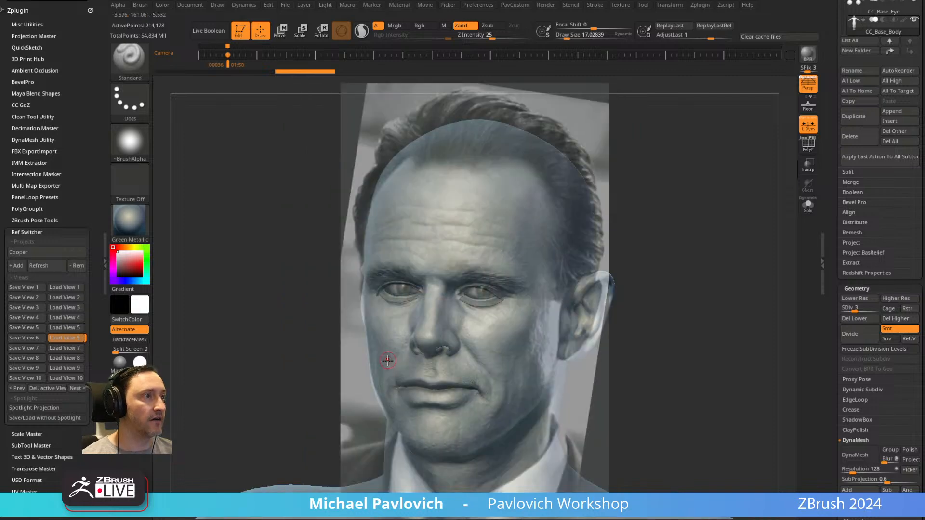
Compare the head with the Cooper project's reference photos in Ref Switcher views 7 through 10.
key("7")
key("8")
key("9")
key("0")
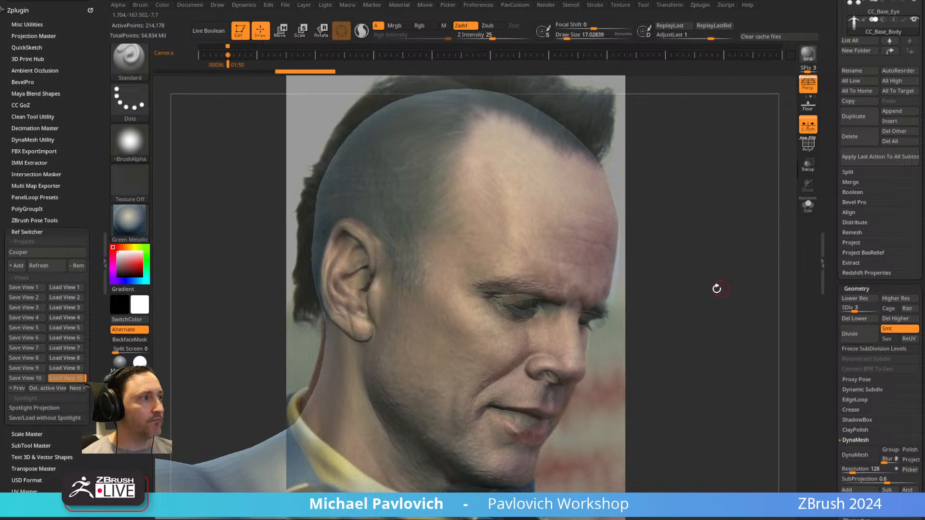
Hide the Spotlight reference and turn the bare head from the matched profile angle to a front view.
key("shift+z")
mouse_move(717, 236)
left_mouse_down("shift")
mouse_move(479, 256)
mouse_move(685, 257)
left_mouse_up("shift")
key("s")
left_click_drag(514, 270, 526, 271)
right_click_drag(511, 272, 624, 159, "ctrl")
right_click_drag(665, 225, 590, 226)
mouse_move(590, 226)
right_mouse_down("ctrl")
mouse_move(704, 322)
mouse_move(659, 196)
mouse_move(707, 238)
mouse_move(699, 235)
right_mouse_up("ctrl")
key("s")
left_click_drag(699, 236, 651, 261)
left_click_drag(833, 178, 810, 377)
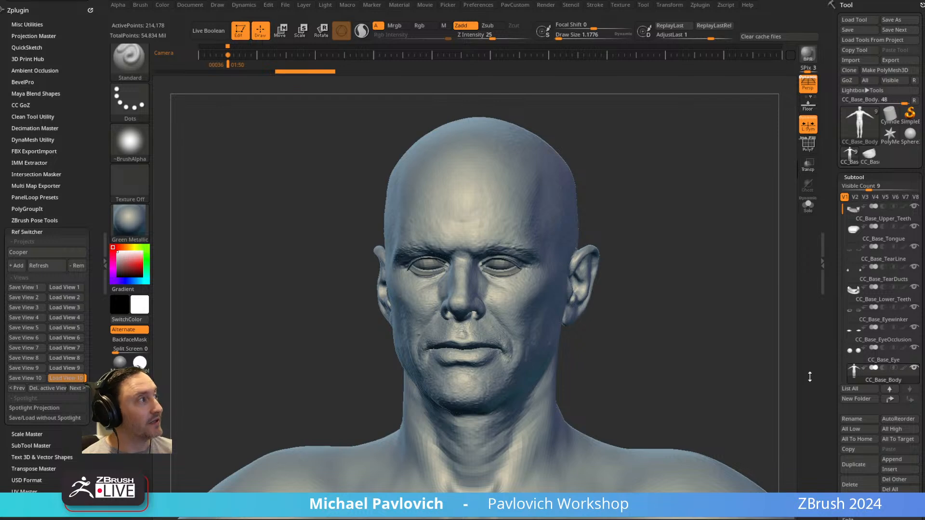
right_click_drag(666, 227, 670, 230)
key("s")
left_click_drag(669, 230, 675, 231)
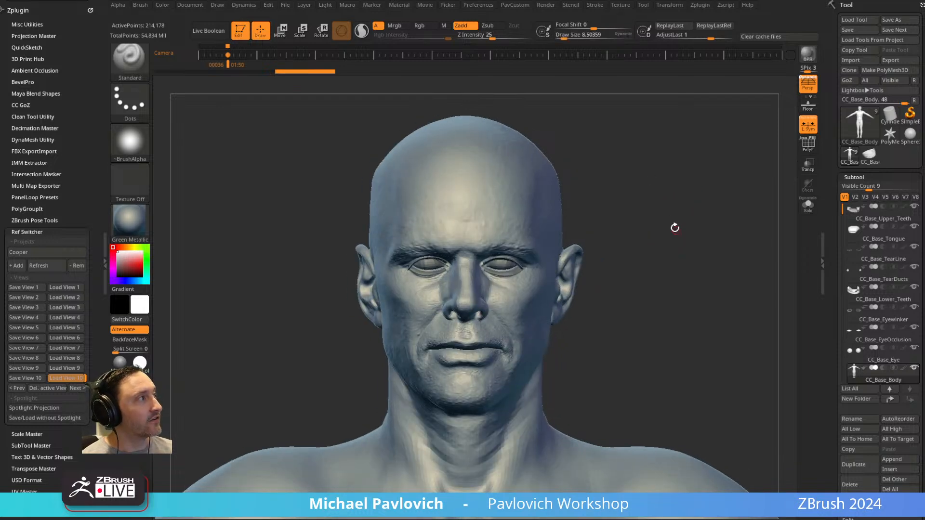
right_click_drag(684, 211, 677, 232, "alt")
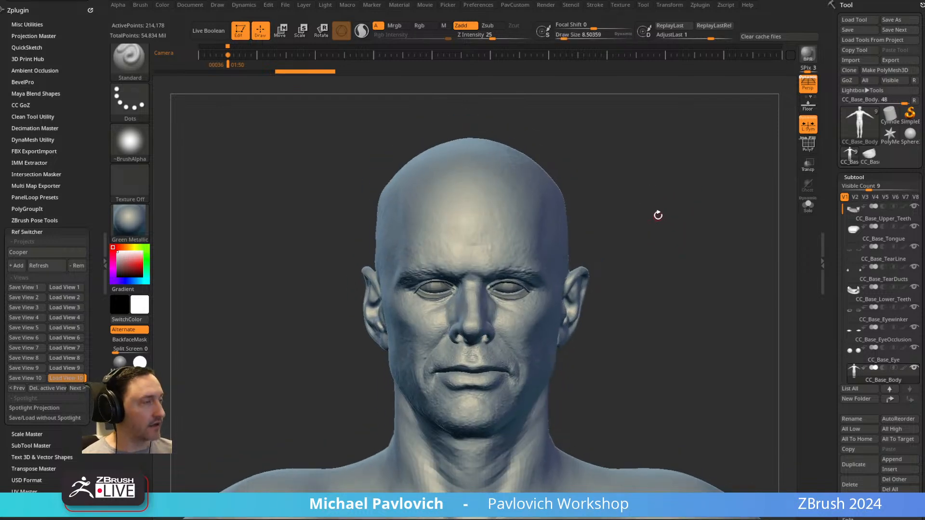
Add the full-body Cooper texture to Spotlight.
left_click(607, 7)
left_click(622, 9)
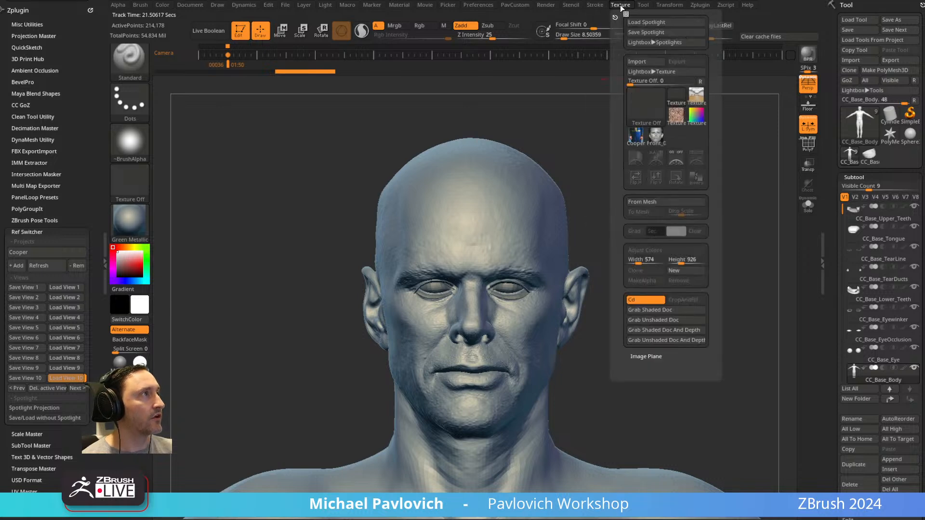
left_click(635, 137)
left_click(695, 158)
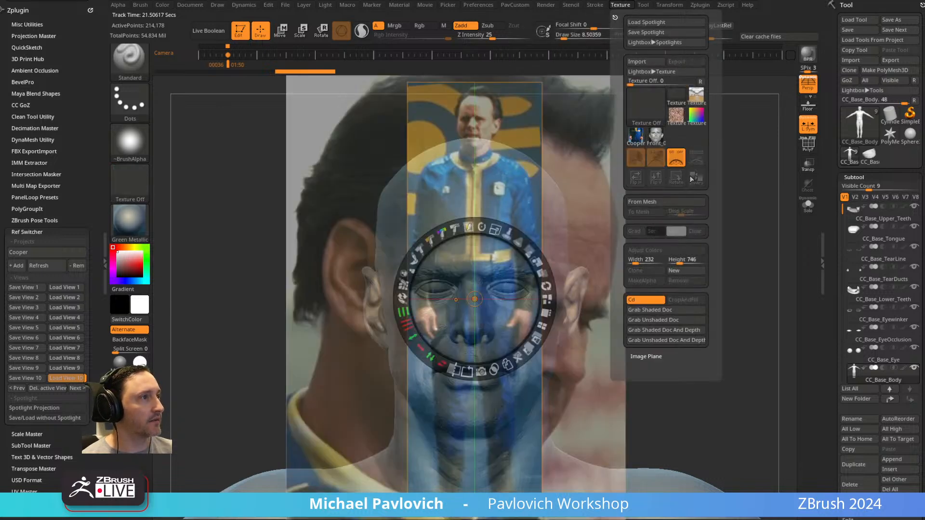
Remove the large head photo from Spotlight, nudge the full-body photo into place, and leave Spotlight editing.
left_click_drag(583, 202, 645, 197)
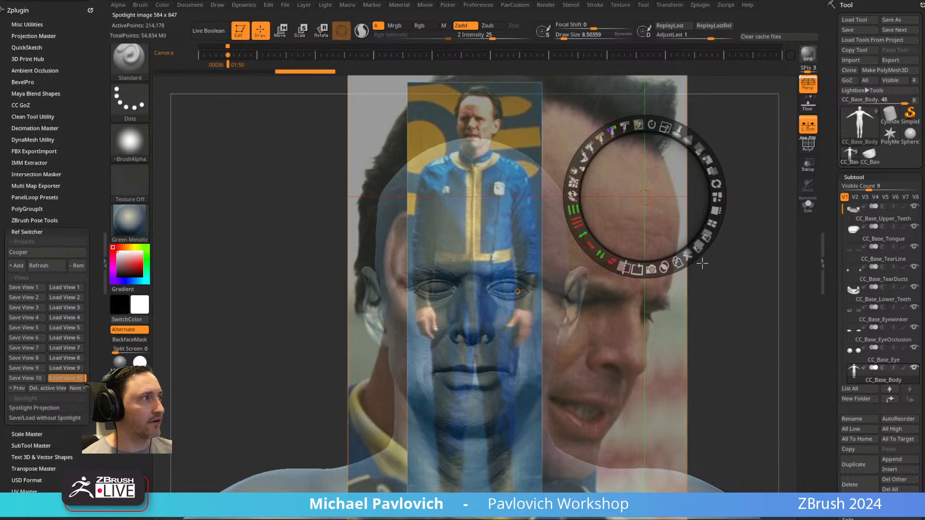
left_click(691, 258)
mouse_move(483, 200)
left_mouse_down()
mouse_move(453, 200)
mouse_move(469, 201)
left_mouse_up()
left_click_drag(493, 132, 487, 132)
key("z")
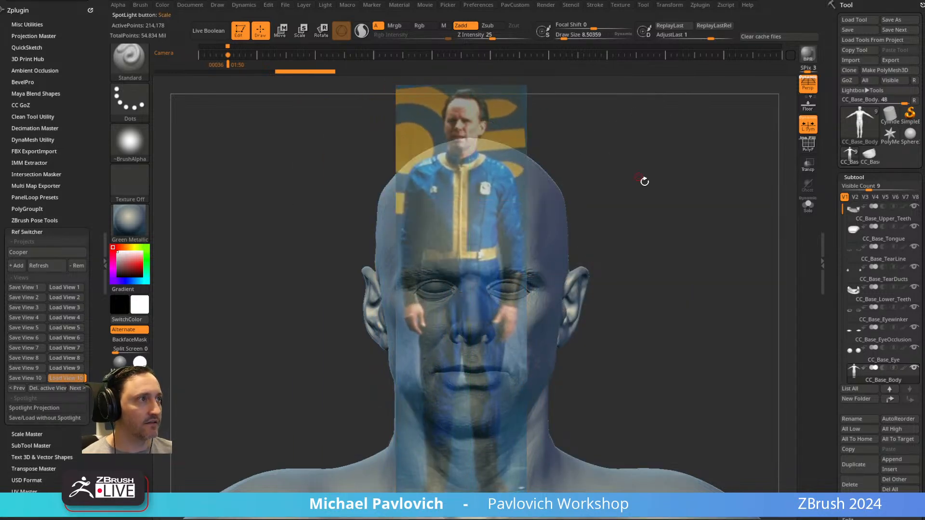
Frame the whole base body so its head, torso and feet line up with the full-body photo, with the draw size at about 26.57.
right_click_drag(673, 228, 601, 159, "ctrl")
right_click_drag(732, 308, 675, 144, "alt")
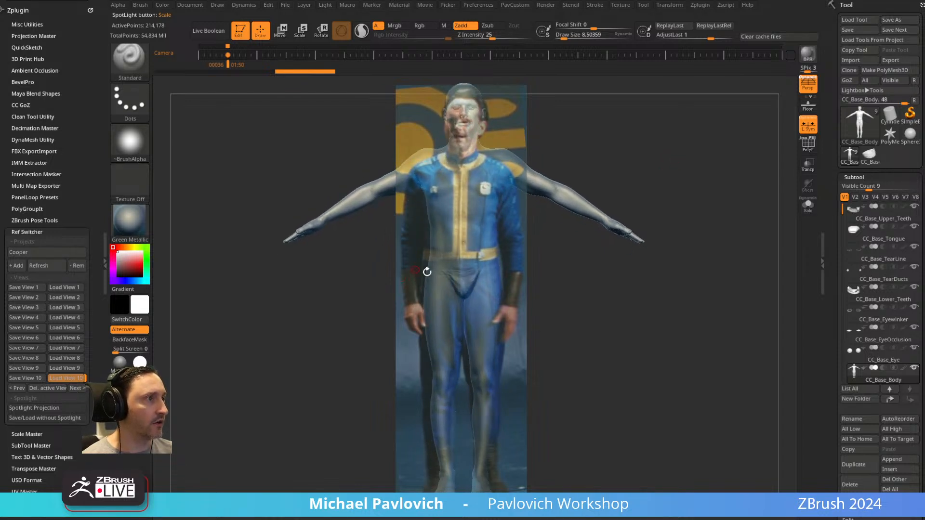
mouse_move(450, 177)
right_mouse_down()
mouse_move(681, 128)
mouse_move(626, 128)
mouse_move(641, 135)
right_mouse_up()
key("s")
mouse_move(718, 212)
left_mouse_down()
mouse_move(726, 211)
mouse_move(715, 211)
left_mouse_up()
Duplicate the CC_Base_Body subtool.
left_click_drag(834, 241, 834, 191)
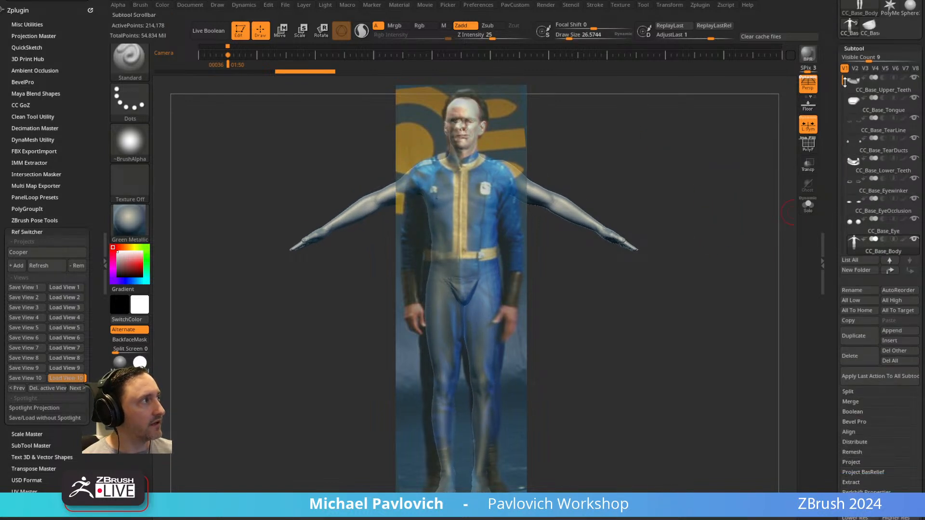
left_click_drag(844, 82, 844, 98)
key("ctrl+shift+d")
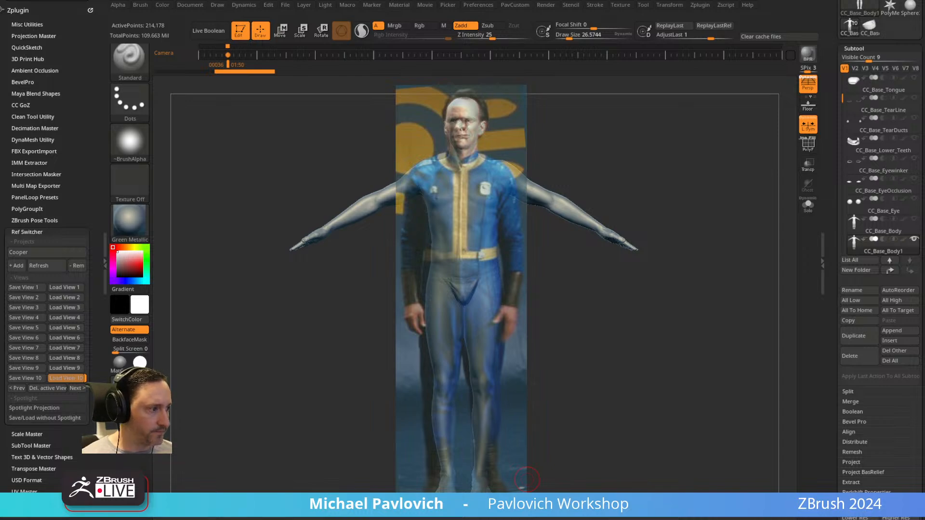
Switch to the browser and open 3D Scan Store's "Fast photorealistic body texturing using scan data" video in a new tab.
left_click_drag(694, 518, 679, 87)
scroll(443, 343, "down", 9)
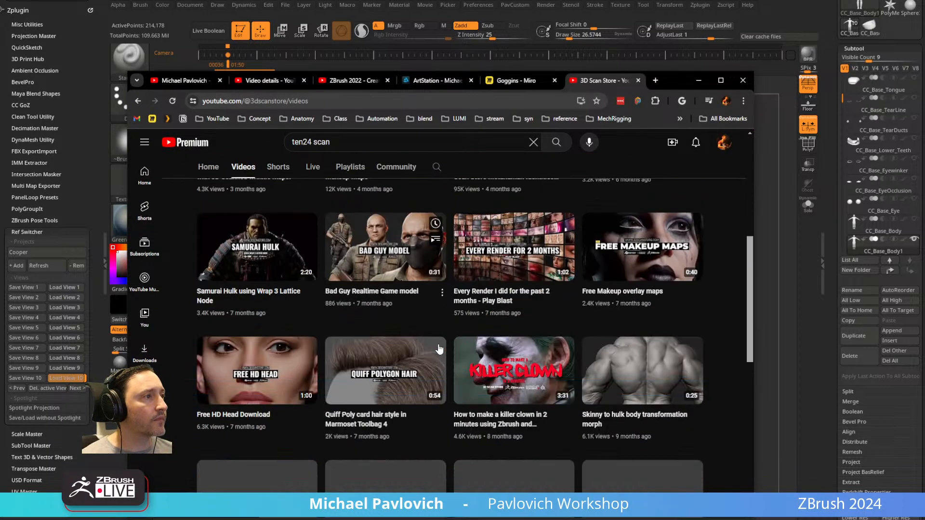
scroll(440, 349, "down", 6)
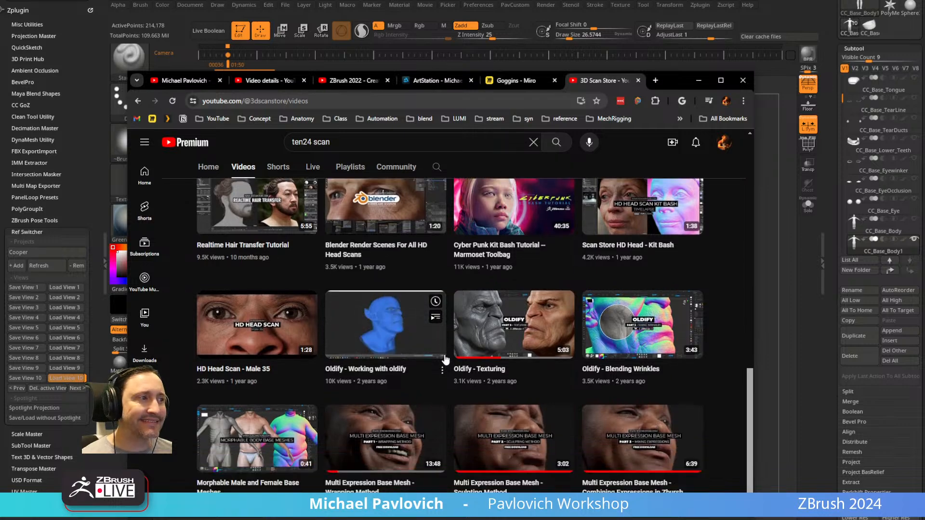
scroll(442, 373, "down", 8)
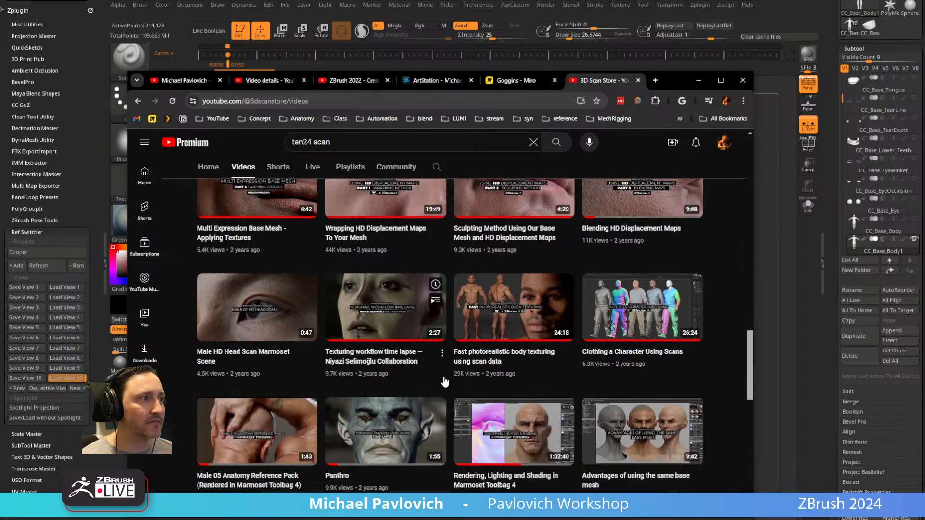
scroll(443, 376, "down", 2)
scroll(481, 381, "up", 2)
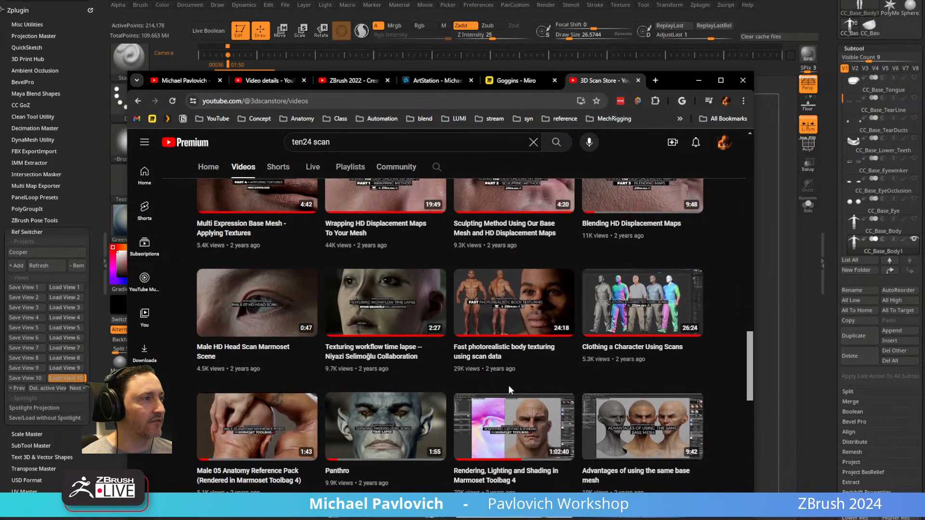
middle_click(484, 360)
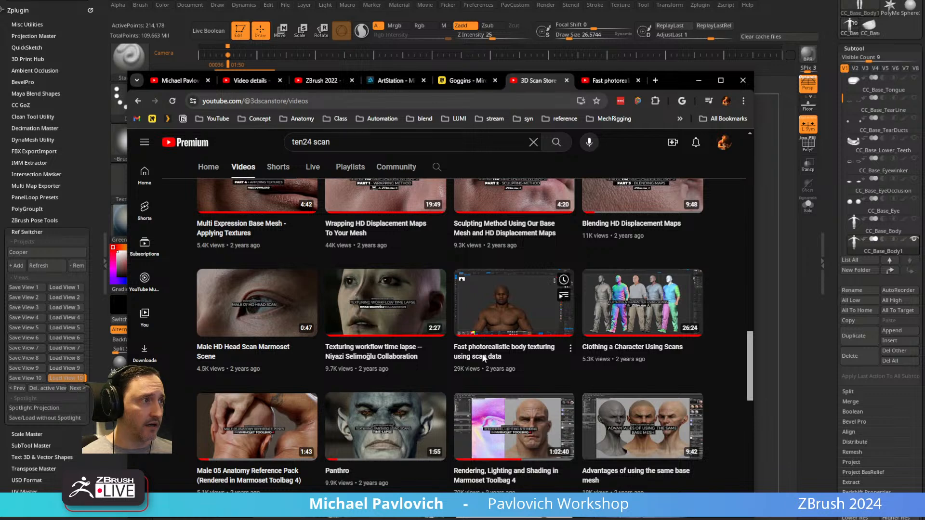
middle_click(485, 357)
Show the body texturing video's tab, select its web address, and return to ZBrush.
left_click(576, 81)
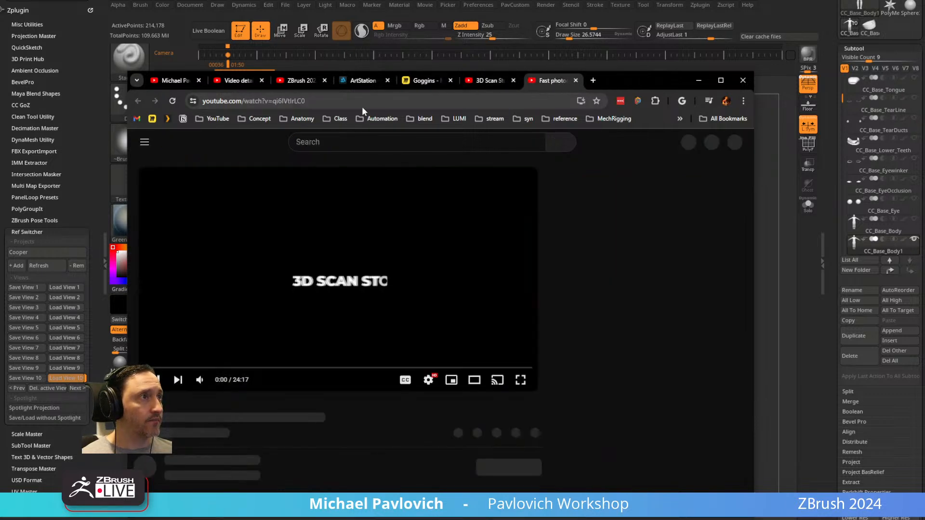
left_click(568, 81)
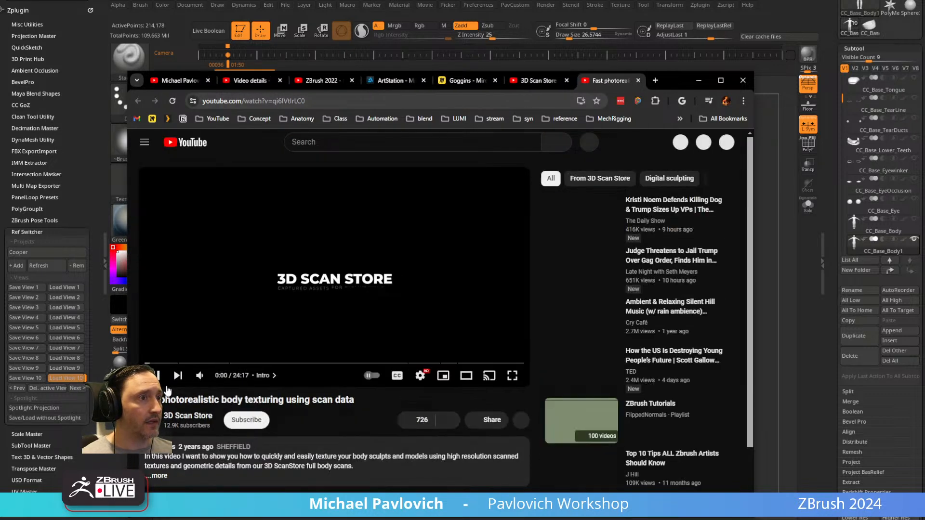
left_click(319, 99)
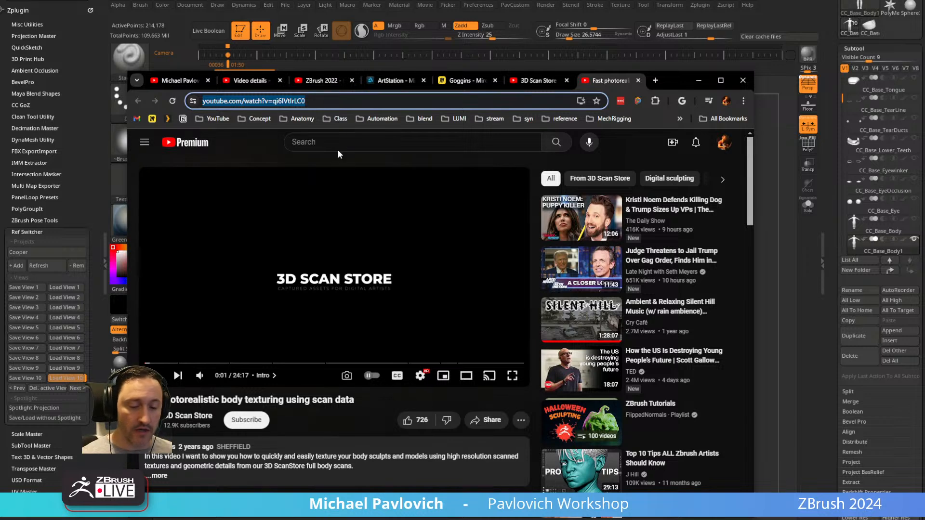
left_click(699, 81)
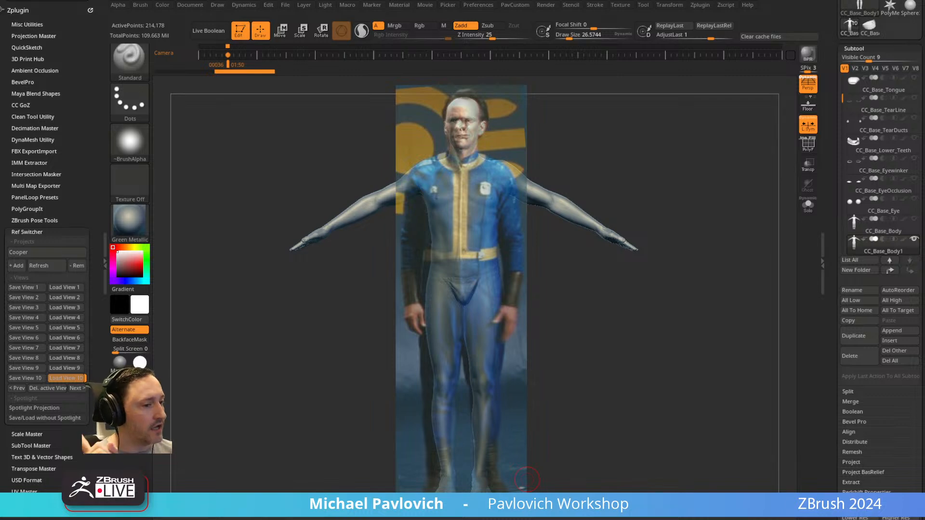
Switch back to the browser and open the ZBrush 2021 - What's New playlist from the YouTube channel's home page.
left_click_drag(723, 519, 655, 81)
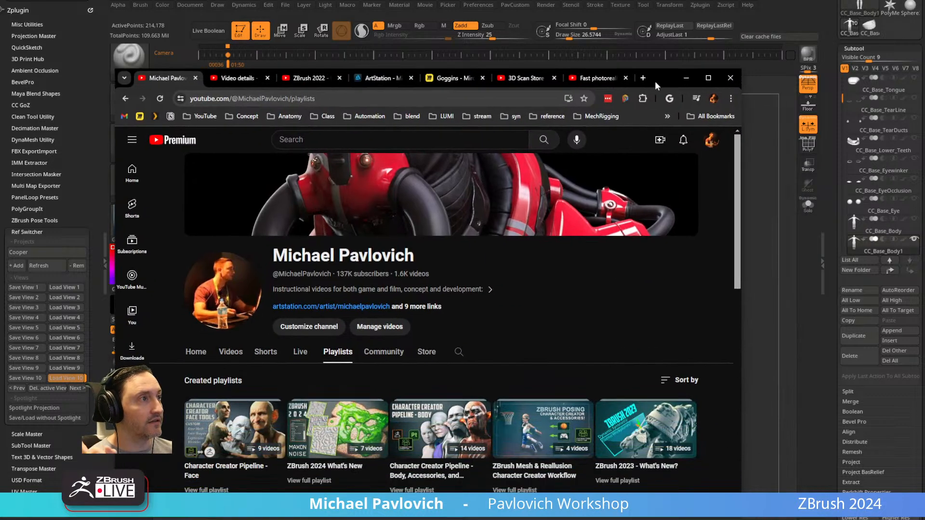
scroll(271, 271, "down", 2)
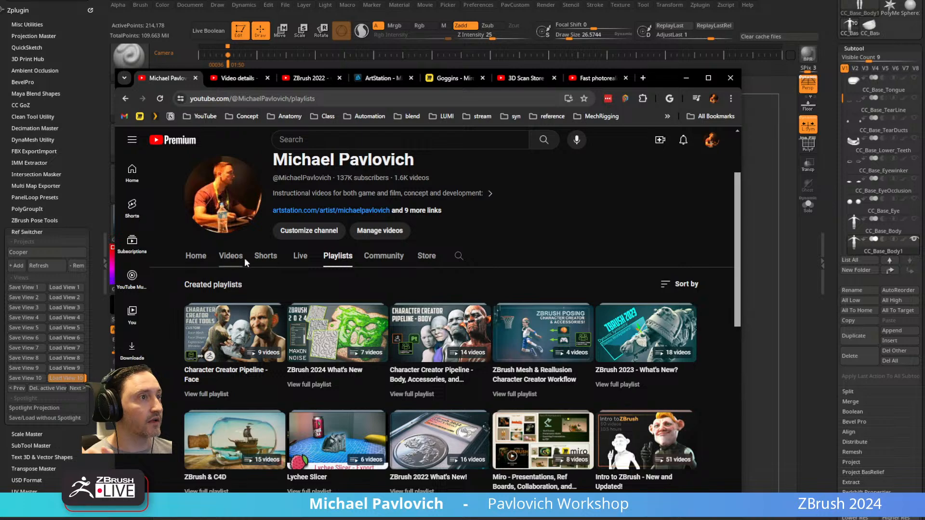
scroll(241, 264, "down", 3)
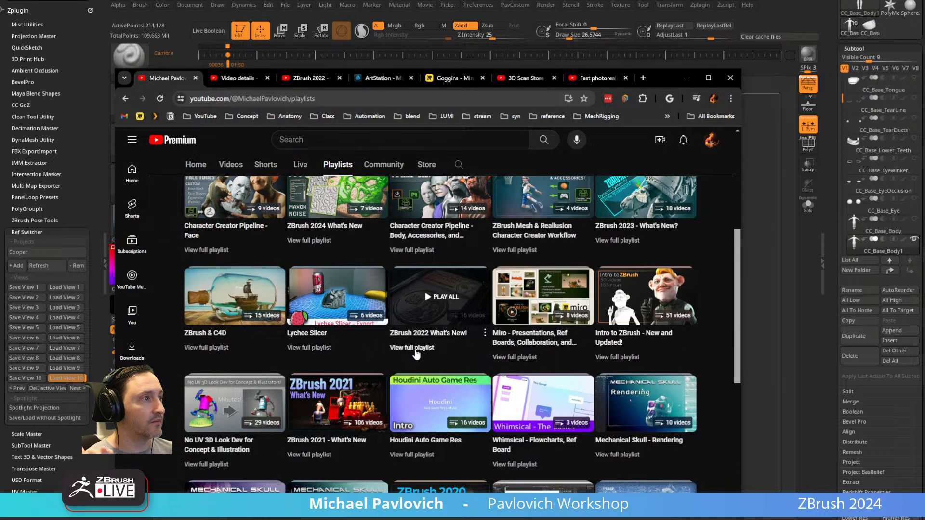
scroll(270, 267, "up", 5)
left_click(196, 354)
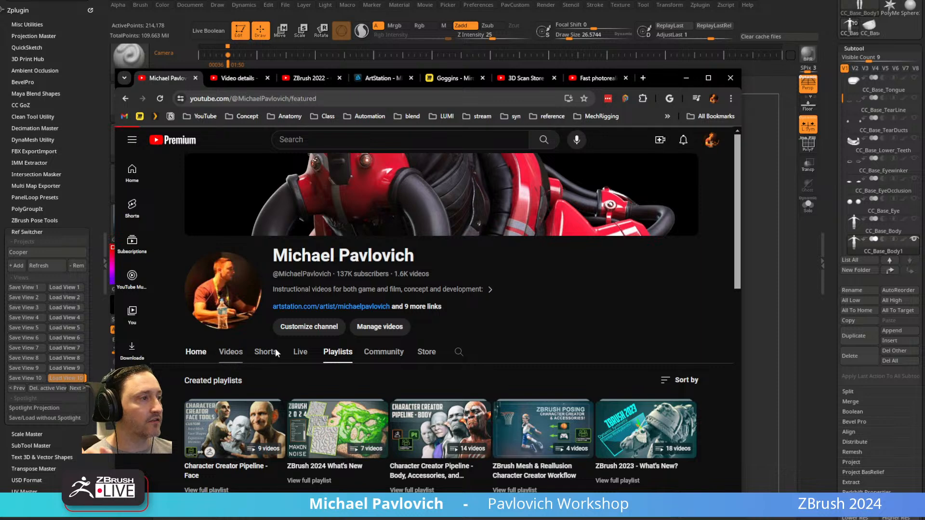
scroll(669, 324, "down", 5)
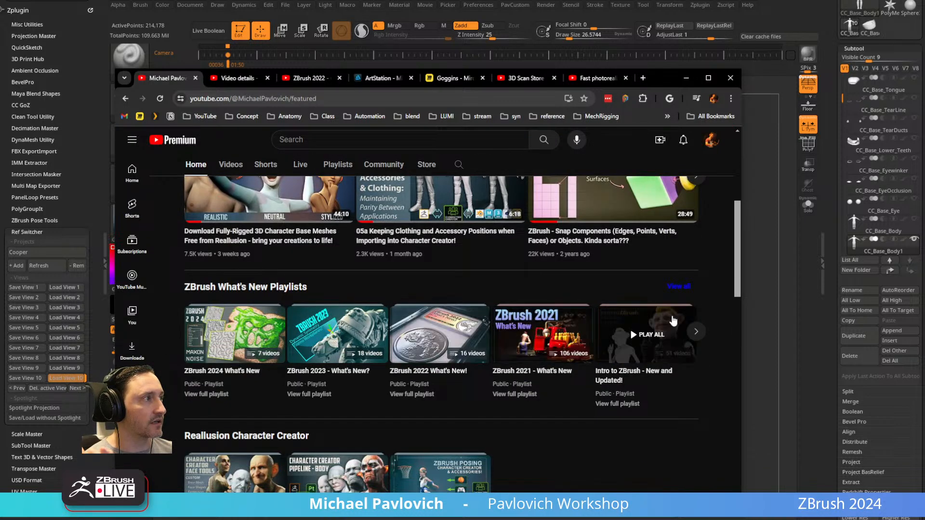
left_click(499, 395)
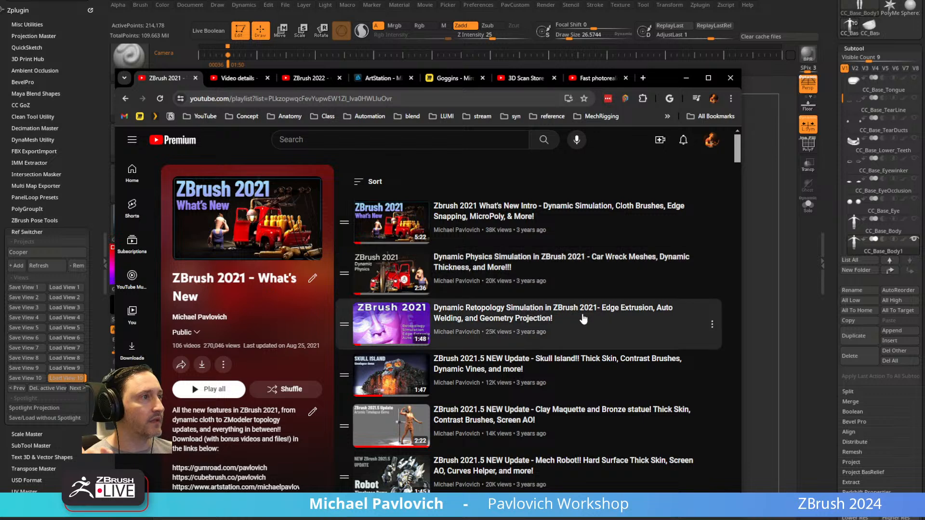
Play the playlist's Dynamic Retopology Simulation video in theater mode with the sound muted.
left_click(494, 220)
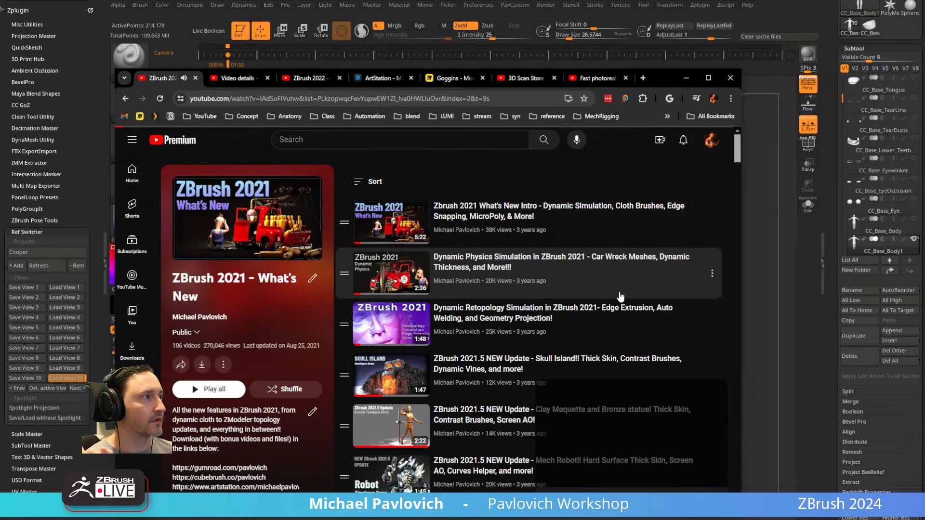
left_click(599, 310)
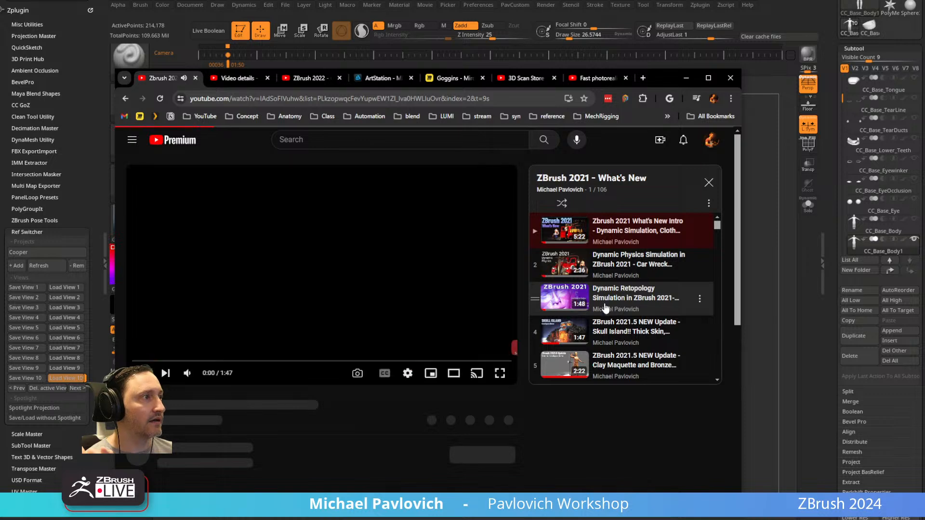
left_click(454, 374)
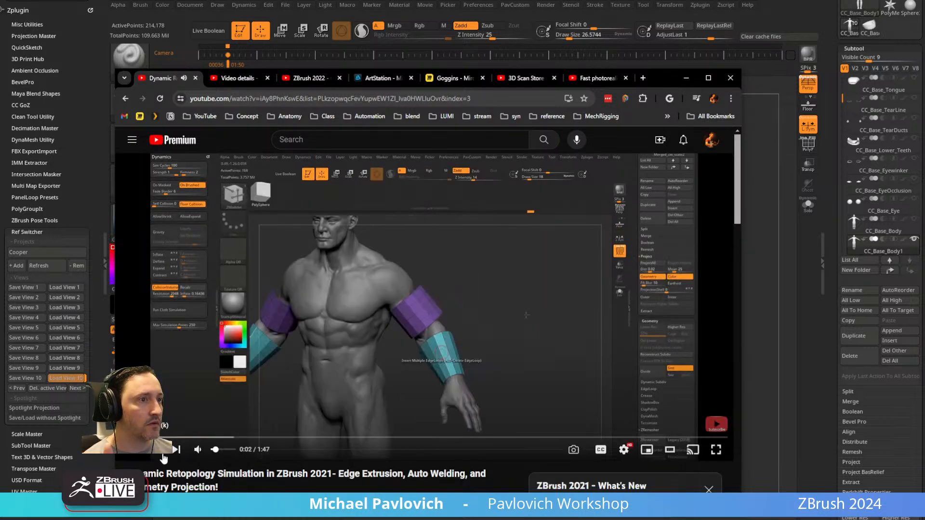
left_click(198, 449)
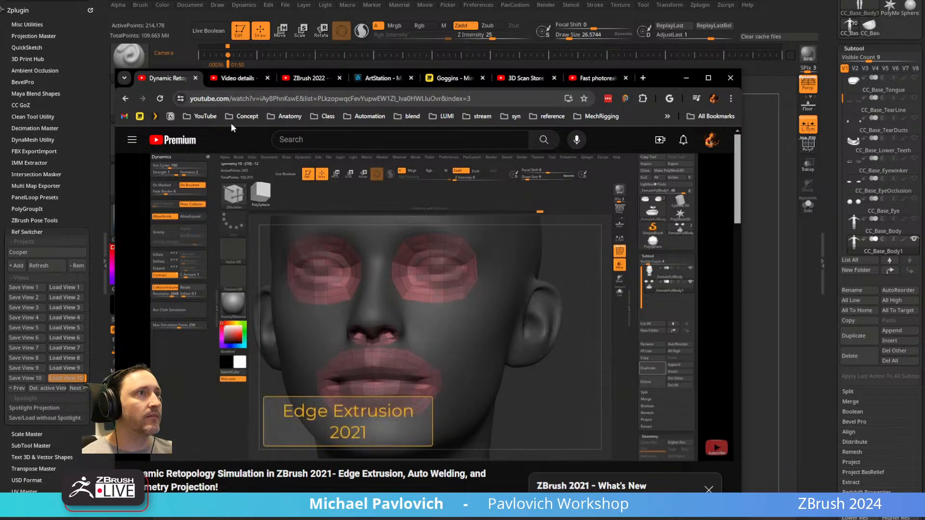
Return to the playlist, browse down to the ZModeler edge extrude retopology videos, select the playlist's address, and go back to ZBrush.
left_click(124, 99)
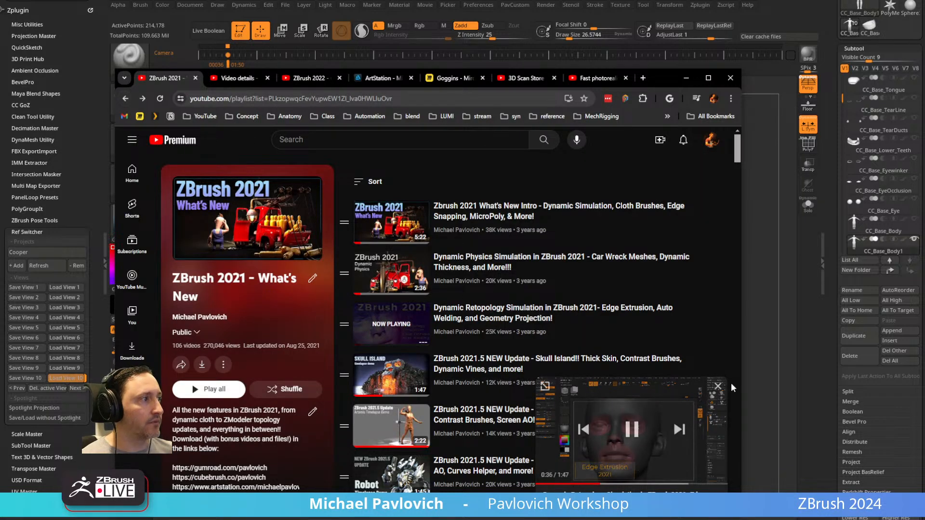
scroll(515, 345, "down", 12)
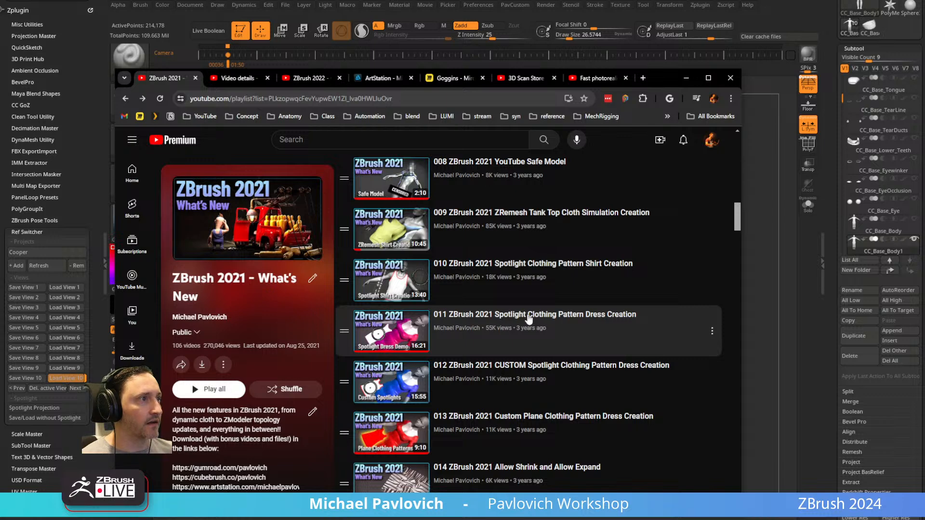
scroll(528, 319, "down", 10)
scroll(528, 319, "down", 13)
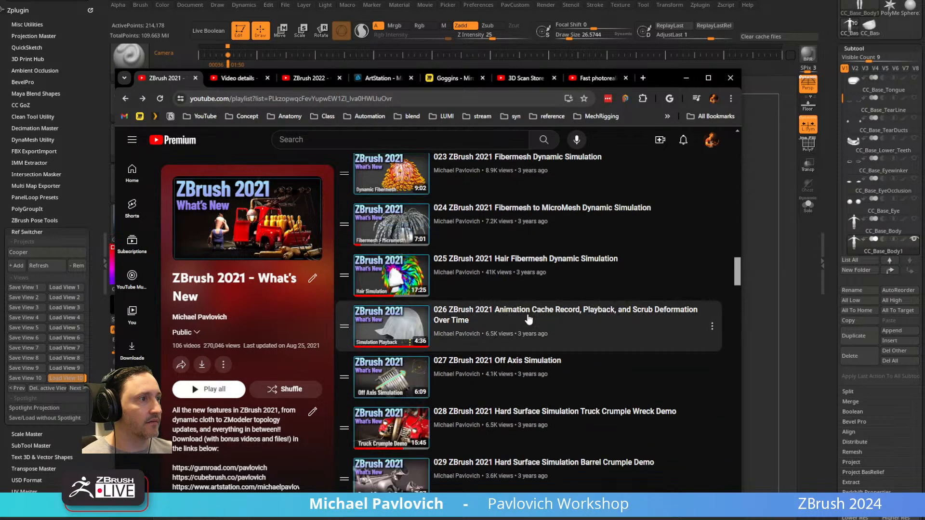
left_click(301, 99)
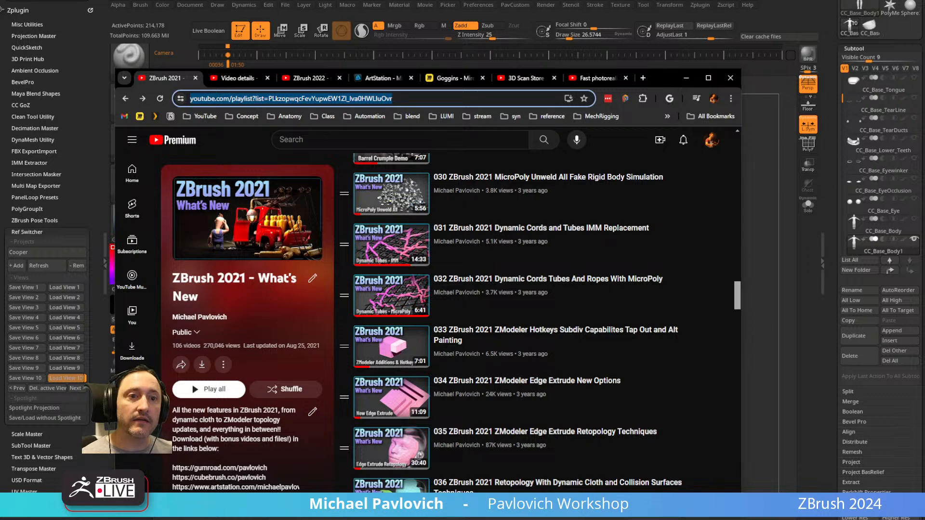
key("alt+Tab")
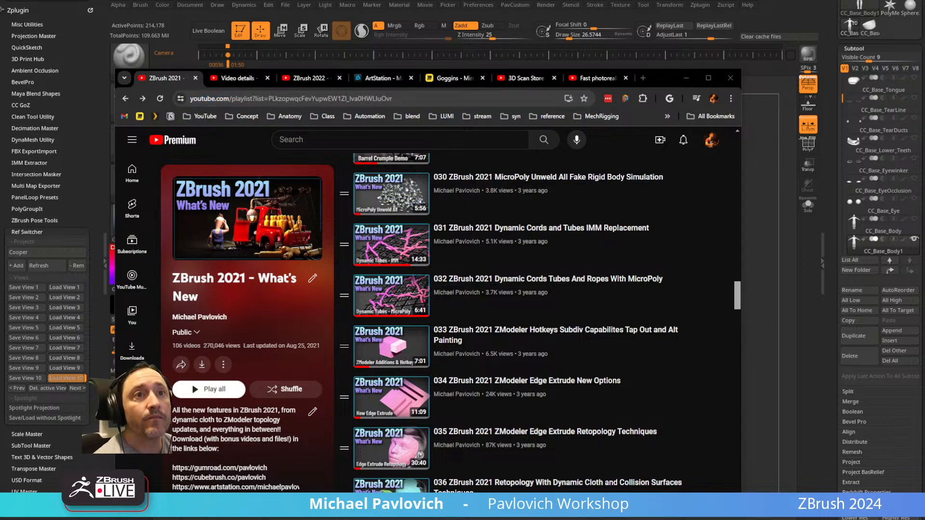
left_click(686, 78)
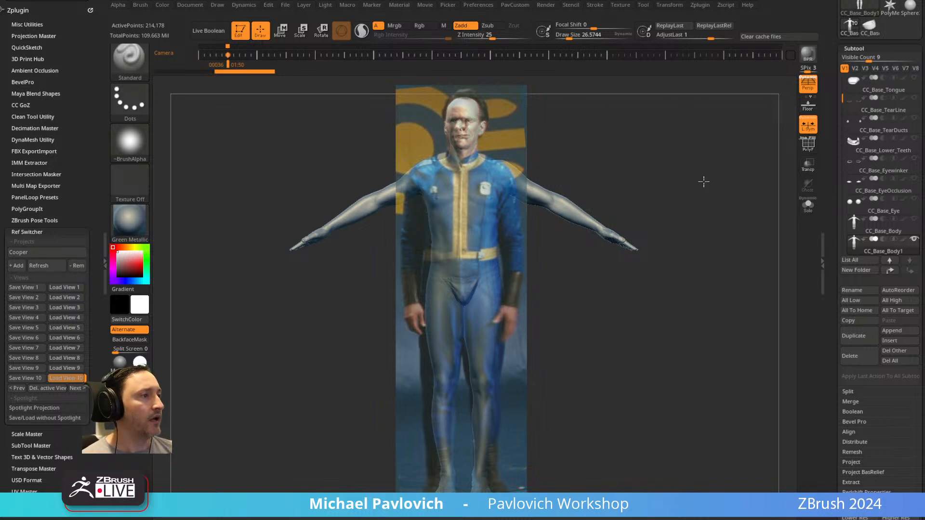
Hide the full-body Spotlight reference and frame the sculpted head up close.
left_click_drag(702, 176, 705, 179)
key("bracketright")
mouse_move(618, 159)
left_mouse_down()
mouse_move(600, 161)
mouse_move(615, 140)
left_mouse_up()
key("bracketleft")
key("shift+z")
mouse_move(741, 178)
left_mouse_down()
mouse_move(704, 184)
mouse_move(730, 169)
left_mouse_up()
key("Left")
key("Right")
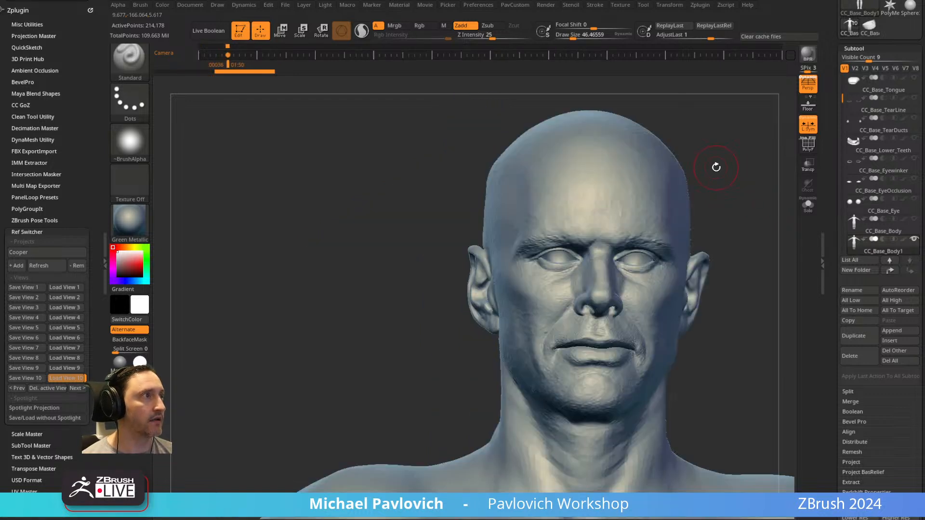
Show the Spotlight photo again and return to the stored full-body camera view with the model overlaid.
key("shift+z")
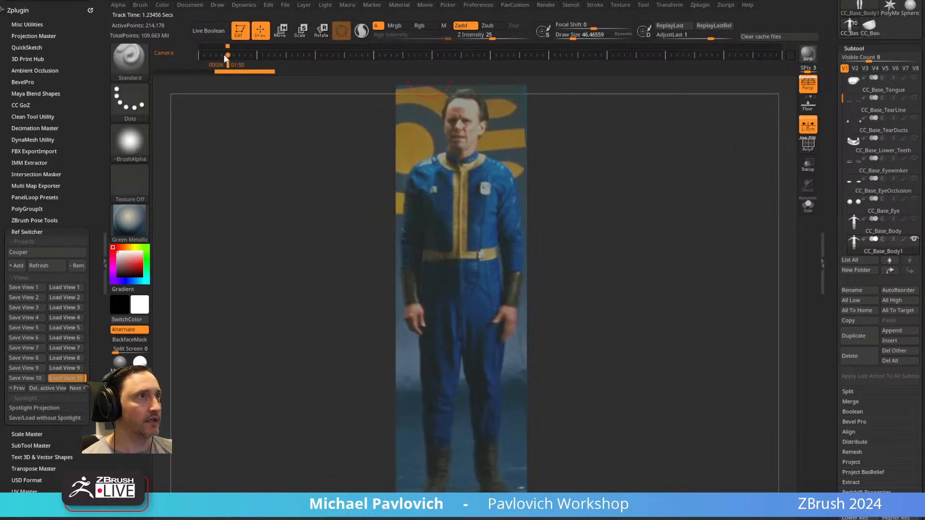
left_click_drag(705, 171, 684, 161)
left_click_drag(537, 161, 497, 158)
left_click(228, 56)
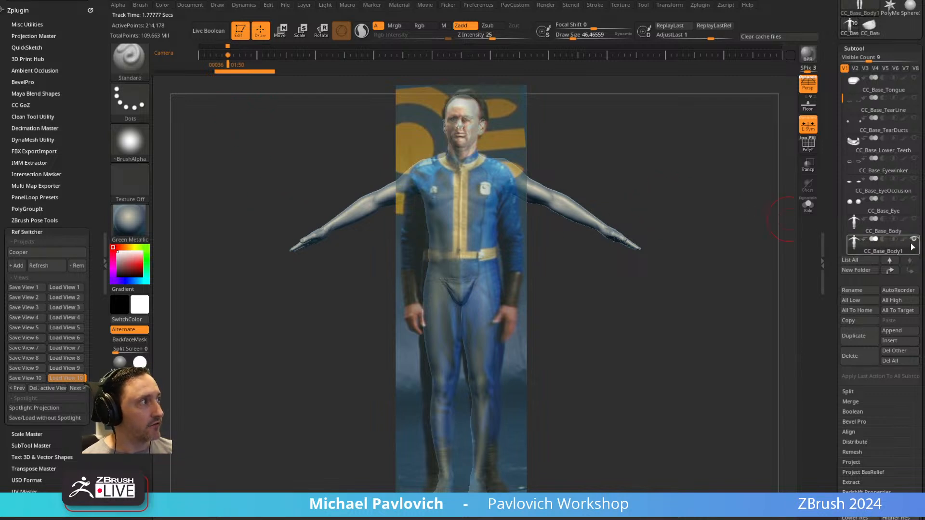
key("shift")
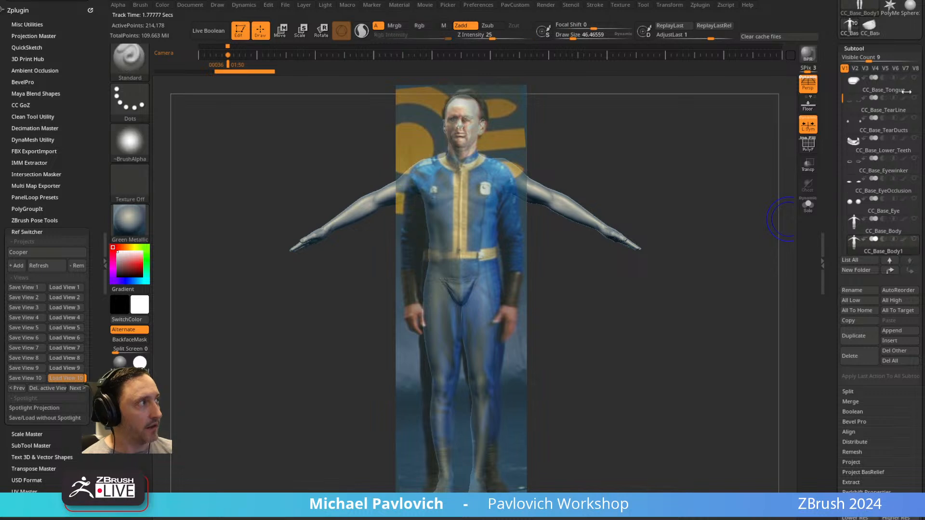
Set CC_Base_Body1 to subdivision level 4 and delete its higher and lower subdivision levels.
scroll(836, 275, "down", 3)
left_click_drag(855, 377, 860, 378)
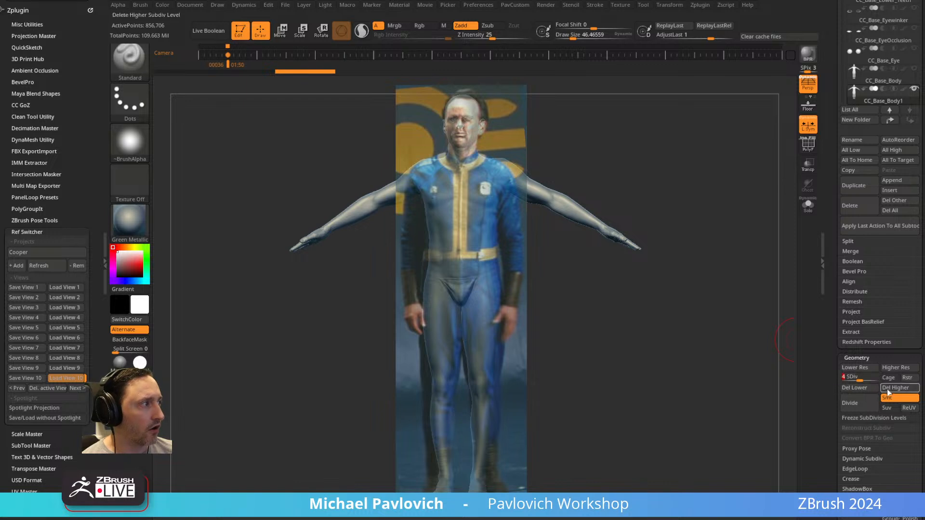
left_click(856, 404)
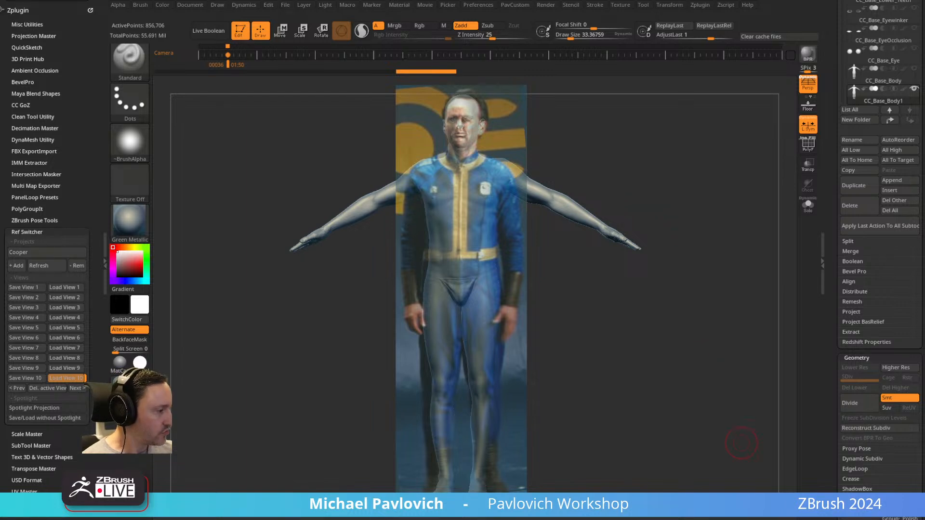
Load the base character project, hide the photo, frame the head, and select the CC_Base_Body subtool.
left_click(571, 283)
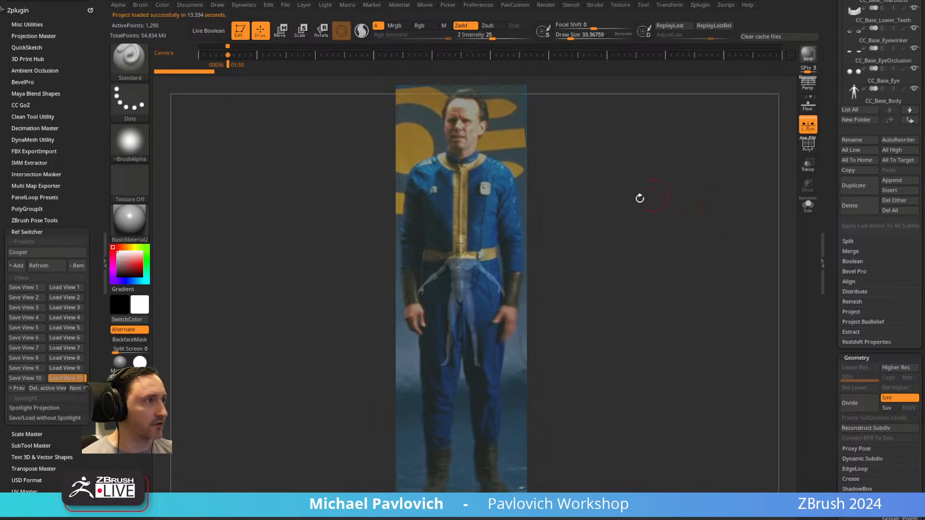
left_click_drag(635, 197, 577, 212, "alt")
left_click_drag(649, 139, 679, 231, "alt")
left_click_drag(836, 361, 829, 418)
left_click(874, 228)
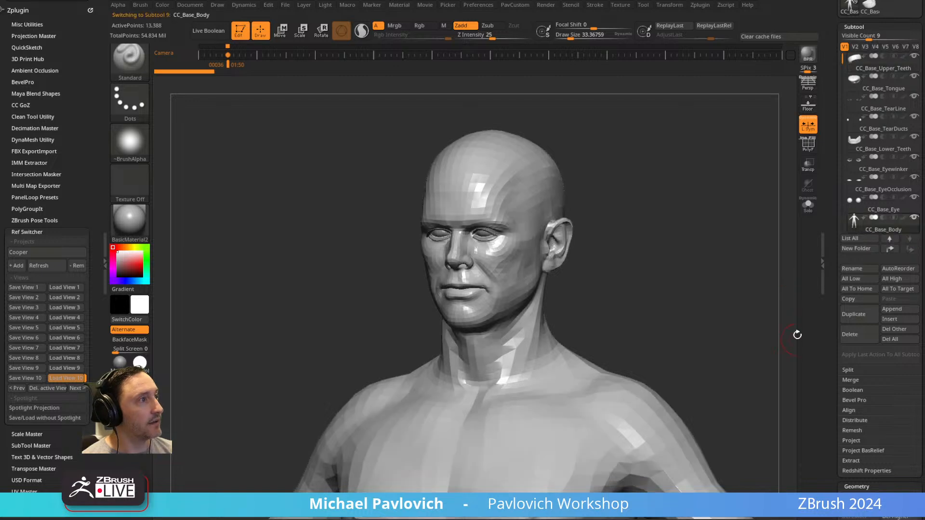
Raise CC_Base_Body to subdivision level 2 and switch the material to Green Metallic.
left_click_drag(830, 315, 836, 279)
left_click_drag(846, 384, 852, 385)
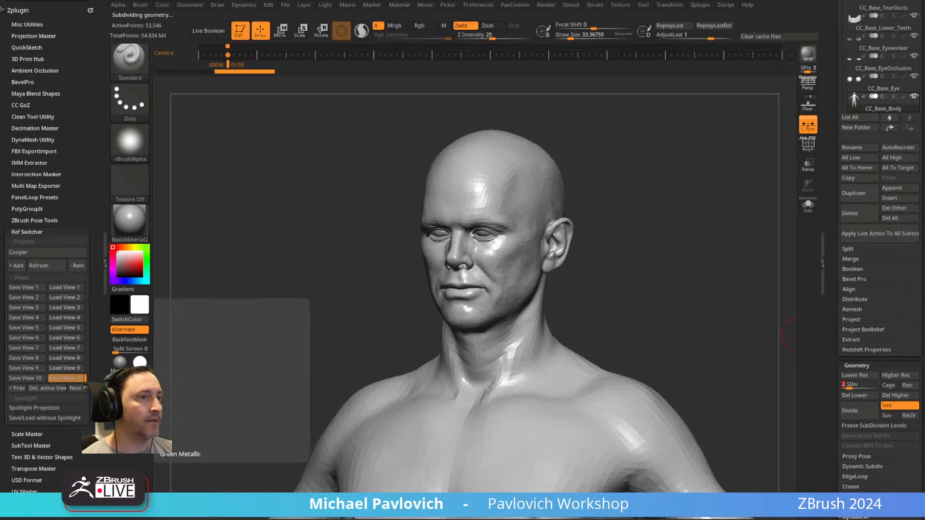
left_click(138, 383)
left_click_drag(589, 207, 677, 238)
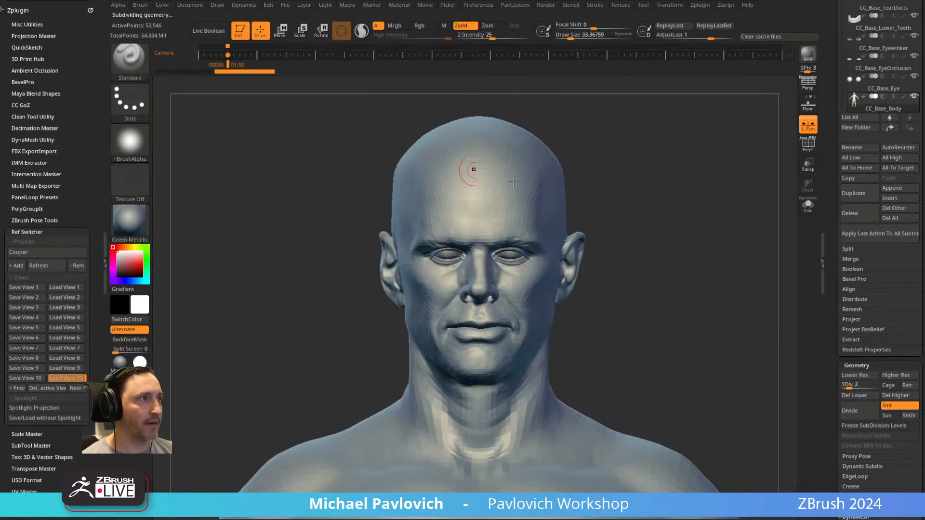
Dock the Light palette in the tray and try moving the light on the Green Metallic material.
left_click(324, 5)
left_click_drag(320, 14, 24, 19)
left_click_drag(30, 62, 30, 50)
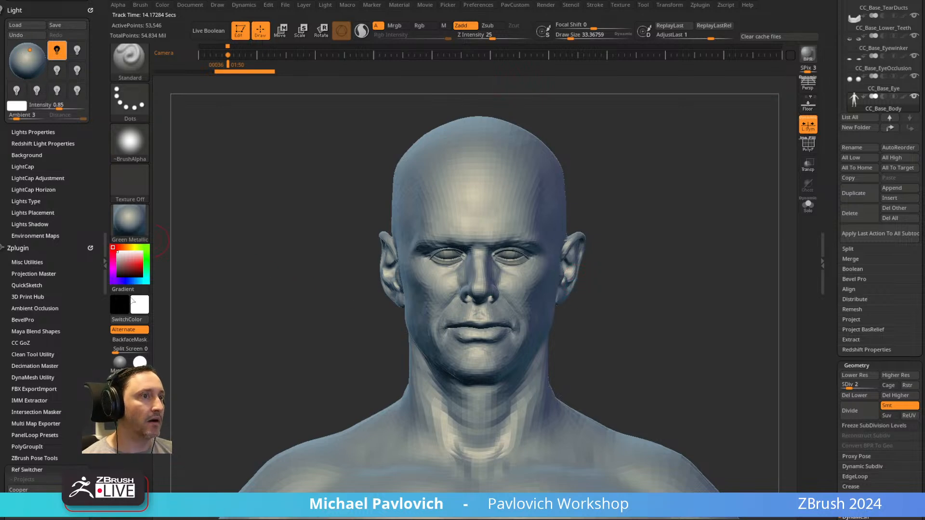
Apply BasicMaterial2 to the model and place the light so it illuminates the face from the front.
left_click(128, 218)
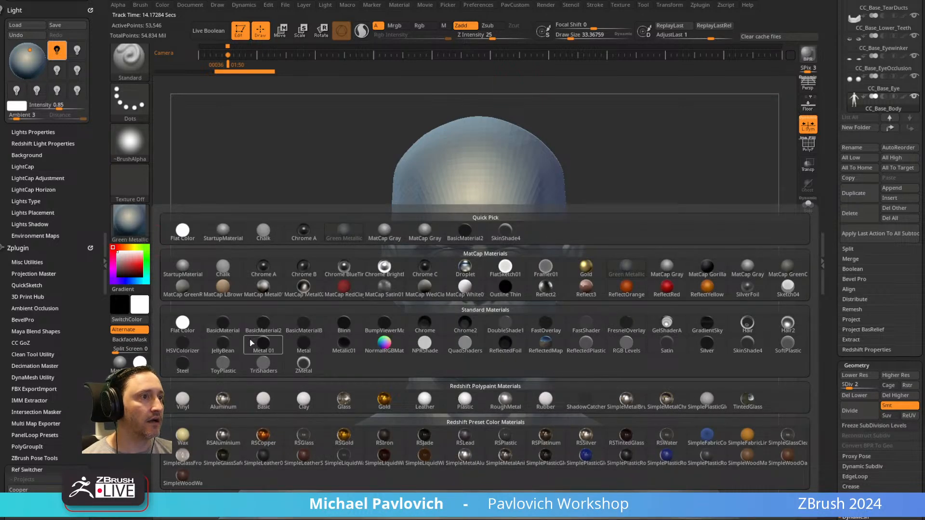
mouse_move(248, 342)
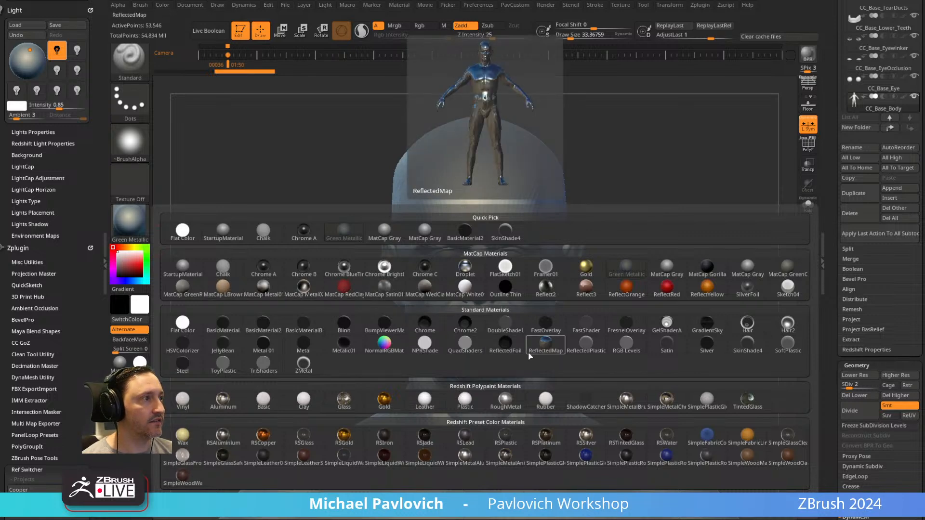
left_click(265, 324)
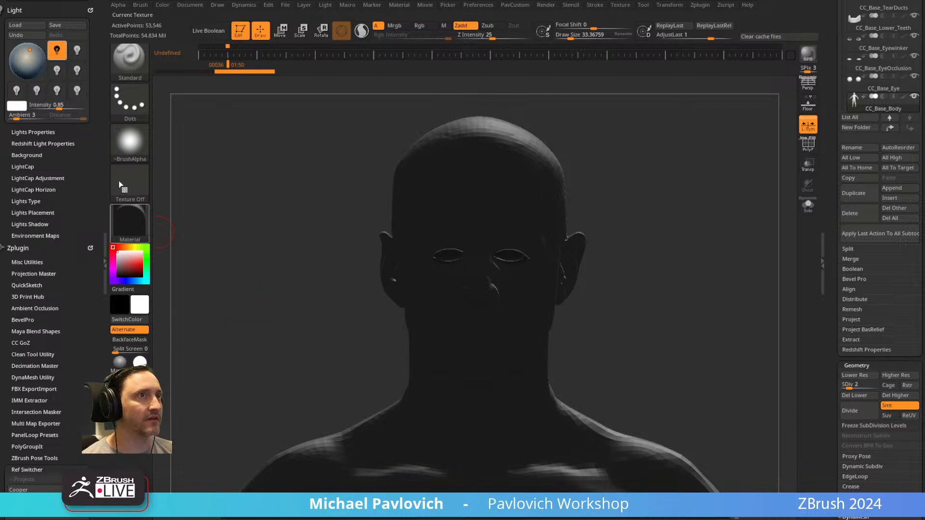
left_click(24, 55)
left_click_drag(24, 55, 23, 49)
left_click_drag(119, 257, 113, 248)
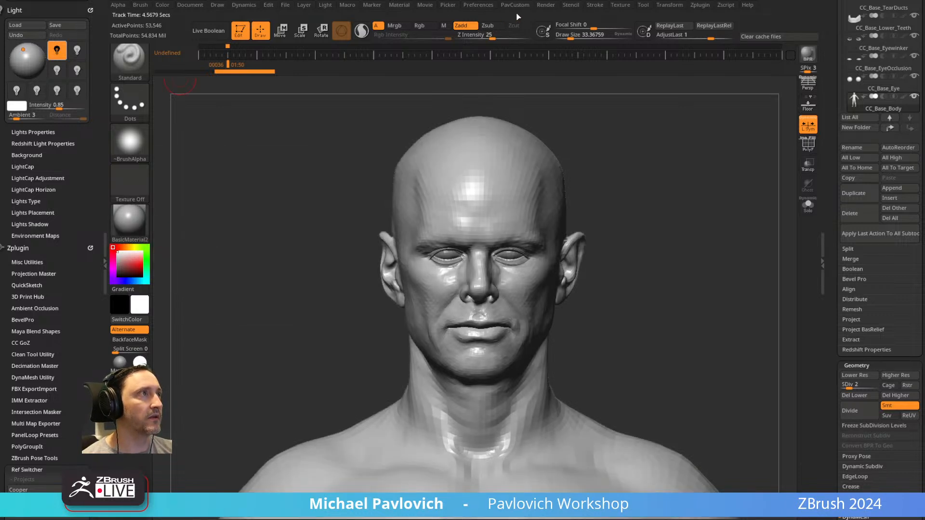
Open the BasicMaterial2 modifiers, then shift the light toward the centre of the preview sphere.
left_click(400, 5)
left_click(424, 200)
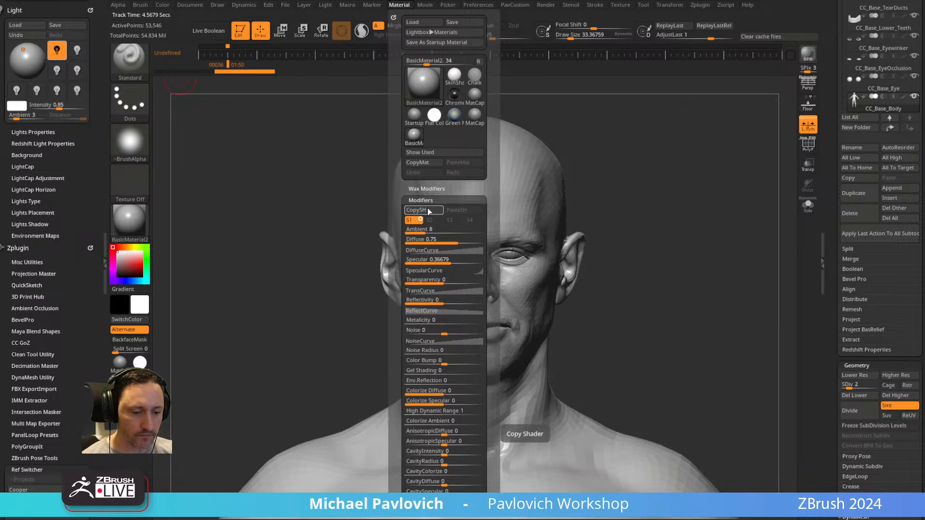
left_click(429, 211)
left_click_drag(23, 57, 26, 55)
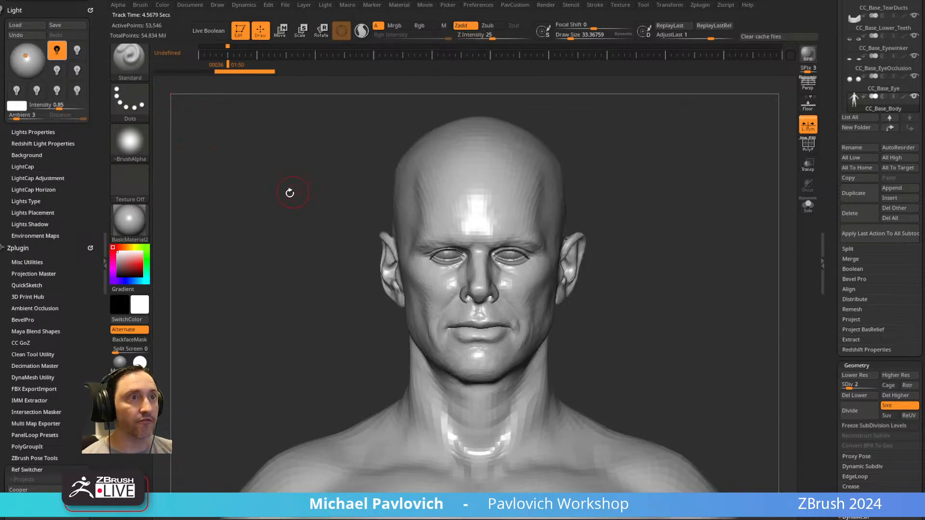
Switch Ref Switcher to the Cooper02 project and cycle through its saved head views, ending on View 1.
left_click_drag(69, 370, 70, 285)
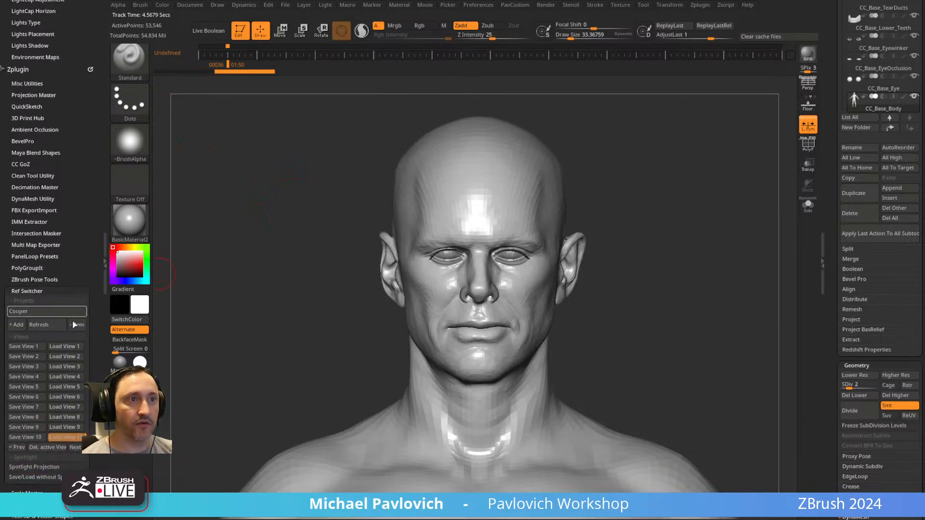
left_click(39, 313)
left_click(39, 322)
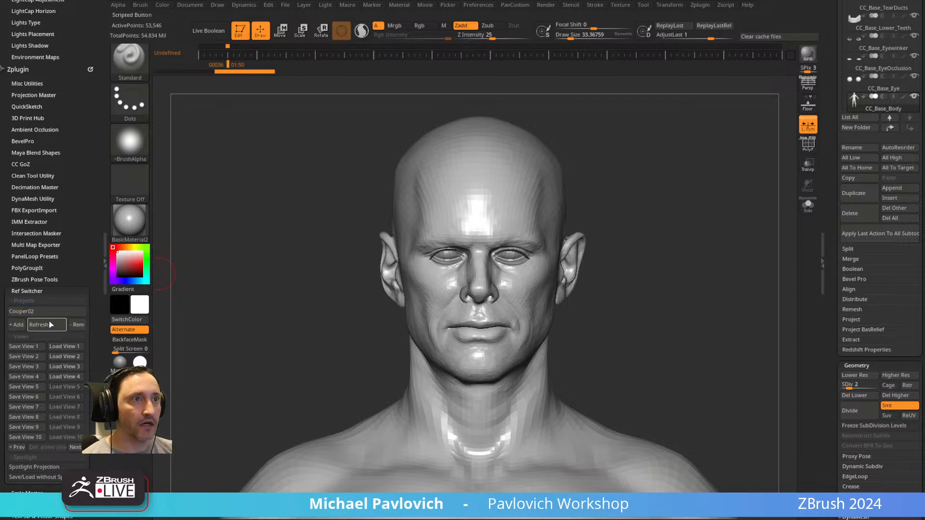
key("Right")
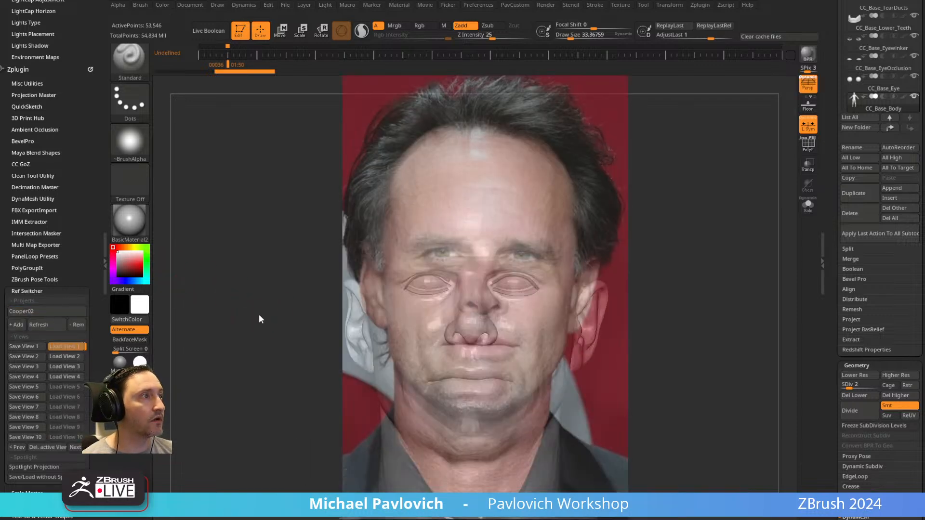
key("Right")
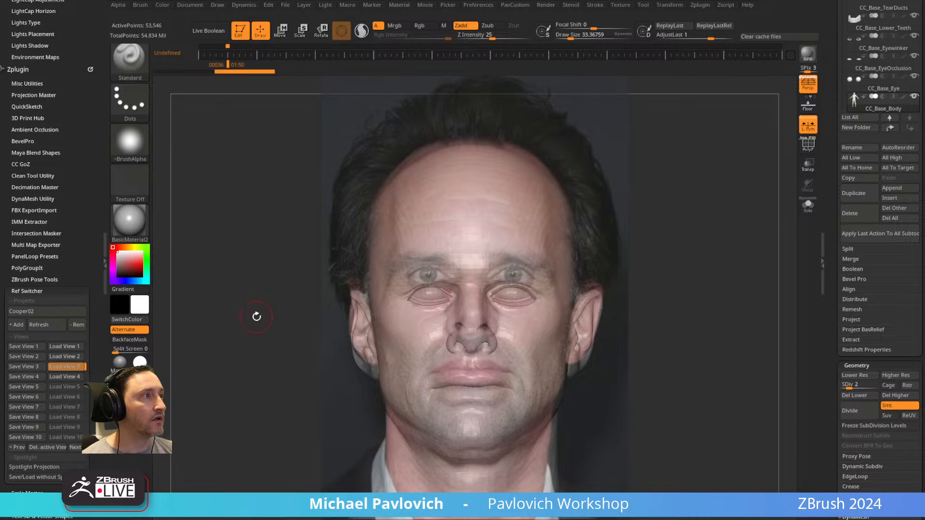
key("Right")
key("Right")
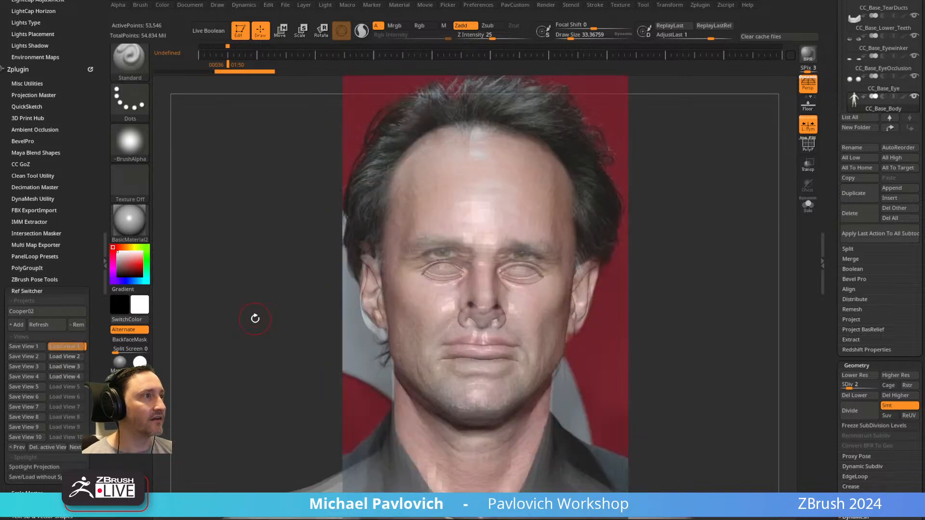
key("shift+z")
key("shift+z")
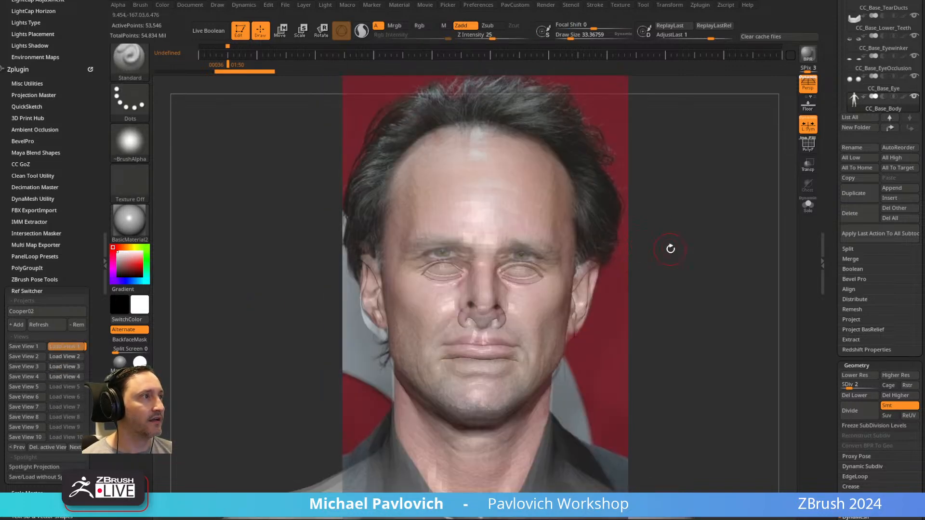
Move the Spotlight head photo off the model and place the sculpted head beside it for side-by-side comparison.
left_click_drag(669, 247, 670, 233, "alt")
key("w")
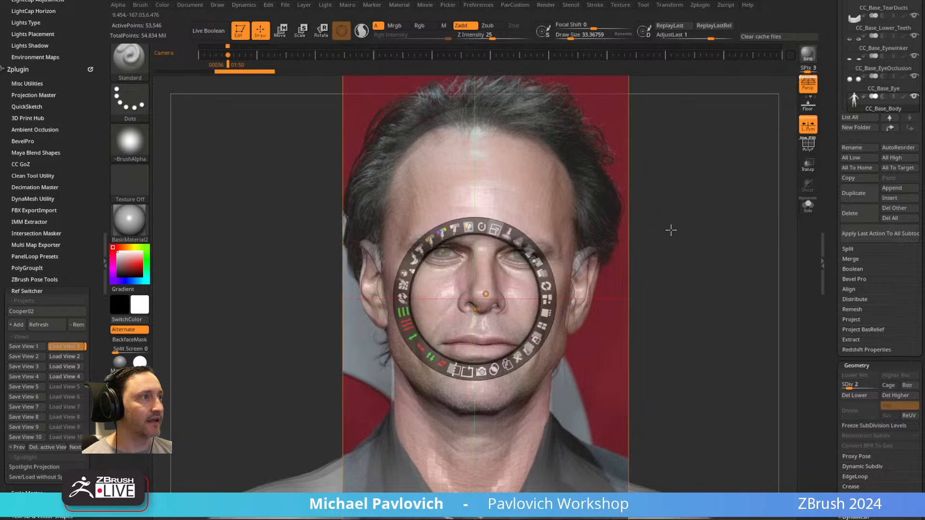
left_click_drag(536, 259, 325, 283)
key("z")
left_click_drag(596, 233, 729, 232, "alt")
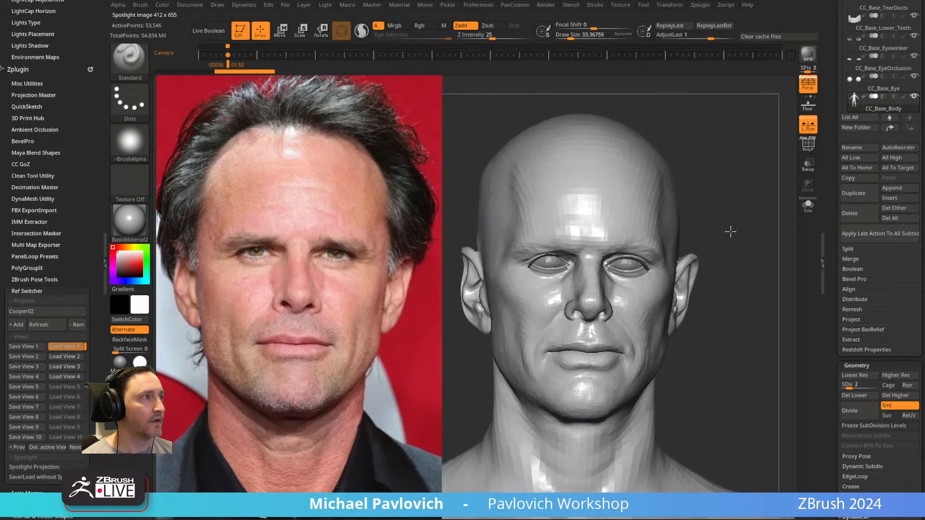
Dock the Light palette above the Brush palette and flip the light between the front and back of the head.
scroll(66, 168, "up", 10)
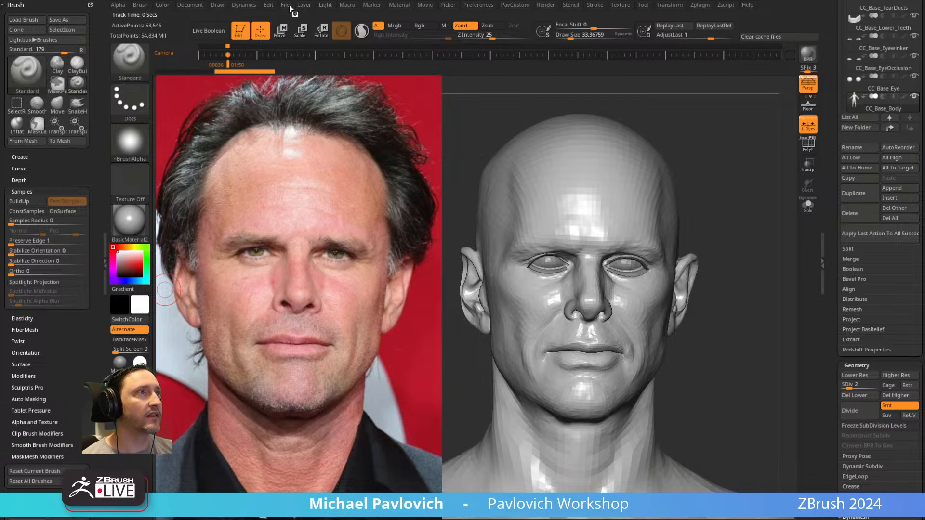
left_click(322, 7)
left_click_drag(321, 17, 30, 54)
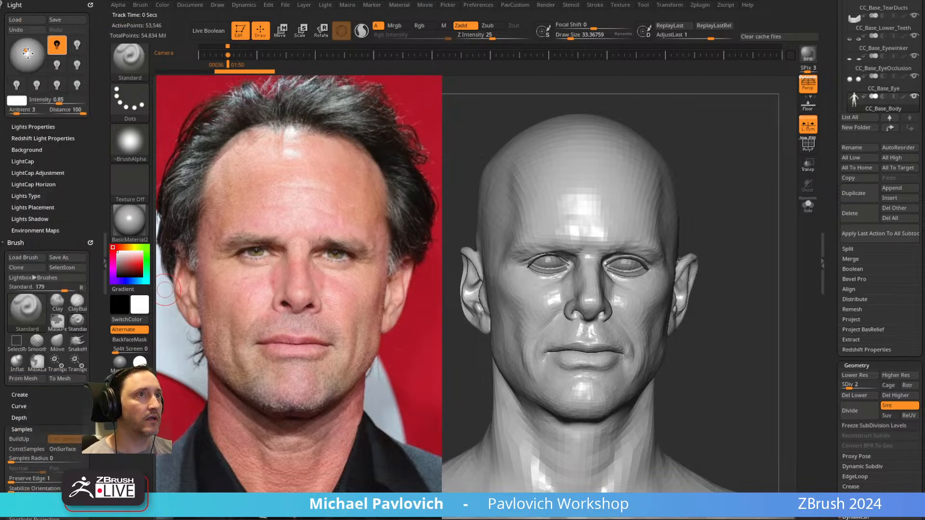
left_click(26, 47)
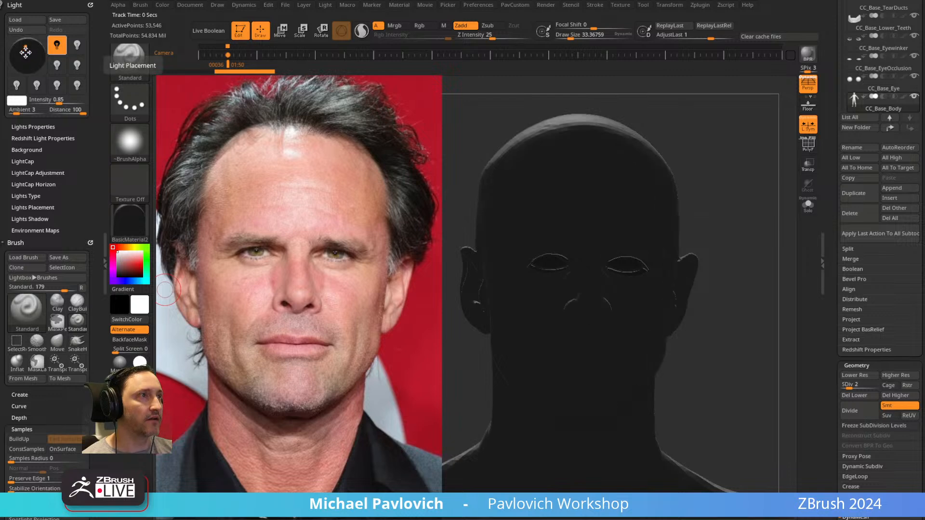
left_click(26, 47)
left_click(22, 57)
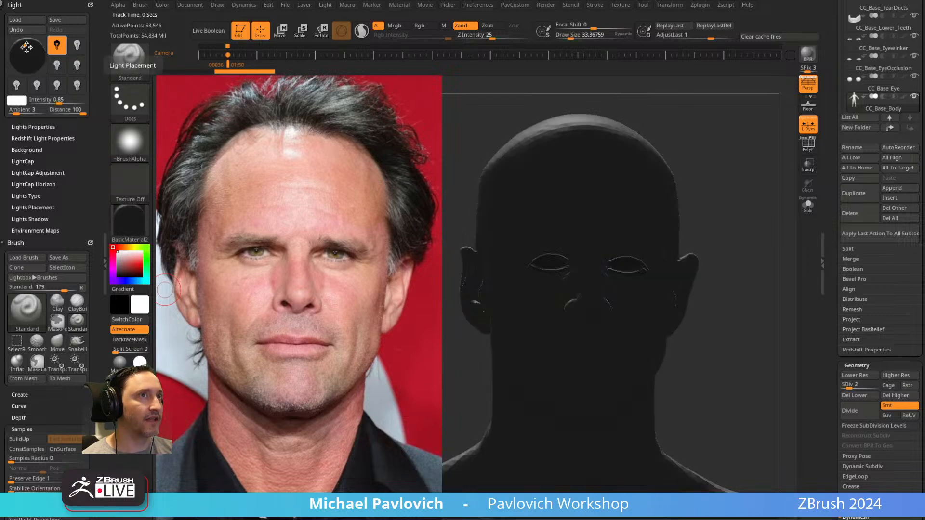
Try the light from the side of the head, then place it at the upper front to match the photo's lighting.
mouse_move(22, 57)
left_mouse_down()
mouse_move(16, 54)
mouse_move(31, 58)
left_mouse_up()
left_click(28, 56)
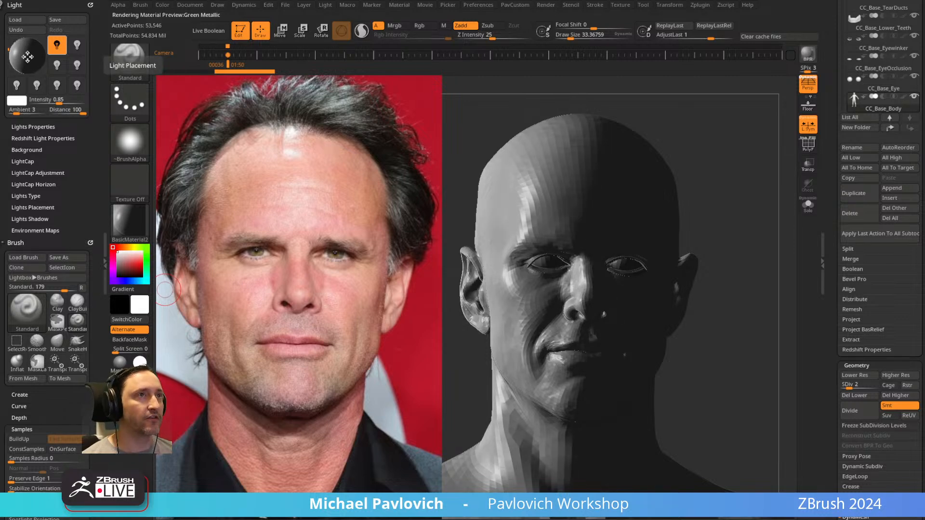
left_click(26, 55)
left_click(25, 54)
left_click(25, 54)
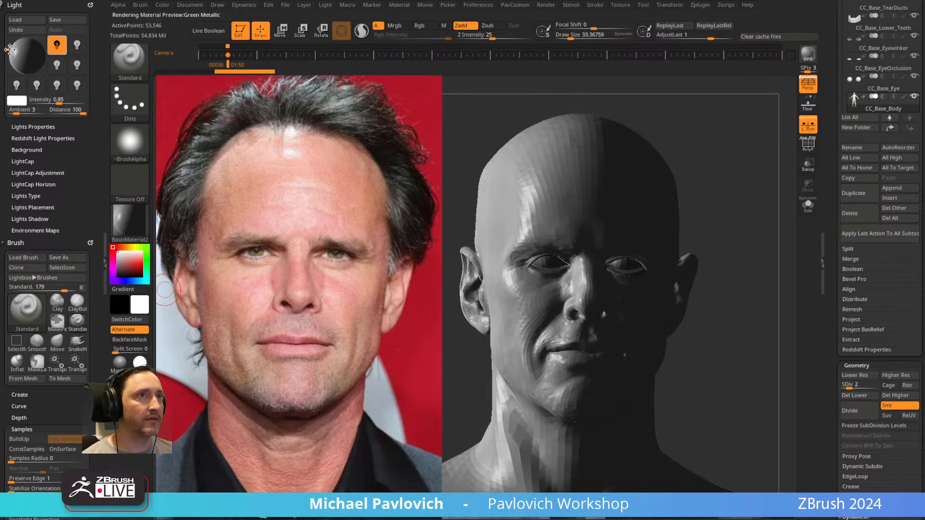
mouse_move(25, 54)
left_mouse_down()
mouse_move(27, 62)
mouse_move(29, 47)
left_mouse_up()
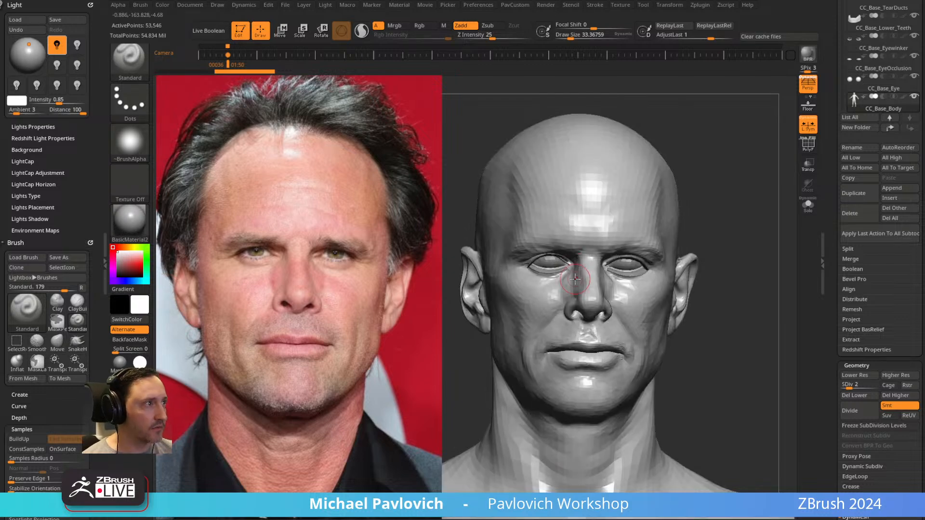
Hide the Spotlight photo, turn off perspective, and frame the full body from the front.
key("shift+z")
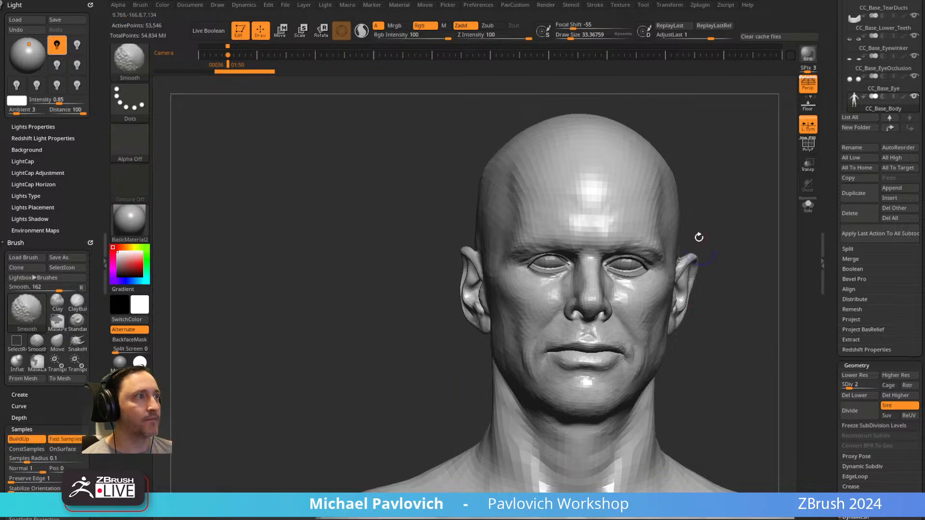
mouse_move(752, 164)
left_mouse_down("alt")
mouse_move(655, 166)
mouse_move(782, 154)
left_mouse_up("alt")
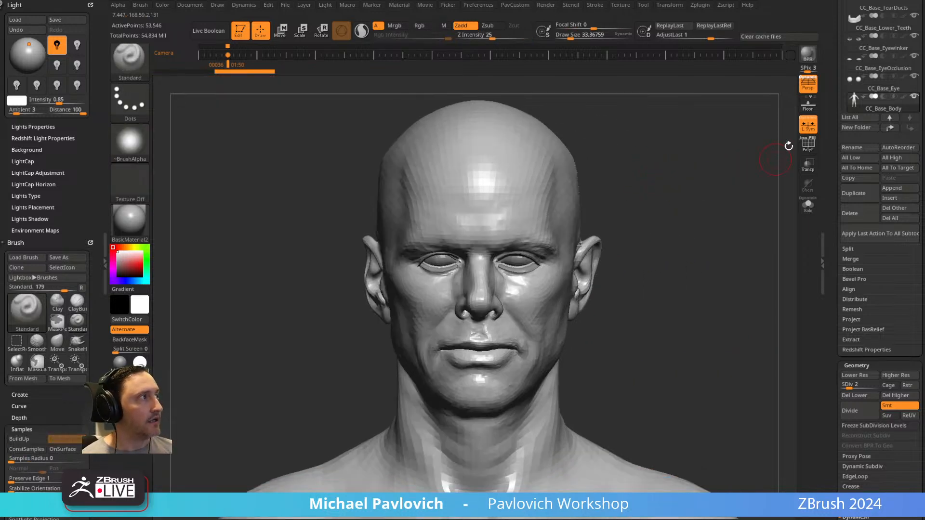
left_click_drag(704, 203, 667, 140, "alt")
left_click(808, 85)
mouse_move(676, 197)
left_mouse_down("alt")
mouse_move(694, 221)
mouse_move(674, 186)
left_mouse_up("alt")
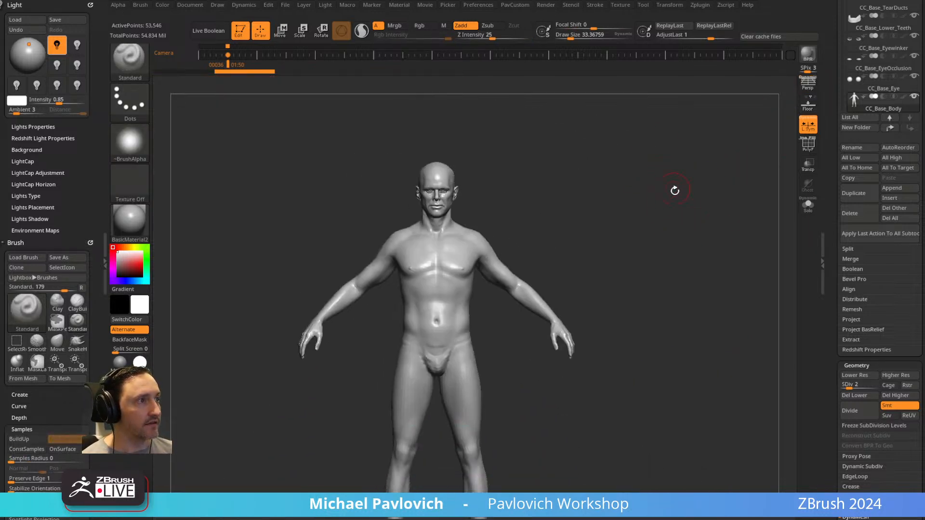
Delete the head photo from Spotlight and add the full-body Cooper reference image in its place.
key("shift+z")
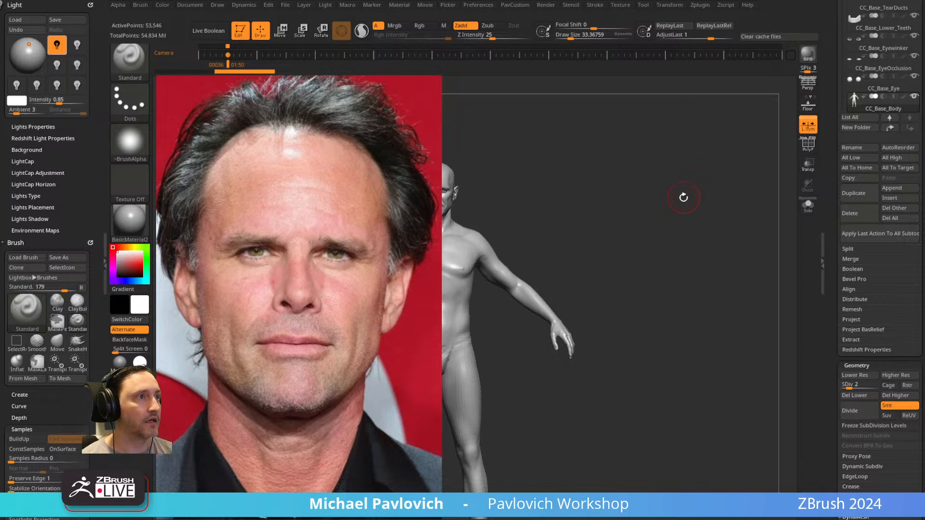
key("z")
key("shift+z")
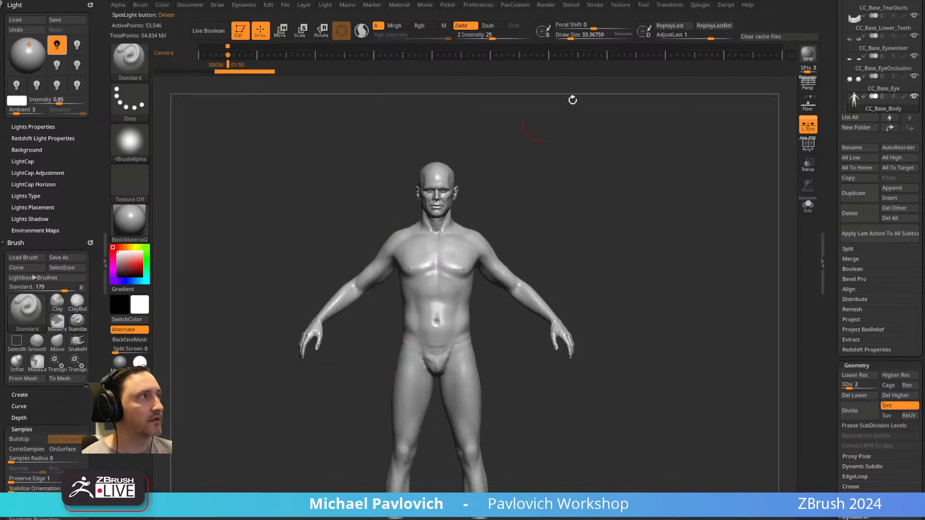
left_click(620, 5)
left_click(636, 155)
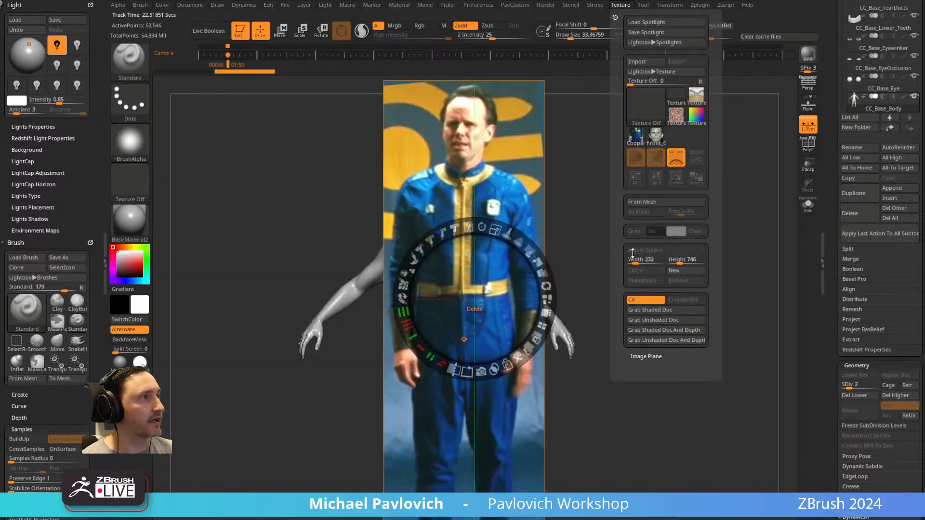
Scale and position the full-body photo in Spotlight, leave its edit mode, and align the body model with the photo's figure.
left_click_drag(500, 234, 496, 221)
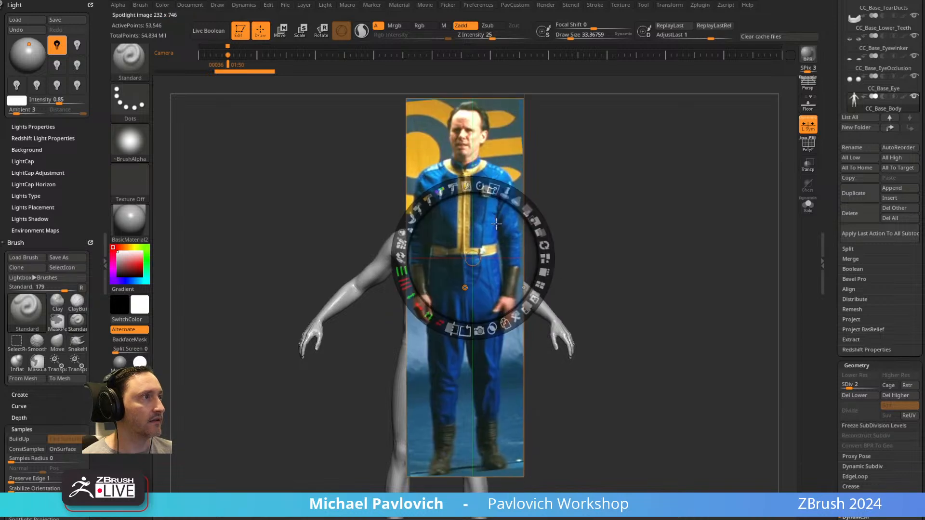
left_click_drag(497, 189, 514, 197)
key("z")
right_click_drag(616, 200, 694, 193, "ctrl")
right_click_drag(694, 194, 705, 226, "ctrl")
key("s")
left_click_drag(715, 215, 704, 216)
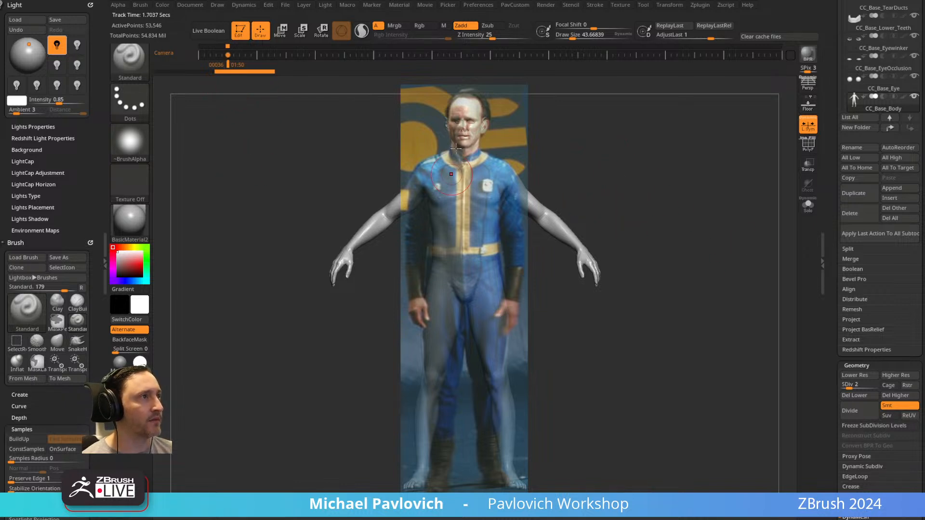
Move the model off the photo and step between the stored camera views to recall the aligned front view.
left_click_drag(687, 174, 471, 166, "alt")
key("Left")
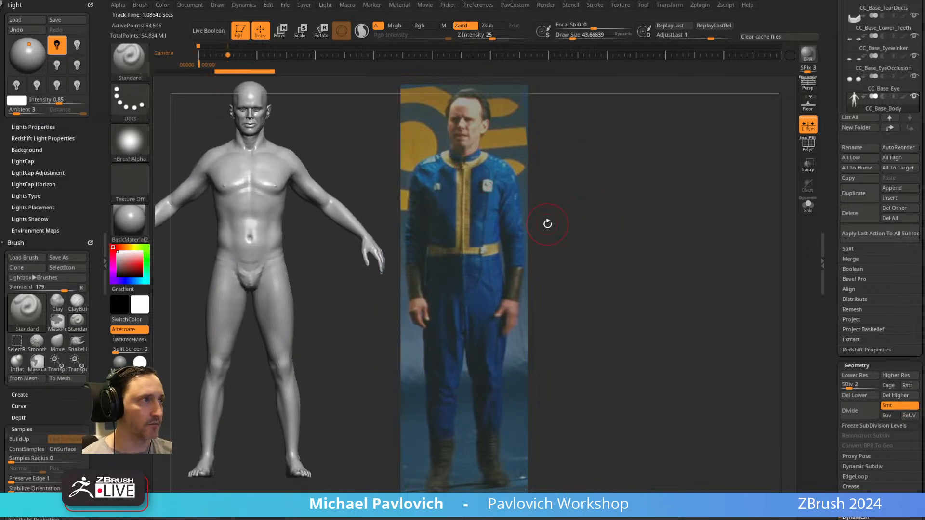
key("Right")
key("s")
left_click_drag(429, 169, 426, 168)
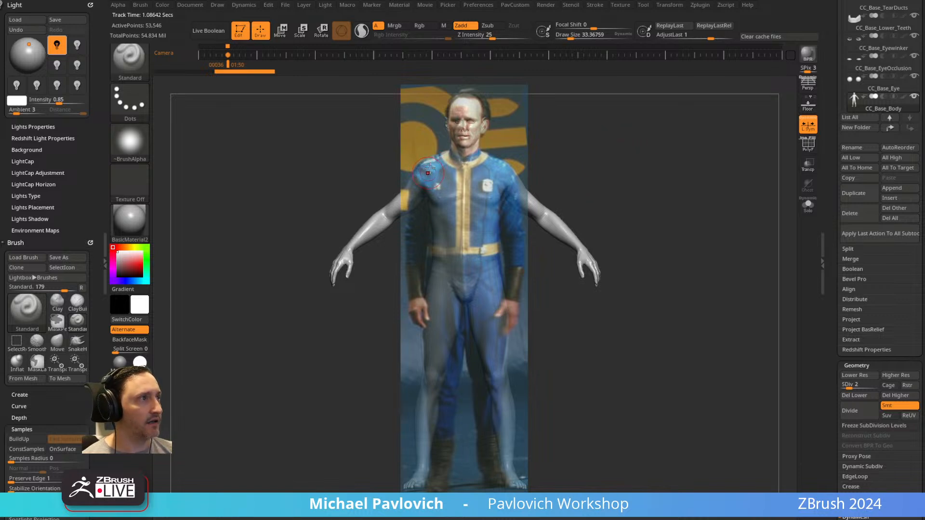
Store a tilted view of the body as a camera keyframe at frame 61 and return to the aligned view at frame 36.
mouse_move(686, 171)
left_mouse_down("shift")
mouse_move(658, 132)
mouse_move(671, 174)
left_mouse_up("shift")
key("shift")
key("shift")
mouse_move(668, 161)
left_mouse_down("shift")
mouse_move(630, 124)
mouse_move(374, 106)
mouse_move(405, 129)
left_mouse_up("shift")
mouse_move(744, 162)
left_mouse_down()
mouse_move(733, 169)
mouse_move(743, 182)
left_mouse_up()
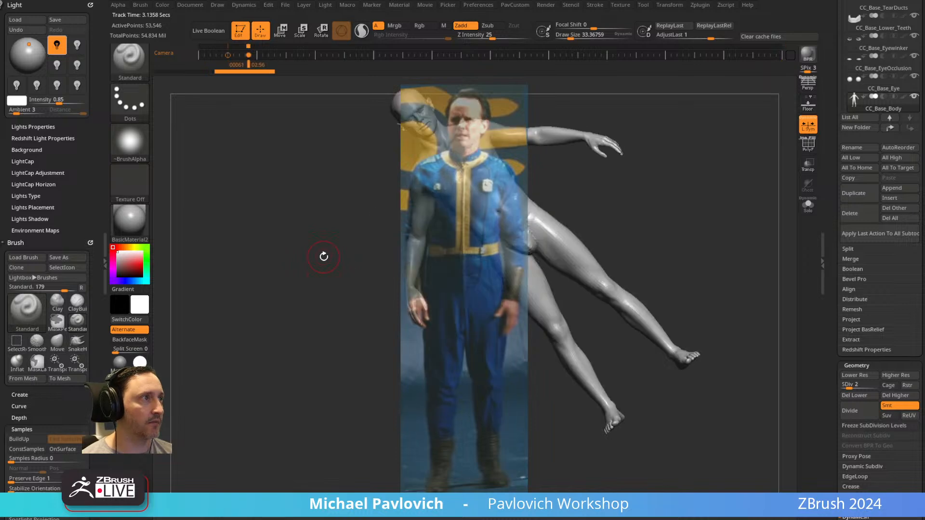
left_click(227, 54)
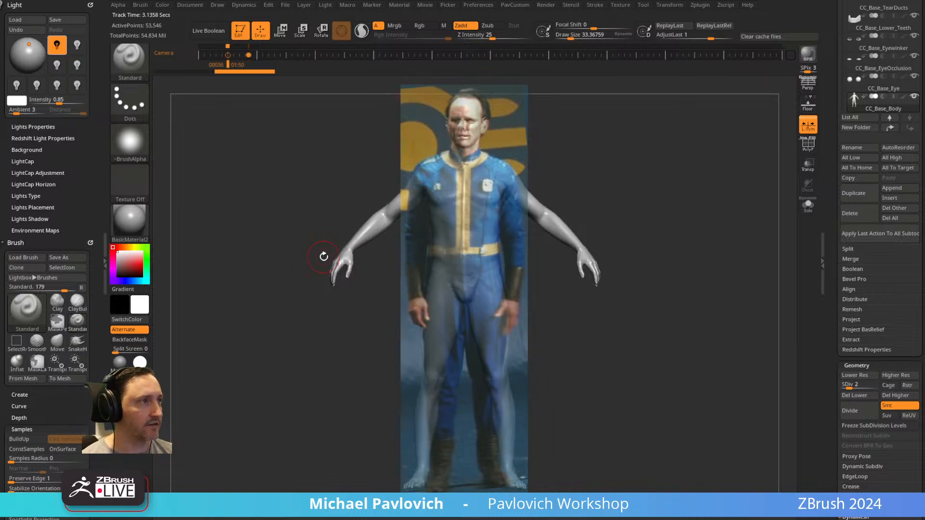
Hide the photo, duplicate the CC_Base_Body subtool, and delete the copy's subdivision levels above 4.
key("shift+z")
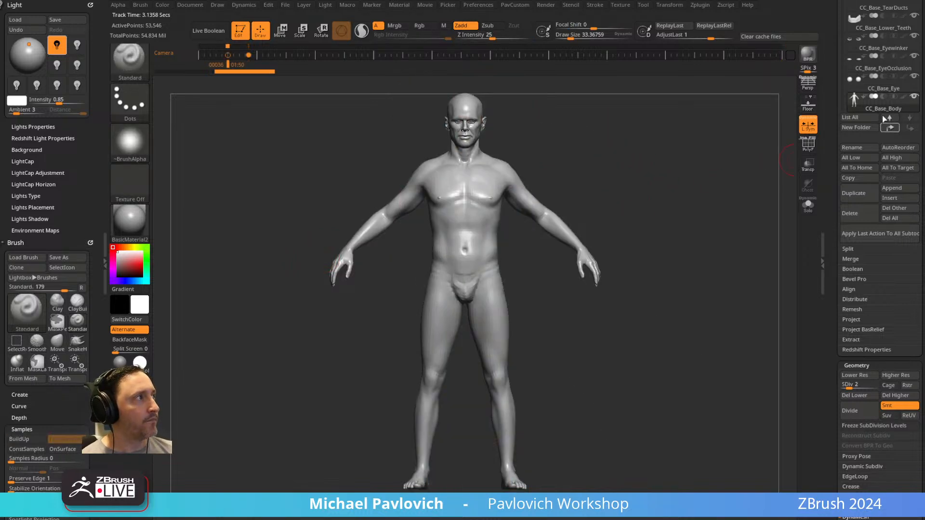
left_click(854, 193)
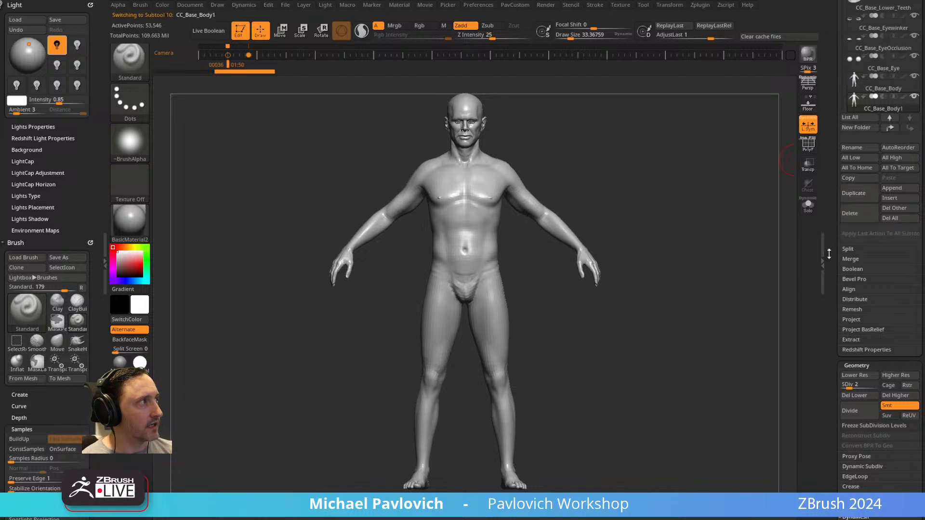
left_click_drag(835, 251, 835, 130)
left_click_drag(849, 264, 860, 265)
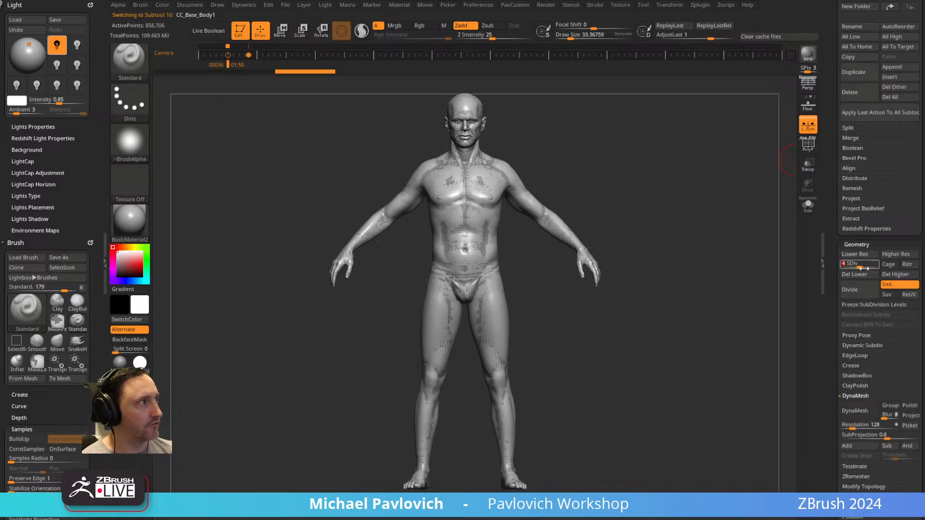
left_click(897, 275)
scroll(906, 276, "up", 5)
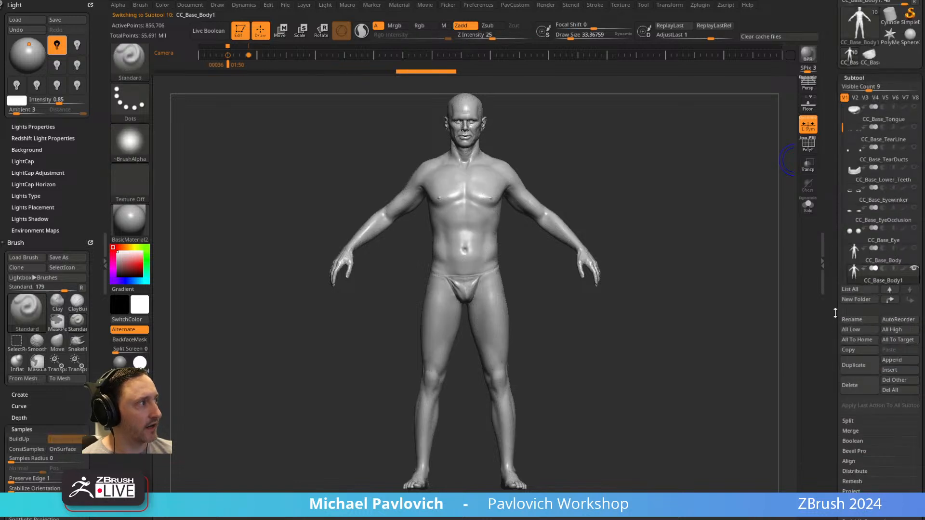
Rename the duplicated body subtool as suit.
scroll(852, 314, "down", 1)
left_click(852, 305)
type("suit")
key("Return")
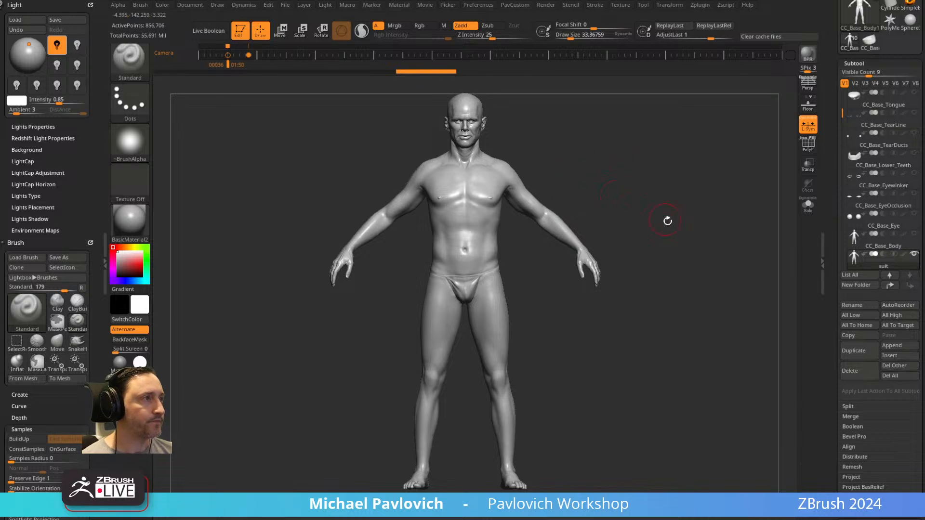
Inflate the suit subtool slightly with the Inflate deformation.
key("3")
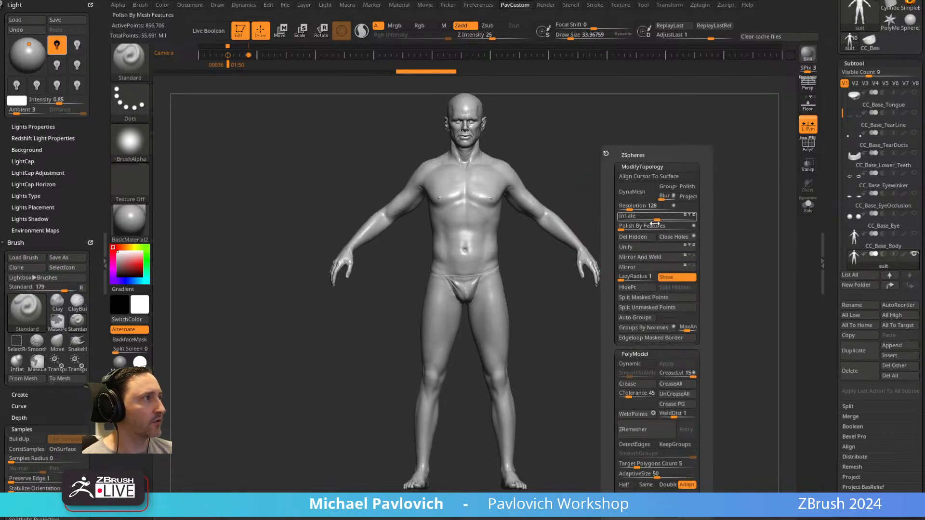
left_click_drag(829, 211, 823, 97)
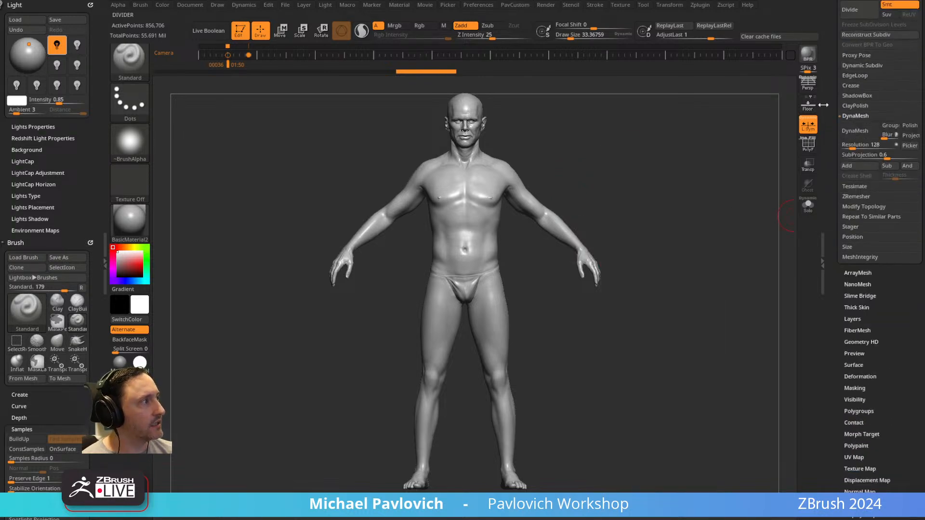
left_click(860, 377)
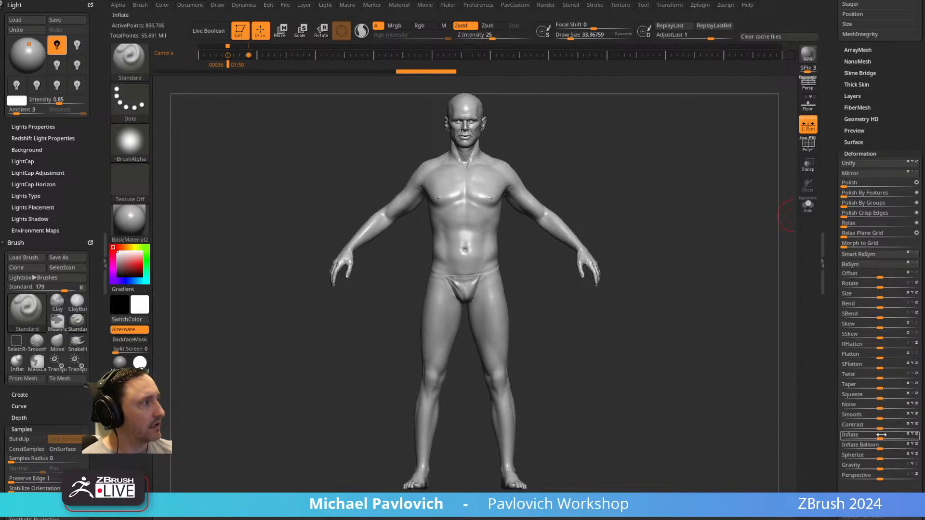
left_click_drag(882, 438, 896, 439)
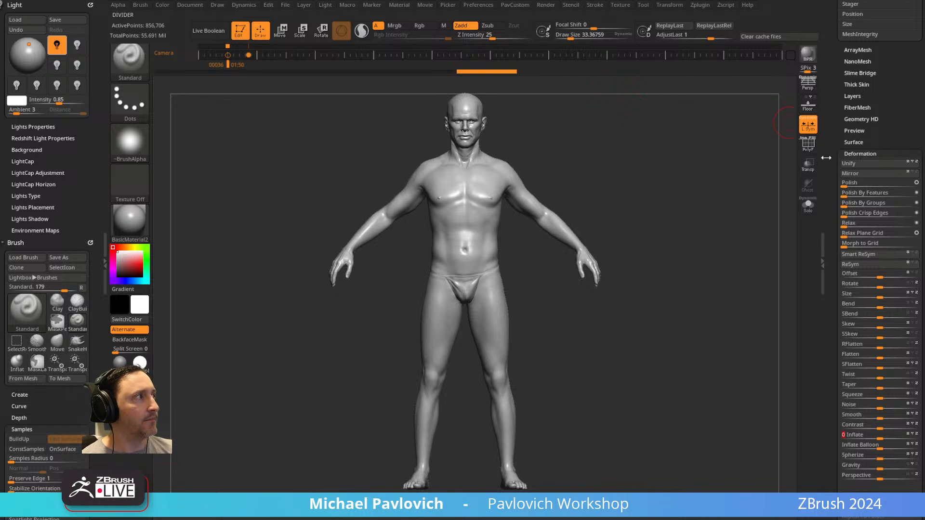
Try brush draw sizes of about 822 and 49, and settle on about 36.
left_click(692, 186)
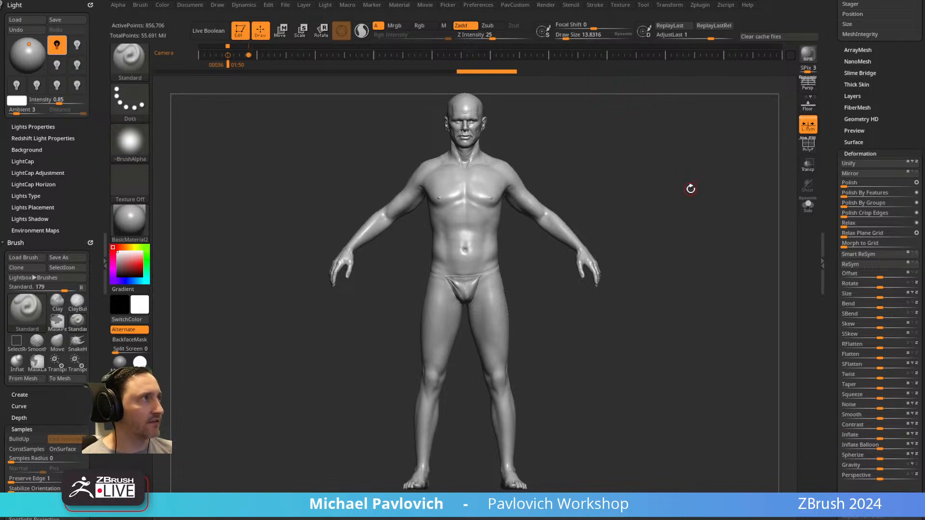
left_click(624, 34)
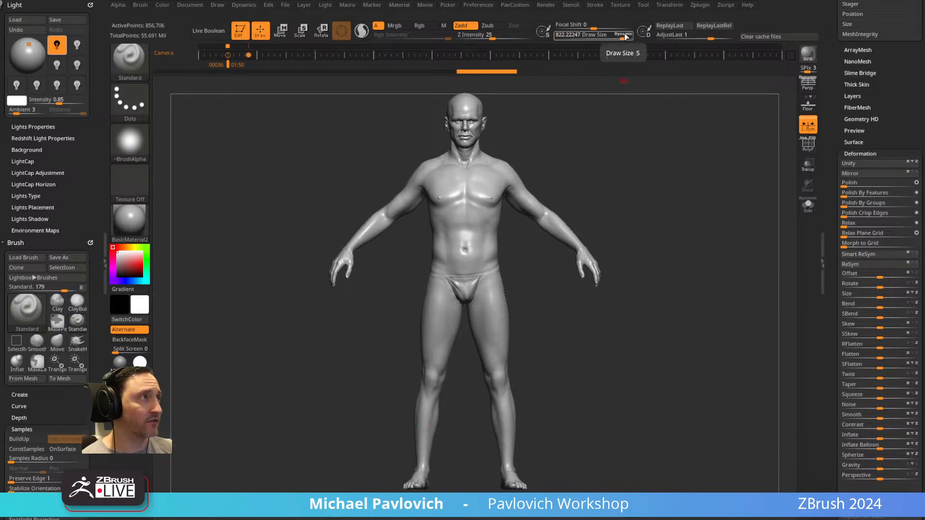
key("s")
mouse_move(626, 205)
left_mouse_down()
mouse_move(570, 199)
mouse_move(585, 204)
left_mouse_up()
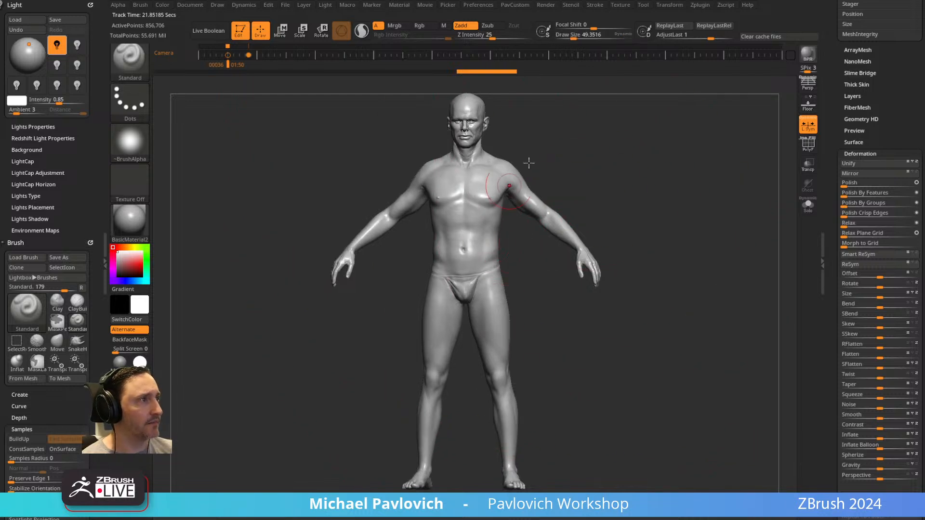
key("s")
left_click_drag(627, 205, 610, 205)
Examine the Scale Master options, including ZBrush Scale Unify, and the suit's export scale and offset settings.
left_click_drag(831, 203, 831, 164)
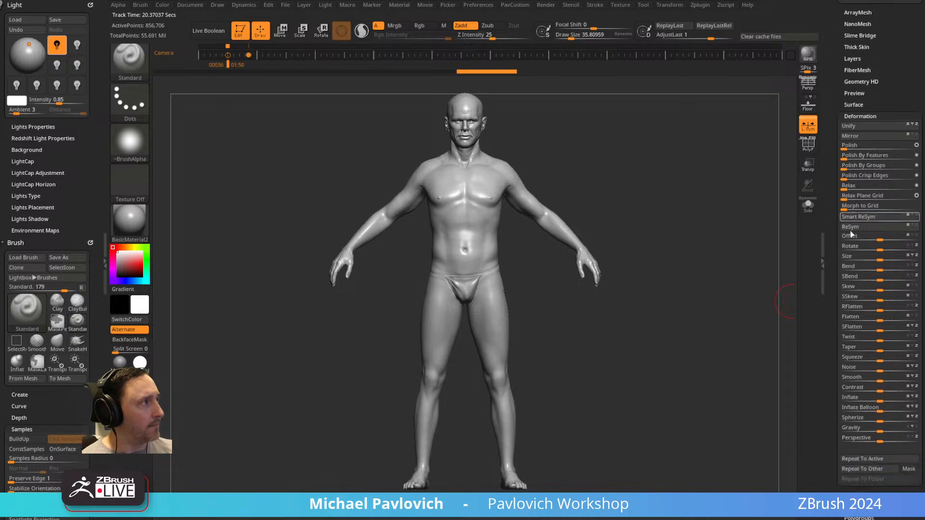
left_click(701, 4)
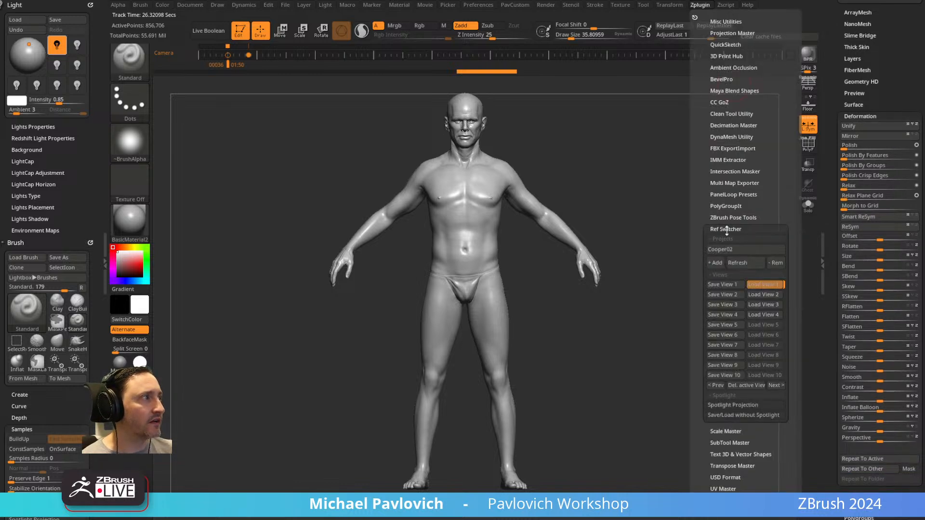
key("shift")
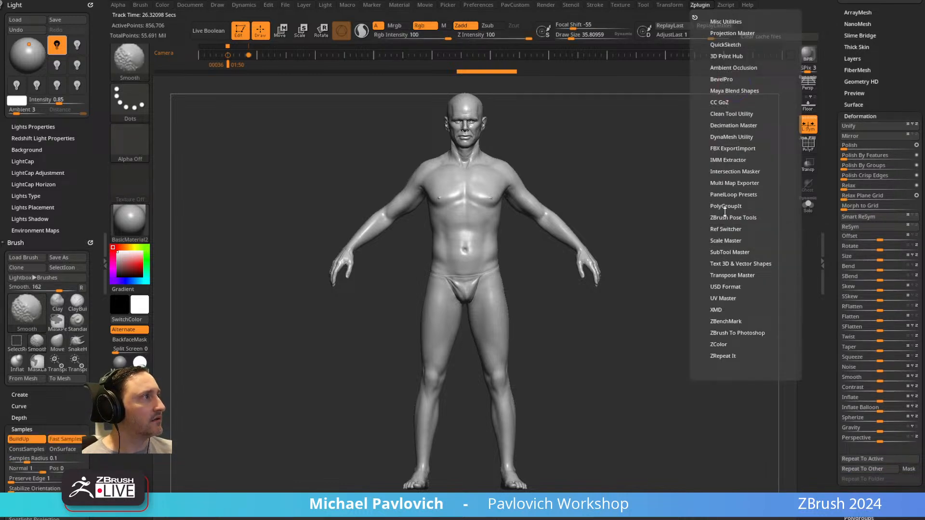
left_click(726, 241)
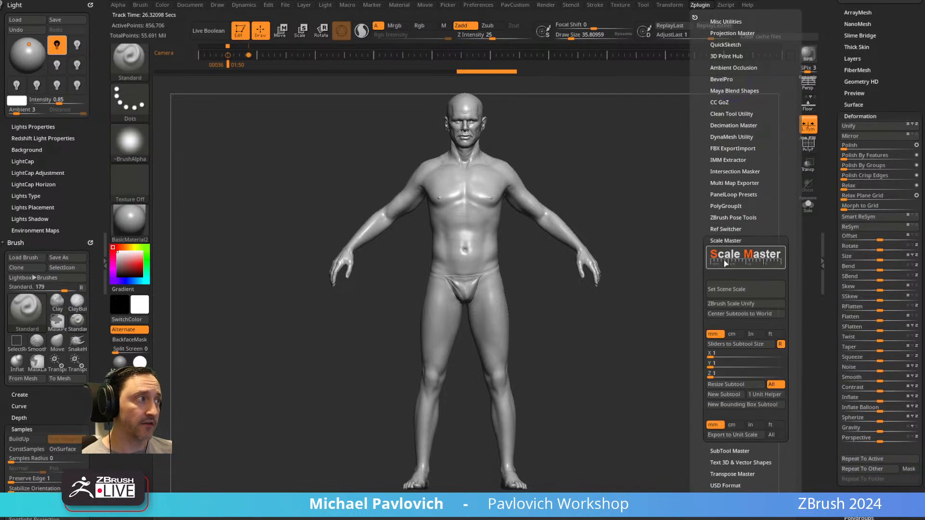
left_click(734, 304)
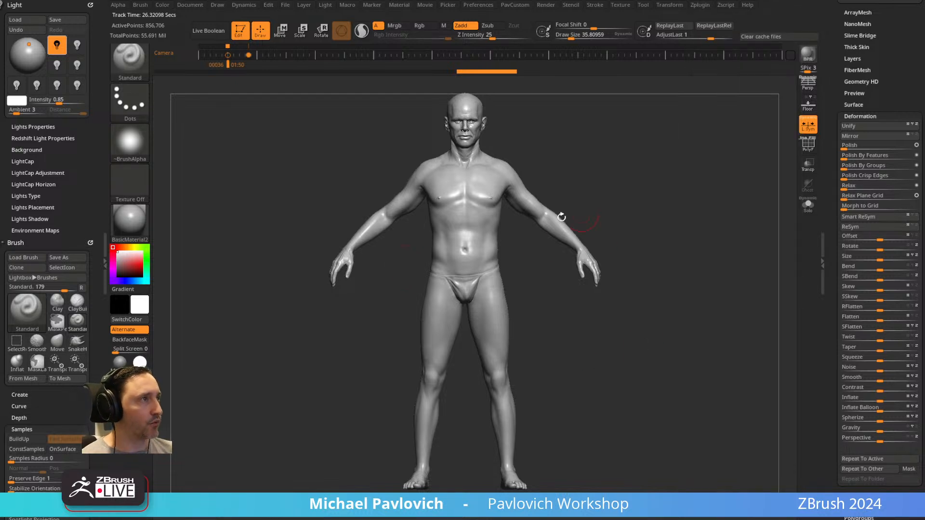
left_click_drag(828, 260, 829, 148)
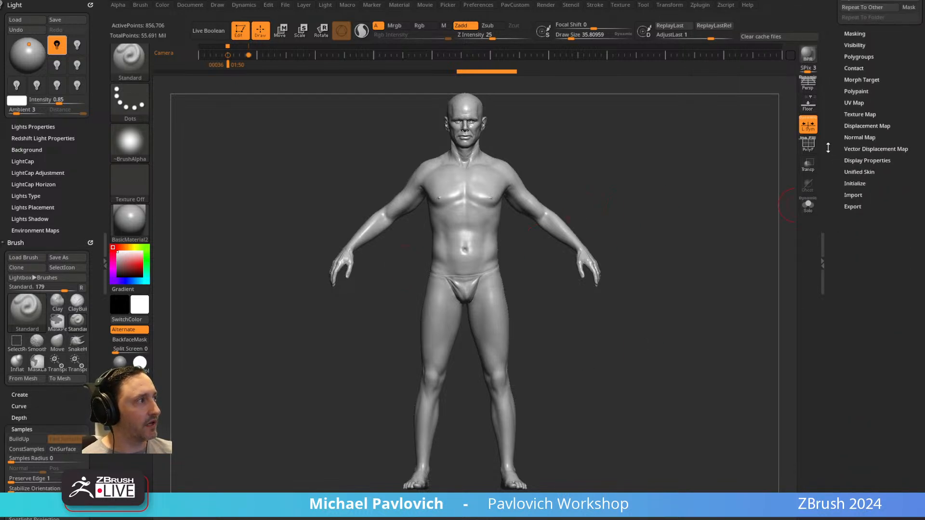
left_click(853, 207, "shift")
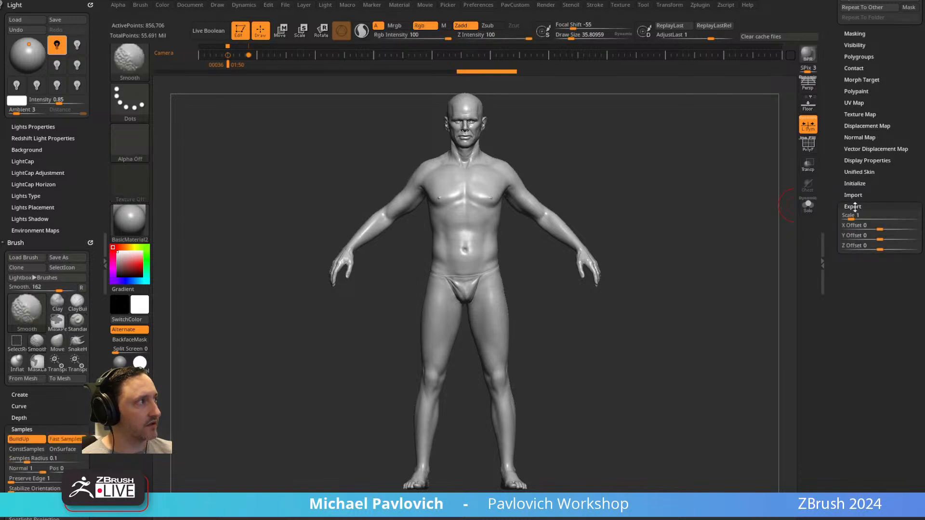
left_click(853, 208)
left_click(832, 273)
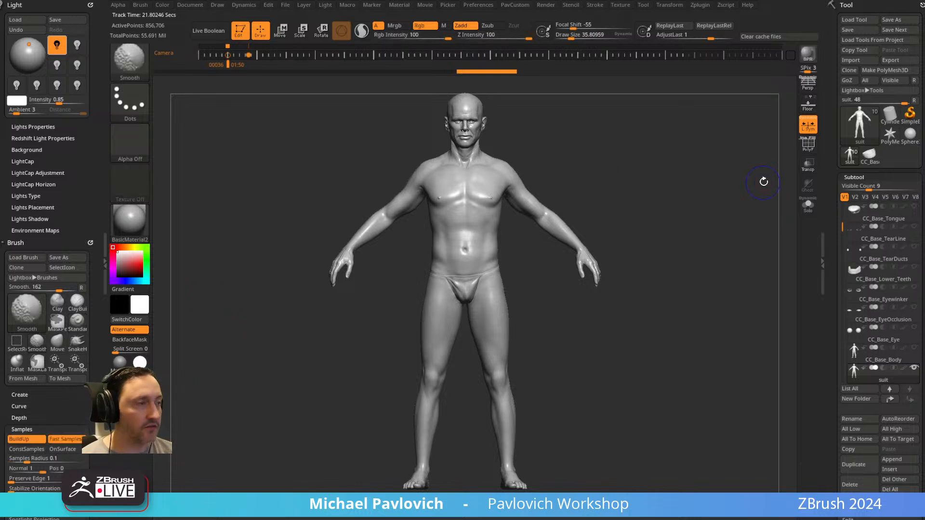
Show the full-body photo over the model again and inflate the suit further against it.
key("shift+z")
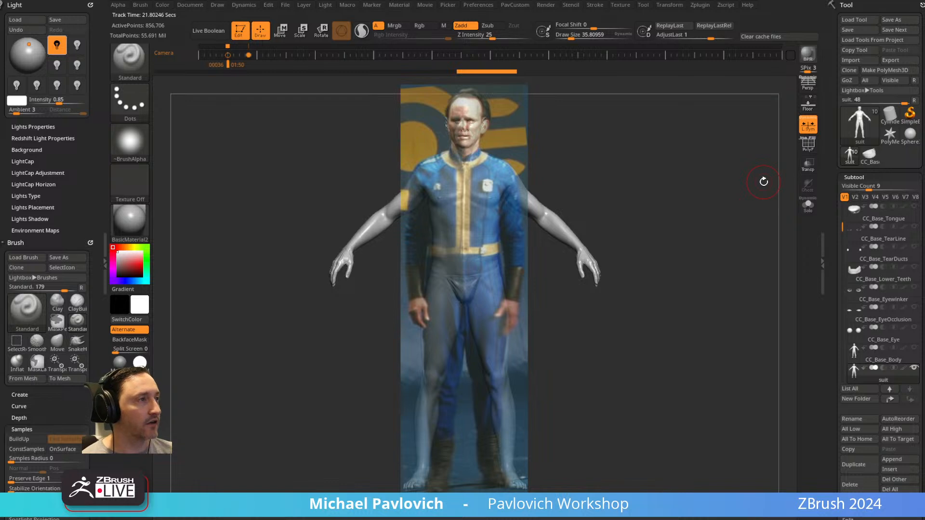
key("3")
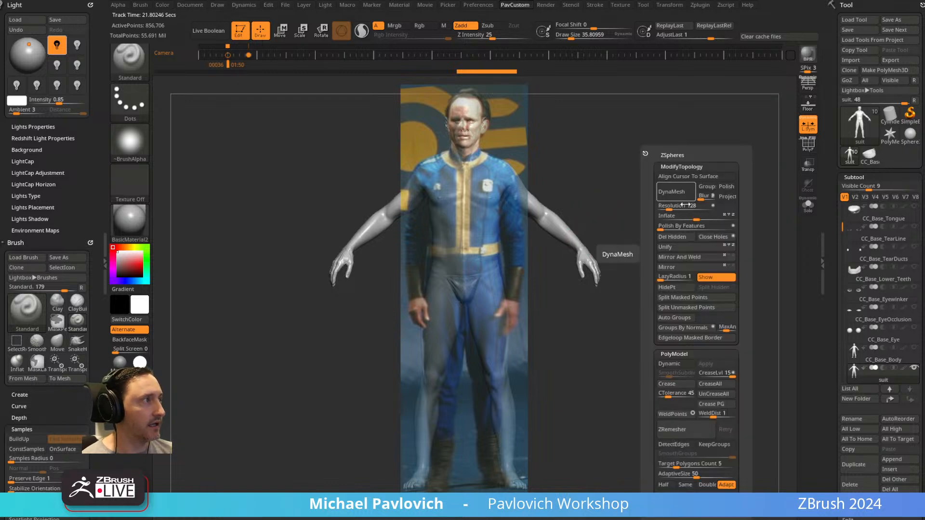
left_click_drag(701, 217, 744, 218)
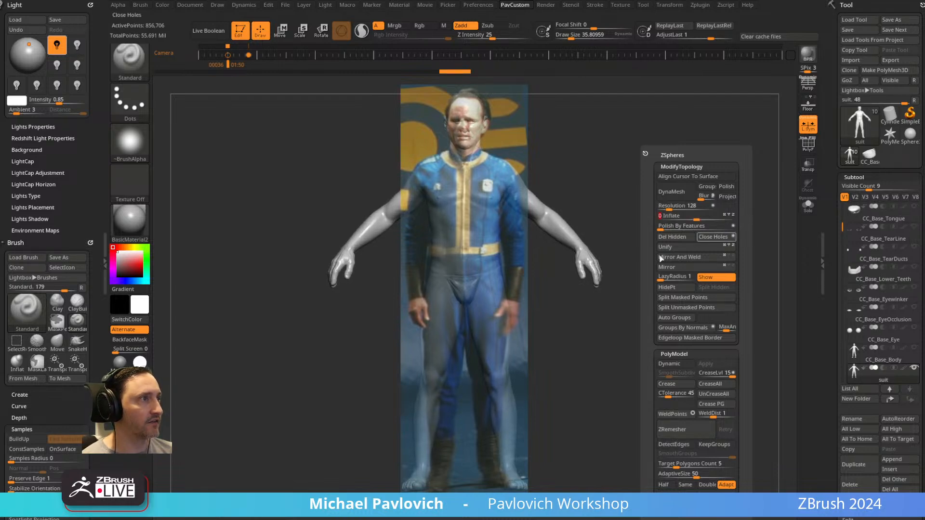
Try a brush draw size of about 231 over the torso and restore it to about 36.
key("s")
left_click_drag(482, 243, 487, 242)
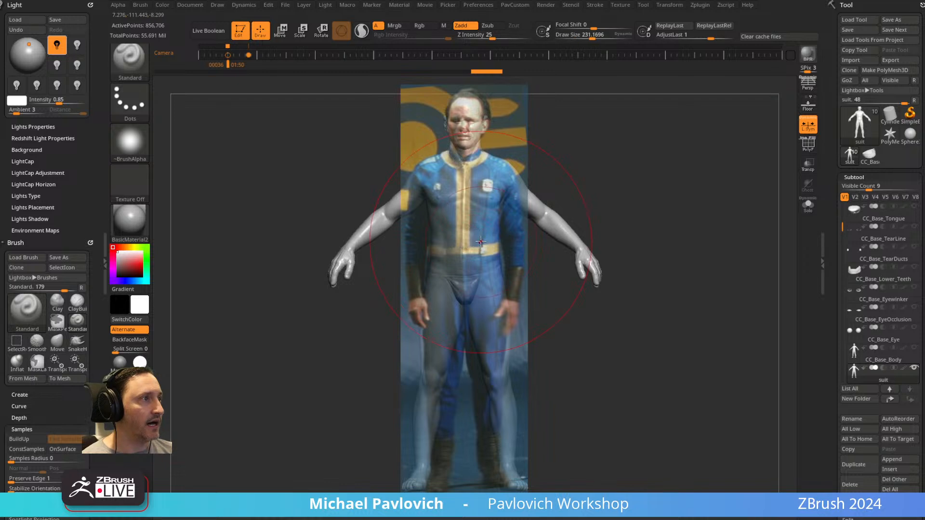
key("[")
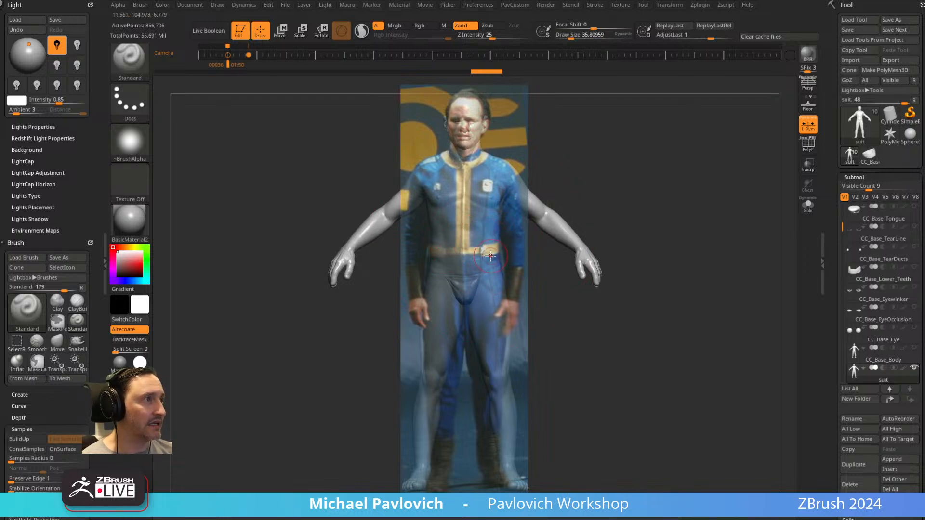
key("s")
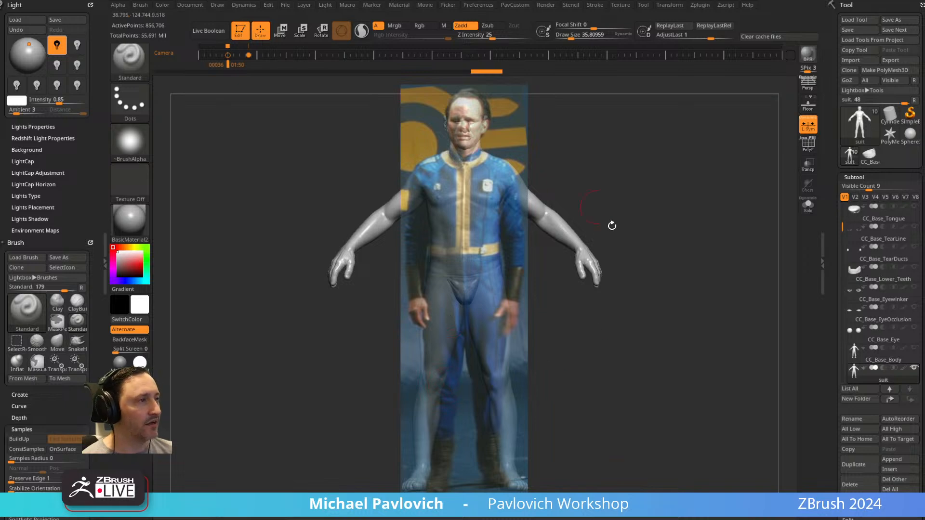
Enlarge the brush draw size to about 145, hide the reference photo and check the suit's polygroups with PolyFrame.
key("s")
left_click_drag(660, 217, 670, 212)
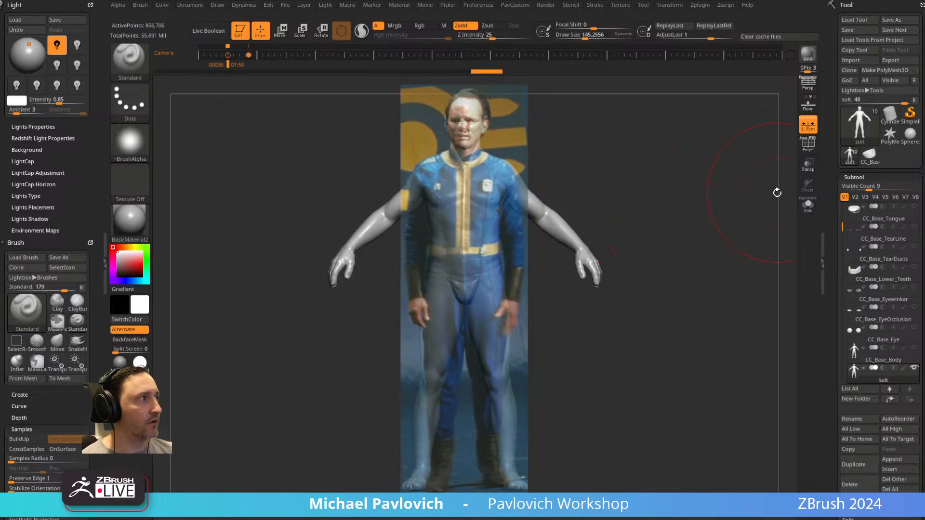
key("shift+z")
key("shift+f")
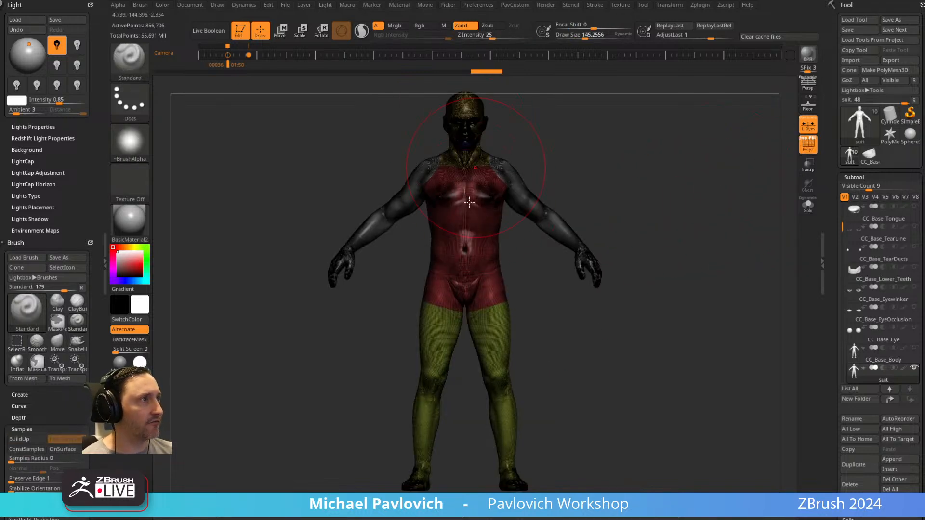
left_click(807, 149)
Merge the suit's polygroups into a single one and smooth the whole mesh with a Polish deformation of 87.
scroll(867, 313, "down", 10)
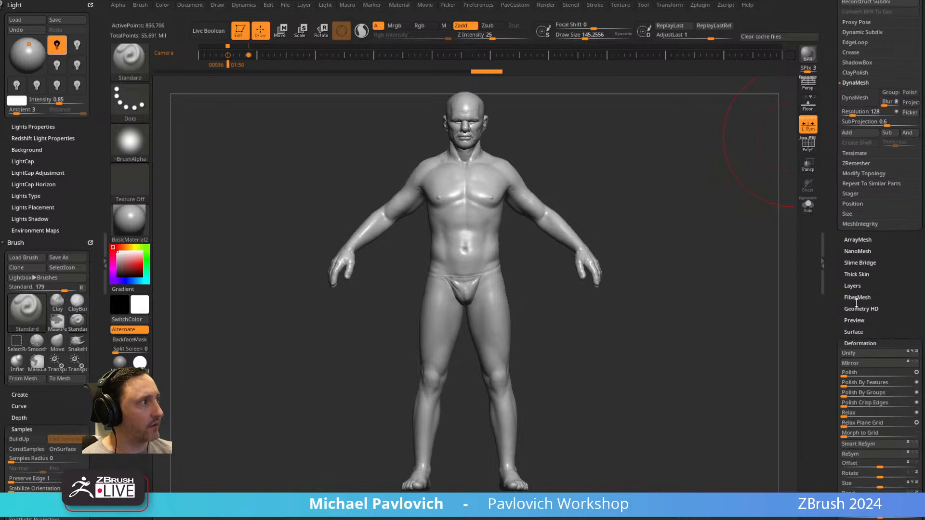
scroll(842, 340, "down", 5)
key("s")
left_click_drag(487, 174, 480, 174)
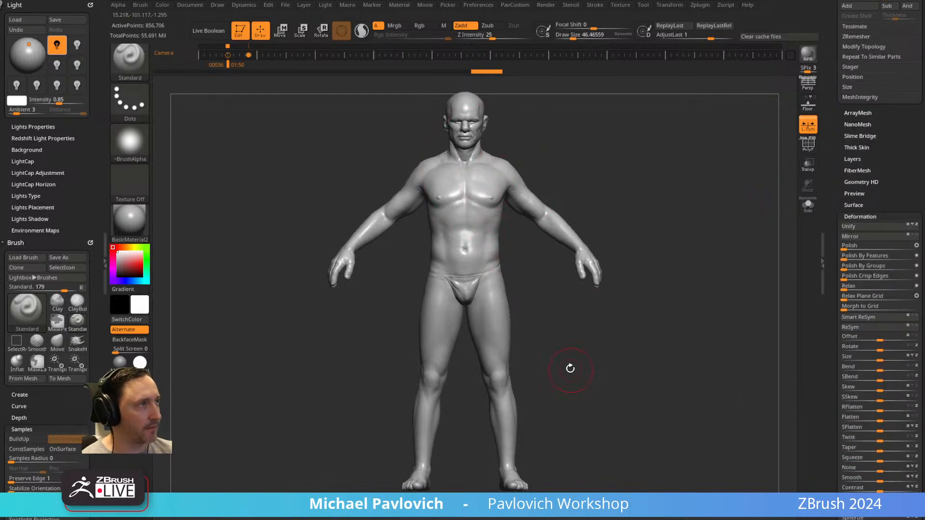
left_click(810, 147)
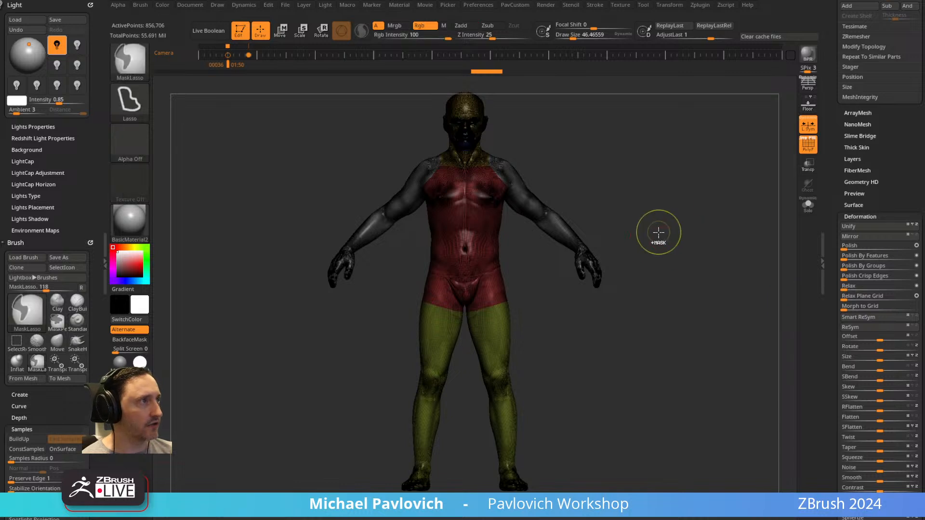
key("ctrl")
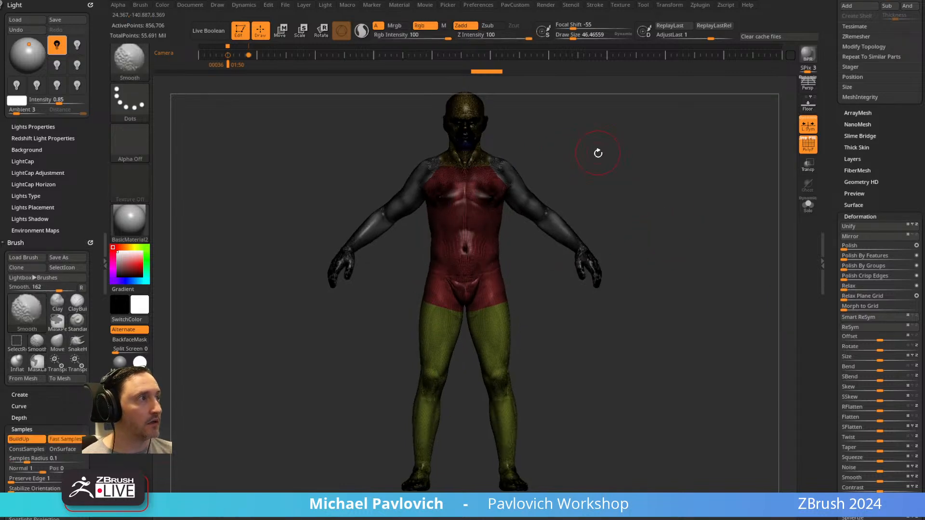
key("ctrl+w")
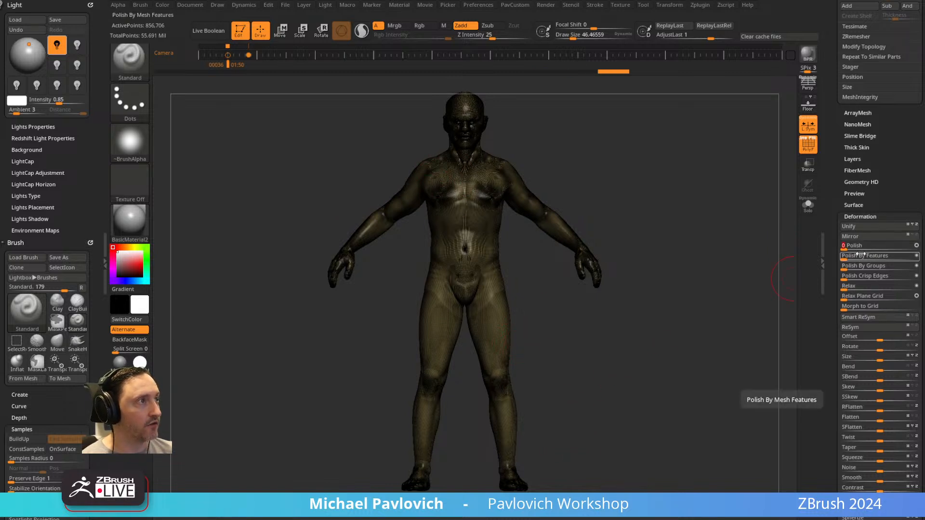
left_click_drag(857, 249, 903, 247)
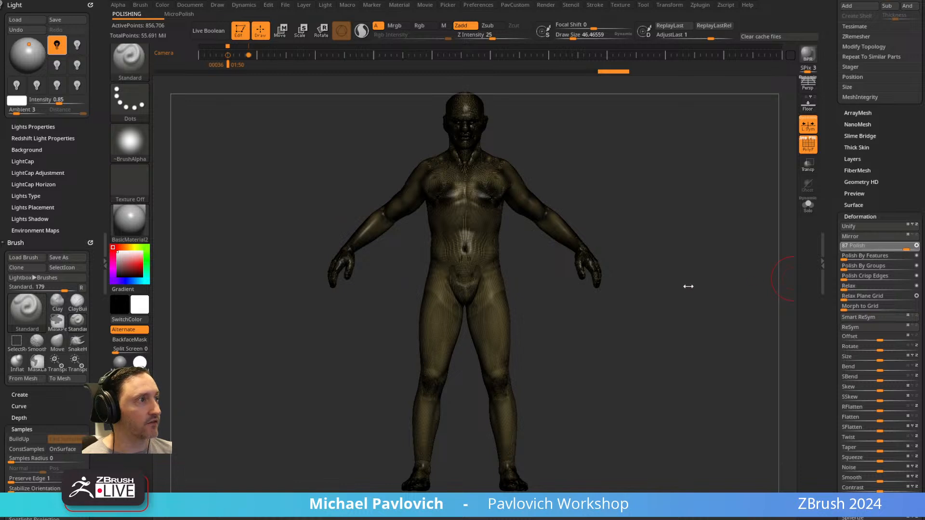
Show the full-body photo over the polished suit, turn off PolyFrame and reduce the brush draw size to about 31.
key("shift+z")
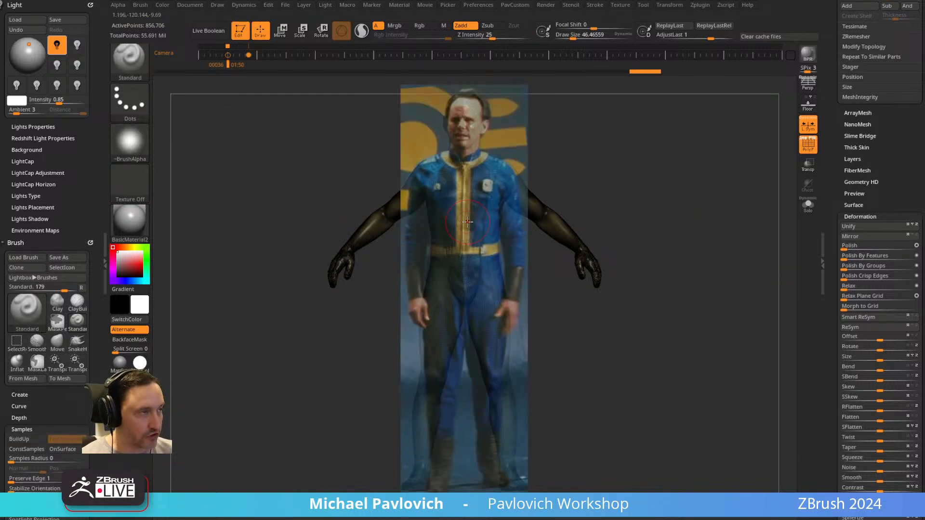
key("s")
left_click_drag(607, 197, 567, 194)
key("s")
left_click(807, 144)
key("s")
left_click_drag(492, 205, 487, 203)
key("s")
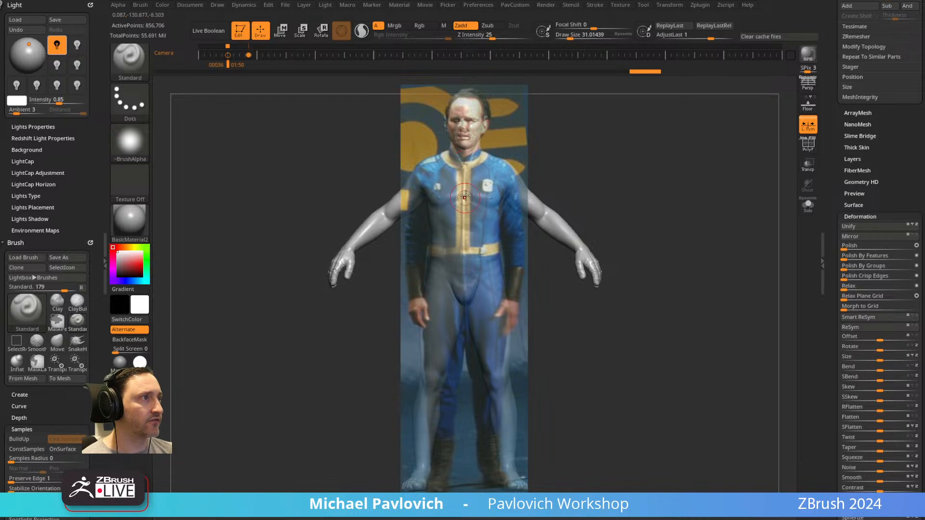
Try carving the zipper line down the suit's chest with the DamStandard brush at draw sizes of about 65 and 22.
key("b")
key("d")
key("s")
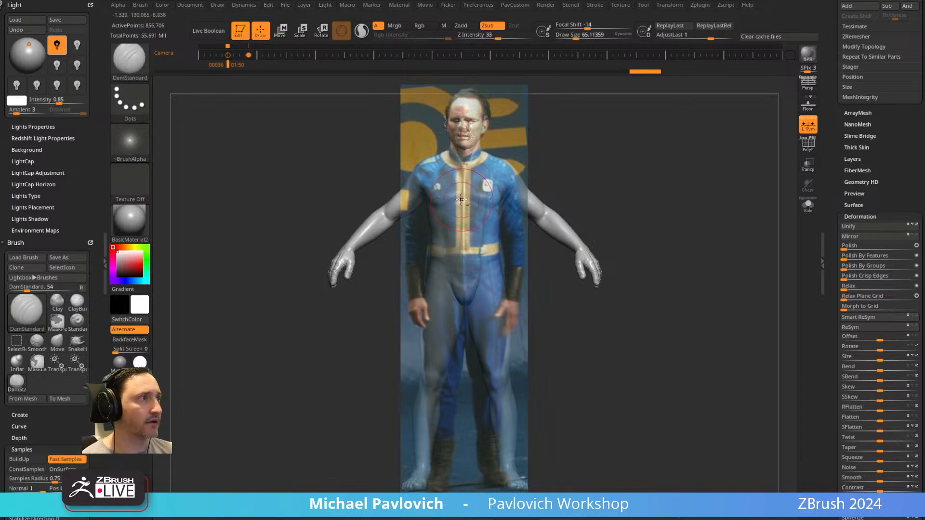
left_click_drag(459, 178, 467, 246)
key("ctrl+z")
key("s")
left_click_drag(469, 213, 462, 213)
left_click_drag(462, 180, 466, 215)
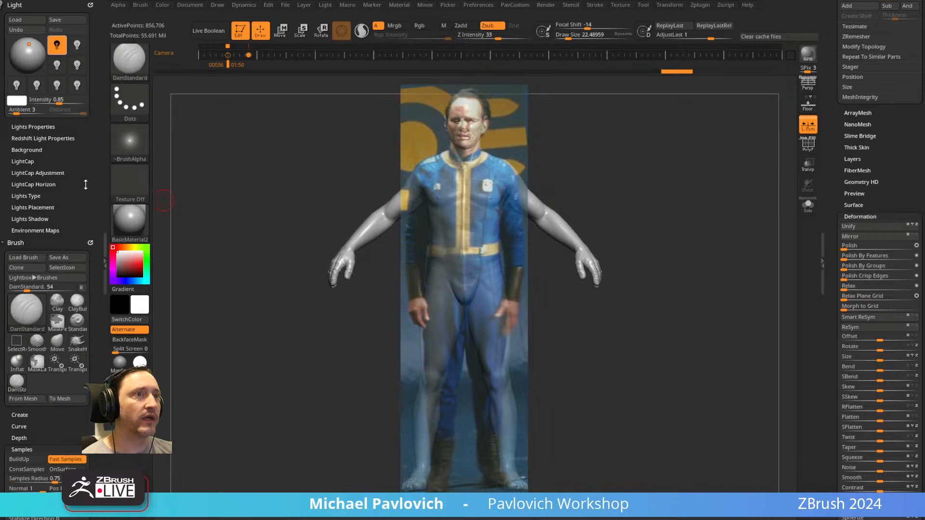
Try Standard brush strokes down the zipper at a draw size of about 55, comparing the surface with the photo hidden and shown.
scroll(29, 289, "down", 5)
key("b")
key("s")
key("t")
left_click_drag(460, 207, 461, 240)
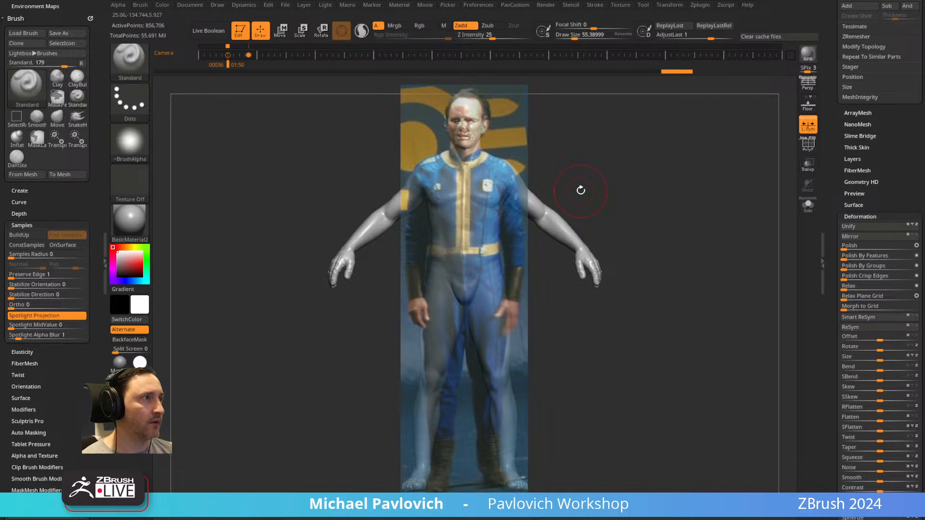
key("shift+z")
key("shift+z")
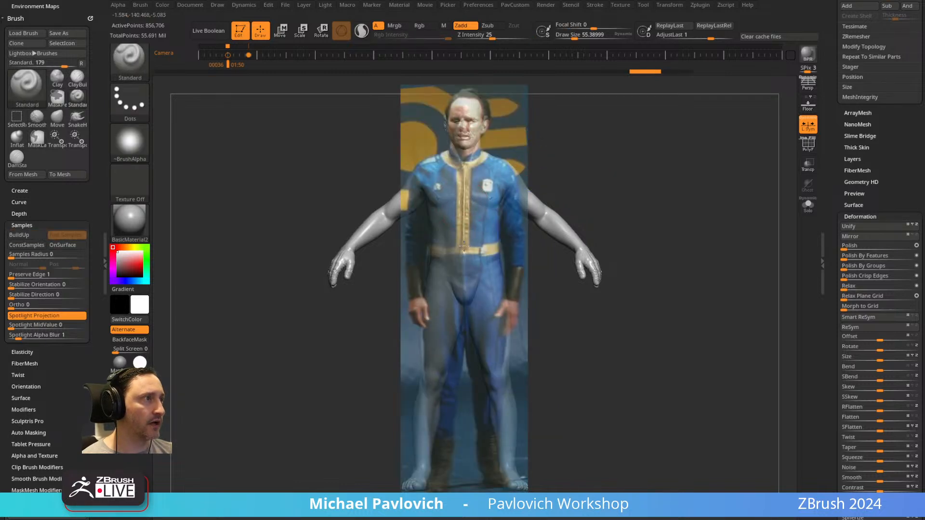
key("shift+z")
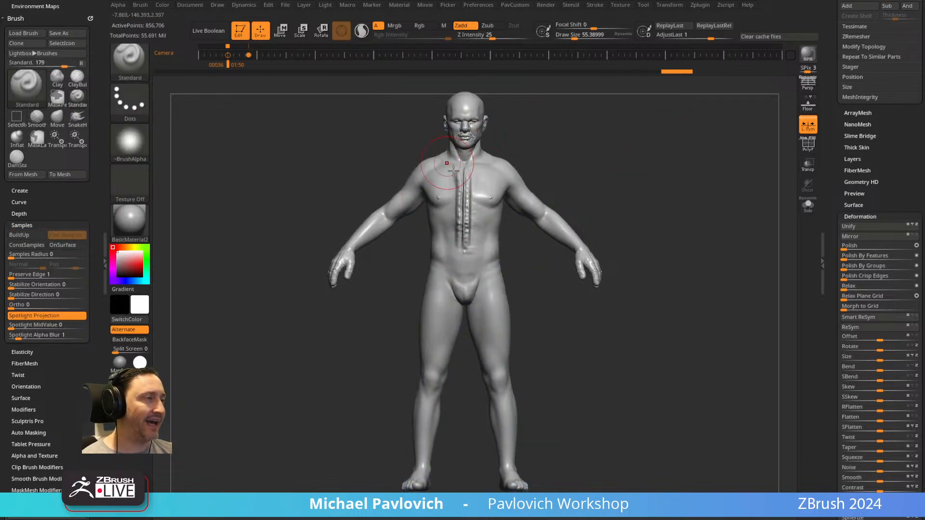
key("ctrl")
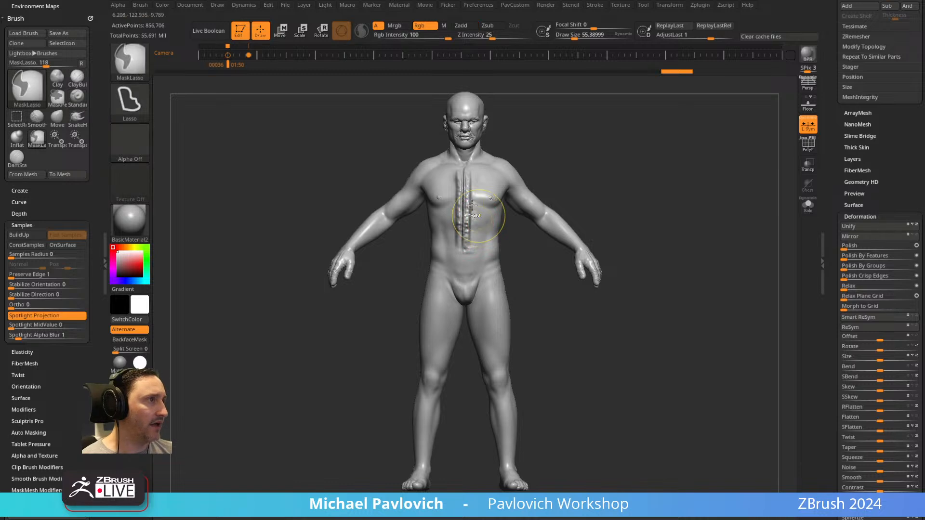
key("shift+z")
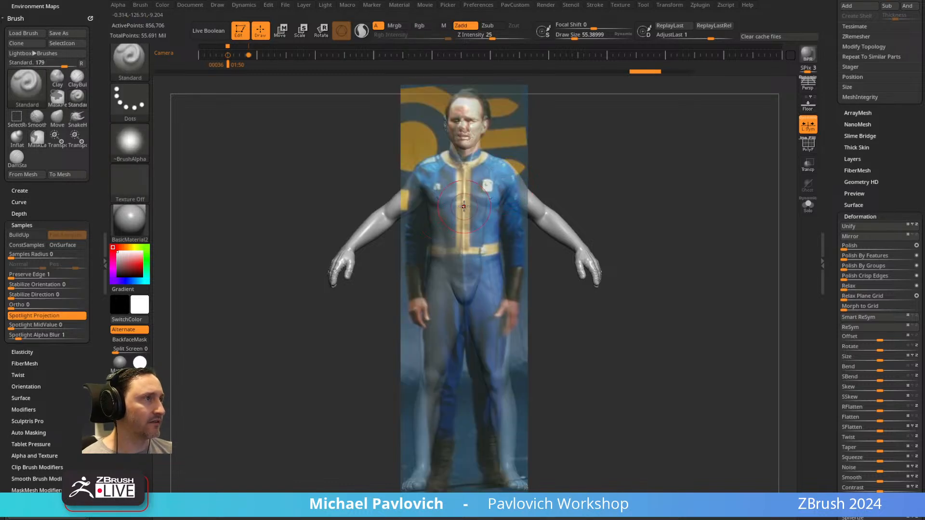
Turn off Spotlight Projection for the Standard brush, undo a test stroke over the chest and set the draw size to about 31.
left_click(34, 315)
key("s")
left_click_drag(475, 205, 481, 205)
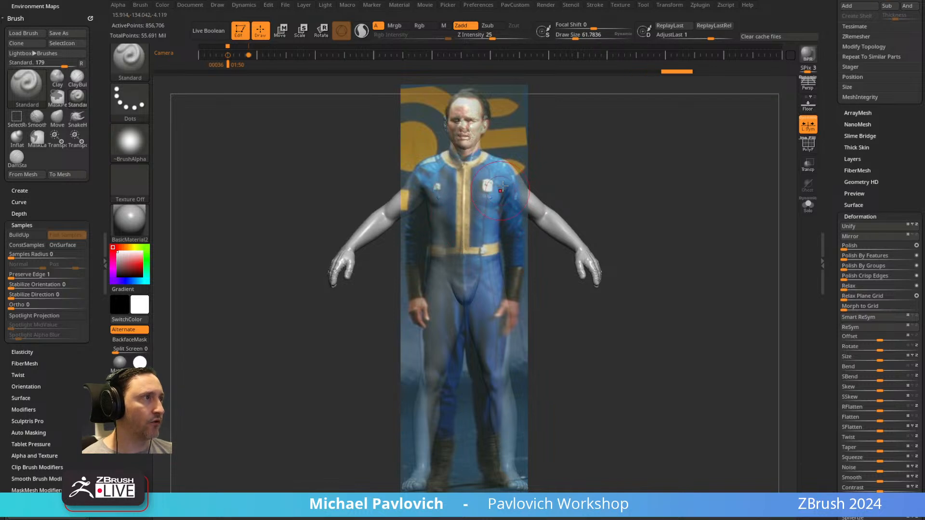
key("ctrl+z")
key("s")
left_click_drag(484, 211, 477, 210)
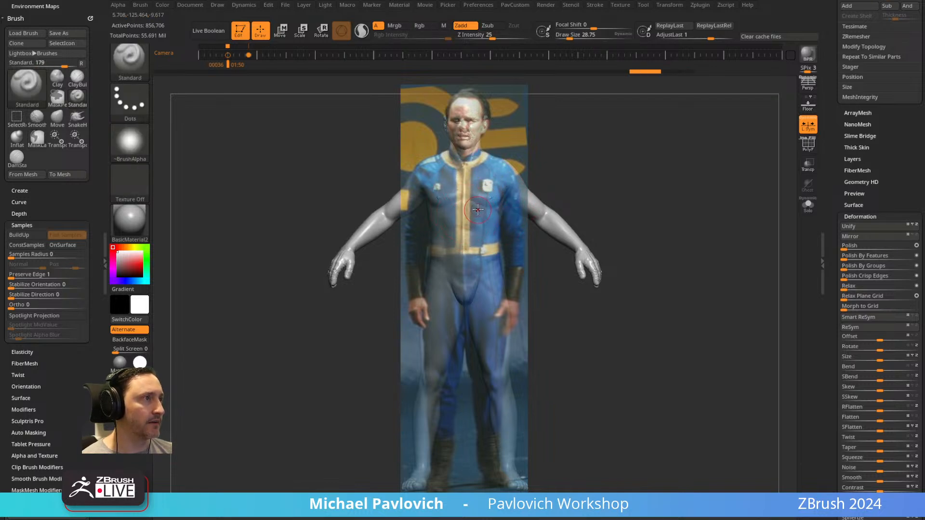
key("s")
left_click(498, 190)
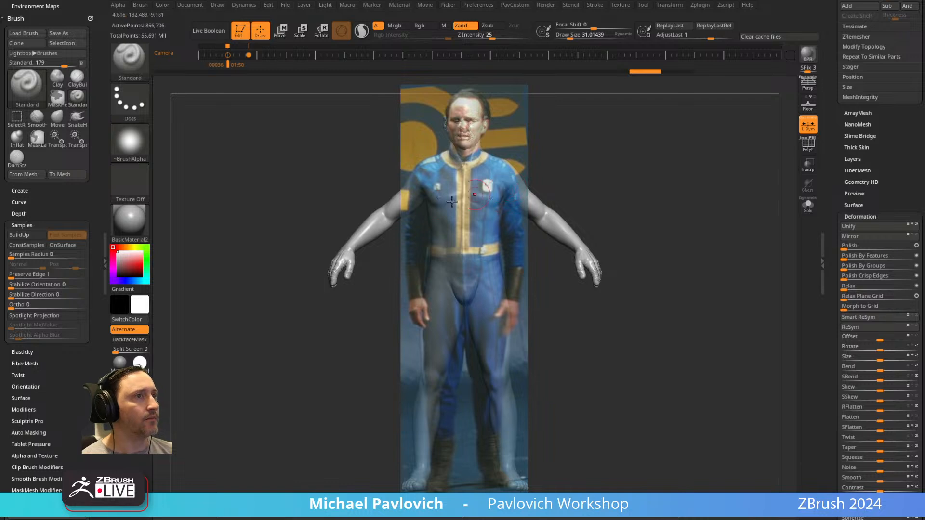
Switch the Standard brush to colour painting only, with Rgb on and Zadd off.
mouse_move(120, 363)
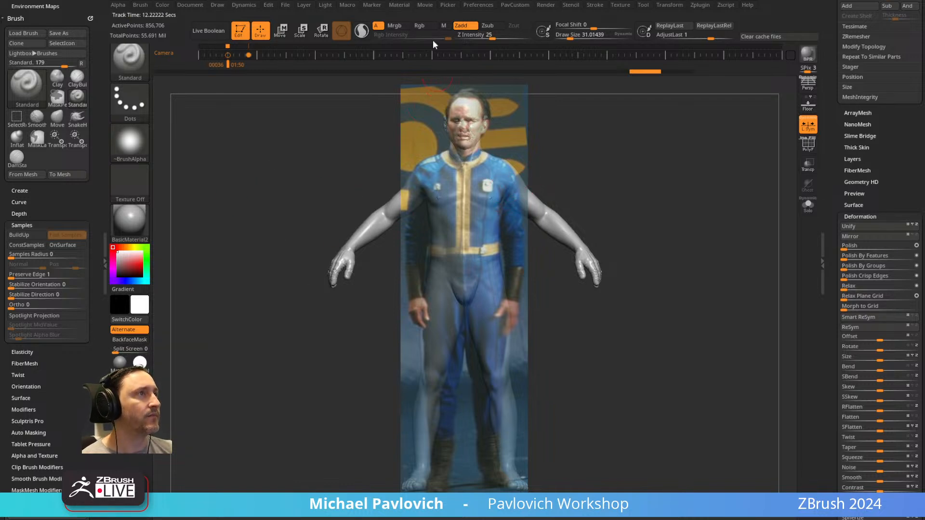
mouse_move(131, 73)
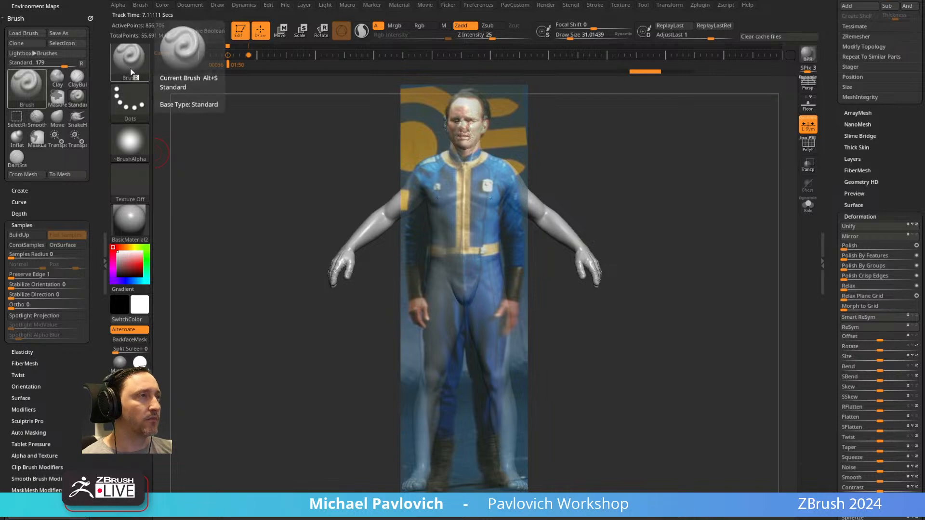
left_click(424, 25)
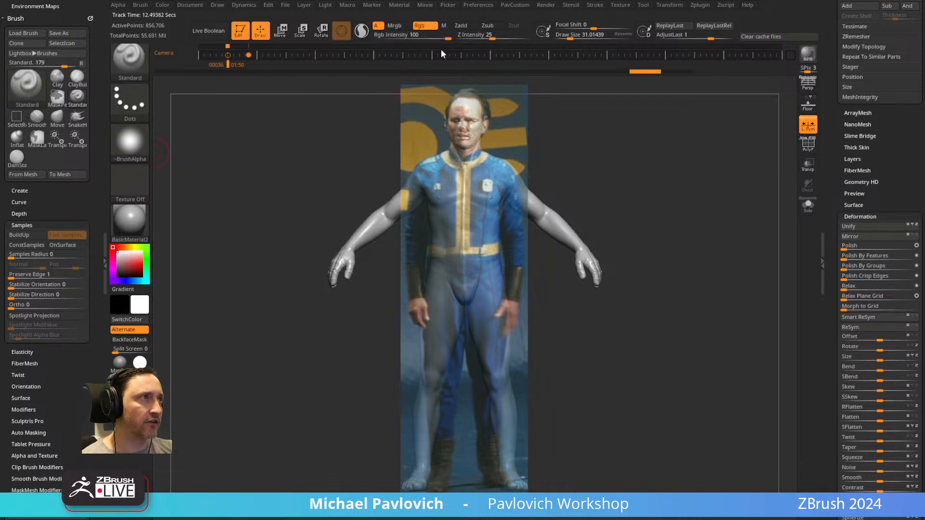
Choose the Paint brush, enlarge the draw size to about 52 and return to the Standard brush.
key("b")
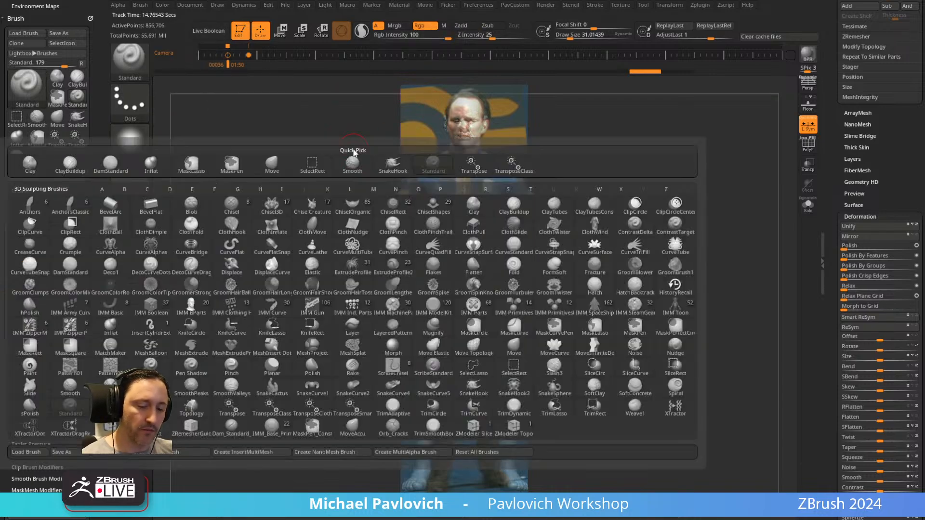
key("p")
key("a")
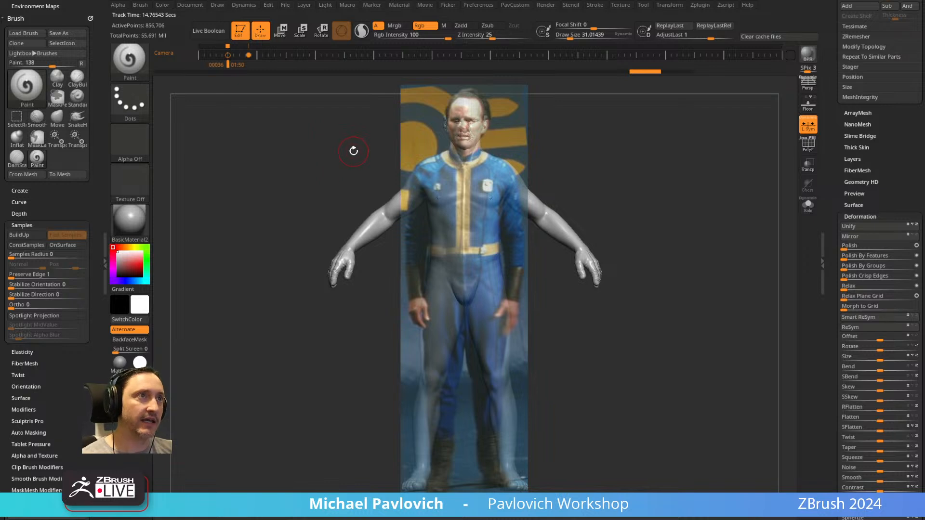
key("s")
left_click_drag(465, 192, 469, 193)
key("b")
key("s")
key("t")
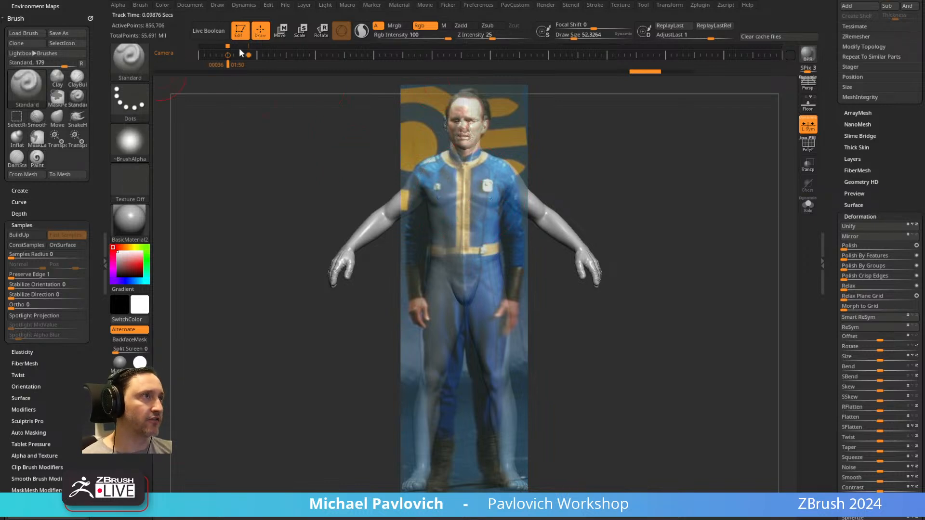
Paint red strokes over the suit's torso, arms and legs at a draw size of about 55 and hide the reference photo.
key("s")
left_click_drag(328, 211, 321, 211)
mouse_move(458, 204)
left_mouse_down()
mouse_move(469, 220)
mouse_move(462, 179)
mouse_move(432, 177)
left_mouse_up()
key("s")
key("Return")
mouse_move(496, 173)
left_mouse_down()
mouse_move(437, 308)
mouse_move(481, 291)
mouse_move(430, 382)
left_mouse_up()
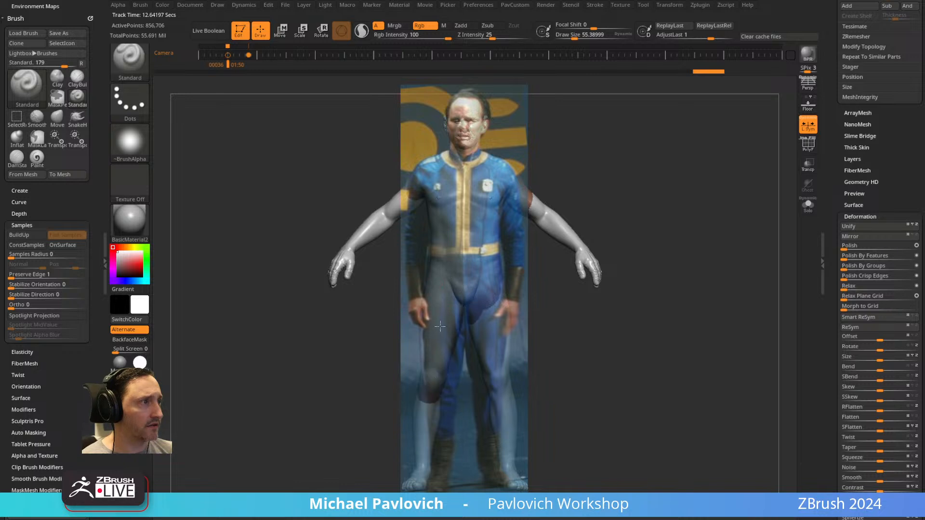
key("shift+z")
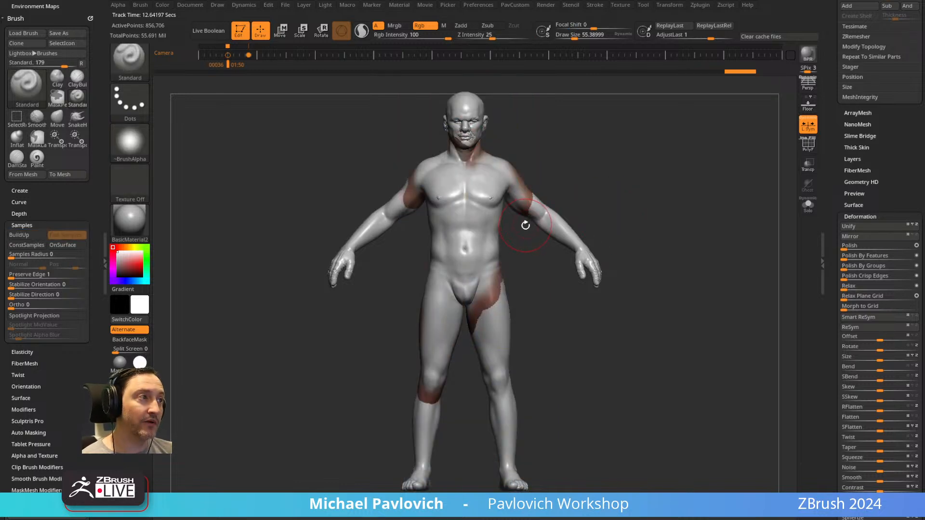
Inspect the painted suit with PolyFrame, select the CC_Base_Body subtool and isolate it with Solo and PolyFrame off.
left_click(812, 148)
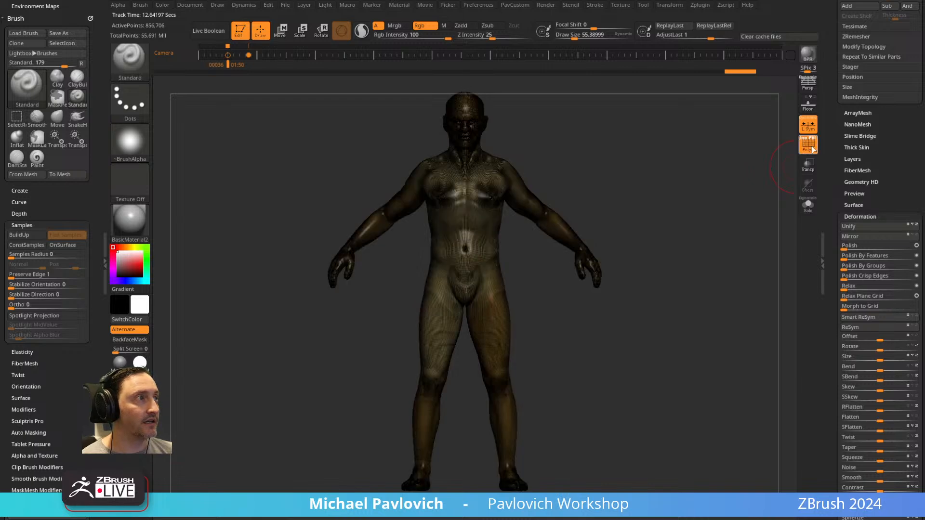
left_click_drag(830, 166, 841, 289)
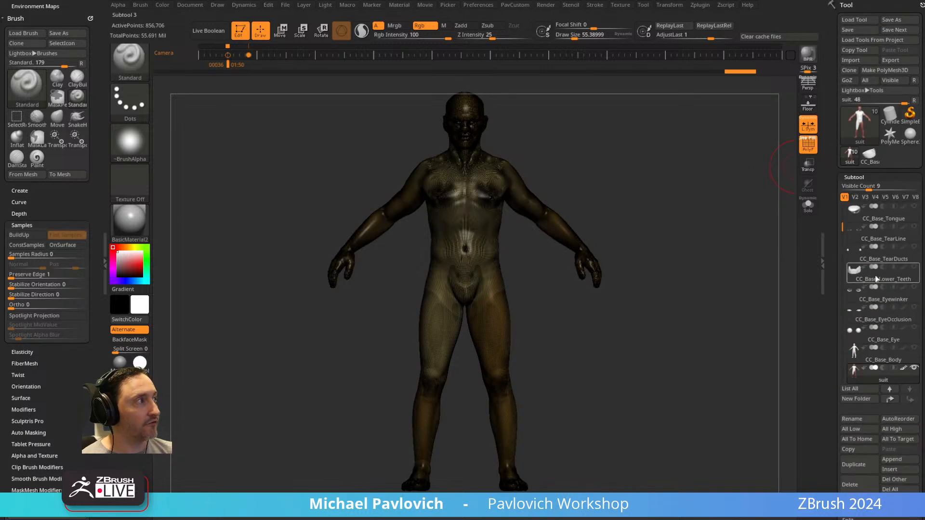
left_click(881, 359)
key("shift+z")
key("shift+z")
left_click(815, 150)
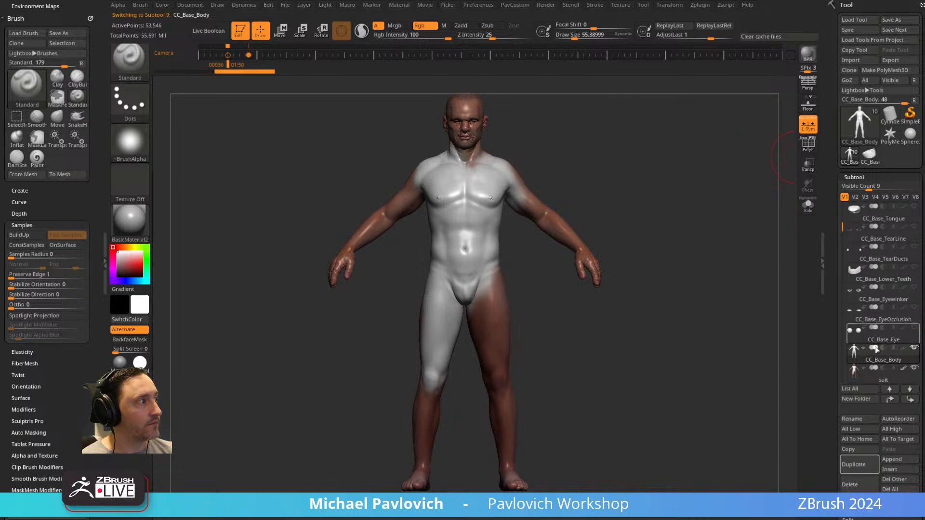
left_click(805, 208)
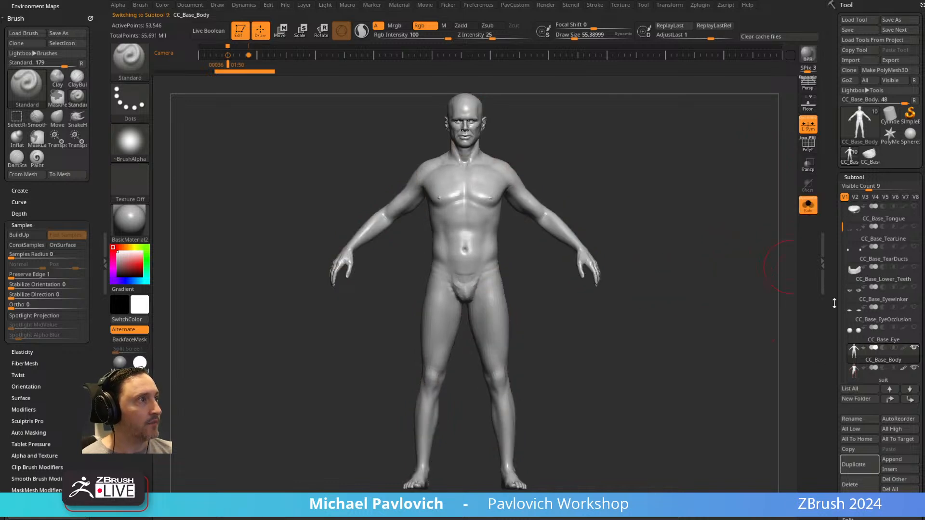
Raise CC_Base_Body to subdivision level 7 and examine the skin detail of the face up close.
scroll(849, 294, "down", 10)
left_click_drag(855, 287, 877, 289)
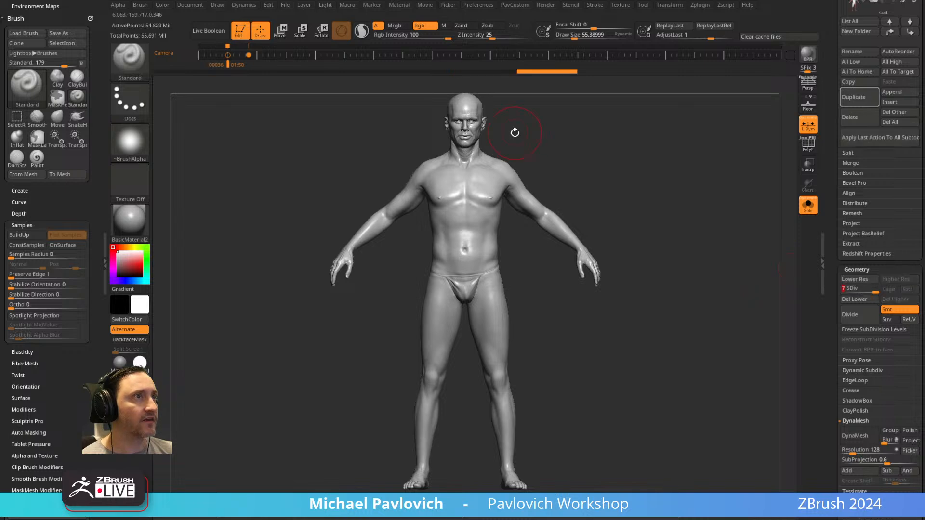
key("bracketleft")
key("bracketleft")
mouse_move(666, 123)
right_mouse_down("ctrl")
mouse_move(665, 169)
mouse_move(746, 298)
right_mouse_up("ctrl")
key("s")
left_click(707, 249)
mouse_move(728, 207)
right_mouse_down("ctrl")
mouse_move(741, 239)
mouse_move(709, 241)
right_mouse_up("ctrl")
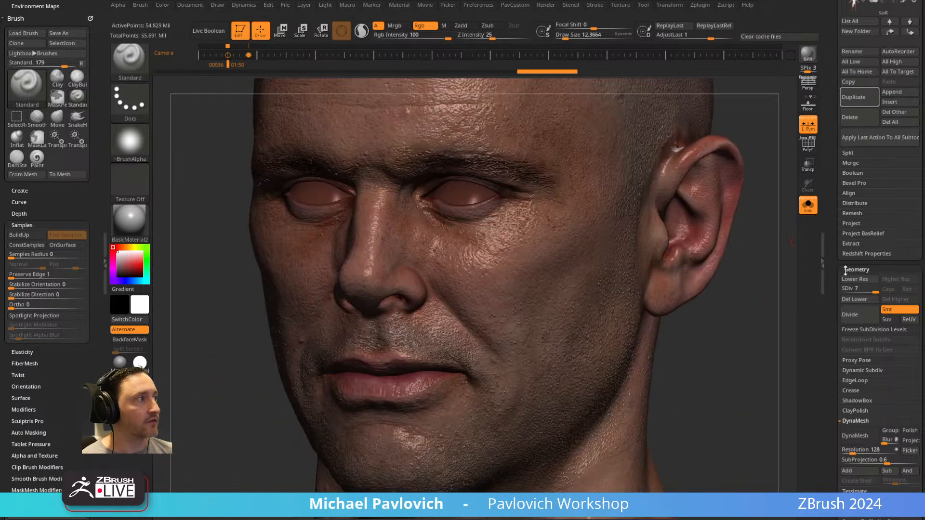
left_click_drag(836, 244, 840, 328)
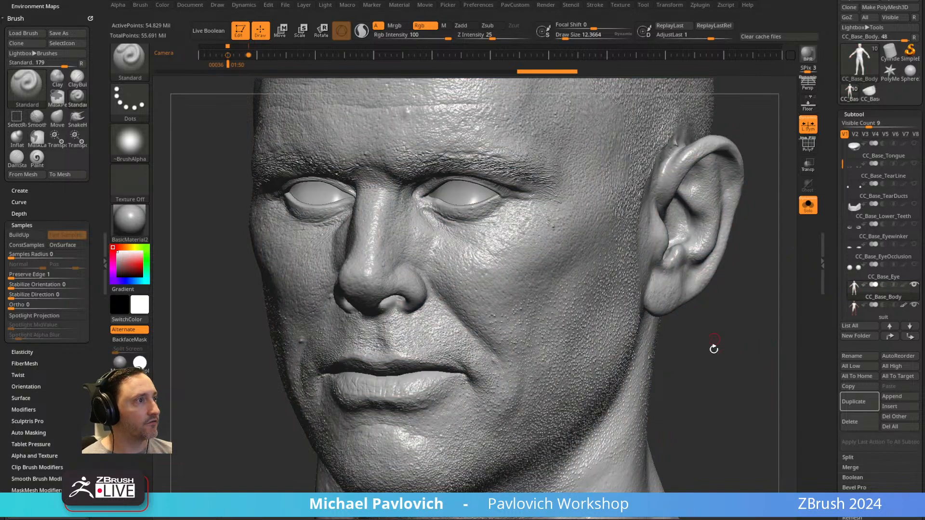
Hide the polypaint on CC_Base_Body, switch the Standard brush from Rgb to Zadd and enlarge the draw size to about 95.
right_click_drag(715, 350, 744, 297)
left_click_drag(422, 220, 692, 313)
mouse_move(694, 314)
right_mouse_down()
mouse_move(739, 273)
mouse_move(757, 307)
right_mouse_up()
left_click(904, 286)
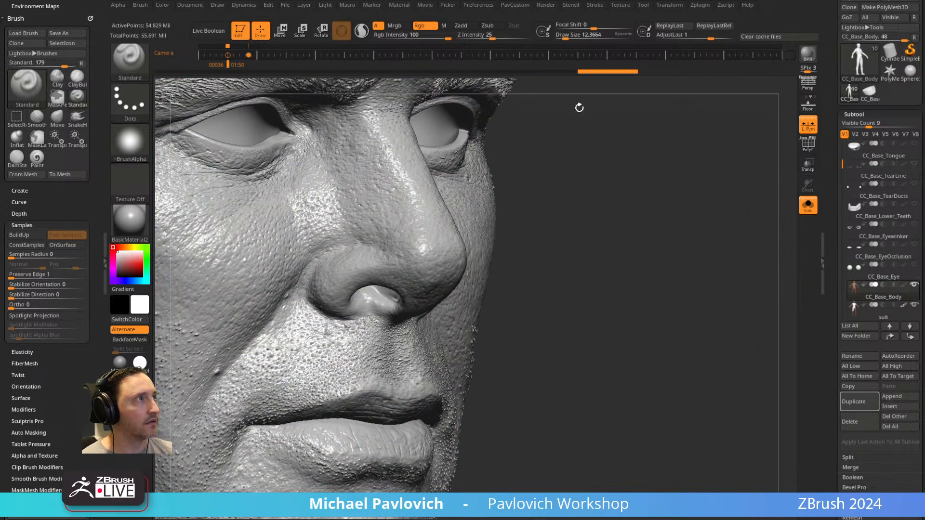
left_click(427, 26)
left_click(465, 26)
key("s")
left_click_drag(577, 185, 588, 184)
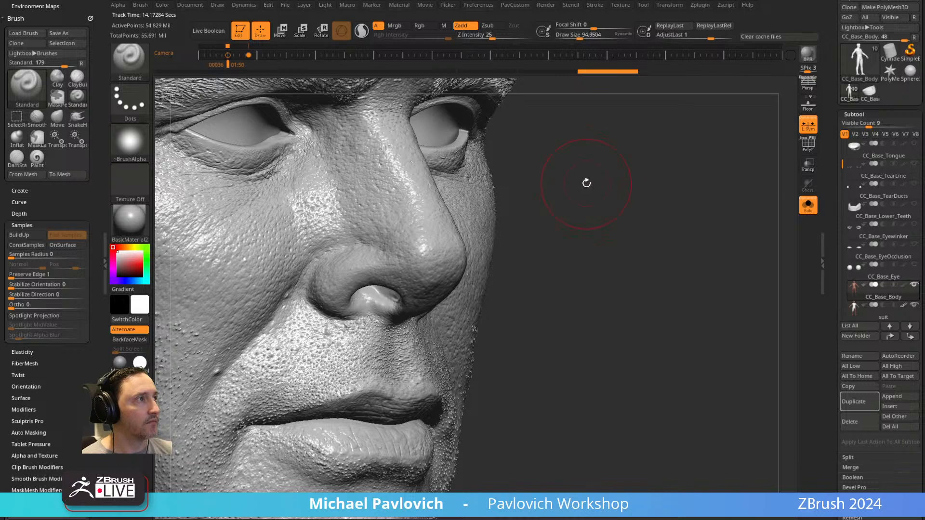
Examine the unpainted skin detail around the nose, mouth and cheek, moving down to the neck and chest.
right_click_drag(723, 197, 612, 270)
right_click_drag(415, 364, 295, 266)
right_click_drag(295, 266, 299, 308, "ctrl")
mouse_move(322, 381)
right_mouse_down()
mouse_move(303, 390)
mouse_move(292, 351)
right_mouse_up()
mouse_move(283, 278)
right_mouse_down()
mouse_move(299, 320)
mouse_move(287, 324)
mouse_move(327, 343)
right_mouse_up()
right_click_drag(613, 222, 631, 82, "ctrl")
right_click_drag(631, 82, 673, 120, "ctrl")
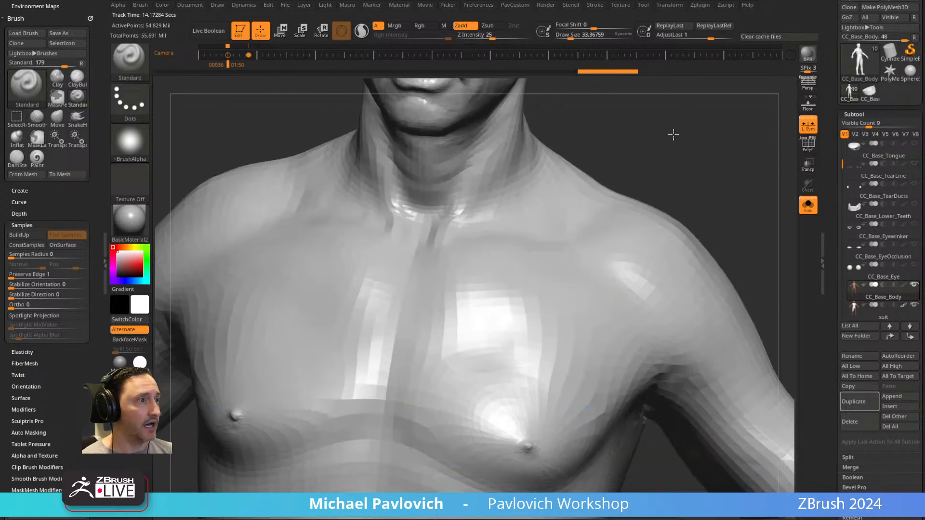
Examine the sculpted skin detail on the back of the hand, the arm and the upper torso.
right_click_drag(217, 152, 663, 92, "alt")
right_click_drag(270, 400, 570, 228, "alt")
right_click_drag(395, 474, 410, 435, "ctrl")
right_click_drag(416, 144, 601, 196, "alt")
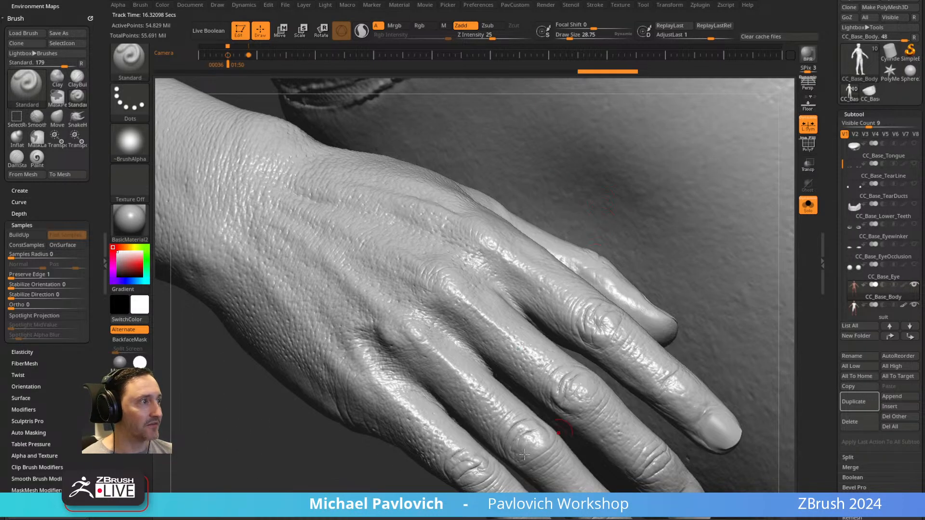
right_click_drag(291, 452, 202, 453, "ctrl")
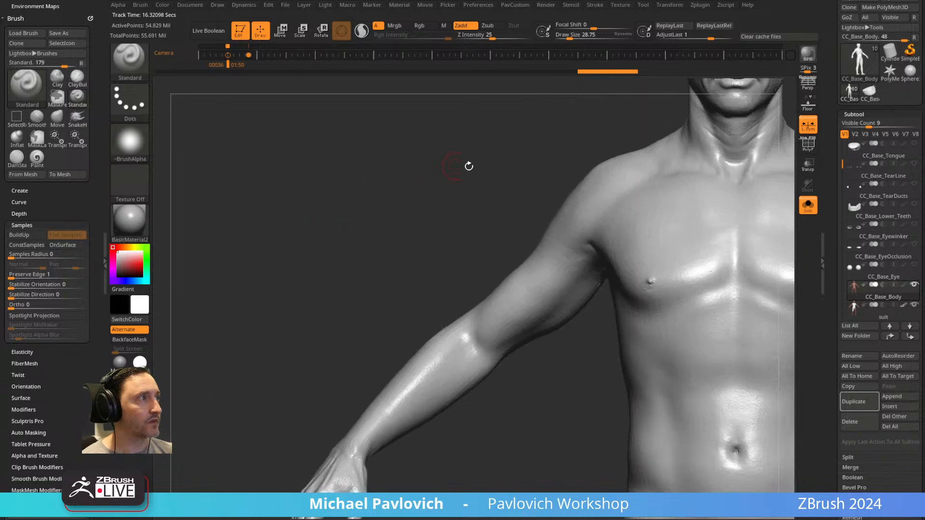
right_click_drag(453, 165, 164, 323, "alt")
right_click_drag(631, 182, 718, 260, "ctrl")
right_click_drag(479, 136, 173, 384, "alt")
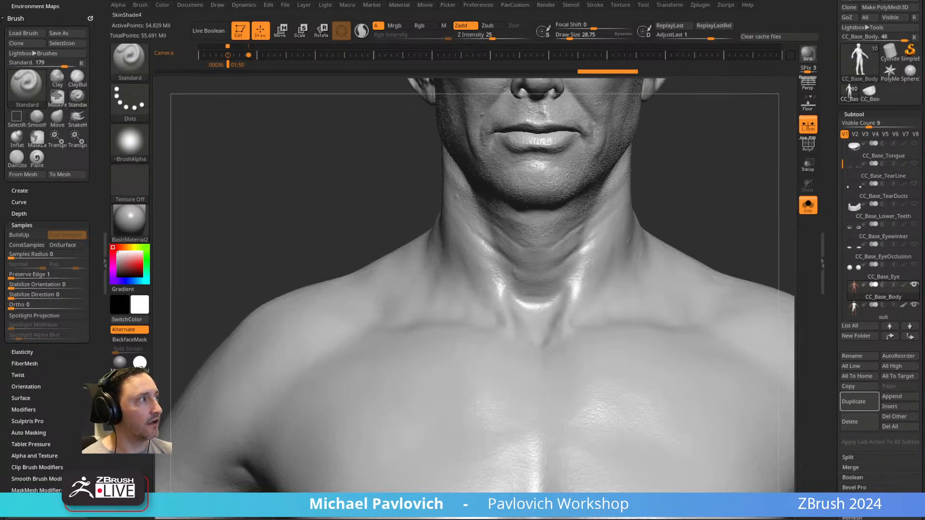
Turn the polypaint on CC_Base_Body back on and change the material to SkinShade4.
left_click(903, 285)
right_click_drag(726, 110, 655, 289, "alt")
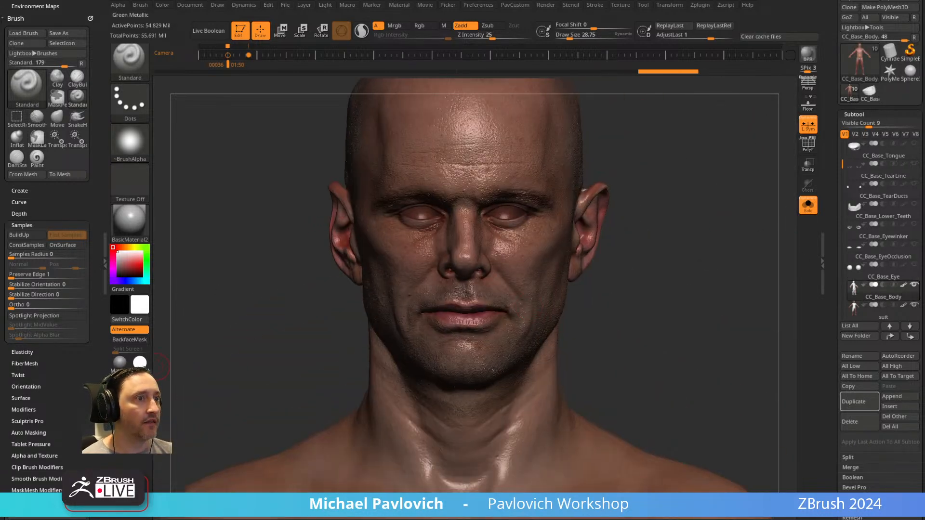
left_click(136, 381)
Inspect the painted skin colour of the face from the front and side under the SkinShade4 material.
right_click_drag(634, 218, 774, 322, "ctrl")
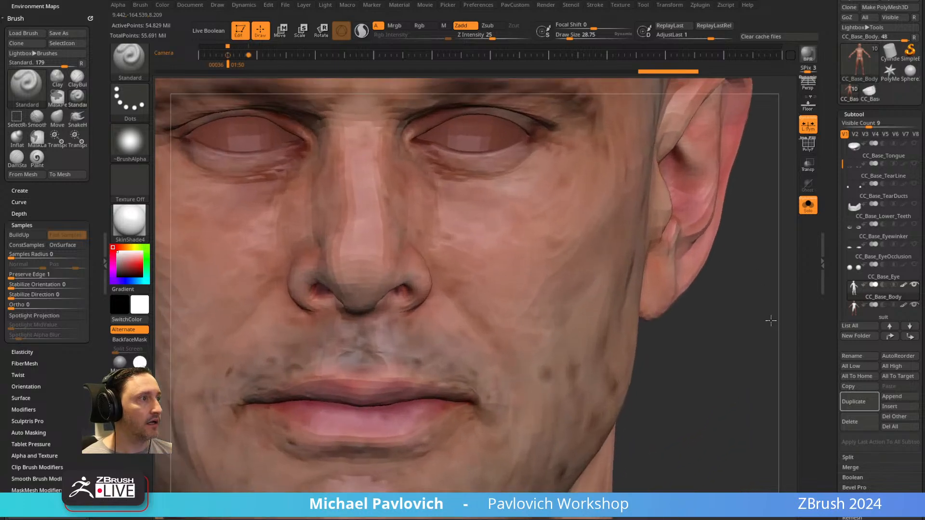
right_click_drag(717, 342, 631, 352)
right_click_drag(632, 352, 746, 339, "alt")
right_click_drag(226, 428, 221, 438)
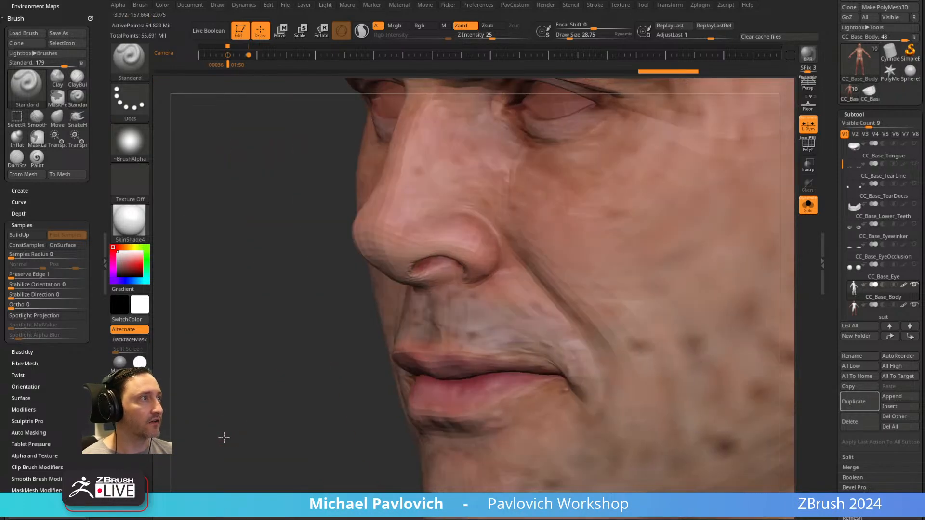
mouse_move(268, 363)
right_mouse_down("alt")
mouse_move(260, 453)
mouse_move(240, 434)
mouse_move(215, 280)
mouse_move(609, 244)
mouse_move(669, 262)
mouse_move(462, 317)
mouse_move(570, 294)
right_mouse_up("alt")
key("s")
left_click(652, 289)
right_click_drag(673, 268, 637, 307, "alt")
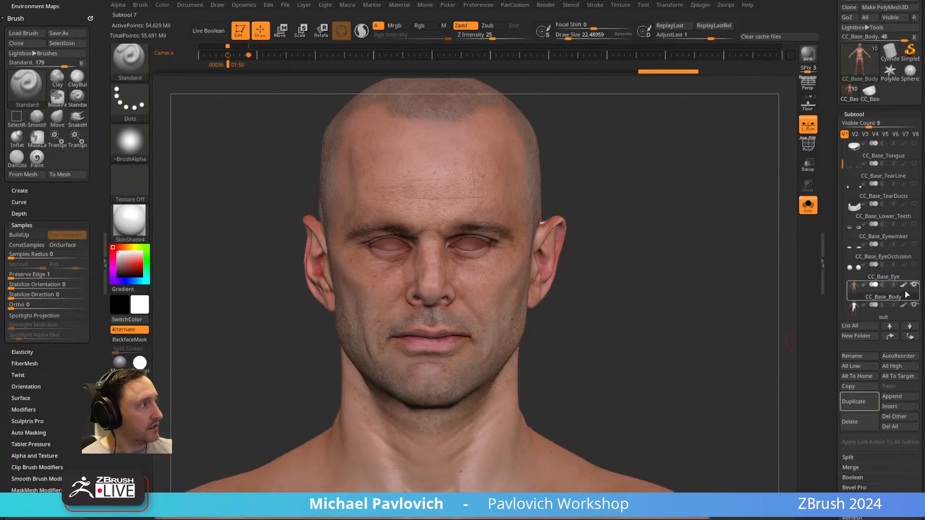
Select the suit subtool, bring its upper body into view and set the draw size to about 33.
left_click_drag(856, 305, 857, 268)
left_click(898, 261)
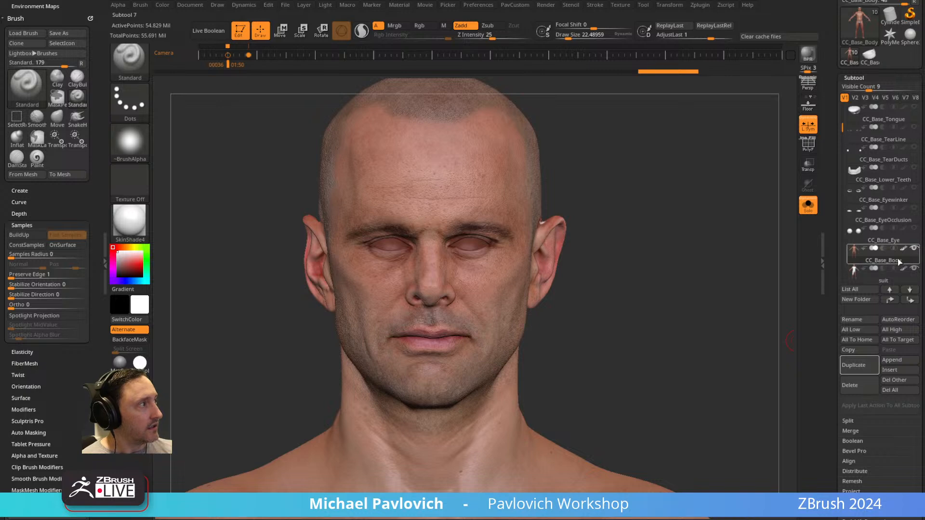
left_click(888, 280)
mouse_move(664, 276)
right_mouse_down("ctrl")
mouse_move(636, 289)
mouse_move(643, 302)
mouse_move(664, 185)
right_mouse_up("ctrl")
key("s")
left_click(634, 289)
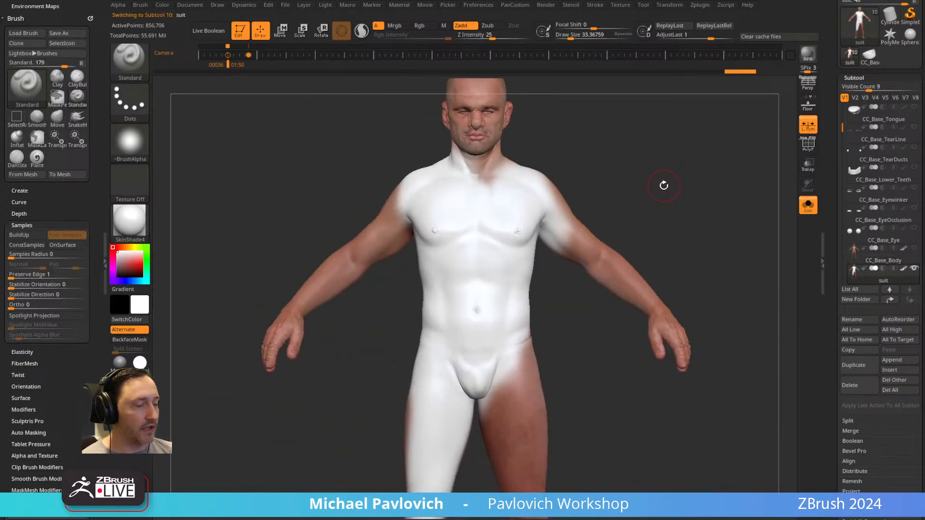
Show the Spotlight reference photo and return to the camera keyframe at frame 36 that matches the body to it.
key("shift+z")
key("Left")
key("s")
left_click(476, 227)
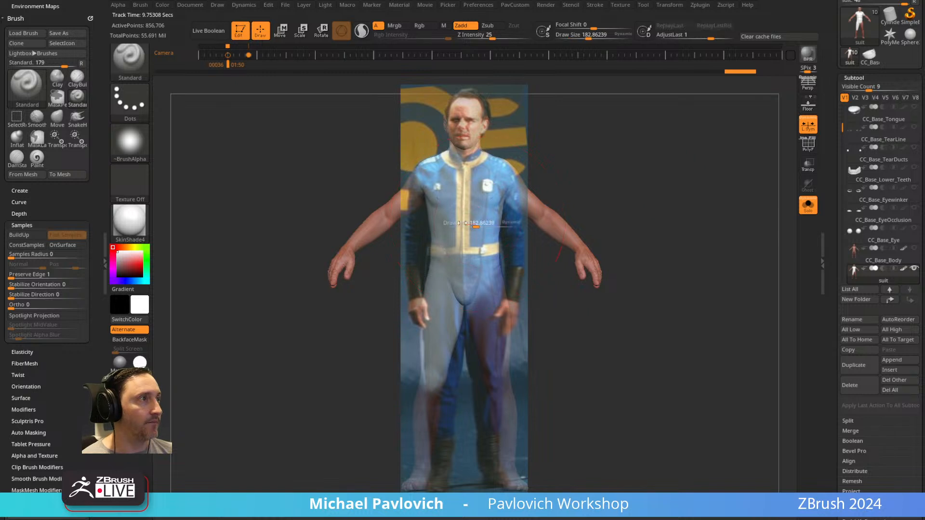
Set the draw size to about 41, try a Zadd stroke down the suit's torso through the photo, and undo it.
key("s")
left_click(461, 218)
key("s")
left_click(459, 220)
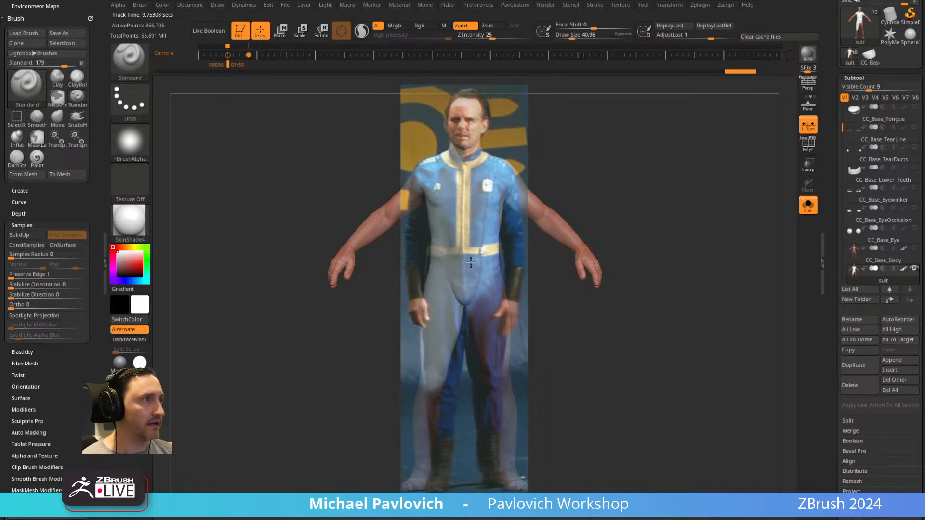
key("shift+z")
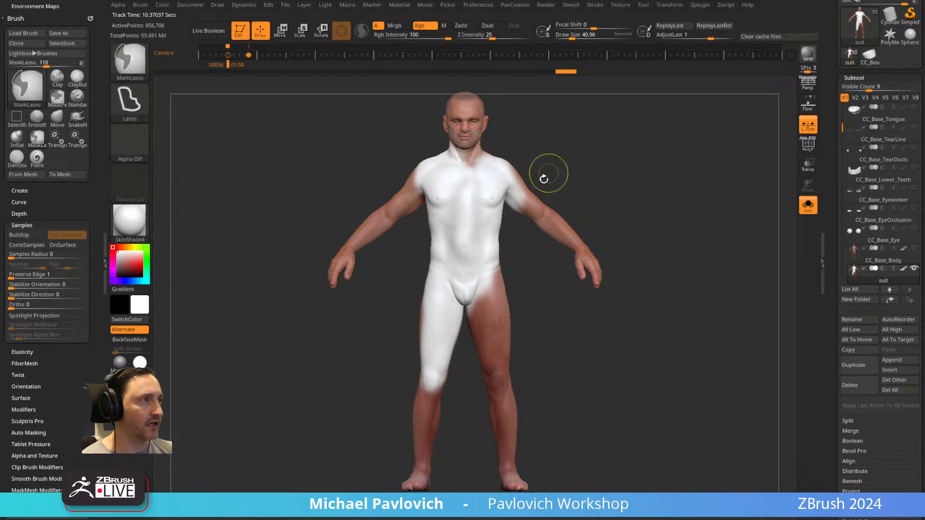
key("ctrl+z")
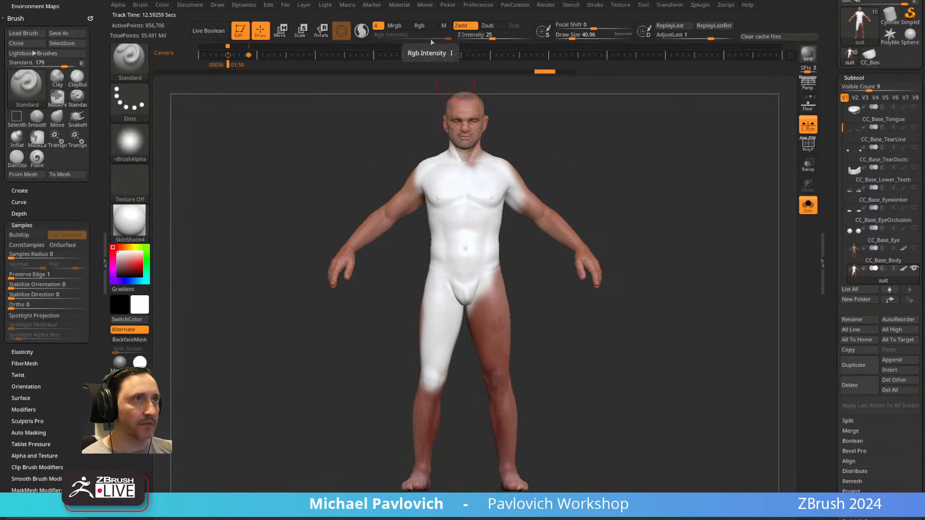
Switch the Standard brush to Rgb, enable Spotlight Projection and paint the photo's blue and yellow jacket onto the suit's torso.
left_click(418, 25)
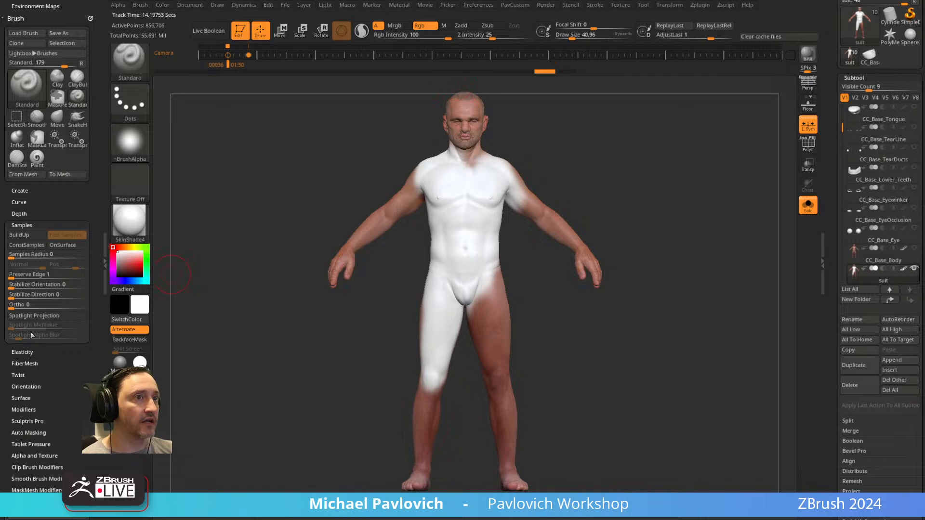
left_click(34, 316)
key("shift+z")
mouse_move(465, 246)
left_mouse_down()
mouse_move(469, 203)
mouse_move(434, 178)
mouse_move(429, 226)
mouse_move(449, 289)
mouse_move(496, 183)
mouse_move(457, 196)
left_mouse_up()
key("shift+z")
mouse_move(663, 176)
left_mouse_down()
mouse_move(586, 184)
mouse_move(639, 185)
mouse_move(671, 201)
left_mouse_up()
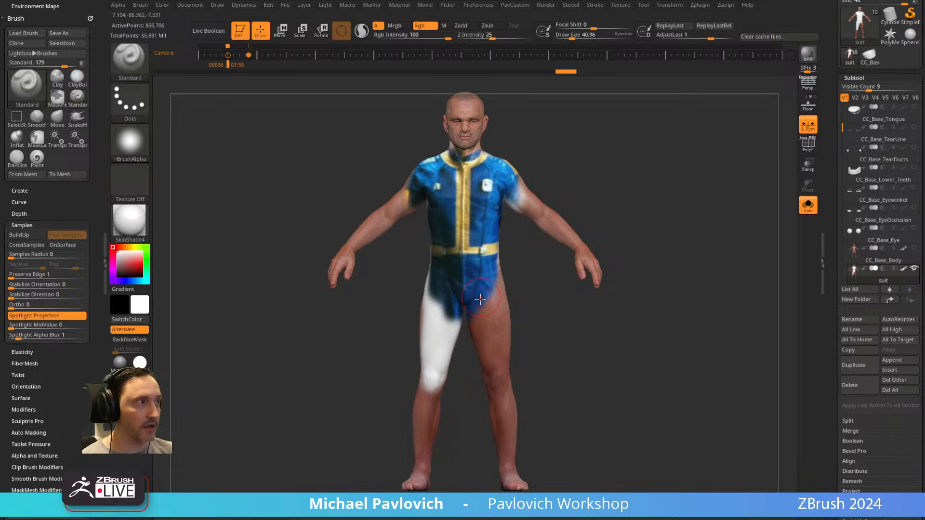
Sample the blue of the projected trousers and fill the entire suit subtool with it.
key("c")
key("c")
key("c")
key("c")
key("c")
key("c")
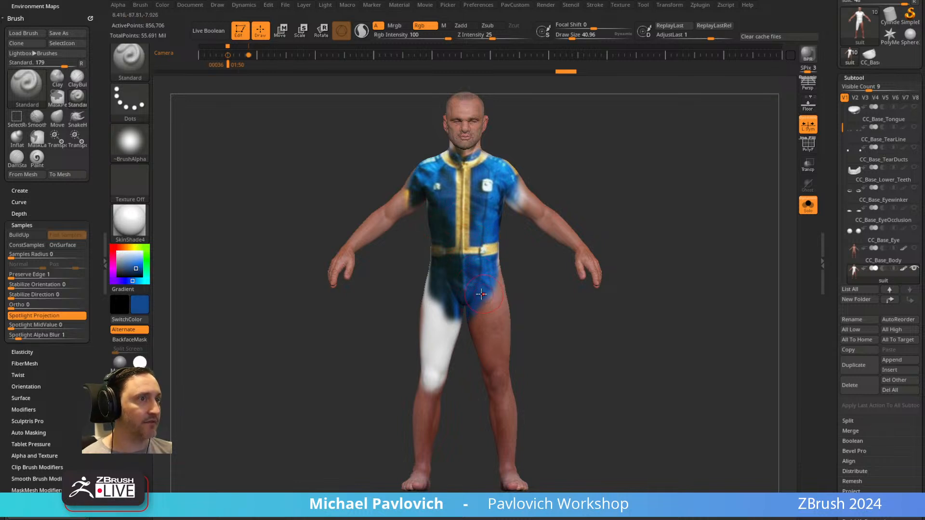
key("c")
key("c")
left_click_drag(137, 270, 483, 298)
key("ctrl+f")
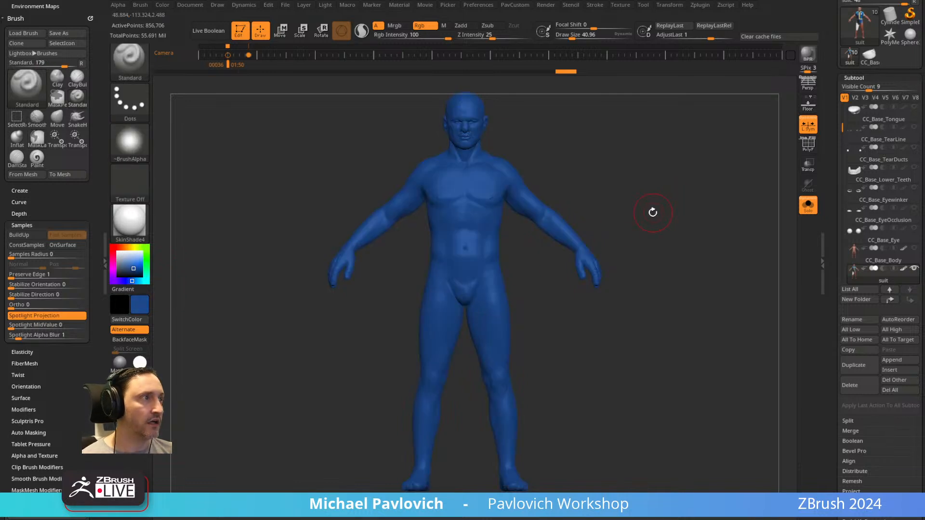
key("shift+z")
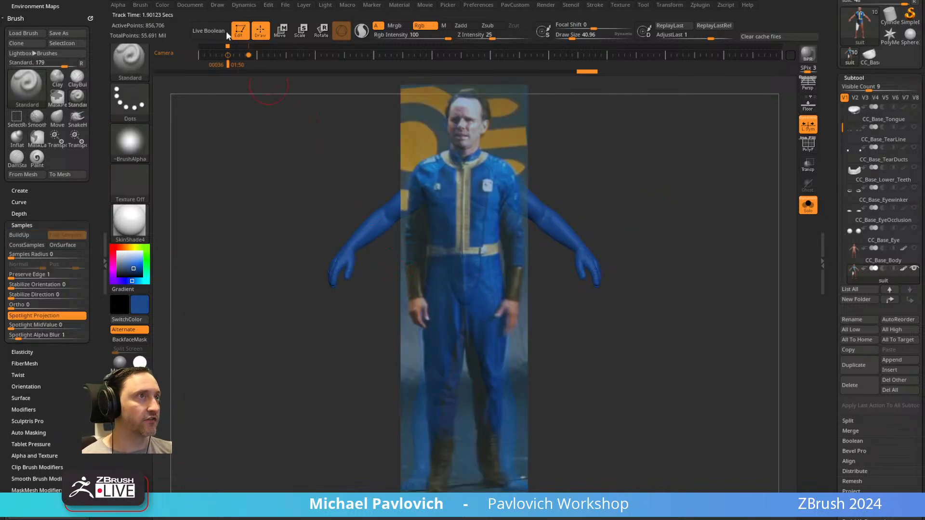
left_click(164, 4)
left_click(194, 189)
Project the photo's jacket onto the torso and, with the body turned, its trouser leg and boot at a draw size of about 46.
key("s")
mouse_move(465, 214)
left_mouse_down()
mouse_move(464, 231)
mouse_move(461, 159)
mouse_move(429, 173)
mouse_move(437, 258)
mouse_move(477, 157)
mouse_move(492, 243)
mouse_move(449, 289)
mouse_move(486, 302)
mouse_move(443, 338)
left_mouse_up()
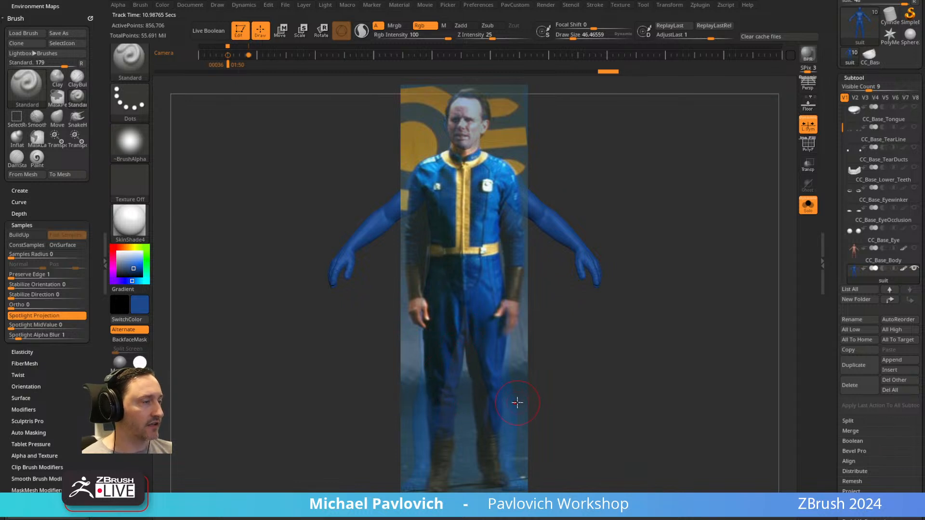
mouse_move(699, 241)
left_mouse_down("shift")
mouse_move(669, 186)
mouse_move(686, 209)
mouse_move(671, 206)
mouse_move(693, 211)
left_mouse_up("shift")
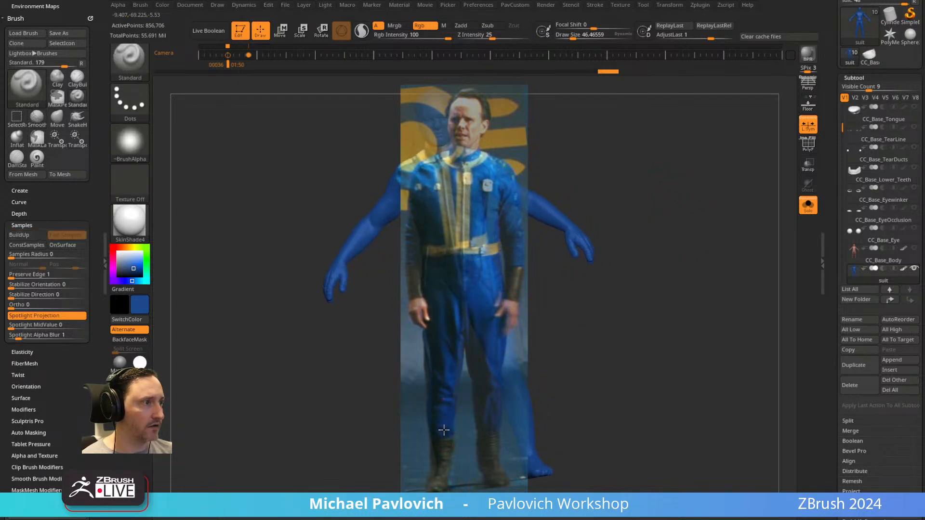
left_click_drag(443, 392, 467, 451)
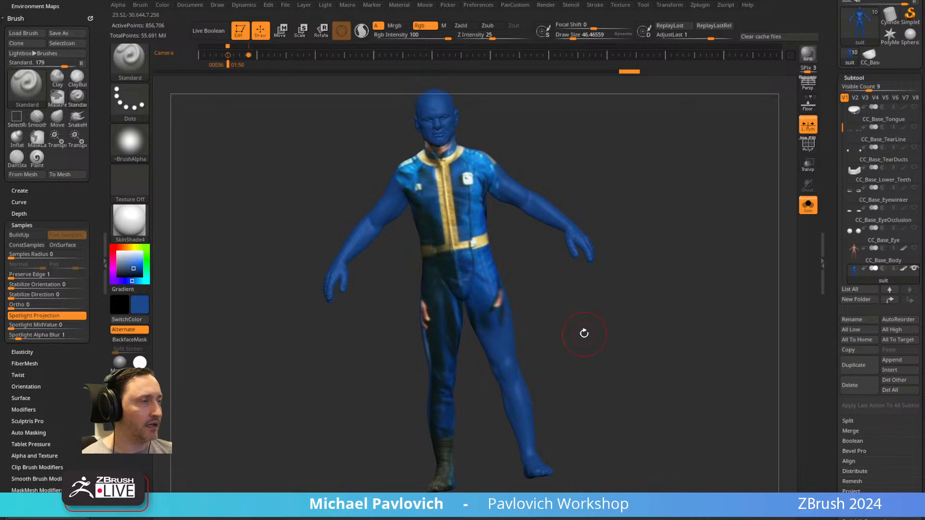
Step between the camera keyframes, line up the body's arm with the photo, project the sleeve and hand, and hide the photo.
key("shift+z")
key("Left")
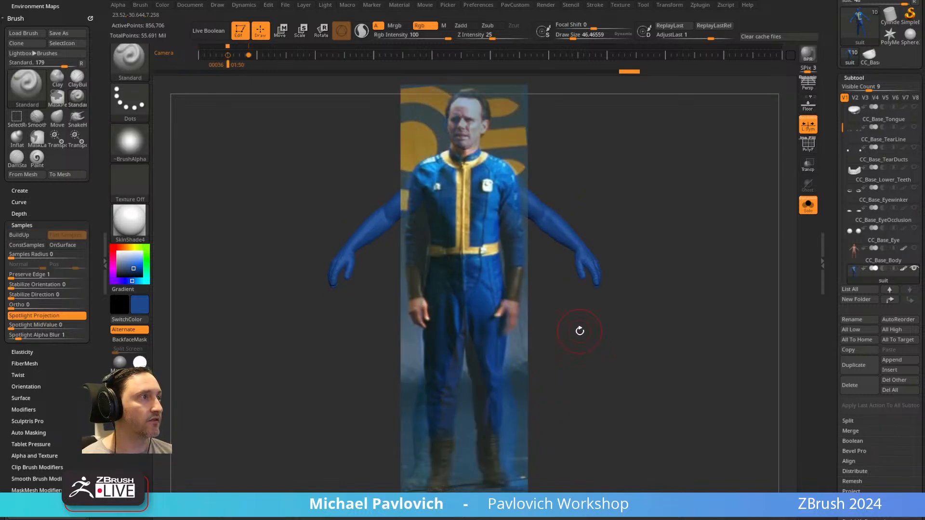
key("Right")
key("Left")
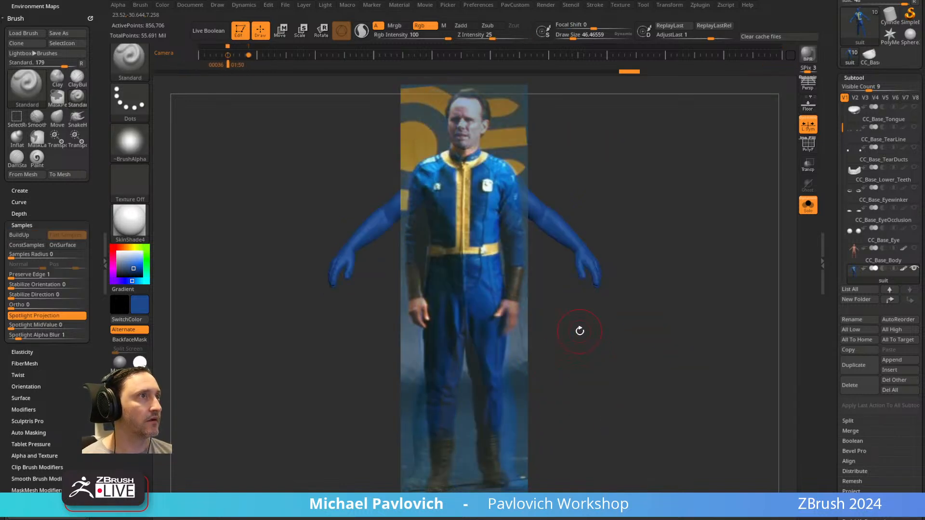
key("Right")
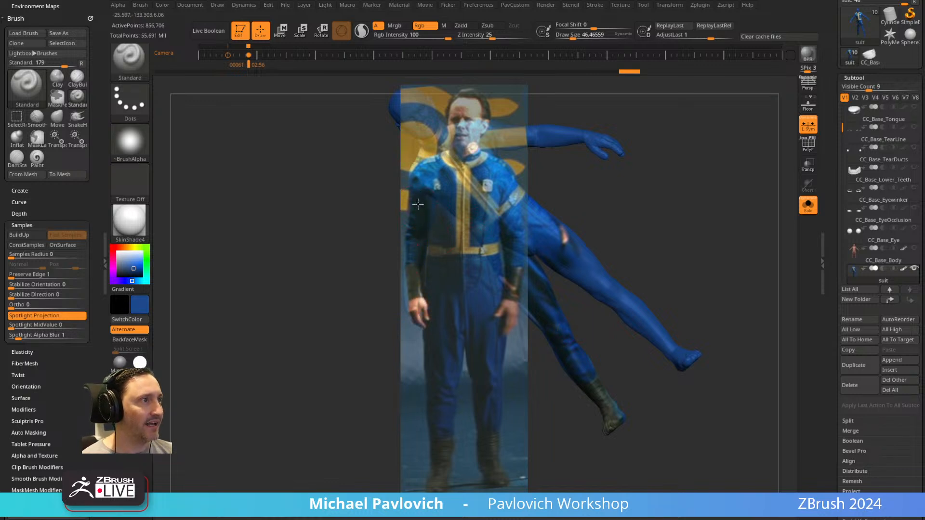
left_click_drag(423, 207, 425, 209)
key("shift+z")
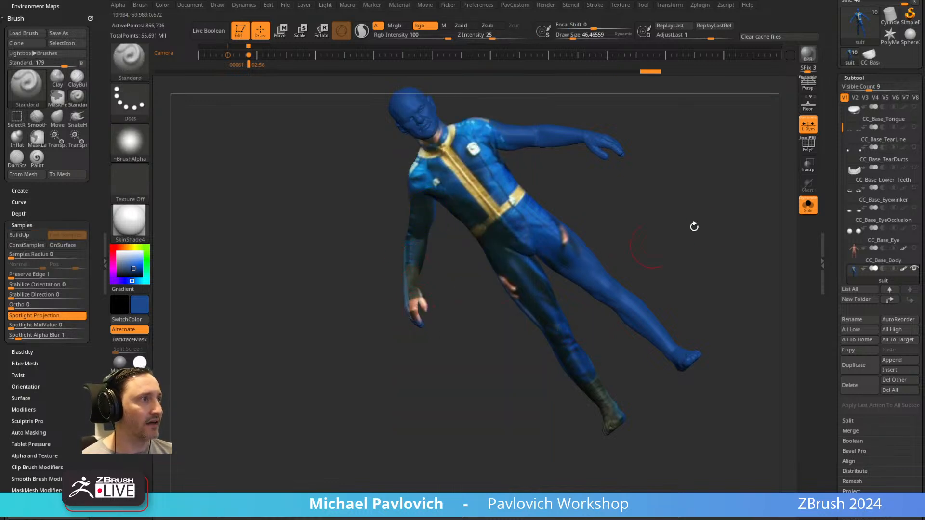
Check the projected arm, show the photo over the matched front camera view again and set the draw size to about 44.
mouse_move(729, 197)
left_mouse_down()
mouse_move(741, 195)
mouse_move(723, 180)
mouse_move(658, 183)
mouse_move(695, 238)
mouse_move(673, 177)
mouse_move(669, 187)
mouse_move(678, 146)
left_mouse_up()
key("s")
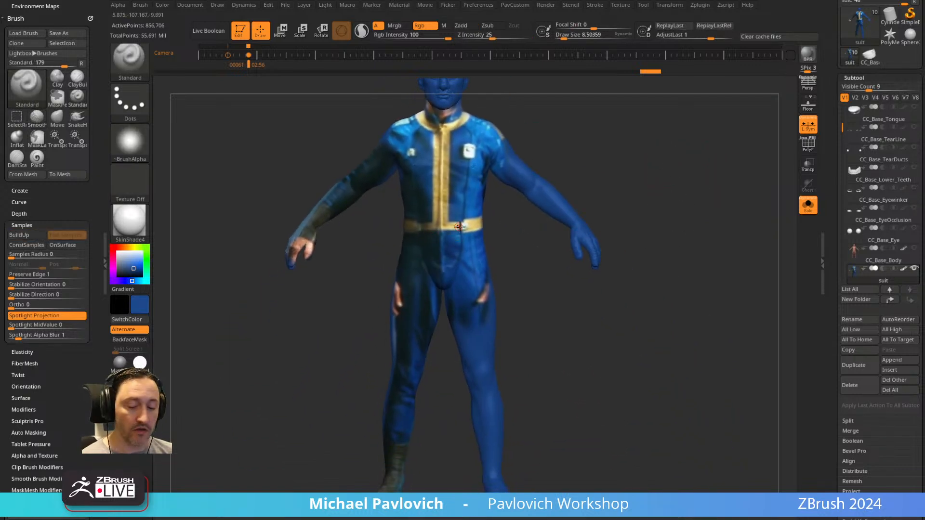
key("shift+z")
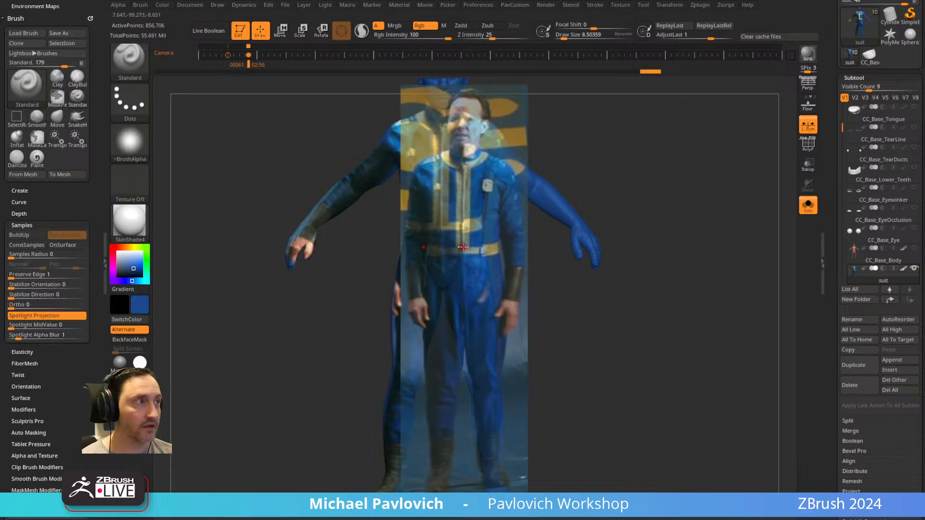
key("Right")
key("Left")
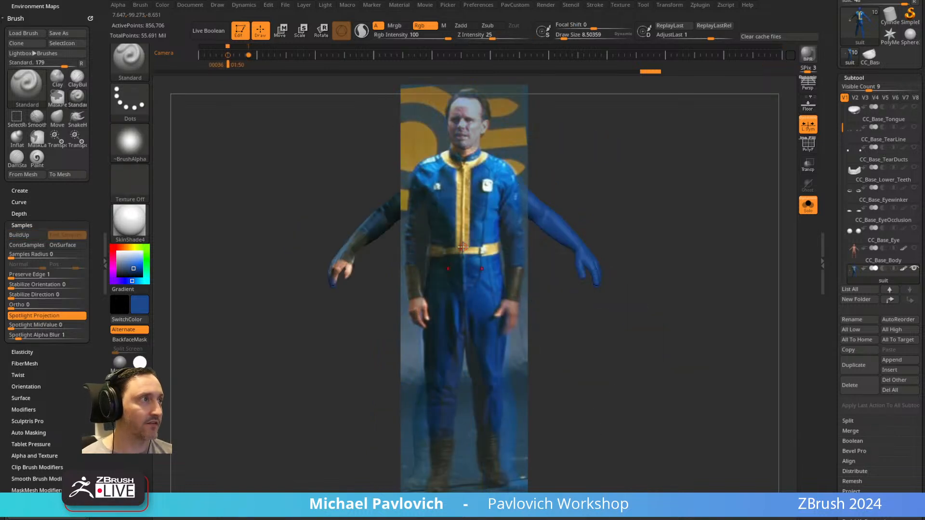
key("s")
left_click(461, 194)
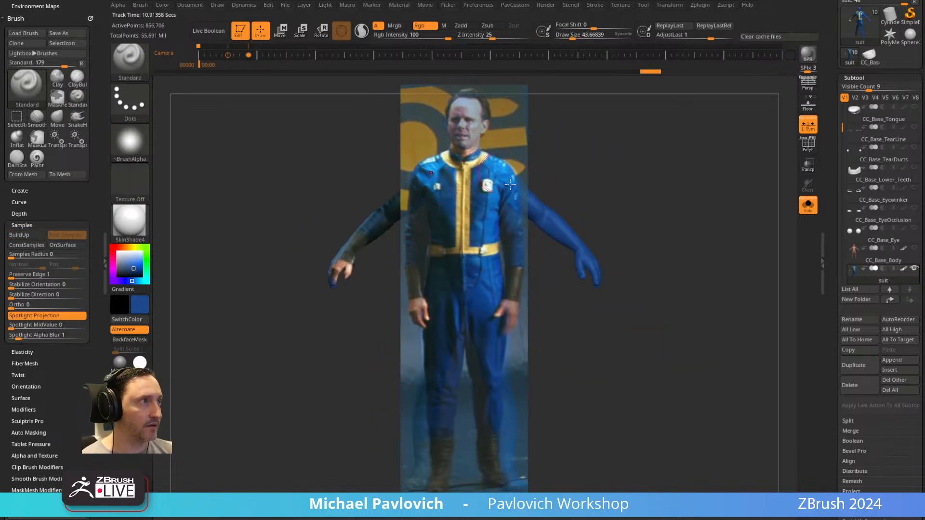
Turn the body to fit the photo, project the trousers and boots onto the legs at a draw size of about 59, and hide the photo.
mouse_move(661, 194)
left_mouse_down("shift")
mouse_move(663, 186)
mouse_move(669, 207)
mouse_move(643, 161)
mouse_move(624, 151)
mouse_move(642, 179)
mouse_move(656, 271)
mouse_move(653, 242)
mouse_move(675, 238)
left_mouse_up("shift")
key("s")
mouse_move(495, 311)
left_mouse_down()
mouse_move(493, 288)
mouse_move(480, 405)
left_mouse_up()
key("shift+z")
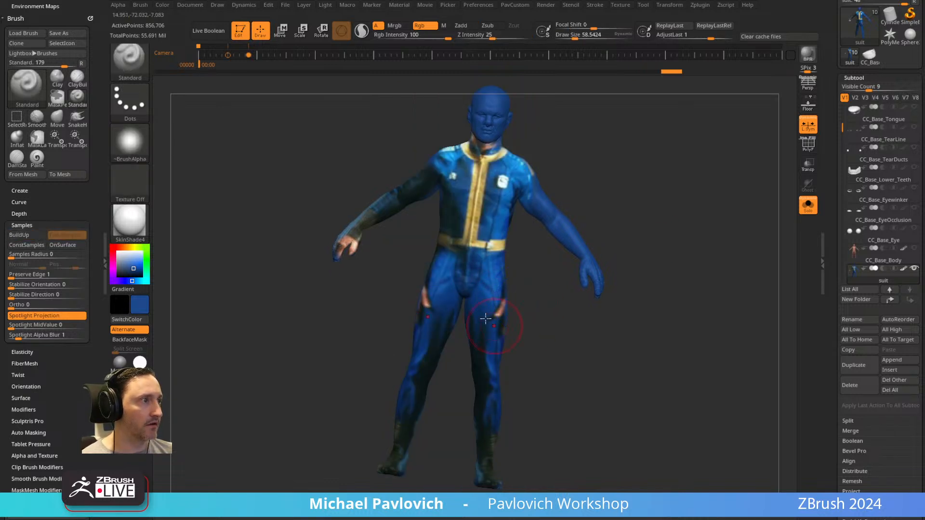
Examine the projected suit's torso up close, show the photo's Spotlight dial over it to look at its controls, and hide it again.
mouse_move(663, 317)
left_mouse_down()
mouse_move(582, 323)
mouse_move(713, 229)
mouse_move(542, 316)
left_mouse_up()
left_click_drag(665, 172, 680, 219, "alt")
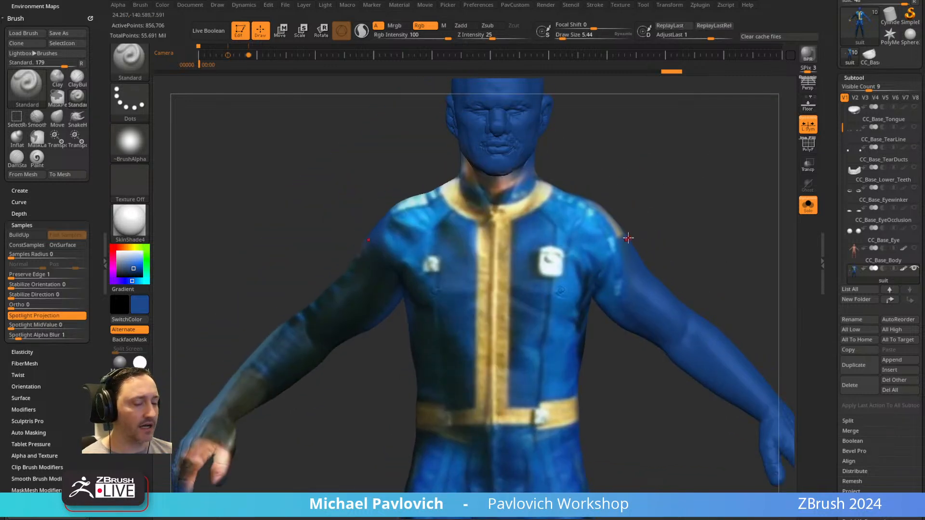
key("shift+z")
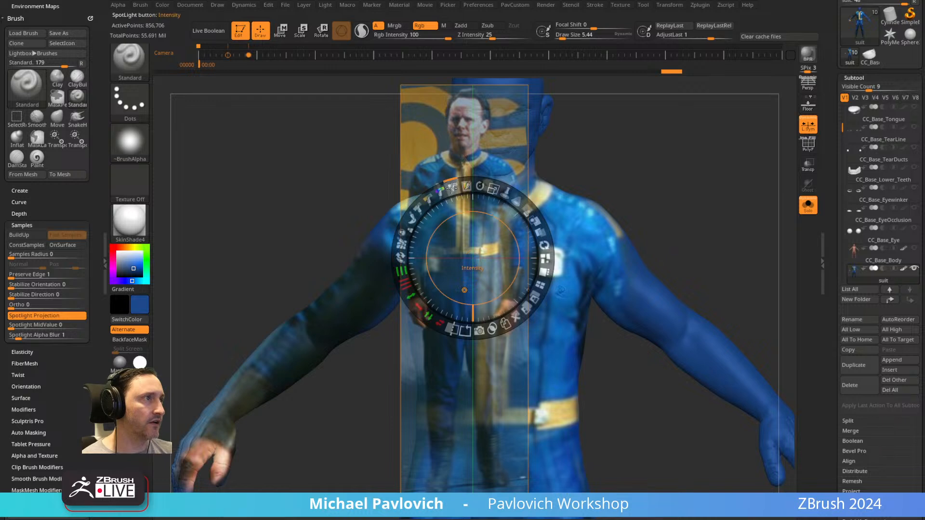
mouse_move(451, 187)
left_mouse_down()
mouse_move(466, 188)
mouse_move(427, 394)
left_mouse_up()
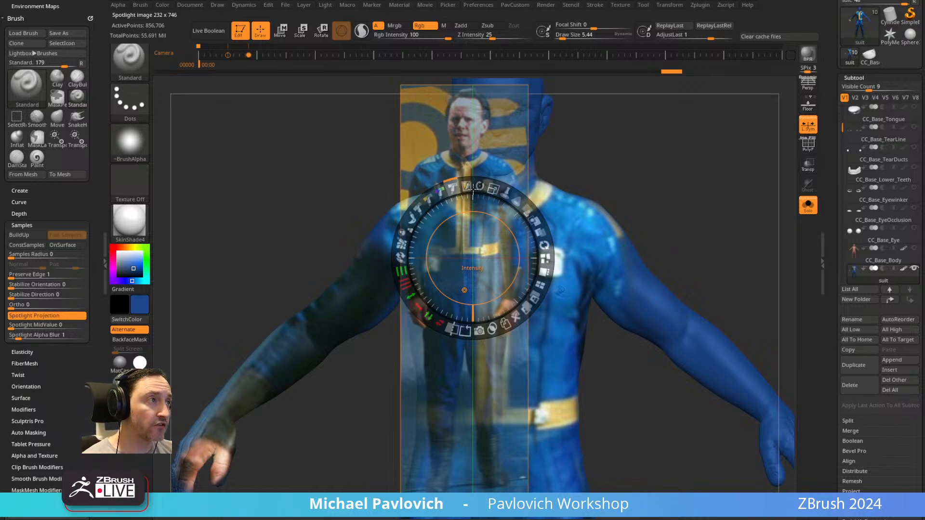
left_click_drag(457, 187, 461, 188)
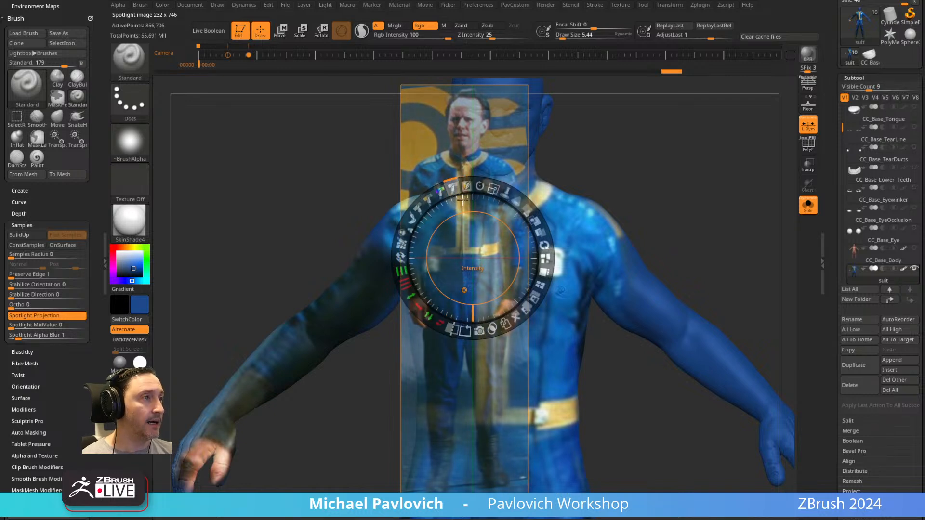
key("shift+z")
Frame the suit's upper body from the front and set the draw size to about 19.
mouse_move(645, 187)
left_mouse_down("alt")
mouse_move(624, 174)
mouse_move(577, 106)
left_mouse_up("alt")
key("s")
left_click_drag(494, 273, 498, 273)
left_click_drag(592, 216, 590, 178, "alt")
key("s")
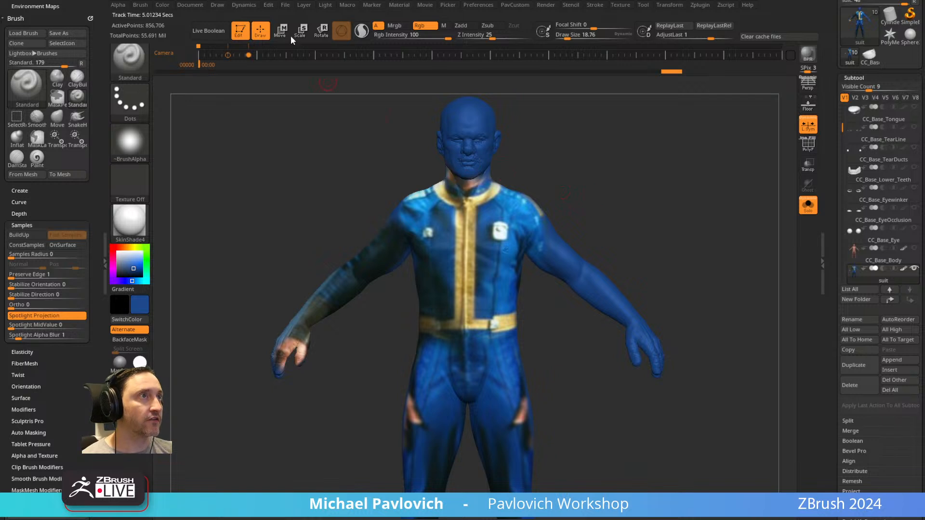
Choose white as the main colour, set the RGB intensity to 13 and fill the suit with it to lighten the projected colours.
left_click_drag(125, 260, 116, 251)
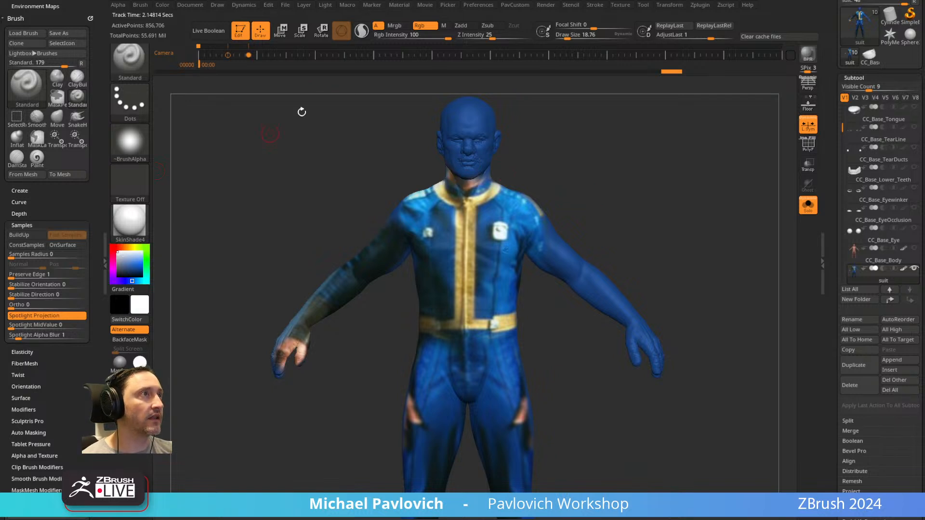
left_click_drag(433, 37, 386, 37)
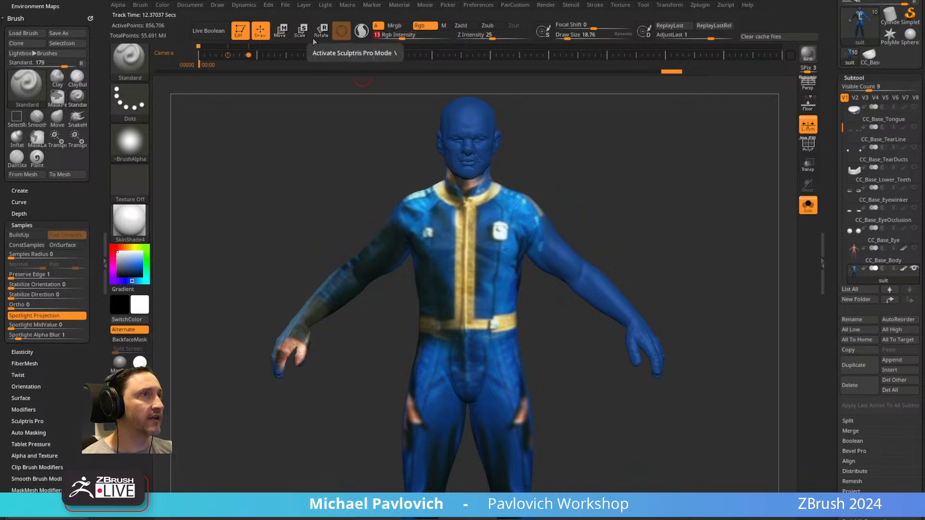
left_click(159, 4)
left_click(189, 189)
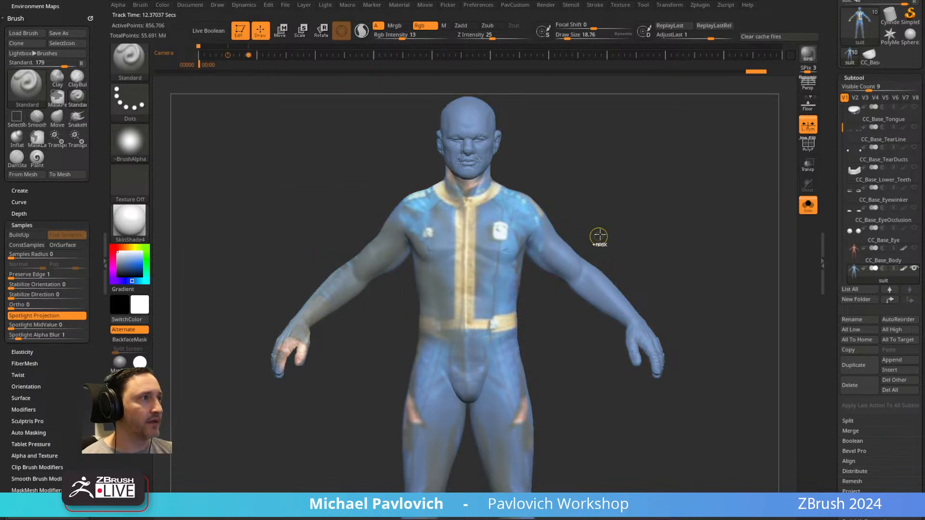
Undo the most recent white fills on the suit, checking the colours with the body slightly turned.
key("ctrl+z")
left_click_drag(630, 203, 642, 203)
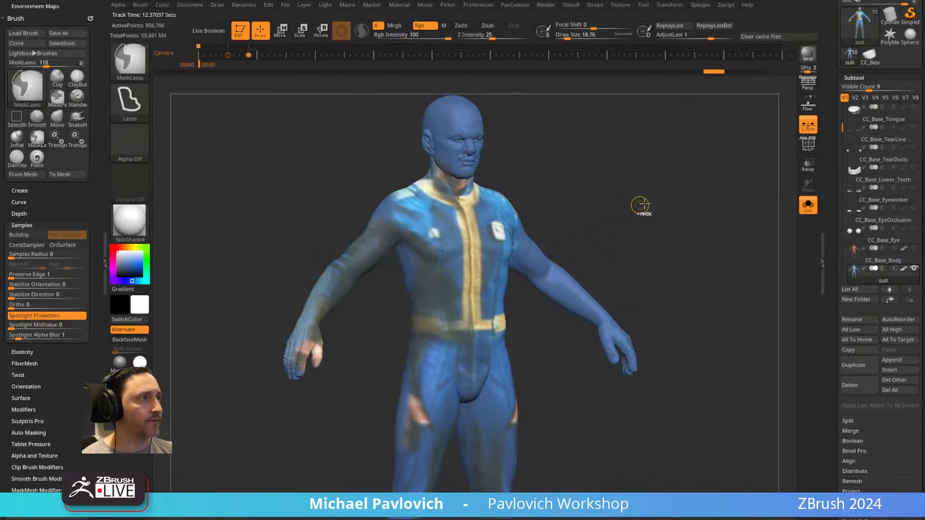
key("ctrl+z")
Look over the render settings and examine the suit's collar and chest up close from the front.
left_click(548, 5)
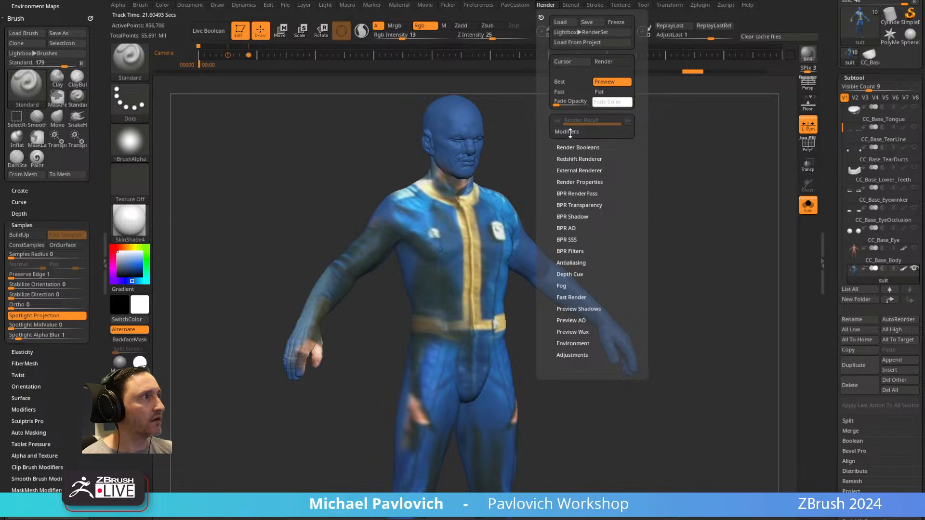
mouse_move(559, 102)
left_mouse_down()
mouse_move(582, 105)
mouse_move(554, 104)
left_mouse_up()
left_click_drag(613, 175, 610, 149, "shift")
right_click_drag(610, 148, 654, 296, "ctrl")
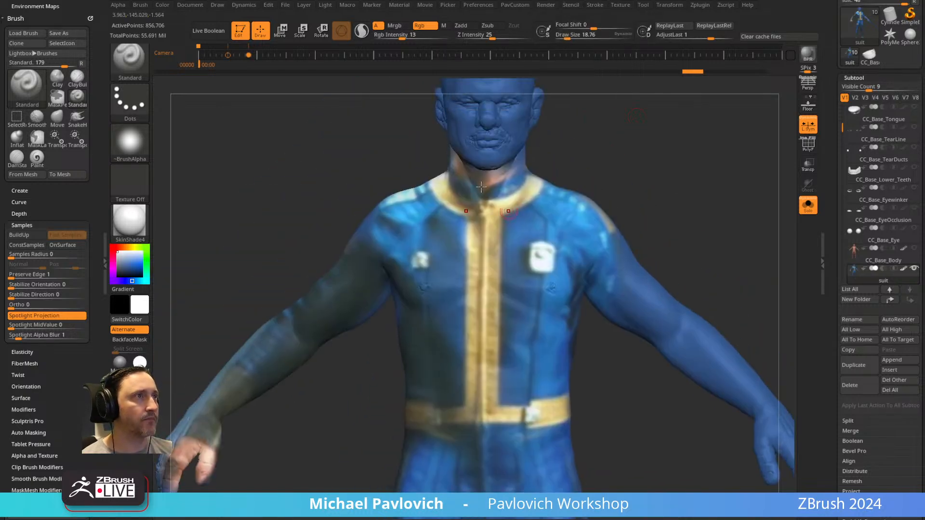
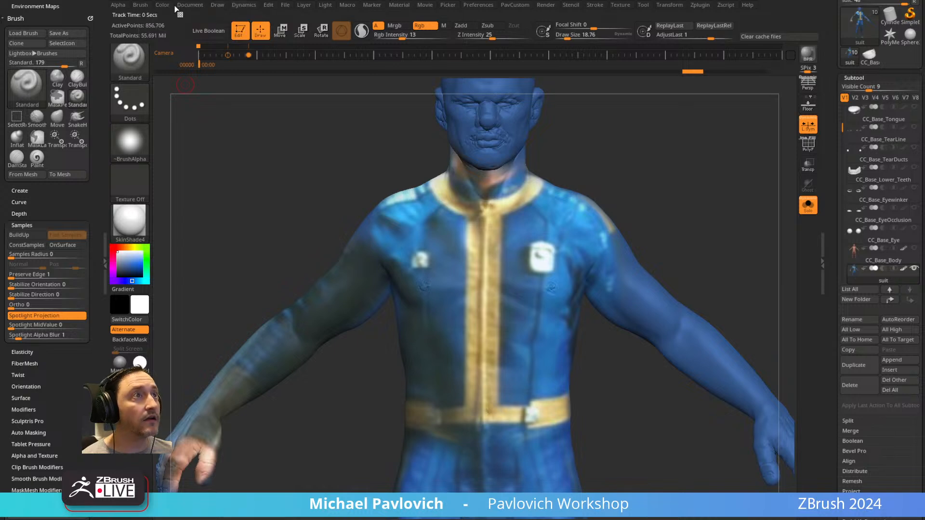
Fill the suit with white at RGB intensity 13 to lighten its colours and frame the whole figure from the front.
left_click(163, 6)
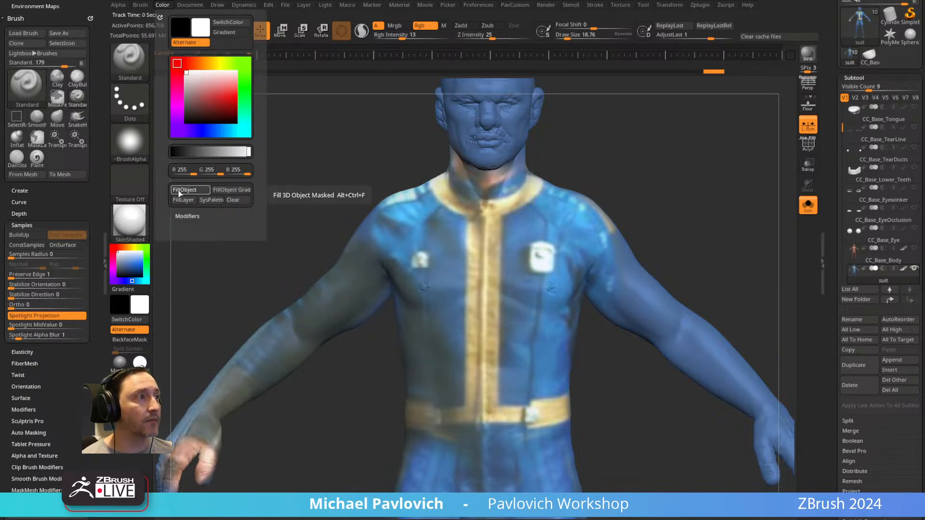
mouse_move(564, 128)
left_mouse_down("shift")
mouse_move(654, 139)
mouse_move(649, 197)
mouse_move(649, 105)
left_mouse_up("shift")
left_click_drag(648, 125, 574, 145, "shift")
mouse_move(681, 286)
left_mouse_down("alt")
mouse_move(671, 188)
mouse_move(664, 190)
mouse_move(675, 212)
mouse_move(675, 194)
mouse_move(677, 225)
mouse_move(723, 173)
mouse_move(706, 172)
left_mouse_up("alt")
Choose the KnifeCurve brush and try to slice the hand off the suit at the wrist.
key("s")
key("s")
left_click(136, 72, "ctrl+shift")
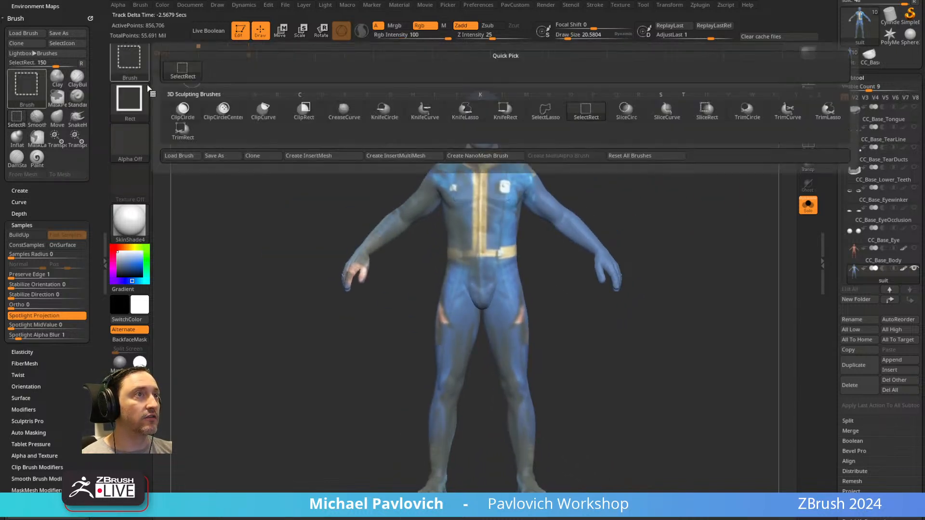
left_click(133, 68, "ctrl+shift")
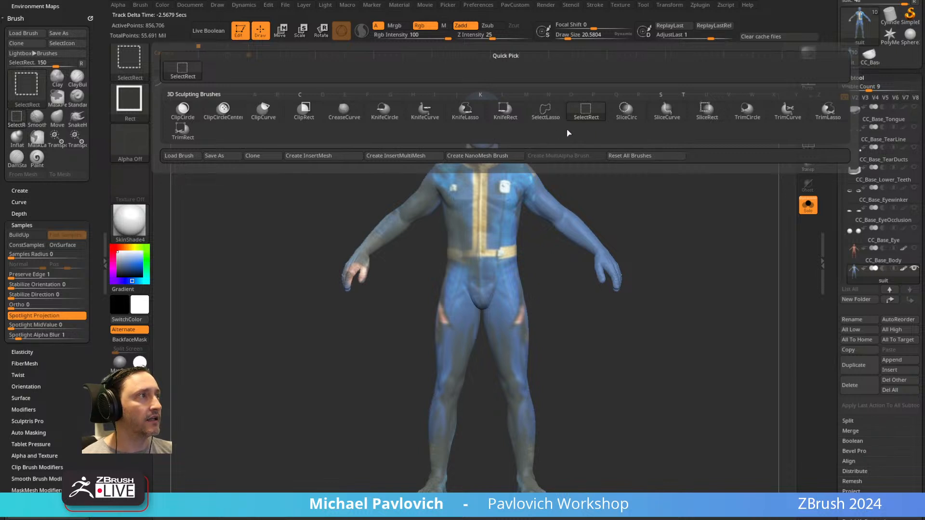
left_click(423, 117)
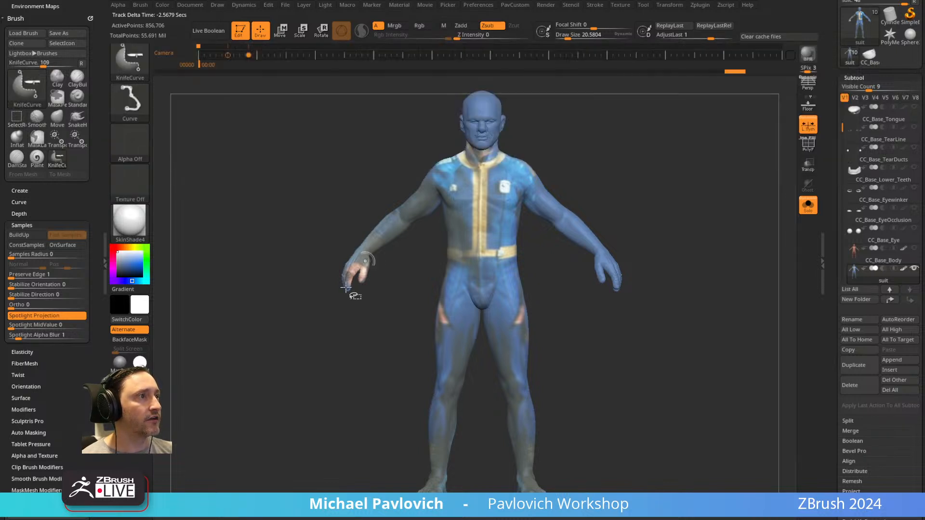
mouse_move(331, 366)
left_mouse_down("ctrl+shift")
mouse_move(381, 268)
mouse_move(375, 260)
left_mouse_up("ctrl+shift")
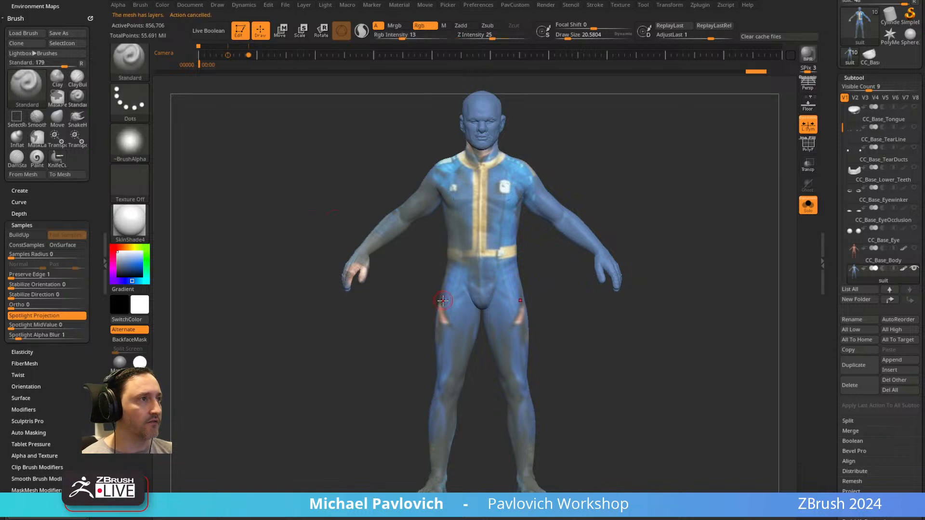
Show the suit's polyframe, give the mesh a new polygroup and try the slice beside the hand again.
left_click(807, 147)
left_click_drag(830, 286, 829, 190)
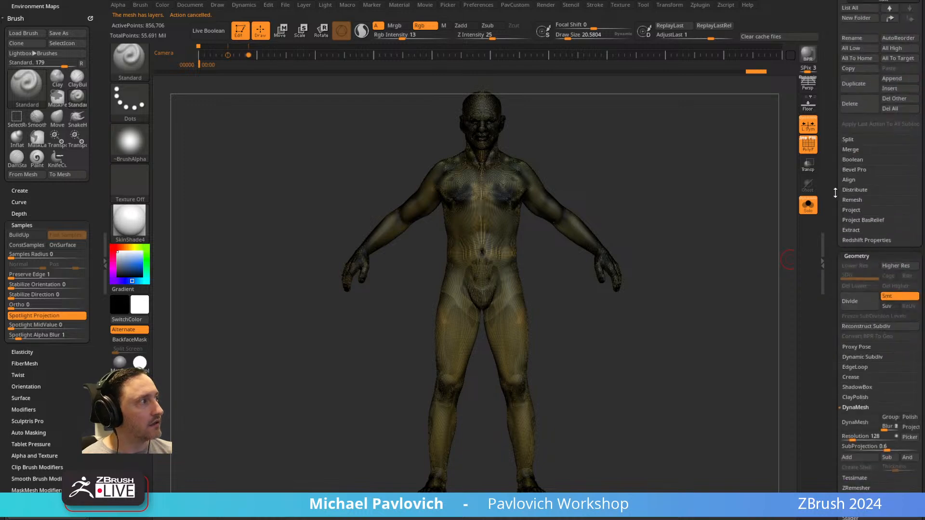
key("space")
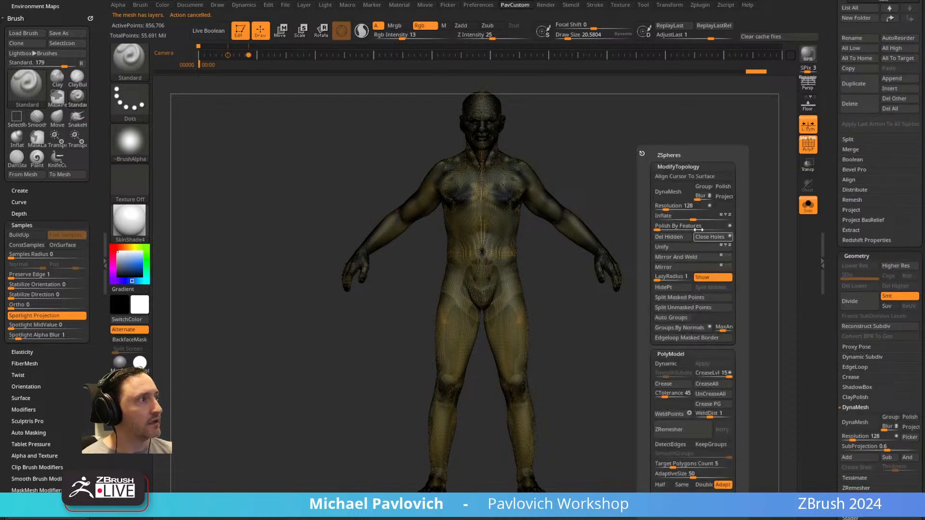
left_click(678, 237)
left_click(699, 239)
mouse_move(714, 188)
left_mouse_down("alt")
mouse_move(697, 279)
mouse_move(729, 275)
left_mouse_up("alt")
key("ctrl")
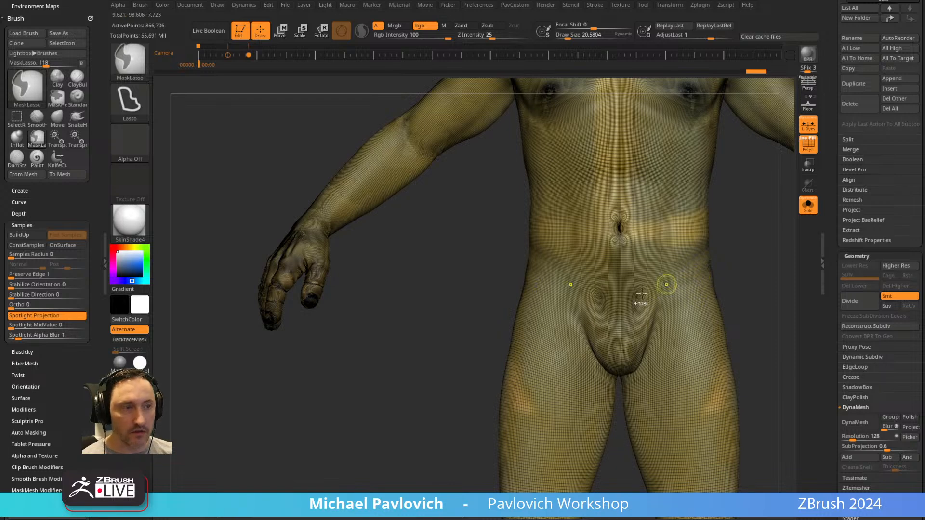
mouse_move(280, 442)
left_mouse_down("ctrl+shift")
mouse_move(368, 252)
mouse_move(355, 252)
mouse_move(223, 137)
left_mouse_up("ctrl+shift")
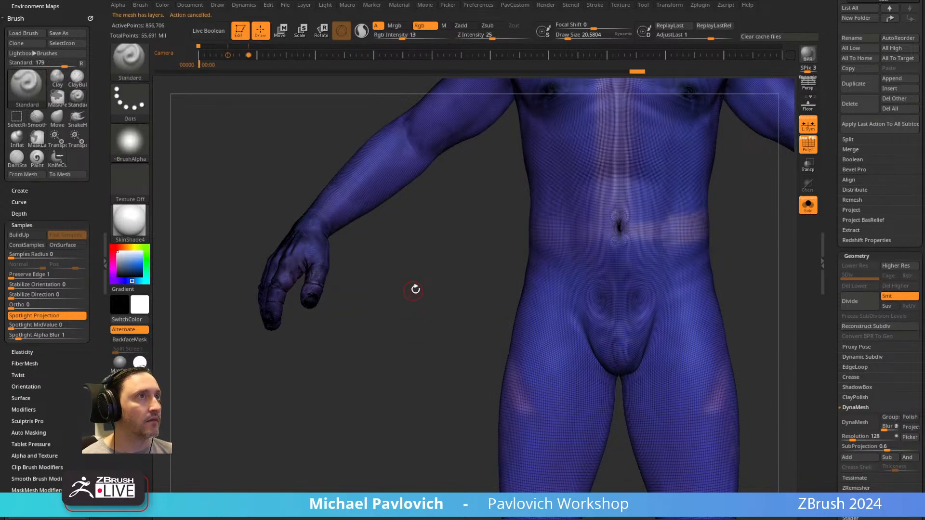
Bake all of the suit's layers and go to the next timeline keyframe.
scroll(839, 153, "down", 10)
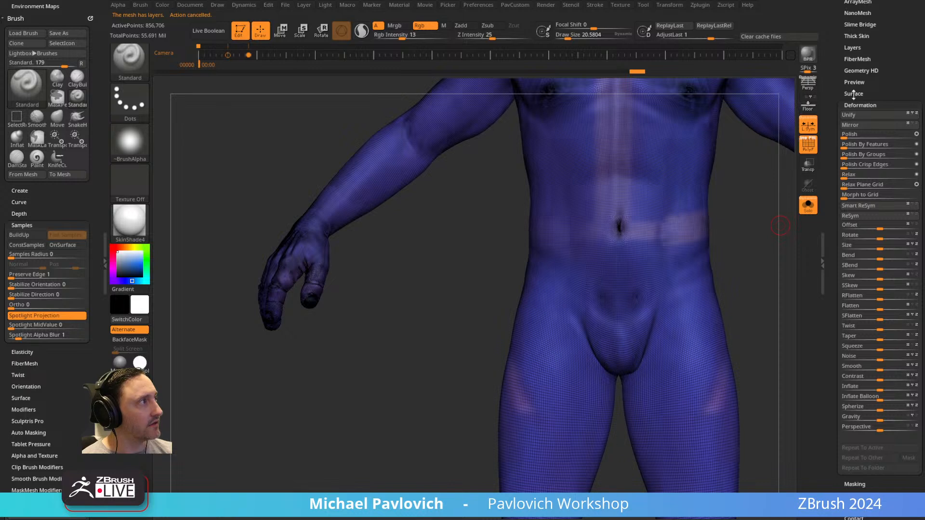
left_click(851, 48)
left_click(858, 183)
left_click_drag(407, 344, 268, 293, "alt")
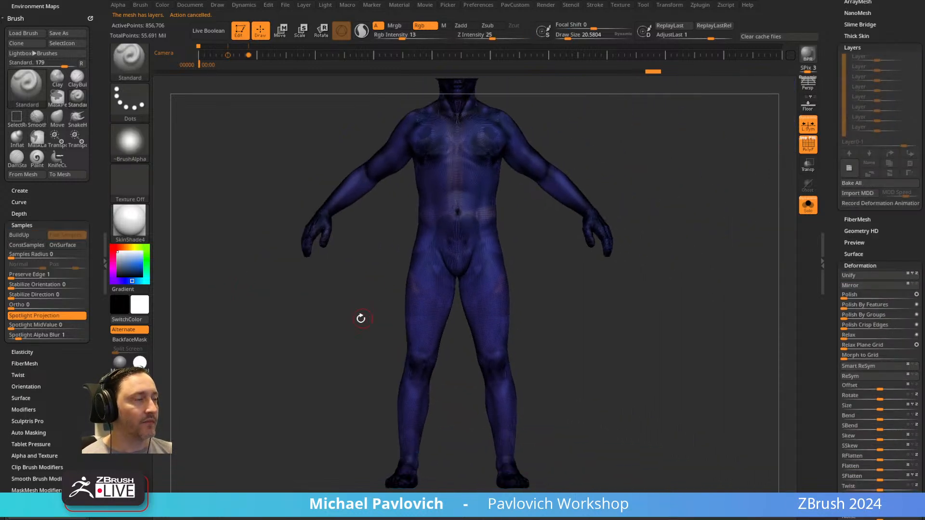
key("shift+z")
key("Right")
key("shift+z")
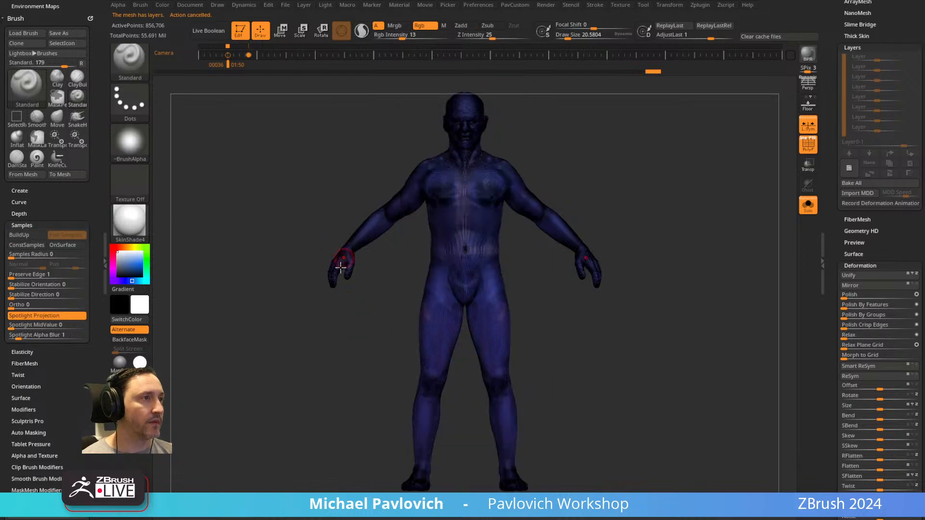
Slice the hands and feet off the suit with KnifeCurve cuts across the wrists and ankles.
mouse_move(378, 291)
left_mouse_down()
mouse_move(353, 308)
mouse_move(375, 338)
mouse_move(363, 334)
left_mouse_up()
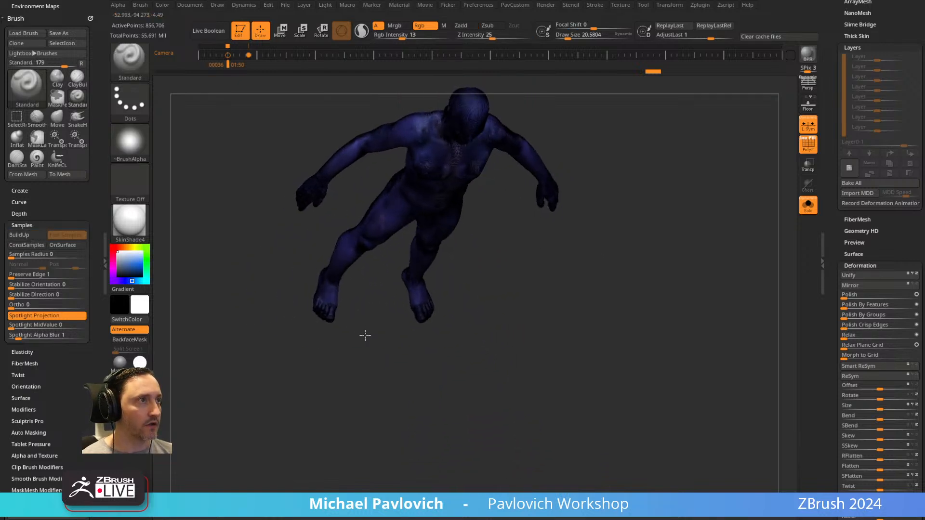
mouse_move(223, 314)
left_mouse_down("ctrl+shift")
mouse_move(338, 196)
mouse_move(297, 138)
left_mouse_up("ctrl+shift")
left_click_drag(700, 220, 528, 329, "shift")
mouse_move(442, 454)
left_mouse_down("ctrl+shift")
mouse_move(436, 409)
mouse_move(317, 387)
left_mouse_up("ctrl+shift")
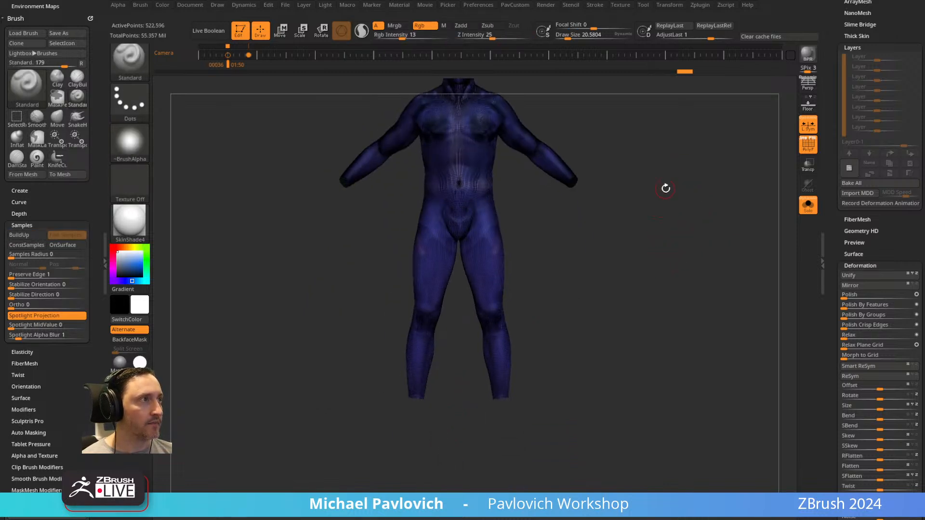
Slice the head off the suit along the collar and hide the polyframe.
left_click_drag(665, 192, 654, 263, "alt")
mouse_move(613, 169)
left_mouse_down("shift")
mouse_move(630, 154)
mouse_move(619, 189)
left_mouse_up("shift")
left_click_drag(380, 255, 578, 145, "ctrl+shift")
mouse_move(655, 212)
left_mouse_down("shift")
mouse_move(672, 233)
mouse_move(675, 168)
left_mouse_up("shift")
left_click(809, 143)
left_click_drag(694, 202, 659, 201)
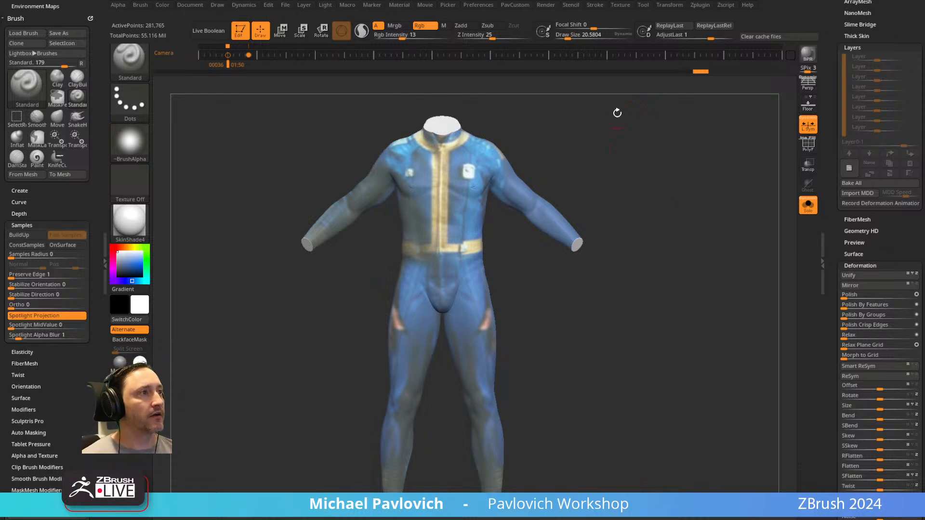
Set the draw size to about 62 and check the sliced suit from the front and slightly turned.
left_click_drag(633, 202, 633, 177, "alt")
key("s")
left_click(549, 278)
mouse_move(550, 250)
left_mouse_down("alt")
mouse_move(563, 277)
mouse_move(702, 268)
left_mouse_up("alt")
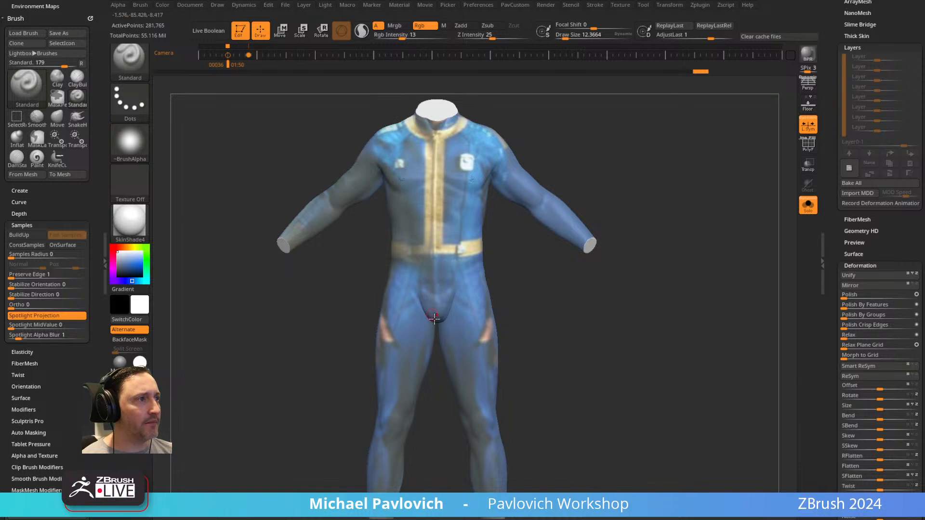
key("s")
left_click(419, 314)
left_click_drag(549, 318, 680, 281)
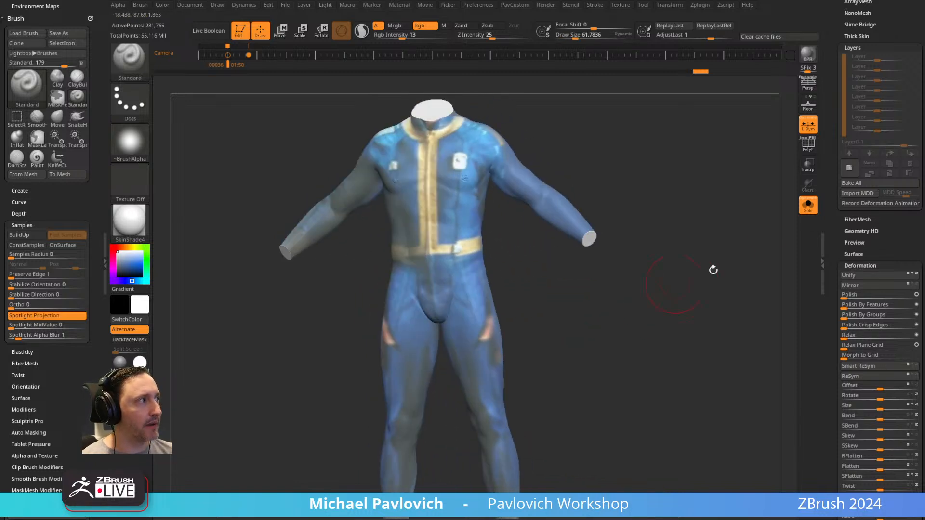
Set the DynaMesh resolution to 8 and DynaMesh the sliced suit.
scroll(836, 238, "up", 6)
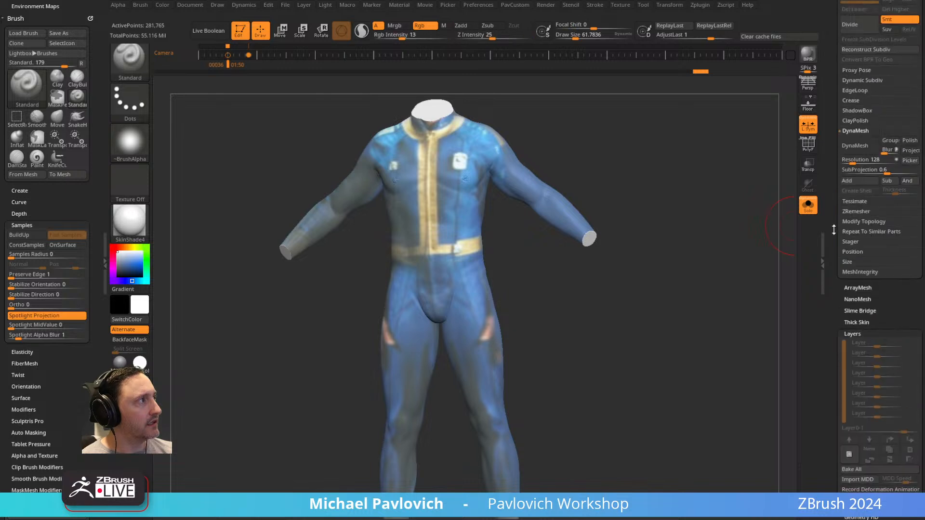
scroll(860, 178, "up", 5)
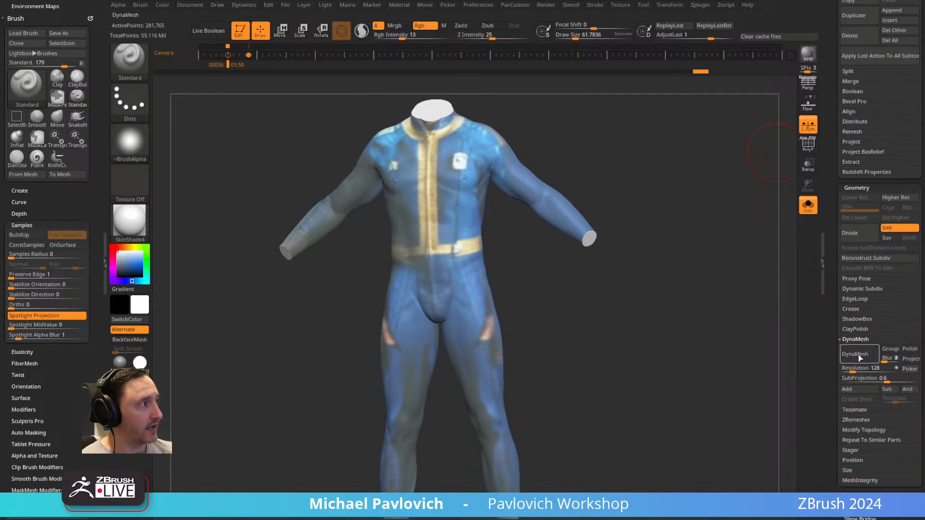
left_click_drag(851, 369, 481, 343)
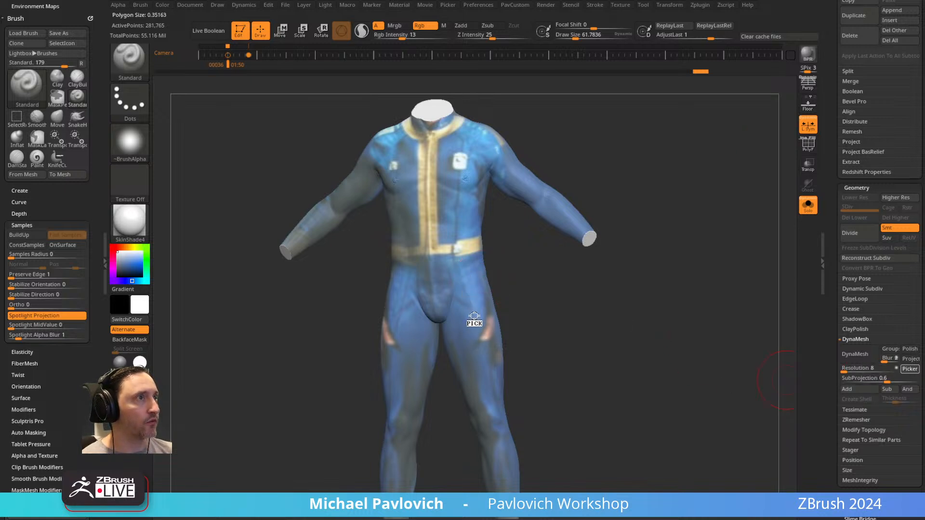
left_click(856, 355)
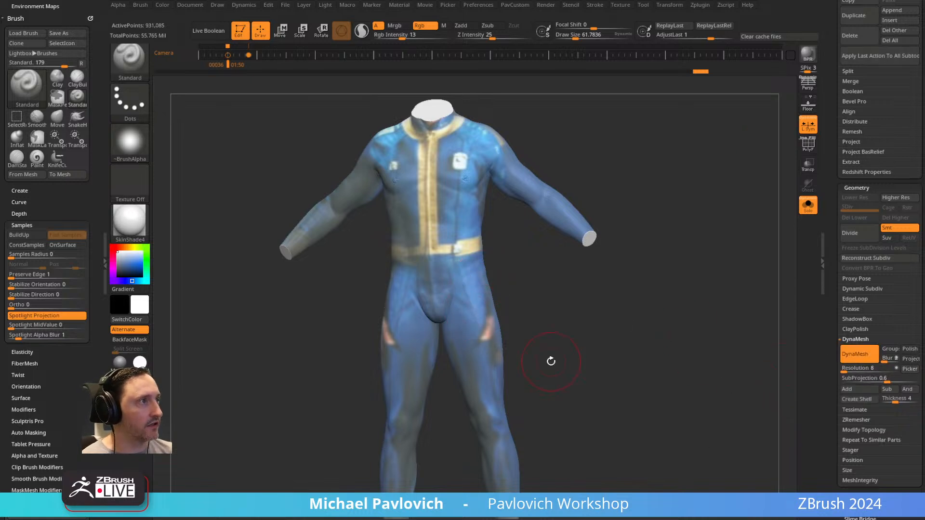
left_click(848, 369)
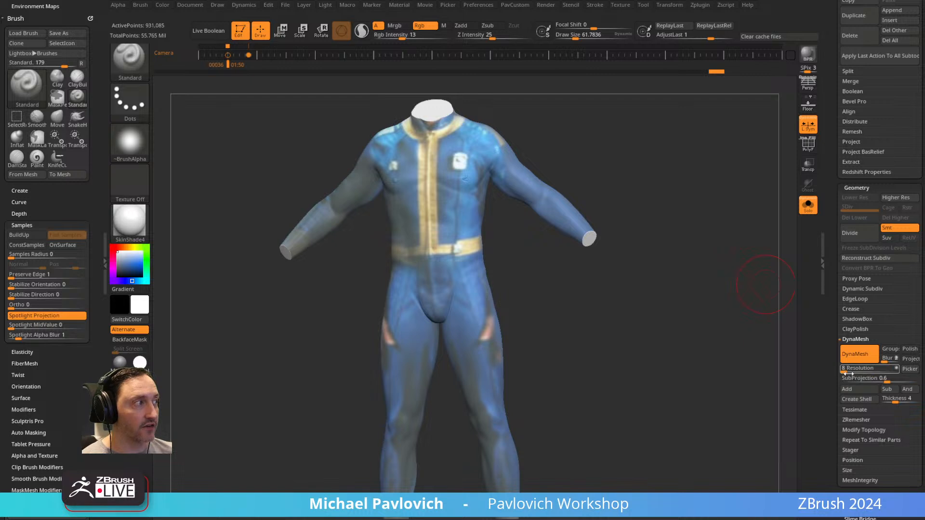
Set the draw size to about 17 and check the remeshed suit's polyframe from the front.
key("s")
left_click_drag(634, 316, 626, 318)
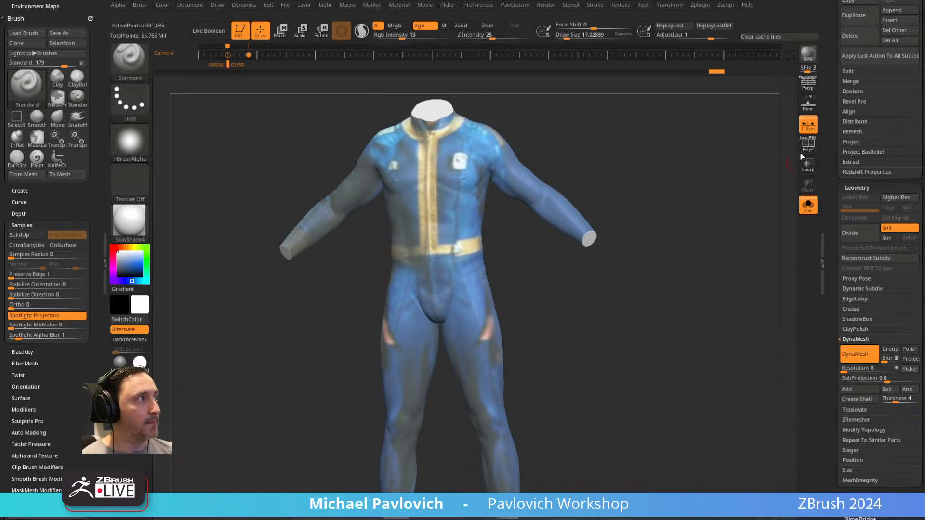
left_click(808, 150)
left_click(808, 151)
left_click_drag(733, 212, 720, 217, "shift")
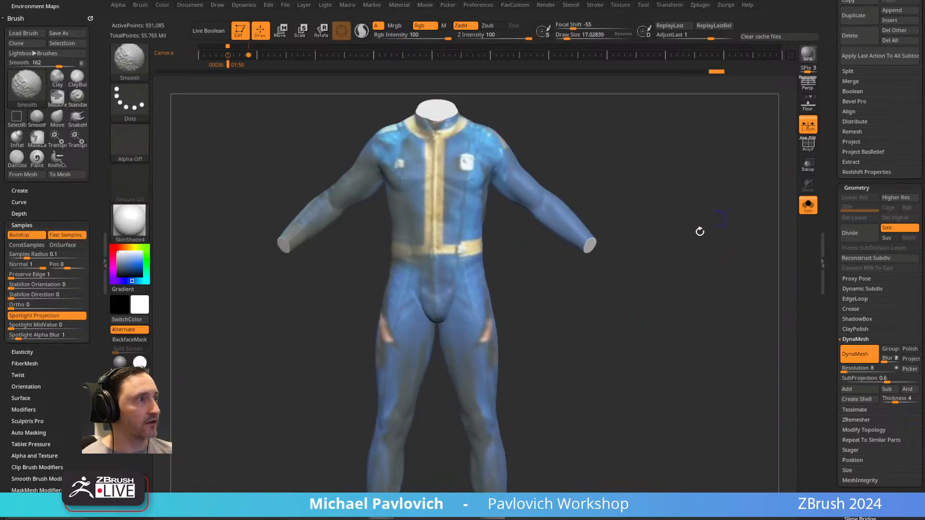
Set the draw size to about 24 and make the Standard brush sculpt only, with Rgb off and Zadd on.
right_click_drag(570, 315, 566, 321, "ctrl")
right_click_drag(569, 238, 605, 283, "alt")
key("s")
left_click_drag(603, 281, 606, 281)
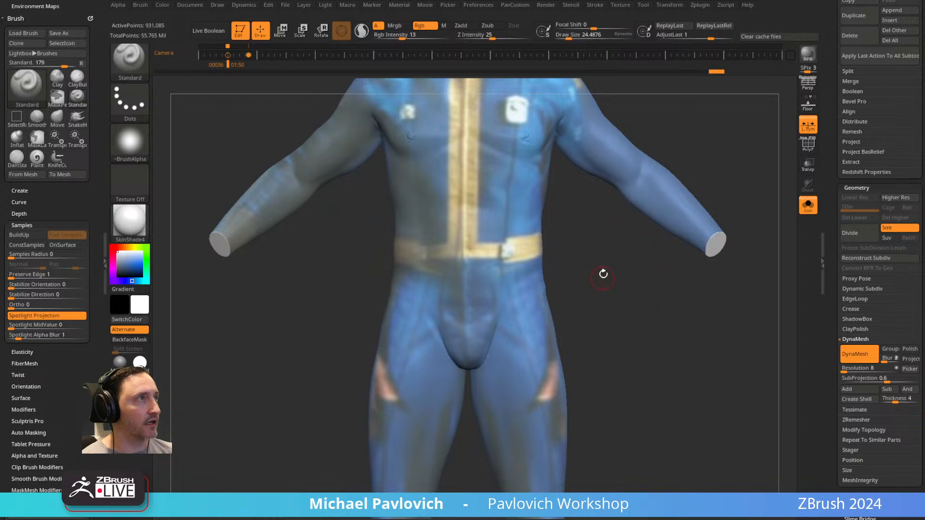
right_click_drag(611, 263, 611, 285, "alt")
left_click(419, 25)
left_click(461, 25)
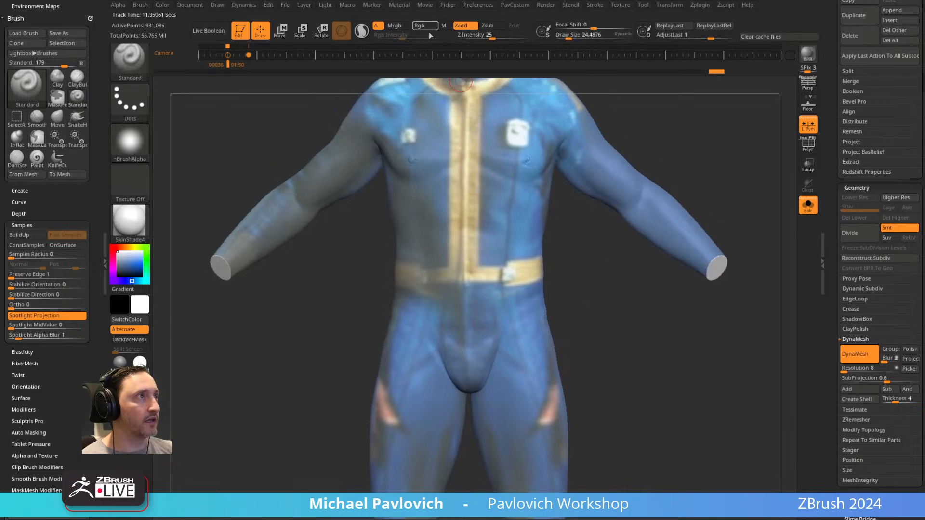
Switch to the Clay brush, set its draw size to about 49 and undo the trial strokes on the suit's front.
key("b")
key("c")
key("l")
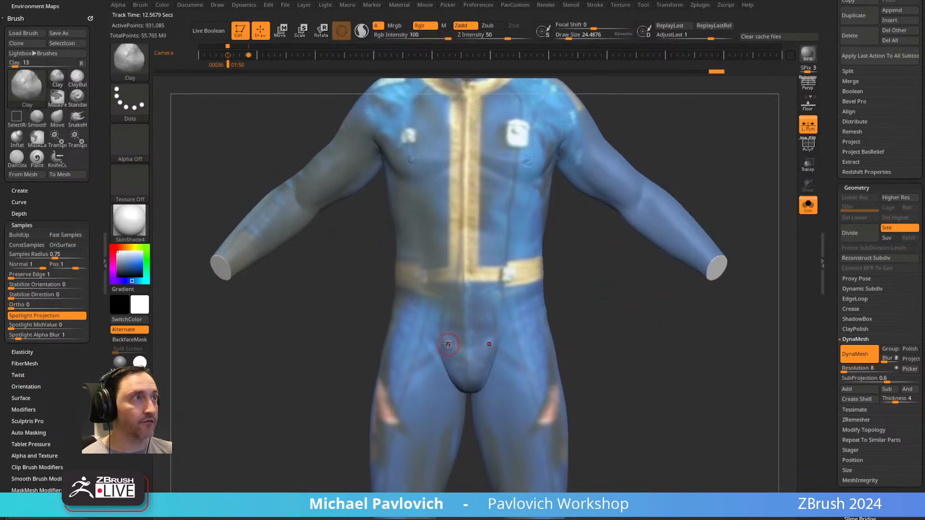
key("s")
left_click_drag(447, 220, 452, 220)
left_click_drag(450, 219, 455, 216)
key("ctrl+z")
mouse_move(428, 325)
left_mouse_down()
mouse_move(465, 400)
mouse_move(419, 313)
mouse_move(509, 338)
left_mouse_up()
key("ctrl+z")
Turn off Rgb for the Clay brush, fill out and smooth the suit's crotch, and undo the last strokes near the belt.
left_click(419, 25)
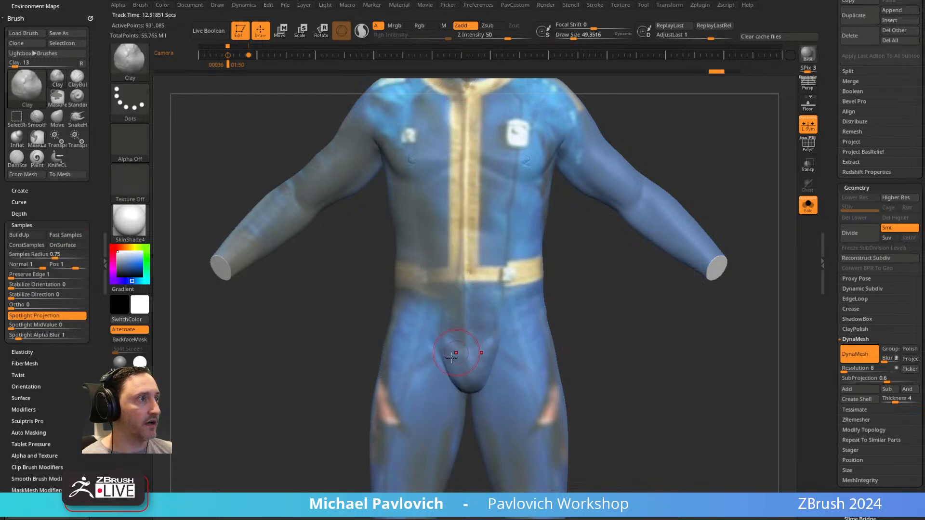
mouse_move(599, 343)
left_mouse_down("alt")
mouse_move(599, 299)
mouse_move(576, 302)
left_mouse_up("alt")
left_click(425, 26, "shift")
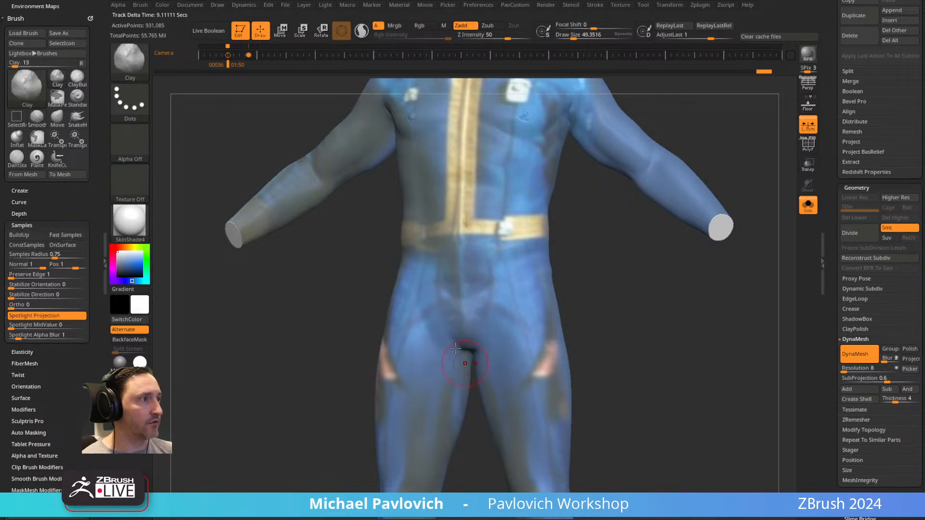
left_click_drag(619, 311, 640, 309)
left_click_drag(605, 248, 586, 328, "alt")
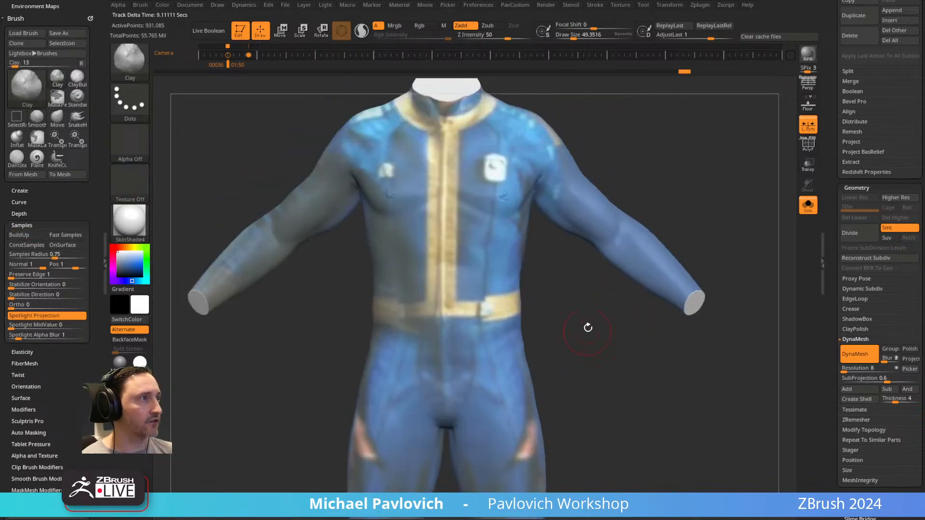
left_click(426, 25, "shift")
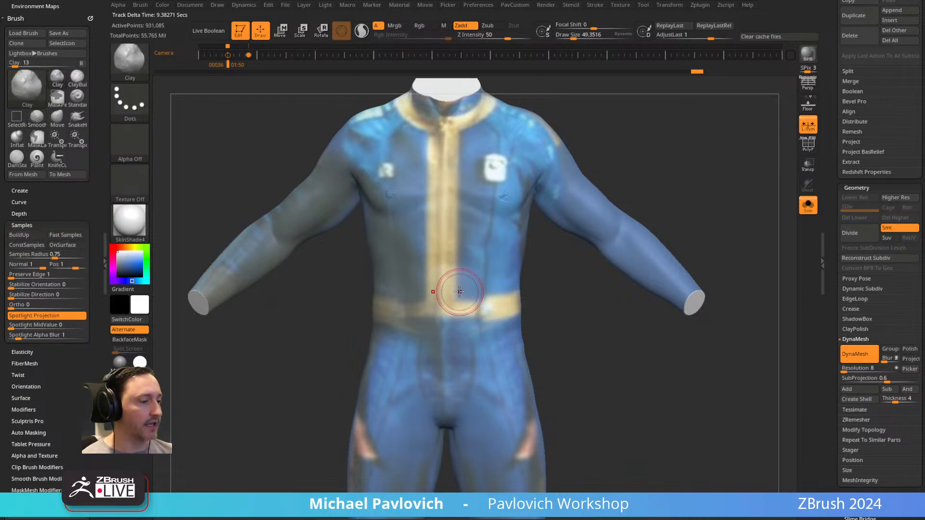
key("ctrl+z")
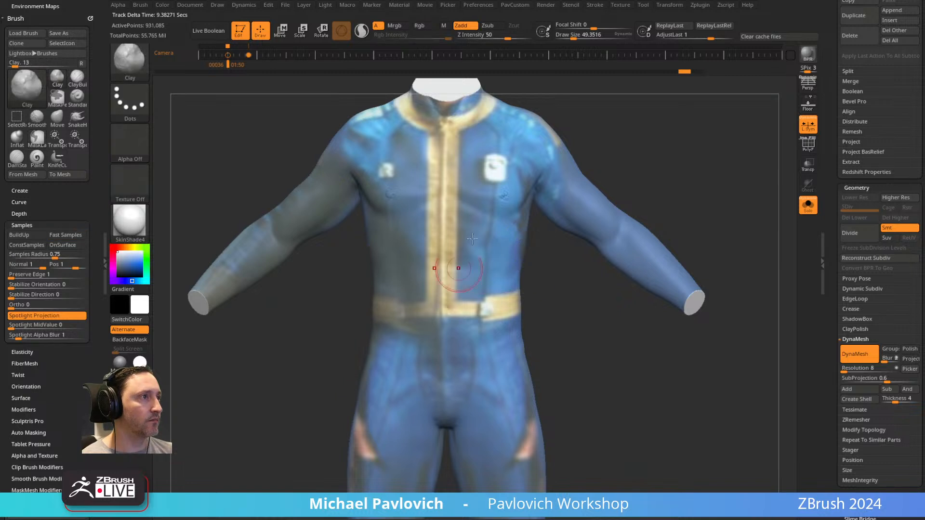
Fill and smooth the lower back and buttocks of the suit so they read as cloth.
left_click_drag(608, 350, 611, 373, "alt")
mouse_move(601, 341)
left_mouse_down()
mouse_move(587, 306)
mouse_move(544, 299)
left_mouse_up()
key("shift")
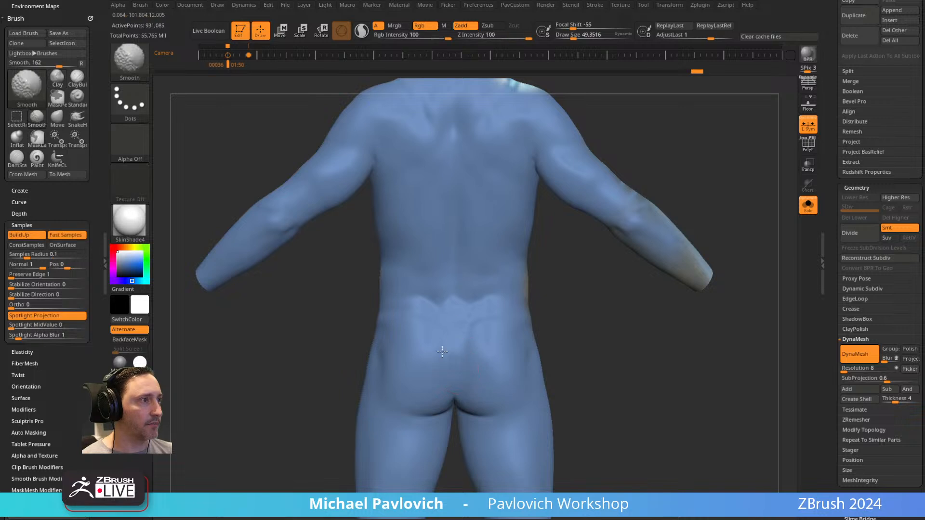
left_click_drag(588, 349, 596, 323)
left_click_drag(467, 354, 468, 366)
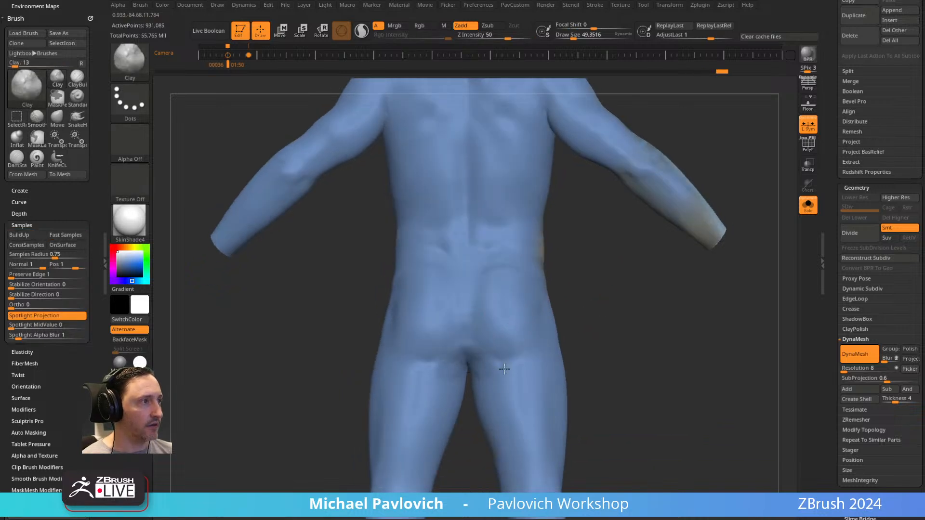
key("shift")
mouse_move(591, 295)
left_mouse_down()
mouse_move(634, 295)
mouse_move(597, 335)
left_mouse_up()
Switch to the Goggins board in Miro and look over the reference photos of the blue vault suit.
left_click_drag(581, 495, 608, 62)
scroll(450, 290, "down", 3)
middle_click_drag(386, 157, 530, 498)
middle_click_drag(409, 243, 435, 27)
middle_click_drag(438, 408, 438, 205)
middle_click_drag(218, 218, 410, 285)
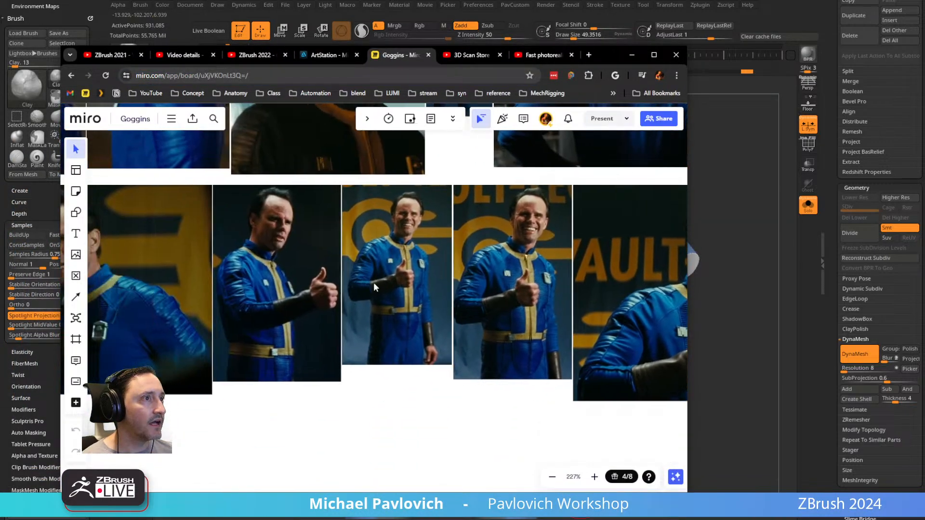
Compare the suit's collar, front placket, chest seams and belt in the thumbs-up reference photos, and return to the model in ZBrush.
scroll(409, 283, "up", 3)
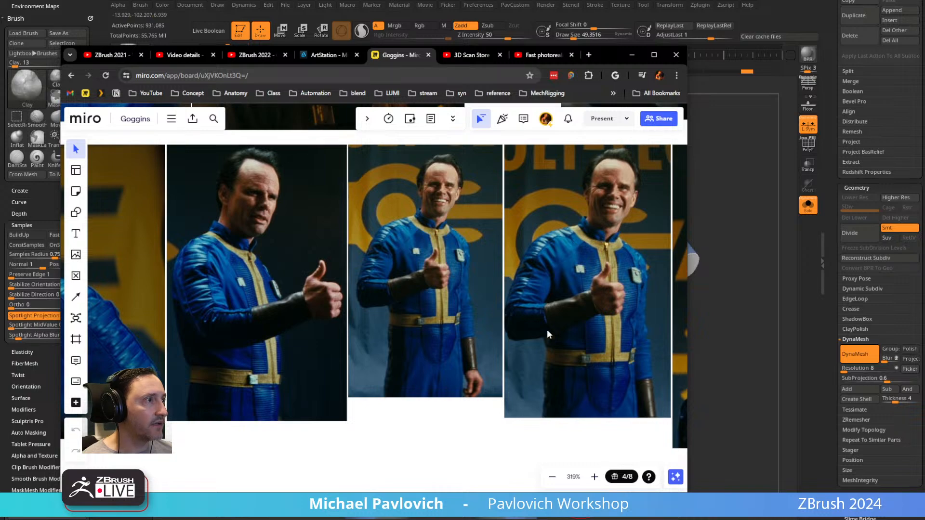
middle_click_drag(593, 356, 508, 364)
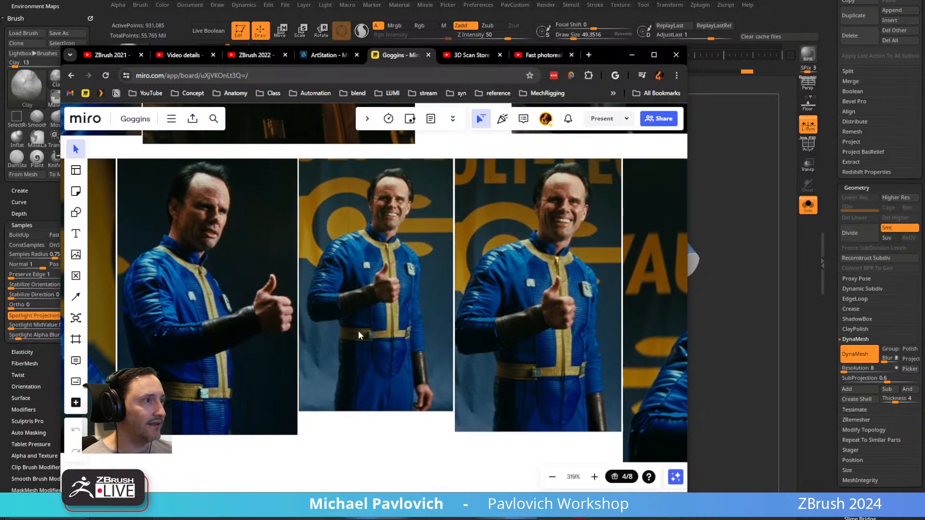
middle_click_drag(339, 325, 569, 420)
middle_click_drag(438, 330, 302, 361)
scroll(423, 298, "down", 2)
middle_click_drag(424, 299, 360, 401)
middle_click_drag(473, 222, 412, 368)
left_click_drag(613, 55, 568, 519)
left_click_drag(555, 264, 574, 312, "alt")
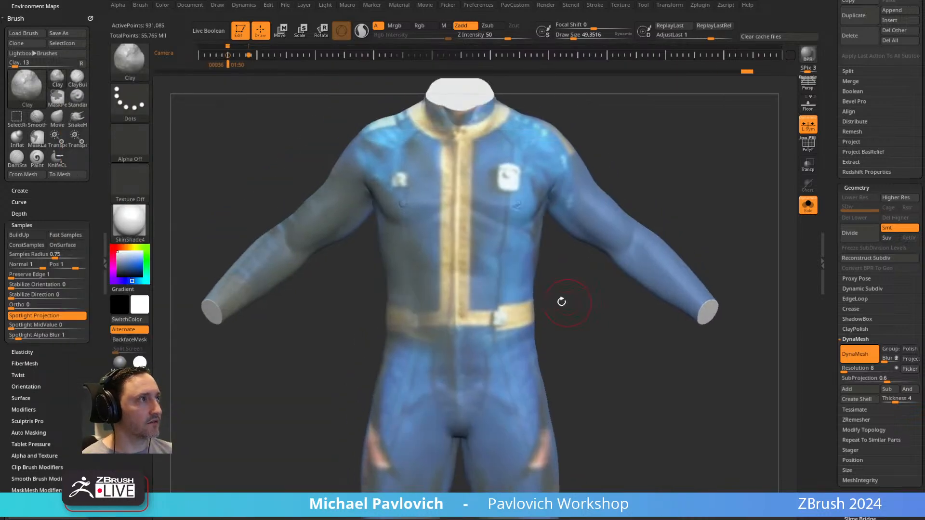
Undo the trial stroke on the chest, turn off Rgb for the Smooth brush, and smooth the suit's torso.
left_click_drag(524, 199, 517, 203, "shift")
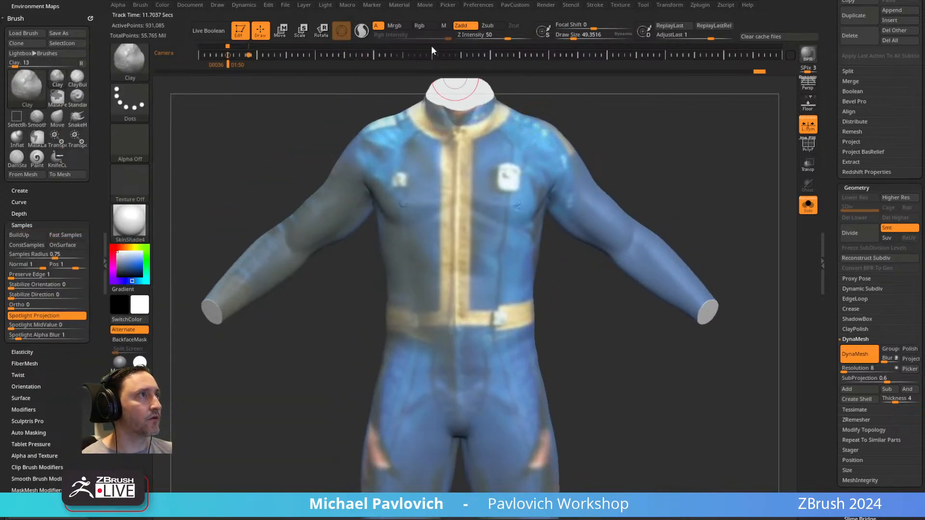
key("ctrl+z")
left_click(433, 26, "shift")
left_click(426, 28)
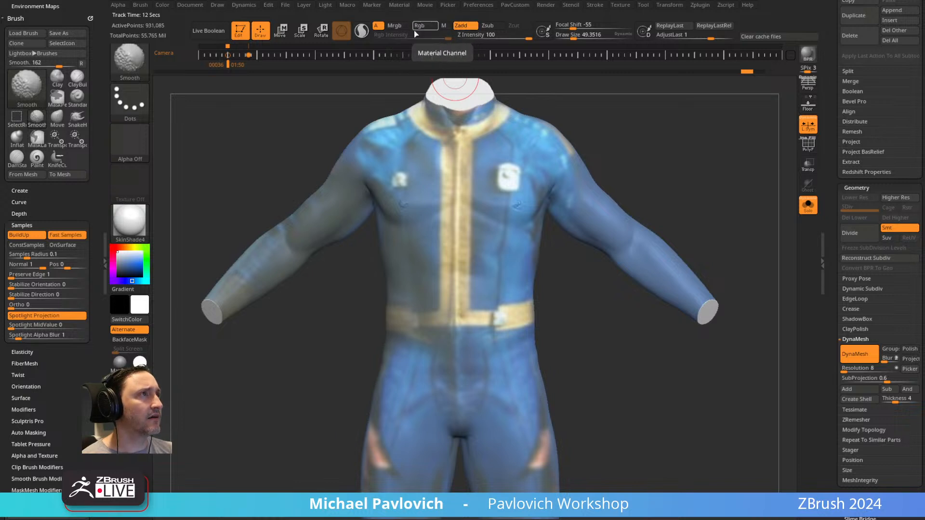
left_click_drag(544, 182, 405, 224)
left_click_drag(632, 168, 498, 268, "alt")
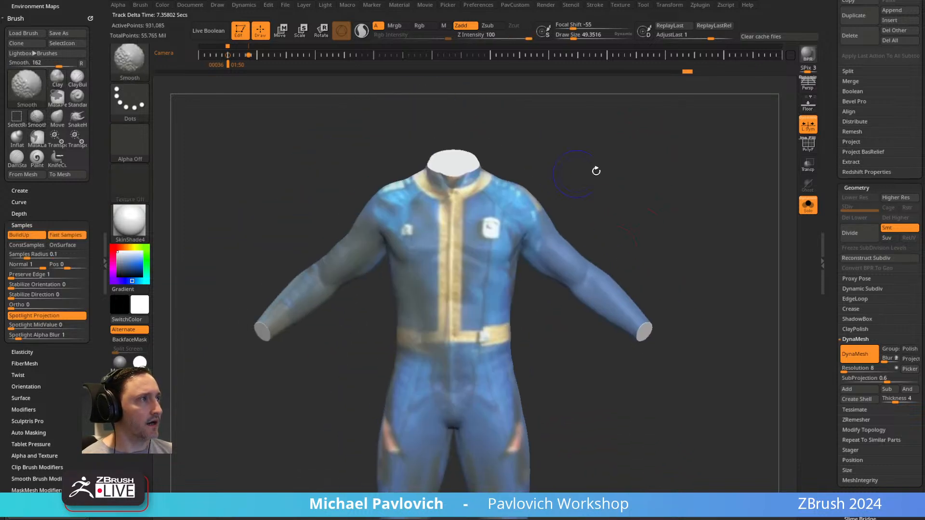
left_click_drag(594, 172, 649, 199, "alt")
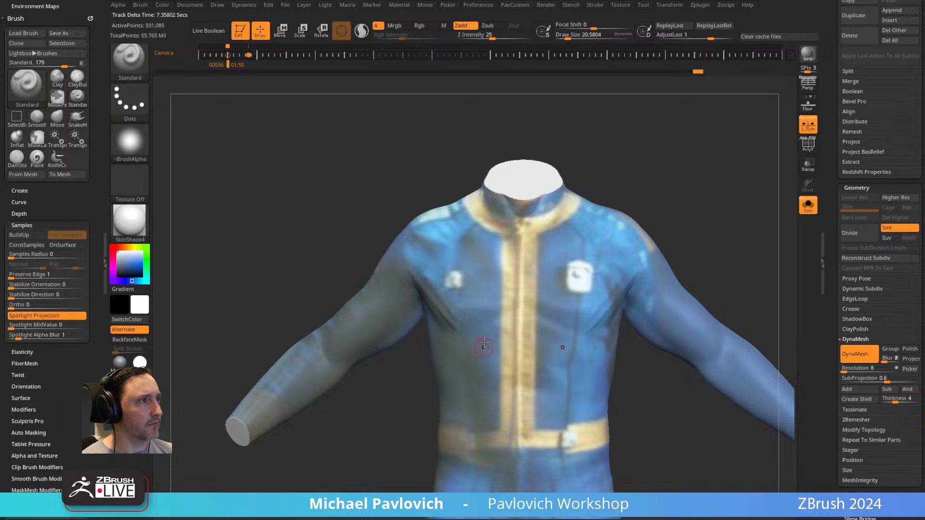
Set the Standard brush's draw size to about 36 and refine the suit's chest and upper arm.
left_click_drag(434, 270, 432, 275, "shift")
right_click_drag(386, 285, 413, 285)
mouse_move(413, 285)
left_mouse_down()
mouse_move(402, 263)
mouse_move(374, 257)
mouse_move(407, 289)
left_mouse_up()
mouse_move(622, 193)
right_mouse_down("shift")
mouse_move(605, 196)
mouse_move(647, 184)
right_mouse_up("shift")
right_click_drag(550, 250, 601, 221, "alt")
left_click_drag(601, 221, 670, 169)
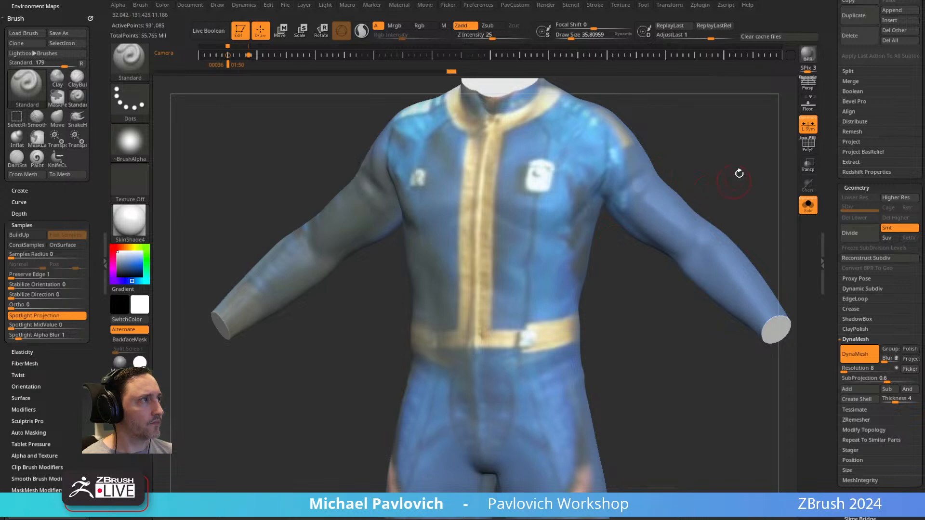
Turn off the suit subtool's polypaint and switch the material to Green Metallic.
right_click_drag(733, 184, 712, 193, "alt")
left_click_drag(832, 196, 835, 296)
right_click_drag(725, 243, 738, 233)
right_click_drag(738, 233, 749, 205, "alt")
left_click_drag(836, 355, 834, 333)
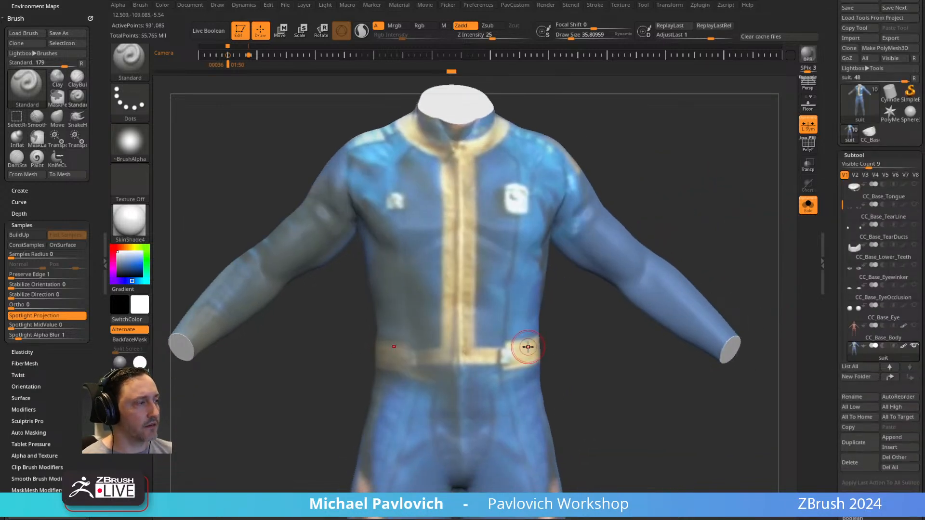
left_click(912, 346)
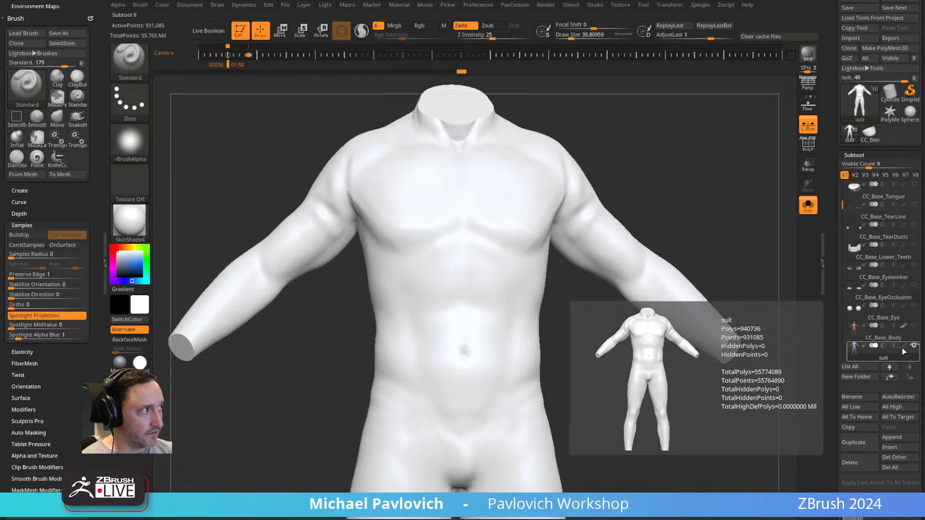
left_click(141, 383)
Soften the navel and the body anatomy on the suit's torso, and update its DynaMesh.
mouse_move(660, 222)
right_mouse_down("ctrl")
mouse_move(696, 151)
mouse_move(714, 138)
mouse_move(616, 262)
mouse_move(612, 285)
right_mouse_up("ctrl")
left_click_drag(429, 324, 465, 332)
mouse_move(444, 319)
right_mouse_down()
mouse_move(548, 273)
mouse_move(624, 332)
mouse_move(657, 246)
right_mouse_up()
right_click_drag(607, 280, 571, 147, "alt")
right_click_drag(616, 252, 597, 260)
right_click_drag(597, 260, 594, 361, "alt")
left_click_drag(486, 300, 488, 298, "shift")
left_click_drag(665, 369, 606, 283, "ctrl")
mouse_move(615, 271)
right_mouse_down("alt")
mouse_move(616, 331)
mouse_move(605, 329)
right_mouse_up("alt")
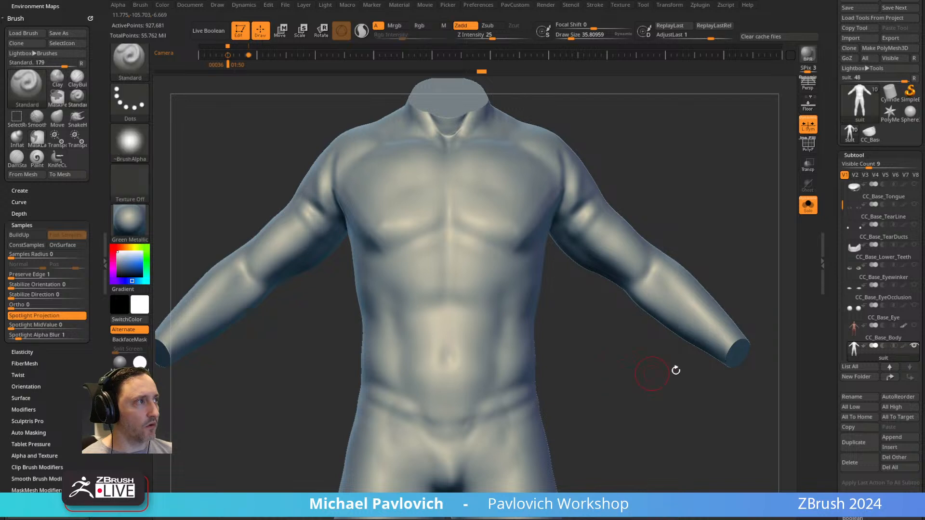
Go back to the state before the DynaMesh update and repeat it with the suit's polypaint turned on.
left_click(897, 366)
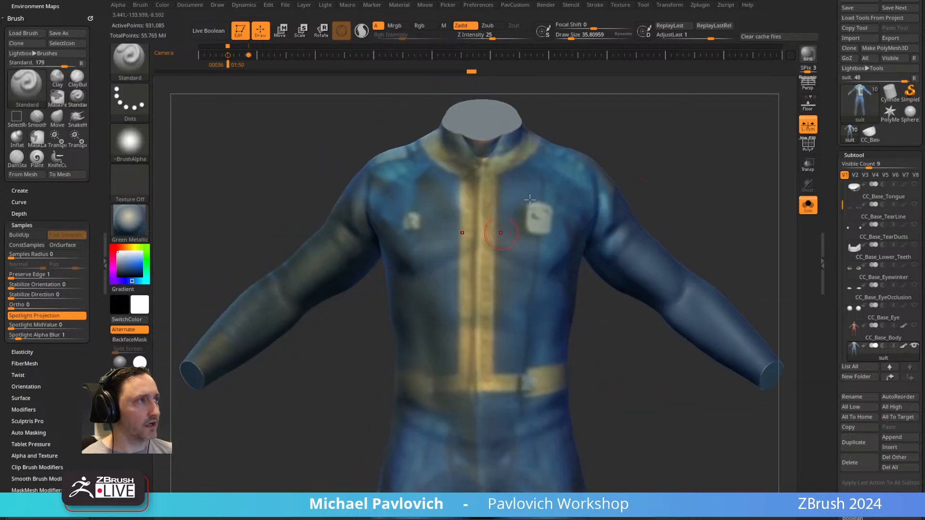
key("ctrl")
left_click_drag(752, 258, 810, 263, "ctrl")
mouse_move(624, 353)
left_mouse_down()
mouse_move(636, 352)
mouse_move(613, 350)
mouse_move(620, 322)
mouse_move(633, 341)
left_mouse_up()
left_click_drag(626, 266, 622, 325, "alt")
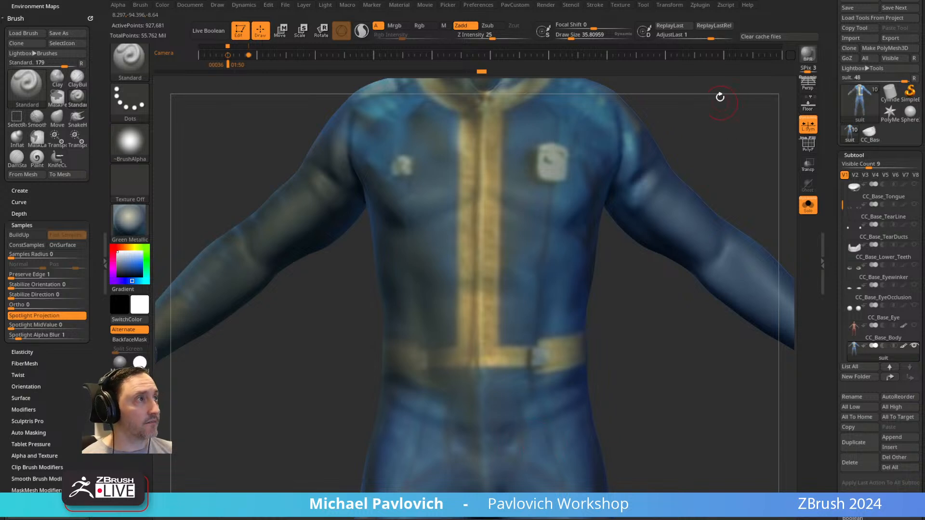
Select the DamStandard brush and reduce its draw size to about 21.
left_click_drag(720, 102, 726, 184, "alt")
key("b")
key("d")
key("s")
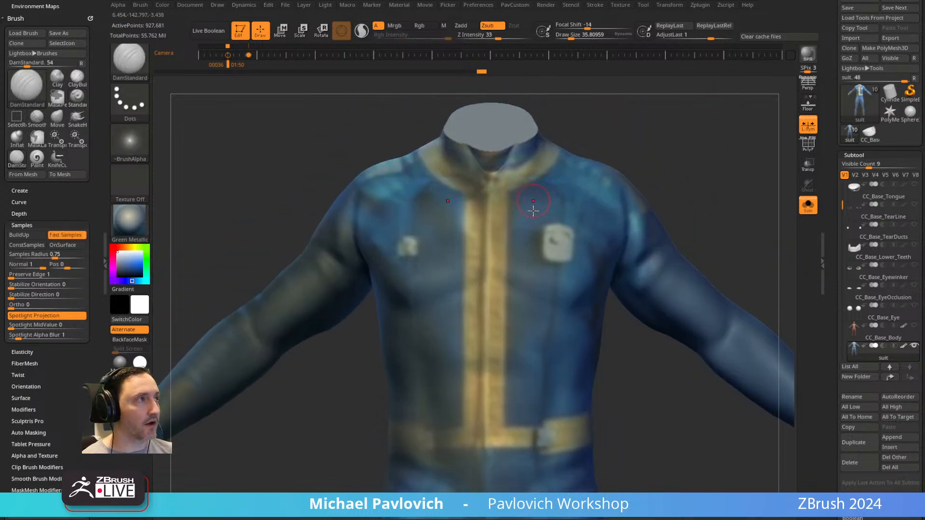
left_click_drag(675, 157, 666, 127, "alt")
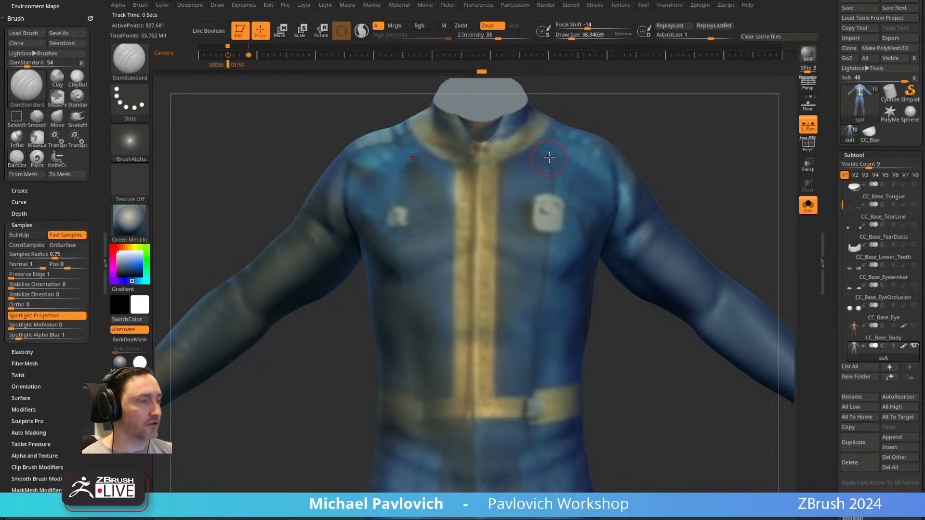
key("b")
key("d")
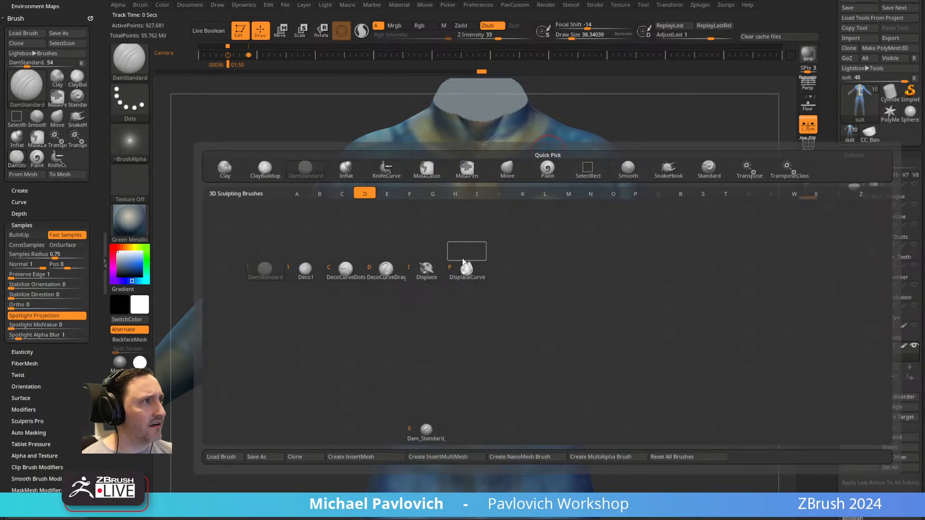
left_click(268, 277)
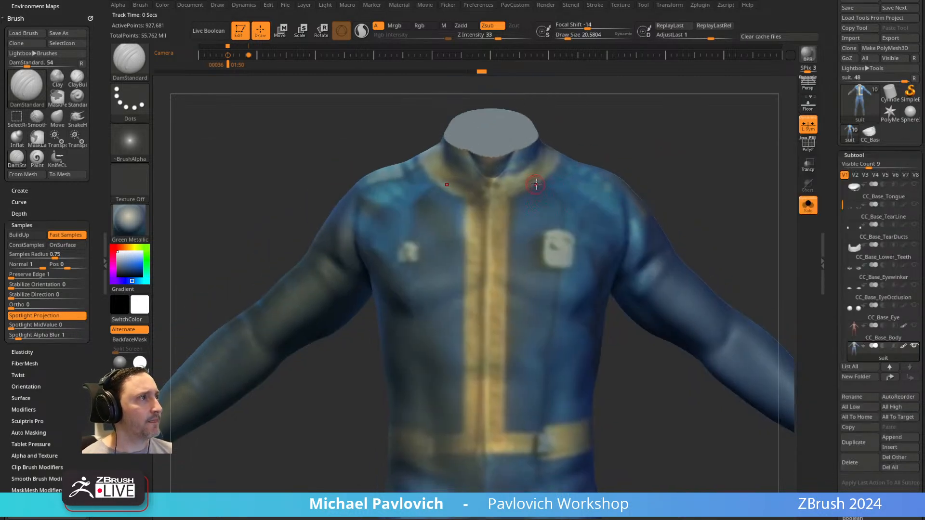
key("s")
left_click(540, 187)
mouse_move(634, 112)
left_mouse_down()
mouse_move(597, 133)
mouse_move(632, 163)
mouse_move(619, 163)
mouse_move(660, 176)
left_mouse_up()
Flatten the suit's collar area with the hPolish brush.
key("b")
key("h")
key("p")
key("s")
left_click(472, 239)
left_click_drag(593, 214, 503, 227)
left_click_drag(577, 196, 504, 227)
mouse_move(589, 147)
left_mouse_down()
mouse_move(693, 142)
mouse_move(646, 177)
mouse_move(646, 190)
left_mouse_up()
Define the collar's edge and front notch with the DamStandard brush at a draw size of about 24, undoing misplaced strokes.
key("b")
key("d")
key("s")
key("s")
left_click(458, 246)
mouse_move(440, 244)
left_mouse_down()
mouse_move(469, 270)
mouse_move(505, 281)
left_mouse_up()
mouse_move(631, 224)
left_mouse_down("shift")
mouse_move(616, 198)
mouse_move(608, 219)
left_mouse_up("shift")
left_click_drag(472, 266, 488, 302)
key("ctrl+z")
mouse_move(646, 226)
left_mouse_down()
mouse_move(647, 205)
mouse_move(615, 194)
left_mouse_up()
mouse_move(565, 259)
left_mouse_down()
mouse_move(490, 305)
mouse_move(554, 285)
left_mouse_up()
mouse_move(677, 206)
left_mouse_down()
mouse_move(669, 215)
mouse_move(433, 236)
mouse_move(467, 310)
left_mouse_up()
mouse_move(687, 241)
left_mouse_down("alt")
mouse_move(689, 161)
mouse_move(642, 161)
left_mouse_up("alt")
key("ctrl+z")
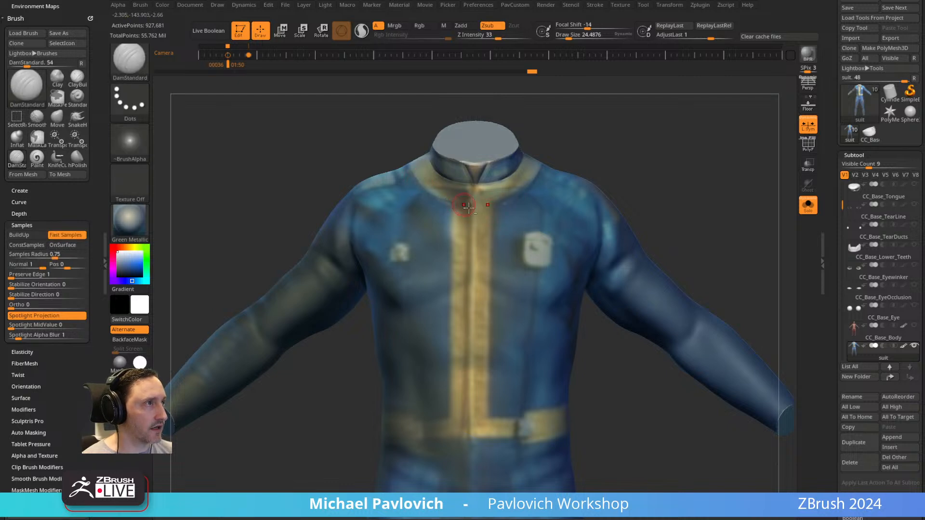
Carve mirrored vertical grooves along the yellow front placket from the collar to the belt, replacing the first attempt.
left_click_drag(454, 262, 451, 418)
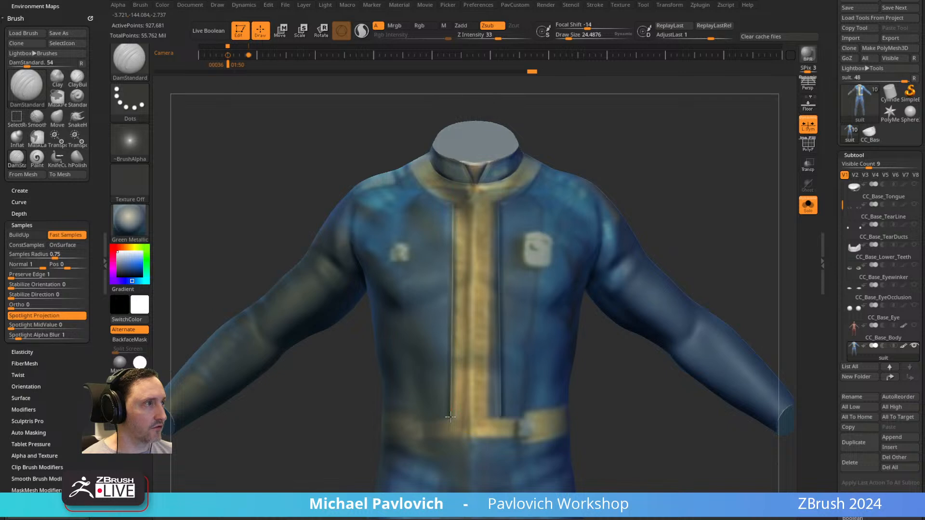
key("ctrl+z")
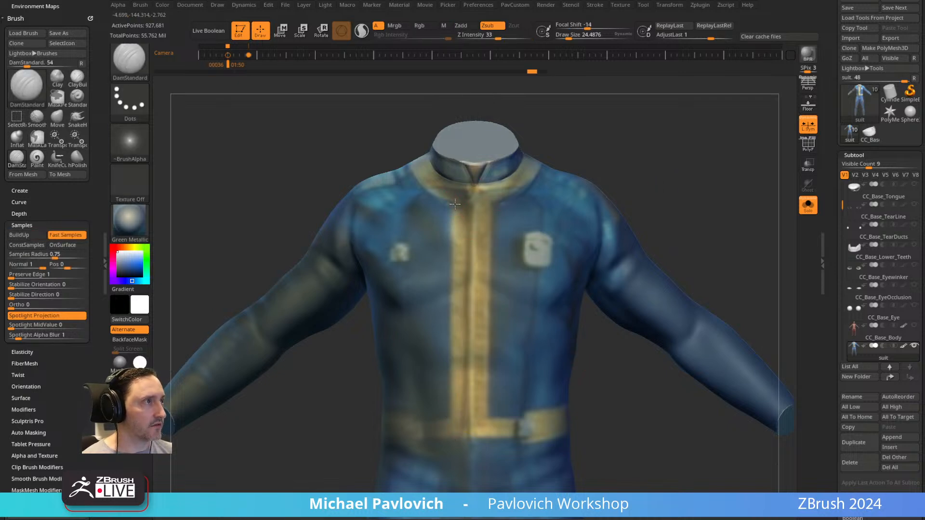
left_click_drag(458, 205, 460, 205)
left_click_drag(457, 250, 457, 417)
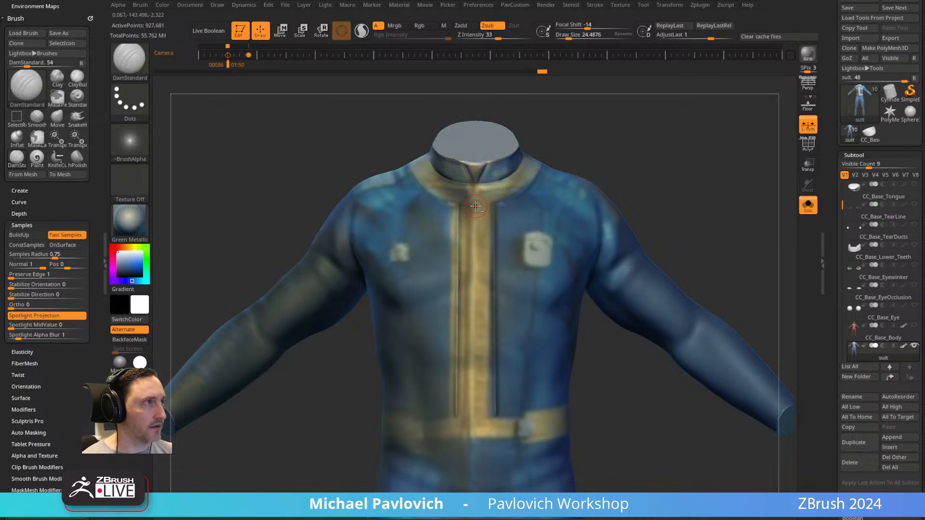
Undo the centre groove on the yellow placket and raise a zipper ridge there with the Standard brush.
left_click_drag(475, 209, 471, 438)
key("ctrl+z")
key("b")
key("s")
key("t")
left_click_drag(476, 300, 473, 434)
Carve a U-shaped seam below the belt with the DamStandard brush at a draw size of about 31.
left_click_drag(625, 413, 618, 292, "alt")
key("bracketright")
left_click_drag(612, 294, 615, 309, "alt")
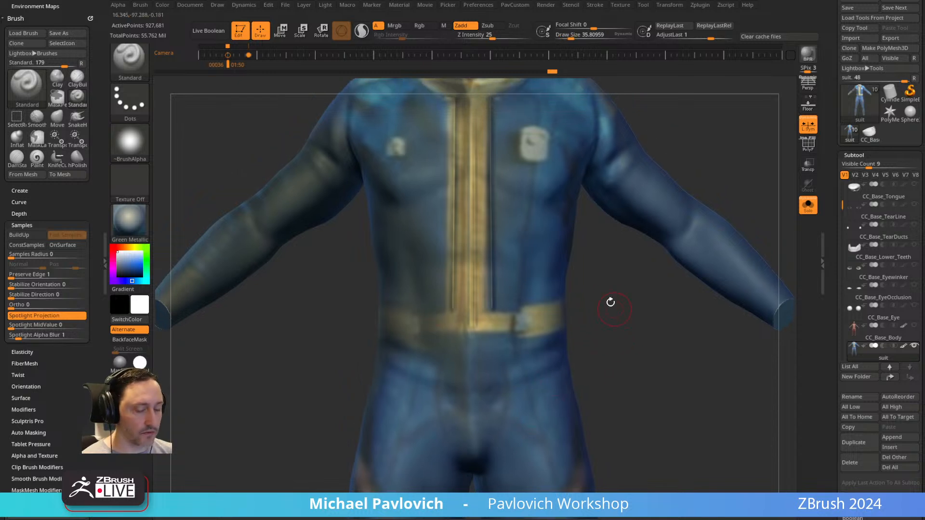
key("b")
key("d")
key("s")
left_click_drag(586, 270, 587, 242, "alt")
key("s")
left_click_drag(431, 339, 420, 338)
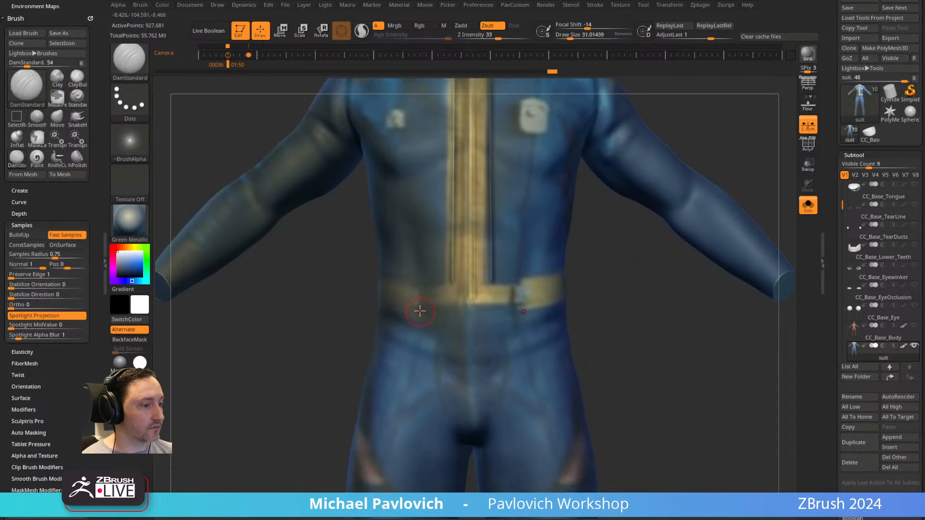
mouse_move(420, 306)
left_mouse_down()
mouse_move(434, 369)
mouse_move(473, 385)
left_mouse_up()
Reduce the draw size to about 19 and carve mirrored seams from the upper chest down past the badges to the belt.
left_click_drag(590, 280, 621, 346, "alt")
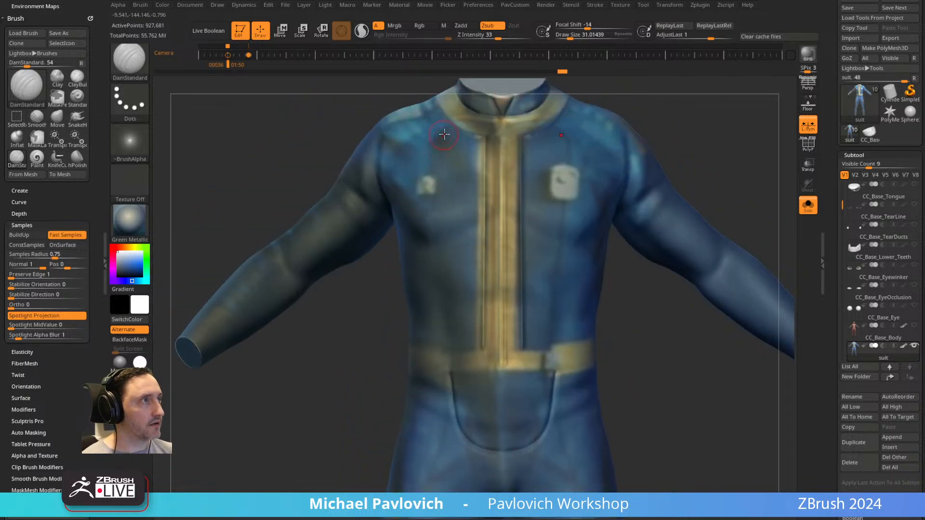
key("bracketleft")
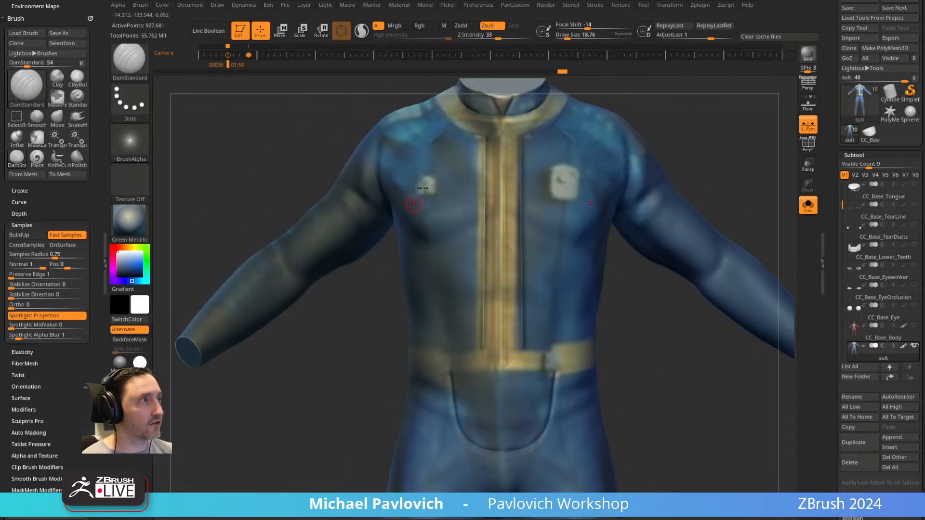
left_click_drag(429, 141, 448, 359)
Carve a cuff seam across each forearm of the suit.
left_click_drag(711, 155, 680, 203, "alt")
left_click_drag(681, 202, 651, 205)
left_click_drag(701, 181, 364, 369)
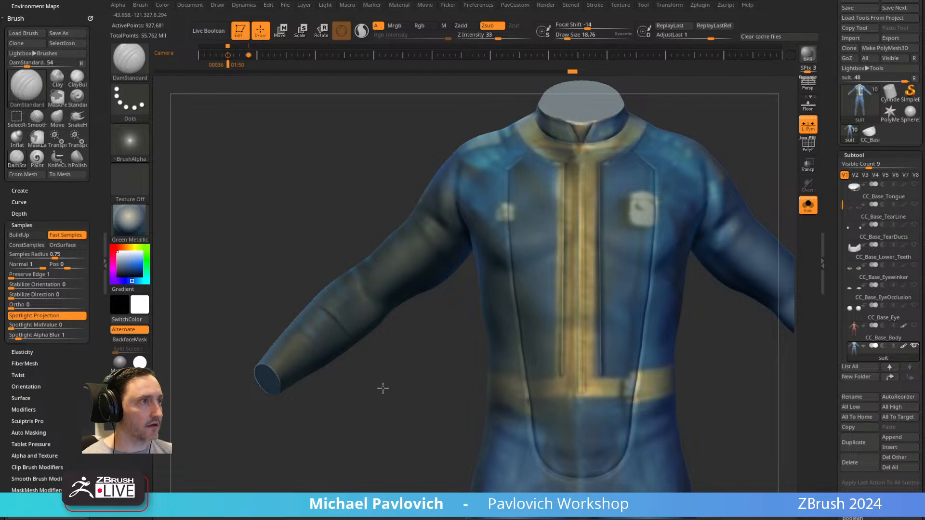
mouse_move(428, 373)
left_mouse_down("alt")
mouse_move(349, 242)
mouse_move(348, 135)
left_mouse_up("alt")
Carve a boot-top seam around both lower legs below the knees.
left_click_drag(319, 470, 342, 174, "alt")
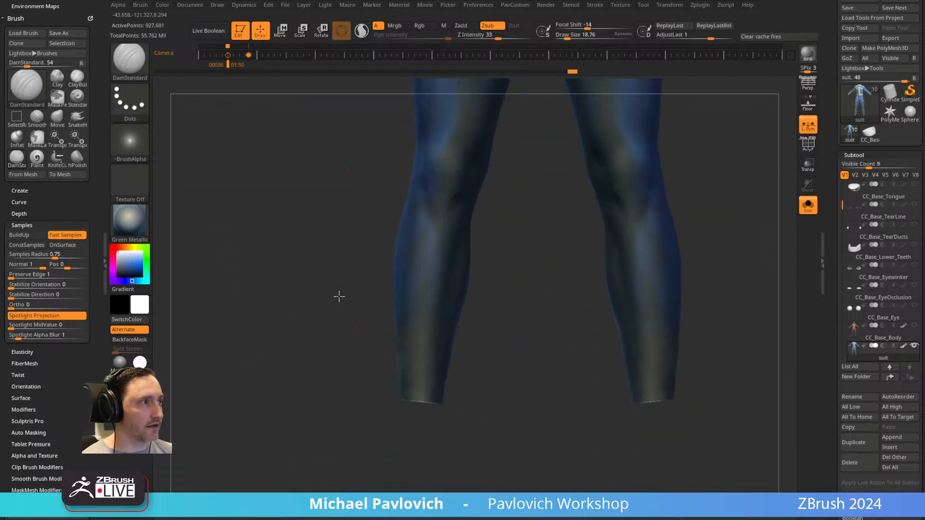
left_click_drag(402, 300, 531, 314)
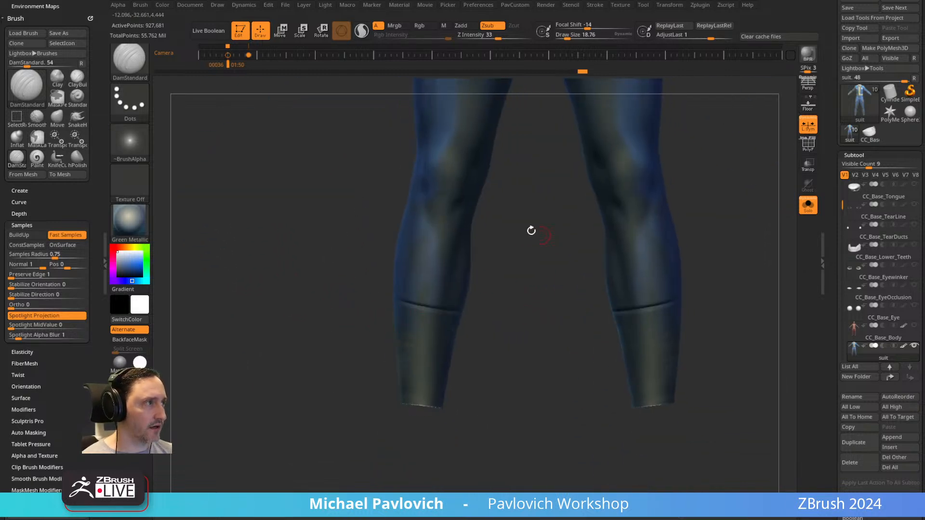
left_click_drag(541, 234, 535, 354, "alt")
left_click_drag(317, 355, 419, 334)
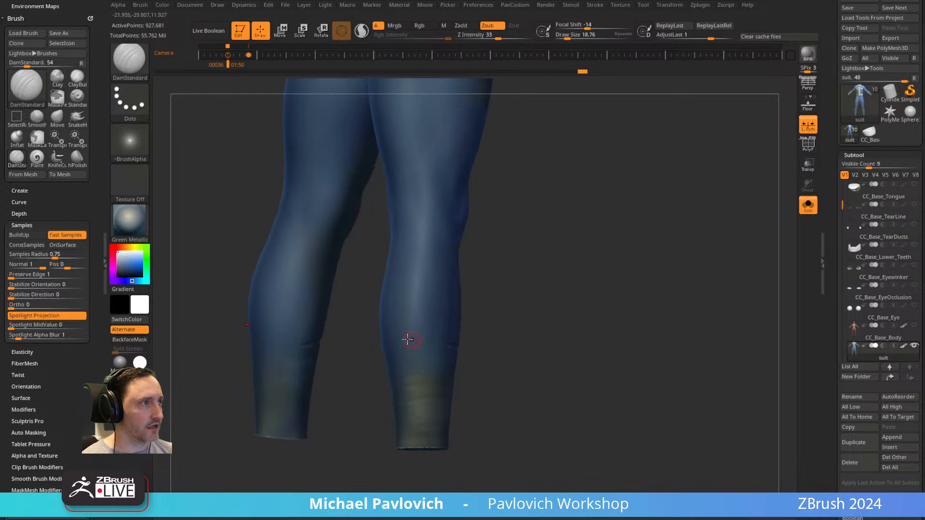
left_click_drag(479, 345, 598, 322)
left_click_drag(417, 345, 482, 338)
mouse_move(562, 306)
left_mouse_down("shift")
mouse_move(508, 284)
mouse_move(503, 484)
left_mouse_up("shift")
left_click_drag(381, 321, 324, 422, "alt")
Choose the Cube insert mesh from the IMM_Base_Primitives brush for adding parts to the suit.
left_click_drag(641, 167, 536, 285)
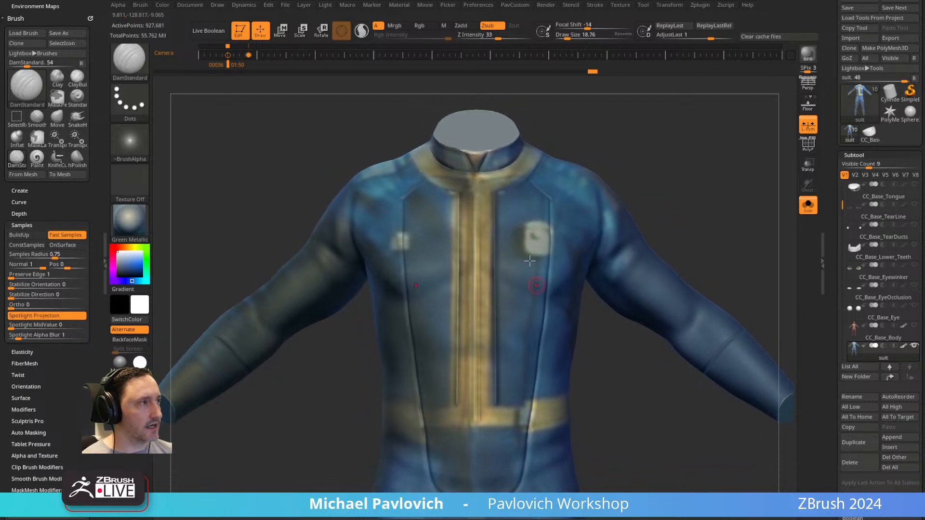
scroll(868, 337, "down", 2)
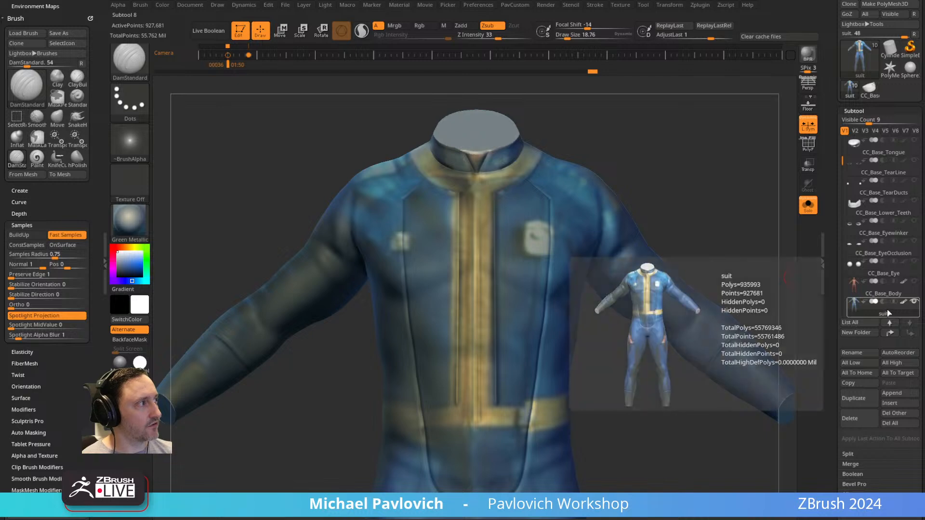
scroll(856, 339, "down", 5)
left_click_drag(743, 250, 692, 185)
key("b")
key("i")
left_click(717, 361)
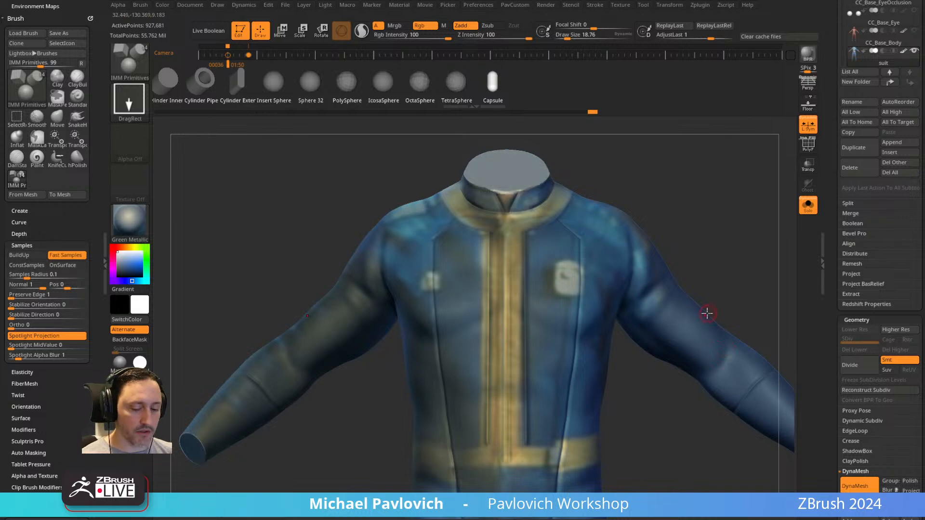
key("m")
left_click(601, 325)
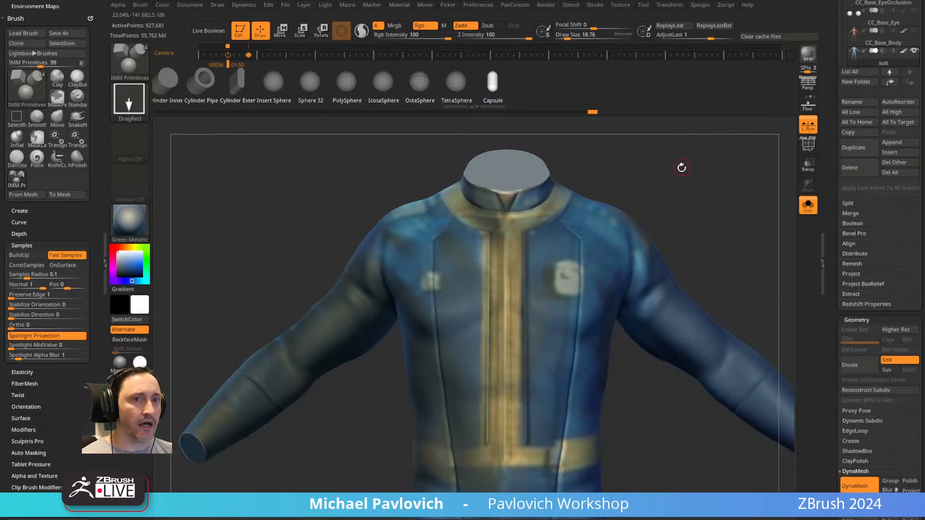
key("m")
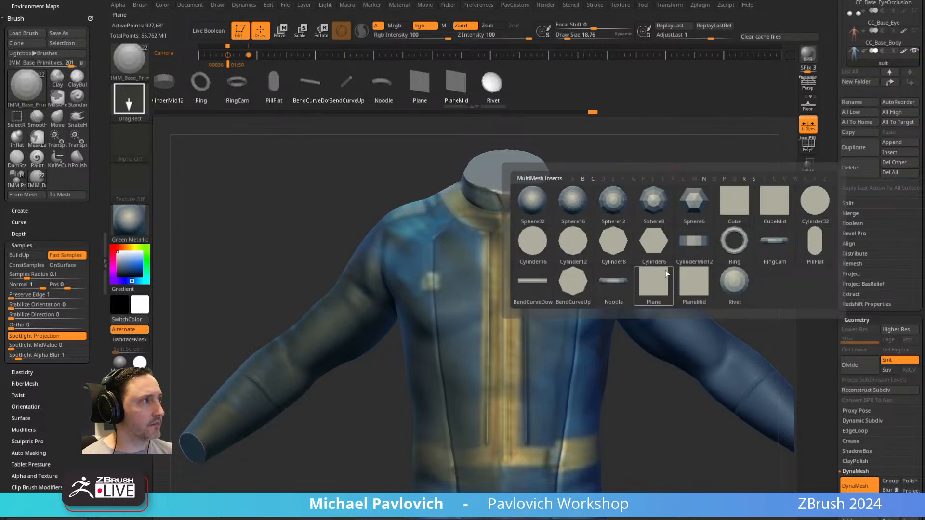
left_click(733, 217)
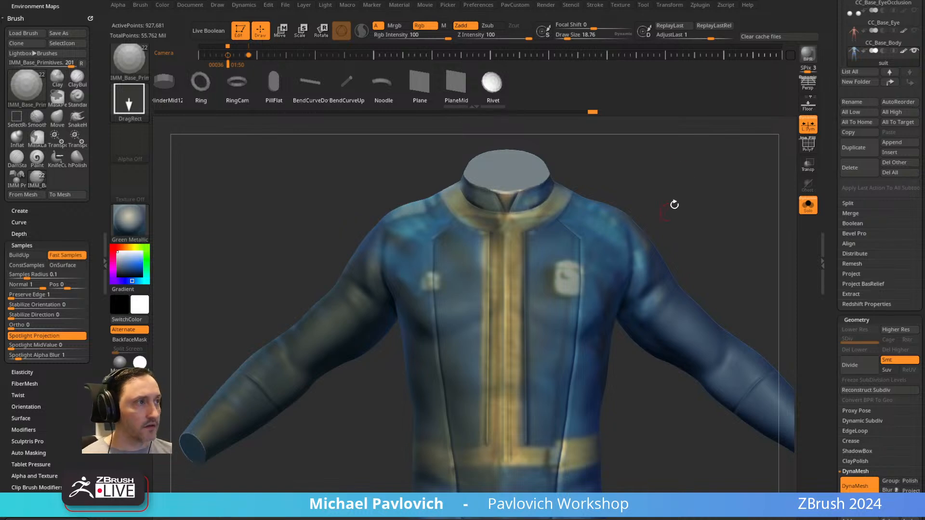
key("m")
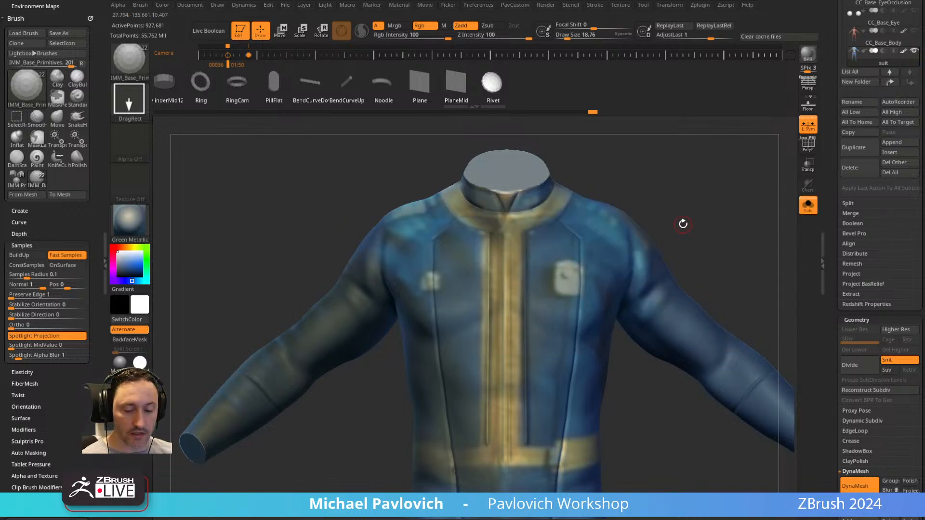
key("m")
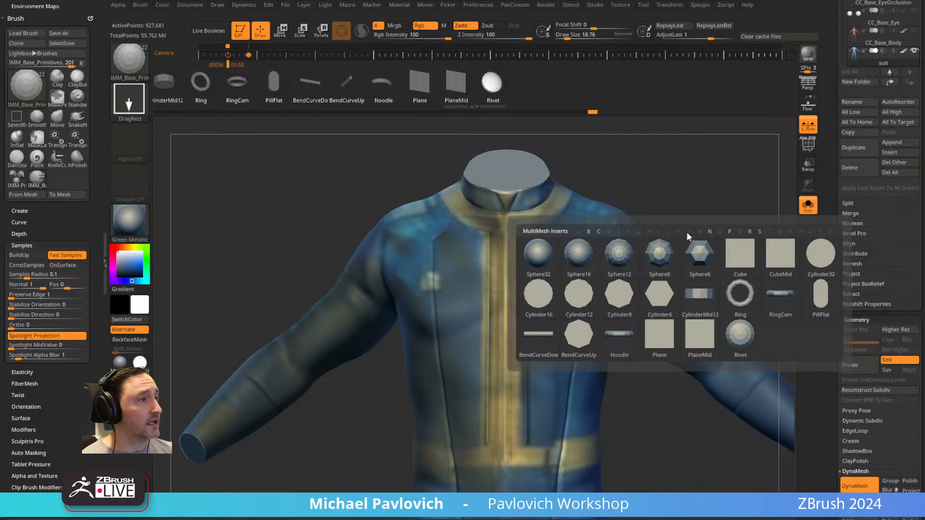
mouse_move(782, 252)
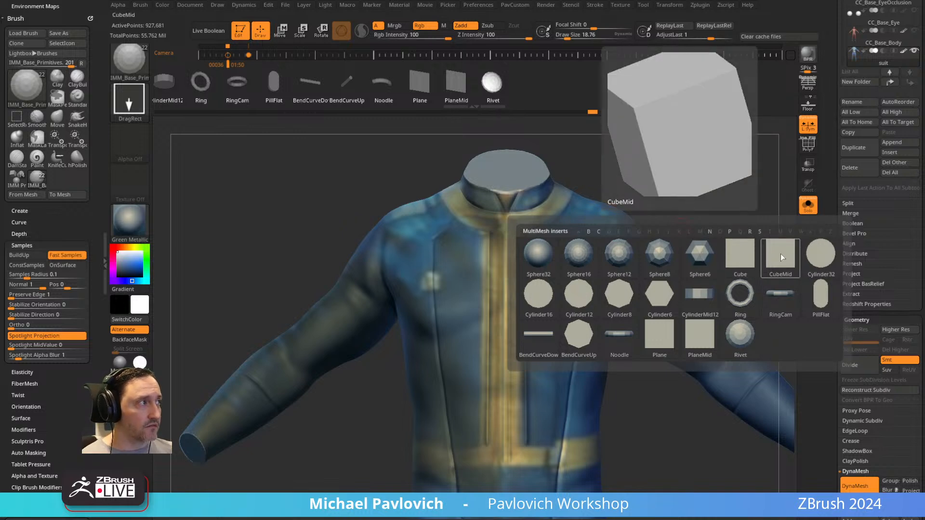
left_click(742, 254)
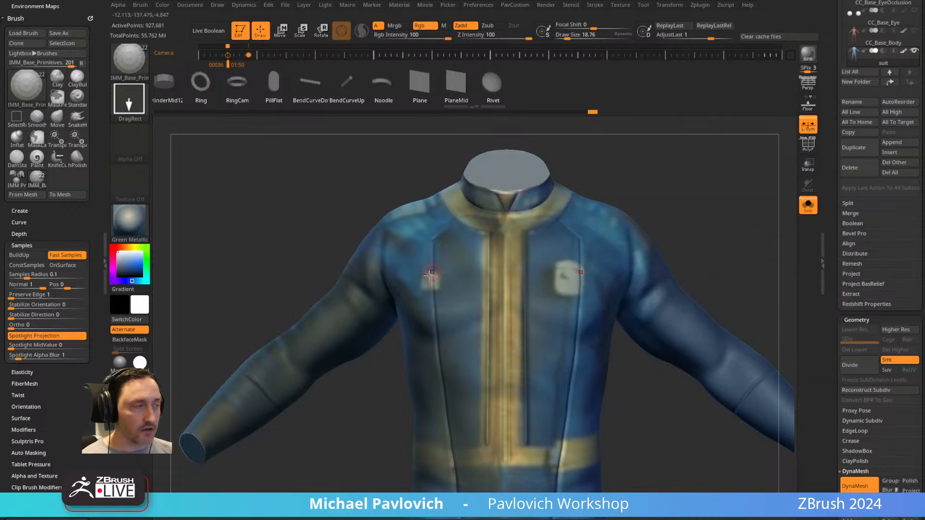
Insert a small cube over the small chest badge and adjust its fit with the gizmo.
left_click_drag(431, 281, 431, 288)
key("w")
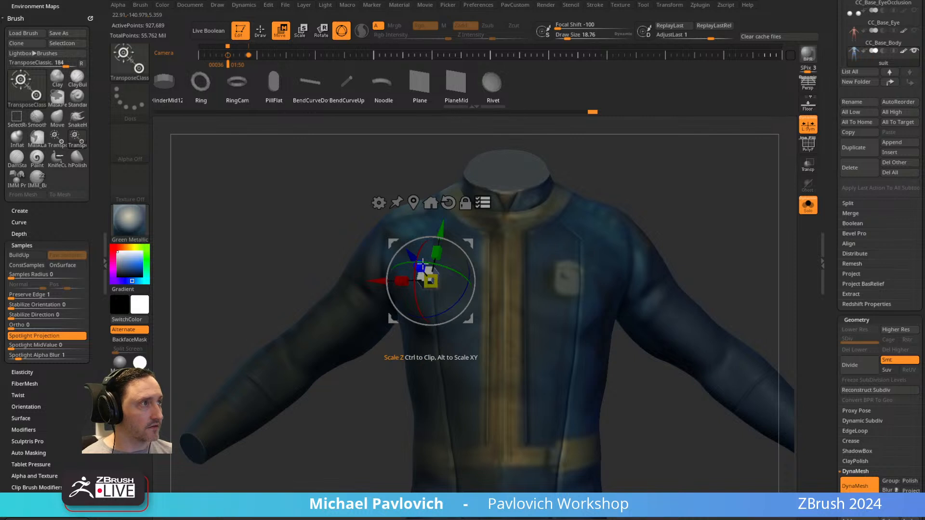
left_click_drag(426, 274, 425, 271)
key("q")
Split the unmasked cube off the suit into its own subtool.
key("3")
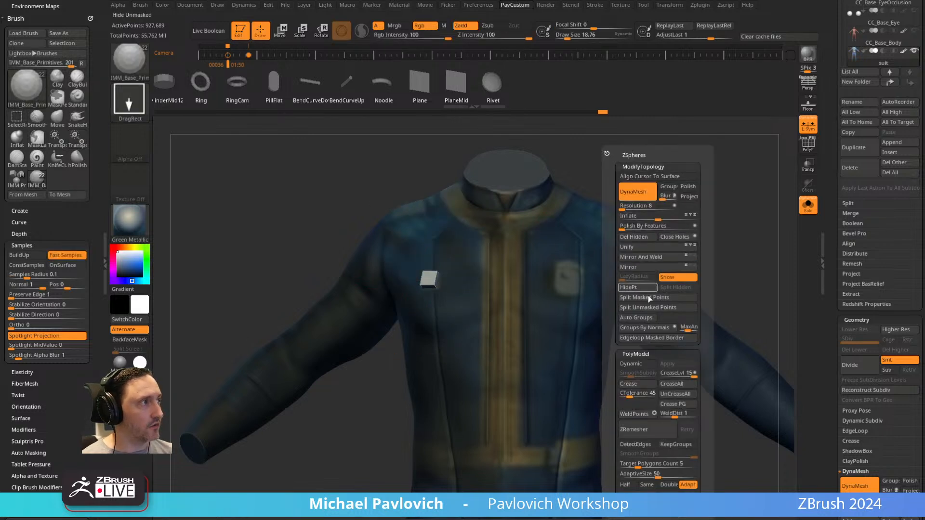
key("3")
left_click(656, 308)
left_click_drag(836, 248, 832, 220)
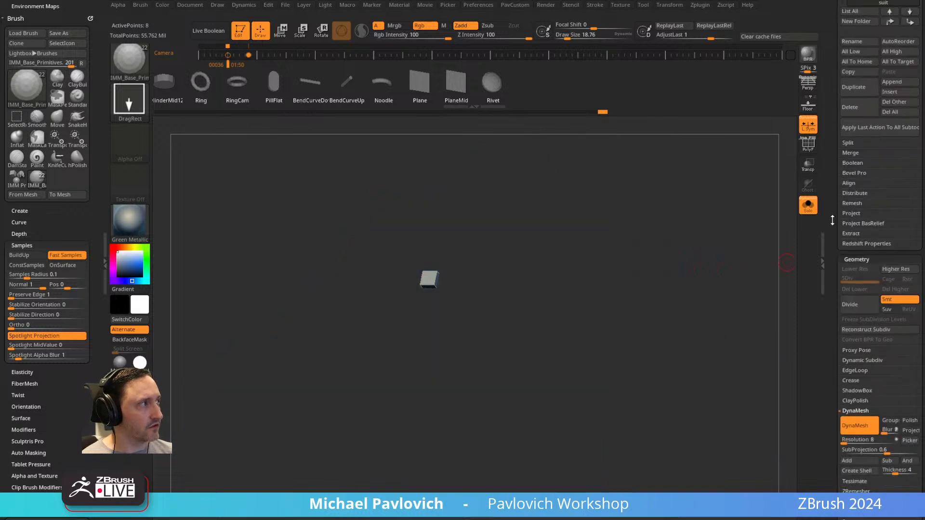
left_click(848, 143)
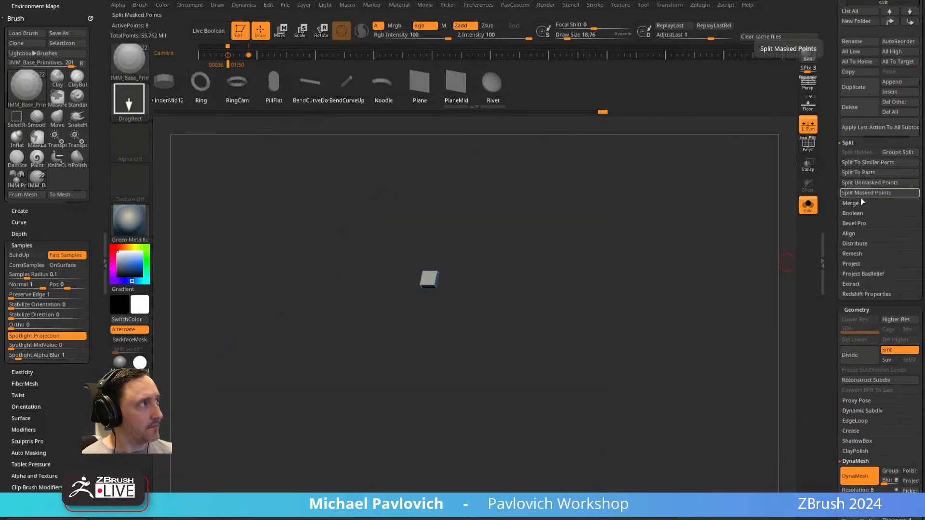
left_click_drag(835, 171, 834, 273)
Make the suit the active subtool, insert a larger cube over the big chest badge and flatten and place it with the gizmo.
left_click(877, 357)
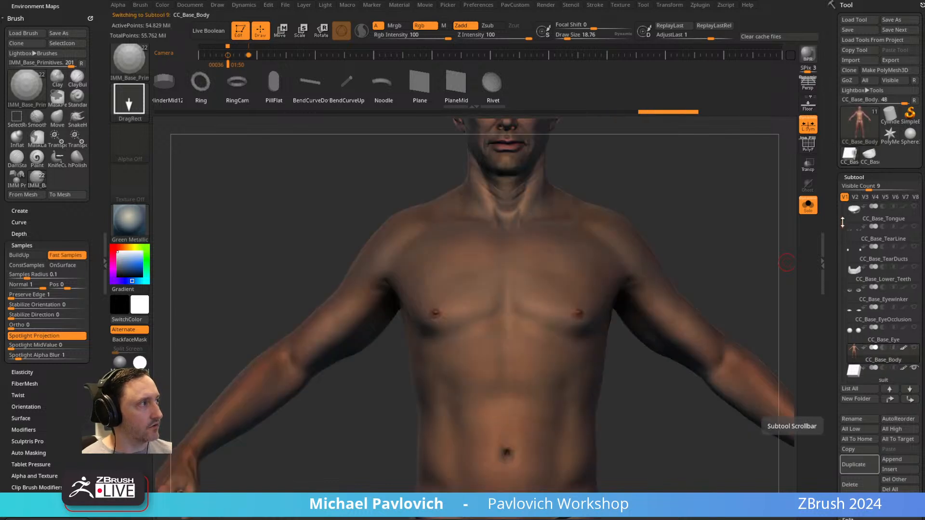
left_click_drag(843, 225, 843, 262)
left_click(888, 336)
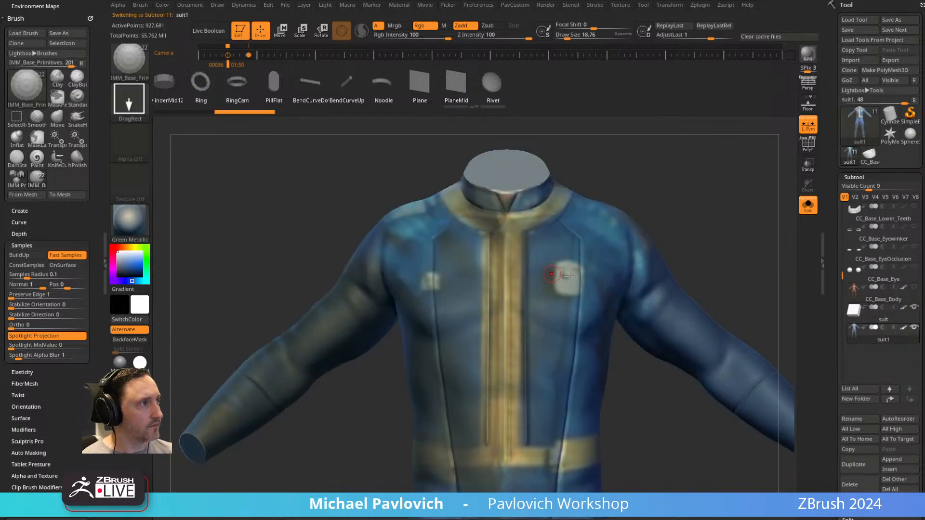
left_click_drag(571, 277, 569, 288)
key("w")
left_click_drag(572, 238, 572, 236)
left_click_drag(539, 274, 524, 271)
mouse_move(589, 266)
left_mouse_down()
mouse_move(571, 276)
mouse_move(515, 270)
left_mouse_up()
key("q")
Split the larger badge block off the suit as a separate subtool.
key("w")
key("q")
key("z")
left_click(717, 298)
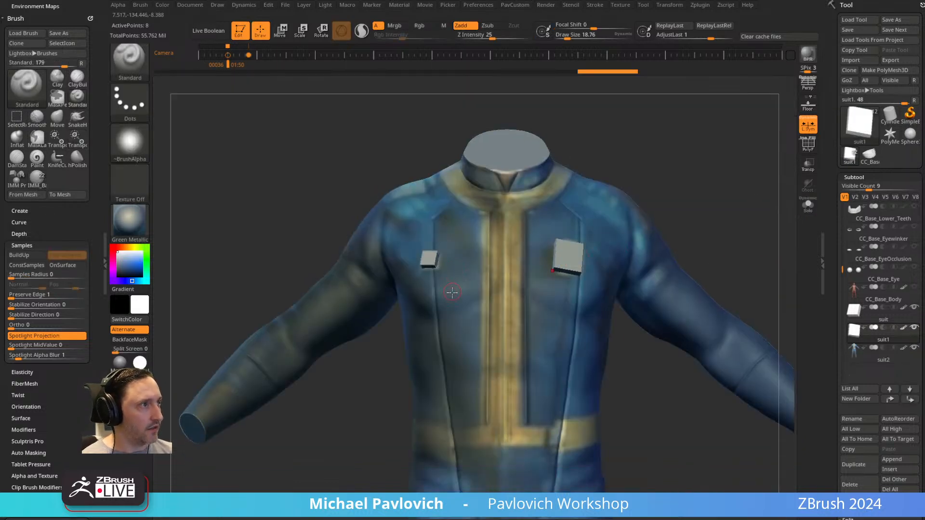
Copy the small badge block straight down onto the belt and split the copy into its own subtool.
left_click(427, 257, "alt")
mouse_move(695, 216)
left_mouse_down("alt")
mouse_move(718, 213)
mouse_move(697, 213)
left_mouse_up("alt")
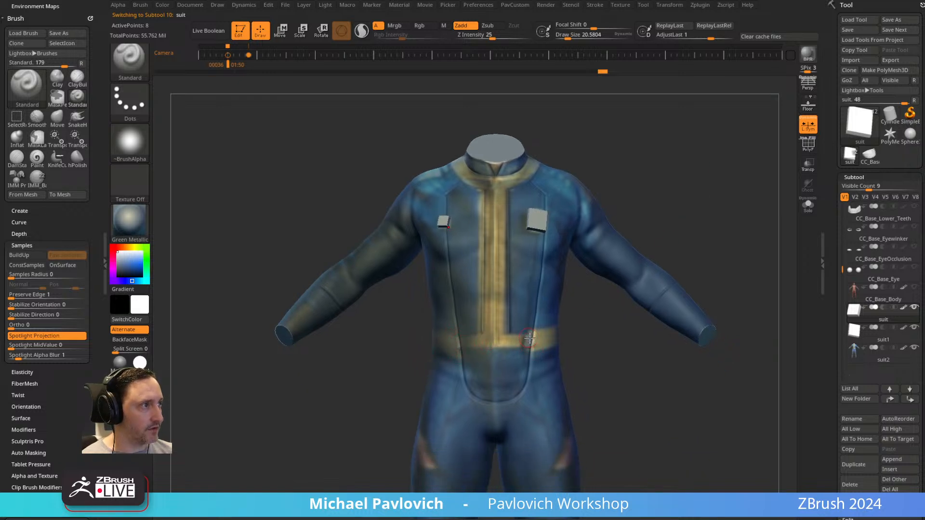
left_click_drag(625, 339, 614, 366, "alt")
key("w")
left_click_drag(471, 211, 427, 371, "ctrl")
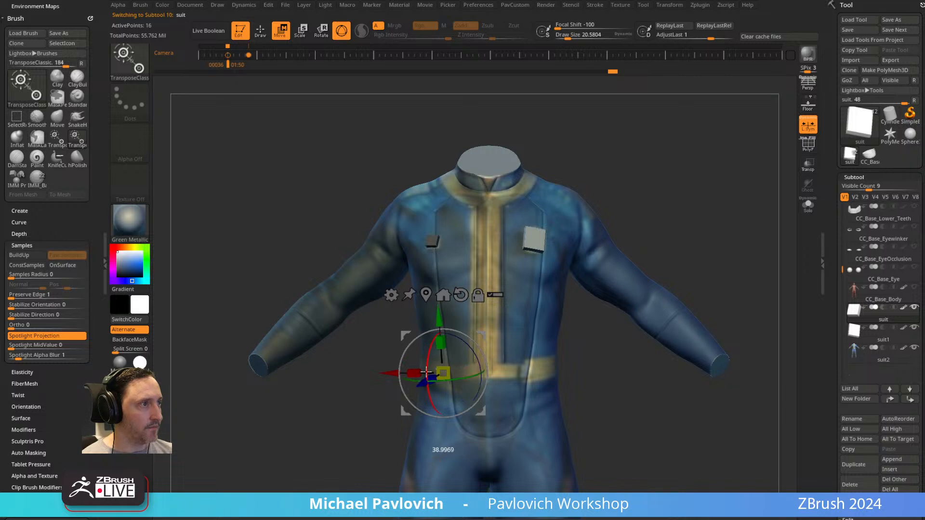
key("q")
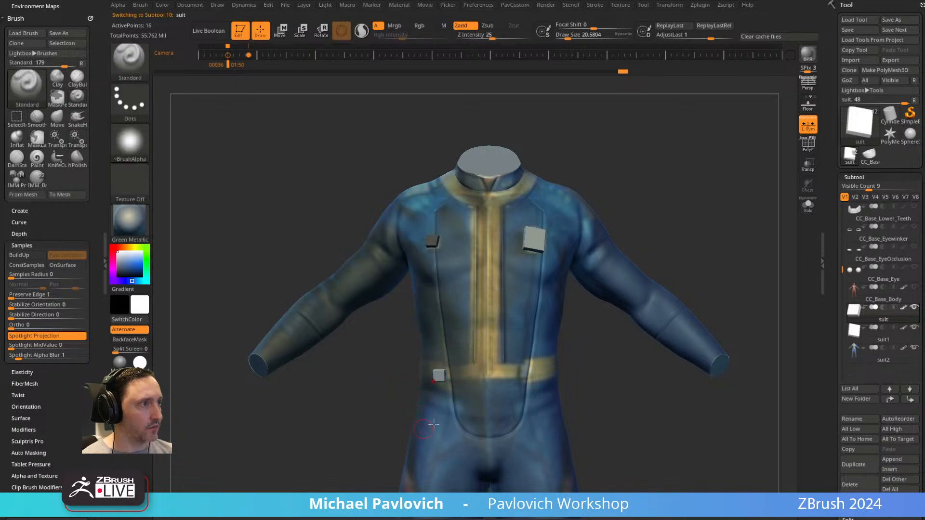
key("space")
left_click(623, 297)
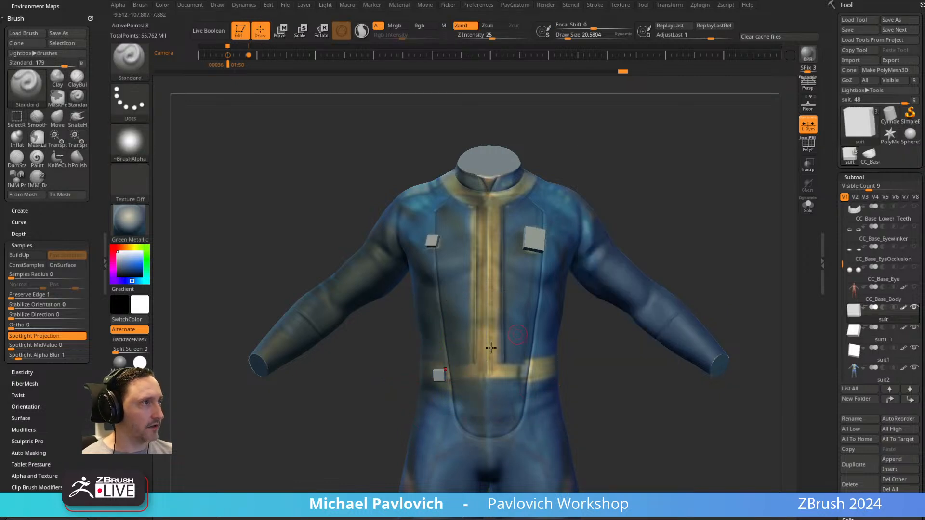
Adjust the placement of the new block against the belt with the gizmo.
key("w")
left_click_drag(479, 301, 485, 284)
key("q")
Turn off local symmetry and use Mirror And Weld to mirror the belt block to the opposite side.
key("space")
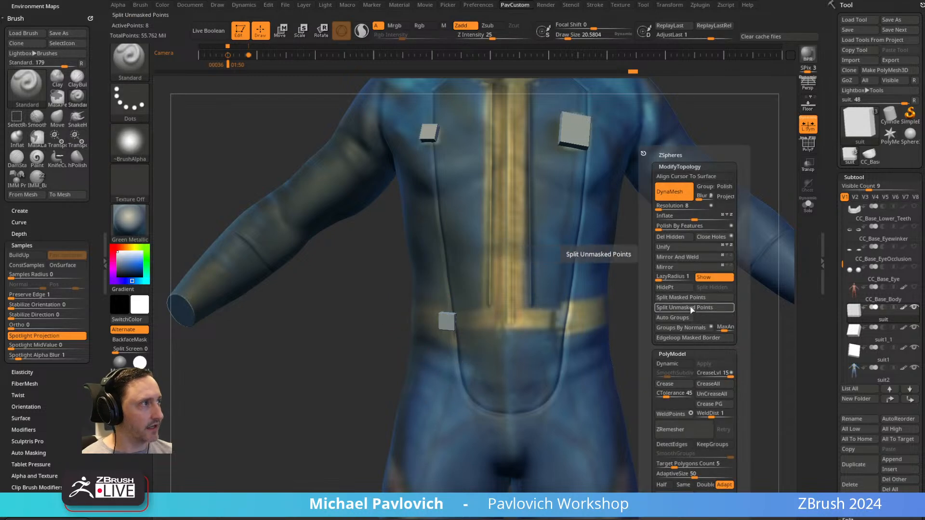
left_click(692, 258)
left_click(810, 124)
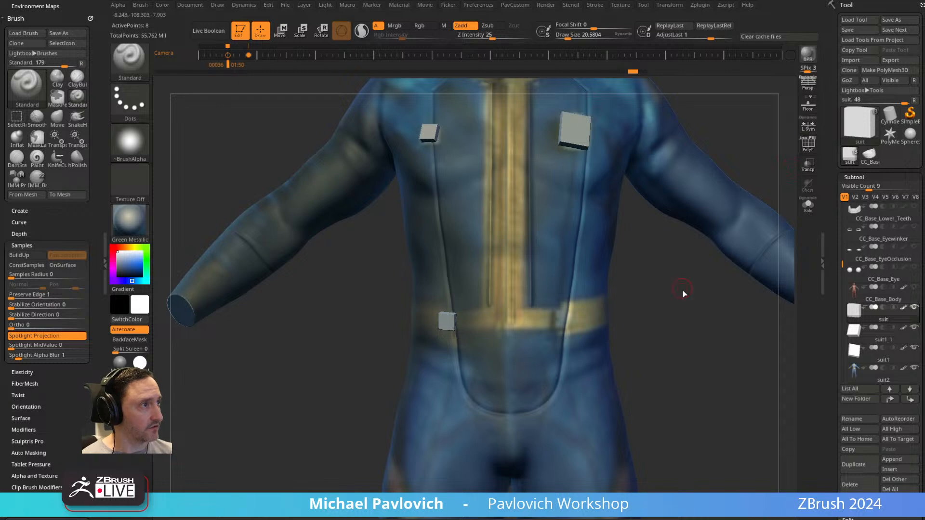
key("space")
left_click(687, 258)
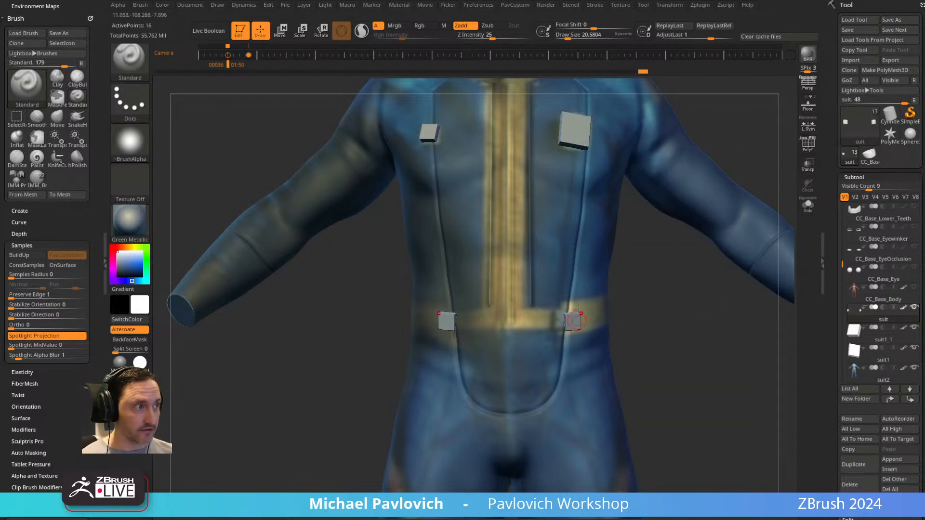
Move the mirrored pair of belt blocks inward and angle them to sit against the belt above the U-shaped seam.
key("w")
left_click(571, 321)
left_click_drag(606, 297, 615, 313)
right_click_drag(580, 311, 608, 333)
left_click_drag(596, 340, 614, 319)
left_click_drag(514, 293, 517, 296)
left_click_drag(598, 333, 597, 314)
key("q")
right_click_drag(645, 315, 620, 304)
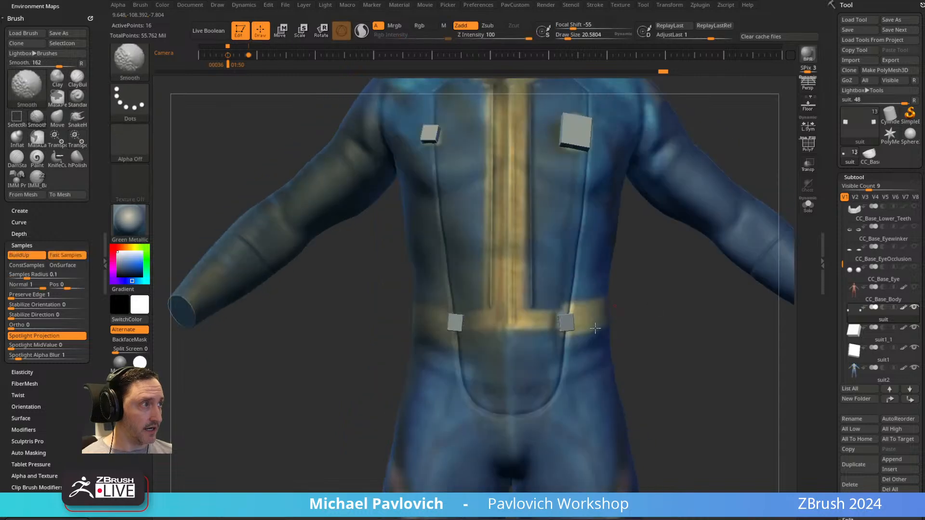
key("w")
left_click_drag(534, 296, 521, 284)
key("q")
mouse_move(648, 313)
right_mouse_down("alt")
mouse_move(693, 202)
mouse_move(586, 345)
mouse_move(609, 363)
mouse_move(557, 266)
mouse_move(677, 234)
right_mouse_up("alt")
Make the suit body the active subtool and try broad brush strokes over the torso at a draw size above 100.
key("s")
key("s")
key("s")
right_click_drag(546, 278, 544, 256)
key("s")
key("s")
mouse_move(547, 255)
left_mouse_down()
mouse_move(571, 254)
mouse_move(536, 255)
mouse_move(572, 252)
left_mouse_up()
key("s")
left_click(532, 238, "alt")
key("shift")
key("ctrl+z")
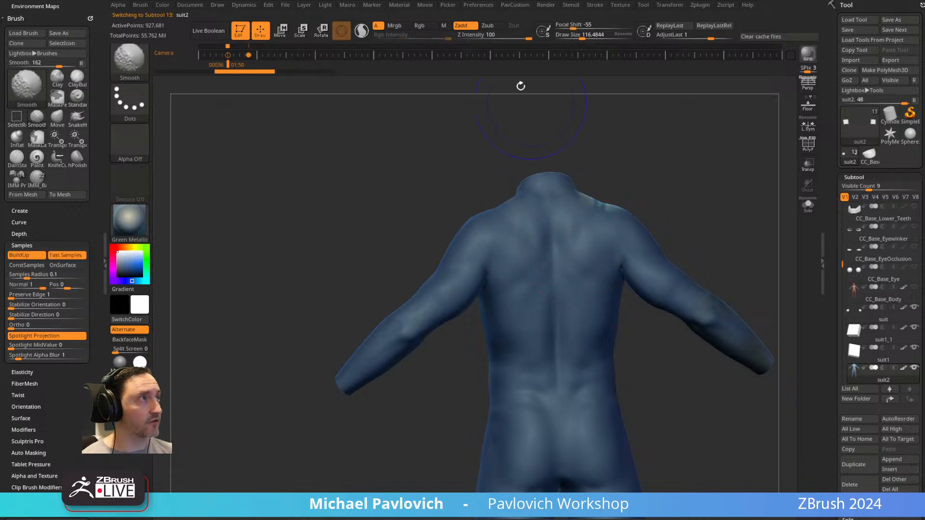
left_click_drag(497, 278, 492, 263, "shift")
right_click_drag(455, 352, 472, 326, "alt")
left_click_drag(436, 305, 428, 292, "shift")
mouse_move(455, 330)
right_mouse_down()
mouse_move(643, 268)
mouse_move(617, 230)
right_mouse_up()
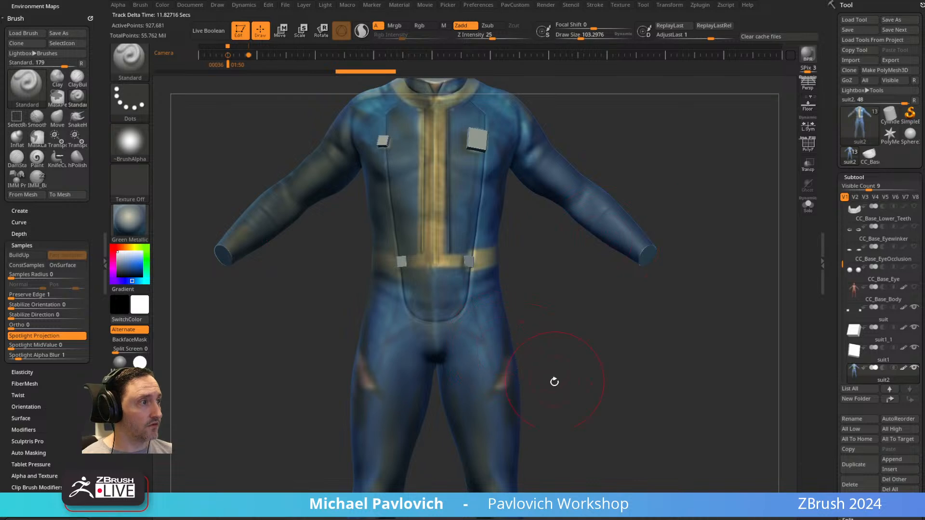
Sculpt long diagonal cloth folds down both inner thighs from the crotch with the Standard brush at a draw size of about 49.
right_click_drag(553, 378, 554, 241, "alt")
mouse_move(559, 347)
right_mouse_down("ctrl")
mouse_move(579, 264)
mouse_move(578, 322)
right_mouse_up("ctrl")
key("s")
left_click_drag(577, 322, 566, 321)
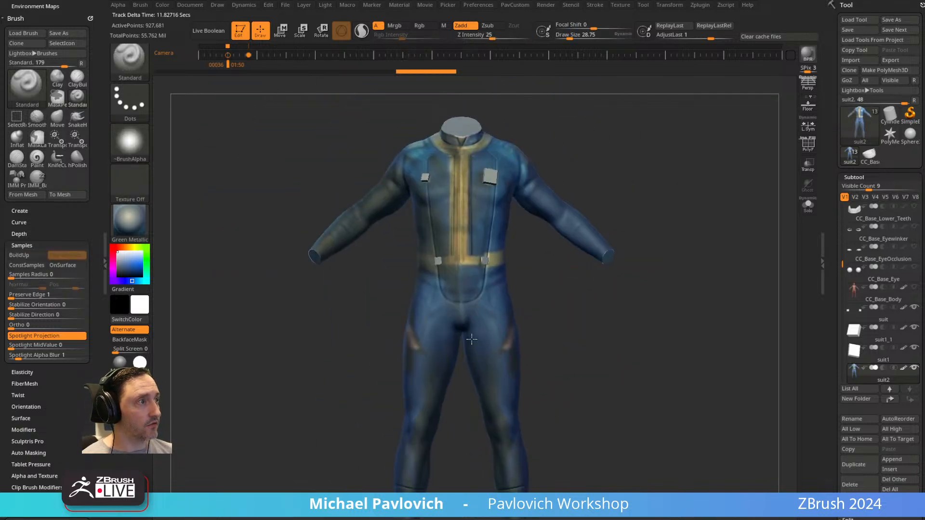
right_click_drag(467, 339, 477, 342, "ctrl")
key("s")
left_click_drag(477, 341, 481, 341)
key("s")
left_click_drag(471, 333, 466, 333)
left_click_drag(444, 292, 482, 383)
key("s")
left_click_drag(468, 344, 465, 343)
left_click_drag(448, 310, 481, 389)
left_click_drag(467, 356, 476, 386, "shift")
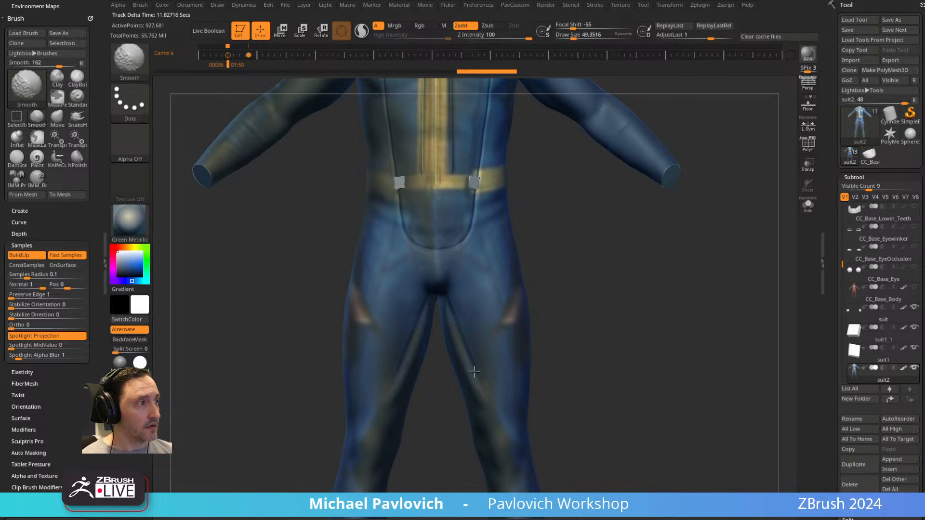
Reduce the draw size to about 29 and sculpt mirrored folds down the back of the inner thighs below the seat.
key("f")
left_click_drag(580, 305, 621, 292)
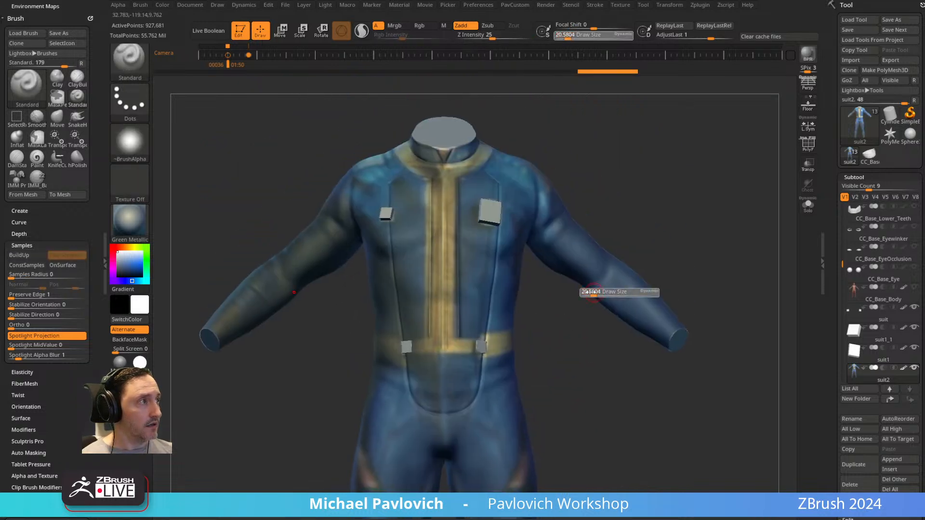
left_click_drag(689, 256, 685, 193, "alt")
mouse_move(550, 338)
left_mouse_down("alt")
mouse_move(563, 273)
mouse_move(651, 256)
mouse_move(388, 271)
left_mouse_up("alt")
key("s")
left_click_drag(545, 355, 562, 424)
right_click_drag(580, 444, 570, 353, "alt")
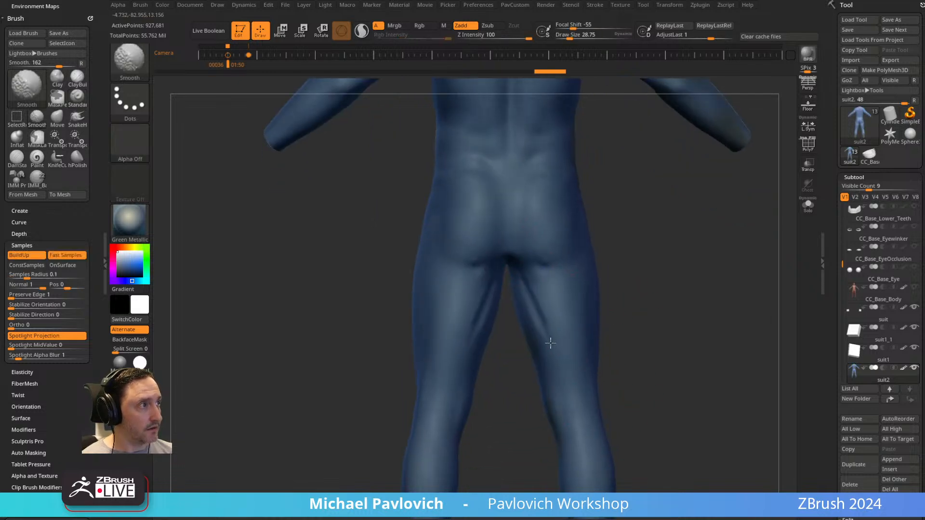
mouse_move(554, 335)
left_mouse_down("shift")
mouse_move(527, 306)
mouse_move(567, 356)
left_mouse_up("shift")
Sculpt mirrored cloth folds around the knees and above the boot-top seams on both lower legs.
left_click_drag(671, 370, 654, 248, "alt")
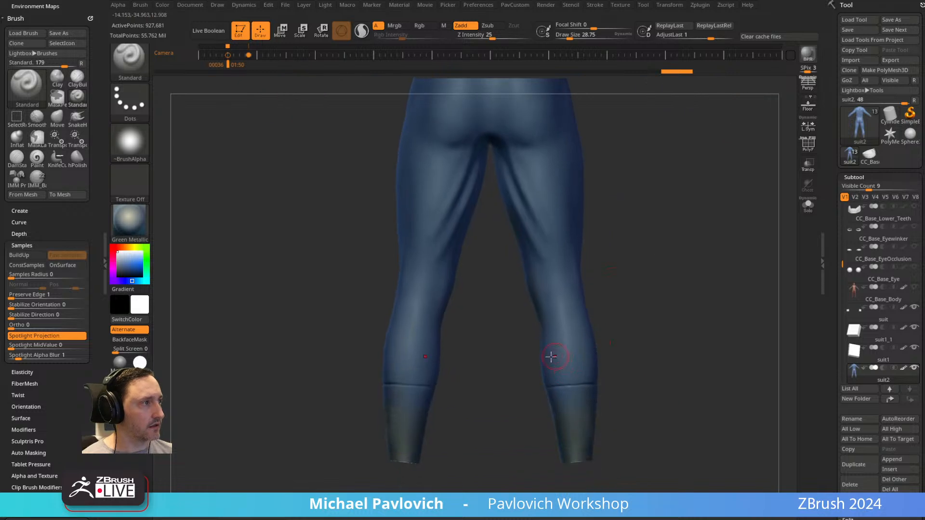
mouse_move(655, 339)
left_mouse_down("shift")
mouse_move(554, 347)
mouse_move(649, 368)
mouse_move(607, 353)
mouse_move(527, 376)
left_mouse_up("shift")
left_click_drag(573, 346, 551, 377, "alt")
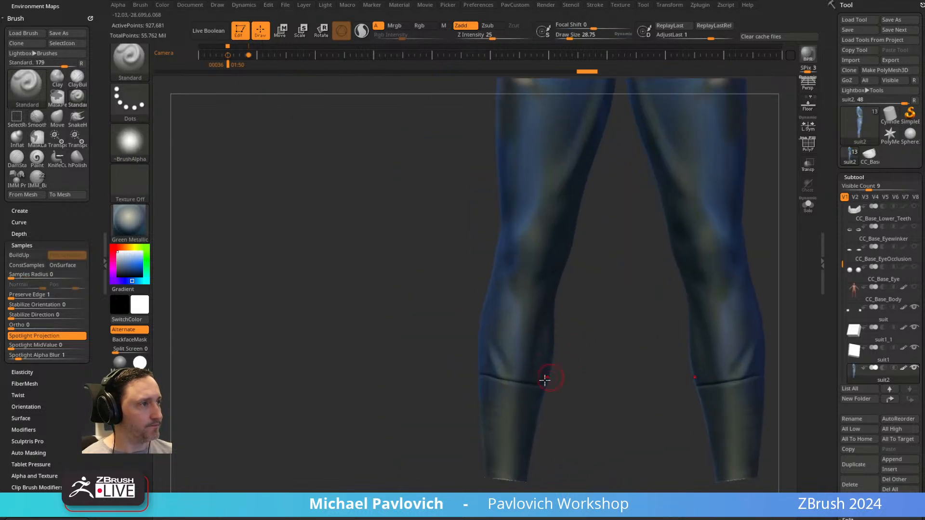
right_click_drag(537, 375, 551, 349)
left_click_drag(523, 378, 533, 368, "shift")
right_click_drag(535, 369, 502, 376)
mouse_move(504, 368)
left_mouse_down("shift")
mouse_move(492, 327)
mouse_move(496, 332)
left_mouse_up("shift")
mouse_move(581, 331)
left_mouse_down()
mouse_move(601, 331)
mouse_move(546, 357)
left_mouse_up()
left_click_drag(524, 257, 509, 287, "shift")
mouse_move(664, 322)
left_mouse_down("alt")
mouse_move(642, 263)
mouse_move(667, 307)
left_mouse_up("alt")
mouse_move(587, 375)
left_mouse_down()
mouse_move(623, 390)
mouse_move(622, 403)
left_mouse_up()
mouse_move(667, 385)
left_mouse_down("alt")
mouse_move(665, 320)
mouse_move(643, 280)
left_mouse_up("alt")
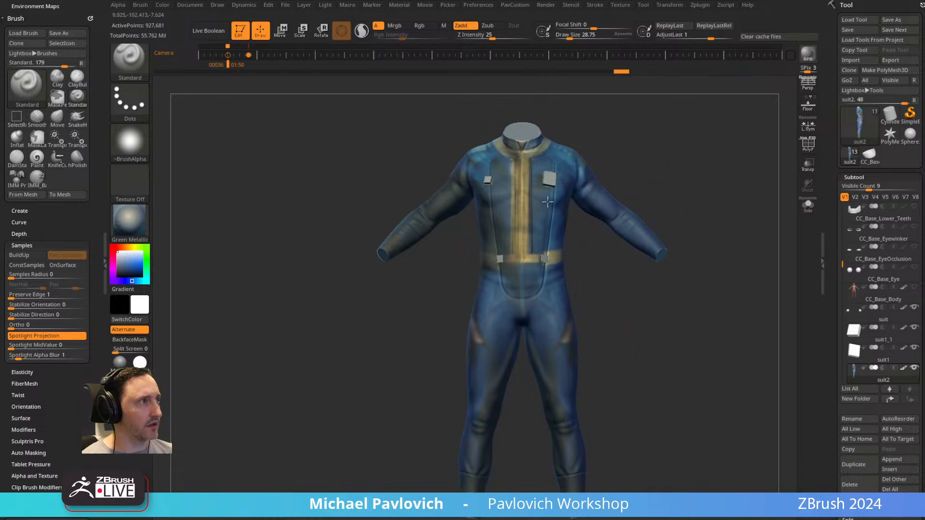
left_click_drag(752, 273, 730, 269, "shift")
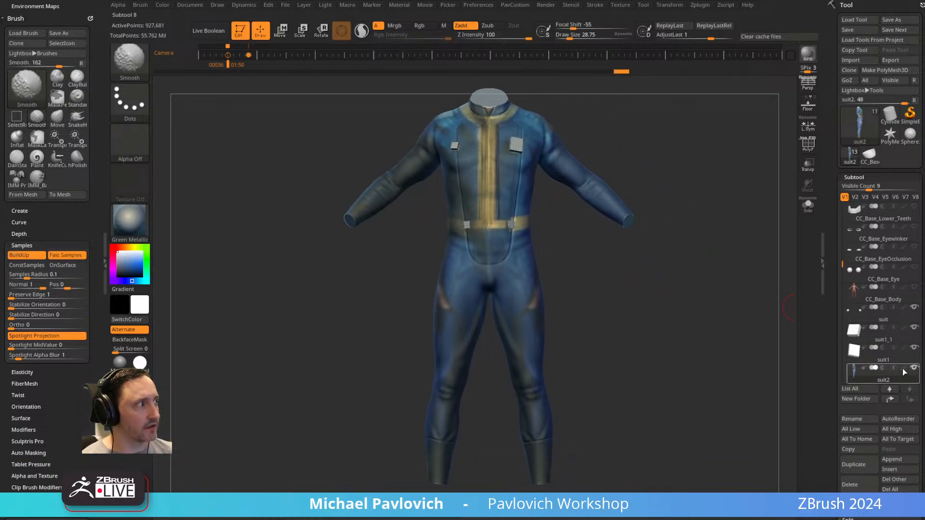
Hide the suit's polypaint and carve the collar's outer seam around the back of the neck with DamStandard at a draw size of about 41.
left_click(903, 369)
mouse_move(718, 335)
left_mouse_down()
mouse_move(719, 276)
mouse_move(682, 291)
mouse_move(724, 298)
mouse_move(694, 306)
mouse_move(625, 168)
mouse_move(595, 449)
left_mouse_up()
key("s")
mouse_move(636, 193)
left_mouse_down("alt")
mouse_move(614, 302)
mouse_move(651, 269)
mouse_move(649, 217)
mouse_move(559, 277)
left_mouse_up("alt")
key("b")
key("d")
key("s")
key("s")
left_click_drag(482, 329, 489, 330)
left_click_drag(638, 205, 480, 338)
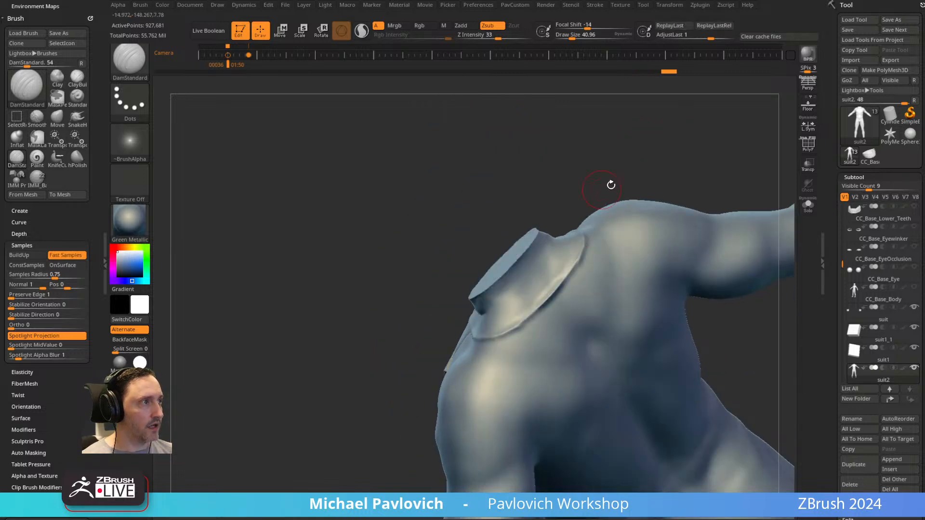
left_click_drag(605, 188, 473, 319)
Try seam lines across the chest and down both sides of the back with the Standard brush at a draw size of about 14.
mouse_move(601, 219)
left_mouse_down()
mouse_move(626, 246)
mouse_move(584, 257)
mouse_move(698, 192)
mouse_move(688, 201)
left_mouse_up()
mouse_move(668, 267)
left_mouse_down()
mouse_move(745, 235)
mouse_move(694, 246)
left_mouse_up()
key("s")
left_click_drag(518, 271, 508, 284)
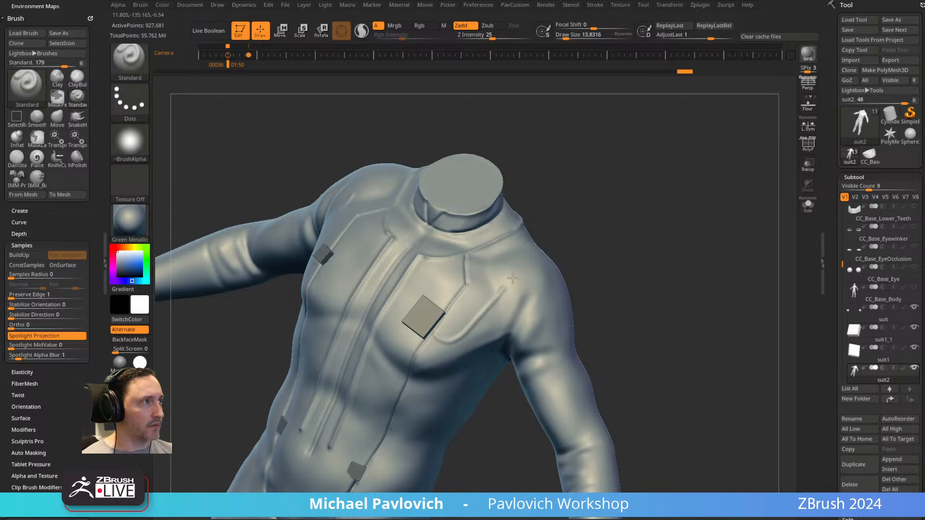
left_click_drag(623, 261, 463, 243)
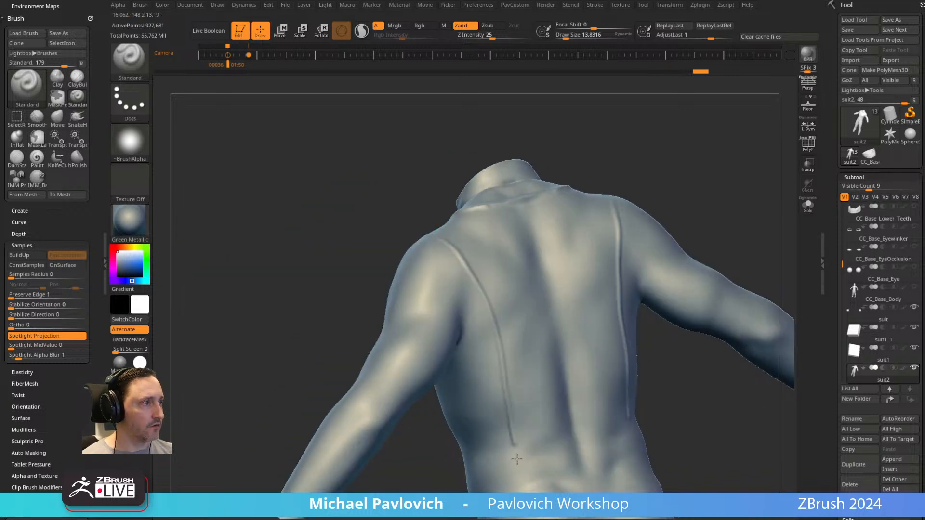
left_click_drag(715, 222, 688, 197)
left_click_drag(453, 313, 517, 238)
left_click_drag(356, 335, 431, 258)
left_click_drag(564, 313, 482, 299)
mouse_move(699, 218)
left_mouse_down()
mouse_move(698, 178)
mouse_move(668, 241)
mouse_move(609, 216)
mouse_move(617, 184)
left_mouse_up()
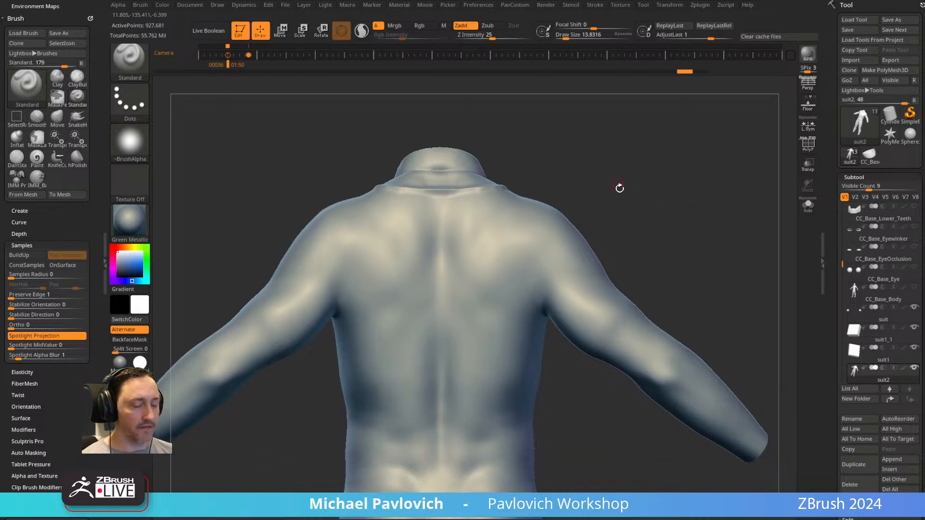
Carve mirrored shoulder seams from the collar to the armpits on the back and front with DamStandard at a draw size of about 46.
key("b")
key("d")
key("s")
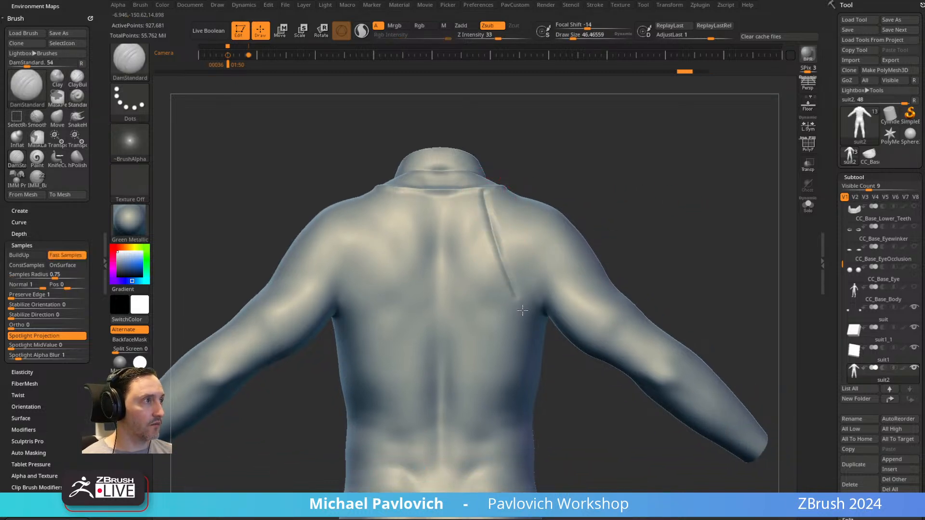
left_click_drag(667, 268, 445, 318)
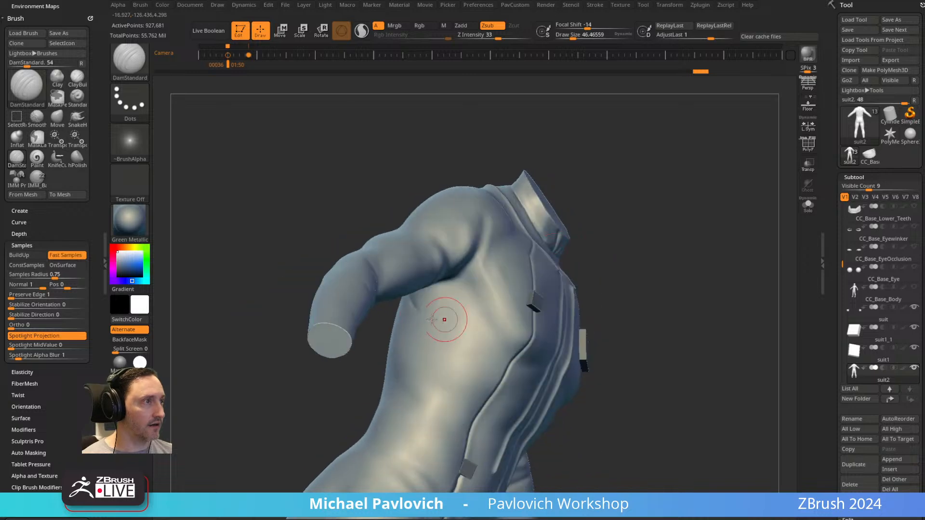
left_click_drag(457, 287, 513, 264)
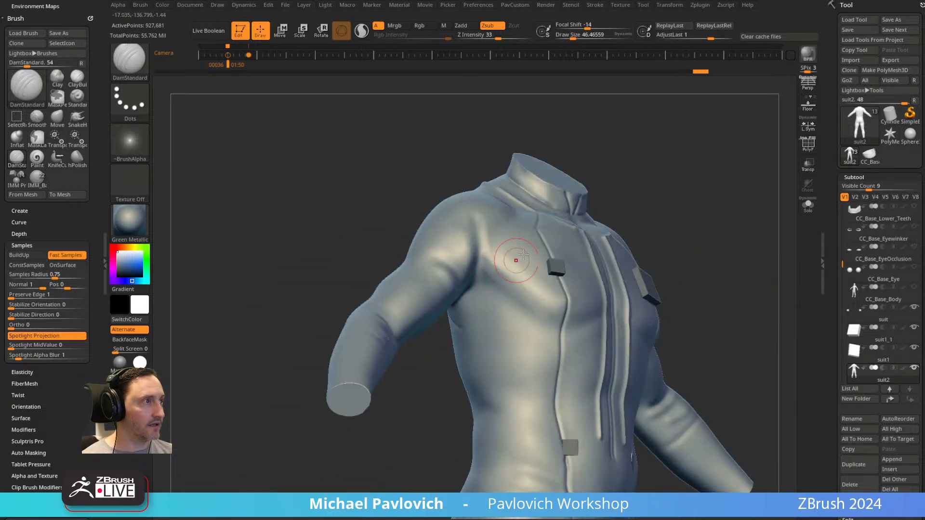
mouse_move(484, 303)
left_mouse_down()
mouse_move(470, 277)
mouse_move(581, 260)
mouse_move(652, 219)
left_mouse_up()
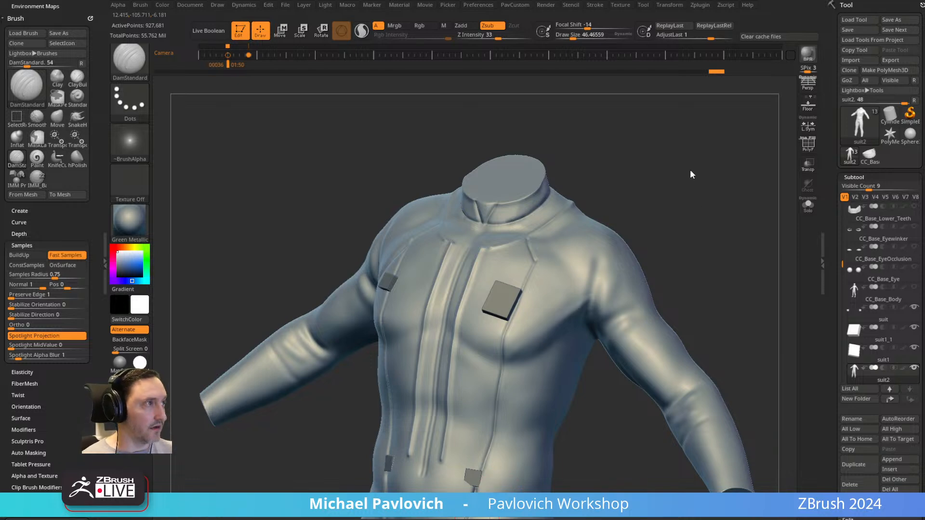
left_click_drag(682, 202, 557, 220)
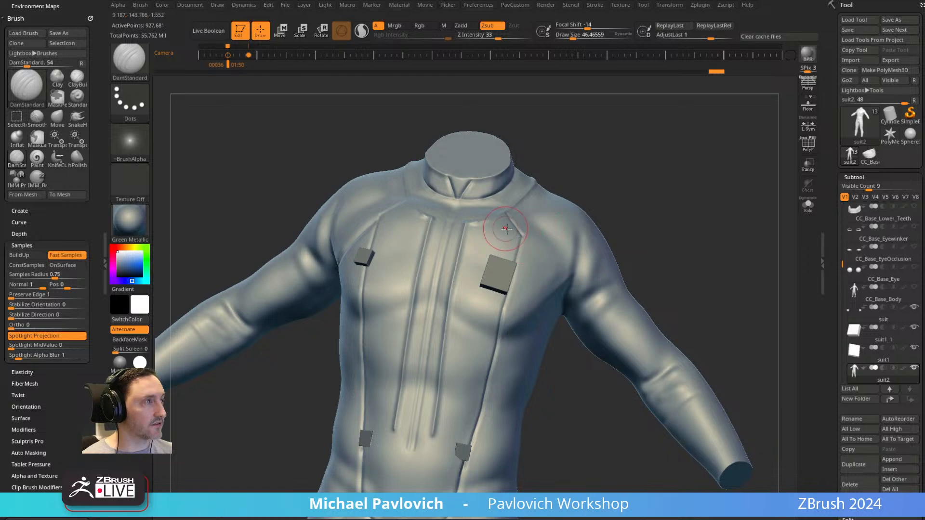
mouse_move(703, 192)
left_mouse_down()
mouse_move(696, 186)
mouse_move(474, 228)
left_mouse_up()
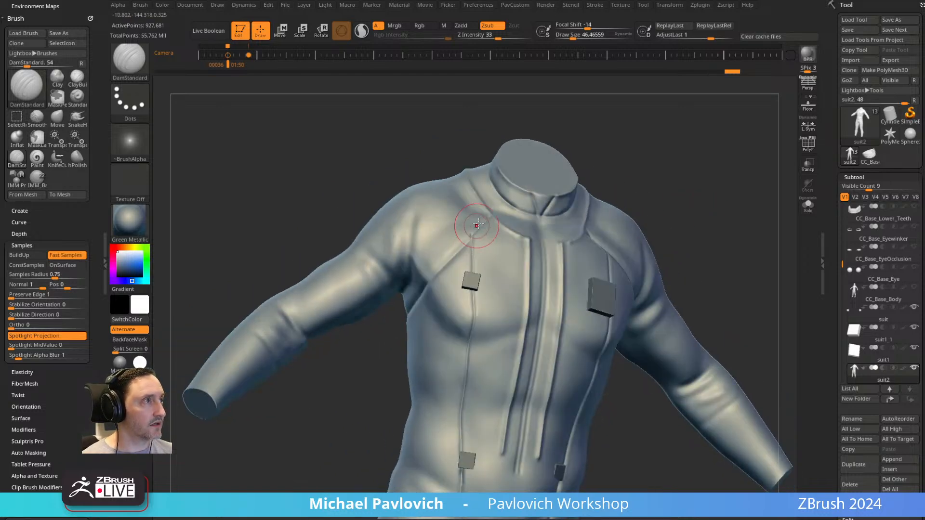
Carve mirrored seams down the inner thighs from the crotch with DamStandard at a draw size of about 11.
left_click_drag(722, 182, 675, 110)
mouse_move(599, 287)
left_mouse_down("alt")
mouse_move(610, 284)
mouse_move(593, 299)
mouse_move(597, 213)
mouse_move(545, 193)
left_mouse_up("alt")
key("s")
left_click_drag(452, 192, 447, 184)
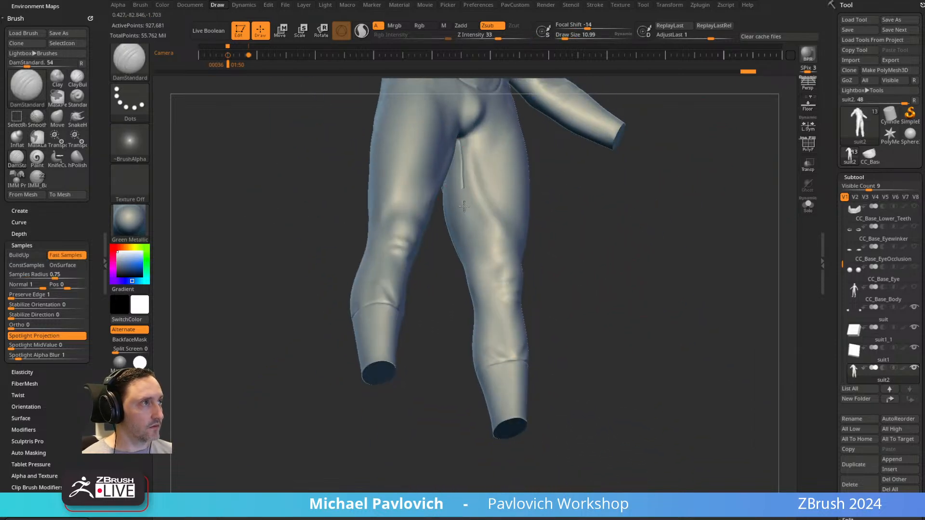
left_click_drag(598, 279, 467, 225)
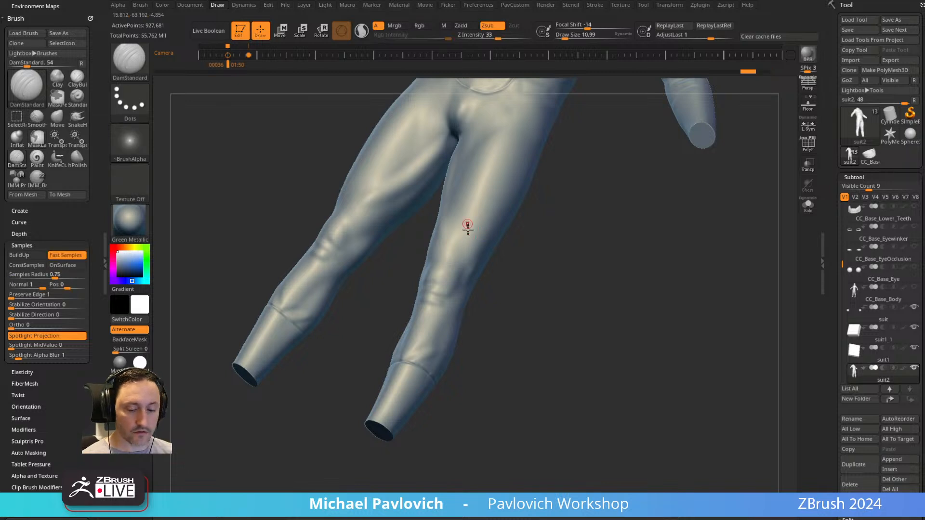
left_click_drag(555, 254, 450, 149)
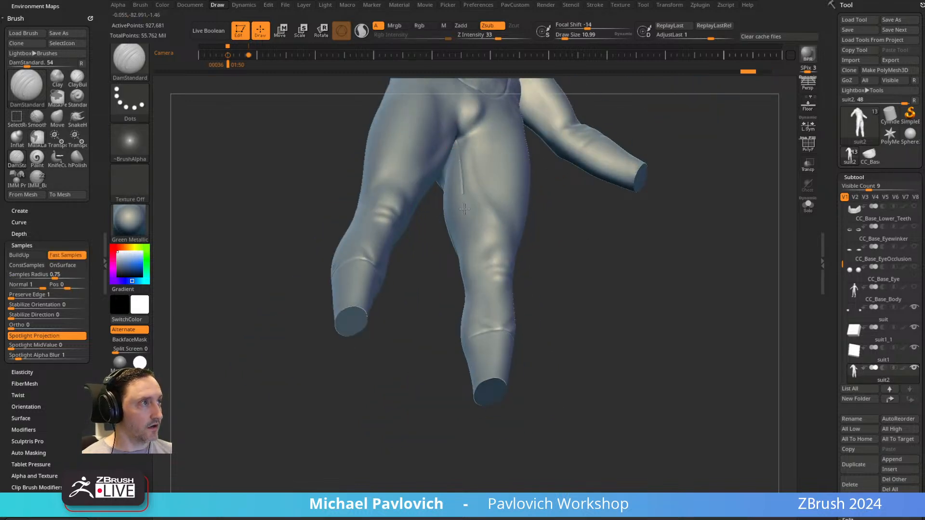
Carve two parallel seams along each outer sleeve from the collar to the cuff at a draw size of about 17.
left_click_drag(631, 289, 639, 317)
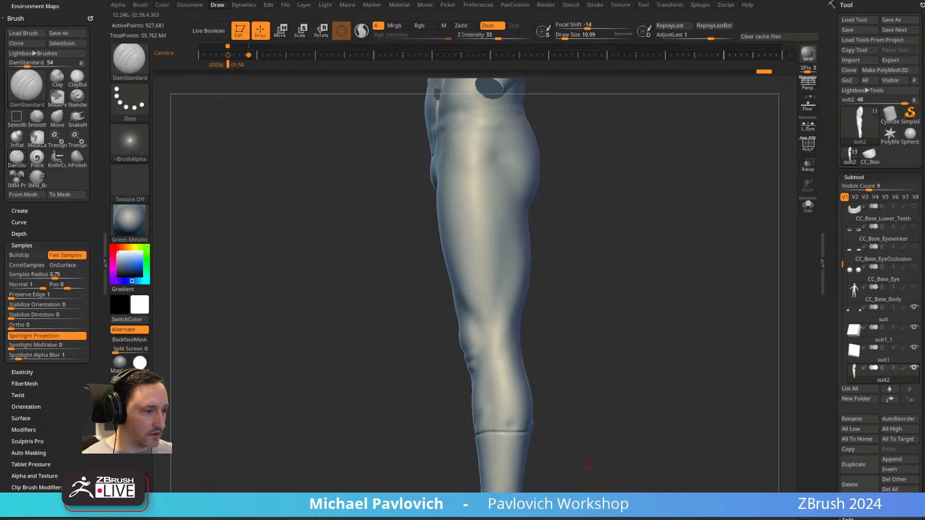
mouse_move(678, 188)
left_mouse_down("alt")
mouse_move(654, 211)
mouse_move(620, 219)
mouse_move(613, 210)
mouse_move(626, 208)
mouse_move(592, 211)
left_mouse_up("alt")
key("]")
key("]")
key("]")
key("[")
key("[")
key("[")
key("[")
key("]")
key("]")
key("]")
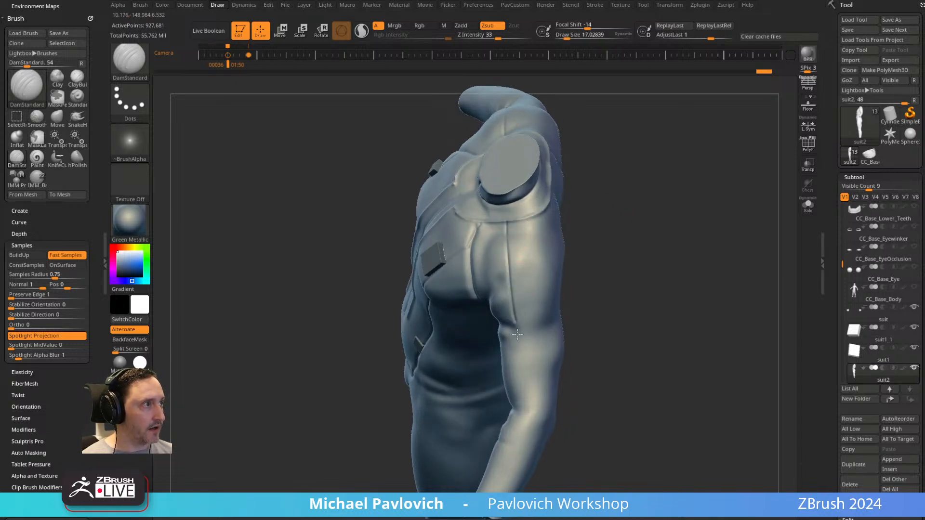
left_click_drag(524, 406, 524, 410)
mouse_move(636, 322)
left_mouse_down("alt")
mouse_move(650, 241)
mouse_move(607, 213)
left_mouse_up("alt")
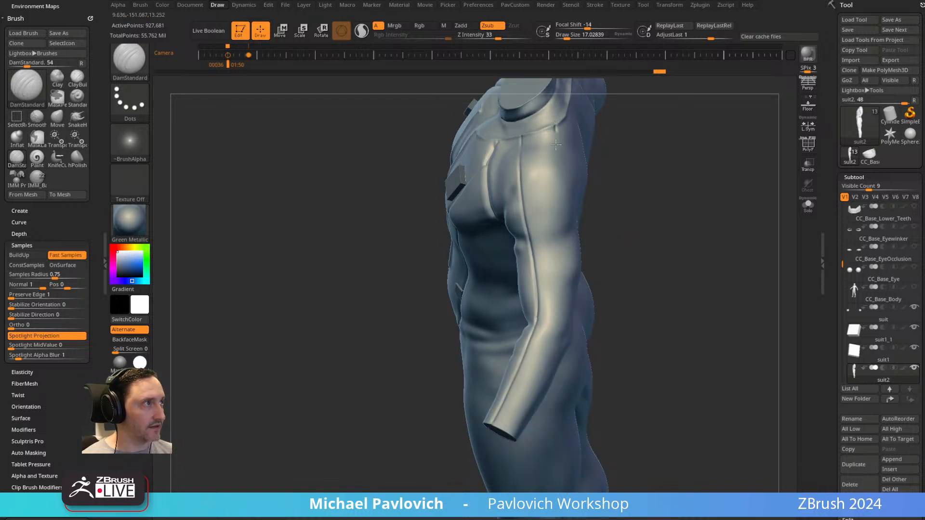
left_click_drag(597, 273, 566, 266)
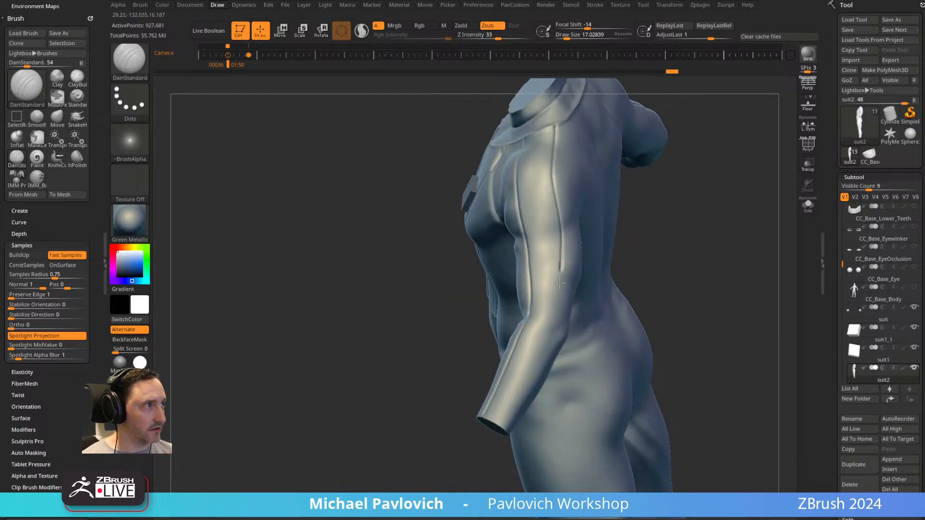
Carve a row of crosswise panel lines between the two sleeve seams over the shoulder and upper arm.
mouse_move(654, 267)
left_mouse_down()
mouse_move(557, 190)
mouse_move(448, 216)
mouse_move(487, 228)
left_mouse_up()
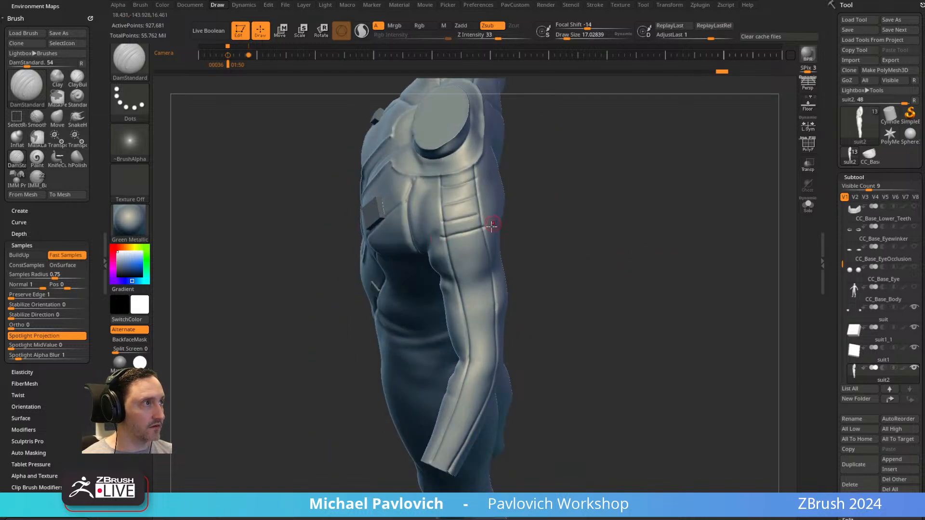
left_click_drag(448, 252, 493, 241)
mouse_move(453, 270)
left_mouse_down()
mouse_move(641, 221)
mouse_move(597, 192)
mouse_move(602, 211)
mouse_move(611, 200)
mouse_move(467, 190)
left_mouse_up()
left_click_drag(567, 214, 530, 270)
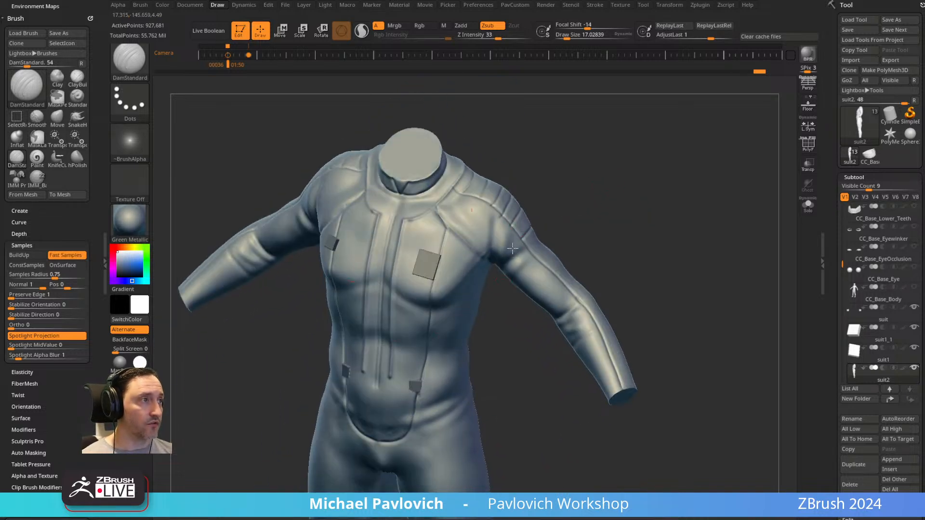
Show the suit's polypaint again and carve the upper and lower belt seams all around the waist, following the painted yellow belt.
left_click_drag(646, 256, 673, 240)
left_click_drag(647, 211, 661, 230)
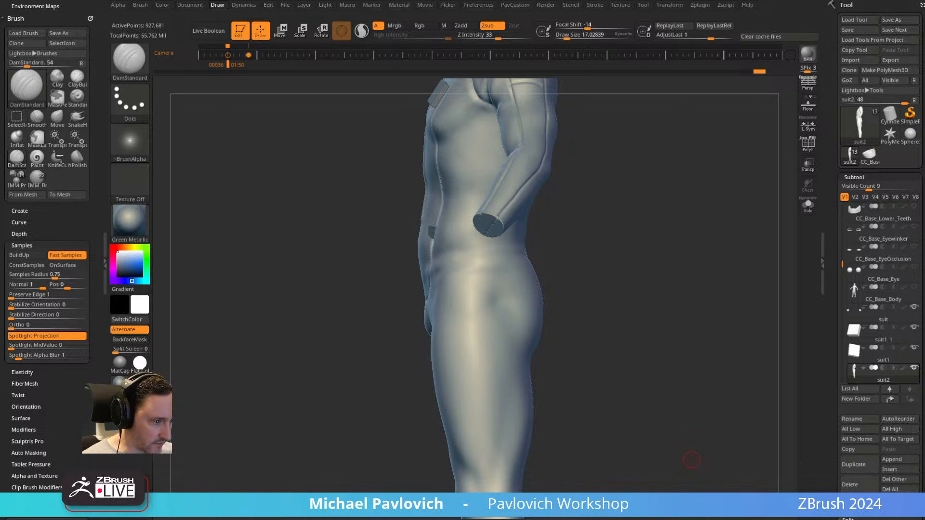
right_click_drag(630, 273, 627, 198, "alt")
right_click_drag(508, 157, 594, 281)
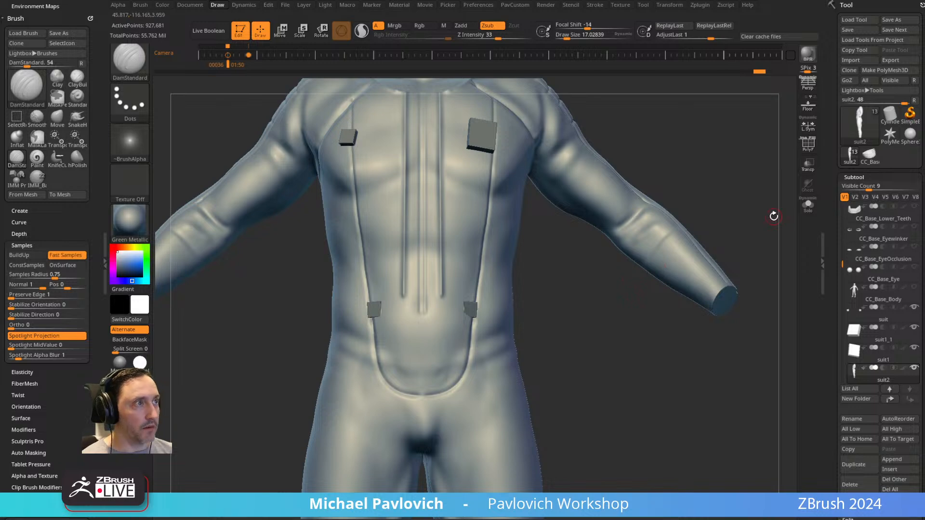
left_click(885, 374)
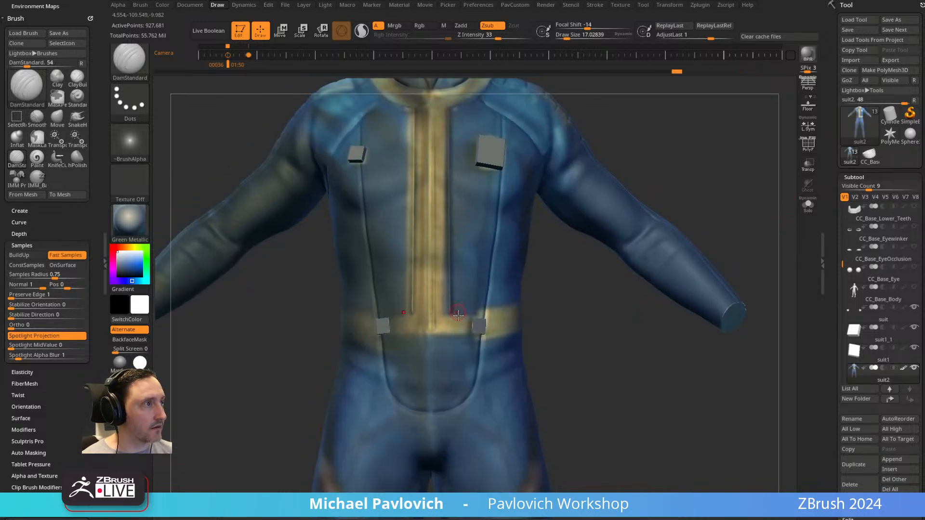
right_click_drag(453, 333, 497, 309)
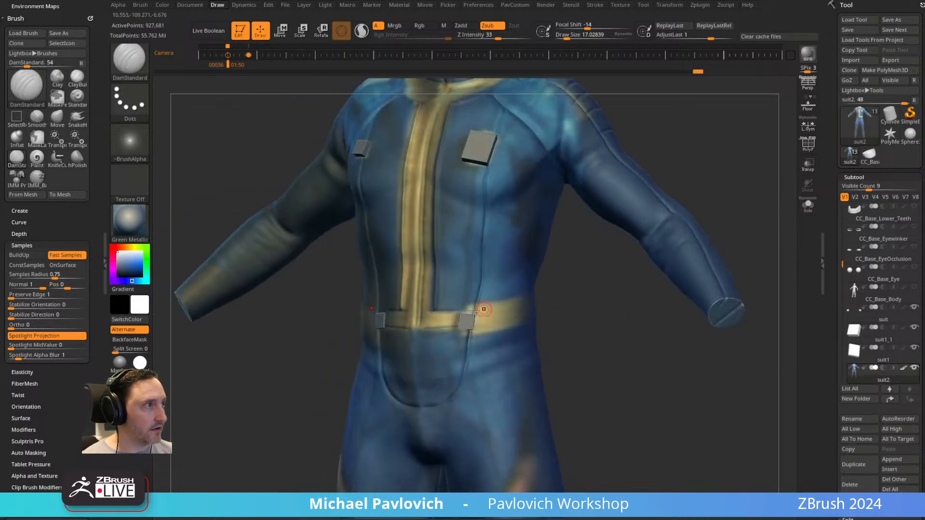
right_click_drag(578, 324, 496, 314)
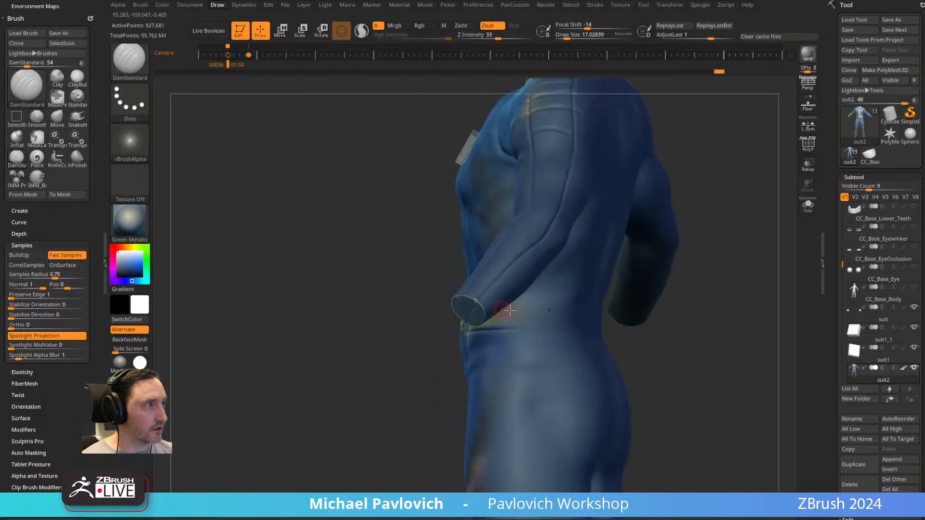
right_click_drag(561, 307, 626, 317)
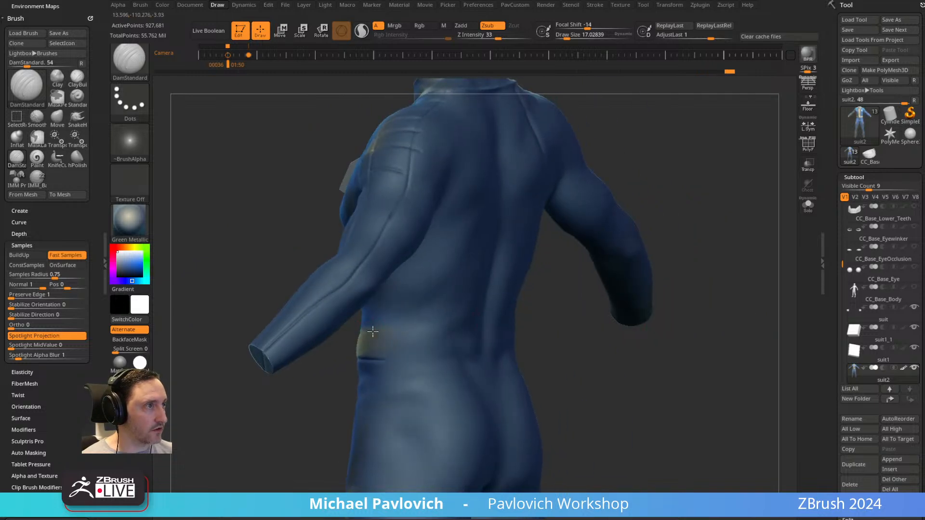
right_click_drag(465, 332, 506, 320)
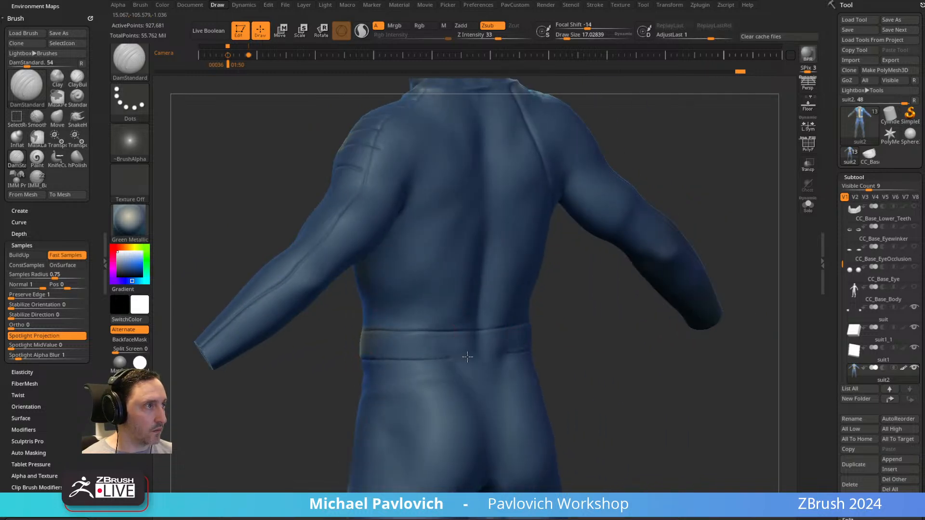
Carve two parallel seams down each outer leg from the belt to the boot-top seam.
right_click_drag(626, 363, 594, 234)
right_click_drag(552, 207, 543, 161, "alt")
mouse_move(399, 143)
left_mouse_down()
mouse_move(399, 129)
mouse_move(420, 438)
left_mouse_up()
left_click_drag(441, 129, 442, 162)
left_click_drag(441, 195, 450, 441)
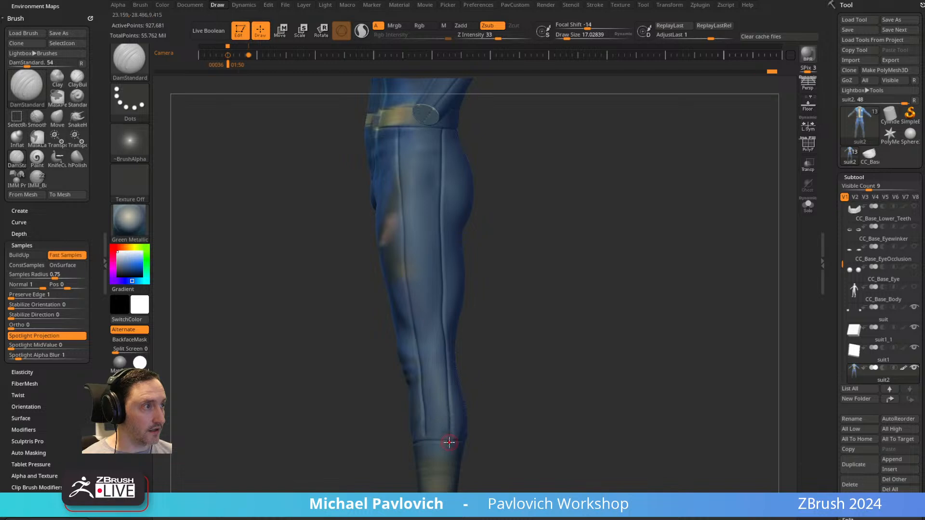
Carve a row of crosswise panel lines between the two outer-leg seams on the hip and upper thigh.
right_click_drag(537, 262, 438, 196)
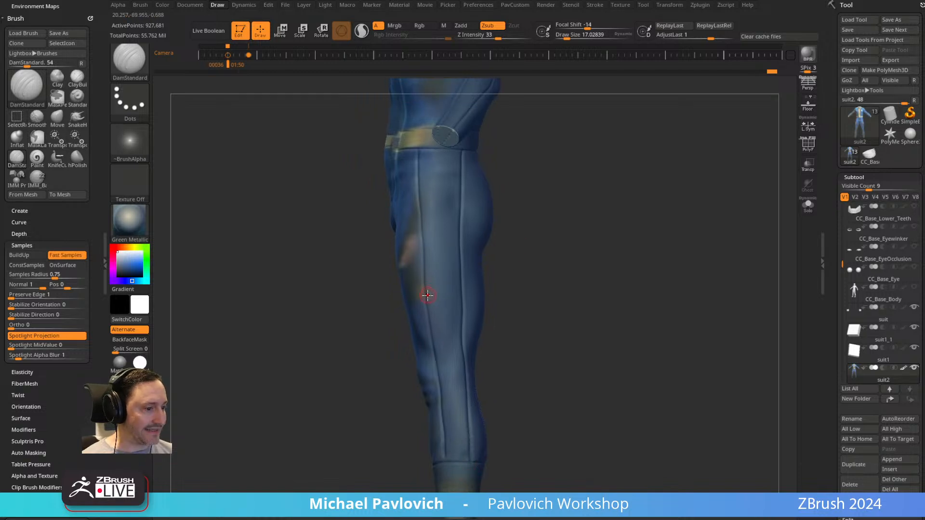
mouse_move(427, 294)
left_mouse_down()
mouse_move(462, 290)
mouse_move(465, 274)
mouse_move(447, 248)
mouse_move(466, 248)
mouse_move(466, 215)
left_mouse_up()
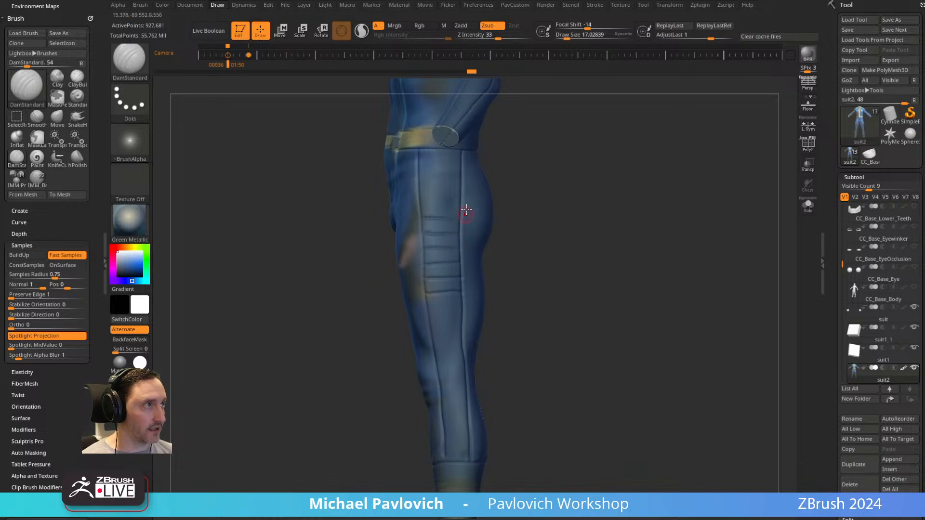
mouse_move(423, 191)
left_mouse_down()
mouse_move(462, 187)
mouse_move(459, 158)
left_mouse_up()
mouse_move(608, 158)
left_mouse_down()
mouse_move(637, 155)
mouse_move(646, 175)
left_mouse_up()
left_click_drag(498, 214, 749, 214)
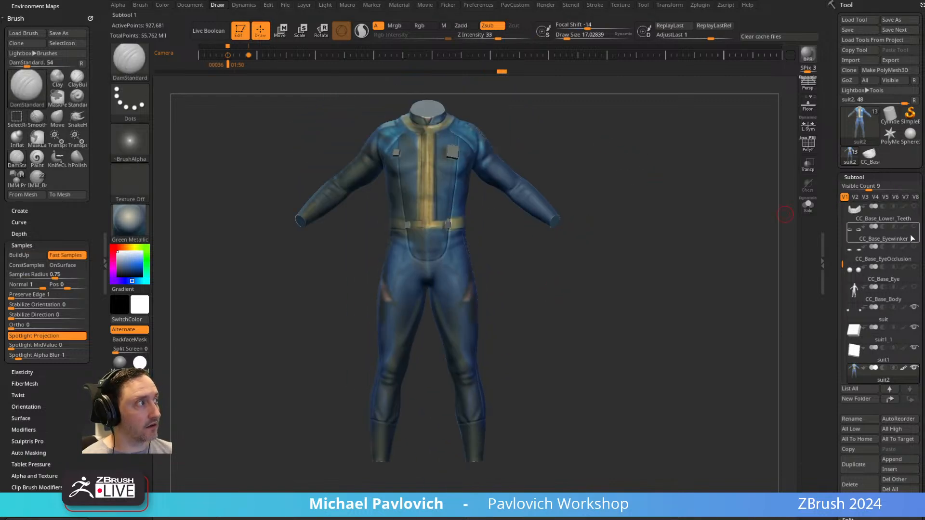
Isolate the suit2 subtool in the viewport and turn off its polypaint display.
left_click(808, 205)
left_click(905, 371)
left_click(904, 369)
left_click_drag(660, 246, 603, 245)
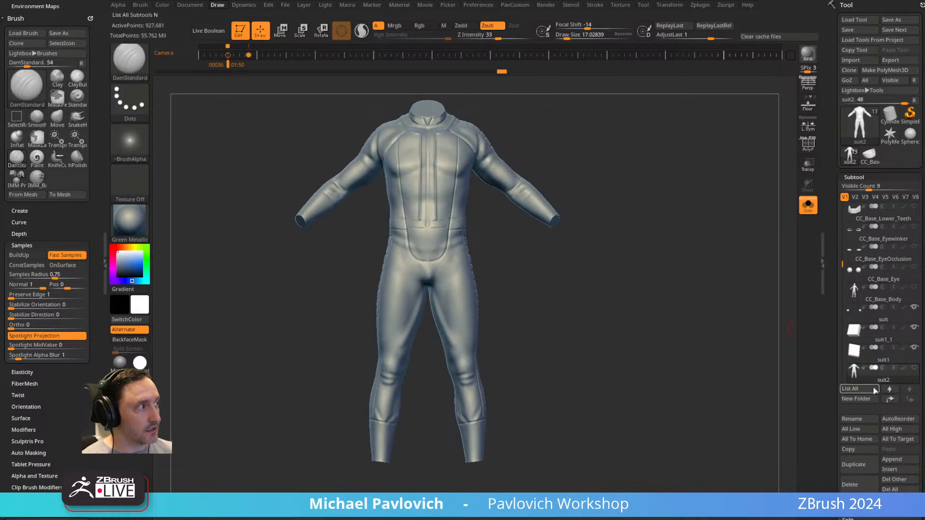
left_click_drag(699, 349, 676, 310, "alt")
Duplicate the CC_Base_Body subtool and lower the copy's subdivision level to 3.
left_click(886, 301)
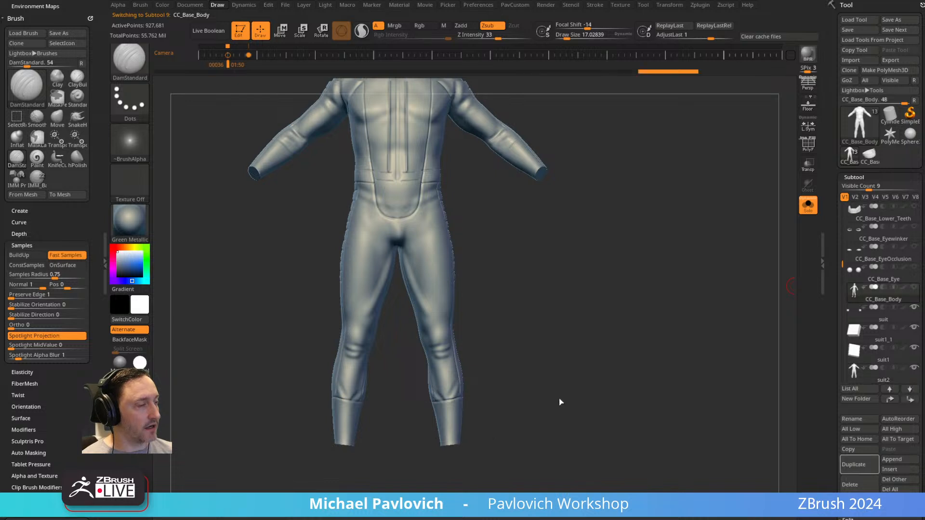
left_click_drag(835, 315, 836, 248)
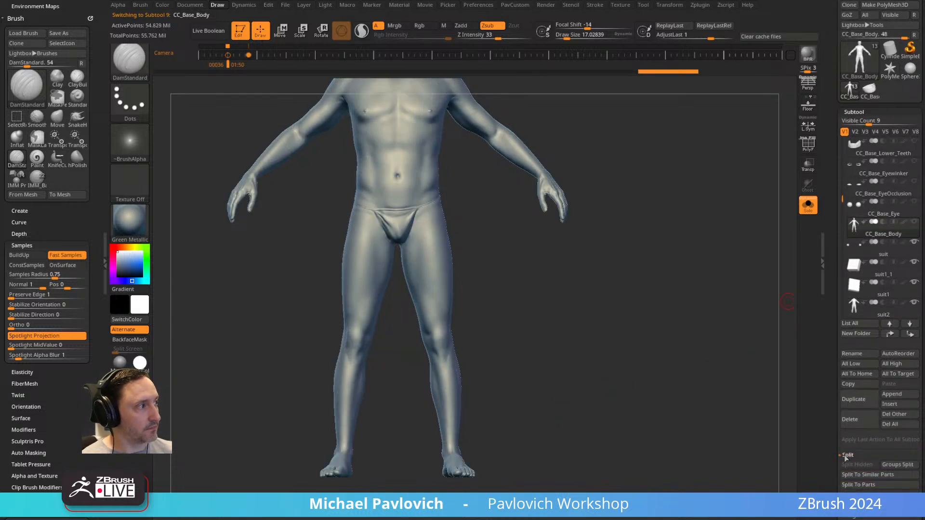
left_click(845, 407)
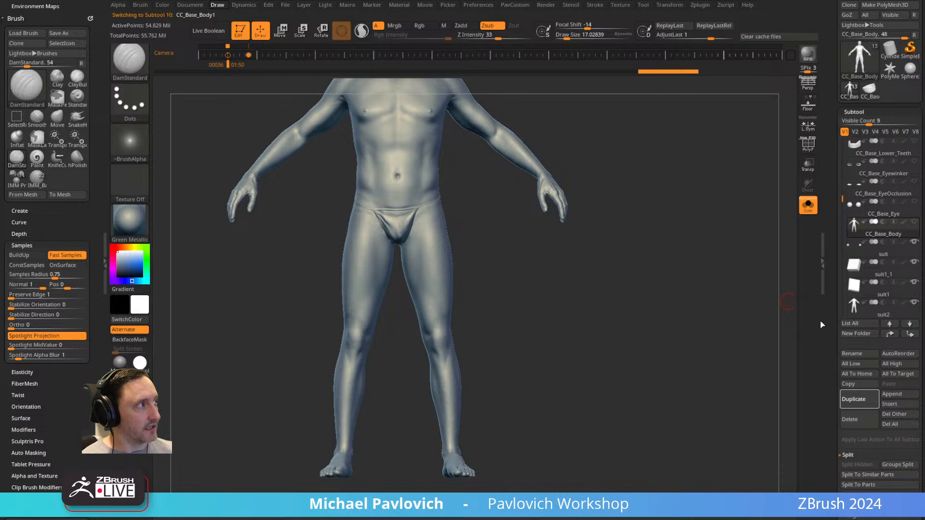
left_click_drag(829, 330, 831, 224)
left_click_drag(865, 329, 855, 331)
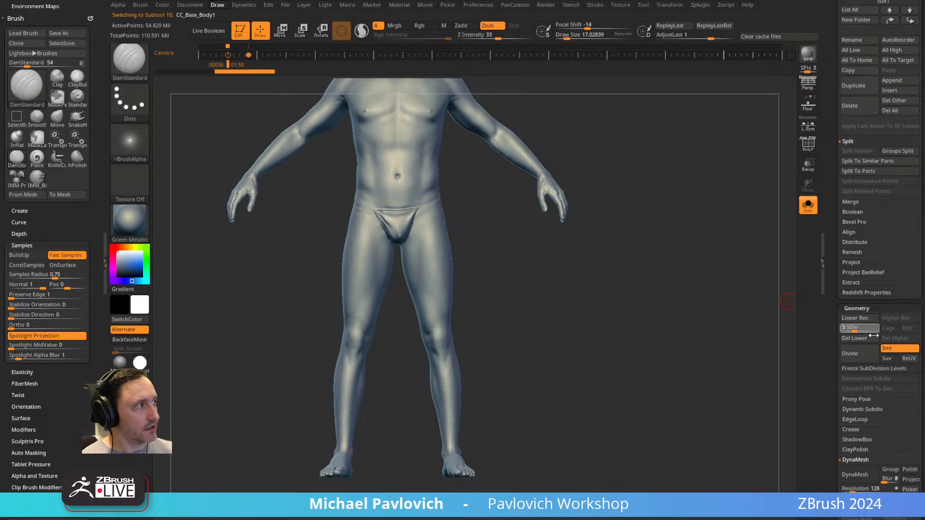
Delete the other subdivision levels of the body copy and rename the subtool to Boots.
left_click(888, 339)
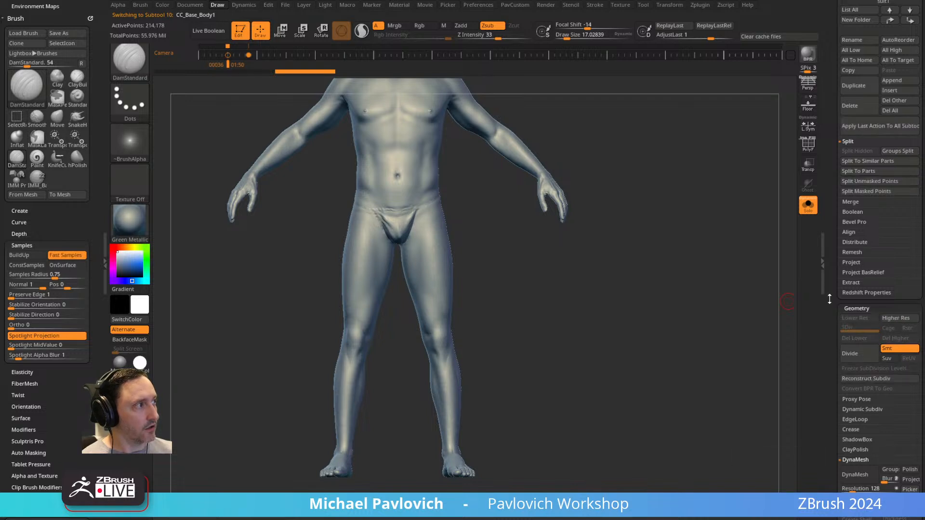
left_click_drag(830, 300, 818, 355)
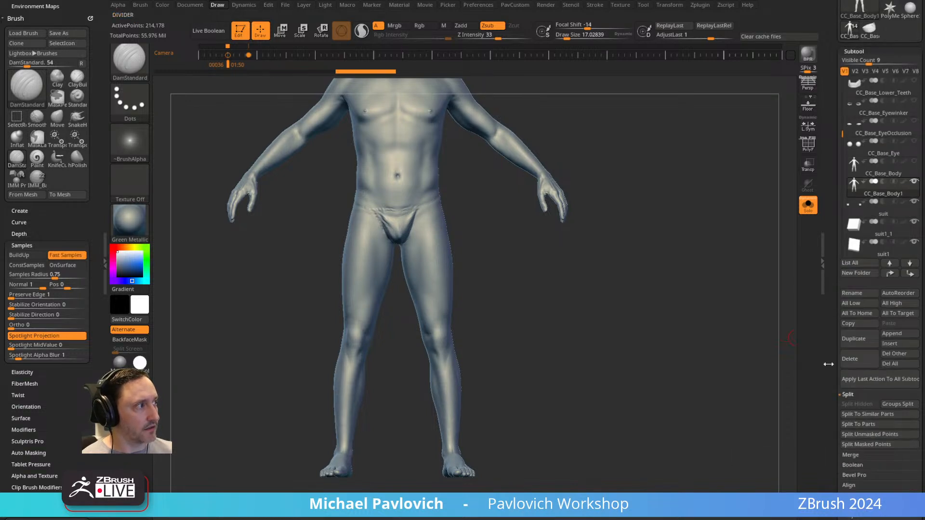
left_click(858, 295)
type("Boots")
key("Return")
Choose the Standard brush and bring the upper body of the Boots copy into view.
key("space")
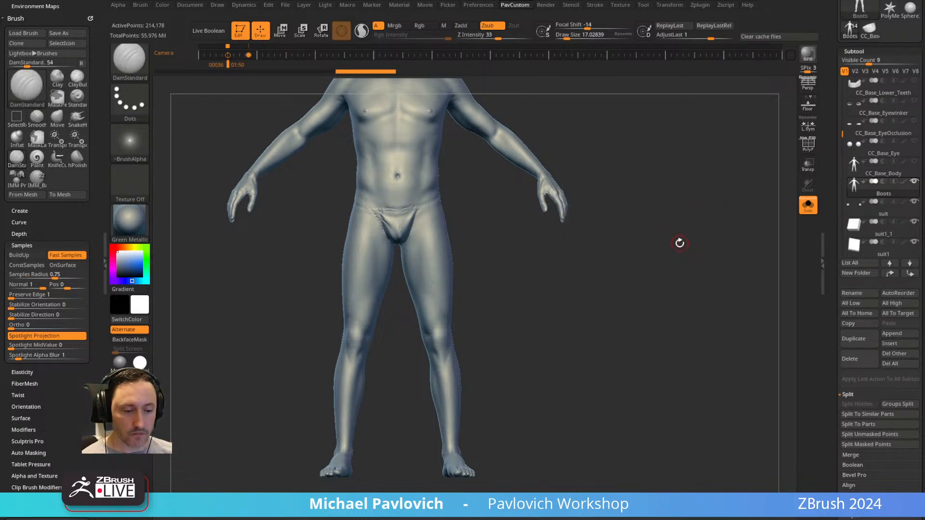
left_click(682, 246, "ctrl")
left_click(686, 223, "ctrl")
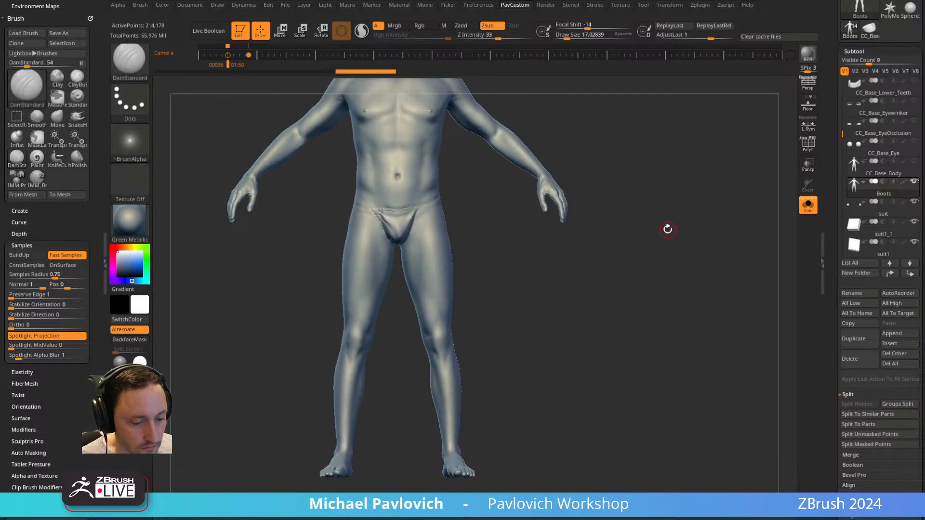
key("b")
key("s")
key("t")
left_click_drag(672, 207, 671, 235, "alt")
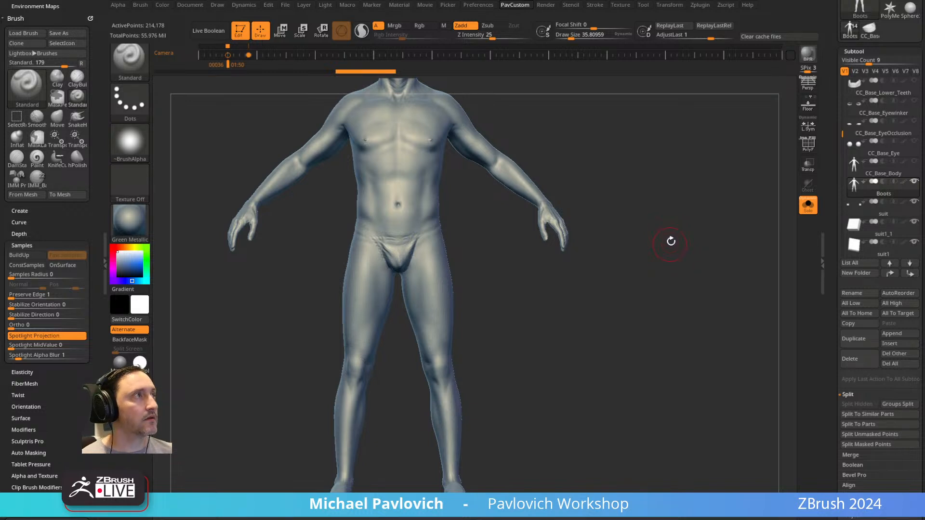
left_click_drag(670, 244, 673, 234, "alt")
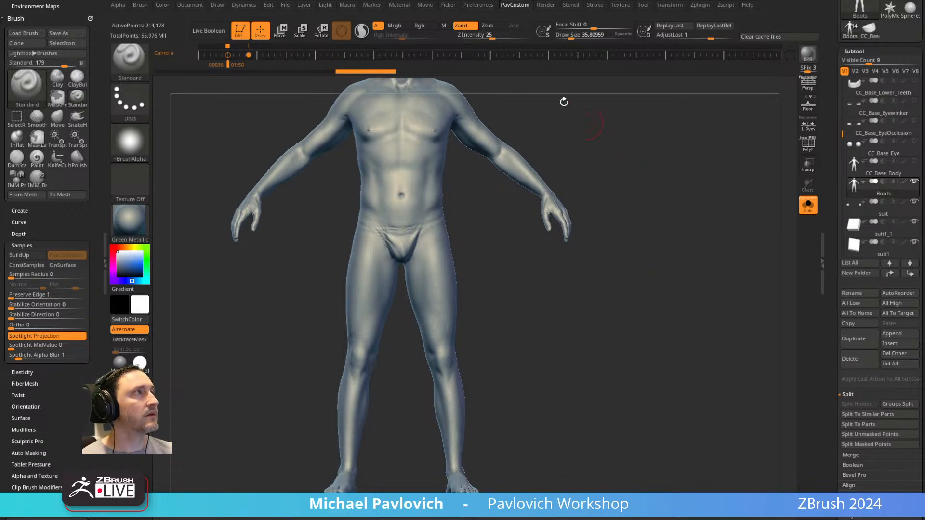
Look up the option for loading a custom interface in the Config preferences.
left_click(564, 10)
left_click(518, 6)
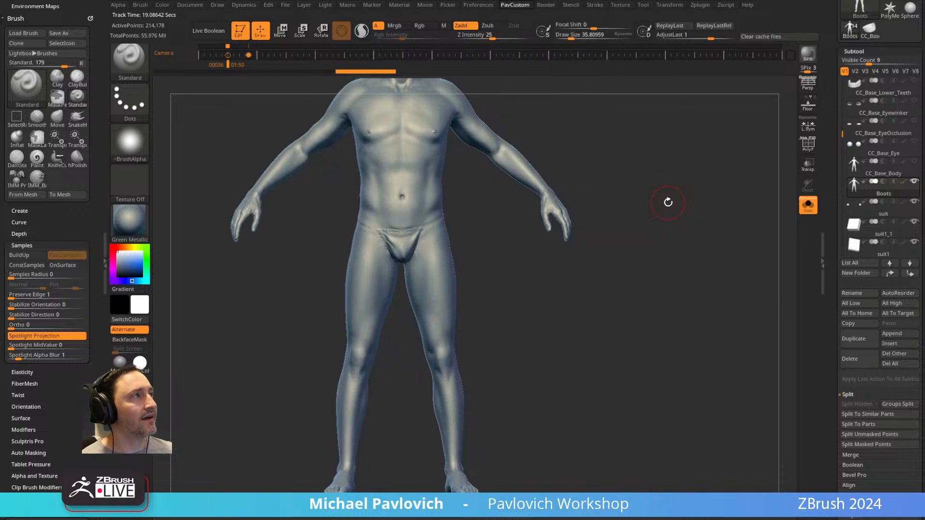
left_click(541, 5)
left_click(479, 6)
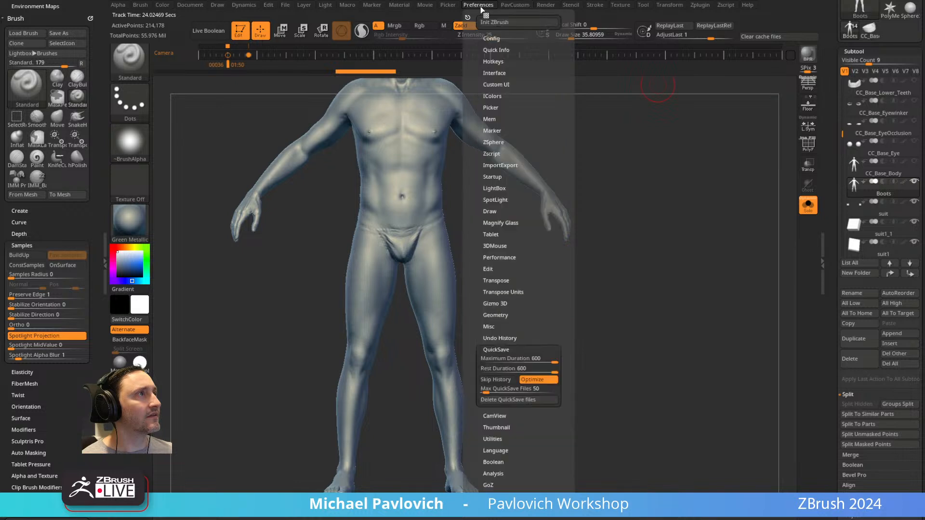
left_click(492, 38)
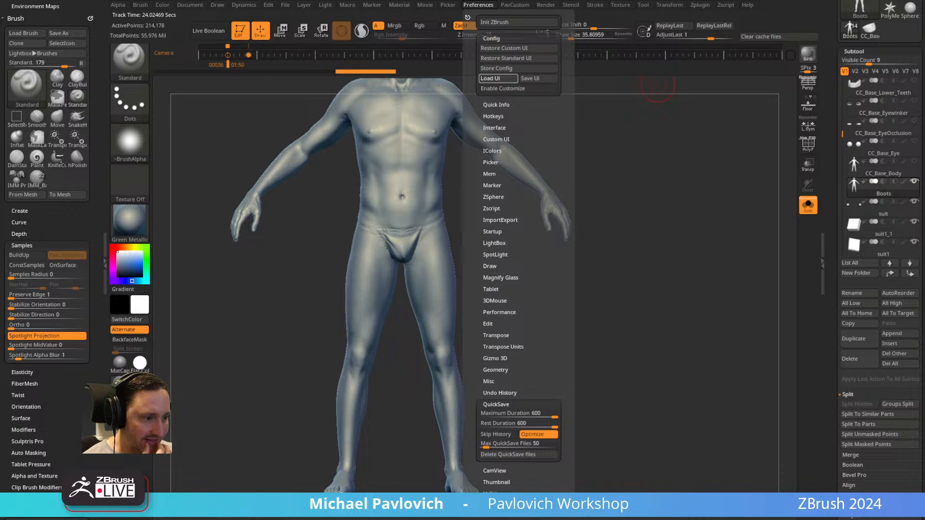
left_click(492, 78)
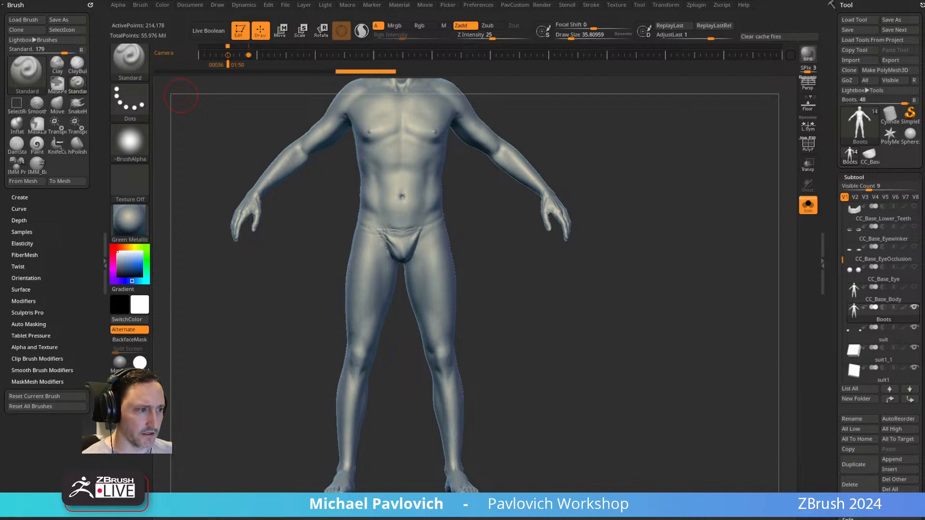
Switch to the browser and examine the Brute Force and Brute Force to Rebuild artist examples in the ZBrush Hard Surface walkthrough document.
key("alt+Tab")
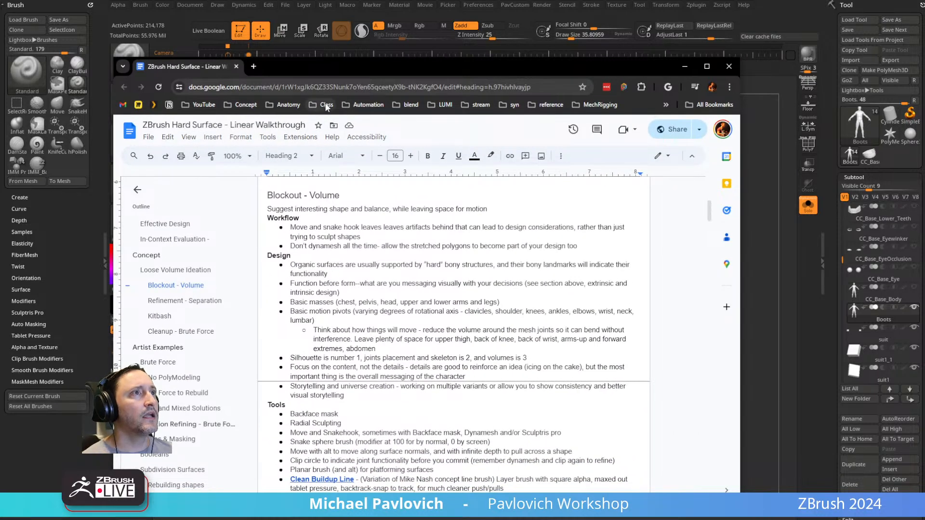
scroll(380, 195, "down", 3)
scroll(381, 195, "down", 12)
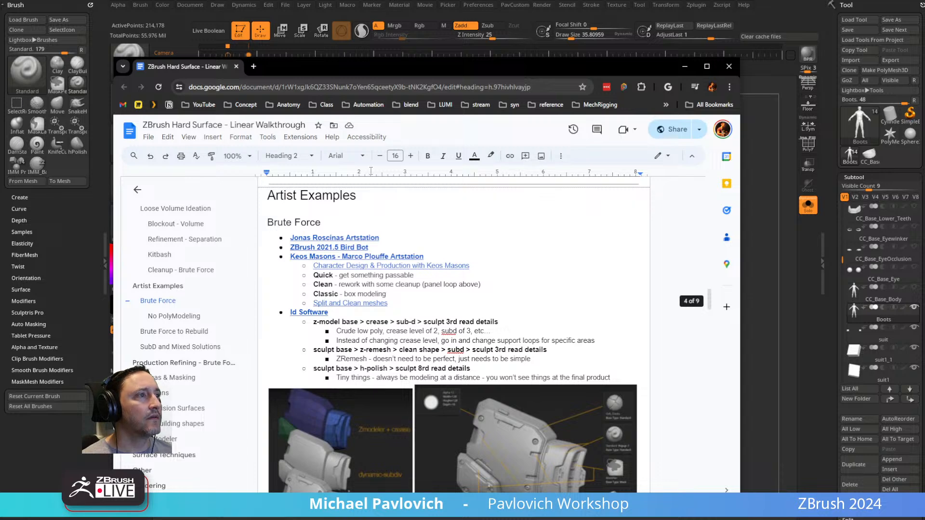
left_click(347, 89)
key("alt+Tab")
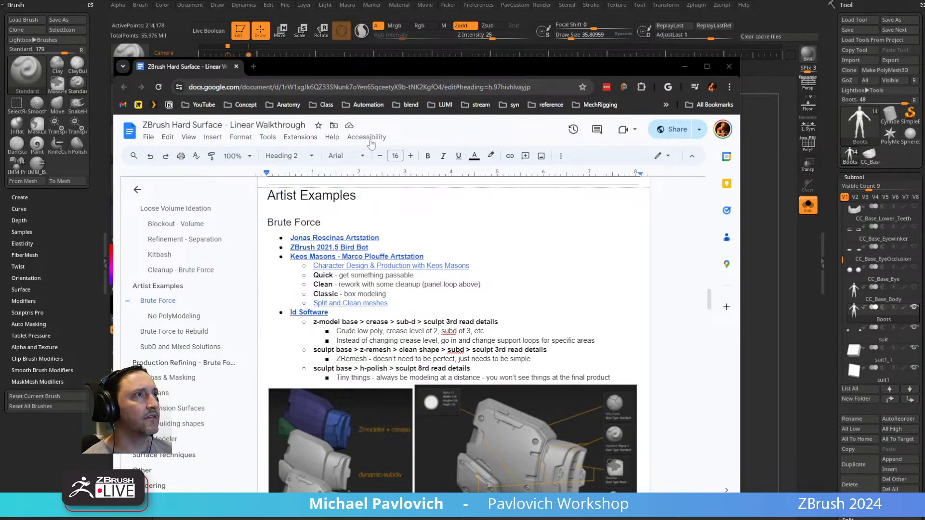
key("alt+Tab")
left_click(512, 224)
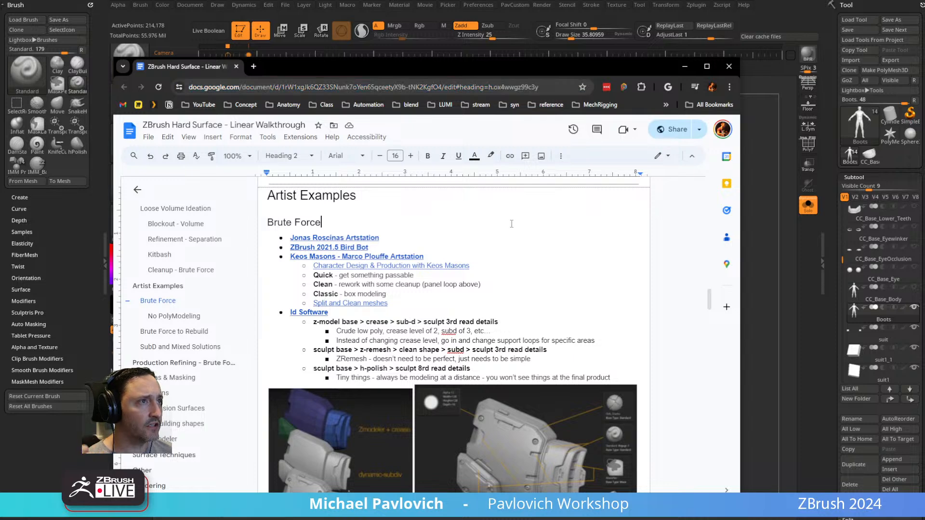
scroll(338, 280, "down", 15)
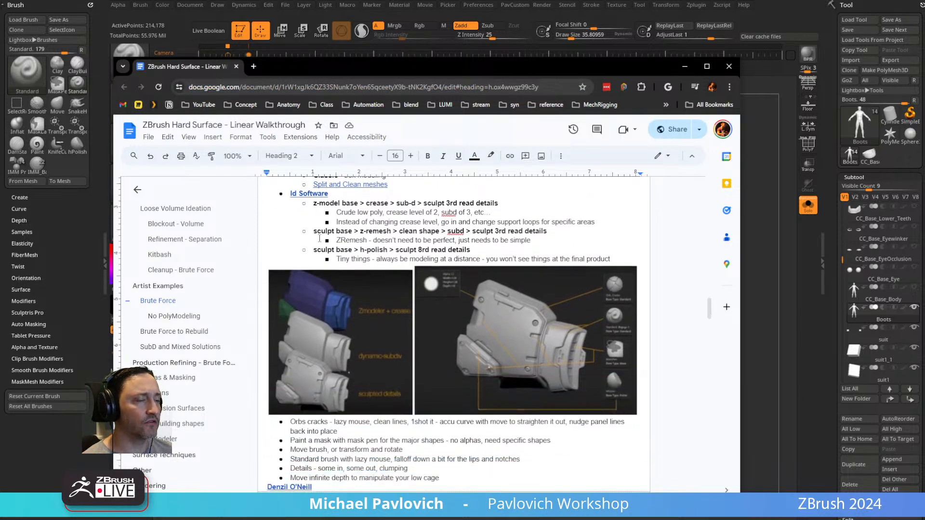
scroll(381, 327, "down", 6)
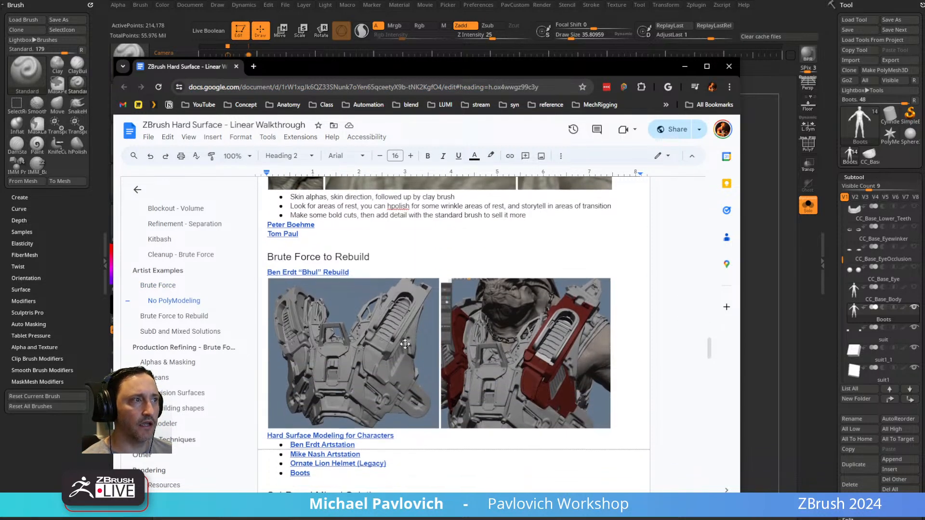
scroll(532, 381, "up", 6)
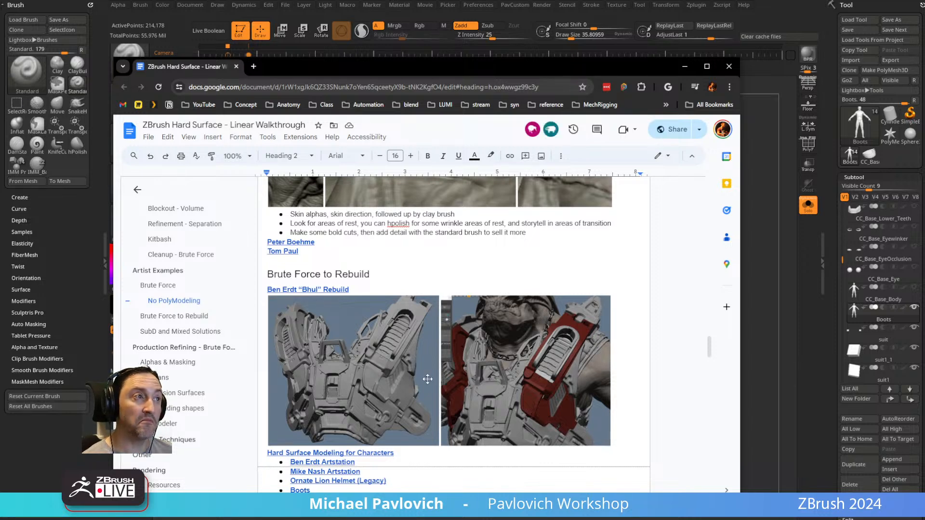
scroll(428, 378, "up", 2)
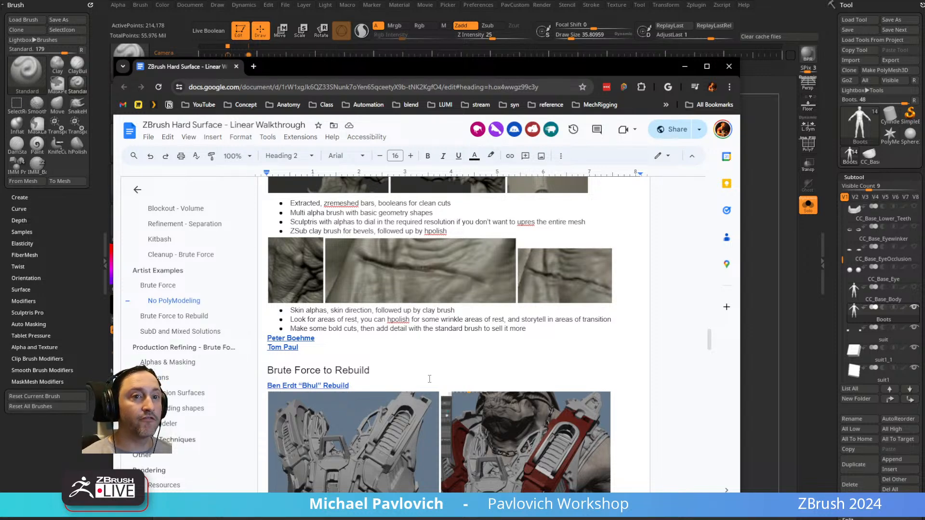
scroll(294, 400, "down", 4)
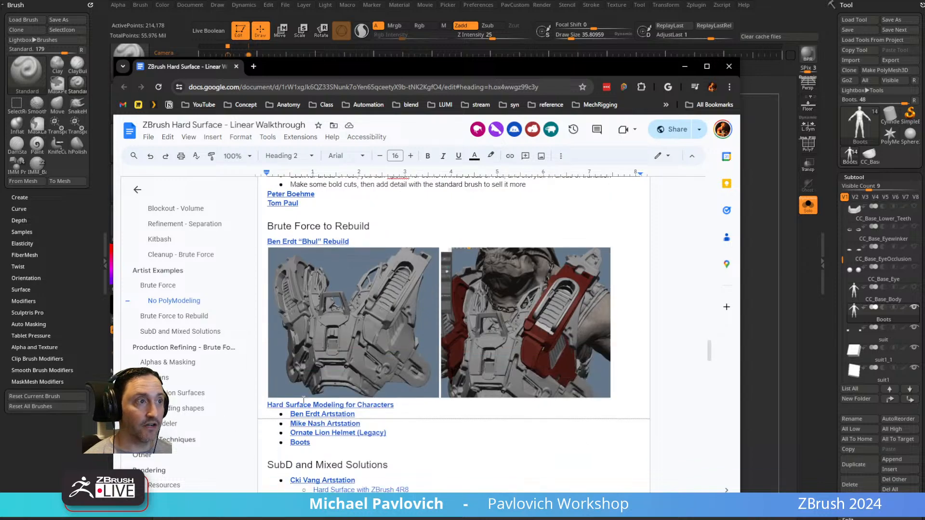
Preview the Character Design & Production with Keos Masons link under Brute Force, and clear the browser away to return to ZBrush.
scroll(313, 393, "up", 8)
scroll(314, 393, "up", 8)
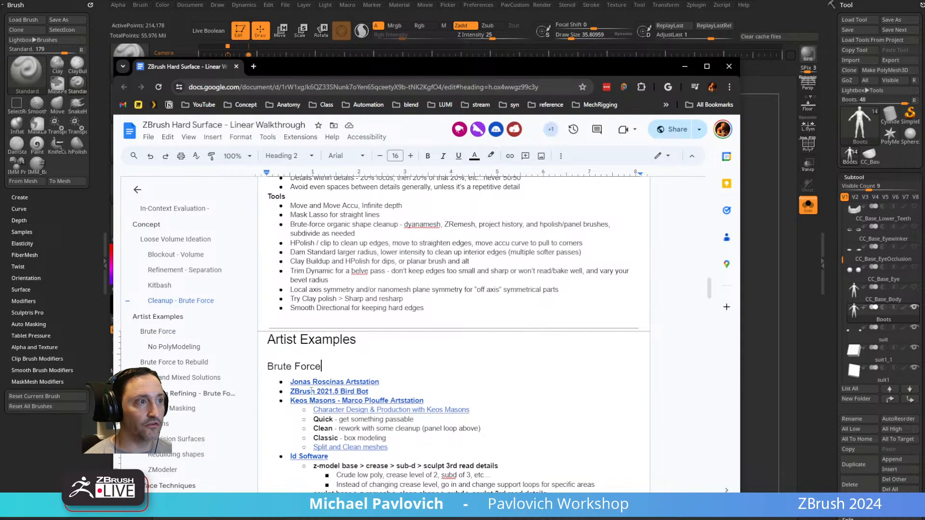
left_click(377, 409)
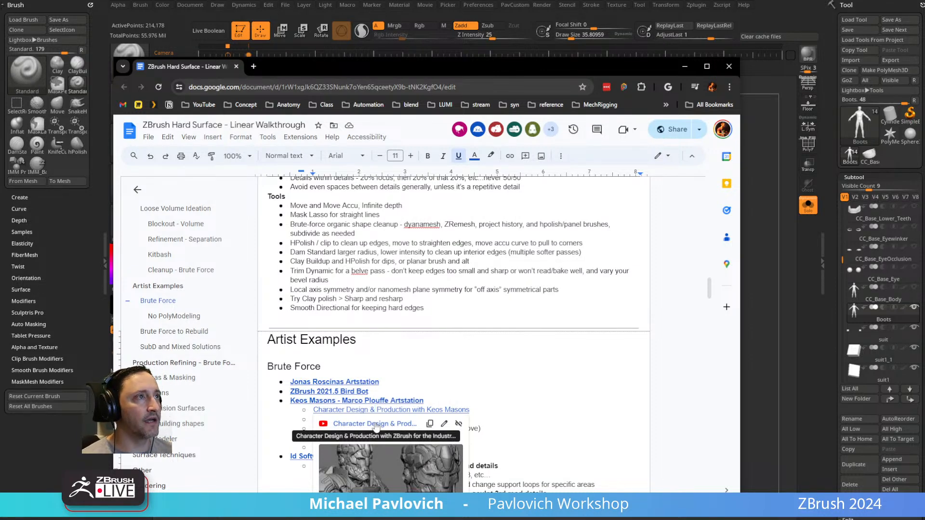
left_click_drag(299, 68, 0, 72)
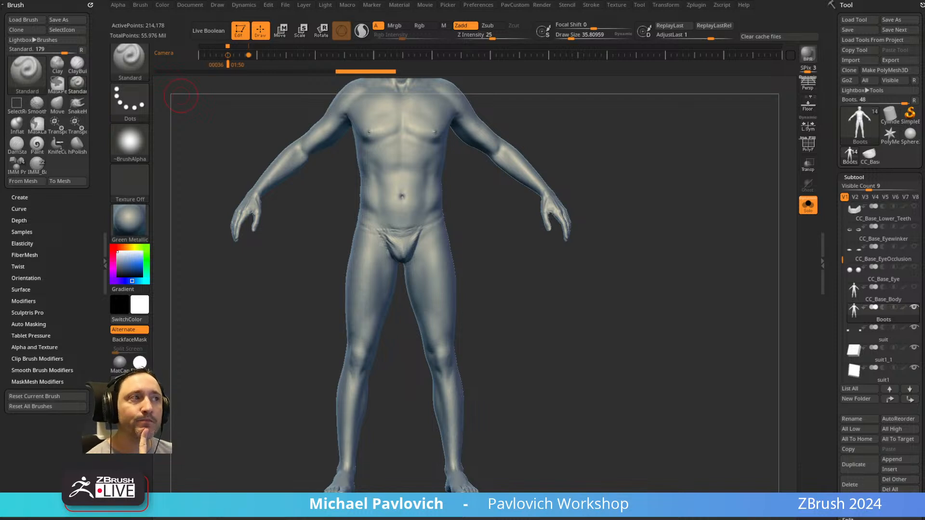
Turn off Solo on the Boots subtool and inspect the suited figure from several sides.
left_click(814, 201)
mouse_move(648, 231)
left_mouse_down()
mouse_move(660, 228)
mouse_move(636, 180)
mouse_move(643, 234)
left_mouse_up()
key("s")
left_click(512, 258)
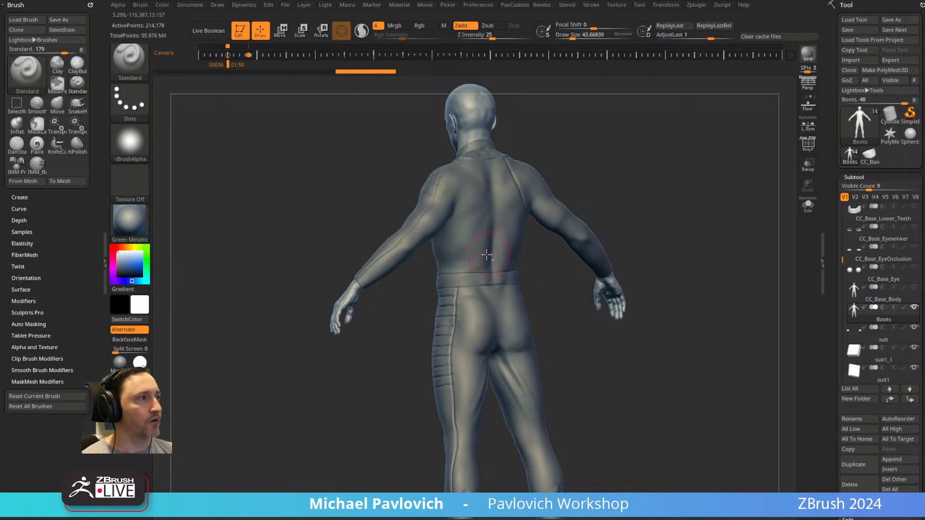
left_click(491, 259, "alt")
left_click_drag(640, 185, 710, 170, "shift")
key("s")
left_click_drag(630, 201, 613, 240, "alt")
key("s")
left_click(605, 217)
key("s")
left_click(579, 363)
Make the suit2 subtool active and isolate it in the viewport.
mouse_move(621, 333)
left_mouse_down("alt")
mouse_move(680, 304)
mouse_move(548, 284)
left_mouse_up("alt")
key("s")
left_click(533, 259)
left_click_drag(668, 272, 485, 302)
mouse_move(663, 215)
left_mouse_down("alt")
mouse_move(675, 186)
mouse_move(652, 211)
mouse_move(496, 294)
left_mouse_up("alt")
key("s")
left_click(490, 300)
left_click(490, 299)
mouse_move(573, 299)
left_mouse_down("alt")
mouse_move(572, 320)
mouse_move(600, 319)
left_mouse_up("alt")
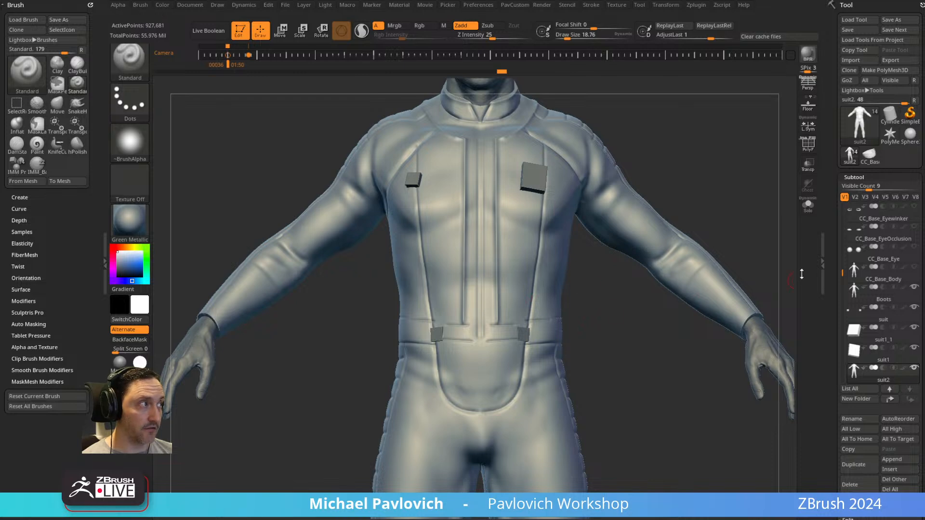
left_click(808, 206)
left_click_drag(781, 226, 577, 332)
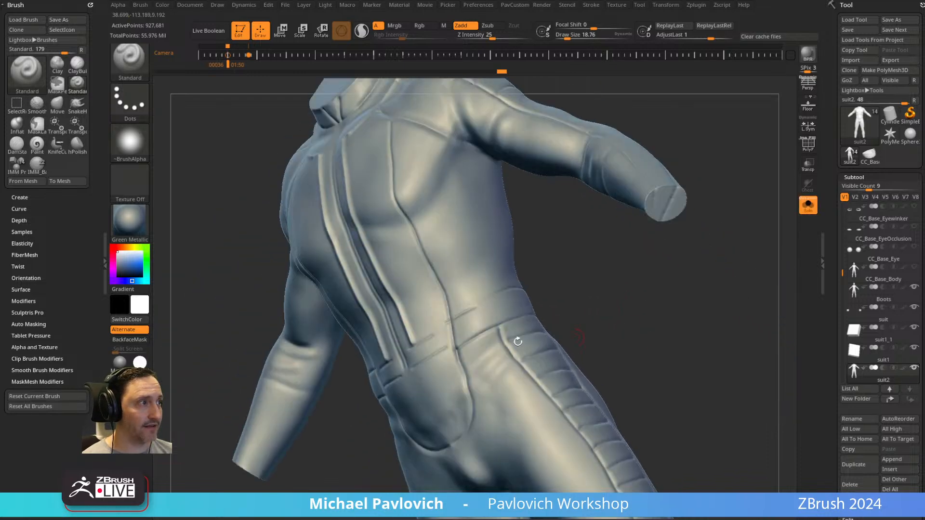
Fill in the recess along the suit's front zipper from the collar to the belt with the ClayTubes brush.
key("b")
key("c")
key("t")
mouse_move(564, 282)
left_mouse_down()
mouse_move(586, 277)
mouse_move(614, 289)
left_mouse_up()
left_click_drag(614, 289, 612, 328, "alt")
key("s")
left_click_drag(448, 360, 450, 359)
mouse_move(417, 228)
left_mouse_down()
mouse_move(471, 334)
mouse_move(450, 312)
mouse_move(457, 354)
left_mouse_up()
left_click_drag(610, 261, 624, 284, "shift")
key("s")
mouse_move(437, 137)
left_mouse_down()
mouse_move(432, 124)
mouse_move(444, 144)
mouse_move(444, 256)
mouse_move(442, 130)
mouse_move(443, 436)
left_mouse_up()
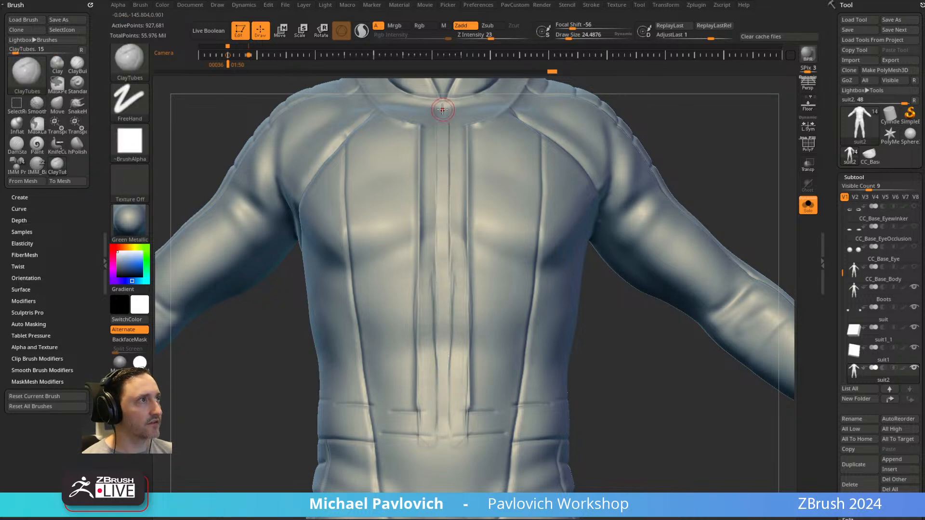
left_click_drag(442, 102, 441, 387)
Carve the zipper line down the centre of the suit front from the collar to the belt with DamStandard.
key("b")
key("d")
key("s")
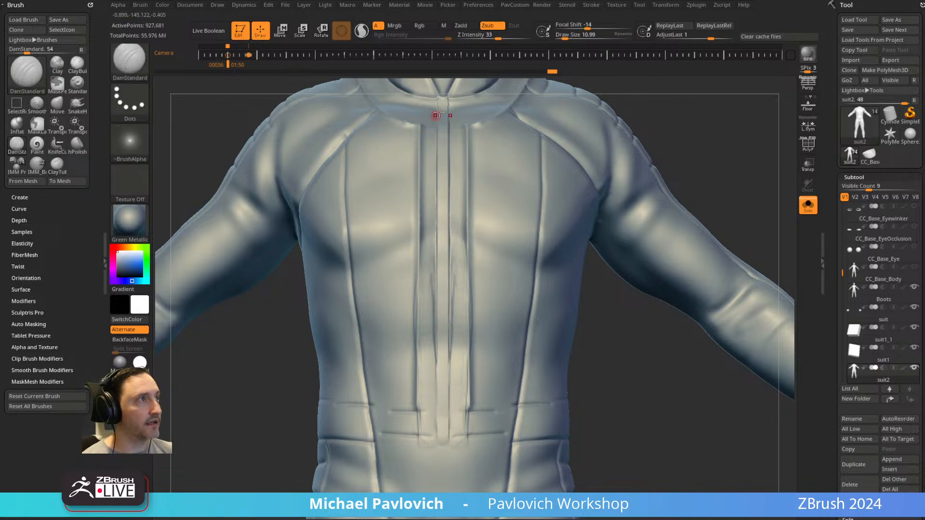
left_click_drag(442, 100, 443, 443)
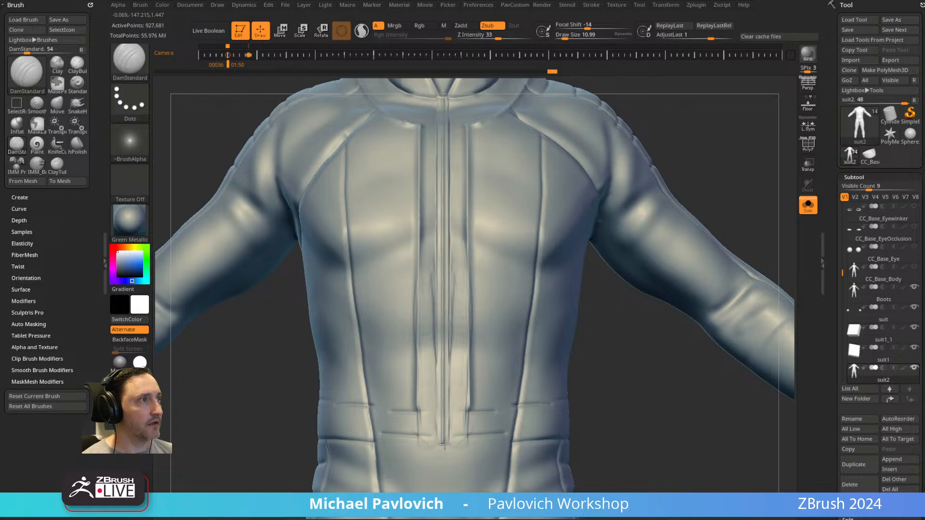
Build up the collar area on both sides of the zipper with the ClayTubes brush.
mouse_move(601, 350)
left_mouse_down()
mouse_move(642, 141)
mouse_move(688, 103)
mouse_move(687, 190)
left_mouse_up()
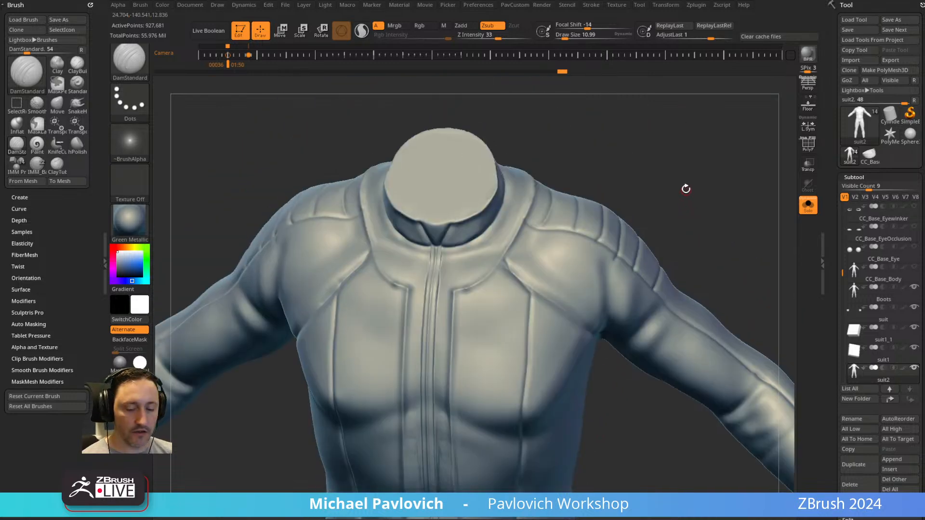
key("b")
key("c")
key("t")
key("s")
left_click_drag(475, 277, 487, 279)
left_click_drag(484, 244, 460, 253)
left_click_drag(567, 164, 569, 132)
key("s")
left_click_drag(485, 233, 453, 230)
left_click_drag(597, 163, 563, 199)
Build up the torso strips flanking the zipper from the collar down to the belt with ClayTubes.
key("s")
mouse_move(502, 233)
left_mouse_down()
mouse_move(444, 259)
mouse_move(427, 378)
left_mouse_up()
left_click_drag(658, 159, 669, 121)
mouse_move(468, 193)
left_mouse_down()
mouse_move(457, 265)
mouse_move(461, 178)
mouse_move(455, 272)
left_mouse_up()
left_click_drag(652, 169, 647, 206)
mouse_move(469, 270)
left_mouse_down()
mouse_move(459, 281)
mouse_move(453, 452)
left_mouse_up()
right_click_drag(452, 453, 442, 371, "alt")
mouse_move(442, 370)
left_mouse_down()
mouse_move(451, 337)
mouse_move(448, 349)
left_mouse_up()
mouse_move(472, 333)
right_mouse_down()
mouse_move(579, 446)
mouse_move(489, 366)
right_mouse_up()
mouse_move(479, 354)
left_mouse_down()
mouse_move(497, 345)
mouse_move(504, 352)
left_mouse_up()
Blend the lower ends of the zipper strips into the belt using the Clay and hPolish brushes.
key("b")
key("c")
key("l")
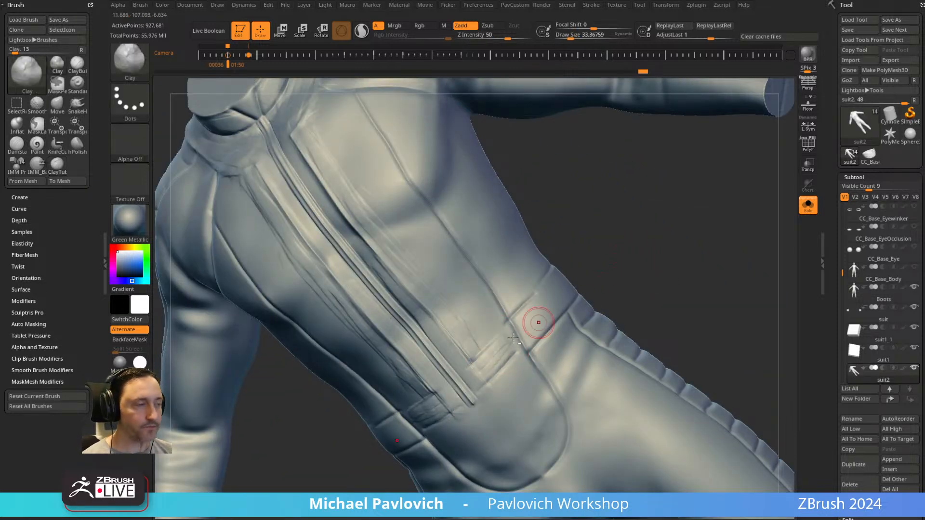
key("b")
key("h")
key("p")
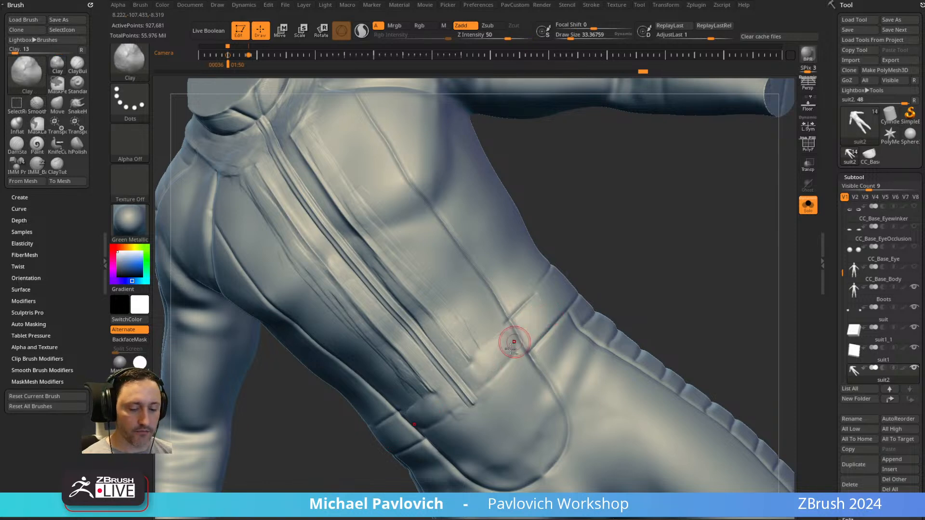
mouse_move(468, 384)
right_mouse_down()
mouse_move(667, 256)
mouse_move(501, 314)
right_mouse_up()
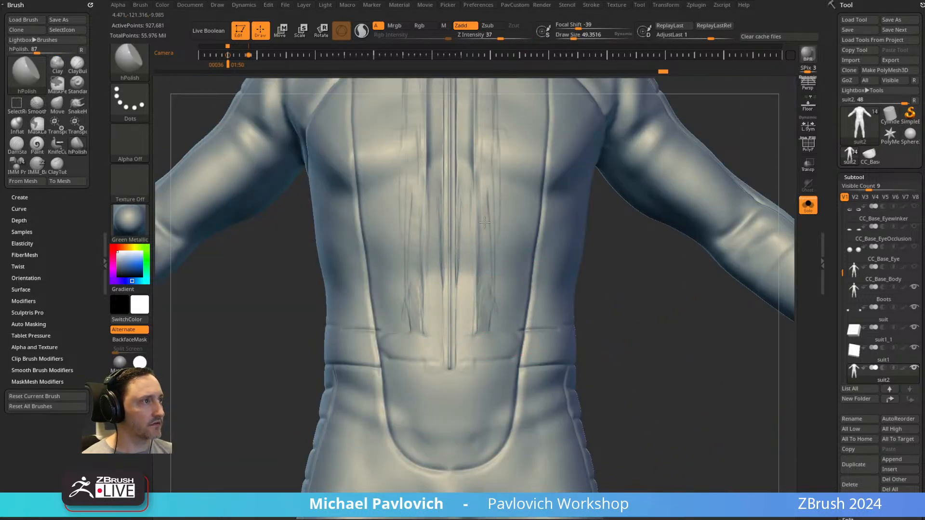
Rework the strips beside the zipper with ClayTubes and bring the whole suit into view.
mouse_move(604, 245)
left_mouse_down()
mouse_move(626, 343)
mouse_move(552, 278)
mouse_move(623, 260)
mouse_move(584, 352)
mouse_move(651, 252)
mouse_move(689, 258)
mouse_move(665, 218)
mouse_move(643, 248)
mouse_move(578, 203)
mouse_move(605, 303)
mouse_move(657, 282)
left_mouse_up()
key("b")
key("c")
key("t")
left_click_drag(719, 304, 693, 475, "alt")
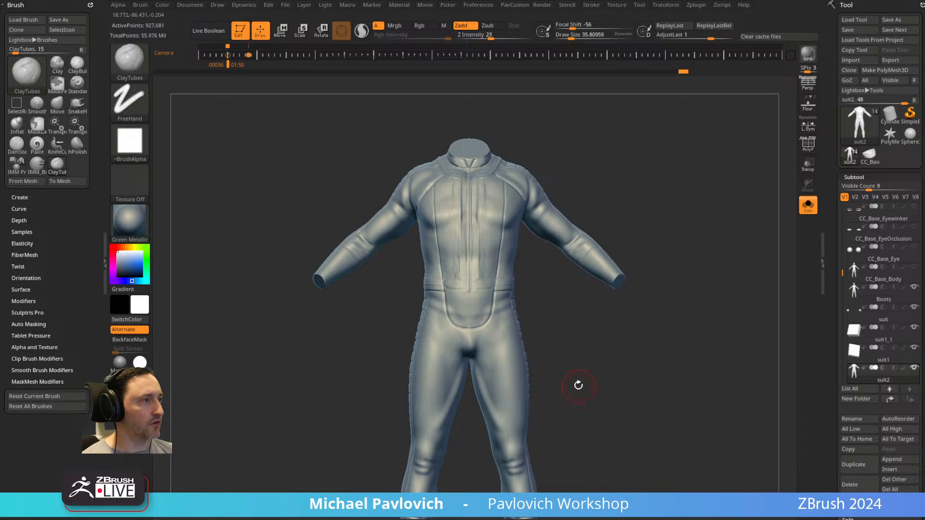
Select the Standard brush, set its draw size to 28.75 and bring the whole suit into view.
key("b")
key("s")
key("t")
left_click_drag(577, 378, 584, 399, "alt")
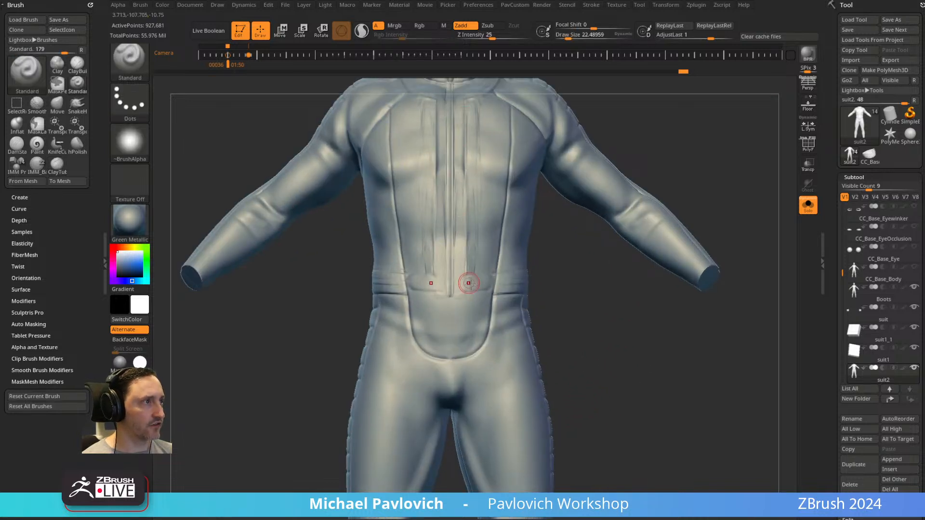
mouse_move(621, 350)
left_mouse_down("alt")
mouse_move(609, 352)
mouse_move(603, 328)
left_mouse_up("alt")
key("s")
mouse_move(604, 334)
left_mouse_down()
mouse_move(611, 335)
mouse_move(573, 334)
mouse_move(582, 347)
mouse_move(601, 336)
left_mouse_up()
key("s")
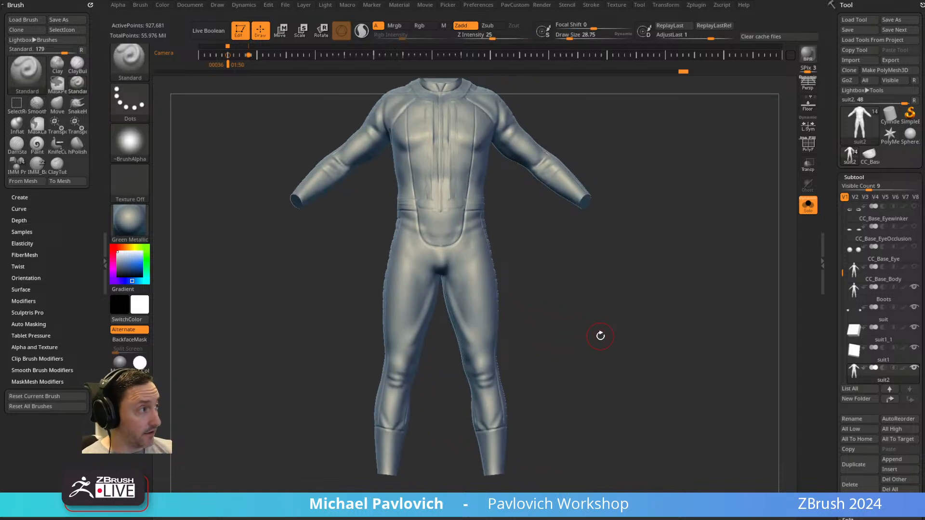
Make the Boots subtool active, turn off Solo and compare the lower legs with the reference photo.
left_click_drag(840, 280, 841, 296)
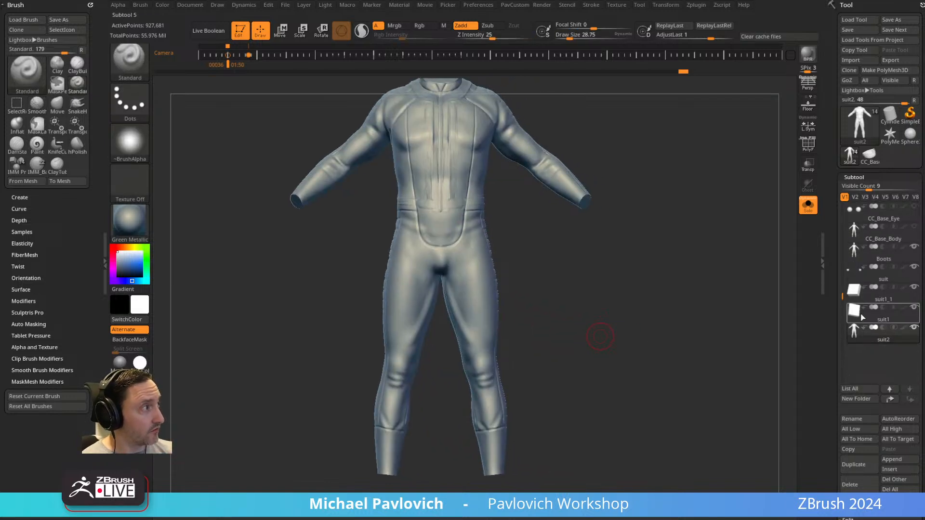
left_click(886, 256)
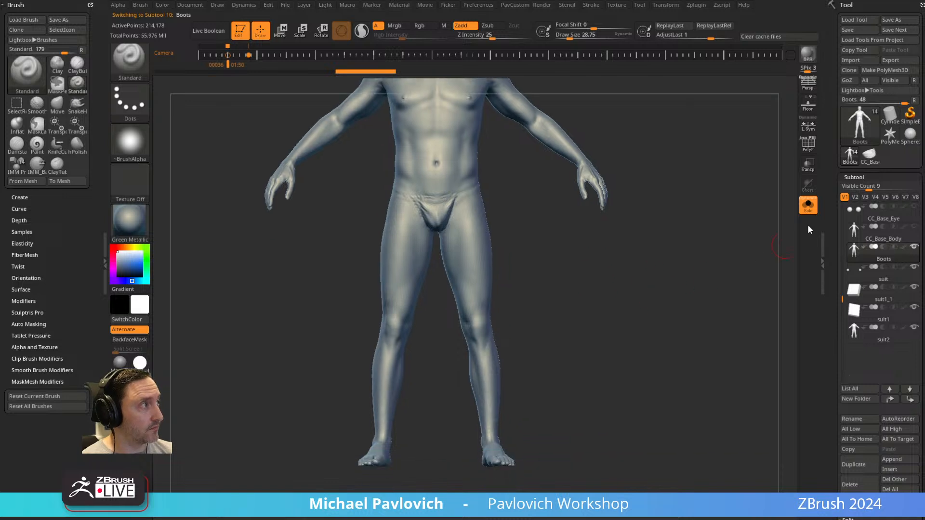
left_click(808, 205)
left_click_drag(622, 348, 645, 308, "alt")
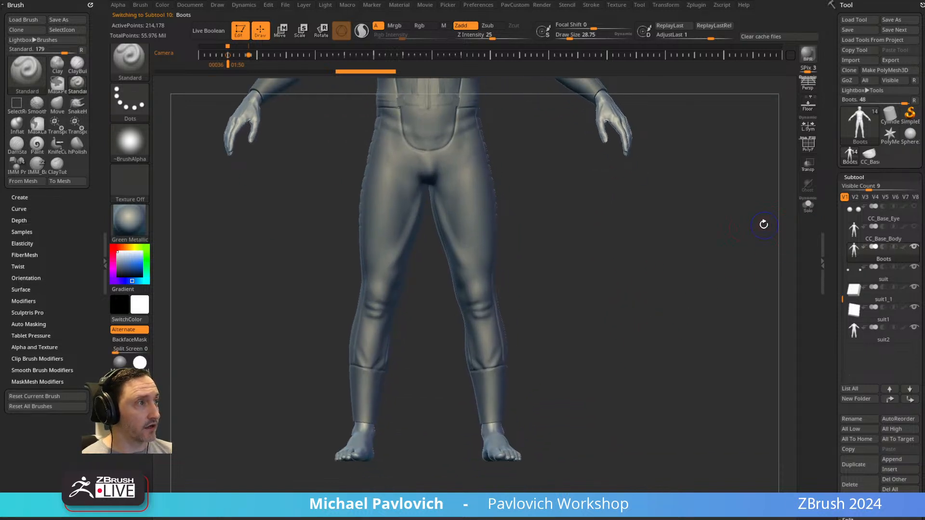
left_click_drag(553, 307, 615, 359)
key("s")
left_click(455, 425)
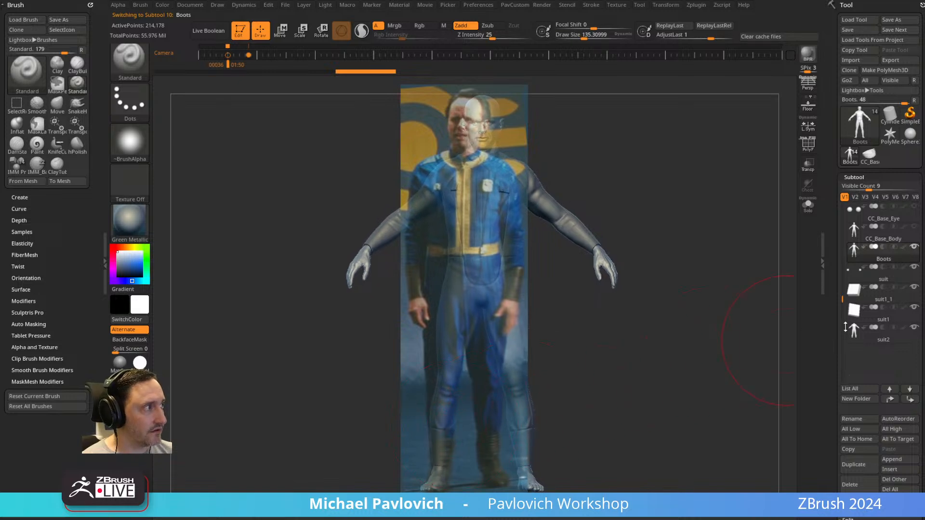
Isolate the Boots body and mark the boot's top edge on one calf against the reference photo, then hide the photo.
left_click(808, 205)
key("s")
left_click(448, 421)
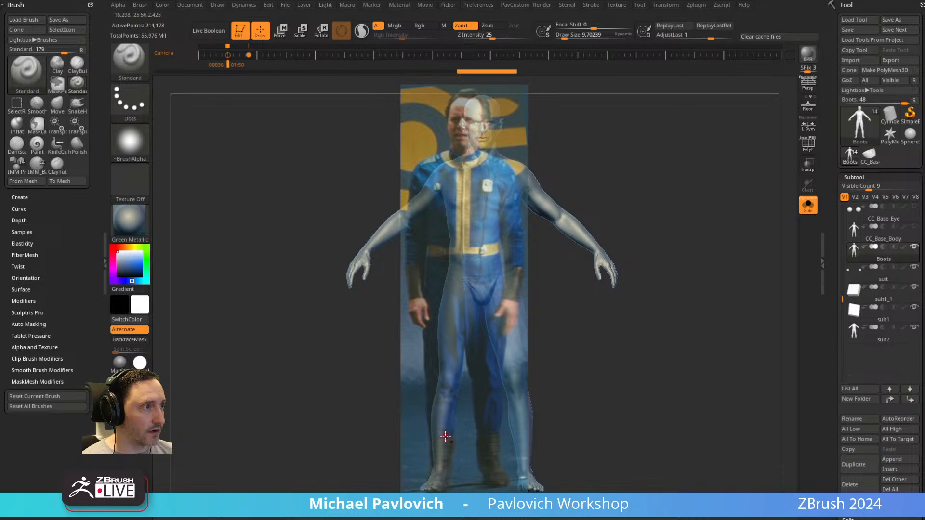
key("shift+z")
mouse_move(437, 436)
left_mouse_down()
mouse_move(459, 436)
mouse_move(470, 411)
left_mouse_up()
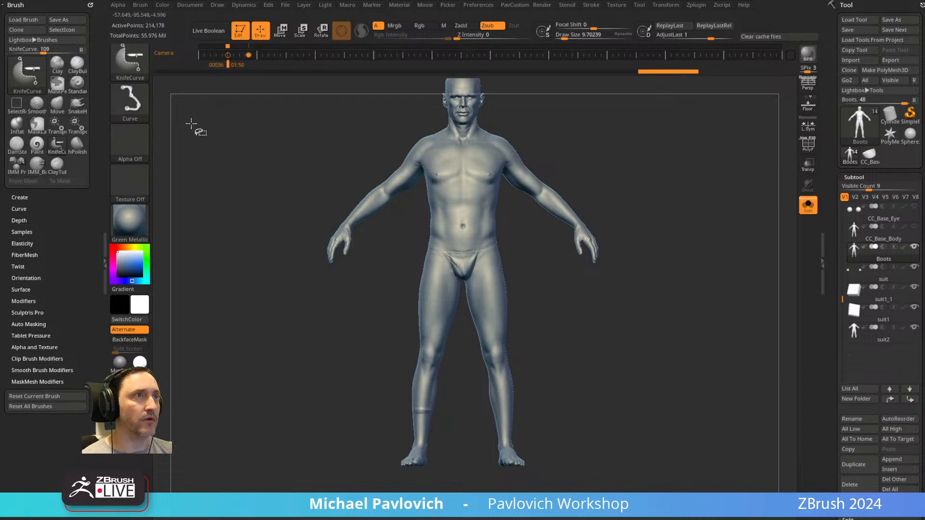
Bake all layers and cut away the body above the calf mark with the KnifeCurve brush, keeping both feet.
mouse_move(476, 484)
left_mouse_down("ctrl+shift")
mouse_move(446, 408)
mouse_move(340, 402)
left_mouse_up("ctrl+shift")
scroll(831, 262, "down", 1)
scroll(831, 263, "down", 8)
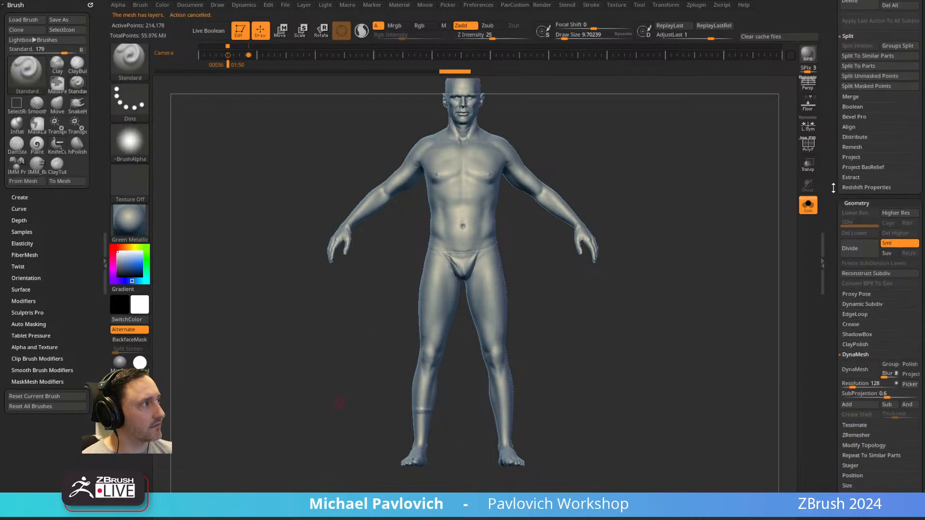
left_click(852, 478)
mouse_move(471, 487)
left_mouse_down("ctrl+shift")
mouse_move(447, 408)
mouse_move(343, 403)
mouse_move(713, 404)
mouse_move(706, 407)
left_mouse_up("ctrl+shift")
left_click(459, 348, "ctrl+shift")
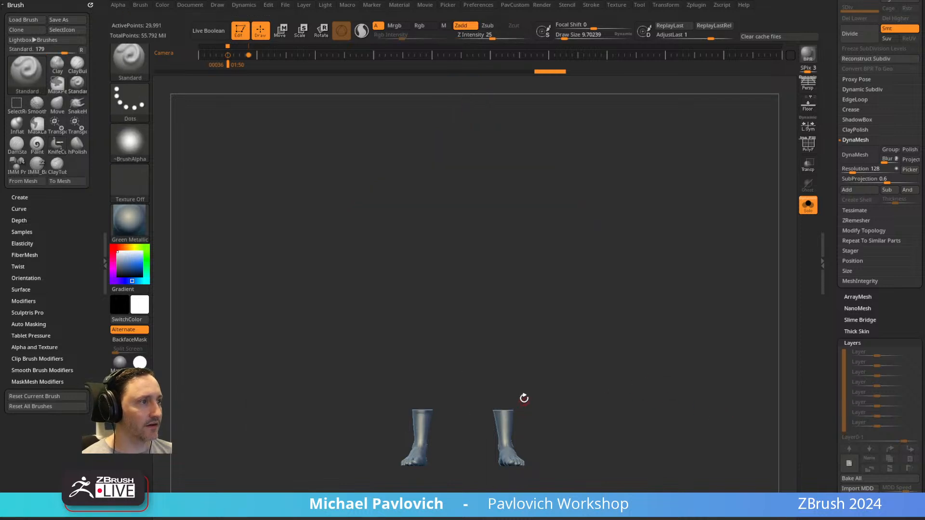
Isolate one of the two feet and delete the hidden geometry of the other.
left_click(137, 67, "ctrl+shift")
left_click(223, 69, "ctrl+shift")
left_click_drag(460, 356, 582, 491, "ctrl+alt+shift")
key("grave")
left_click(594, 237)
left_click_drag(289, 418, 609, 265, "alt")
Inflate the foot slightly and DynaMesh it at resolution 8.
key("grave")
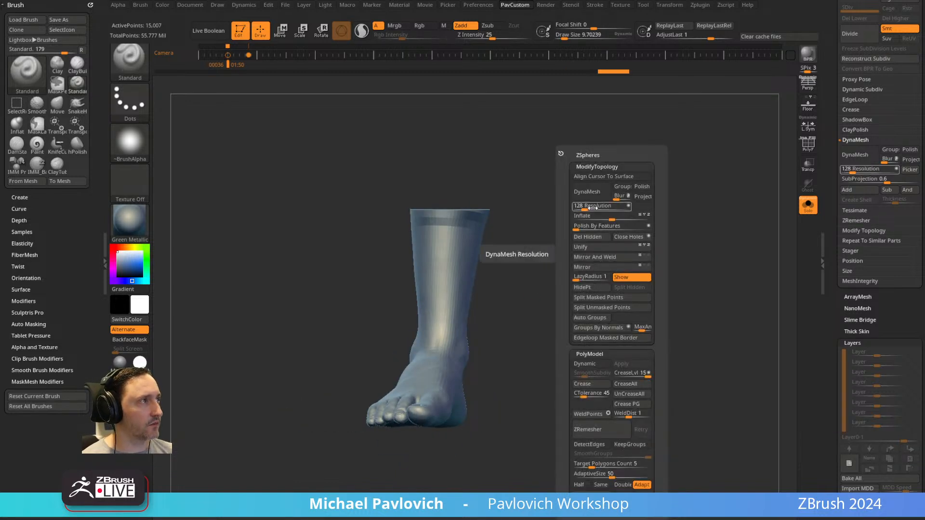
mouse_move(614, 218)
left_mouse_down()
mouse_move(649, 220)
mouse_move(640, 219)
left_mouse_up()
left_click(619, 219)
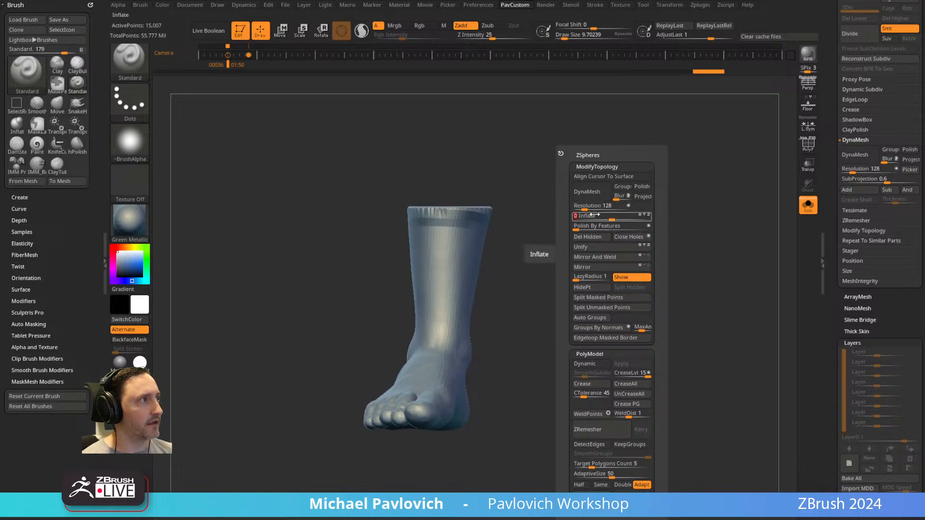
left_click_drag(584, 208, 570, 208)
left_click(589, 193)
mouse_move(549, 312)
left_mouse_down()
mouse_move(514, 304)
mouse_move(543, 296)
mouse_move(526, 309)
left_mouse_up()
mouse_move(409, 434)
left_mouse_down("shift")
mouse_move(424, 424)
mouse_move(409, 385)
left_mouse_up("shift")
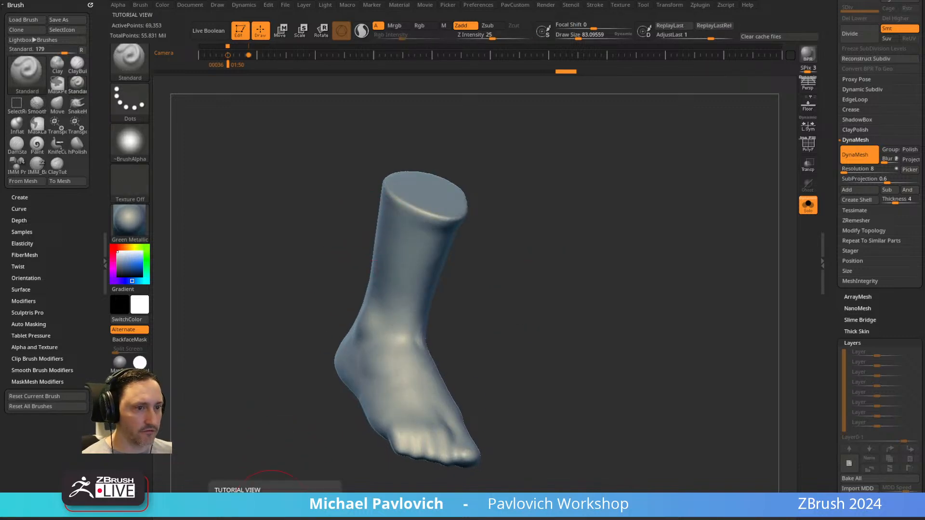
Switch to the web browser and open the Boot ZBrush Tutorial project from the ArtStation portfolio.
left_click_drag(687, 519, 687, 40)
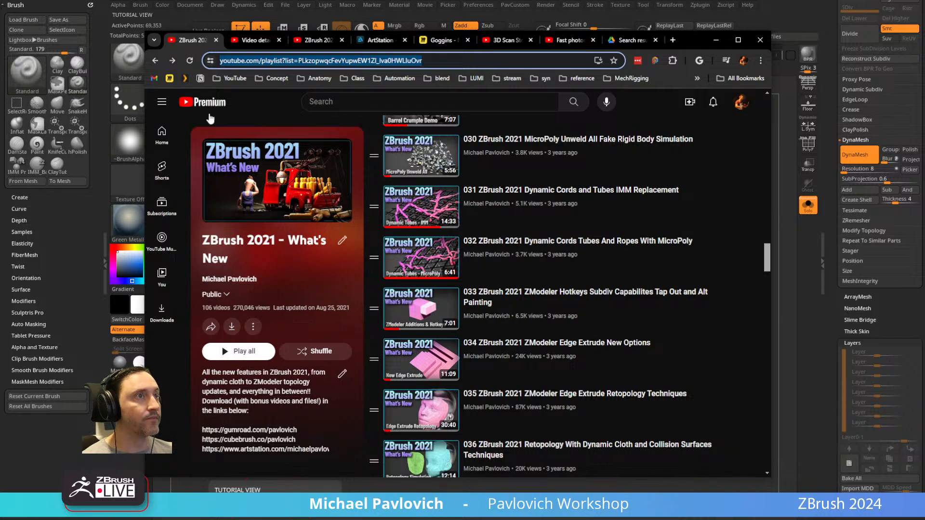
left_click(155, 61)
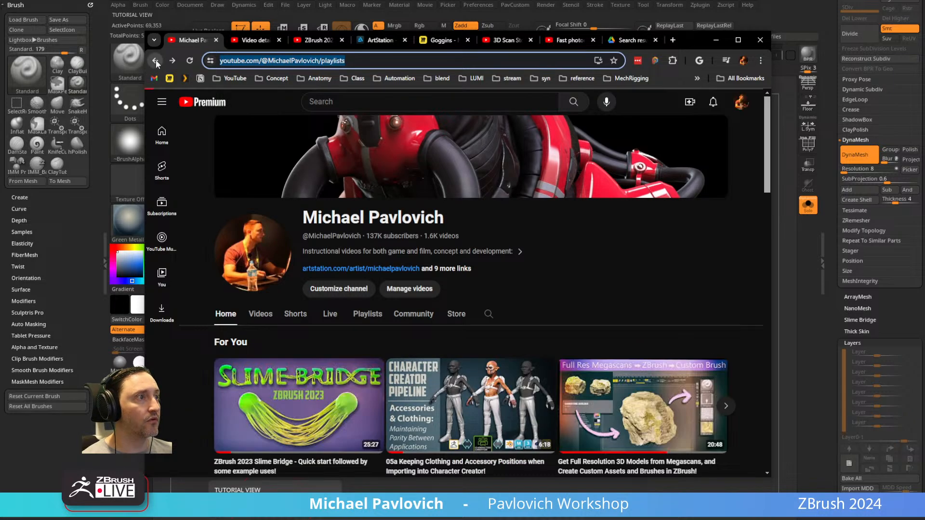
left_click(381, 40)
scroll(306, 241, "down", 10)
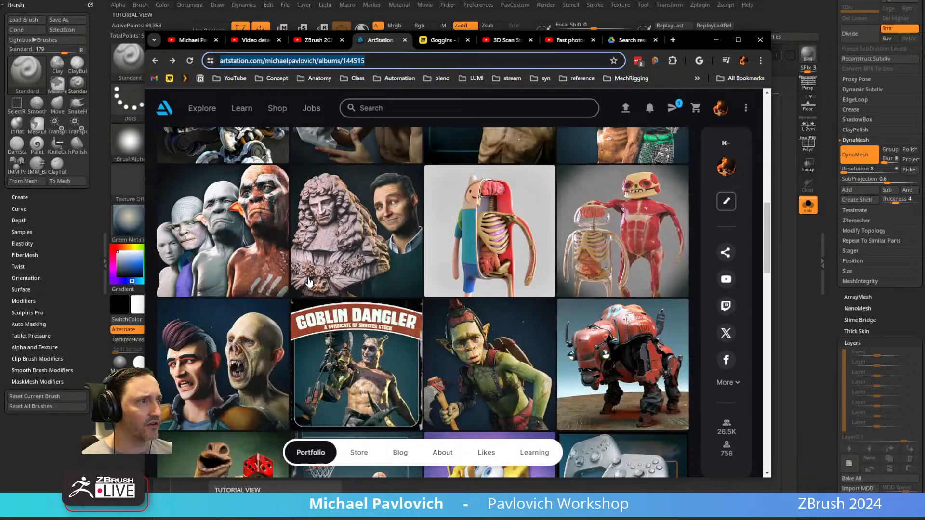
scroll(308, 285, "down", 15)
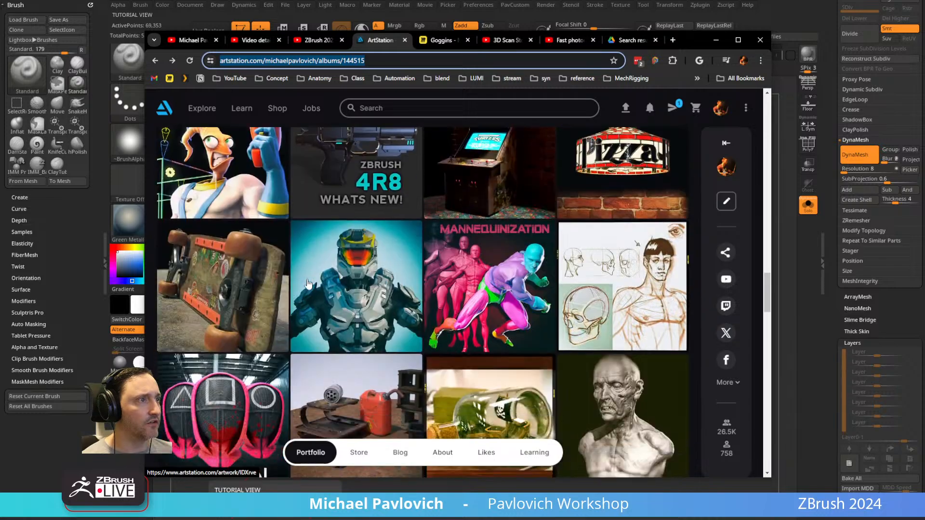
scroll(308, 284, "down", 10)
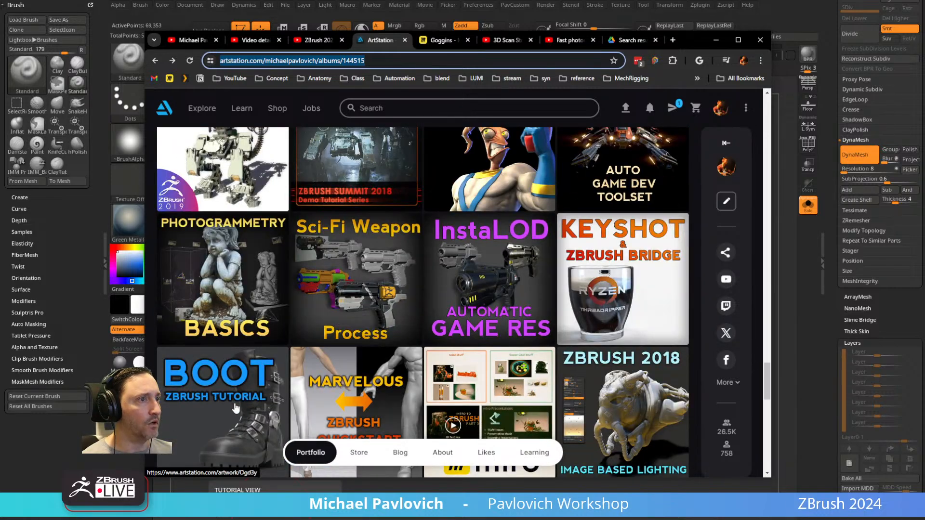
left_click(235, 408)
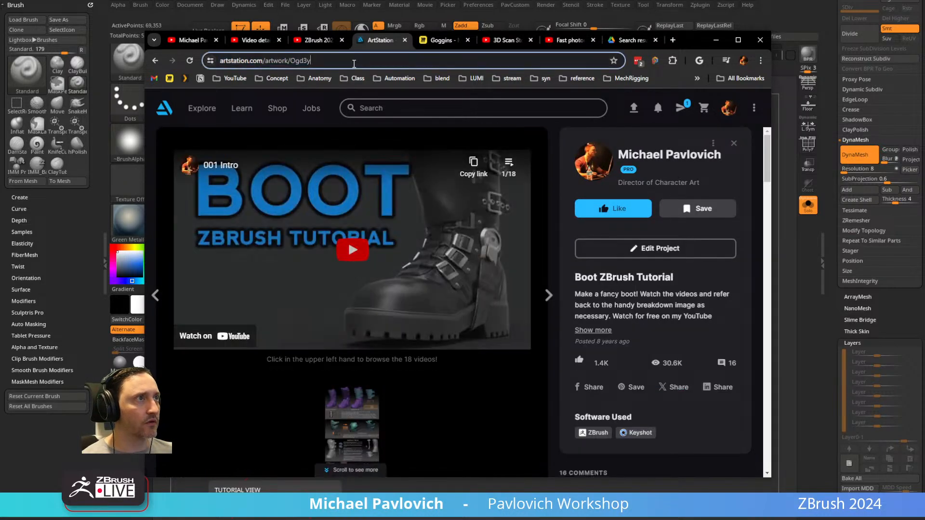
key("alt+Tab")
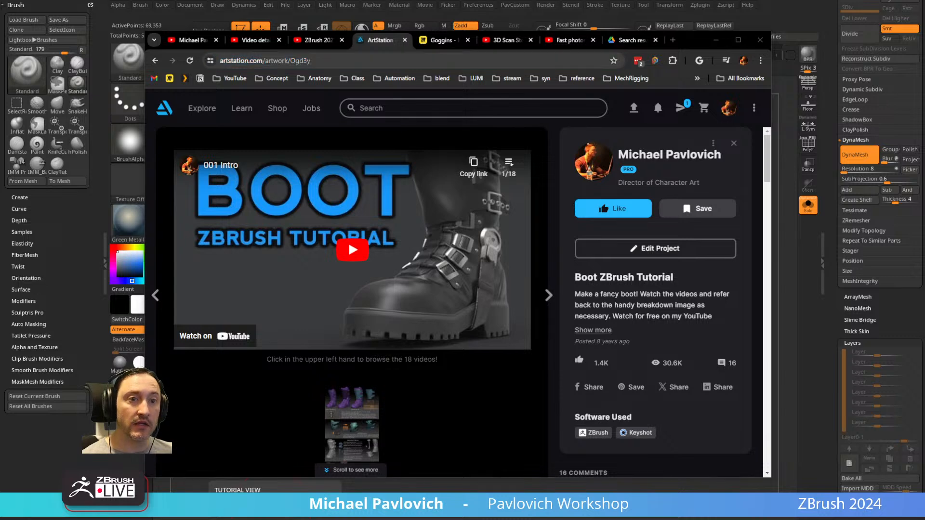
Search the YouTube channel for "shoe" and look through the resulting videos.
left_click(187, 40)
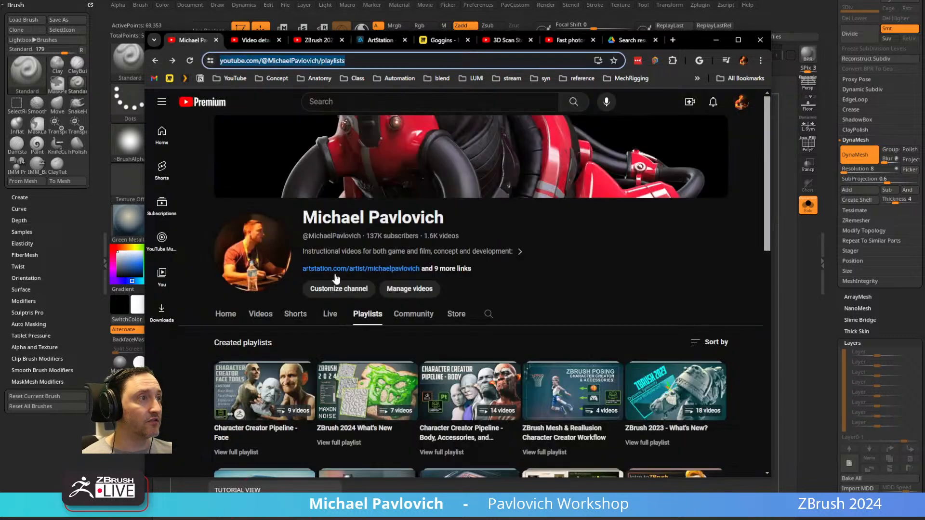
left_click(488, 315)
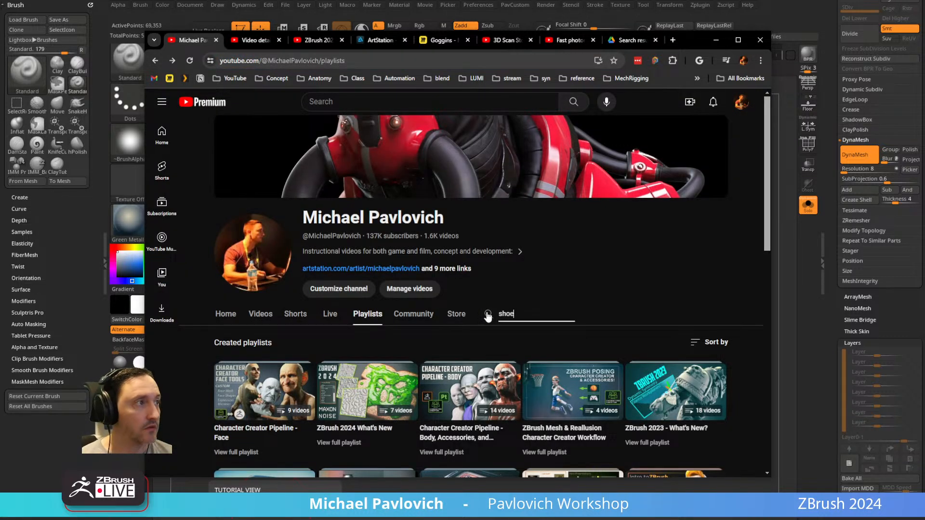
key("Return")
scroll(474, 311, "down", 4)
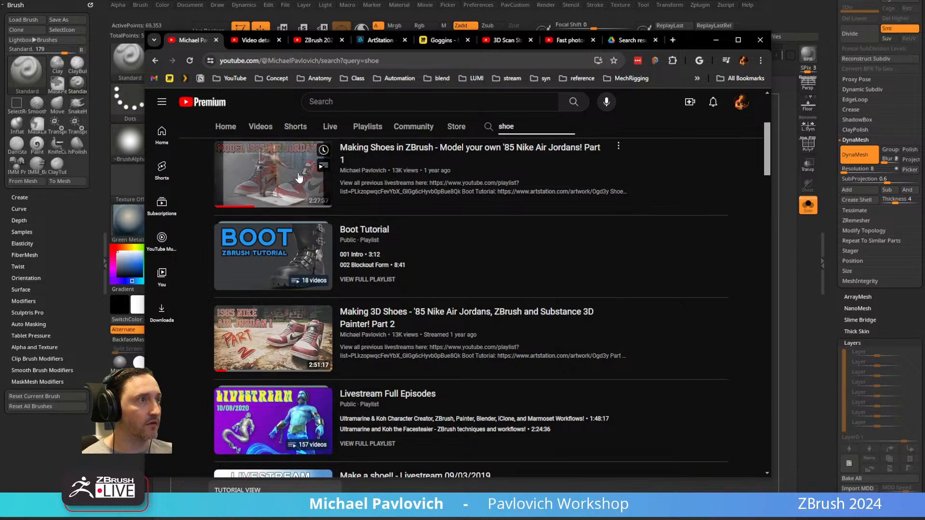
scroll(404, 315, "down", 2)
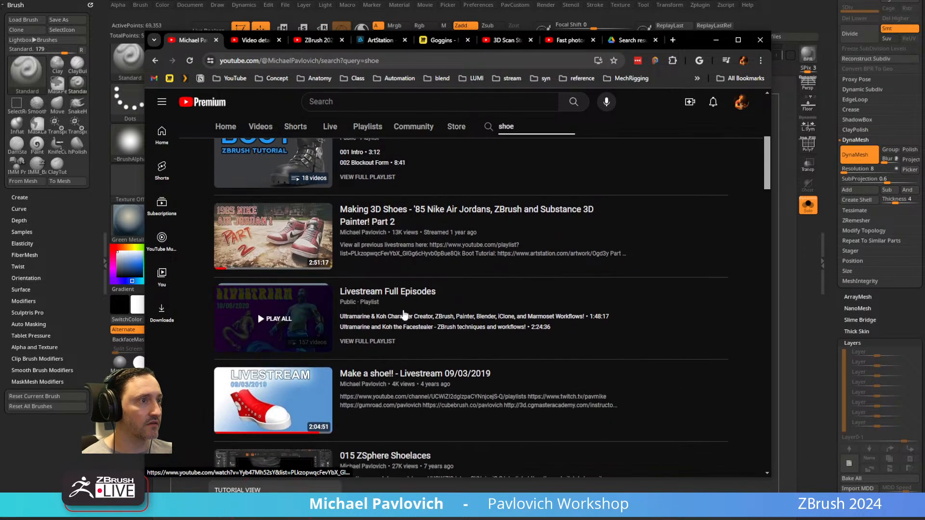
scroll(404, 314, "down", 2)
scroll(453, 354, "down", 2)
scroll(491, 368, "up", 10)
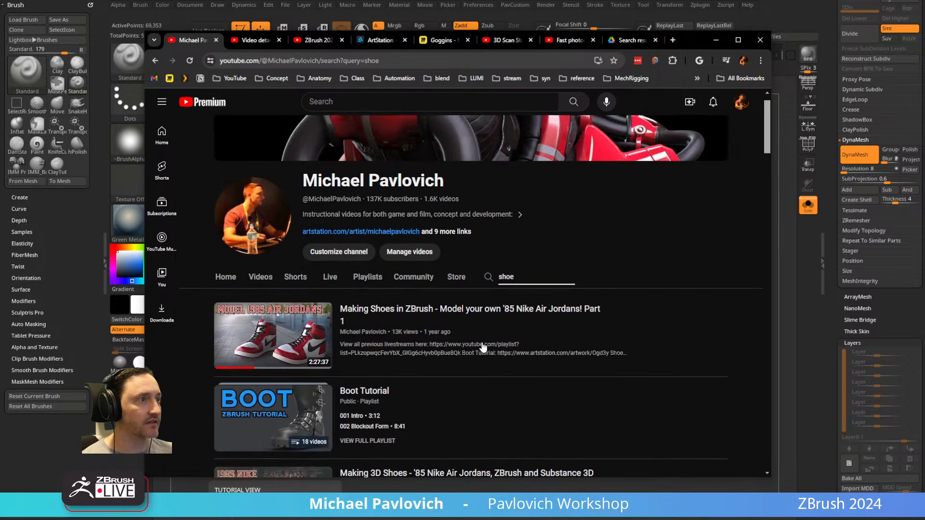
Select the address of the shoe search, review its videos once more and return to the foot in ZBrush.
left_click(353, 61)
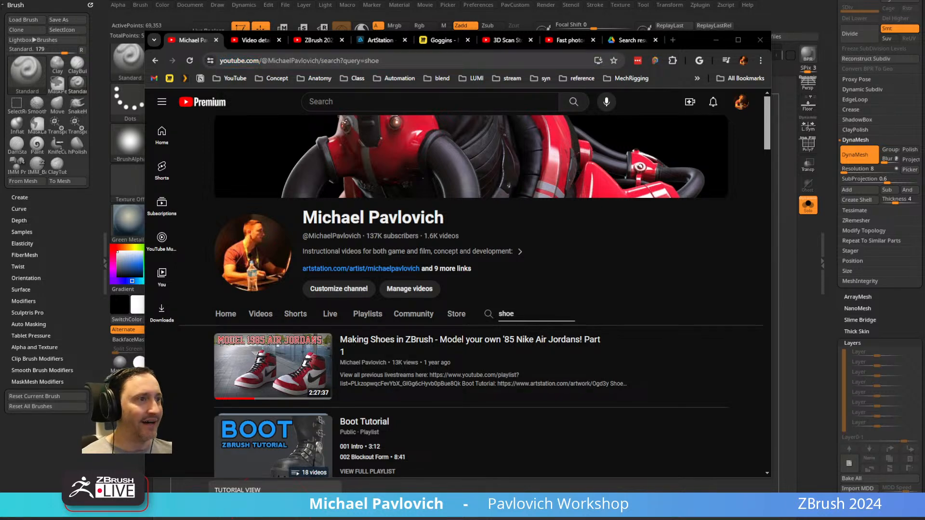
scroll(408, 429, "down", 8)
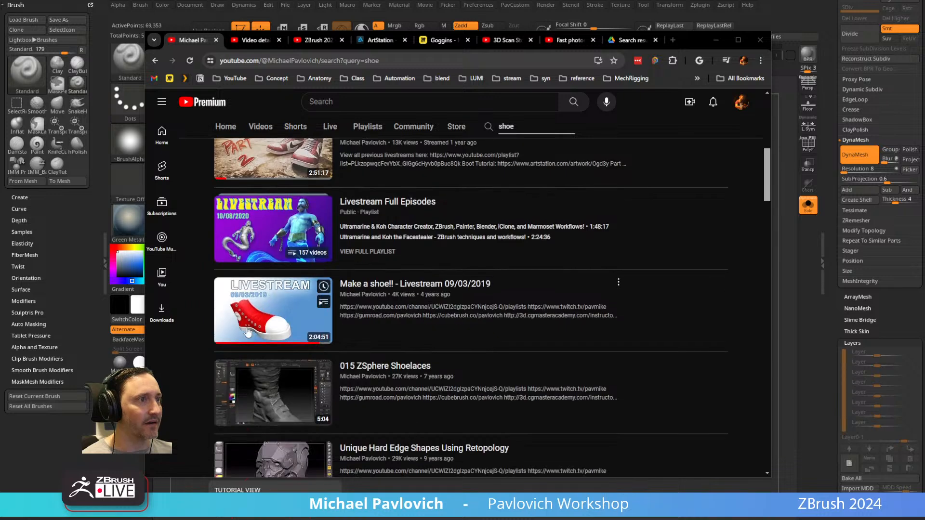
scroll(414, 362, "up", 8)
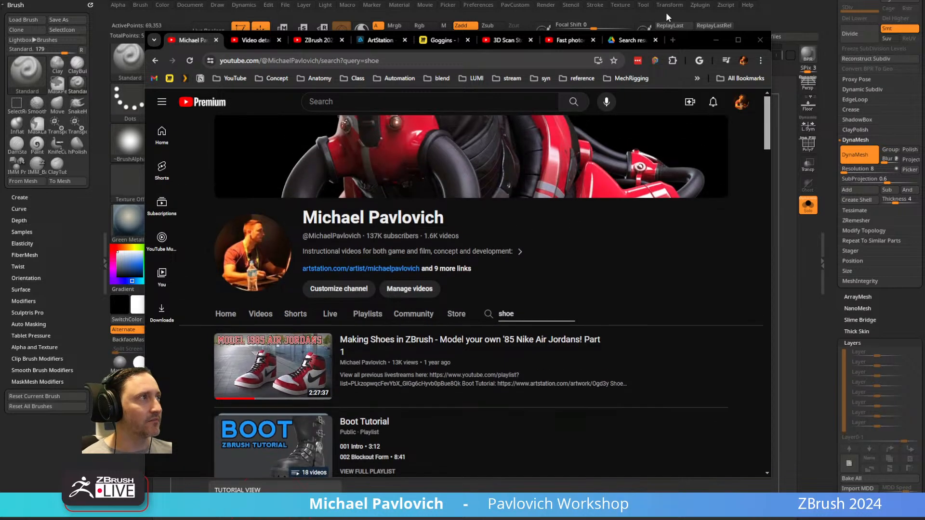
left_click(716, 40)
left_click_drag(556, 255, 550, 280)
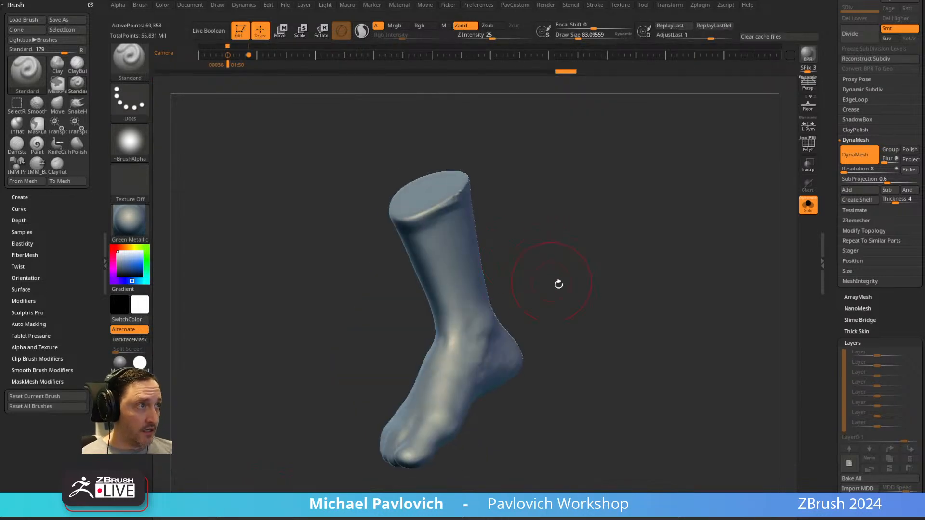
Switch back to the browser and search the YouTube channel for "mario".
left_click(432, 507)
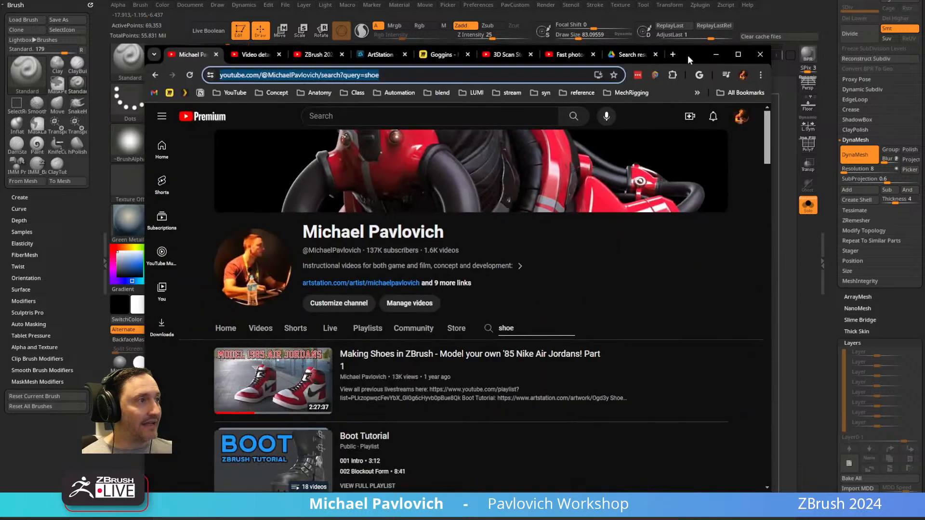
left_click(554, 75)
scroll(541, 294, "down", 1)
double_click(520, 281)
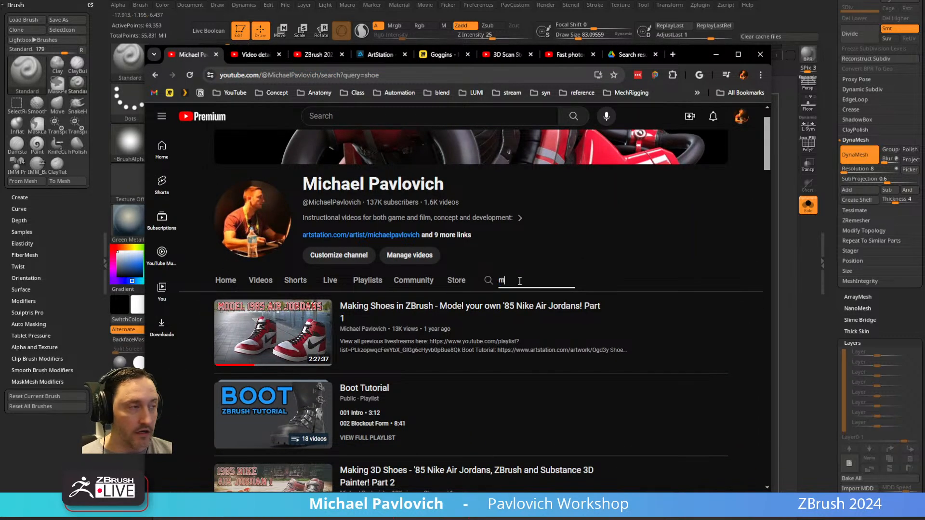
key("Return")
scroll(399, 328, "down", 2)
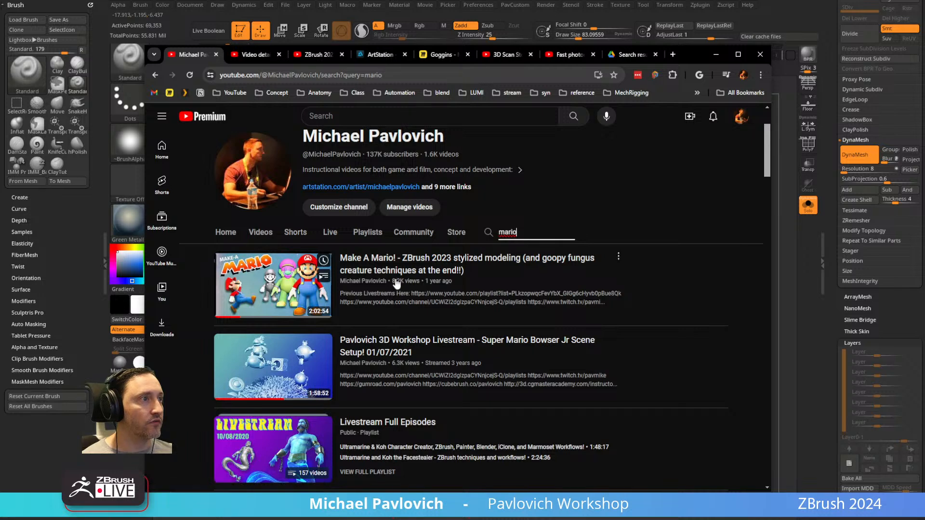
Open the "Make A Mario!" ZBrush 2023 video in its own tab and view it.
middle_click(401, 260)
double_click(527, 232)
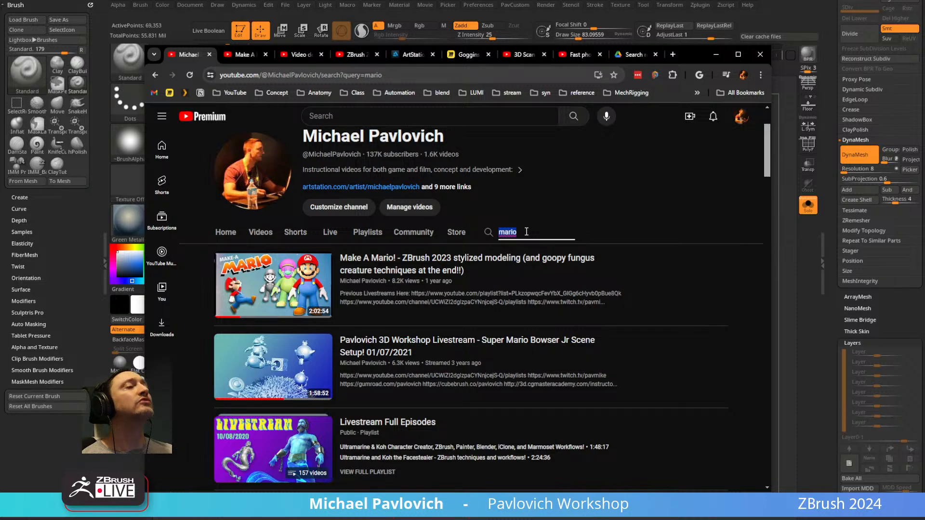
scroll(527, 232, "down", 5)
scroll(449, 304, "up", 7)
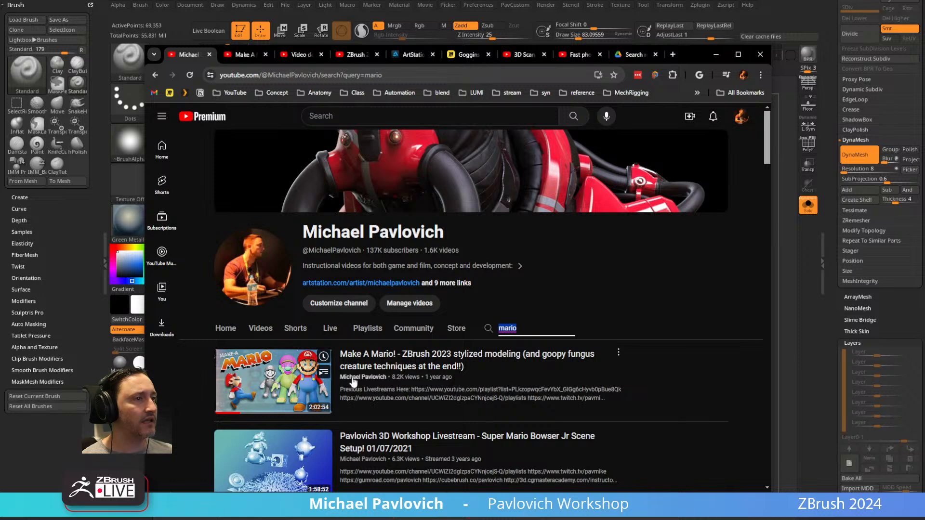
left_click(244, 55)
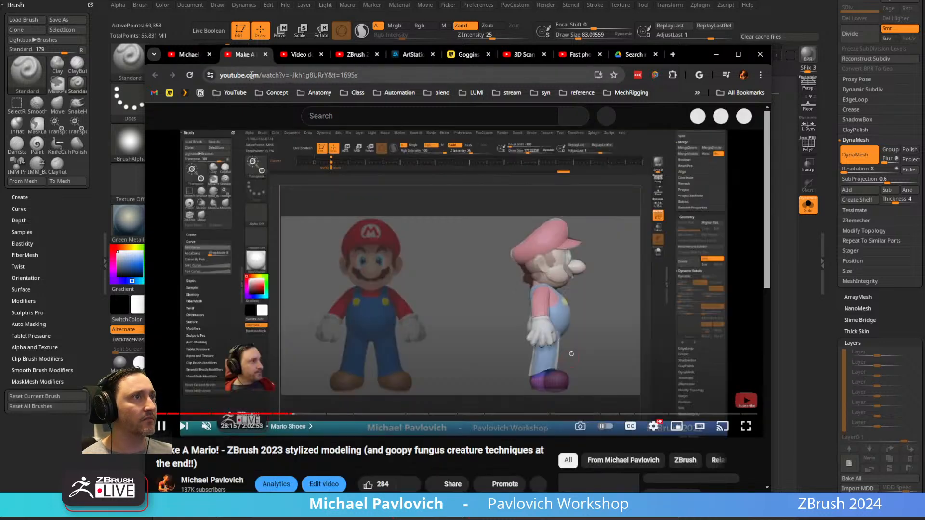
Select the Mario video's address, skip ahead through its shoe section, pause it and return to the foot in ZBrush.
left_click(252, 76)
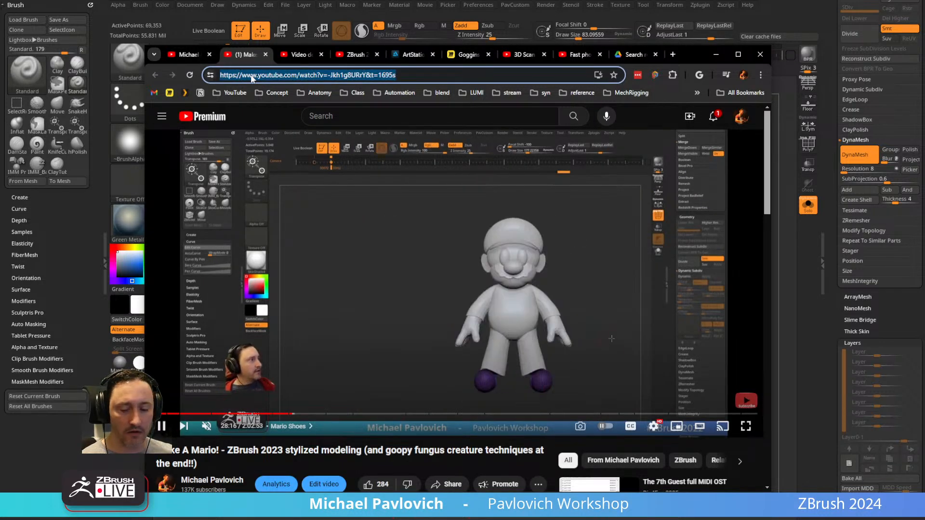
key("alt+Tab")
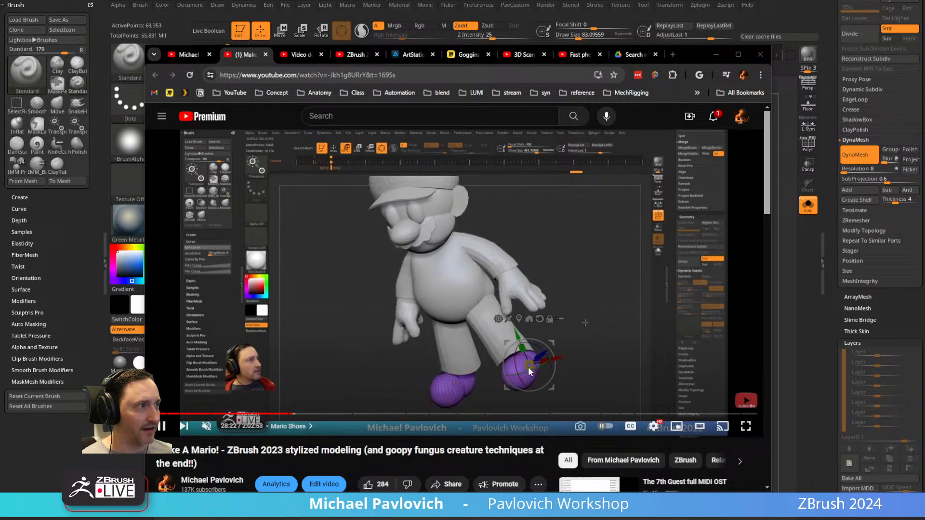
left_click(300, 415)
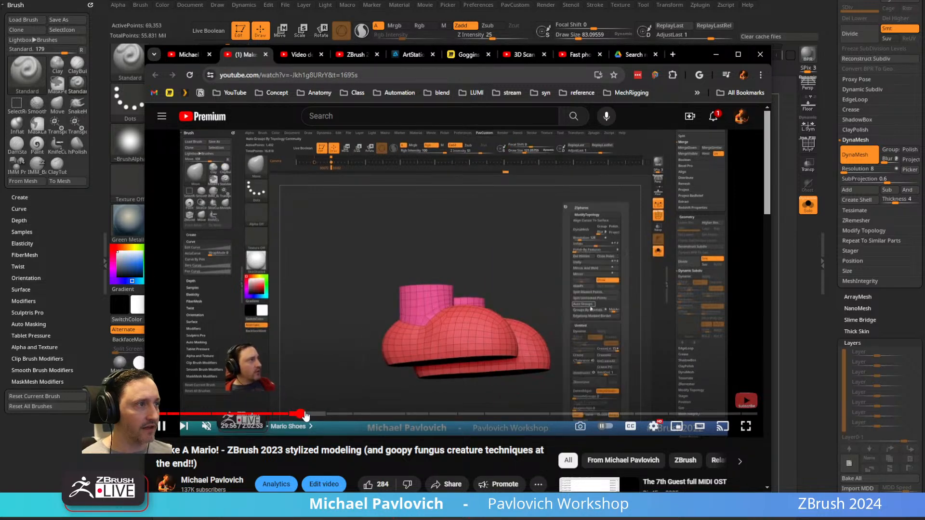
left_click_drag(304, 416, 335, 416)
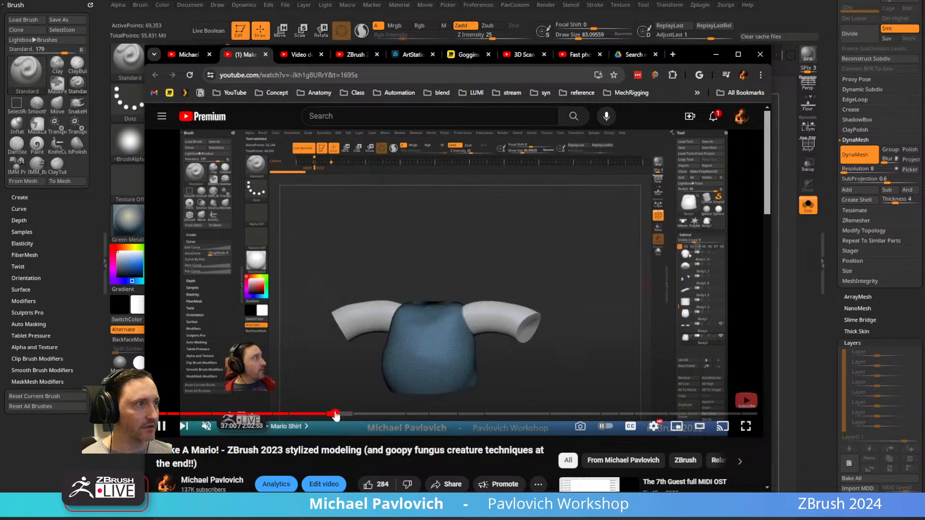
left_click(162, 426)
left_click_drag(680, 55, 432, 504)
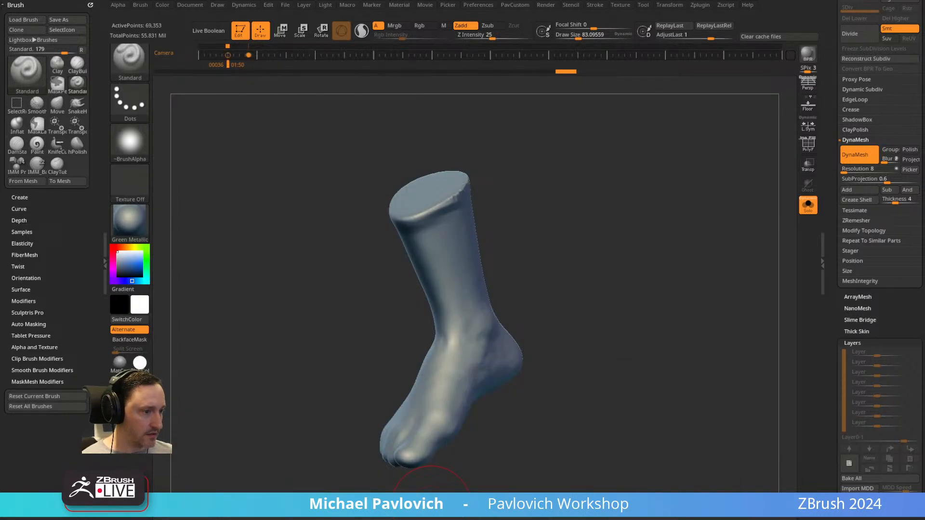
Brush clay into the gaps beneath the toes on the underside of the foot with the Clay brush.
left_click_drag(675, 232, 546, 262, "shift")
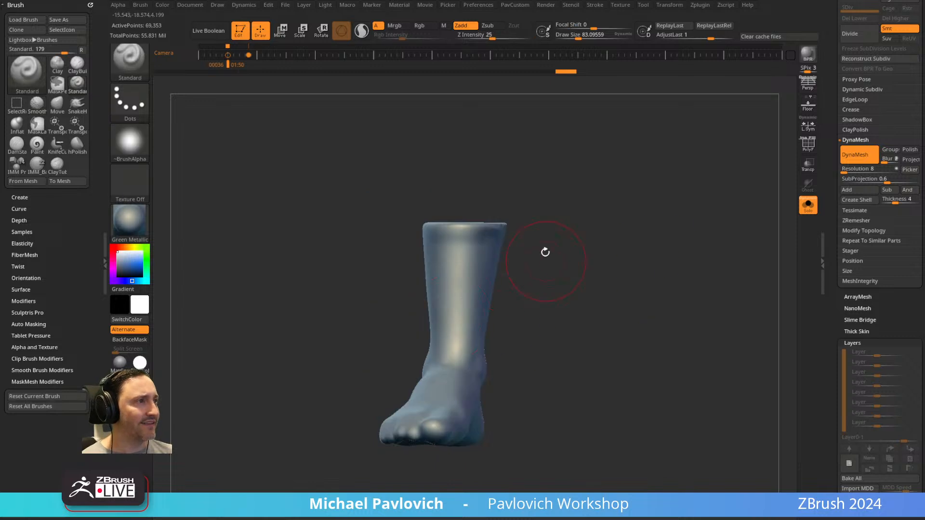
mouse_move(570, 337)
left_mouse_down()
mouse_move(535, 302)
mouse_move(529, 322)
left_mouse_up()
key("1")
key("2")
key("s")
mouse_move(410, 383)
left_mouse_down()
mouse_move(449, 396)
mouse_move(412, 363)
mouse_move(401, 365)
left_mouse_up()
mouse_move(535, 303)
left_mouse_down()
mouse_move(555, 239)
mouse_move(587, 248)
left_mouse_up()
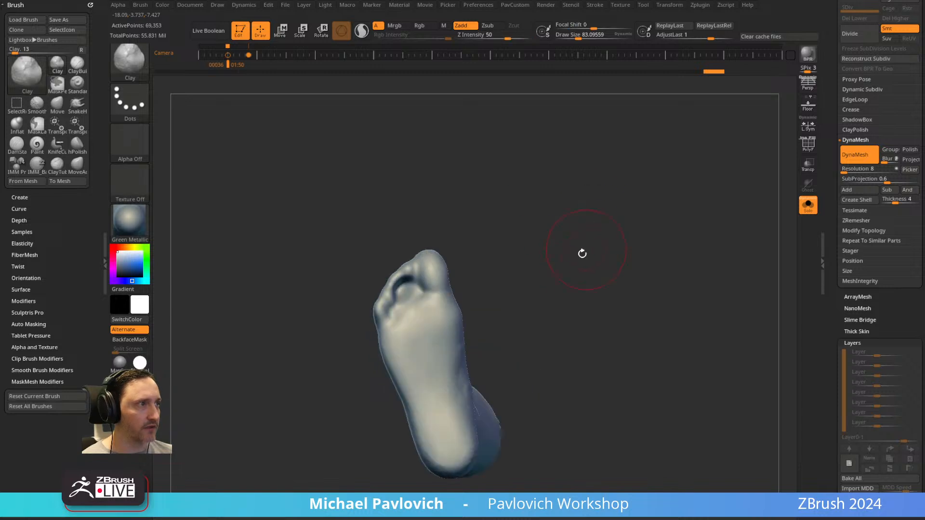
left_click_drag(405, 295, 412, 274)
left_click_drag(509, 231, 588, 344, "ctrl")
mouse_move(524, 247)
left_mouse_down()
mouse_move(426, 305)
mouse_move(516, 290)
mouse_move(568, 303)
mouse_move(396, 278)
left_mouse_up()
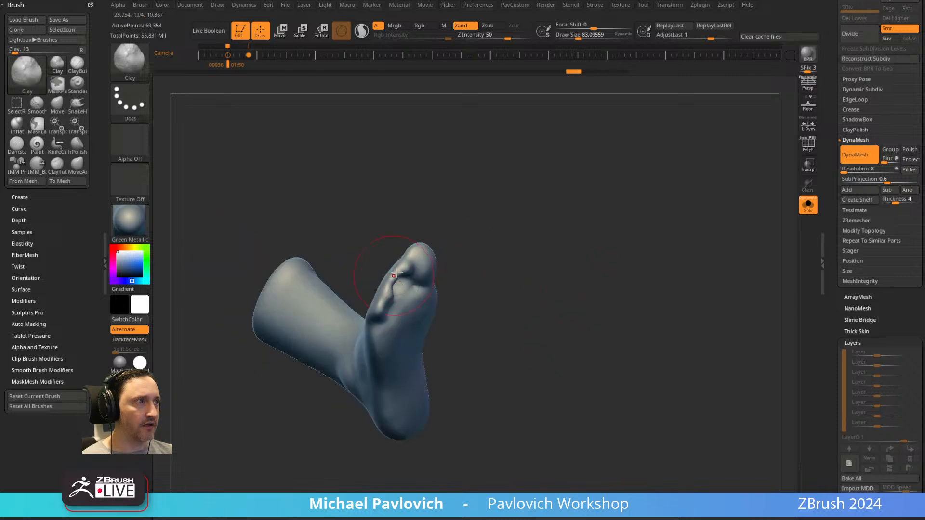
right_click_drag(398, 287, 402, 281)
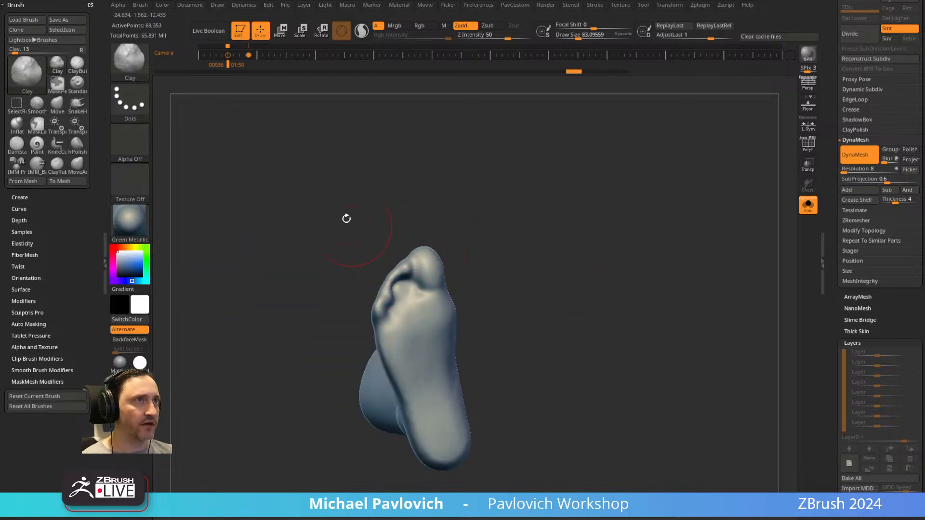
Turn on BackfaceMask in the Auto Masking settings of the Clay brush.
left_click(24, 302, "shift")
left_click(28, 300, "shift")
left_click(38, 325, "shift")
left_click(27, 446)
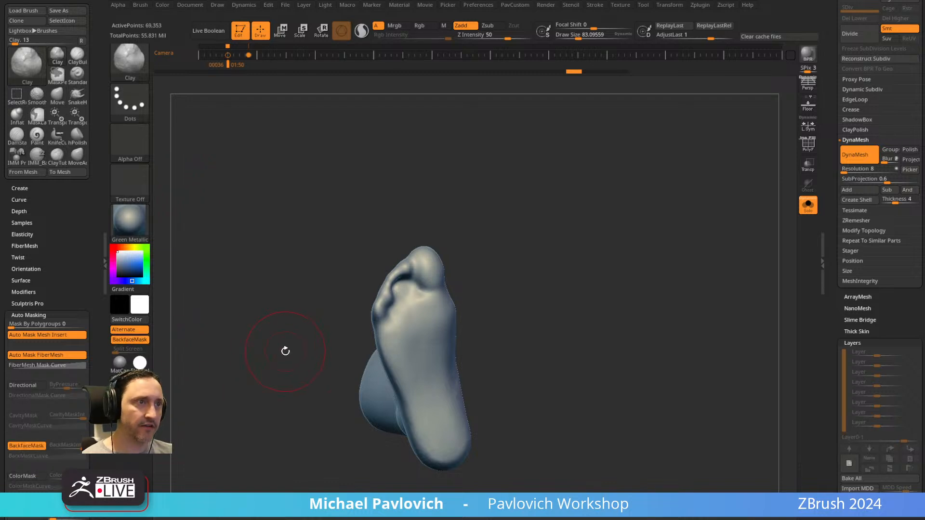
Switch to the ClayTubes brush and toggle its BackfaceMask, leaving it turned on.
key("b")
key("c")
key("t")
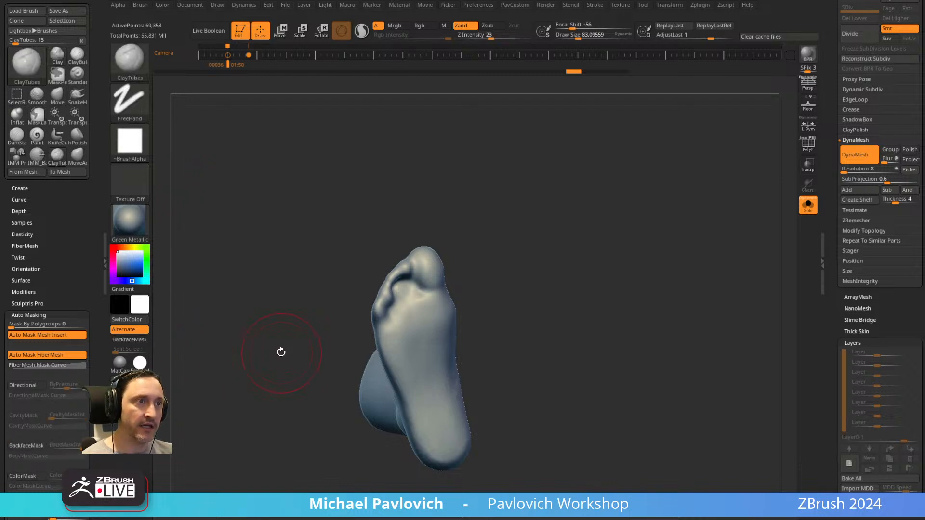
key("alt+f")
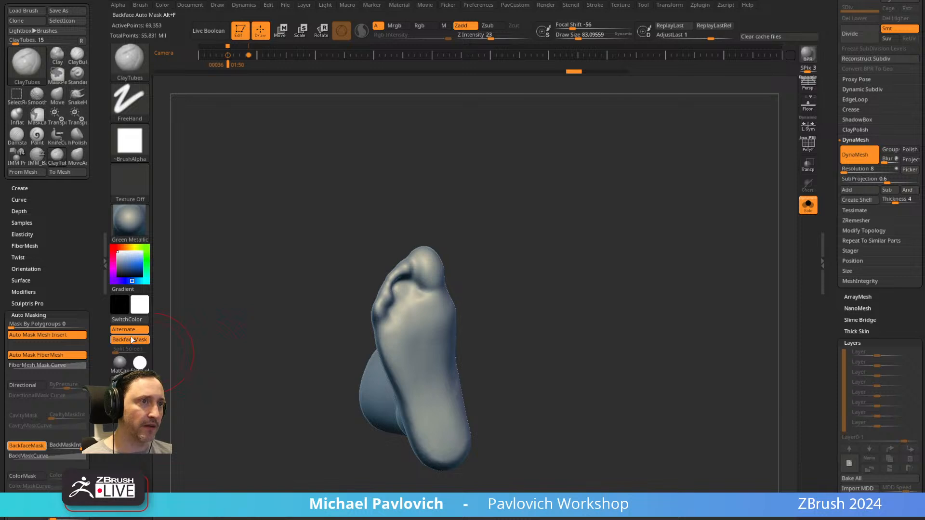
left_click(29, 315)
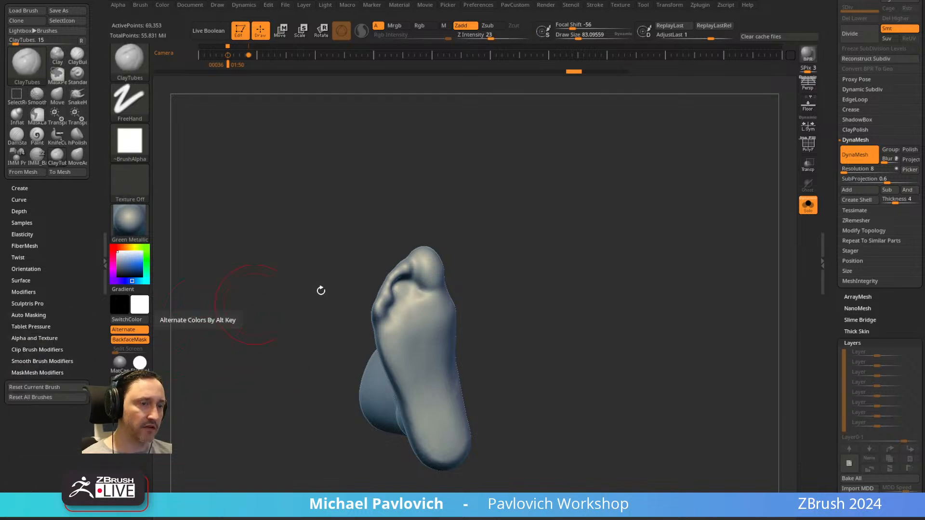
key("alt+f")
key("alt+f")
key("alt+f")
key("alt+f")
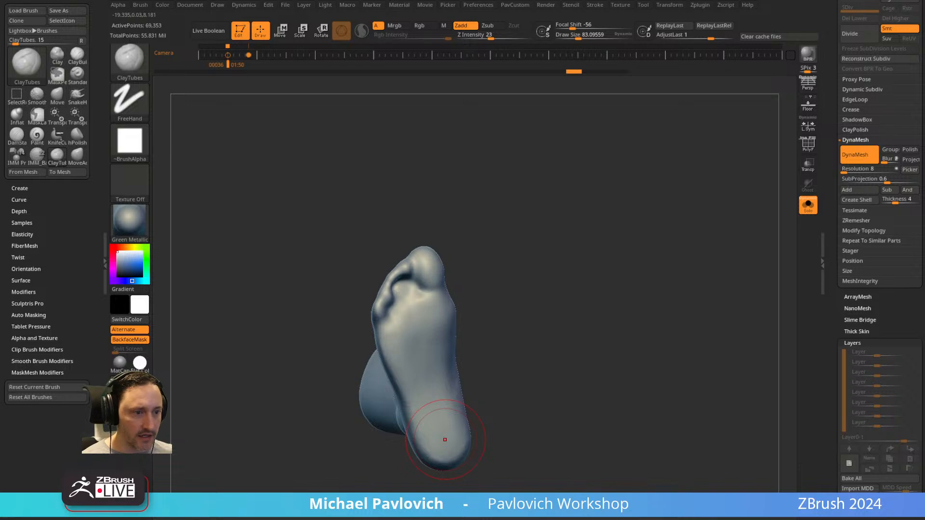
Switch to the browser, return to the channel's playlists and open the full "Intro to ZBrush - New and Updated!" playlist.
key("alt+Tab")
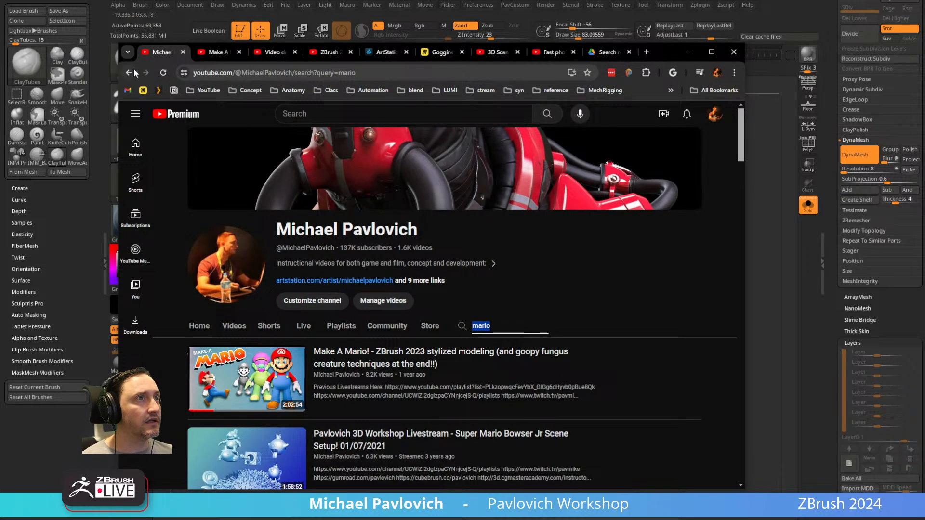
left_click(133, 71)
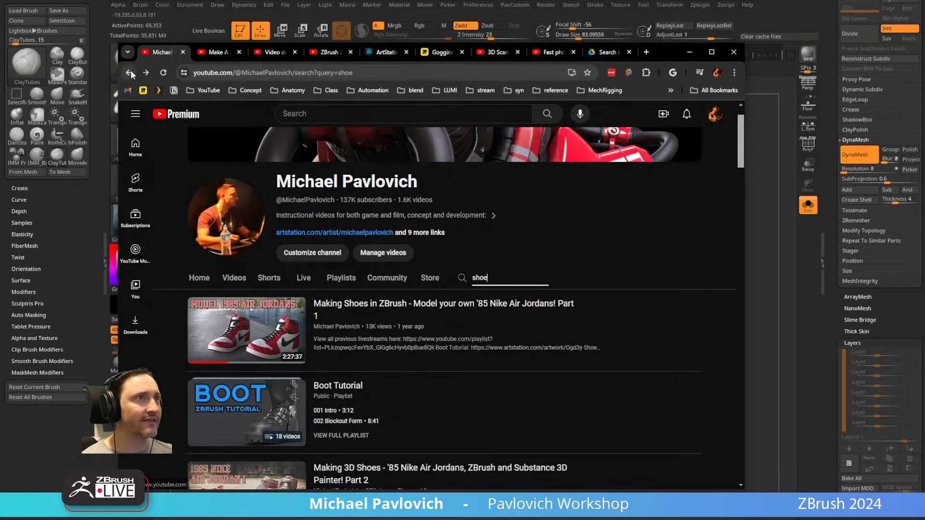
left_click(131, 72)
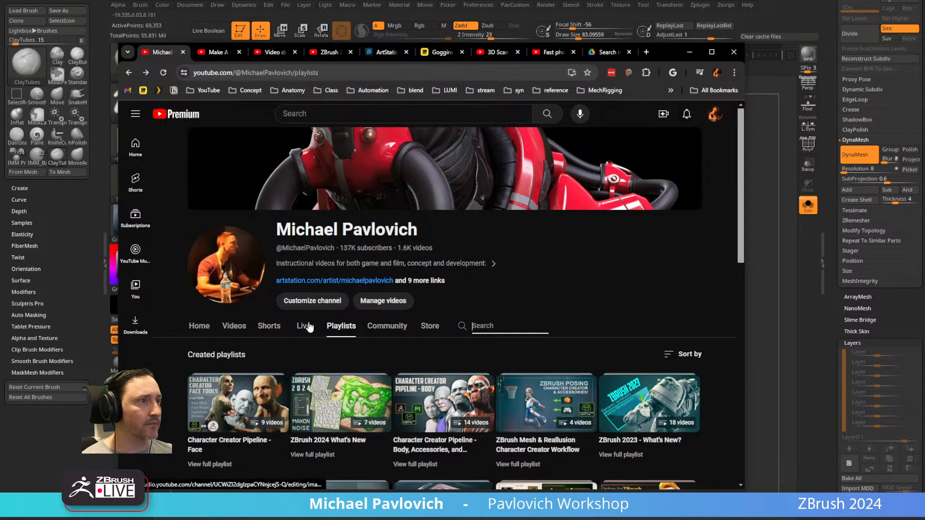
scroll(347, 327, "down", 5)
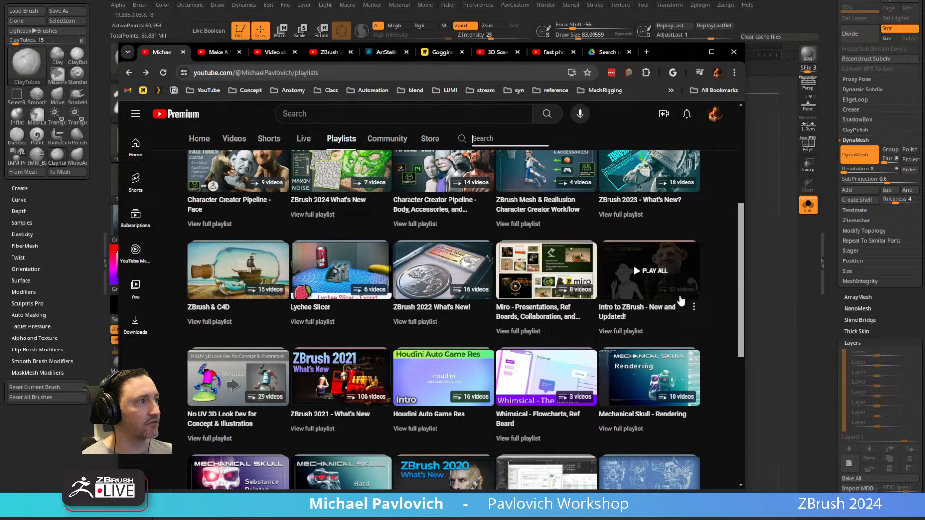
left_click(615, 327)
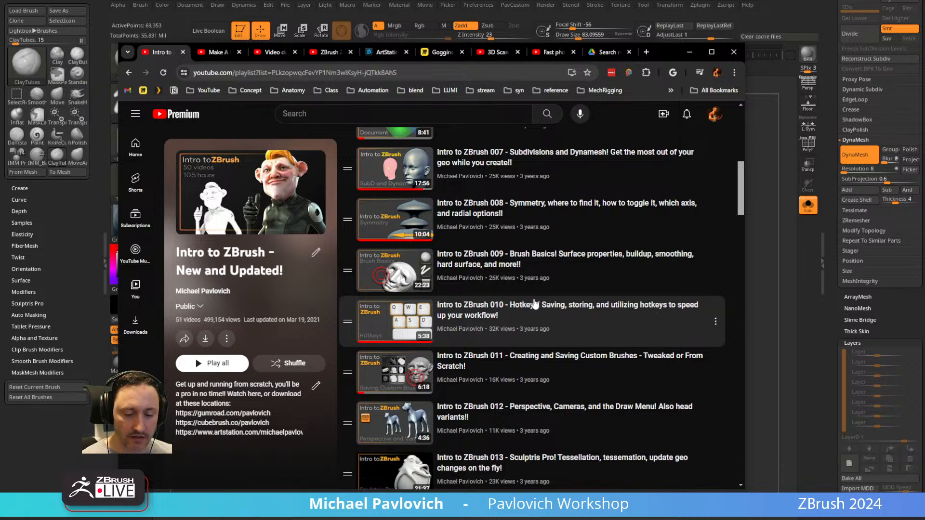
Find the second "custom" match on the playlist page, select the page address and return to ZBrush.
key("ctrl+f")
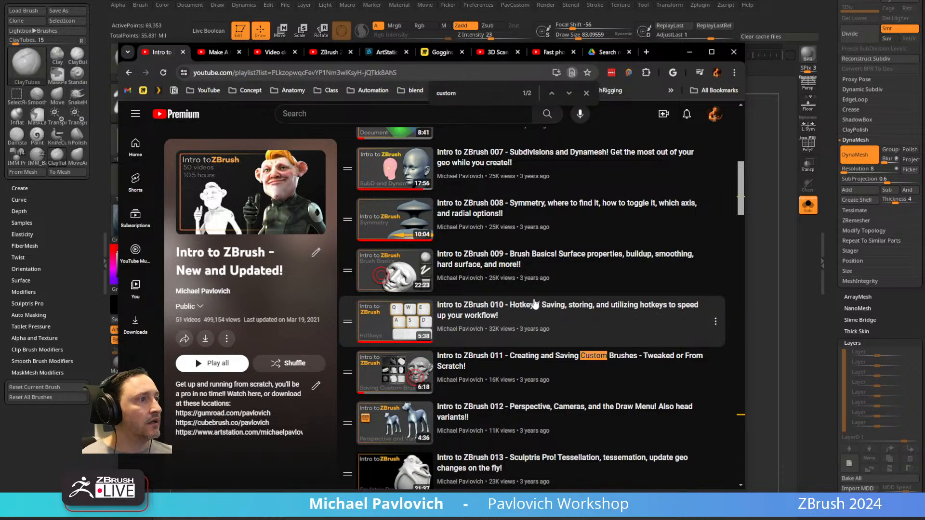
left_click(569, 93)
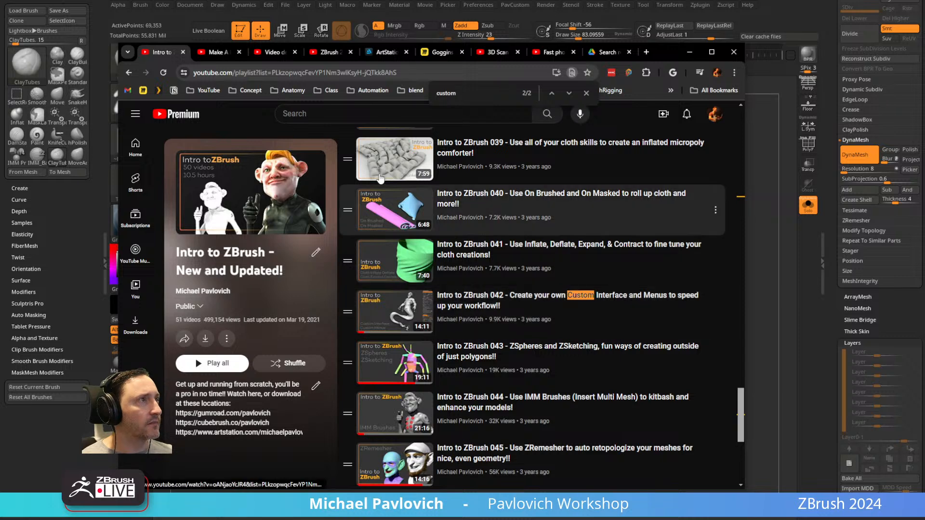
left_click(412, 73)
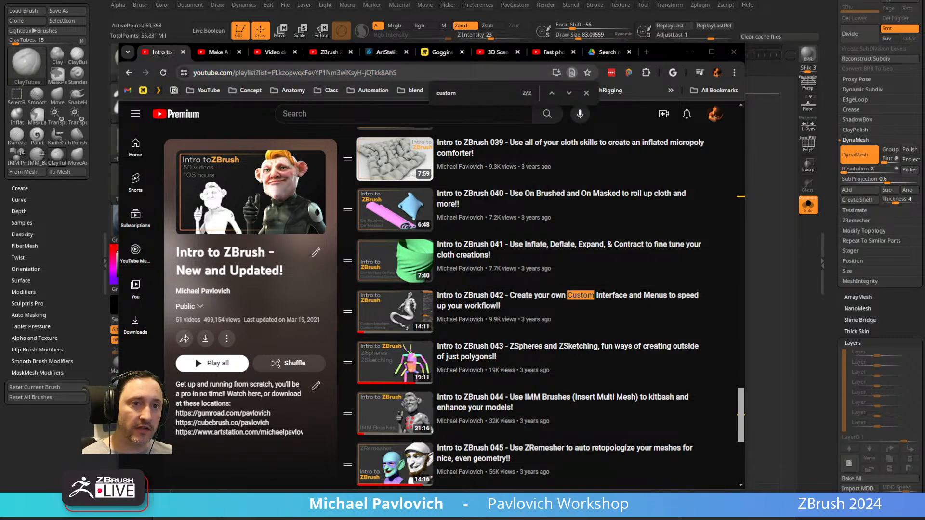
left_click(690, 52)
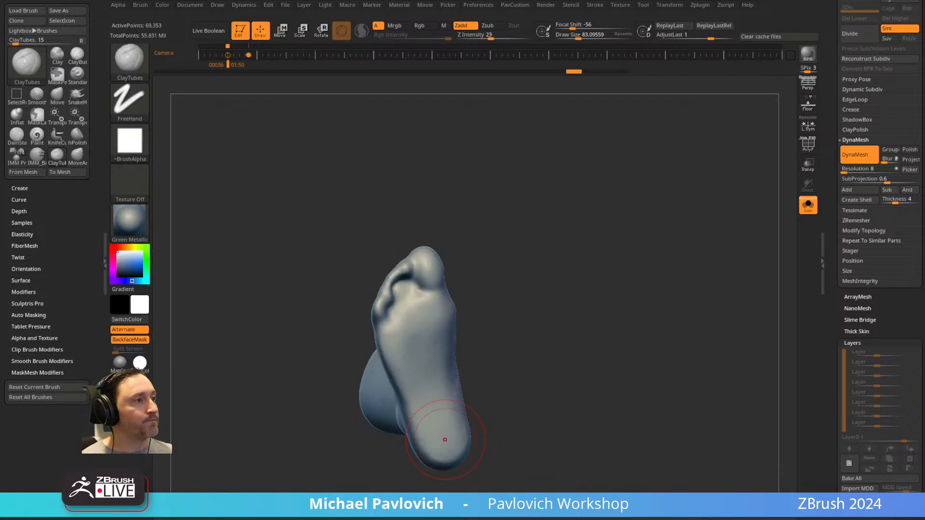
Fill the toe gaps on the underside of the foot with ClayTubes and update the DynaMesh.
left_click_drag(564, 222, 533, 227)
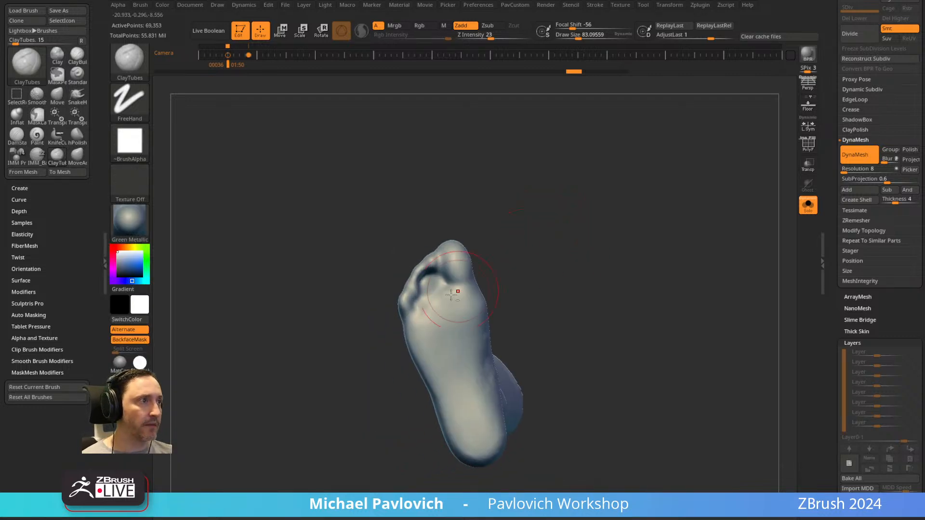
left_click_drag(423, 280, 428, 292)
left_click_drag(514, 195, 545, 281, "ctrl")
left_click_drag(427, 304, 444, 273, "shift")
mouse_move(584, 240)
left_mouse_down()
mouse_move(602, 201)
mouse_move(585, 237)
left_mouse_up()
key("s")
mouse_move(468, 303)
left_mouse_down()
mouse_move(483, 304)
mouse_move(483, 278)
left_mouse_up()
Reshape the outline of the foot's underside into a smooth shoe-sole shape with the Move brush.
key("b")
key("m")
key("v")
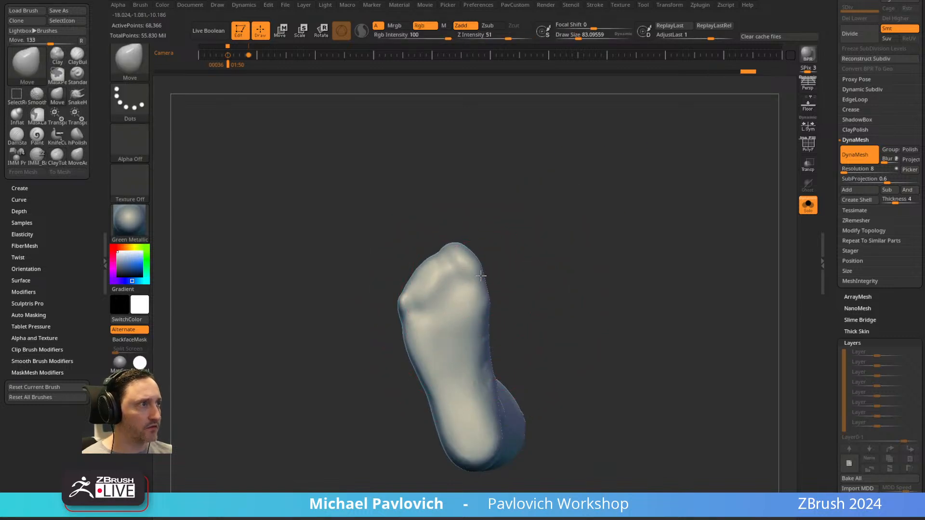
left_click_drag(444, 253, 435, 249)
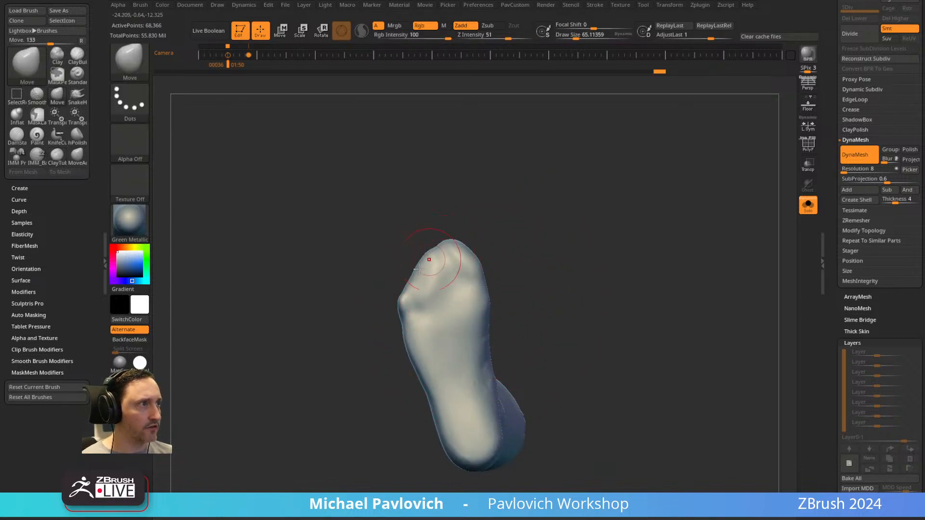
left_click_drag(400, 321, 414, 358)
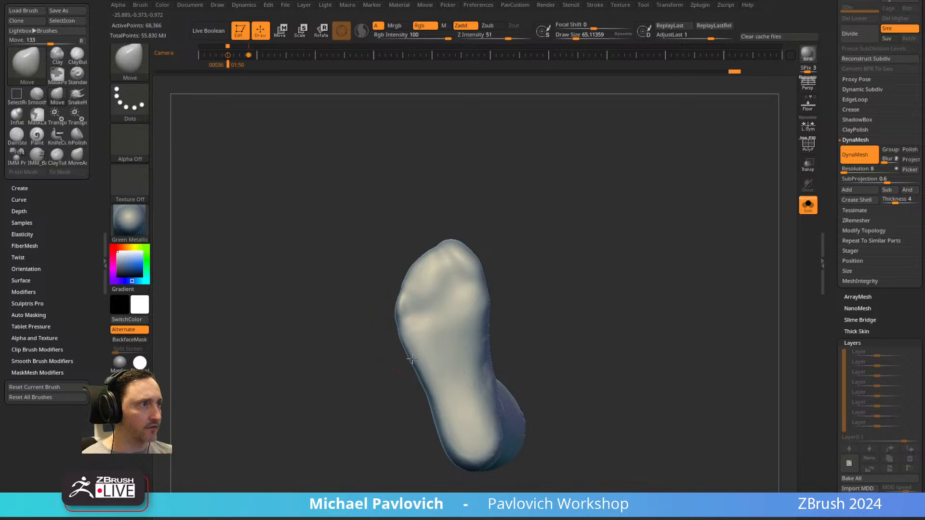
left_click_drag(488, 351, 479, 383)
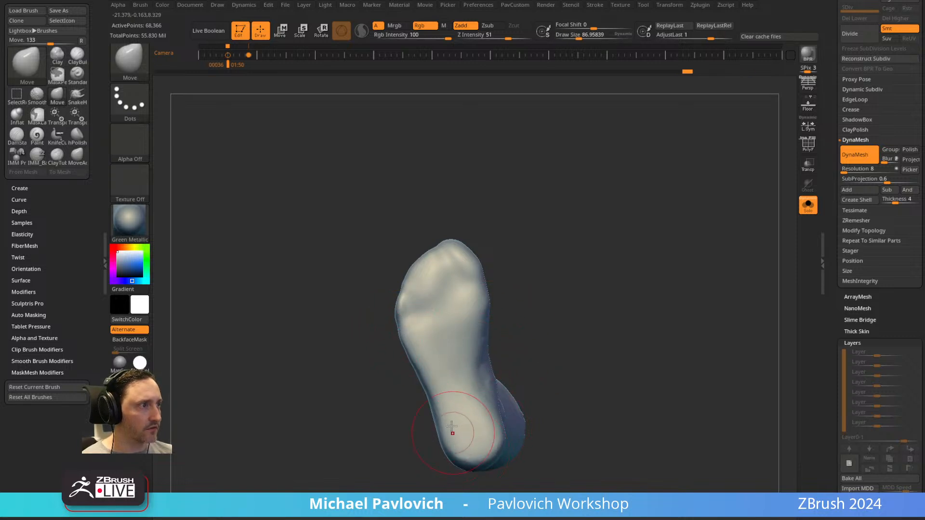
left_click_drag(430, 383, 434, 417)
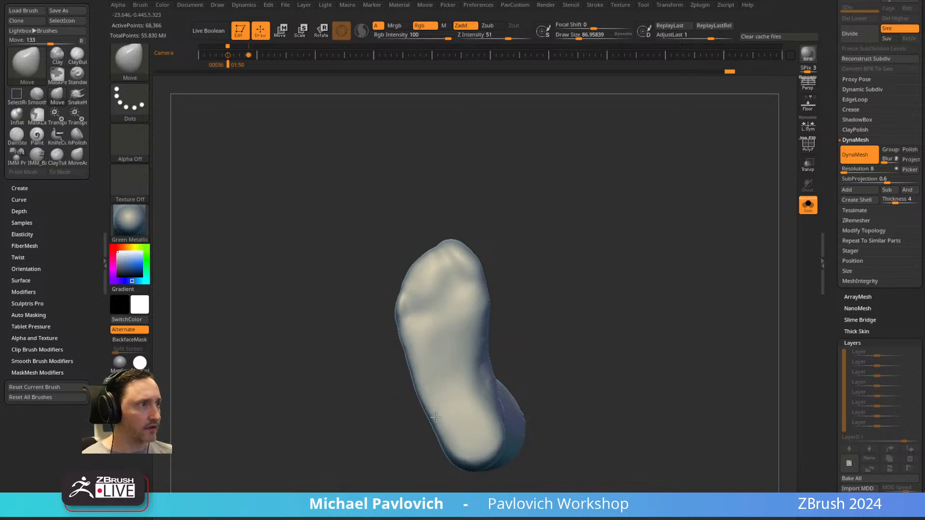
Flatten the underside of the foot from toes to heel with the hPolish brush.
left_click_drag(511, 304, 644, 204)
key("b")
key("h")
key("p")
left_click_drag(605, 238, 481, 292)
key("s")
left_click_drag(482, 293, 497, 293)
mouse_move(460, 309)
left_mouse_down()
mouse_move(454, 291)
mouse_move(443, 325)
mouse_move(455, 370)
left_mouse_up()
key("s")
left_click_drag(450, 374, 470, 429)
Mask the foot with MaskPen so only a thin strip along the sole stays unmasked, and activate Move mode.
mouse_move(625, 242)
left_mouse_down()
mouse_move(648, 308)
mouse_move(649, 374)
mouse_move(298, 329)
left_mouse_up()
left_click(133, 68, "ctrl")
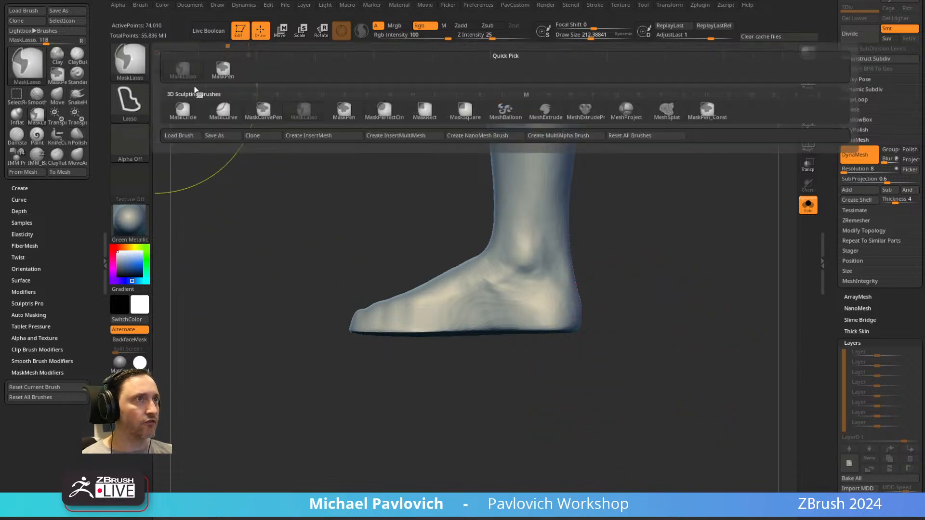
left_click(223, 71, "ctrl")
mouse_move(696, 418)
left_mouse_down("ctrl")
mouse_move(324, 334)
mouse_move(324, 326)
left_mouse_up("ctrl")
left_click(333, 323, "ctrl")
key("w")
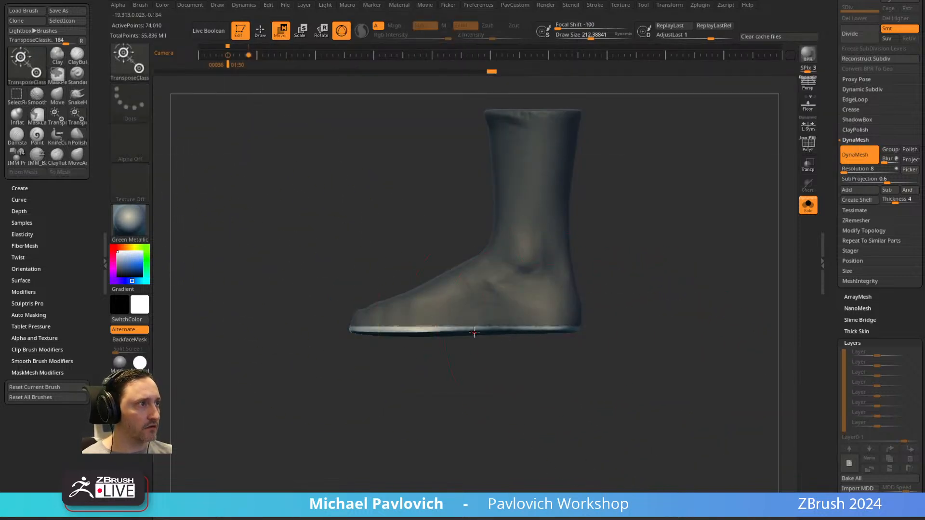
left_click(475, 332)
mouse_move(479, 300)
left_mouse_down()
mouse_move(476, 290)
mouse_move(480, 307)
mouse_move(480, 298)
left_mouse_up()
key("ctrl+z")
key("ctrl+z")
key("ctrl+z")
Flatten the unmasked sole strip vertically with the gizmo into a level base and return to Draw mode.
left_click_drag(657, 258, 548, 288)
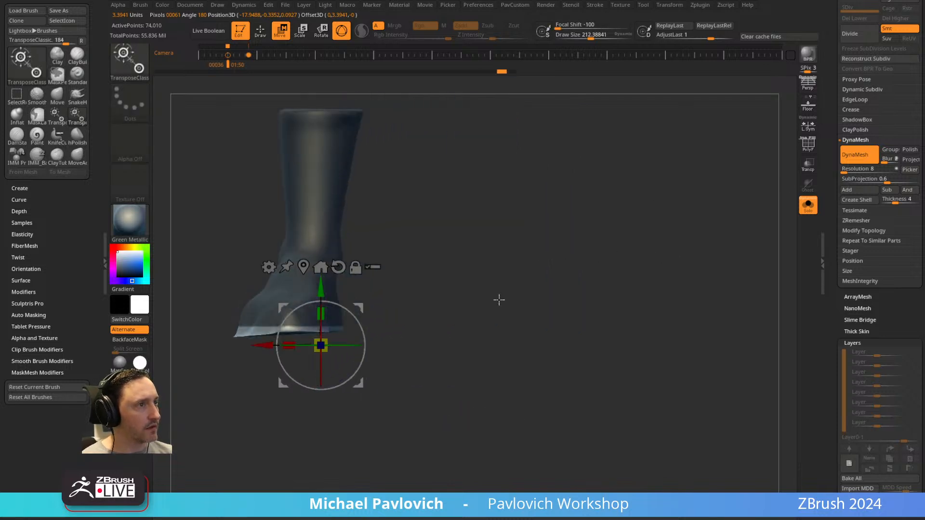
left_click_drag(324, 305, 325, 339)
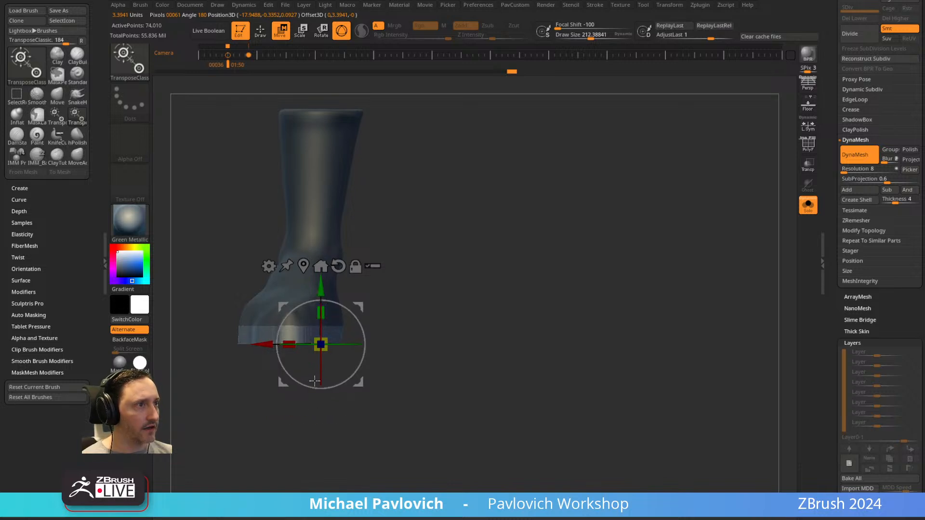
left_click_drag(324, 404, 692, 276)
mouse_move(428, 329)
left_mouse_down("alt")
mouse_move(365, 355)
mouse_move(392, 354)
left_mouse_up("alt")
key("q")
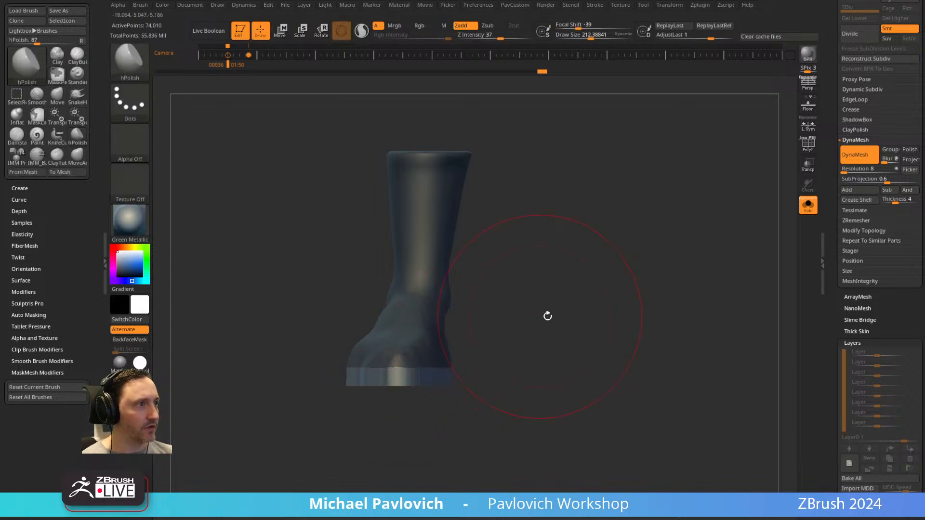
Check the flattened sole from several angles and undo the last two changes to the foot.
left_click_drag(541, 316, 603, 273)
left_click_drag(691, 317, 739, 393, "ctrl")
left_click_drag(634, 227, 702, 353, "ctrl")
mouse_move(690, 296)
left_mouse_down("shift")
mouse_move(644, 254)
mouse_move(609, 262)
mouse_move(619, 291)
mouse_move(479, 326)
left_mouse_up("shift")
left_click_drag(535, 315, 651, 274)
key("ctrl+z")
key("ctrl+z")
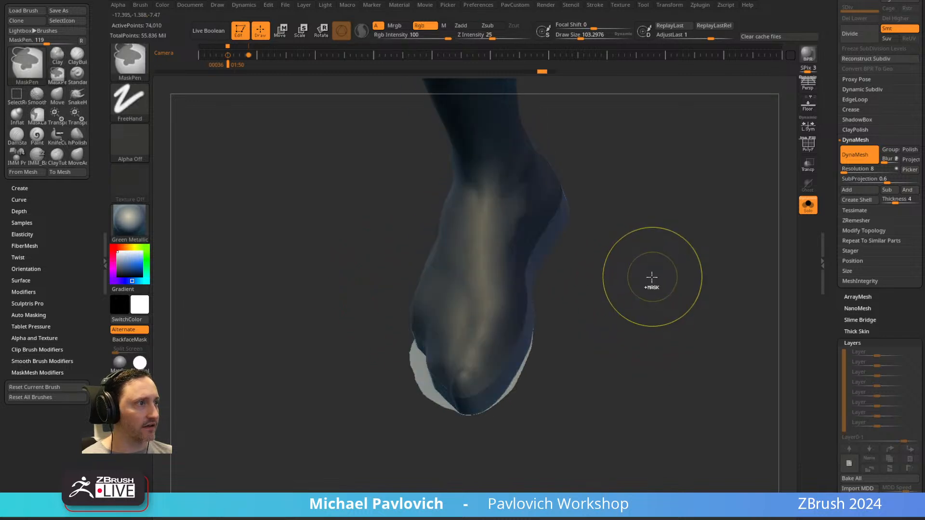
Undo the mask and the earlier sole-flattening changes on the foot.
key("ctrl+z")
key("ctrl+z")
mouse_move(648, 278)
left_mouse_down()
mouse_move(661, 263)
mouse_move(652, 265)
left_mouse_up()
key("ctrl+z")
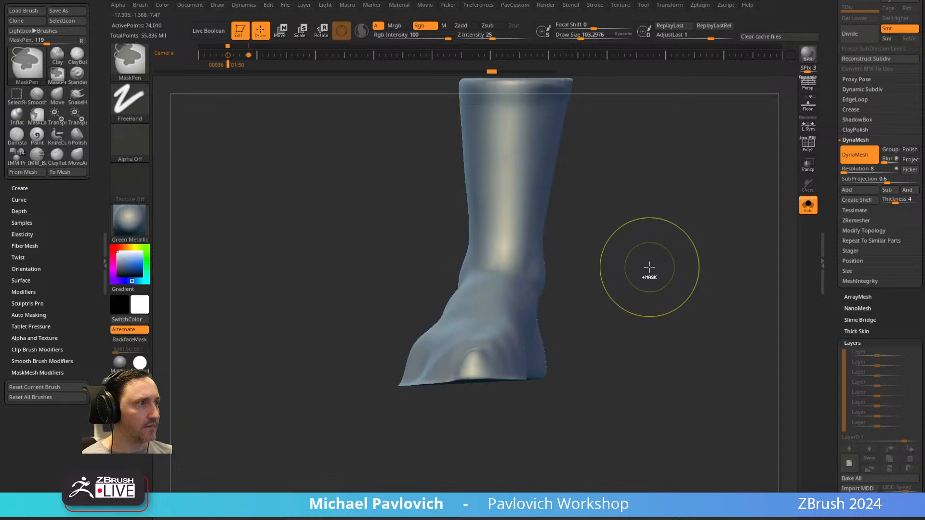
key("ctrl+z")
mouse_move(459, 374)
right_mouse_down()
mouse_move(426, 376)
mouse_move(627, 361)
mouse_move(451, 380)
right_mouse_up()
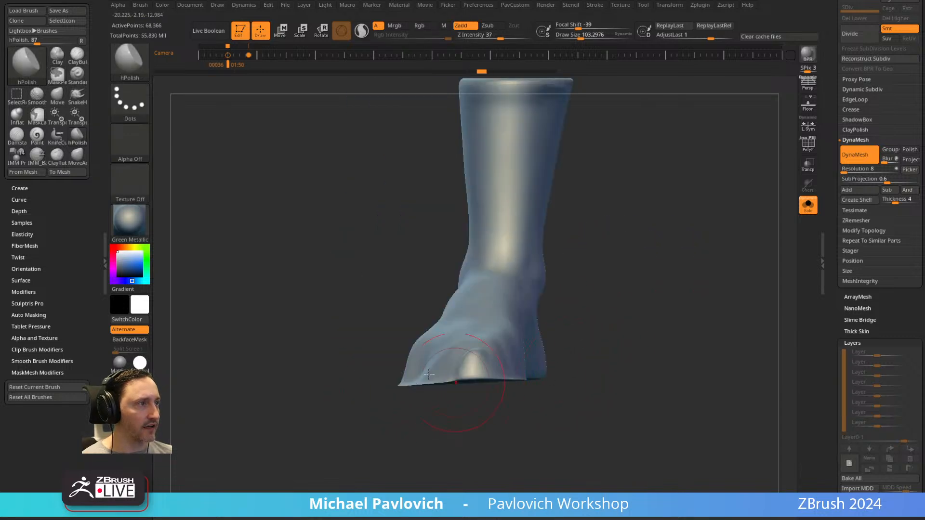
Slice the underside of the foot off flat with a slightly angled KnifeCurve cut.
left_click(130, 64, "ctrl+shift")
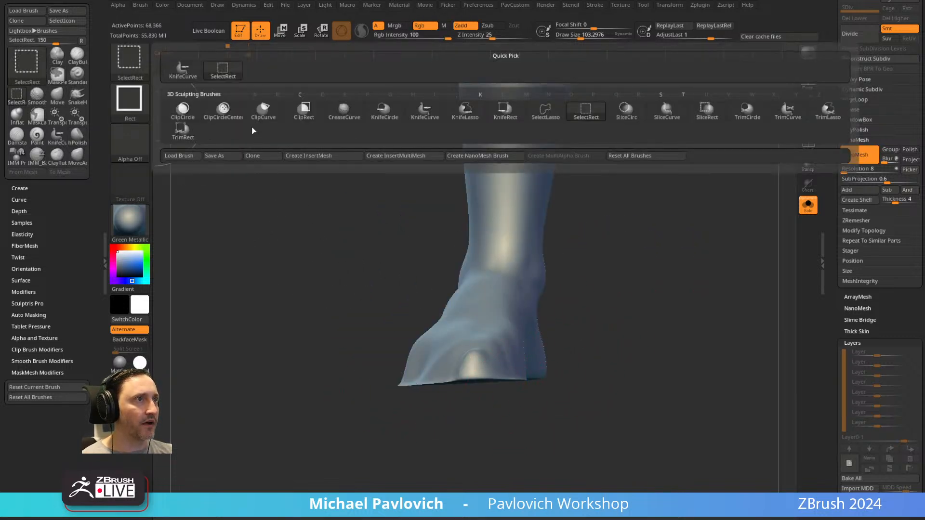
left_click(420, 119)
mouse_move(665, 417)
left_mouse_down("ctrl+shift")
mouse_move(295, 378)
mouse_move(275, 420)
mouse_move(306, 364)
left_mouse_up("ctrl+shift")
Push the toe and outer side outlines of the foot outward into a rounder boot shape with the Move brush.
mouse_move(658, 282)
left_mouse_down()
mouse_move(649, 283)
mouse_move(610, 391)
left_mouse_up()
mouse_move(570, 417)
left_mouse_down()
mouse_move(614, 366)
mouse_move(721, 397)
mouse_move(438, 326)
left_mouse_up()
key("b")
key("m")
key("v")
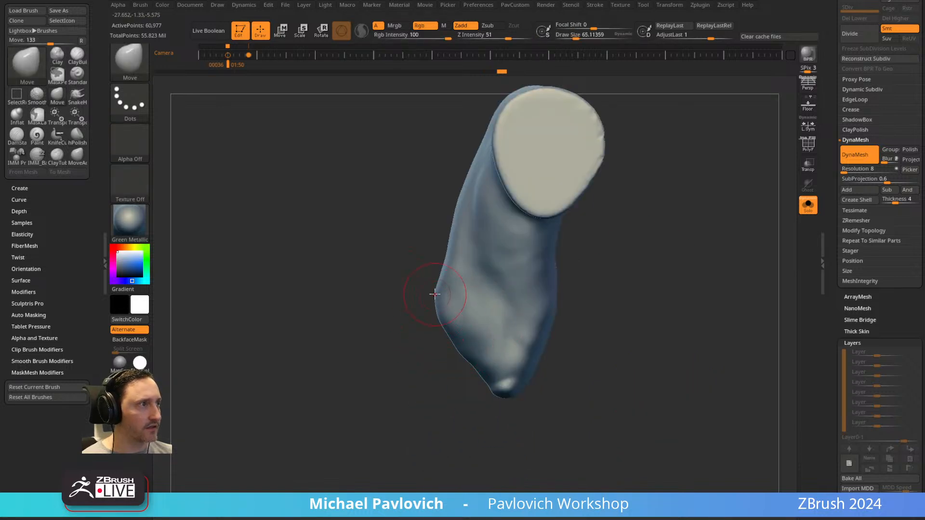
left_click_drag(470, 373, 463, 378)
left_click_drag(446, 337, 440, 347)
left_click_drag(477, 387, 472, 391)
left_click_drag(579, 399, 556, 347)
left_click_drag(503, 381, 482, 386, "shift")
Cut the underside of the boot level again with KnifeCurve and turn on PolyFrame display.
mouse_move(641, 356)
left_mouse_down()
mouse_move(678, 258)
mouse_move(650, 270)
left_mouse_up()
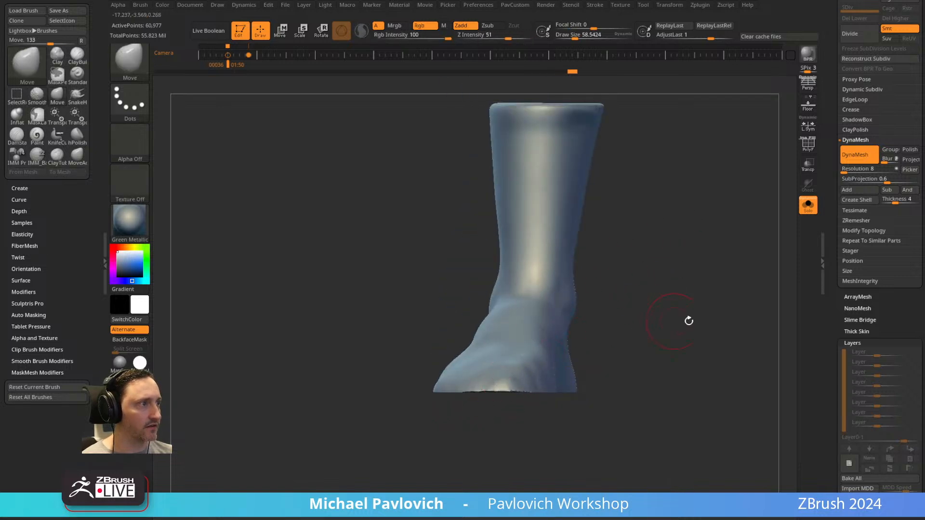
left_click_drag(667, 322, 516, 366, "shift")
left_click_drag(516, 417, 406, 379, "alt")
left_click_drag(699, 406, 298, 354, "ctrl")
left_click(808, 146)
left_click_drag(721, 277, 712, 219)
Isolate the flat sole polygroup with masking, move it slightly downward with the gizmo, and return to Draw mode.
key("w")
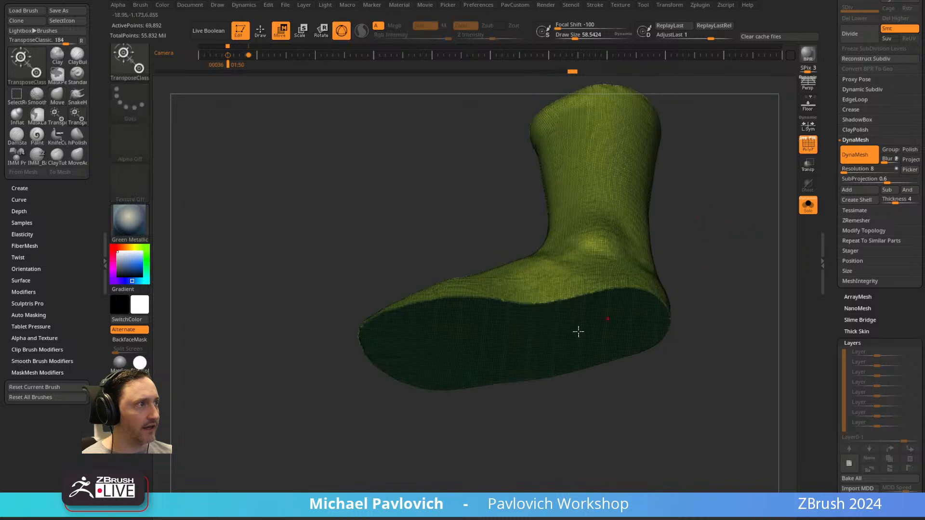
left_click(598, 323, "ctrl")
left_click_drag(727, 261, 721, 313)
left_click_drag(518, 405, 517, 418)
left_click_drag(747, 231, 771, 289, "ctrl")
mouse_move(756, 226)
left_mouse_down("ctrl")
mouse_move(785, 324)
mouse_move(726, 240)
mouse_move(795, 236)
mouse_move(729, 240)
left_mouse_up("ctrl")
key("q")
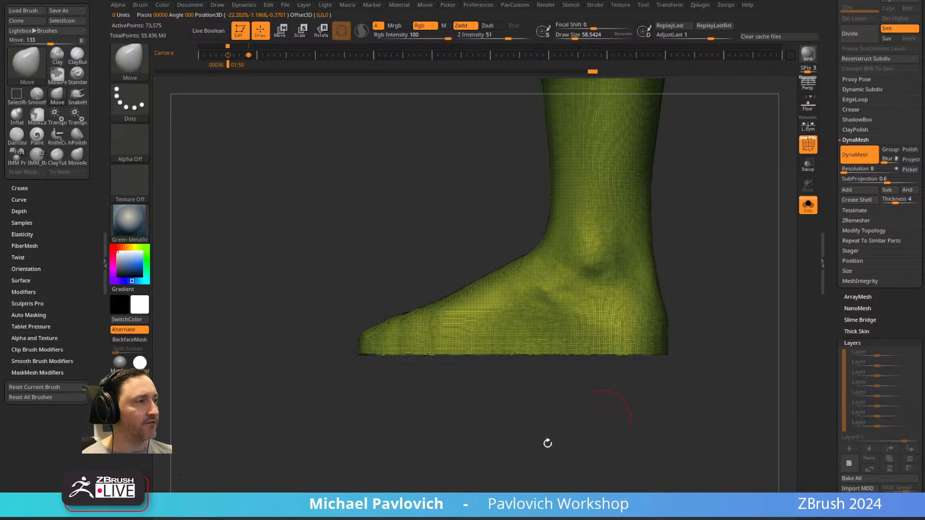
Duplicate the boot subtool and reduce the copy to its flat sole polygroup by deleting the hidden geometry.
left_click_drag(603, 418, 518, 343)
left_click_drag(832, 184, 829, 300)
left_click(860, 224)
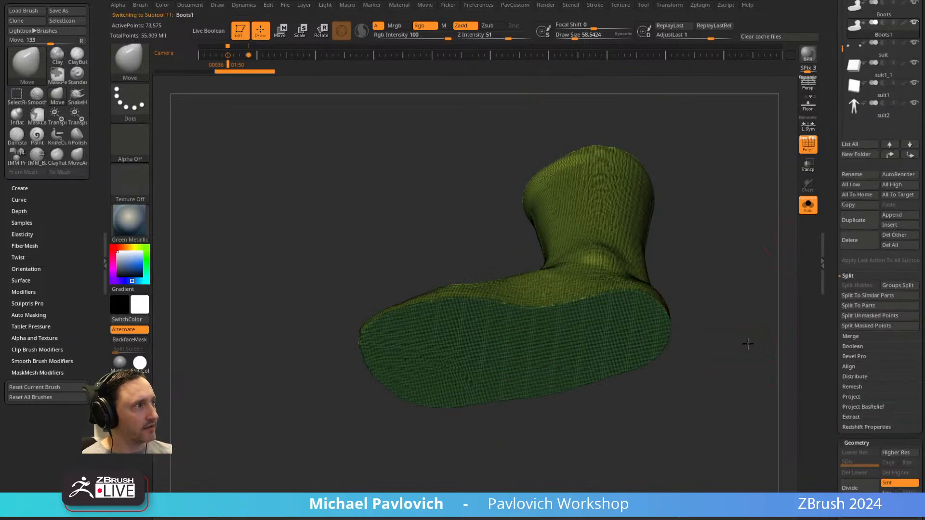
left_click_drag(739, 341, 766, 345)
left_click(557, 358, "ctrl+shift")
key("4")
left_click(686, 237)
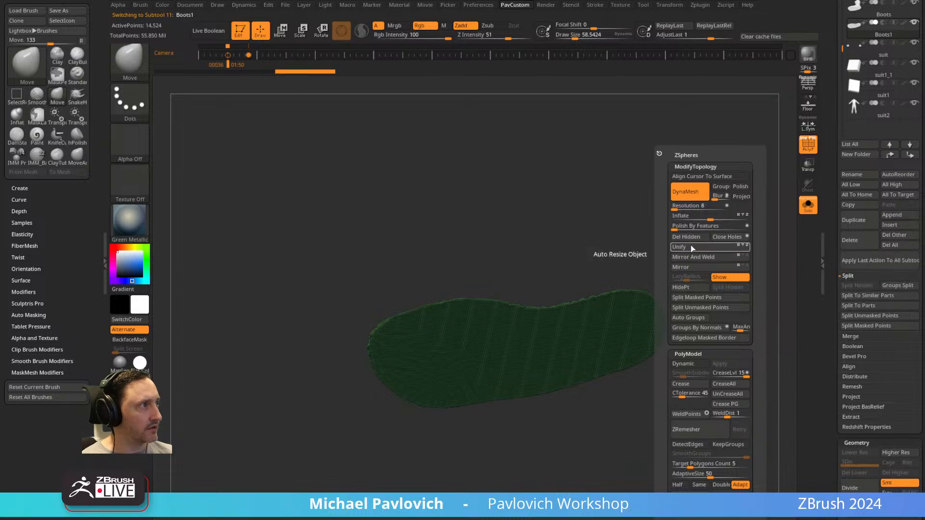
Retopologize the sole sheet repeatedly with ZRemesher set to Half, using Polish By Features to smooth its outline.
left_click(687, 484)
left_click(708, 430)
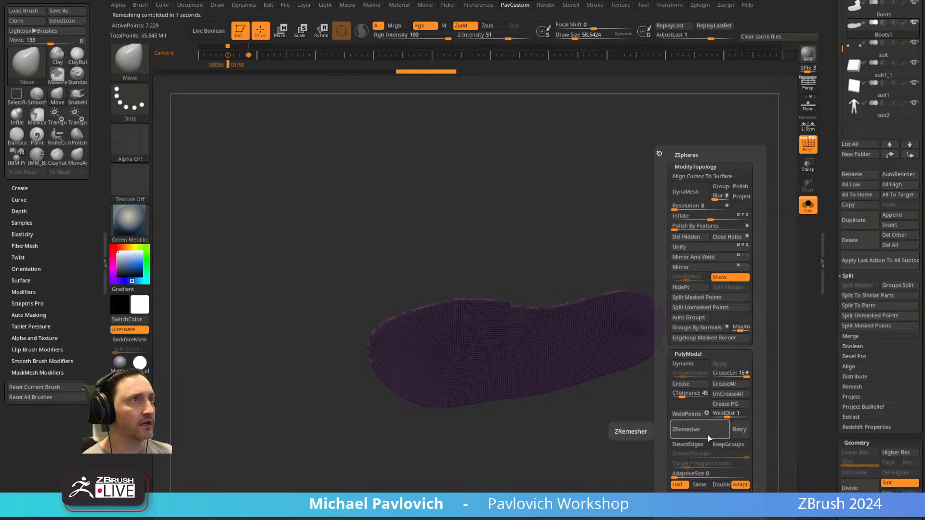
left_click_drag(698, 279, 672, 226)
key("space")
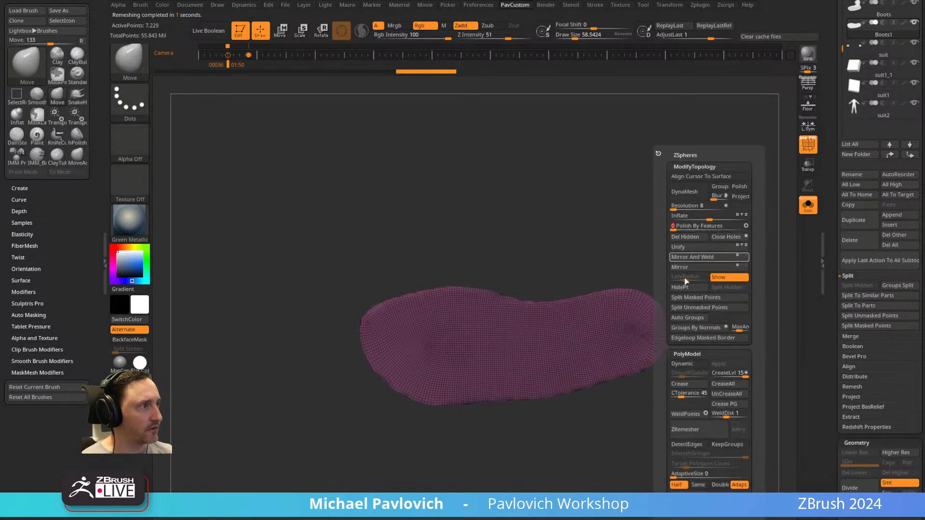
left_click(686, 427)
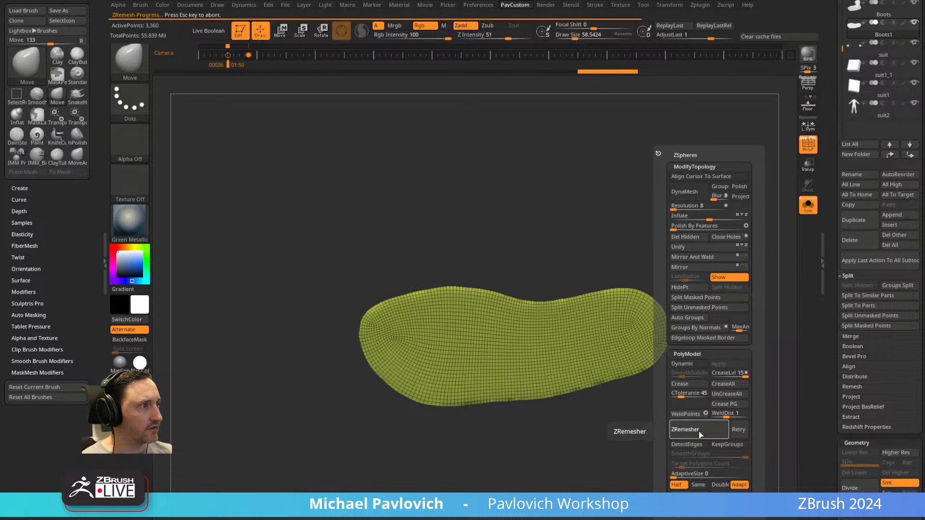
Inspect the sole sheet with the gizmo active, return to Draw mode, and ZRemesh it again to a coarser grid.
key("w")
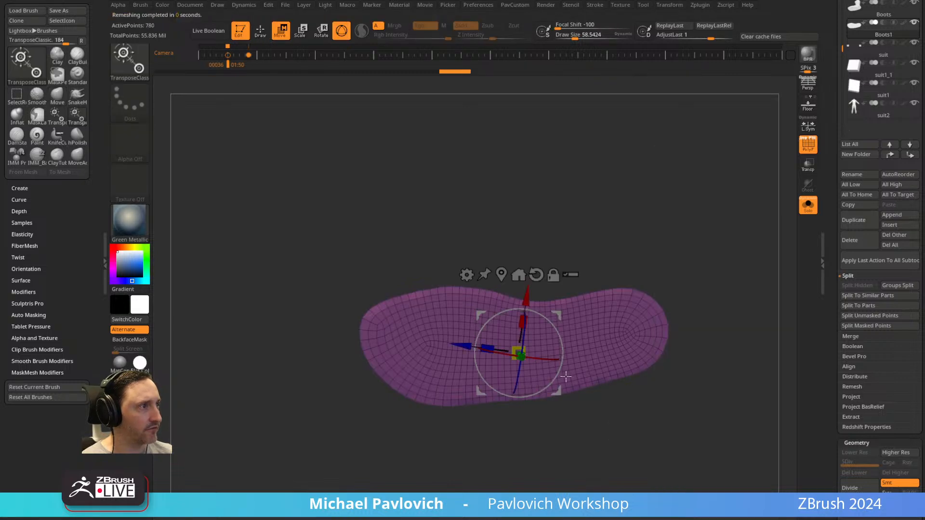
left_click(582, 337, "alt")
left_click_drag(721, 240, 675, 208)
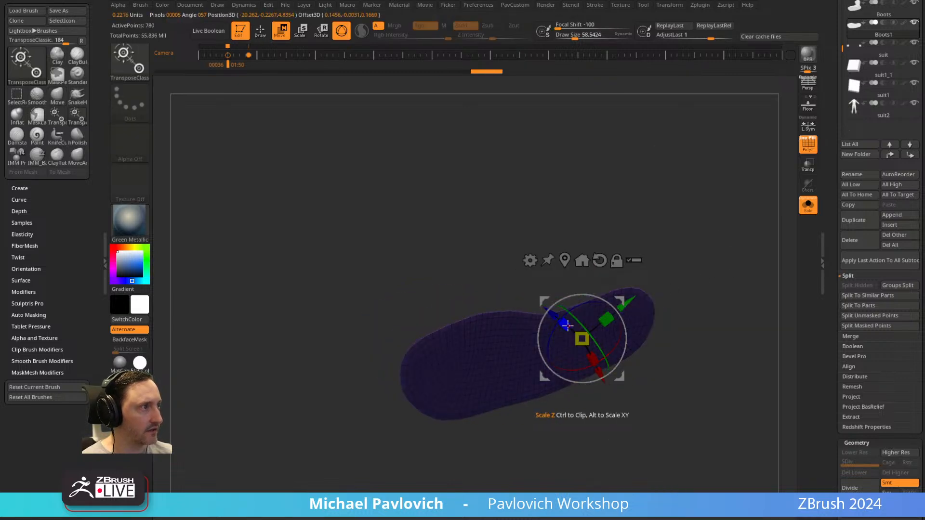
key("q")
left_click_drag(710, 325, 710, 330, "shift")
key("grave")
left_click(702, 433)
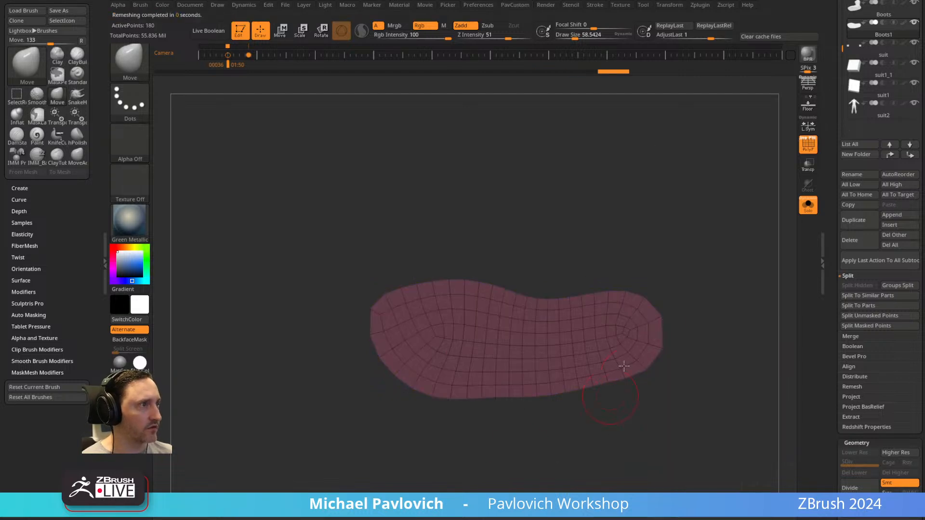
Extrude the whole sole sheet into a thin slab with ZModeler's QMesh polygon action and check it against the boot.
key("b")
key("z")
key("m")
left_click(546, 359)
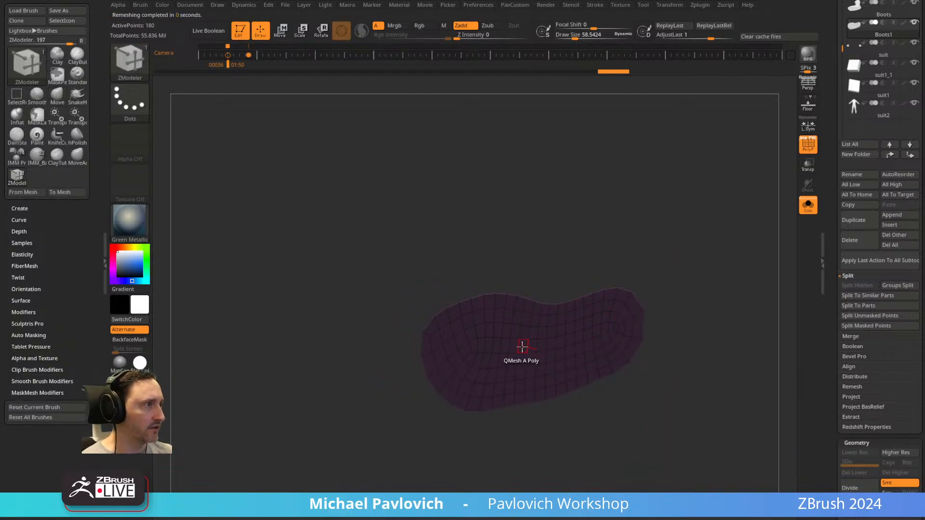
key("space")
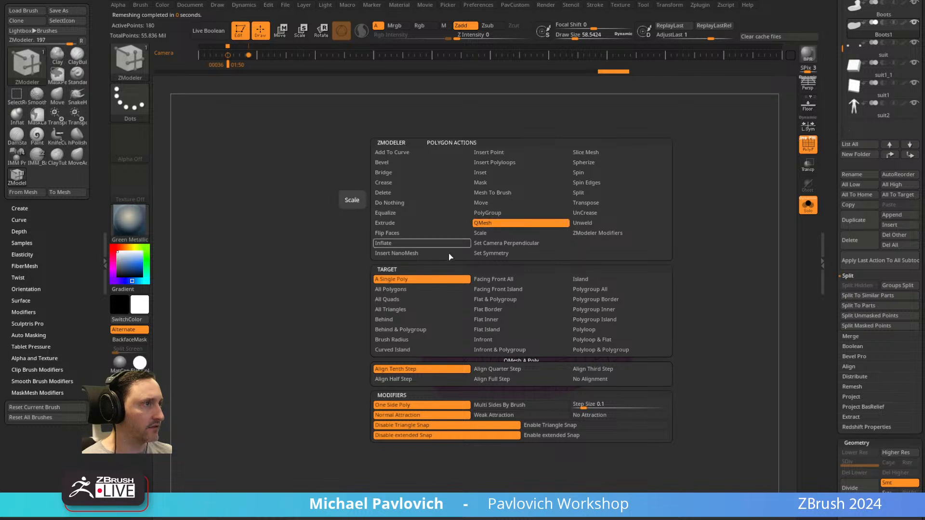
left_click(584, 300)
left_click_drag(508, 316, 527, 337)
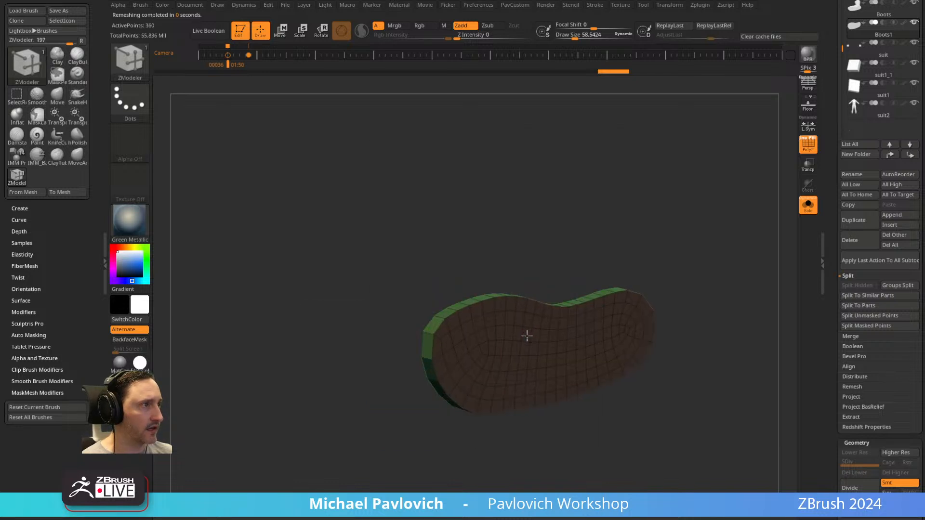
left_click(810, 208)
left_click(804, 150)
left_click_drag(709, 169, 743, 286)
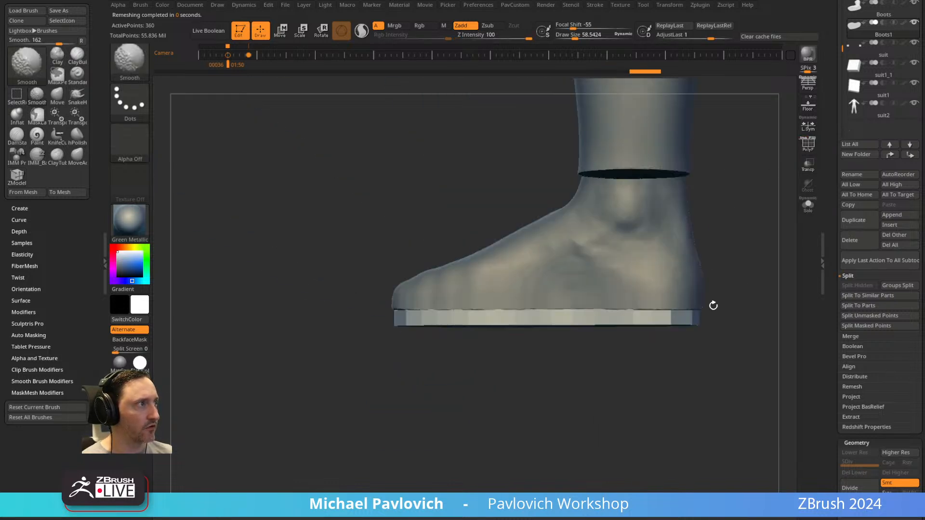
left_click_drag(532, 395, 667, 385)
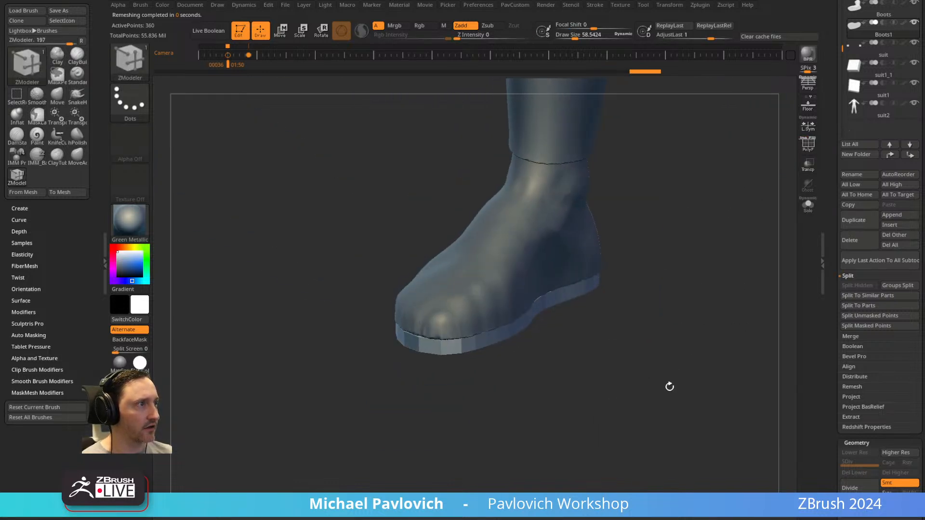
Turn on Dynamic Subdivision for the isolated sole, lower its crease level, and show it with the full model.
left_click(808, 205)
left_click(808, 148)
left_click_drag(748, 333, 734, 287)
left_click_drag(737, 255, 736, 313)
key("space")
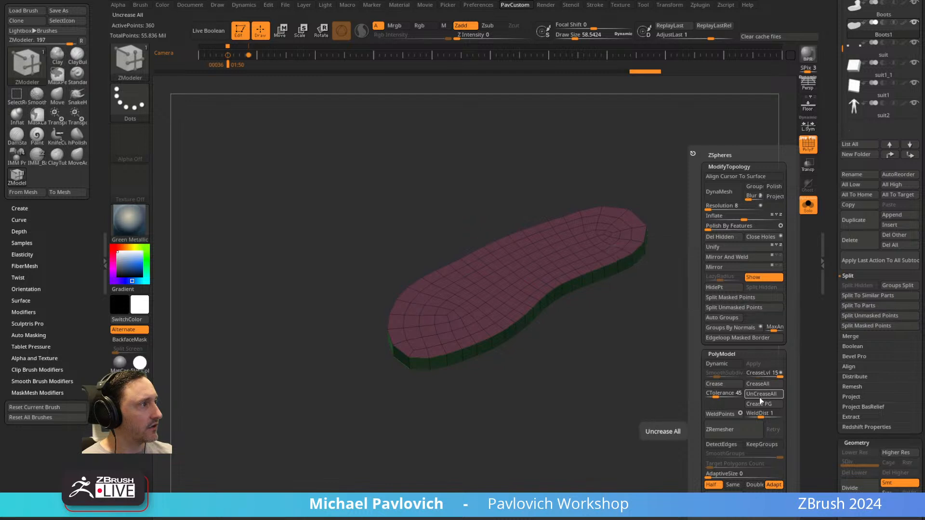
left_click(728, 365)
left_click(754, 375)
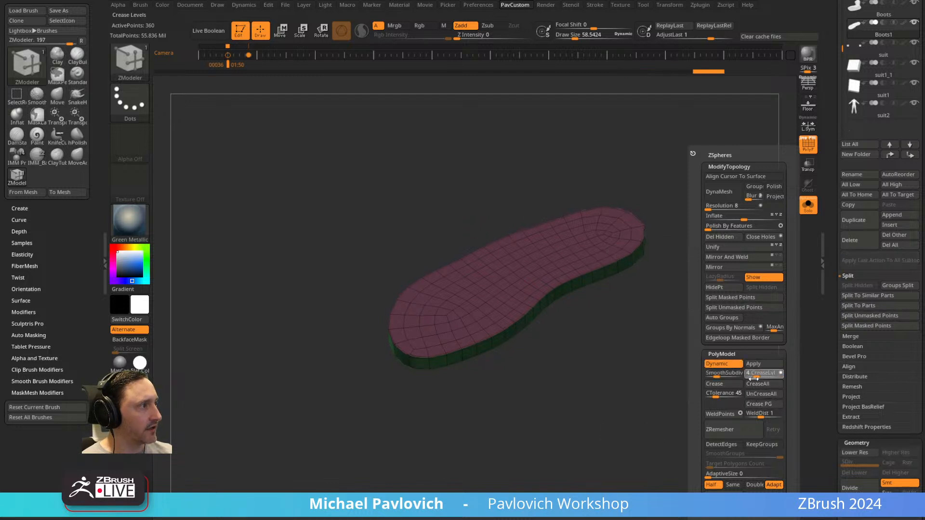
left_click_drag(742, 378, 741, 378)
left_click(722, 376)
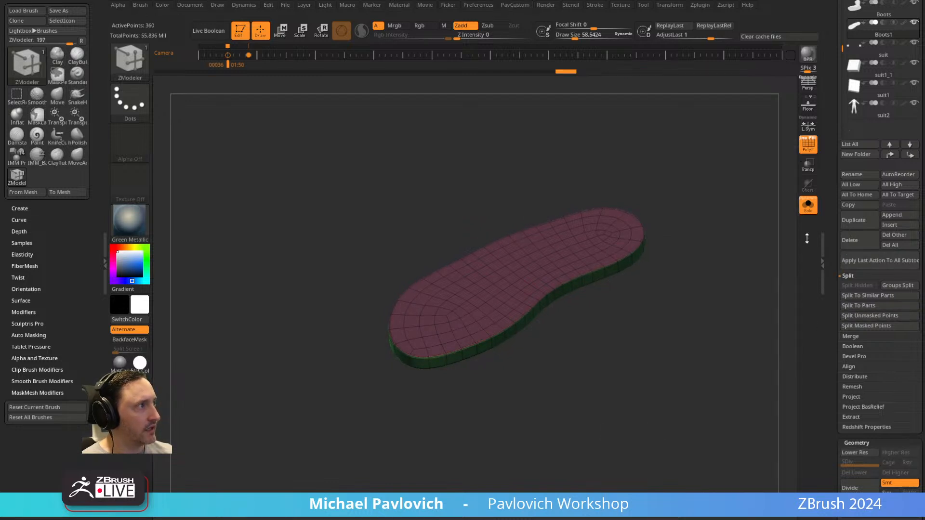
left_click(808, 205)
key("shift+f")
left_click_drag(740, 223, 714, 260)
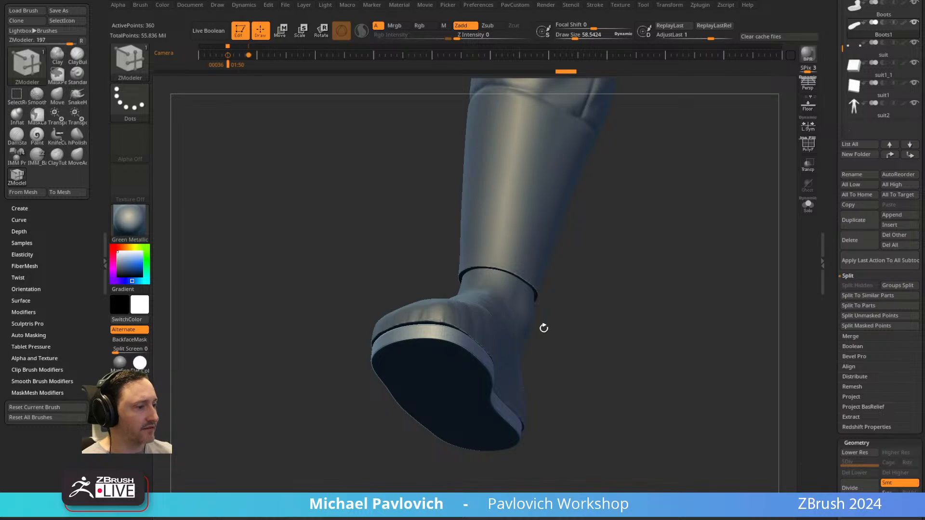
Switch to the browser and scroll the Intro to ZBrush playlist to the ZModeler and Dynamic Subdivisions videos.
key("alt+Tab")
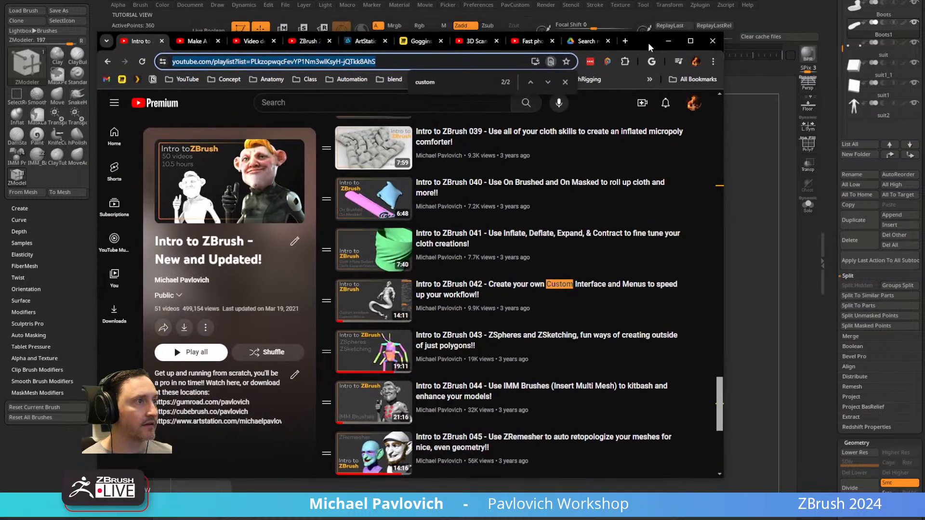
scroll(524, 306, "down", 4)
scroll(524, 306, "up", 15)
scroll(523, 313, "down", 1)
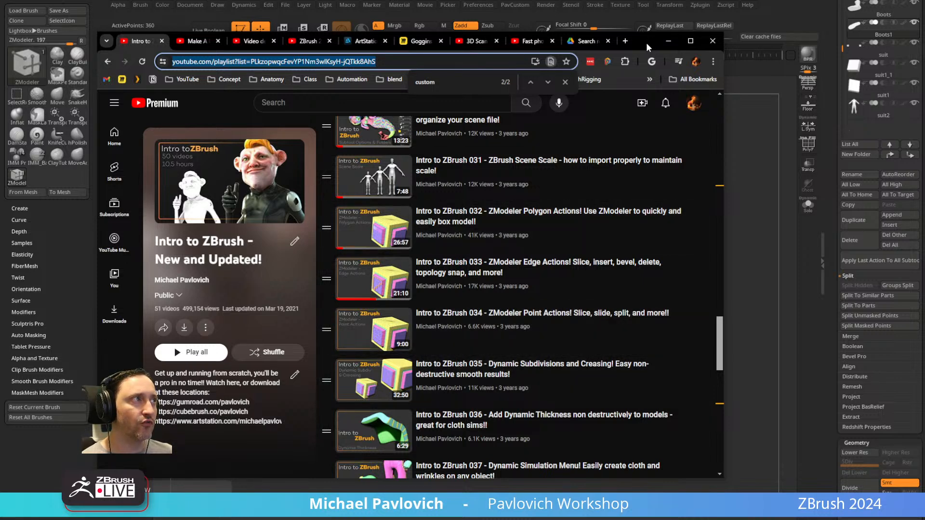
left_click(669, 41)
Select the upper boot subtool, compare it alone and with the suit, turn on Transparency, and set Draw Size to 1000.
mouse_move(668, 252)
left_mouse_down()
mouse_move(652, 308)
mouse_move(636, 287)
mouse_move(510, 318)
left_mouse_up()
key("s")
left_click(492, 309, "alt")
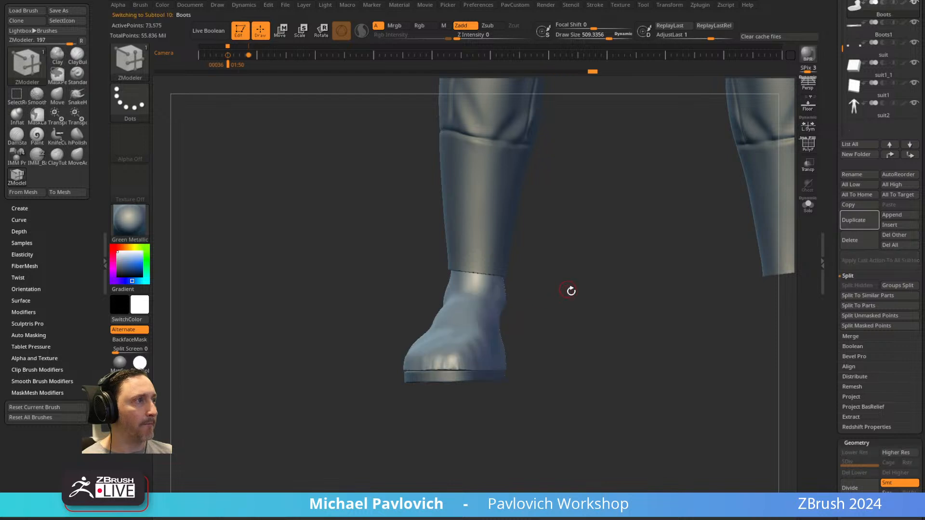
left_click_drag(580, 291, 720, 257, "alt")
left_click(812, 212)
left_click_drag(528, 325, 554, 304, "alt")
left_click(810, 206)
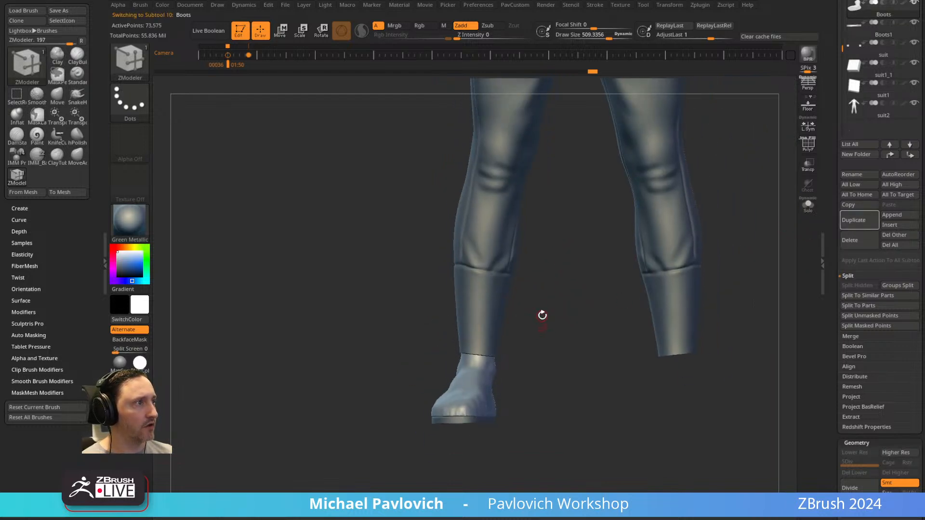
left_click(807, 167)
key("s")
left_click(554, 317)
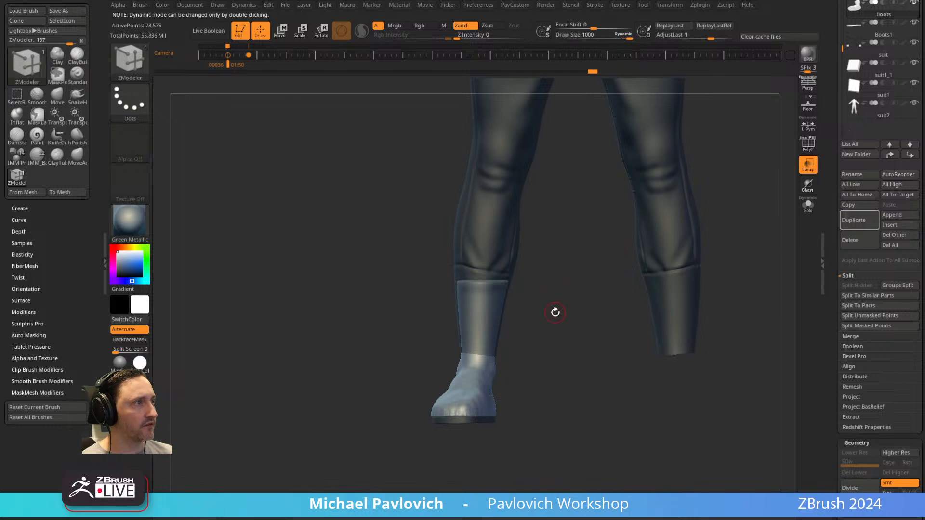
Mask the upper shaft of the boot above the ankle with the MaskLasso brush.
left_click(139, 65, "ctrl")
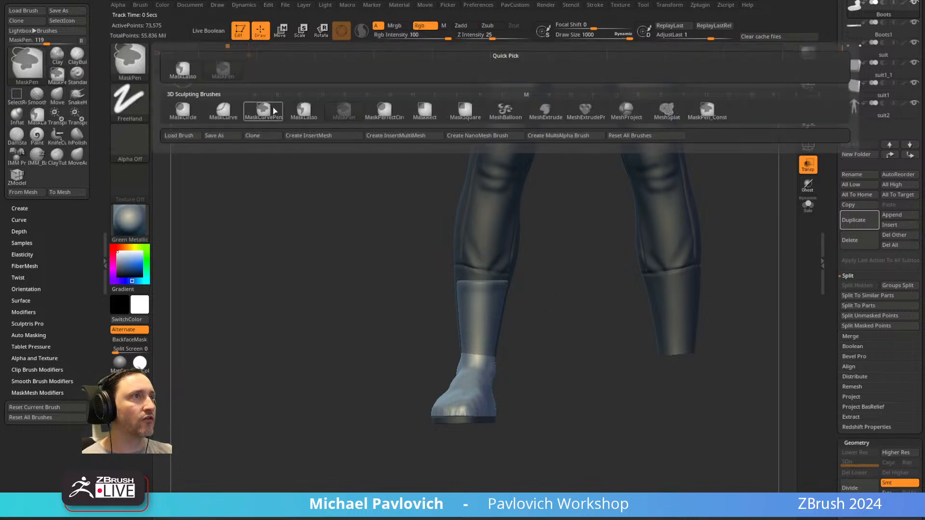
left_click(193, 76, "ctrl")
mouse_move(548, 304)
left_mouse_down("ctrl")
mouse_move(446, 258)
mouse_move(438, 339)
left_mouse_up("ctrl")
left_click(534, 342)
Switch to the Standard brush, set Draw Size to 834, and isolate the partly masked boot.
right_click_drag(569, 376, 544, 346, "alt")
key("s")
left_click_drag(542, 346, 542, 346)
mouse_move(542, 345)
left_mouse_down()
mouse_move(541, 332)
mouse_move(541, 342)
left_mouse_up()
key("b")
key("s")
key("t")
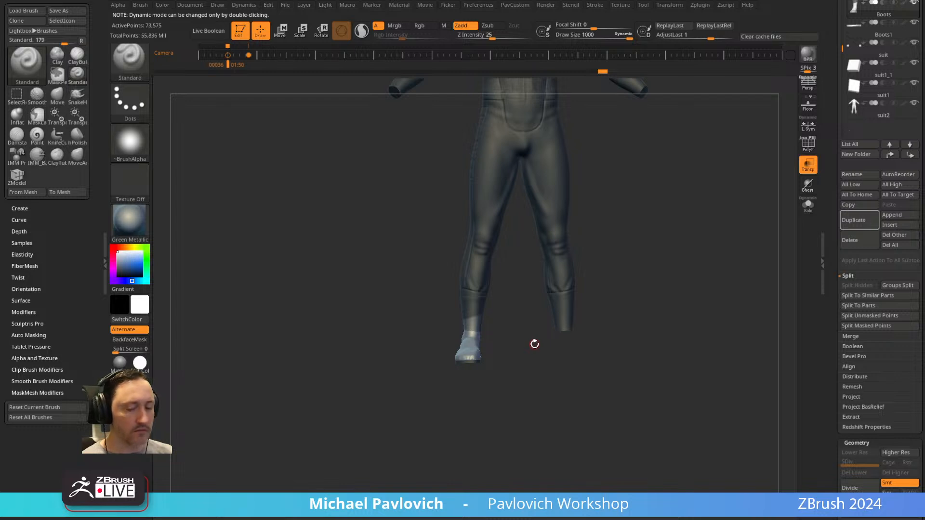
key("s")
key("s")
left_click_drag(541, 352, 535, 352)
mouse_move(529, 292)
right_mouse_down("ctrl")
mouse_move(560, 373)
mouse_move(586, 341)
mouse_move(576, 380)
right_mouse_up("ctrl")
left_click(809, 205)
mouse_move(537, 288)
left_mouse_down("ctrl")
mouse_move(446, 198)
mouse_move(492, 376)
left_mouse_up("ctrl")
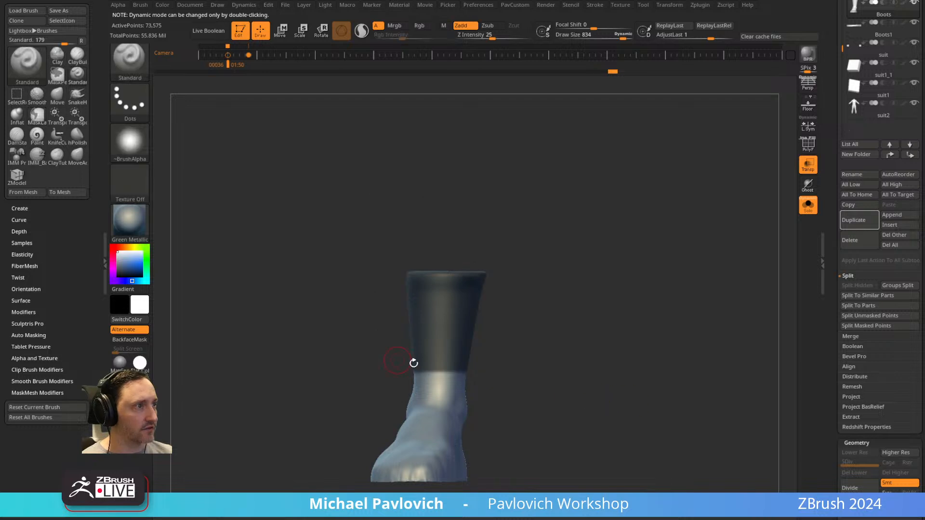
Blur the edge of the boot shaft mask into a soft falloff at the ankle and activate Move mode.
mouse_move(549, 354)
right_mouse_down()
mouse_move(504, 362)
mouse_move(568, 361)
mouse_move(576, 347)
right_mouse_up()
key("ctrl")
left_click_drag(576, 347, 531, 362, "ctrl")
right_click_drag(564, 355, 504, 282, "ctrl")
right_click_drag(549, 357, 497, 265, "ctrl")
left_click(801, 207)
key("ctrl")
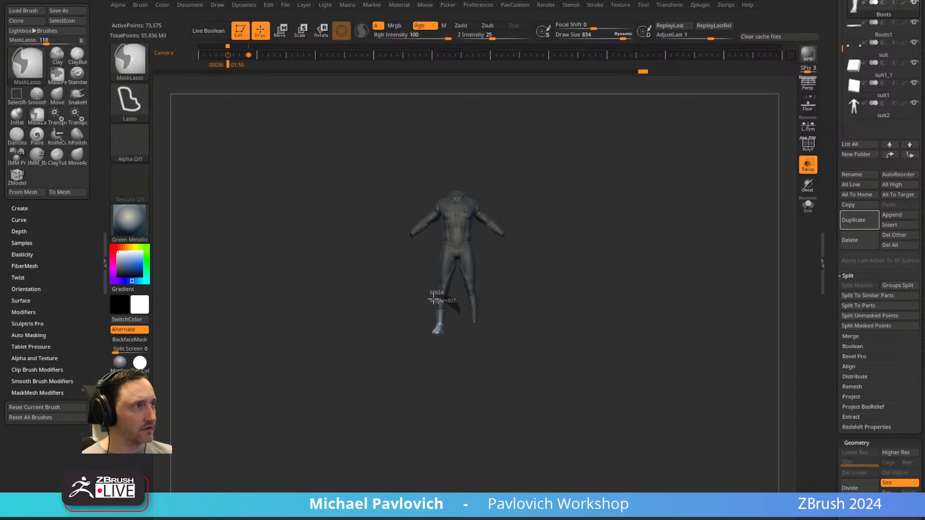
right_click_drag(515, 334, 558, 391, "ctrl")
left_click(808, 212)
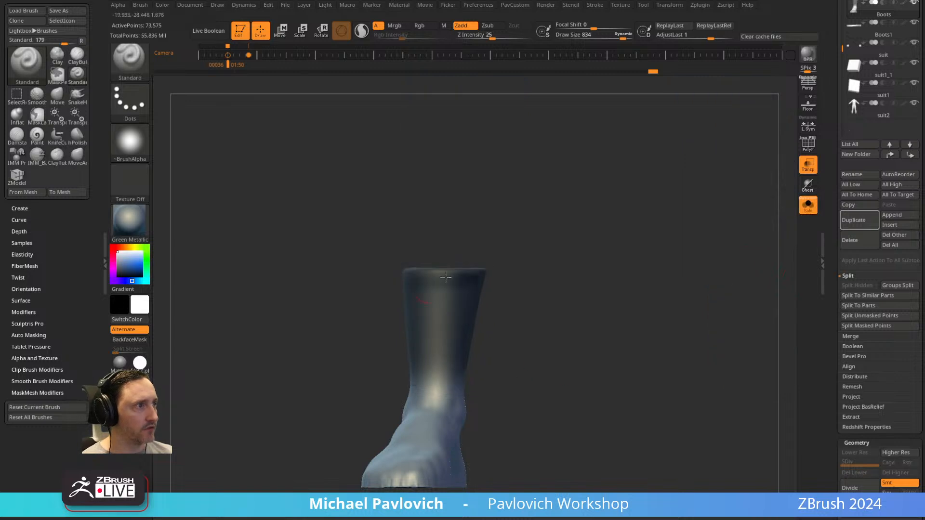
key("w")
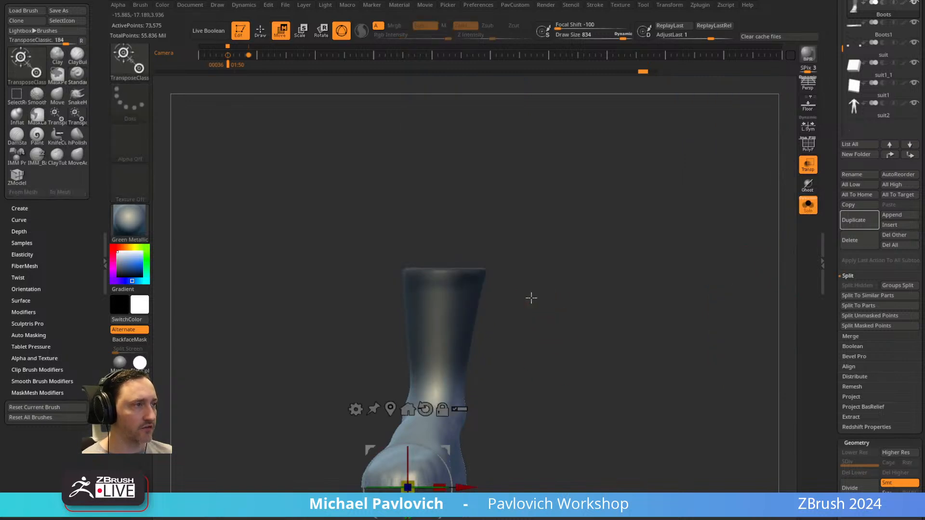
Place the gizmo on the unmasked boot shaft and scale the shaft wider towards its upper rim.
left_click(481, 374, "ctrl")
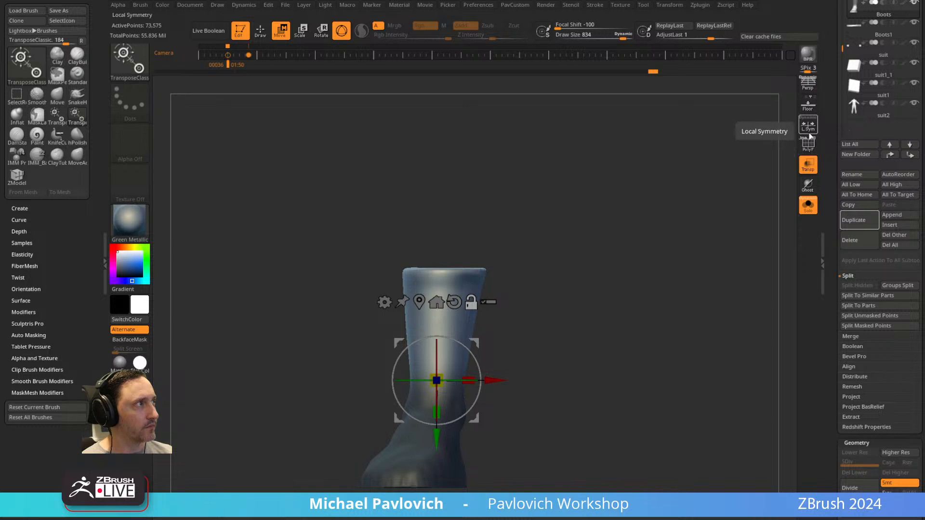
left_click_drag(437, 381, 441, 375)
key("ctrl+z")
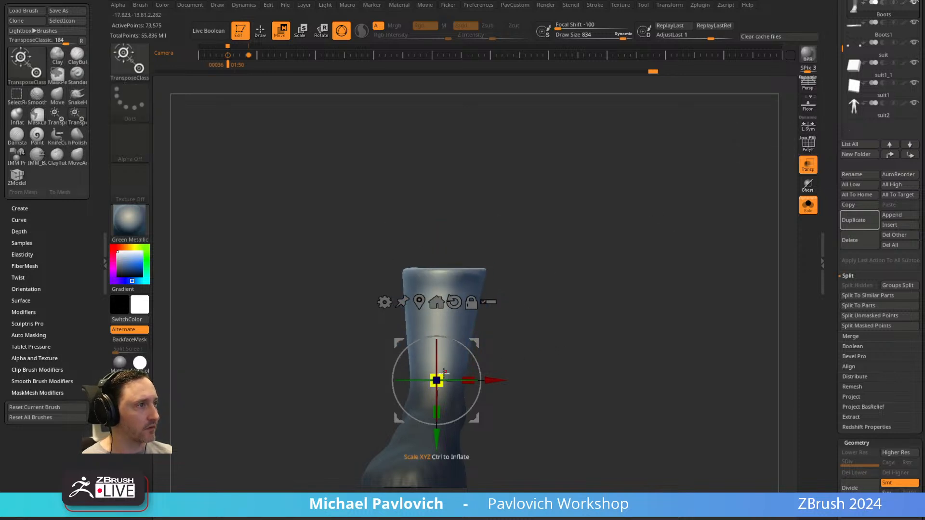
left_click_drag(563, 311, 527, 324)
mouse_move(440, 378)
left_mouse_down()
mouse_move(447, 367)
mouse_move(441, 377)
left_mouse_up()
left_click_drag(585, 320, 596, 315, "shift")
mouse_move(468, 349)
left_mouse_down("alt")
mouse_move(539, 353)
mouse_move(487, 352)
mouse_move(537, 345)
mouse_move(520, 332)
mouse_move(534, 352)
mouse_move(530, 345)
mouse_move(608, 335)
left_mouse_up("alt")
left_click_drag(492, 383, 511, 376)
key("ctrl+z")
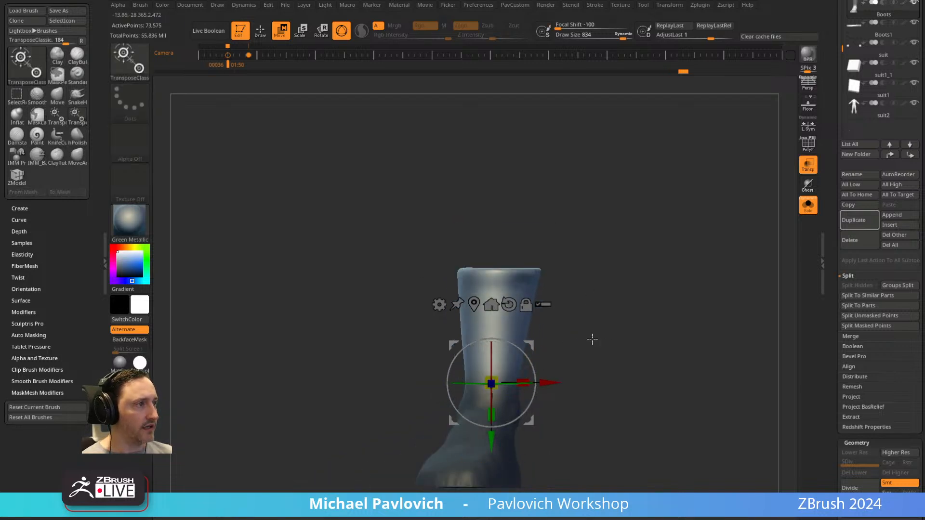
left_click_drag(596, 333, 554, 348)
left_click_drag(495, 414, 497, 429)
left_click_drag(587, 353, 626, 341, "shift")
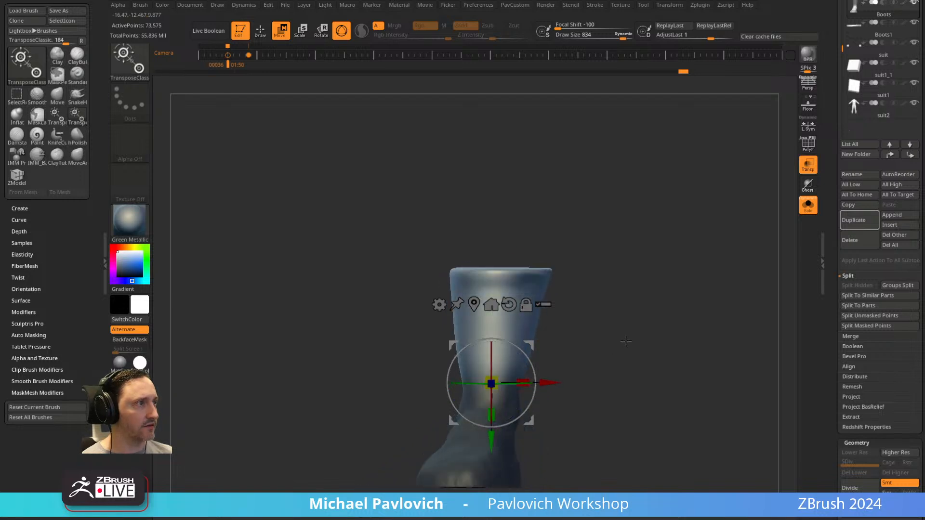
Bring the suit back into view and pull both sides of the boot's ankle outward with the Move brush.
left_click(809, 207)
key("q")
mouse_move(575, 358)
left_mouse_down("alt")
mouse_move(576, 324)
mouse_move(566, 336)
left_mouse_up("alt")
key("s")
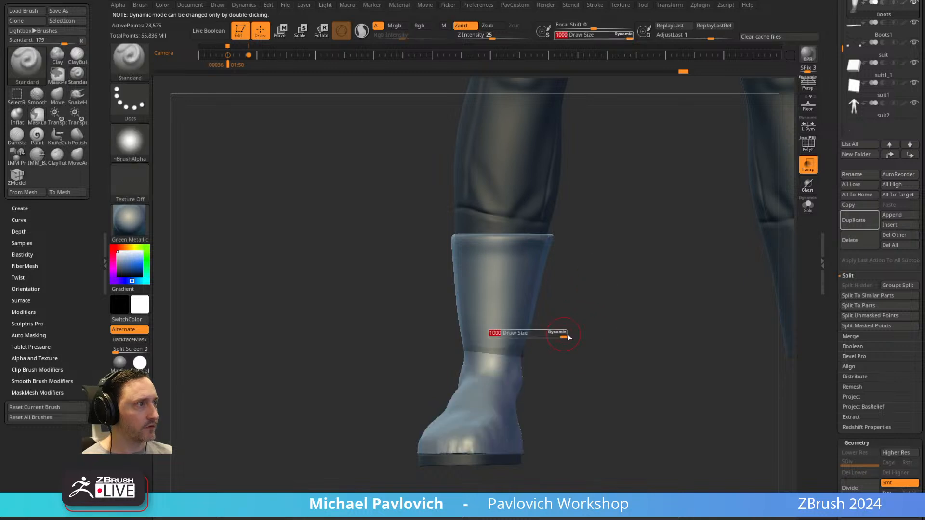
left_click(626, 35)
key("s")
left_click(549, 330)
key("b")
key("m")
key("v")
left_click_drag(523, 355, 527, 355)
left_click_drag(465, 352, 458, 350)
mouse_move(544, 335)
left_mouse_down()
mouse_move(579, 331)
mouse_move(547, 337)
left_mouse_up()
key("s")
left_click(533, 341)
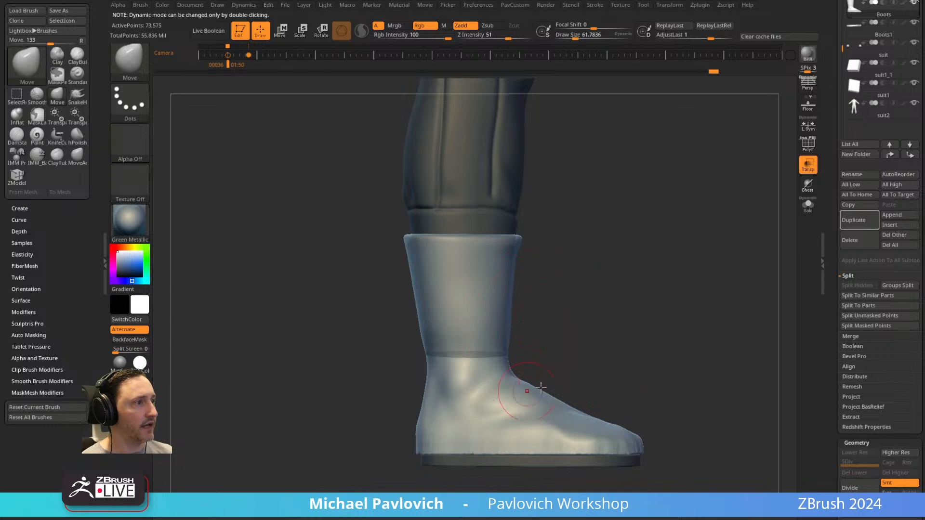
Select the sole subtool in Move mode and return to the upper boot subtool in Draw mode.
left_click(553, 440, "alt")
key("w")
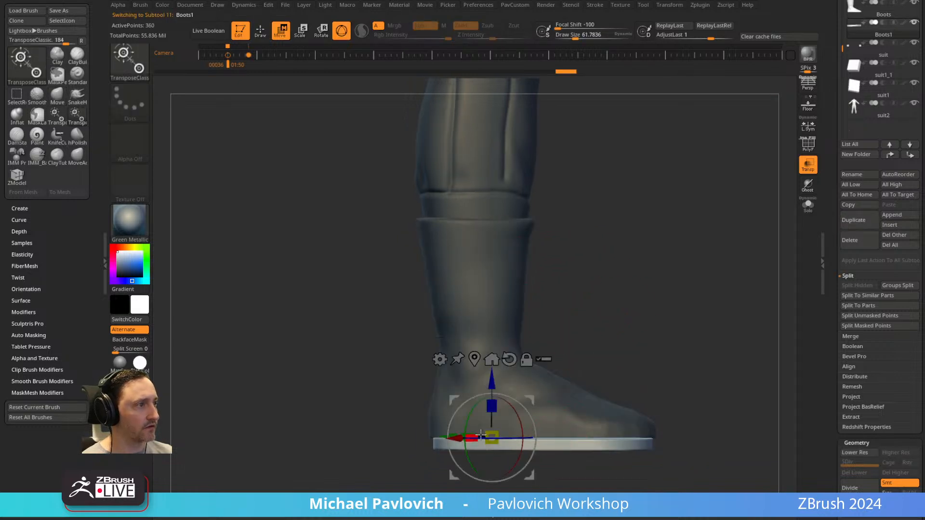
left_click(502, 359)
key("q")
mouse_move(636, 347)
left_mouse_down()
mouse_move(643, 337)
mouse_move(629, 342)
left_mouse_up()
mouse_move(660, 282)
left_mouse_down()
mouse_move(693, 281)
mouse_move(674, 274)
left_mouse_up()
Isolate the upper boot and sculpt compression folds around the ankle with the Standard brush.
key("b")
key("s")
key("t")
left_click(519, 334, "alt")
left_click(810, 207)
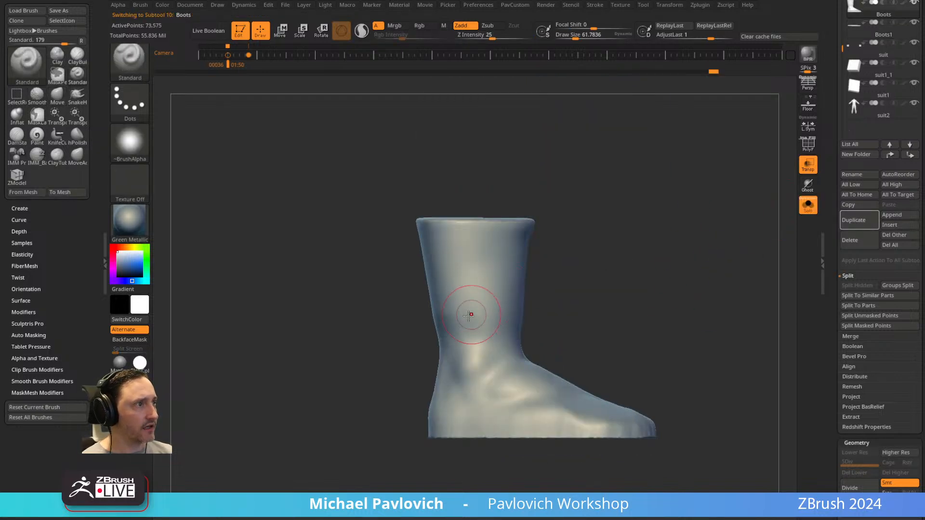
key("s")
left_click_drag(472, 332, 466, 332)
left_click_drag(442, 325, 532, 330, "alt")
left_click_drag(476, 333, 525, 322, "alt")
left_click_drag(465, 363, 518, 339, "alt")
mouse_move(554, 338)
left_mouse_down()
mouse_move(519, 348)
mouse_move(545, 351)
left_mouse_up()
Carve vertical seam lines down both sides of the boot with the DamStandard brush at Draw Size 20.58.
mouse_move(623, 341)
left_mouse_down()
mouse_move(615, 374)
mouse_move(616, 280)
mouse_move(646, 273)
mouse_move(644, 262)
left_mouse_up()
key("b")
key("d")
key("s")
key("s")
left_click_drag(534, 250, 532, 249)
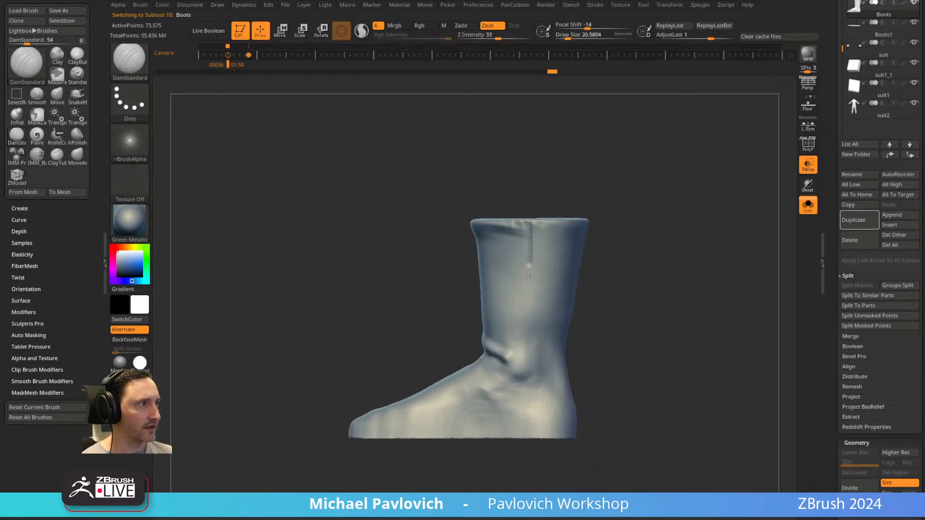
left_click_drag(521, 403, 519, 440)
left_click_drag(671, 319, 599, 296)
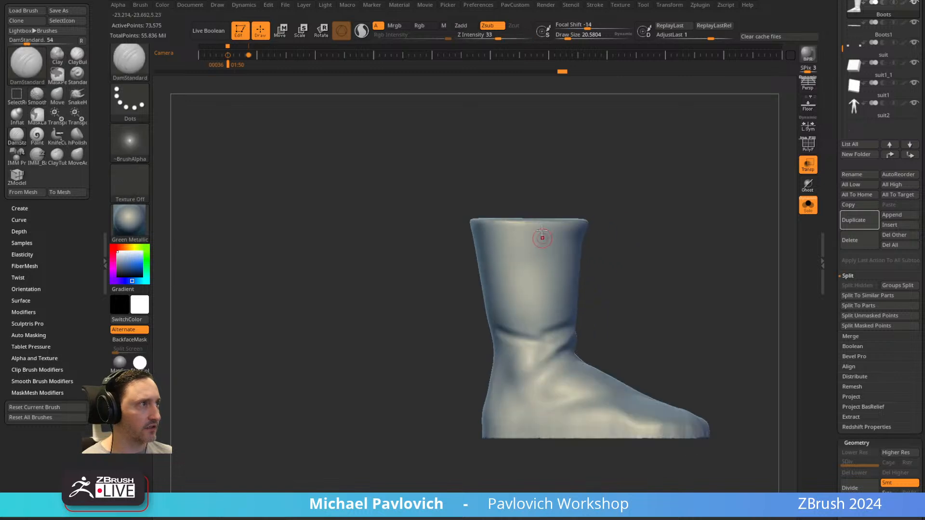
left_click_drag(531, 222, 528, 381)
Try carving a horizontal seam around the shaft just below the boot's upper rim, undoing the stray strokes.
mouse_move(701, 292)
left_mouse_down()
mouse_move(723, 258)
mouse_move(721, 318)
mouse_move(725, 275)
mouse_move(715, 285)
mouse_move(567, 249)
mouse_move(564, 259)
left_mouse_up()
left_click_drag(614, 258, 539, 256)
key("ctrl+z")
mouse_move(618, 235)
left_mouse_down("shift")
mouse_move(595, 233)
mouse_move(600, 200)
mouse_move(635, 214)
left_mouse_up("shift")
left_click_drag(420, 262, 470, 260, "ctrl")
mouse_move(505, 193)
left_mouse_down("ctrl")
mouse_move(627, 212)
mouse_move(665, 240)
mouse_move(644, 244)
mouse_move(640, 224)
left_mouse_up("ctrl")
key("ctrl+z")
key("ctrl+z")
left_click_drag(488, 265, 496, 265)
left_click_drag(586, 219, 700, 198)
mouse_move(349, 266)
left_mouse_down()
mouse_move(481, 253)
mouse_move(361, 260)
left_mouse_up()
left_click_drag(501, 241, 592, 230)
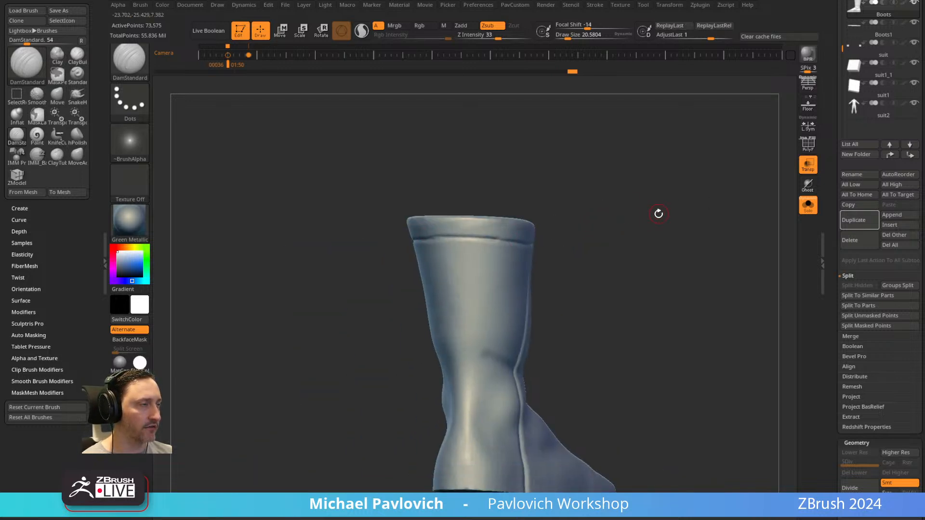
Try a lasso mask on the back of the shaft, revisit the original foot in the undo history, and return to the folded boot.
mouse_move(642, 215)
left_mouse_down()
mouse_move(617, 218)
mouse_move(647, 236)
mouse_move(636, 213)
mouse_move(713, 213)
mouse_move(584, 237)
mouse_move(562, 228)
mouse_move(583, 236)
left_mouse_up()
left_click_drag(539, 294, 439, 182, "ctrl")
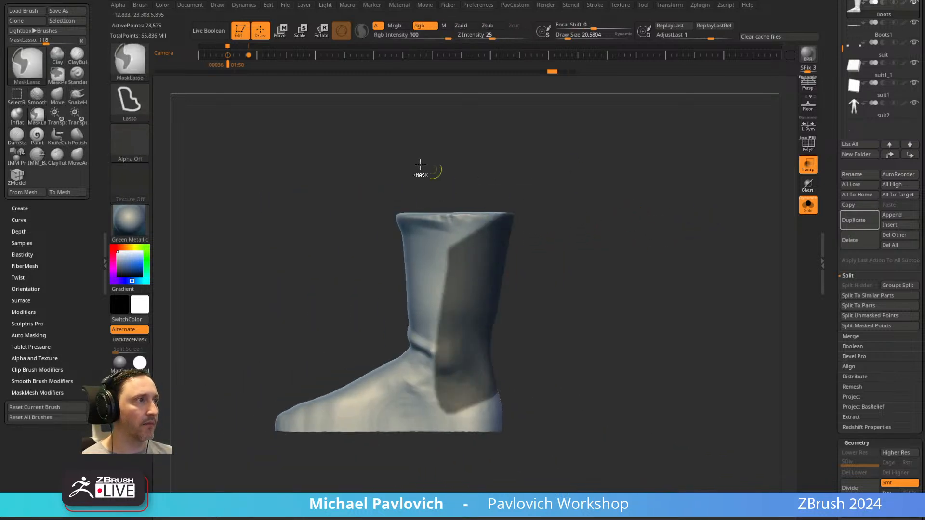
left_click(145, 76, "ctrl")
left_click(229, 72, "ctrl")
key("b")
key("d")
key("s")
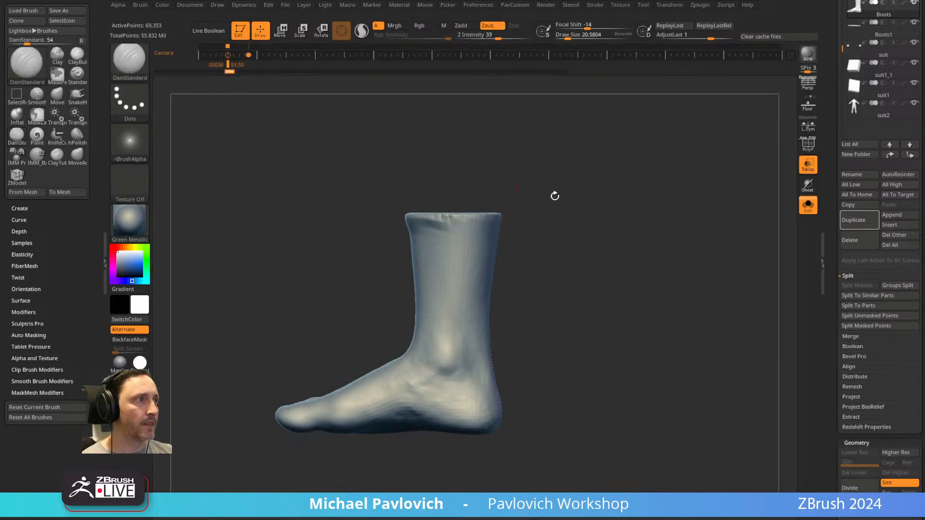
left_click(562, 71)
key("ctrl")
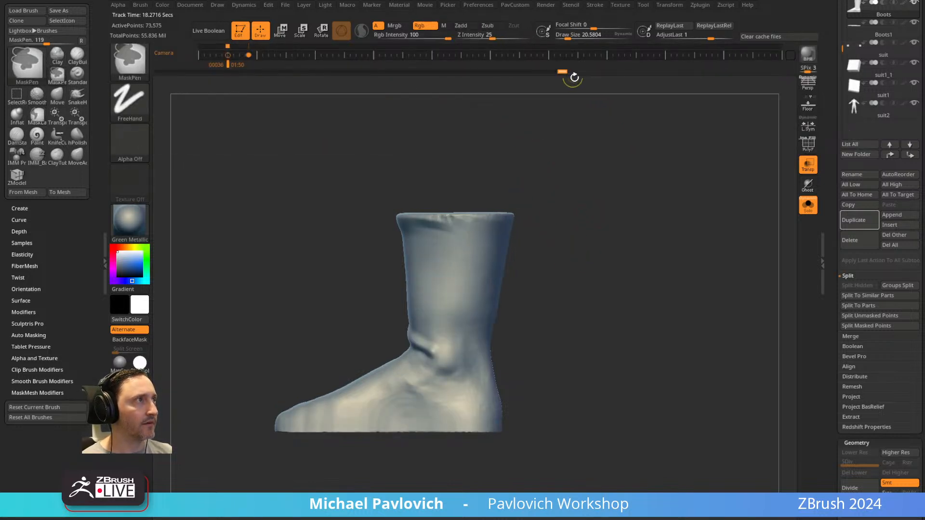
Mask the front half of the boot along a straight vertical edge and switch to the Move brush at Draw Size 155.56.
left_click_drag(559, 172, 452, 474, "ctrl")
left_click(538, 338, "ctrl")
mouse_move(638, 259)
left_mouse_down("alt")
mouse_move(673, 263)
mouse_move(648, 263)
left_mouse_up("alt")
key("s")
left_click_drag(459, 257, 469, 249)
key("b")
key("m")
key("v")
left_click_drag(560, 209, 506, 248)
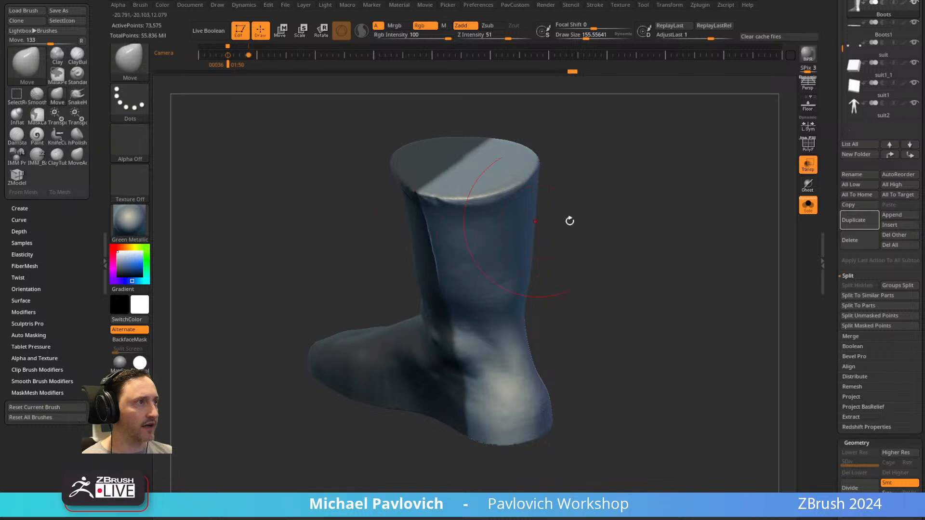
Shift the unmasked back surface along the mask edge on the boot's inner side to form a vertical seam.
left_click_drag(576, 216, 581, 219, "shift")
left_click_drag(438, 208, 441, 215)
left_click_drag(436, 271, 439, 276)
left_click_drag(438, 317, 441, 322)
left_click_drag(435, 361, 437, 367)
left_click_drag(436, 418, 437, 424)
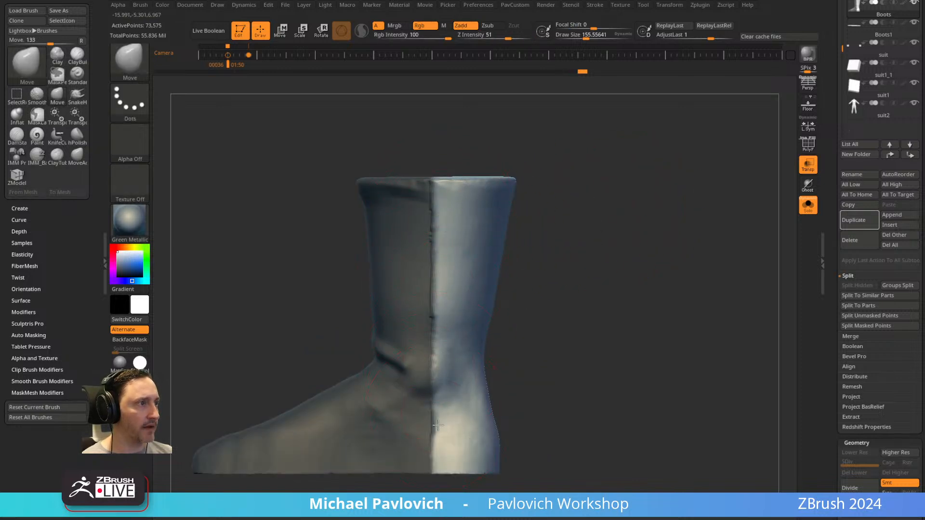
left_click_drag(572, 355, 527, 362)
left_click_drag(443, 398, 446, 402)
left_click_drag(441, 446, 444, 450)
Form the matching vertical seam along the mask edge on the boot's outer side, reducing the Move brush's Draw Size to 112.
left_click_drag(540, 400, 555, 217, "shift")
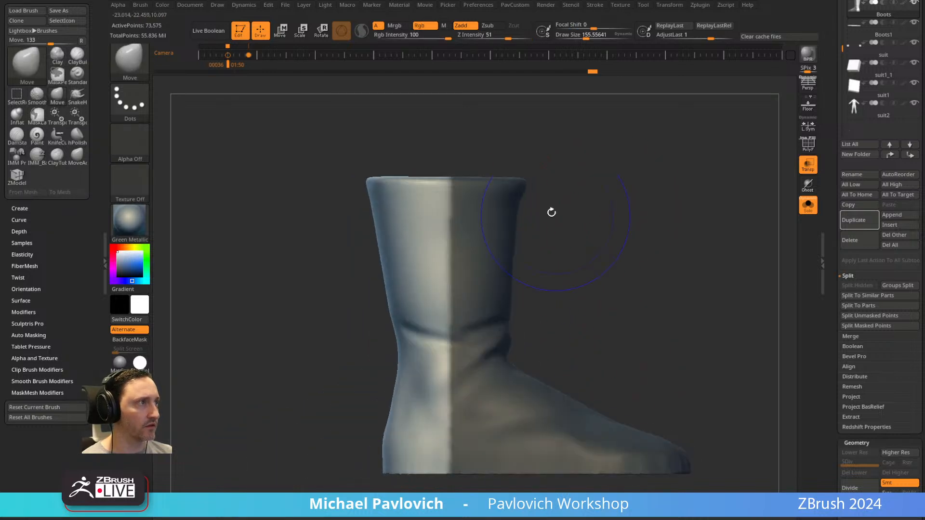
left_click_drag(438, 217, 436, 279)
left_click_drag(567, 252, 536, 275)
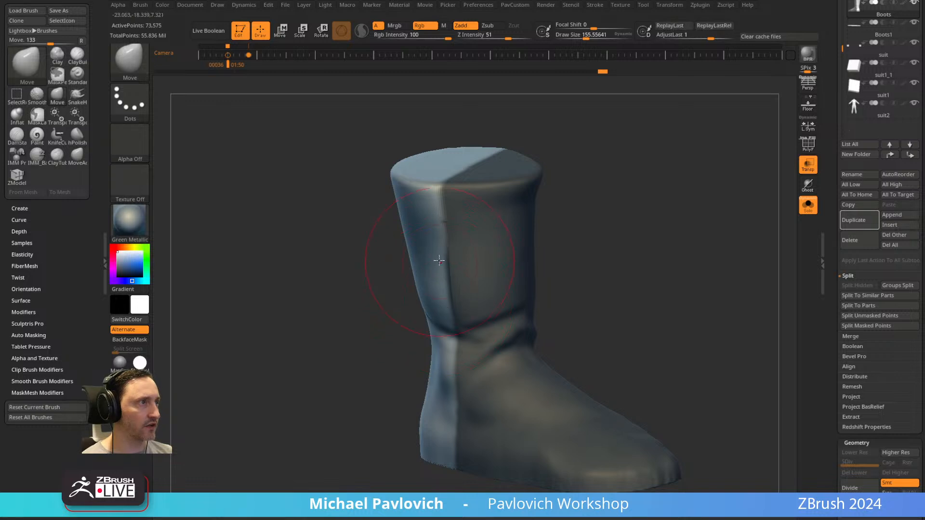
left_click_drag(394, 274, 538, 208)
left_click_drag(435, 254, 436, 259)
left_click_drag(440, 299, 440, 307)
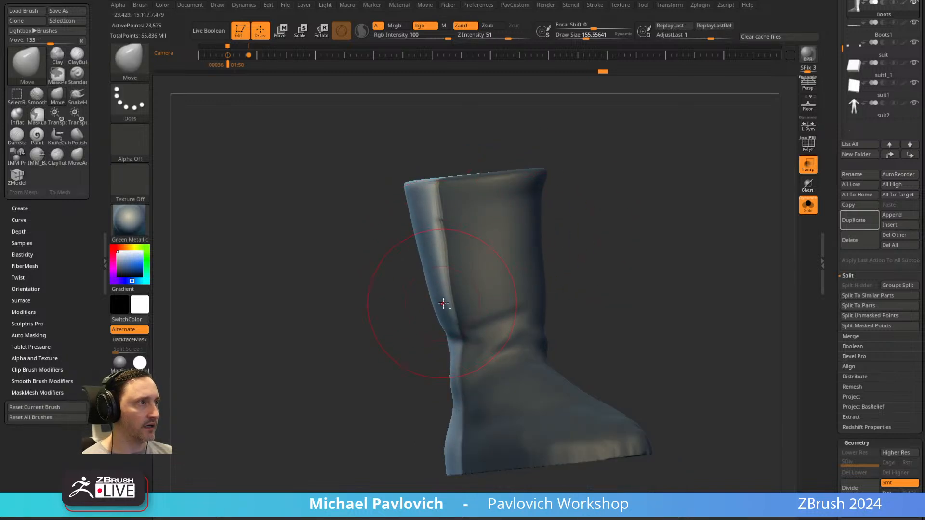
right_click_drag(471, 354, 478, 283, "alt")
left_click_drag(559, 200, 586, 244)
left_click_drag(466, 284, 465, 275)
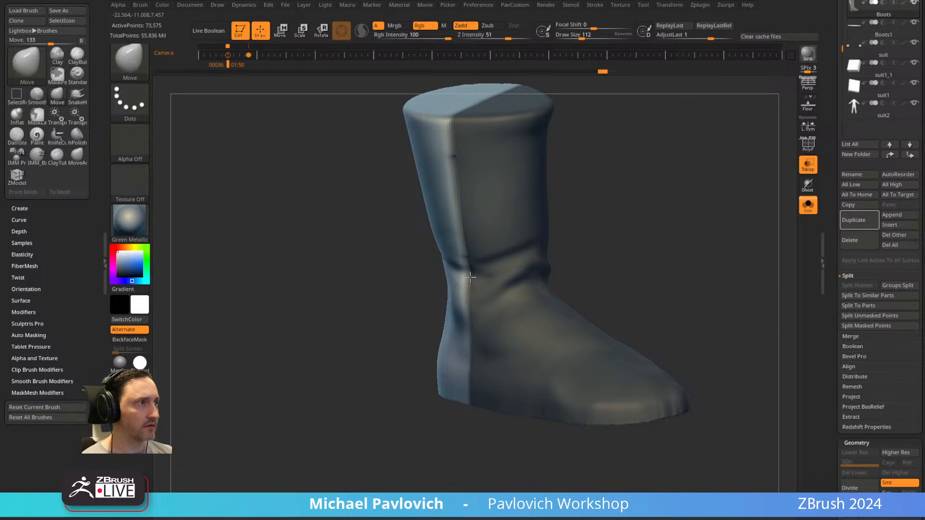
left_click_drag(462, 340, 466, 348)
left_click_drag(460, 393, 464, 372)
Mask all but the back strip of the upper cuff and pull that strip with the Move brush at Draw Size 112.
left_click_drag(608, 270, 692, 240)
left_click_drag(606, 225, 634, 277, "alt")
left_click_drag(670, 251, 646, 213, "shift")
left_click_drag(391, 160, 505, 208, "ctrl")
left_click(636, 201, "ctrl")
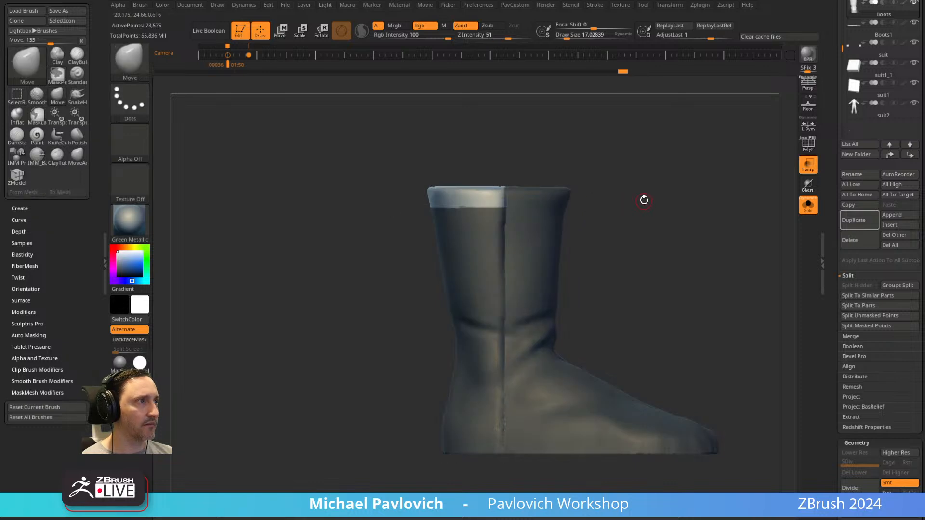
left_click_drag(609, 188, 578, 212)
key("s")
mouse_move(424, 234)
left_mouse_down()
mouse_move(437, 235)
mouse_move(420, 208)
left_mouse_up()
mouse_move(362, 241)
left_mouse_down()
mouse_move(383, 263)
mouse_move(450, 245)
left_mouse_up()
left_click_drag(363, 257, 413, 251)
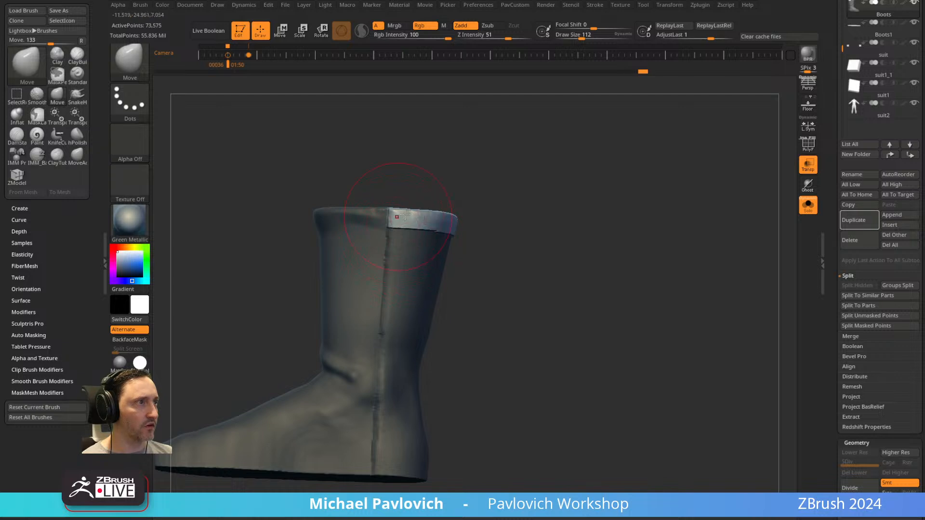
right_click_drag(398, 217, 570, 186, "ctrl")
Show all subtools again, check the seamed boot against the full suit, and select the suit.
left_click_drag(583, 213, 627, 236, "ctrl")
right_click_drag(771, 221, 650, 233)
left_click(809, 205)
right_click_drag(737, 241, 578, 260)
right_click_drag(578, 260, 689, 282, "ctrl")
left_click(520, 280, "alt")
right_click_drag(631, 277, 653, 178, "ctrl")
right_click_drag(654, 179, 665, 275, "alt")
Switch to the Standard brush at Draw Size 20.58 and load another project without saving the current changes.
key("s")
left_click_drag(557, 268, 561, 265)
key("b")
key("s")
key("t")
mouse_move(617, 245)
right_mouse_down()
mouse_move(585, 247)
mouse_move(630, 250)
right_mouse_up()
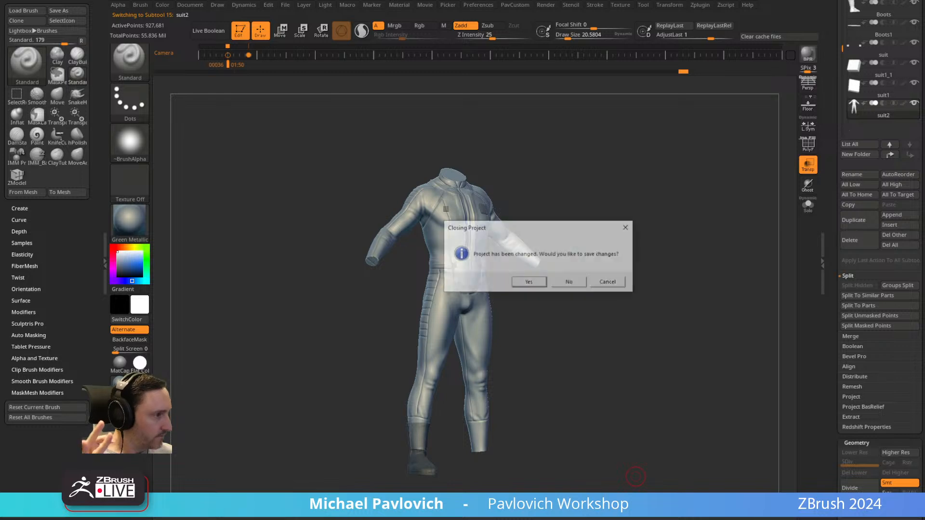
left_click(569, 283)
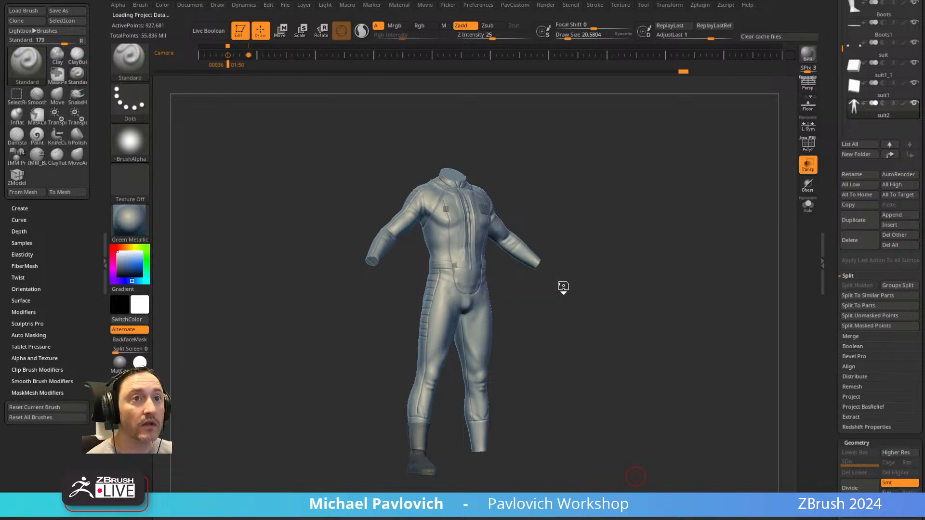
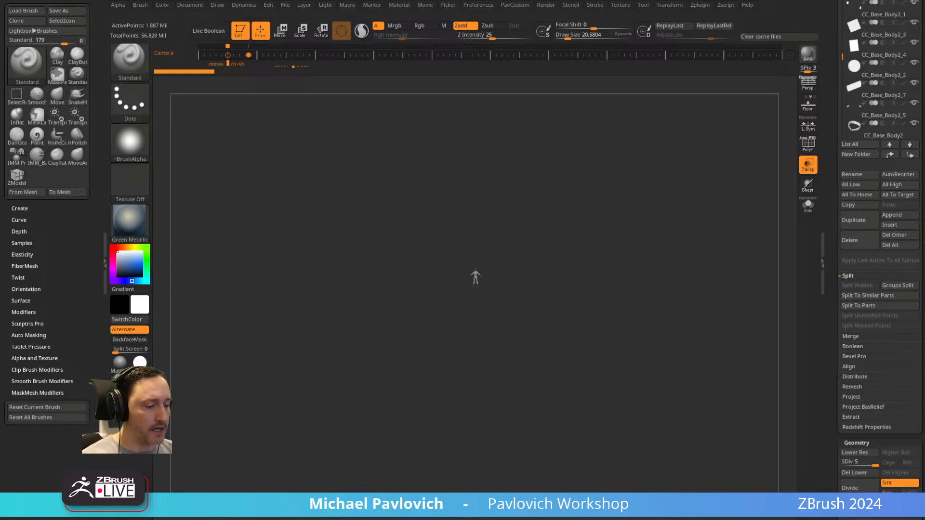
Activate the CC_Base_Body1 suit subtool and turn off transparency while showing all the subtools.
left_click_drag(667, 211, 692, 248, "alt")
left_click_drag(692, 247, 652, 305, "alt")
left_click(622, 202, "alt")
left_click_drag(684, 169, 659, 284, "alt")
left_click(535, 262, "alt")
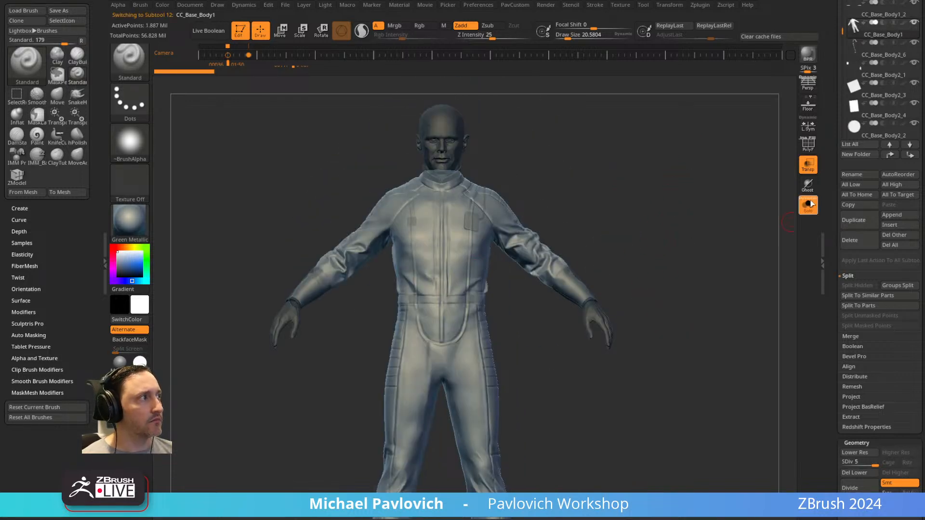
left_click(810, 206)
left_click(808, 166)
left_click(808, 204)
Examine the round connector, tube and mounting plate on the suit's lower back, activating their subtools individually.
mouse_move(727, 248)
left_mouse_down("alt")
mouse_move(723, 221)
mouse_move(752, 267)
mouse_move(718, 250)
left_mouse_up("alt")
mouse_move(765, 205)
left_mouse_down()
mouse_move(601, 259)
mouse_move(535, 252)
left_mouse_up()
key("s")
left_click_drag(602, 256, 627, 321, "alt")
left_click(588, 318, "alt")
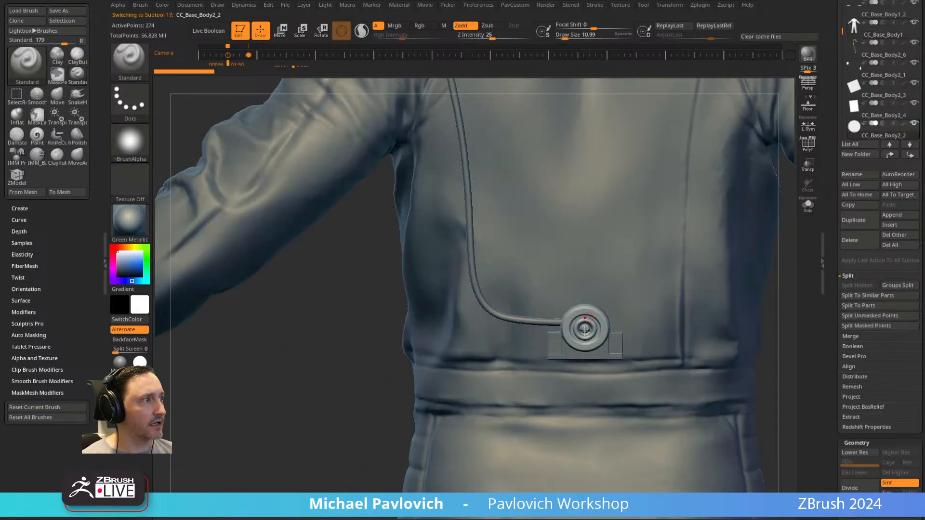
left_click(571, 357, "alt")
left_click(585, 329, "alt")
left_click_drag(375, 386, 228, 519, "shift")
left_click(365, 312, "alt")
left_click(583, 304, "alt")
mouse_move(740, 236)
left_mouse_down("alt")
mouse_move(721, 208)
mouse_move(610, 203)
left_mouse_up("alt")
left_click(304, 414, "alt")
Set the draw size to about 36 and examine the suit's seams, folds and attached parts from several angles.
key("s")
left_click_drag(514, 218, 667, 202, "alt")
key("s")
left_click_drag(659, 201, 652, 201)
mouse_move(652, 207)
left_mouse_down("alt")
mouse_move(637, 174)
mouse_move(623, 339)
mouse_move(716, 153)
mouse_move(730, 163)
mouse_move(559, 325)
left_mouse_up("alt")
left_click_drag(518, 388, 694, 309, "alt")
left_click_drag(694, 308, 660, 216, "alt")
left_click_drag(630, 289, 655, 287)
key("s")
mouse_move(655, 288)
left_mouse_down()
mouse_move(641, 290)
mouse_move(648, 251)
mouse_move(667, 324)
mouse_move(684, 316)
left_mouse_up()
left_click_drag(644, 101, 641, 260, "alt")
left_click(570, 224, "alt")
mouse_move(651, 122)
left_mouse_down("alt")
mouse_move(679, 220)
mouse_move(630, 217)
mouse_move(706, 204)
mouse_move(688, 205)
mouse_move(692, 227)
mouse_move(675, 228)
mouse_move(661, 129)
left_mouse_up("alt")
key("s")
key("s")
mouse_move(640, 304)
left_mouse_down("alt")
mouse_move(669, 207)
mouse_move(683, 208)
mouse_move(660, 197)
left_mouse_up("alt")
key("s")
left_click_drag(670, 180, 684, 200, "alt")
mouse_move(708, 140)
left_mouse_down("alt")
mouse_move(714, 201)
mouse_move(613, 227)
mouse_move(762, 153)
left_mouse_up("alt")
left_click_drag(562, 151, 591, 388, "alt")
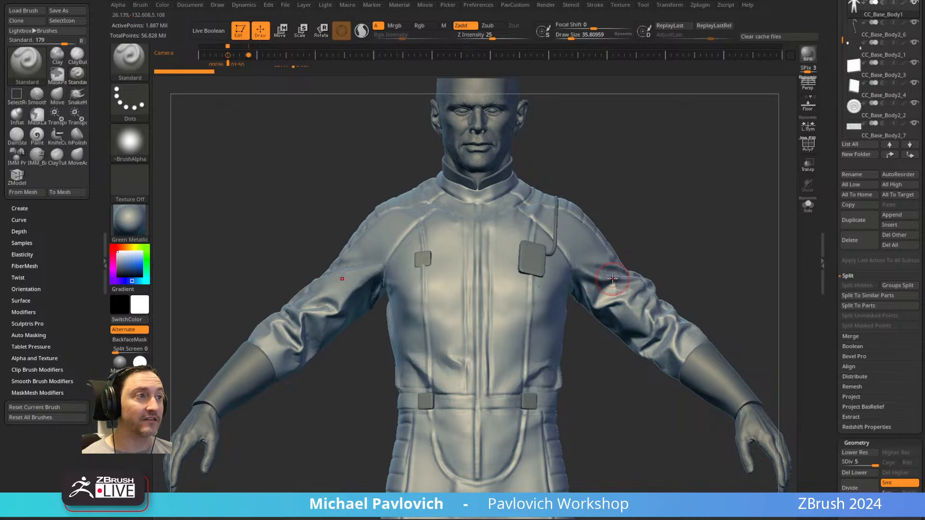
left_click_drag(611, 447, 590, 153, "alt")
left_click_drag(572, 284, 595, 323, "alt")
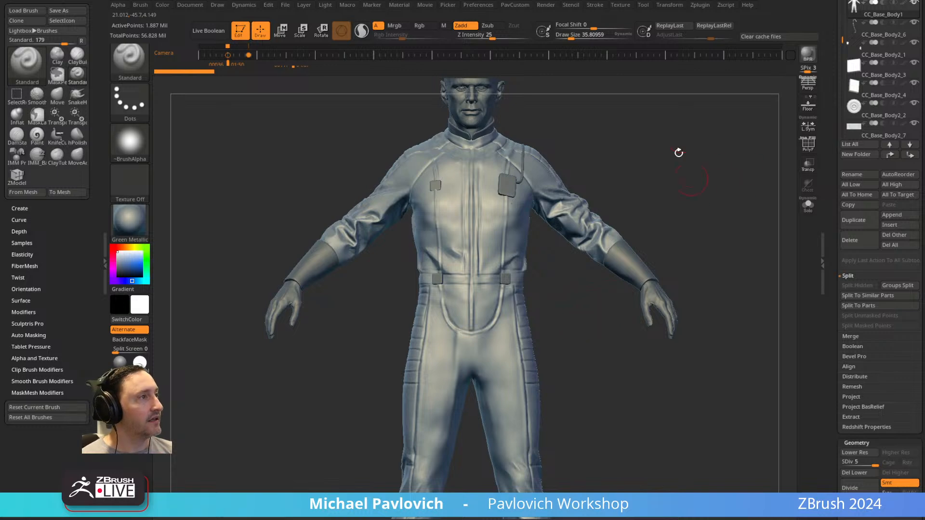
left_click_drag(687, 173, 680, 212)
Isolate the VaultTecSuit subtool and examine its folds from the front and back.
left_click_drag(833, 190, 840, 319)
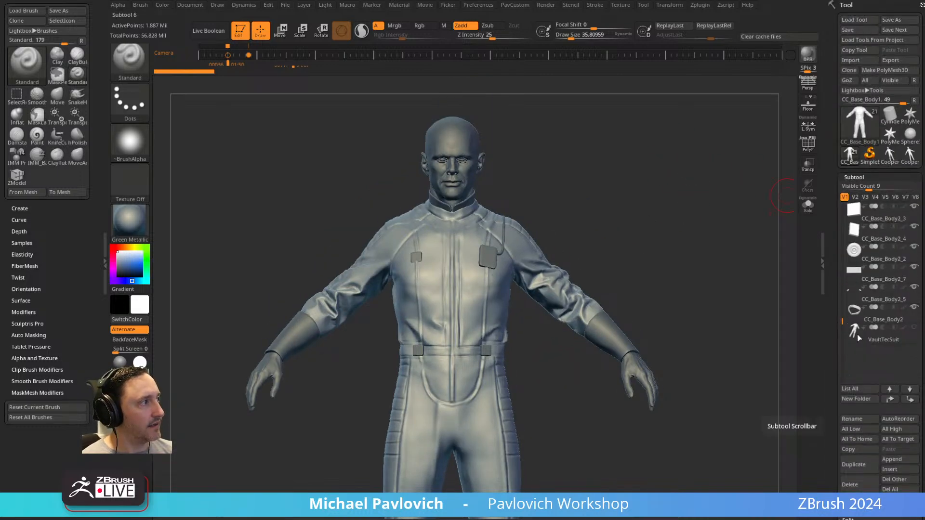
left_click(873, 340)
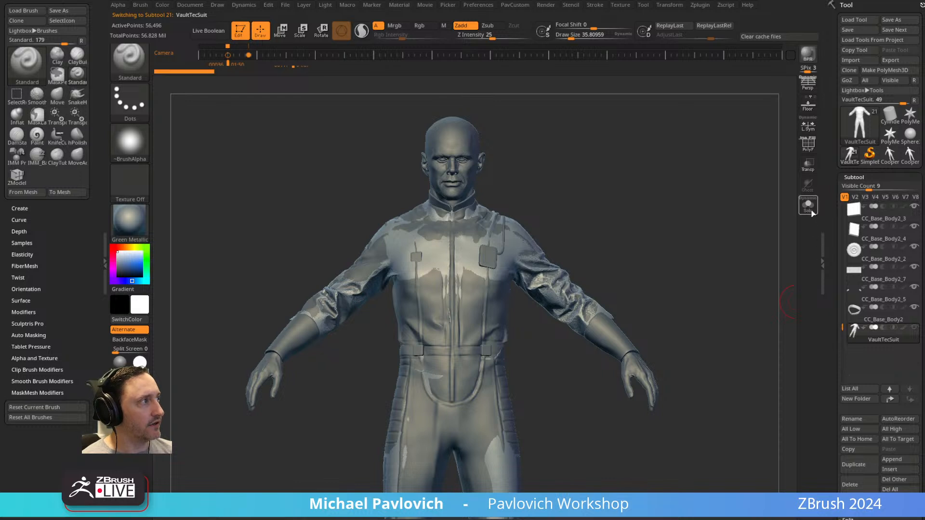
left_click(808, 204)
left_click_drag(722, 254, 506, 230)
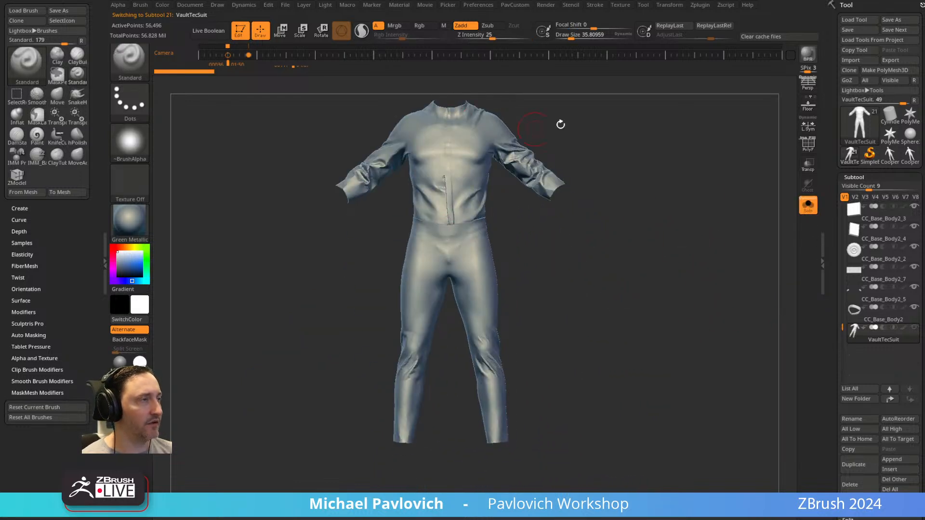
left_click_drag(530, 130, 514, 248, "alt")
left_click_drag(562, 199, 510, 215)
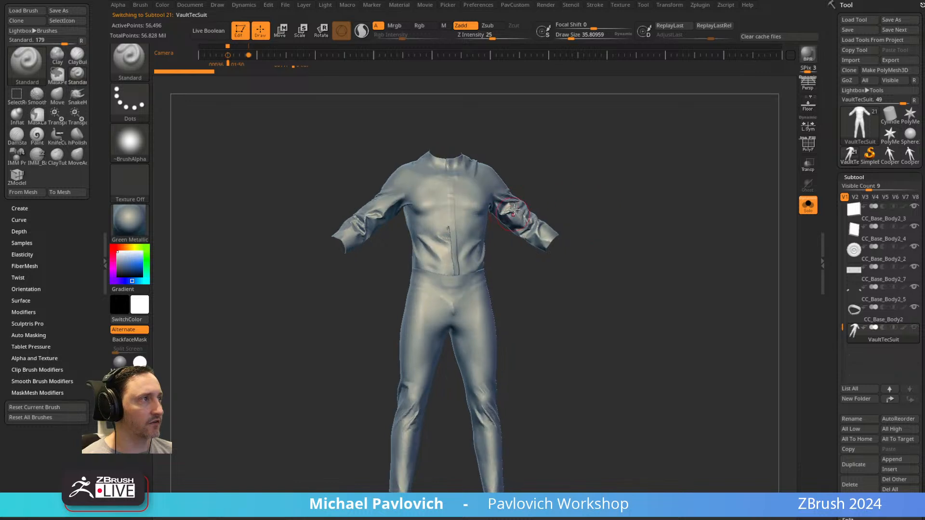
left_click_drag(624, 323, 503, 389)
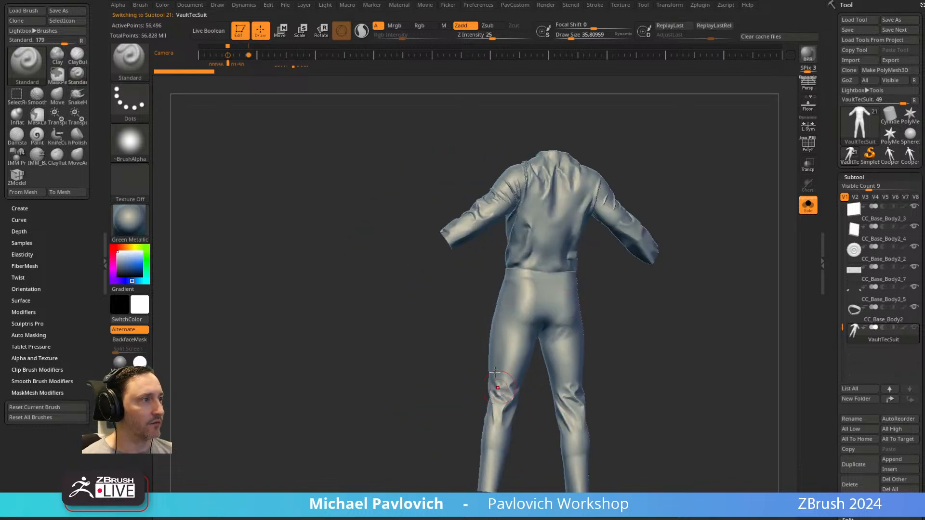
left_click_drag(715, 215, 632, 241)
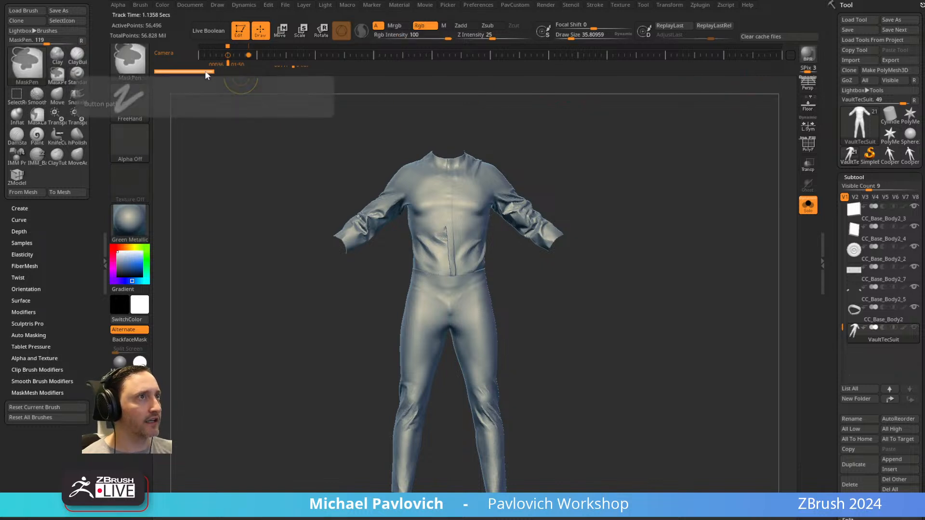
Switch the isolated view to the CC_Base_Body1 suit and display its polyframe, with a draw size of about 62.
left_click_drag(628, 225, 526, 226)
mouse_move(842, 319)
left_mouse_down()
mouse_move(838, 296)
mouse_move(841, 311)
left_mouse_up()
scroll(852, 322, "up", 4)
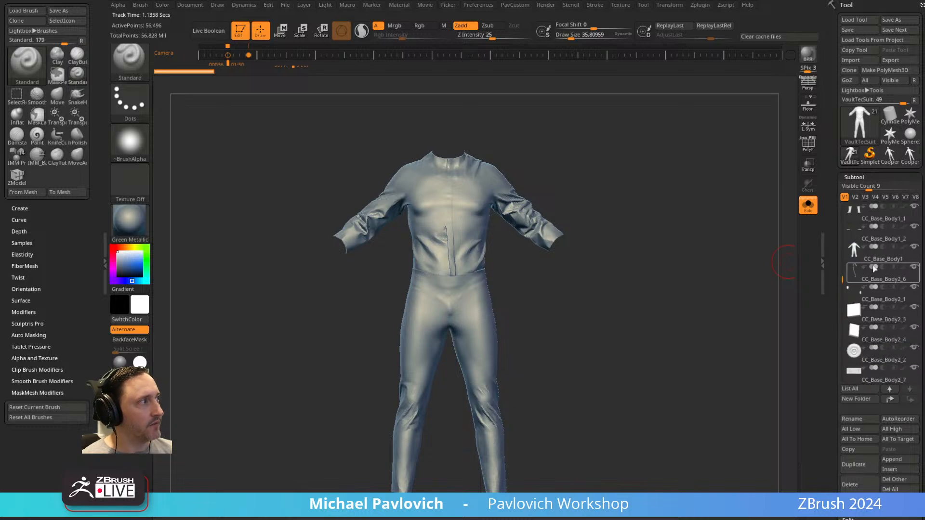
left_click(880, 261)
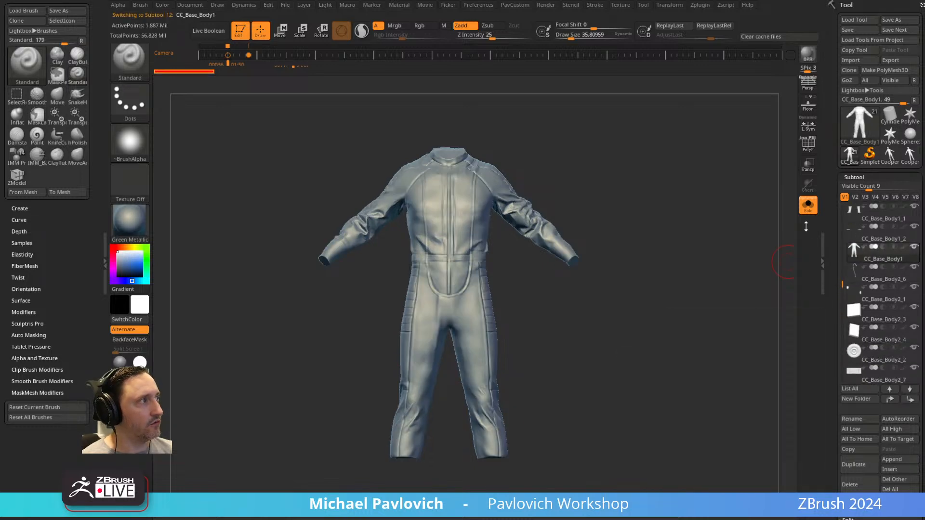
left_click_drag(647, 234, 564, 318, "alt")
left_click_drag(553, 178, 569, 409, "alt")
key("s")
left_click_drag(589, 270, 593, 269)
key("shift")
key("shift+f")
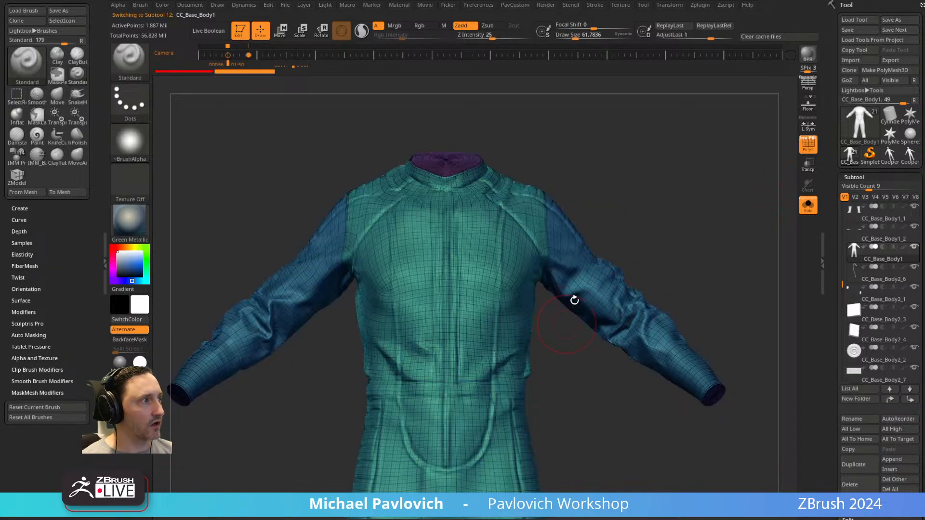
Examine the polygroups and edge flow across the isolated suit's torso, sleeves and legs, using a draw size of about 41.
mouse_move(637, 214)
left_mouse_down()
mouse_move(651, 207)
mouse_move(574, 173)
left_mouse_up()
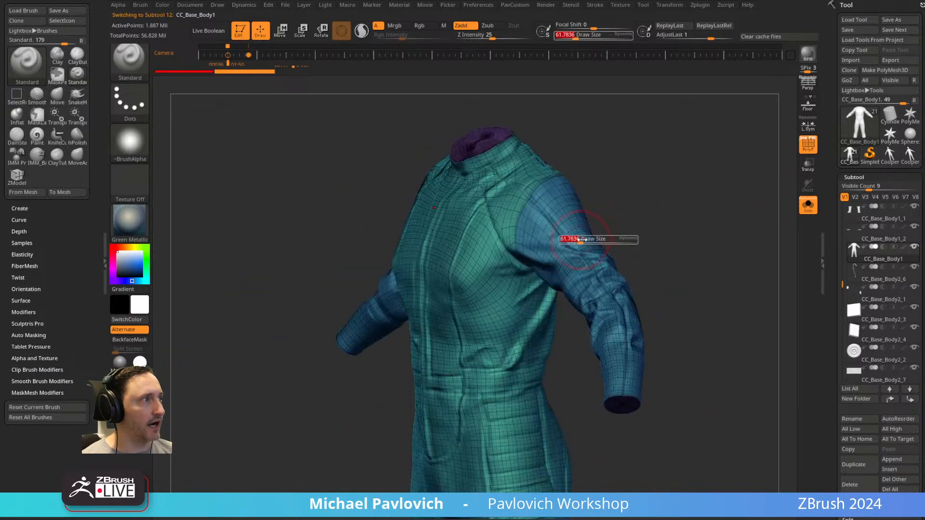
left_click_drag(659, 234, 685, 222, "alt")
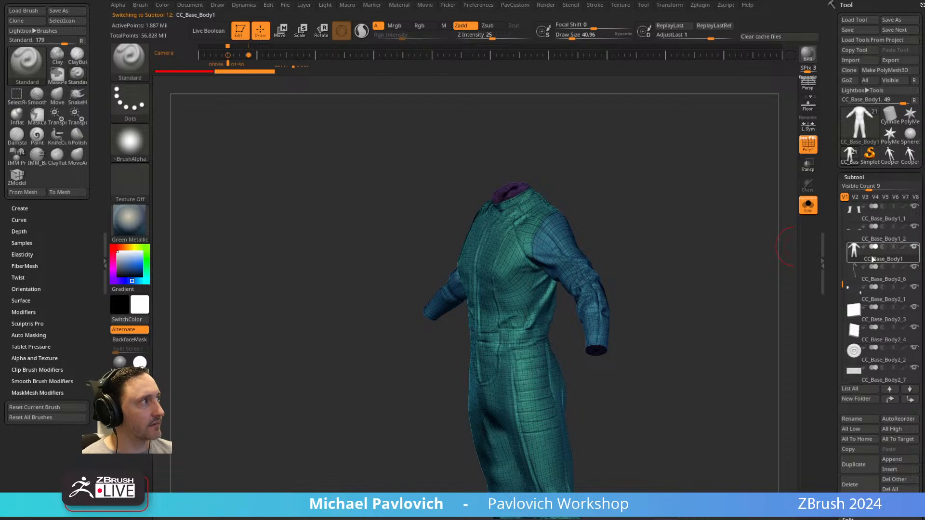
mouse_move(893, 165)
left_click_drag(632, 237, 671, 241, "shift")
mouse_move(670, 241)
left_mouse_down("alt")
mouse_move(657, 169)
mouse_move(665, 236)
left_mouse_up("alt")
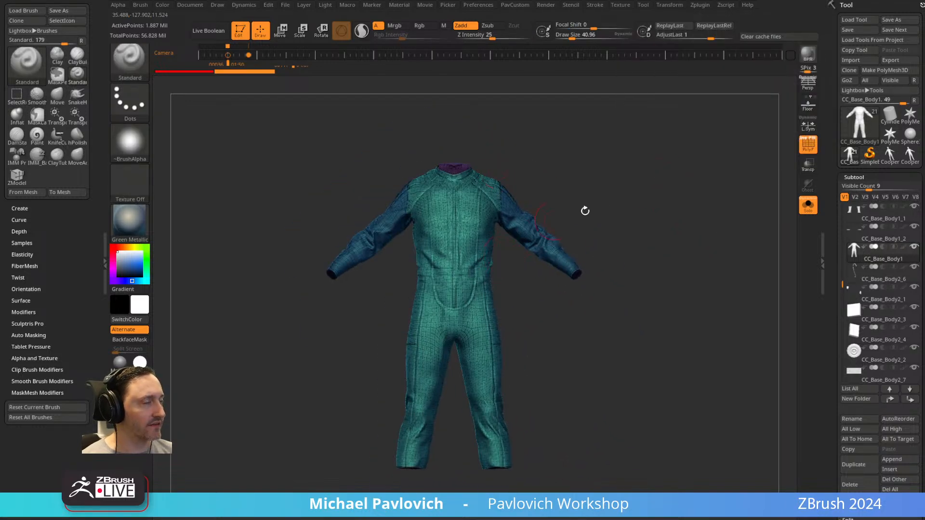
left_click_drag(558, 218, 481, 182)
mouse_move(629, 294)
left_mouse_down("shift")
mouse_move(659, 276)
mouse_move(675, 233)
left_mouse_up("shift")
Show the whole character again and hide the polyframe.
left_click(808, 205)
left_click(808, 146)
mouse_move(713, 145)
left_mouse_down("alt")
mouse_move(703, 153)
mouse_move(766, 245)
left_mouse_up("alt")
mouse_move(572, 315)
left_mouse_down("shift")
mouse_move(580, 324)
mouse_move(574, 297)
left_mouse_up("shift")
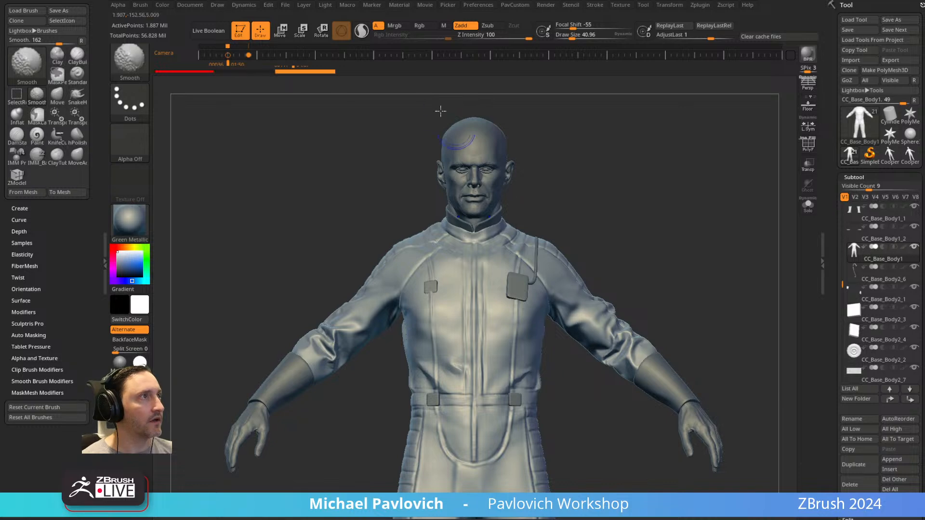
Lower the CC_Base_Body1 suit to subdivision level 3 and check the softened sleeve folds.
left_click_drag(596, 199, 574, 211)
left_click_drag(836, 288, 833, 178)
left_click(856, 295)
left_click(857, 295)
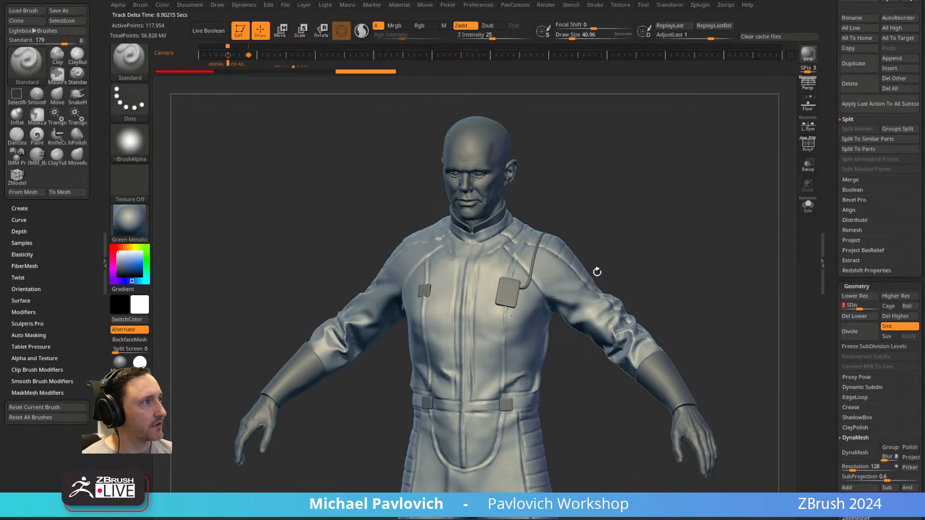
mouse_move(605, 293)
left_mouse_down("shift")
mouse_move(630, 348)
mouse_move(615, 322)
left_mouse_up("shift")
left_click_drag(684, 298, 612, 330)
mouse_move(643, 311)
left_mouse_down("shift")
mouse_move(616, 300)
mouse_move(619, 278)
left_mouse_up("shift")
right_click_drag(620, 279, 662, 288, "shift")
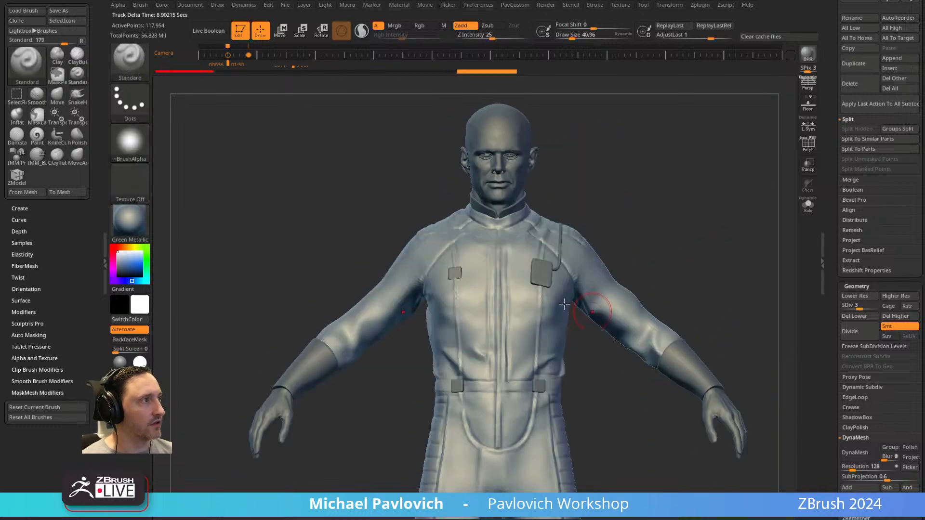
Delete the suit's subdivision levels below and above level 3, and display the polyframe.
left_click_drag(618, 419, 599, 206, "alt")
left_click_drag(502, 294, 504, 324, "shift")
mouse_move(630, 260)
left_mouse_down("shift")
mouse_move(483, 267)
mouse_move(504, 297)
mouse_move(507, 284)
left_mouse_up("shift")
left_click_drag(397, 233, 421, 207)
mouse_move(422, 207)
left_mouse_down("alt")
mouse_move(411, 397)
mouse_move(677, 128)
mouse_move(692, 182)
left_mouse_up("alt")
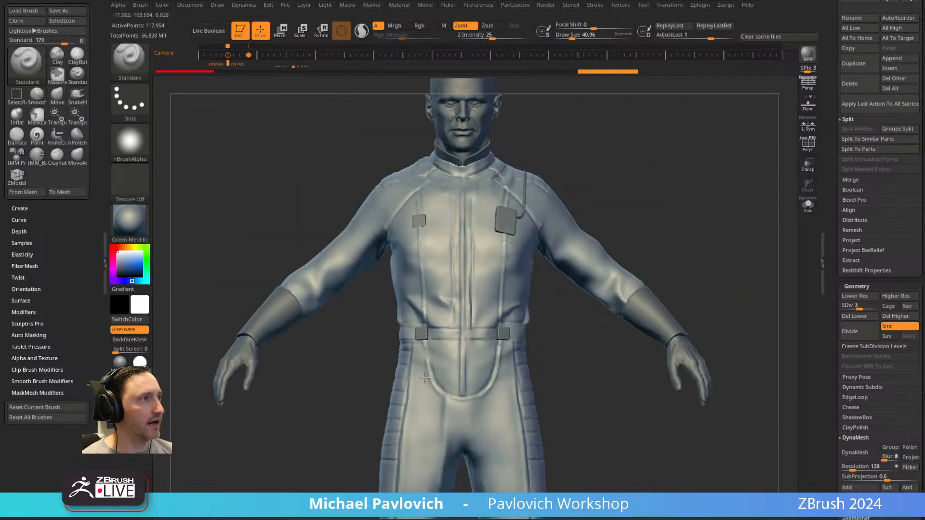
left_click_drag(665, 223, 657, 225)
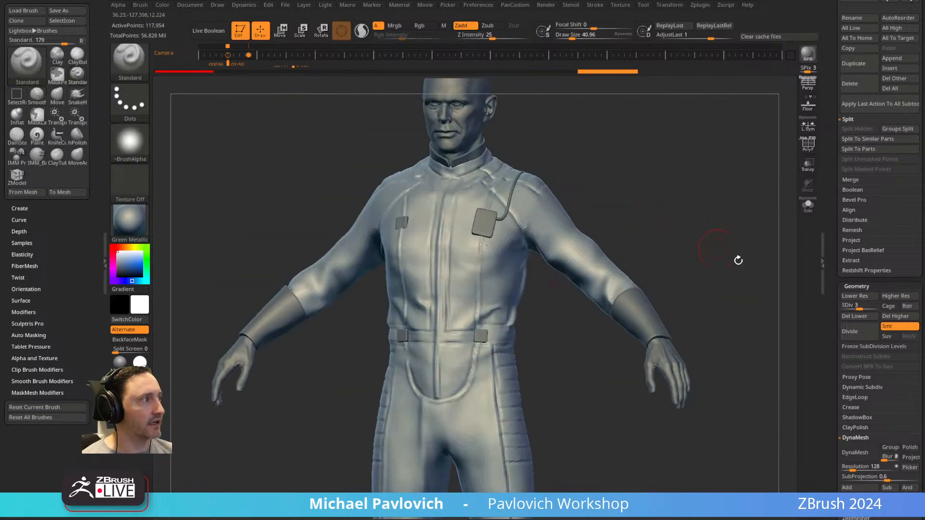
left_click(854, 316)
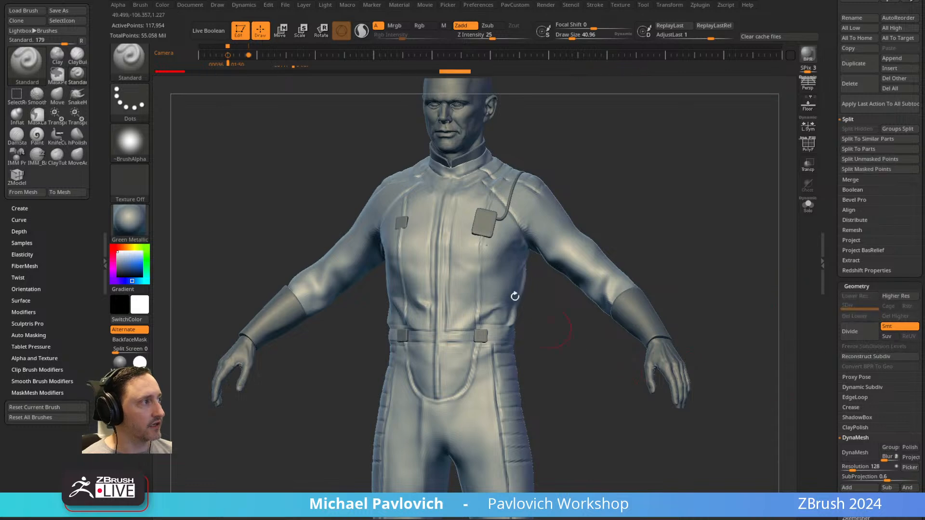
left_click_drag(552, 324, 797, 167, "shift")
left_click(808, 144)
left_click_drag(704, 206, 695, 216)
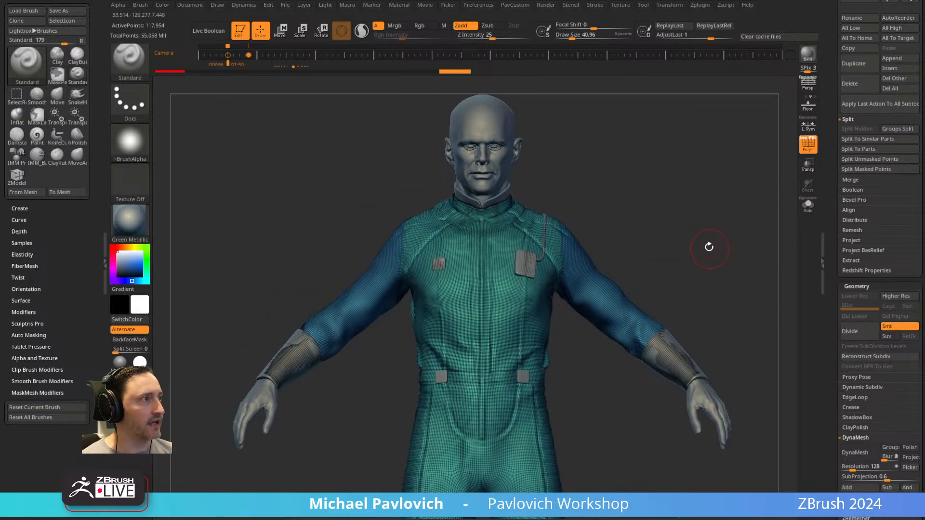
Try slicing a separate polygroup across the character's left sleeve with the SliceCurve brush.
left_click(144, 71, "ctrl+shift")
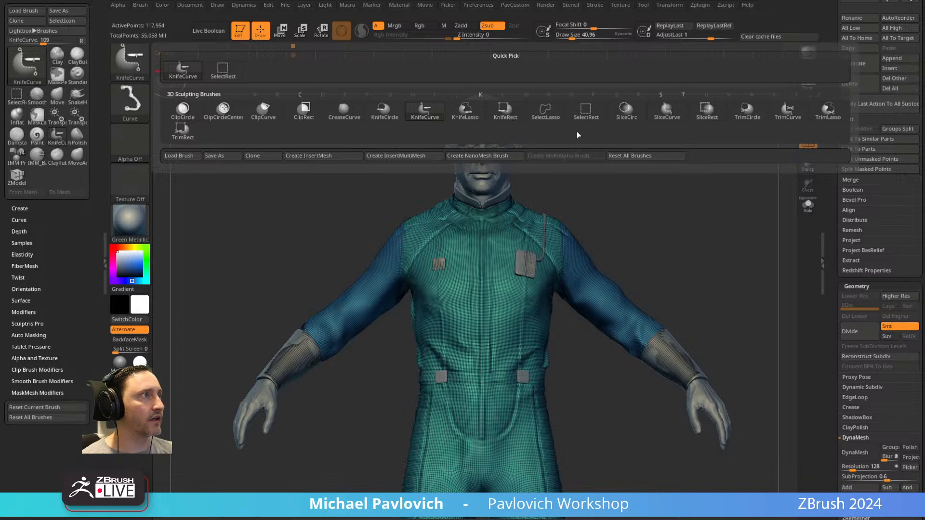
left_click(664, 115)
mouse_move(712, 175)
left_mouse_down("ctrl+shift")
mouse_move(590, 344)
mouse_move(602, 491)
left_mouse_up("ctrl+shift")
Isolate the suit, inspect the slice around the left sleeve, and undo that slice.
left_click(805, 211)
left_click_drag(752, 193, 699, 115, "alt")
left_click_drag(619, 219, 511, 294)
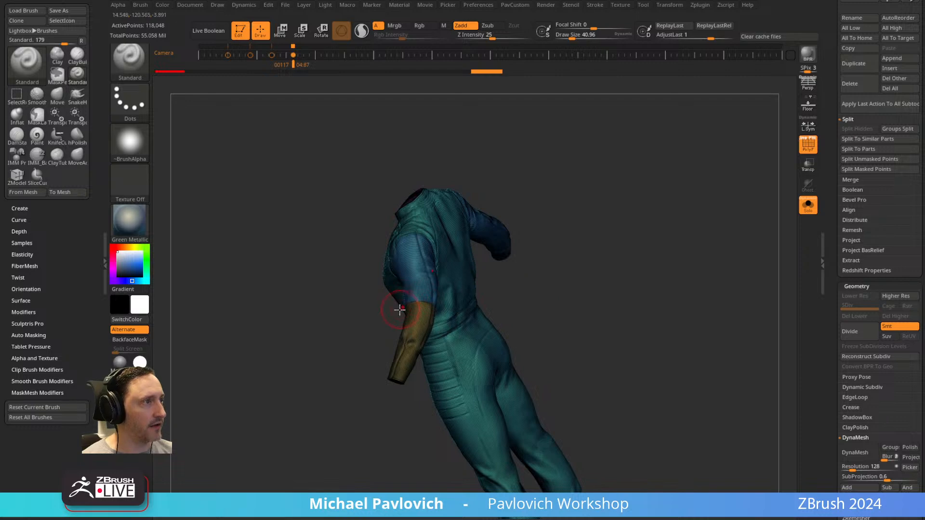
left_click_drag(596, 415, 689, 258)
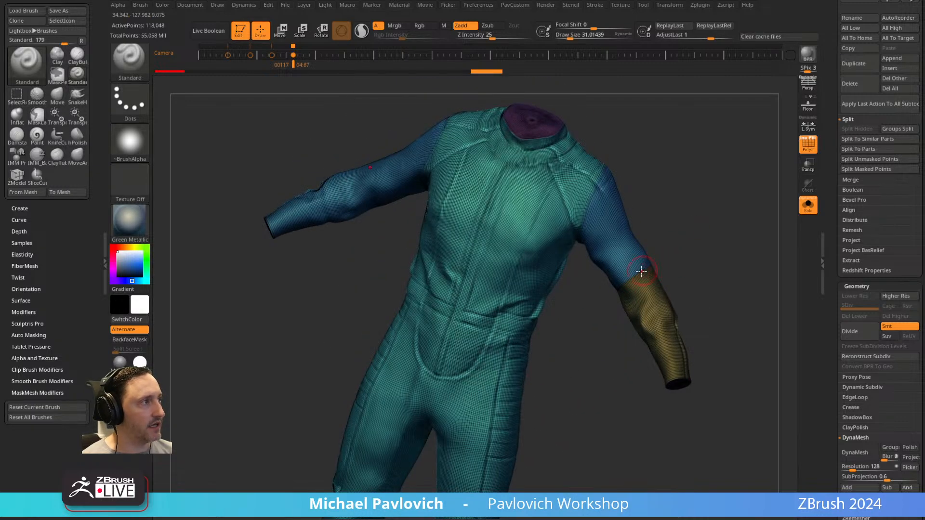
left_click_drag(623, 282, 628, 301)
left_click_drag(684, 238, 599, 263)
key("ctrl+z")
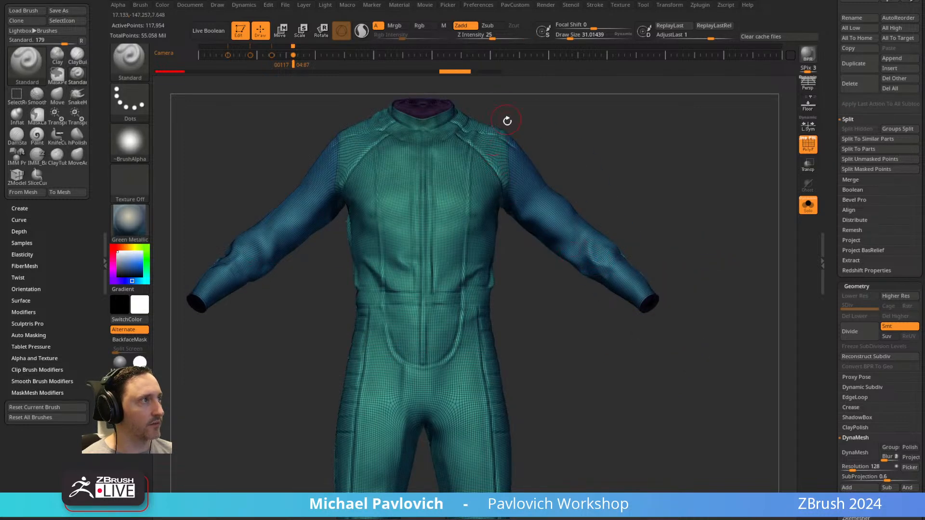
Review the ZRemesher options in the custom modelling palette for the isolated suit.
left_click_drag(482, 180, 692, 274)
key("3")
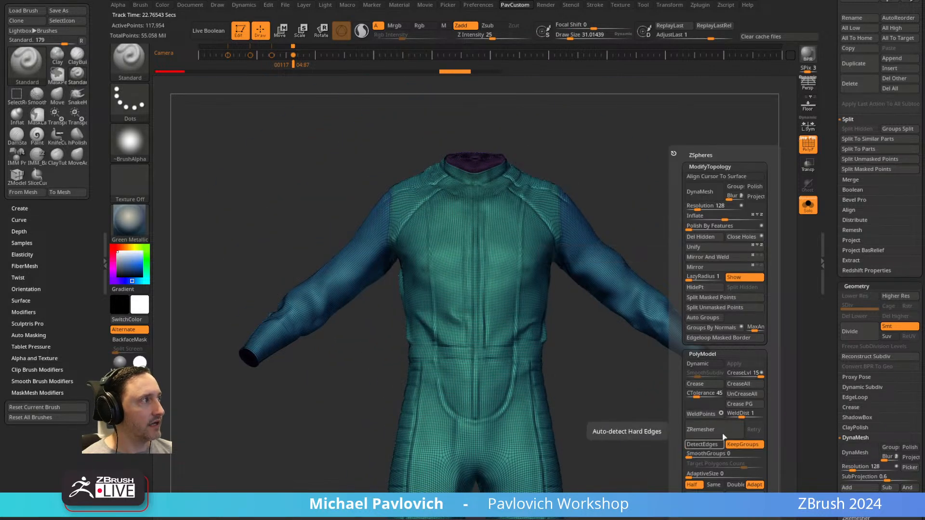
left_click_drag(831, 120, 833, 277)
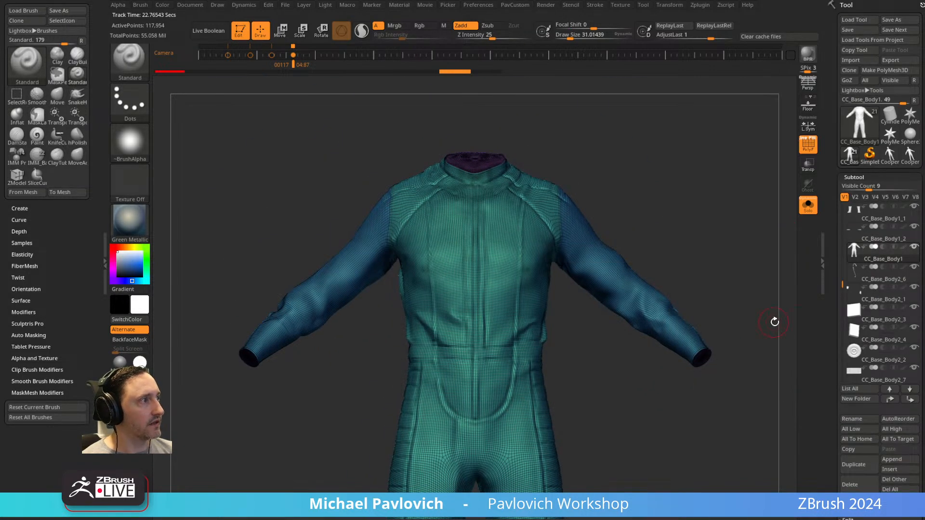
key("ctrl")
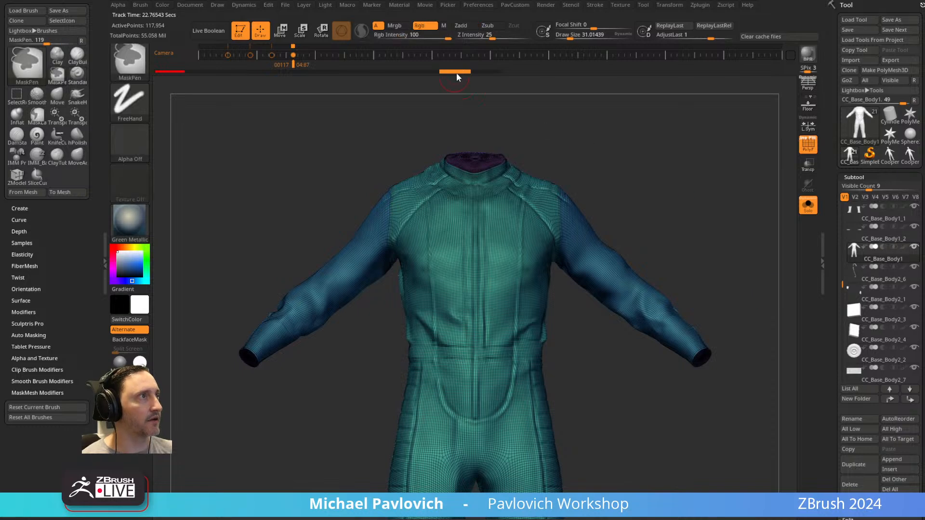
left_click_drag(670, 197, 735, 192)
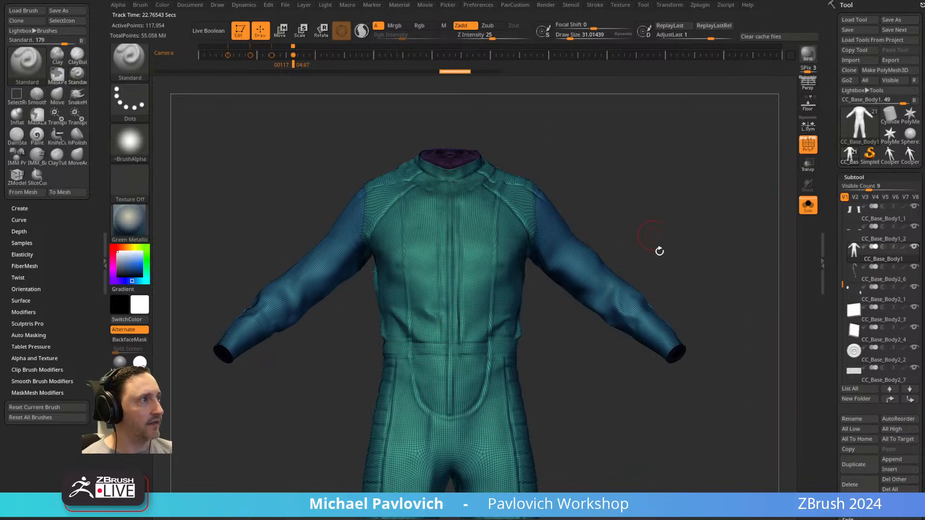
key("3")
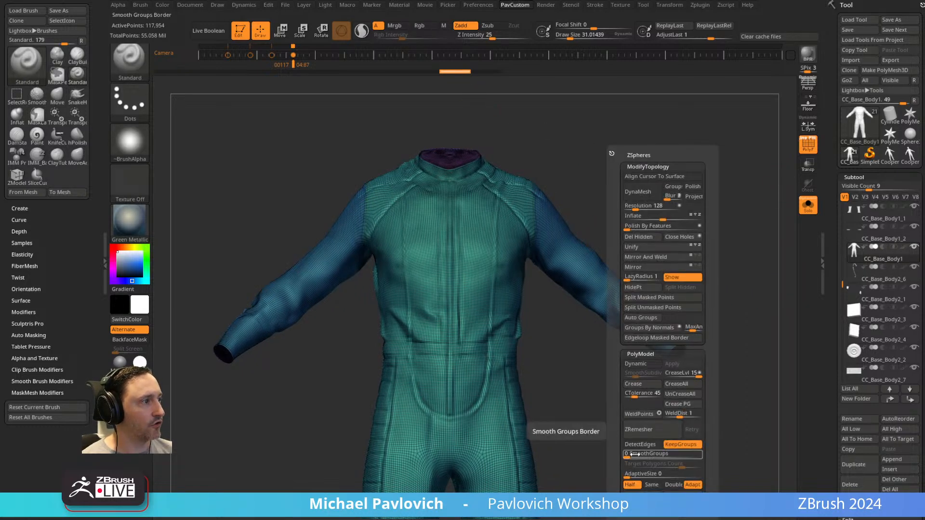
Bring up the ZRemesher settings and remesh the suit with Half and KeepGroups enabled.
left_click_drag(834, 345, 837, 201)
left_click(856, 289)
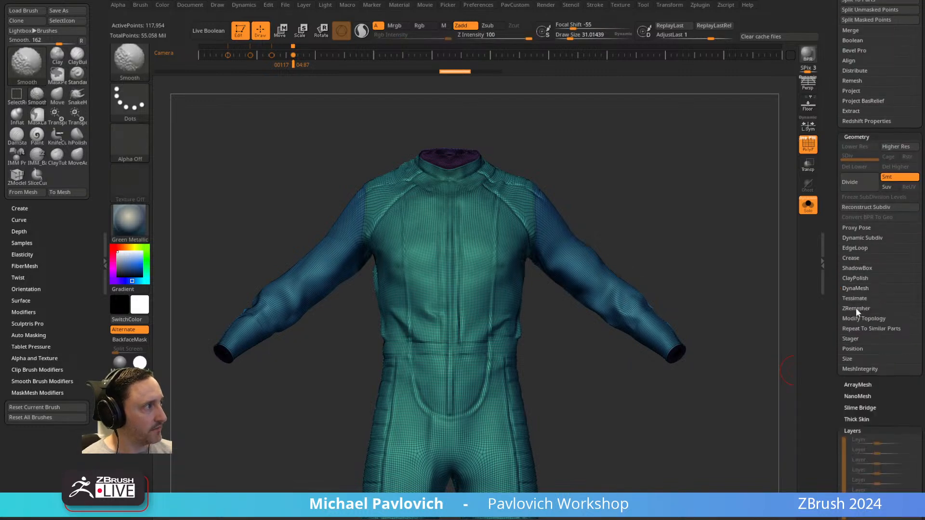
left_click(854, 309)
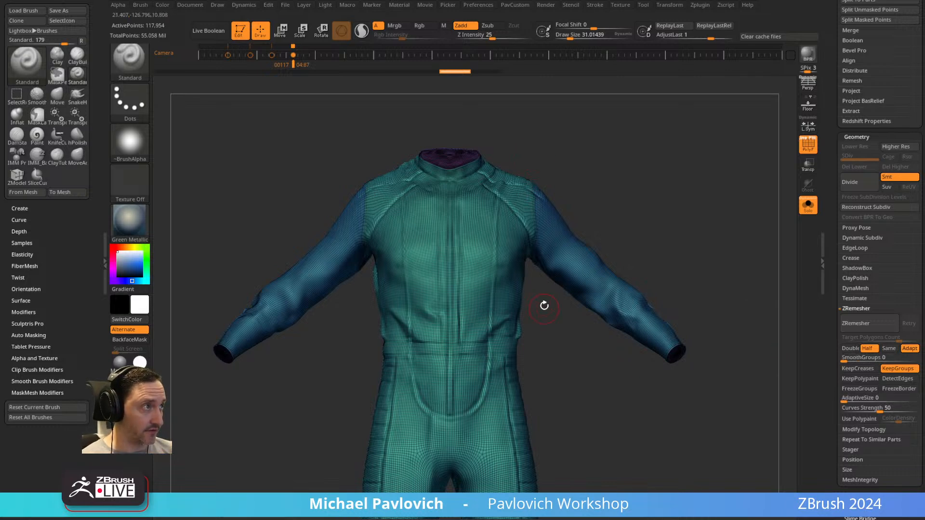
key("space")
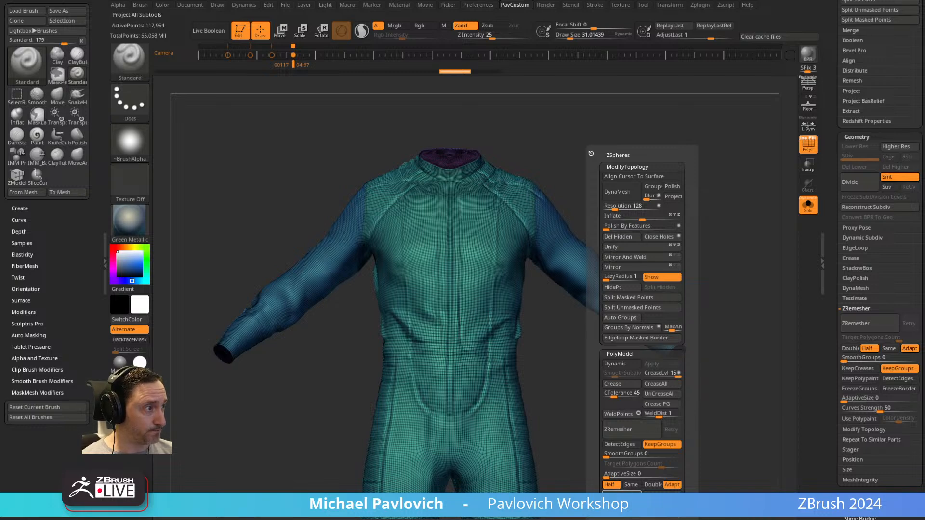
left_click(642, 429)
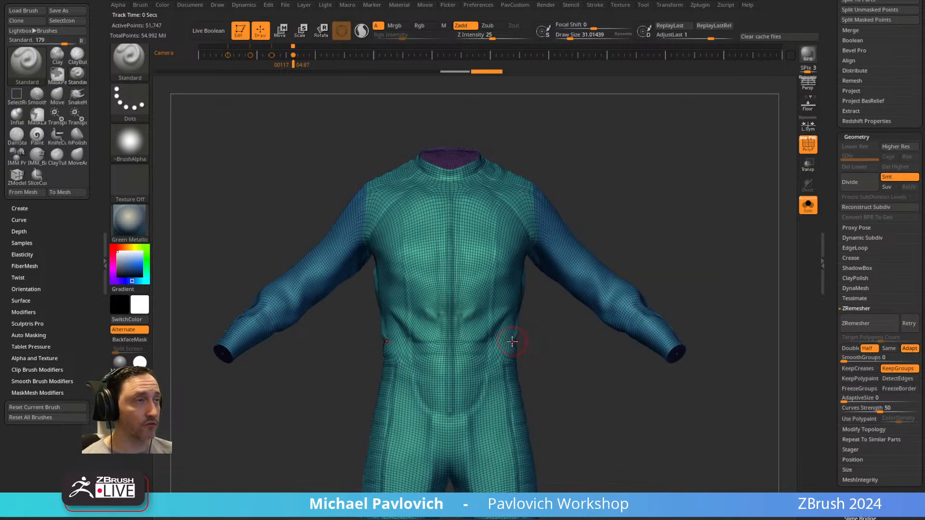
Inspect the remeshed suit's edge flow over the torso and sleeves, down to the closed end of the cuff.
left_click_drag(683, 256, 649, 265)
left_click_drag(669, 196, 646, 239, "alt")
mouse_move(663, 220)
left_mouse_down()
mouse_move(569, 212)
mouse_move(664, 219)
left_mouse_up()
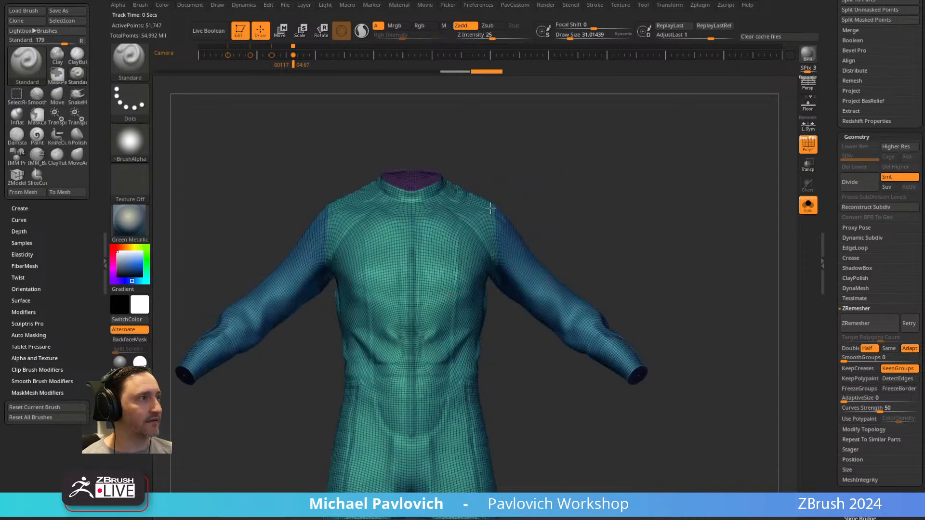
left_click_drag(612, 244, 627, 246, "alt")
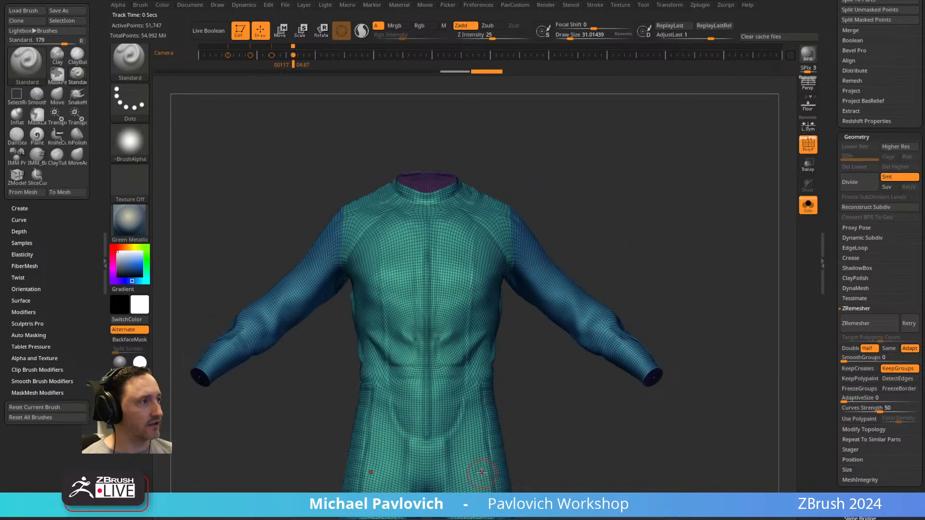
left_click_drag(709, 283, 701, 270)
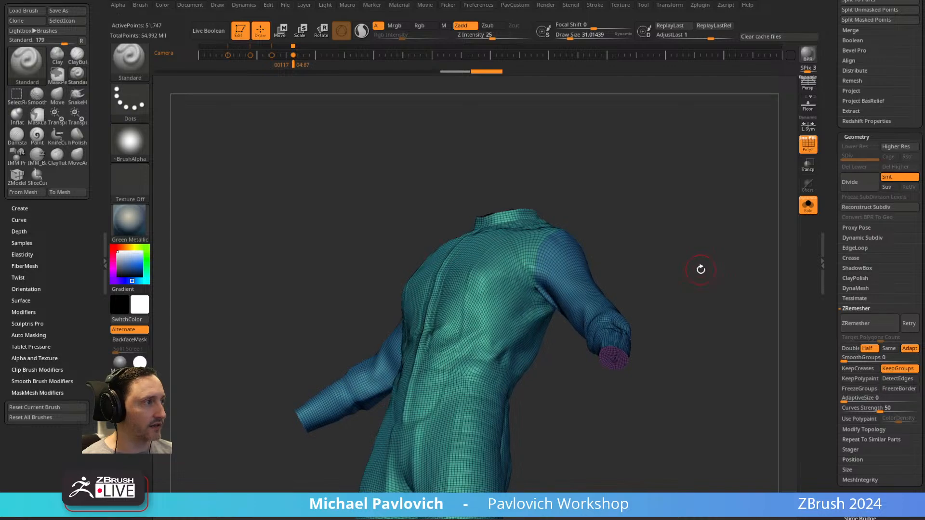
left_click_drag(714, 239, 531, 463, "alt")
left_click_drag(674, 168, 689, 145, "shift")
left_click_drag(764, 164, 731, 250, "alt")
Close the hole in the suit's cuff cap and regroup the cap's polygons.
key("3")
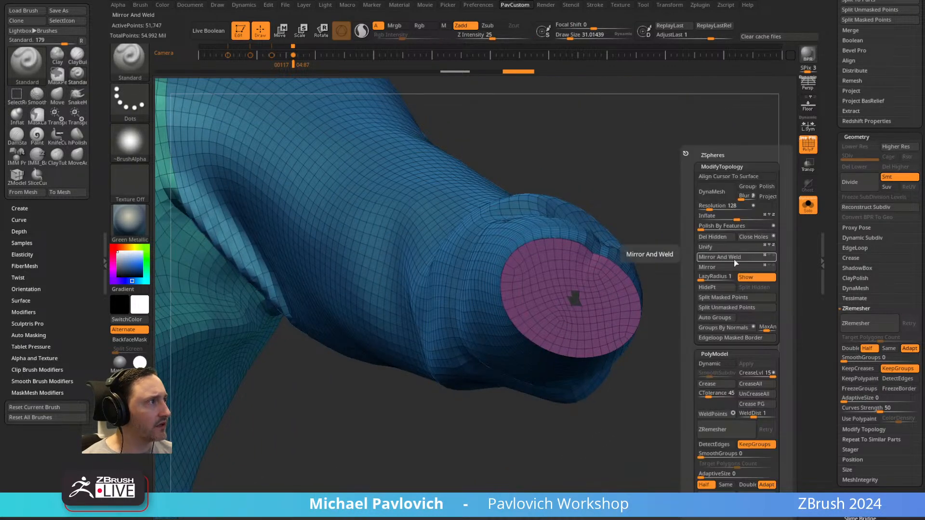
left_click(756, 238)
left_click(580, 292, "ctrl+shift")
key("ctrl+w")
left_click(675, 241, "ctrl+shift")
mouse_move(676, 241)
left_mouse_down("alt")
mouse_move(597, 149)
mouse_move(702, 140)
mouse_move(740, 91)
mouse_move(730, 207)
mouse_move(727, 130)
mouse_move(729, 289)
mouse_move(756, 116)
mouse_move(755, 308)
left_mouse_up("alt")
mouse_move(651, 258)
left_mouse_down()
mouse_move(681, 198)
mouse_move(574, 215)
mouse_move(559, 280)
left_mouse_up()
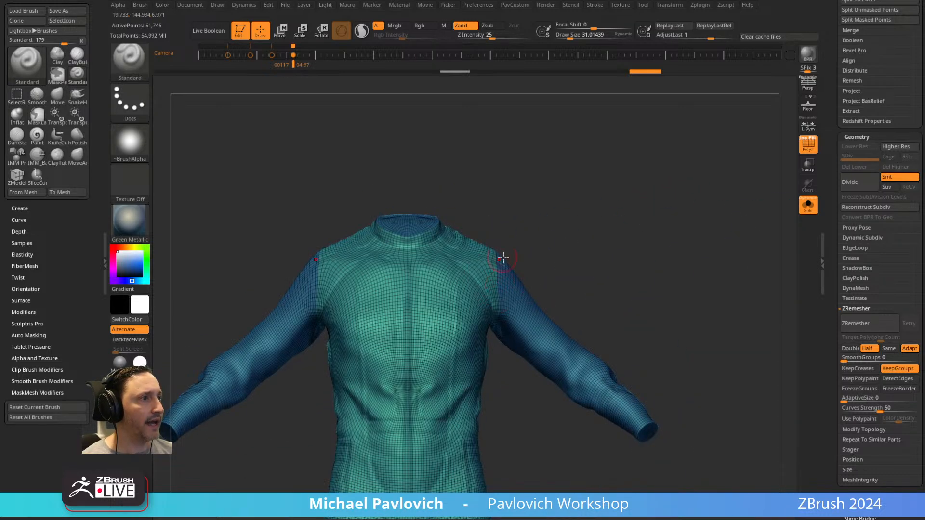
Turn off Half, set the target polygon count to about 14.5, and remesh the suit.
key("3")
left_click(624, 486)
left_click_drag(656, 464, 644, 464)
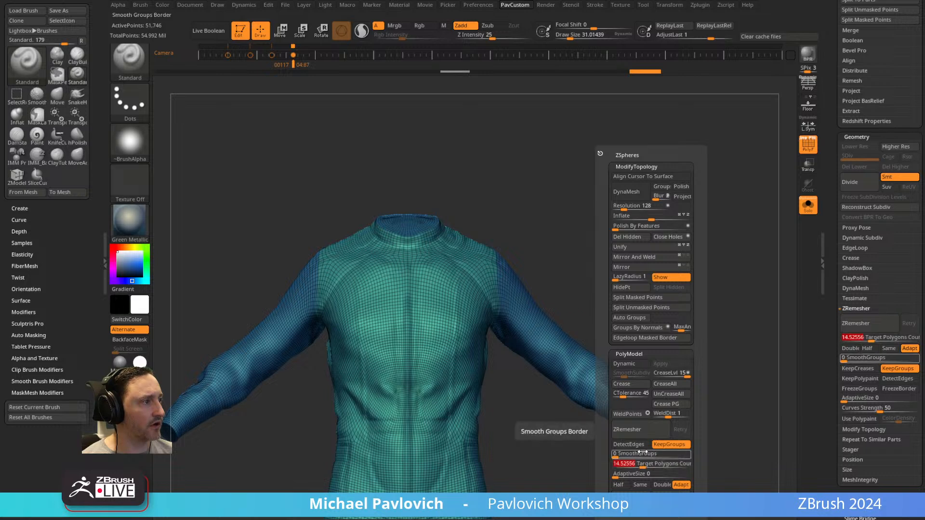
left_click(670, 435)
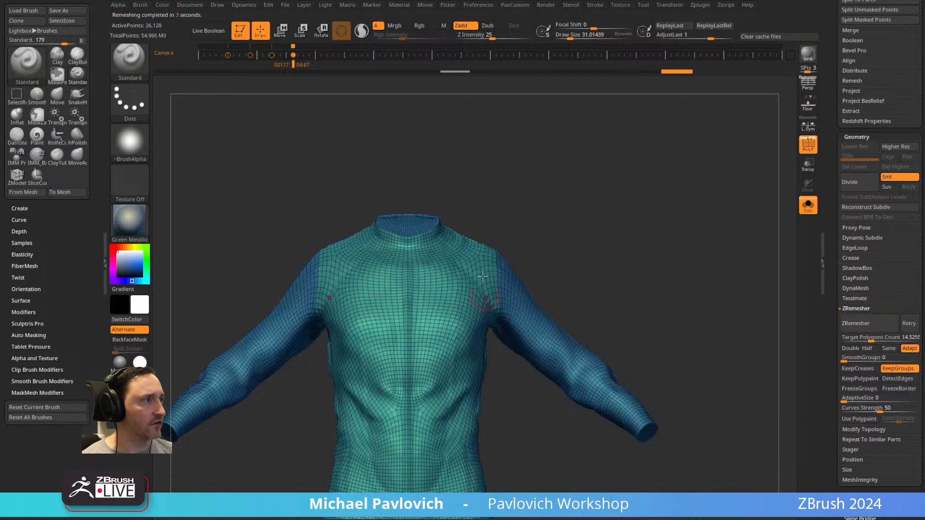
Remesh the suit with Half enabled, and repeat the remesh with AdaptiveSize at 17.
left_click_drag(596, 263, 690, 241)
key("space")
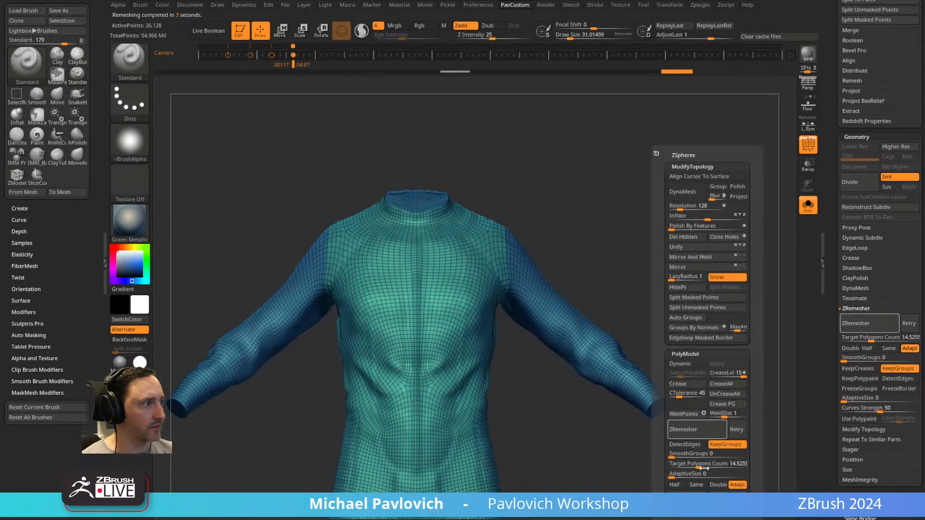
left_click(703, 430)
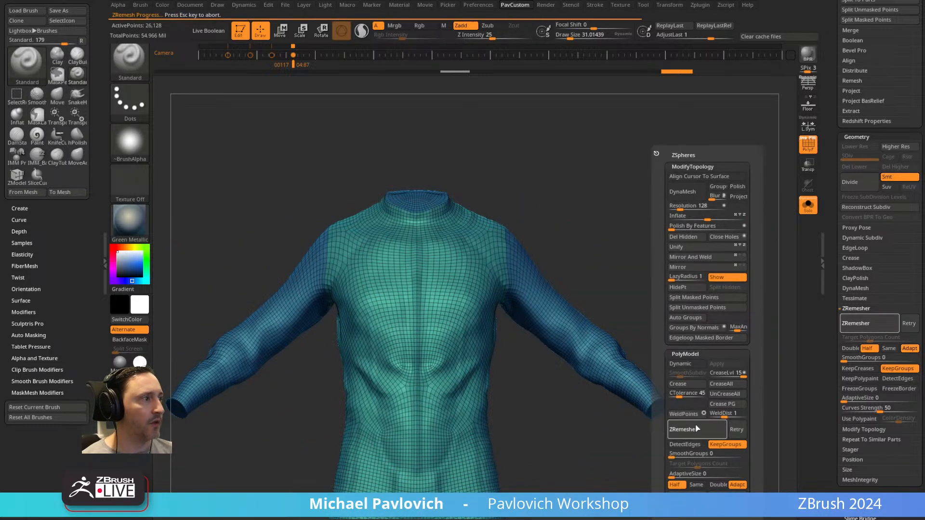
left_click(685, 476)
left_click(698, 430)
right_click_drag(416, 481, 634, 126, "ctrl")
right_click_drag(586, 315, 739, 445, "ctrl")
right_click_drag(494, 313, 511, 259)
right_click_drag(542, 302, 695, 268)
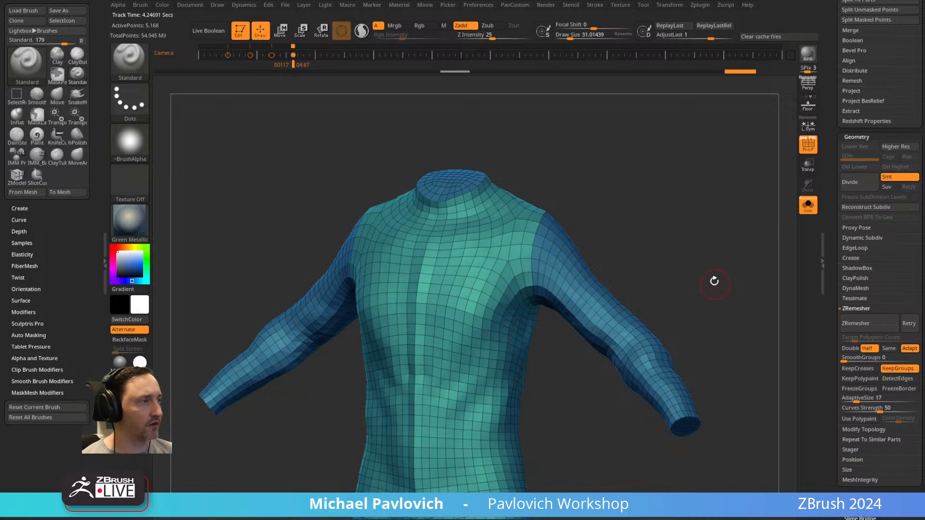
left_click_drag(717, 286, 718, 272)
Expand the subtool Project options and project the suit's history detail onto the low-resolution mesh.
left_click(857, 138)
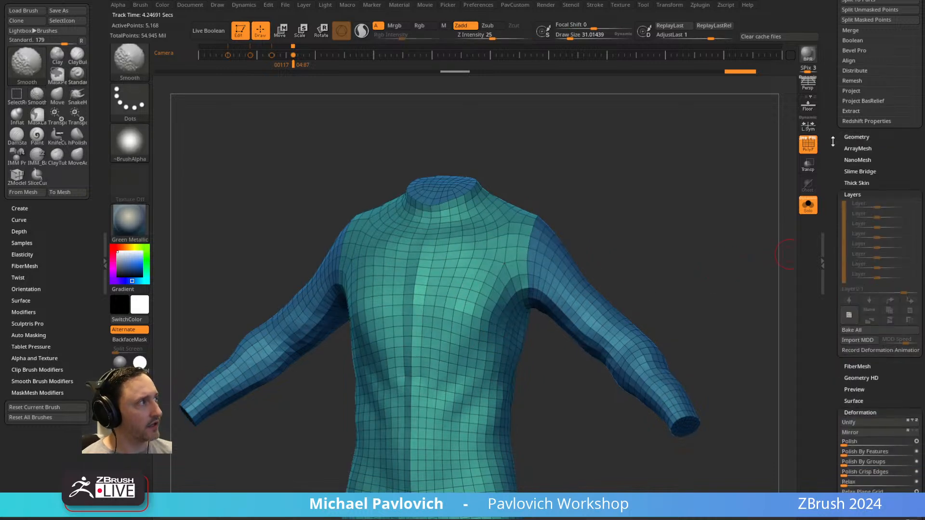
scroll(850, 181, "up", 3)
left_click(852, 228)
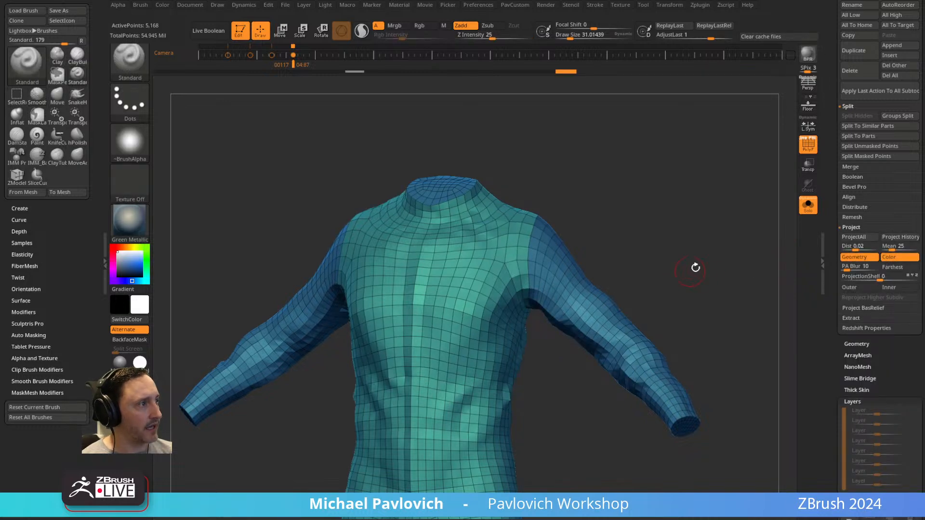
Try subdividing the projected suit once, and undo that division.
key("ctrl")
key("ctrl+d")
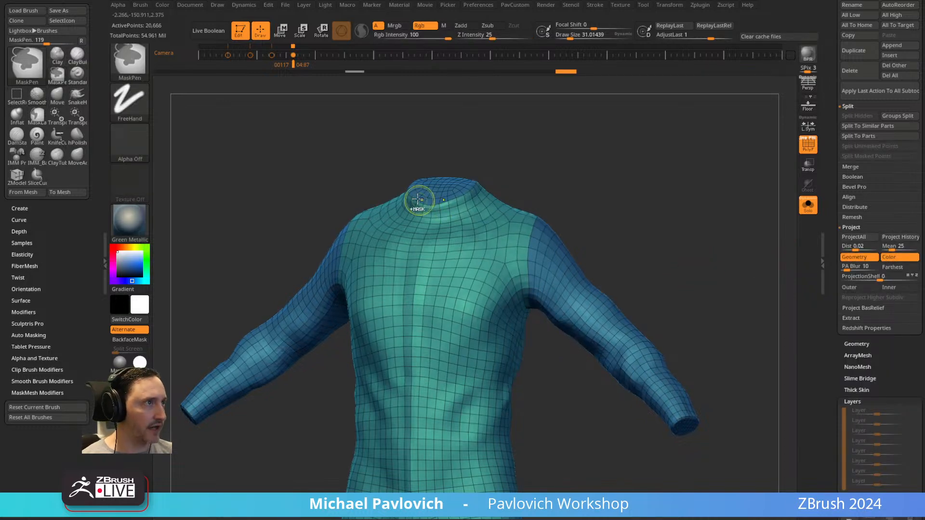
key("ctrl+z")
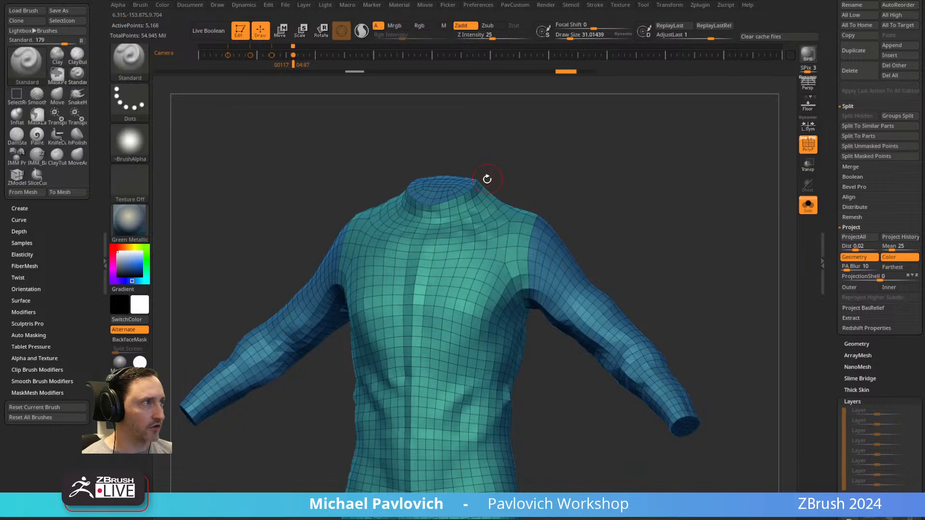
Expand the suit's crease options and divide the mesh to subdivision level 3.
left_click_drag(831, 264, 831, 224)
left_click(849, 304, "shift")
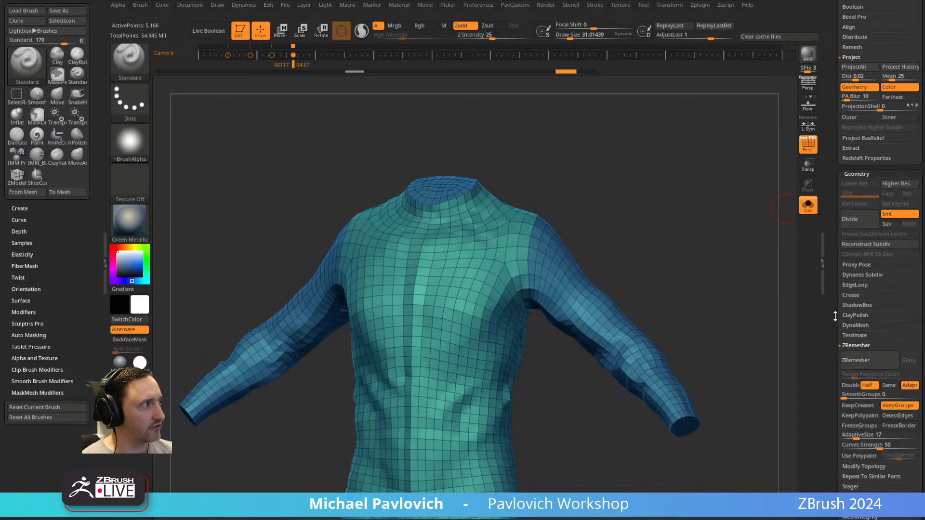
left_click_drag(836, 314, 836, 267)
left_click(854, 300, "shift")
left_click(852, 250, "shift")
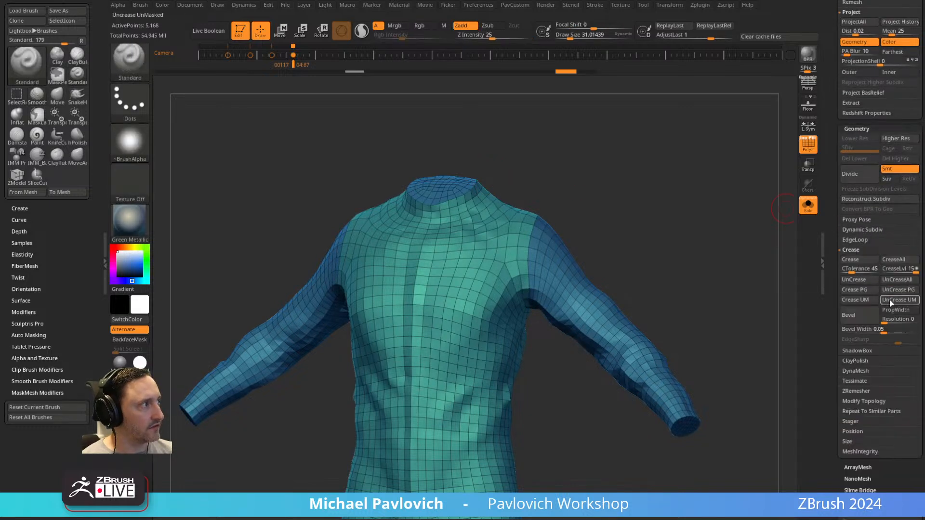
key("ctrl+d")
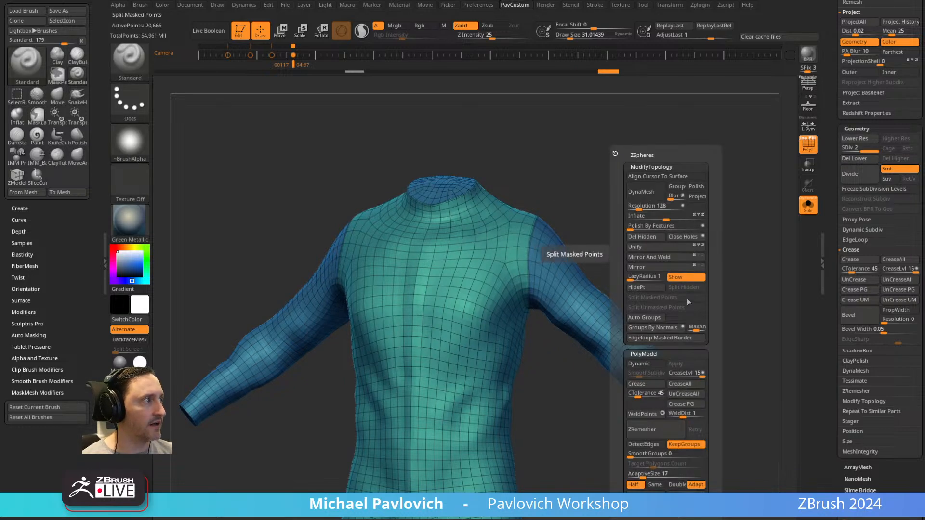
key("ctrl+d")
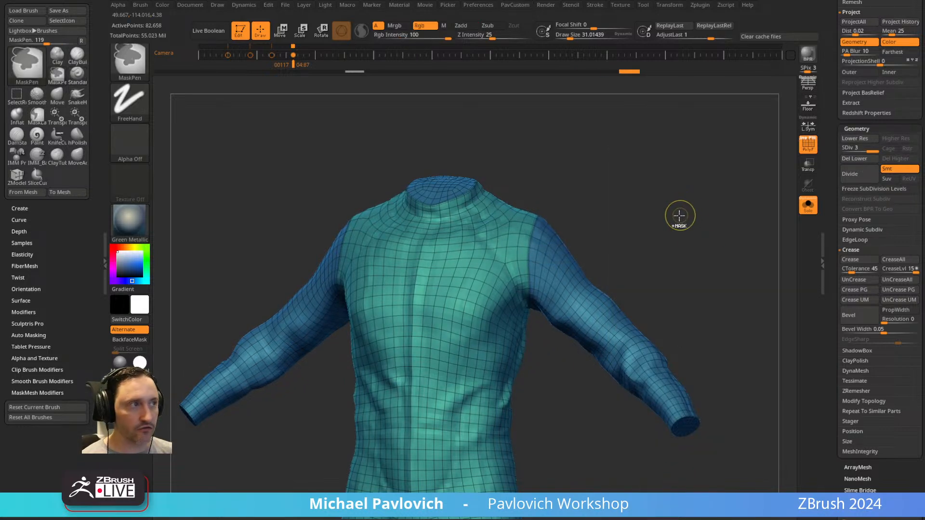
Divide the suit to subdivision level 4 with its history detail projected, and hide the polyframe.
scroll(900, 273, "up", 5)
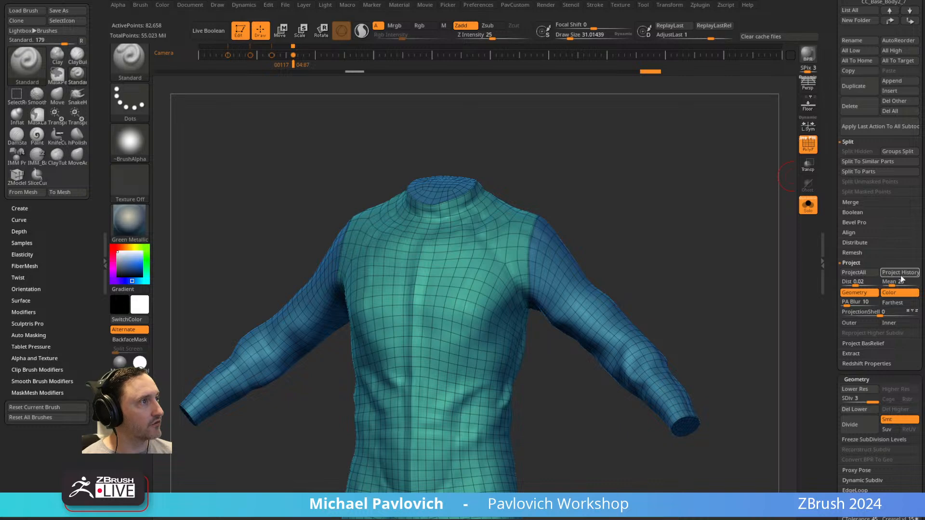
key("ctrl+d")
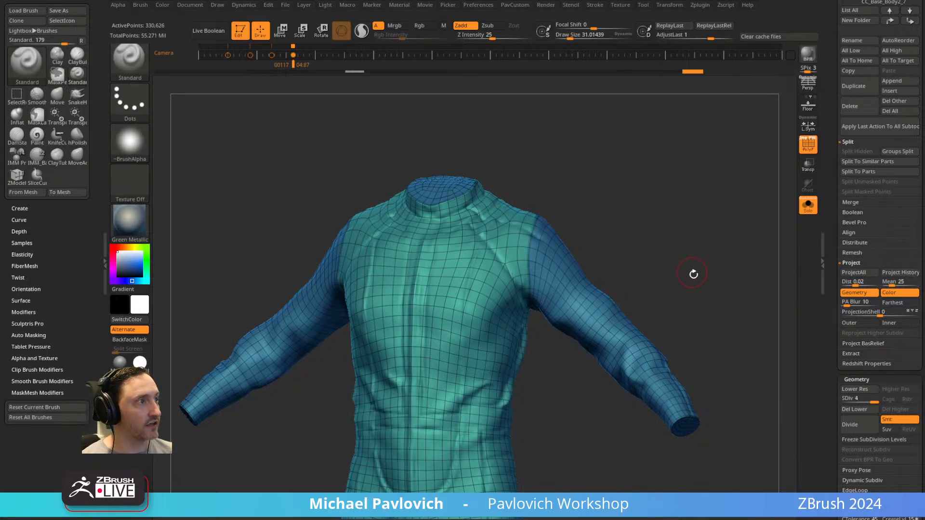
key("shift+f")
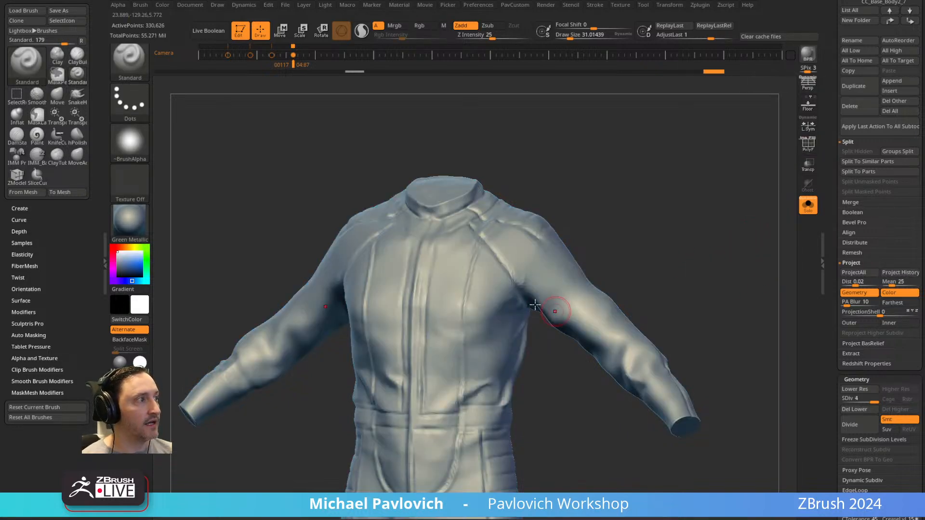
Lower the suit's subdivision level and smooth the creases around the crotch and inner thighs.
right_click_drag(584, 340, 704, 265, "ctrl")
right_click_drag(582, 480, 522, 307, "alt")
right_click_drag(595, 318, 465, 337, "shift")
right_click_drag(466, 337, 532, 261, "alt")
left_click_drag(484, 256, 511, 285)
key("s")
left_click_drag(836, 269, 837, 207)
left_click_drag(873, 279, 859, 278)
mouse_move(497, 312)
left_mouse_down()
mouse_move(491, 293)
mouse_move(506, 306)
left_mouse_up()
mouse_move(675, 291)
right_mouse_down("shift")
mouse_move(634, 216)
mouse_move(644, 265)
right_mouse_up("shift")
left_click_drag(510, 293, 553, 315)
right_click_drag(618, 316, 610, 285, "alt")
Set the suit to subdivision level 3 and smooth the fold at the back of the crotch.
left_click(865, 278)
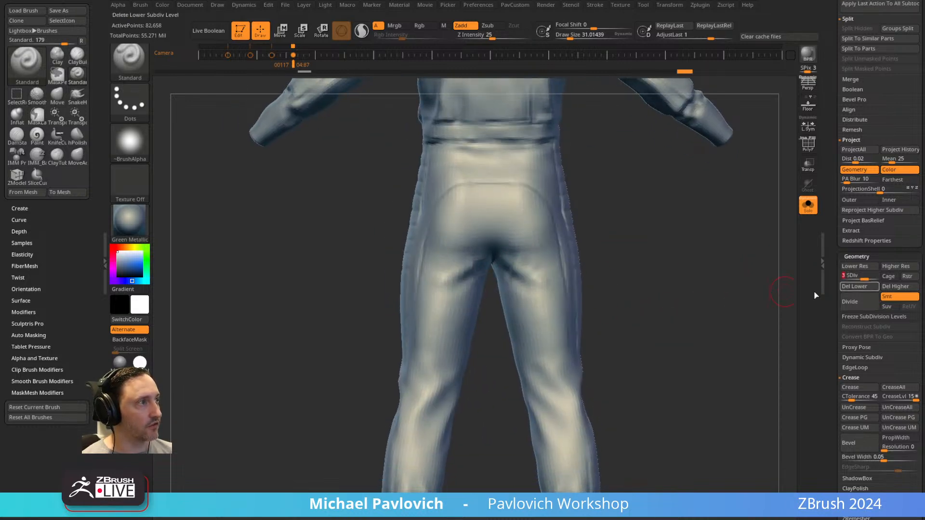
mouse_move(501, 290)
left_mouse_down()
mouse_move(555, 347)
mouse_move(530, 314)
left_mouse_up()
right_click_drag(628, 226, 639, 272, "alt")
Try tightening the crotch folds with the Pinch brush, and undo the strokes.
key("b")
key("p")
key("i")
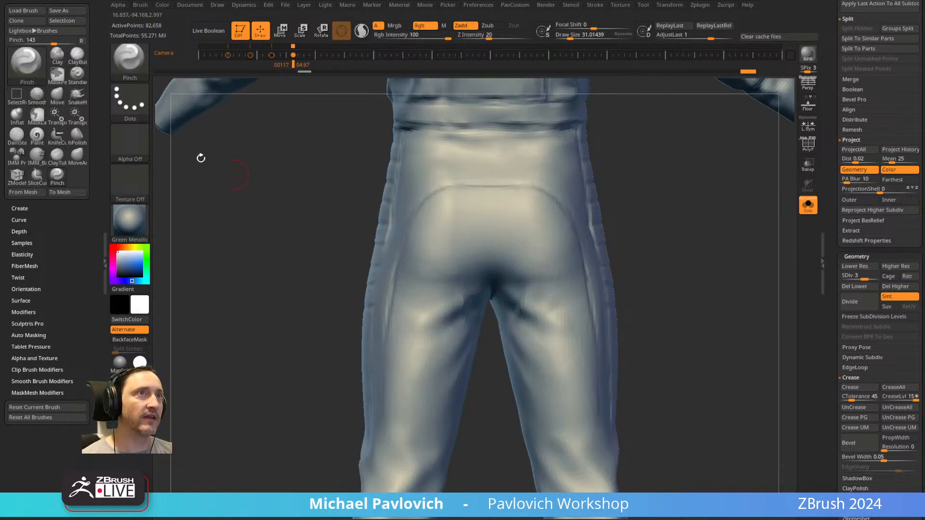
left_click(26, 255)
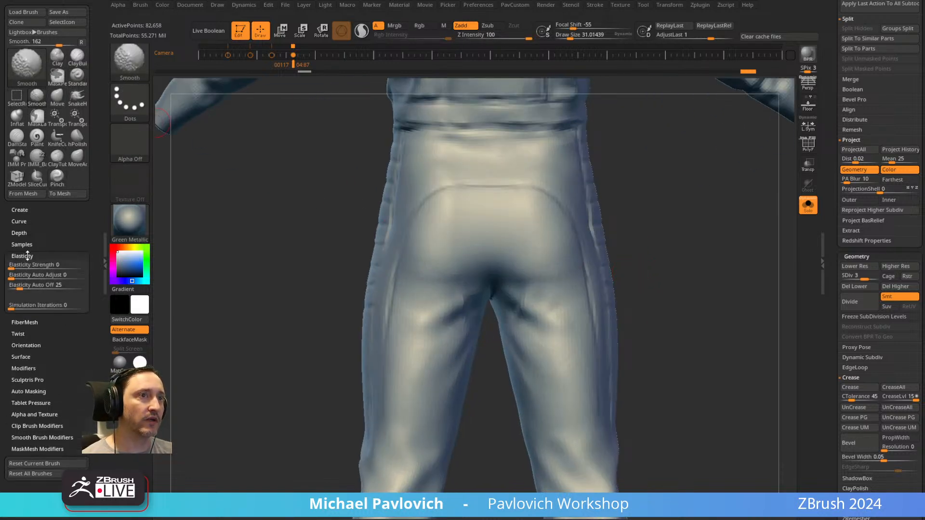
key("s")
left_click_drag(497, 306, 527, 307)
mouse_move(527, 317)
right_mouse_down()
mouse_move(726, 280)
mouse_move(710, 259)
right_mouse_up()
right_click_drag(658, 243, 652, 247)
mouse_move(516, 275)
left_mouse_down()
mouse_move(571, 334)
mouse_move(559, 332)
left_mouse_up()
key("ctrl+z")
key("ctrl+z")
Try pulling the cloth beside the crotch with the ClothHook brush, and undo the stroke.
key("b")
key("c")
key("h")
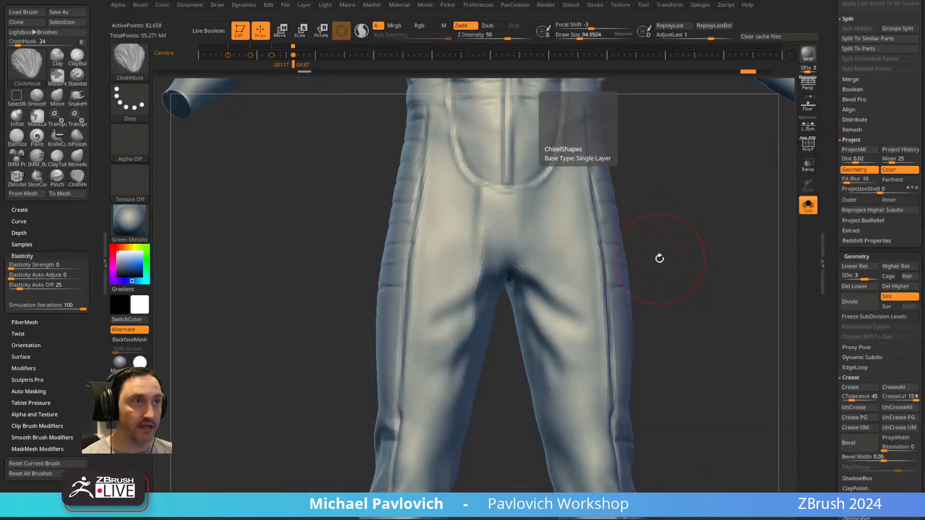
right_click_drag(669, 258, 548, 298)
mouse_move(549, 288)
left_mouse_down()
mouse_move(571, 311)
mouse_move(523, 309)
mouse_move(528, 241)
mouse_move(569, 279)
left_mouse_up()
key("ctrl+z")
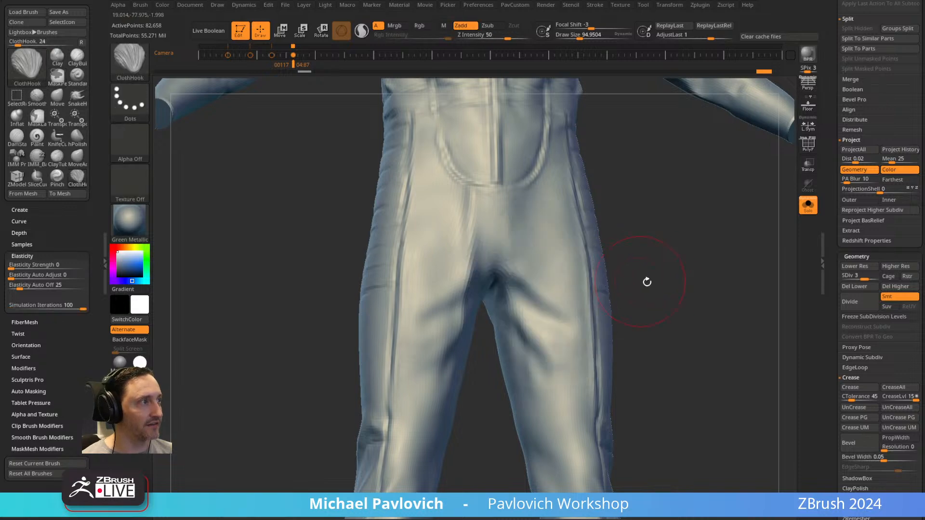
Enable Thick Skin, increase its thickness, and pull the character's left inner-thigh cloth with the ClothHook brush.
scroll(856, 286, "down", 10)
key("shift")
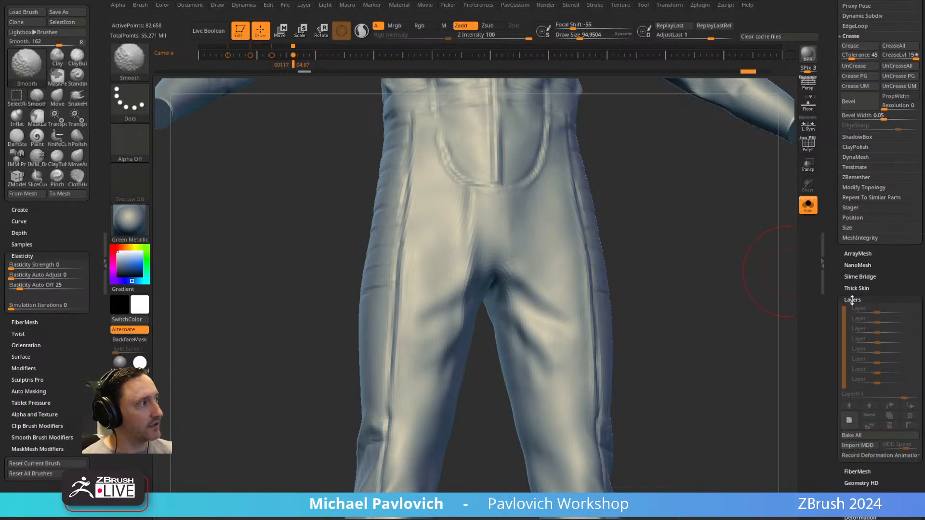
left_click(856, 288)
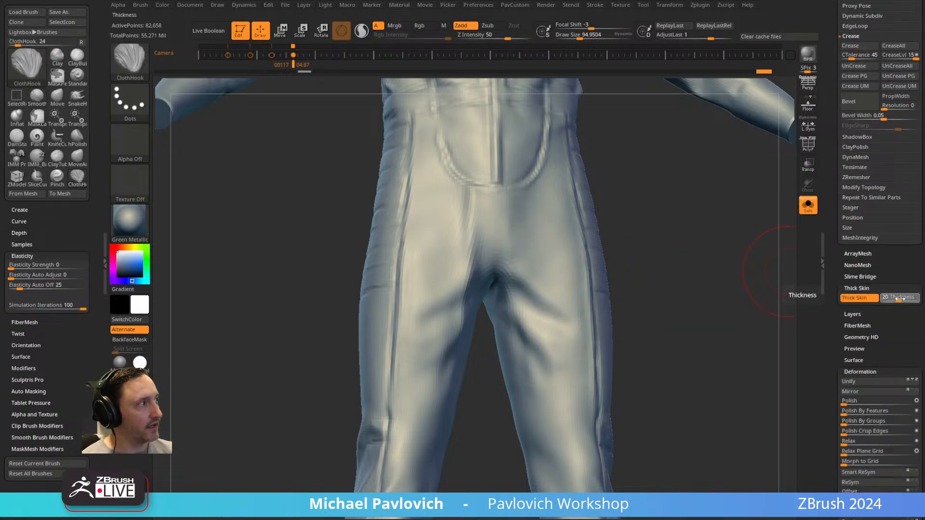
left_click_drag(899, 298, 907, 299)
mouse_move(542, 266)
left_mouse_down()
mouse_move(540, 245)
mouse_move(535, 323)
mouse_move(555, 372)
left_mouse_up()
left_click_drag(543, 322, 565, 355)
left_click_drag(694, 293, 627, 276)
Sculpt down the character's left inner thigh with the Standard brush.
key("b")
key("s")
key("t")
left_click_drag(559, 292, 568, 376, "shift")
mouse_move(694, 308)
left_mouse_down()
mouse_move(716, 306)
mouse_move(671, 286)
mouse_move(629, 296)
left_mouse_up()
Select the VaultTecSuit subtool.
left_click_drag(830, 198, 833, 286)
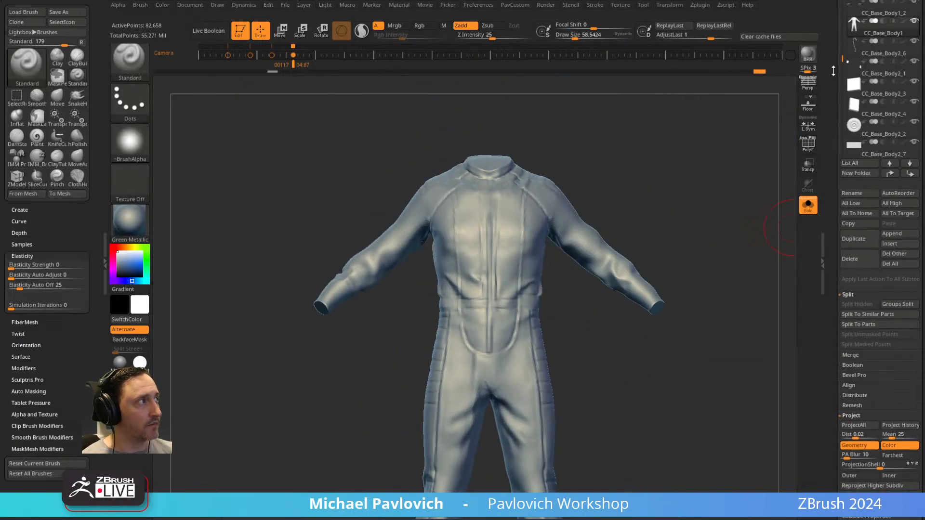
left_click_drag(836, 70, 846, 77)
left_click_drag(844, 112, 840, 142)
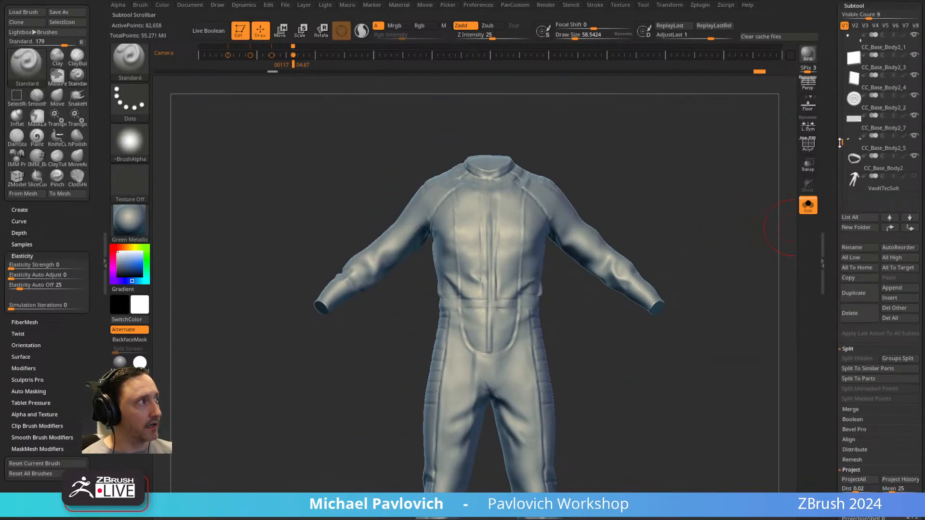
left_click(878, 188)
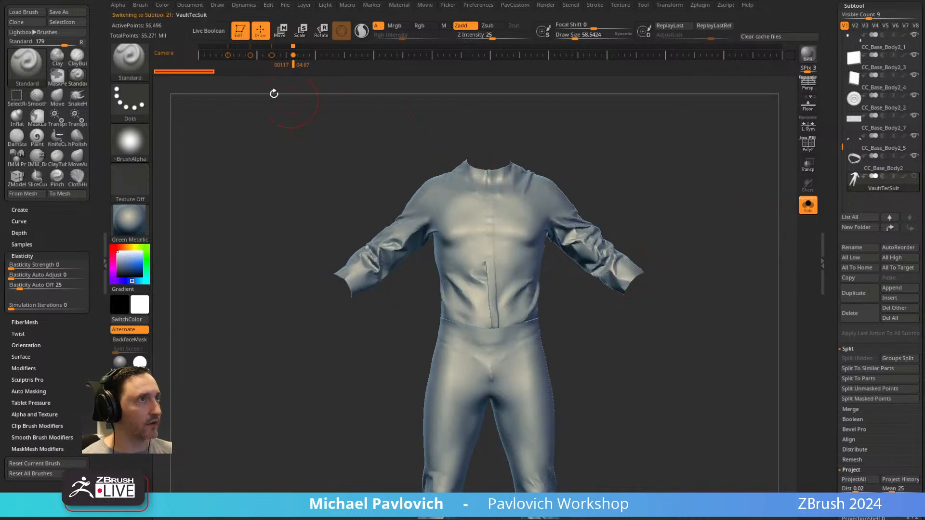
Mark the VaultTecSuit's current history state as the recall source, and select the CC_Base_Body1 subtool.
key("ctrl")
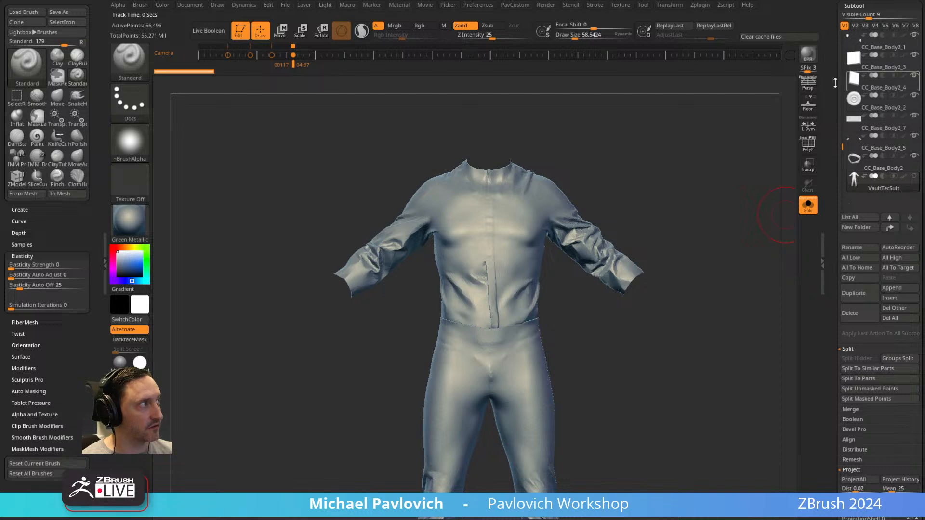
left_click_drag(830, 84, 830, 150)
left_click_drag(842, 212, 848, 160)
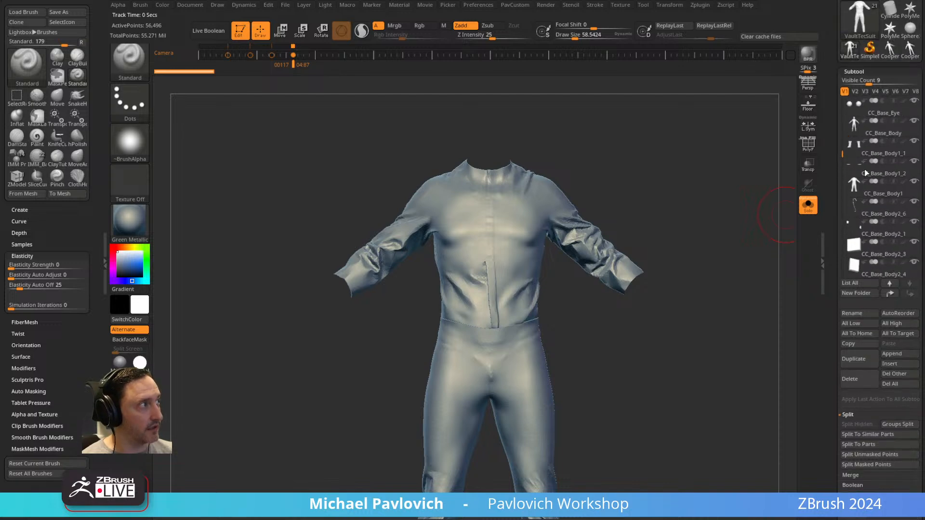
left_click(880, 196)
Choose the HistoryRecall brush and set its draw size to about 52.
right_click_drag(760, 241, 657, 208, "ctrl")
key("b")
key("h")
key("r")
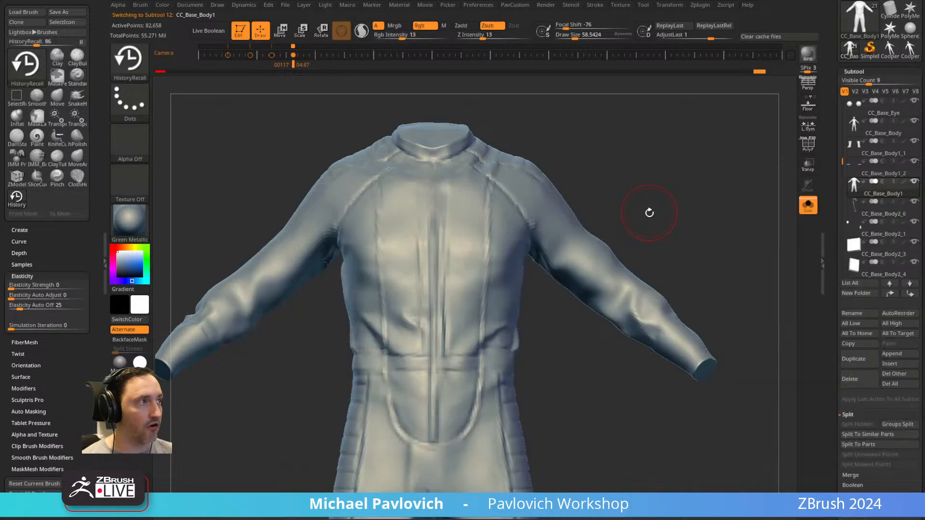
key("s")
left_click(570, 292)
Try recalling the VaultTecSuit folds onto the character's left sleeve with the HistoryRecall brush, and undo the strokes.
left_click_drag(571, 268, 594, 279)
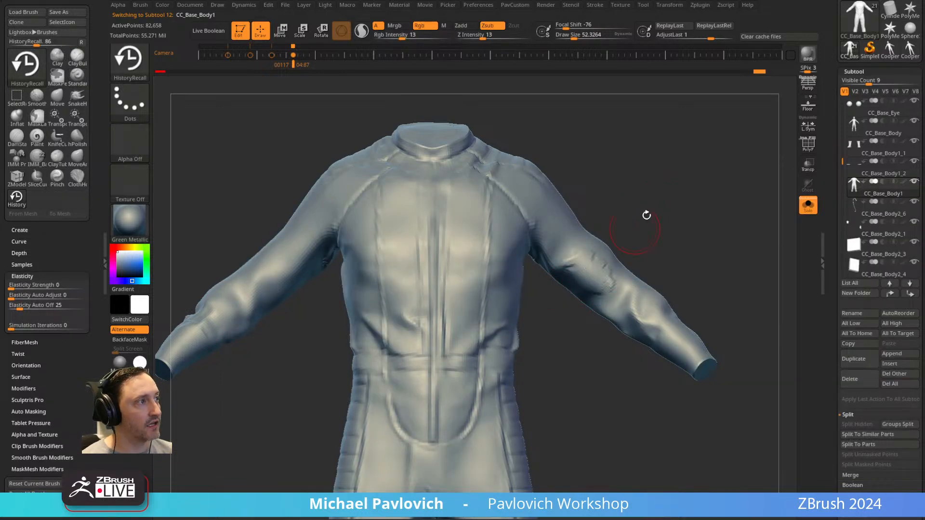
right_click_drag(636, 229, 601, 241)
left_click_drag(619, 267, 597, 245)
right_click_drag(664, 205, 634, 277)
left_click_drag(605, 285, 583, 267)
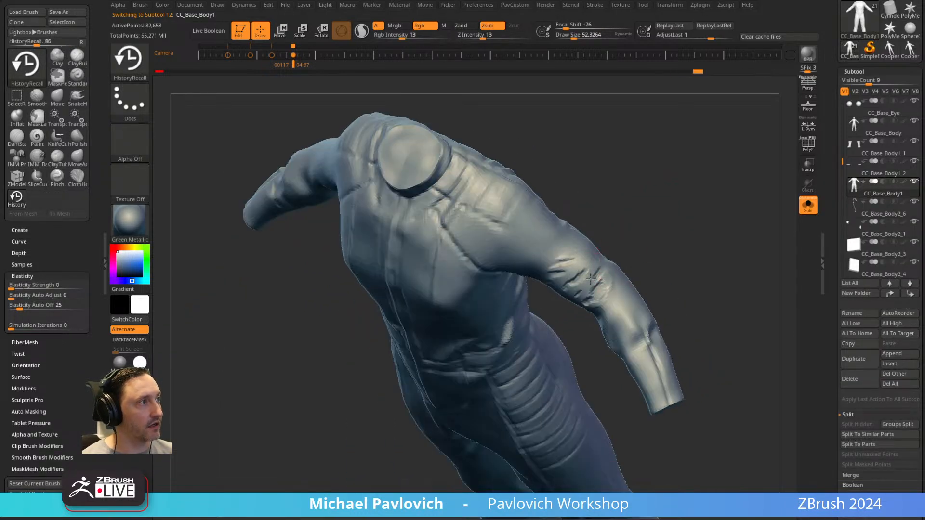
right_click_drag(541, 254, 591, 306)
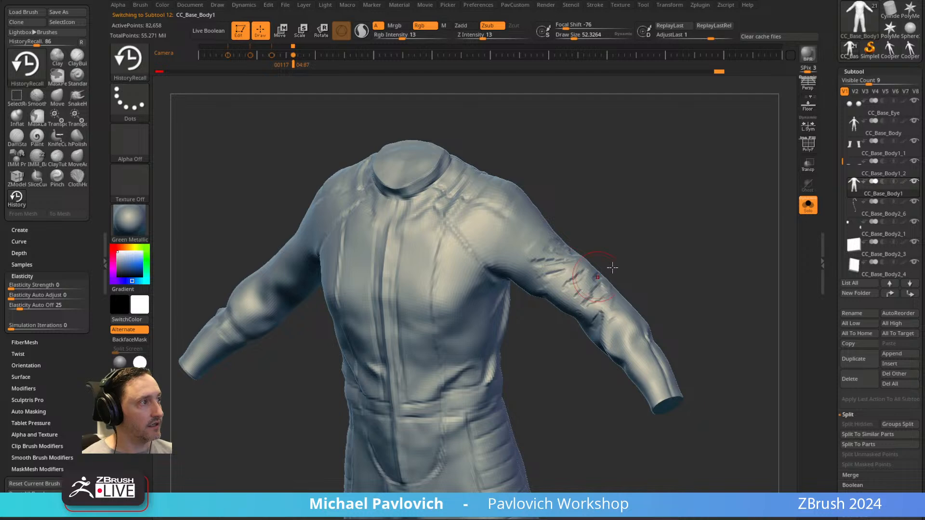
right_click_drag(600, 276, 610, 274)
key("ctrl+z")
key("ctrl+z")
key("ctrl+z")
key("ctrl+z")
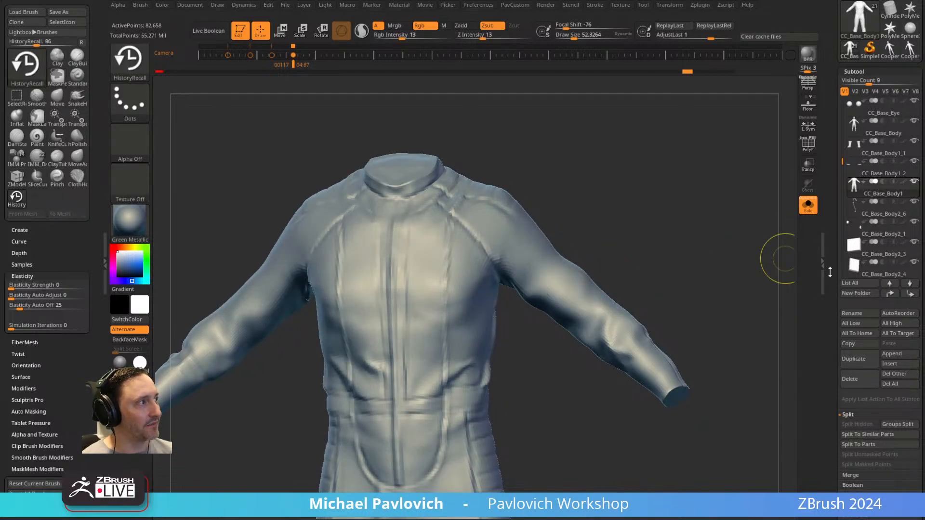
key("ctrl+z")
key("ctrl+z")
Turn off Thick Skin for the CC_Base_Body1 subtool.
left_click_drag(828, 338, 830, 145)
left_click_drag(828, 424, 826, 340)
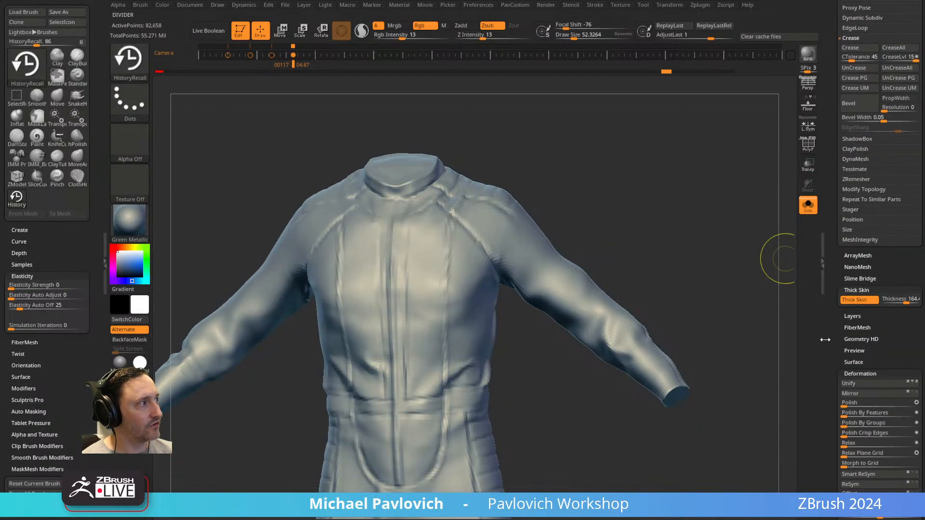
left_click(862, 303)
left_click_drag(832, 279, 829, 424)
Recall the VaultTecSuit folds onto the front and elbow of the character's left sleeve with the HistoryRecall brush.
mouse_move(631, 233)
right_mouse_down()
mouse_move(608, 243)
mouse_move(627, 211)
mouse_move(573, 295)
mouse_move(552, 276)
right_mouse_up()
right_click_drag(663, 215, 567, 295)
right_click_drag(645, 325, 568, 266)
mouse_move(578, 312)
right_mouse_down()
mouse_move(587, 302)
mouse_move(477, 351)
mouse_move(487, 338)
right_mouse_up()
mouse_move(608, 258)
left_mouse_down()
mouse_move(595, 284)
mouse_move(609, 268)
left_mouse_up()
right_click_drag(678, 272, 669, 267)
left_click_drag(589, 295, 597, 311)
mouse_move(685, 306)
right_mouse_down("alt")
mouse_move(663, 273)
mouse_move(649, 284)
right_mouse_up("alt")
left_click_drag(584, 307, 583, 287)
mouse_move(652, 306)
right_mouse_down()
mouse_move(657, 313)
mouse_move(645, 261)
right_mouse_up()
left_click_drag(576, 260, 589, 285)
mouse_move(649, 289)
right_mouse_down()
mouse_move(627, 270)
mouse_move(641, 304)
mouse_move(617, 298)
right_mouse_up()
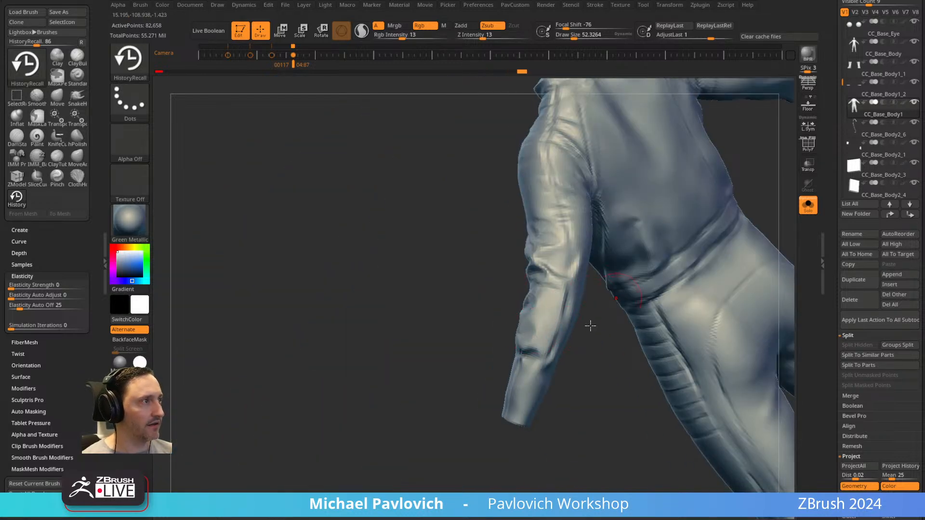
Extend the recalled folds over the back of the character's left sleeve and up toward the shoulder.
right_click_drag(558, 298, 551, 311)
left_click_drag(562, 255, 552, 287)
right_click_drag(456, 306, 617, 206)
mouse_move(670, 188)
right_mouse_down()
mouse_move(657, 137)
mouse_move(712, 194)
right_mouse_up()
left_click_drag(643, 301, 638, 327)
mouse_move(674, 212)
right_mouse_down()
mouse_move(663, 236)
mouse_move(575, 286)
right_mouse_up()
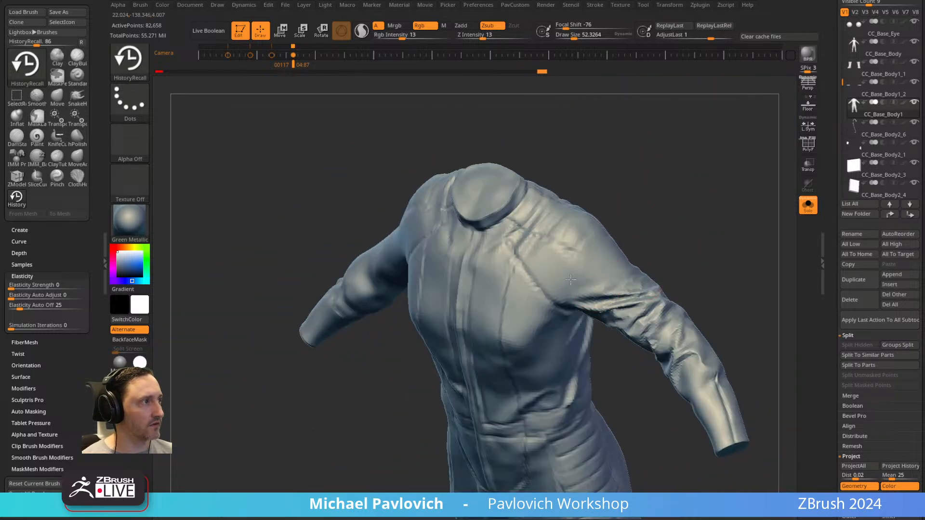
mouse_move(676, 235)
right_mouse_down()
mouse_move(622, 271)
mouse_move(564, 332)
right_mouse_up()
Recall the VaultTecSuit folds onto the underside and back of the character's right sleeve.
mouse_move(689, 269)
right_mouse_down()
mouse_move(733, 181)
mouse_move(729, 200)
mouse_move(434, 364)
mouse_move(563, 252)
mouse_move(465, 337)
mouse_move(541, 207)
mouse_move(493, 363)
mouse_move(498, 378)
mouse_move(505, 339)
mouse_move(496, 279)
mouse_move(491, 346)
mouse_move(499, 313)
mouse_move(552, 285)
mouse_move(518, 354)
right_mouse_up()
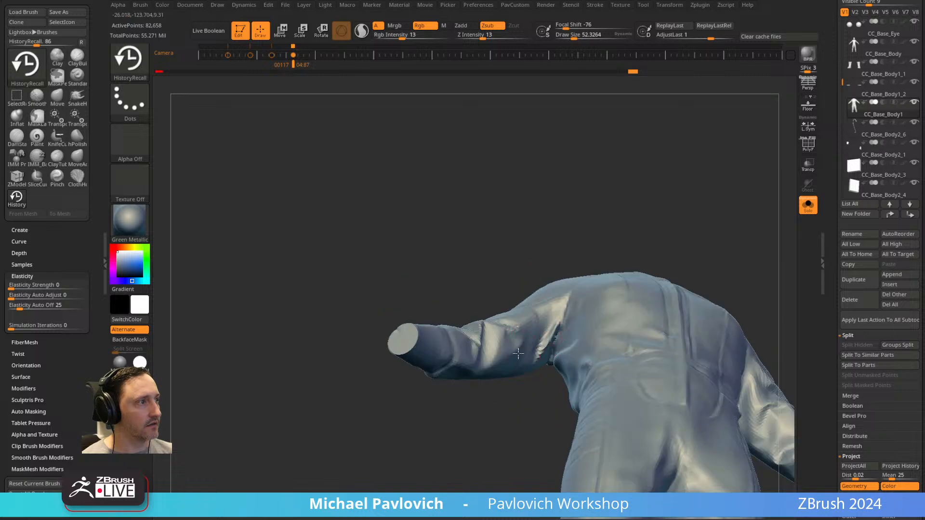
right_click_drag(536, 247, 619, 205)
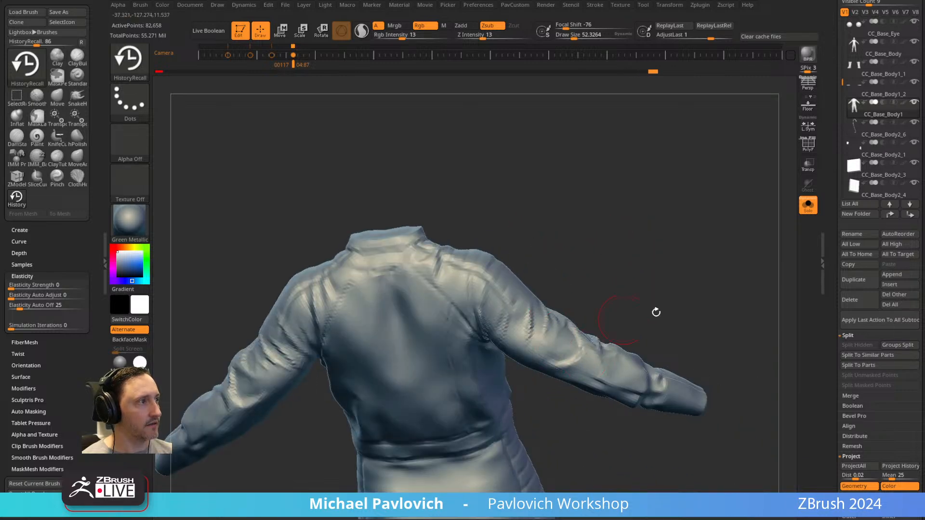
right_click_drag(631, 316, 557, 350)
Raise the suit to subdivision level 4 and recall the finer VaultTecSuit folds onto both sleeves.
left_click_drag(832, 368, 835, 258)
left_click_drag(882, 182, 883, 183)
right_click_drag(601, 227, 534, 364)
right_click_drag(679, 386, 514, 330)
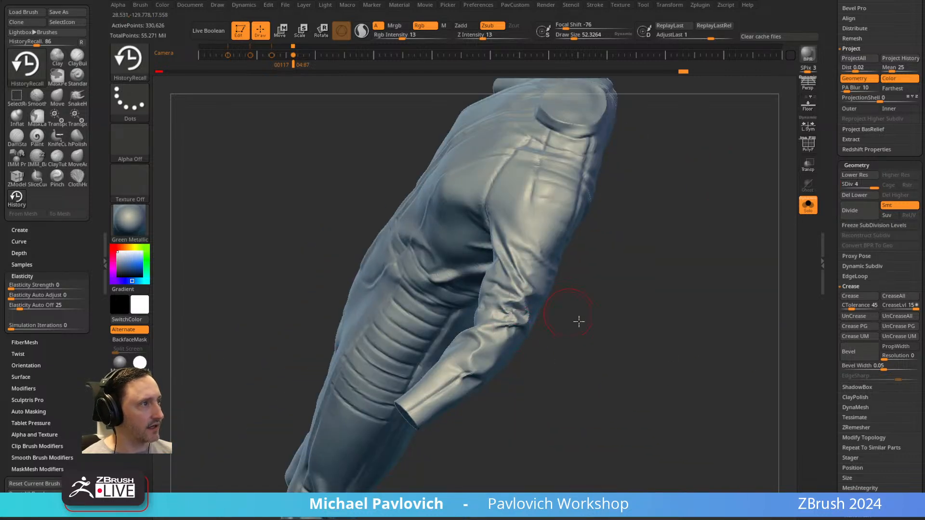
right_click_drag(564, 310, 539, 337)
mouse_move(668, 341)
right_mouse_down()
mouse_move(707, 308)
mouse_move(598, 331)
mouse_move(591, 310)
mouse_move(557, 311)
mouse_move(570, 298)
mouse_move(644, 284)
mouse_move(513, 327)
right_mouse_up()
mouse_move(588, 272)
right_mouse_down()
mouse_move(569, 210)
mouse_move(501, 271)
right_mouse_up()
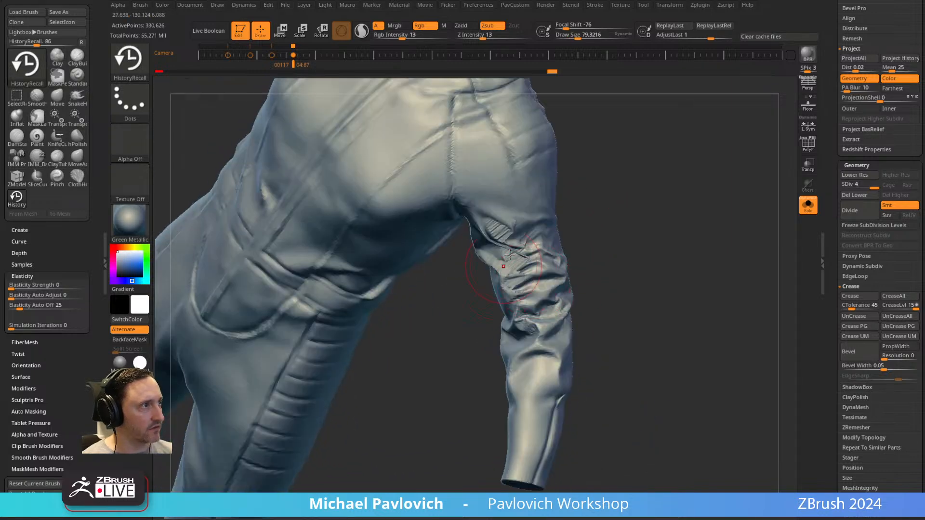
mouse_move(638, 233)
right_mouse_down()
mouse_move(533, 287)
mouse_move(569, 300)
mouse_move(638, 276)
mouse_move(528, 332)
mouse_move(542, 297)
mouse_move(626, 279)
mouse_move(643, 259)
mouse_move(628, 256)
mouse_move(542, 291)
mouse_move(569, 276)
mouse_move(595, 239)
mouse_move(525, 201)
mouse_move(634, 204)
mouse_move(252, 343)
right_mouse_up()
mouse_move(532, 263)
right_mouse_down()
mouse_move(495, 248)
mouse_move(436, 352)
mouse_move(537, 305)
mouse_move(477, 339)
mouse_move(432, 392)
mouse_move(698, 186)
mouse_move(590, 213)
mouse_move(657, 306)
right_mouse_up()
right_click_drag(696, 224, 618, 210, "alt")
left_click_drag(601, 275, 619, 274, "shift")
Set the Smooth brush's intensity to 42 and soften the recalled folds on the character's left sleeve.
left_click(512, 35, "shift")
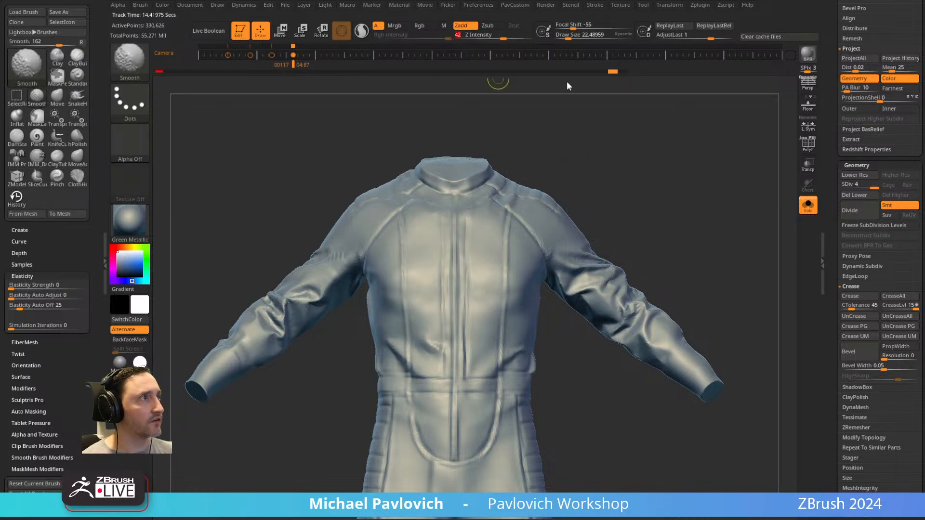
right_click_drag(608, 154, 654, 246, "ctrl")
key("s")
right_click_drag(606, 278, 559, 284)
left_click_drag(554, 247, 583, 243, "shift")
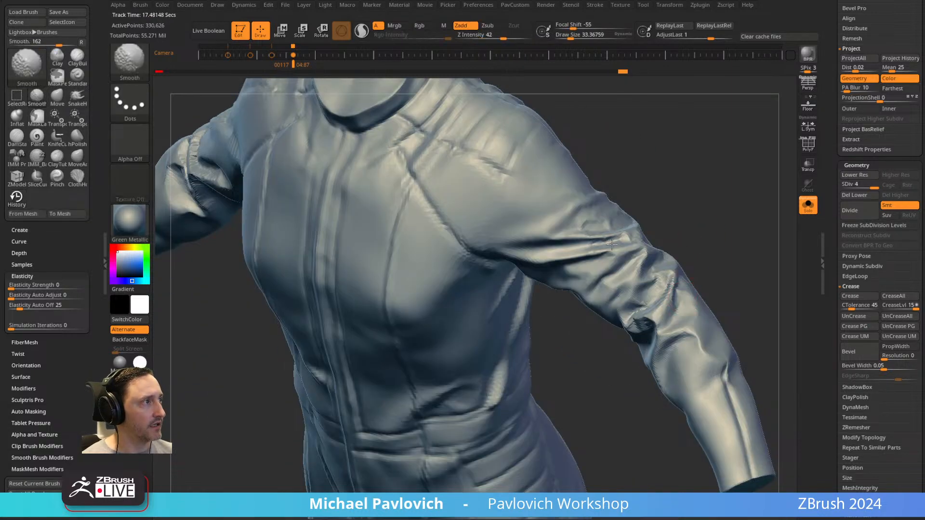
left_click_drag(672, 280, 662, 284, "shift")
mouse_move(674, 260)
right_mouse_down()
mouse_move(692, 203)
mouse_move(718, 244)
right_mouse_up()
mouse_move(540, 265)
left_mouse_down("shift")
mouse_move(525, 273)
mouse_move(535, 270)
left_mouse_up("shift")
right_click_drag(538, 270, 549, 268)
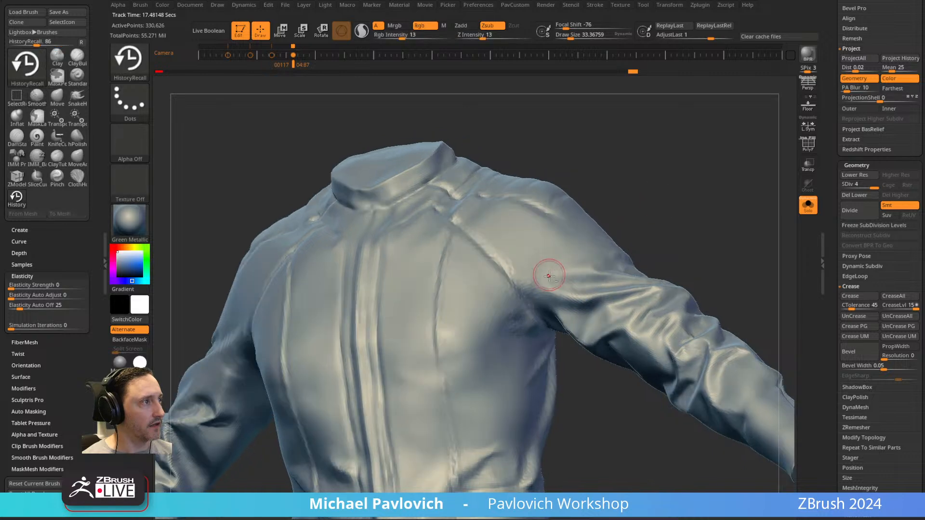
Choose the Standard brush, and sculpt and smooth the folds around the character's left upper sleeve and elbow.
key("b")
key("s")
key("t")
left_click_drag(565, 276, 592, 282)
right_click_drag(591, 281, 578, 235)
mouse_move(557, 293)
right_mouse_down()
mouse_move(606, 242)
mouse_move(656, 241)
mouse_move(584, 309)
right_mouse_up()
right_click_drag(585, 240, 553, 290)
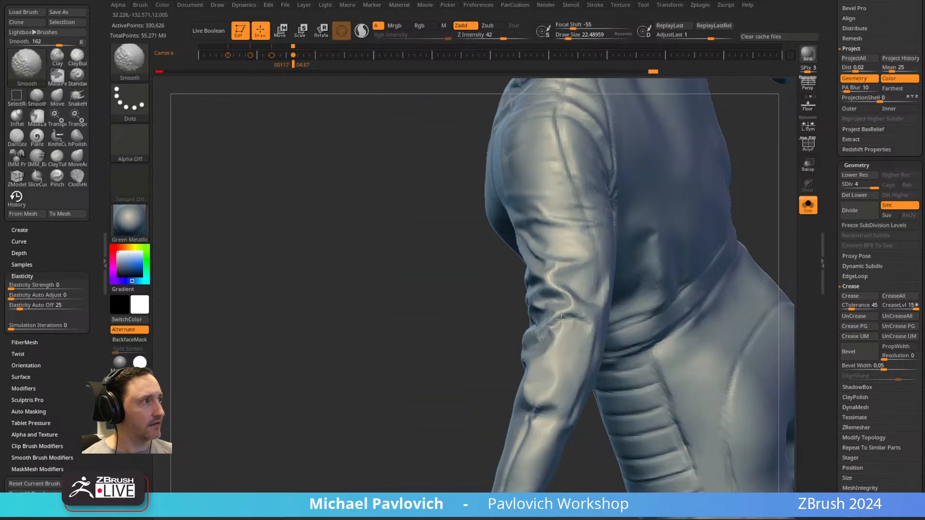
right_click_drag(565, 344, 603, 237)
right_click_drag(468, 259, 744, 235)
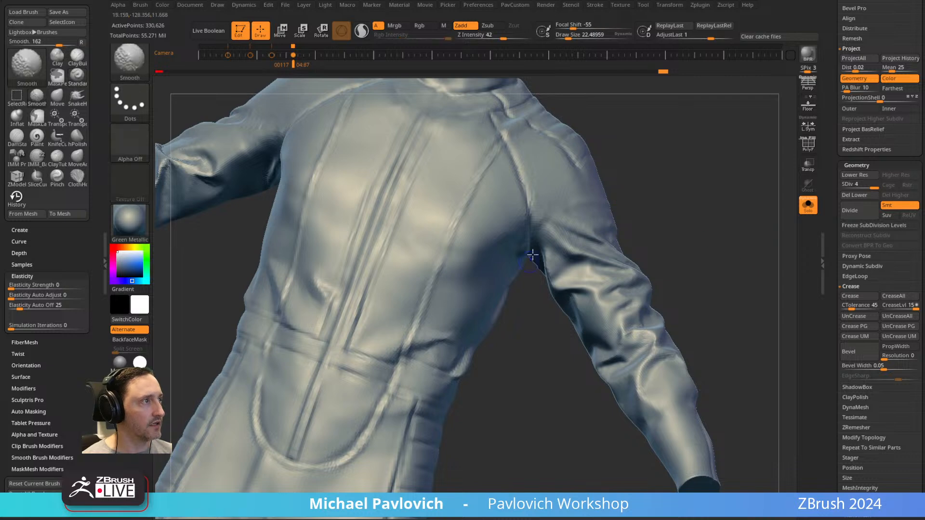
Smooth and blend the folds along the character's right sleeve from the elbow to the shoulder.
mouse_move(549, 270)
right_mouse_down()
mouse_move(463, 314)
mouse_move(405, 359)
right_mouse_up()
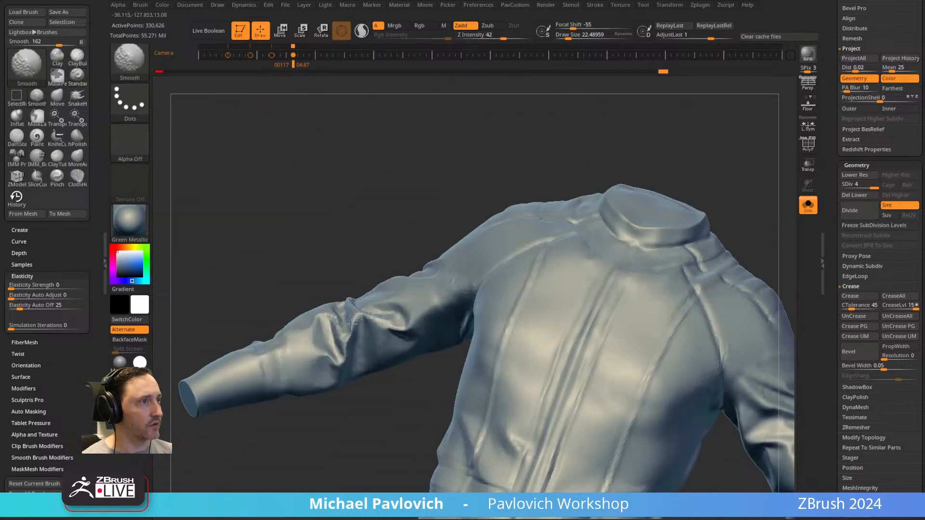
right_click_drag(357, 293, 335, 301)
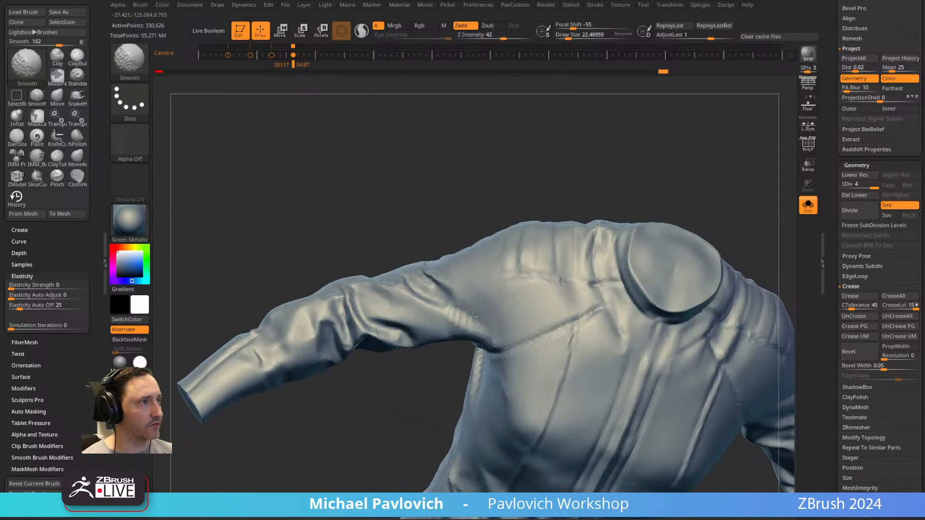
left_click_drag(443, 310, 446, 306, "shift")
right_click_drag(442, 300, 439, 293)
right_click_drag(456, 359, 451, 315)
left_click_drag(448, 309, 455, 296, "shift")
mouse_move(458, 294)
right_mouse_down()
mouse_move(640, 250)
mouse_move(440, 295)
right_mouse_up()
left_click_drag(443, 289, 456, 274, "shift")
left_click_drag(432, 313, 485, 282, "shift")
mouse_move(396, 323)
right_mouse_down()
mouse_move(366, 337)
mouse_move(460, 312)
right_mouse_up()
Sculpt the cloth of the character's right upper sleeve and shoulder with the Standard brush.
key("s")
left_click_drag(478, 305, 471, 306)
right_click_drag(506, 363, 483, 313)
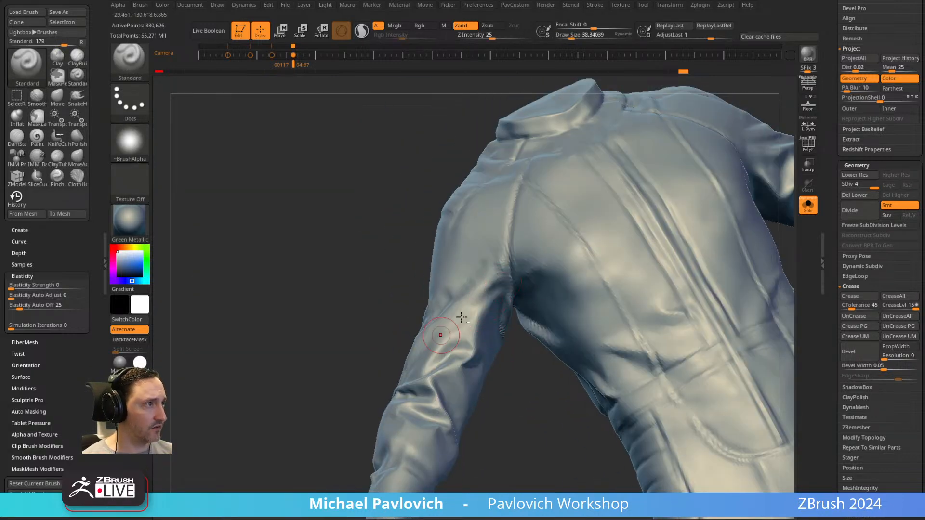
mouse_move(535, 399)
right_mouse_down()
mouse_move(496, 273)
mouse_move(365, 319)
mouse_move(475, 260)
right_mouse_up()
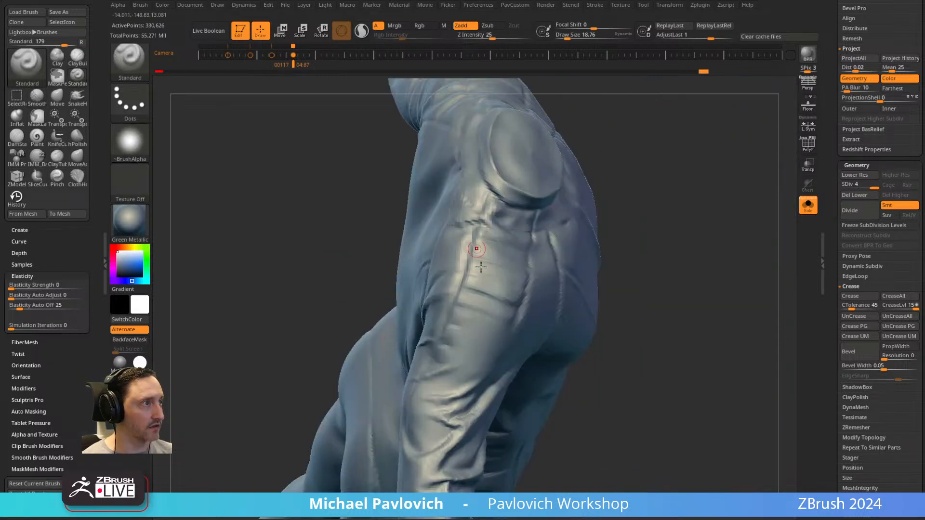
right_click_drag(668, 205, 470, 332)
mouse_move(605, 275)
right_mouse_down()
mouse_move(486, 318)
mouse_move(582, 202)
mouse_move(584, 326)
mouse_move(599, 165)
mouse_move(443, 255)
mouse_move(622, 183)
mouse_move(509, 259)
mouse_move(511, 289)
mouse_move(454, 325)
right_mouse_up()
right_click_drag(532, 329, 452, 322)
key("f")
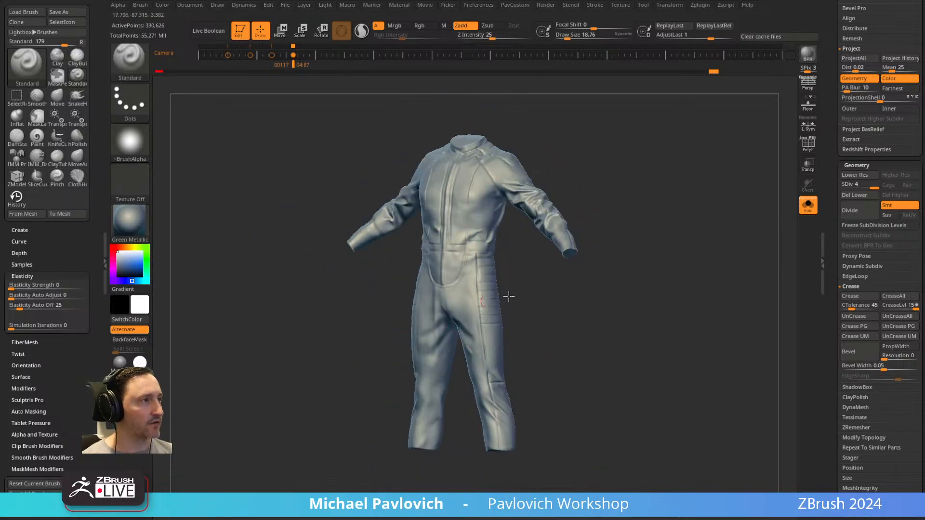
Inspect the whole jumpsuit from the front, back and sides.
right_click_drag(482, 303, 494, 244, "ctrl")
right_click_drag(552, 169, 669, 218, "alt")
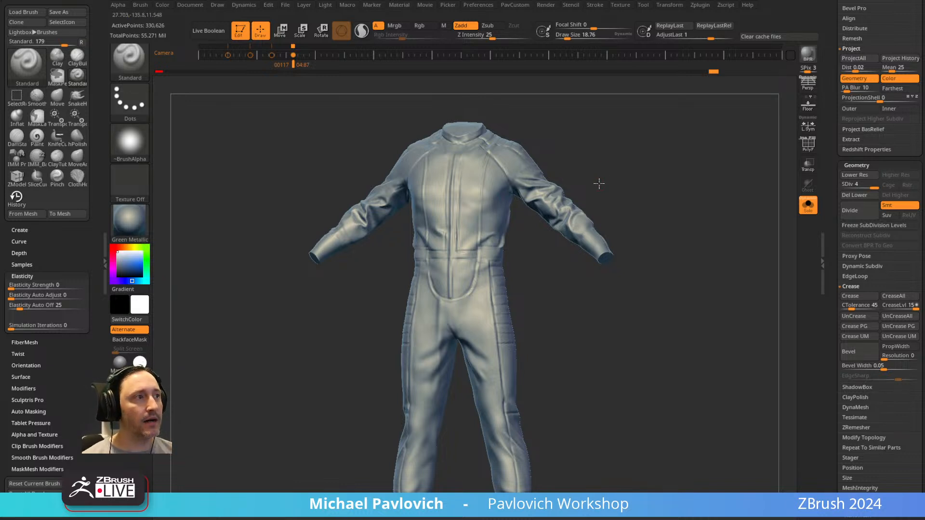
left_click_drag(603, 177, 573, 186)
left_click_drag(644, 180, 549, 196)
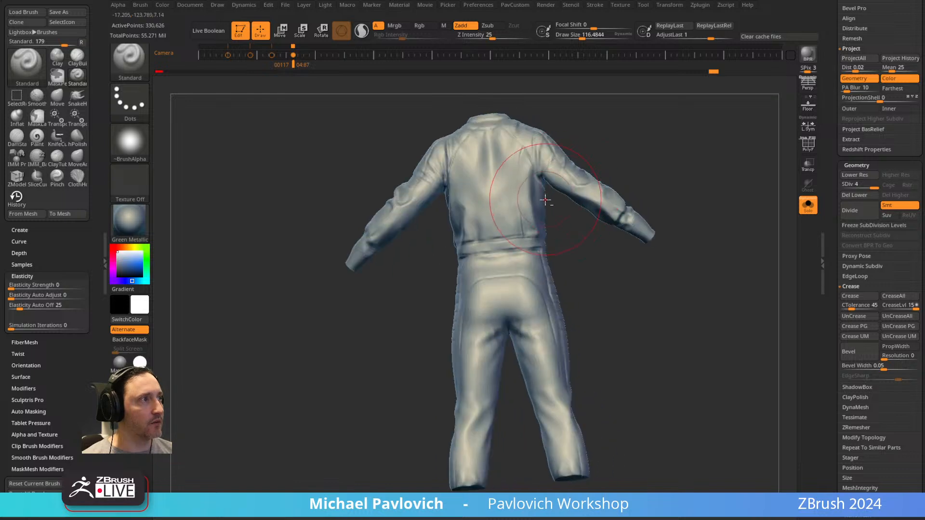
mouse_move(637, 144)
left_mouse_down()
mouse_move(606, 145)
mouse_move(475, 233)
left_mouse_up()
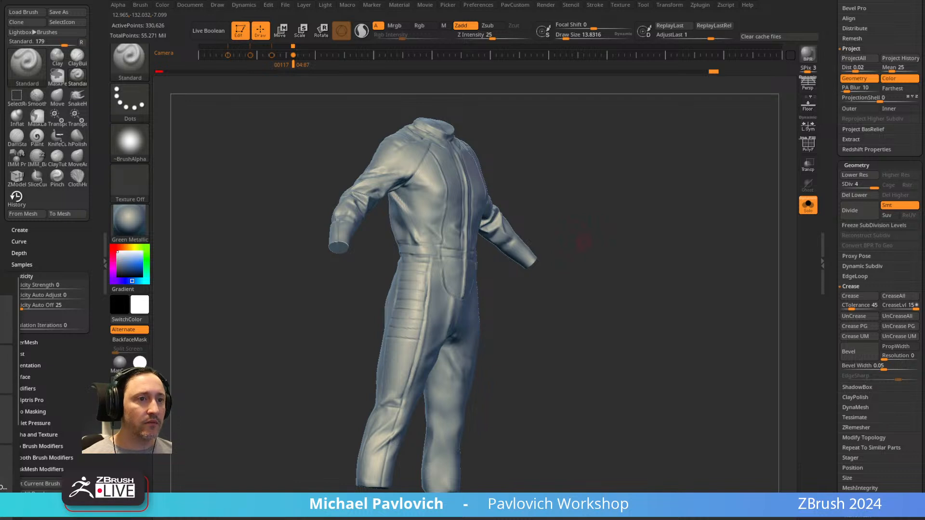
left_click_drag(621, 142, 530, 177)
key("s")
mouse_move(611, 177)
left_mouse_down()
mouse_move(624, 176)
mouse_move(606, 174)
left_mouse_up()
mouse_move(607, 172)
left_mouse_down("shift")
mouse_move(594, 178)
mouse_move(582, 146)
mouse_move(530, 189)
left_mouse_up("shift")
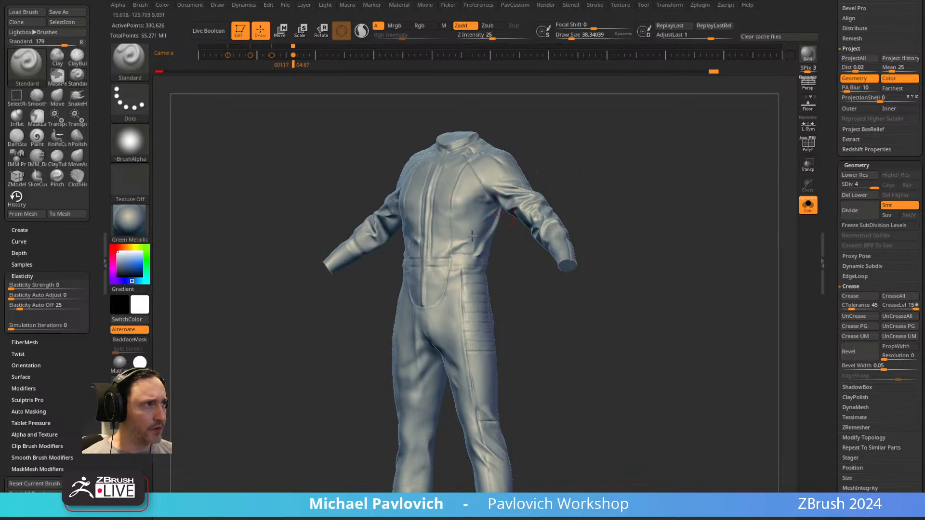
Try a Standard brush stroke down the suit's torso, and undo it.
left_click_drag(471, 189, 464, 295)
key("ctrl+z")
left_click_drag(595, 167, 615, 162)
left_click_drag(614, 162, 611, 193, "alt")
key("s")
left_click_drag(634, 186, 570, 248)
left_click_drag(667, 234, 644, 211)
left_click_drag(552, 332, 552, 272, "alt")
key("s")
left_click_drag(489, 309, 504, 301)
mouse_move(516, 265)
left_mouse_down("alt")
mouse_move(520, 299)
mouse_move(521, 290)
left_mouse_up("alt")
key("s")
left_click_drag(461, 315, 506, 299)
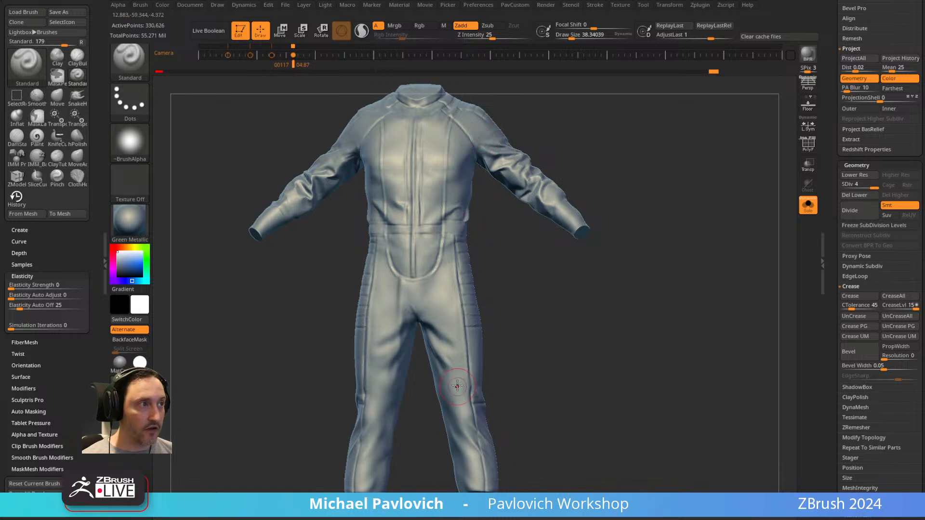
key("w")
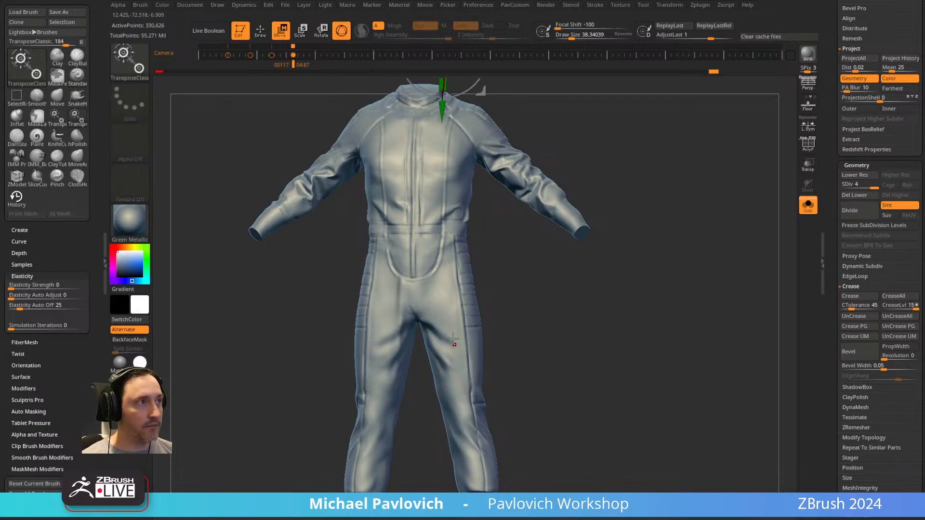
left_click(420, 209)
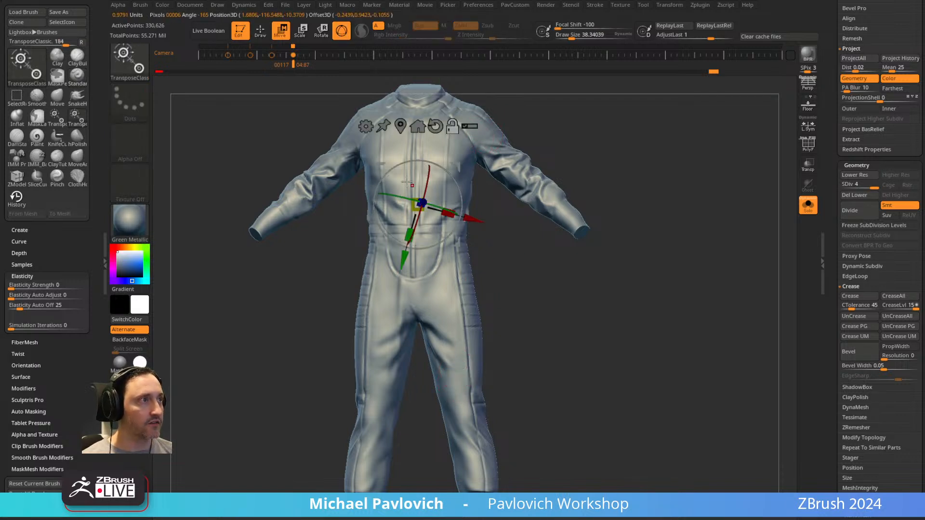
left_click(366, 127)
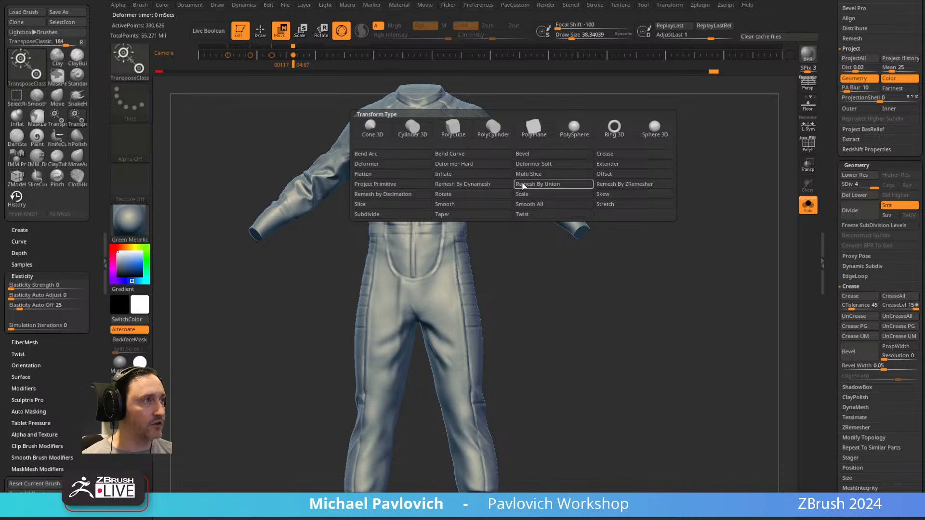
key("q")
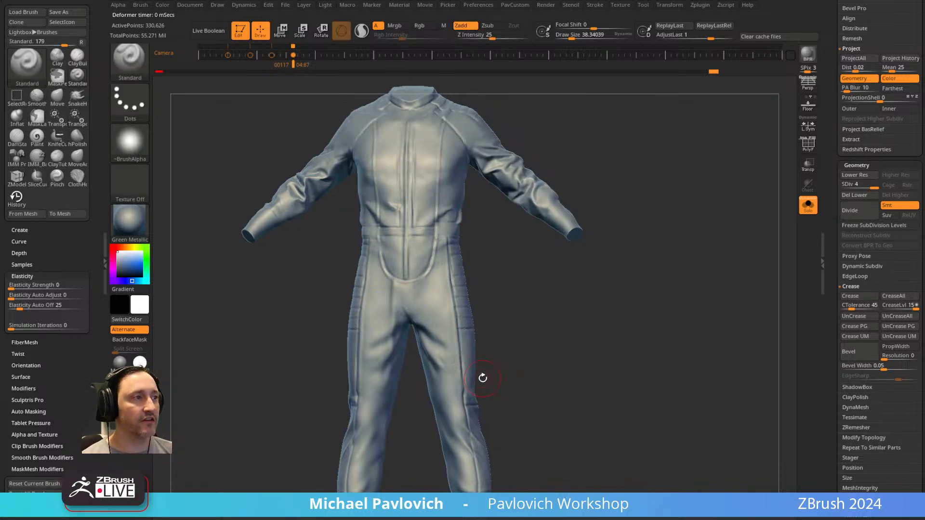
Smooth the cloth around the suit's crotch.
key("shift")
left_click_drag(433, 294, 402, 308, "shift")
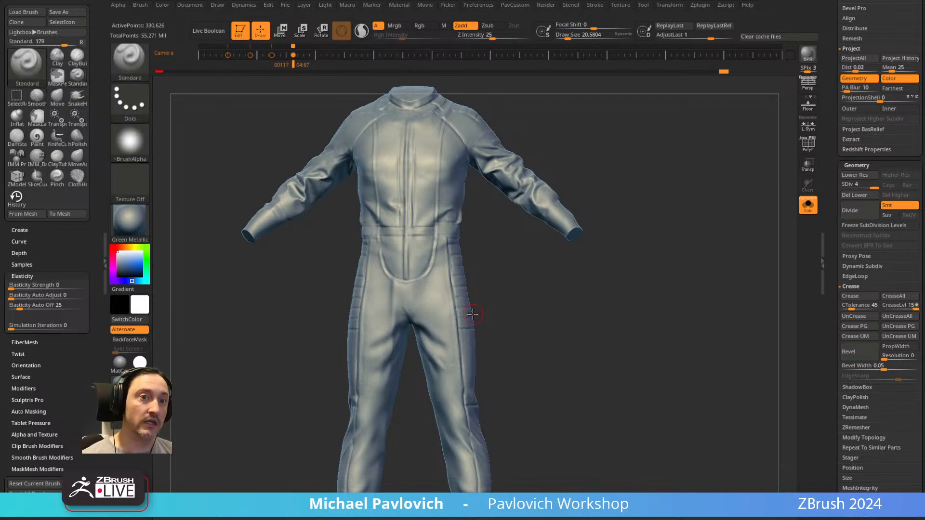
left_click_drag(636, 151, 597, 181)
left_click_drag(542, 158, 384, 252, "shift")
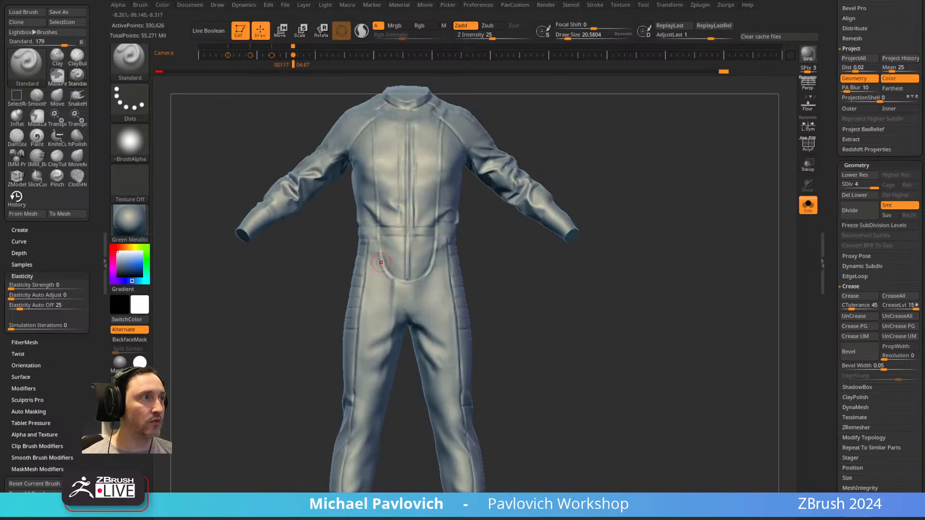
key("alt+Tab")
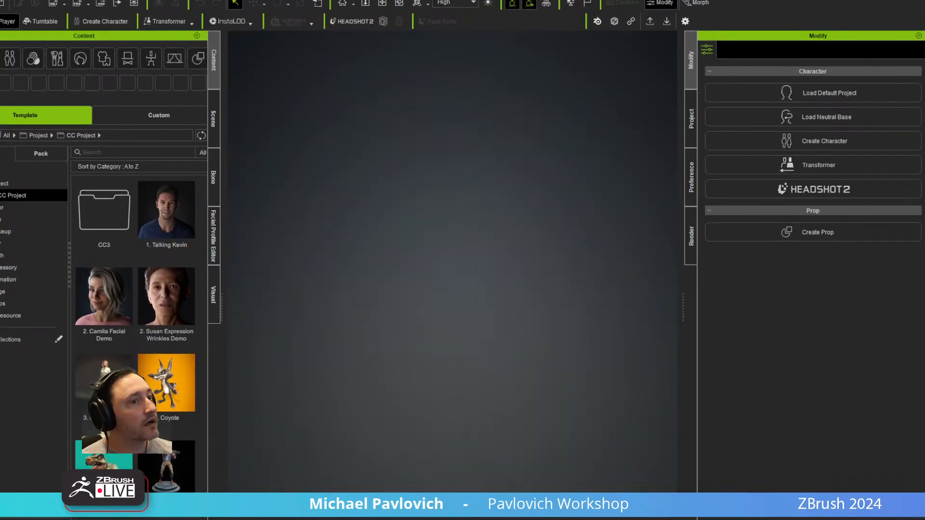
key("alt+Tab")
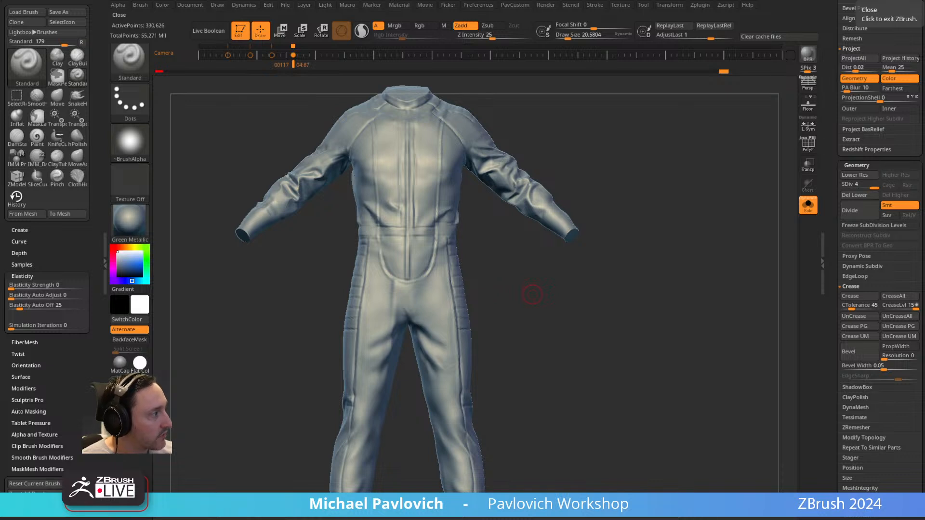
Turn off Solo to bring back the whole character, and select the boots.
left_click_drag(533, 295, 654, 192)
left_click(808, 205)
left_click_drag(577, 210, 580, 206)
left_click(432, 197, "alt")
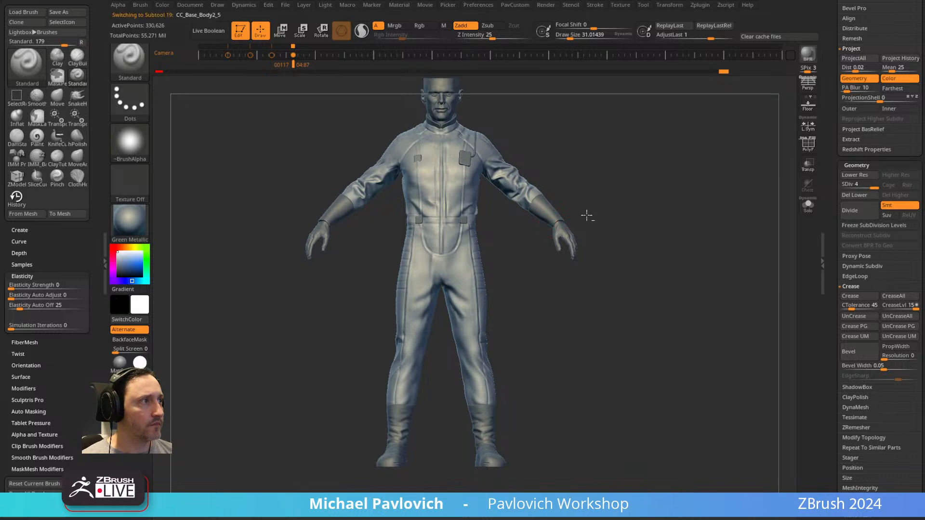
left_click_drag(488, 347, 539, 281)
left_click(493, 404, "alt")
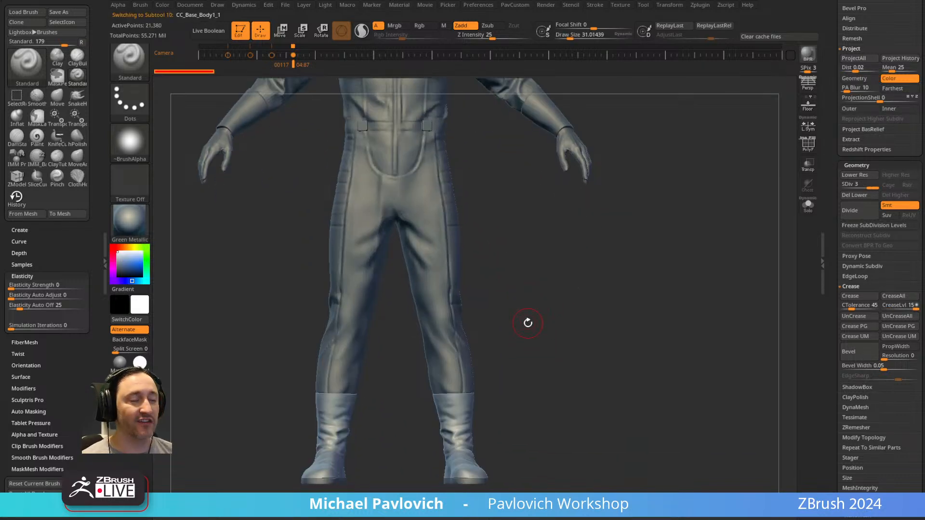
Inspect the character's chest, sleeves and forearm cuffs from several angles.
left_click_drag(521, 237, 502, 292, "alt")
left_click(502, 281, "alt")
left_click_drag(587, 222, 583, 270, "alt")
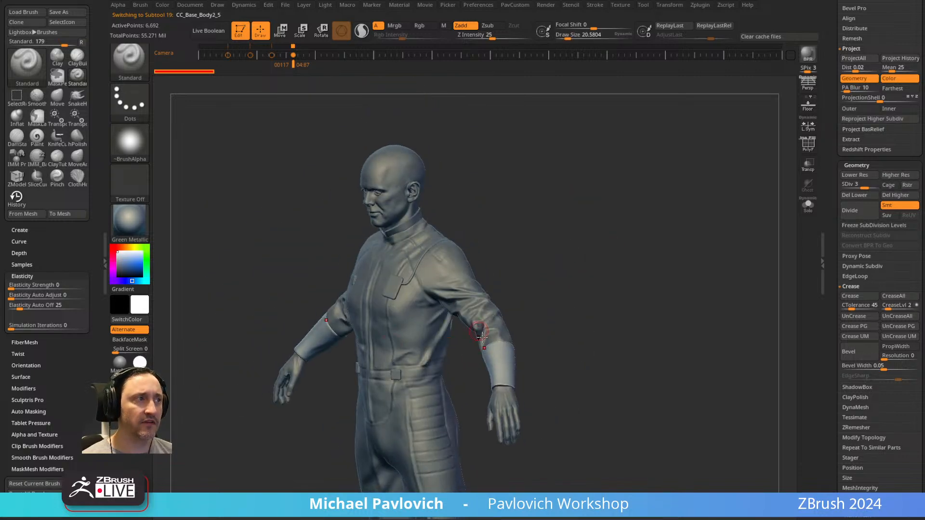
left_click_drag(559, 221, 525, 295)
left_click_drag(635, 247, 520, 295)
left_click_drag(582, 259, 621, 264)
mouse_move(568, 293)
left_mouse_down()
mouse_move(545, 298)
mouse_move(569, 306)
mouse_move(620, 268)
mouse_move(575, 266)
mouse_move(611, 135)
mouse_move(646, 256)
left_mouse_up()
key("s")
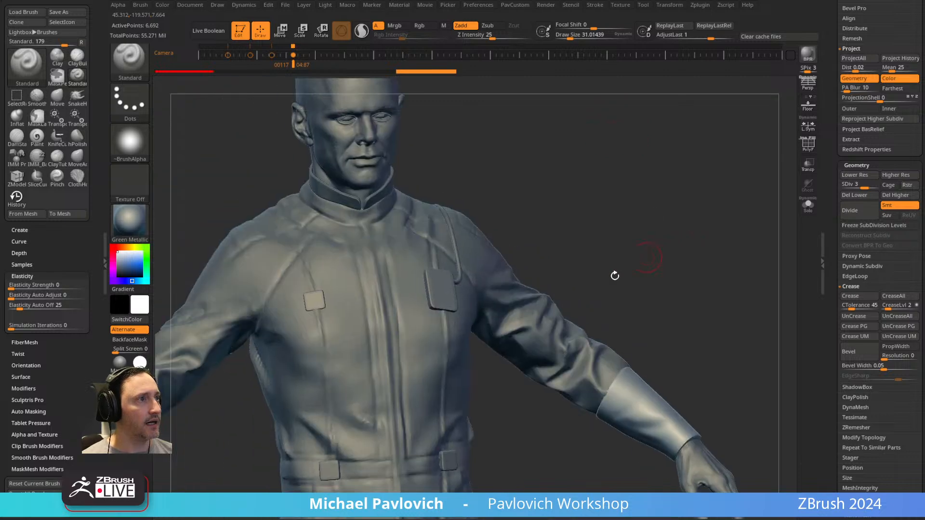
Select the round dial mounted above the bracket on the back of the suit's waist.
left_click_drag(533, 227, 436, 304)
key("s")
left_click(419, 295, "alt")
mouse_move(646, 228)
left_mouse_down()
mouse_move(525, 238)
mouse_move(305, 164)
mouse_move(202, 107)
left_mouse_up()
key("s")
left_click(559, 265, "alt")
mouse_move(686, 269)
left_mouse_down("alt")
mouse_move(675, 366)
mouse_move(685, 379)
left_mouse_up("alt")
key("s")
left_click_drag(524, 321, 518, 320)
left_click(519, 414, "alt")
left_click_drag(758, 410, 713, 277, "alt")
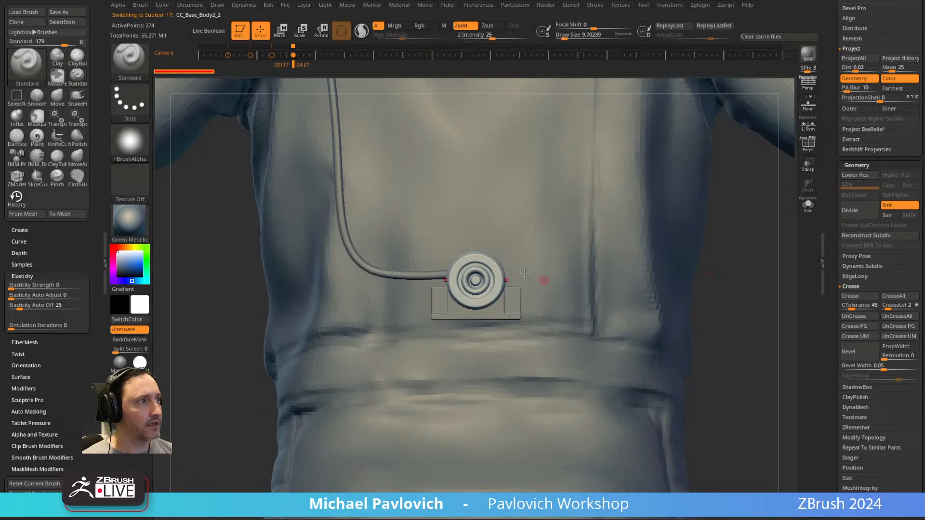
Insert a Cylinder16 primitive over the round dial at the dial's size and split it into its own subtool.
key("b")
key("i")
key("p")
key("m")
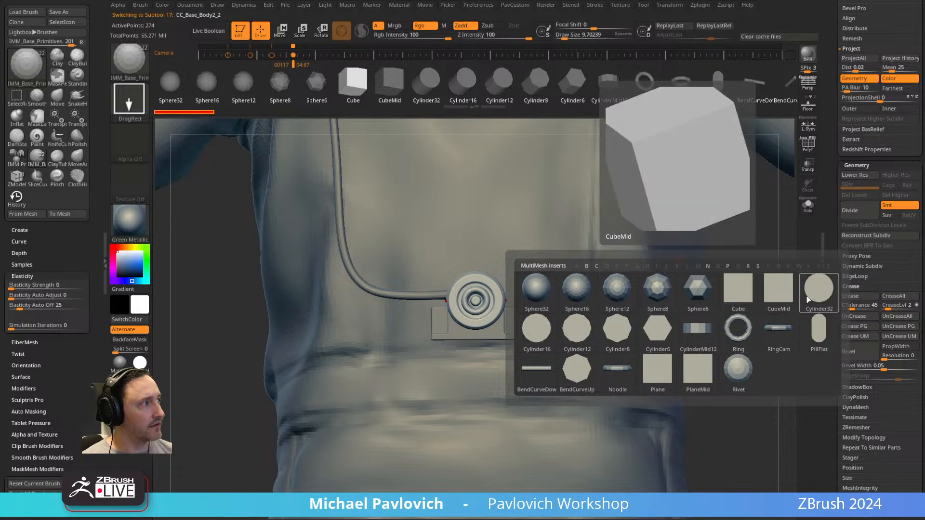
left_click(533, 330)
scroll(503, 328, "up", 3)
left_click_drag(468, 318, 536, 318)
key("3")
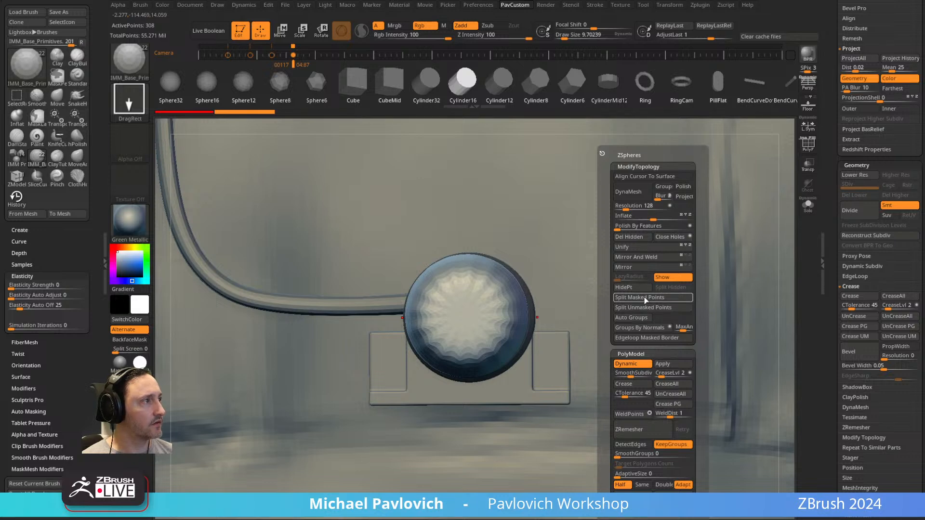
left_click(645, 297)
Reset the cylinder's gizmo orientation and move the cylinder sideways until it sits clear of the round dial.
key("w")
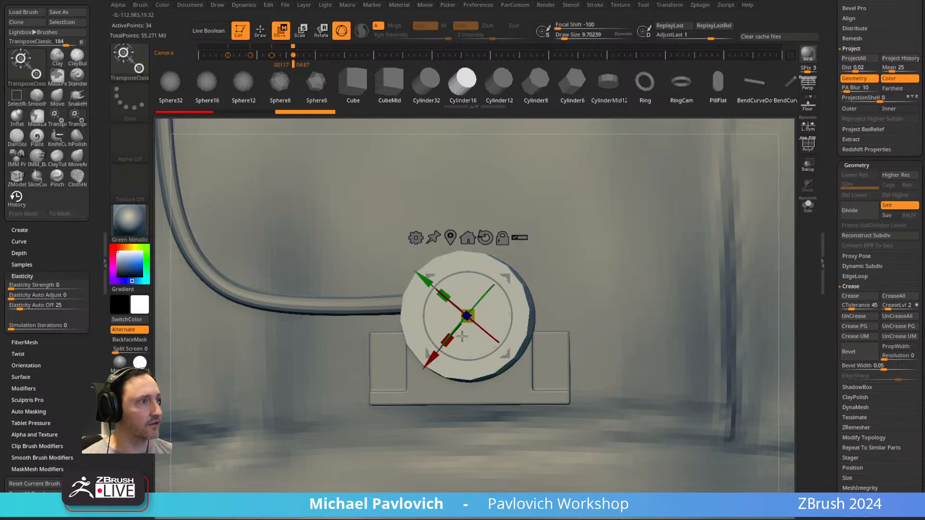
left_click(485, 238)
left_click_drag(524, 316, 704, 316)
key("ctrl+z")
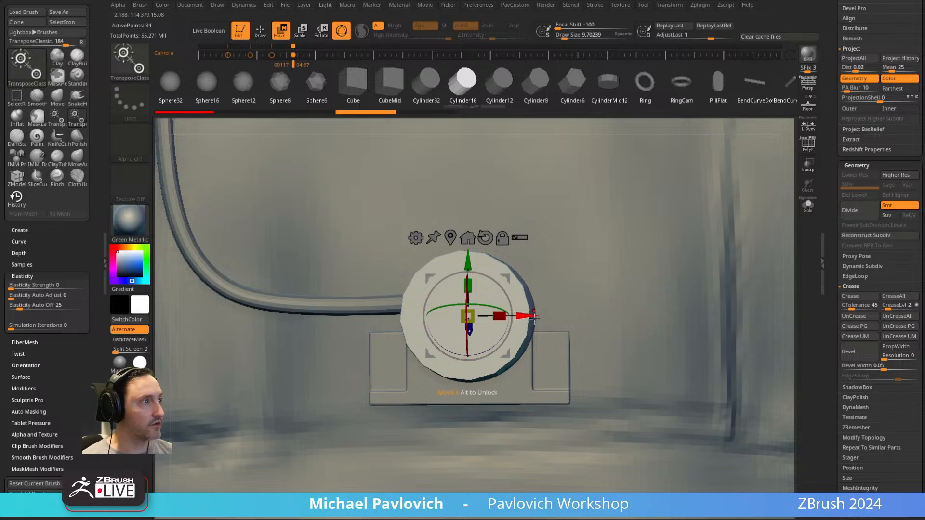
left_click_drag(529, 315, 710, 316)
key("q")
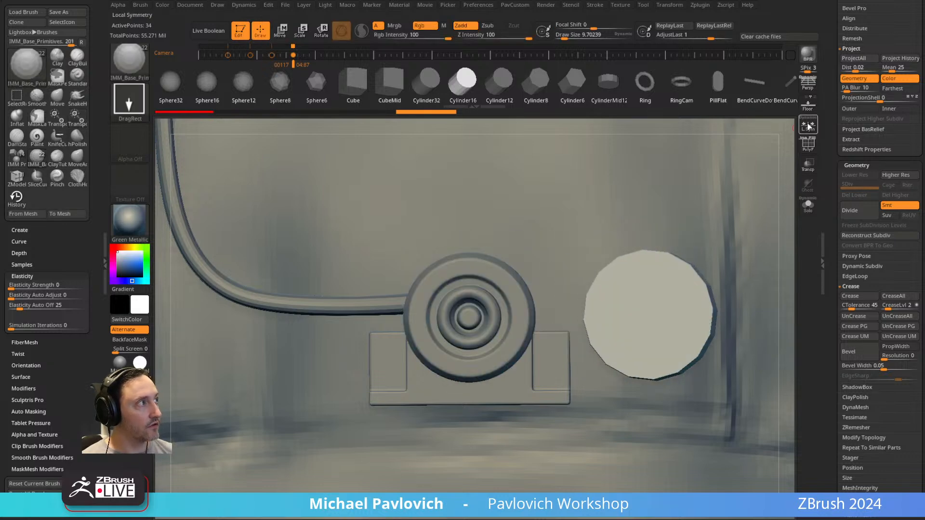
Turn on local symmetry and the polyframe display for the cylinder.
left_click(811, 131)
left_click_drag(835, 164, 843, 279)
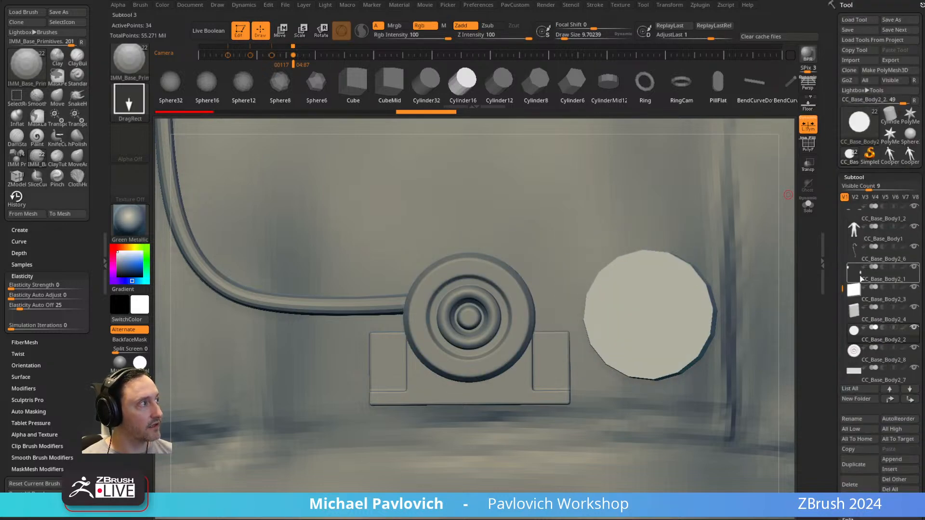
right_click_drag(523, 283, 426, 303, "alt")
left_click(804, 150)
right_click_drag(552, 258, 578, 275, "alt")
right_click_drag(643, 224, 650, 236)
Place the gizmo at the centre of the cylinder's outer face and flatten the cylinder into a thin disc.
key("w")
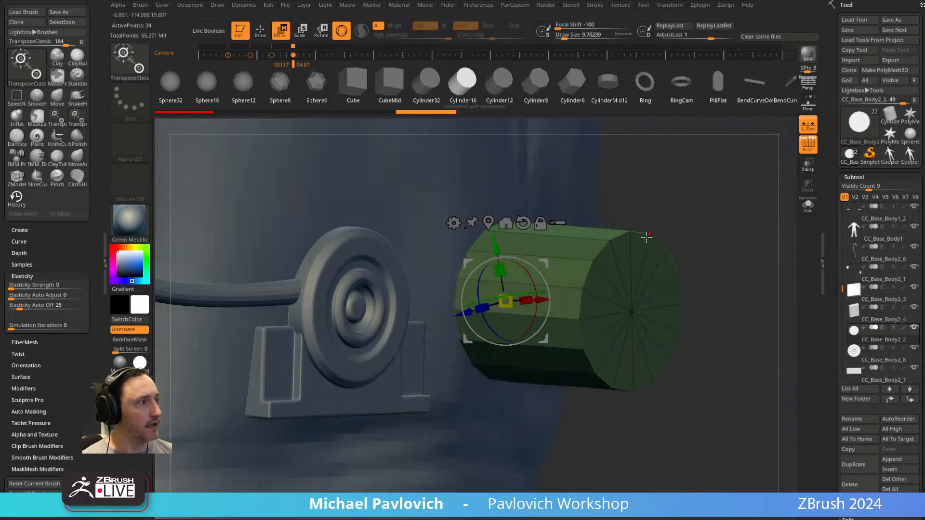
left_click(632, 312, "alt")
left_click_drag(656, 313, 574, 294)
key("q")
mouse_move(675, 270)
right_mouse_down()
mouse_move(615, 258)
mouse_move(646, 245)
right_mouse_up()
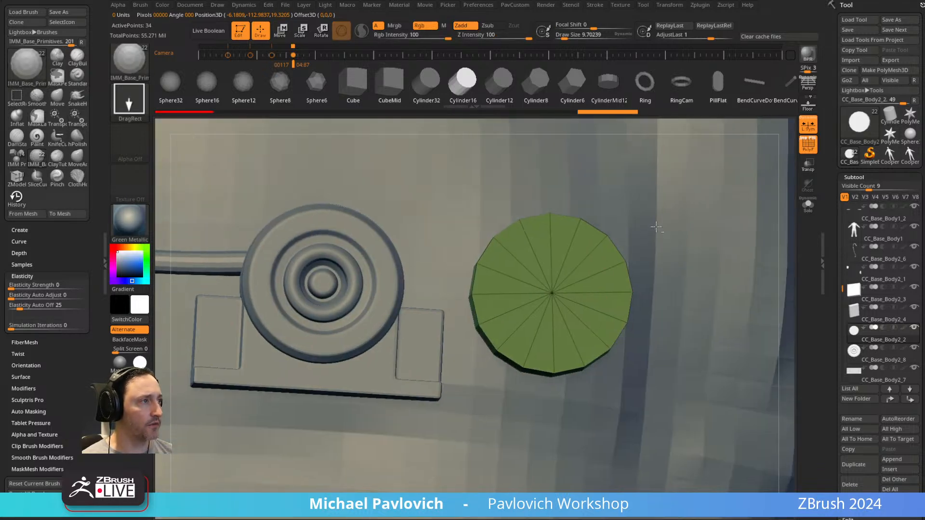
Group the disc's polygons by normals and crease the polygroup borders.
key("2")
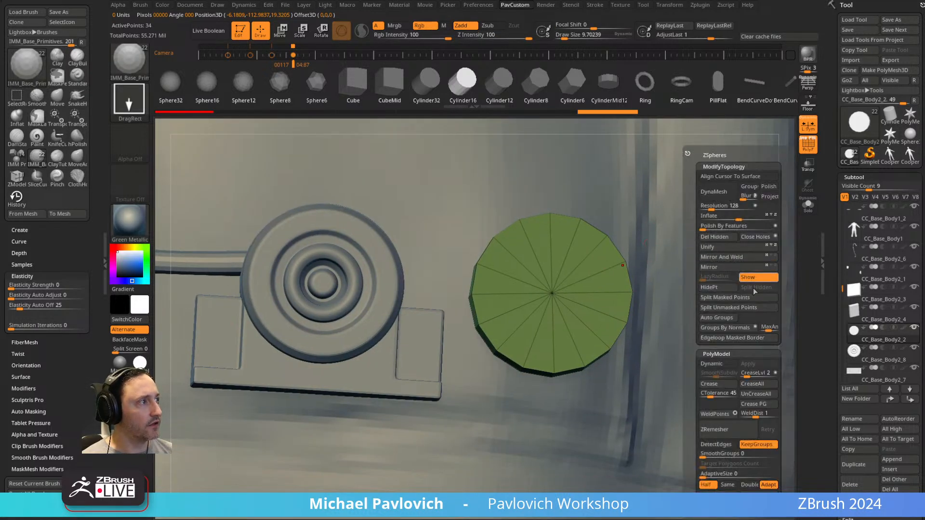
left_click(732, 331)
left_click(808, 205)
left_click_drag(799, 255, 771, 250)
key("grave")
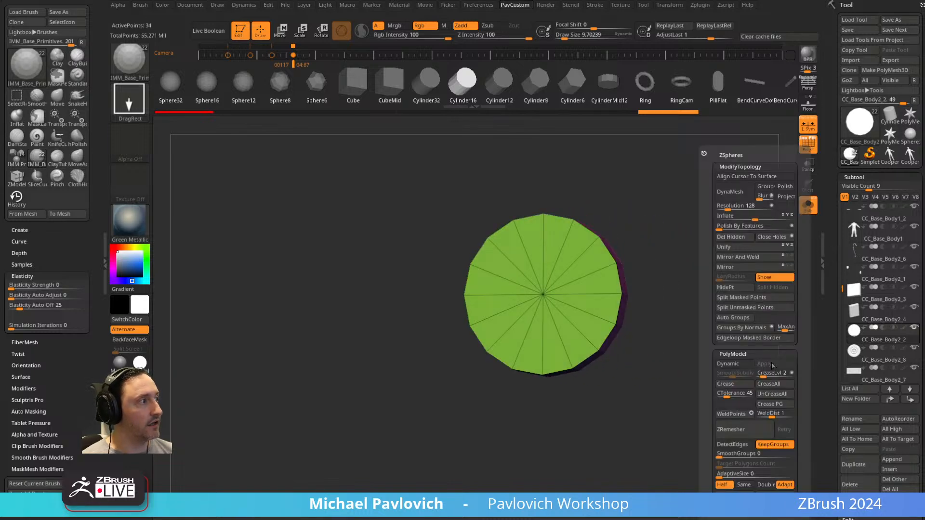
left_click(808, 208)
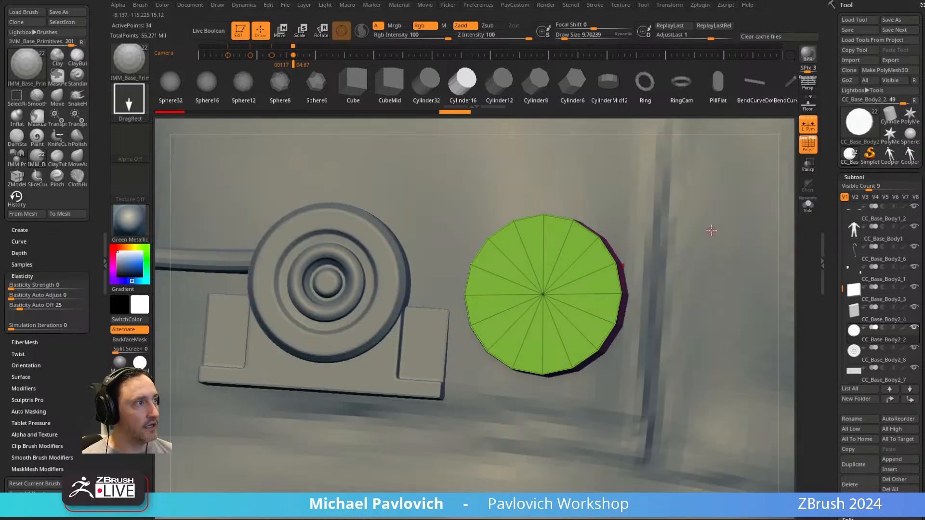
Activate Dynamic Subdiv on the disc, set its crease level to 15 and hide the polyframe.
left_click(535, 168)
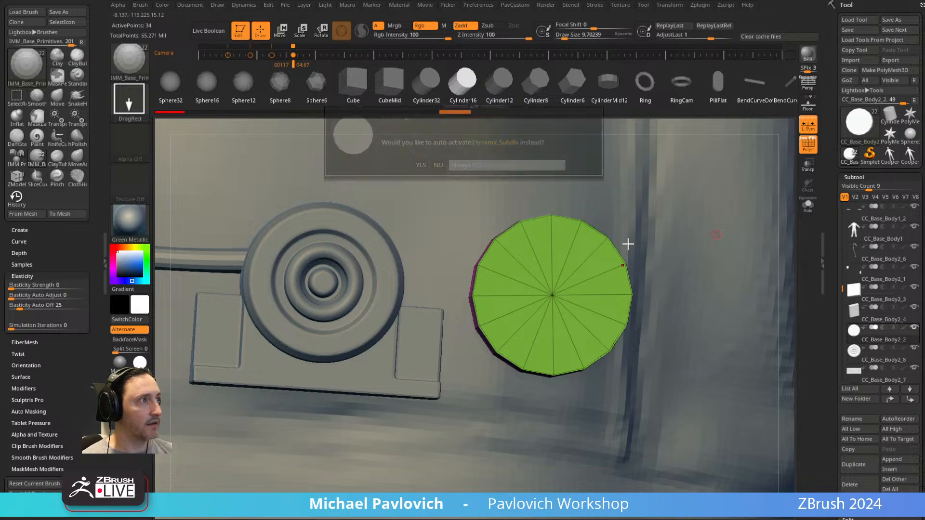
left_click_drag(653, 197, 667, 218, "alt")
left_click_drag(816, 268, 830, 148)
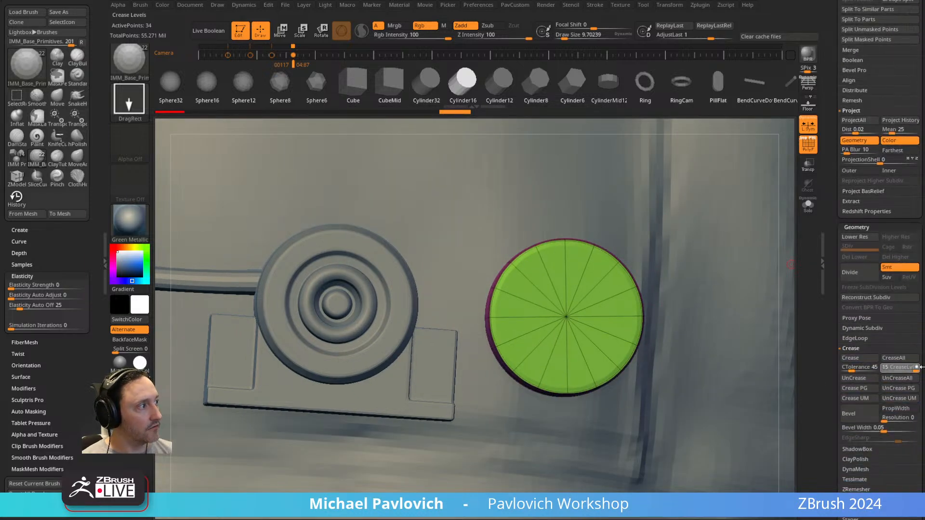
left_click_drag(921, 367, 923, 368)
left_click(809, 143)
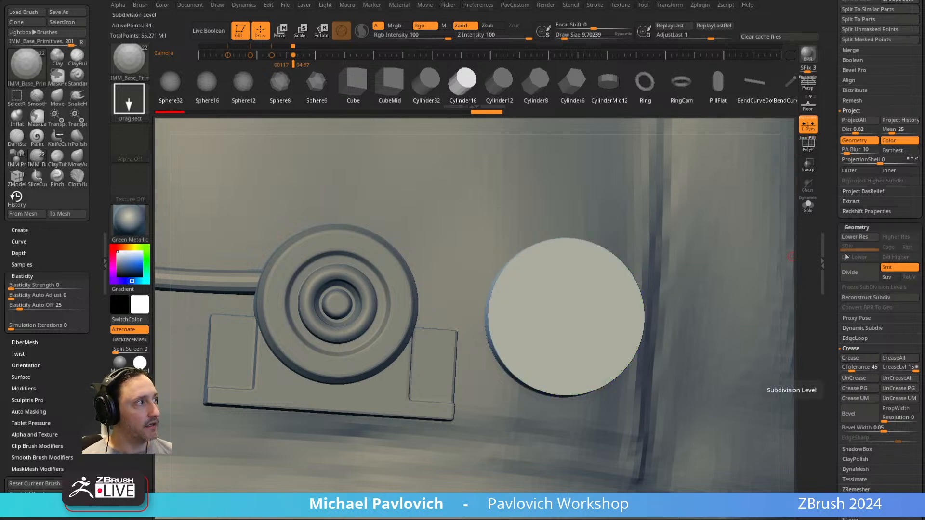
Apply the disc's dynamic subdivision as real geometry and keep it at subdivision level 4.
left_click(860, 329)
left_click(856, 338)
left_click(857, 341)
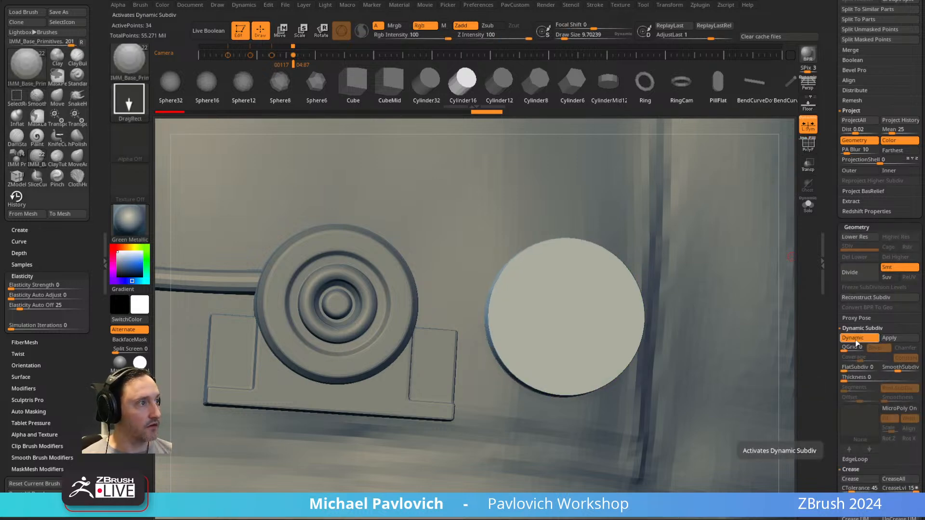
left_click(890, 338)
left_click_drag(848, 248, 874, 247)
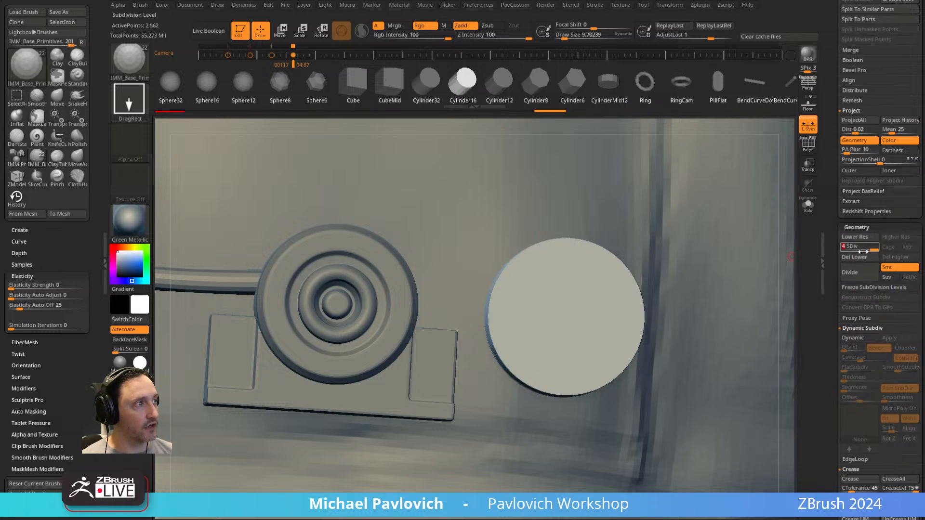
Collapse the unneeded tool sections and expand the DynaMesh settings for the disc.
mouse_move(832, 277)
left_mouse_down()
mouse_move(832, 309)
mouse_move(834, 248)
left_mouse_up()
left_click(849, 198, "shift")
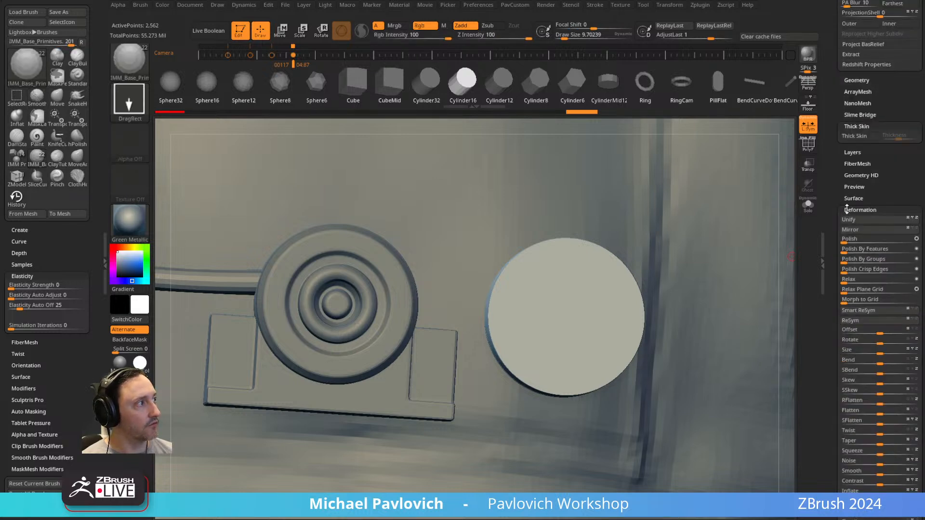
left_click(851, 210, "shift")
left_click(857, 75, "shift")
left_click_drag(845, 66, 832, 188)
left_click_drag(832, 289, 833, 234)
left_click(849, 244)
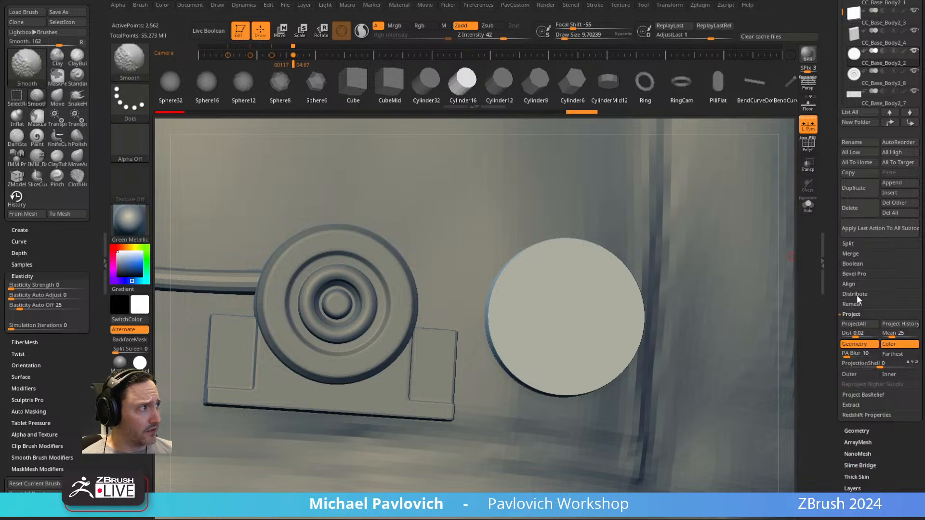
left_click(851, 314, "shift")
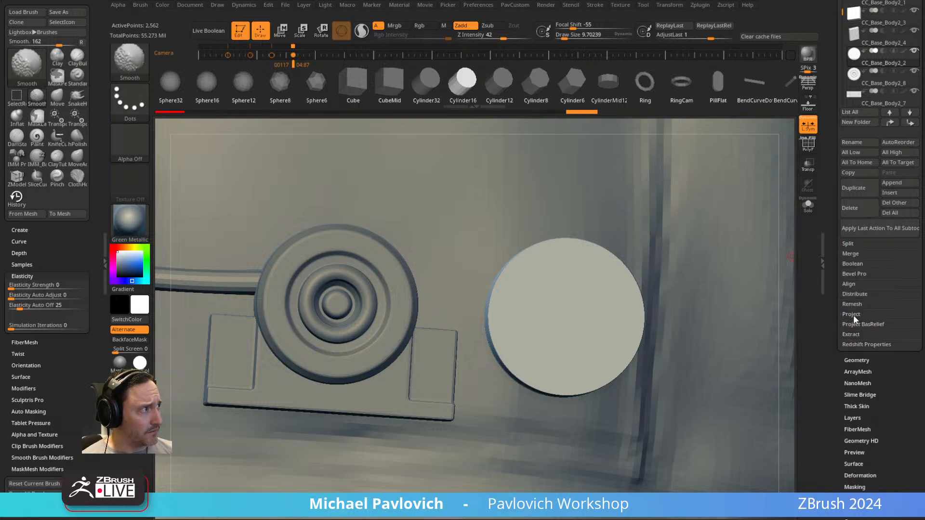
left_click(857, 359)
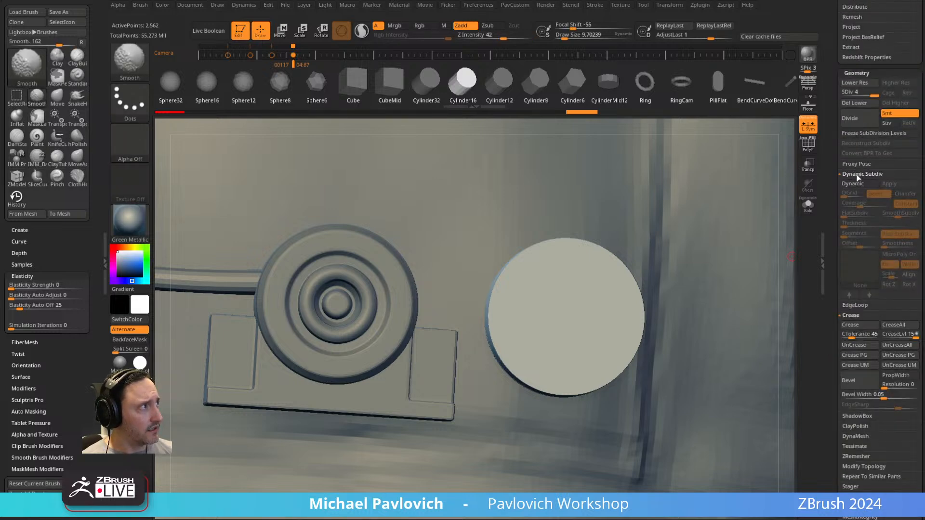
left_click(857, 175, "shift")
left_click(857, 193, "shift")
left_click(856, 224, "shift")
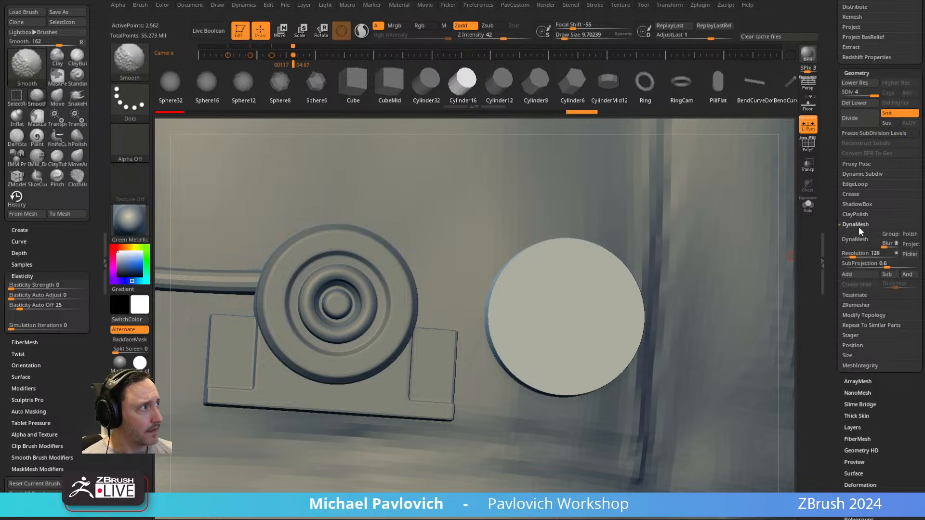
Try to DynaMesh the disc at resolution 8 without freezing its subdivision levels, and undo it.
left_click_drag(848, 255, 842, 256)
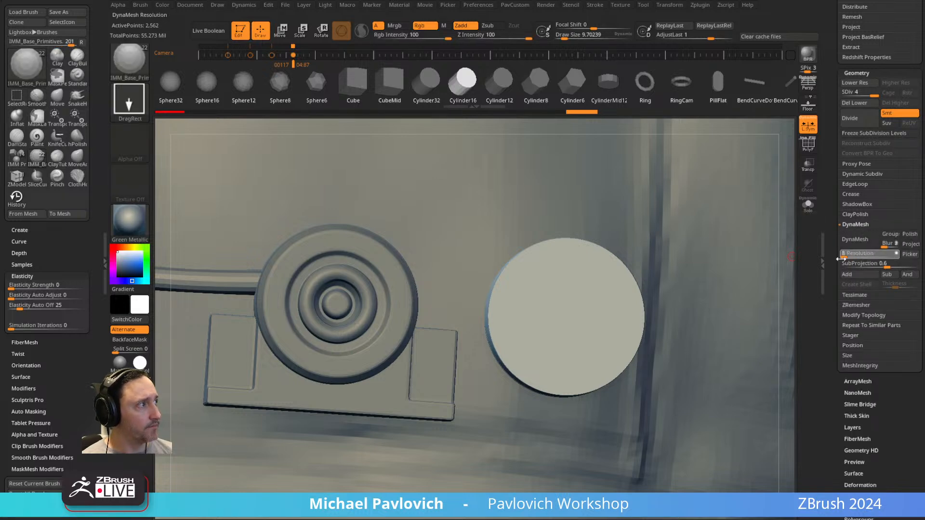
left_click(857, 239)
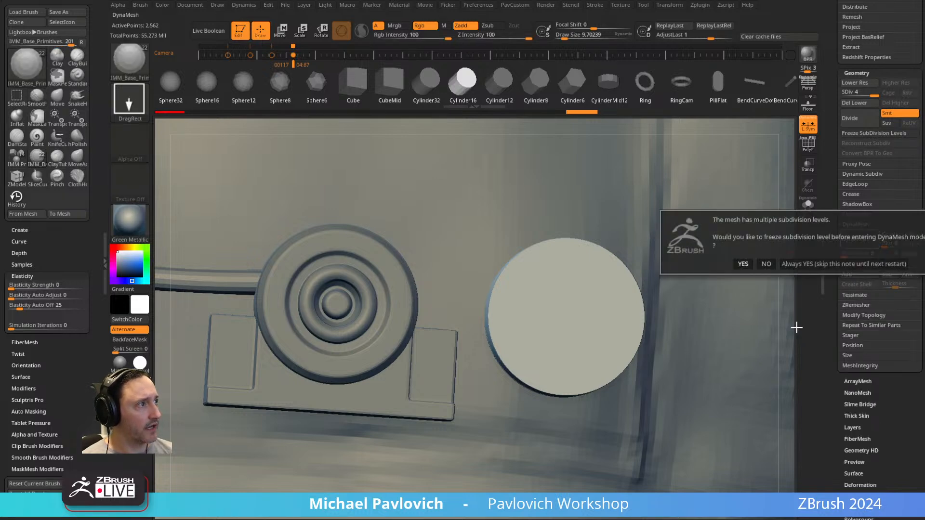
left_click(765, 264)
key("ctrl+z")
DynaMesh the disc at resolution 40 without freezing its subdivision levels.
left_click(849, 255)
left_click(857, 240)
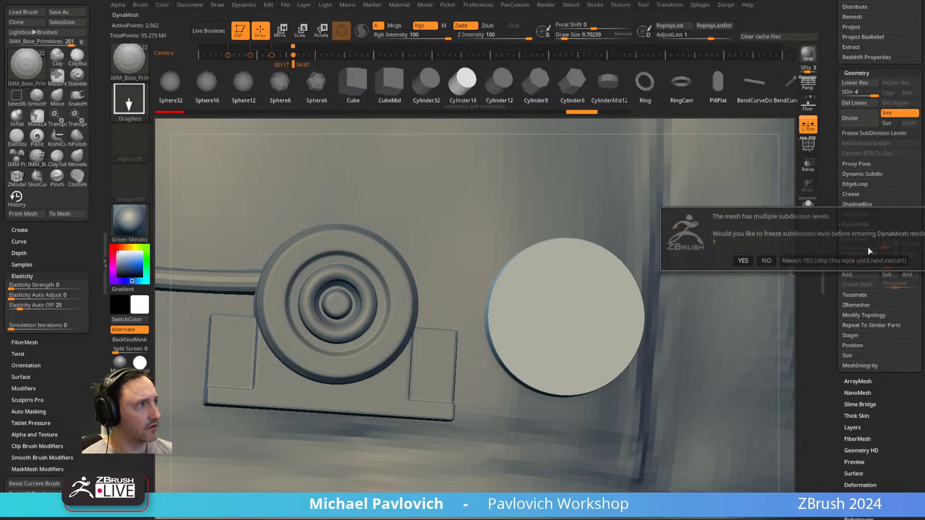
left_click(765, 264)
Select the Standard brush and set up radial symmetry around the disc's centre.
key("b")
key("s")
key("t")
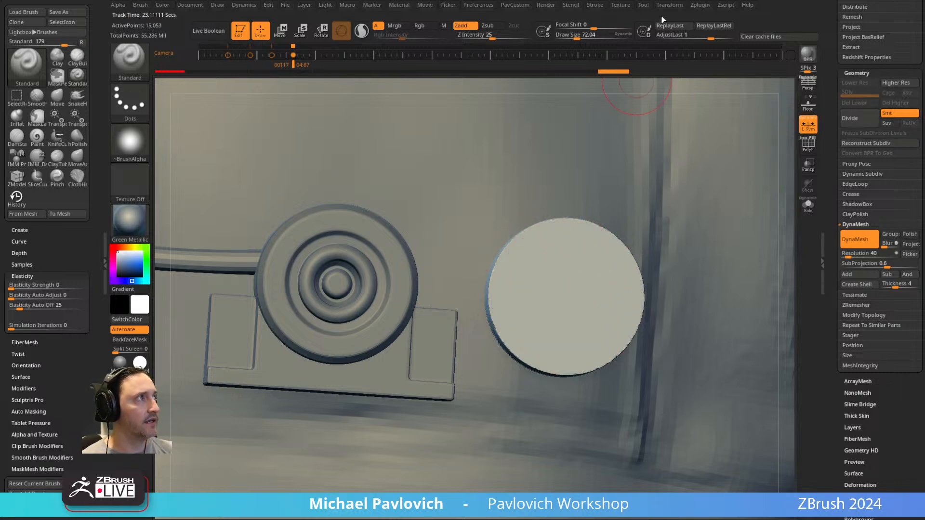
left_click(670, 5)
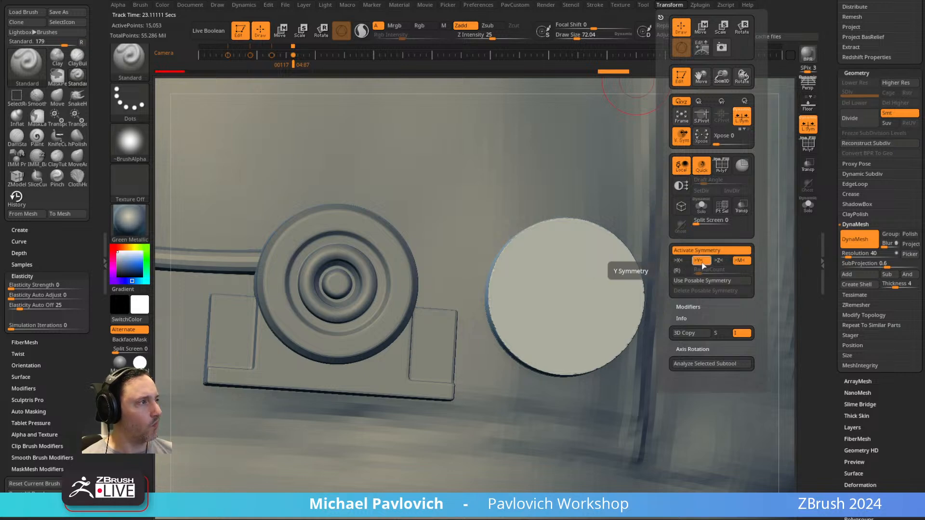
left_click(679, 271)
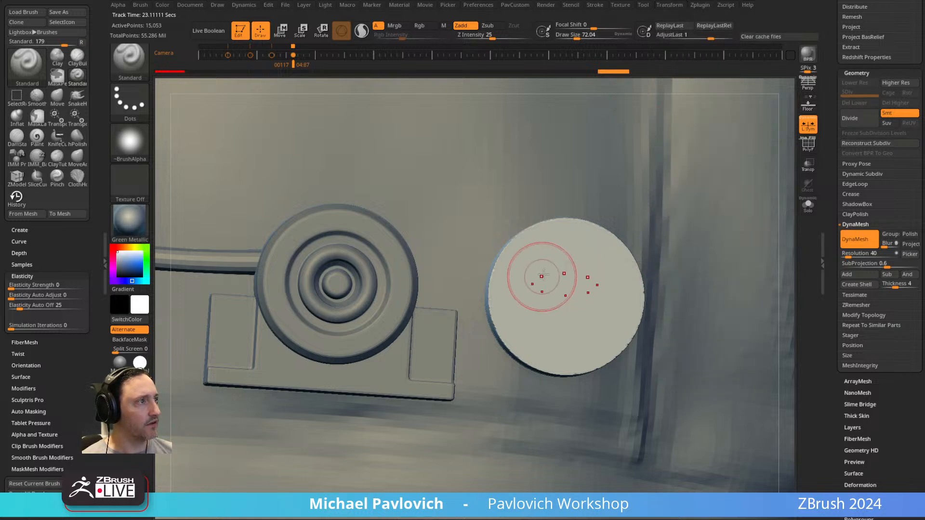
left_click(626, 7)
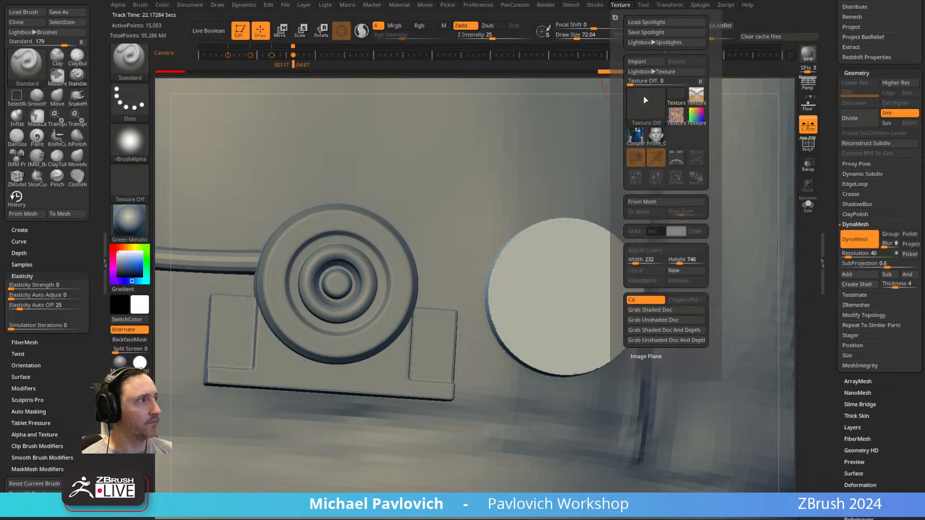
left_click(674, 7)
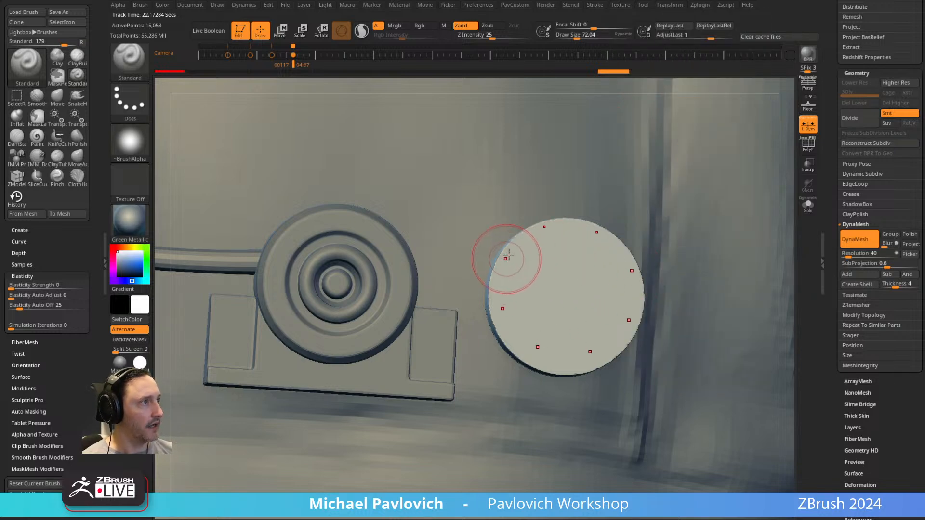
Try sculpting a raised ring around the disc's rim with the Standard brush, and undo the strokes.
left_click_drag(503, 274, 519, 345)
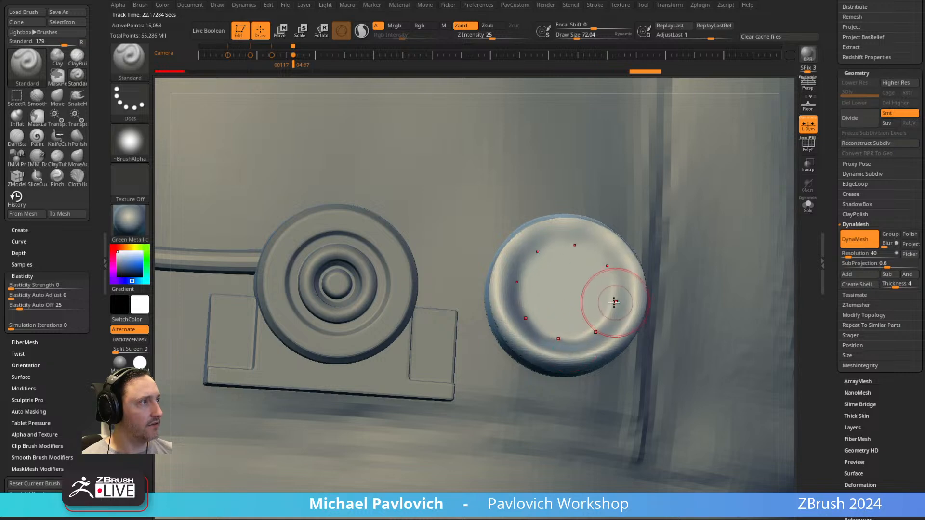
key("ctrl+z")
right_click_drag(558, 265, 747, 207)
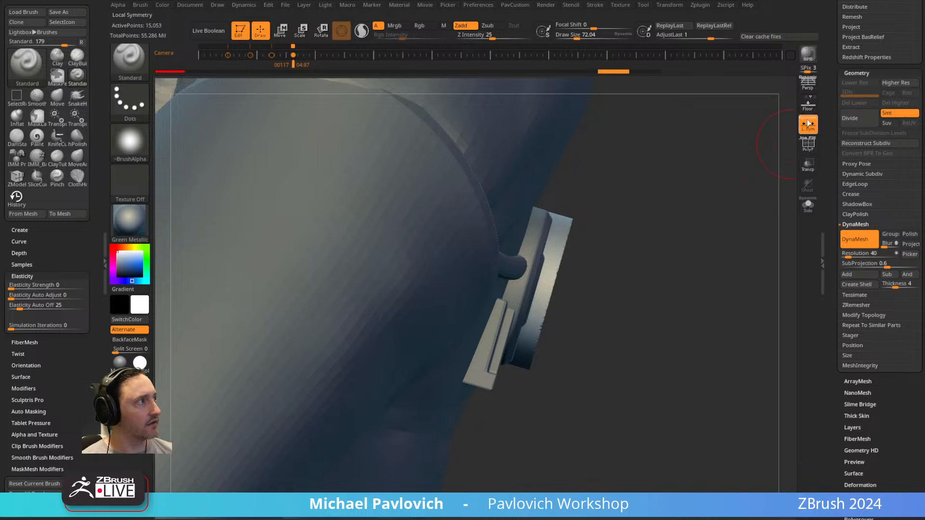
right_click_drag(737, 163, 591, 248)
mouse_move(527, 246)
left_mouse_down()
mouse_move(517, 268)
mouse_move(525, 250)
left_mouse_up()
right_click_drag(700, 237, 684, 223)
key("ctrl+z")
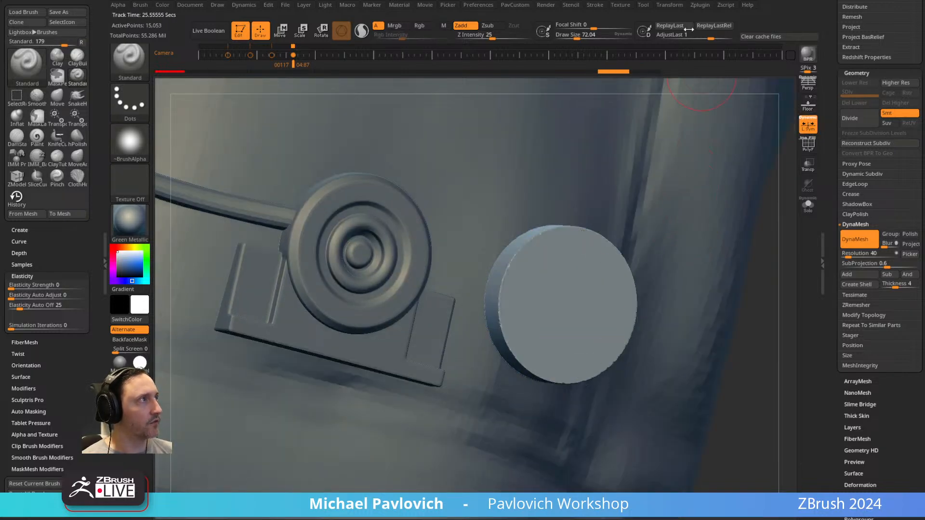
Raise the radial symmetry count to a dense ring of points and bevel the disc's rim with the TrimDynamic brush.
left_click(664, 6)
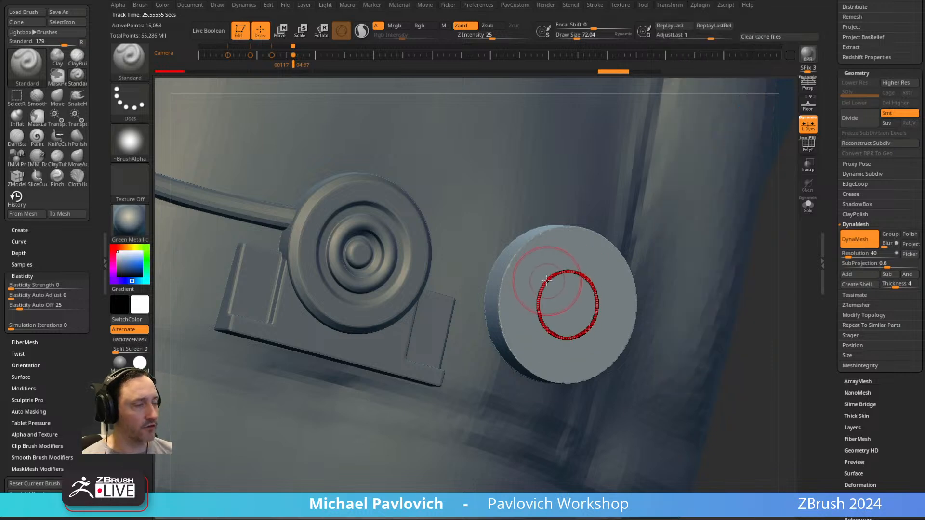
key("b")
key("t")
key("d")
left_click_drag(520, 243, 526, 250)
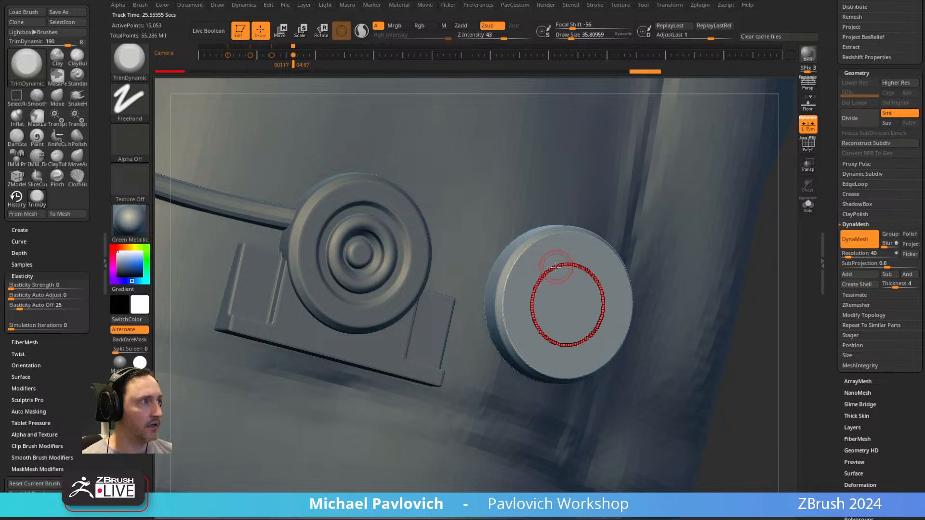
Sculpt small concentric rings around the disc's centre with the Standard brush.
key("b")
key("s")
key("t")
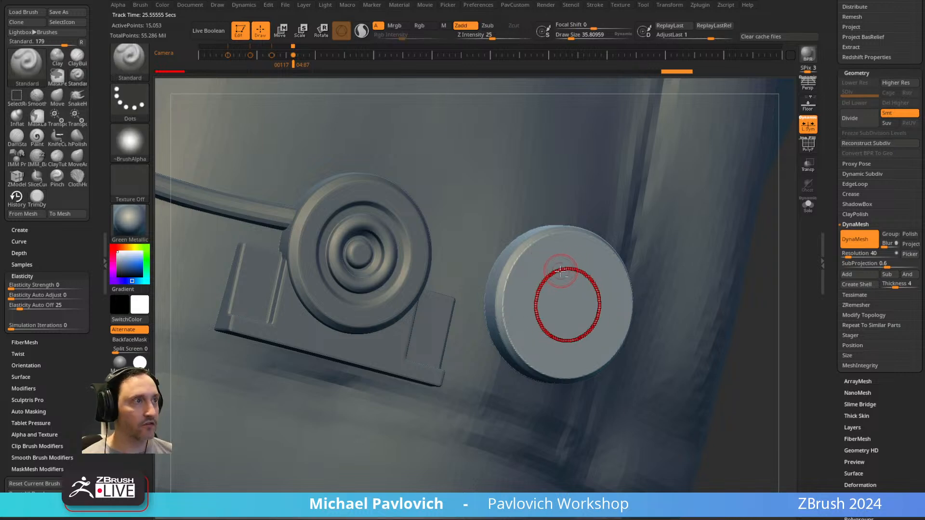
left_click_drag(567, 271, 567, 285)
key("ctrl+z")
key("ctrl+z")
key("ctrl+z")
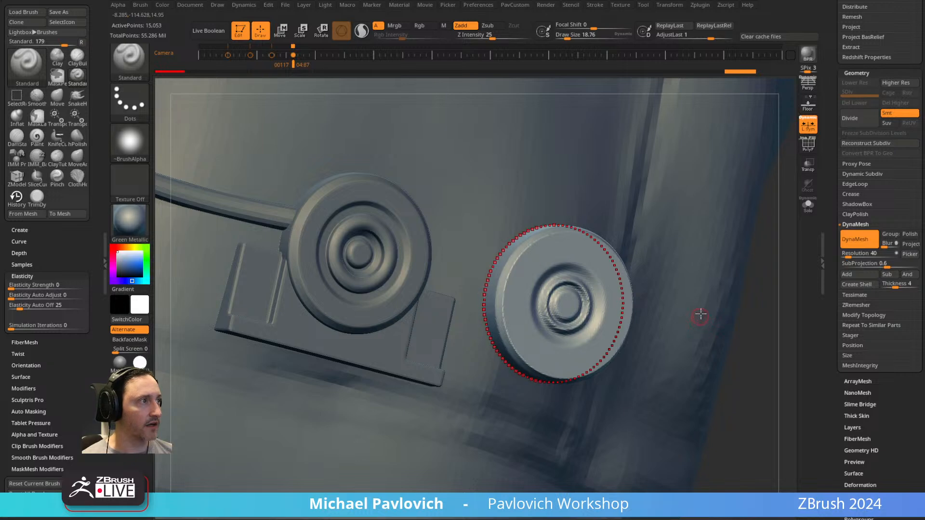
Show the polyframe and undo the disc back to its low-poly cylinder from before DynaMesh, without dynamic subdivision smoothing.
key("shift+f")
key("ctrl+z")
key("ctrl+z")
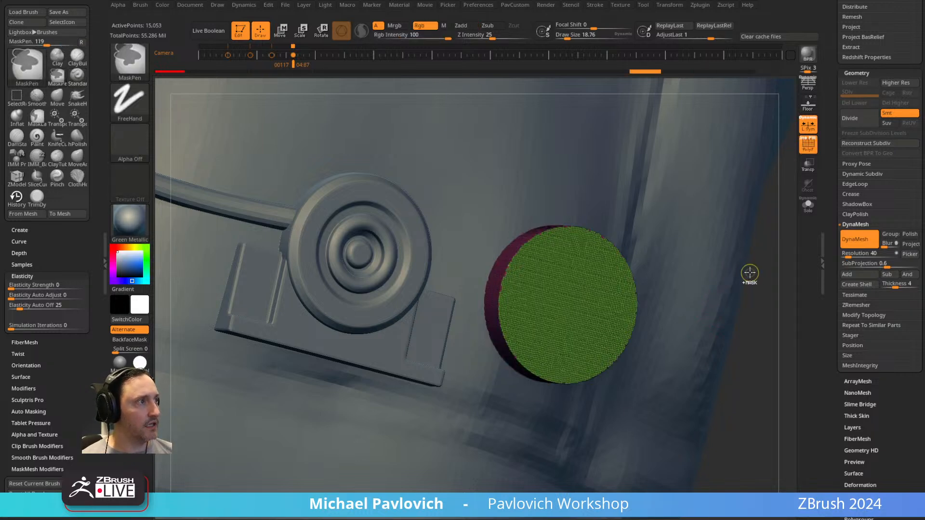
key("ctrl+z")
key("ctrl+z")
key("ctrl+z")
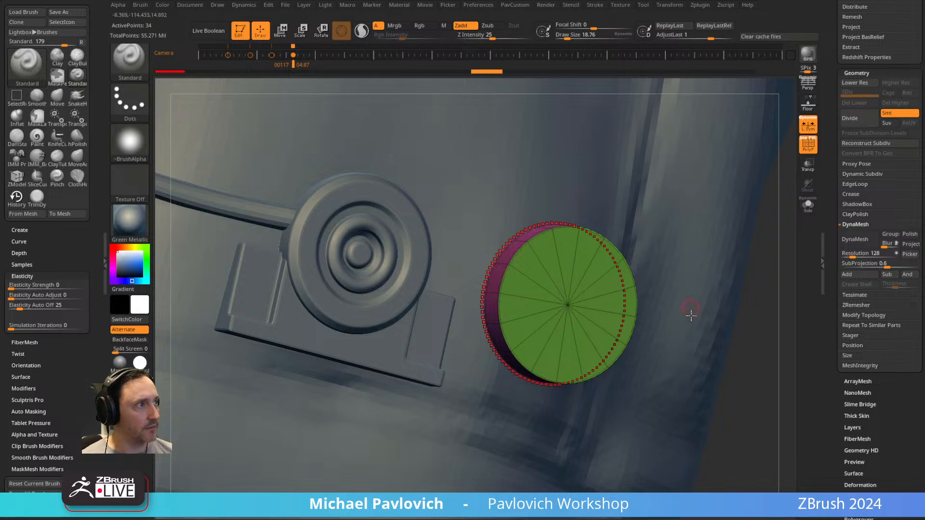
key("shift+d")
Turn off radial symmetry and local symmetry for the disc.
right_click_drag(771, 306, 675, 294)
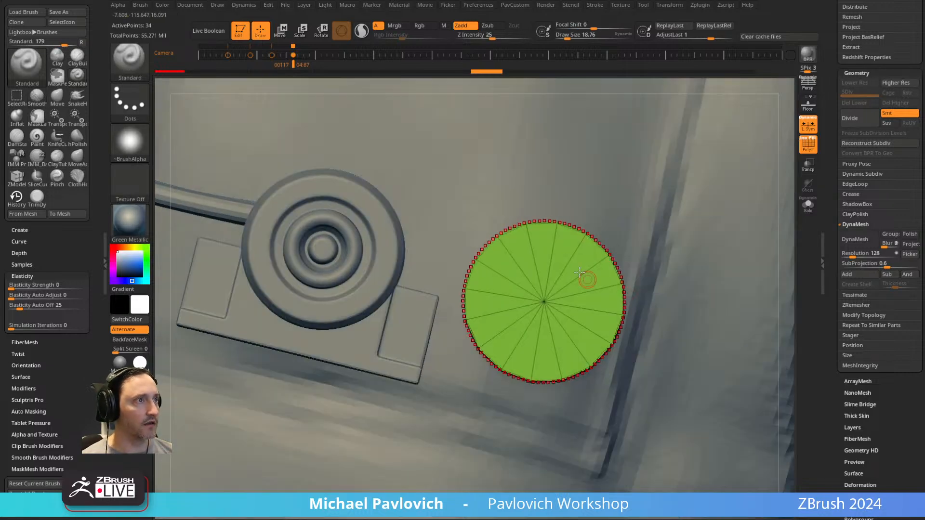
right_click_drag(586, 279, 632, 289, "alt")
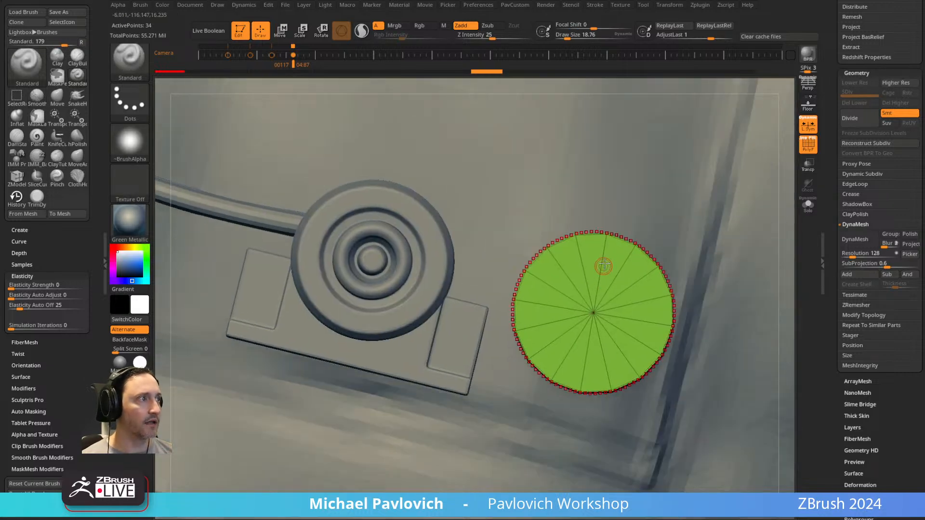
left_click(668, 6)
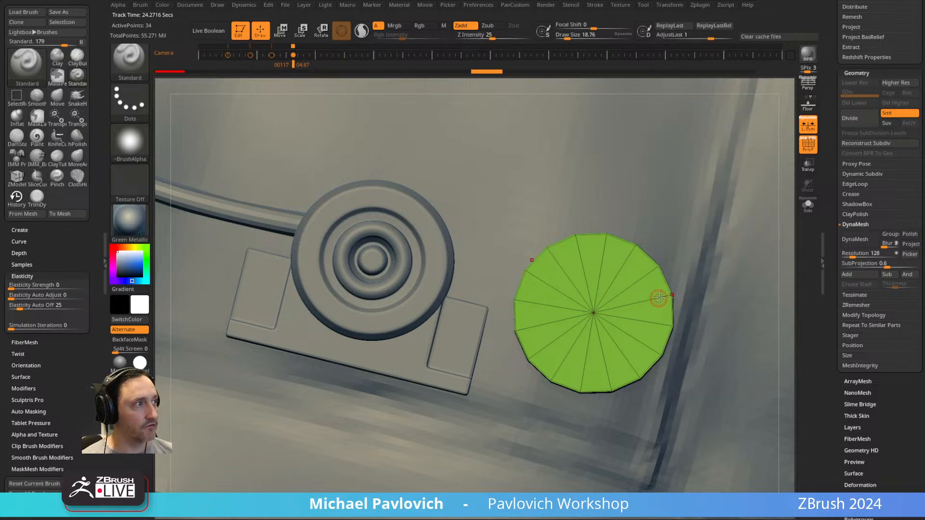
left_click(811, 127)
right_click_drag(708, 253, 689, 197)
mouse_move(674, 230)
right_mouse_down("alt")
mouse_move(663, 219)
mouse_move(638, 258)
right_mouse_up("alt")
Switch to the ZModeler brush and set its polygon action to Inset, targeting Polygroup All with the Legacy modifier.
key("b")
key("z")
key("m")
left_click(584, 253)
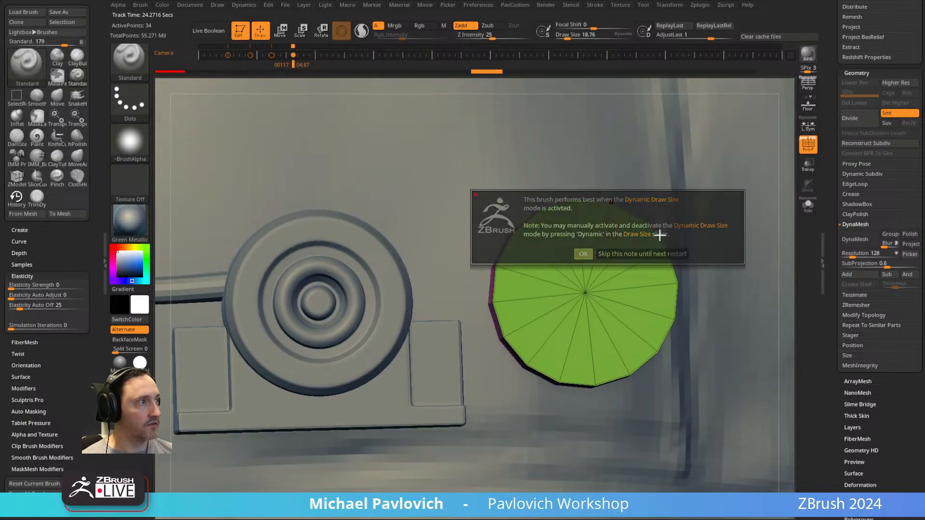
key("b")
key("z")
key("m")
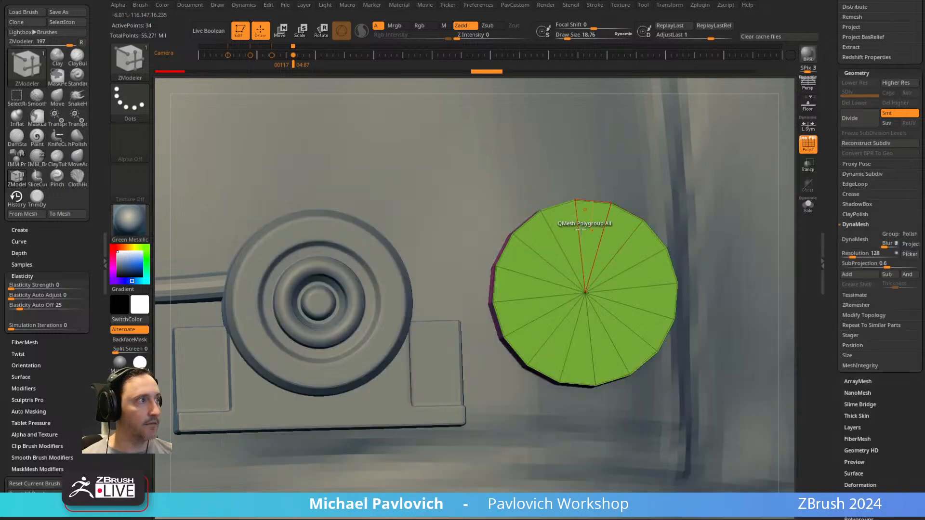
key("space")
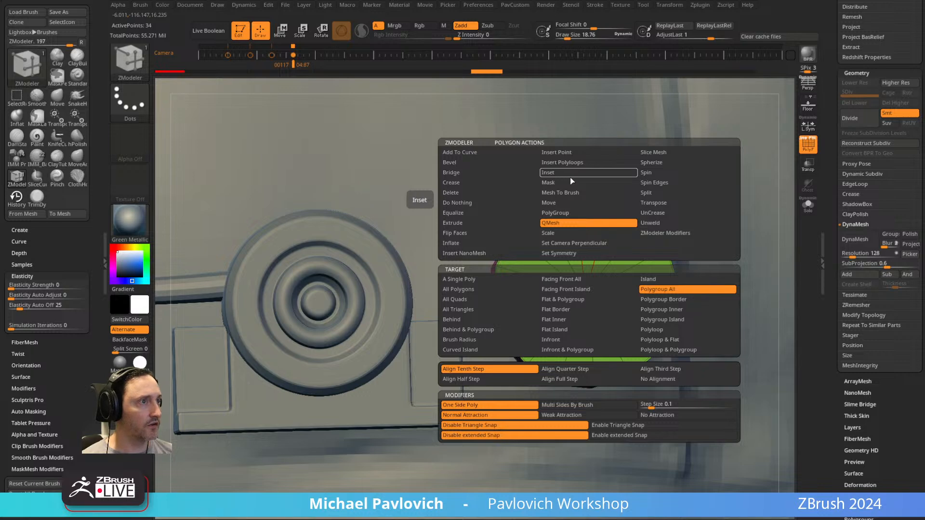
left_click(577, 172)
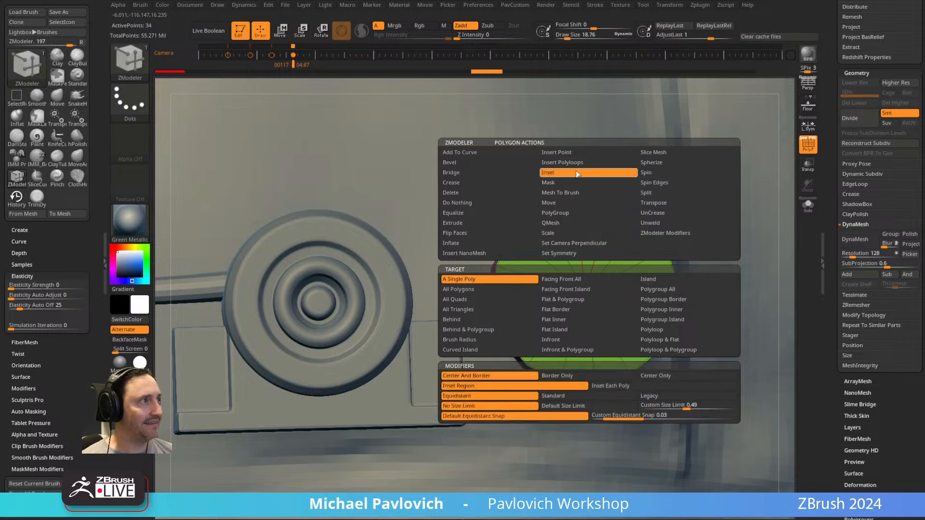
left_click(669, 289)
left_click(669, 396)
Inset the disc's front face four times toward the centre to form concentric polygroup rings.
right_click_drag(633, 362, 640, 256)
left_click_drag(566, 223, 576, 252)
right_click_drag(578, 250, 679, 210)
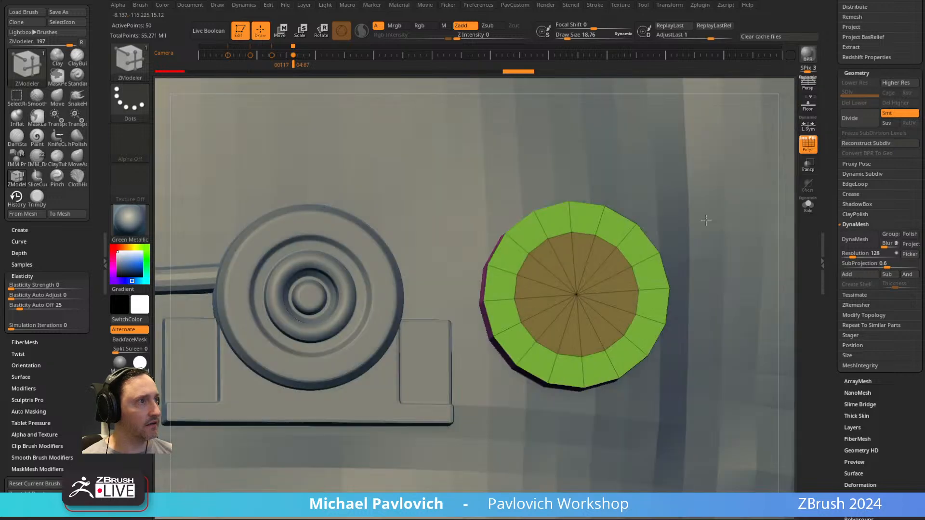
left_click_drag(563, 249, 572, 274)
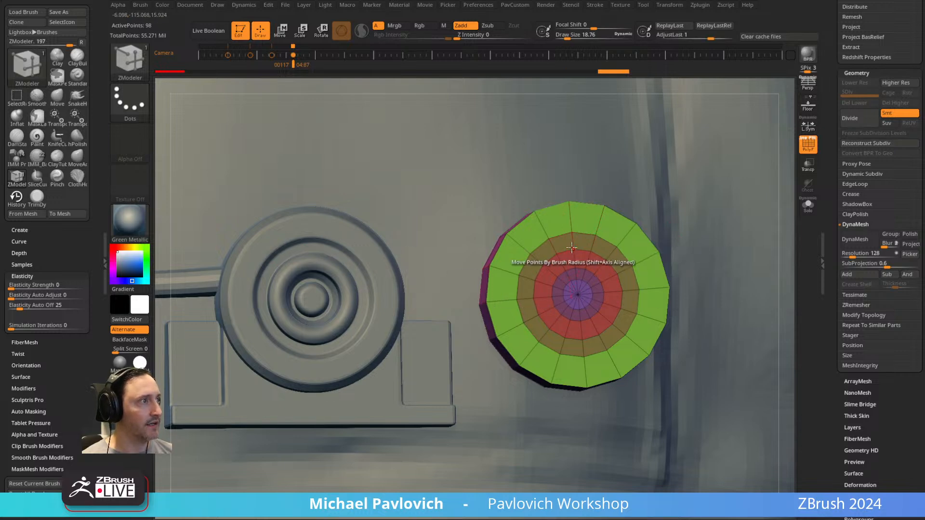
Recess the brown ring between the green and red polygroups using QMesh on Polygroup All.
key("space")
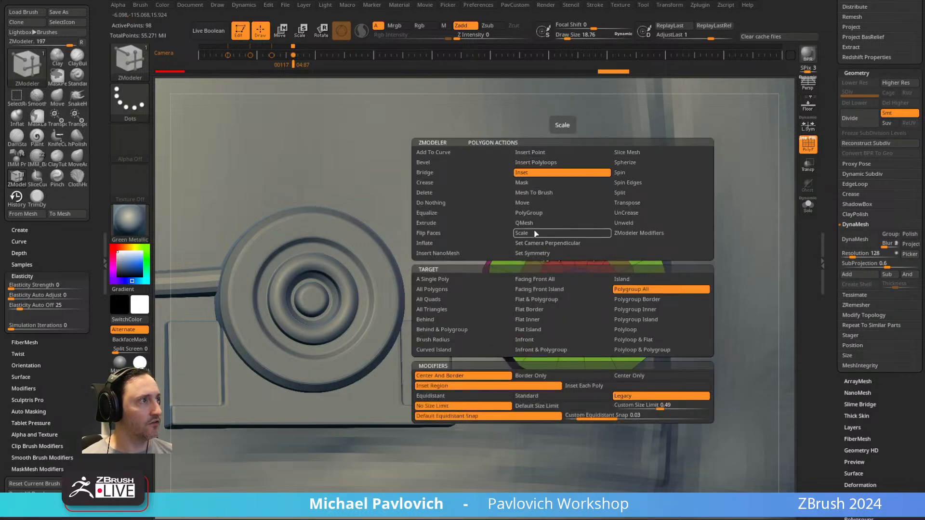
left_click_drag(713, 212, 610, 239)
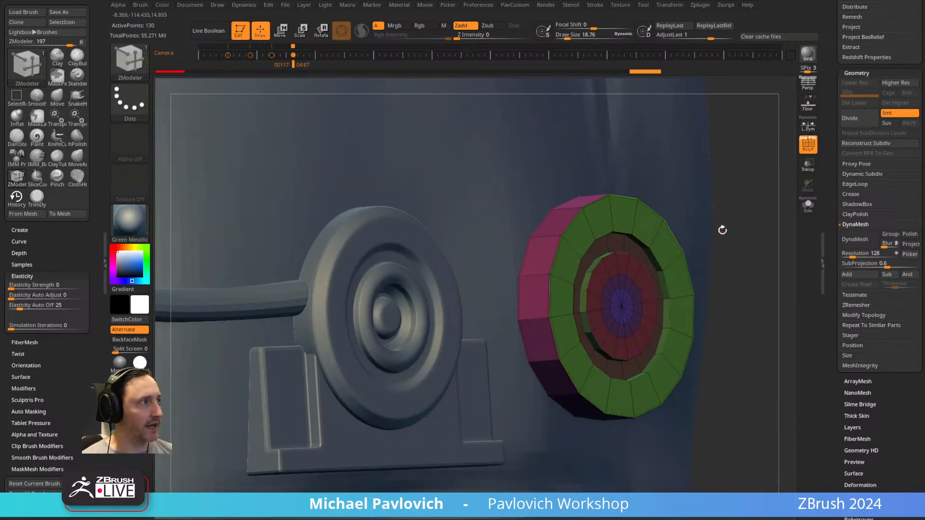
left_click_drag(713, 231, 704, 228, "shift")
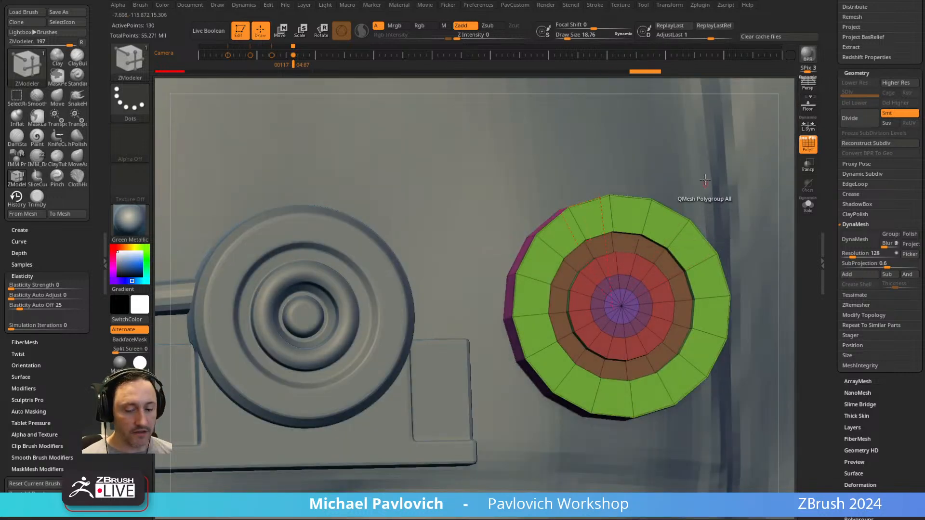
Preview the disc with dynamic subdivision and the polyframe hidden, return to the low-poly polyframe view, and compare it with the finished dial.
key("ctrl+d")
left_click(804, 146)
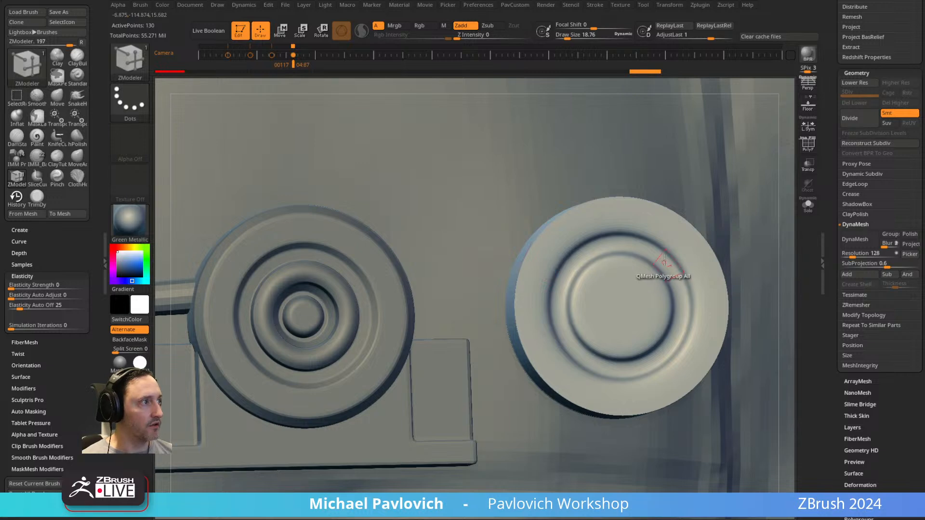
key("shift")
key("shift+d")
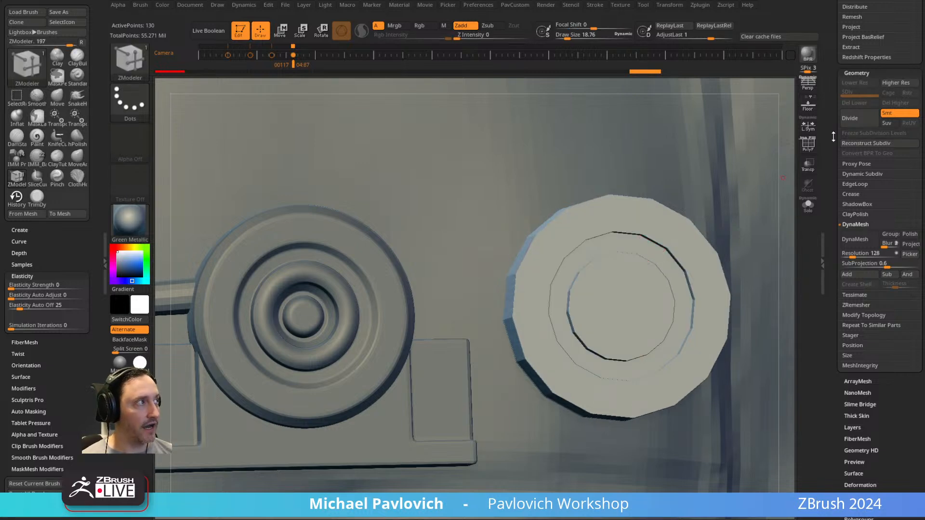
left_click(808, 144)
mouse_move(432, 157)
left_mouse_down()
mouse_move(395, 155)
mouse_move(414, 156)
left_mouse_up()
mouse_move(335, 259)
left_mouse_down()
mouse_move(373, 260)
mouse_move(347, 258)
left_mouse_up()
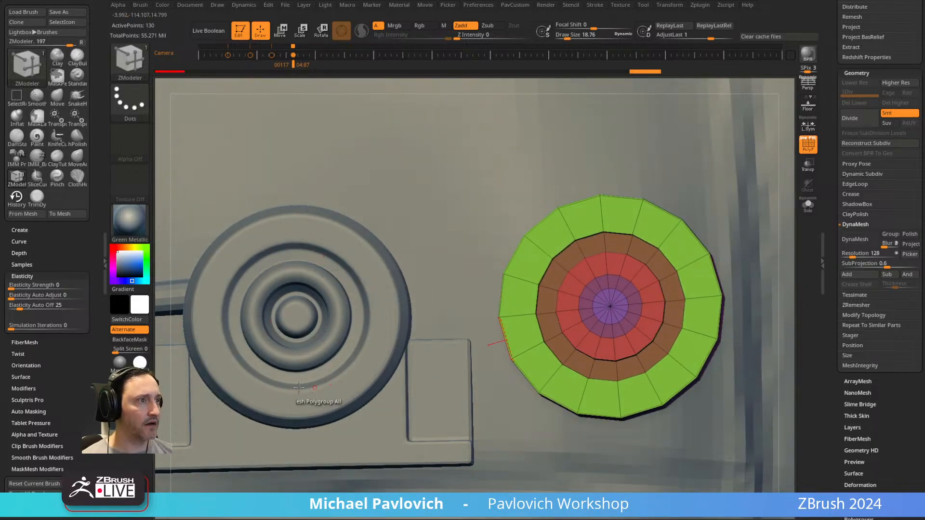
Undo the ring's QMesh recess and inset the brown ring slightly to create a narrower ring with thin borders.
left_click_drag(633, 191, 670, 193)
key("ctrl+z")
key("space")
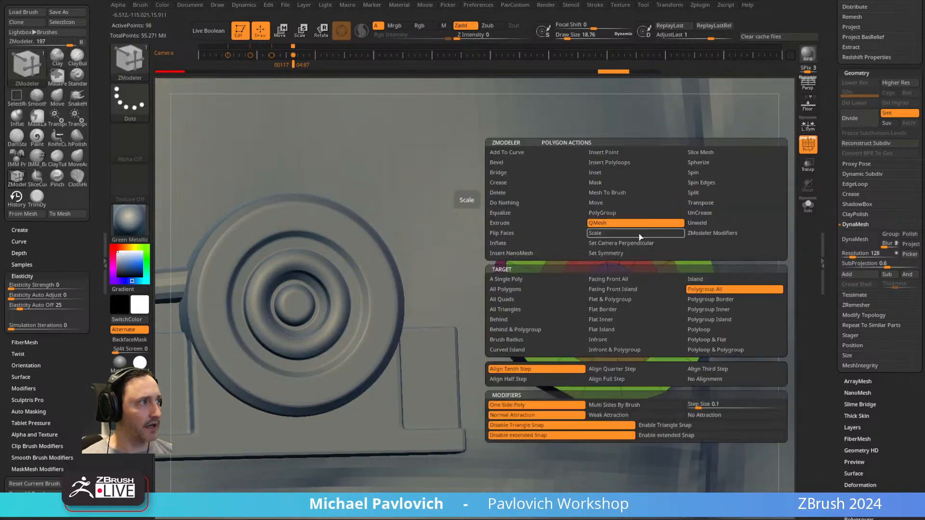
left_click(610, 174)
left_click_drag(635, 247, 638, 242)
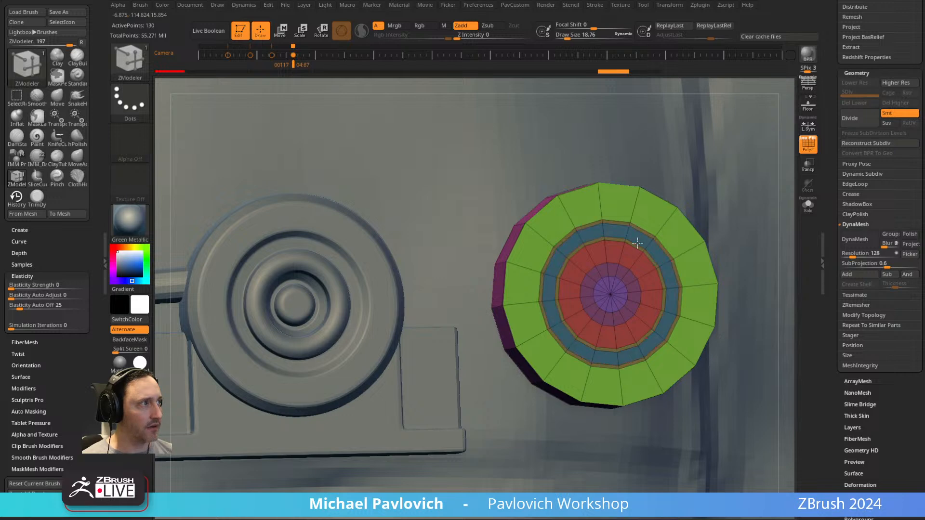
Recess the newly inset blue ring into the disc with QMesh on Polygroup All.
key("space")
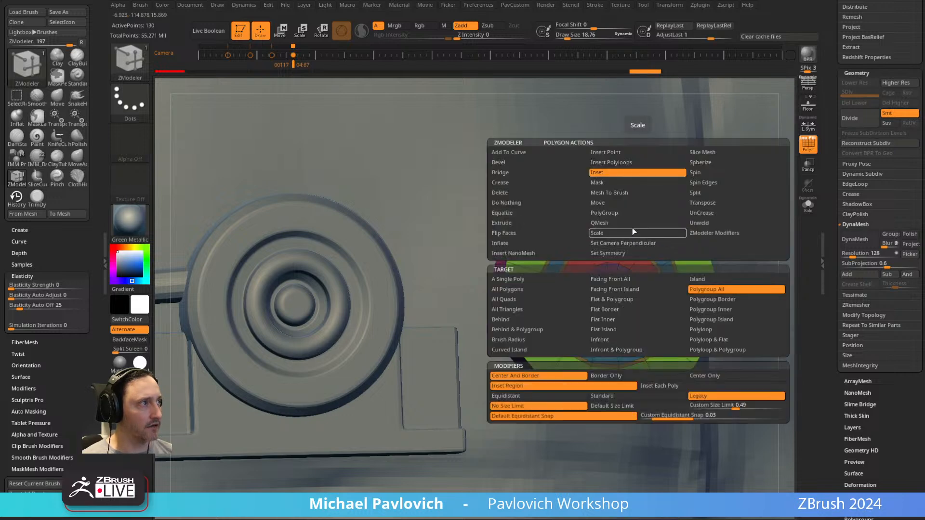
left_click(620, 221)
left_click_drag(639, 236, 585, 235)
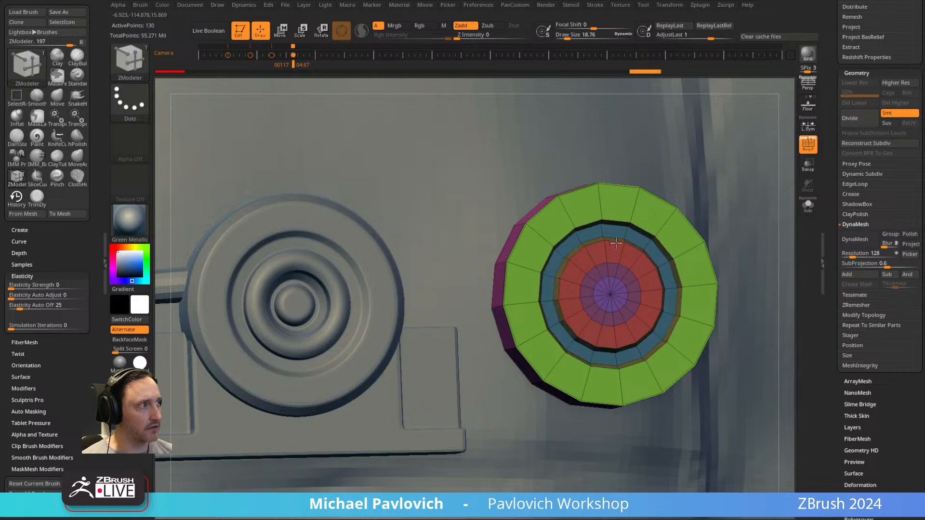
right_click_drag(619, 220, 646, 189, "ctrl")
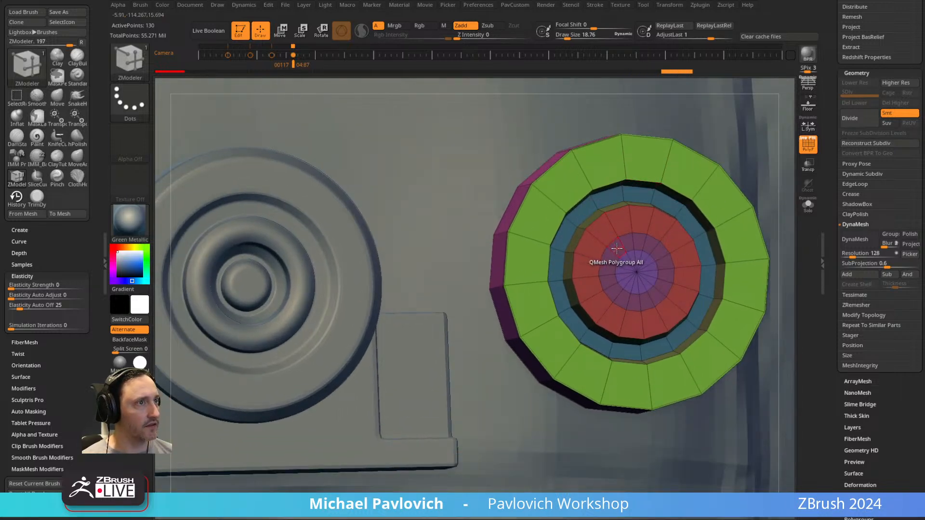
Inset the purple ring around the disc's centre with Inset on Polygroup All, leaving a narrow border.
key("space")
left_click(603, 175)
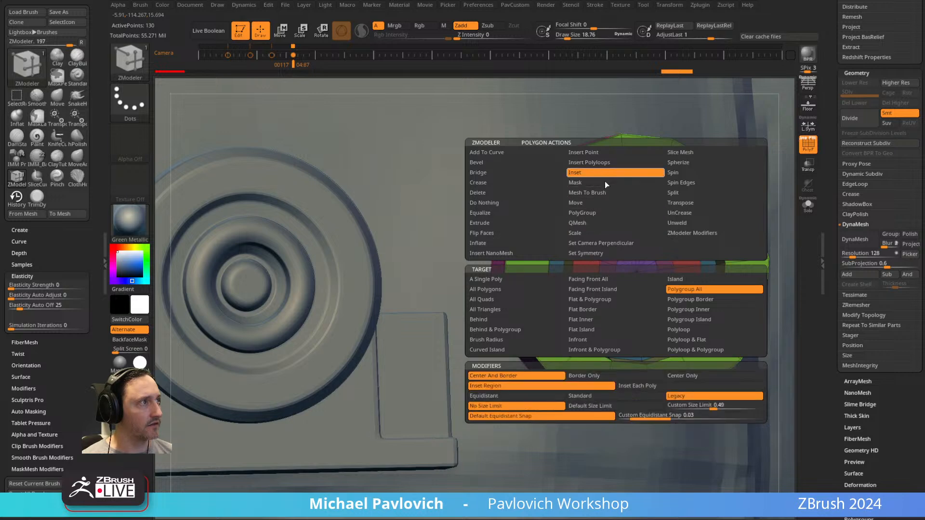
mouse_move(611, 242)
left_mouse_down()
mouse_move(605, 236)
mouse_move(616, 247)
left_mouse_up()
key("ctrl+z")
Recess the green ring around the disc's centre with QMesh on Polygroup All.
key("space")
left_click(584, 215)
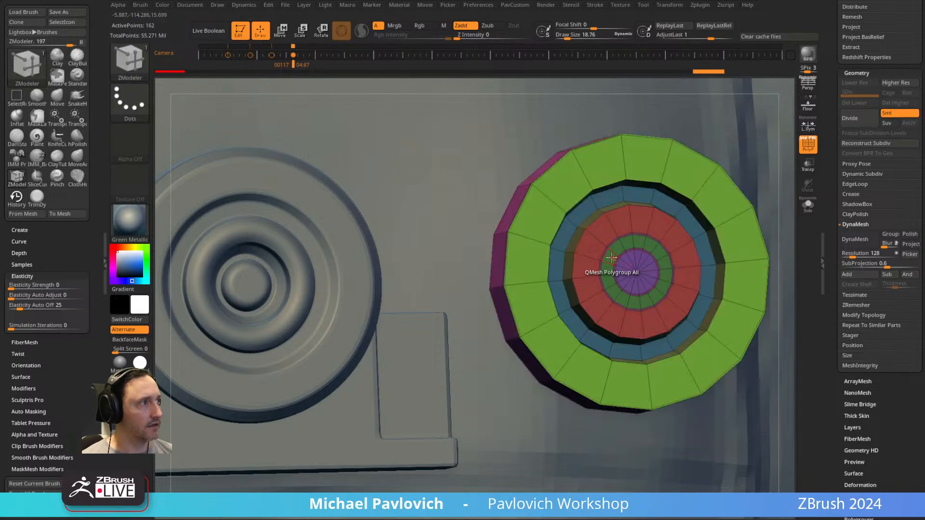
right_click_drag(652, 239, 612, 255, "alt")
mouse_move(573, 306)
left_mouse_down("alt")
mouse_move(574, 329)
mouse_move(575, 309)
left_mouse_up("alt")
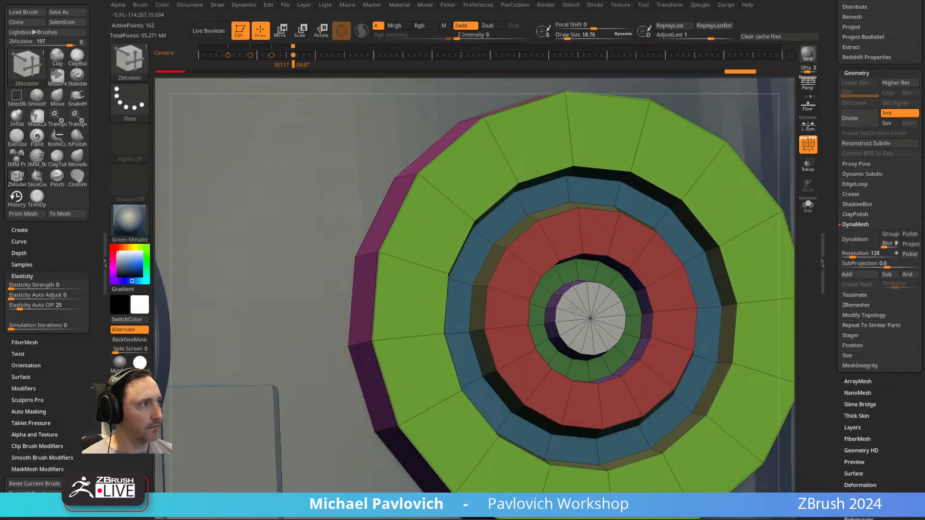
Isolate the flat centre cap, invert the visibility with SelectRect, and delete the hidden cap to leave an open hole.
left_click(582, 312, "ctrl+shift")
right_click_drag(640, 200, 495, 212, "alt")
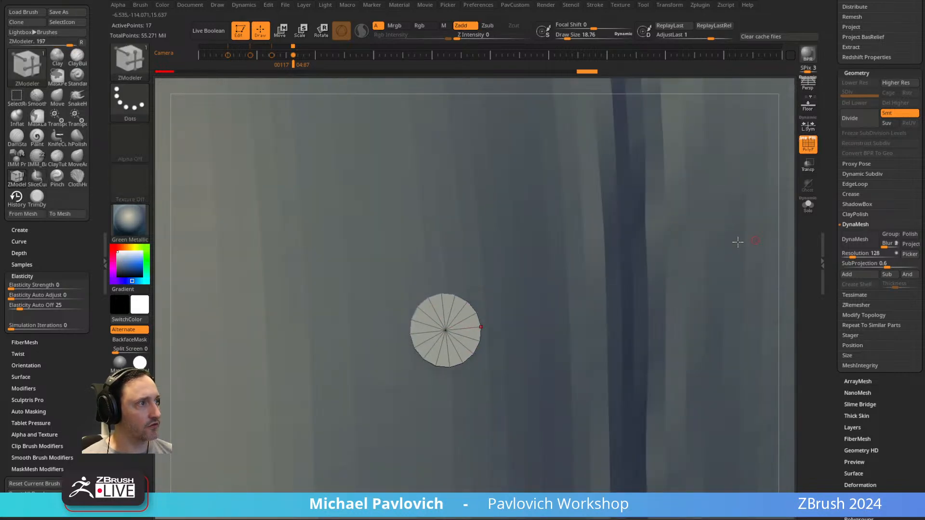
key("ctrl+shift")
left_click(144, 58, "ctrl+shift")
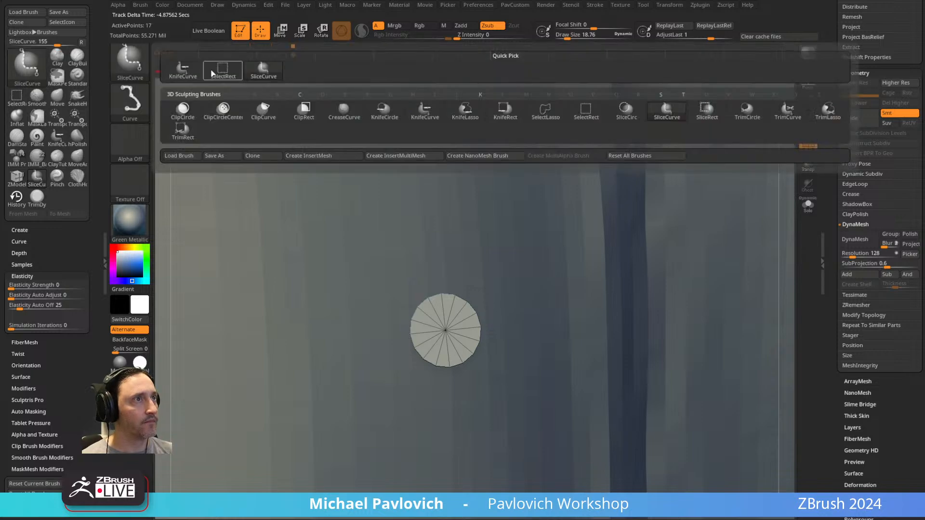
left_click(222, 71, "ctrl+shift")
left_click_drag(785, 198, 764, 250, "ctrl+shift")
key("space")
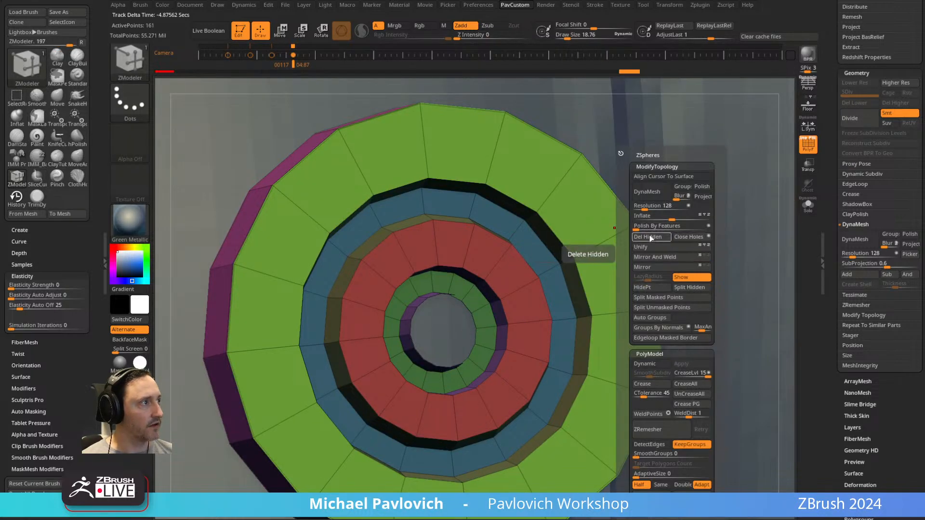
left_click(652, 236)
Close the centre hole with a rounded dome using the edge action Close on Convex Hole.
right_click_drag(553, 262, 632, 253)
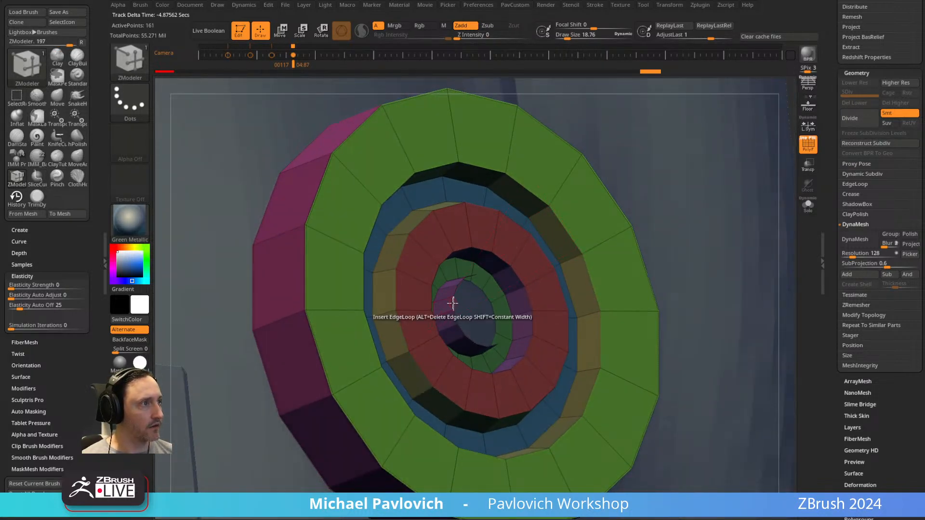
key("space")
left_click(354, 264)
left_click(442, 350)
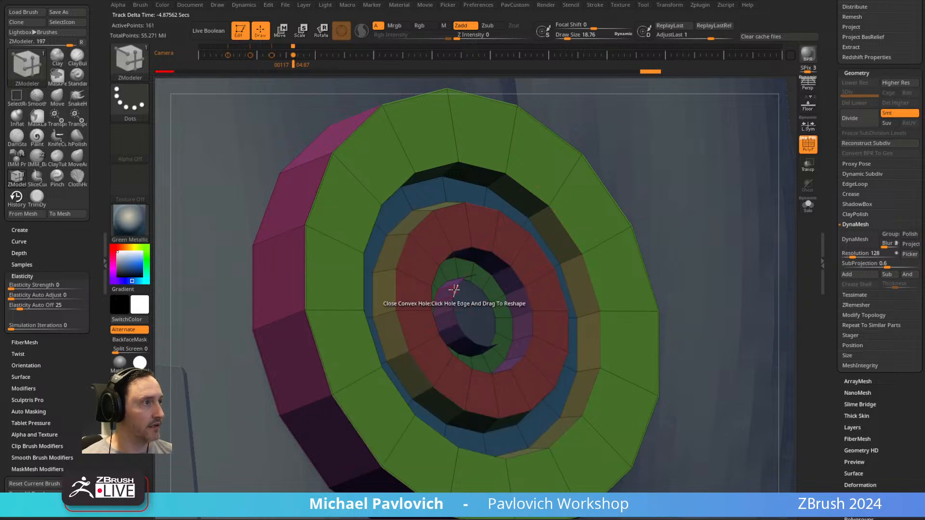
key("space")
left_click(438, 349)
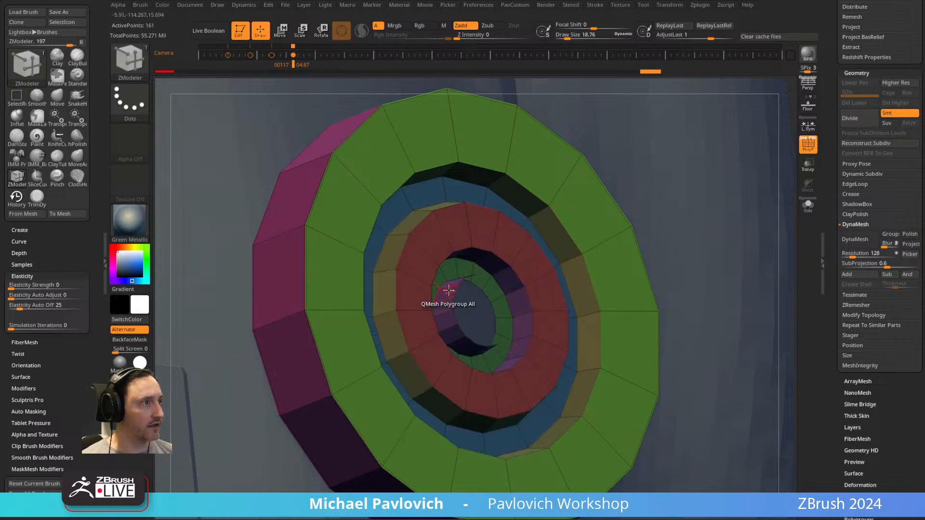
left_click_drag(454, 291, 510, 271)
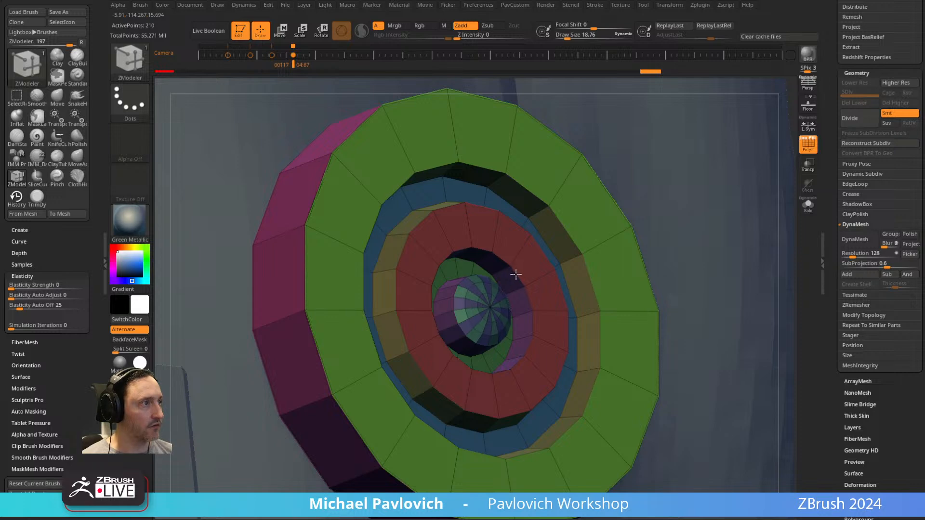
Isolate the new centre dome, assign it a single polygroup, and show the whole disc again.
left_click(511, 274, "ctrl+shift")
key("ctrl+w")
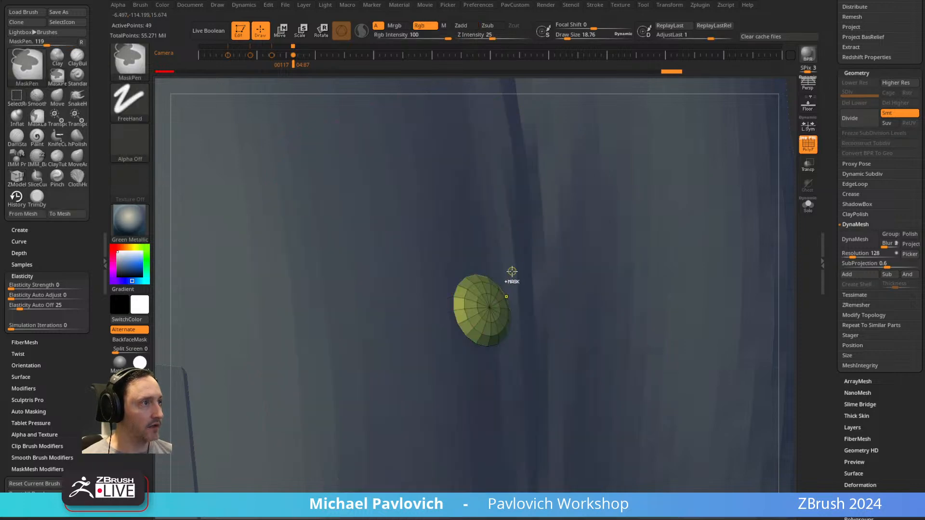
left_click(791, 215, "ctrl+shift")
right_click_drag(570, 250, 556, 235, "ctrl")
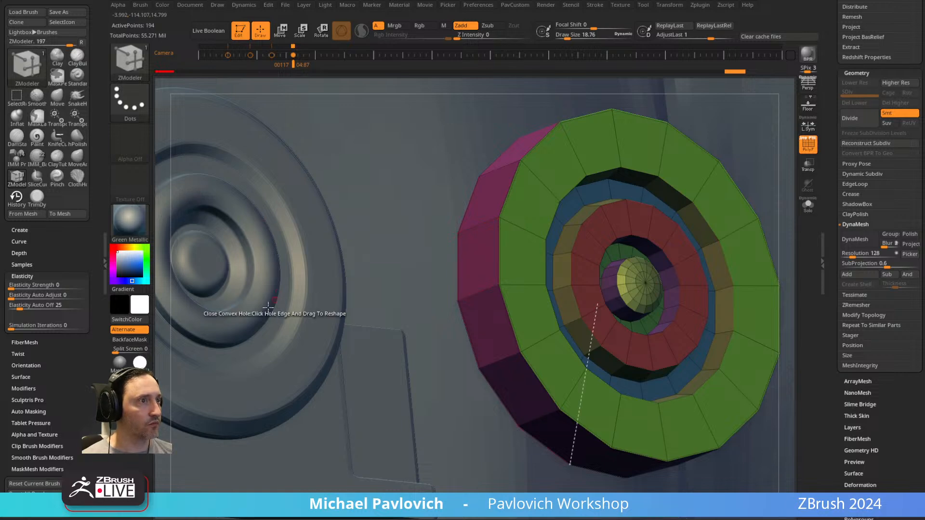
Insert multiple edge loops with Interactive Elevation across the red ring to bulge it into a rounded profile.
right_click_drag(585, 202, 539, 240, "alt")
key("space")
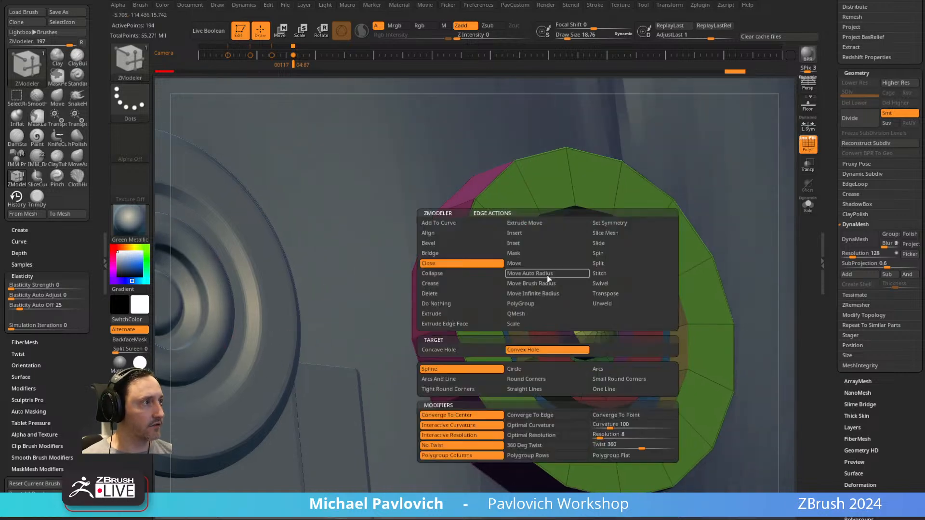
left_click(524, 235)
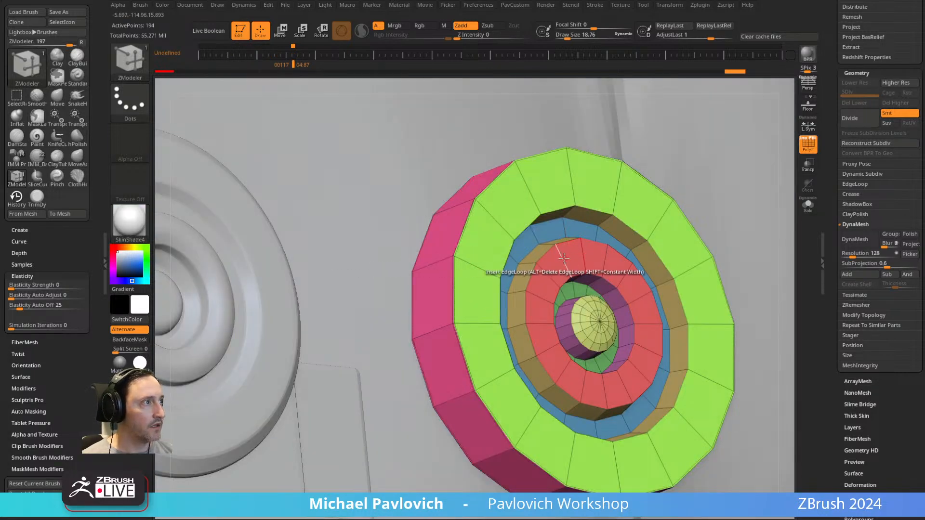
key("space")
left_click(461, 349)
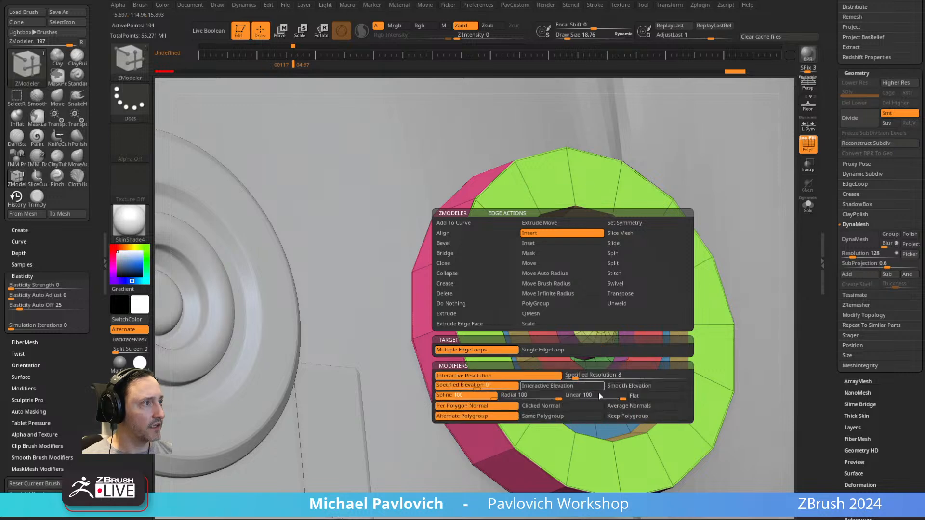
left_click(576, 386)
left_click_drag(563, 258, 629, 238)
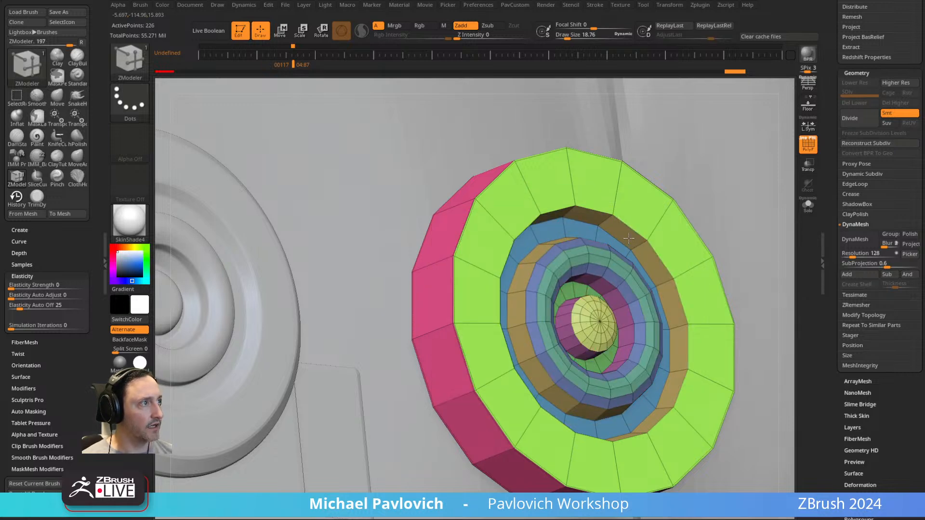
Isolate the rounded ring, merge its bands into one polygroup, and show the whole disc again.
left_click(594, 261, "ctrl+shift")
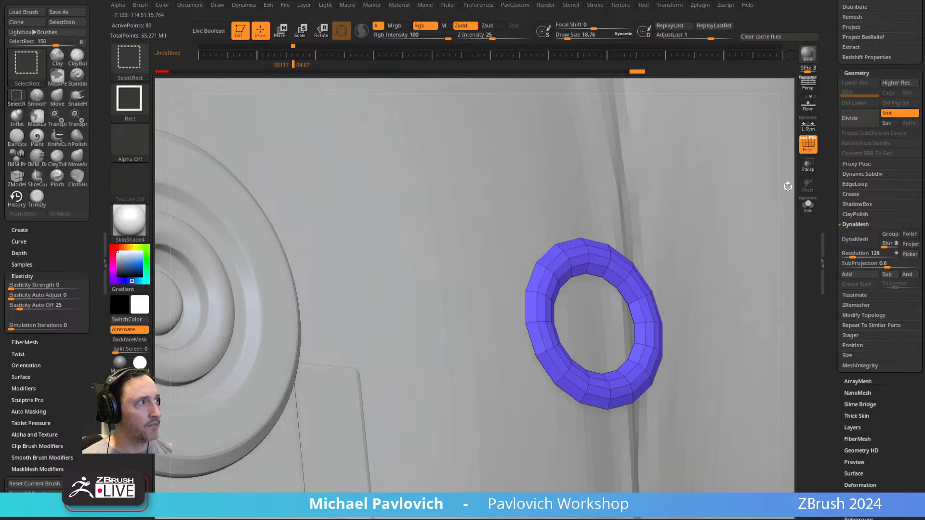
left_click(787, 187, "ctrl+shift")
left_click(554, 263, "ctrl+shift")
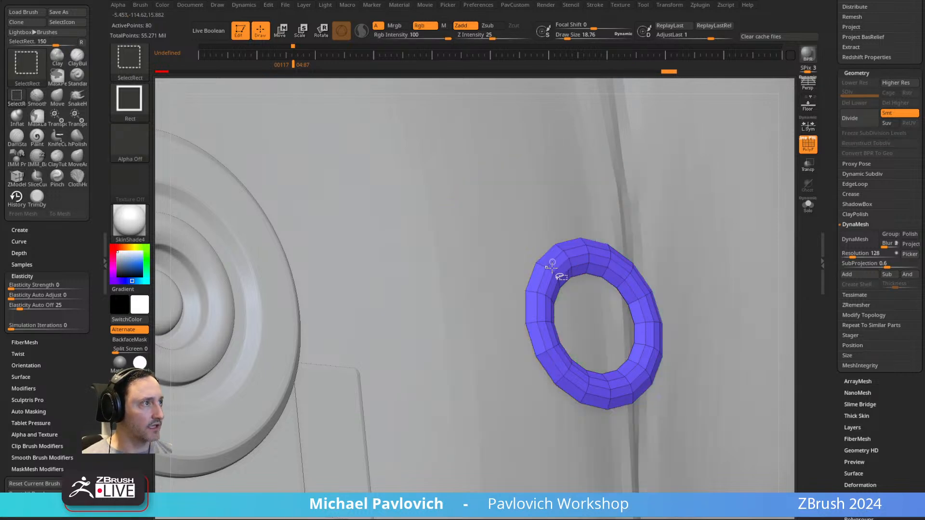
key("ctrl+w")
left_click(787, 208, "ctrl+shift")
right_click_drag(553, 244, 619, 224, "alt")
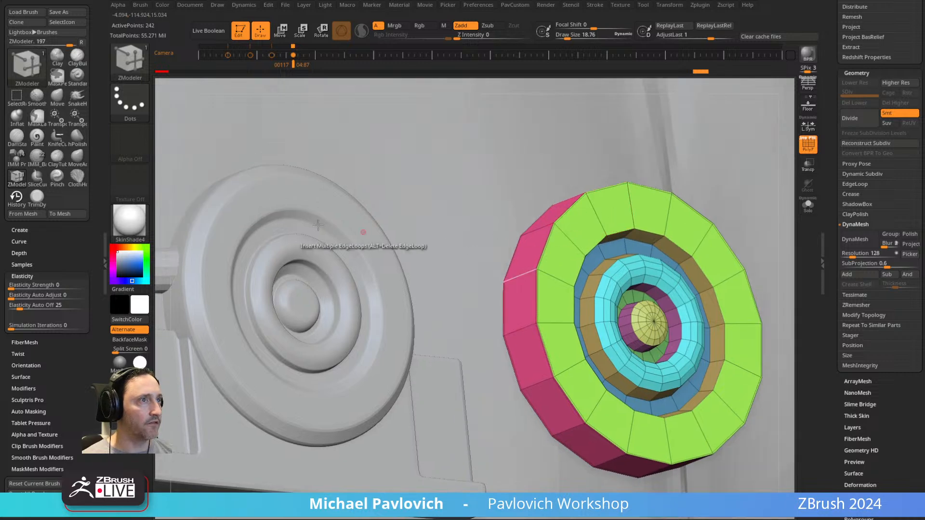
Bevel the disc's outer front rim using Bevel on EdgeLoop Complete.
key("space")
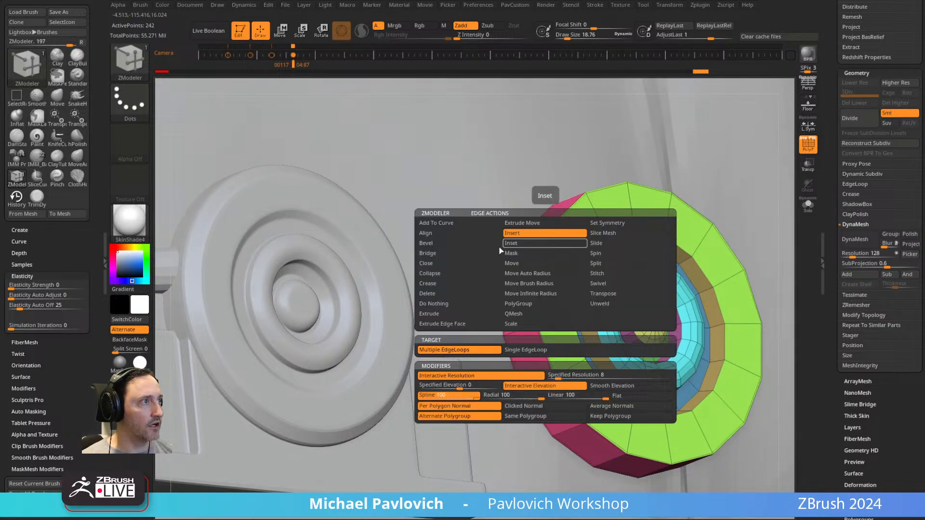
left_click(454, 253)
left_click(473, 351)
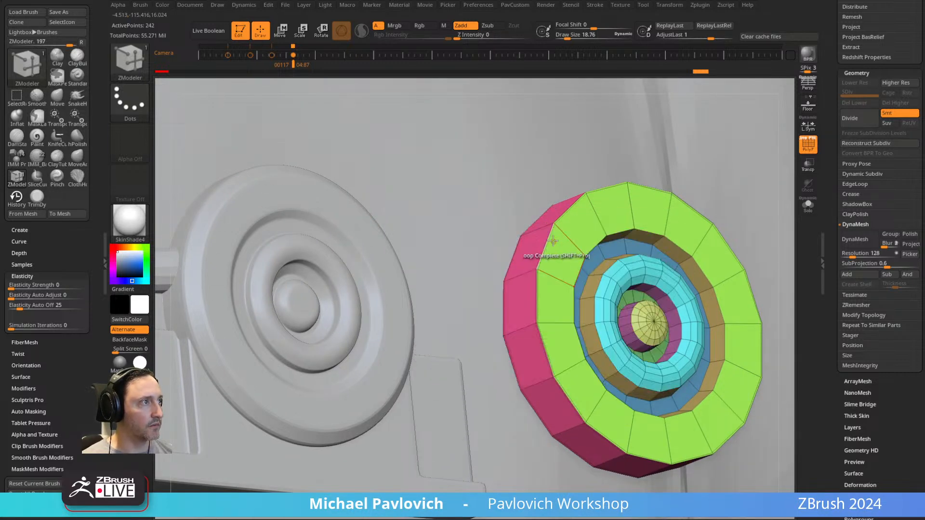
left_click_drag(544, 255, 542, 254)
right_click_drag(699, 194, 581, 205, "alt")
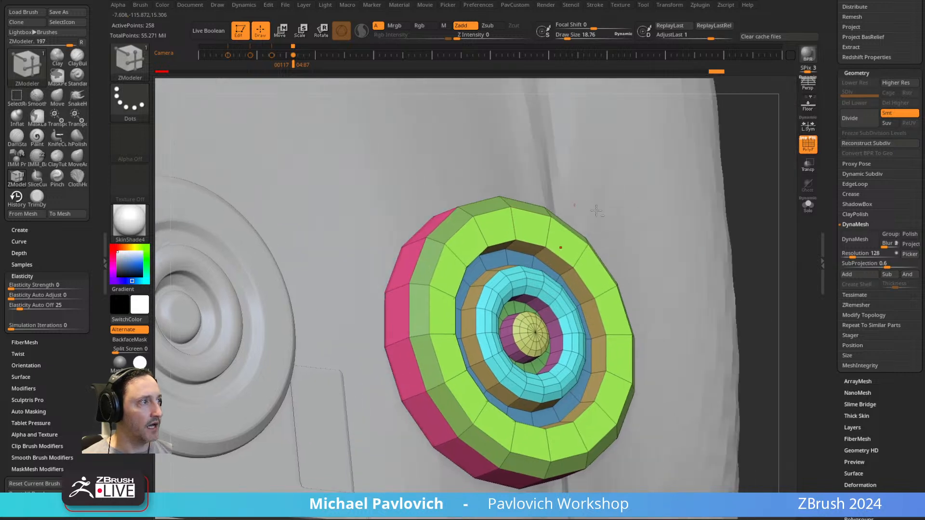
Crease the disc by polygroups, set the crease level to 2, and turn on dynamic subdivision.
key("grave")
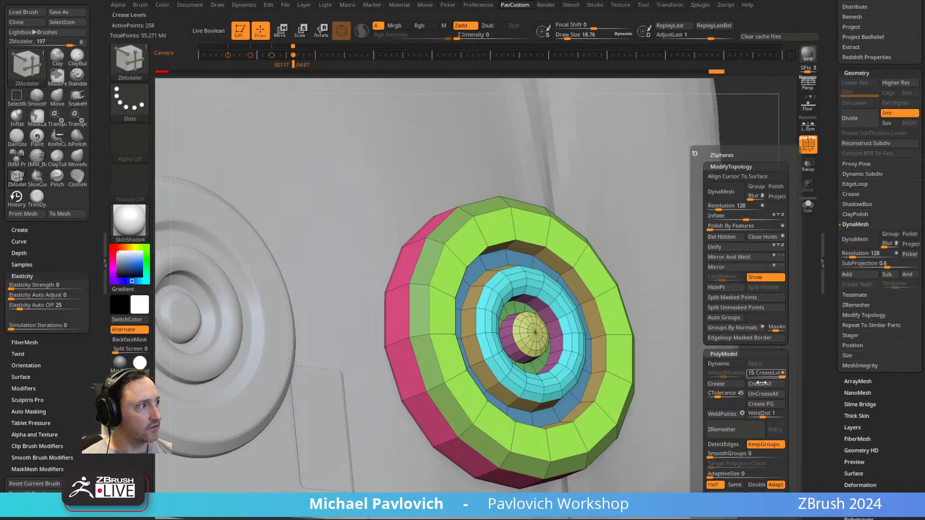
left_click(760, 406)
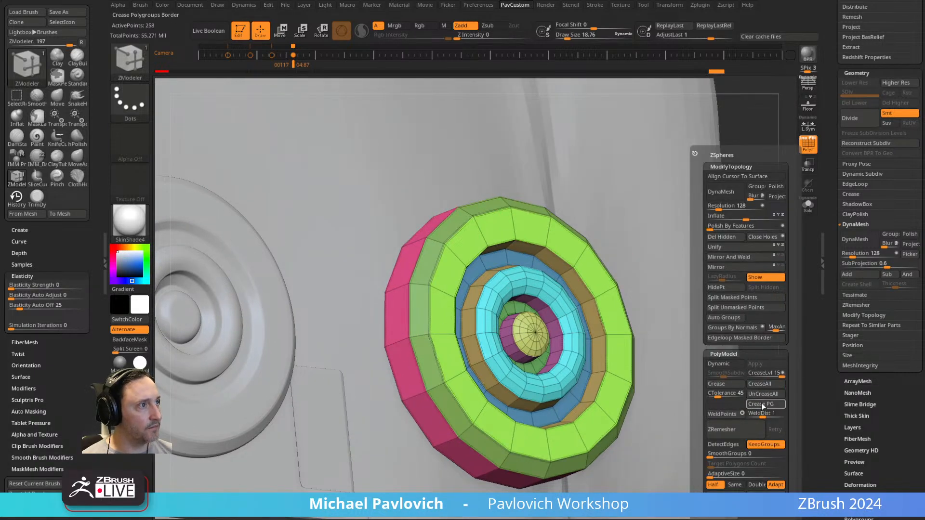
left_click(756, 375)
left_click(723, 366)
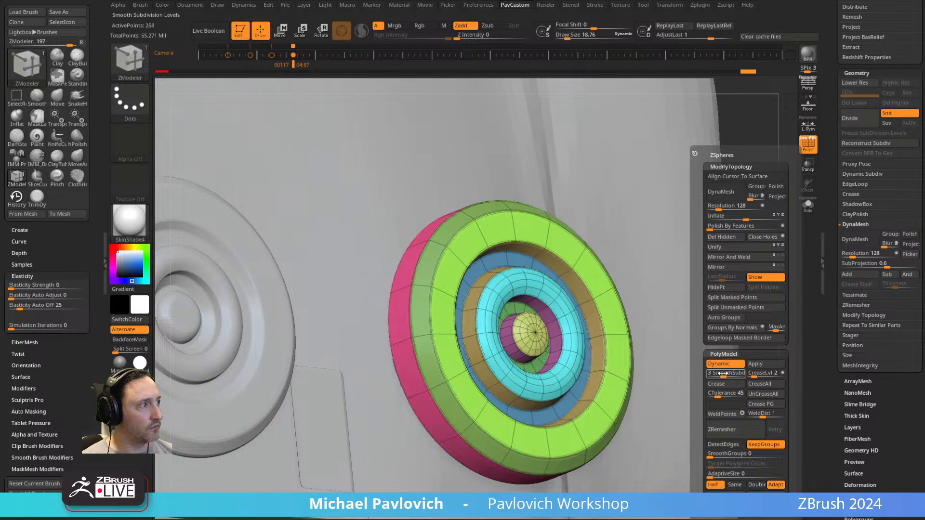
Examine the smoothed disc beside the finished dial, with the polyframe hidden and shown.
key("shift+f")
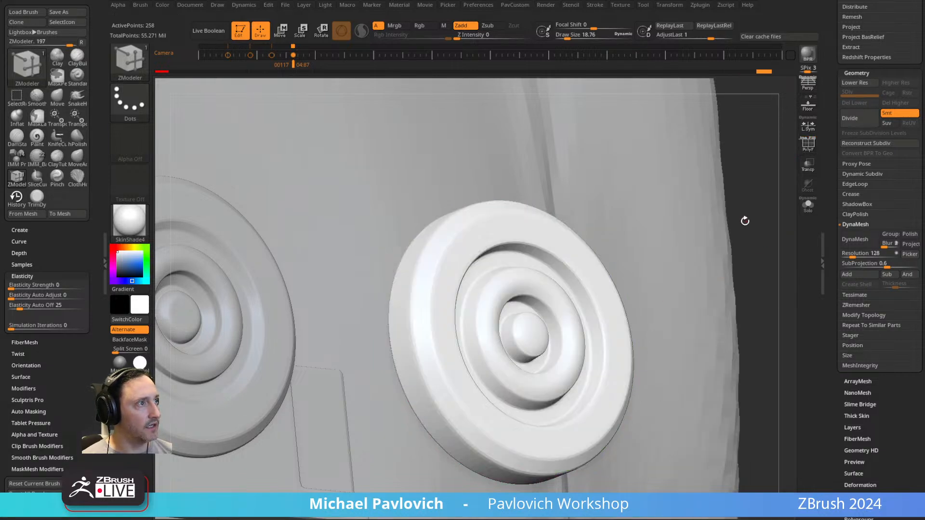
left_click_drag(747, 217, 702, 195)
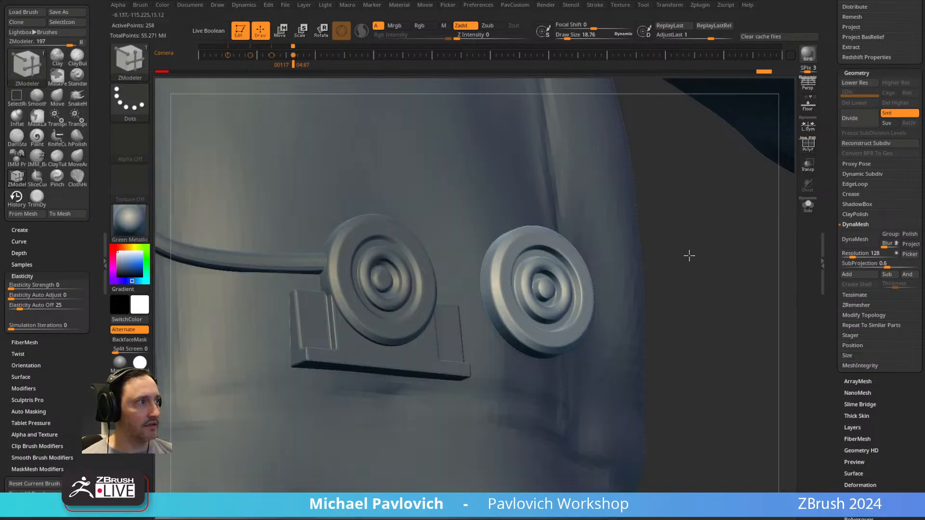
left_click_drag(688, 255, 699, 244)
left_click(805, 151)
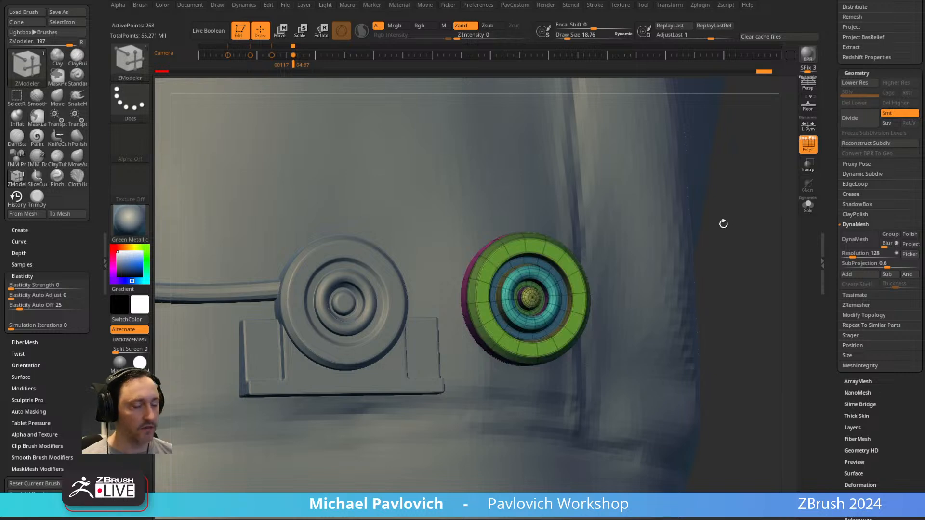
key("d")
left_click(808, 145)
key("s")
mouse_move(737, 211)
left_mouse_down("alt")
mouse_move(743, 258)
mouse_move(715, 252)
mouse_move(723, 245)
mouse_move(751, 273)
left_mouse_up("alt")
left_click(728, 232)
left_click(809, 146)
Return to the low-poly disc and slide the recessed blue ring's outer edge inward using Slide on EdgeLoop Complete.
key("shift+d")
left_click_drag(601, 259, 661, 192, "alt")
right_click_drag(660, 193, 676, 184)
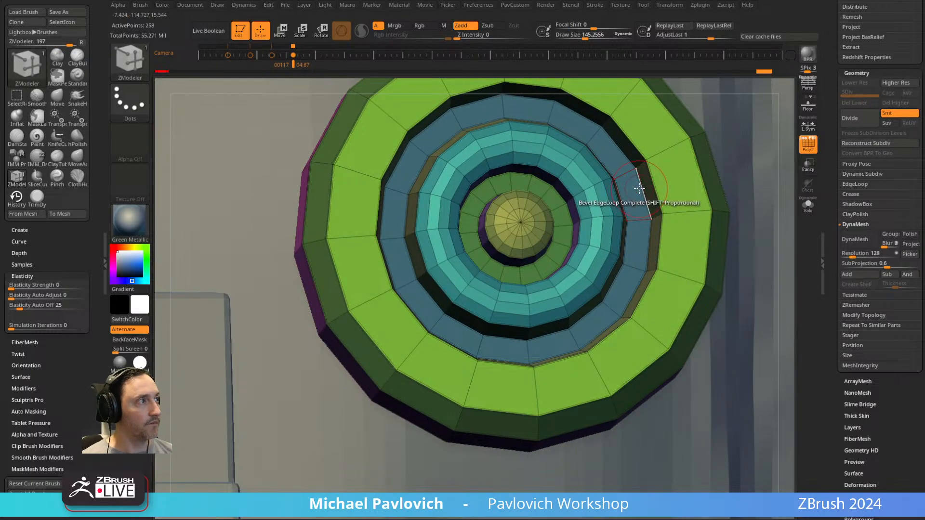
key("space")
left_click(697, 211)
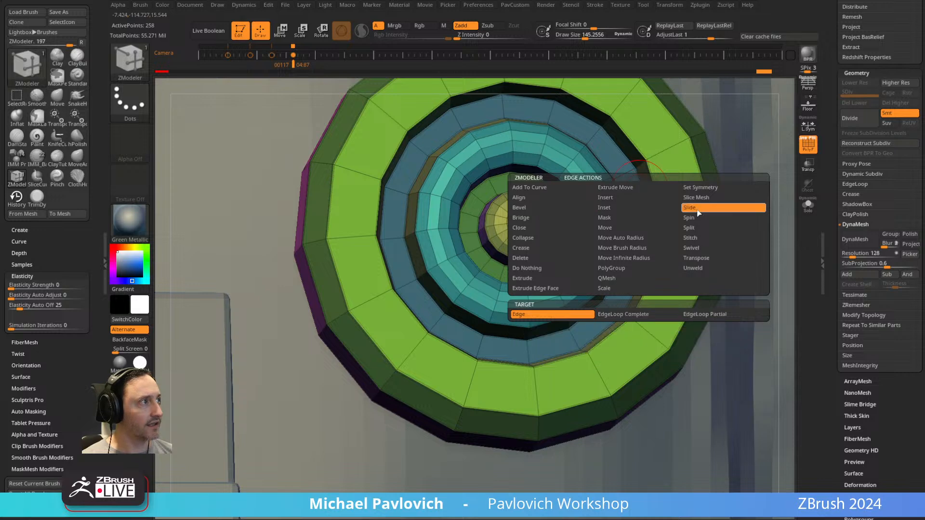
left_click(629, 318)
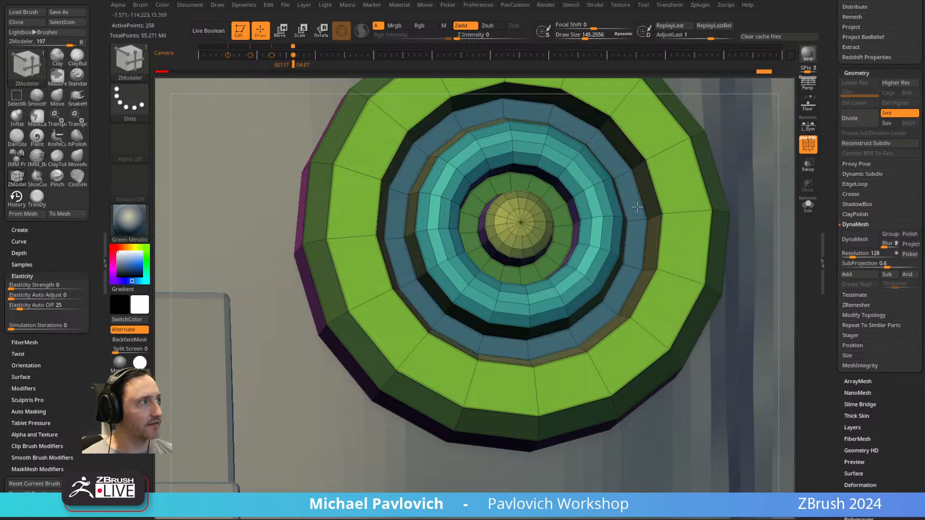
key("ctrl+d")
left_click_drag(683, 188, 651, 198)
Try resizing the recessed blue ring with the polygon Scale action.
key("space")
key("shift+d")
right_click_drag(649, 193, 675, 194)
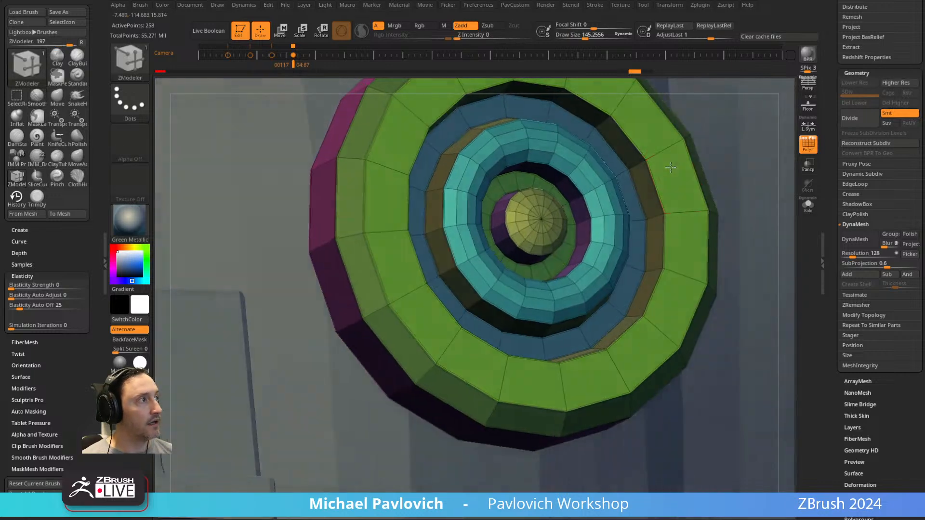
key("space")
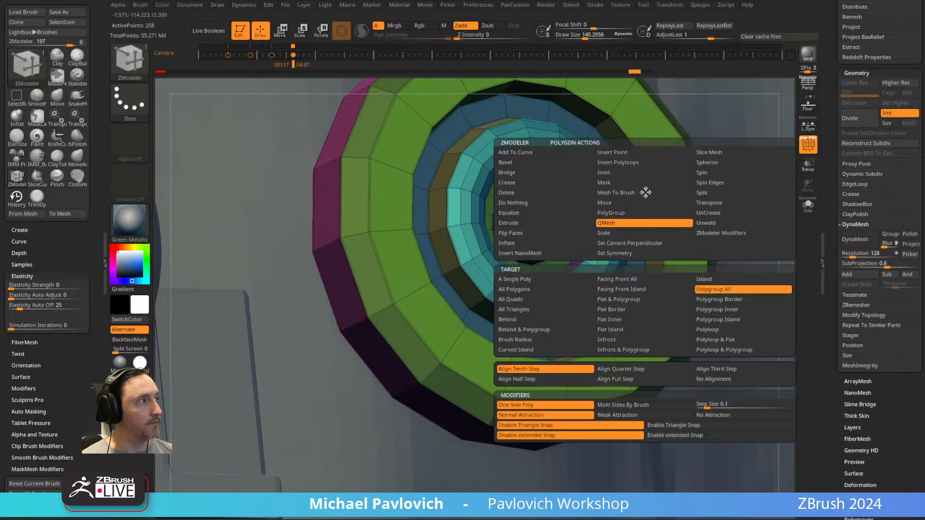
left_click(626, 235)
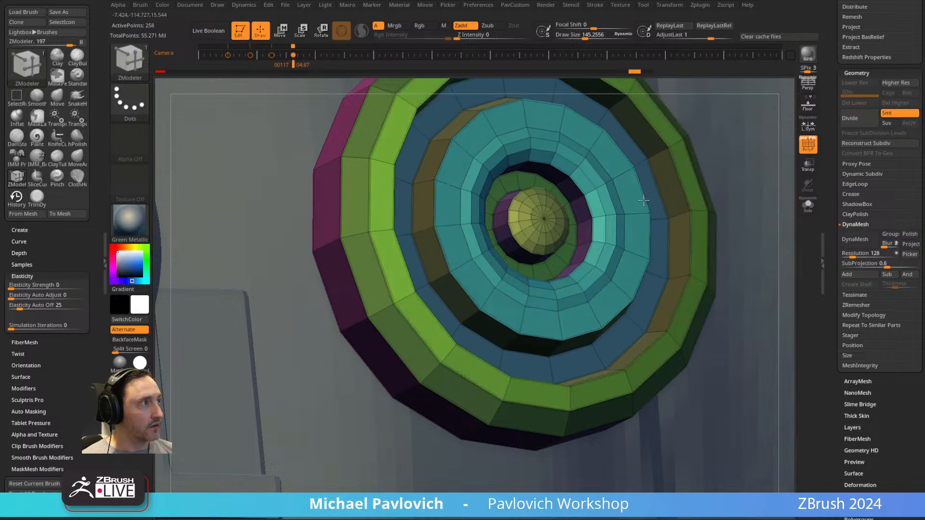
Scale the edge loop between the dial's green rim and recessed wall outward with Scale on EdgeLoop Complete, then preview it smoothed.
key("d")
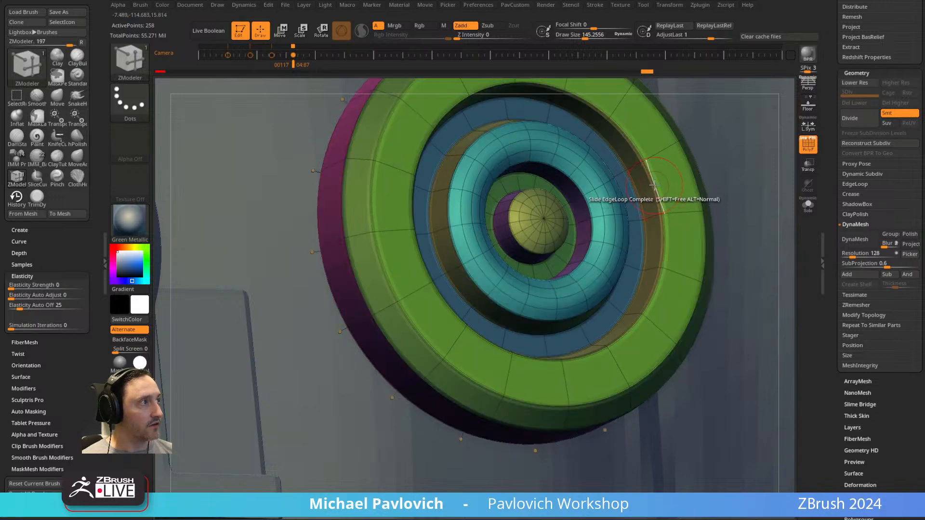
key("shift+d")
key("space")
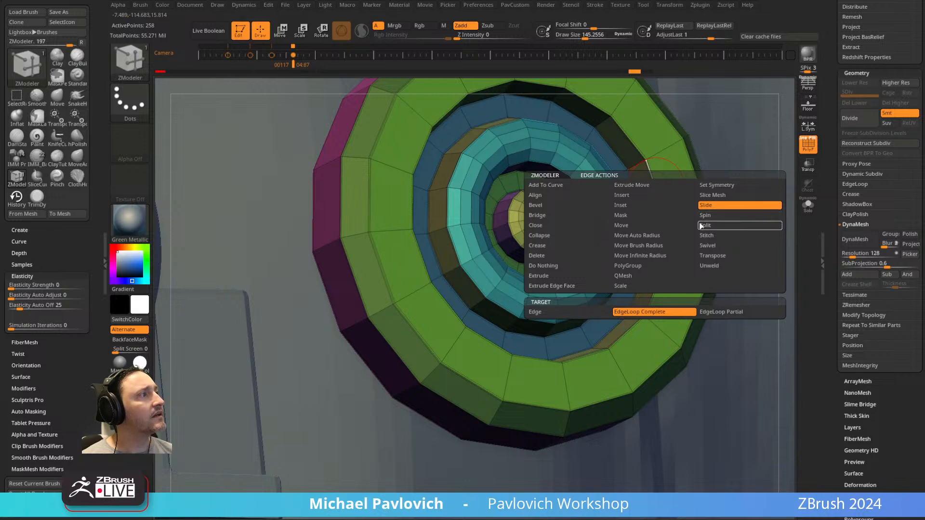
left_click(641, 286)
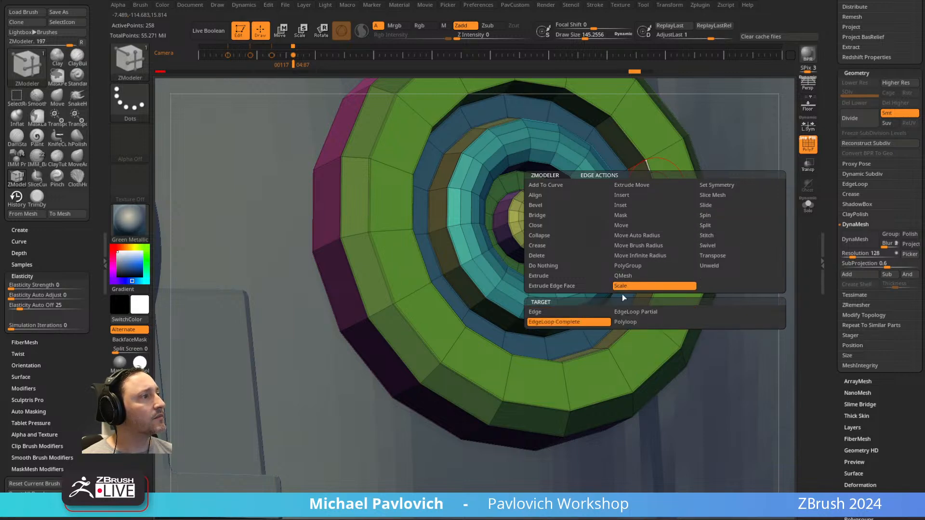
left_click_drag(656, 183, 670, 206)
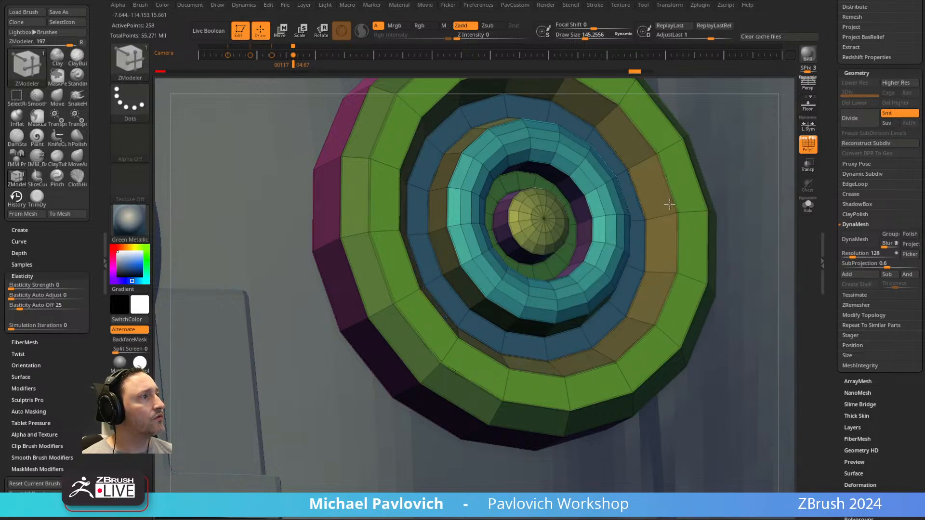
key("d")
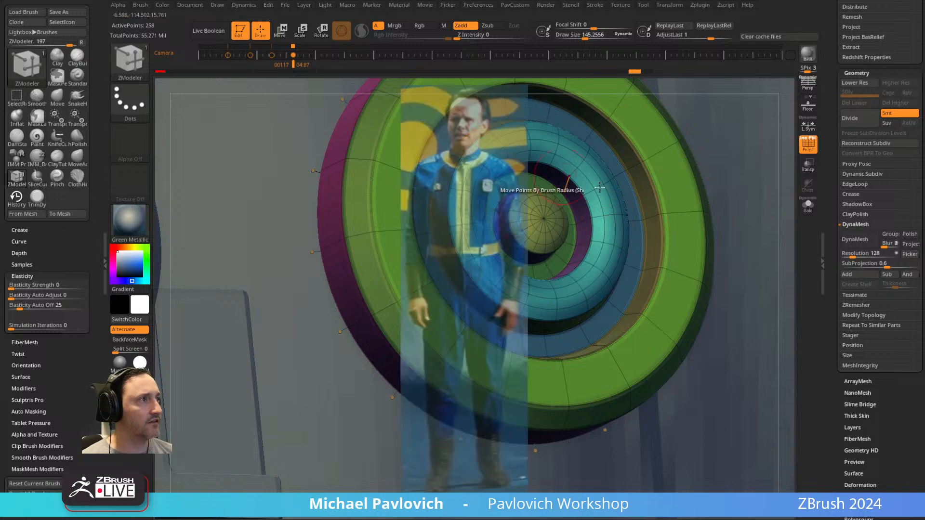
key("shift+d")
Return to the full character and make the jumpsuit the active subtool, seen from the back.
right_click_drag(642, 236, 767, 186, "ctrl")
mouse_move(665, 208)
right_mouse_down("ctrl")
mouse_move(559, 191)
mouse_move(521, 347)
mouse_move(774, 127)
mouse_move(721, 108)
mouse_move(649, 139)
mouse_move(740, 75)
mouse_move(713, 241)
right_mouse_up("ctrl")
right_click_drag(714, 241, 591, 252)
key("2")
left_click(499, 239, "alt")
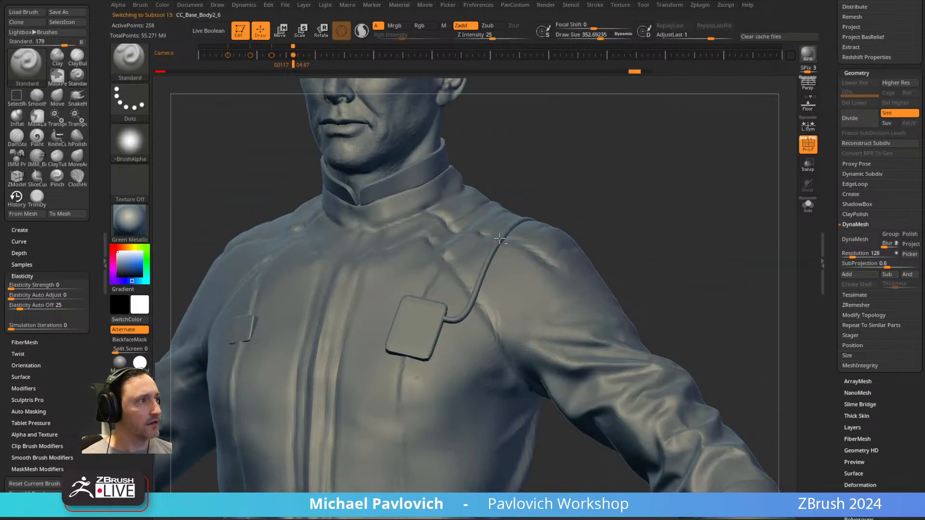
right_click_drag(622, 198, 666, 188)
left_click(600, 271, "alt")
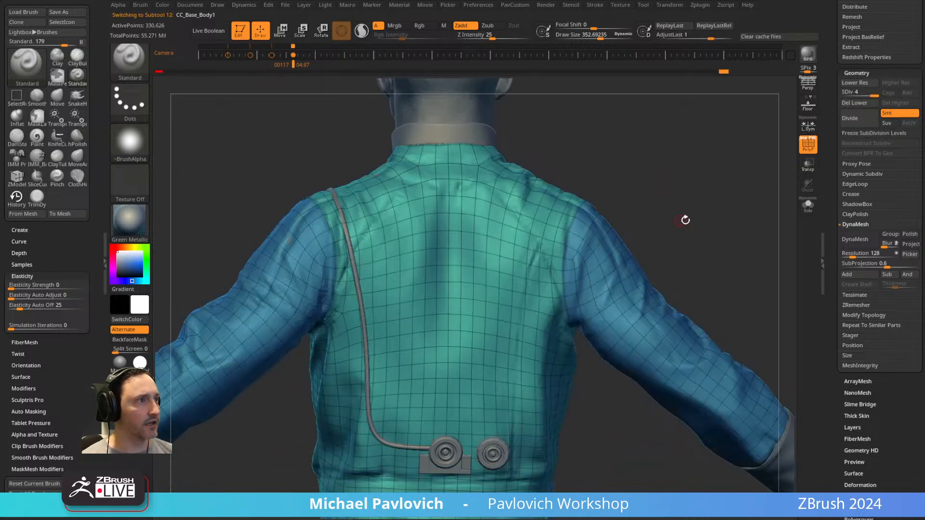
Isolate the jumpsuit with the polyframe hidden, duplicate it, select the copy and show all subtools again.
left_click(808, 204)
right_click_drag(728, 181, 708, 175)
key("shift+f")
left_click_drag(831, 161, 866, 368)
left_click(855, 415)
right_click_drag(672, 193, 688, 179, "alt")
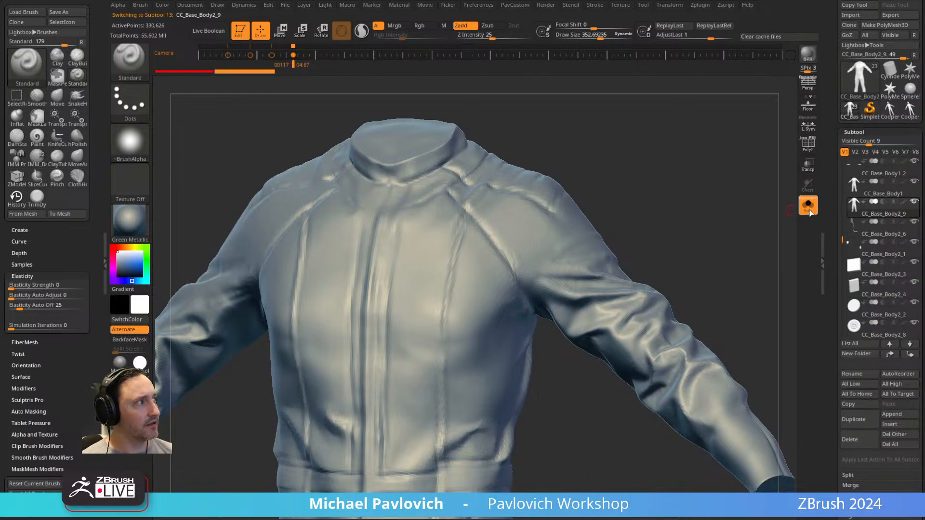
left_click(808, 205)
Display the other subtools see-through with Transparency and Ghost so the cable's path shows over the duplicated jumpsuit.
key("s")
left_click_drag(489, 265, 486, 265)
mouse_move(674, 178)
right_mouse_down()
mouse_move(663, 204)
mouse_move(694, 217)
right_mouse_up()
left_click(808, 167)
left_click(808, 185)
right_click_drag(720, 186, 522, 283)
Try a mask stroke beside the chest pad, subdivide the duplicated jumpsuit once more and hide the original.
key("s")
mouse_move(427, 329)
left_mouse_down()
mouse_move(439, 329)
mouse_move(413, 334)
left_mouse_up()
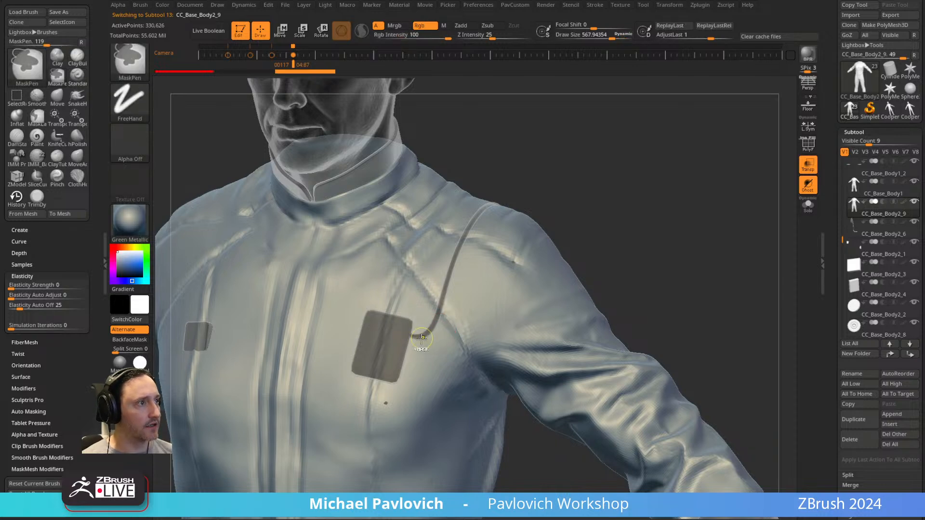
key("ctrl+d")
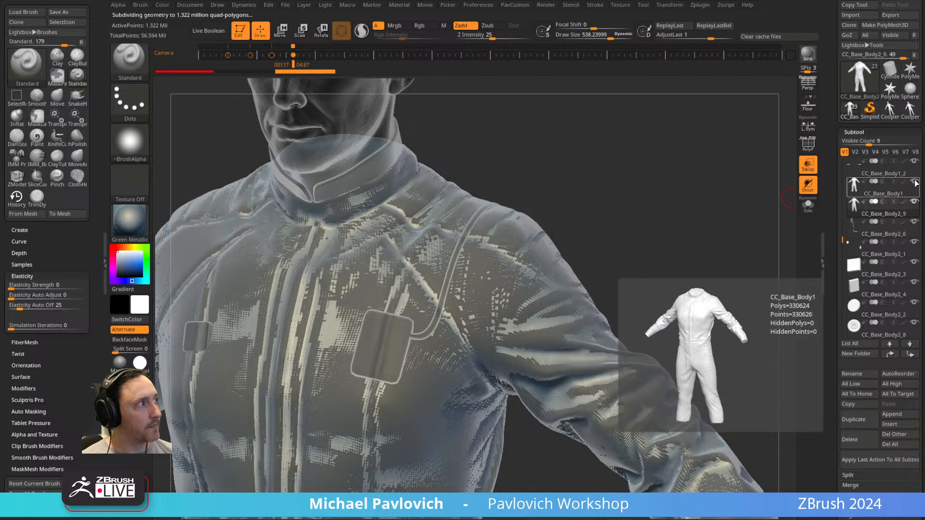
Mask a narrow band on the duplicated jumpsuit along the cable, from the chest pad over the shoulder to the back dial.
key("ctrl")
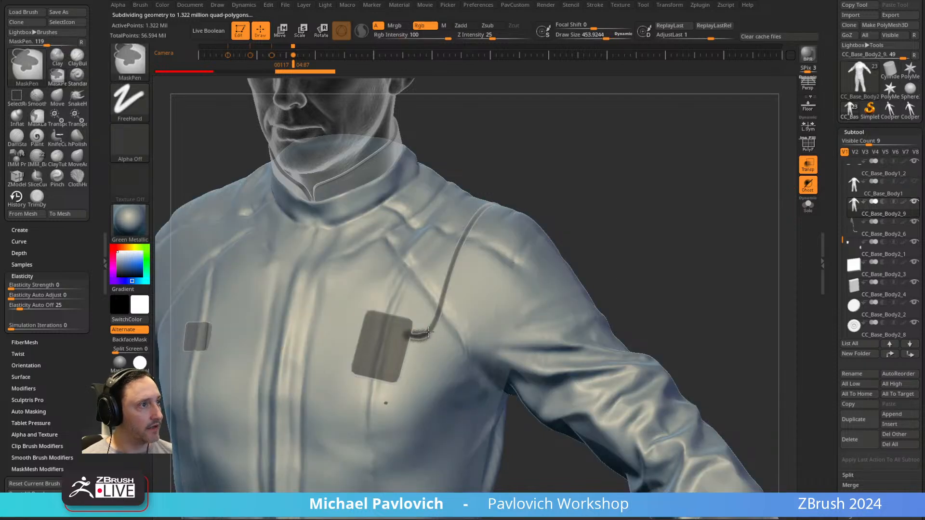
mouse_move(565, 169)
left_mouse_down()
mouse_move(549, 217)
mouse_move(514, 270)
left_mouse_up()
left_click_drag(651, 193, 576, 116)
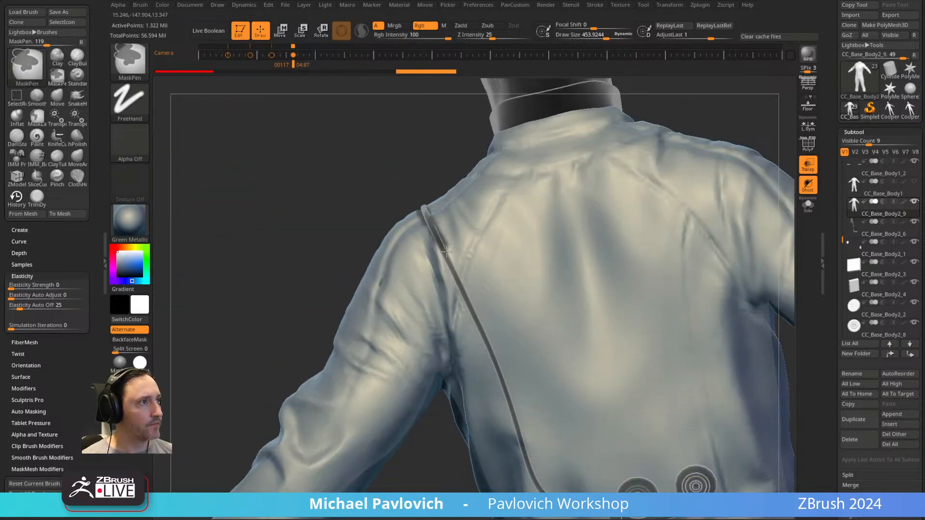
left_click_drag(317, 267, 264, 135, "alt")
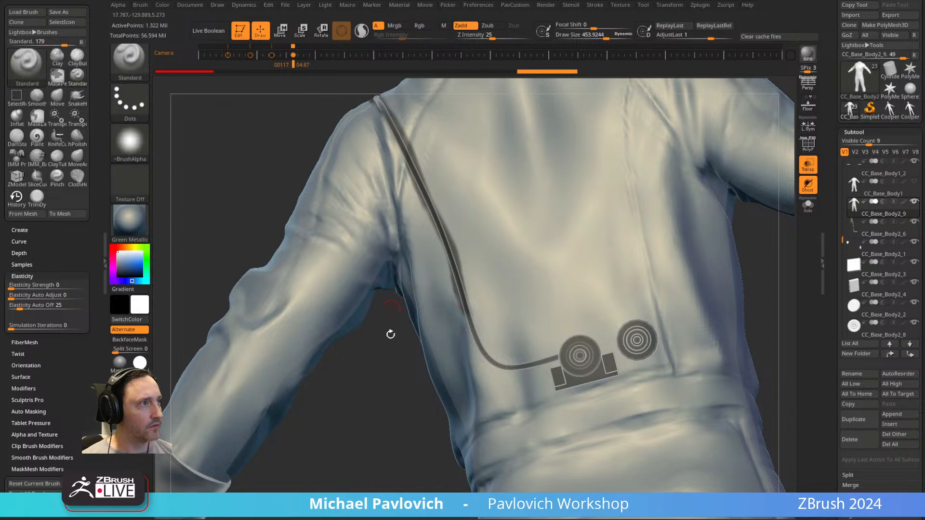
left_click_drag(390, 308, 413, 323)
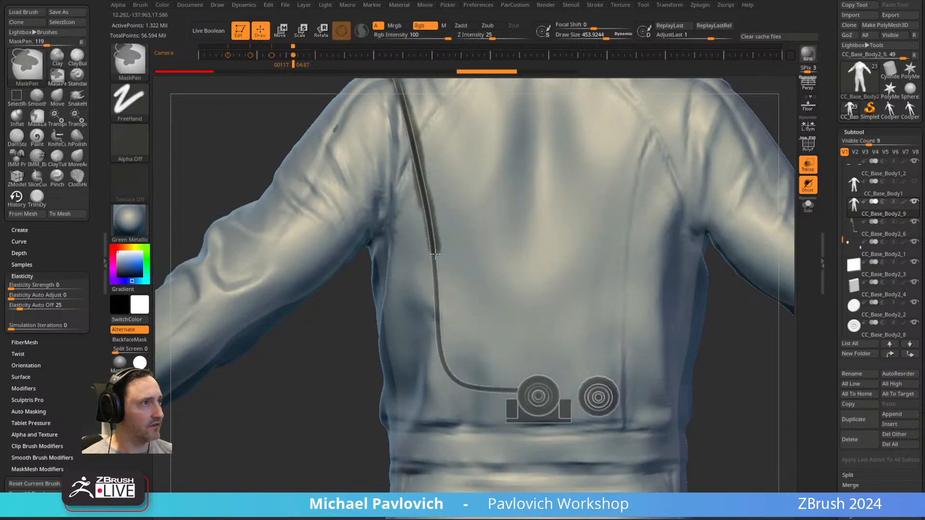
left_click_drag(446, 363, 461, 382, "ctrl")
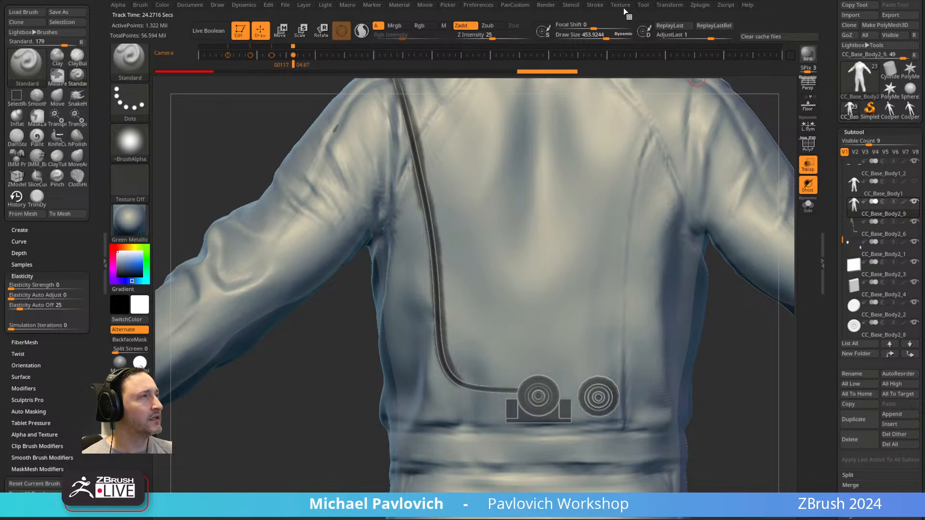
left_click(597, 5)
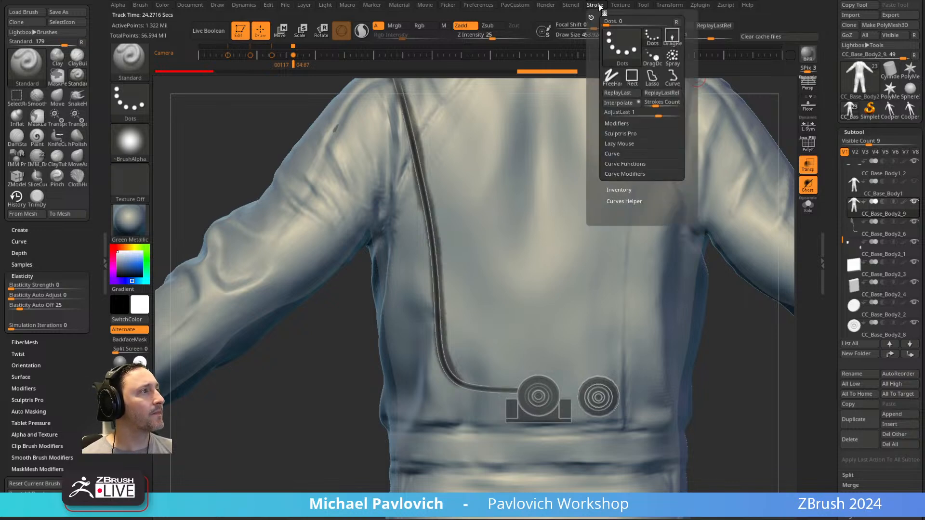
left_click(625, 200)
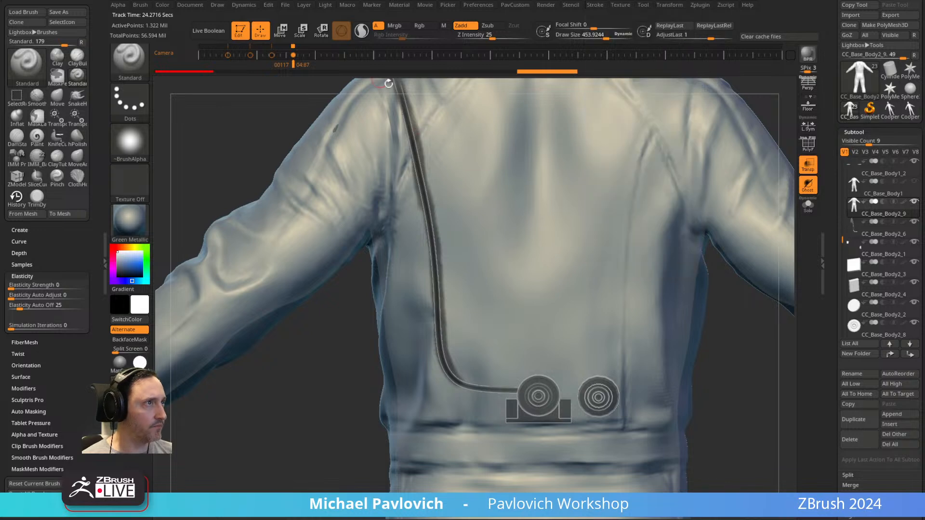
mouse_move(373, 361)
left_mouse_down()
mouse_move(427, 305)
mouse_move(461, 336)
left_mouse_up()
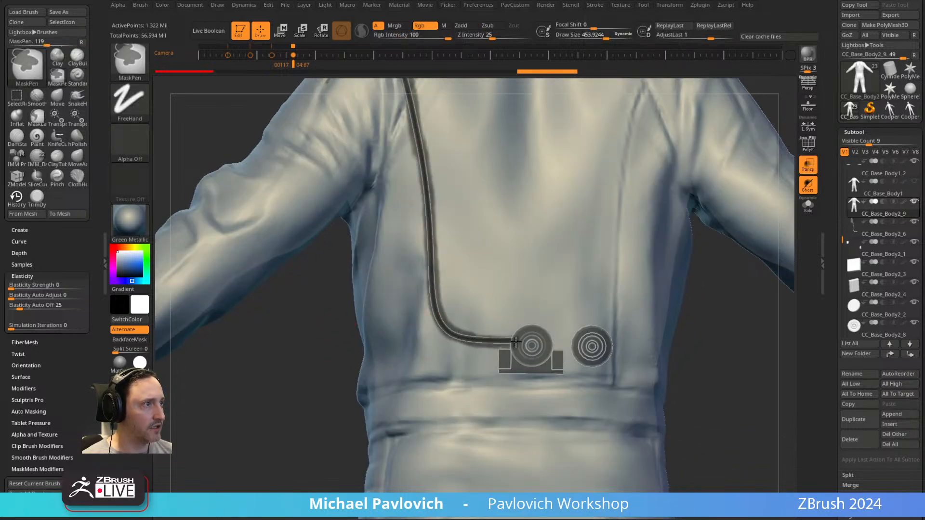
mouse_move(290, 313)
left_mouse_down("alt")
mouse_move(321, 425)
mouse_move(477, 347)
mouse_move(758, 162)
mouse_move(782, 212)
mouse_move(725, 223)
left_mouse_up("alt")
Turn the masked band into its own polygroup and isolate it with the polyframe shown.
key("shift+f")
left_click(808, 207)
left_click(456, 232, "ctrl+shift")
Remove the duplicate's lower subdivision levels and delete all hidden geometry outside the band.
key("3")
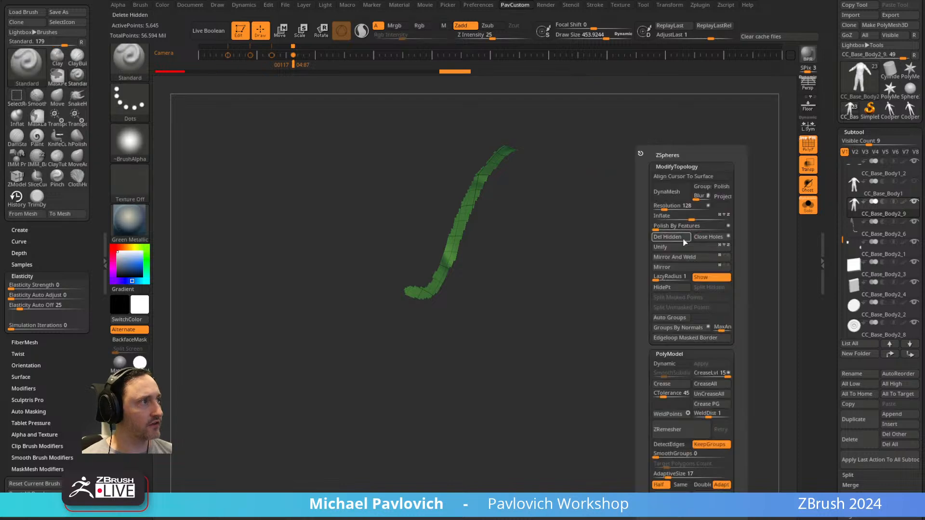
left_click(673, 238)
left_click_drag(833, 216, 834, 113)
left_click(860, 296)
key("3")
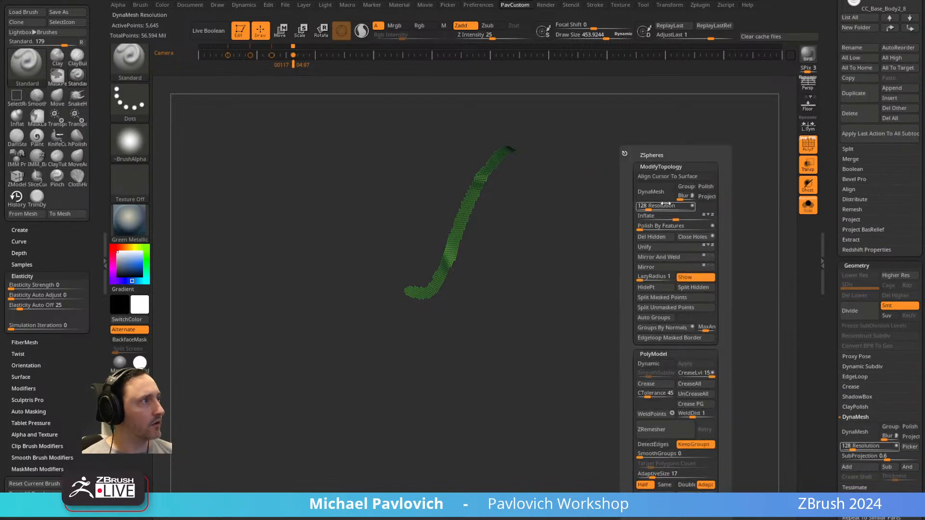
left_click(651, 236)
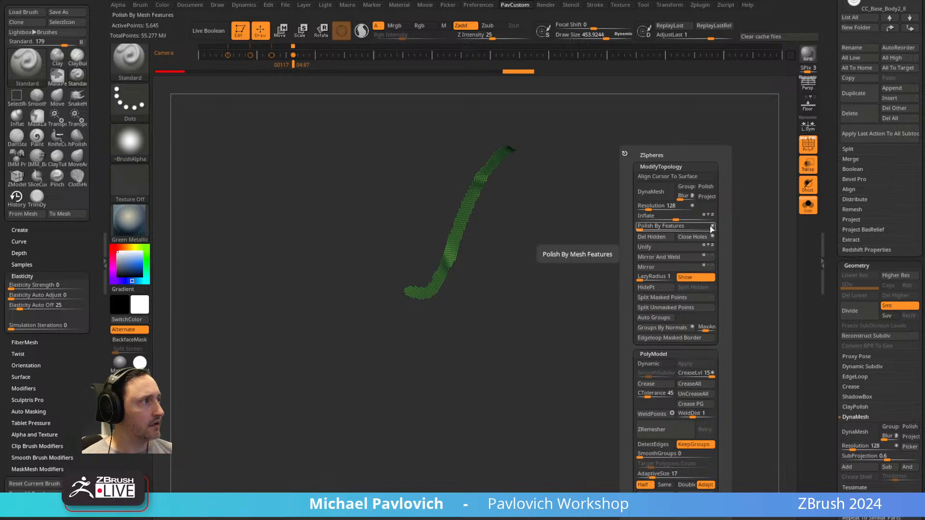
Smooth the band with Polish By Features, then ZRemesh it twice at Half with AdaptiveSize 0 and KeepGroups off.
left_click(640, 225)
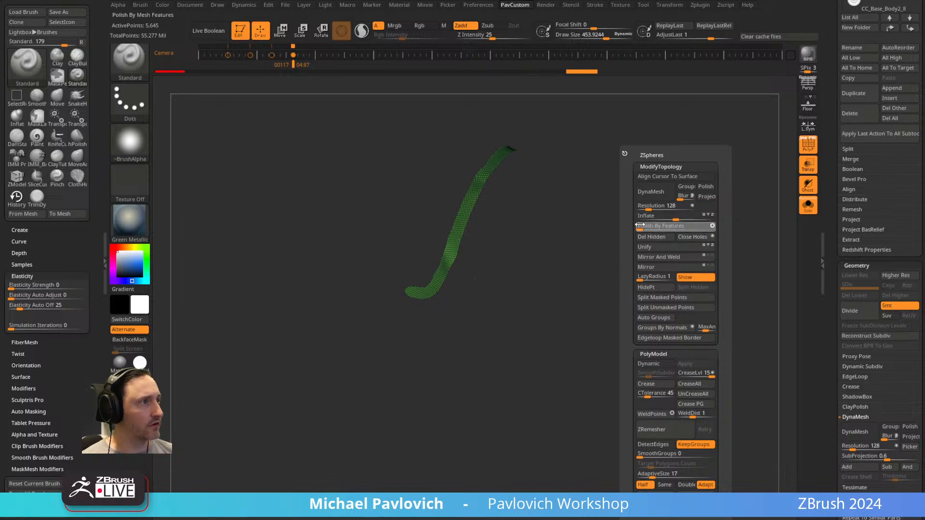
left_click_drag(627, 231, 594, 228)
key("space")
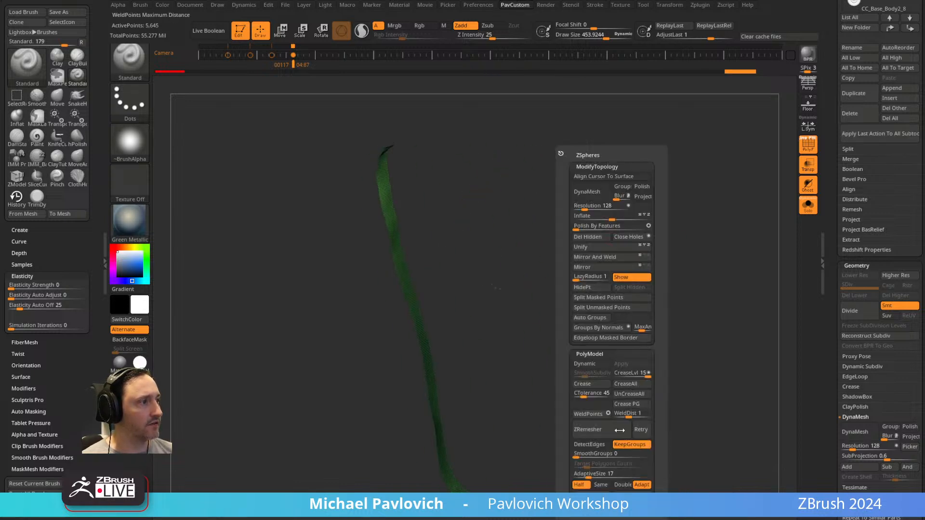
left_click_drag(585, 478, 572, 478)
left_click(630, 444)
left_click(617, 429)
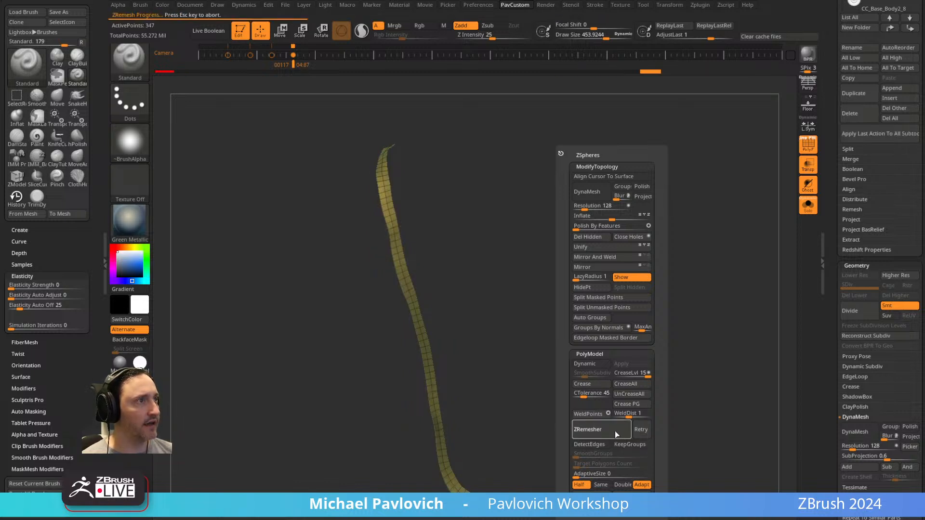
left_click(615, 431)
Choose the ZModeler brush for the remeshed strip and load the ClipCurve brush from the brush library.
left_click_drag(569, 279, 546, 317)
left_click_drag(510, 379, 528, 312)
key("b")
key("z")
key("m")
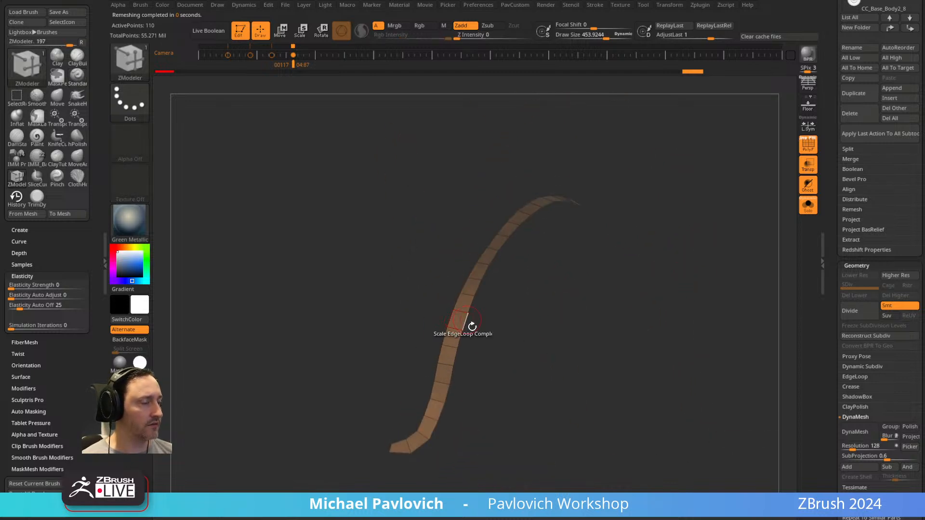
key("b")
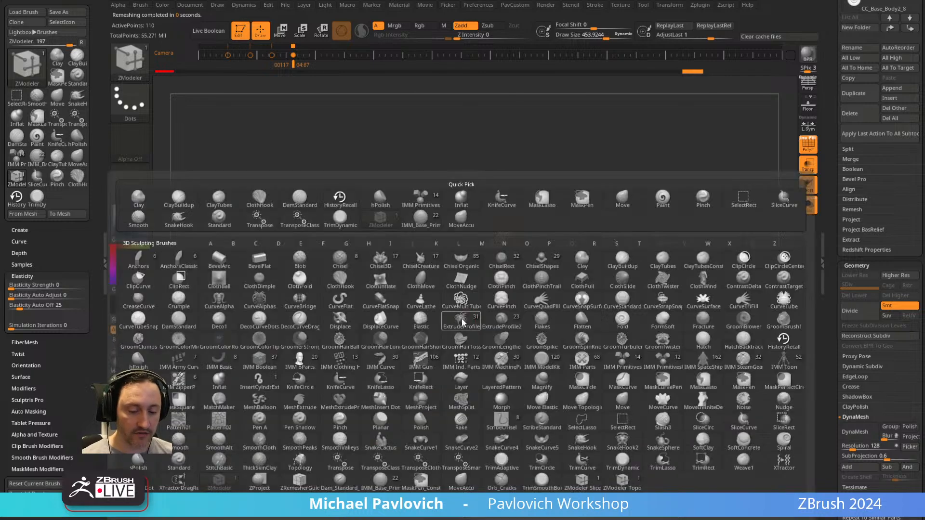
key("c")
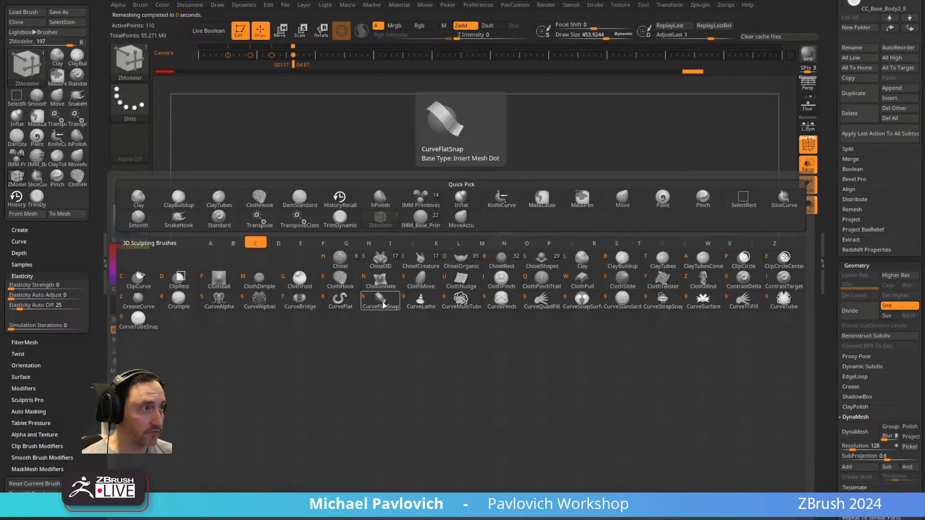
left_click(610, 306)
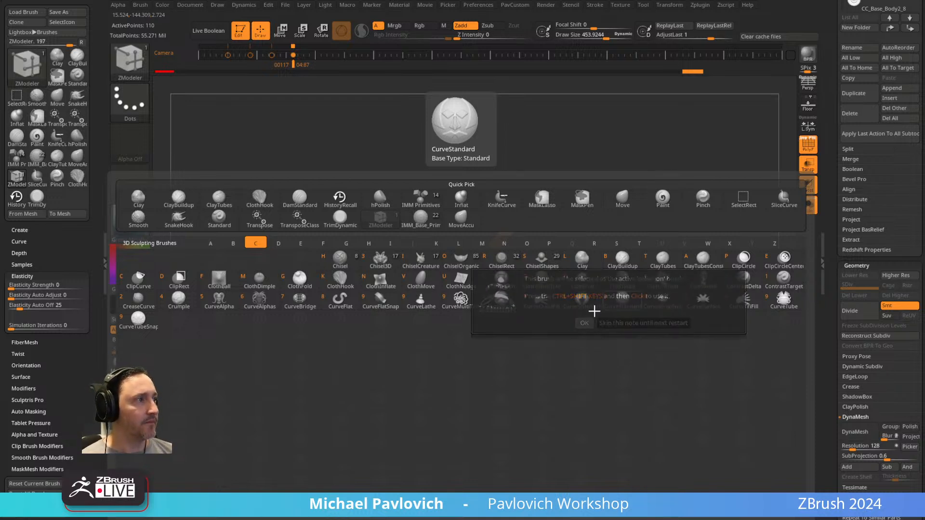
Thicken the flat strip into a solid band with a ZModeler polygon action targeting Polygroup All.
key("space")
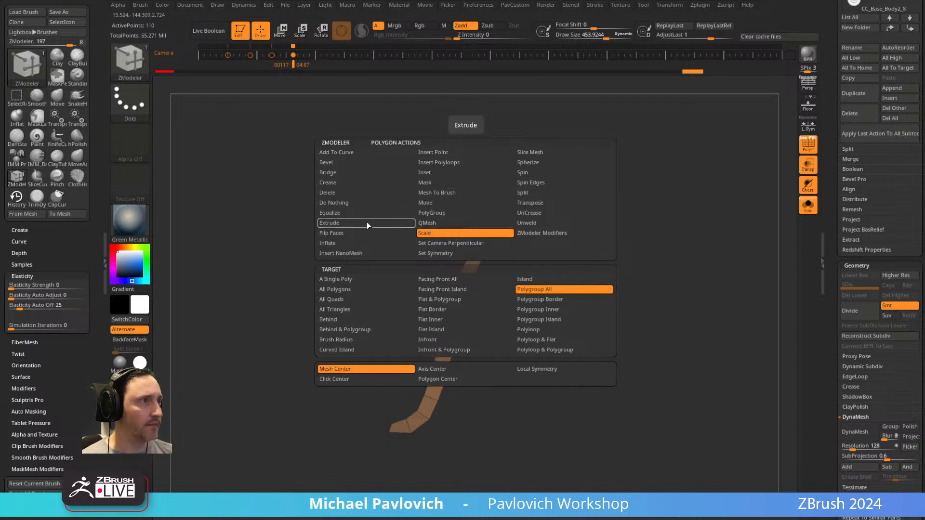
left_click(458, 233)
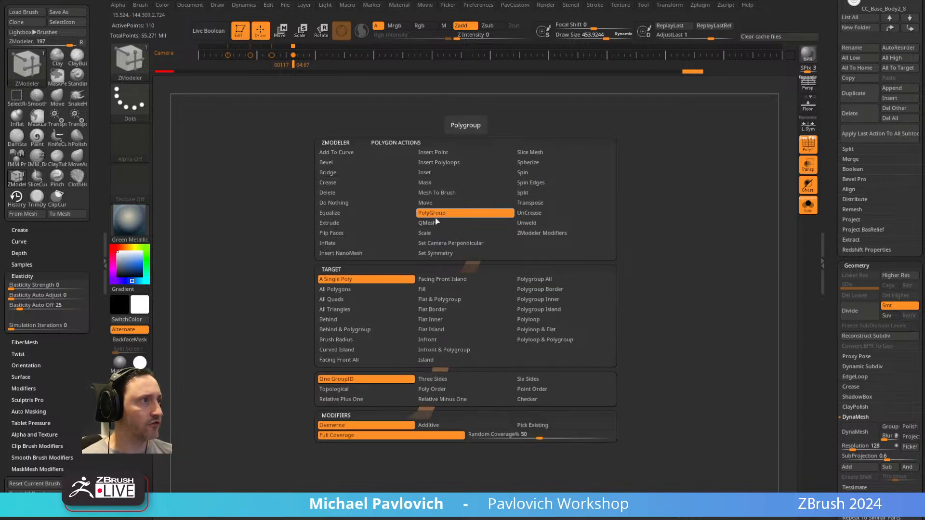
left_click(545, 292)
left_click_drag(459, 300, 481, 384)
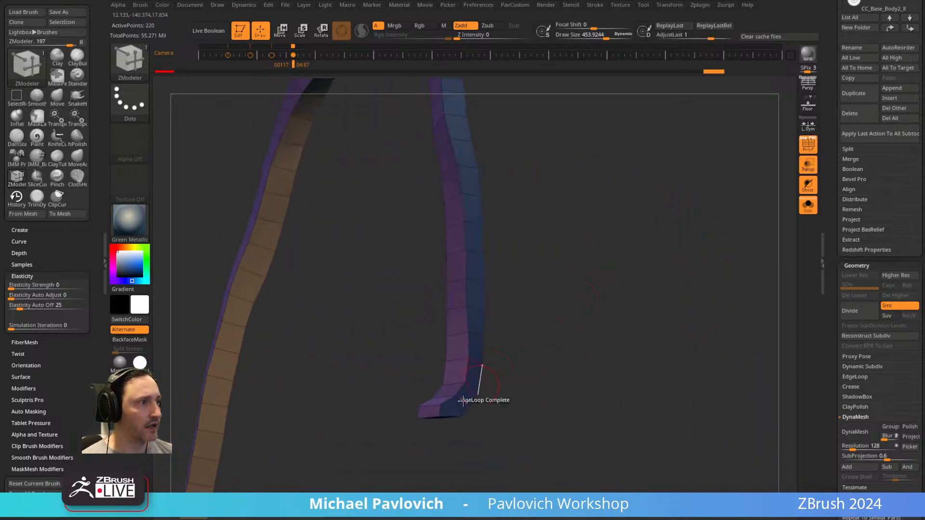
Clean up the two ends of the solid band by removing one edge loop at each.
left_click_drag(431, 409, 341, 326)
left_click(336, 318, "alt")
mouse_move(366, 362)
left_mouse_down("shift")
mouse_move(374, 400)
mouse_move(363, 394)
left_mouse_up("shift")
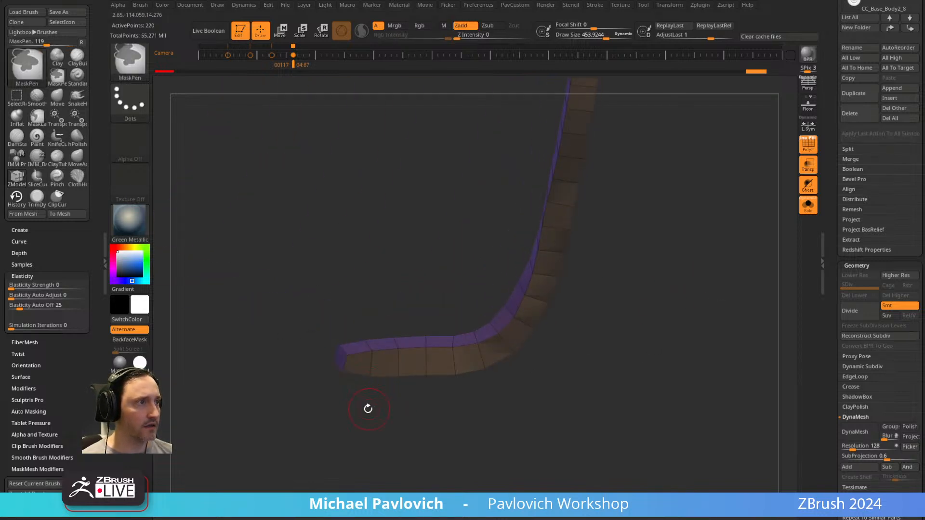
left_click(360, 368)
left_click_drag(360, 363, 405, 312)
left_click_drag(324, 302, 296, 407)
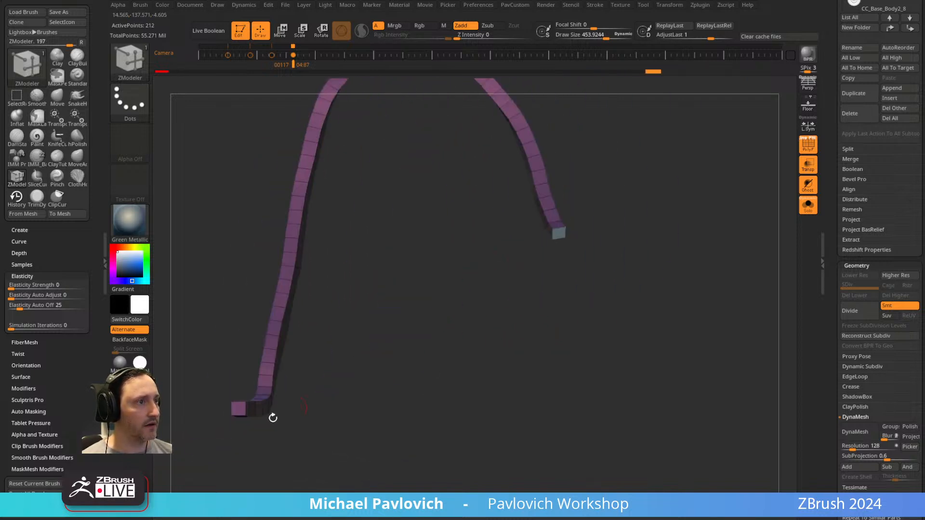
Assign the end caps their own polygroup and merge the band's long faces into a single polygroup, then show everything.
left_click(237, 409)
left_click_drag(215, 409, 599, 285)
key("5")
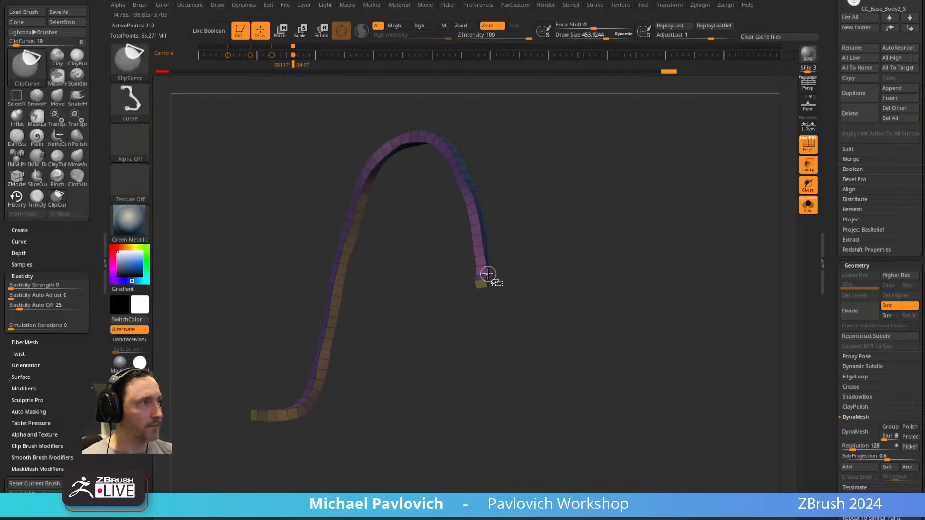
left_click(487, 271, "ctrl+shift")
left_click(567, 250, "ctrl+shift")
mouse_move(566, 250)
left_mouse_down()
mouse_move(587, 260)
mouse_move(498, 252)
mouse_move(536, 232)
left_mouse_up()
left_click(488, 270, "ctrl+shift")
key("ctrl+w")
left_click(568, 243, "ctrl+shift")
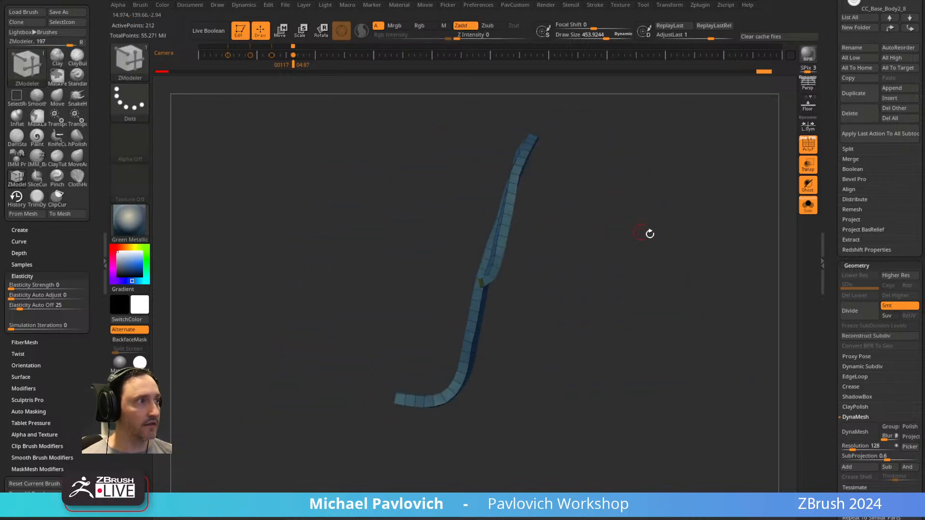
Try creasing the solid band, previewing it with subdivision and inflating it.
left_click_drag(641, 231, 594, 257, "alt")
key("space")
left_click(658, 397)
key("ctrl+d")
left_click_drag(701, 195, 729, 219)
key("space")
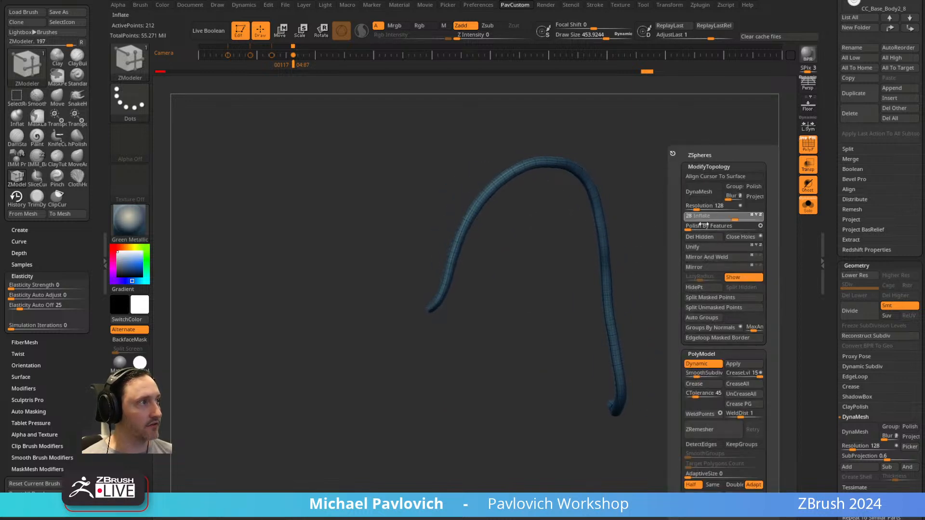
left_click_drag(677, 223, 771, 208)
Go back to the flat strip in the undo history, then isolate and delete its ragged front end using SelectLasso and Del Hidden.
left_click_drag(647, 75, 450, 101)
left_click_drag(622, 182, 630, 195)
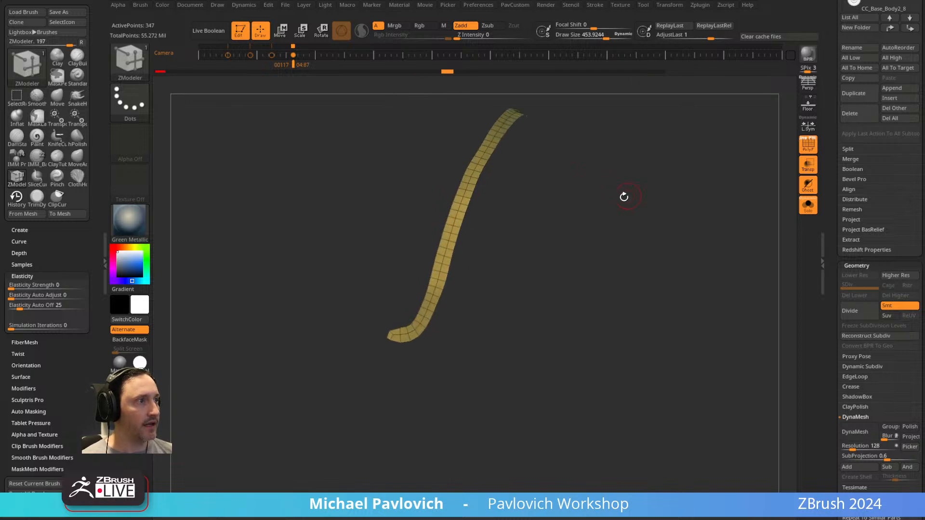
left_click(133, 64, "ctrl+shift")
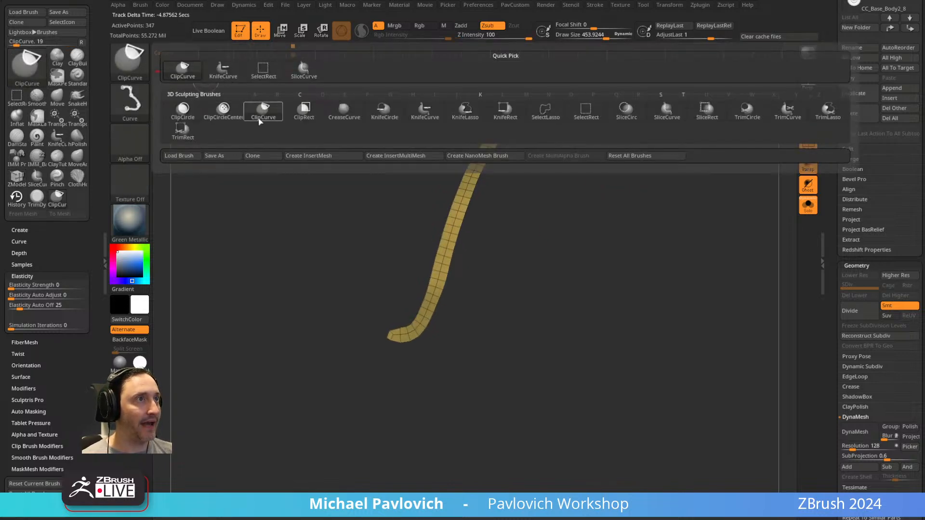
left_click(546, 111)
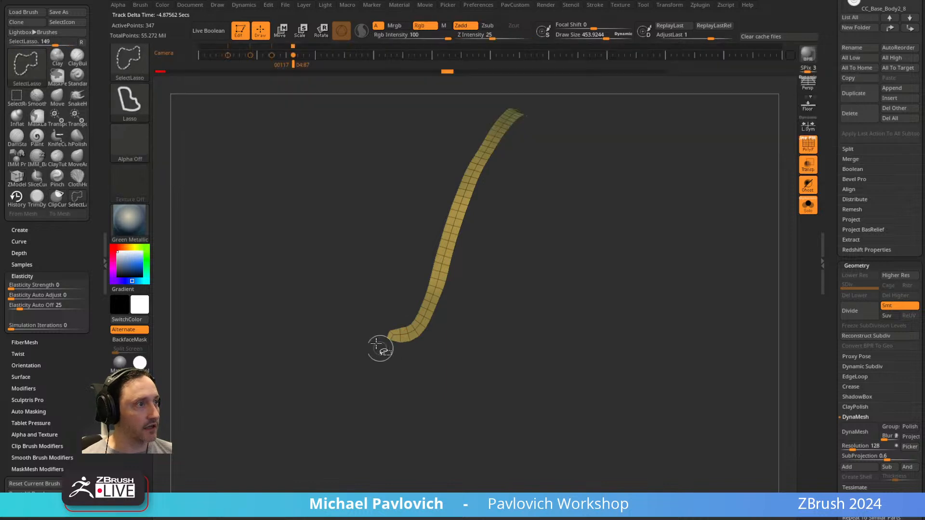
left_click_drag(389, 357, 395, 339, "ctrl+alt+shift")
key("3")
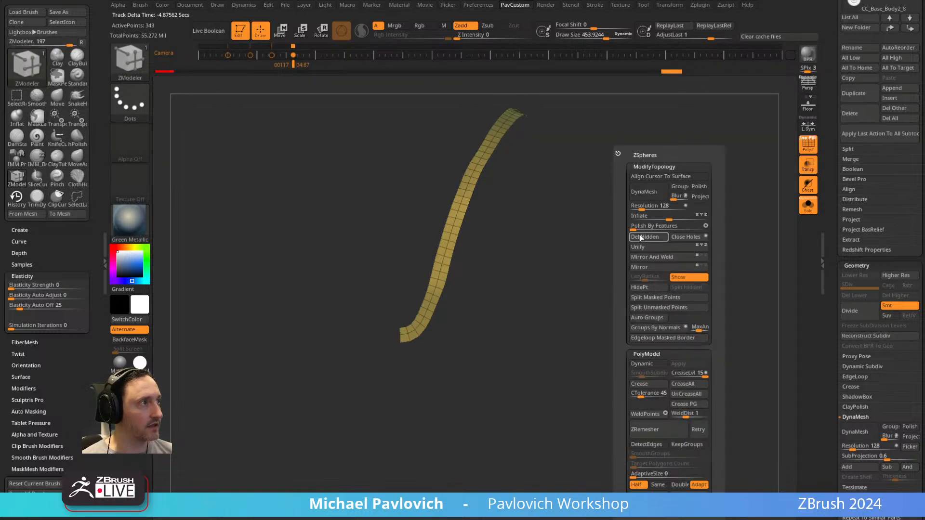
left_click(641, 237)
Trim the strip's other end with a lasso selection and Del Hidden, then smooth the strip using Polish By Features.
mouse_move(594, 287)
left_mouse_down()
mouse_move(626, 323)
mouse_move(570, 372)
left_mouse_up()
mouse_move(542, 343)
left_mouse_down("ctrl+alt+shift")
mouse_move(529, 353)
mouse_move(541, 411)
left_mouse_up("ctrl+alt+shift")
key("3")
left_click(568, 238)
left_click_drag(391, 157, 451, 247, "alt")
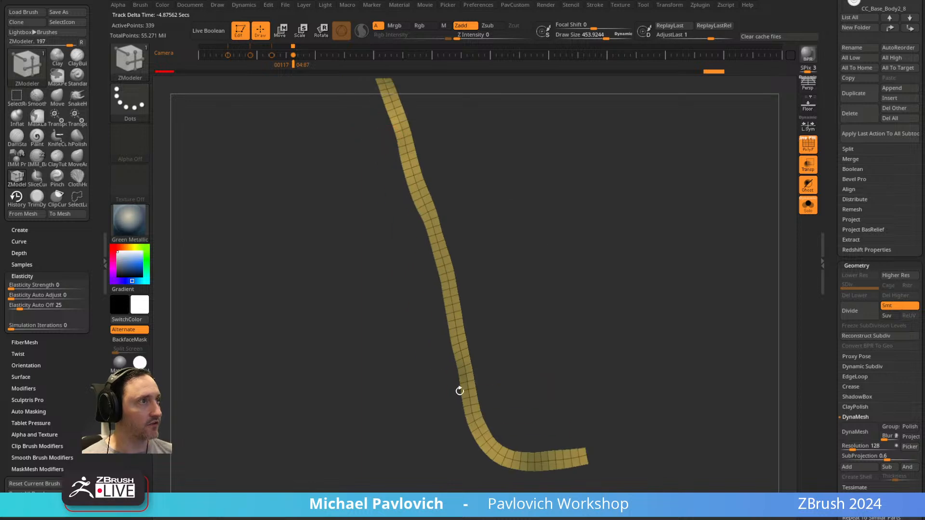
key("3")
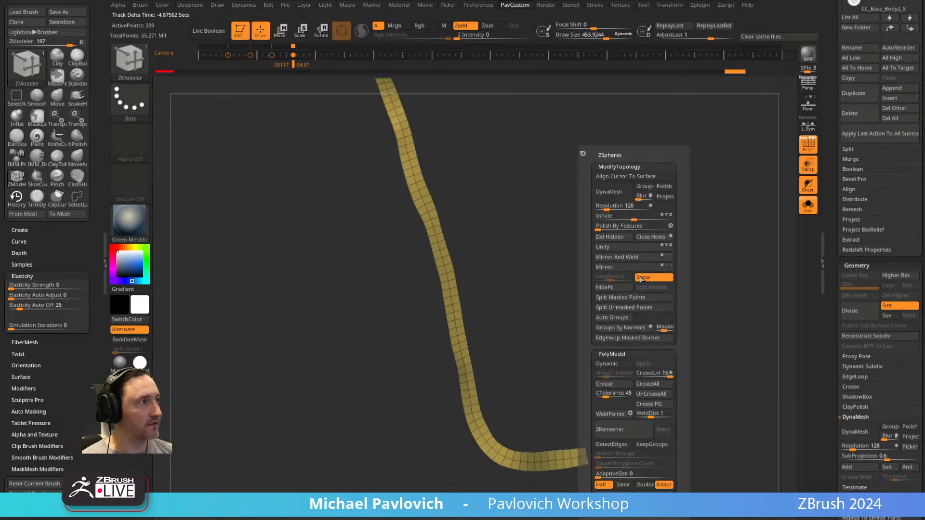
left_click(601, 225)
Split the strip lengthwise into two polygroups with the ZModeler PolyGroup edge action on its center loop, targeting EdgeLoop Complete.
left_click_drag(551, 311, 537, 223, "alt")
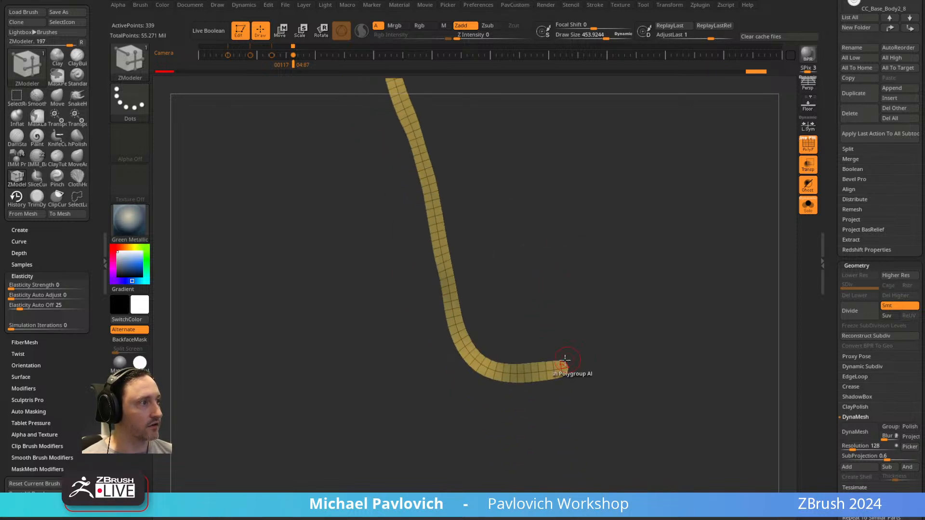
key("space")
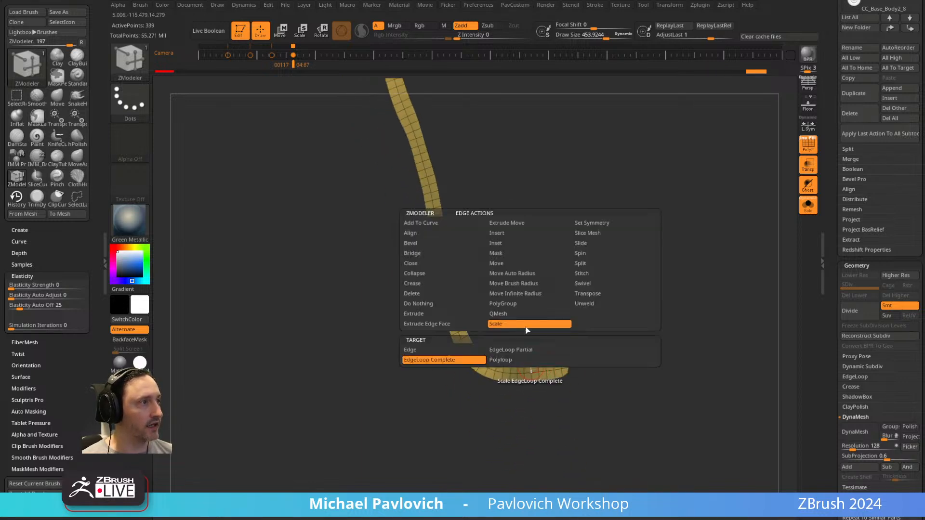
left_click(500, 304)
left_click(530, 367)
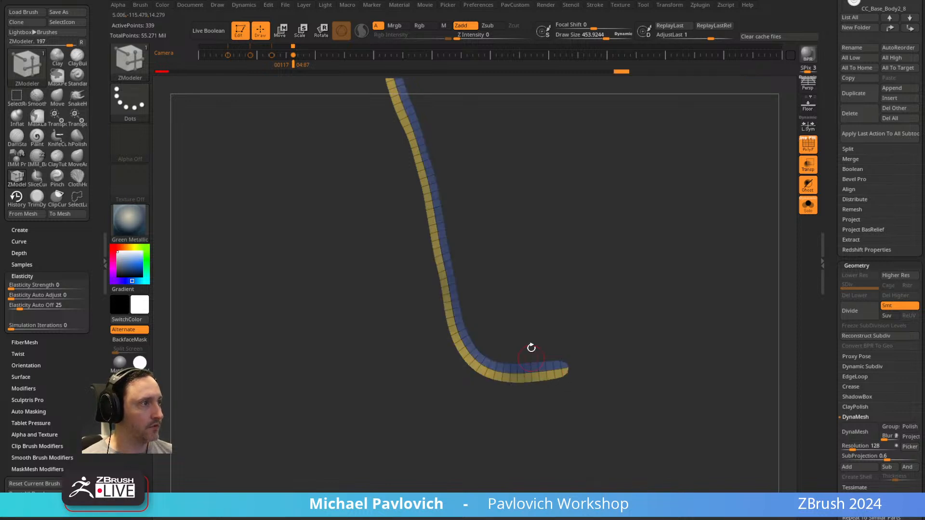
Generate a curve along the strip's center polygroup border using Frame Mesh with only Polygroups enabled.
left_click_drag(377, 214, 789, 234)
left_click(596, 5)
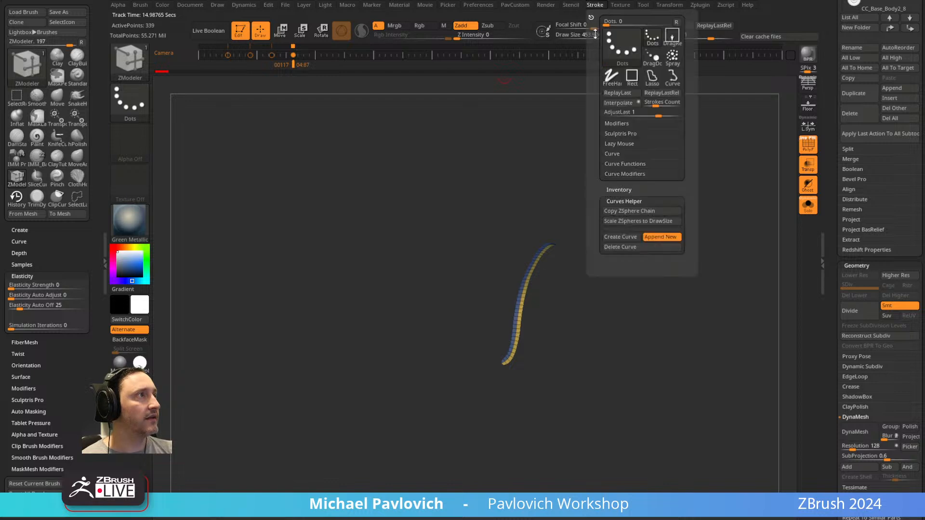
mouse_move(591, 18)
left_mouse_down()
mouse_move(66, 91)
mouse_move(65, 157)
left_mouse_up()
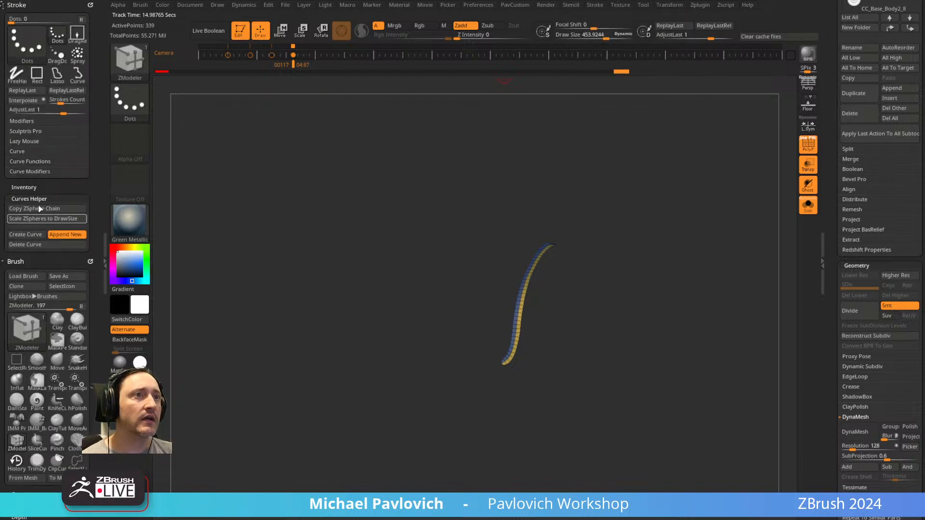
left_click(32, 161)
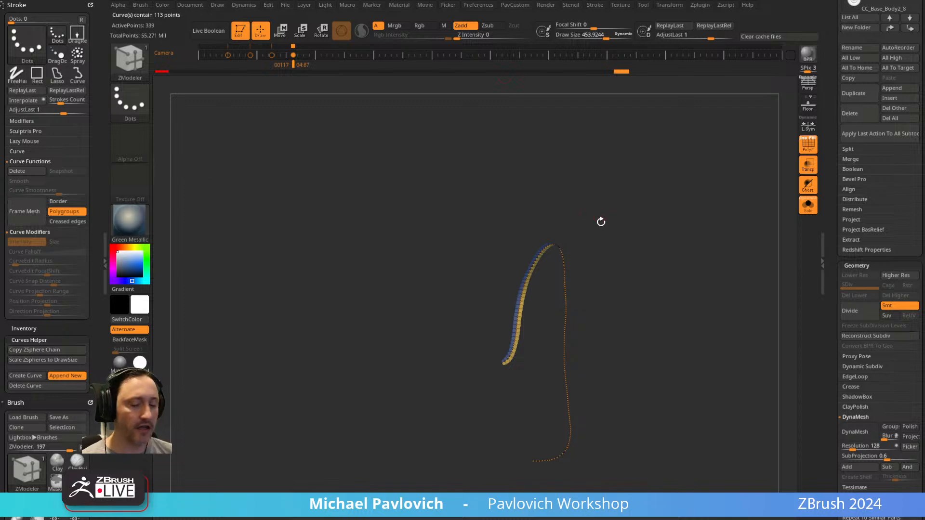
Choose the CurveTube brush and apply it to the framed curve to create a tube along the strip.
key("b")
key("c")
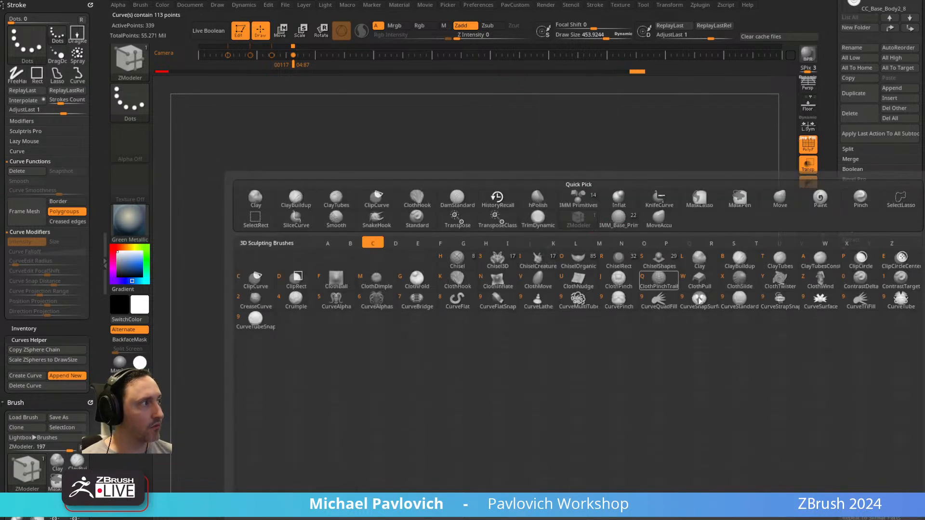
left_click(898, 304)
right_click_drag(687, 247, 659, 262, "ctrl")
right_click_drag(460, 101, 472, 286, "alt")
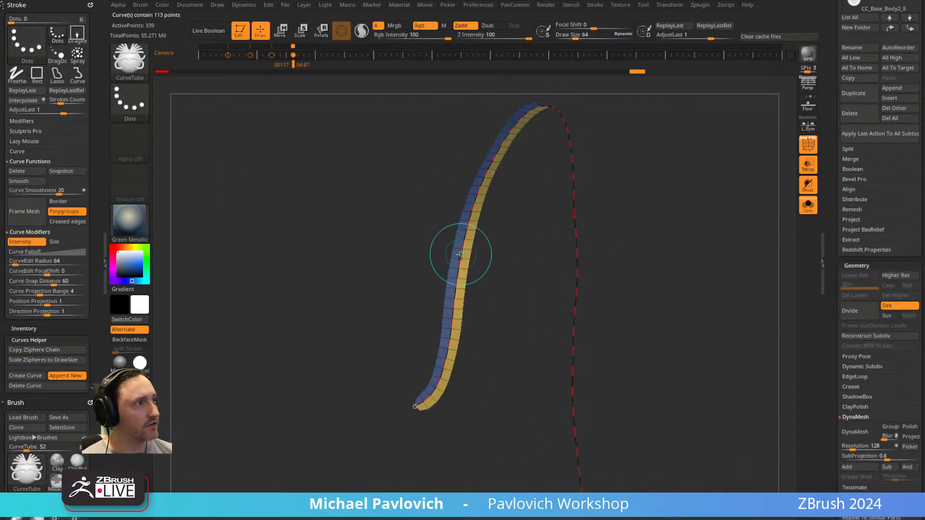
left_click(458, 255)
Regenerate the tube with a draw size of about 177.
key("s")
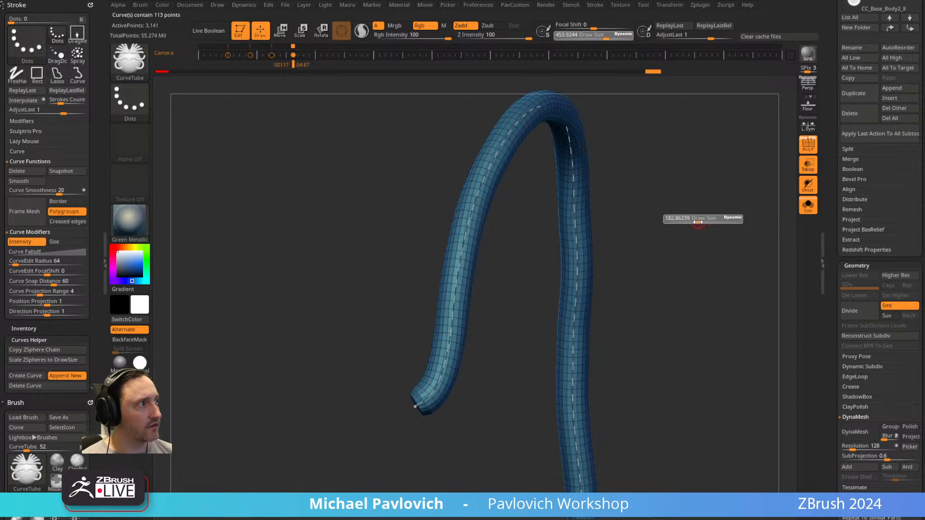
left_click_drag(698, 222, 697, 222)
left_click(476, 211)
right_click_drag(674, 202, 668, 199)
mouse_move(668, 200)
right_mouse_down("ctrl")
mouse_move(666, 207)
mouse_move(644, 193)
right_mouse_up("ctrl")
right_click_drag(469, 202, 277, 249, "ctrl")
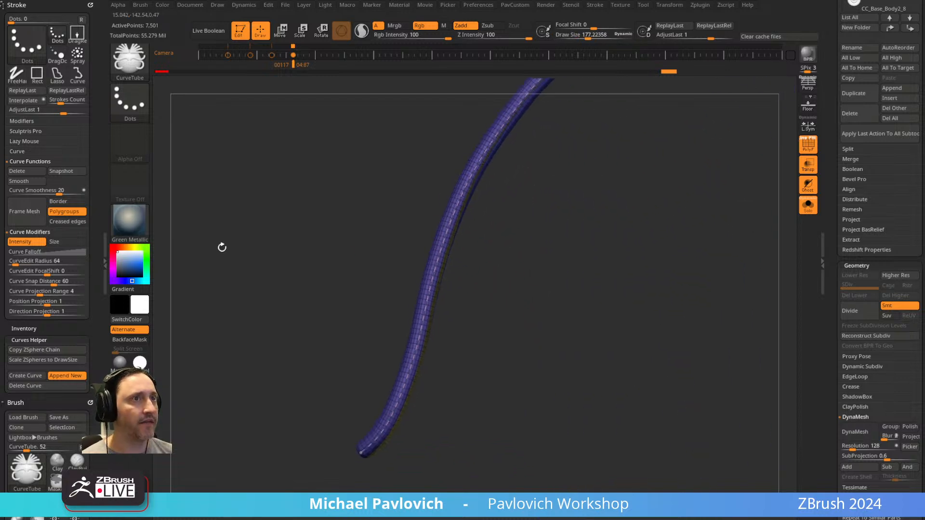
Expand the CurveTube brush's Depth settings and rebuild the tube on the curve using an Imbed of -32.
scroll(23, 398, "down", 5)
key("shift")
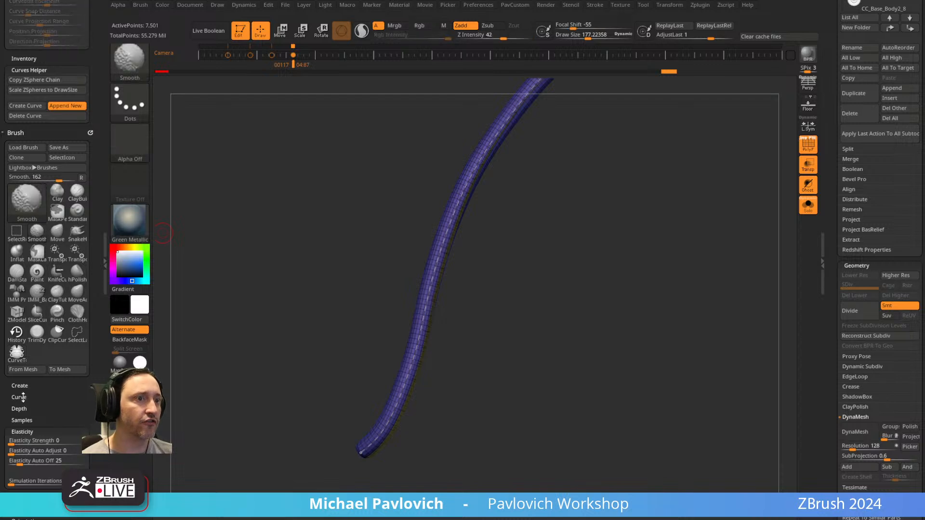
left_click(20, 408)
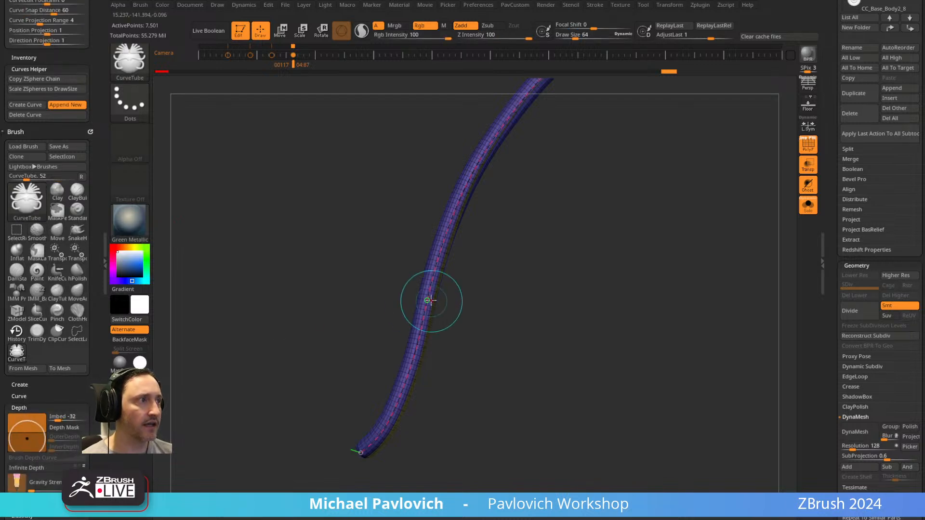
left_click_drag(501, 289, 656, 235)
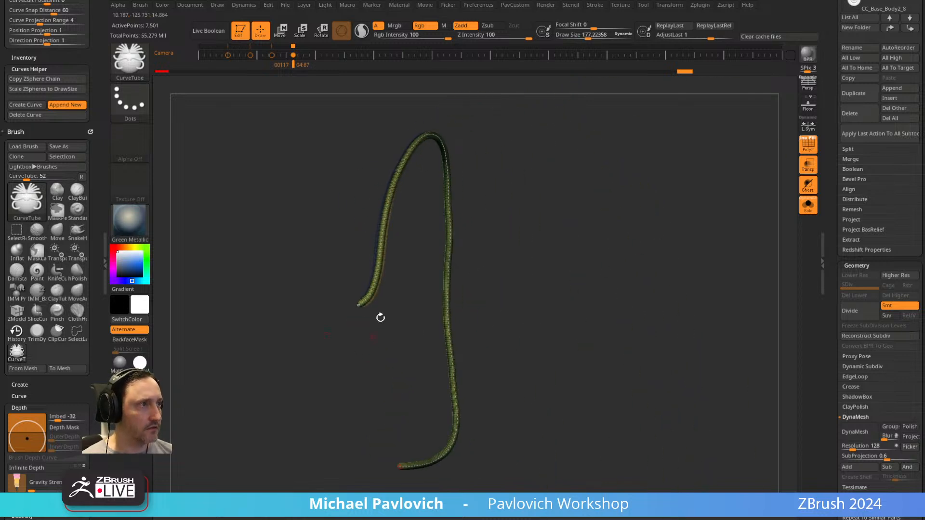
Show the whole character without Solo, transparency or polyframe, and separate the tube from the masked strip with Split Masked Points.
left_click(807, 205)
left_click(808, 164)
key("shift+f")
left_click_drag(699, 210, 710, 203)
left_click_drag(553, 245, 628, 227)
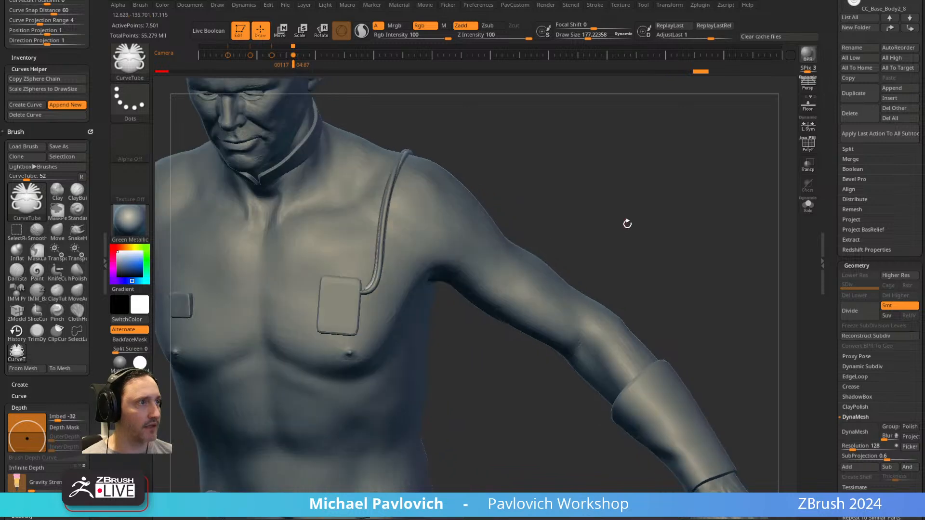
key("2")
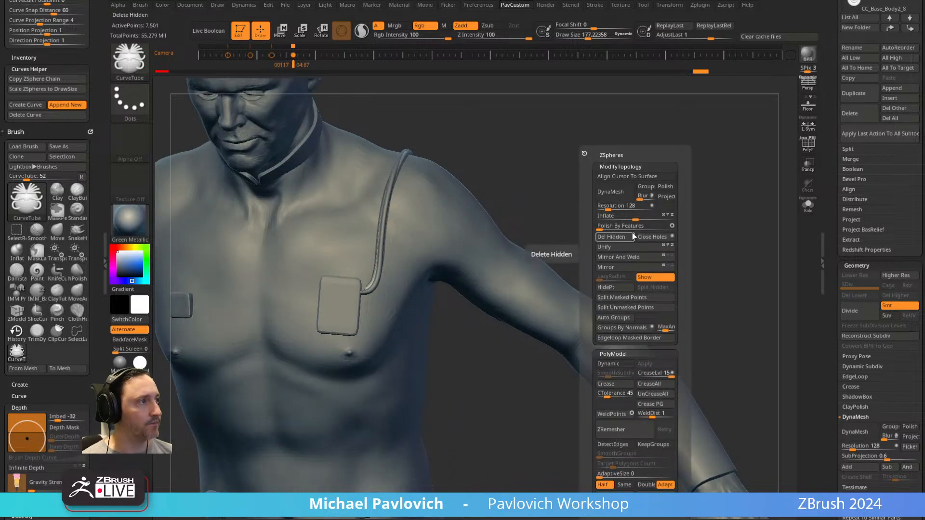
left_click(618, 295)
left_click_drag(596, 203, 607, 252, "alt")
Delete the leftover strip subtool CC_Base_Body2_10 and the old cable CC_Base_Body2_6, then restore the full character view without polyframe.
scroll(826, 160, "up", 5)
left_click(883, 279)
left_click(808, 144)
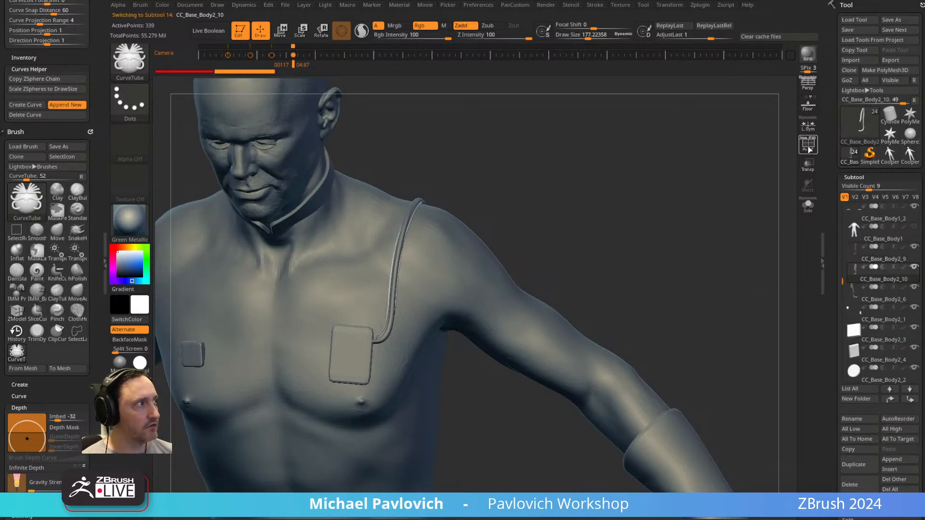
left_click_drag(708, 221, 737, 236)
left_click(808, 205)
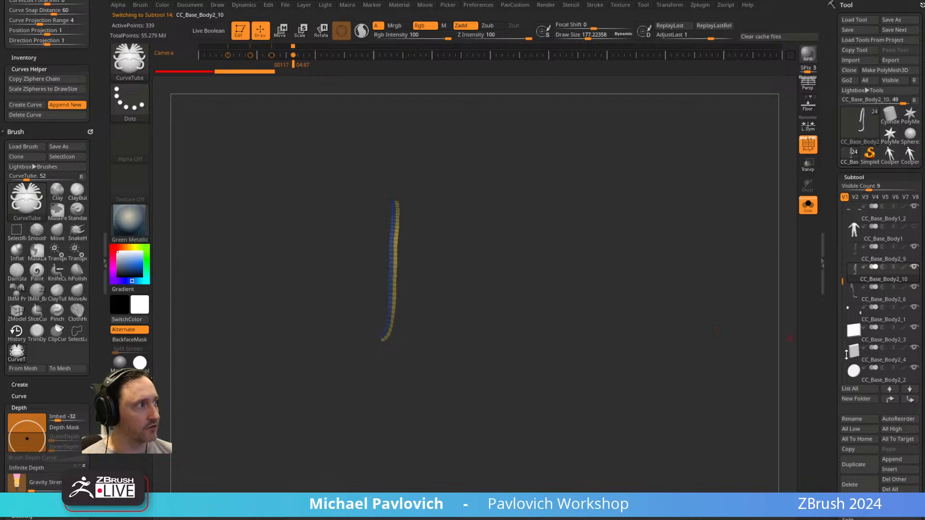
scroll(831, 347, "down", 3)
left_click(868, 208)
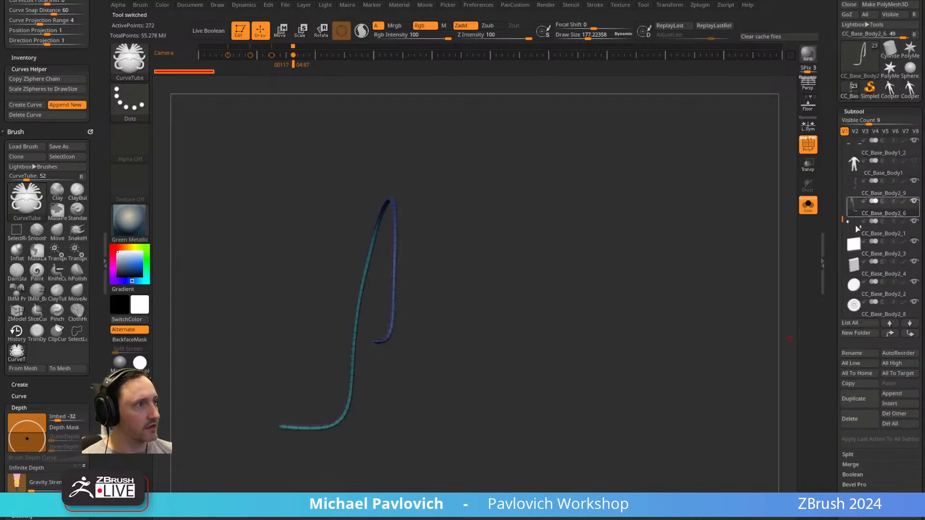
left_click(853, 419)
mouse_move(645, 235)
left_mouse_down()
mouse_move(694, 219)
mouse_move(727, 190)
mouse_move(634, 224)
left_mouse_up()
left_click(808, 205)
left_click(807, 145)
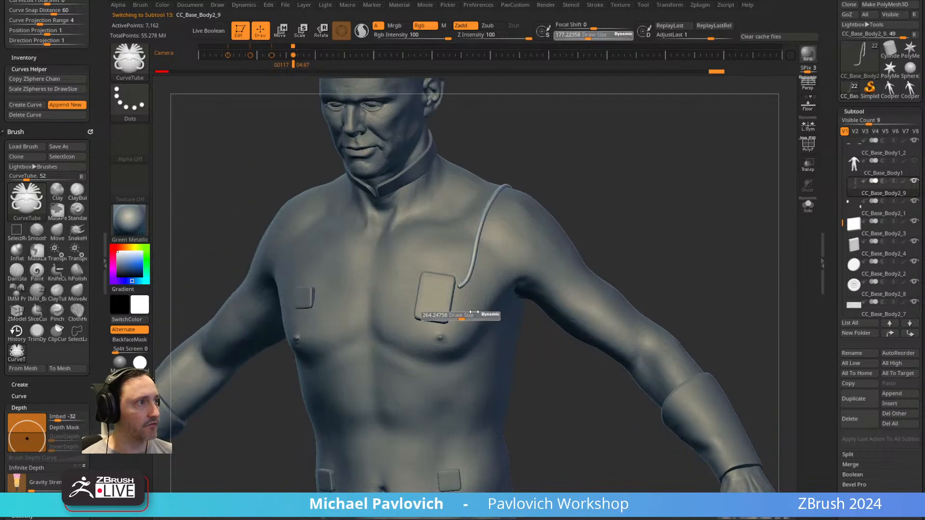
Choose the Move brush, adjust its draw size and try pulling the tube's front end toward the chest box.
key("b")
key("m")
key("v")
left_click(625, 34)
double_click(627, 37)
key("s")
mouse_move(478, 301)
left_mouse_down()
mouse_move(436, 292)
mouse_move(486, 284)
mouse_move(461, 279)
left_mouse_up()
key("ctrl+z")
Reduce the Move brush's draw size and nudge the tube's lower back end onto the round back connector.
key("s")
key("s")
mouse_move(589, 216)
left_mouse_down()
mouse_move(514, 222)
mouse_move(510, 231)
left_mouse_up()
key("s")
mouse_move(544, 427)
left_mouse_down()
mouse_move(557, 427)
mouse_move(539, 439)
left_mouse_up()
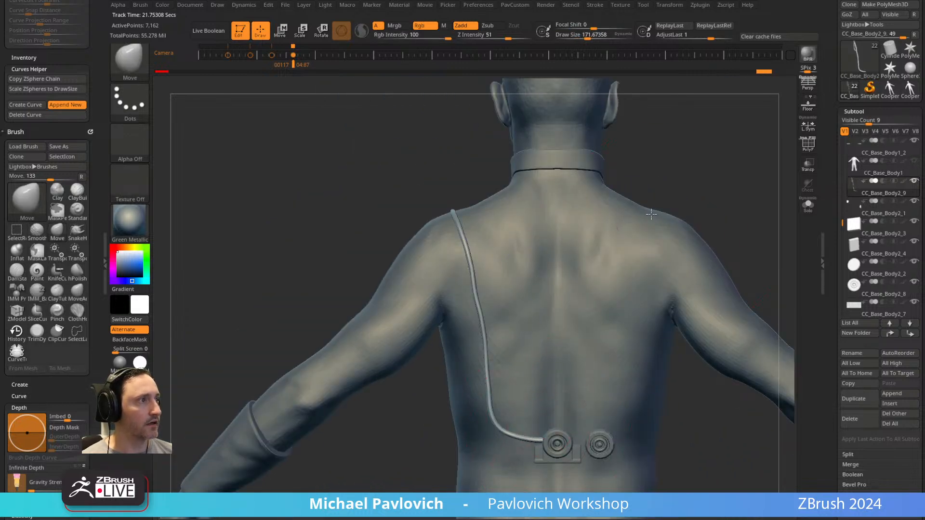
mouse_move(729, 194)
left_mouse_down()
mouse_move(694, 188)
mouse_move(560, 206)
mouse_move(633, 217)
mouse_move(620, 219)
mouse_move(594, 176)
left_mouse_up()
Show the jumpsuit subtool CC_Base_Body1, make it active and isolate it with Solo.
key("s")
left_click(913, 184, "shift")
left_click(912, 183, "shift")
left_click_drag(737, 272, 771, 206)
key("s")
left_click(453, 337, "alt")
left_click_drag(561, 316, 641, 305)
left_click_drag(648, 249, 742, 265, "alt")
left_click(808, 205)
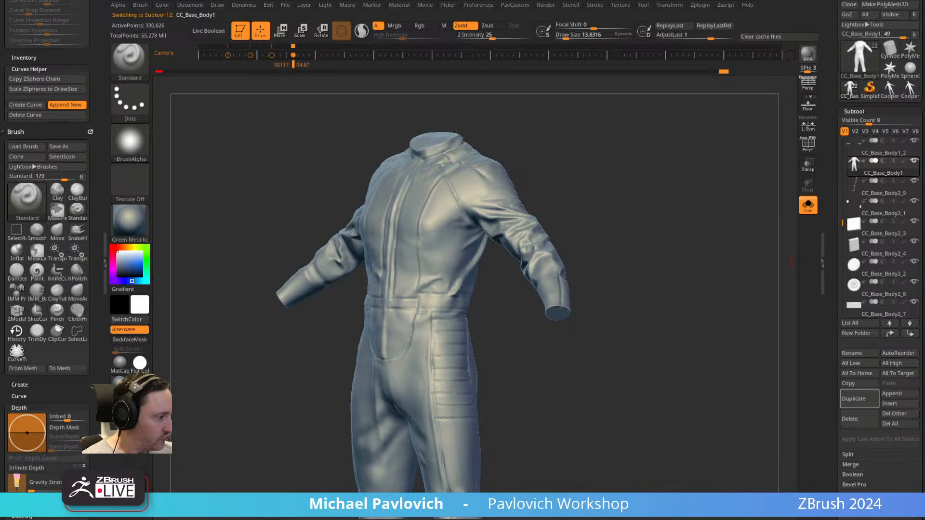
left_click(570, 283)
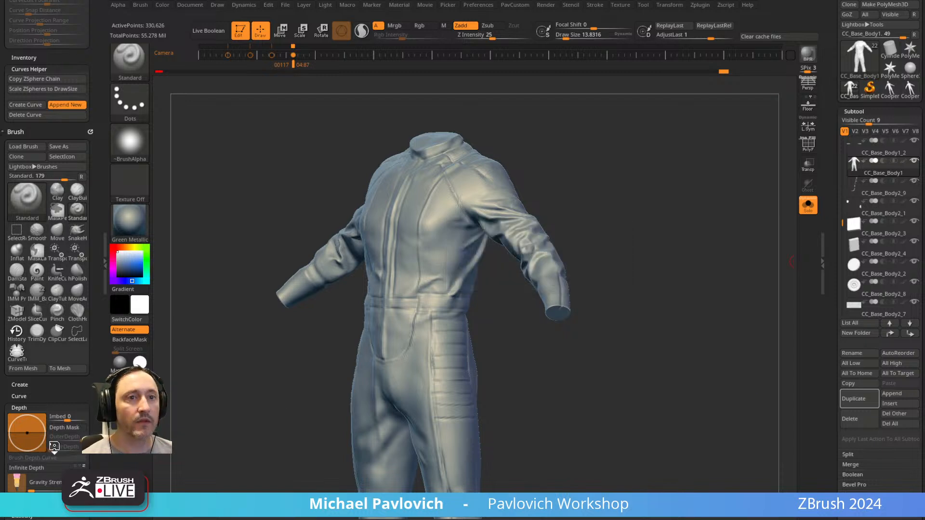
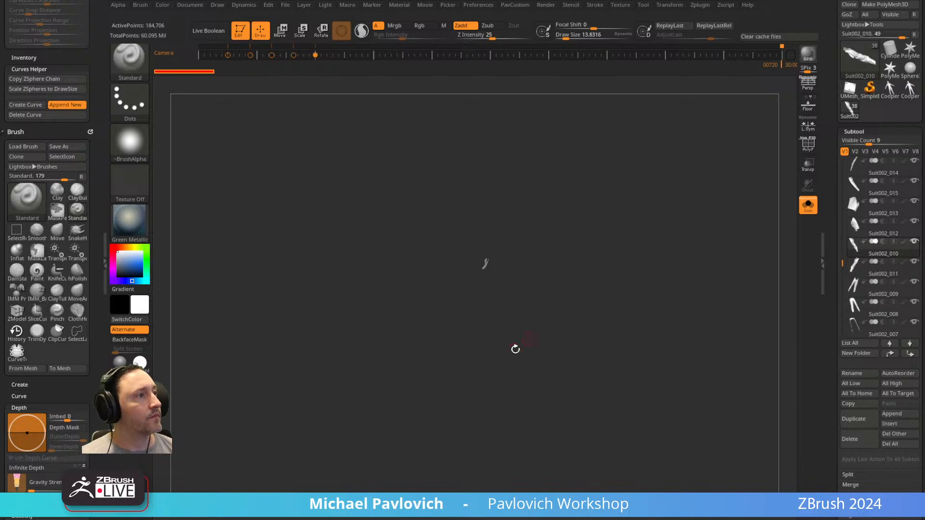
Return to Edit mode on the sleeve panel and leave Solo to show the full character.
left_click(239, 31)
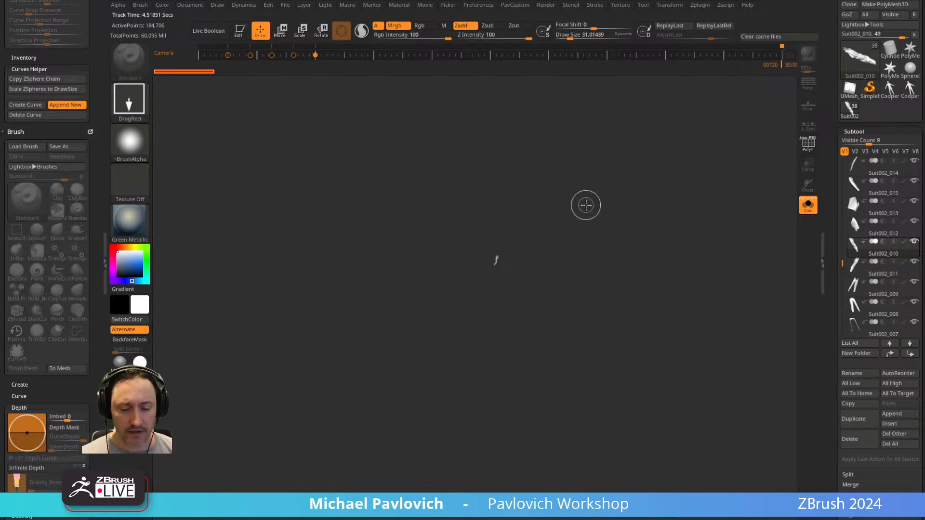
left_click(240, 31)
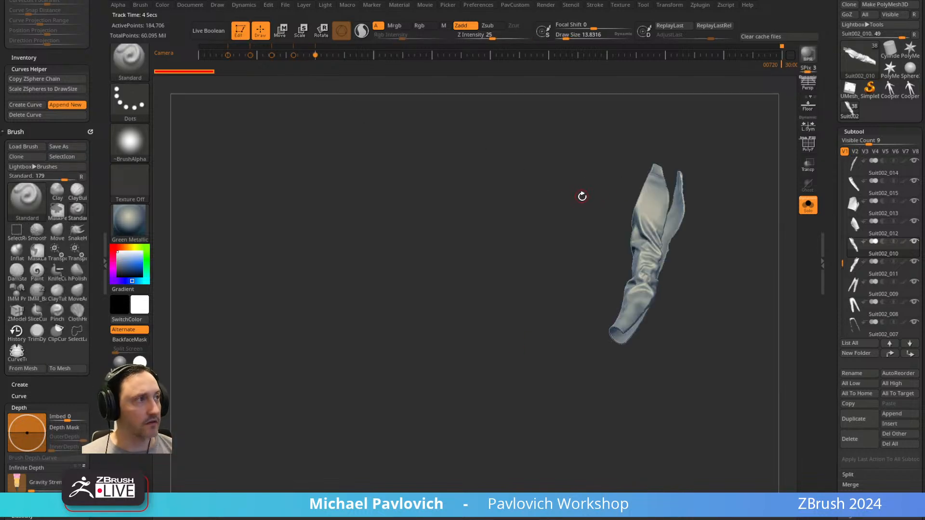
left_click(808, 205)
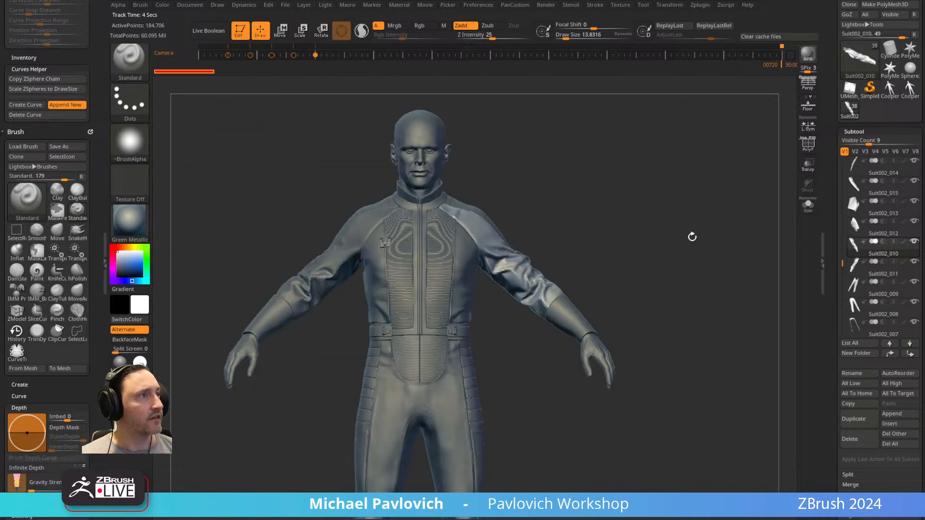
Examine the reference suit's torso, sleeve and outer thigh panels, selecting each piece to see where it is separated.
left_click(444, 260, "alt")
right_click_drag(668, 186, 622, 190, "ctrl")
left_click(618, 189, "alt")
left_click(670, 212, "alt")
right_click_drag(692, 177, 694, 202)
right_click_drag(694, 203, 648, 167, "alt")
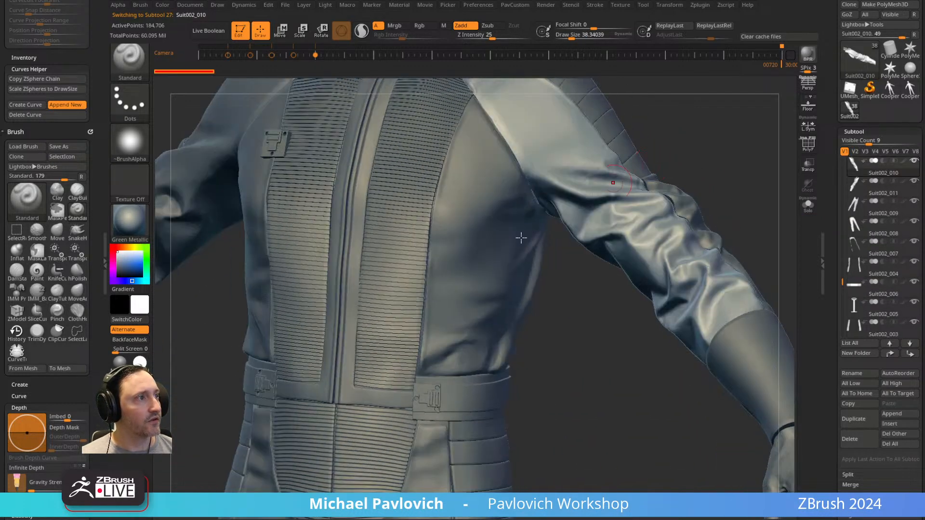
left_click(435, 287, "alt")
left_click(406, 292, "alt")
right_click_drag(544, 397, 541, 217, "ctrl")
left_click(458, 331, "alt")
right_click_drag(588, 332, 530, 212)
right_click_drag(550, 316, 534, 330)
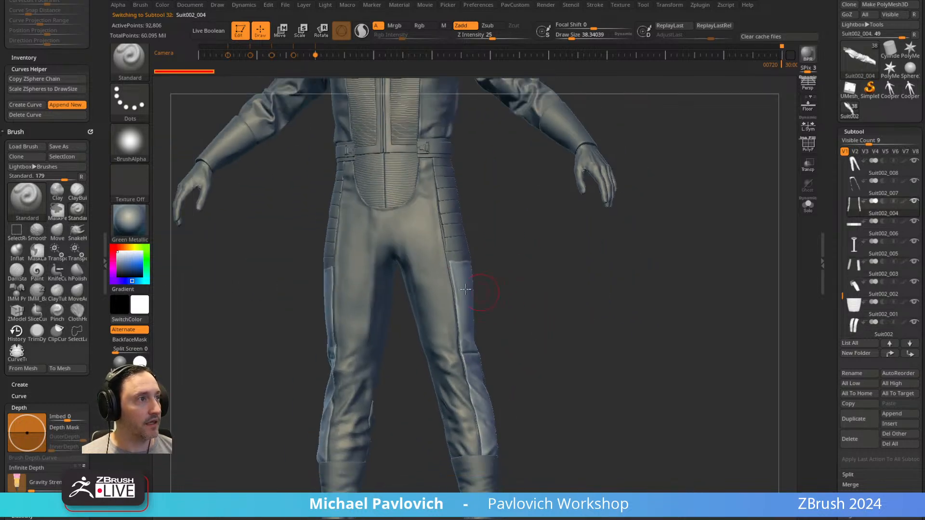
Examine how the trouser legs are divided, selecting the front panels and the side strips.
left_click(417, 235, "alt")
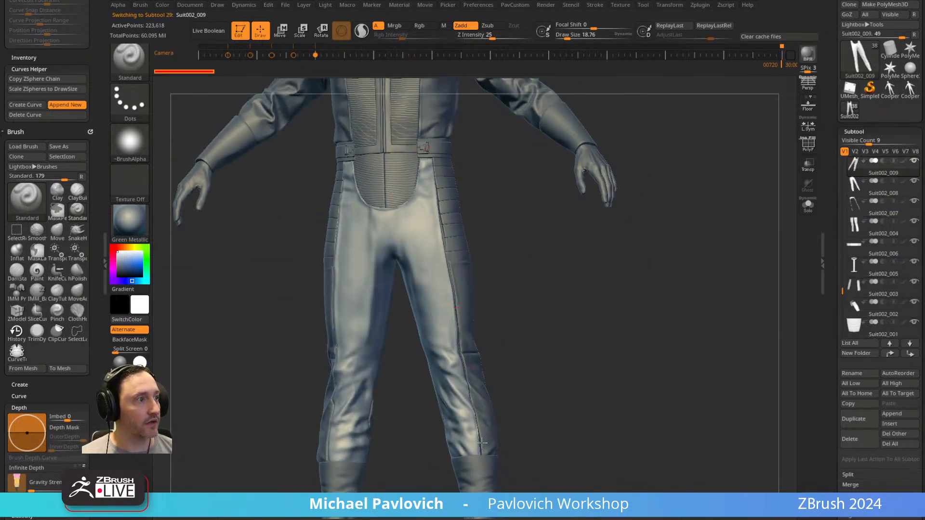
right_click_drag(547, 400, 508, 351)
left_click(464, 316, "alt")
right_click_drag(547, 272, 530, 284)
left_click(488, 324, "alt")
right_click_drag(523, 188, 531, 349, "alt")
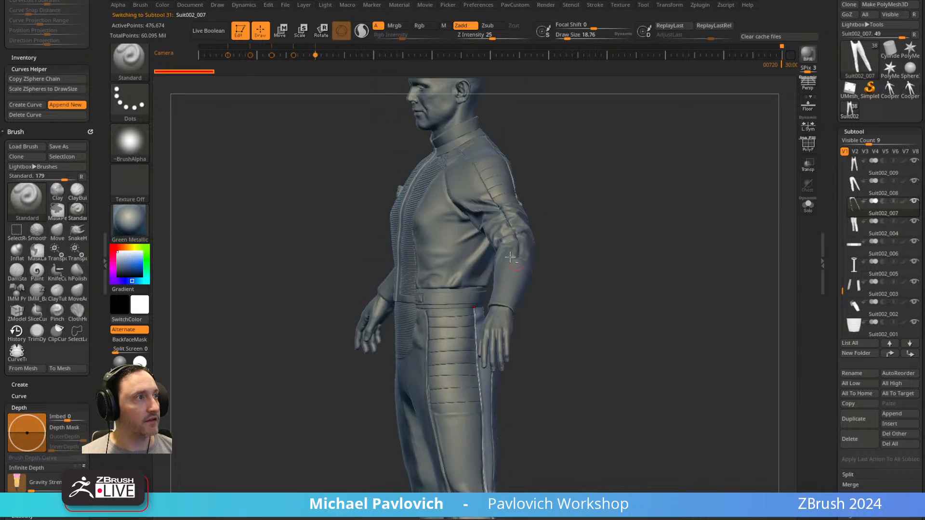
Examine how the shoulder strip and side chest panel are separated from the sleeve, selecting each piece from several angles.
left_click(520, 223, "alt")
right_click_drag(570, 165, 612, 170)
left_click(440, 297, "alt")
left_click(580, 294, "alt")
right_click_drag(446, 241, 595, 210)
left_click(540, 141, "alt")
right_click_drag(540, 141, 423, 242, "ctrl")
left_click(438, 199, "alt")
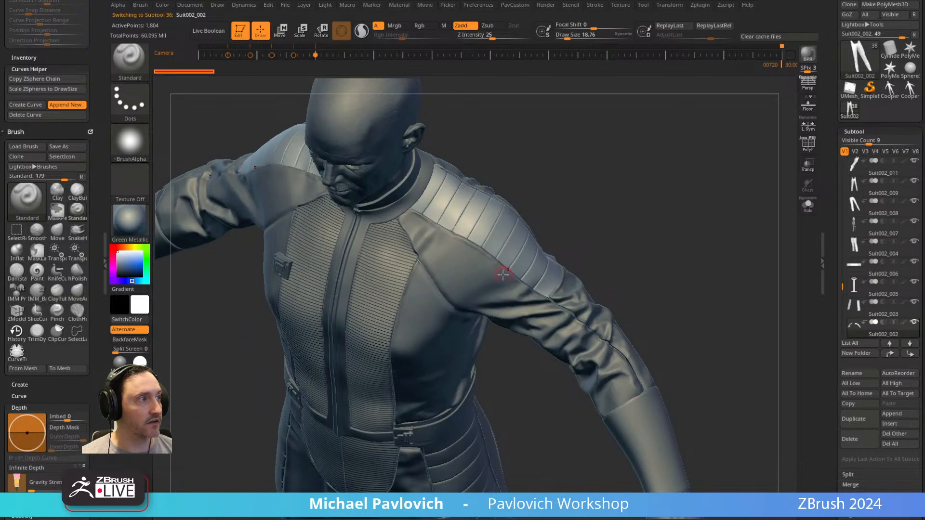
right_click_drag(615, 259, 522, 198)
left_click(438, 305, "alt")
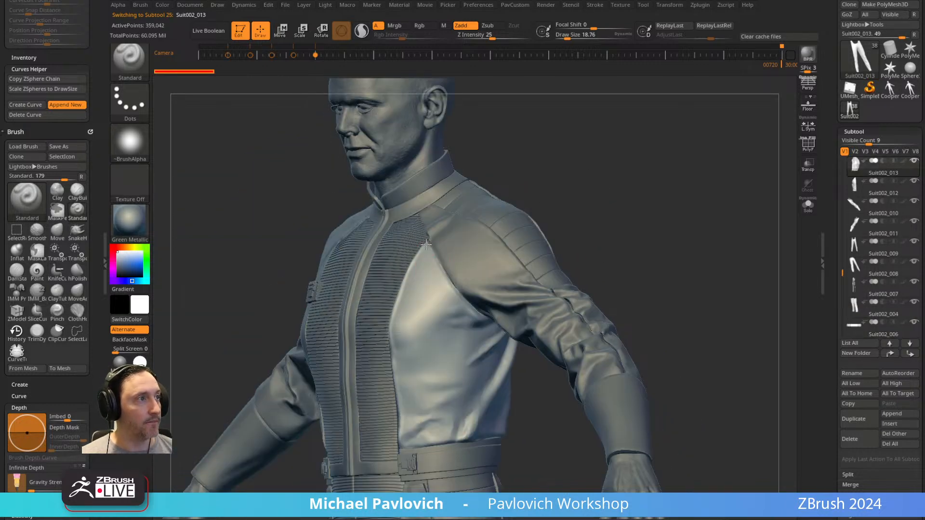
Select the small chest badge CC_Base_Body2_4 and inspect its polygroups with polyframe on.
right_click_drag(448, 321, 579, 192)
right_click_drag(642, 188, 504, 199)
left_click(361, 238, "alt")
right_click_drag(362, 239, 664, 198, "ctrl")
left_click(810, 148)
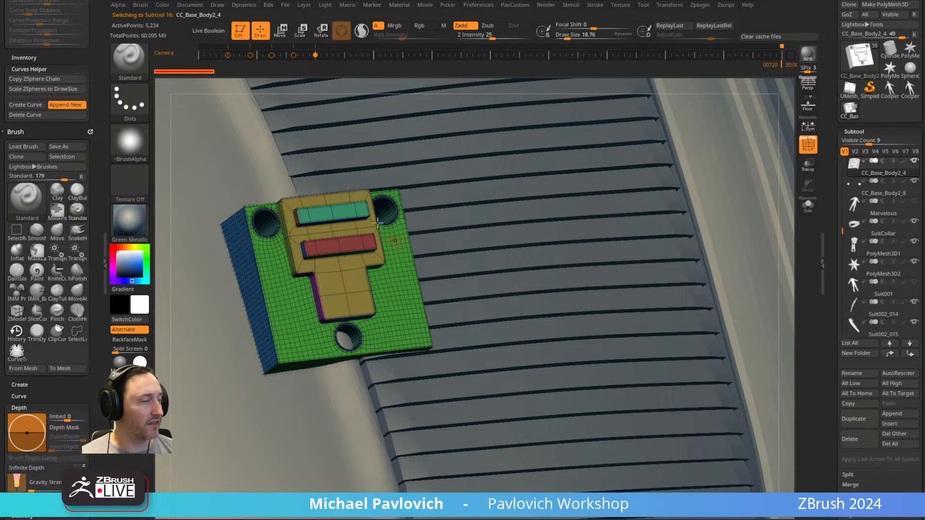
right_click_drag(433, 281, 708, 157, "ctrl")
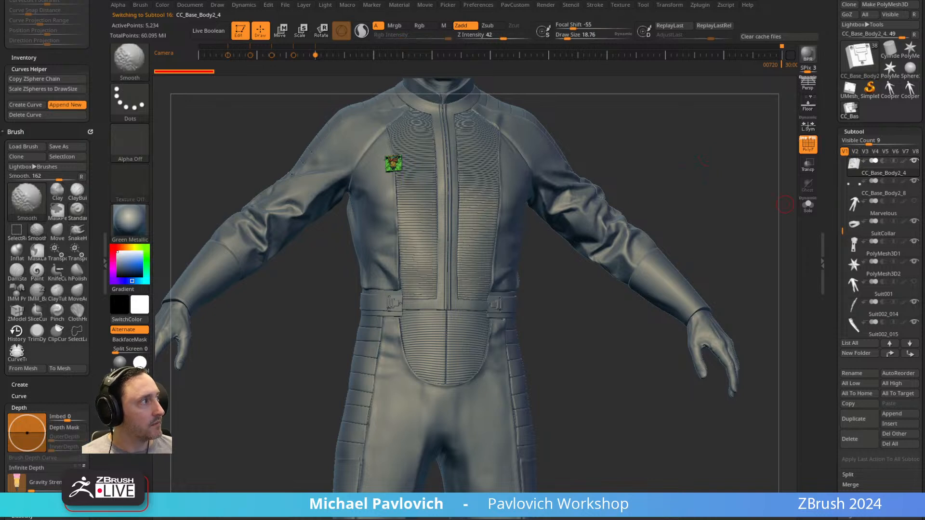
Toggle subtool visibility, select the chest box CC_Base_Body2_9 and examine it against the suit.
left_click(915, 161, "shift")
left_click(915, 161, "shift")
mouse_move(683, 200)
right_mouse_down("alt")
mouse_move(683, 268)
mouse_move(653, 252)
right_mouse_up("alt")
left_click(708, 322, "alt")
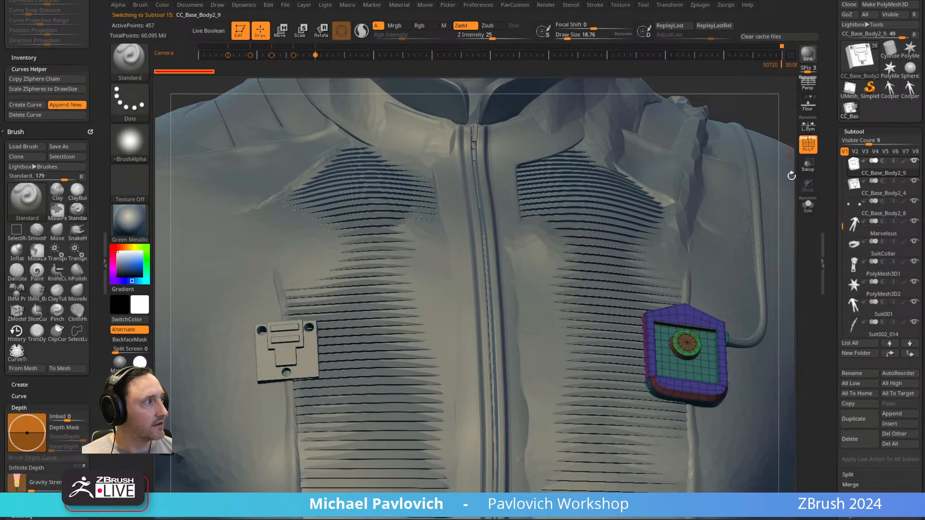
right_click_drag(611, 214, 516, 118, "alt")
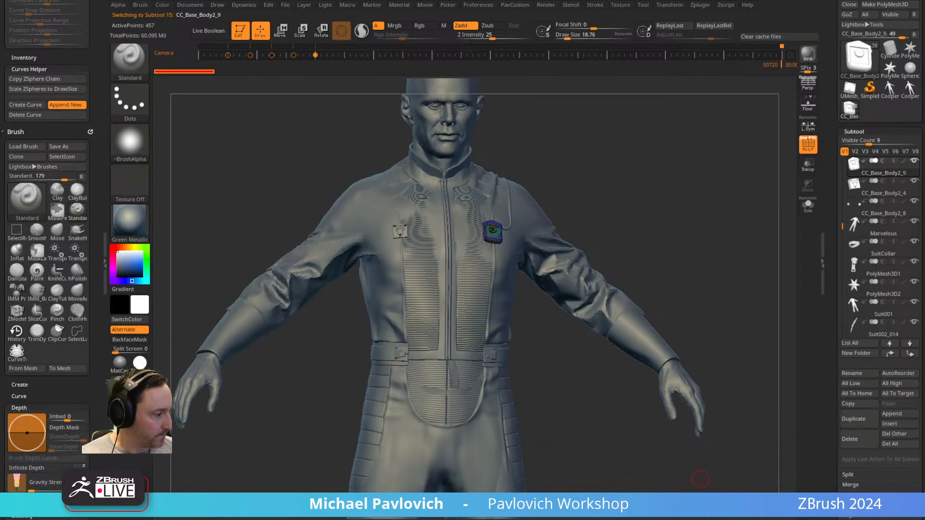
Load the jumpsuit project, frame CC_Base_Body1, turn off polyframe and isolate the jumpsuit with Solo.
left_click(562, 283)
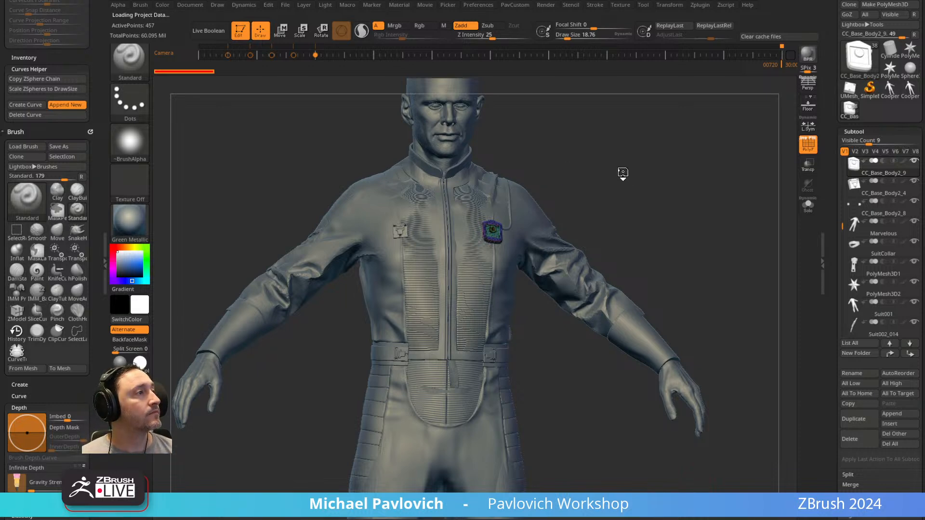
key("f")
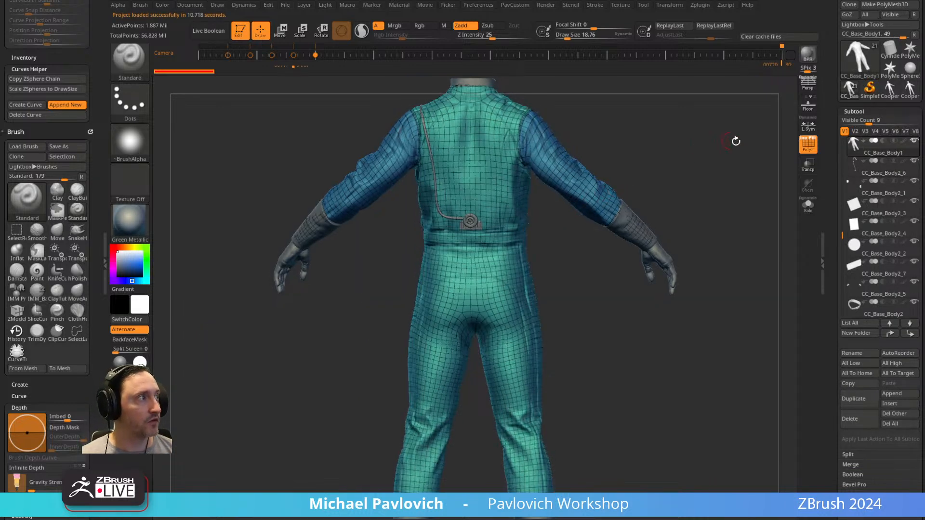
key("shift+f")
key("s")
left_click(554, 244)
mouse_move(659, 139)
left_mouse_down("alt")
mouse_move(653, 227)
mouse_move(681, 231)
mouse_move(717, 217)
mouse_move(670, 215)
left_mouse_up("alt")
key("s")
left_click(808, 206)
Examine the isolated jumpsuit's seams and quilted panels along the legs, sides and shoulders.
key("s")
left_click(466, 310)
left_click_drag(549, 348, 531, 225, "alt")
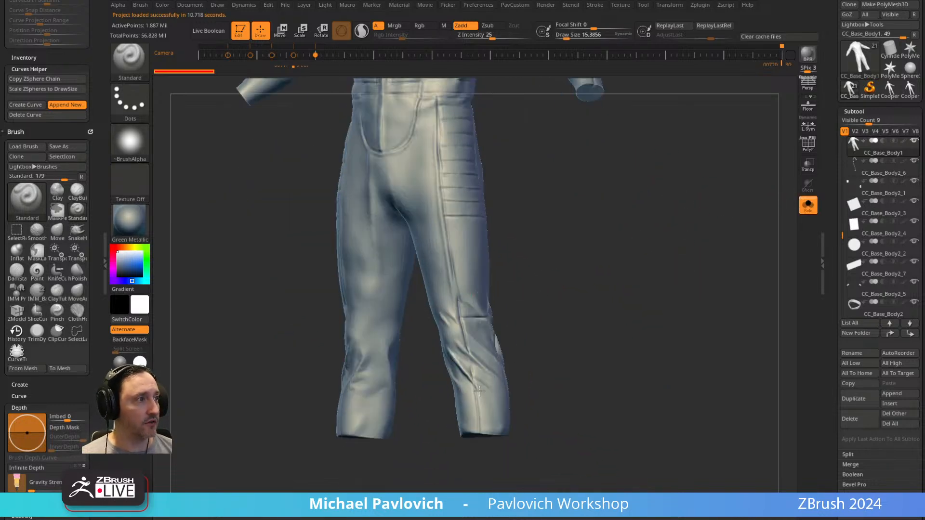
left_click_drag(544, 120, 572, 349, "alt")
key("s")
mouse_move(585, 213)
left_mouse_down()
mouse_move(601, 213)
mouse_move(591, 213)
left_mouse_up()
mouse_move(672, 215)
left_mouse_down("alt")
mouse_move(679, 174)
mouse_move(694, 285)
left_mouse_up("alt")
left_click_drag(700, 216, 699, 179, "alt")
Set the draw size to about 20.6 and paint a mask line along the shoulder strip's front seam.
key("s")
mouse_move(698, 179)
left_mouse_down()
mouse_move(696, 228)
mouse_move(673, 186)
mouse_move(622, 170)
mouse_move(644, 176)
left_mouse_up()
key("s")
key("s")
mouse_move(621, 177)
left_mouse_down()
mouse_move(643, 140)
mouse_move(659, 187)
mouse_move(563, 212)
left_mouse_up()
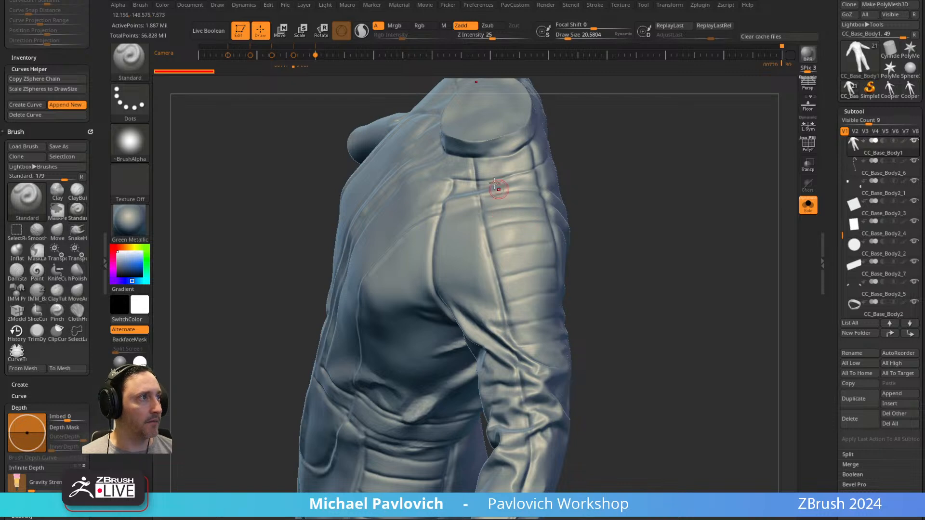
key("ctrl")
left_click_drag(477, 161, 525, 375, "ctrl")
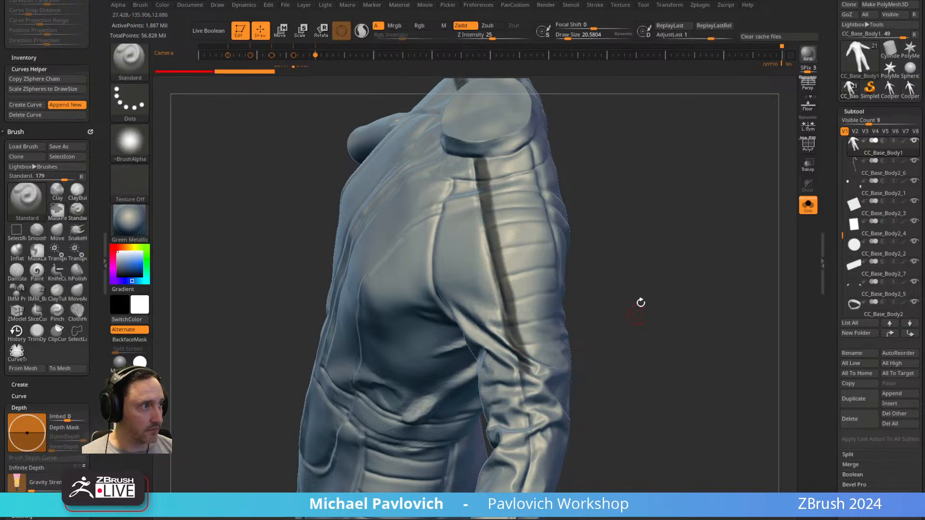
Continue the front mask line down the sleeve past the elbow folds toward the cuff.
left_click_drag(640, 313, 631, 142, "alt")
mouse_move(508, 170)
left_mouse_down("ctrl")
mouse_move(525, 225)
mouse_move(523, 316)
mouse_move(468, 401)
left_mouse_up("ctrl")
left_click_drag(581, 316, 566, 285)
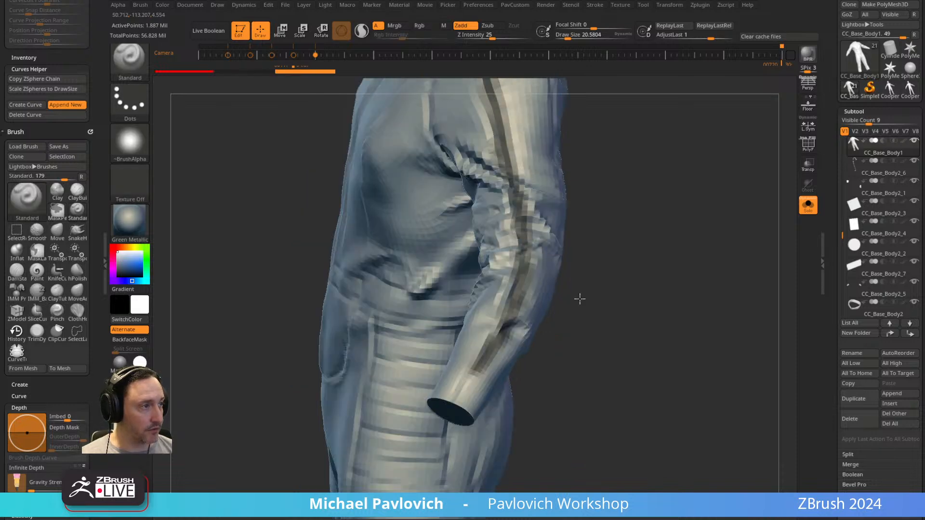
left_click_drag(488, 367, 461, 395, "ctrl")
right_click_drag(535, 251, 522, 324)
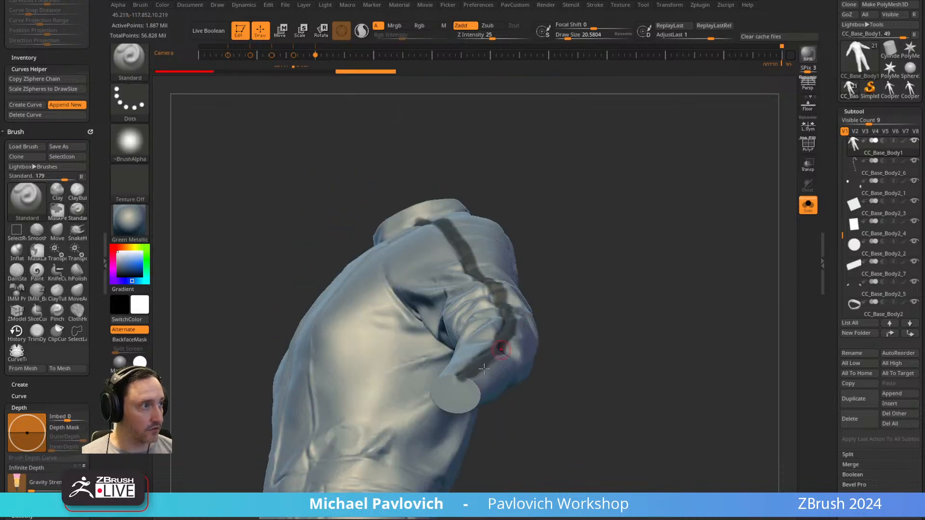
left_click_drag(458, 379, 471, 384, "ctrl")
Paint a matching mask line along the sleeve strip's back seam, from the cuff over the shoulder to the collar.
right_click_drag(626, 380, 501, 321)
right_click_drag(478, 387, 450, 401)
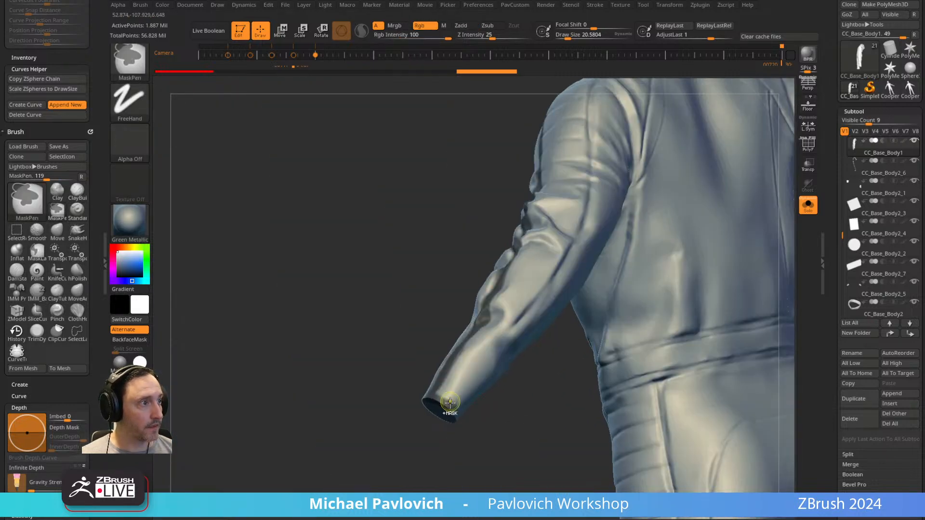
left_click_drag(462, 388, 554, 255, "ctrl")
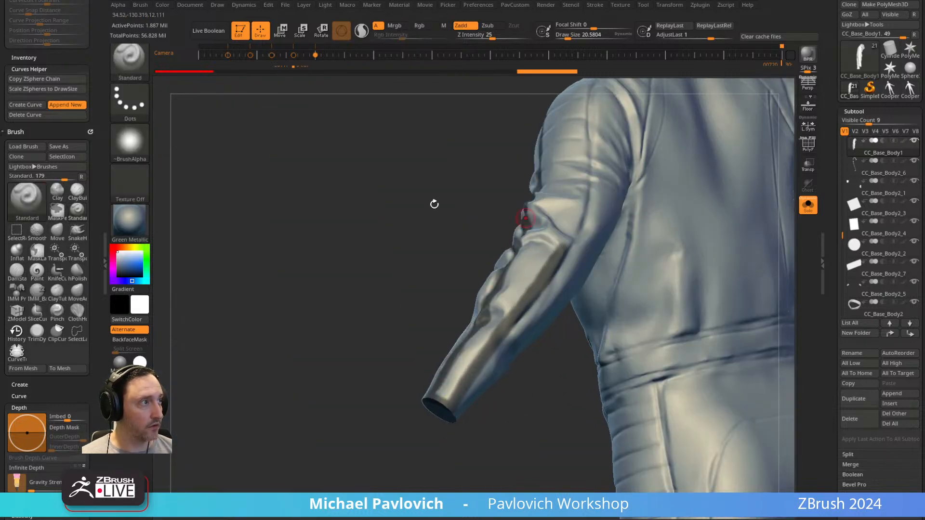
right_click_drag(433, 215, 503, 297)
left_click_drag(499, 377, 538, 254, "ctrl")
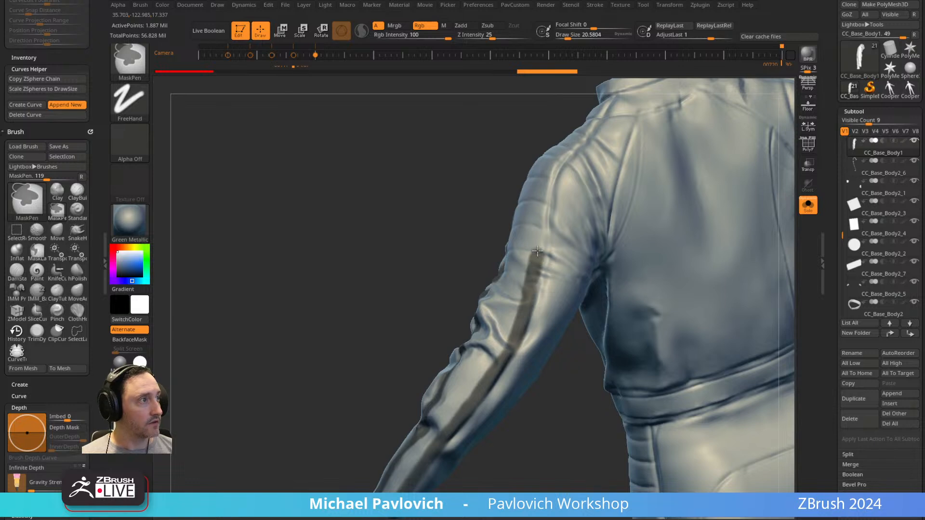
left_click_drag(542, 219, 545, 201, "ctrl")
left_click_drag(437, 201, 477, 285)
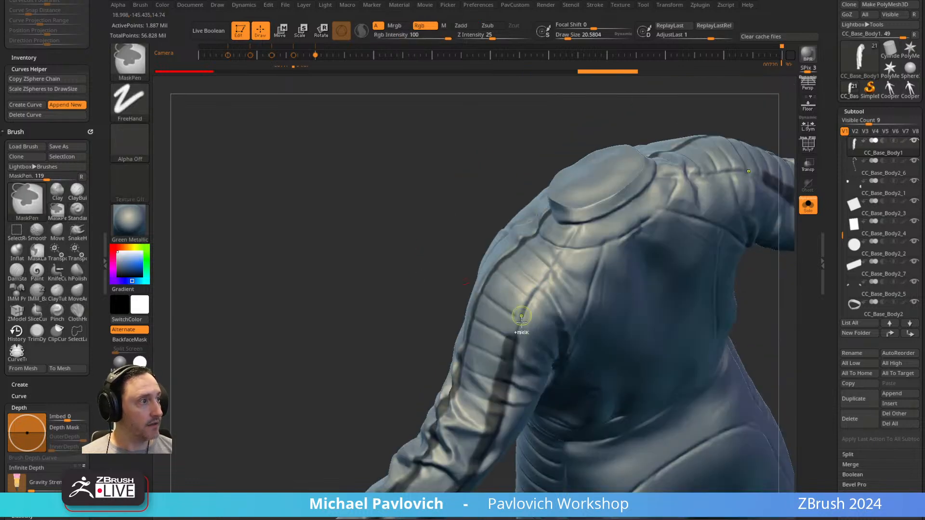
left_click_drag(516, 327, 573, 221, "ctrl")
mouse_move(446, 238)
left_mouse_down()
mouse_move(728, 167)
mouse_move(645, 168)
mouse_move(659, 193)
mouse_move(509, 291)
left_mouse_up()
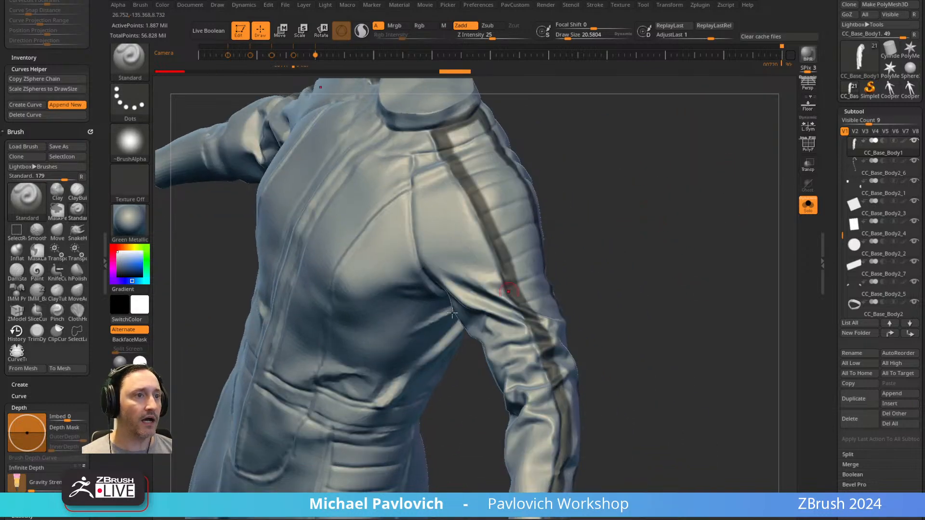
Analyze the mask regions, mark a spot inside the outlined shoulder and sleeve strip, and fill that region with mask.
scroll(860, 217, "down", 10)
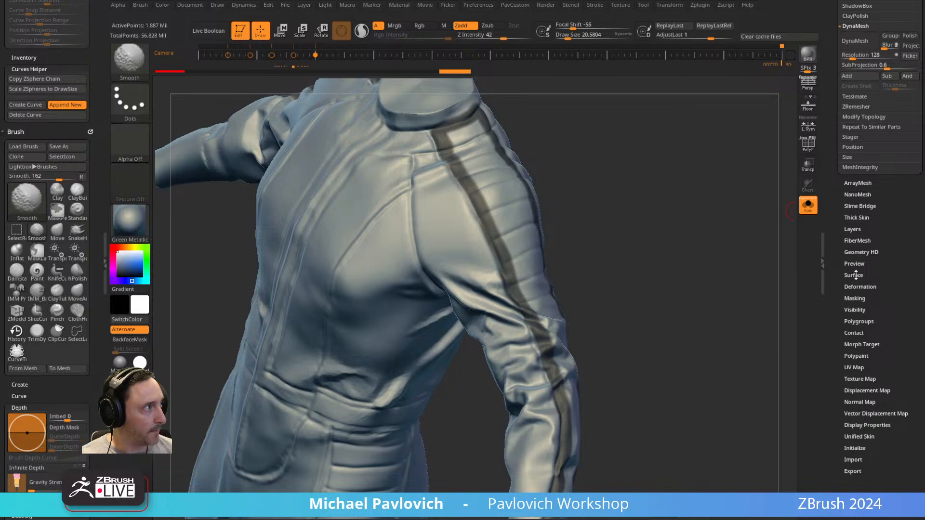
left_click(854, 299)
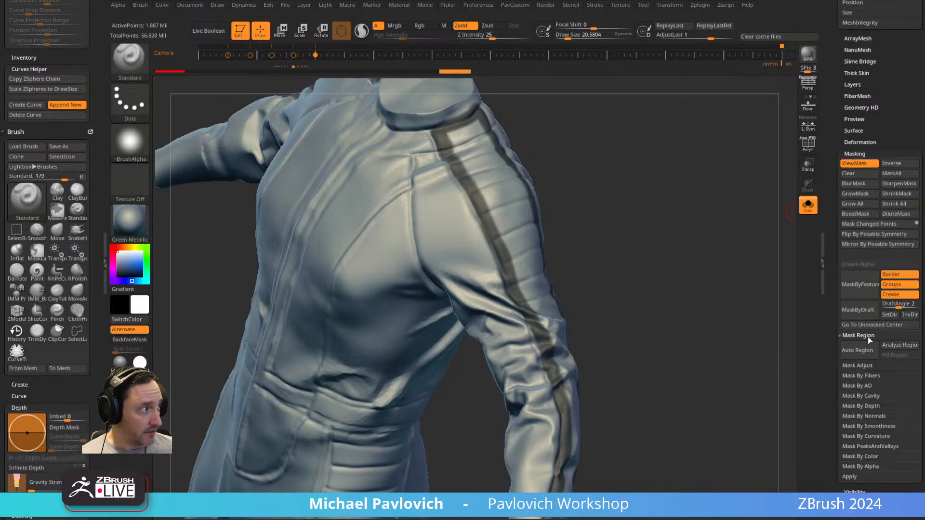
left_click(872, 355)
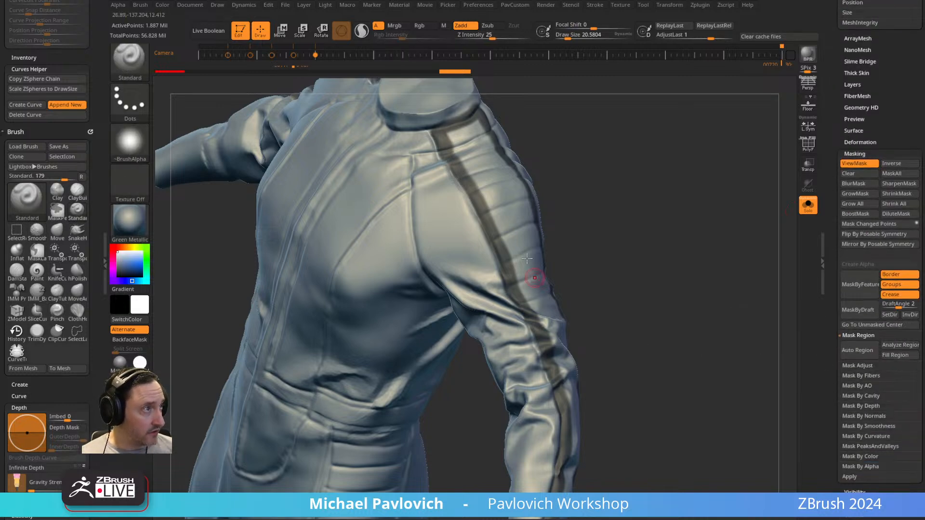
left_click(516, 227, "ctrl")
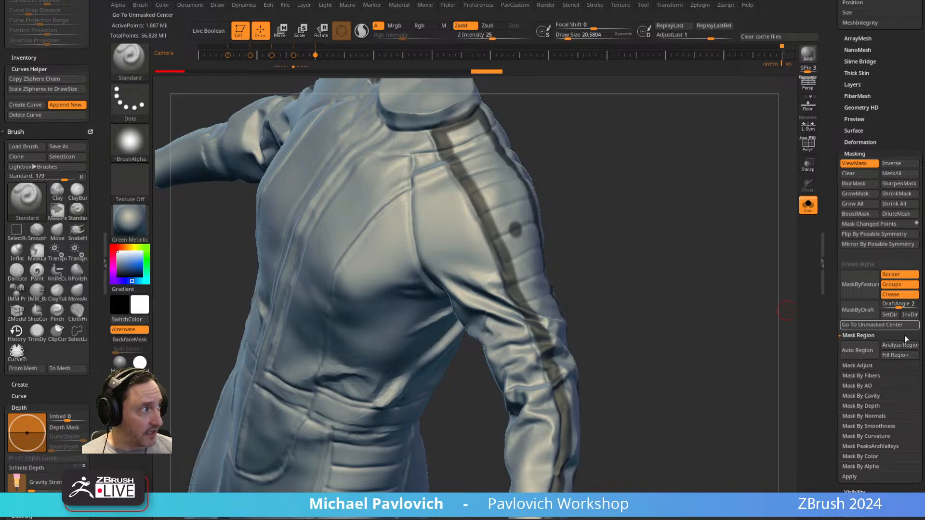
left_click(897, 355)
left_click_drag(650, 358, 548, 341)
left_click_drag(364, 283, 624, 225)
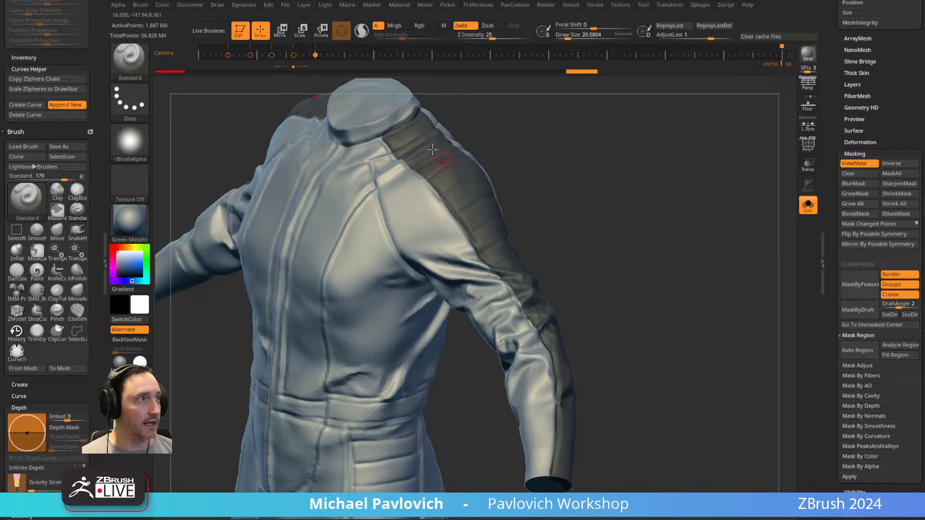
Duplicate the jumpsuit subtool and turn the copy's masked sleeve strip into its own polygroup, with polyframe on.
left_click_drag(832, 114, 840, 277)
left_click(861, 374)
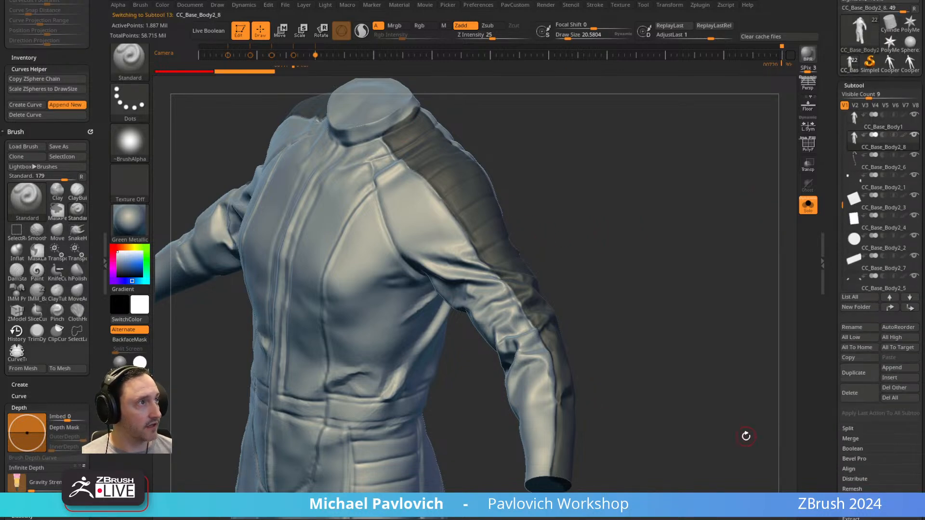
left_click(267, 72, "ctrl")
left_click(813, 151)
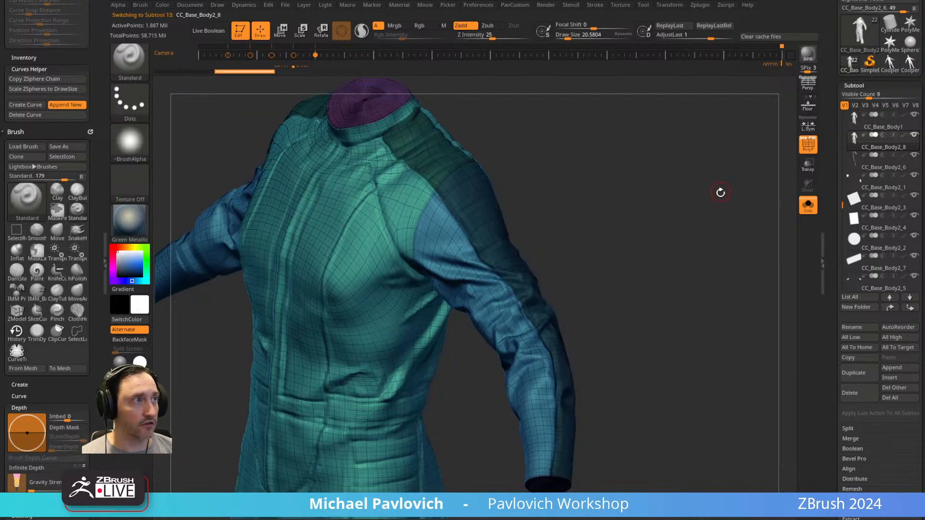
Isolate the shoulder and sleeve strip's polygroup and delete the hidden rest of the duplicate jumpsuit.
left_click(499, 256, "ctrl+shift")
key("5")
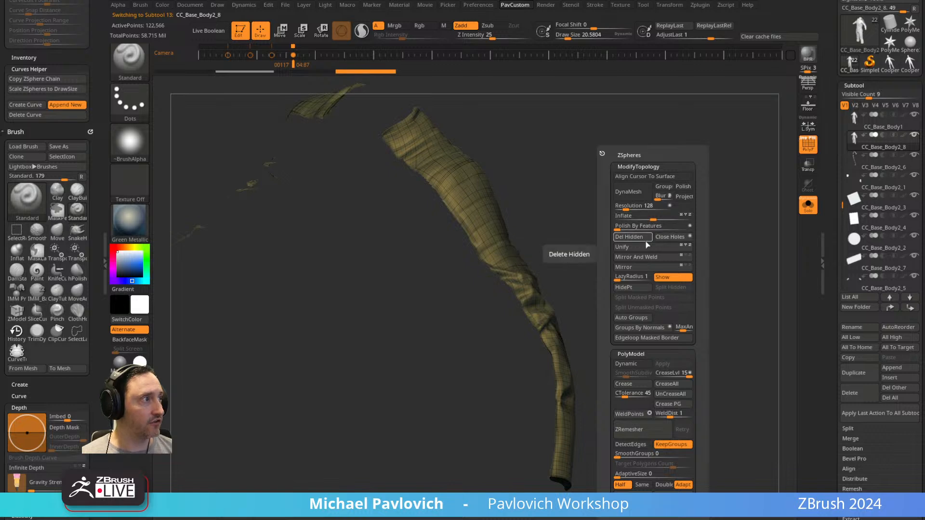
left_click(629, 237)
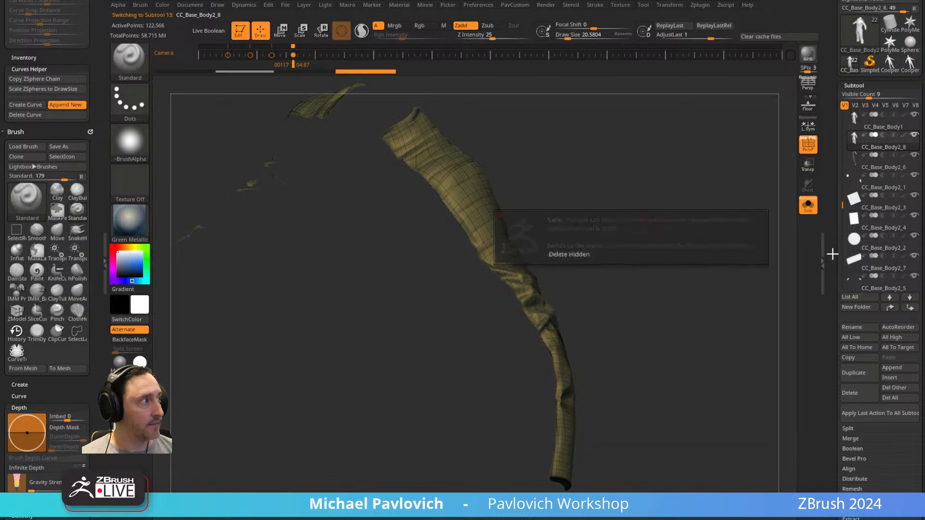
Set the strip to subdivision level 4 and delete both its lower and higher levels.
scroll(836, 252, "down", 5)
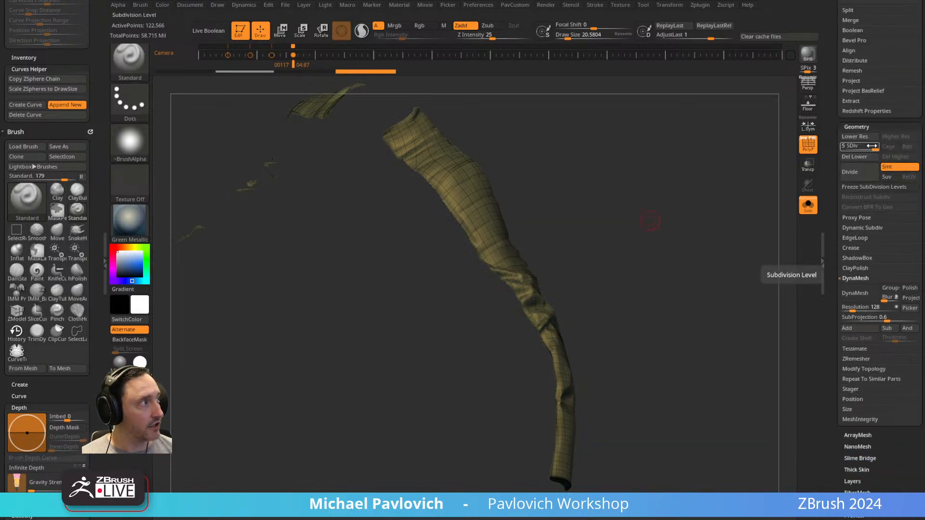
left_click(865, 148)
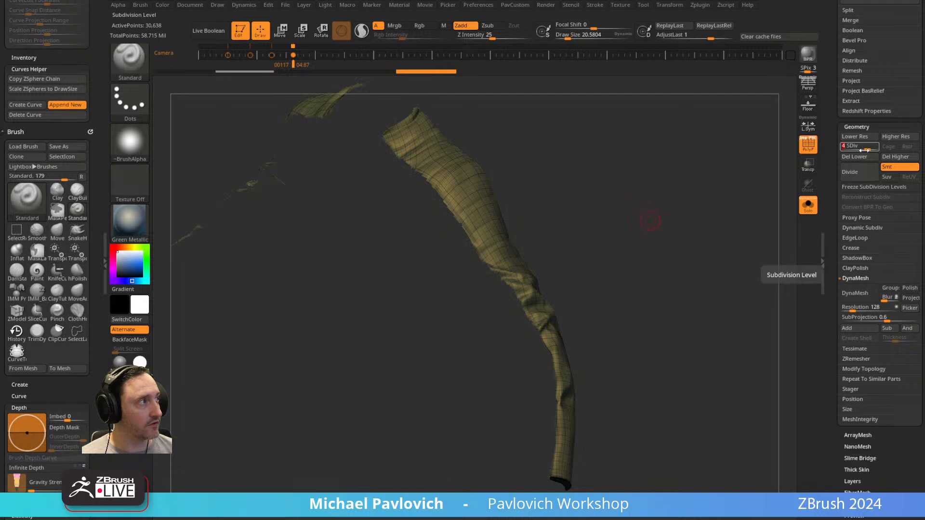
key("shift+d")
key("shift+d")
key("shift+d")
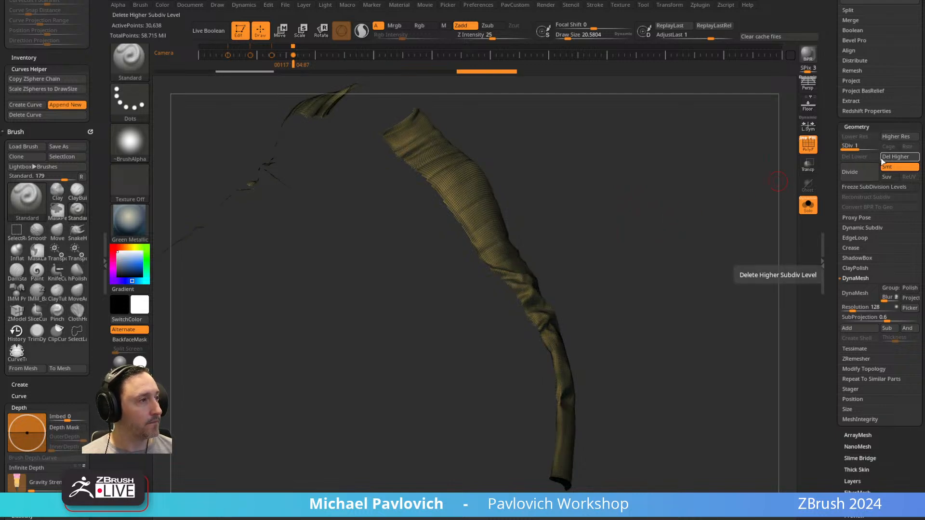
left_click(883, 157)
Rebuild the strip by dividing it once, reconstructing its lower subdivision, and deleting the higher level.
key("ctrl+d")
left_click(870, 158)
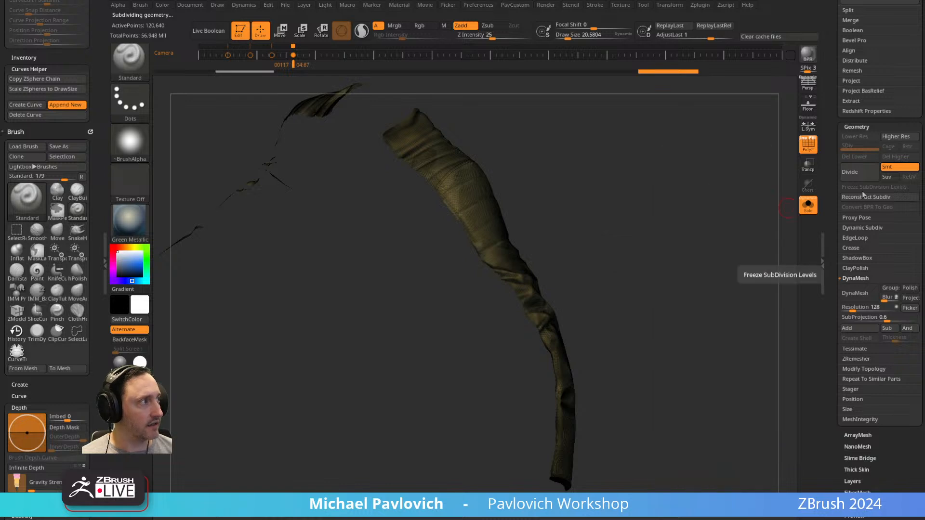
left_click(863, 195)
left_click_drag(734, 266, 726, 249)
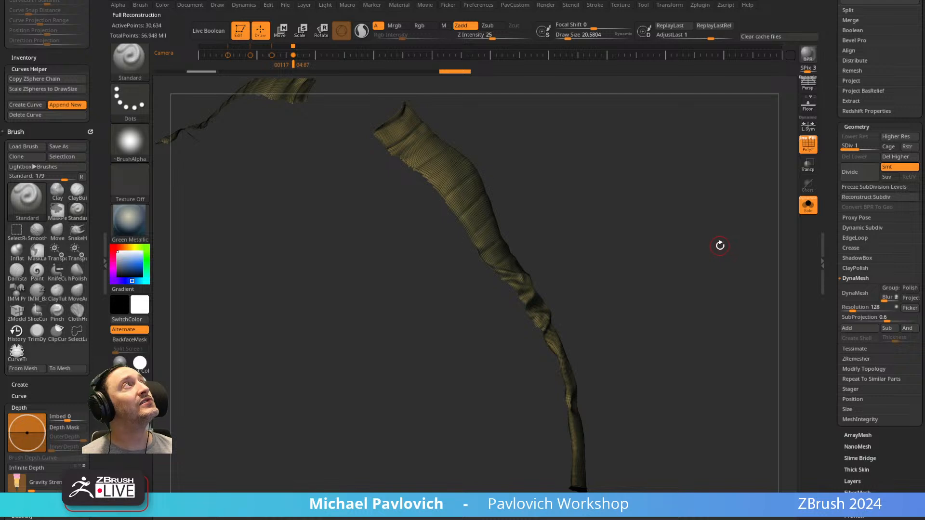
left_click_drag(720, 246, 786, 166)
left_click(893, 158)
Examine the strip's cut edges along the shoulder and sleeve with polyframe off.
left_click_drag(620, 219, 593, 256)
left_click_drag(569, 179, 449, 221)
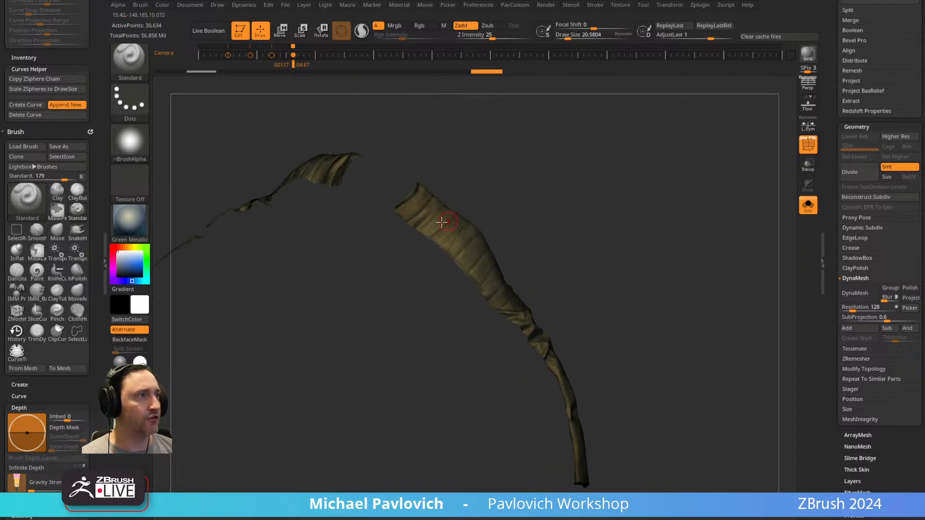
left_click(808, 144)
left_click_drag(703, 236, 651, 248)
mouse_move(662, 289)
left_mouse_down()
mouse_move(646, 238)
mouse_move(646, 289)
left_mouse_up()
left_click_drag(600, 311, 635, 255)
left_click_drag(673, 210, 438, 254)
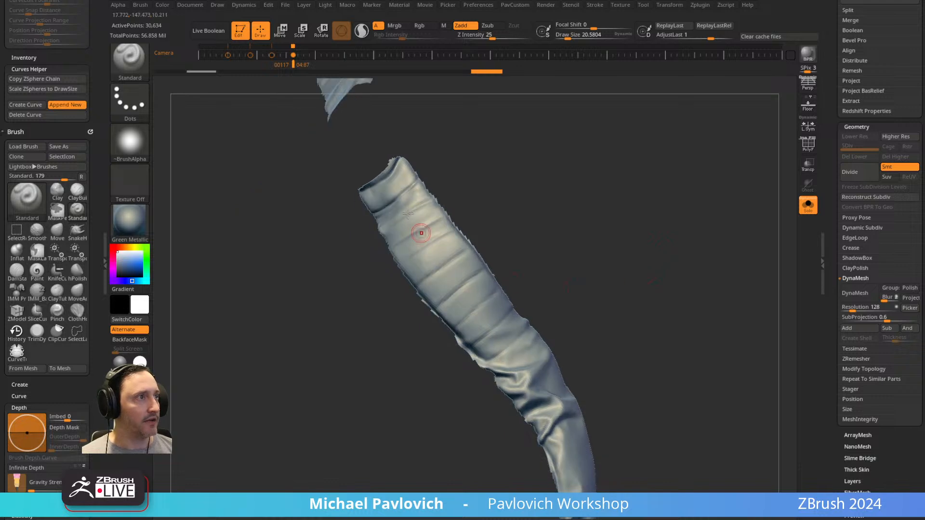
mouse_move(515, 176)
left_mouse_down()
mouse_move(607, 202)
mouse_move(513, 256)
left_mouse_up()
Isolate the near arm's strip and delete the opposite arm's hidden strip.
key("ctrl+shift")
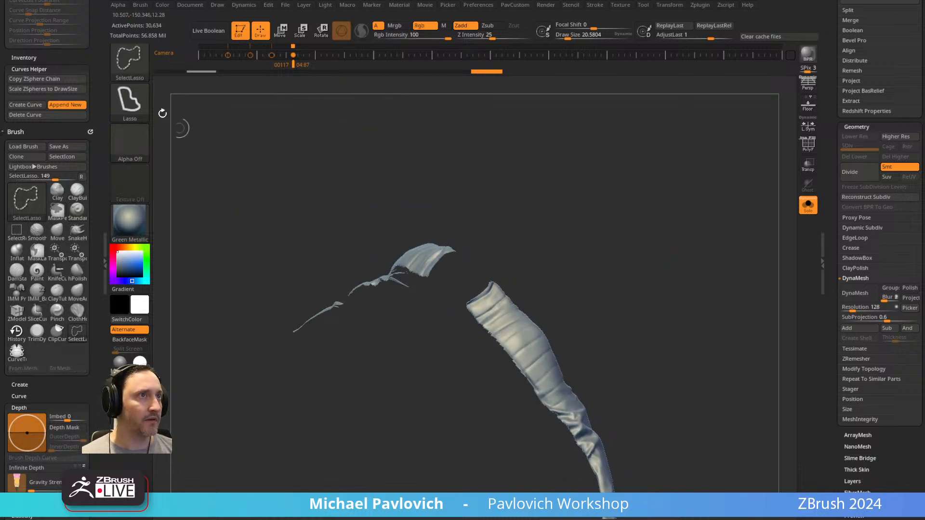
left_click_drag(550, 307, 721, 246, "ctrl+shift")
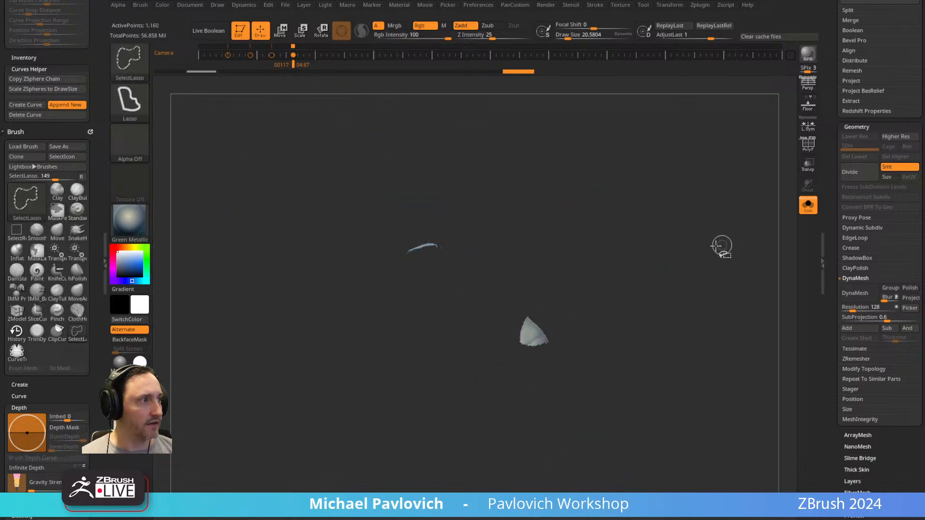
left_click(638, 278, "ctrl+shift")
mouse_move(582, 338)
left_mouse_down("ctrl+shift")
mouse_move(527, 330)
mouse_move(591, 324)
left_mouse_up("ctrl+shift")
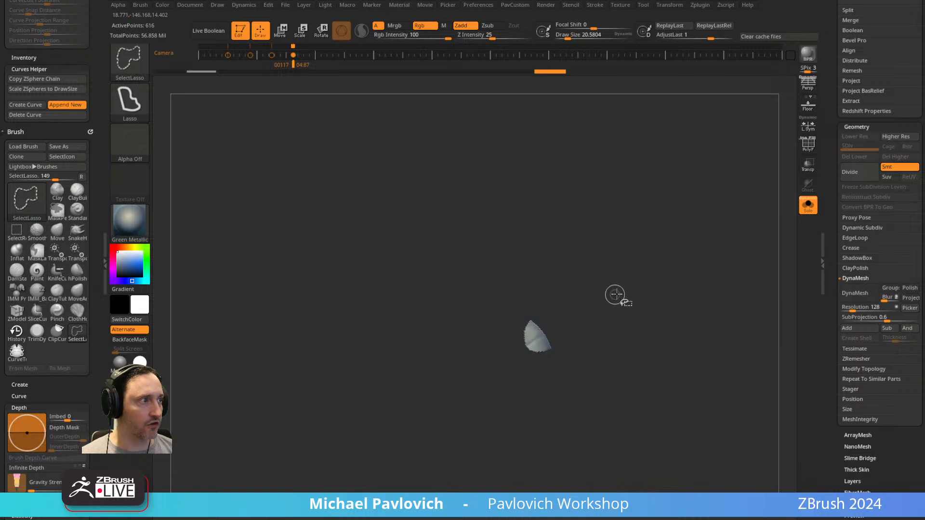
key("ctrl+shift+a")
key("2")
left_click(601, 239)
Trim the strip's uneven collar end with a SliceCurve cut and delete the sliced-off piece.
left_click_drag(591, 275, 471, 292, "alt")
key("shift+f")
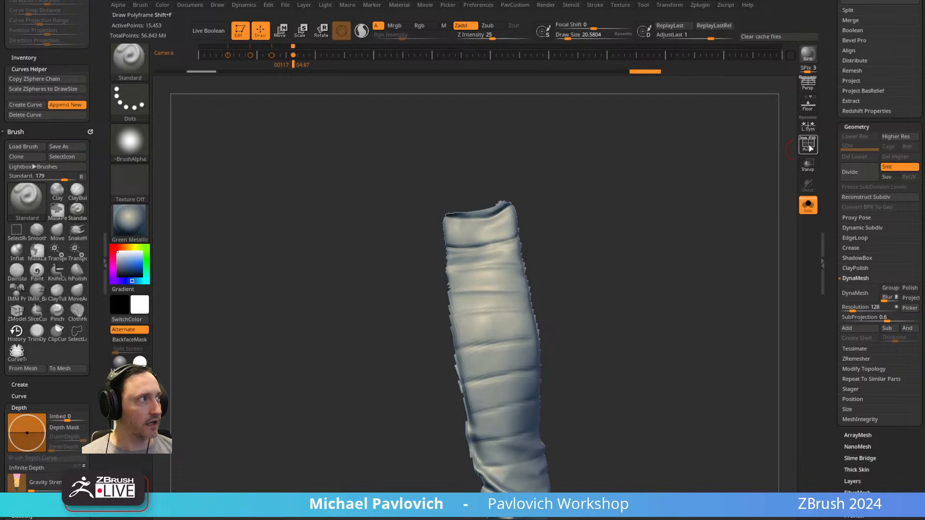
left_click(133, 66, "ctrl+shift")
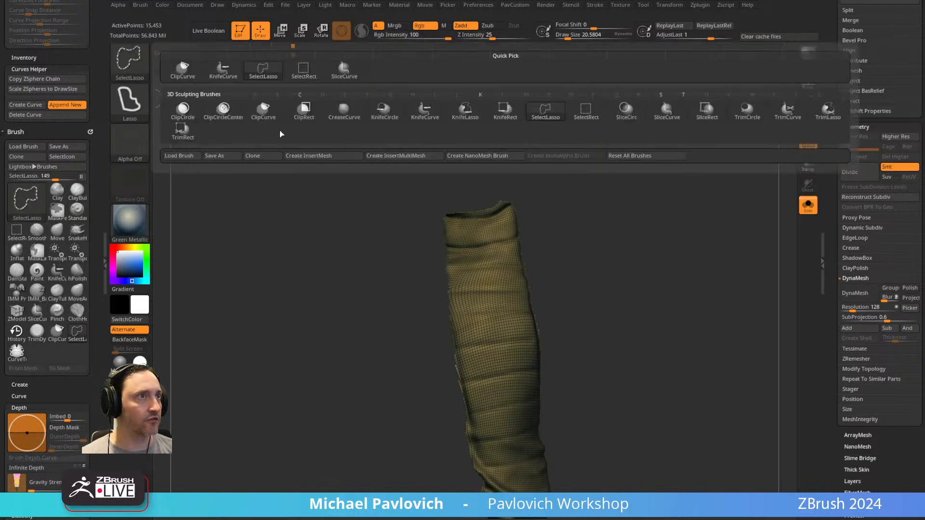
left_click(357, 72, "ctrl+shift")
left_click_drag(595, 155, 571, 176)
mouse_move(360, 221)
left_mouse_down("ctrl+shift")
mouse_move(442, 216)
mouse_move(514, 183)
mouse_move(525, 188)
left_mouse_up("ctrl+shift")
mouse_move(594, 194)
left_mouse_down()
mouse_move(568, 173)
mouse_move(474, 197)
left_mouse_up()
left_click(459, 198, "ctrl+shift")
key("2")
left_click(534, 236)
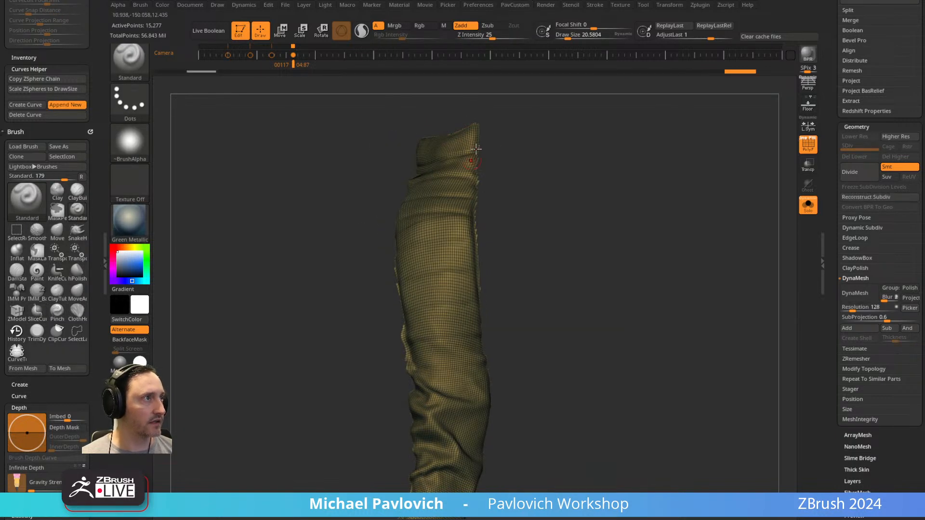
Slice along the back edge of the strip's upper arm with a curved cut and delete the jagged sliver.
key("ctrl+shift")
left_click_drag(472, 222, 476, 293, "ctrl+shift")
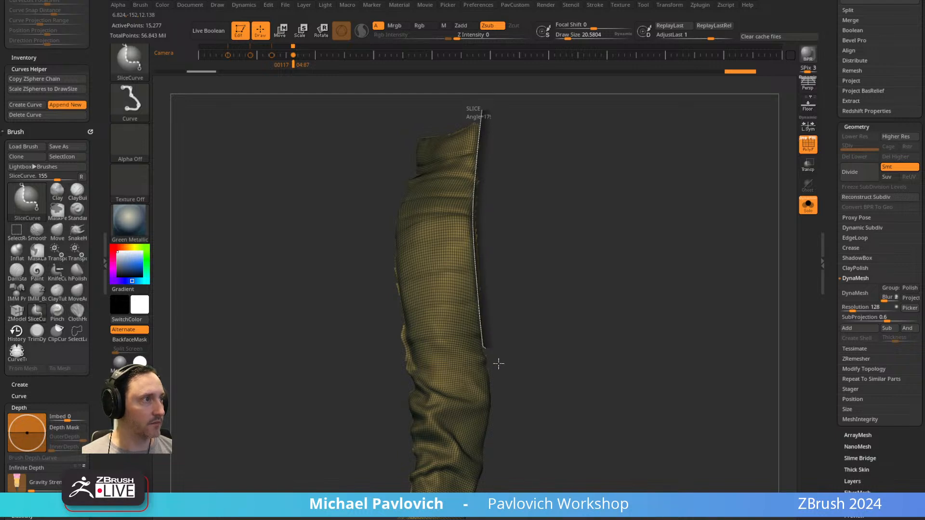
left_click_drag(487, 350, 490, 355, "ctrl+shift")
left_click(465, 267, "ctrl+shift")
key("2")
left_click(569, 237)
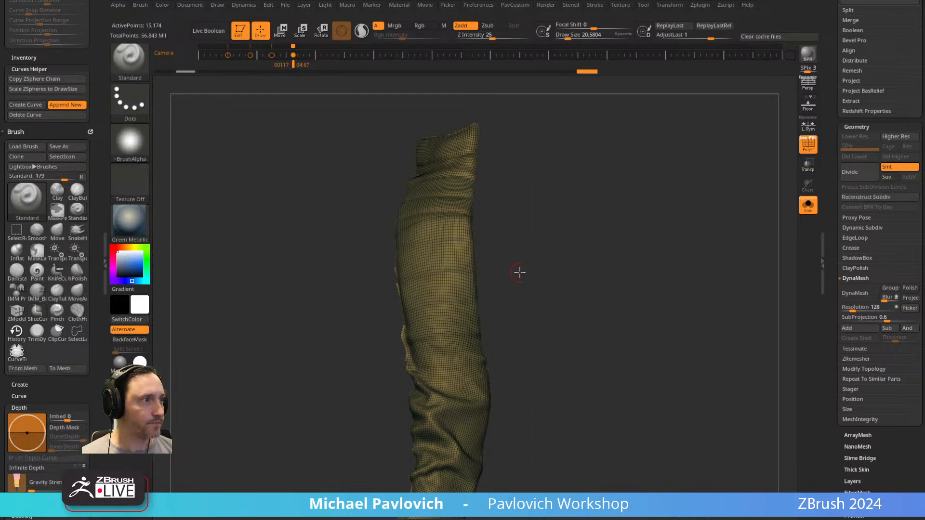
Slice along the front edge of the strip's upper arm with a curved cut and remove the jagged offcuts.
left_click_drag(520, 272, 504, 285)
left_click_drag(382, 406, 403, 281, "ctrl+shift")
key("alt")
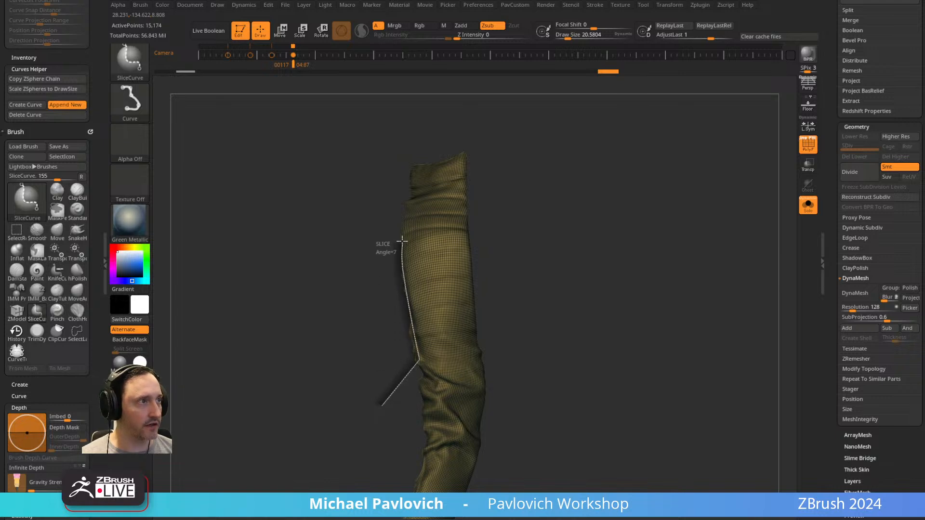
left_click_drag(401, 237, 363, 198, "ctrl+shift")
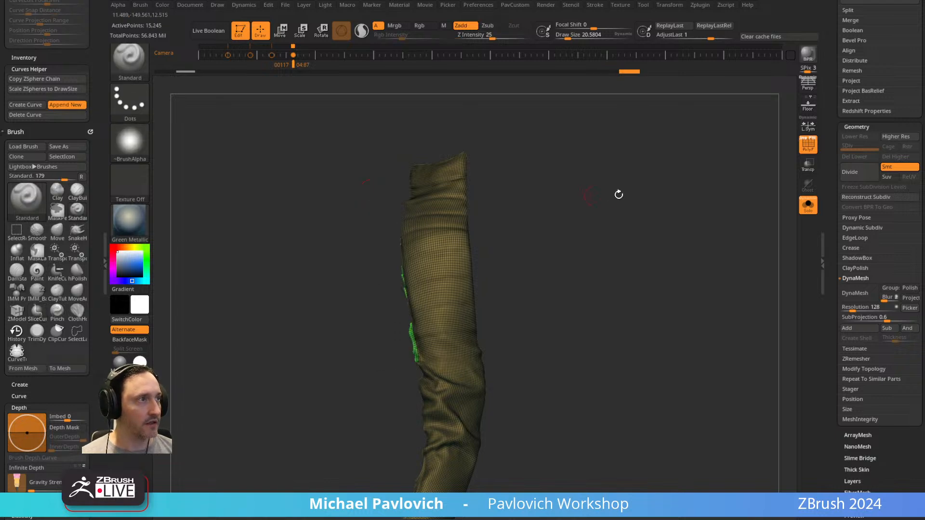
left_click(461, 270, "ctrl+shift")
key("5")
left_click(547, 237)
Switch the Polish By Features mode and polish the whole sleeve strip.
left_click_drag(511, 241, 566, 227)
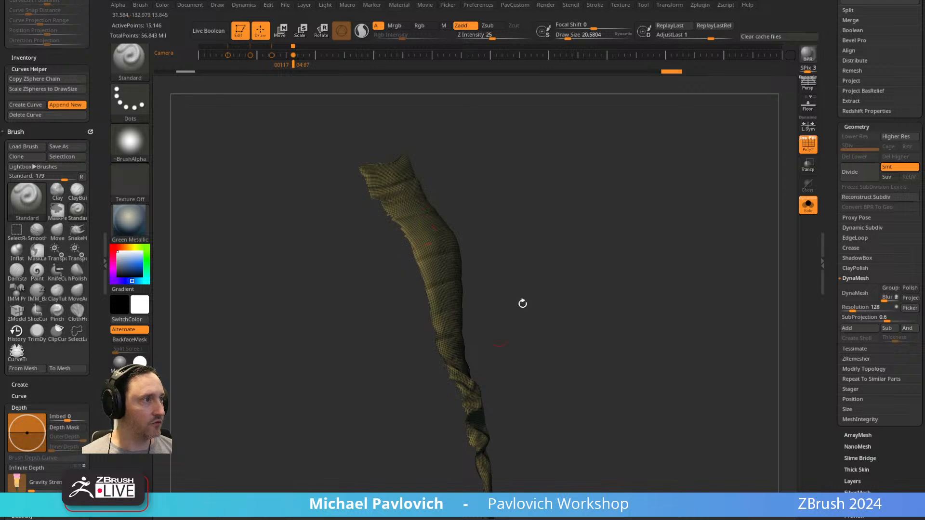
left_click_drag(501, 330, 463, 272)
key("5")
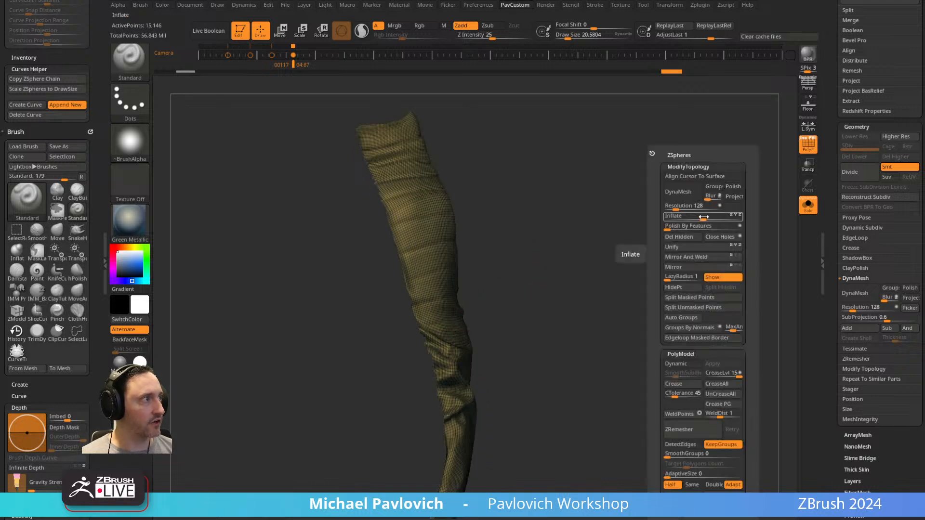
left_click(740, 227)
left_click(668, 227)
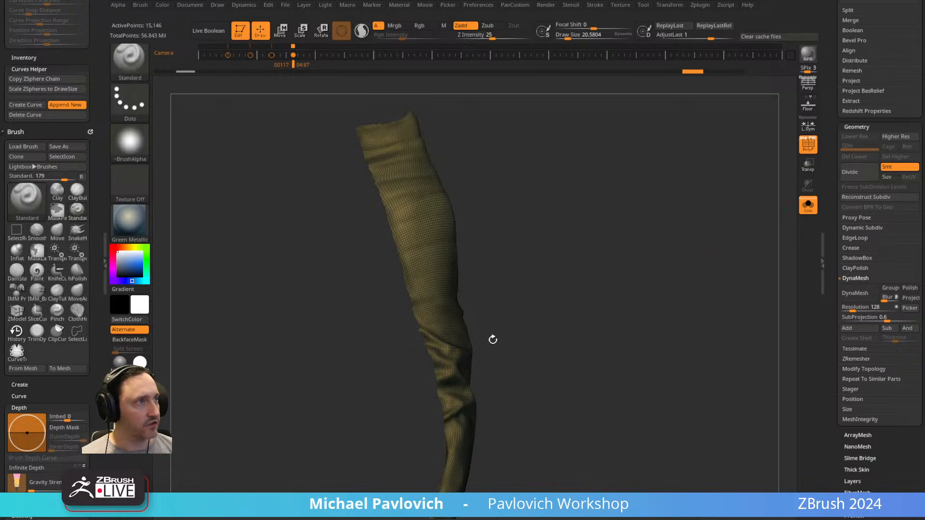
Mask the strip by features using only its border, grow the mask, and invert it.
left_click_drag(832, 265, 832, 162)
left_click(890, 371)
left_click(890, 381)
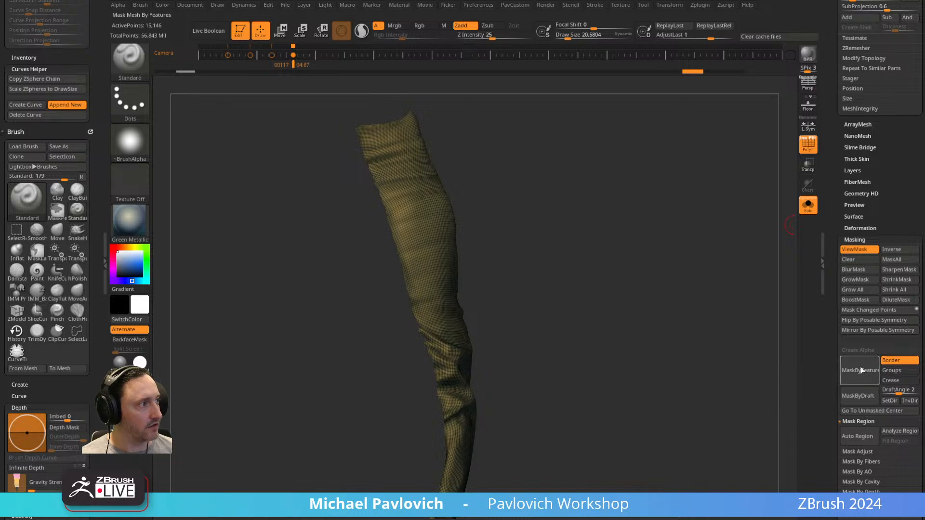
left_click(859, 289)
key("ctrl+z")
left_click(862, 283)
left_click(711, 247, "ctrl")
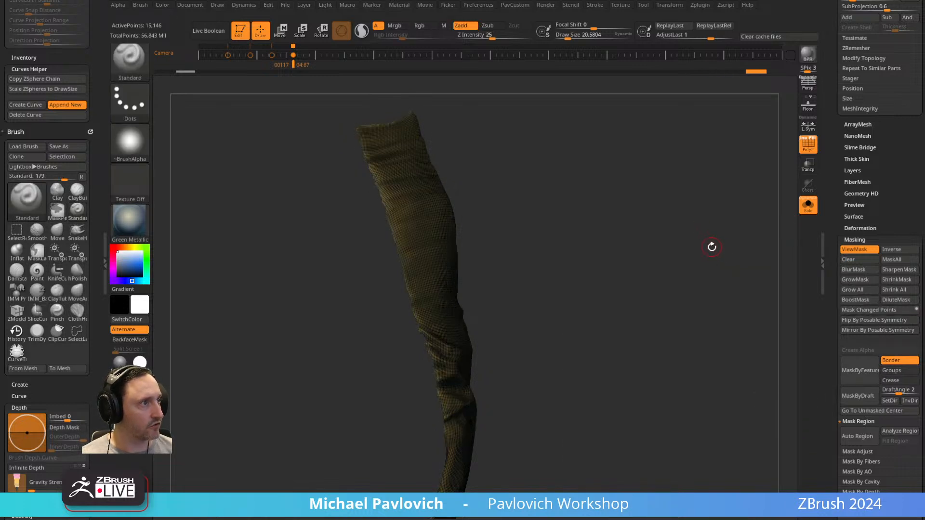
Polish the strip's unmasked border by features with the mask hidden from view, and compare the strip with the full suit.
key("3")
left_click_drag(675, 227, 682, 227)
left_click_drag(406, 295, 448, 395)
key("ctrl+h")
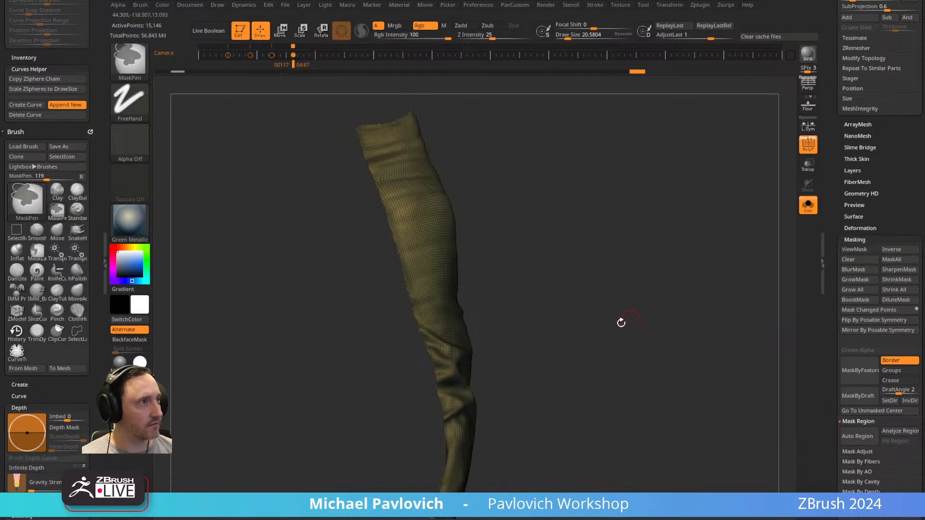
left_click_drag(359, 139, 477, 448)
mouse_move(591, 308)
left_mouse_down()
mouse_move(562, 300)
mouse_move(598, 276)
left_mouse_up()
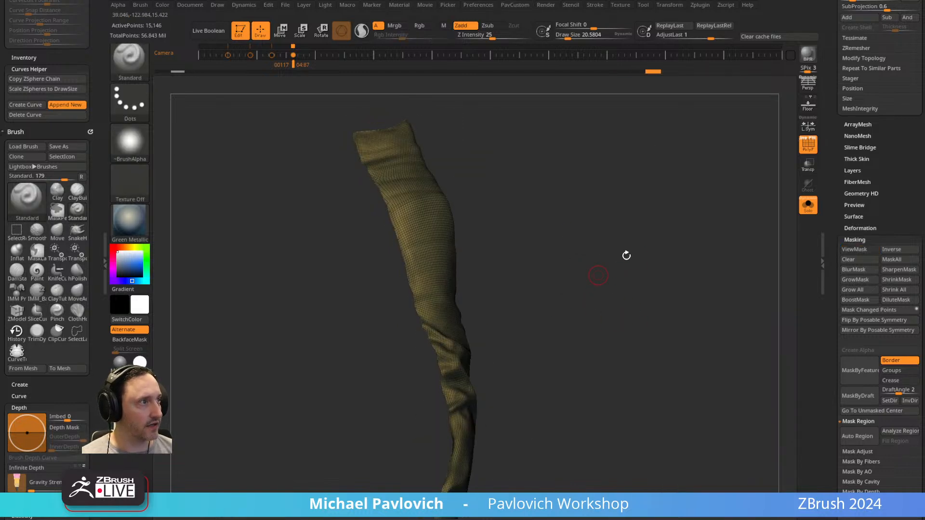
left_click(801, 152)
left_click(808, 205)
mouse_move(627, 193)
left_mouse_down("alt")
mouse_move(651, 225)
mouse_move(647, 205)
mouse_move(688, 193)
mouse_move(672, 221)
mouse_move(671, 201)
mouse_move(673, 238)
mouse_move(661, 215)
mouse_move(691, 198)
left_mouse_up("alt")
left_click(808, 210)
key("shift+f")
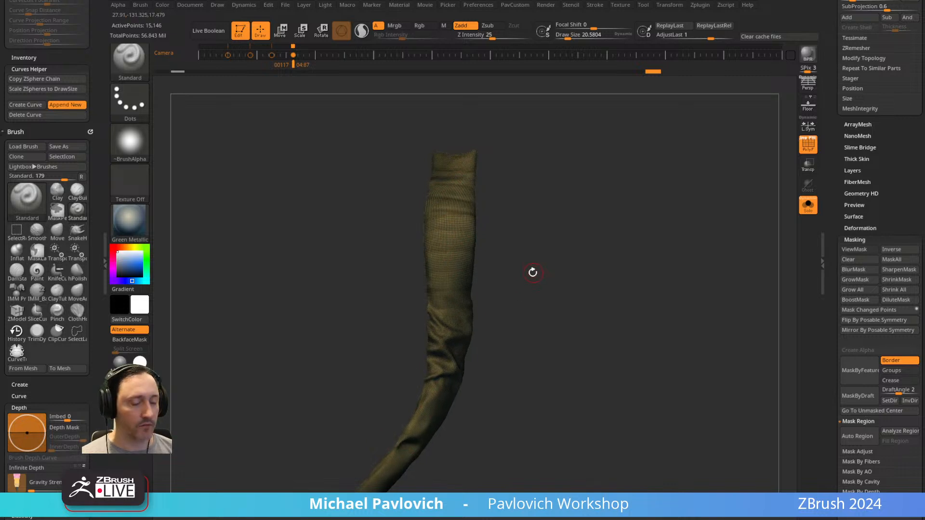
Slice the strip straight across the upper arm and split the hidden lower sleeve off from the isolated shoulder part.
key("ctrl")
left_click(130, 63, "ctrl+shift")
mouse_move(365, 298)
left_mouse_down("ctrl+shift")
mouse_move(431, 304)
mouse_move(432, 289)
mouse_move(538, 290)
left_mouse_up("ctrl+shift")
left_click(457, 233, "ctrl+shift")
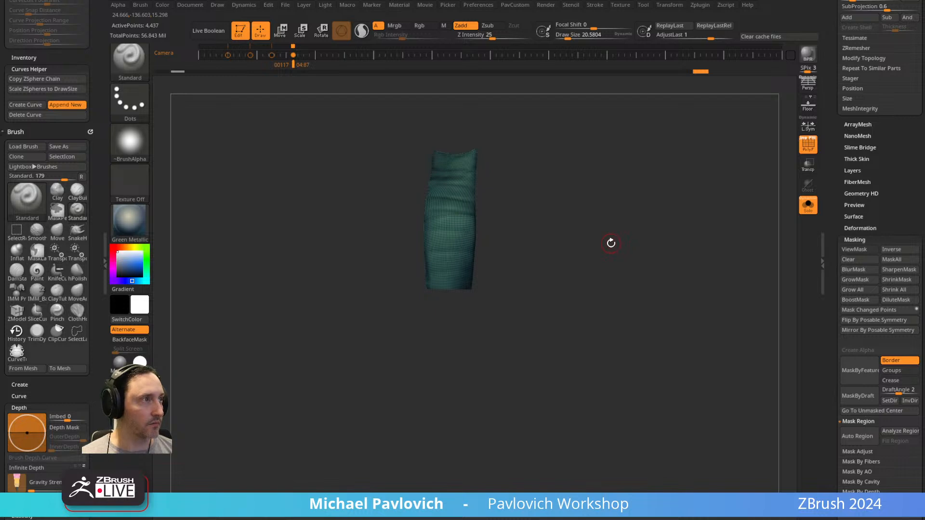
key("grave")
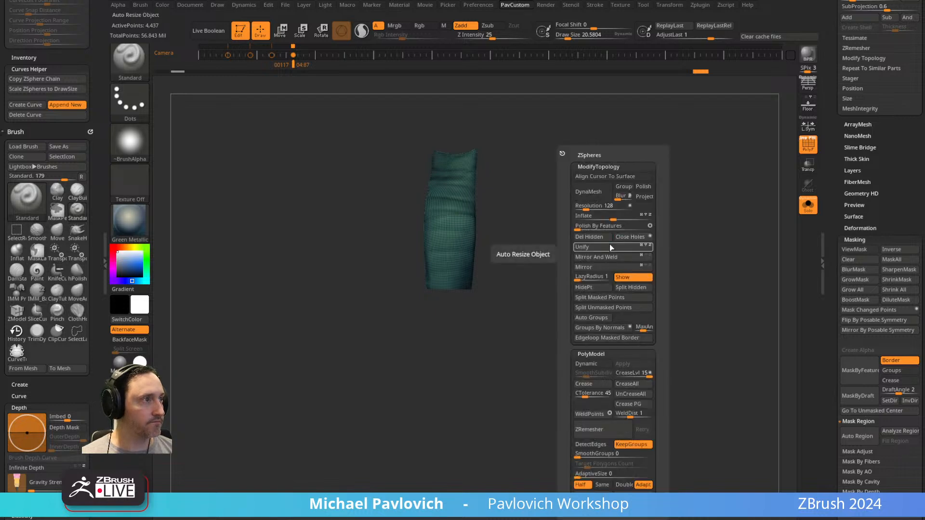
left_click(626, 288)
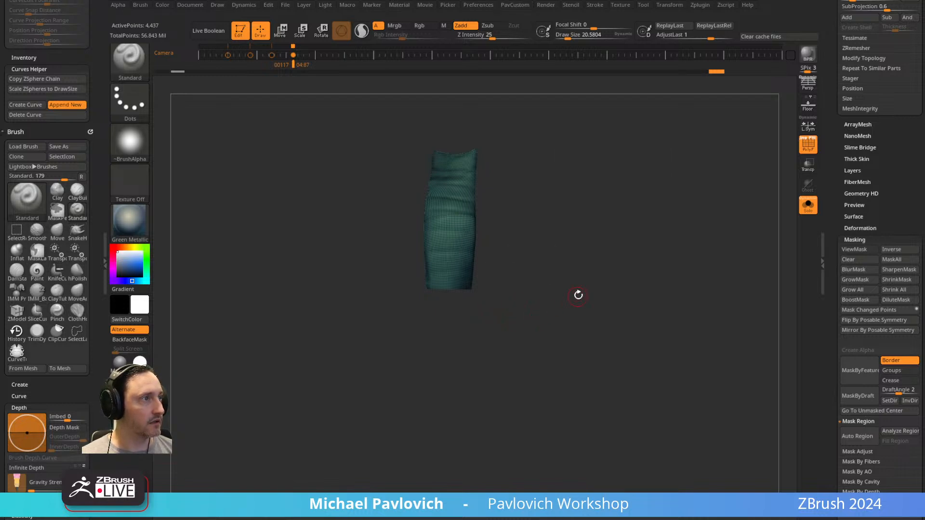
Isolate the lower sleeve subtool, polish it by features, and ZRemesh it at half density.
left_click(809, 206)
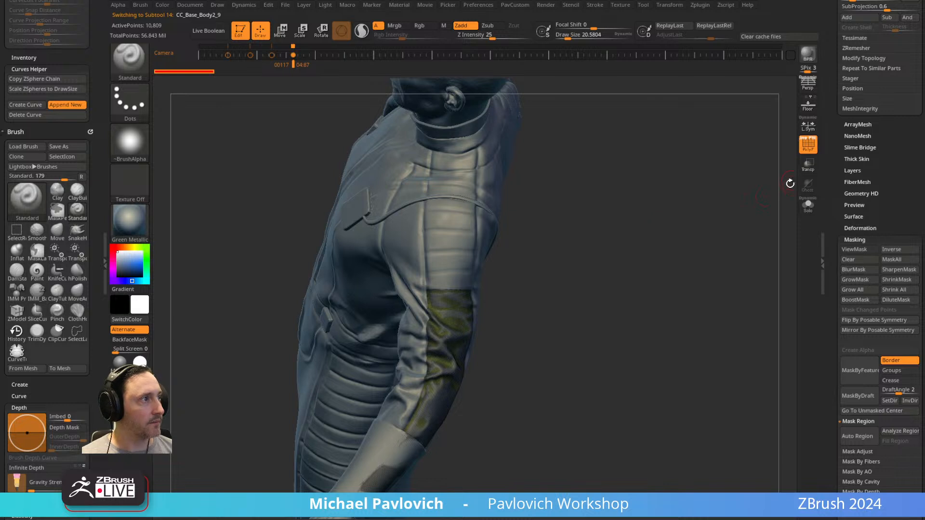
left_click(808, 206)
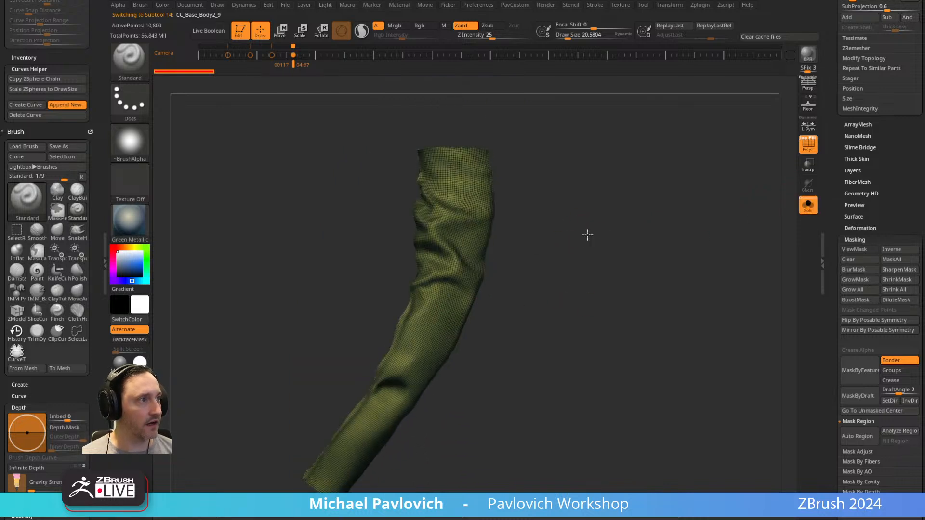
left_click_drag(583, 247, 583, 212)
left_click_drag(302, 468, 474, 221)
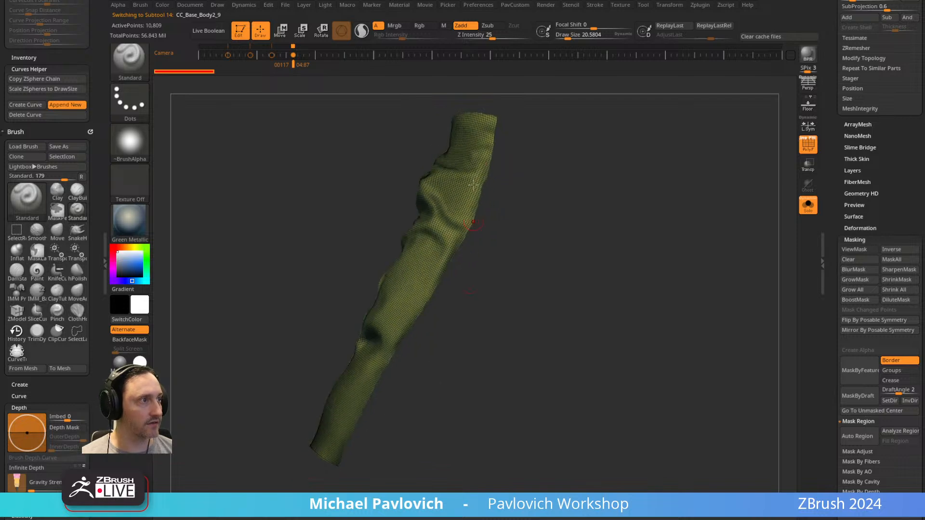
left_click_drag(543, 267, 583, 257)
key("space")
left_click(551, 225)
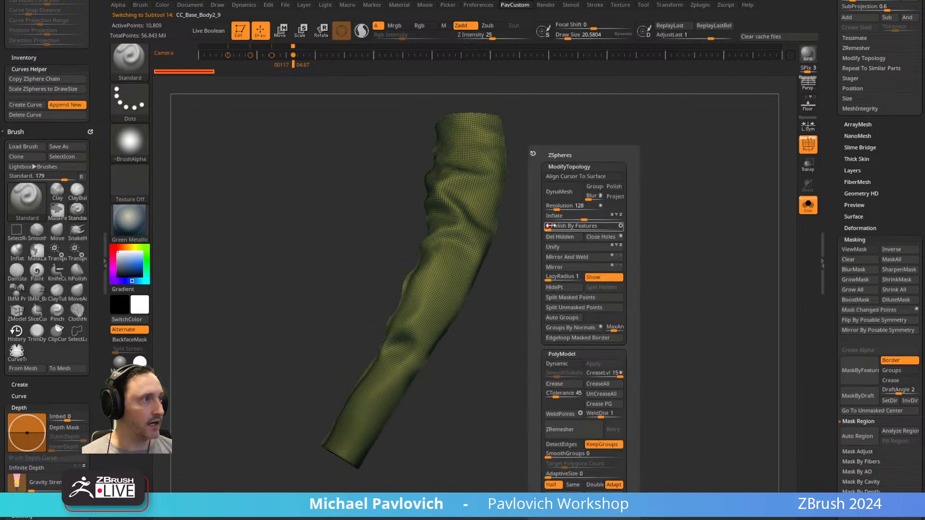
left_click(588, 448)
left_click(580, 432)
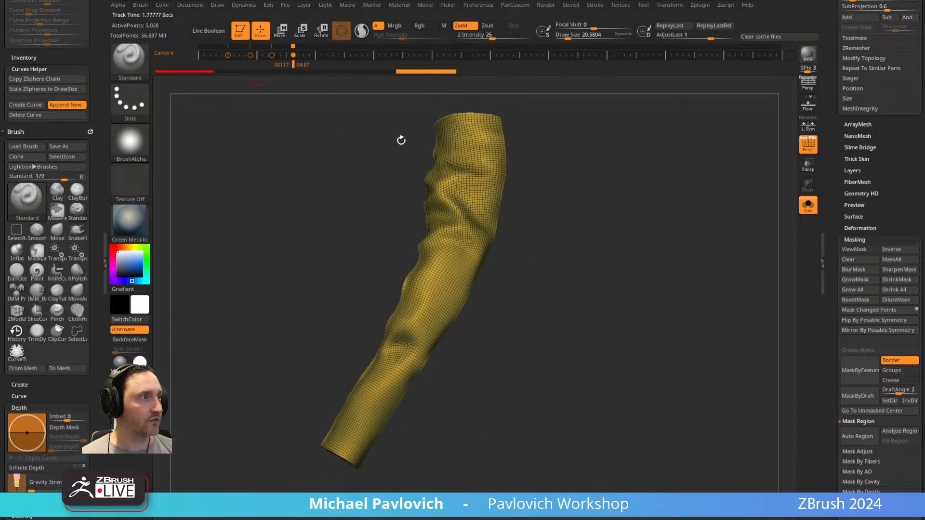
ZRemesh the isolated lower sleeve repeatedly at half density, and project the undo history detail onto the reduced mesh.
key("1")
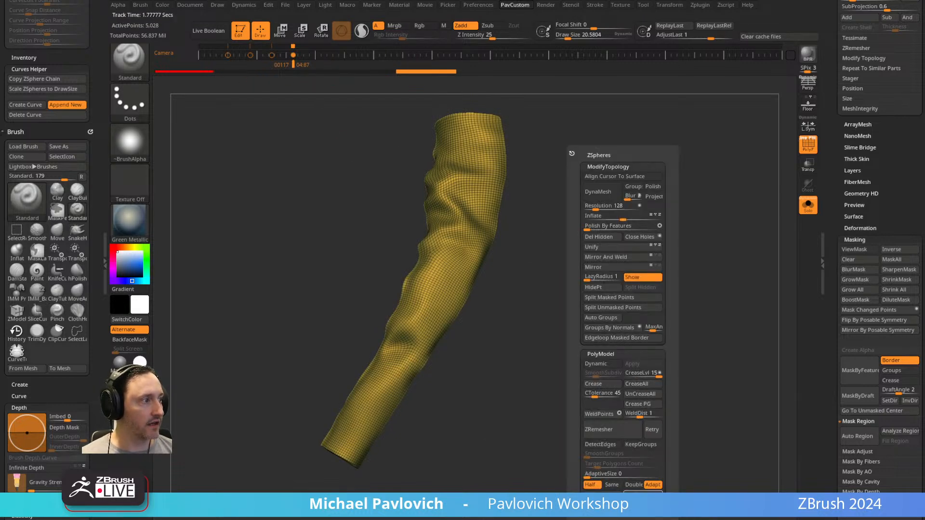
left_click(642, 495)
key("1")
left_click(602, 427)
key("1")
left_click(611, 434)
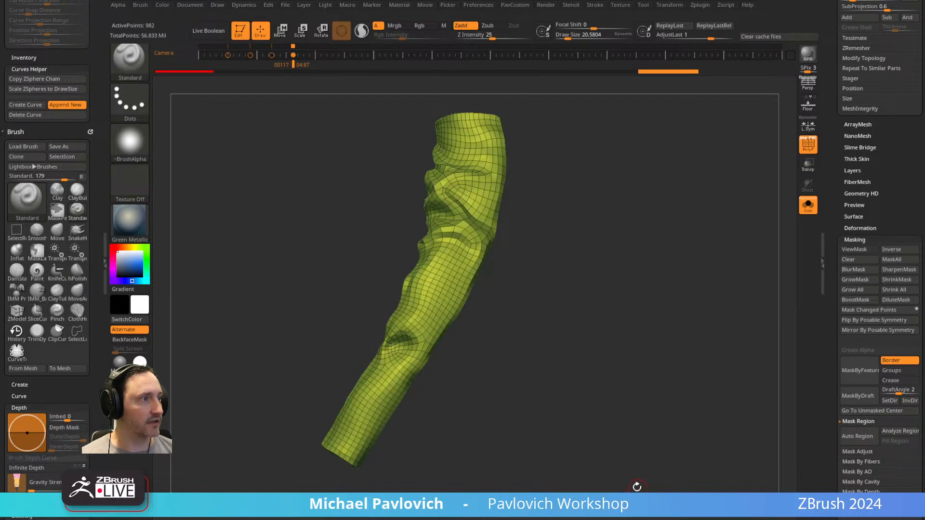
key("1")
left_click(605, 430)
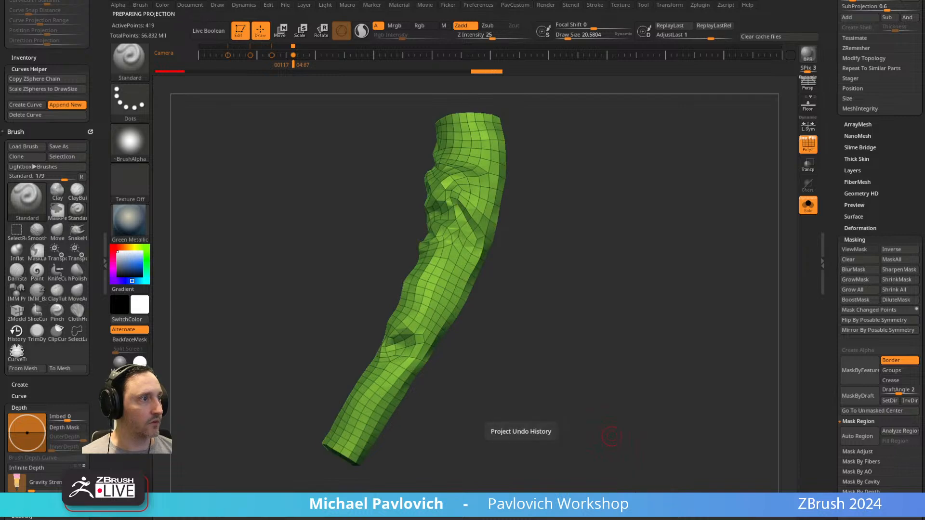
Switch to the ZModeler brush and open its polygon actions on the lower sleeve.
left_click_drag(550, 249, 589, 210)
left_click_drag(589, 210, 563, 293, "alt")
key("b")
key("z")
key("m")
left_click(498, 331)
key("space")
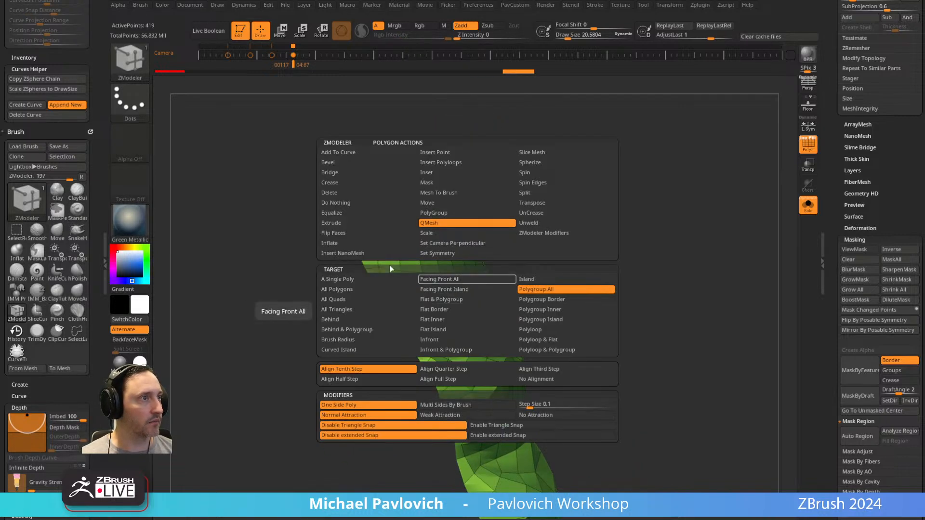
Try to thicken the lower sleeve by QMeshing its whole polygroup.
left_click_drag(566, 255, 553, 262)
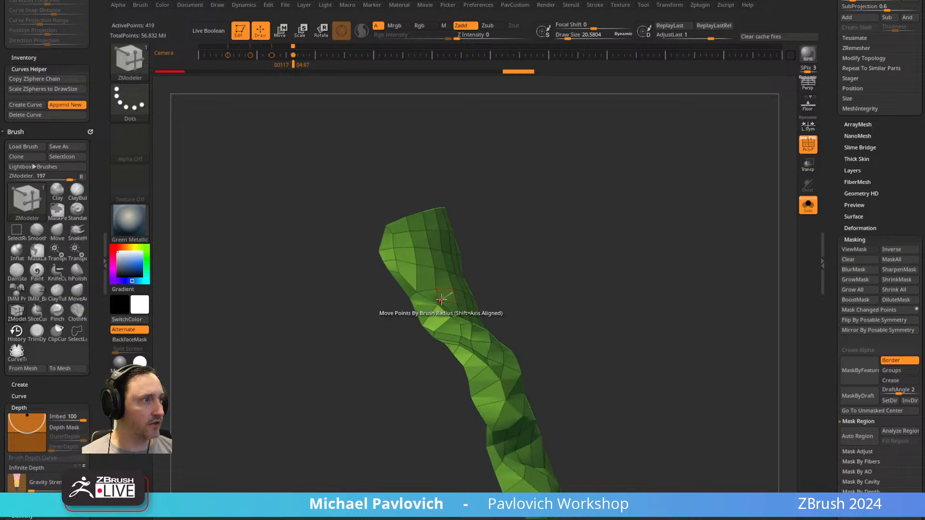
right_click_drag(460, 317, 484, 340)
left_click_drag(484, 342, 506, 349)
left_click_drag(510, 317, 536, 311)
left_click_drag(620, 319, 513, 301)
key("ctrl+z")
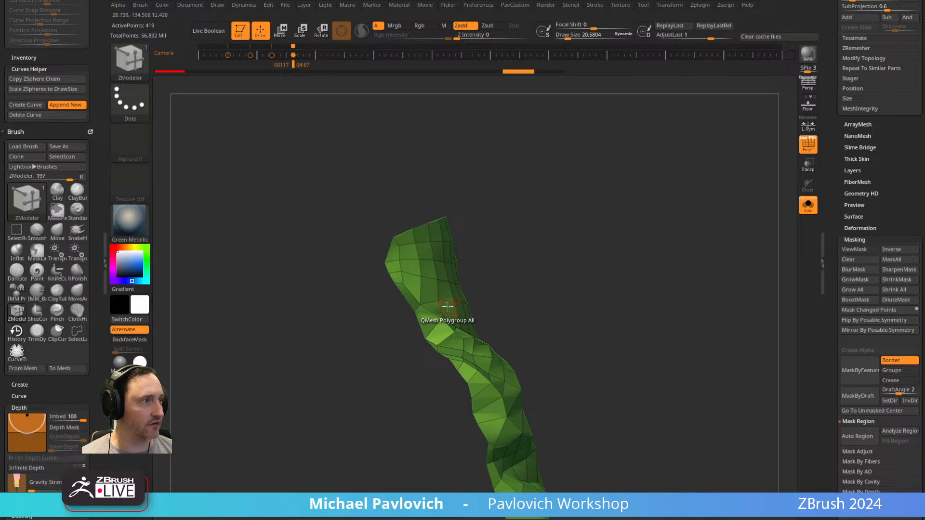
Set the ZModeler polygon action to Extrude with target Polygroup All, and extrude the lower sleeve.
key("space")
left_click(320, 223)
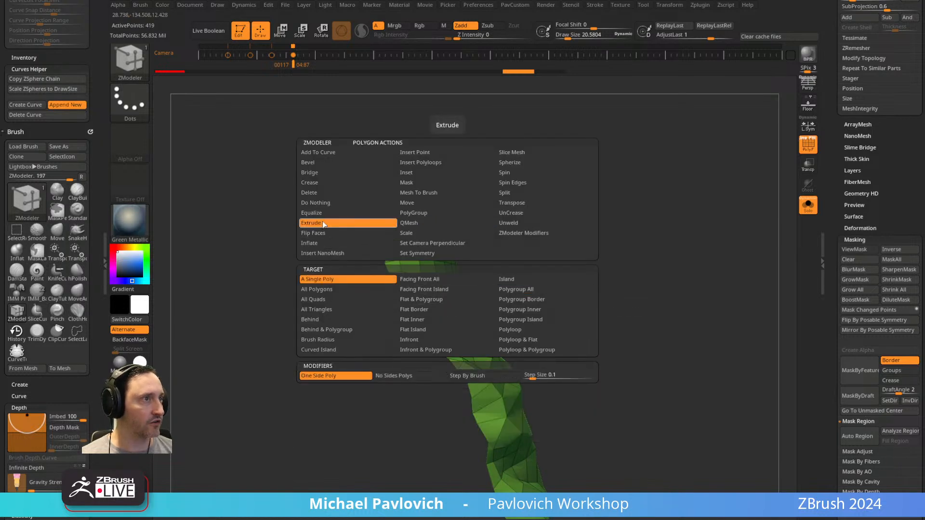
left_click(516, 292)
left_click_drag(424, 291, 556, 277)
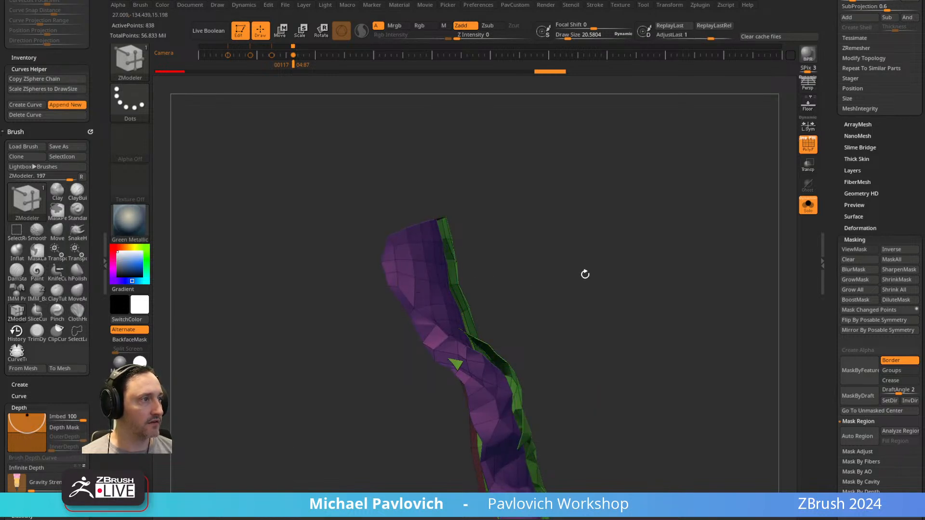
Open the display properties, revert the sleeve's extrusion, and extrude its whole polygroup again.
scroll(867, 241, "down", 10)
key("shift")
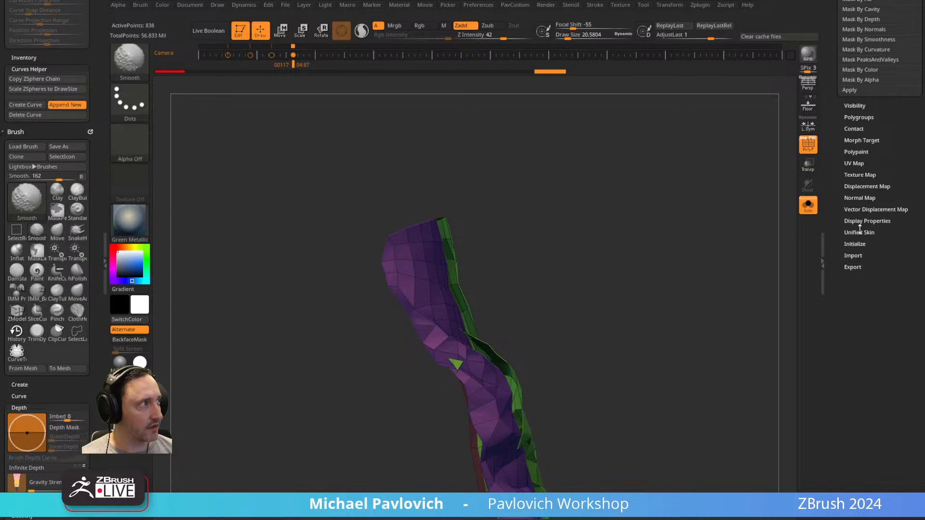
left_click(867, 223)
mouse_move(742, 271)
left_mouse_down()
mouse_move(710, 291)
mouse_move(699, 276)
left_mouse_up()
key("space")
left_click(726, 407)
left_click_drag(584, 349, 625, 279)
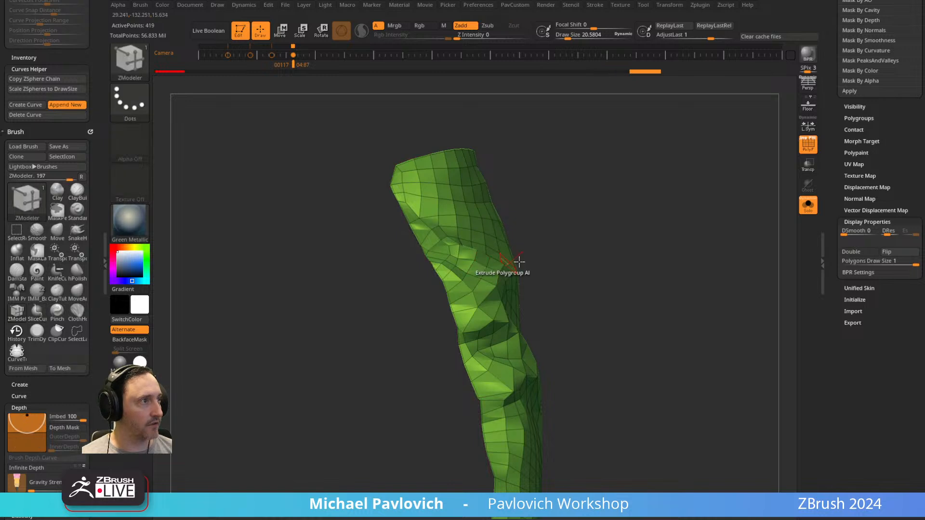
key("space")
left_click(640, 497)
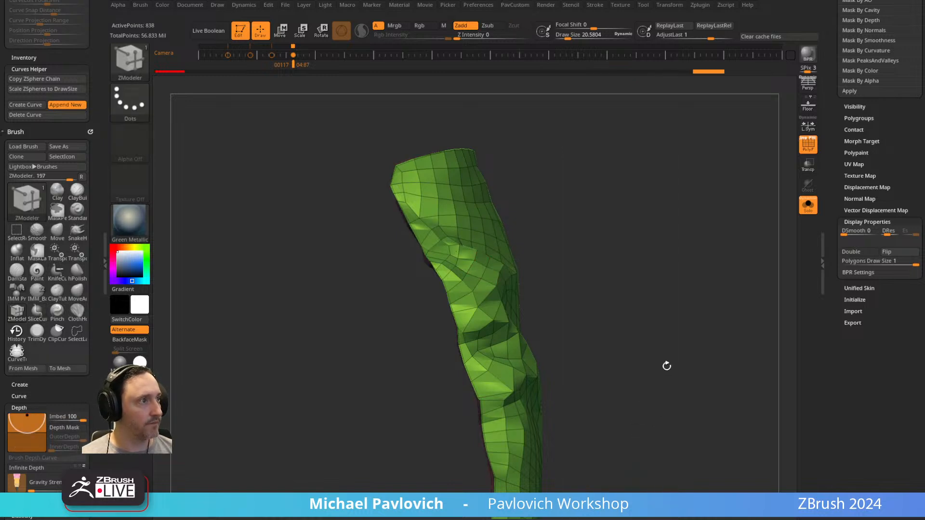
Subdivide the thickened sleeve to level 2 and project the undo history detail onto it.
left_click_drag(655, 344, 678, 307)
key("ctrl+d")
left_click_drag(839, 127, 837, 275)
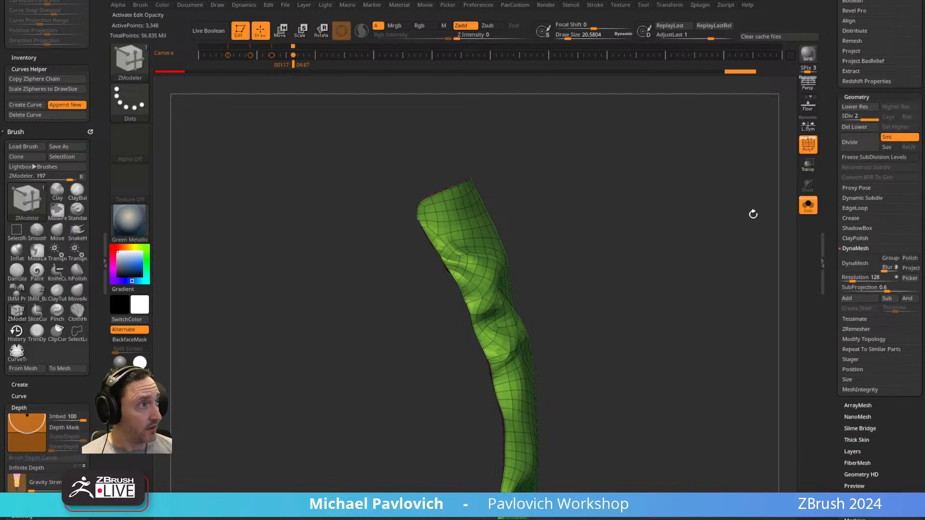
key("2")
left_click(642, 489)
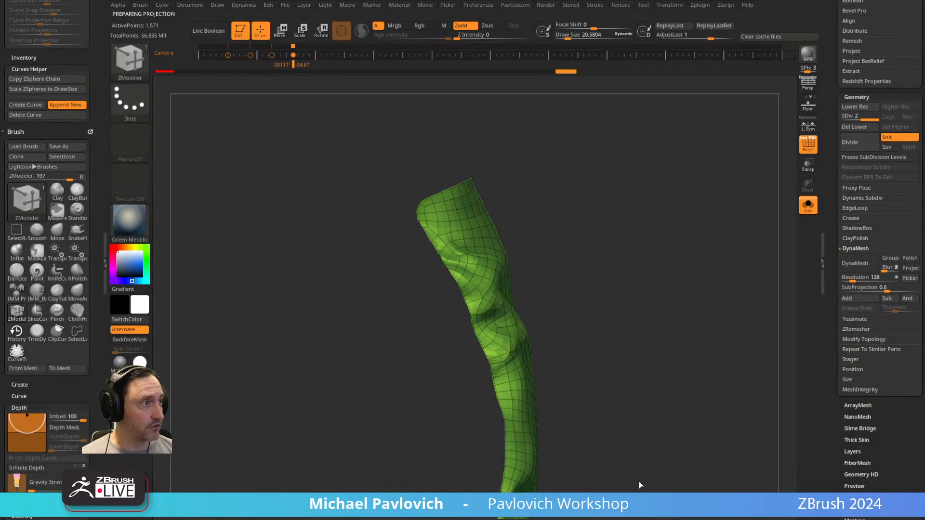
Subdivide the sleeve up to level 4, projecting the undo history detail after each new level.
key("ctrl+d")
left_click(498, 285, "ctrl+shift")
key("2")
left_click(643, 493)
left_click(637, 319, "ctrl+shift")
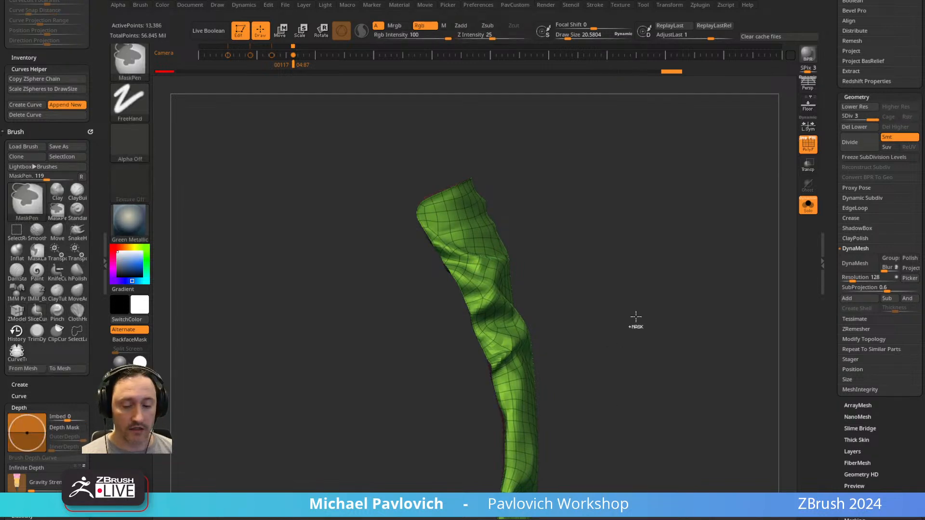
left_click(470, 262, "ctrl+shift")
key("2")
left_click(640, 487)
left_click(562, 341, "ctrl+shift")
Turn off Solo mode and the wireframe display, and inspect the detailed sleeve on the full suit.
right_click_drag(641, 293, 704, 251, "ctrl")
left_click(804, 207)
left_click(803, 146)
right_click_drag(727, 219, 659, 239)
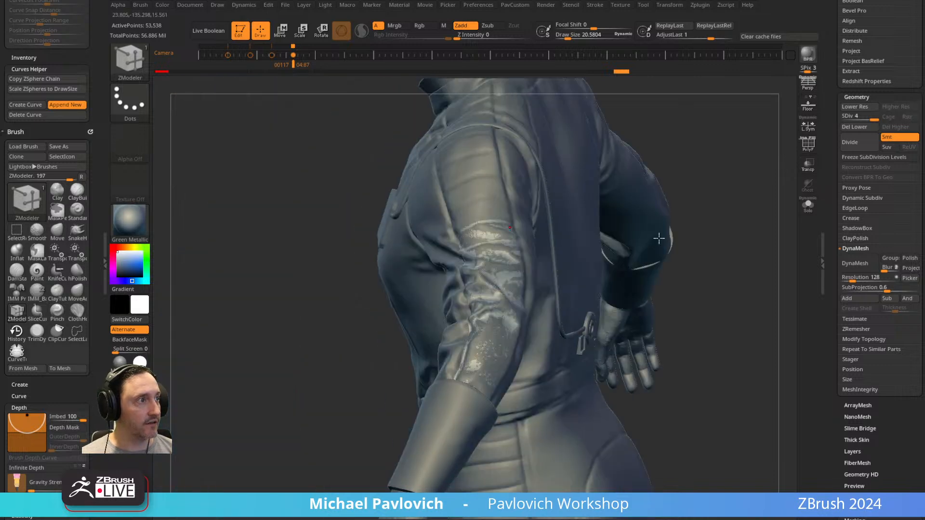
Isolate the lower sleeve and switch to the Standard brush, inspecting the sleeve's folds.
left_click(813, 210)
key("b")
key("s")
key("t")
right_click_drag(603, 288, 503, 206)
right_click_drag(619, 258, 506, 184)
right_click_drag(484, 384, 432, 368)
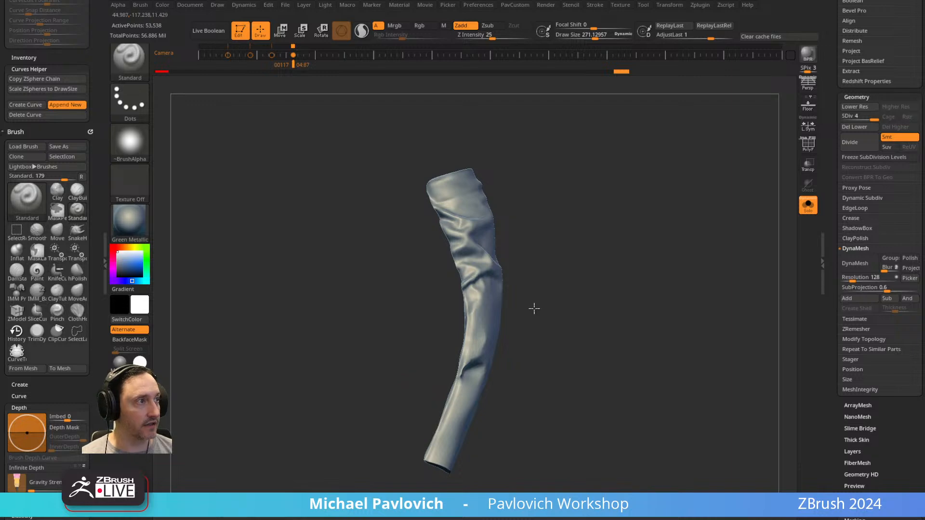
Show the full suit, select the shoulder strip subtool CC_Base_Body2_8, and isolate it with its wireframe displayed.
left_click(809, 213)
right_click_drag(649, 169, 610, 260)
left_click(478, 277, "alt")
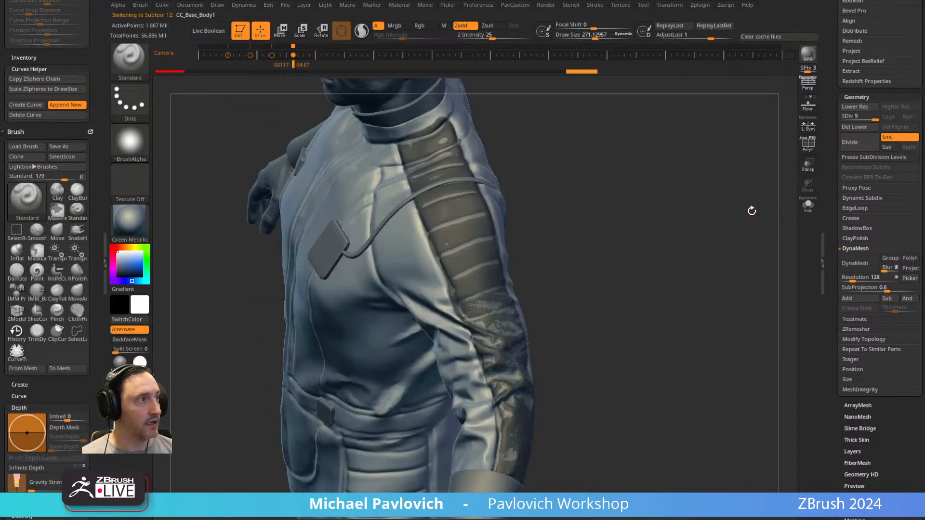
left_click(834, 181)
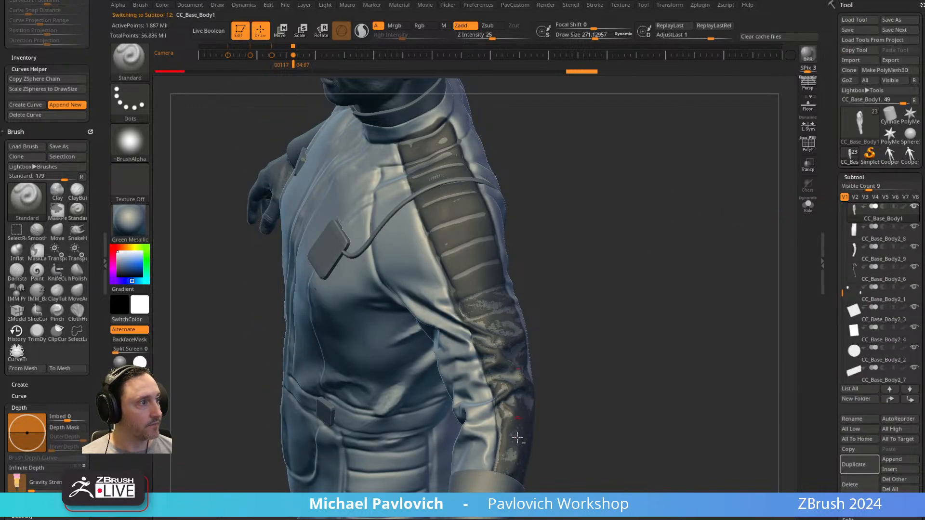
left_click(534, 400, "alt")
left_click(882, 233)
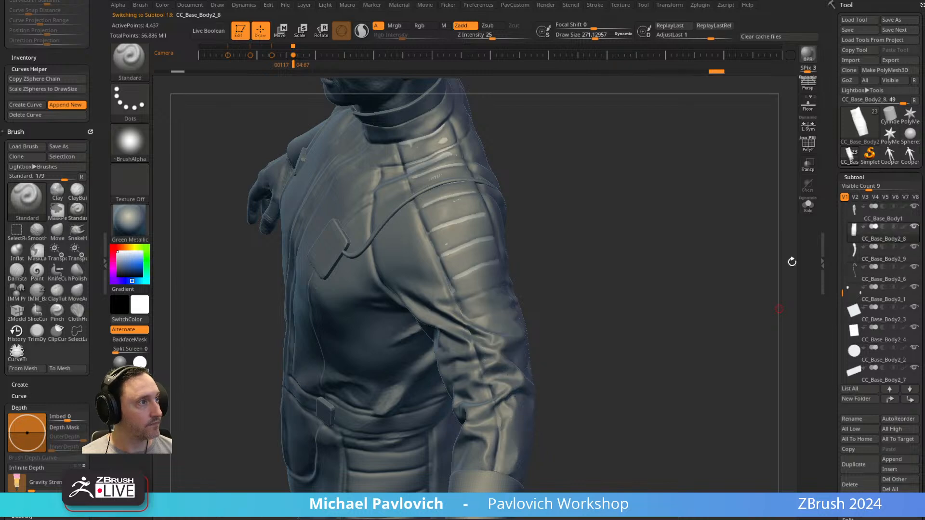
left_click(808, 205)
key("shift+f")
left_click_drag(669, 259, 571, 215)
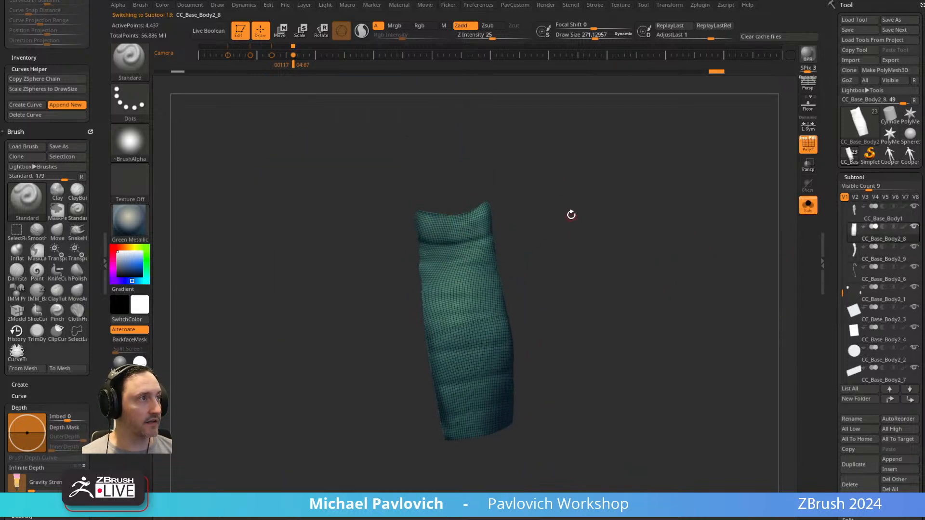
Try to slice the shoulder strip along its uppermost seam with a SliceCurve line.
left_click(808, 206)
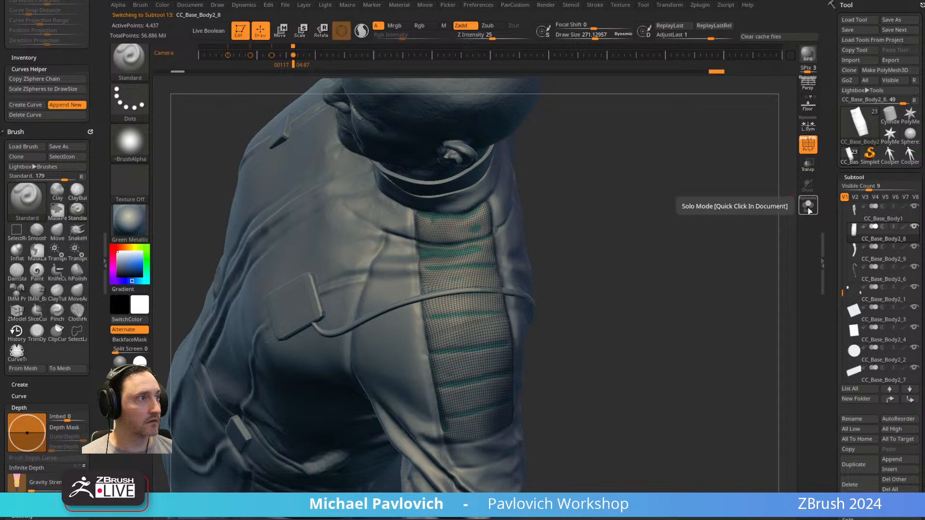
left_click(808, 206)
key("ctrl+shift")
left_click_drag(339, 234, 436, 241, "ctrl+shift")
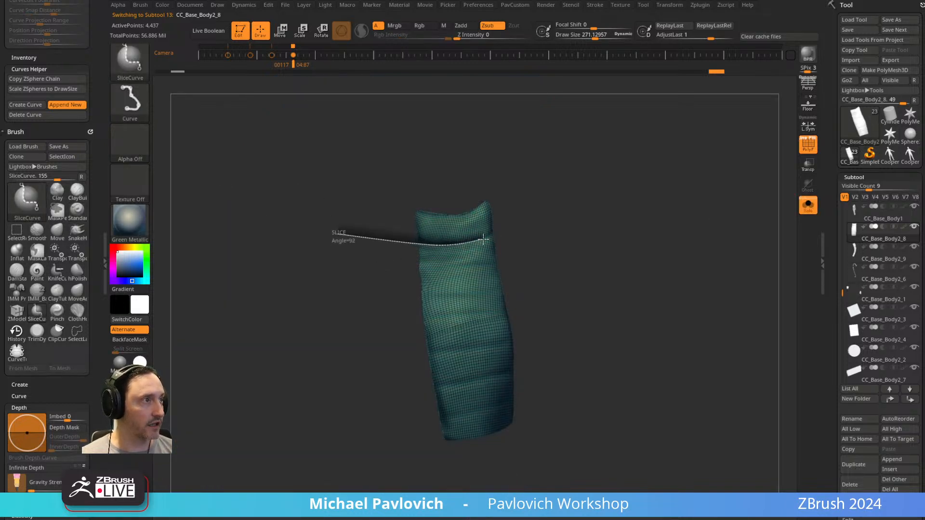
mouse_move(513, 230)
left_mouse_down("ctrl+shift")
mouse_move(582, 203)
mouse_move(570, 207)
left_mouse_up("ctrl+shift")
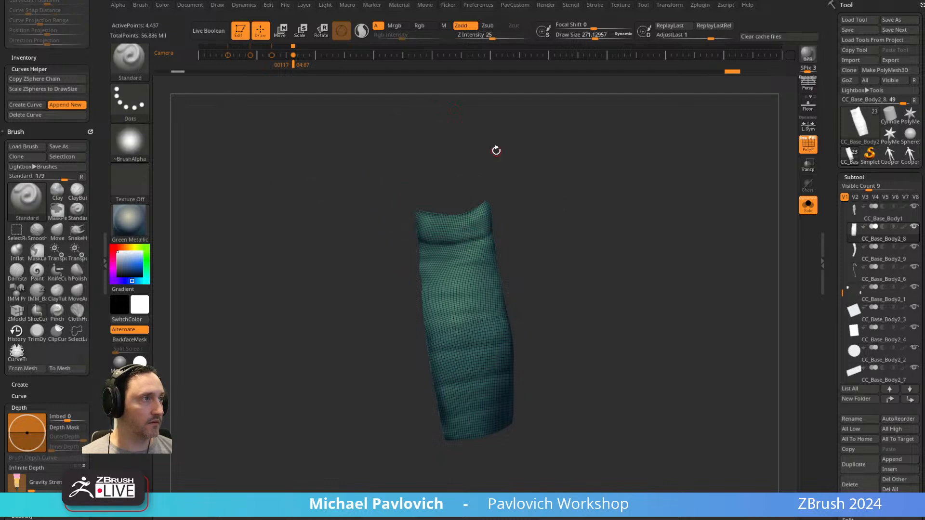
left_click_drag(311, 241, 420, 243, "ctrl+shift")
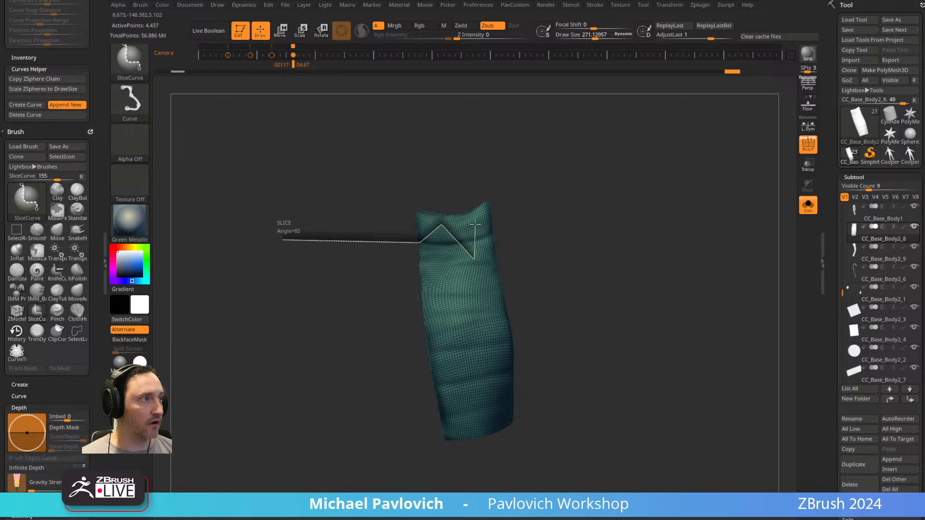
mouse_move(496, 235)
left_mouse_down("ctrl+shift")
mouse_move(503, 180)
mouse_move(599, 145)
mouse_move(592, 118)
left_mouse_up("ctrl+shift")
Slice the shoulder strip along its uppermost seam and delete the piece above the cut.
left_click_drag(373, 233, 561, 196, "ctrl+shift")
left_click(486, 285, "ctrl+shift")
key("3")
left_click(565, 238)
left_click_drag(549, 241, 581, 258)
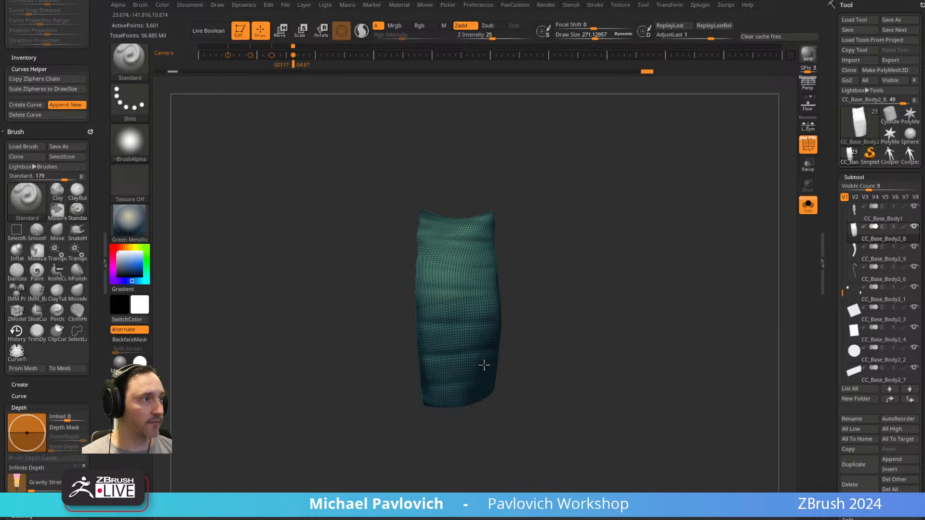
Slice the shoulder strip crosswise along its six horizontal seams, dividing it into seven polygroup bands.
key("ctrl+shift")
left_click_drag(309, 232, 635, 241, "ctrl+shift")
left_click_drag(320, 282, 641, 263, "ctrl+shift")
left_click_drag(348, 314, 657, 274, "ctrl+shift")
left_click_drag(341, 334, 635, 320, "ctrl+shift")
left_click_drag(340, 355, 586, 354, "ctrl+shift")
left_click_drag(424, 393, 649, 301, "ctrl+shift")
ZRemesh the banded shoulder strip three times at half density with KeepGroups enabled.
key("space")
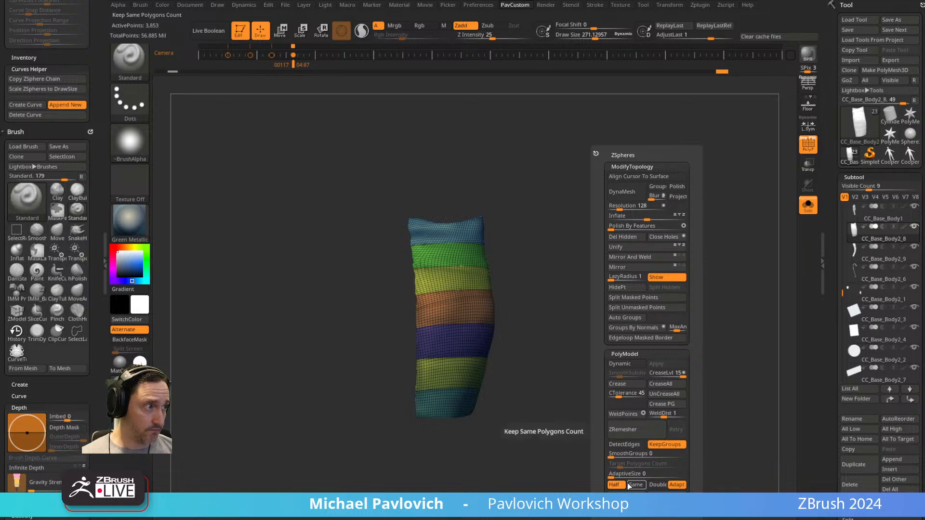
left_click(624, 430)
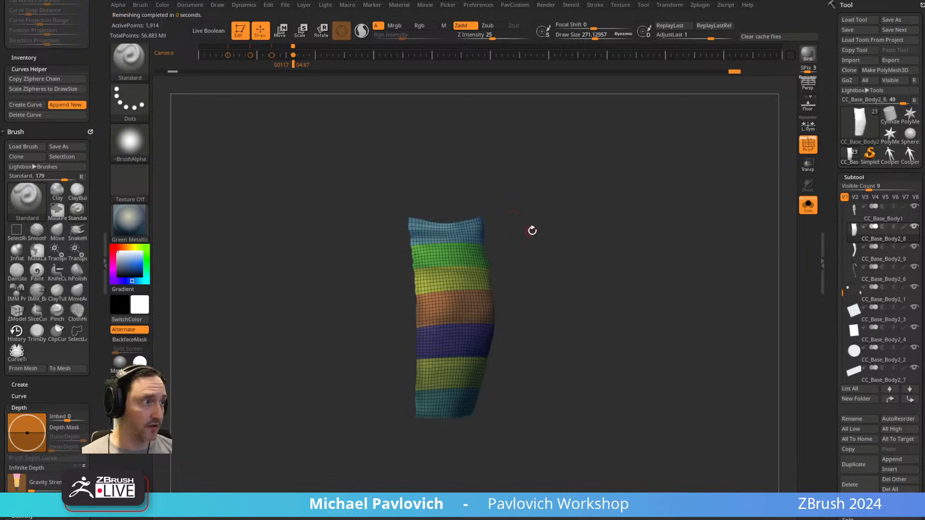
key("space")
left_click(565, 435)
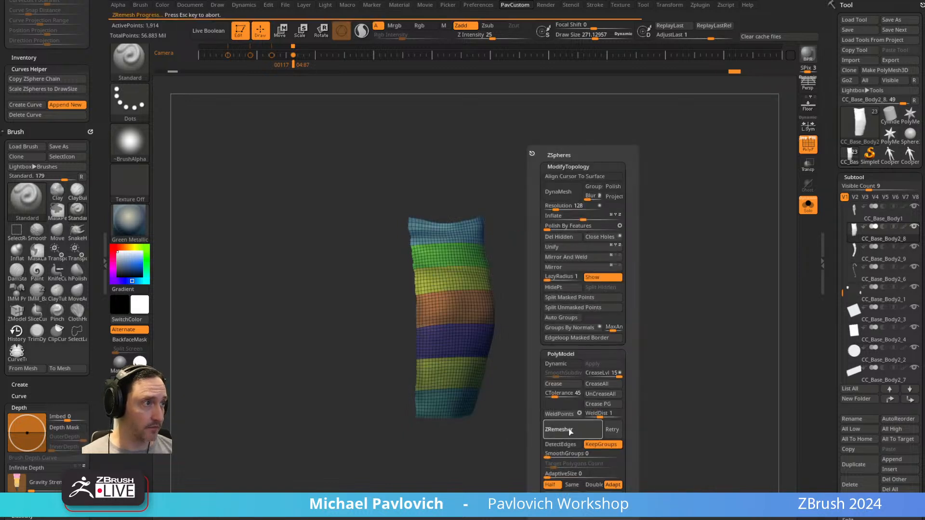
left_click(571, 431)
Switch to the ZModeler brush and set its Extrude polygon action to target All Polygons.
left_click_drag(571, 261, 595, 281)
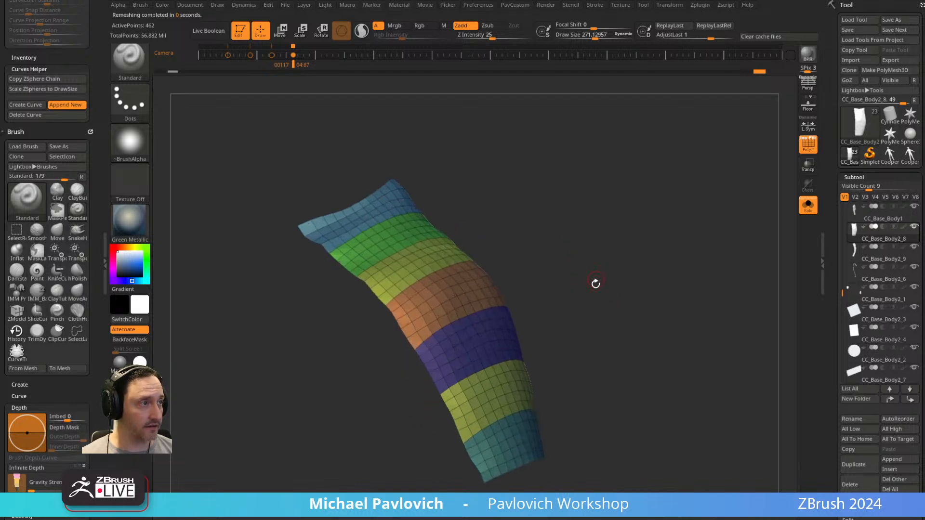
key("b")
key("z")
key("m")
key("space")
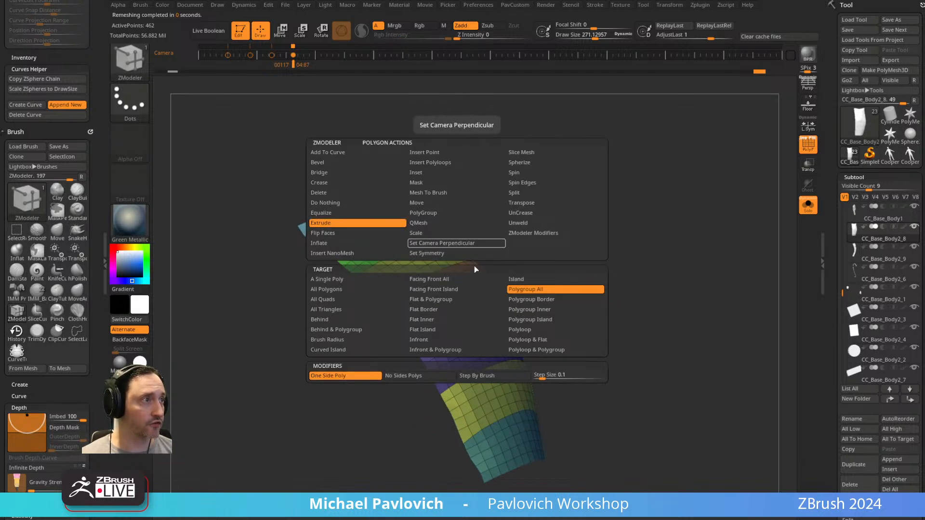
left_click(347, 289)
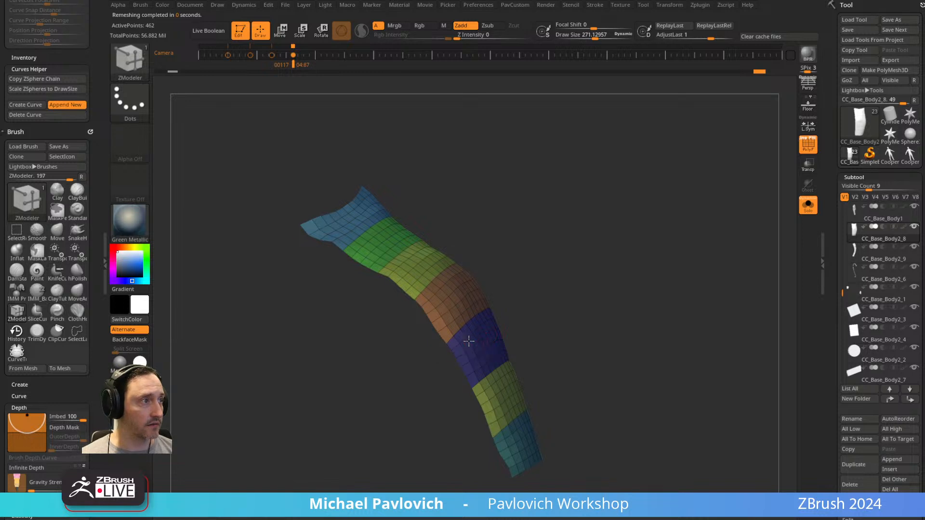
Try to extrude all polygons of the banded shoulder strip, and undo the attempt.
left_click(472, 341)
key("4")
left_click(552, 454)
left_click_drag(606, 284, 650, 257)
key("ctrl+z")
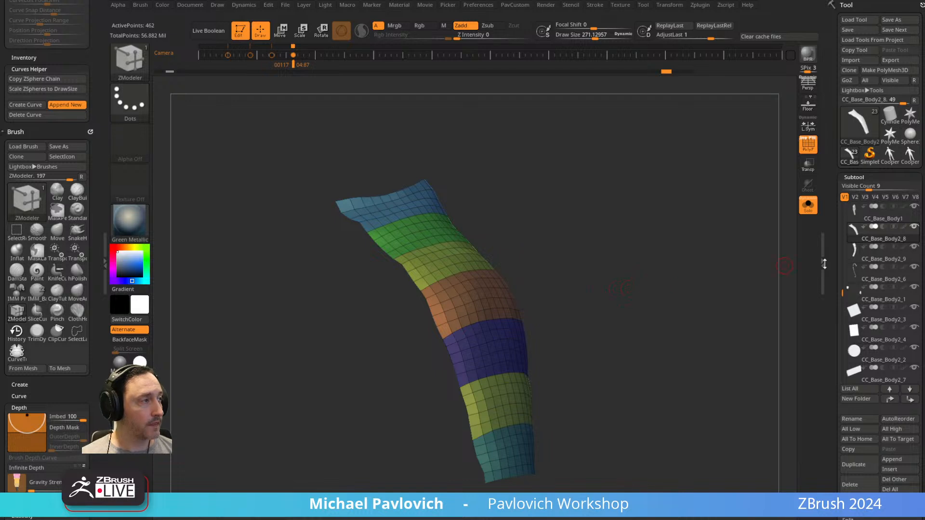
Open the EdgeLoop geometry settings, try Panel Loops on the banded shoulder strip, and undo it.
scroll(831, 164, "down", 10)
left_click(855, 236)
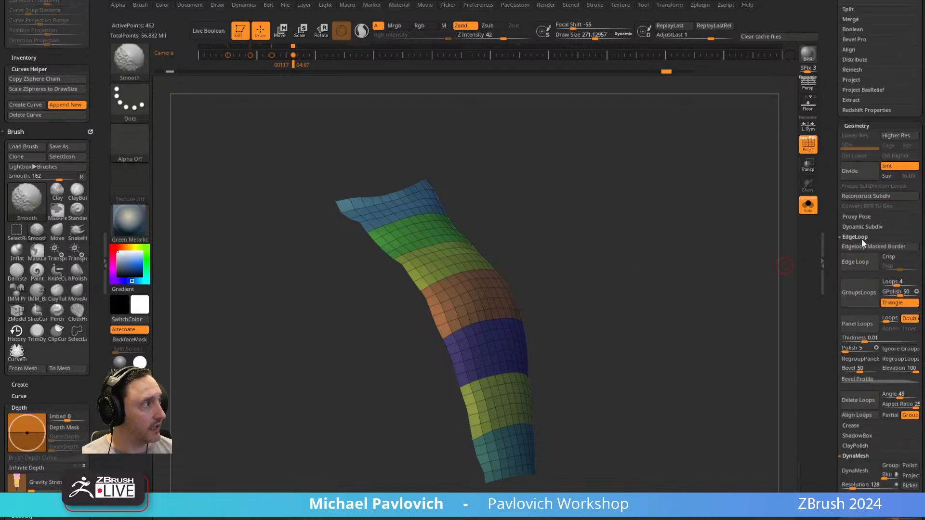
scroll(863, 269, "down", 2)
left_click(865, 290)
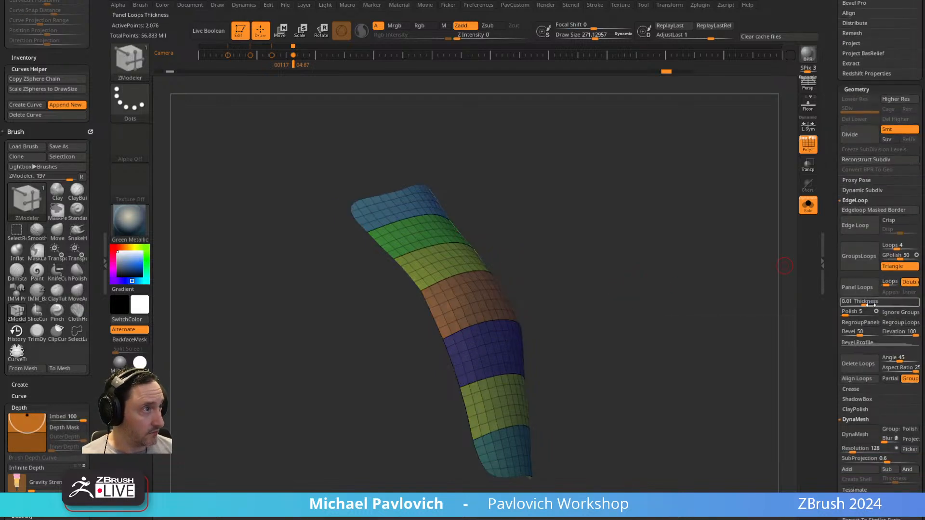
key("ctrl+z")
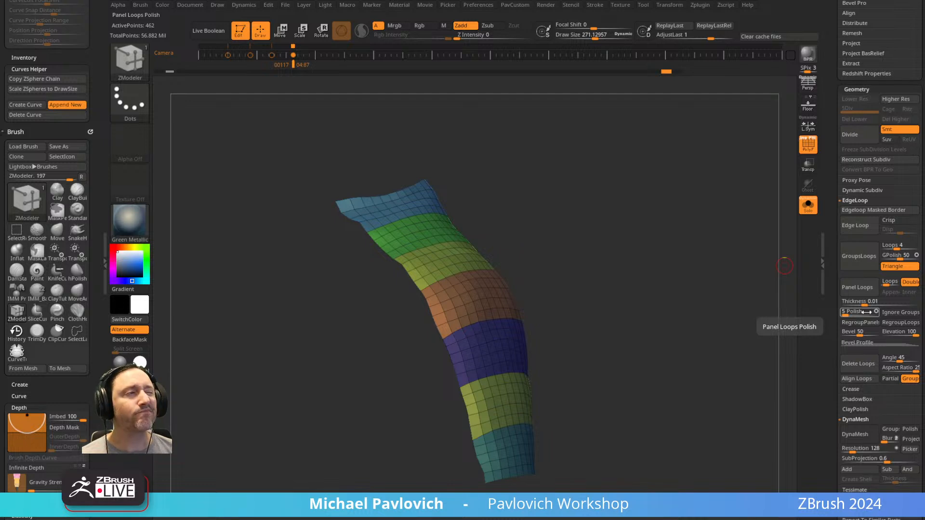
Try Polish By Features on the banded shoulder strip, and undo the attempt.
key("2")
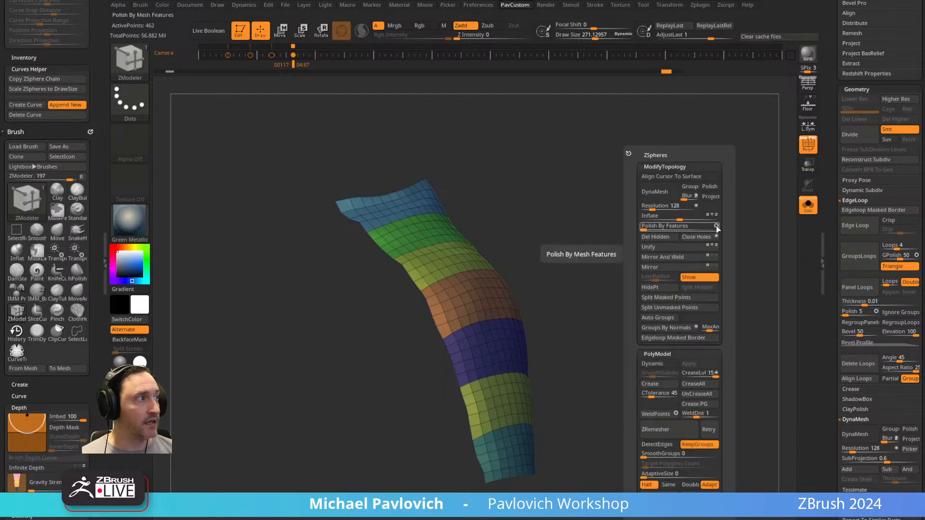
left_click(646, 226)
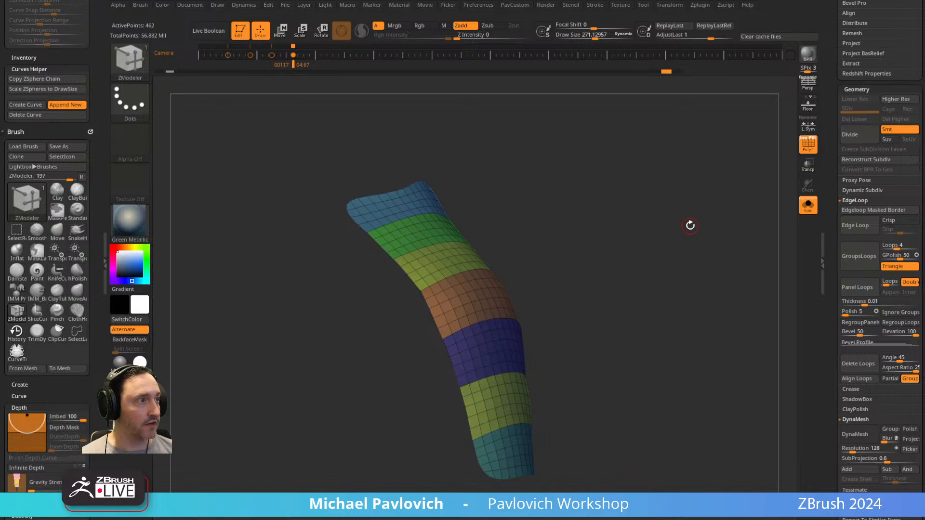
key("ctrl+z")
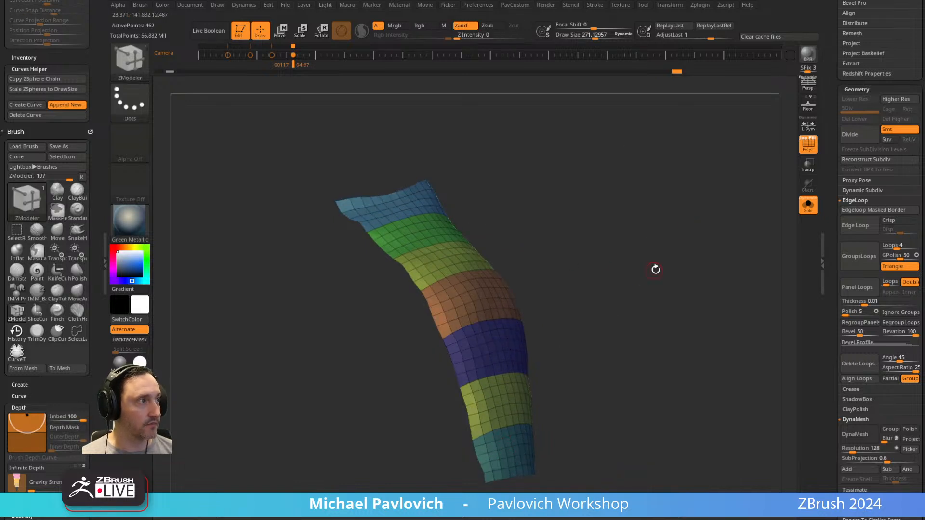
key("space")
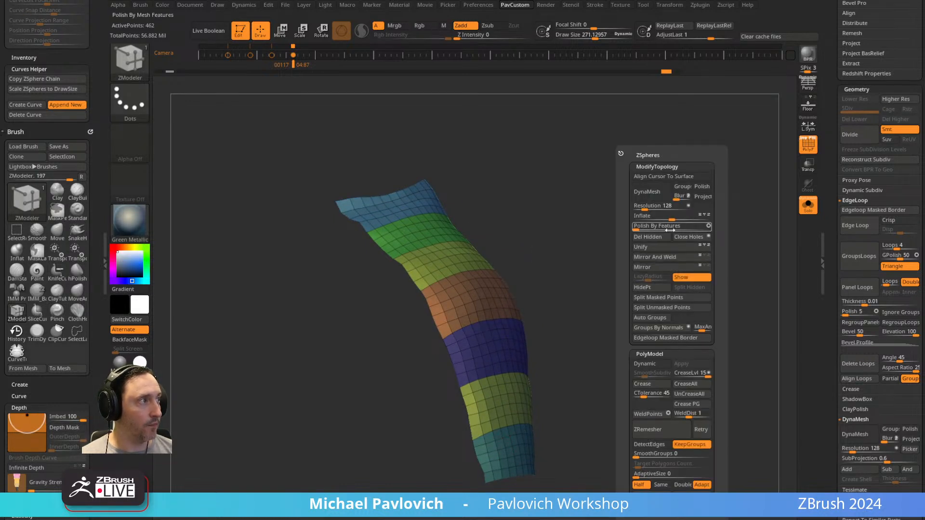
left_click(709, 229)
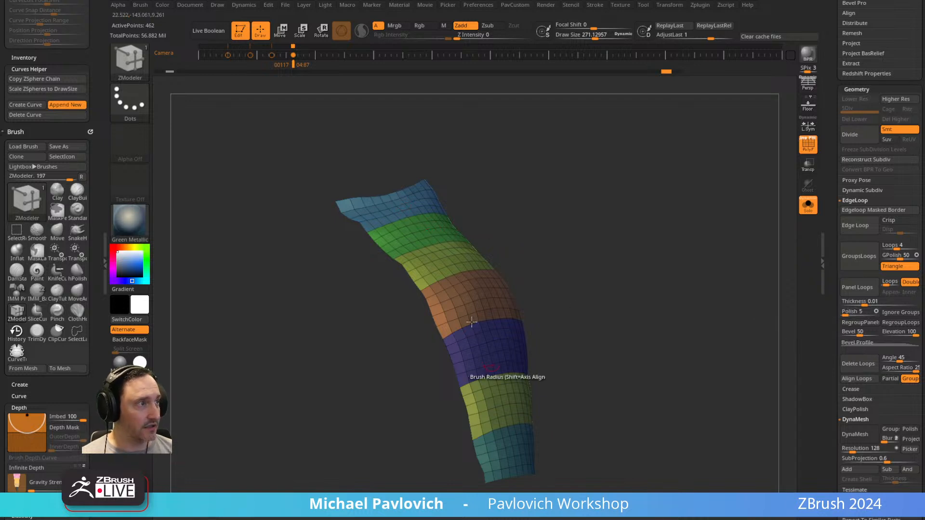
Set the Panel Loops Polish to 0 and Thickness to about 0.31, try Panel Loops on the banded strip, and undo it.
left_click(871, 301)
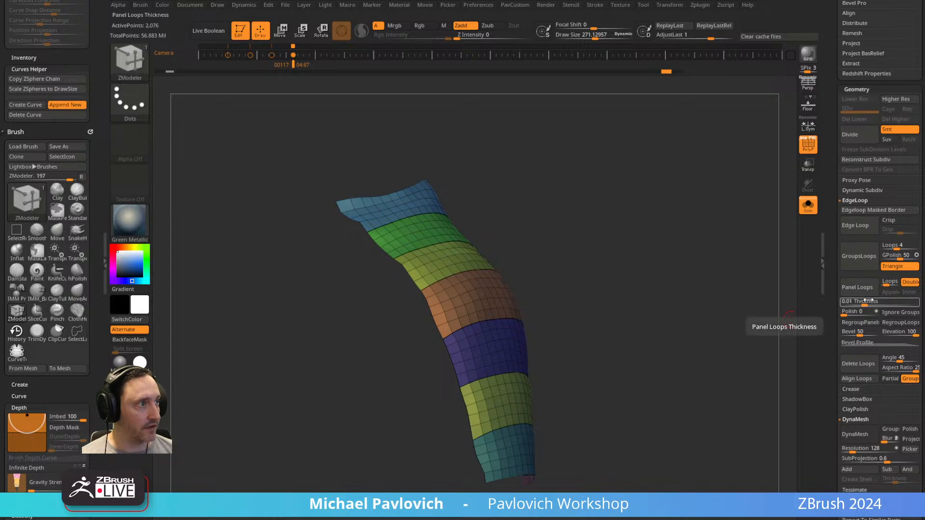
key("ctrl+z")
left_click_drag(870, 305, 886, 303)
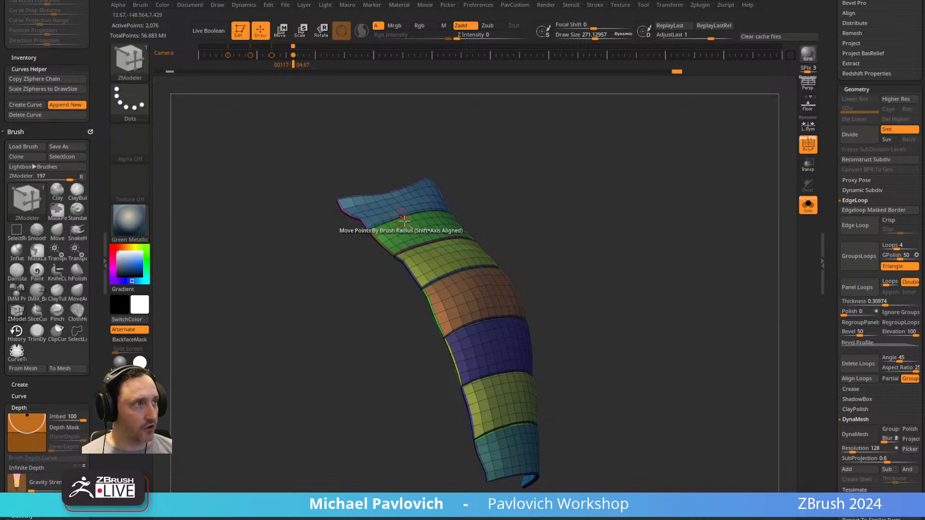
key("ctrl+z")
Set the Panel Loops Elevation to -100, try the inward panel thickness on the strip, and undo it.
left_click_drag(604, 345, 606, 318)
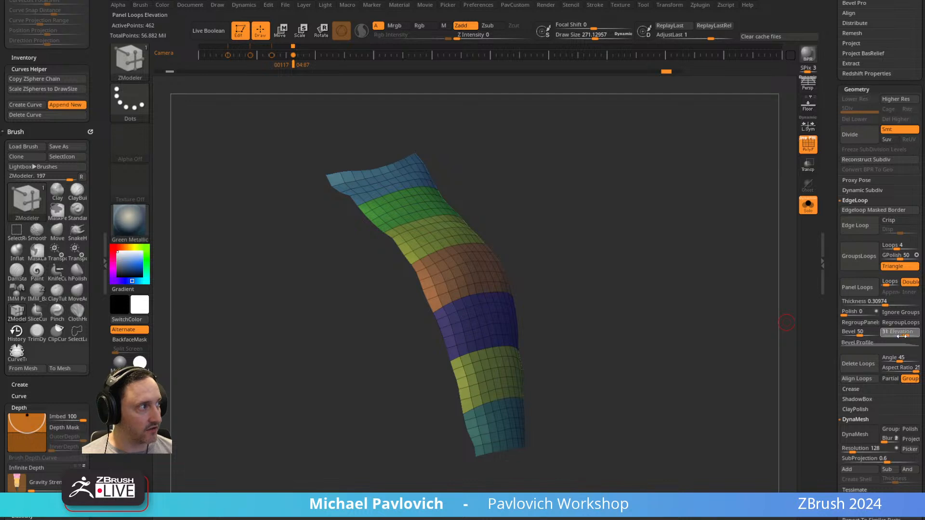
left_click_drag(885, 337, 881, 337)
left_click(859, 287)
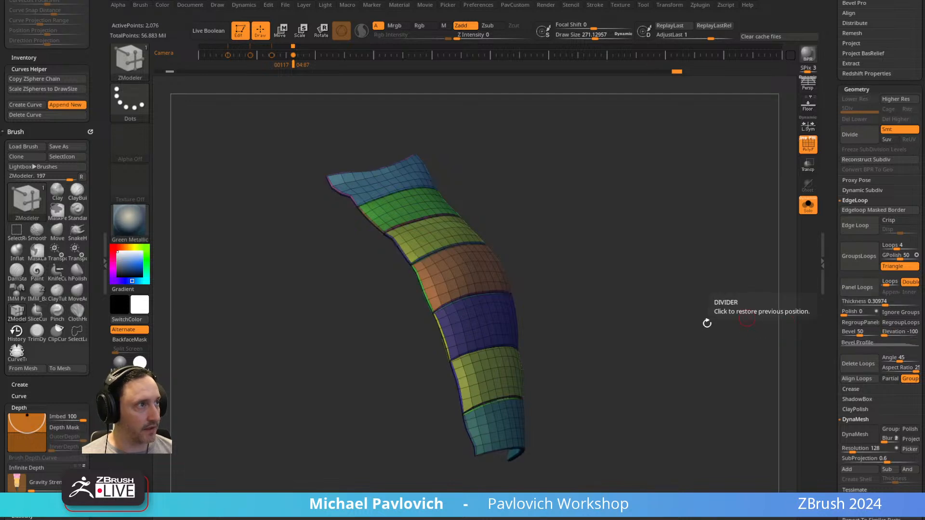
left_click_drag(674, 308, 530, 296)
key("ctrl+z")
left_click(859, 288)
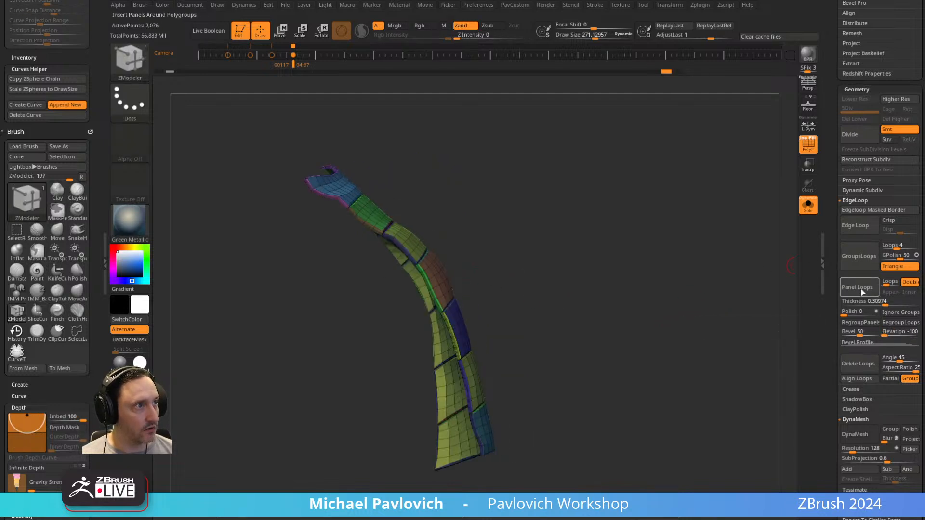
key("ctrl+z")
Try Panel Loops on the banded strip with the Double option turned off.
left_click_drag(709, 328, 543, 245)
left_click(911, 282)
left_click(860, 289)
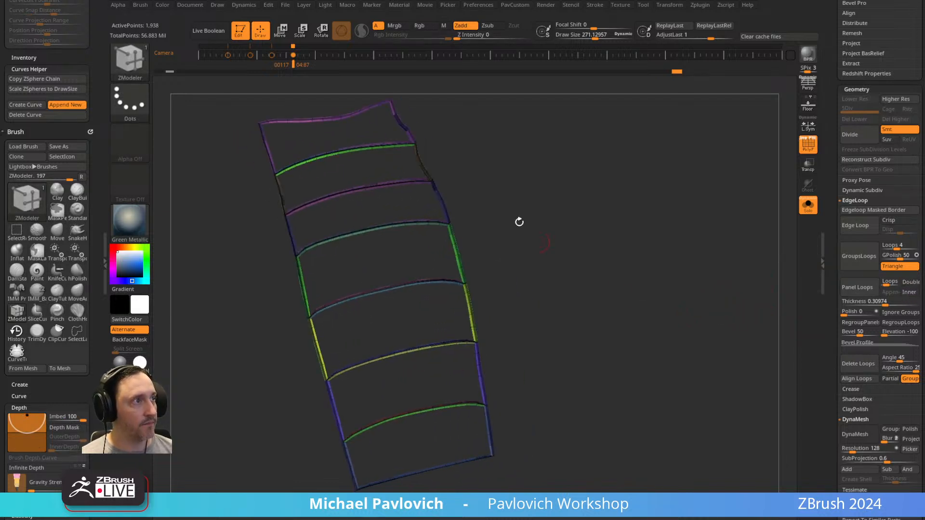
left_click_drag(659, 221, 593, 237)
Switch to the Standard brush, hide the polyframe, preview the panelled strip, and undo the single-sided Panel Loops.
key("b")
key("s")
key("t")
key("shift+f")
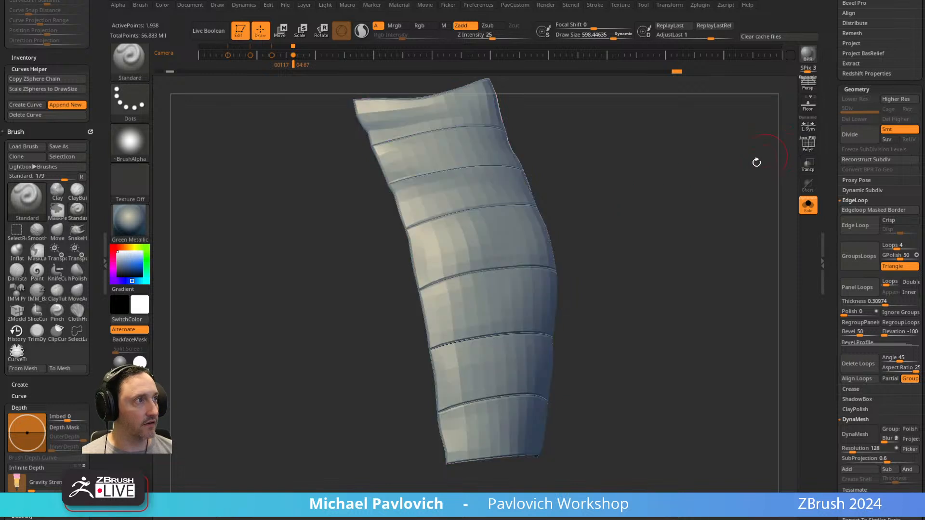
key("ctrl+d")
mouse_move(487, 223)
left_mouse_down("shift")
mouse_move(424, 193)
mouse_move(494, 174)
mouse_move(506, 371)
mouse_move(468, 241)
mouse_move(458, 118)
mouse_move(487, 256)
mouse_move(497, 253)
left_mouse_up("shift")
left_click_drag(646, 222, 669, 196)
key("shift+d")
key("ctrl+z")
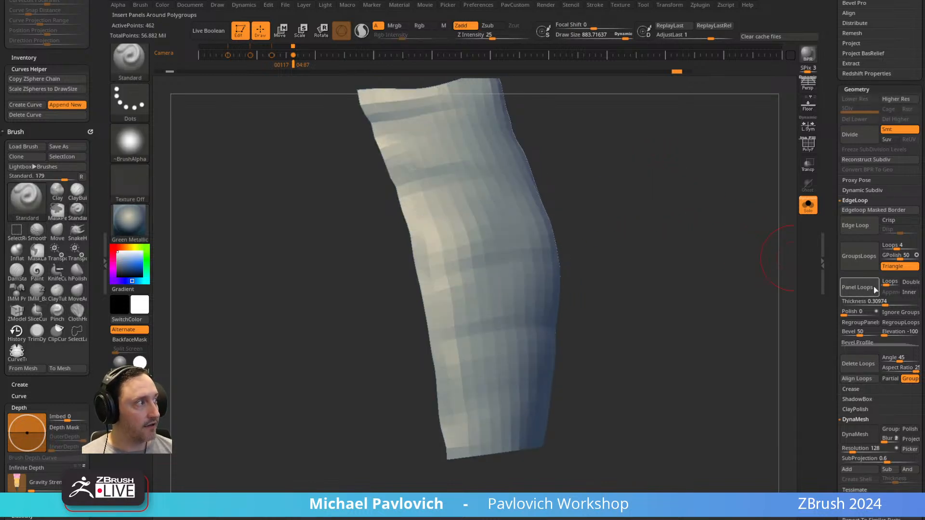
Run Panel Loops with Double enabled on the banded strip and isolate one of the resulting panels.
left_click(863, 288)
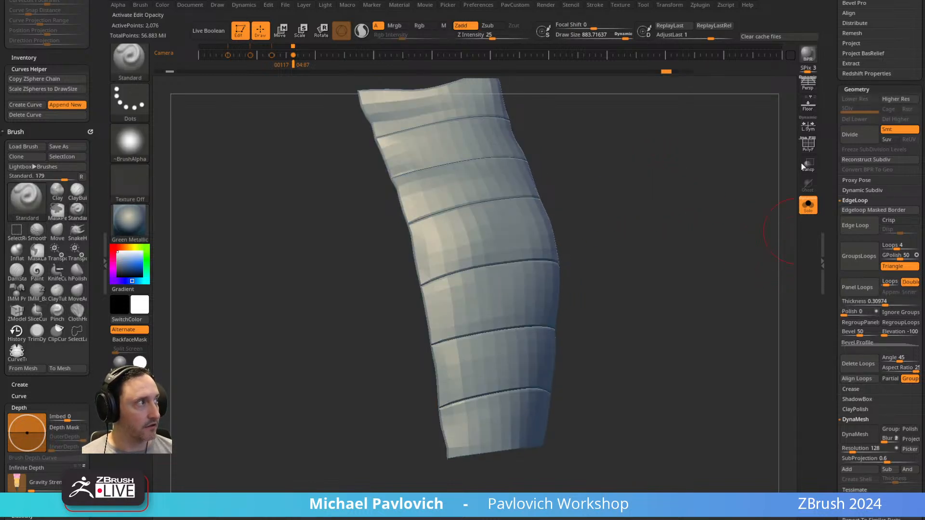
mouse_move(612, 187)
left_mouse_down()
mouse_move(696, 159)
mouse_move(556, 212)
mouse_move(541, 237)
mouse_move(533, 233)
left_mouse_up()
key("ctrl+shift")
left_click(139, 73, "ctrl+shift")
left_click(300, 76, "ctrl+shift")
left_click(616, 257, "ctrl+shift")
key("ctrl+shift+a")
Show the polyframe, examine the isolated panel's rim up close, and open the Panel Loops bevel profile curve.
left_click(797, 144)
mouse_move(767, 178)
left_mouse_down()
mouse_move(706, 245)
mouse_move(671, 223)
mouse_move(698, 199)
mouse_move(698, 175)
left_mouse_up()
key("f")
left_click_drag(657, 240, 630, 281, "alt")
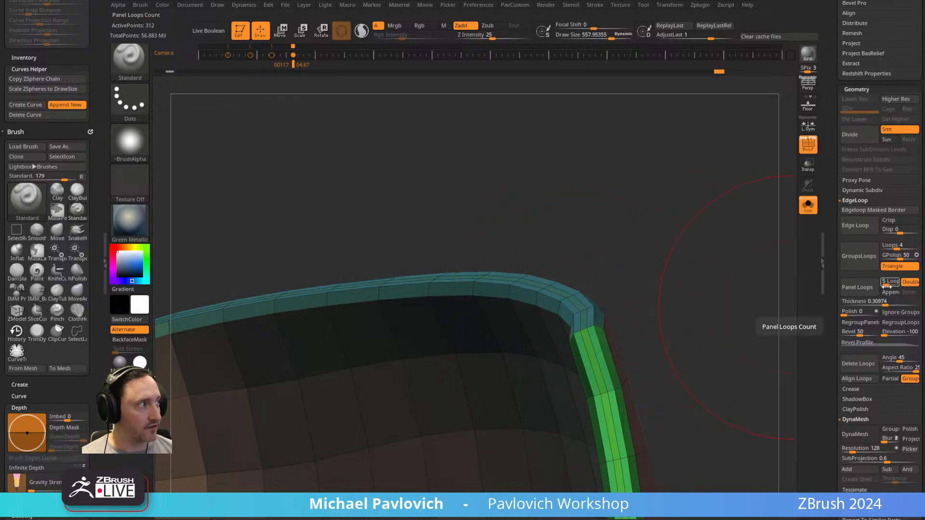
left_click(865, 343)
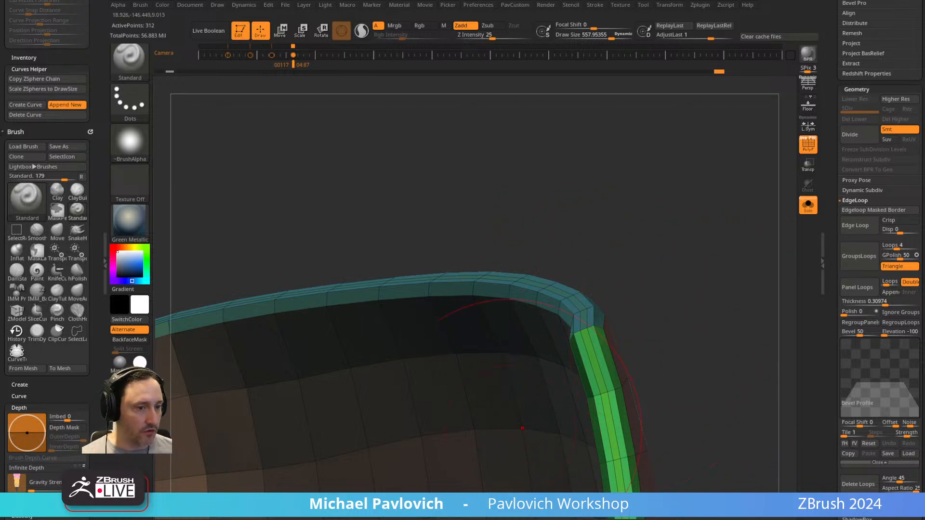
Switch to the web browser and search the YouTube channel for "panel loops".
left_click_drag(619, 518, 638, 58)
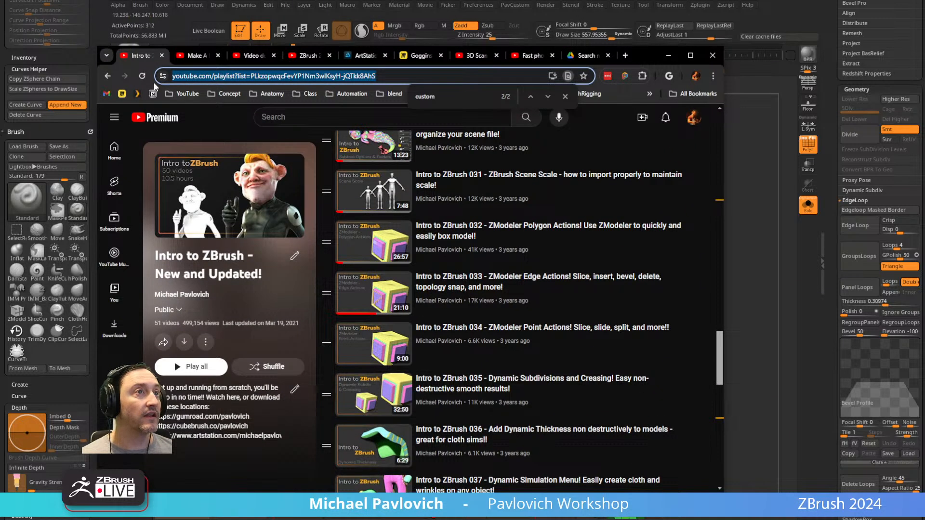
left_click(109, 77)
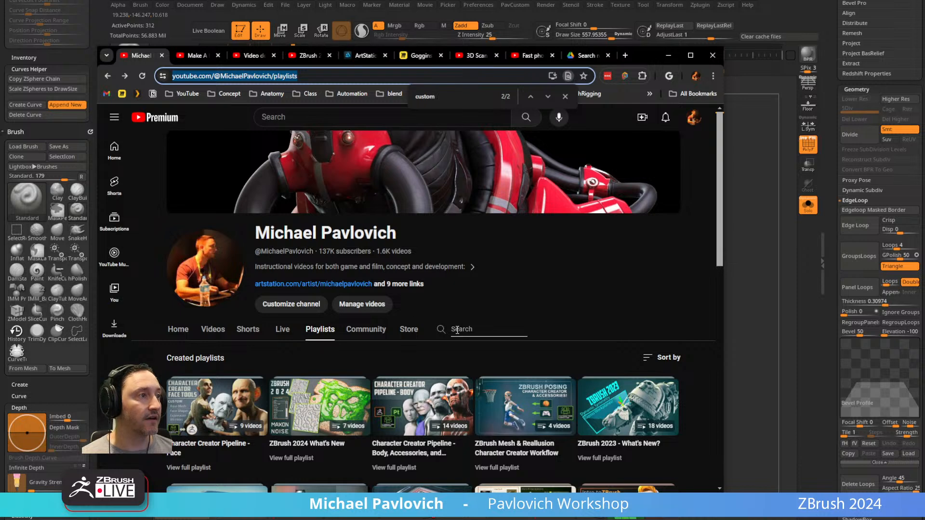
left_click(457, 330)
type("panel loops")
key("Return")
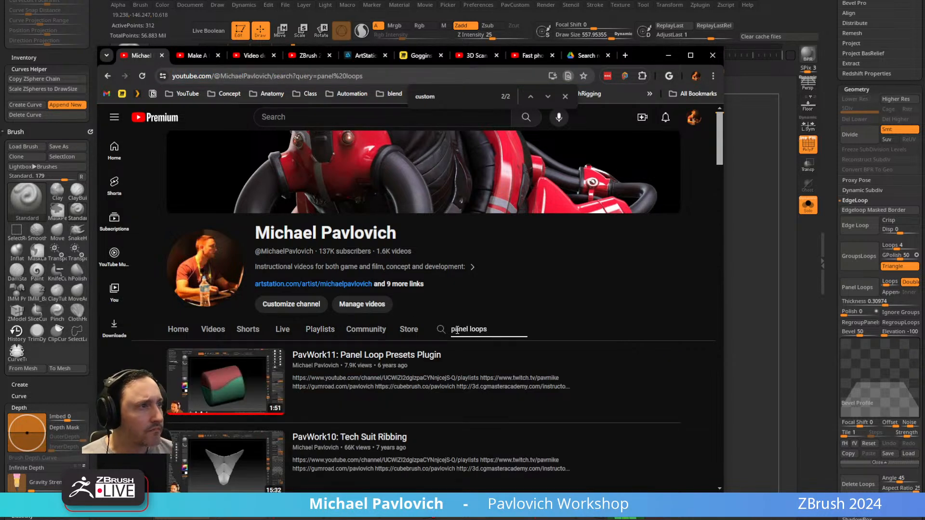
Look through the channel's panel loops videos and return to ZBrush.
scroll(457, 330, "down", 5)
scroll(514, 357, "down", 7)
scroll(514, 358, "down", 6)
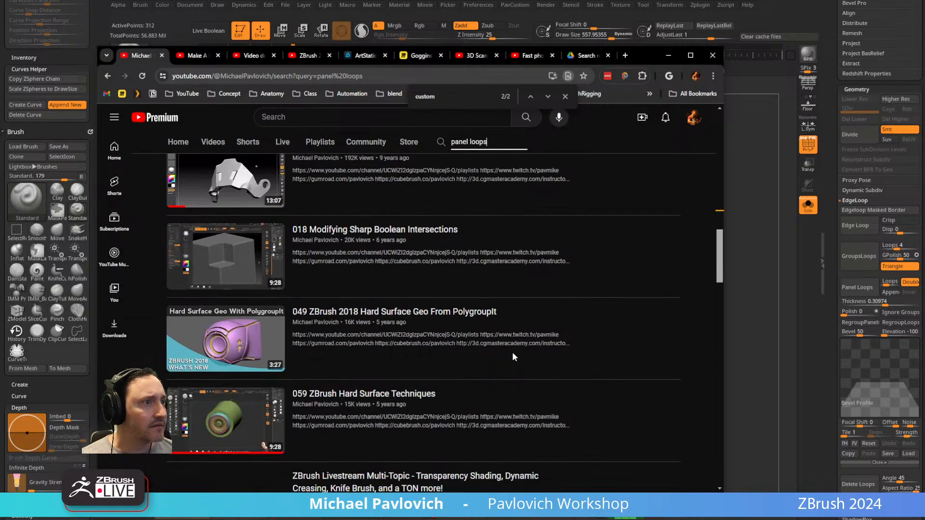
scroll(514, 358, "down", 5)
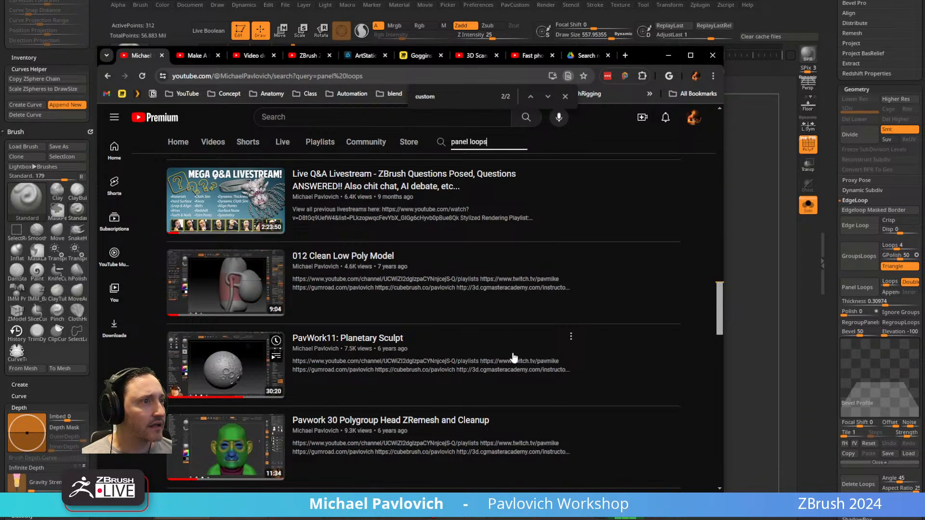
scroll(513, 357, "down", 5)
scroll(514, 358, "up", 15)
scroll(514, 356, "down", 17)
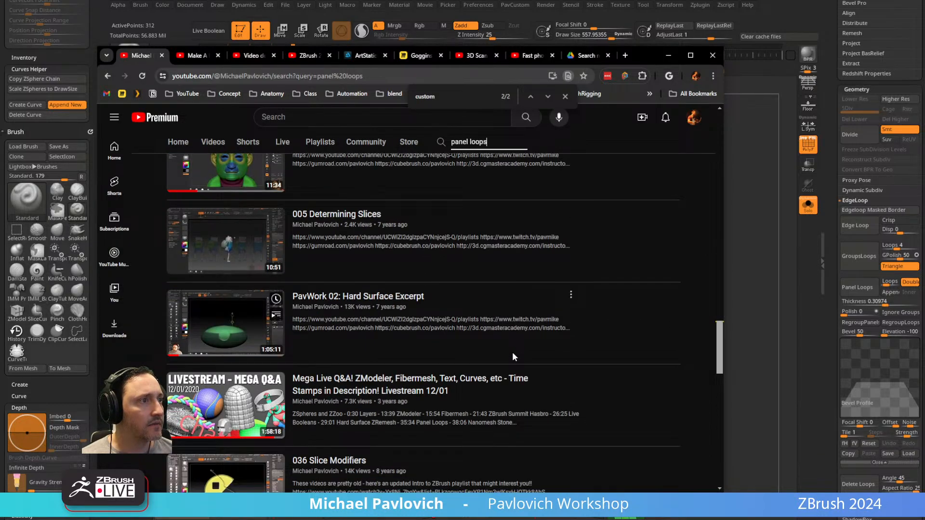
scroll(394, 321, "down", 3)
scroll(393, 320, "down", 4)
scroll(398, 318, "up", 20)
scroll(398, 317, "up", 10)
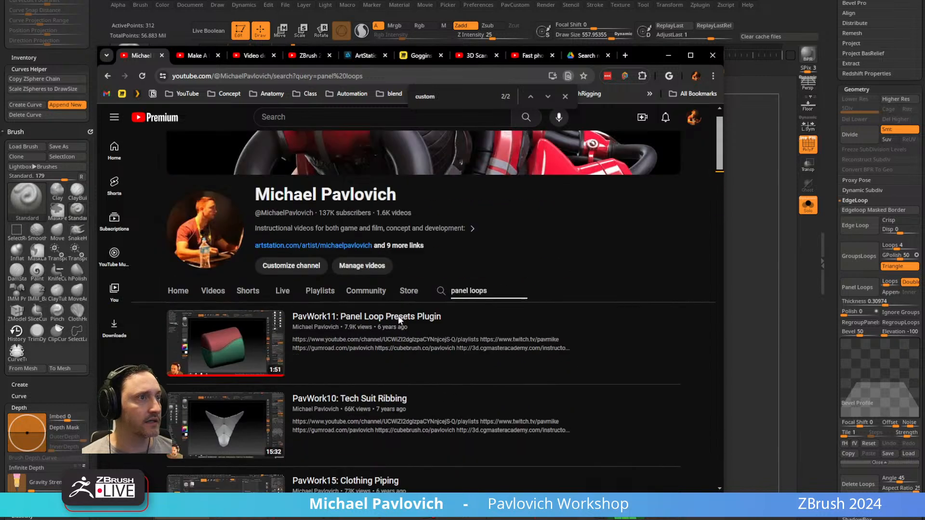
scroll(419, 386, "down", 3)
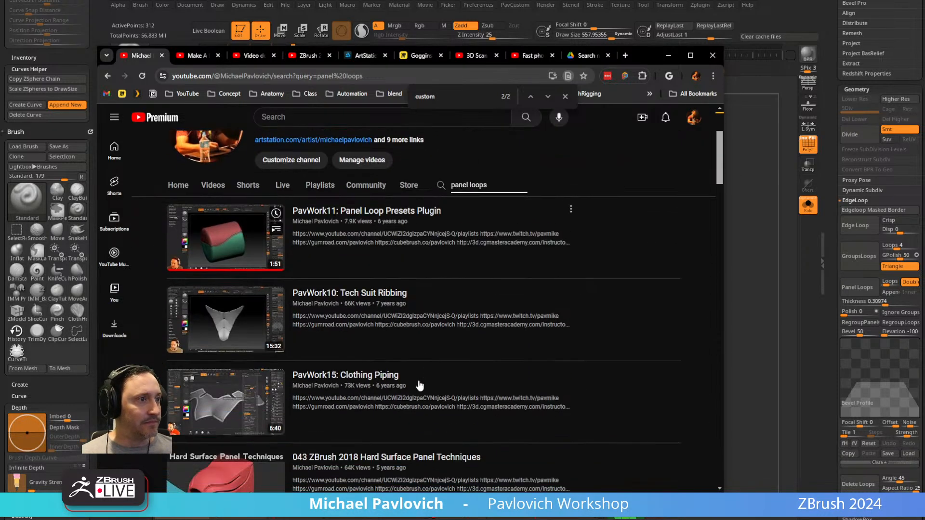
left_click(669, 55)
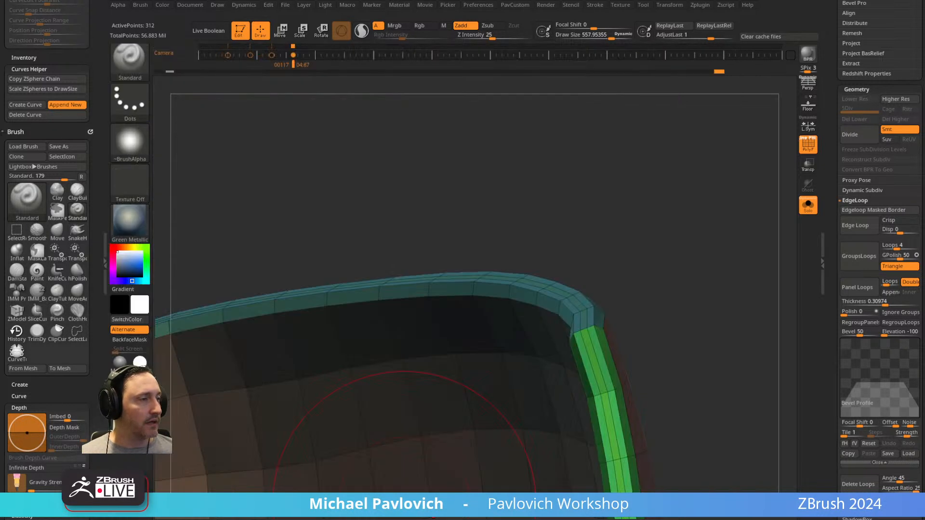
Reduce the draw size to about 206, re-examine the isolated panel's rim, and undo back to the unpanelled banded strip.
left_click_drag(694, 212, 664, 201, "alt")
key("s")
left_click_drag(664, 202, 652, 203)
left_click_drag(651, 203, 684, 188)
key("s")
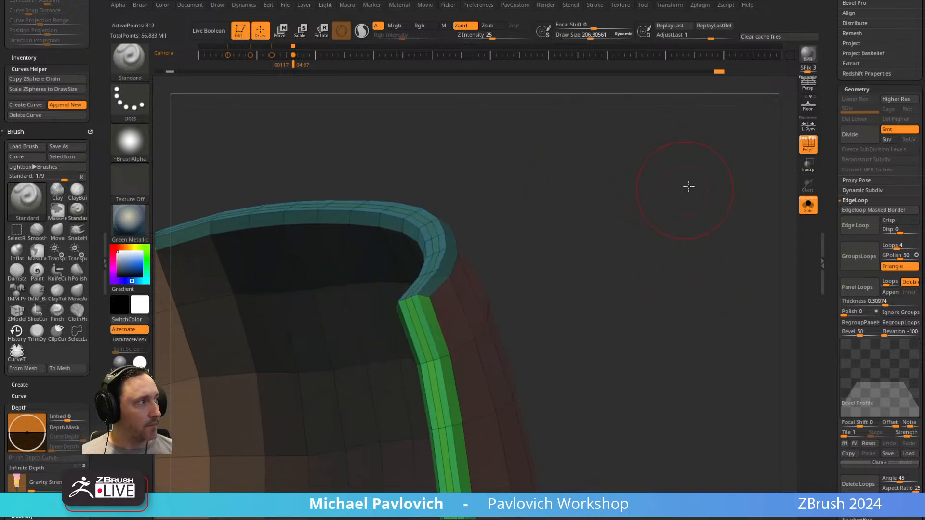
key("ctrl+z")
mouse_move(689, 223)
left_mouse_down()
mouse_move(724, 186)
mouse_move(563, 178)
mouse_move(665, 159)
mouse_move(699, 183)
mouse_move(669, 157)
mouse_move(661, 211)
mouse_move(713, 193)
left_mouse_up()
left_click(665, 159, "ctrl+shift")
key("ctrl+z")
key("ctrl+z")
key("ctrl+z")
key("ctrl+z")
key("ctrl+z")
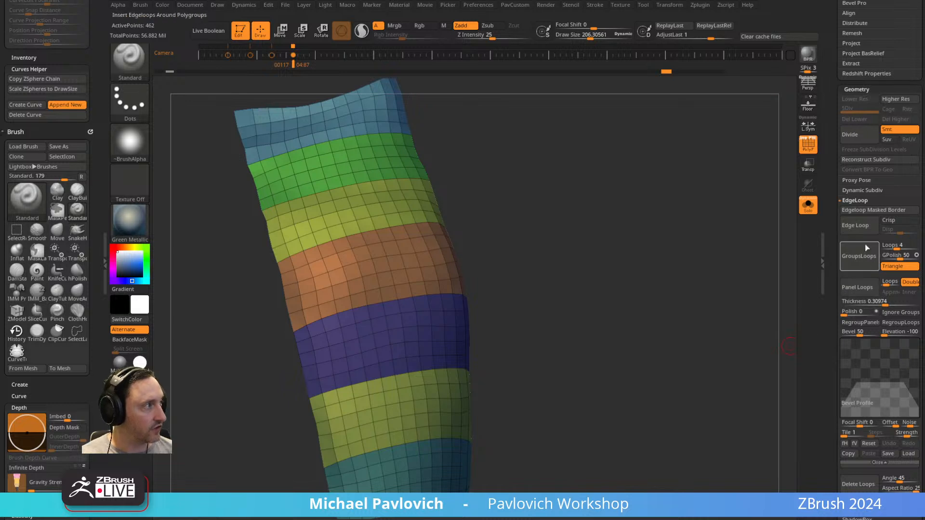
Set the Panel Loops count to 1, try Panel Loops on the banded strip, and undo it.
scroll(848, 259, "down", 1)
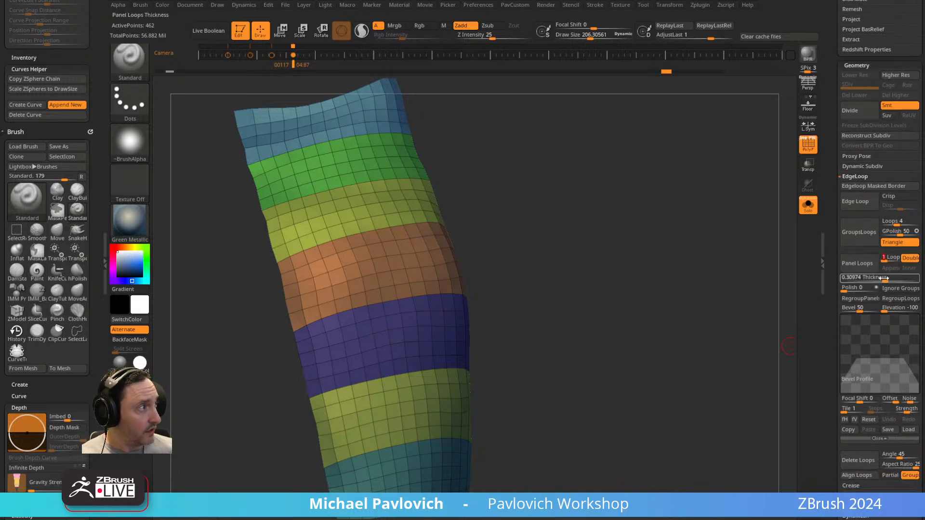
left_click(858, 263)
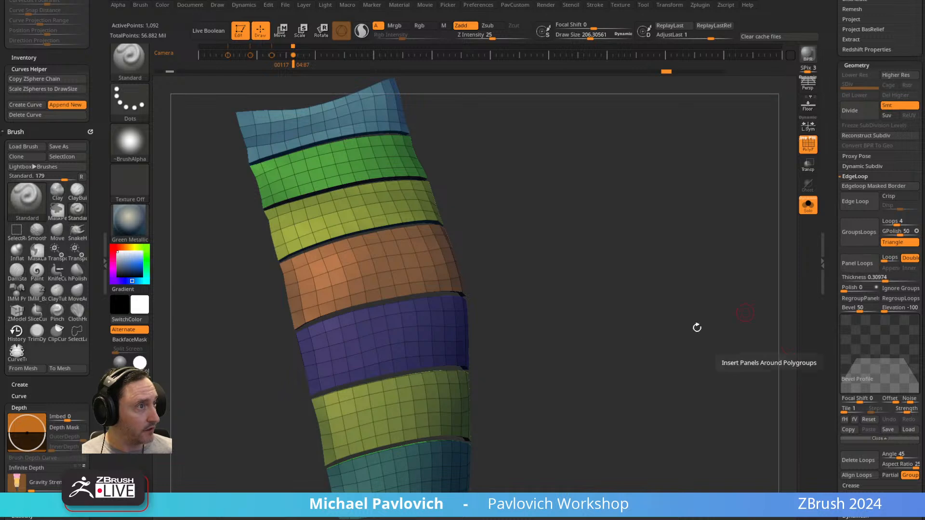
key("ctrl+z")
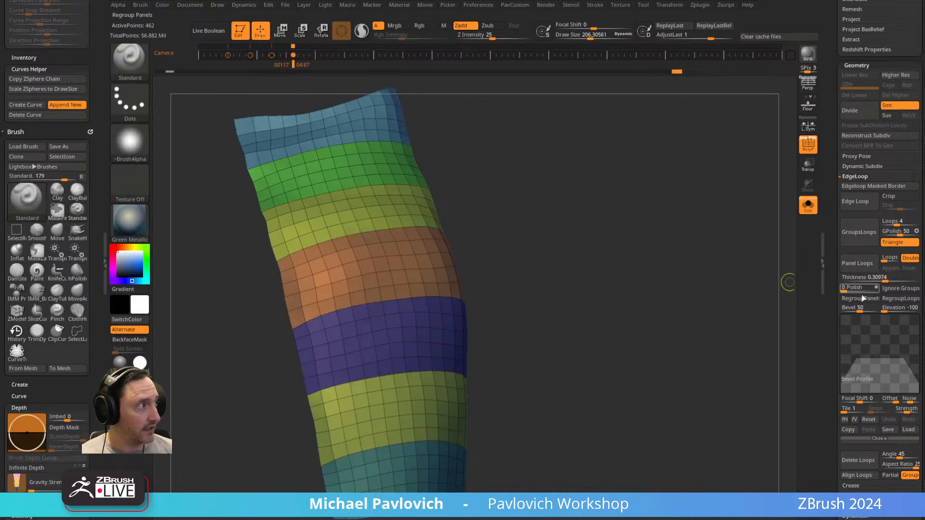
Set the Panel Loops Bevel to 0, try Panel Loops on the strip with a dynamic subdivision preview, and undo it.
left_click_drag(860, 310, 841, 312)
left_click(865, 269)
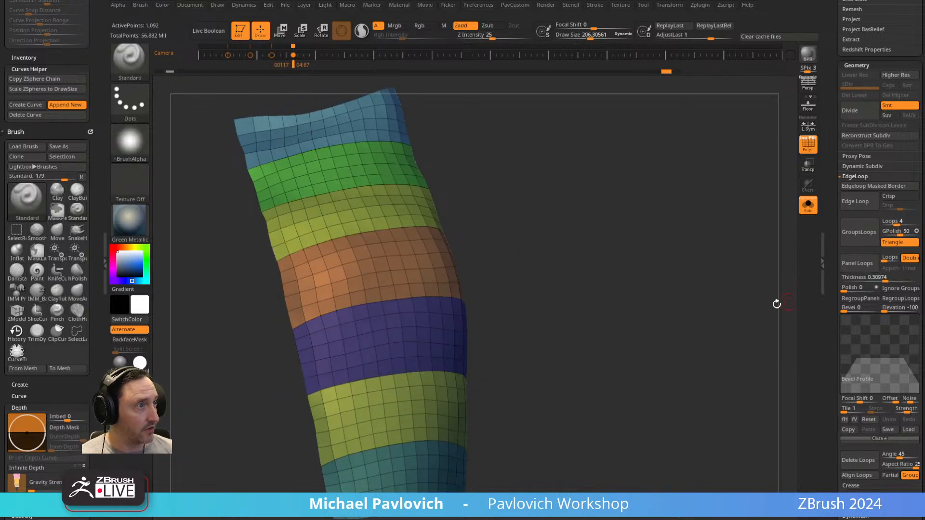
left_click_drag(504, 230, 618, 252)
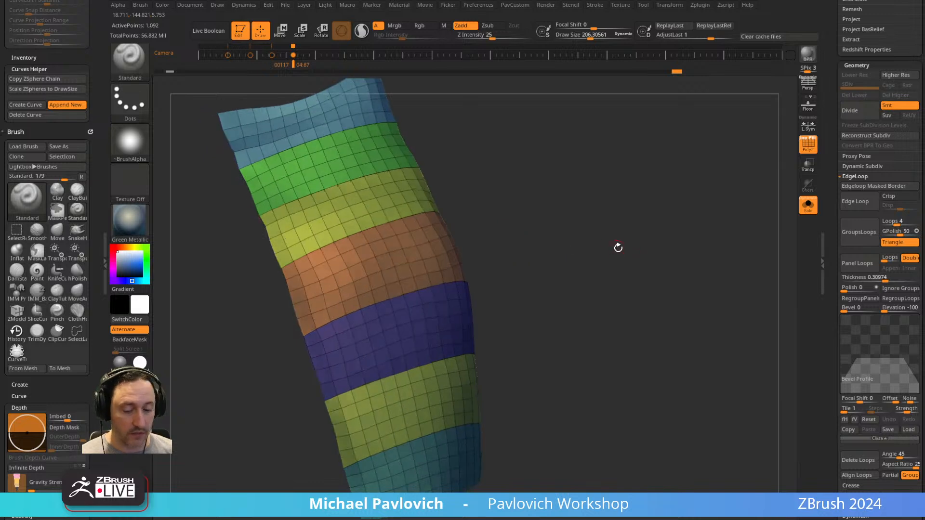
key("d")
key("shift+f")
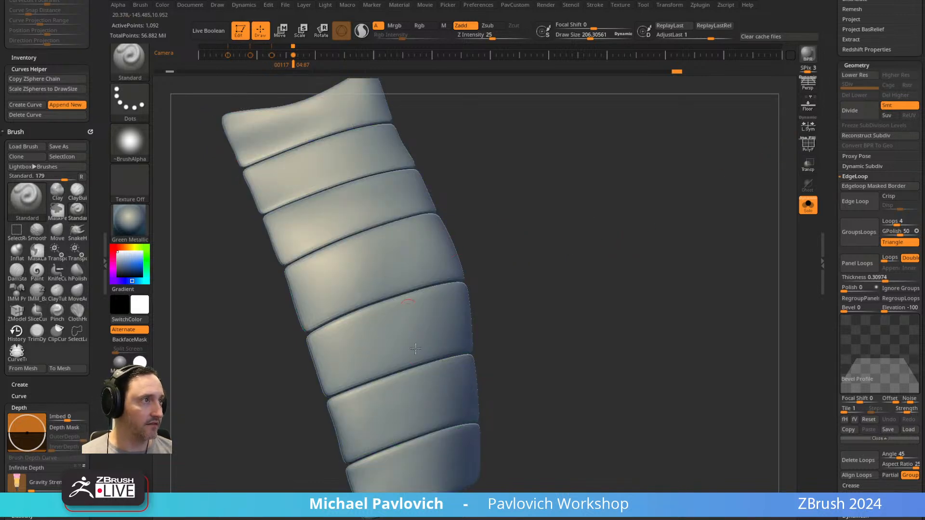
left_click(808, 146)
key("ctrl+z")
Crease the banded strip's polygroup borders, preview dynamic subdivision with crease level 1 and three smooth levels, and undo a trial smoothing stroke.
key("space")
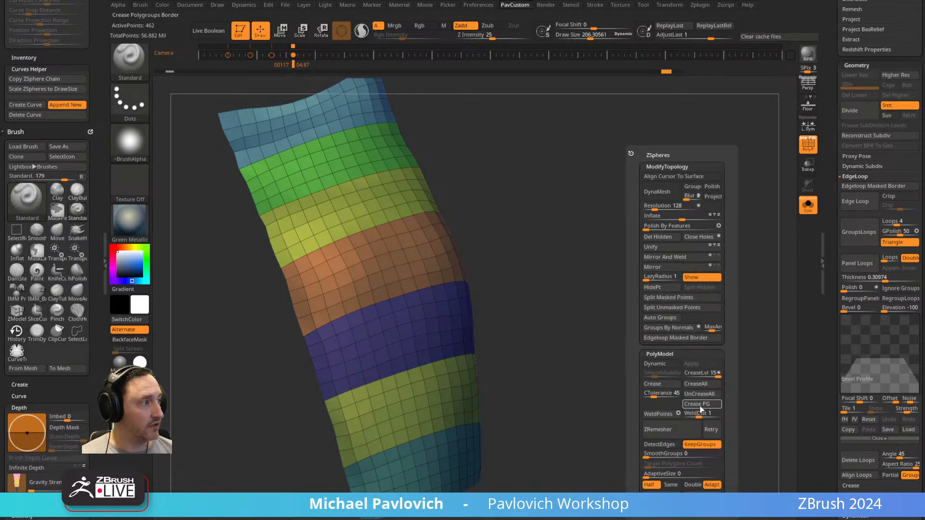
key("d")
left_click_drag(627, 319, 721, 283)
key("space")
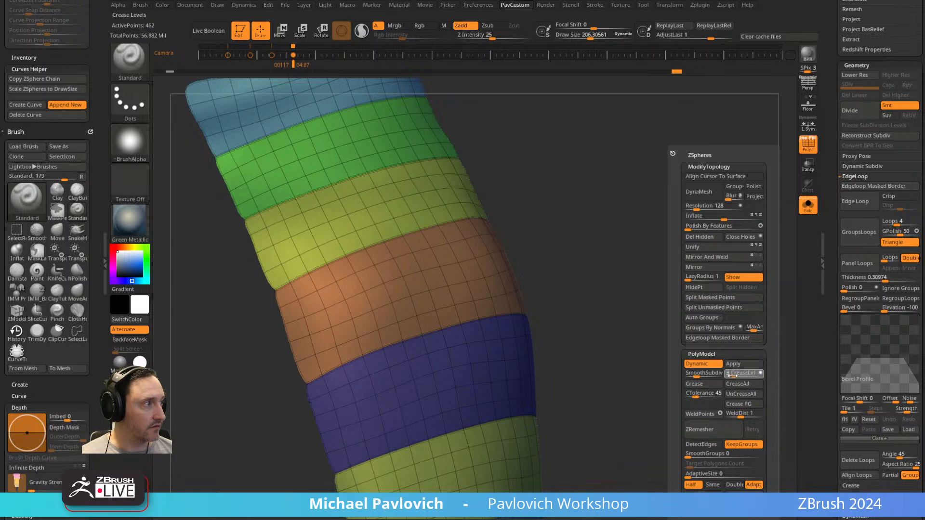
left_click_drag(731, 377, 702, 377)
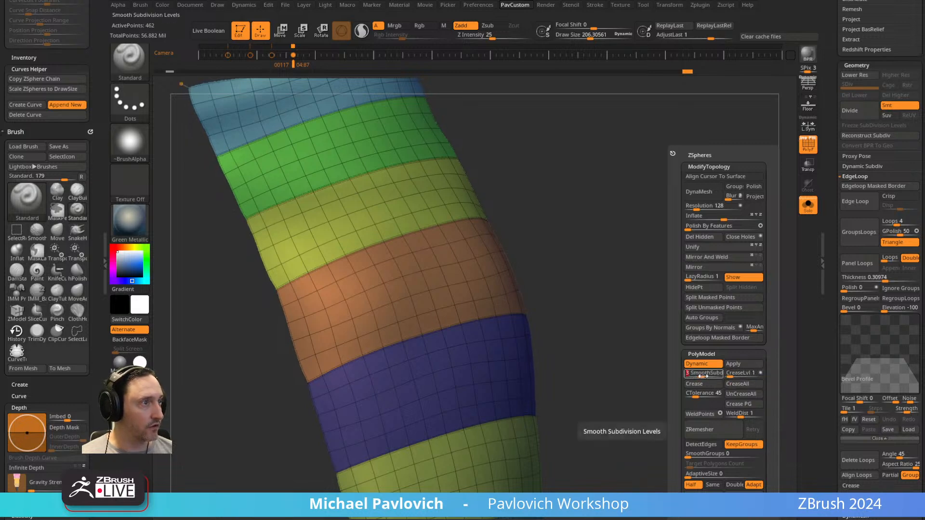
mouse_move(612, 276)
left_mouse_down()
mouse_move(625, 269)
mouse_move(591, 279)
left_mouse_up()
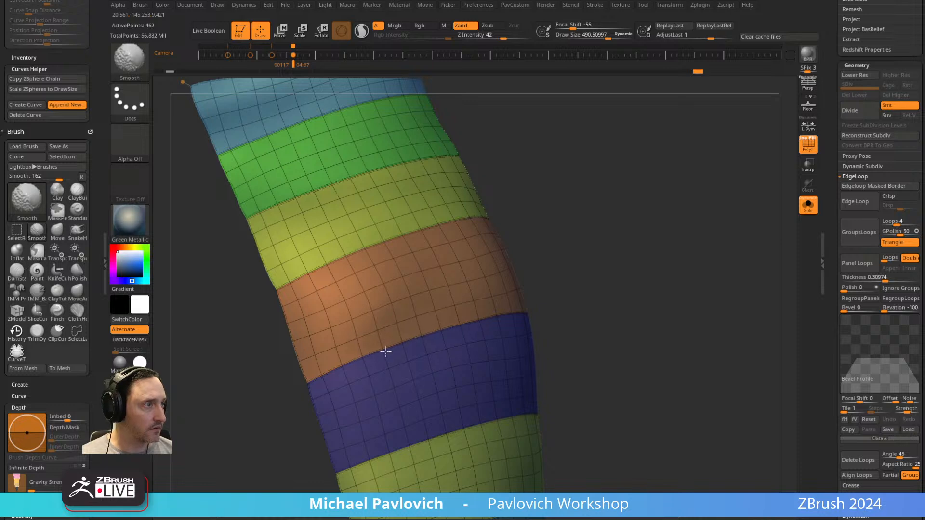
left_click(368, 361, "ctrl+shift")
key("ctrl+z")
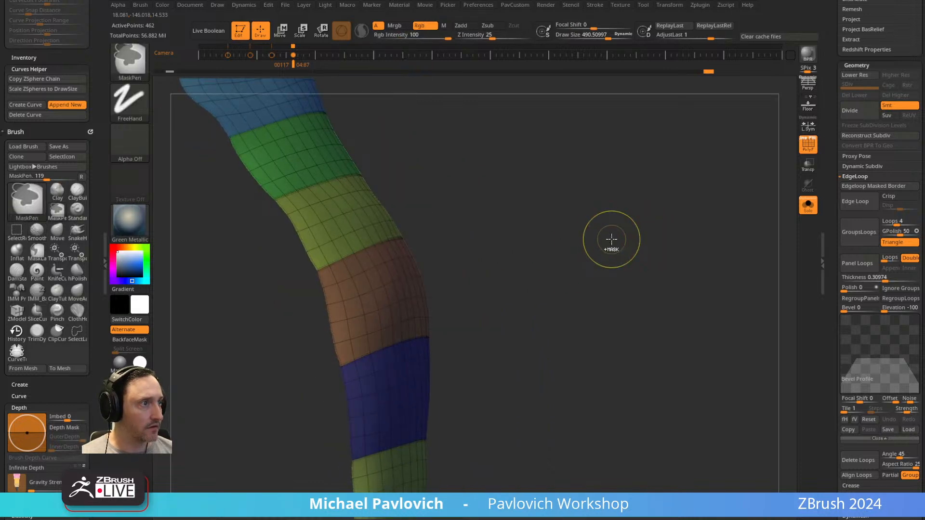
Roll back to the uncreased strip, apply Panel Loops, and preview creased polygroup borders with crease level 1 and two smooth subdivision levels.
mouse_move(611, 238)
left_mouse_down()
mouse_move(599, 244)
mouse_move(622, 150)
left_mouse_up()
left_click(664, 72)
left_click(852, 267)
key("grave")
left_click(689, 406)
left_click(672, 376)
left_click(636, 363)
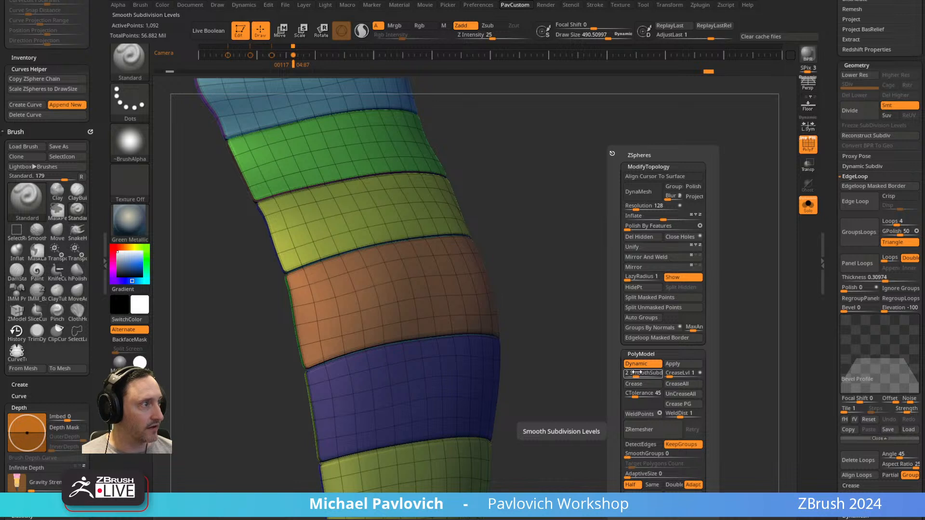
Hide the polyframe, examine the creased panels, and undo a trial stroke across a seam.
left_click(811, 149)
mouse_move(703, 207)
left_mouse_down("alt")
mouse_move(679, 231)
mouse_move(634, 243)
left_mouse_up("alt")
left_click_drag(470, 335, 332, 359, "shift")
left_click_drag(665, 250, 613, 269)
key("ctrl+z")
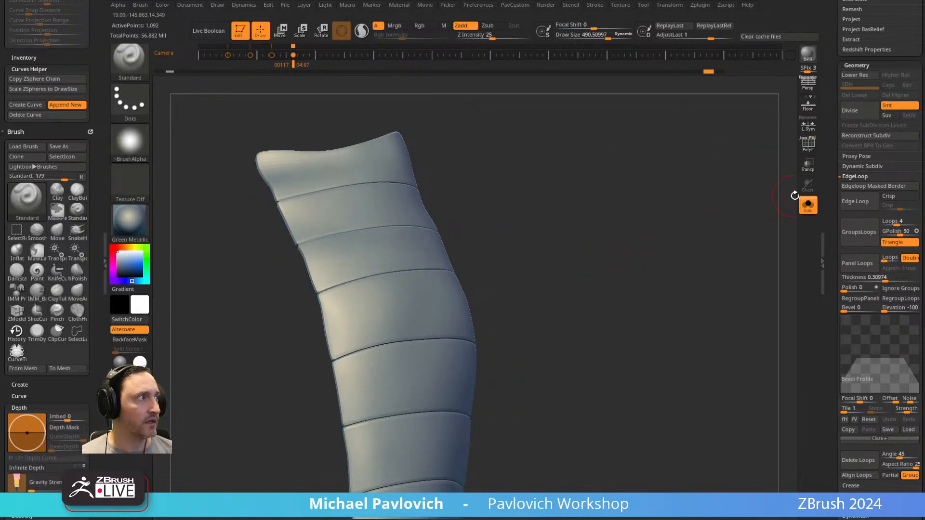
Undo a repeated Panel Loops back to the unpanelled strip and apply Panel Loops once more with a dynamic subdivision preview.
key("shift+d")
left_click(878, 277)
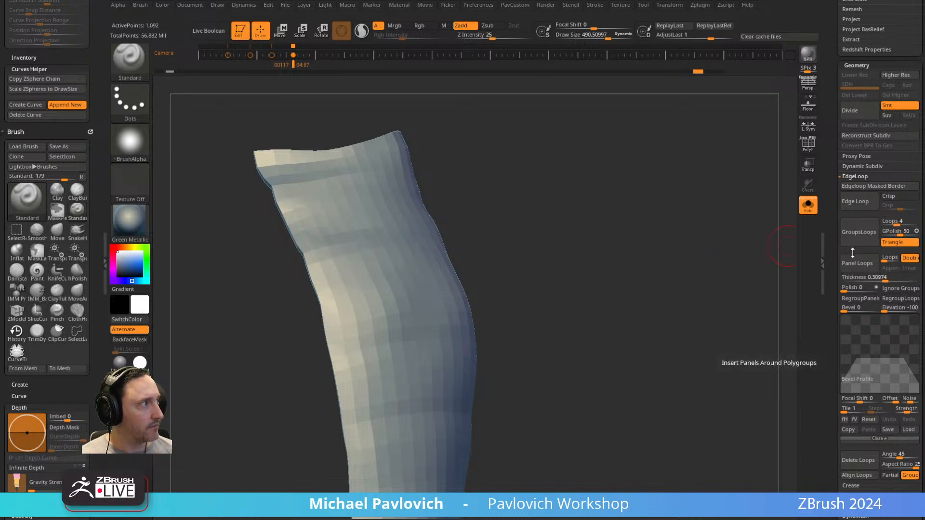
left_click(861, 265)
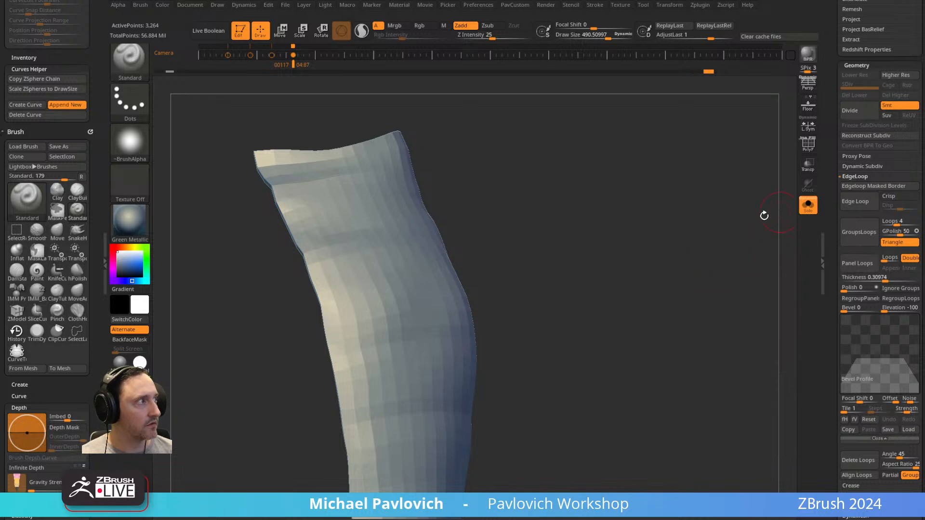
key("ctrl+z")
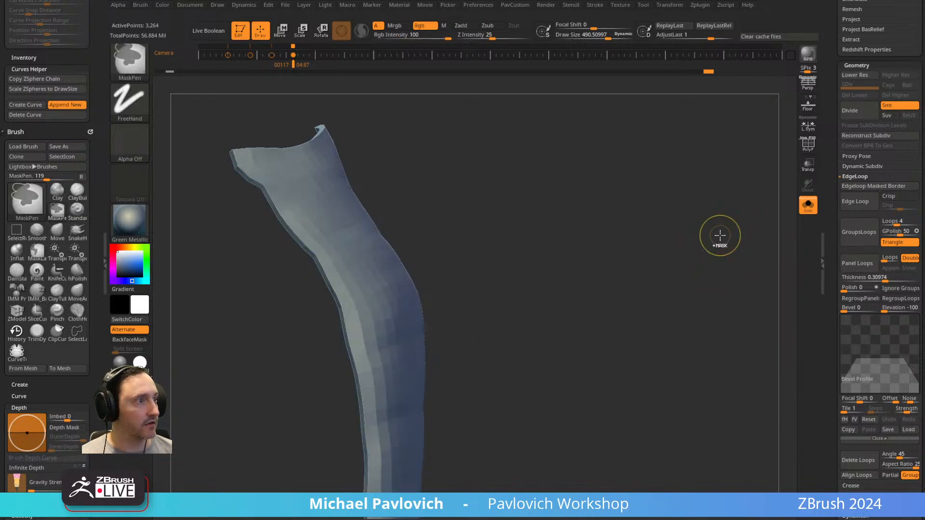
left_click(857, 263)
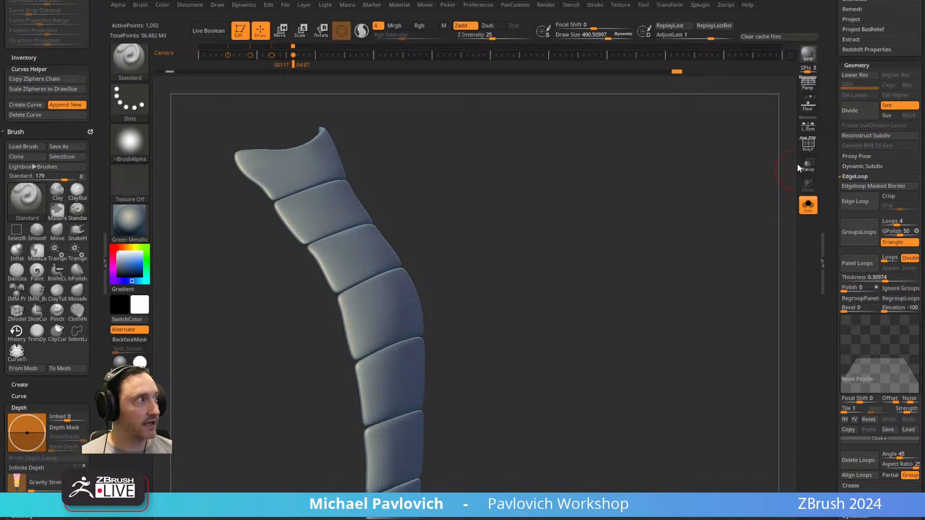
Show the polyframe and leave Solo mode to see the panelled shoulder strip on the full figure.
left_click(808, 144)
left_click_drag(710, 208, 638, 219)
left_click(809, 205)
key("space")
mouse_move(538, 225)
left_mouse_down()
mouse_move(534, 190)
mouse_move(524, 224)
left_mouse_up()
Pick the Inflat brush and set its draw size to about 126.
key("b")
key("i")
key("n")
key("s")
left_click_drag(380, 319, 371, 319)
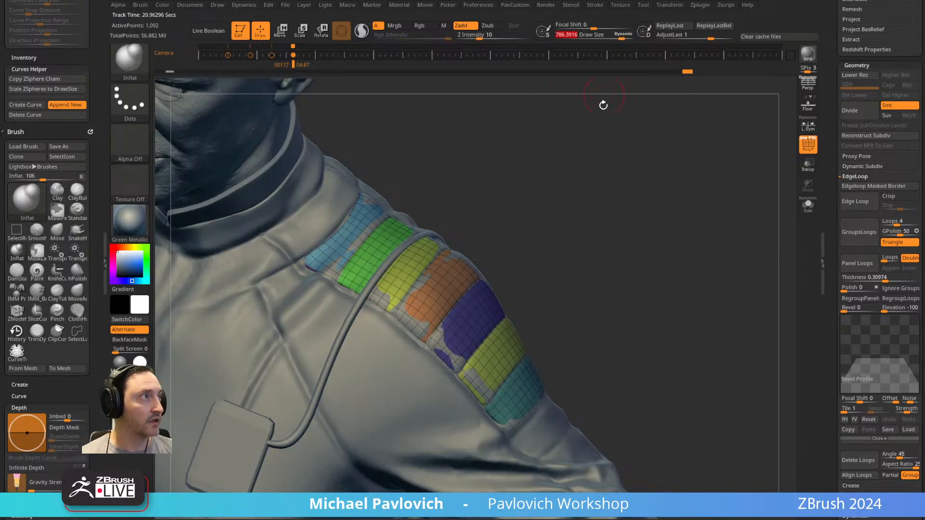
left_click(625, 35)
key("s")
left_click_drag(529, 228, 519, 229)
Inflate the shoulder bands along the strip where they sink into the suit, adjusting the draw size to about 130.
key("b")
key("i")
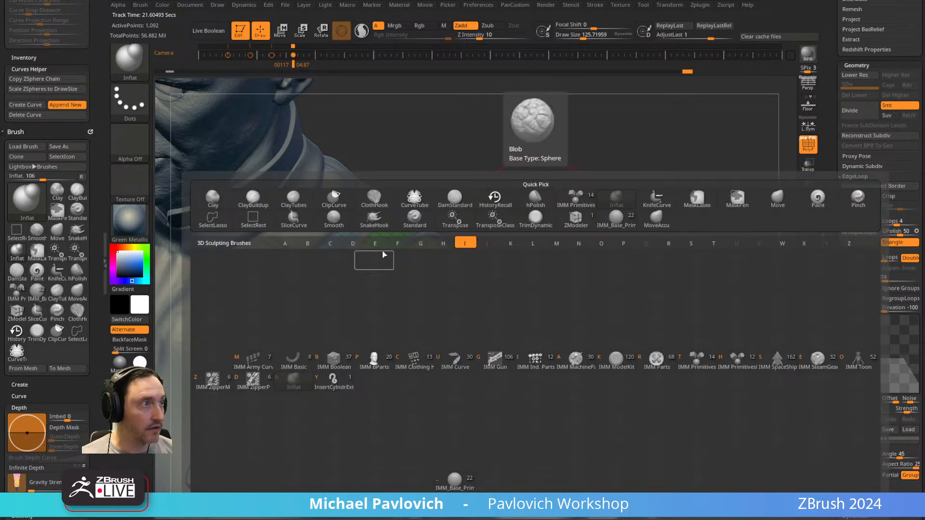
key("n")
key("s")
mouse_move(381, 274)
left_mouse_down()
mouse_move(424, 342)
mouse_move(487, 410)
left_mouse_up()
key("s")
left_click_drag(549, 268, 510, 275)
left_click_drag(448, 195, 550, 287)
View the whole figure and open the saved project with the detailed jumpsuit character.
right_click_drag(643, 265, 675, 255)
right_click_drag(520, 212, 636, 230, "ctrl")
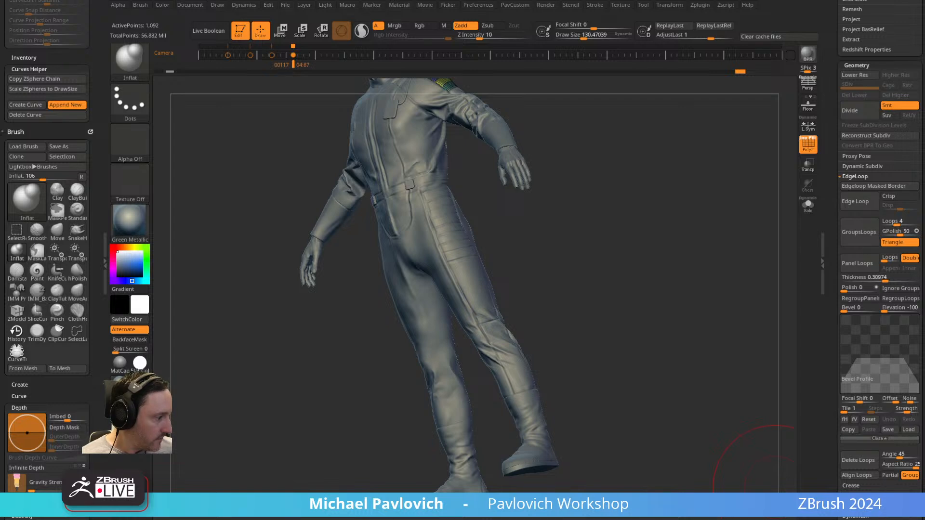
key("ctrl+o")
left_click(561, 285)
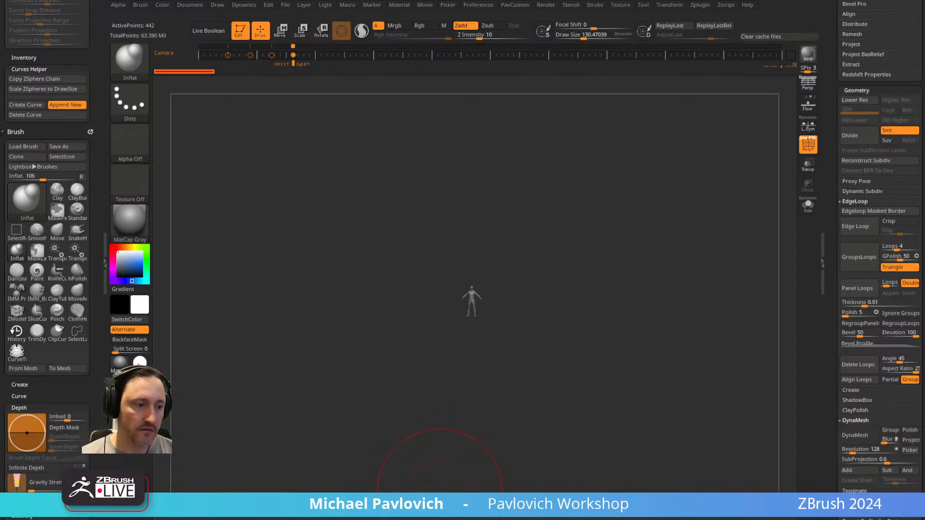
Switch to the browser, open Maxon's ZBrush Plugins page from the Google results, and look through its first plugins.
left_click_drag(621, 0, 598, 3)
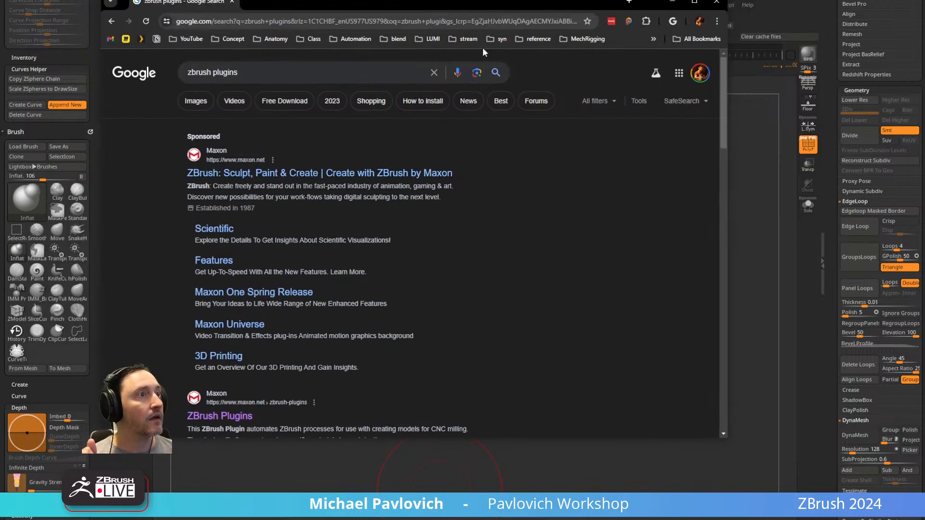
left_click(220, 424)
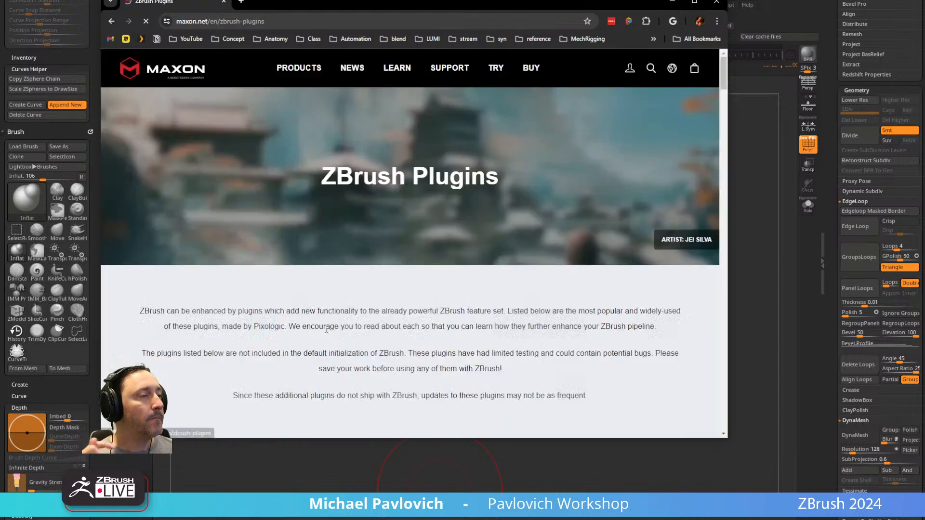
scroll(335, 294, "down", 5)
scroll(233, 264, "down", 3)
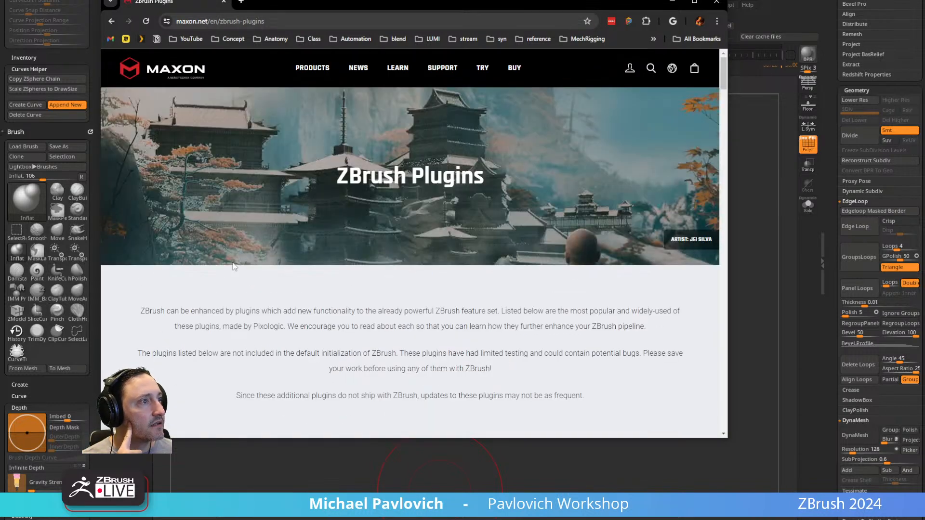
scroll(401, 320, "down", 2)
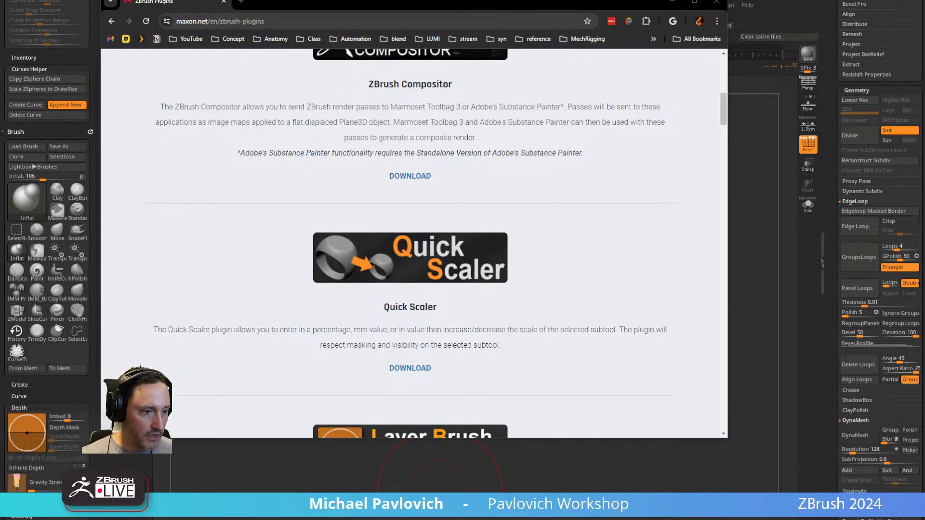
Examine the ZPlugs64 folder inside Maxon ZBrush 2024's ZStartup folder and check the installed plugins in ZBrush.
left_click_drag(352, 519, 331, 107)
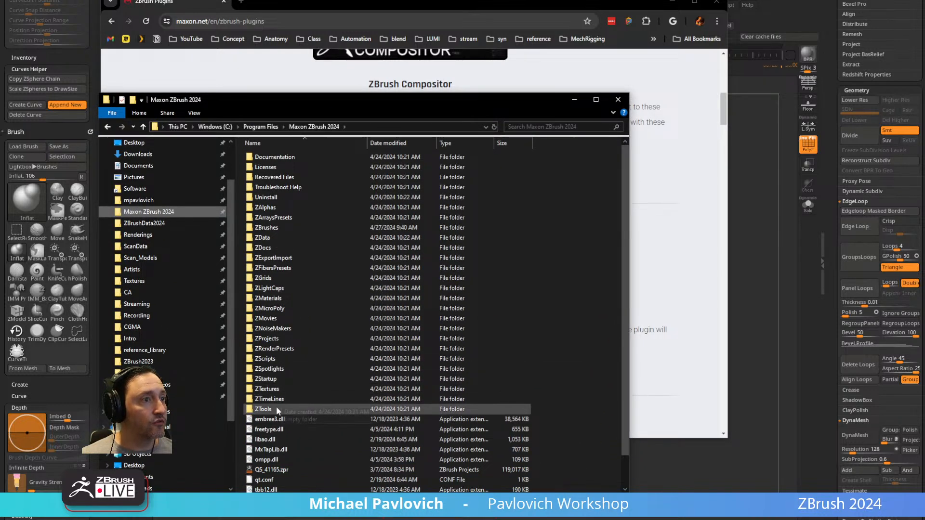
double_click(275, 379)
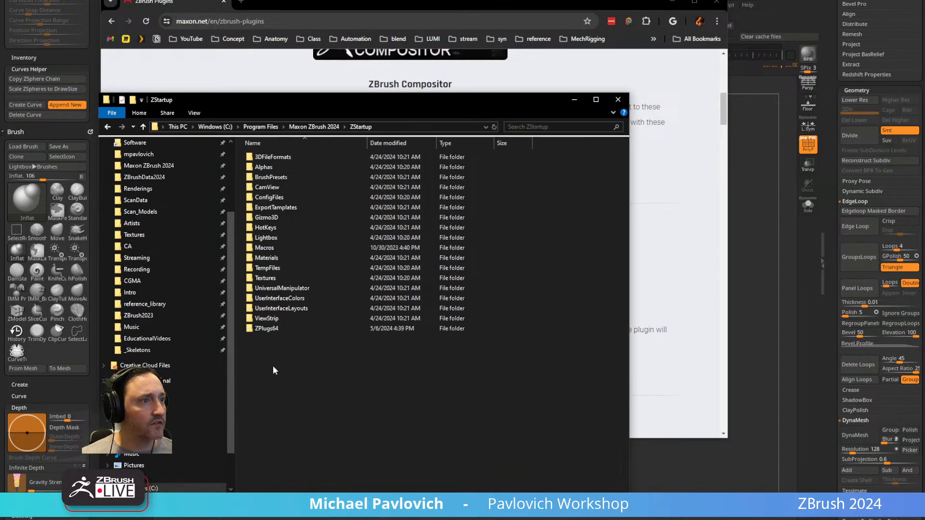
double_click(271, 328)
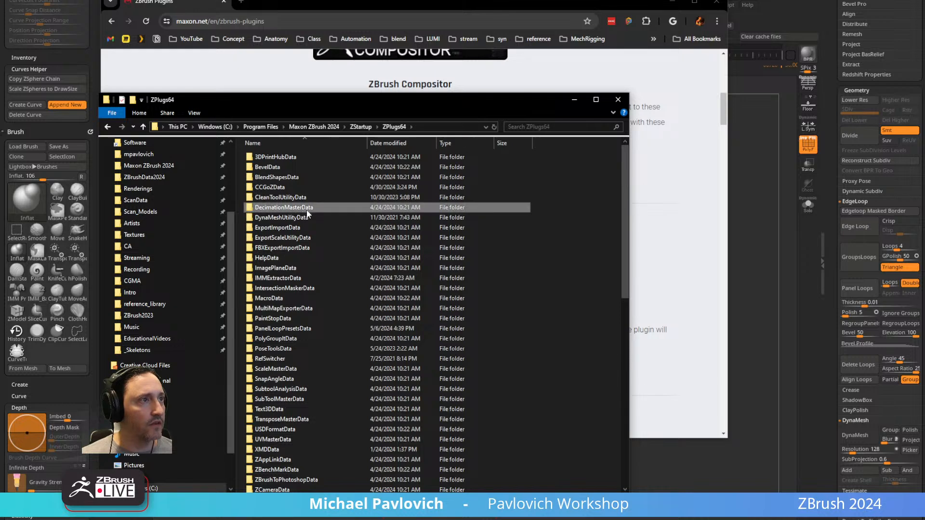
scroll(318, 227, "down", 6)
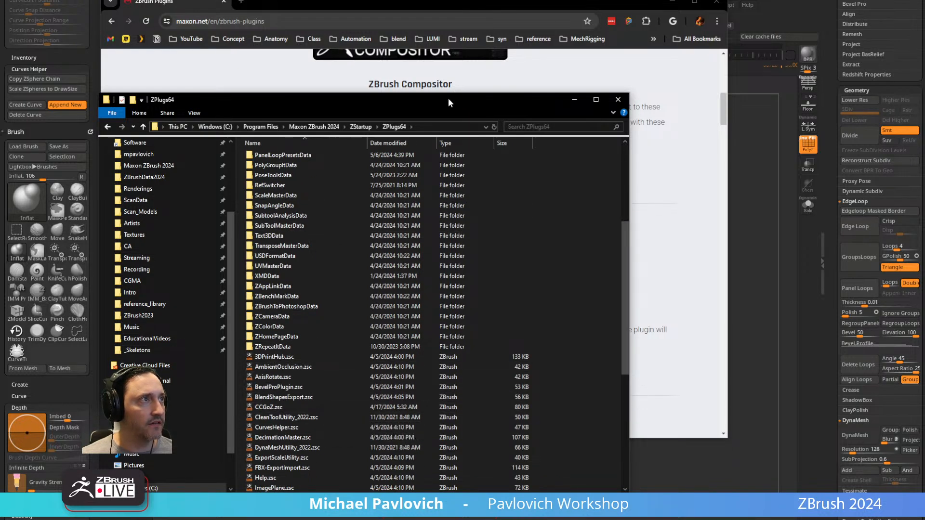
key("alt+F4")
left_click(672, 2)
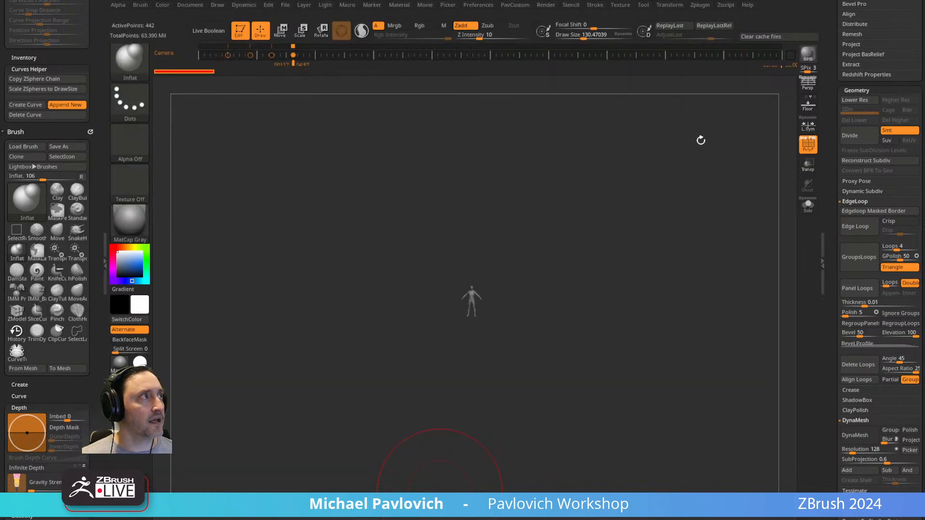
left_click(700, 4)
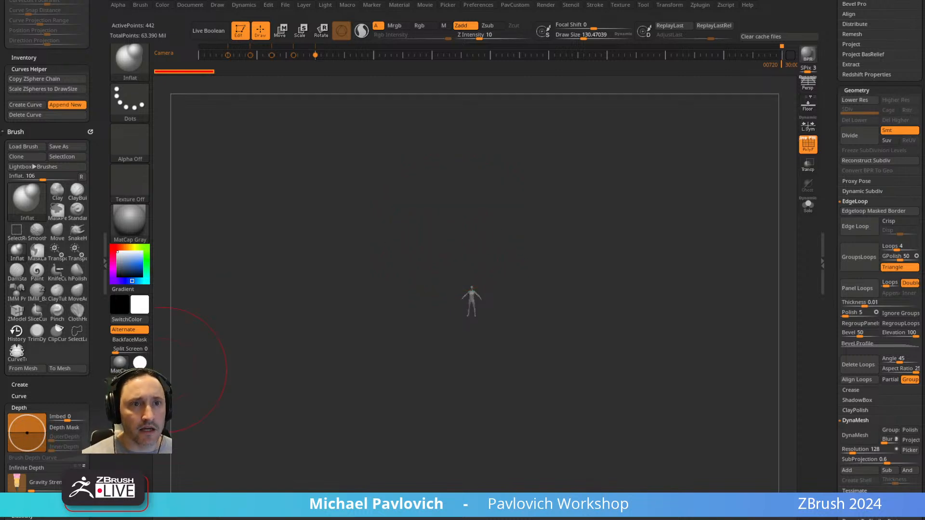
Review the remaining plugins on Maxon's page, from PanelLoop Presets through PrecisionMove, and return to ZBrush.
key("alt+Tab")
scroll(440, 230, "down", 10)
scroll(440, 233, "down", 10)
scroll(439, 234, "down", 4)
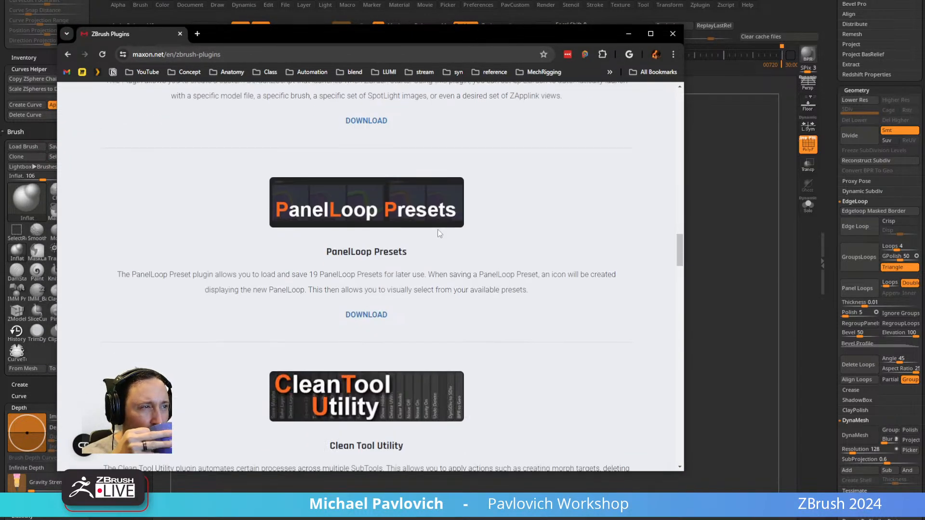
scroll(440, 233, "down", 10)
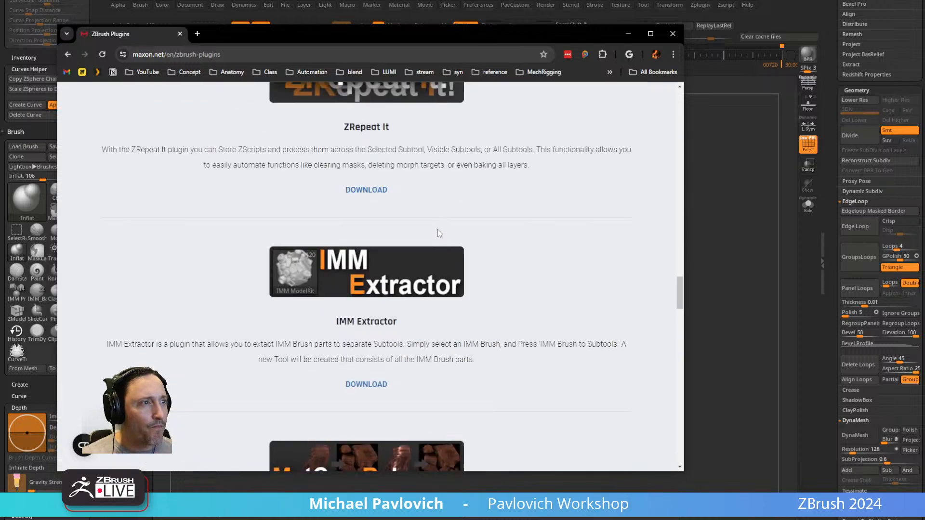
scroll(440, 234, "down", 14)
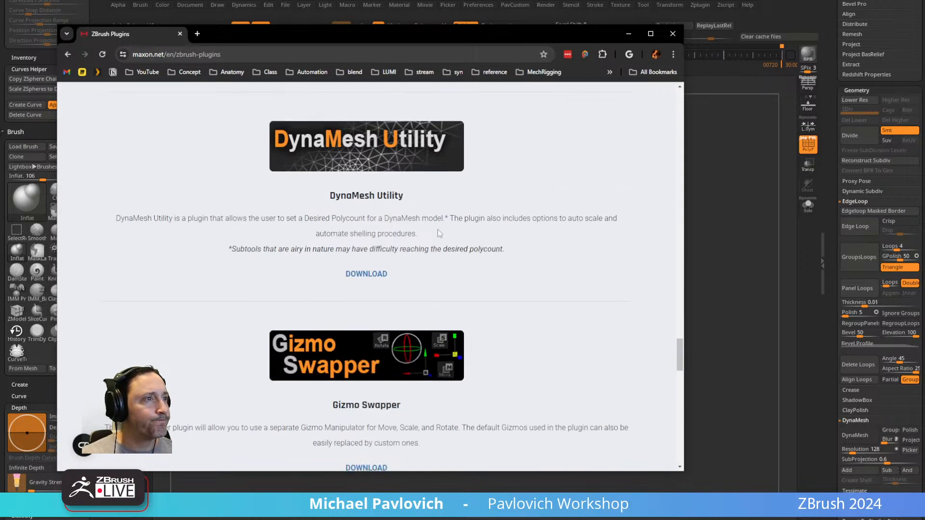
scroll(438, 231, "down", 5)
scroll(438, 234, "down", 1)
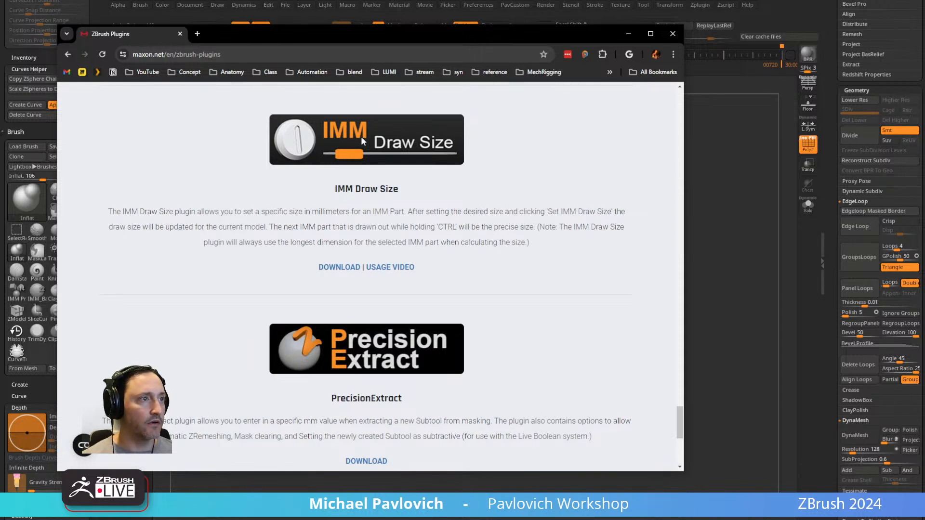
scroll(363, 139, "down", 3)
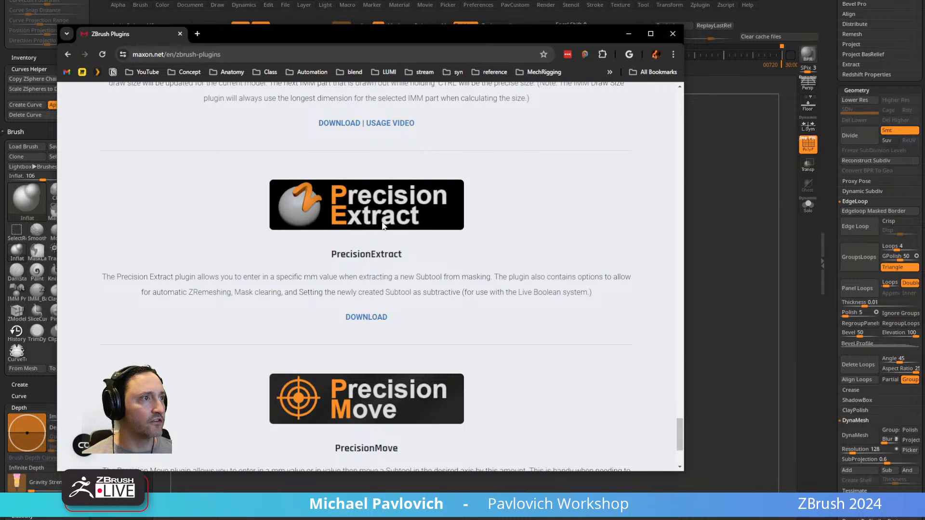
scroll(384, 224, "down", 3)
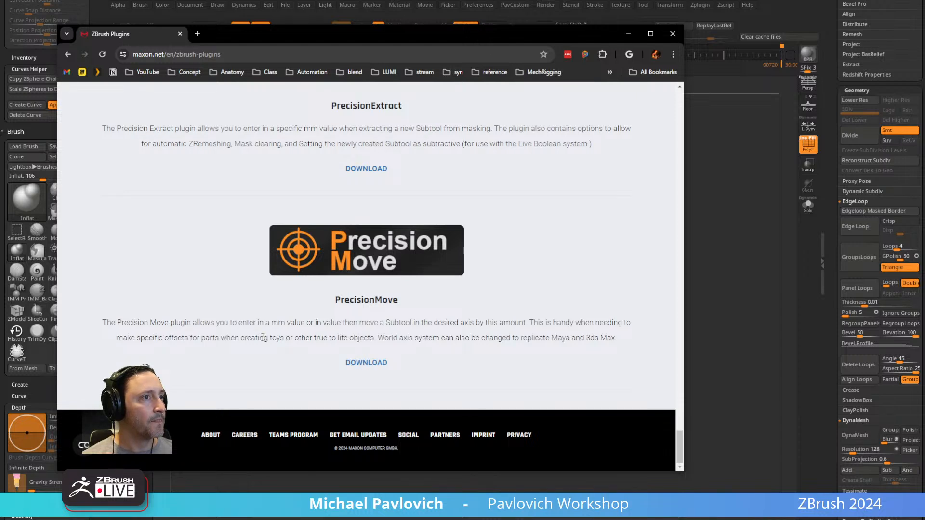
key("alt+Tab")
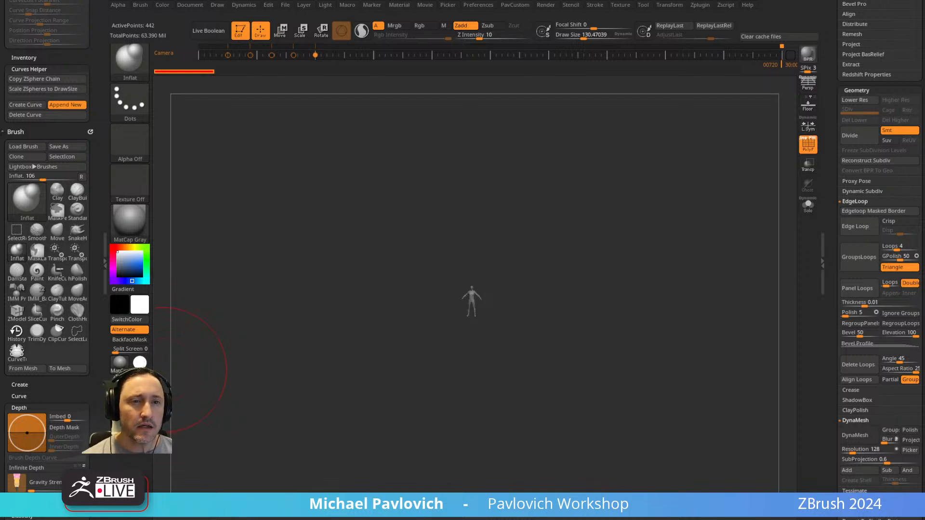
Frame the detailed jumpsuit character, reduce the draw size to about 8.5, and hide the polyframe.
mouse_move(585, 215)
right_mouse_down("ctrl")
mouse_move(646, 273)
mouse_move(650, 324)
right_mouse_up("ctrl")
right_click_drag(661, 201, 656, 401, "alt")
key("s")
left_click_drag(569, 322, 549, 323)
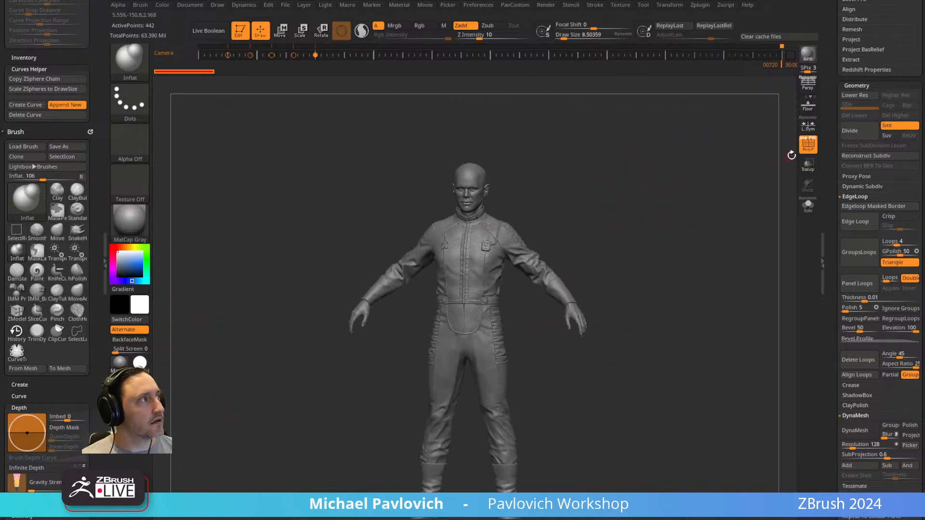
left_click(808, 145)
Reduce the draw size to about 3.8, select the Suit002_010 subtool, and bring the jumpsuit's upper body into view.
mouse_move(673, 180)
right_mouse_down("ctrl")
mouse_move(644, 207)
mouse_move(644, 445)
right_mouse_up("ctrl")
key("s")
left_click_drag(545, 285, 533, 284)
left_click(539, 277, "alt")
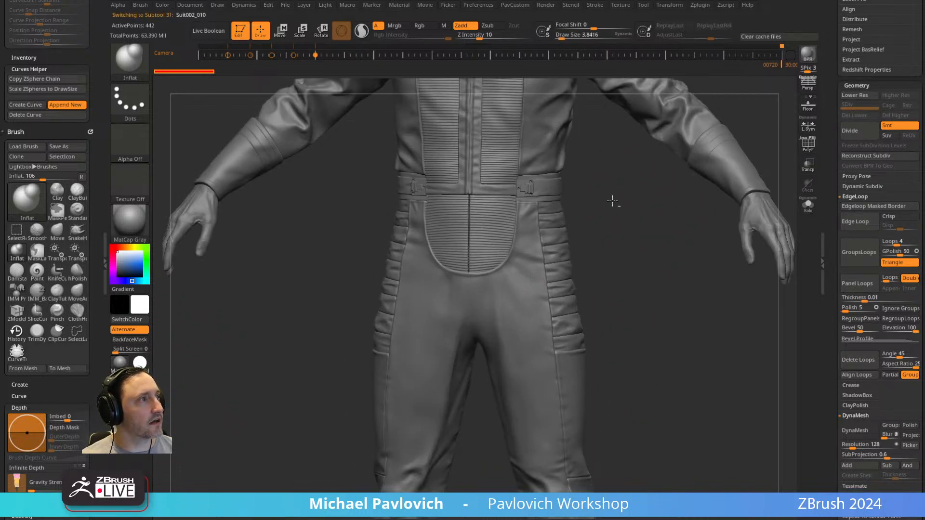
right_click_drag(612, 208, 604, 434, "alt")
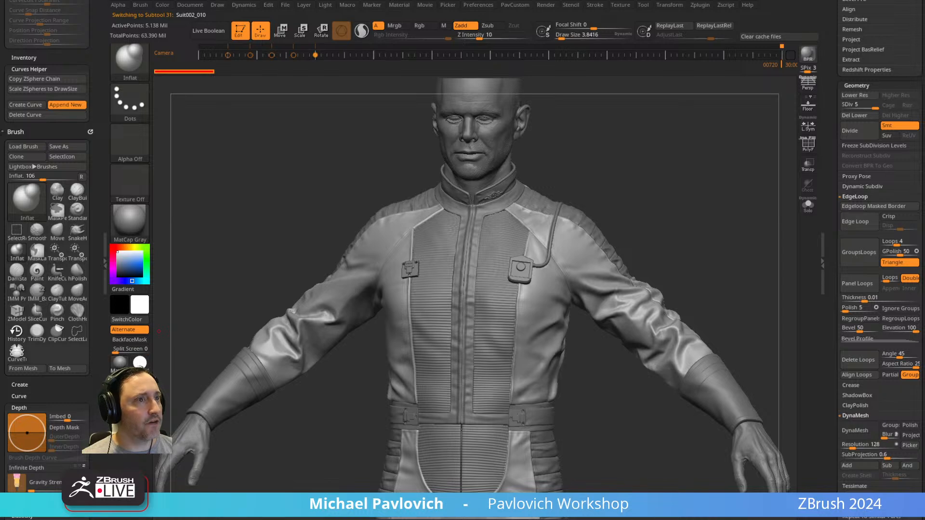
Apply the Green Metallic material to the jumpsuit character and choose the Standard brush.
left_click(140, 383)
right_click_drag(704, 178, 673, 207)
key("s")
left_click_drag(670, 206, 647, 205)
key("b")
key("s")
key("t")
mouse_move(675, 188)
right_mouse_down()
mouse_move(602, 192)
mouse_move(729, 168)
right_mouse_up()
Set the draw size to about 13.8 and select the chest device's subtool on the jumpsuit.
key("s")
left_click_drag(547, 197, 538, 197)
left_click(540, 217, "alt")
right_click_drag(637, 130, 659, 149, "ctrl")
right_click_drag(659, 149, 655, 270, "alt")
left_click(517, 418, "alt")
right_click_drag(743, 98, 780, 102)
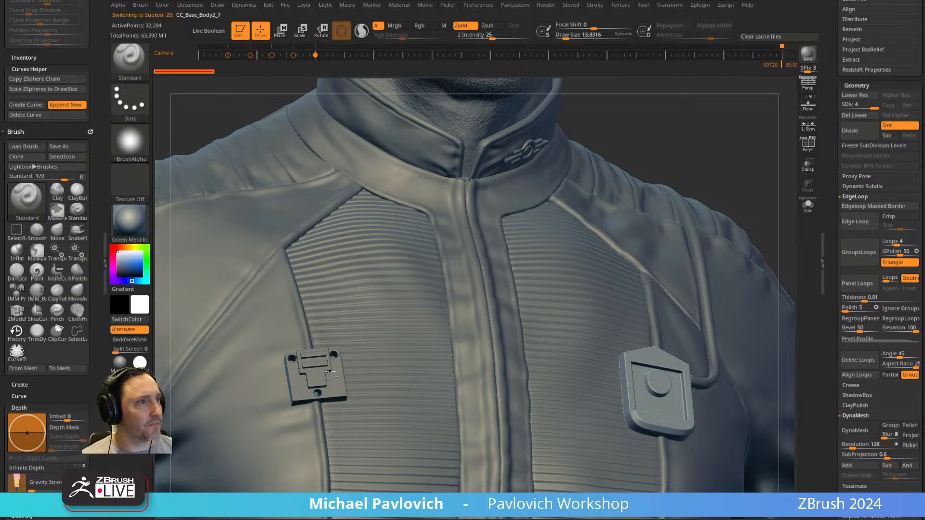
Select the CC_Base_Body subtool and set the draw size to about 26.6.
right_click_drag(706, 133, 675, 174)
left_click(672, 185, "alt")
right_click_drag(455, 185, 260, 24, "ctrl")
right_click_drag(610, 295, 463, 261)
left_click(458, 248, "alt")
mouse_move(608, 261)
right_mouse_down()
mouse_move(665, 264)
mouse_move(607, 233)
mouse_move(620, 208)
mouse_move(661, 242)
mouse_move(638, 256)
right_mouse_up()
key("s")
left_click_drag(638, 256, 643, 256)
right_click_drag(643, 255, 651, 252, "shift")
right_click_drag(597, 218, 503, 208, "alt")
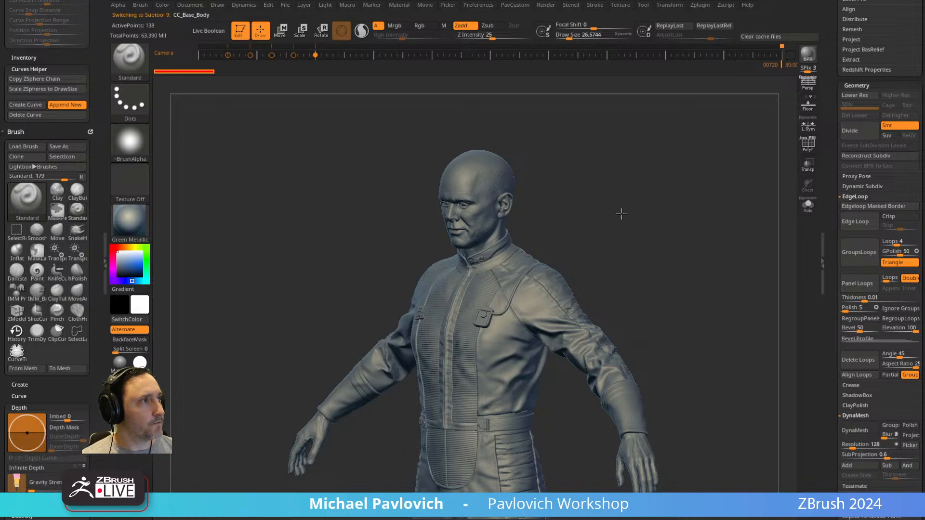
Preview the body's polypaint with the SkinShade4 material, and return the character to unpainted Green Metallic.
right_click_drag(596, 212, 787, 165)
left_click_drag(832, 136, 829, 257)
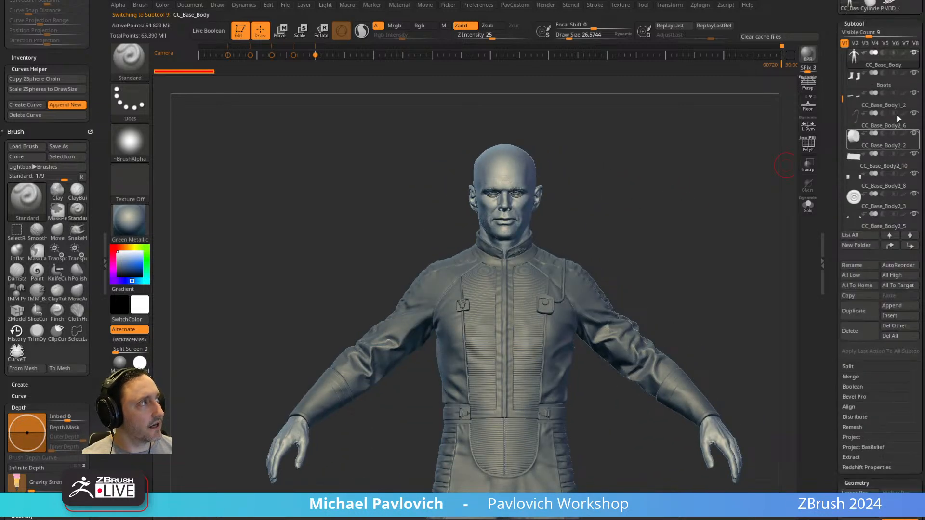
left_click(903, 55)
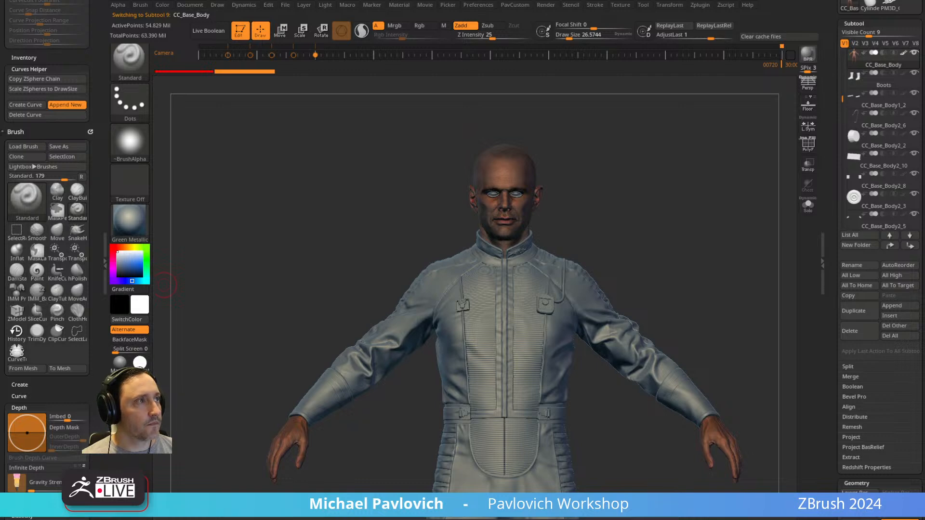
left_click(140, 362)
right_click_drag(689, 170, 627, 203)
mouse_move(686, 189)
right_mouse_down()
mouse_move(645, 198)
mouse_move(675, 213)
mouse_move(710, 162)
mouse_move(684, 179)
right_mouse_up()
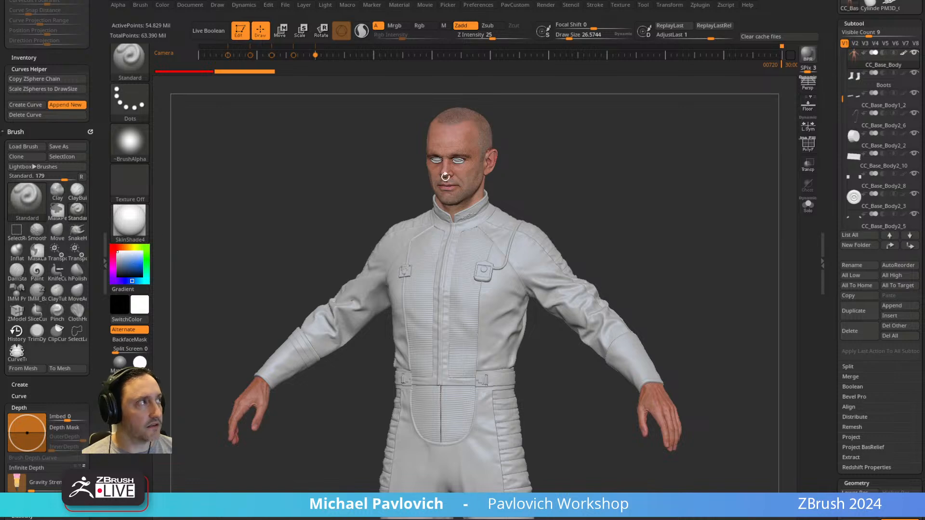
left_click(903, 53)
right_click_drag(657, 195, 677, 167)
left_click(120, 382)
Set the draw size to about 31 and frame the jumpsuit's chest.
mouse_move(584, 200)
right_mouse_down("ctrl")
mouse_move(679, 181)
mouse_move(605, 208)
right_mouse_up("ctrl")
key("s")
left_click_drag(603, 205, 606, 204)
right_click_drag(605, 205, 602, 229)
key("s")
left_click(604, 231)
mouse_move(692, 221)
right_mouse_down()
mouse_move(724, 169)
mouse_move(500, 277)
mouse_move(733, 178)
mouse_move(694, 159)
right_mouse_up()
right_click_drag(694, 159, 628, 250, "alt")
right_click_drag(608, 140, 568, 258, "alt")
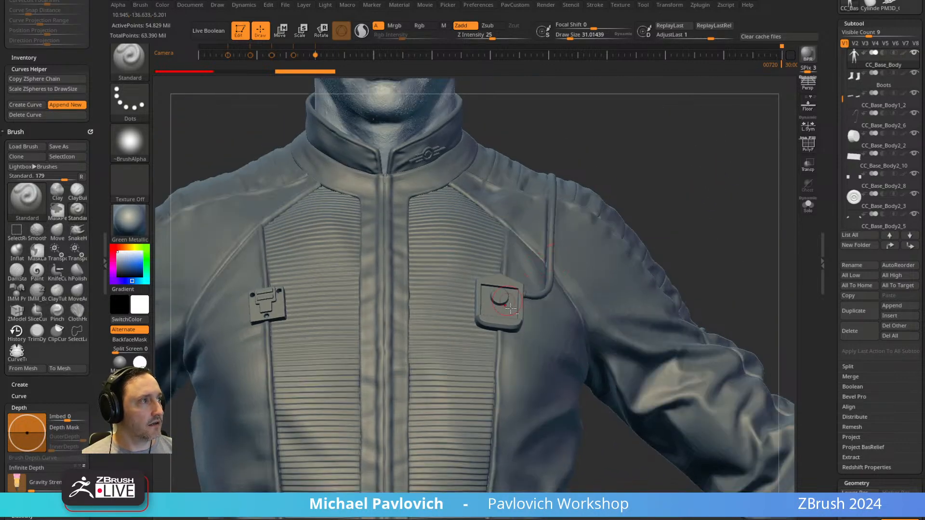
Select the chest device subtool CC_Base_Body2_9 and choose the IMM_Base_Primitives brush.
left_click(520, 290, "alt")
right_click_drag(612, 202, 674, 190)
right_click_drag(571, 198, 740, 140)
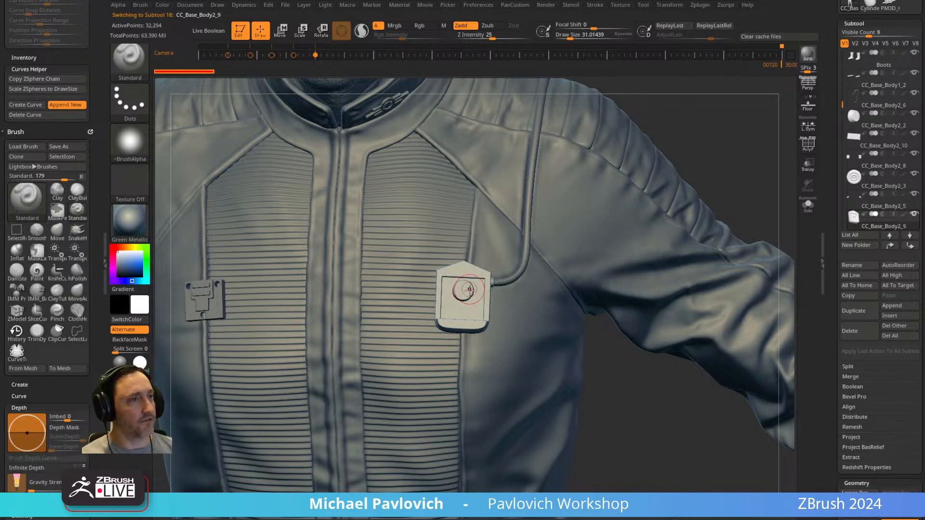
key("b")
key("i")
key("p")
key("m")
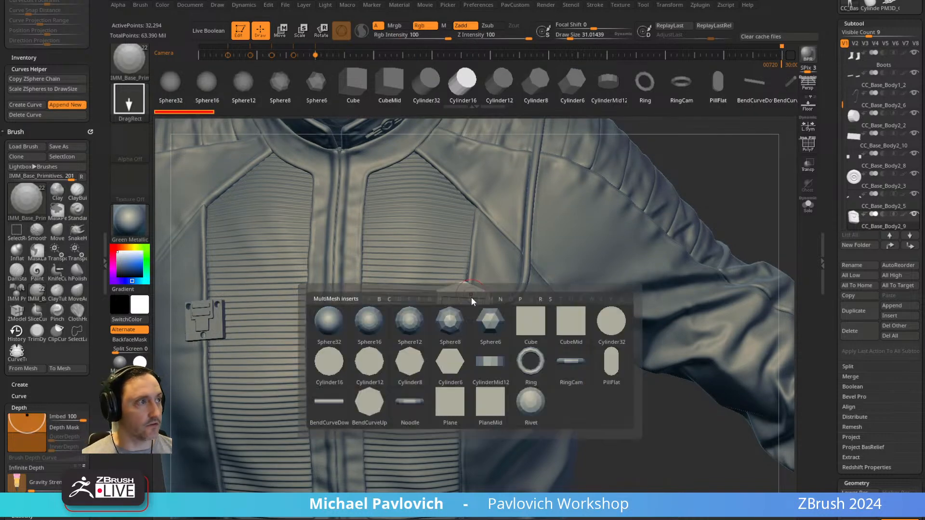
mouse_move(684, 144)
right_mouse_down("ctrl")
mouse_move(679, 118)
mouse_move(665, 198)
mouse_move(692, 136)
right_mouse_up("ctrl")
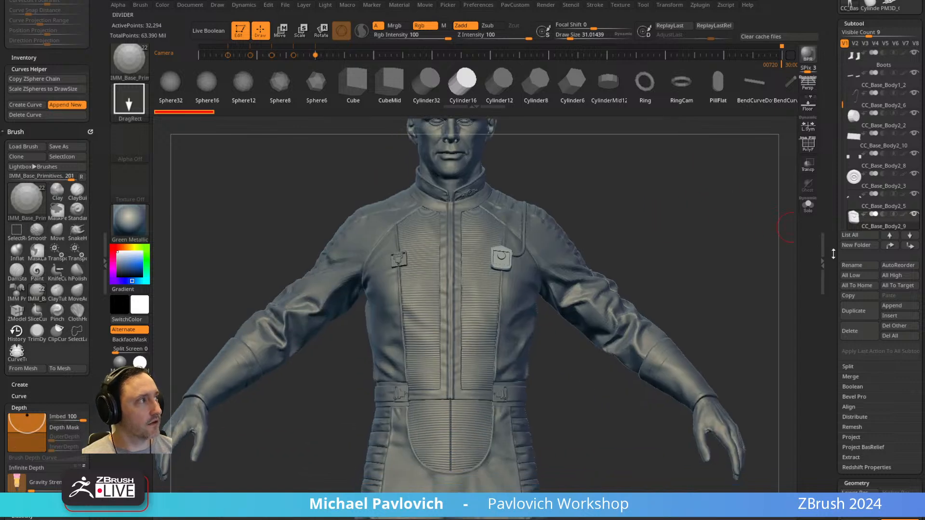
Duplicate the chest device subtool and isolate the copy with the transform gizmo centred on it.
left_click(855, 312)
right_click_drag(635, 196, 586, 282, "alt")
left_click(808, 206)
key("w")
left_click(480, 247, "alt")
left_click(446, 247)
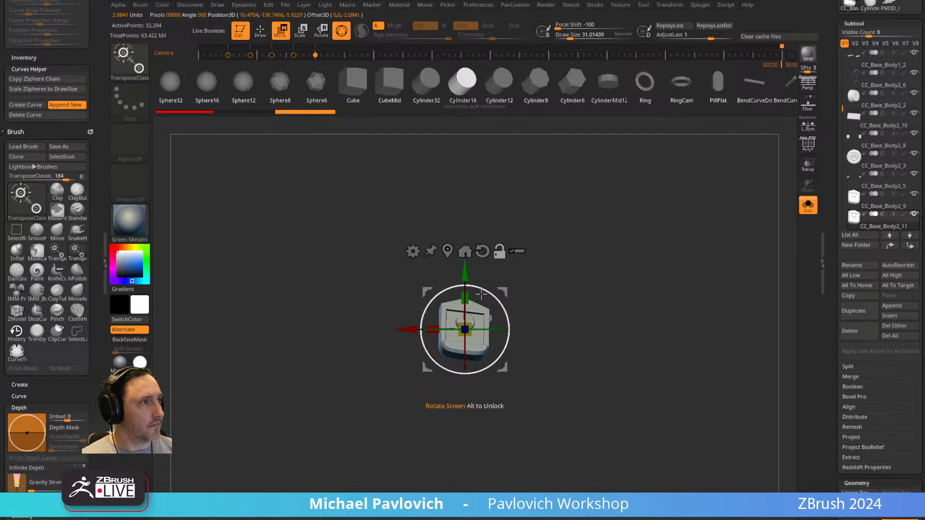
Move the chest device copy to the world centre and frame it.
left_click_drag(504, 294, 382, 376, "alt")
left_click(466, 322, "alt")
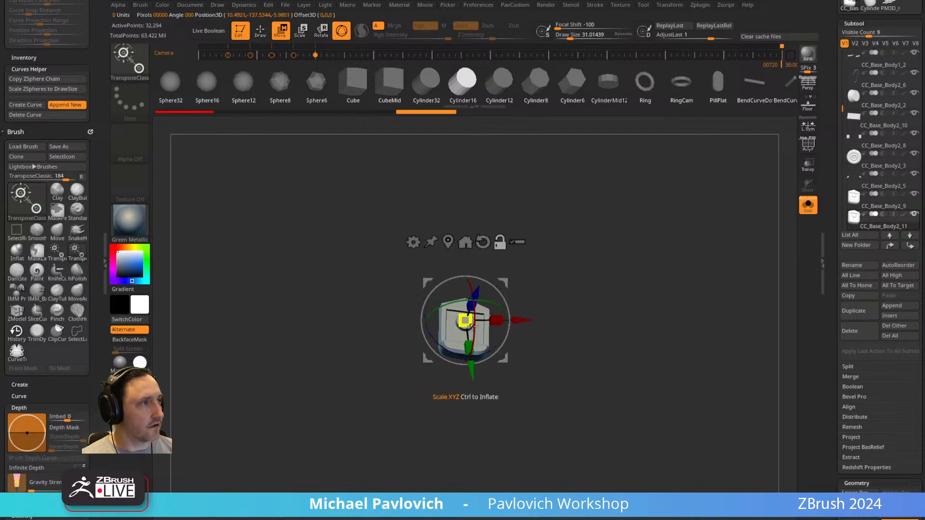
left_click(449, 245)
right_click_drag(542, 260, 604, 219, "ctrl")
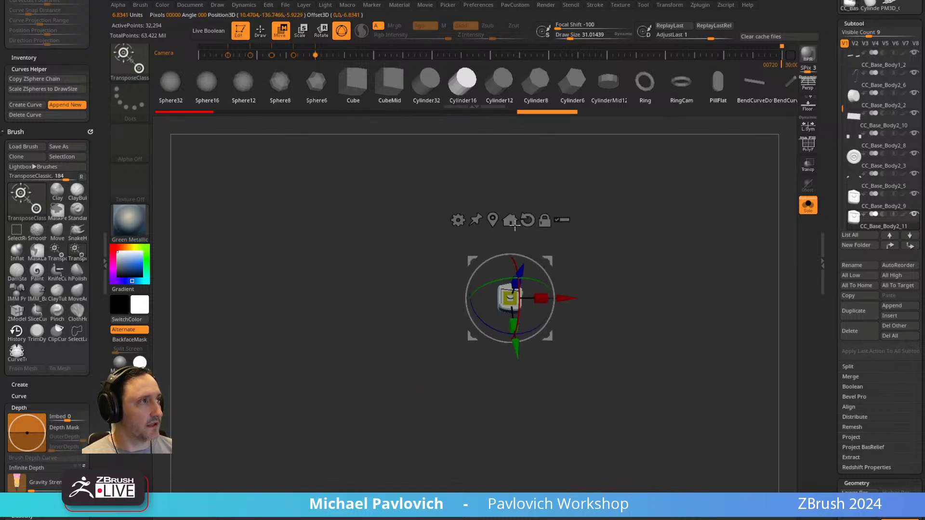
left_click(510, 221)
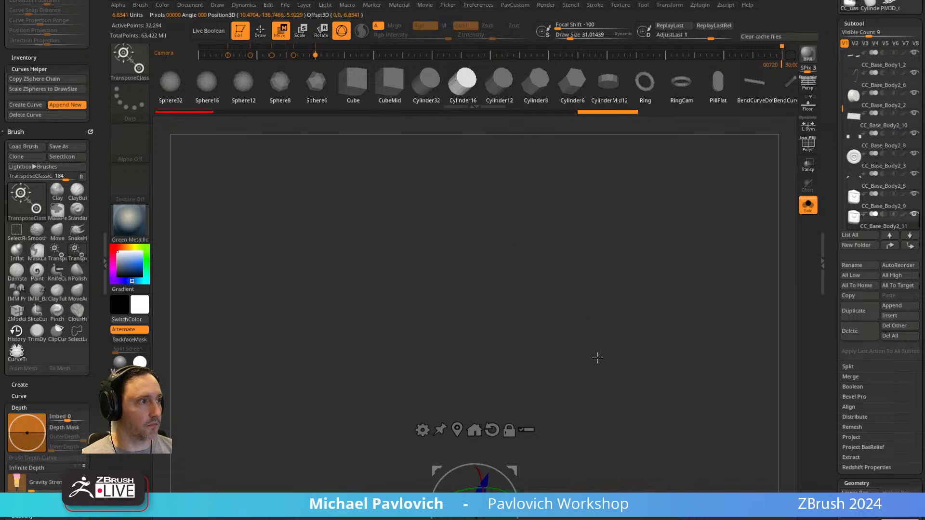
key("f")
right_click_drag(652, 345, 611, 259)
key("f")
Rotate the chest device copy until it stands upright facing forward, and show the floor grid.
left_click_drag(463, 268, 470, 301)
right_click_drag(544, 208, 545, 304)
left_click_drag(450, 282, 482, 273)
right_click_drag(571, 274, 577, 194)
left_click_drag(481, 266, 483, 267)
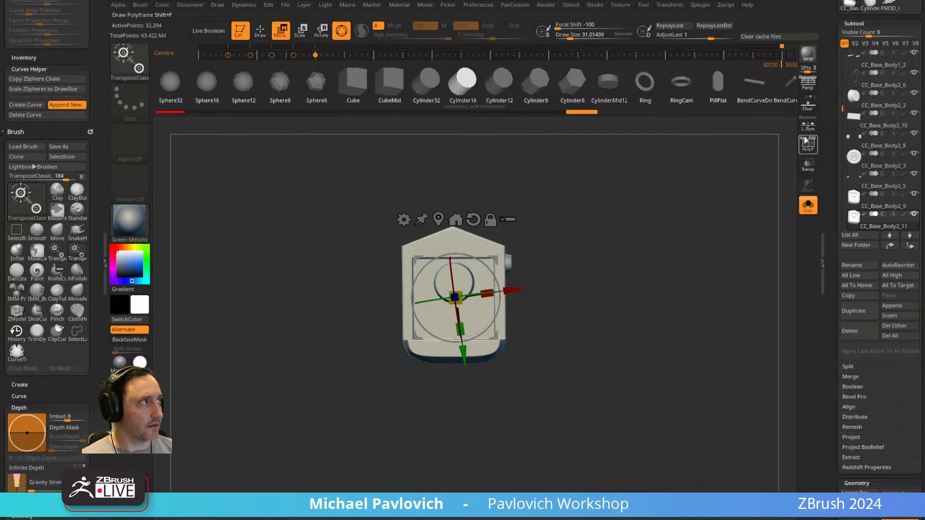
left_click(808, 104)
Delete the device copy's lower subdivision levels and apply Mirror And Weld to make it symmetrical.
key("q")
key("3")
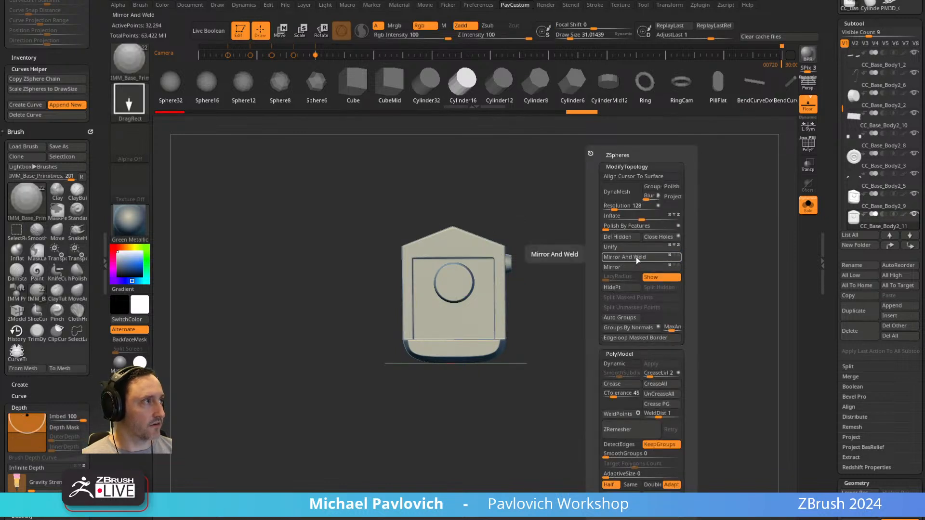
left_click(638, 258)
left_click_drag(838, 258, 839, 1)
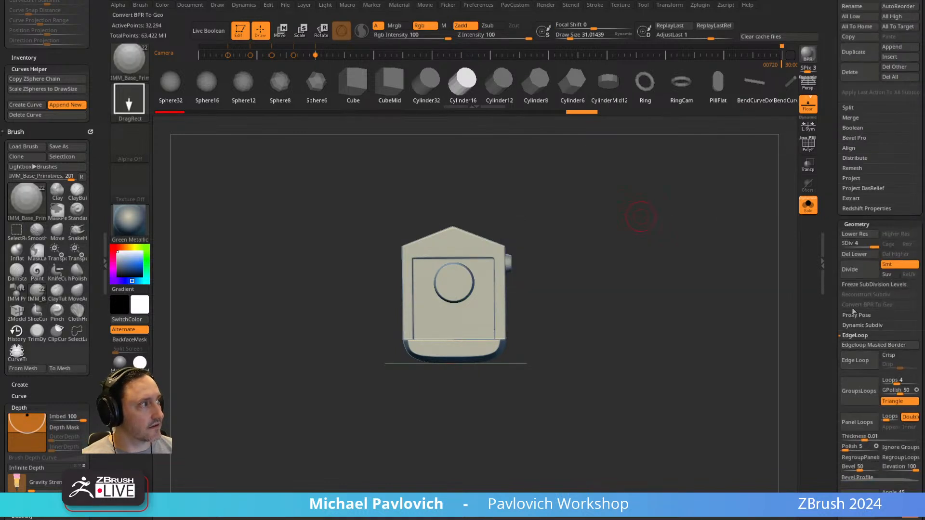
left_click(852, 256)
key("3")
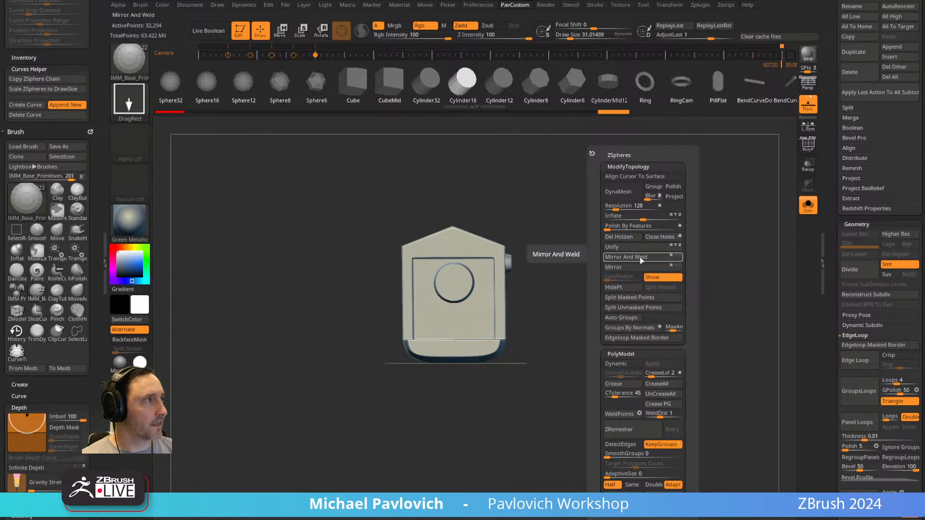
key("ctrl")
key("w")
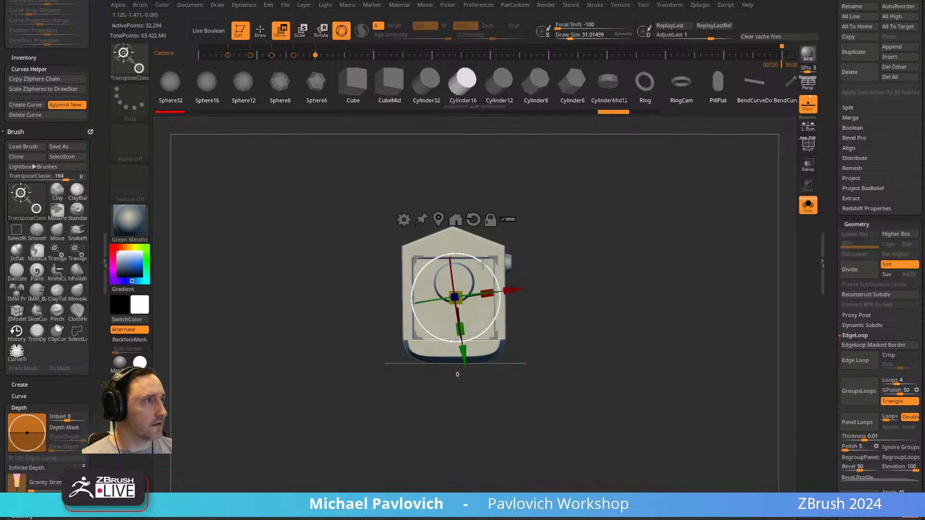
key("q")
key("3")
left_click(584, 260)
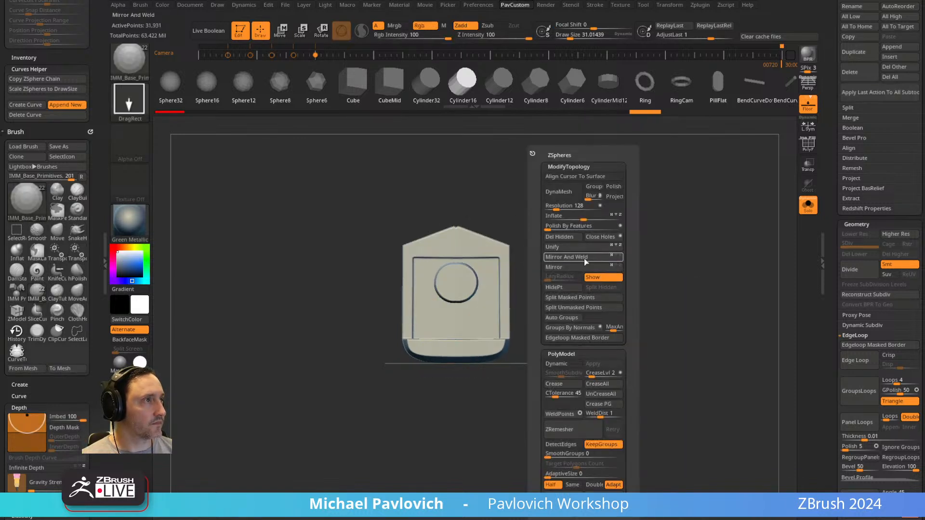
Inspect the mirrored device copy and set the draw size to about 91.
mouse_move(612, 228)
left_mouse_down("alt")
mouse_move(567, 272)
mouse_move(505, 285)
mouse_move(603, 260)
mouse_move(460, 304)
left_mouse_up("alt")
key("s")
left_click_drag(532, 278, 514, 278)
left_click_drag(583, 260, 723, 217, "alt")
left_click_drag(833, 206, 823, 362)
Reset the gizmo's orientation and raise the centred device copy above the floor grid.
key("w")
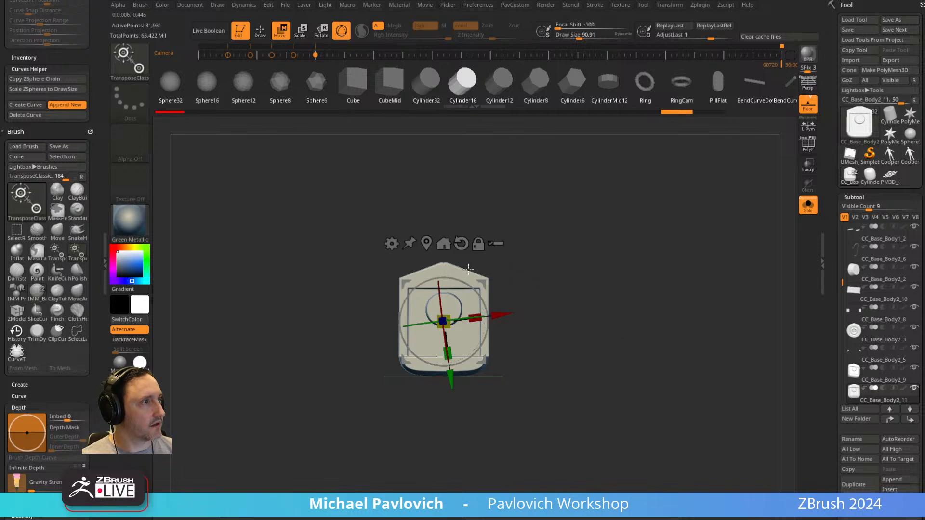
left_click(461, 244, "alt")
left_click_drag(450, 147, 448, 244, "shift")
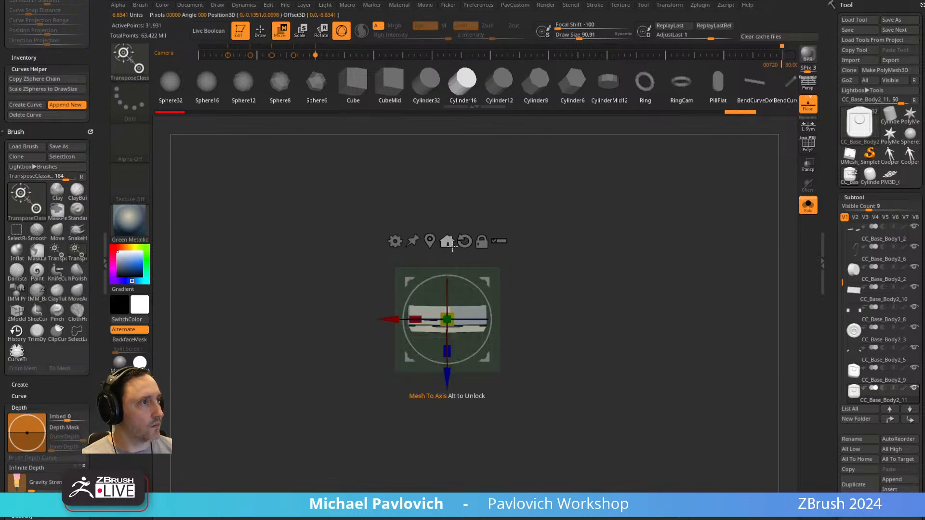
mouse_move(498, 333)
left_mouse_down("shift")
mouse_move(496, 247)
mouse_move(447, 243)
mouse_move(447, 147)
left_mouse_up("shift")
key("q")
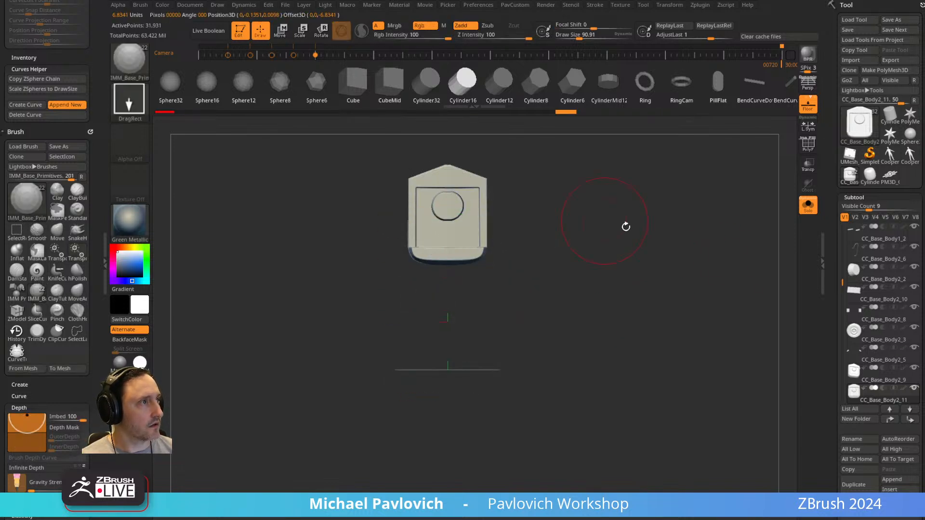
Append a cube as a new subtool, hide all subtools except the device copy, and turn off Solo.
scroll(886, 349, "down", 3)
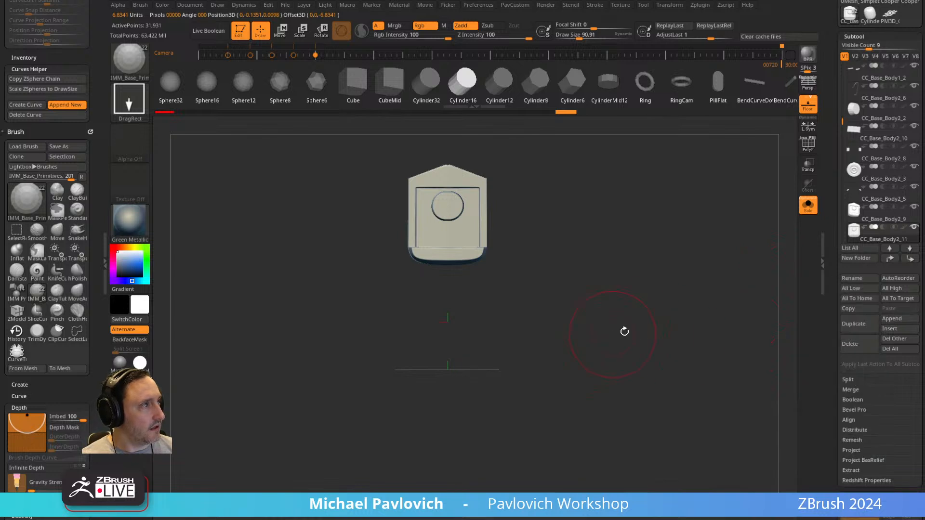
left_click(893, 320)
left_click(536, 357)
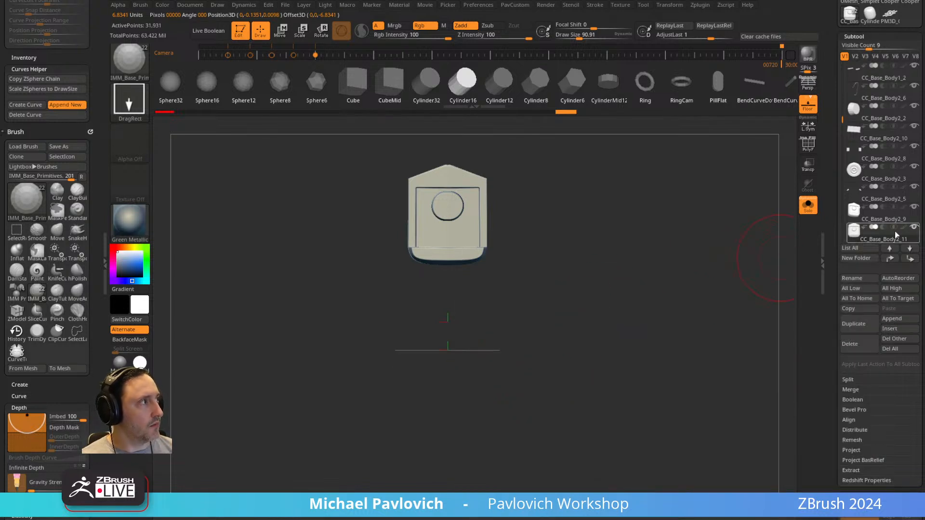
left_click(914, 229)
left_click(913, 210)
left_click(809, 208)
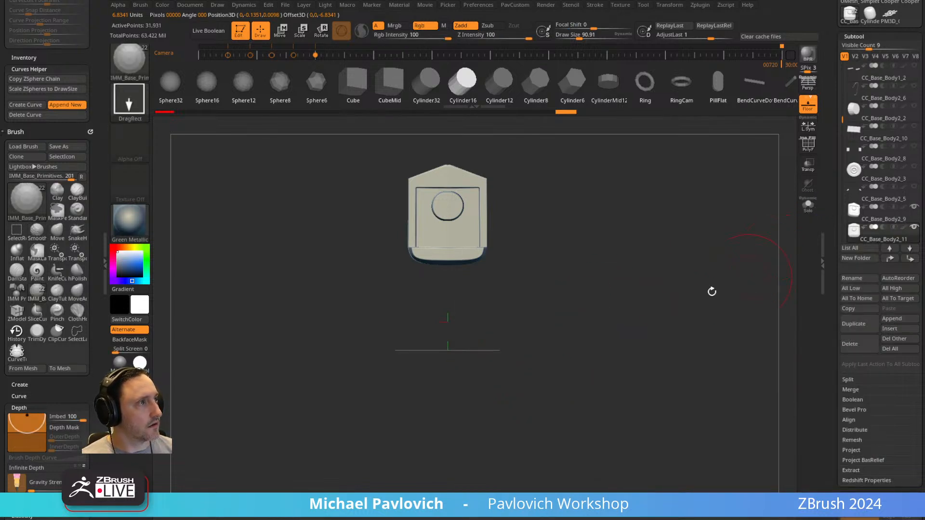
Move the device copy to the end of the subtool list and show only it and the appended cube.
left_click_drag(636, 237, 641, 301, "alt")
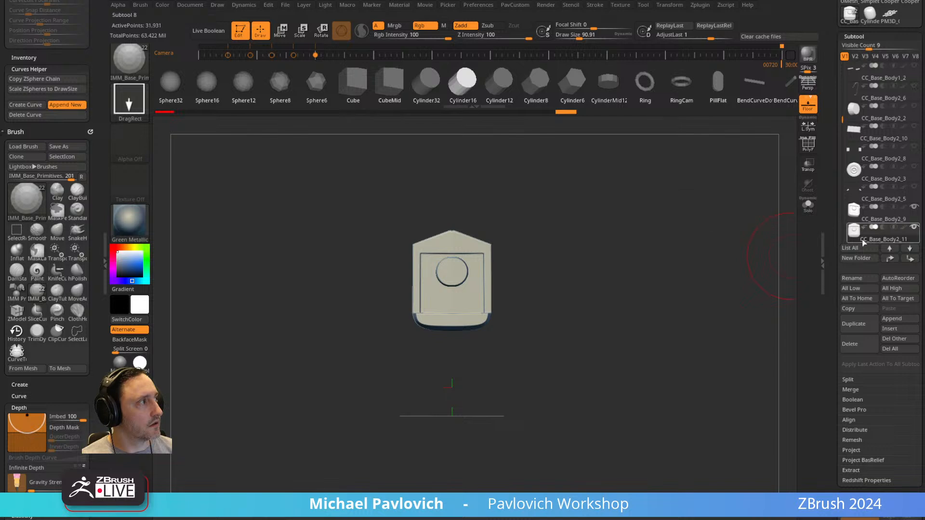
mouse_move(853, 235)
left_click_drag(842, 119, 842, 149)
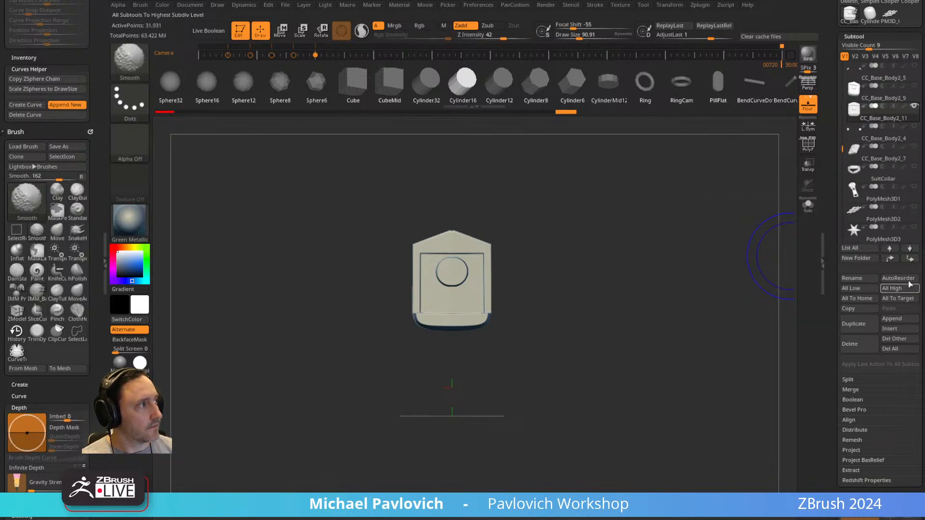
left_click(909, 249, "shift")
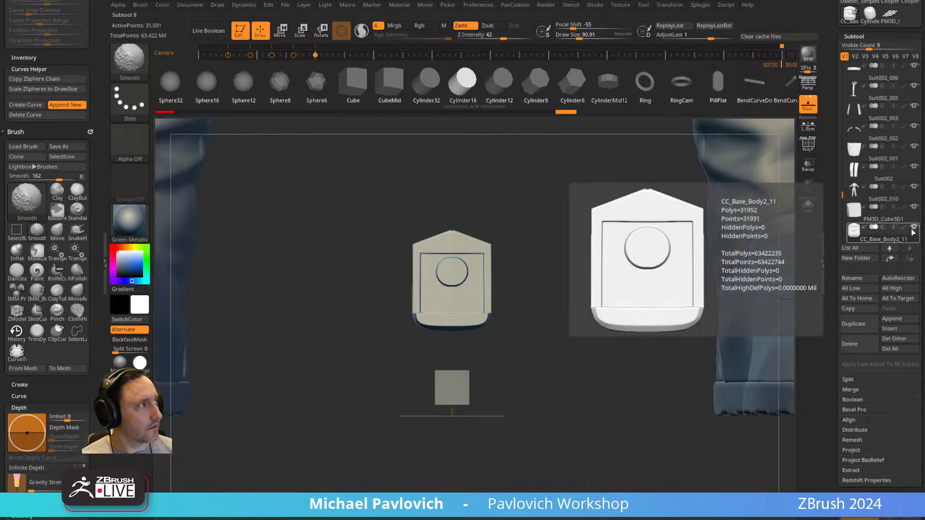
left_click(914, 207)
Select the appended cube below the device and scale it uniformly by about 2.3.
left_click_drag(474, 375, 553, 334, "alt")
left_click(456, 378, "alt")
key("w")
left_click_drag(447, 410, 496, 381)
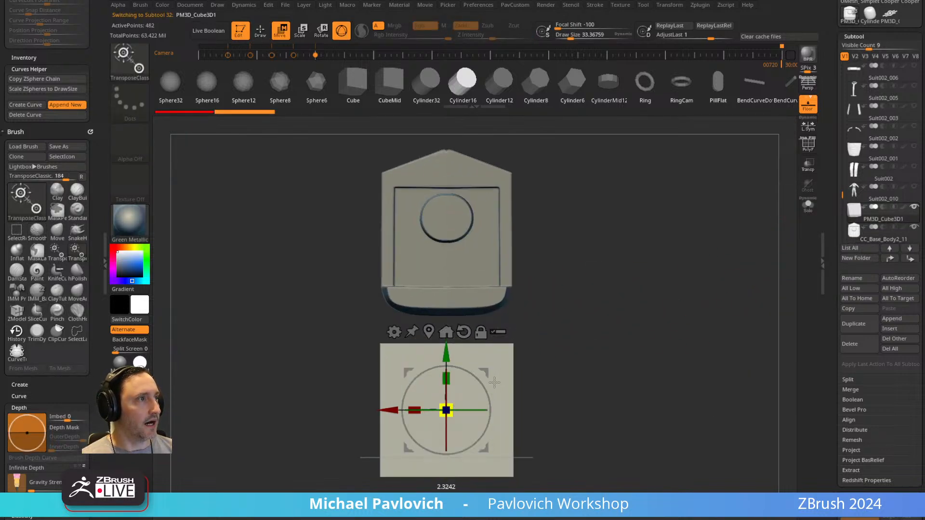
key("q")
left_click_drag(602, 307, 533, 296)
key("w")
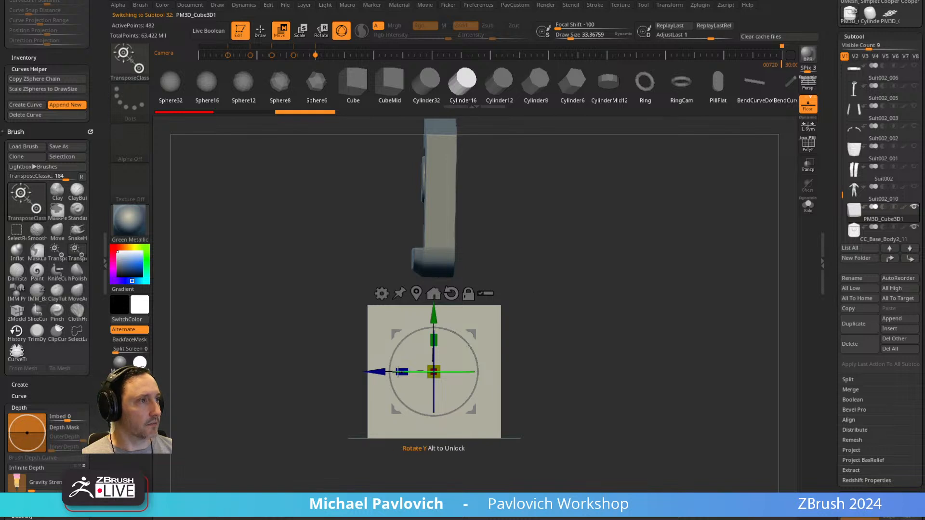
left_click_drag(458, 371, 458, 372)
key("q")
left_click_drag(575, 294, 649, 296, "shift")
left_click_drag(755, 190, 701, 251, "shift")
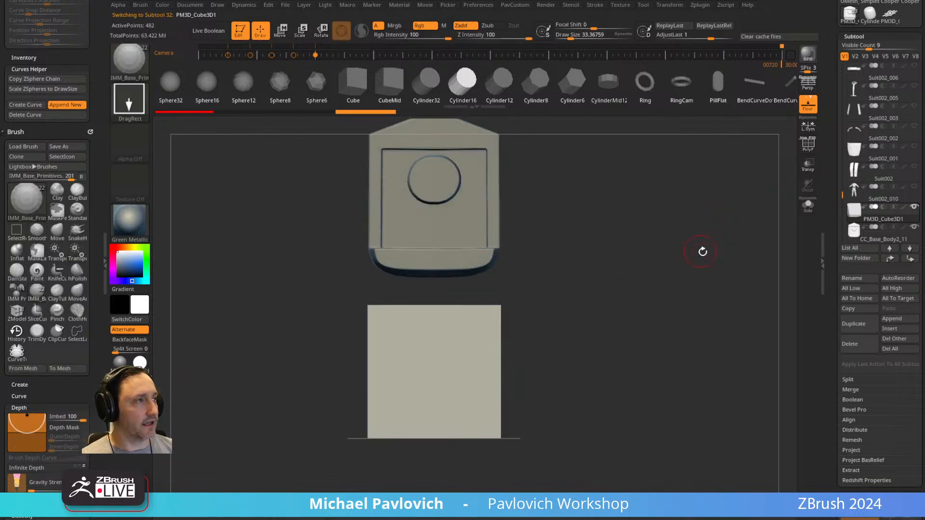
Turn on the polyframe and DynaMesh the cube at resolution 32.
key("space")
left_click(680, 192)
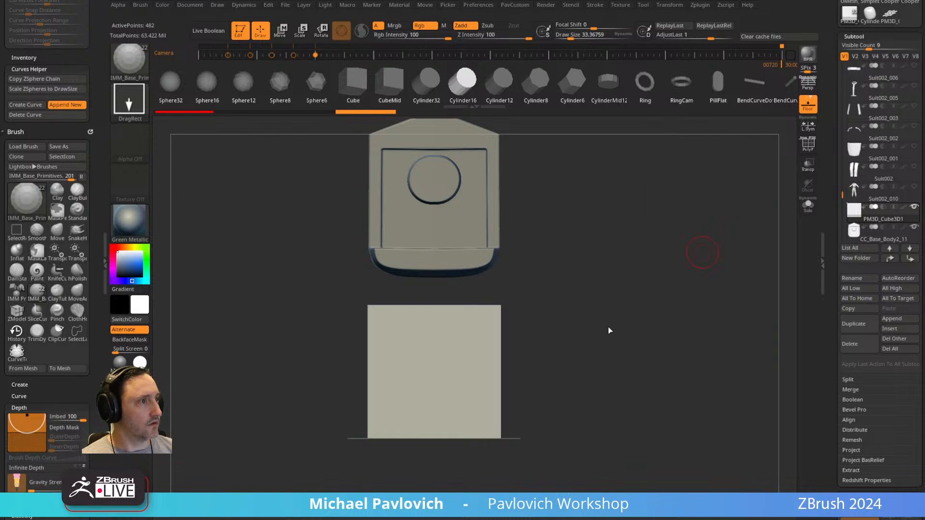
key("shift+f")
key("space")
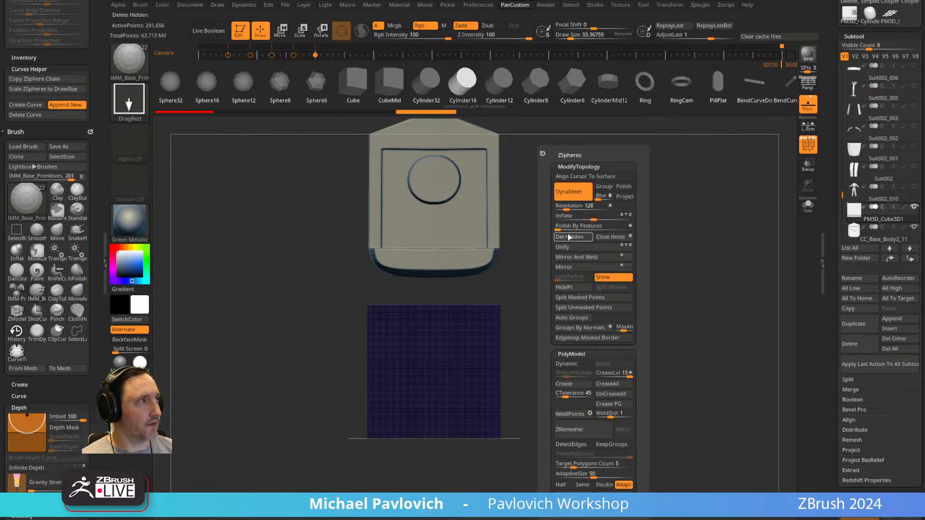
key("shift")
left_click_drag(658, 207, 565, 297, "ctrl")
key("space")
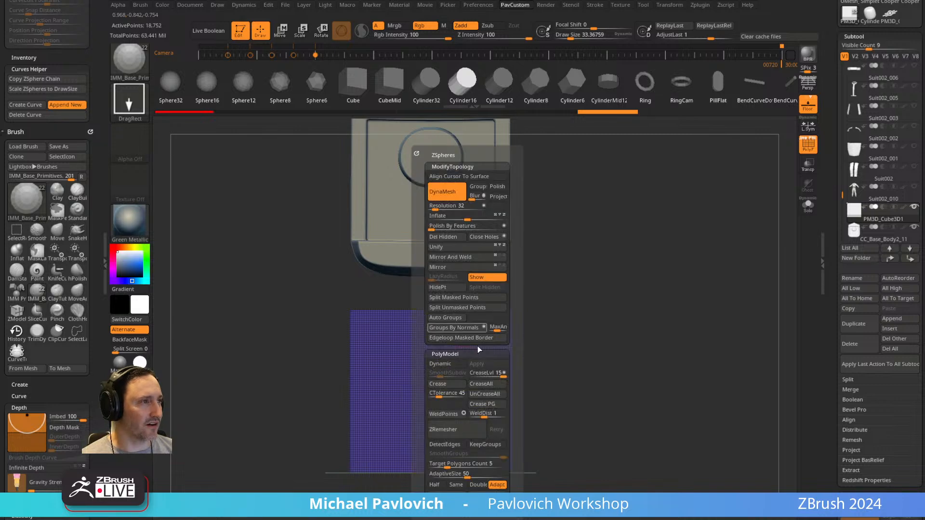
key("x")
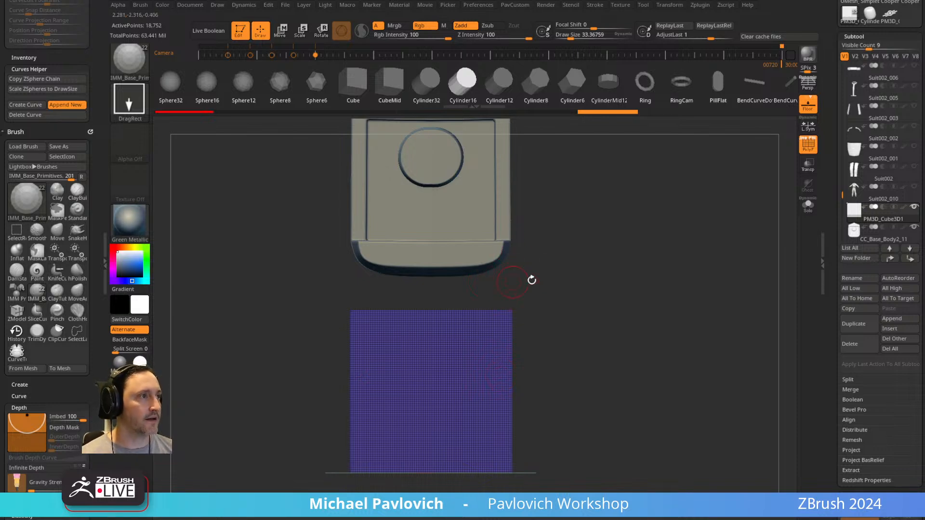
left_click_drag(513, 282, 512, 333)
key("ctrl+shift")
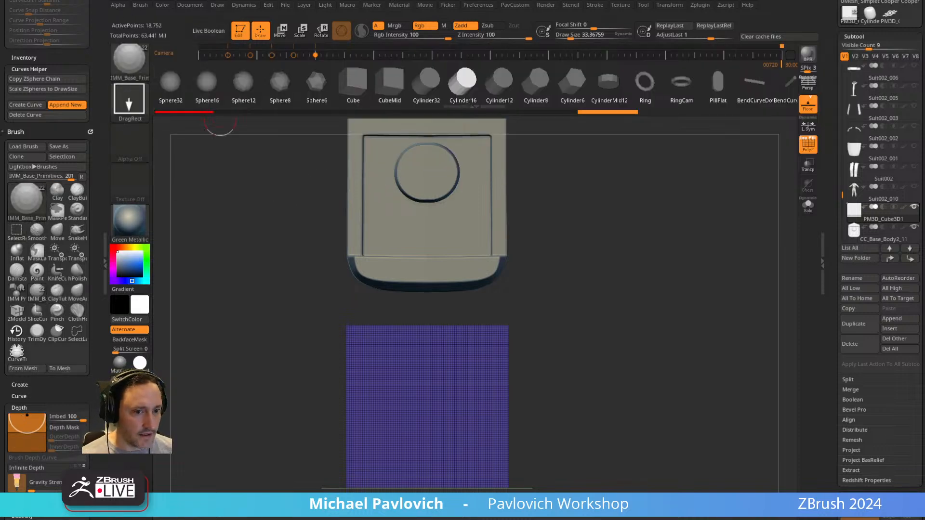
Switch to the web browser and look through the YouTube channel's playlists and videos for relevant tutorials.
key("alt+Tab")
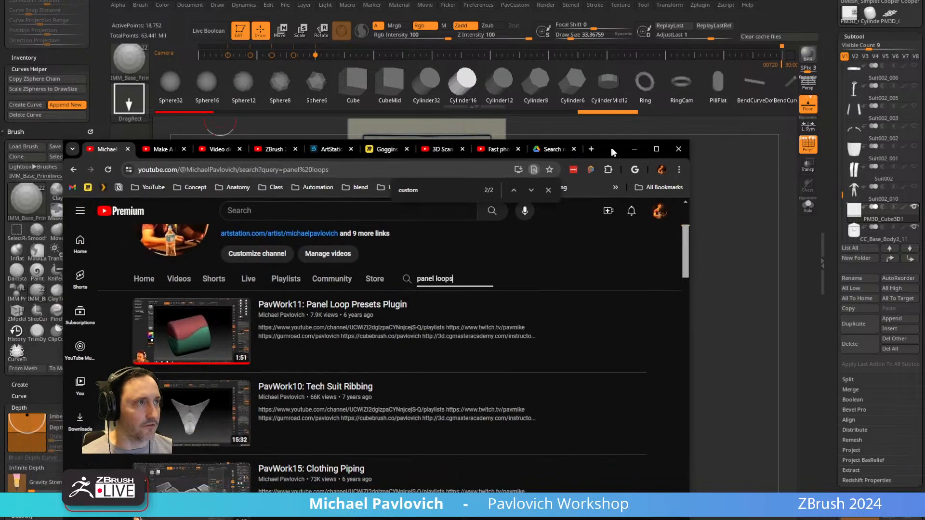
left_click(83, 166)
left_click(295, 378)
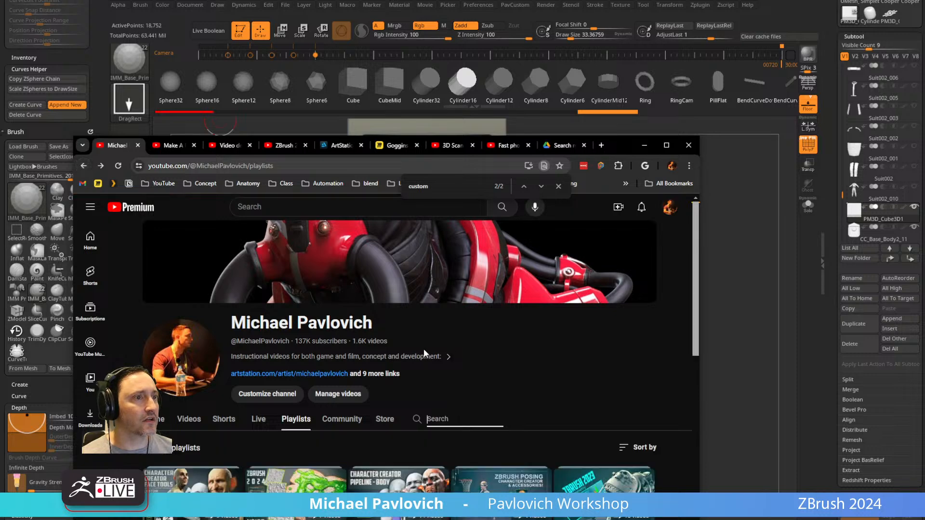
scroll(372, 329, "down", 2)
scroll(380, 333, "down", 2)
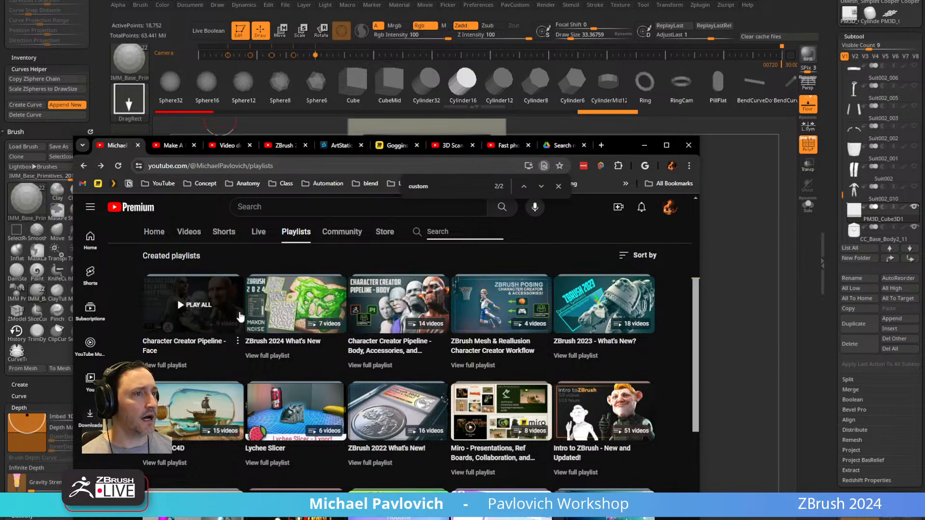
left_click(84, 165)
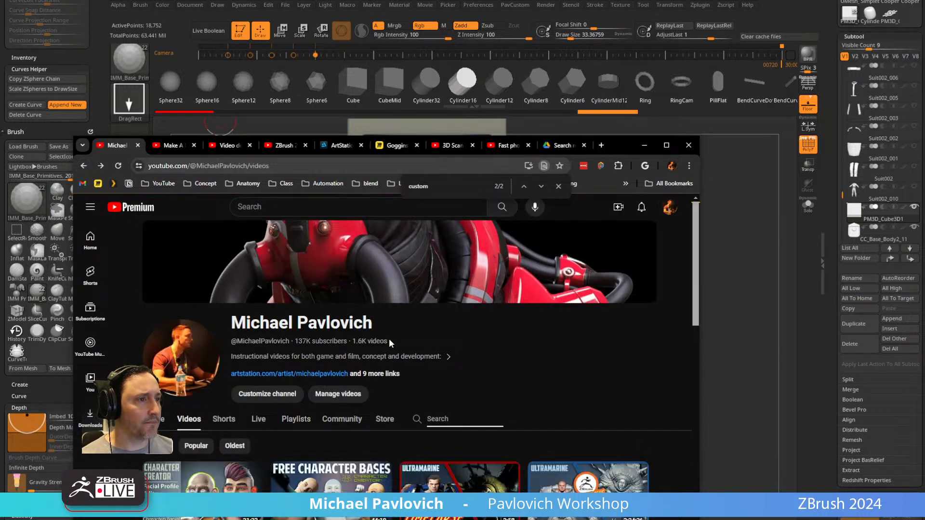
scroll(390, 344, "down", 5)
scroll(391, 343, "up", 4)
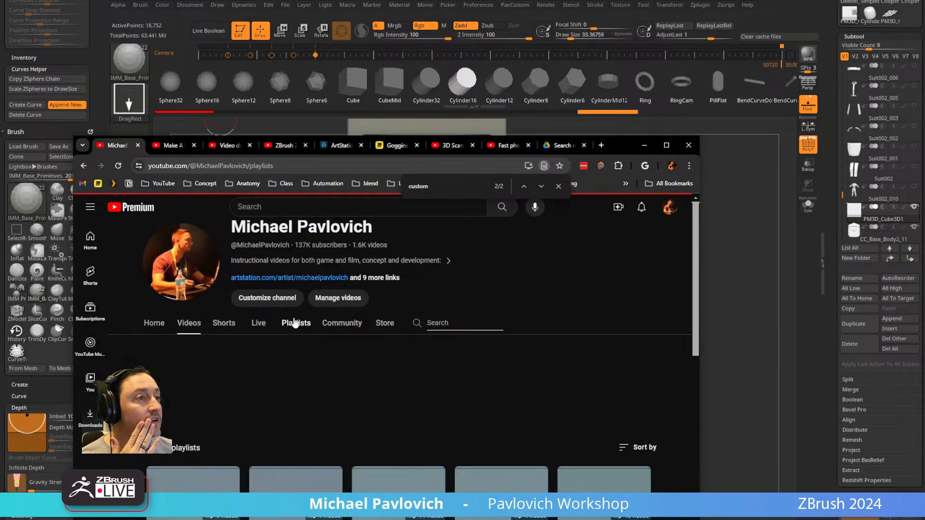
Go back from the boot tutorial on ArtStation to the artist's album and open the red mechanical bison project.
left_click(348, 146)
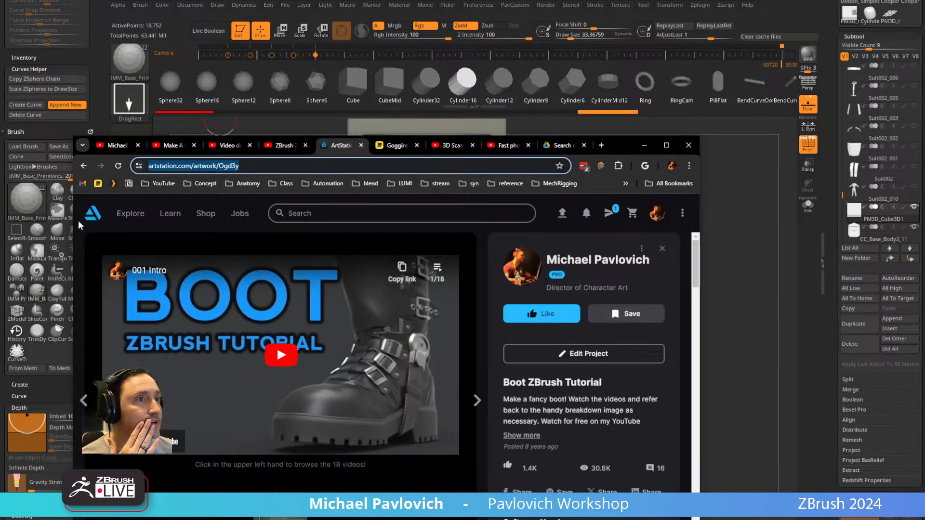
left_click(83, 166)
scroll(280, 378, "up", 10)
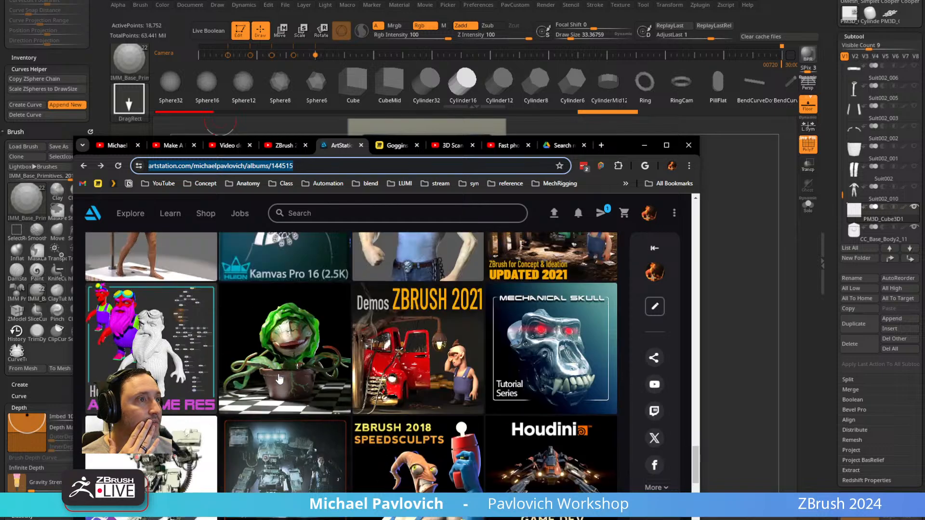
scroll(279, 379, "up", 10)
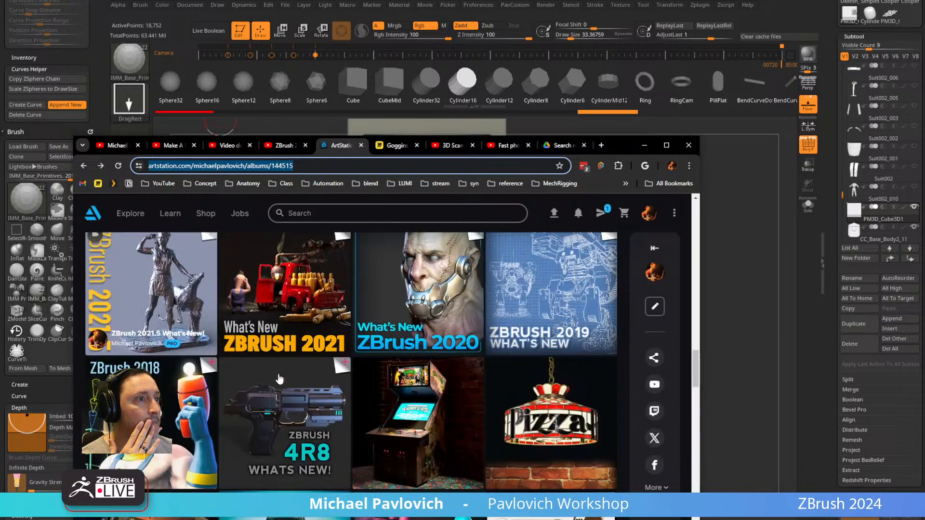
scroll(280, 379, "up", 10)
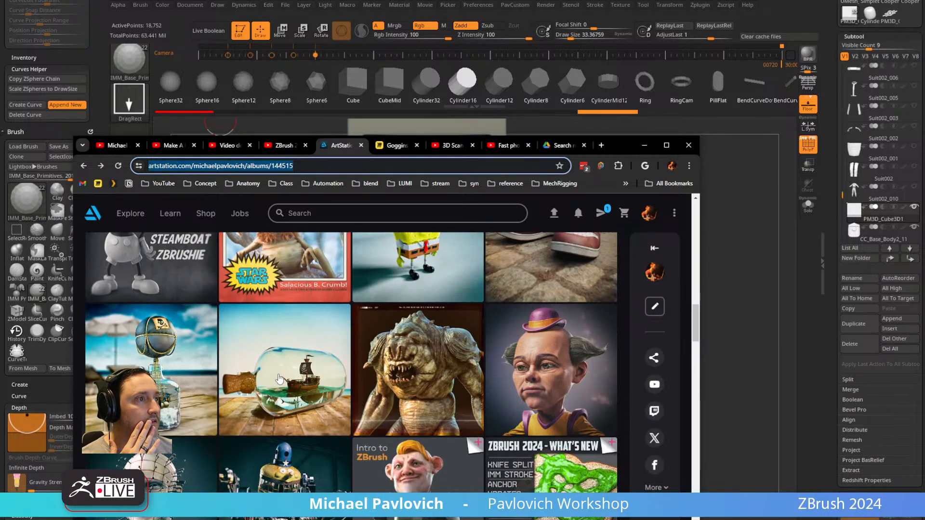
scroll(280, 379, "up", 5)
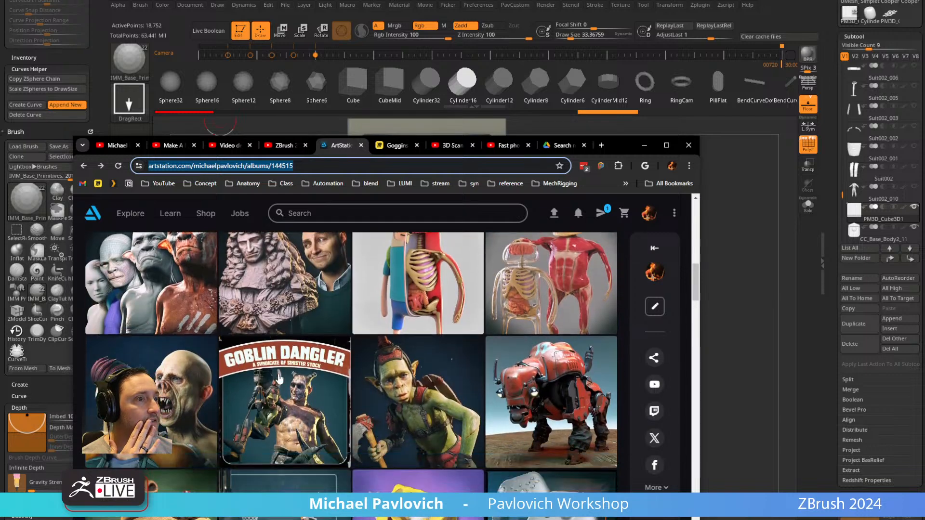
left_click(546, 408)
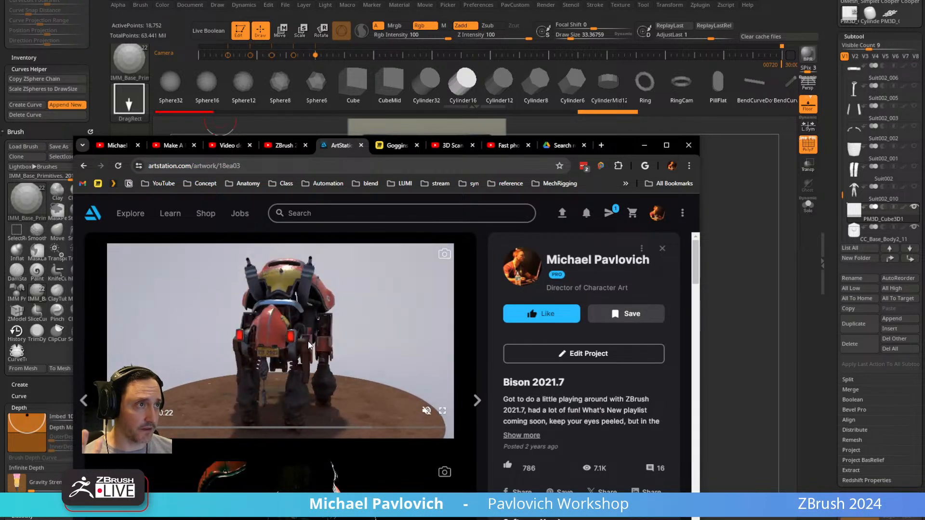
Play the Bison Timelapse video on the project page and enlarge the browser window to fill most of the screen.
scroll(316, 323, "down", 8)
left_click(278, 398)
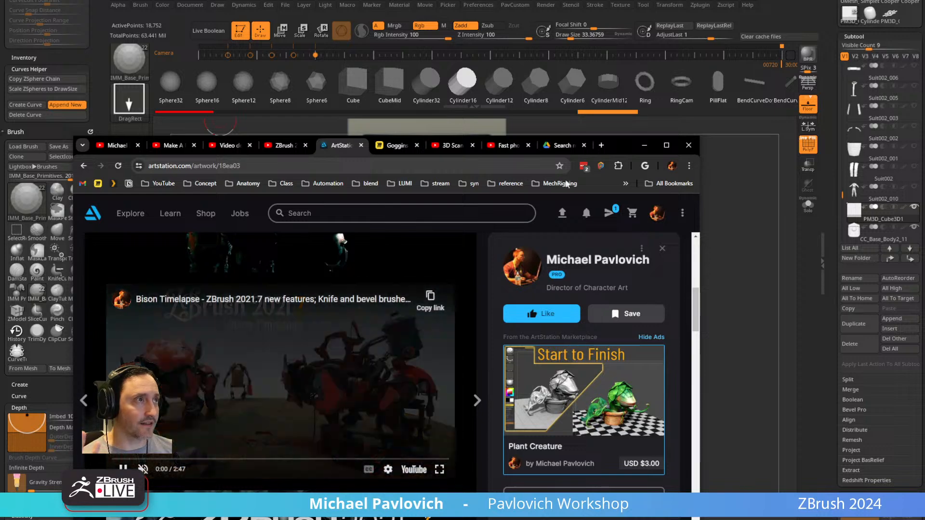
left_click_drag(619, 146, 651, 26)
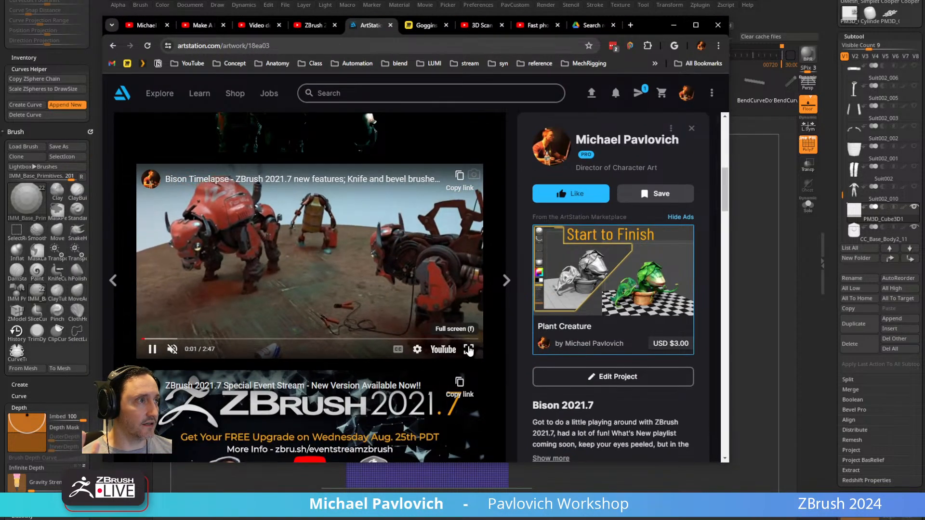
left_click_drag(729, 464, 924, 511)
left_click_drag(924, 27, 899, 0)
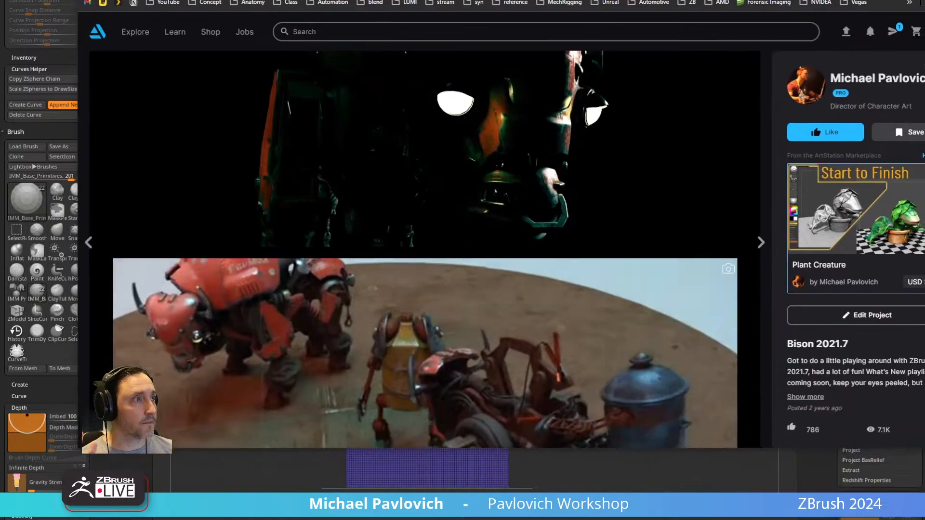
Skim the bison timelapse from the early blockout to the late modelling stages and examine the finished render farther down the page.
scroll(406, 224, "down", 5)
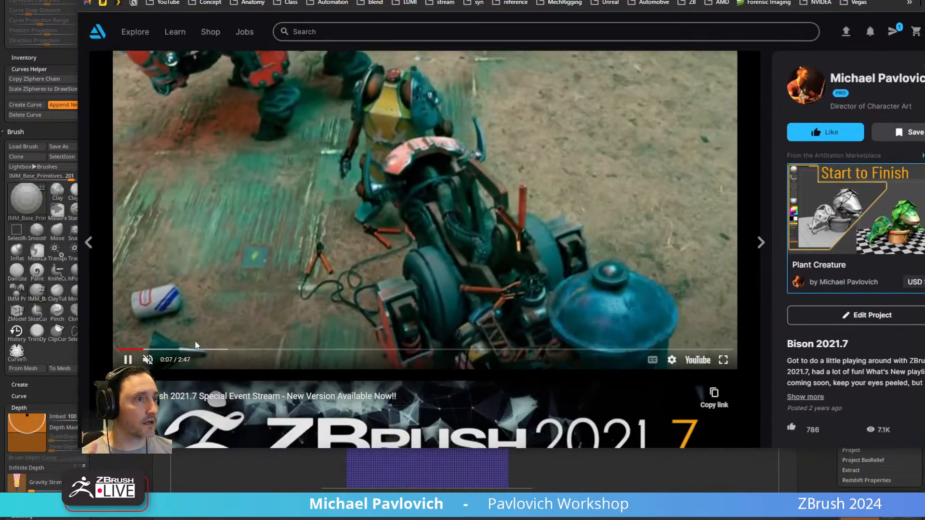
left_click(206, 349)
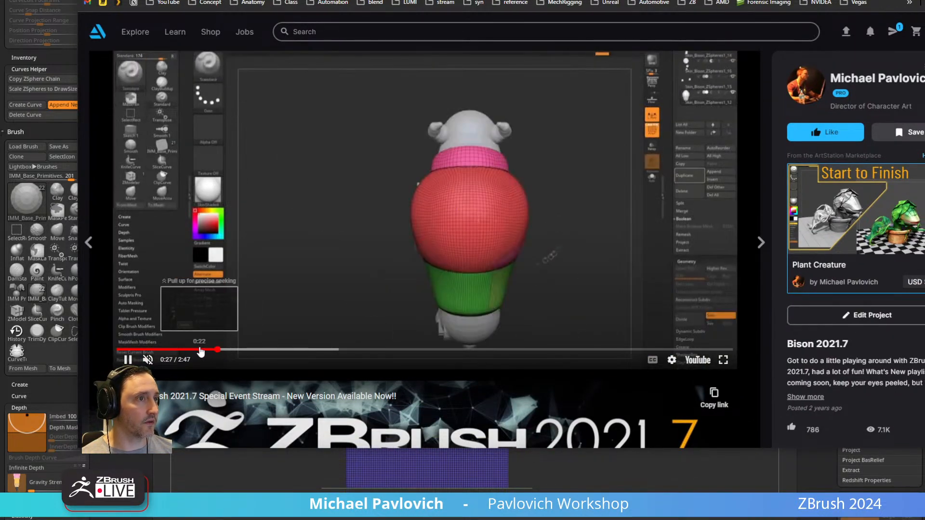
left_click(200, 350)
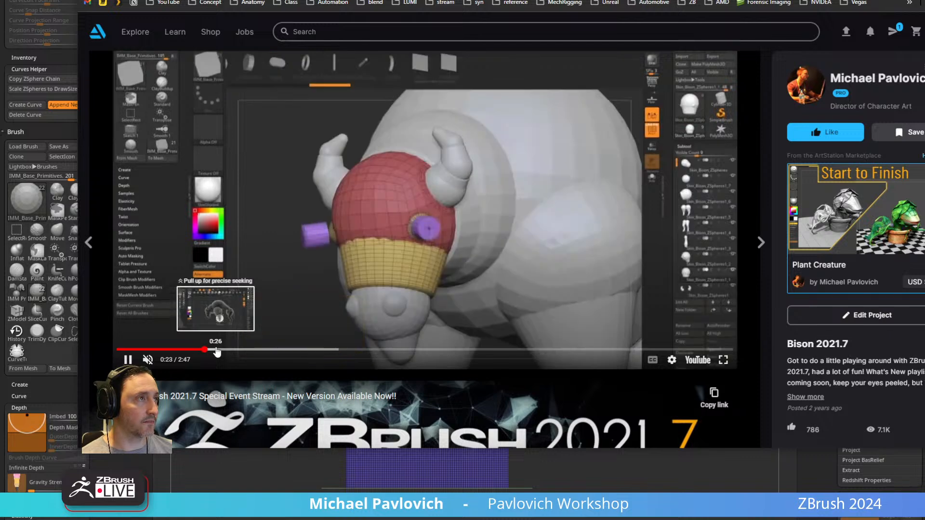
left_click(221, 350)
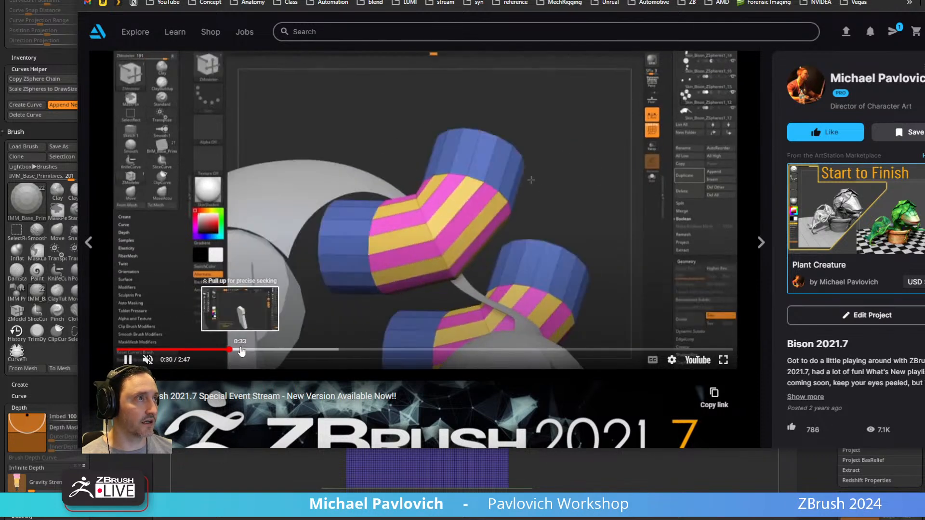
left_click(241, 350)
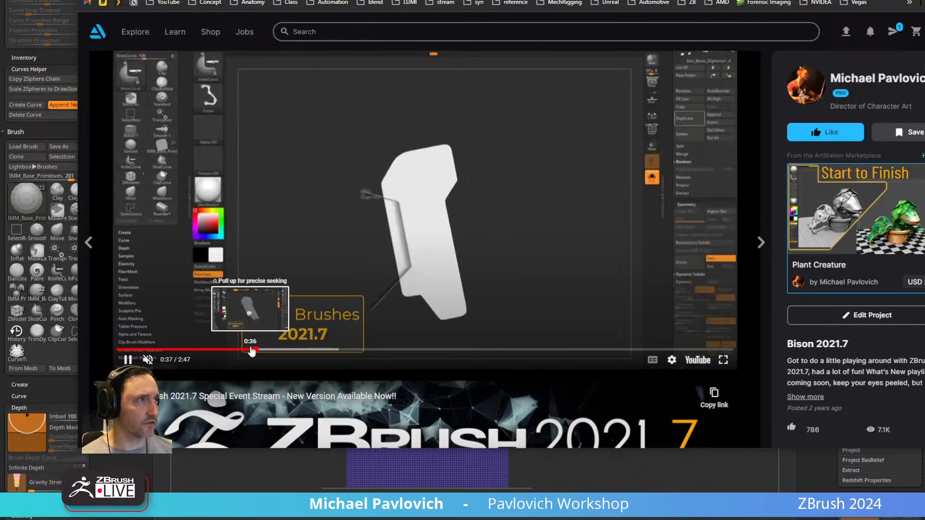
left_click(278, 350)
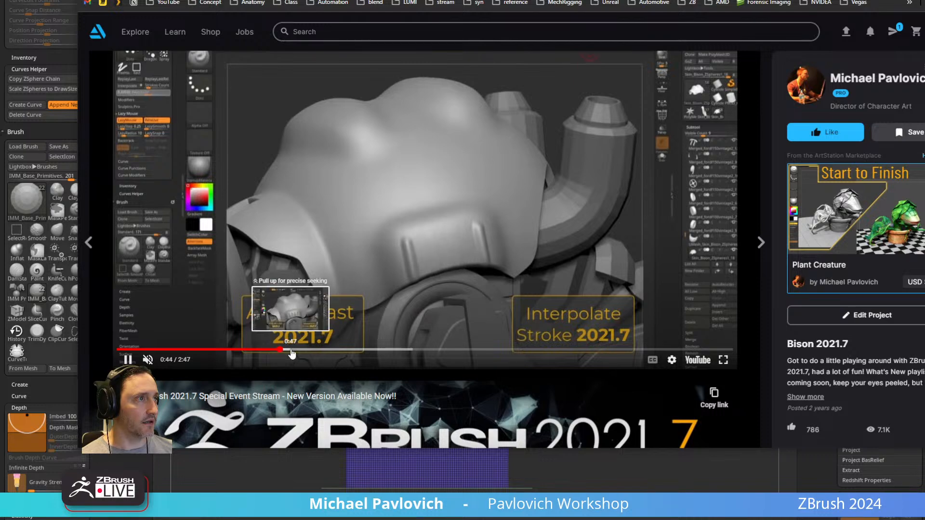
left_click(314, 351)
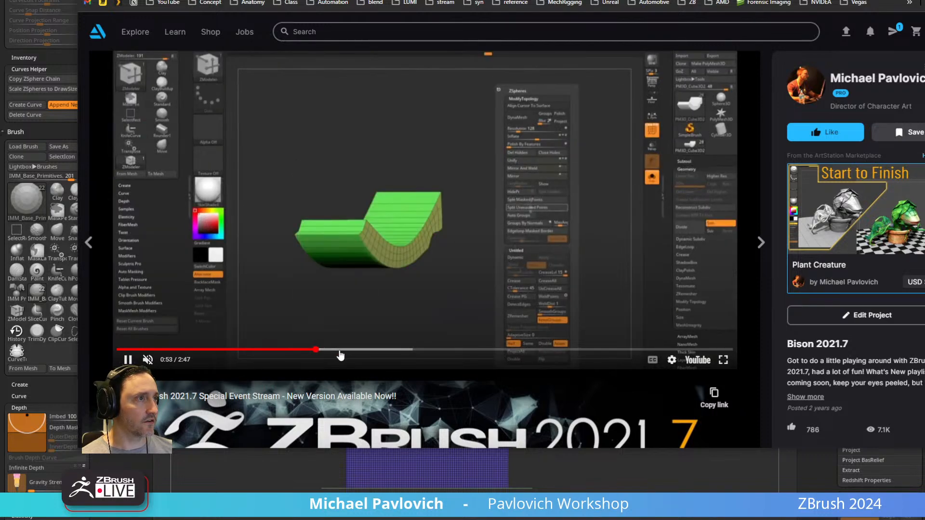
left_click(340, 350)
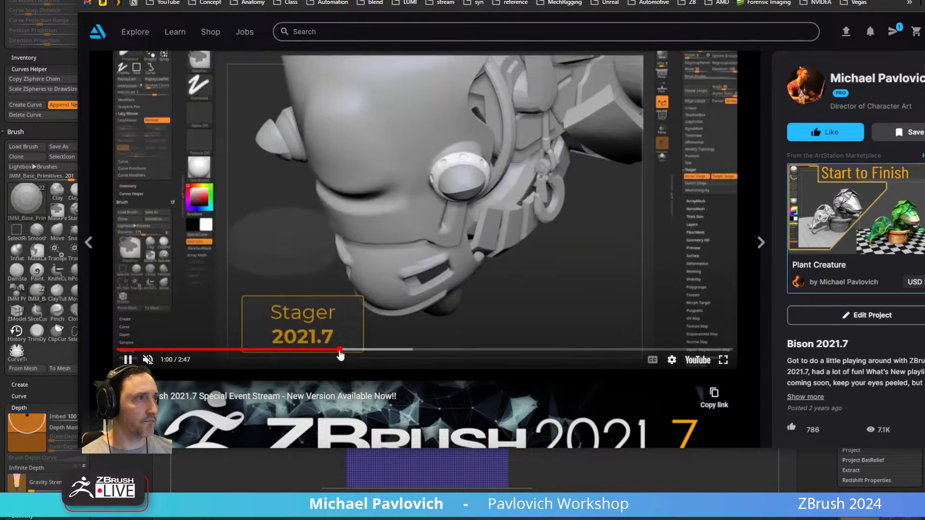
left_click(364, 350)
left_click(384, 351)
left_click(403, 350)
left_click(426, 350)
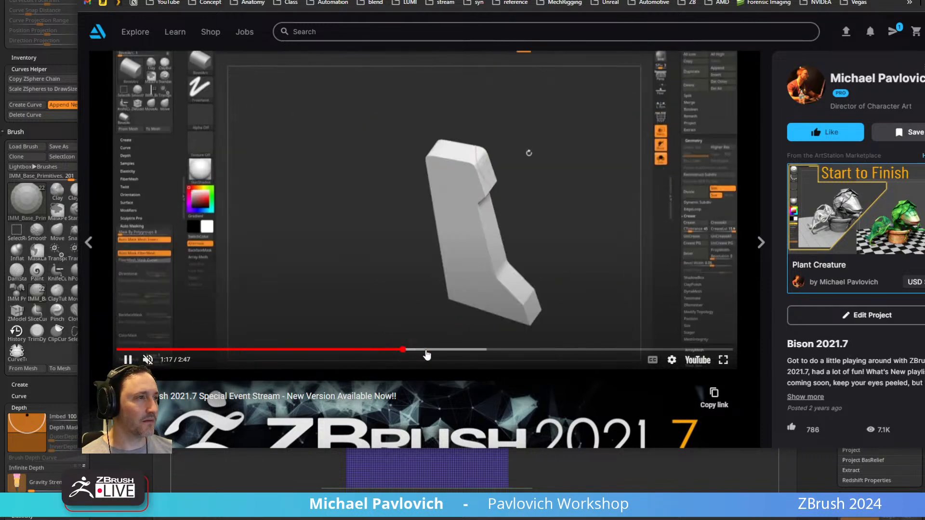
left_click(438, 351)
left_click(448, 350)
left_click(459, 350)
left_click(476, 350)
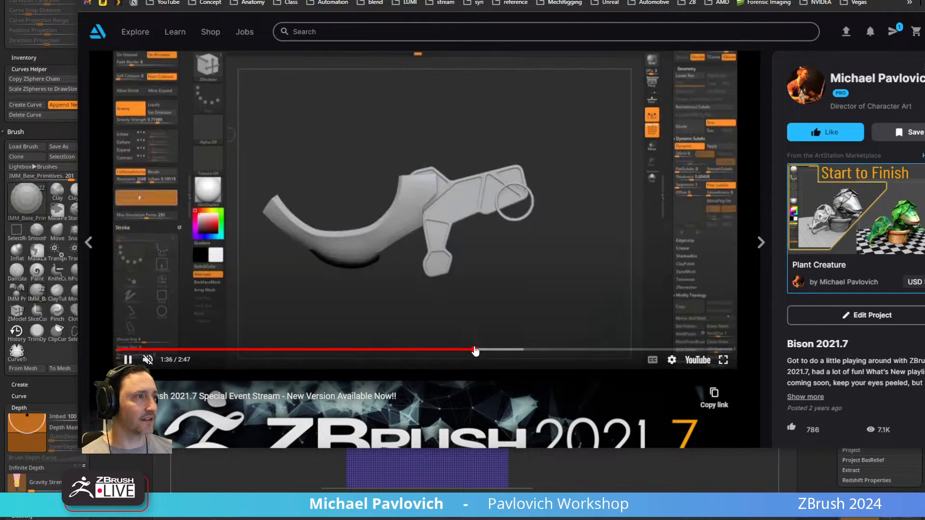
left_click(497, 351)
left_click(512, 350)
left_click(530, 350)
left_click(538, 351)
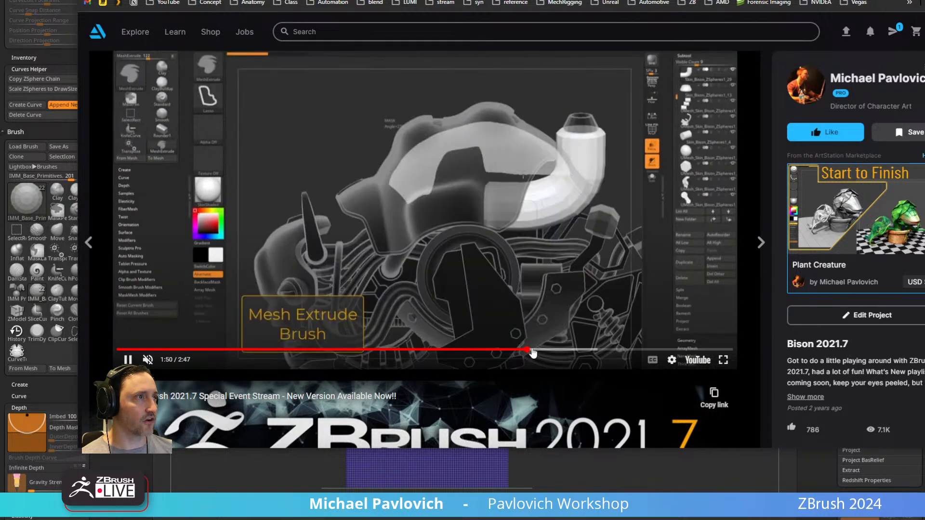
left_click(547, 350)
left_click(556, 350)
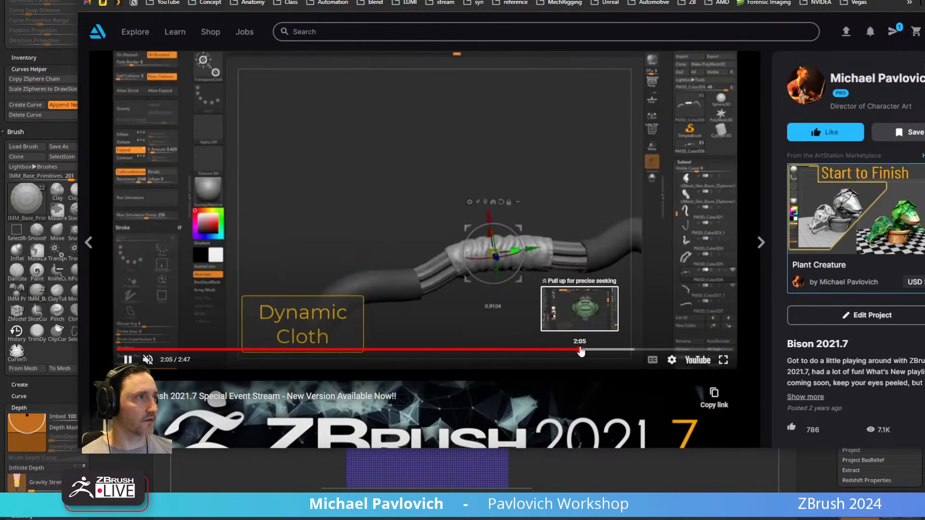
left_click(599, 350)
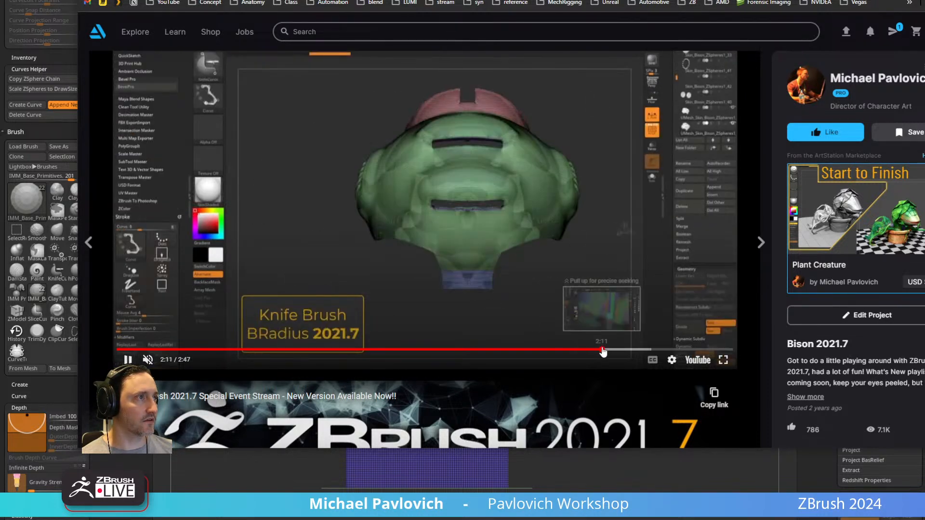
left_click(613, 350)
left_click(637, 350)
scroll(521, 305, "down", 10)
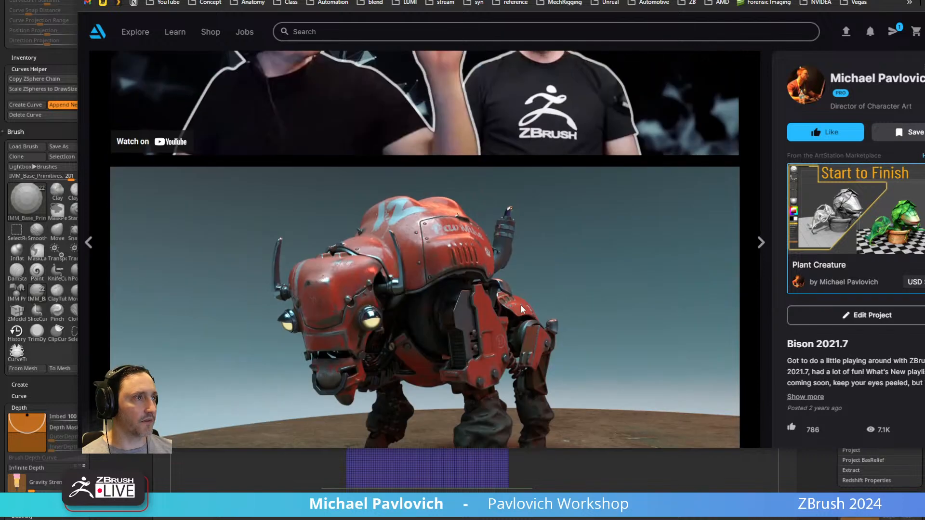
scroll(517, 279, "up", 4)
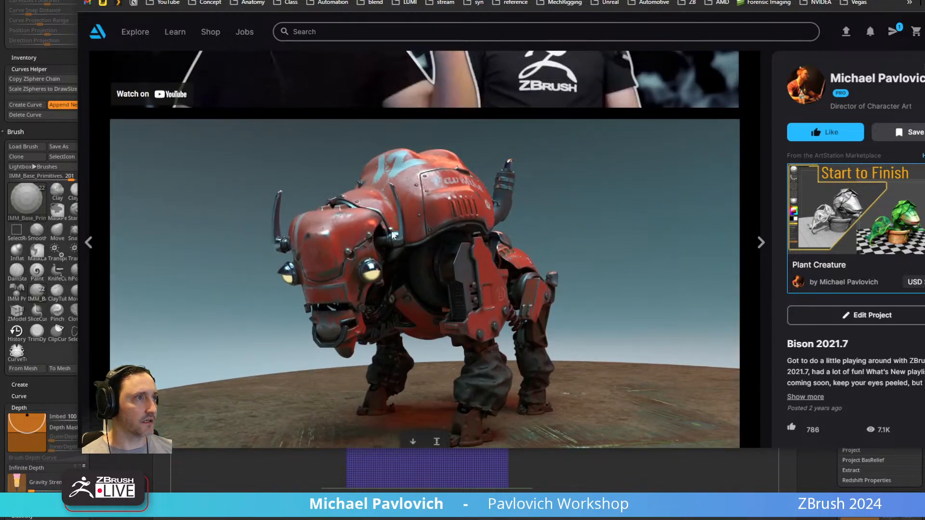
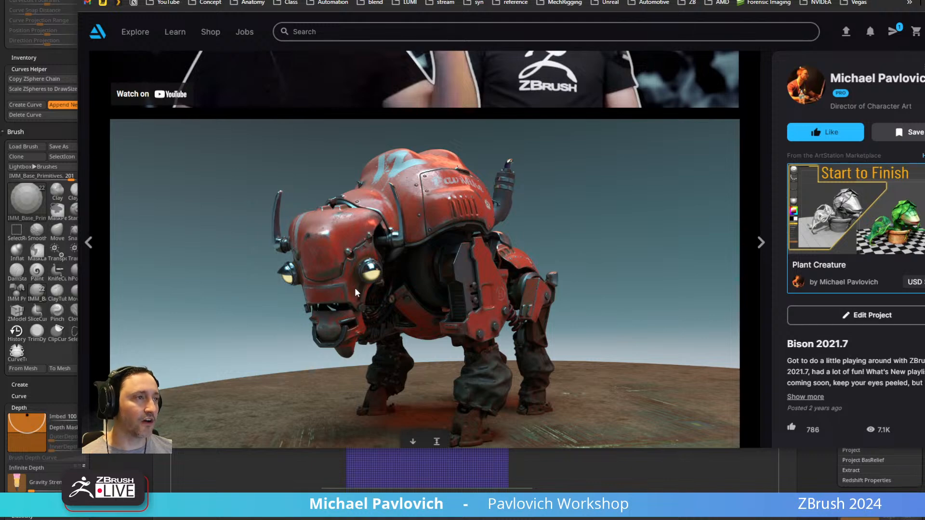
Examine the remaining bison renders farther down the ArtStation project page.
scroll(417, 216, "down", 7)
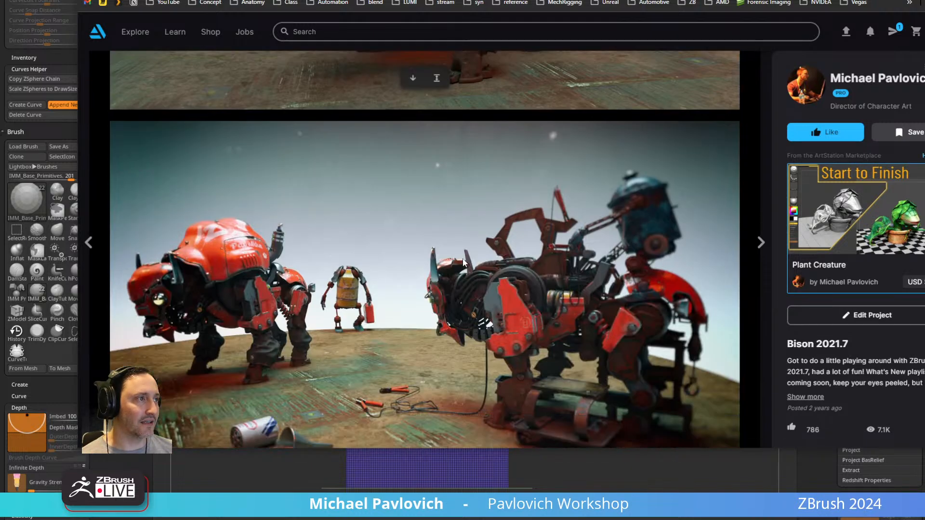
scroll(206, 241, "down", 8)
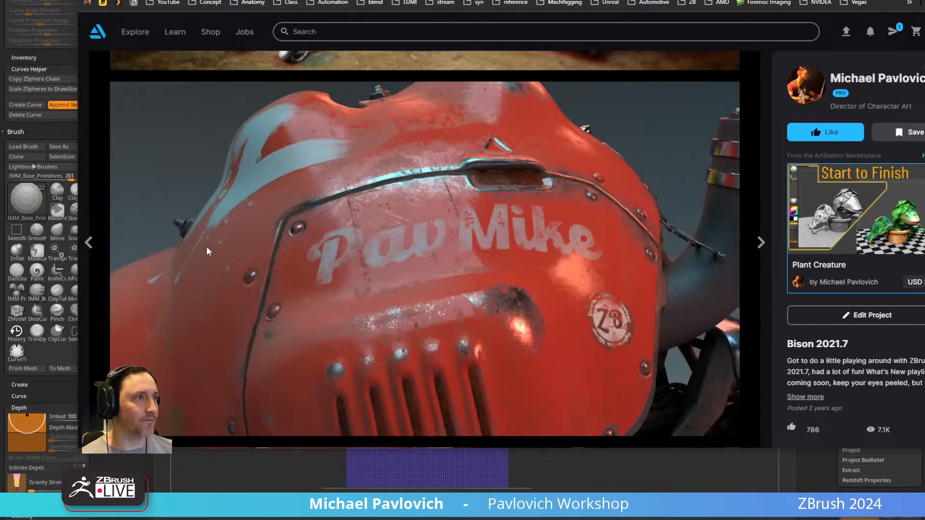
scroll(391, 279, "down", 12)
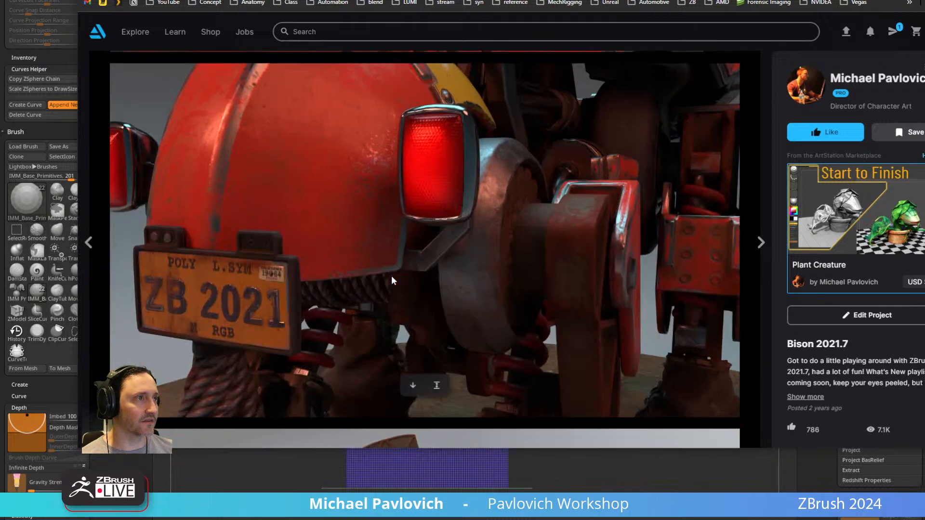
scroll(392, 277, "down", 10)
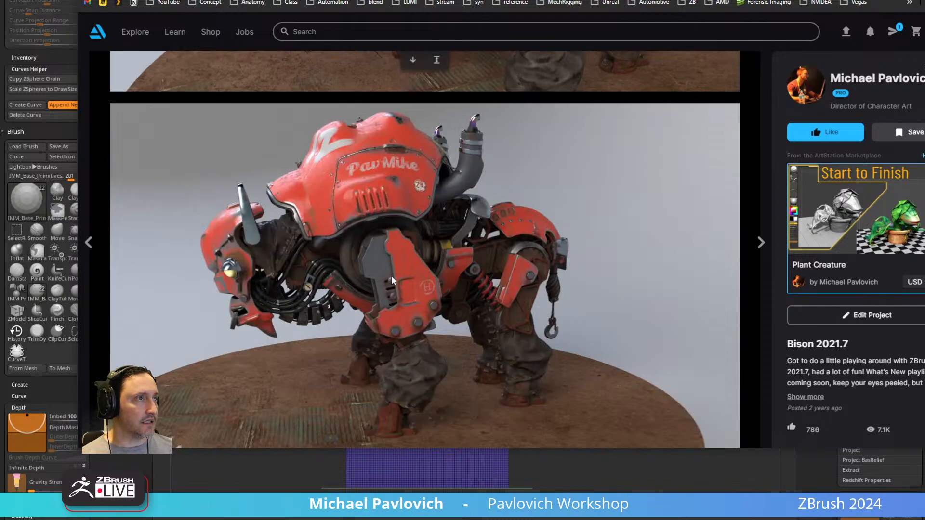
scroll(417, 155, "down", 8)
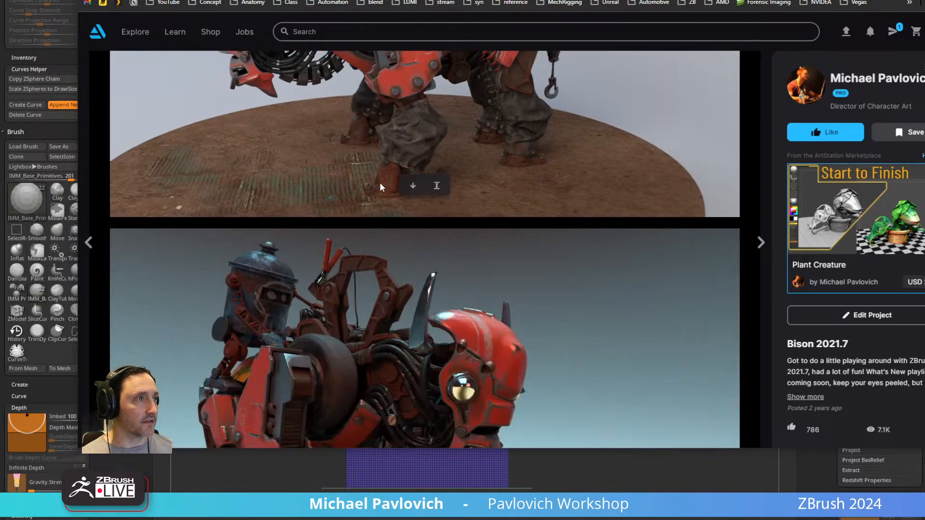
Switch back to ZBrush and slice both upper corners off the cube with the KnifeCurve brush to form a central peak.
key("alt+Tab")
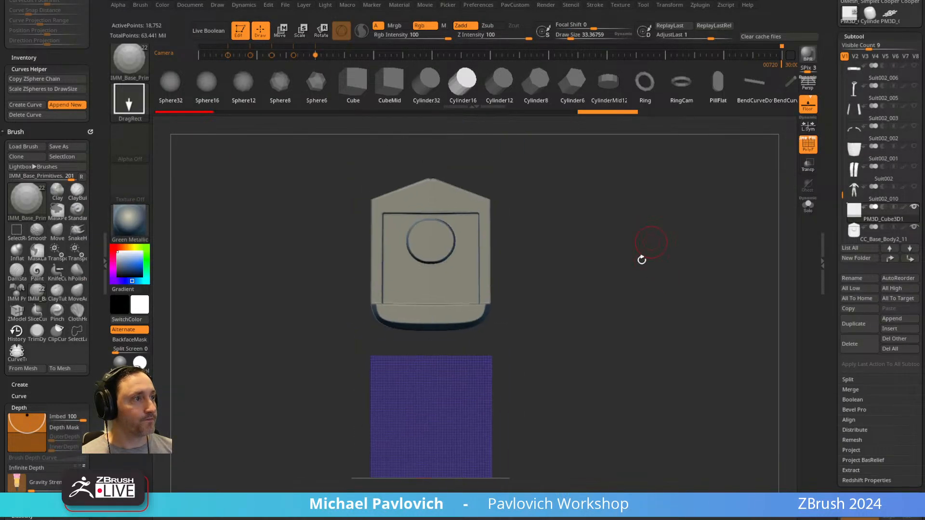
key("ctrl+shift+b")
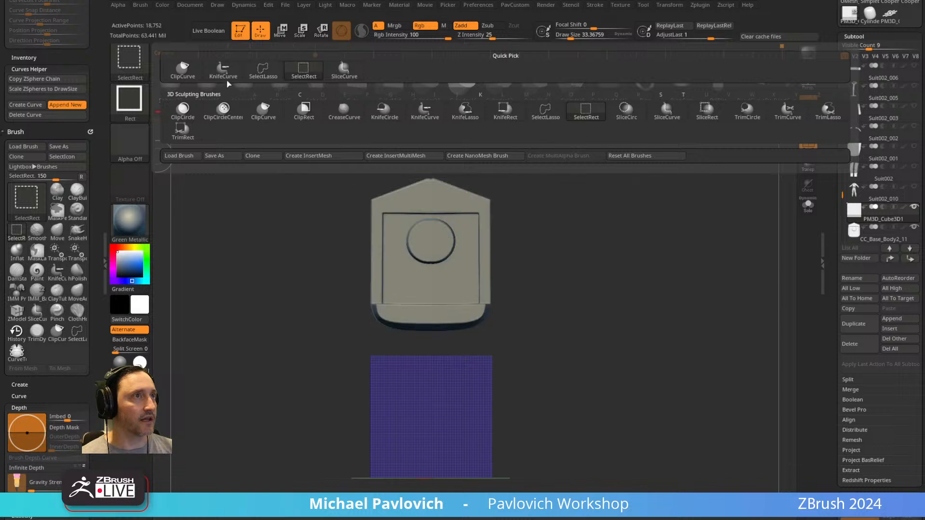
left_click(225, 76, "ctrl+shift")
mouse_move(488, 320)
left_mouse_down("ctrl+shift")
mouse_move(615, 417)
mouse_move(541, 438)
mouse_move(549, 433)
mouse_move(552, 445)
left_mouse_up("ctrl+shift")
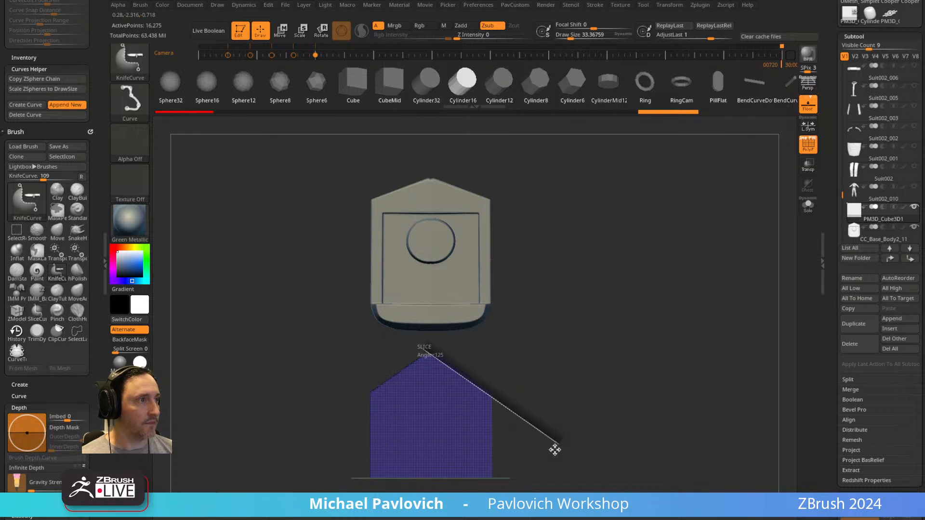
left_click_drag(557, 449, 576, 426, "ctrl+shift")
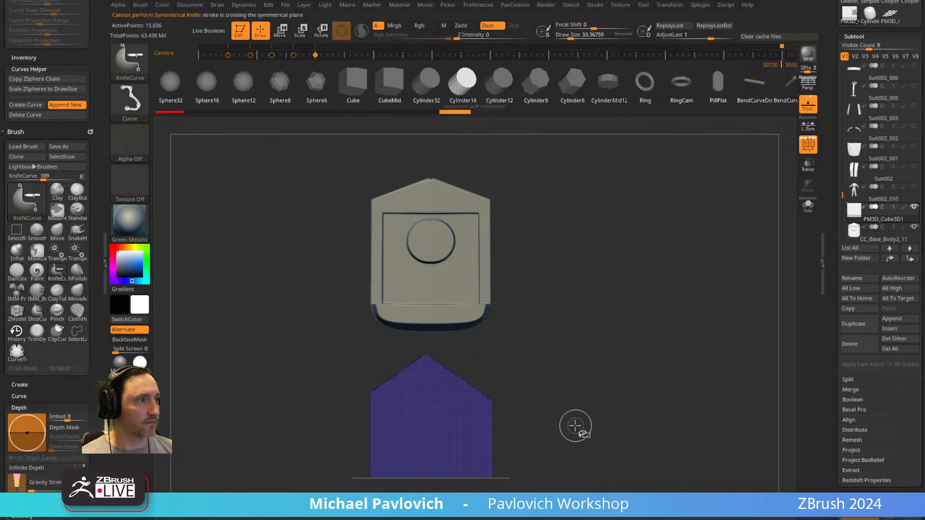
mouse_move(419, 346)
left_mouse_down("ctrl+shift")
mouse_move(556, 442)
mouse_move(552, 333)
mouse_move(570, 346)
mouse_move(548, 376)
mouse_move(620, 361)
mouse_move(614, 312)
mouse_move(559, 284)
mouse_move(598, 263)
left_mouse_up("ctrl+shift")
Hide the polyframe and floor grid and round the block's lower corners with the BevelArc brush.
key("shift+f")
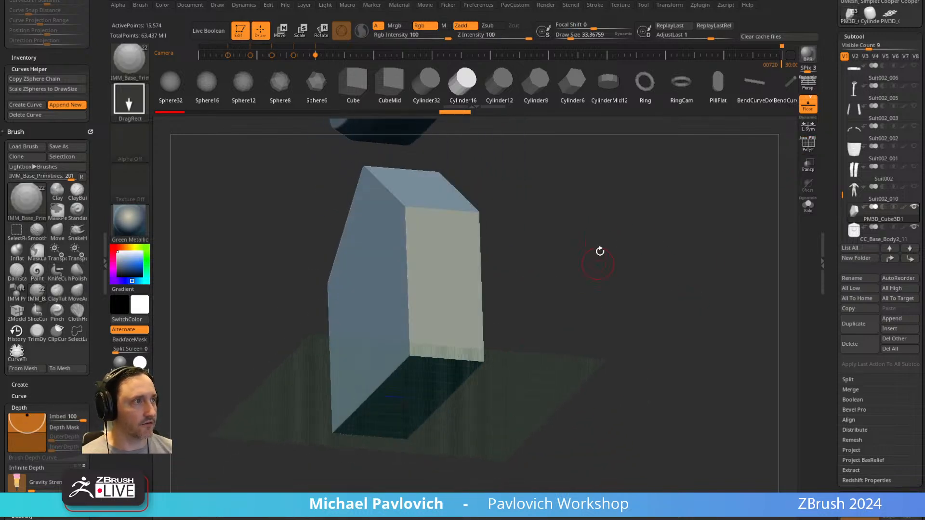
left_click(812, 109)
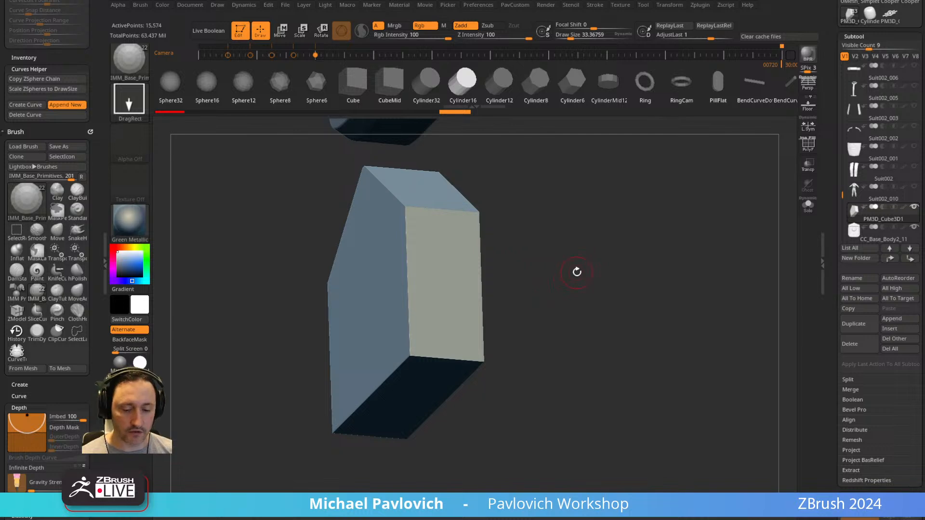
key("b")
key("a")
mouse_move(564, 287)
left_mouse_down()
mouse_move(543, 218)
mouse_move(548, 276)
mouse_move(562, 276)
left_mouse_up()
key("s")
left_click_drag(568, 273, 577, 271)
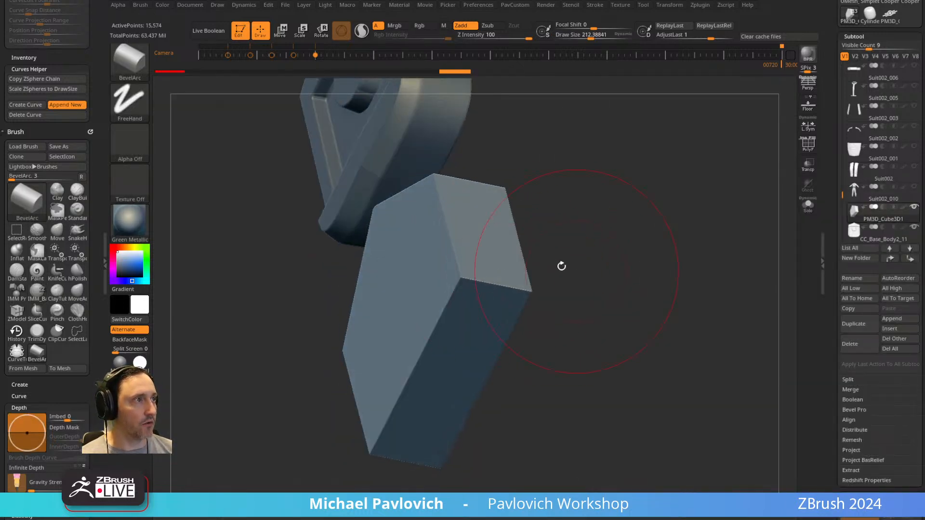
left_click_drag(490, 298, 489, 262)
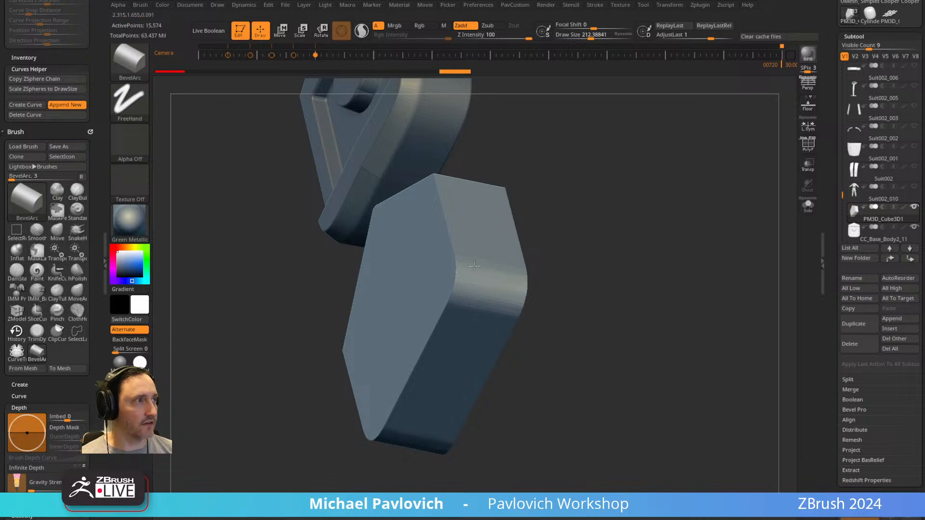
left_click_drag(650, 287, 652, 245)
left_click_drag(582, 208, 582, 379, "shift")
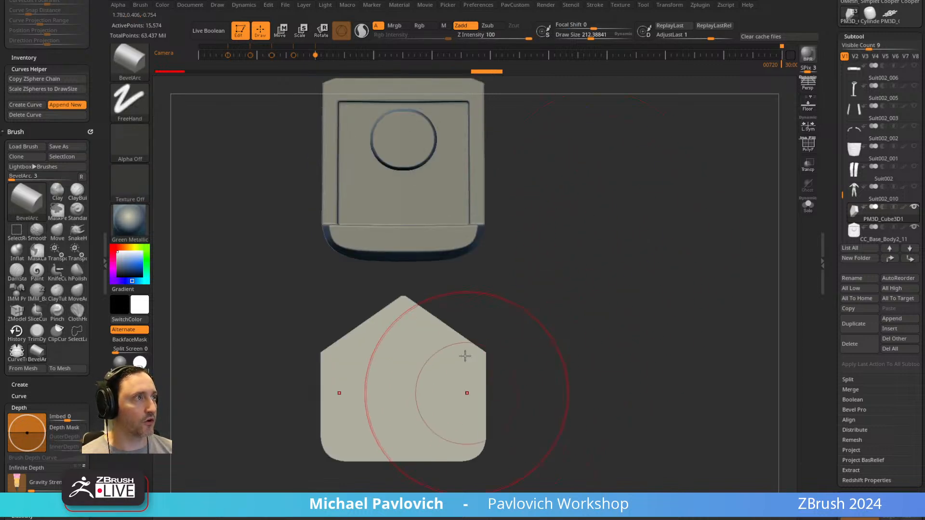
Stretch the block vertically and reduce its depth slightly with the Gizmo.
key("w")
left_click_drag(409, 345, 407, 333)
key("q")
mouse_move(578, 305)
left_mouse_down("alt")
mouse_move(585, 285)
mouse_move(551, 281)
mouse_move(592, 277)
mouse_move(571, 308)
left_mouse_up("alt")
key("w")
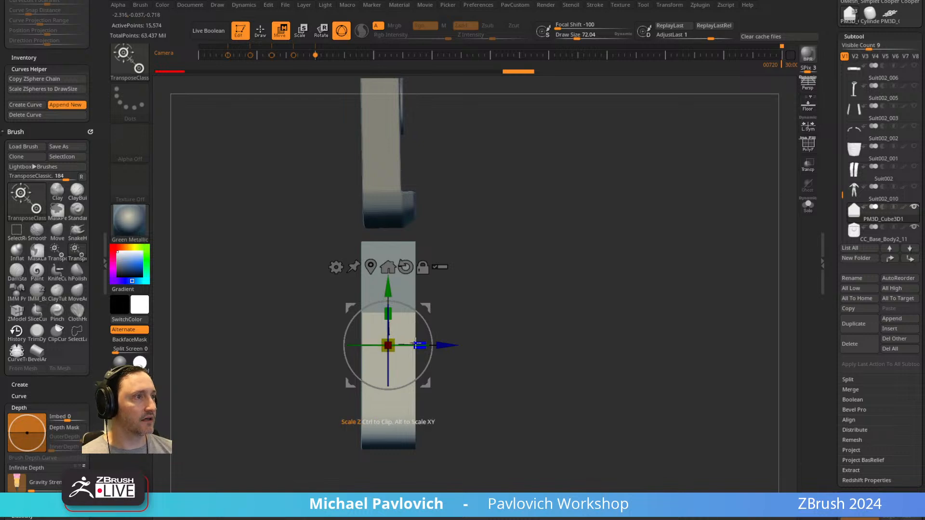
left_click_drag(442, 343, 437, 342)
key("q")
Mask everything except the block's lower strip and pull that strip forward to form a protruding lip.
mouse_move(561, 293)
left_mouse_down()
mouse_move(505, 305)
mouse_move(543, 286)
left_mouse_up()
mouse_move(541, 453)
left_mouse_down("ctrl")
mouse_move(235, 411)
mouse_move(236, 396)
left_mouse_up("ctrl")
left_click(237, 395, "ctrl")
left_click_drag(587, 311, 624, 314, "shift")
key("w")
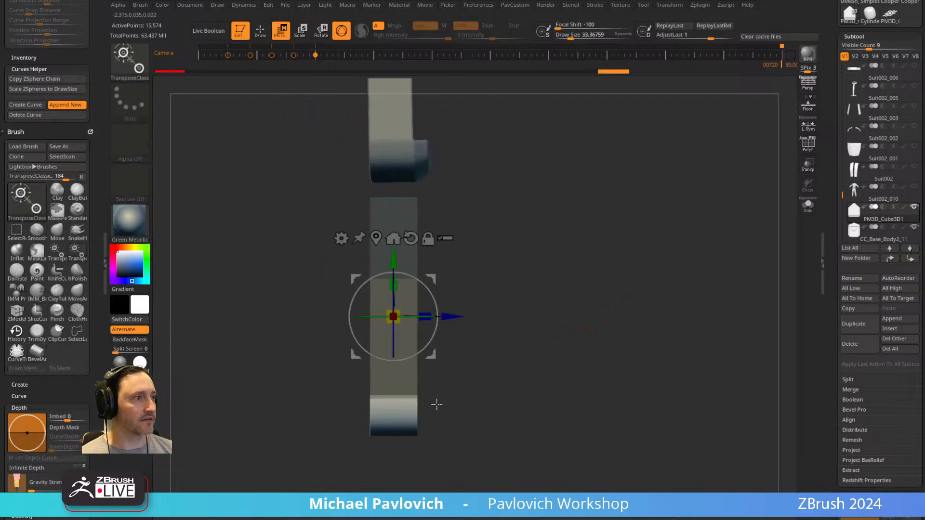
left_click_drag(465, 386, 493, 377)
left_click(394, 415, "alt")
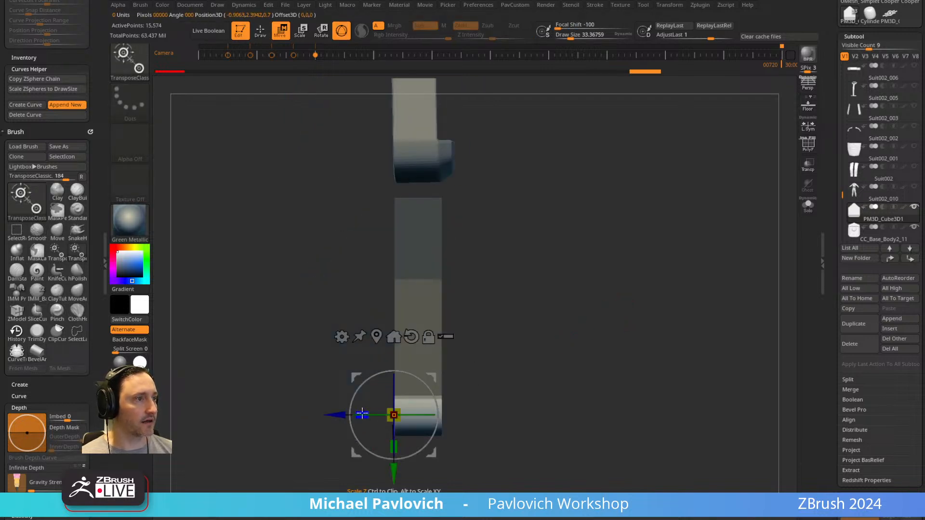
left_click_drag(334, 413, 334, 413)
mouse_move(588, 359)
left_mouse_down()
mouse_move(630, 341)
mouse_move(607, 357)
left_mouse_up()
key("q")
Form a recessed rectangular panel on the front face by masking it and offsetting the depth with the Gizmo.
mouse_move(600, 337)
left_mouse_down()
mouse_move(582, 318)
mouse_move(582, 351)
left_mouse_up()
mouse_move(482, 322)
left_mouse_down()
mouse_move(567, 300)
mouse_move(599, 311)
mouse_move(586, 281)
mouse_move(583, 361)
mouse_move(410, 403)
mouse_move(460, 424)
left_mouse_up()
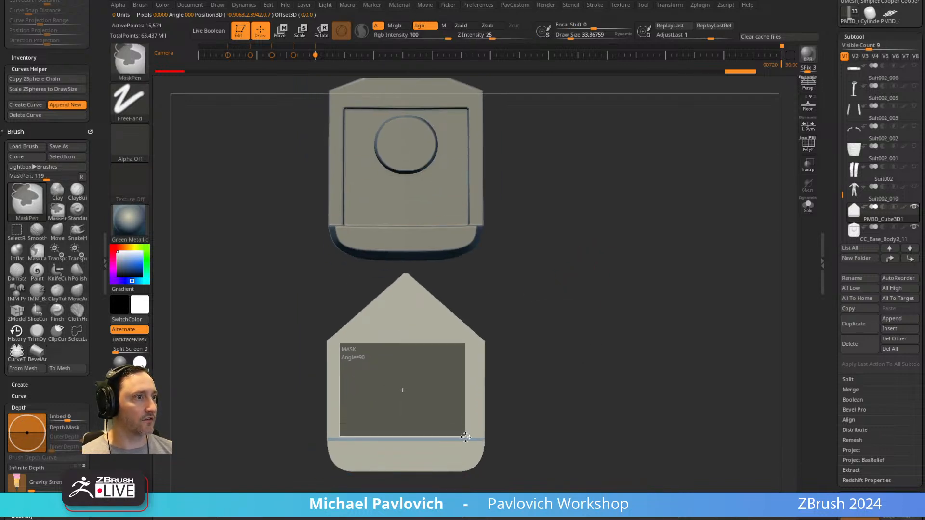
left_click_drag(468, 438, 469, 439, "ctrl")
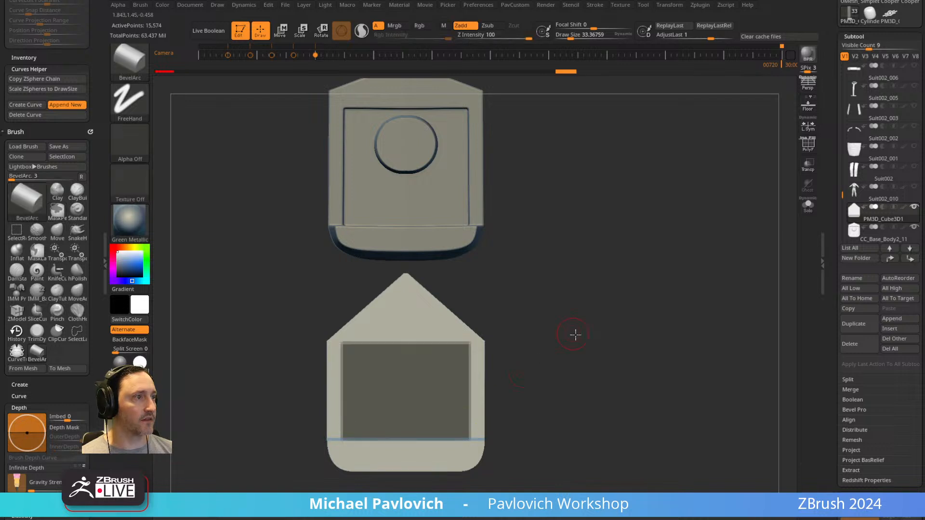
left_click_drag(574, 332, 587, 327)
left_click(586, 326, "ctrl")
key("w")
left_click_drag(515, 348, 563, 344)
left_click_drag(315, 254, 389, 502, "ctrl")
left_click_drag(542, 380, 496, 371)
left_click_drag(337, 448, 327, 445)
key("q")
left_click_drag(596, 314, 554, 329, "ctrl")
left_click_drag(572, 297, 591, 293, "alt")
Turn on the polyframe to check the block's polygroups.
mouse_move(531, 299)
left_mouse_down("alt")
mouse_move(570, 316)
mouse_move(547, 330)
mouse_move(712, 242)
mouse_move(680, 225)
mouse_move(655, 255)
left_mouse_up("alt")
key("shift+f")
key("s")
mouse_move(655, 255)
left_mouse_down()
mouse_move(668, 255)
mouse_move(650, 268)
mouse_move(650, 287)
left_mouse_up()
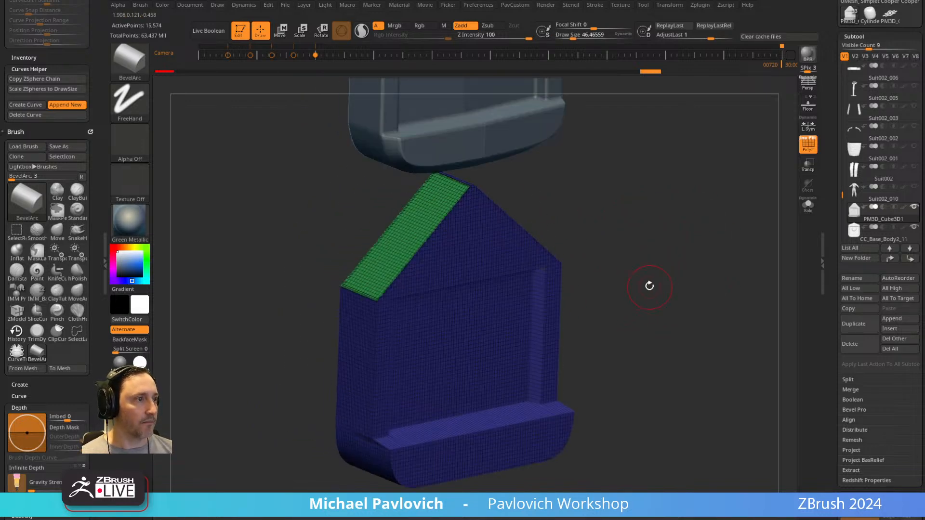
left_click(647, 283, "ctrl")
mouse_move(648, 246)
left_mouse_down("ctrl")
mouse_move(672, 311)
mouse_move(653, 271)
mouse_move(610, 287)
mouse_move(535, 282)
mouse_move(645, 282)
mouse_move(611, 290)
mouse_move(634, 404)
left_mouse_up("ctrl")
Undo the recess and lower lip edits to return to the plain peaked block.
key("ctrl+z")
key("ctrl+z")
key("ctrl+z")
key("ctrl+z")
key("ctrl+z")
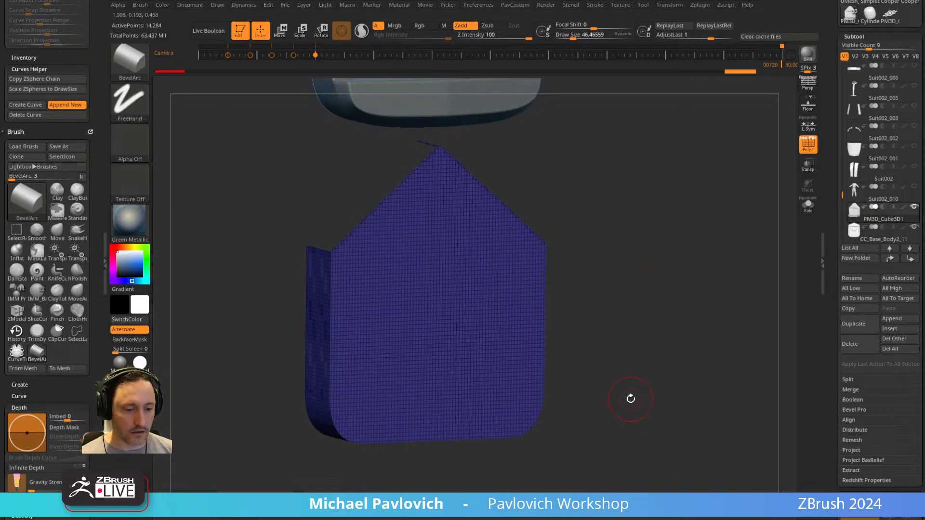
Regroup the block's faces into separate polygroups with Groups By Normals.
key("5")
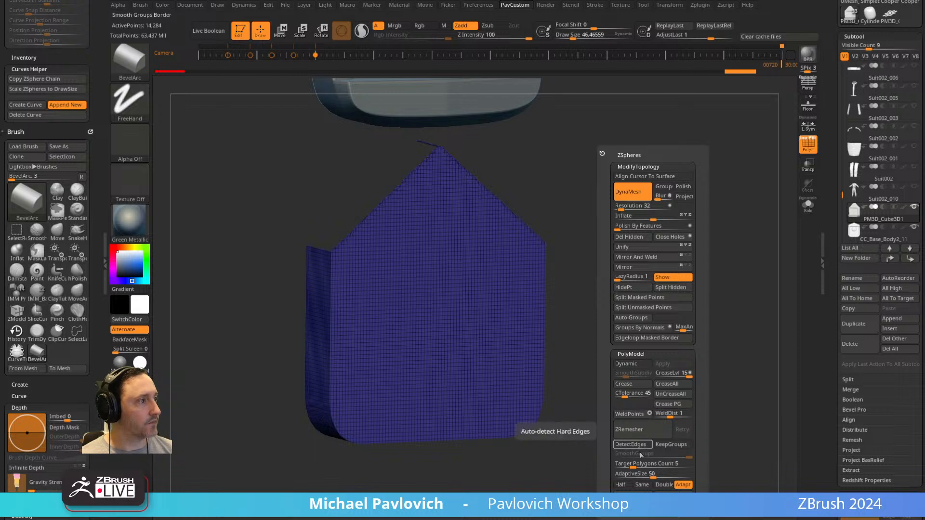
left_click(632, 329)
left_click_drag(624, 312, 651, 298)
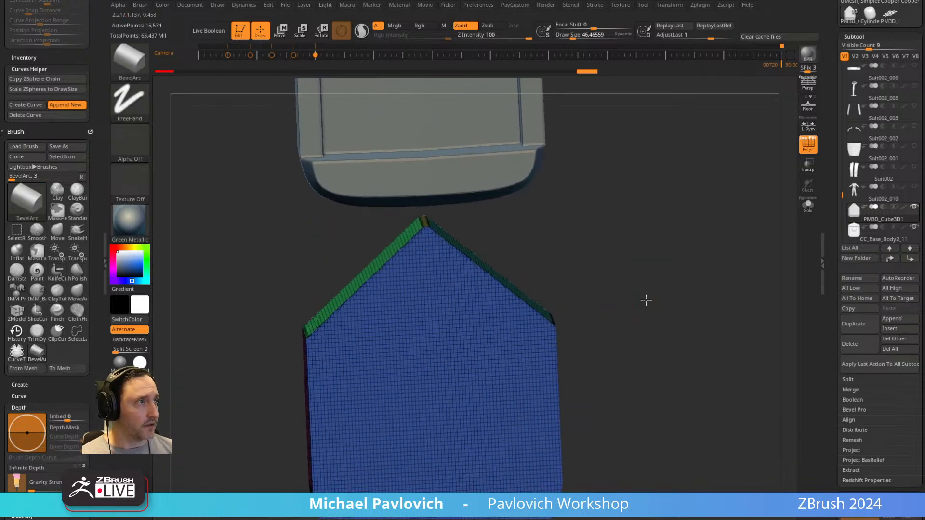
left_click_drag(533, 223, 576, 263)
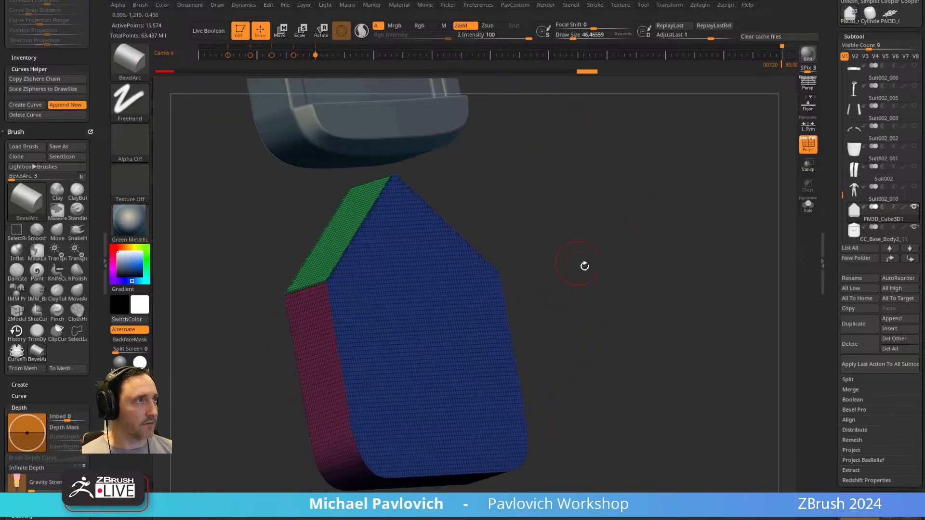
ZRemesh the block with KeepGroups, Half and Adapt enabled, SmoothGroups 0 and AdaptiveSize 0.
key("space")
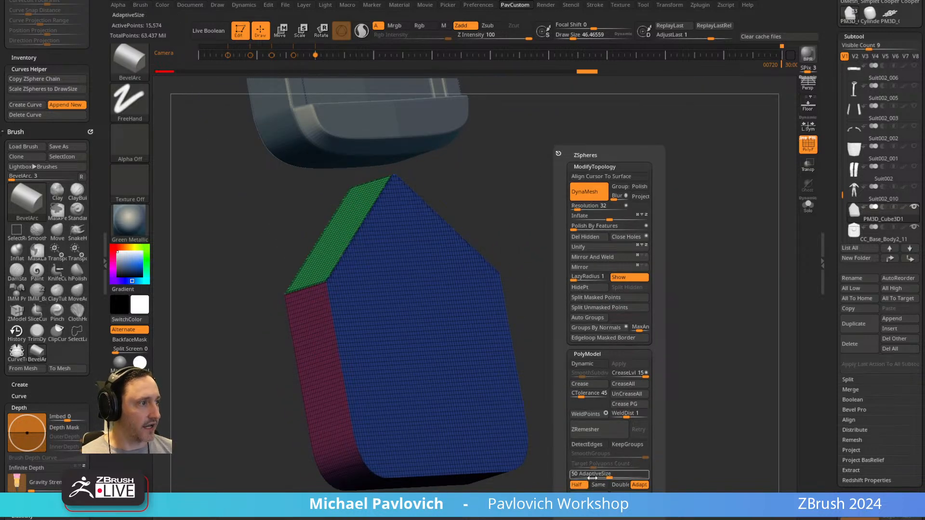
left_click(611, 438)
left_click_drag(670, 277, 639, 301)
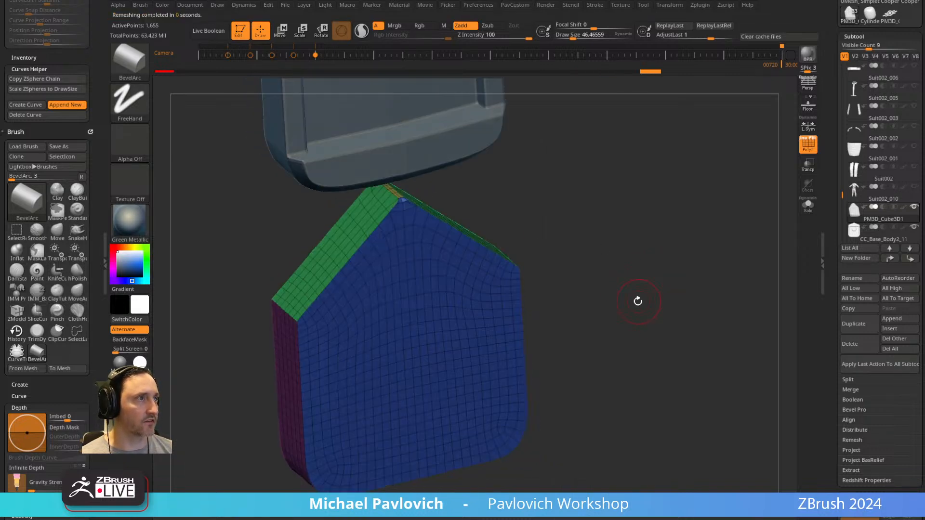
left_click_drag(610, 264, 610, 317)
Solo the block, isolate its front-face polygroup and delete the hidden polygons.
left_click(808, 205)
left_click_drag(749, 227, 543, 276)
left_click_drag(585, 308, 612, 320)
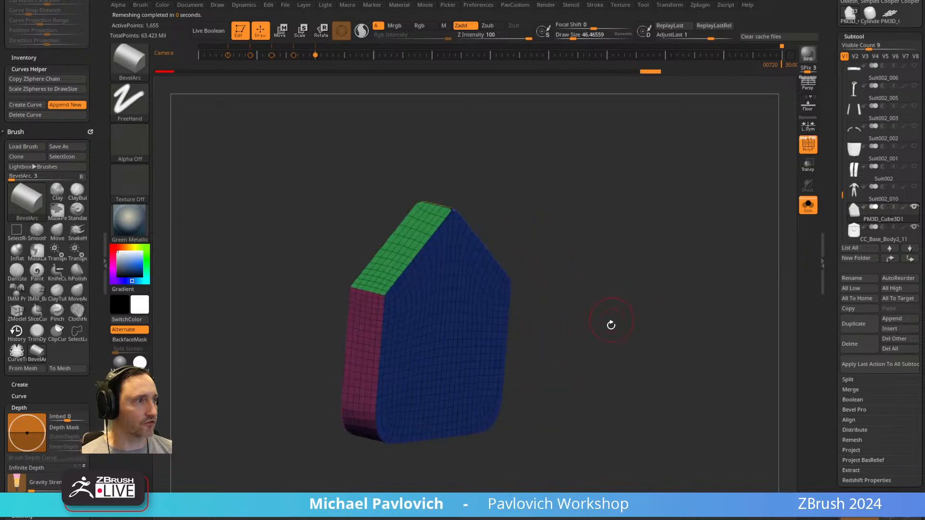
left_click(497, 351, "ctrl+shift")
key("2")
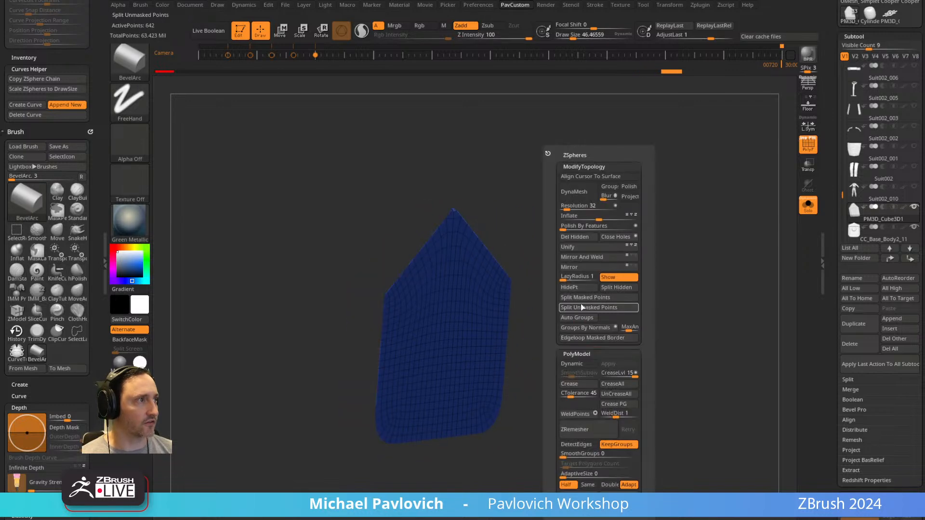
left_click(576, 248)
key("w")
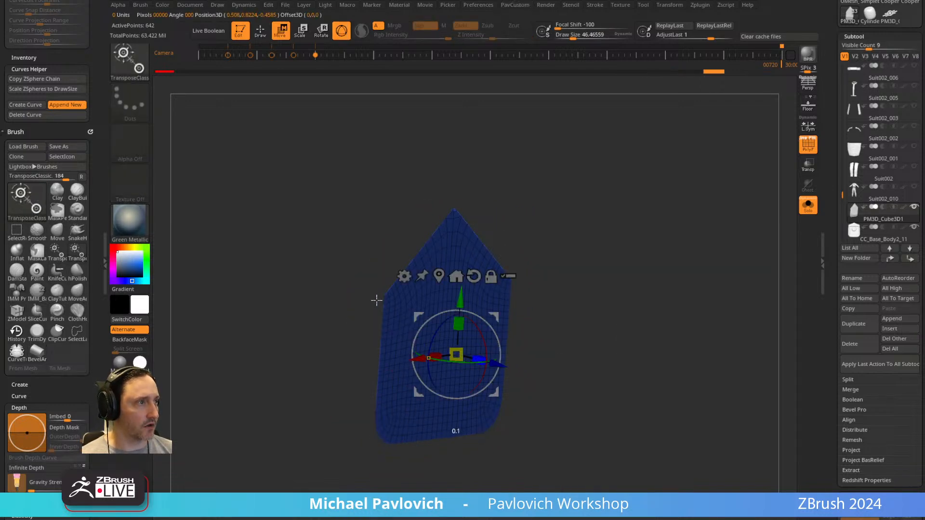
key("q")
key("b")
key("b")
key("a")
left_click(484, 329)
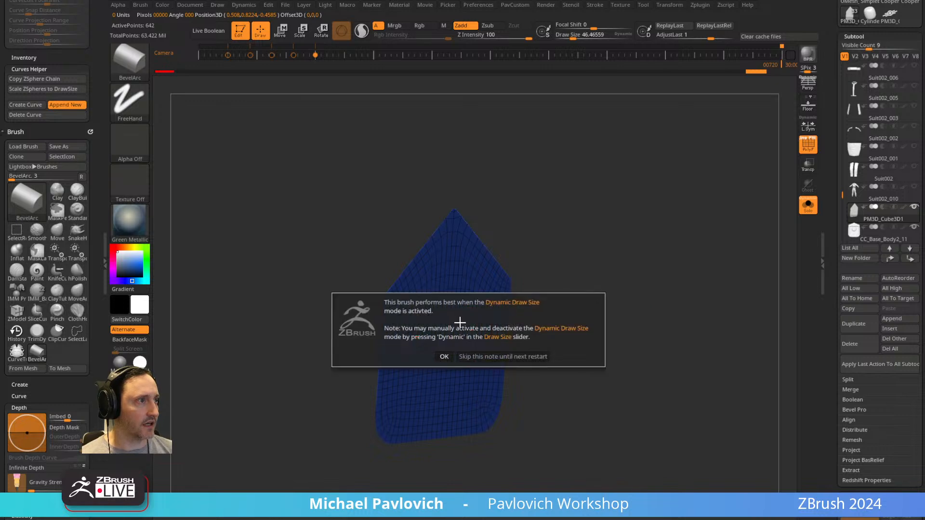
left_click(444, 355)
Extrude the front panel backwards with the ZModeler brush to give it thickness.
key("b")
key("z")
key("m")
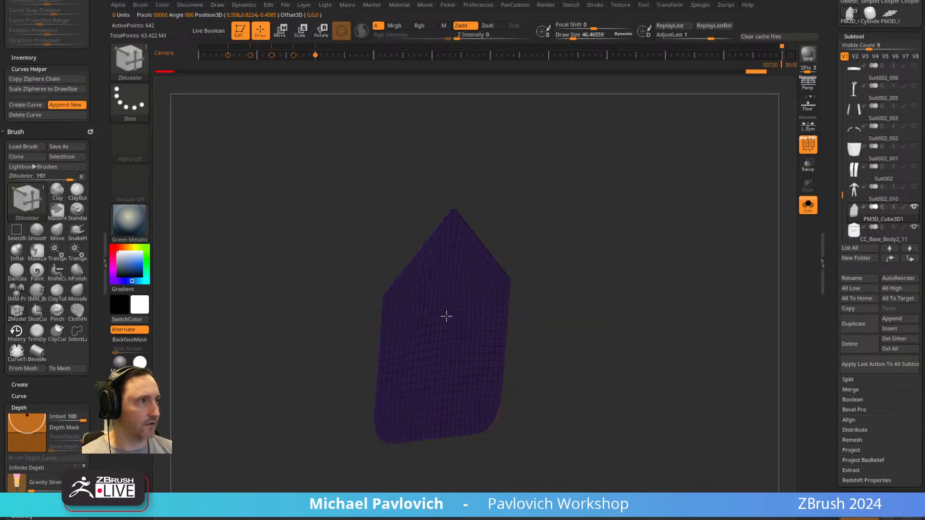
left_click_drag(448, 316, 426, 306)
key("4")
left_click(604, 498)
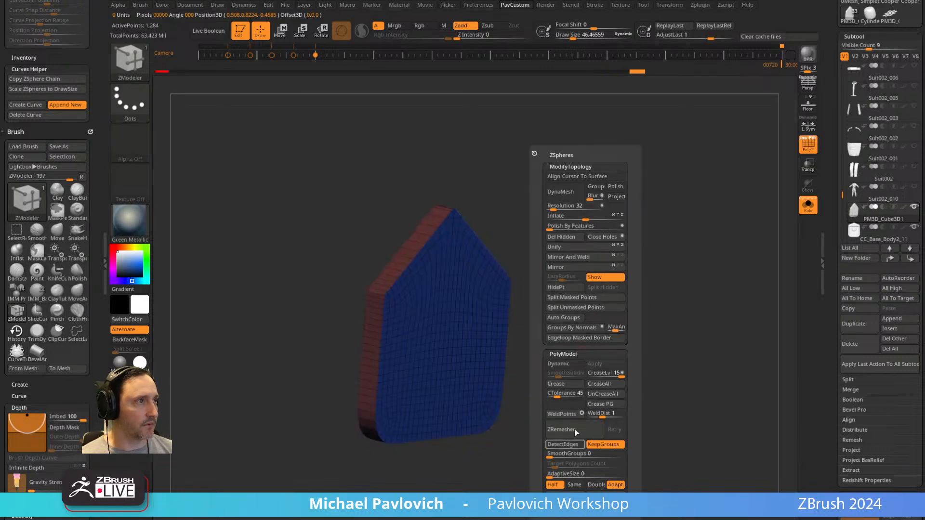
left_click_drag(562, 268, 592, 279)
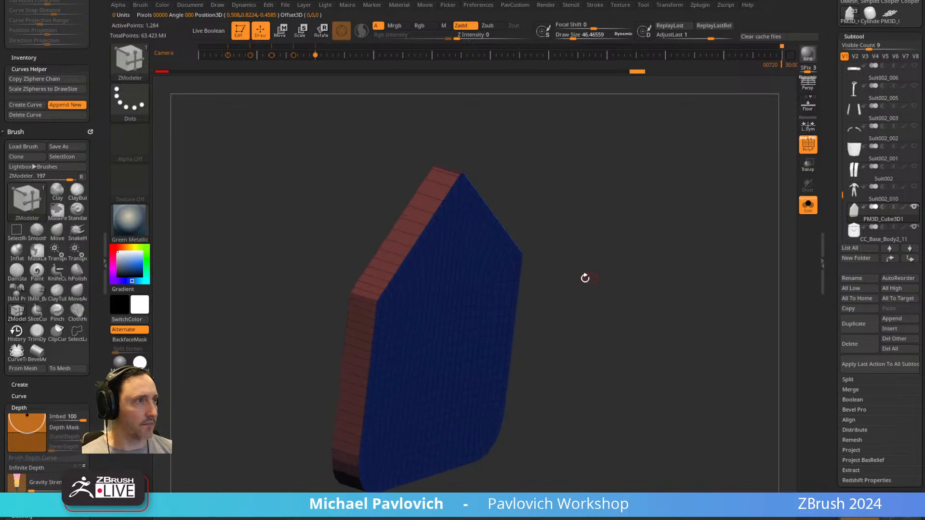
Assign the block's two slanted upper side faces to one shared new polygroup with the ZModeler brush.
left_click_drag(430, 196, 445, 172)
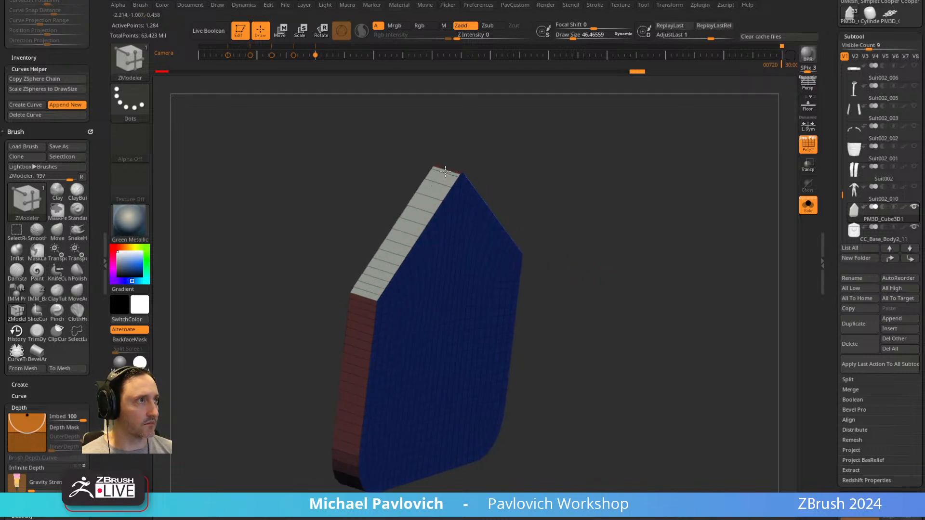
left_click_drag(602, 166, 671, 256)
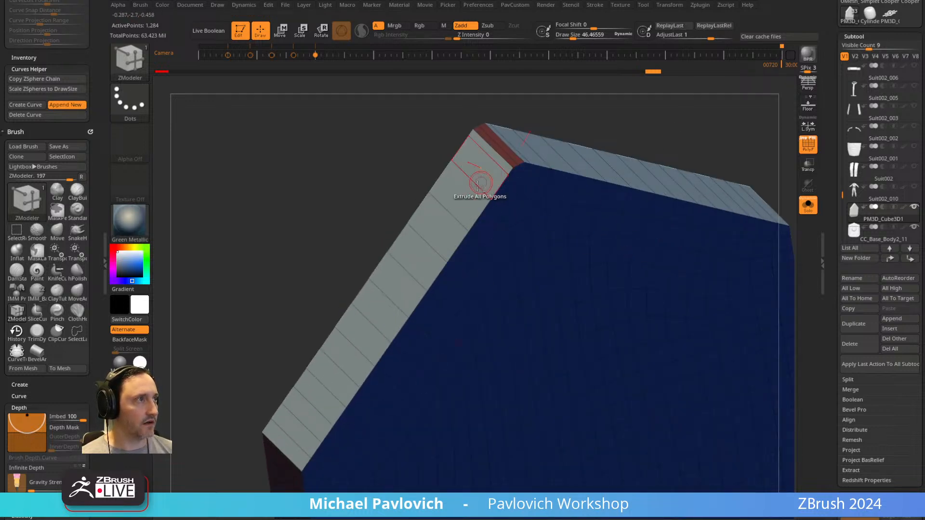
left_click(501, 153)
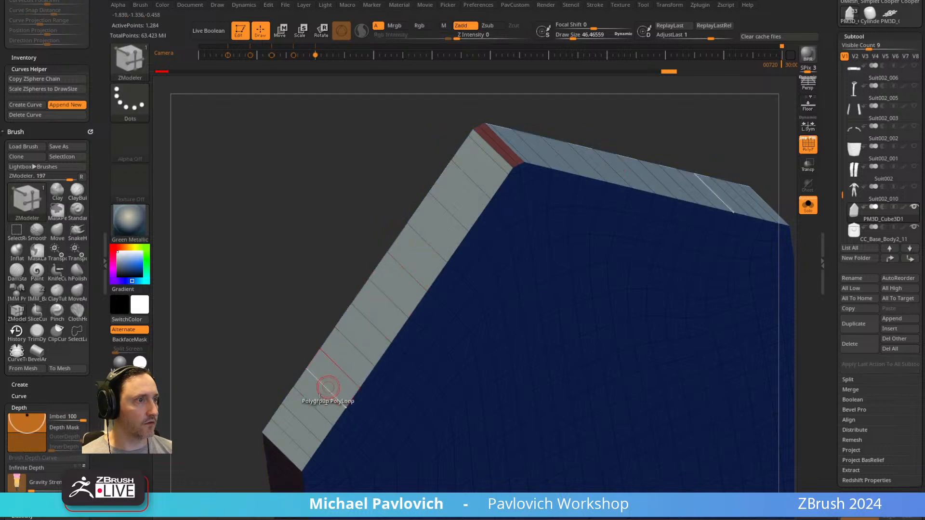
left_click(493, 158)
left_click(493, 159)
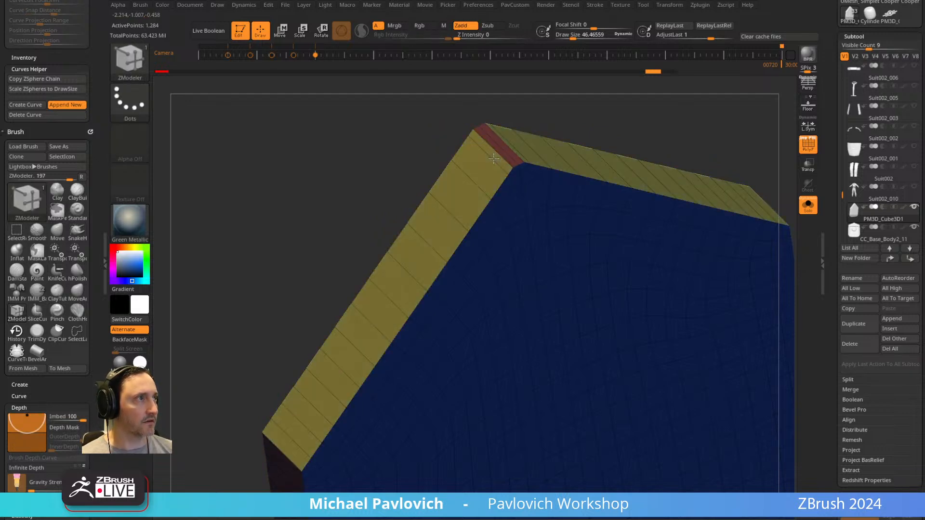
ZRemesh the extruded block to rebuild its topology with evenly spaced quads.
key("f")
left_click_drag(722, 119, 670, 164)
key("space")
left_click(669, 430)
left_click_drag(634, 309, 544, 372)
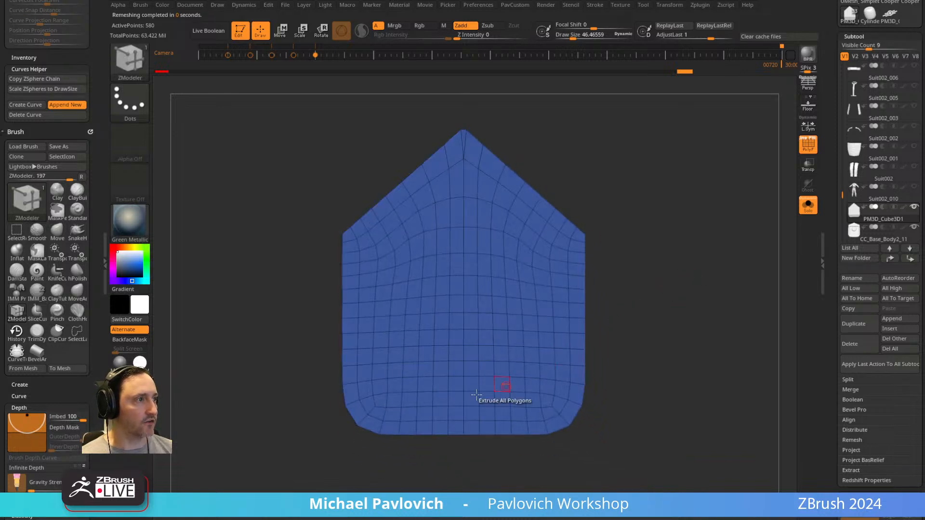
Slice the block's lower section into its own polygroup and extrude it forward with the Polygroup All target.
mouse_move(351, 393)
left_mouse_down("alt")
mouse_move(386, 427)
mouse_move(487, 428)
mouse_move(366, 404)
mouse_move(496, 396)
left_mouse_up("alt")
left_click_drag(685, 333, 659, 334)
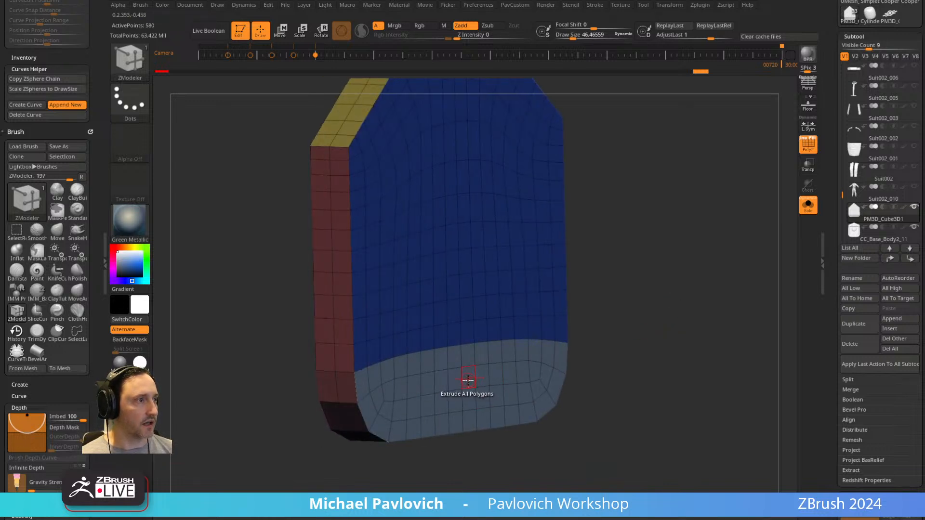
key("space")
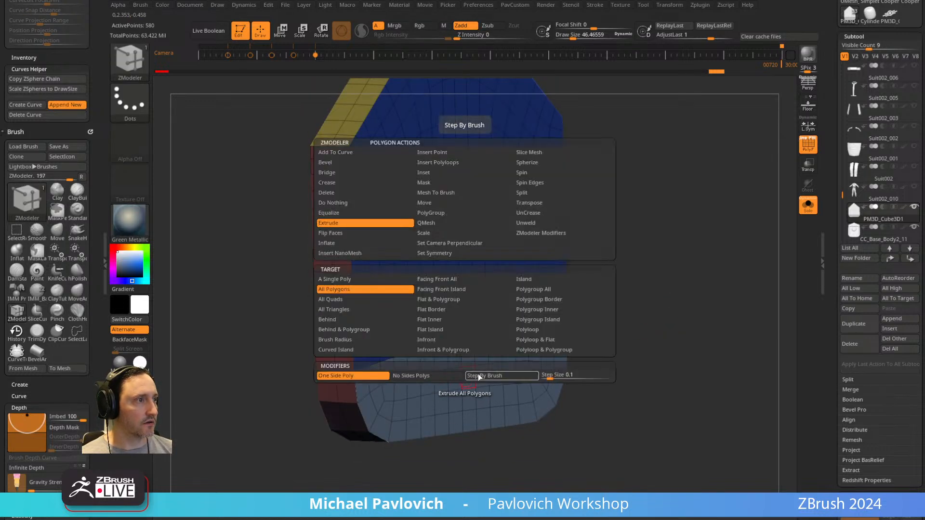
left_click(538, 294)
left_click_drag(463, 385, 510, 389)
Flatten the top ledge of the extruded lower panel by masking the rest and scaling it along Y.
left_click_drag(620, 317, 446, 337, "shift")
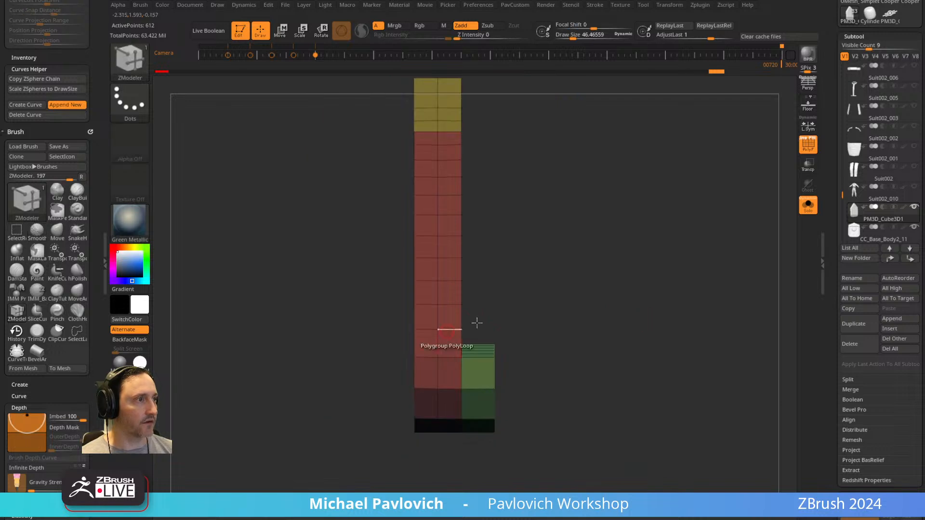
left_click_drag(533, 324, 456, 371, "ctrl")
key("w")
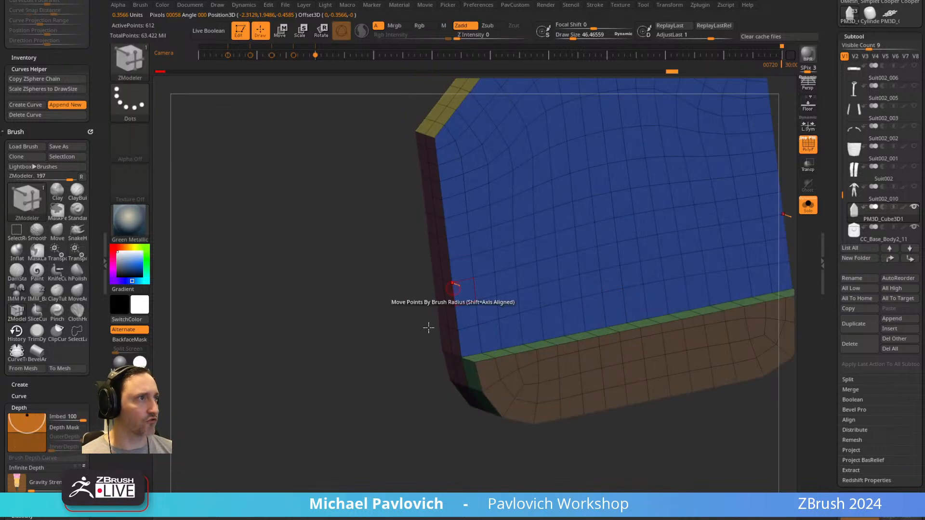
left_click_drag(432, 325, 324, 422)
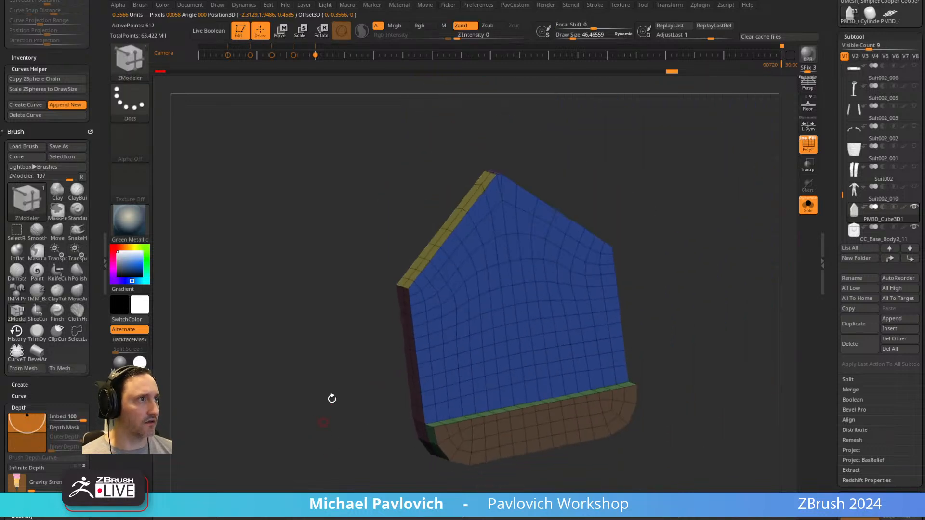
Slice a rectangular panel polygroup into the block's upper front face with the SliceRect brush.
left_click_drag(679, 225, 658, 236, "alt")
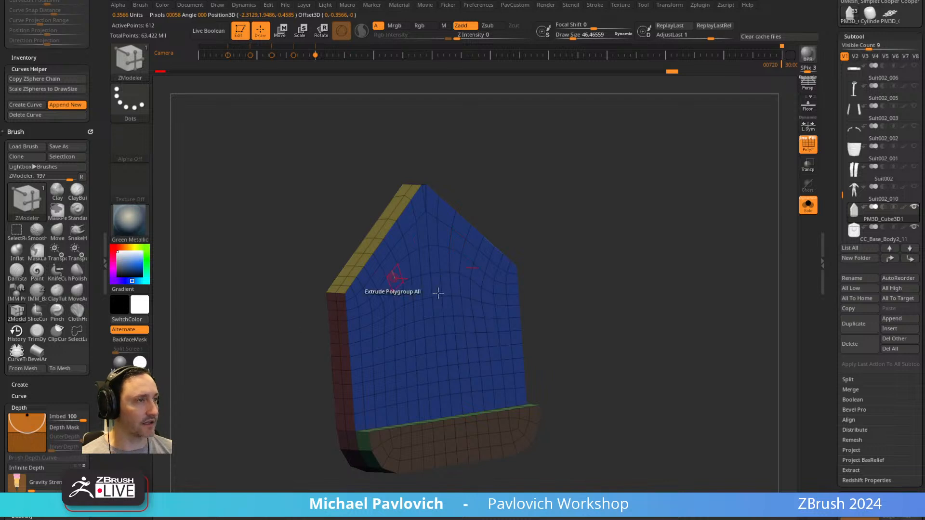
left_click_drag(609, 241, 667, 262)
mouse_move(650, 207)
left_mouse_down("shift")
mouse_move(675, 198)
mouse_move(638, 211)
left_mouse_up("shift")
mouse_move(695, 242)
left_mouse_down("alt")
mouse_move(645, 192)
mouse_move(681, 223)
mouse_move(641, 214)
left_mouse_up("alt")
left_click(138, 66, "ctrl+shift")
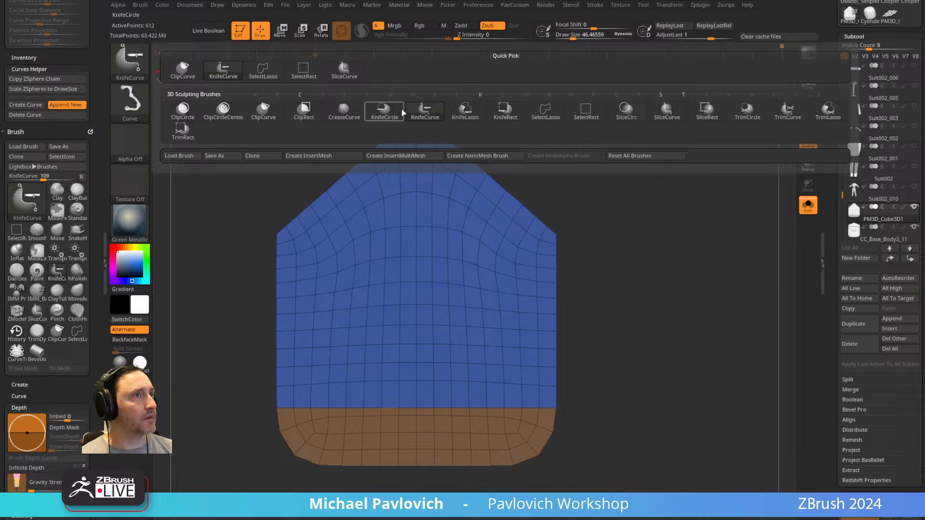
left_click(707, 115)
mouse_move(320, 262)
left_mouse_down()
mouse_move(488, 367)
mouse_move(496, 361)
mouse_move(490, 369)
mouse_move(529, 396)
left_mouse_up()
key("ctrl+z")
left_click_drag(688, 266, 465, 308, "alt")
mouse_move(209, 126)
left_mouse_down("ctrl+shift")
mouse_move(256, 367)
mouse_move(254, 476)
left_mouse_up("ctrl+shift")
mouse_move(463, 294)
left_mouse_down()
mouse_move(576, 269)
mouse_move(575, 242)
mouse_move(558, 341)
mouse_move(376, 340)
mouse_move(477, 374)
mouse_move(474, 391)
mouse_move(475, 374)
left_mouse_up()
ZRemesh the block with KeepGroups and Double enabled for a denser mesh.
left_click_drag(586, 266, 632, 250)
key("4")
left_click(613, 485)
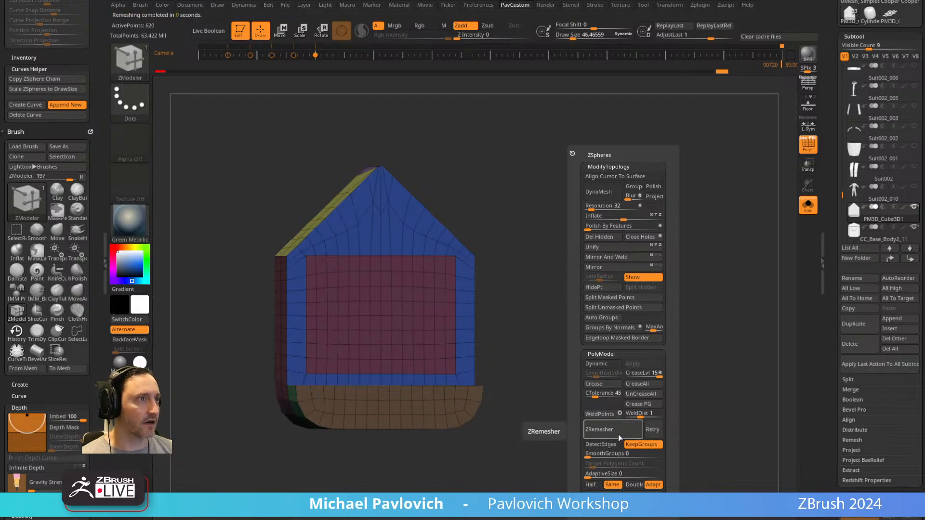
left_click(634, 485)
left_click(623, 434)
Inset the rectangular front panel with the ZModeler Inset action and the Polygroup All target.
left_click_drag(573, 300, 621, 308)
left_click_drag(637, 223, 657, 221)
key("space")
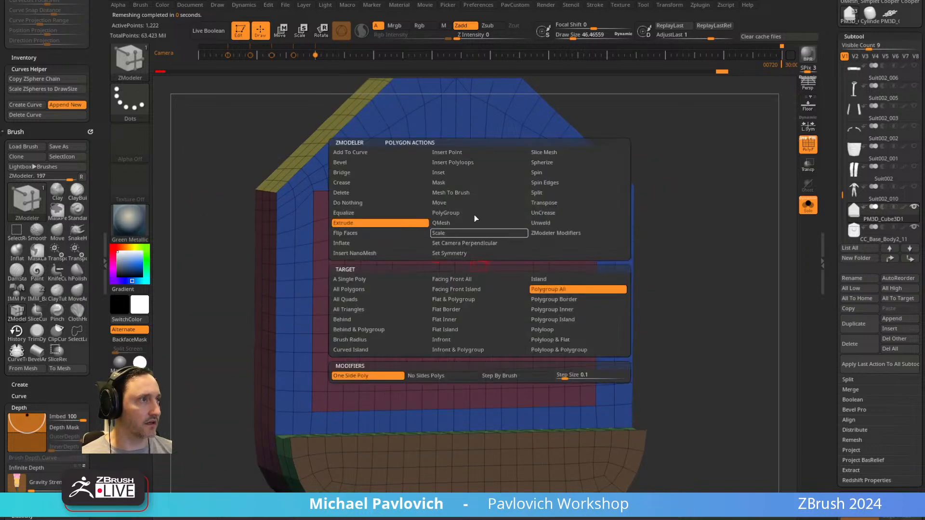
left_click(462, 177)
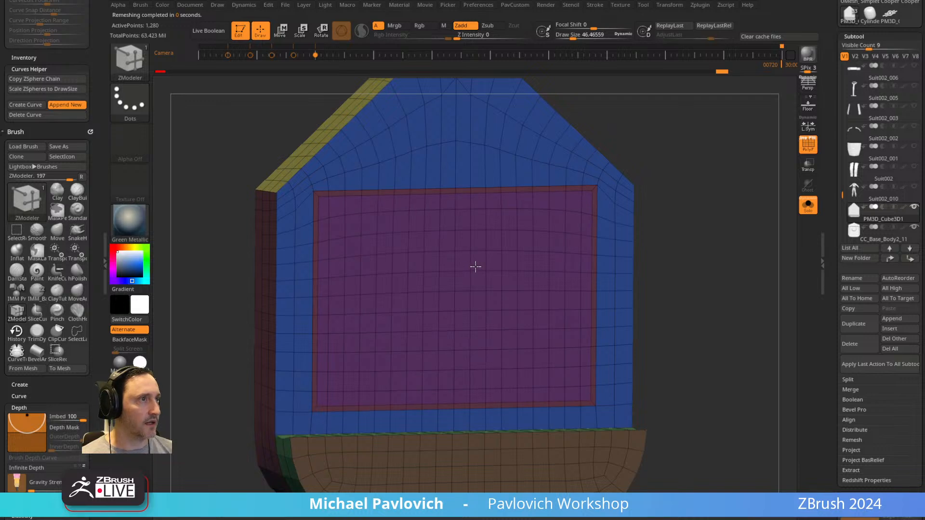
Recess the inset rectangular panel into the block with the ZModeler QMesh action.
key("space")
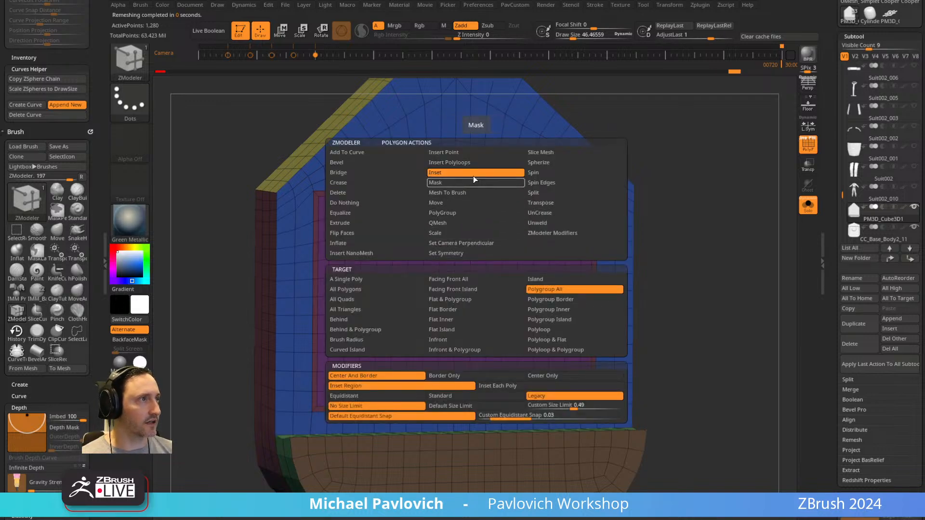
left_click(457, 224)
right_click_drag(644, 285, 667, 296)
left_click_drag(476, 281, 467, 276)
right_click_drag(655, 227, 498, 224, "shift")
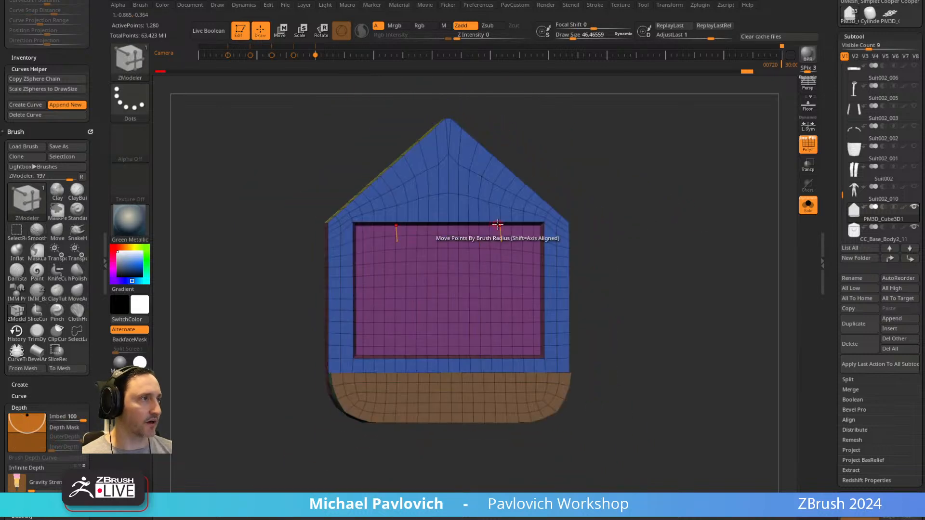
right_click_drag(773, 198, 749, 225, "alt")
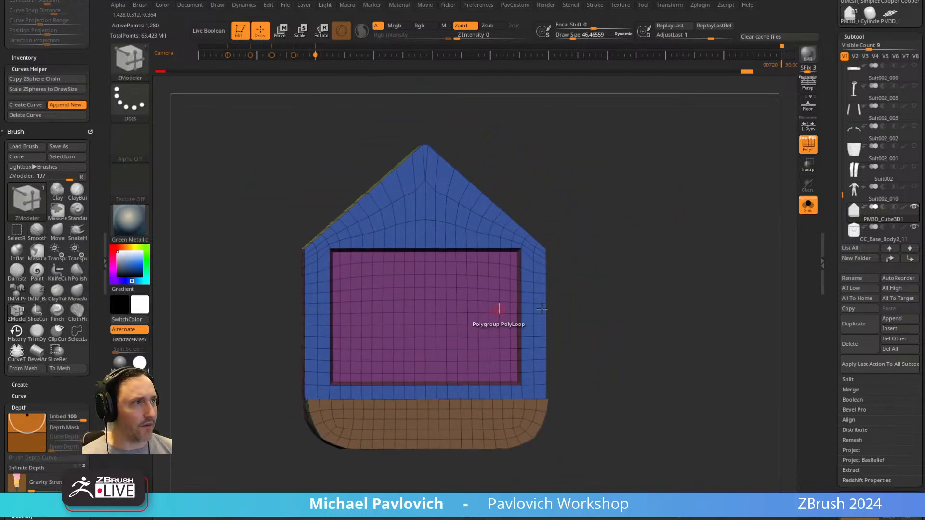
Delete the practice cube and the reference device copy, and show all the remaining subtools.
left_click(860, 345)
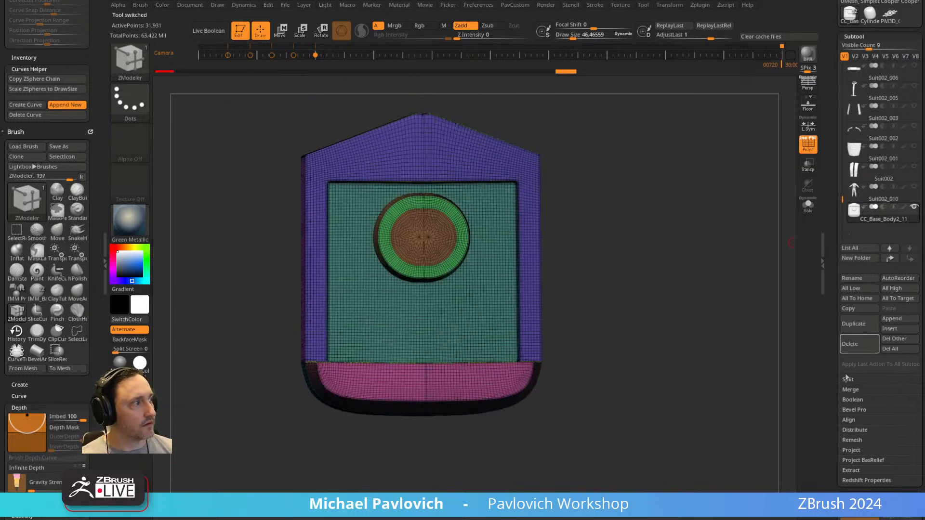
left_click(859, 346)
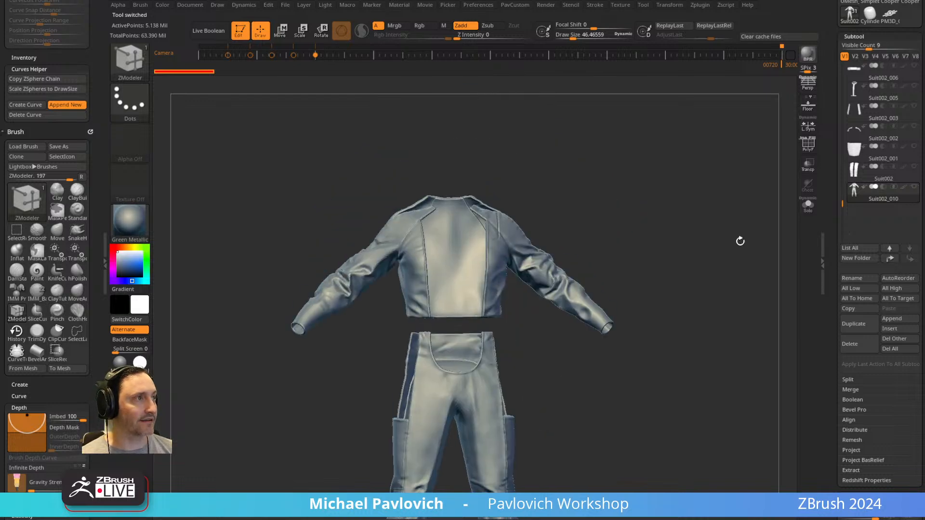
left_click(914, 187, "shift")
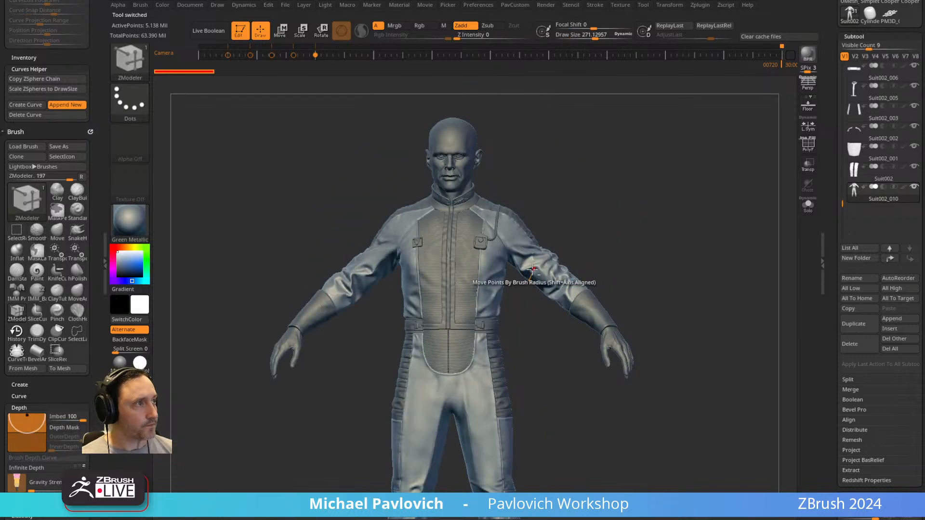
Switch to the Standard brush and solo the original chest device CC_Base_Body2_9 with PolyFrame displayed.
key("b")
key("s")
key("t")
left_click_drag(683, 182, 737, 405, "alt")
left_click(808, 206)
mouse_move(742, 229)
left_mouse_down()
mouse_move(751, 200)
mouse_move(795, 164)
mouse_move(734, 213)
mouse_move(734, 262)
mouse_move(742, 244)
left_mouse_up()
left_click(808, 146)
Lower the chest device to subdivision level 1 and examine its base topology and polygroups.
scroll(844, 260, "down", 5)
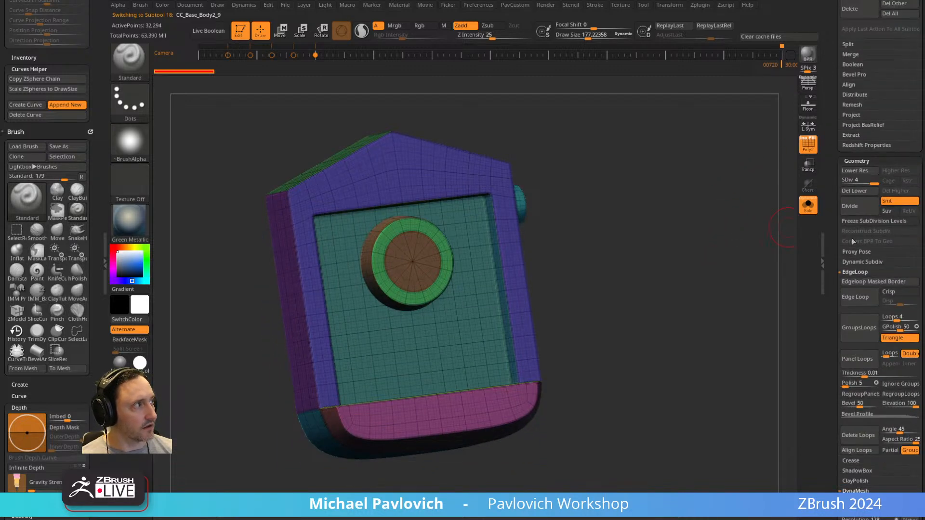
left_click_drag(850, 183, 842, 183)
left_click_drag(704, 244, 693, 240)
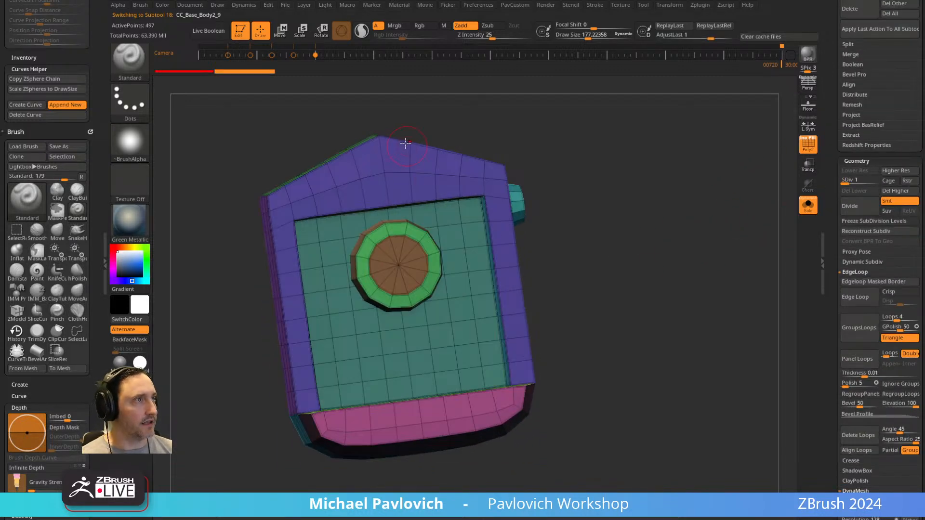
left_click_drag(615, 263, 558, 340)
left_click_drag(636, 242, 581, 231)
left_click(424, 252, "ctrl+shift")
key("ctrl+shift+a")
left_click(620, 258, "ctrl+shift")
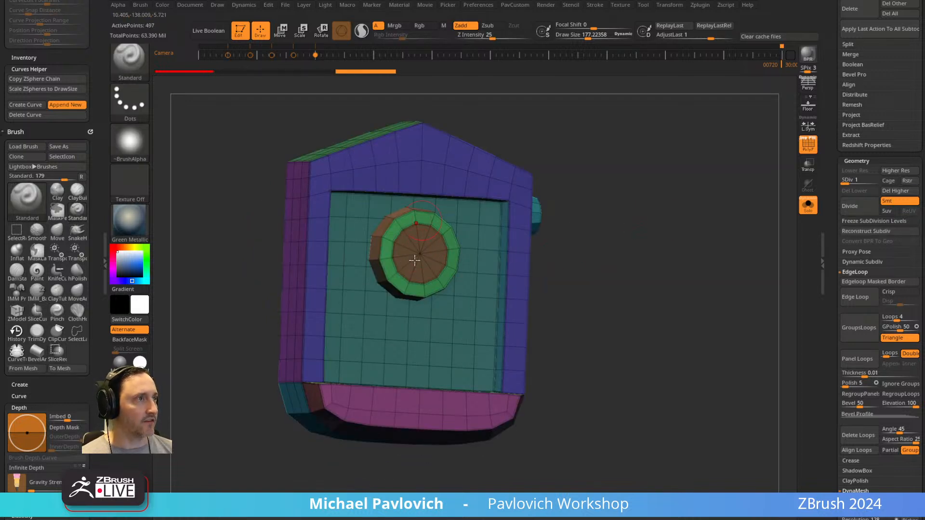
left_click_drag(633, 253, 694, 217, "alt")
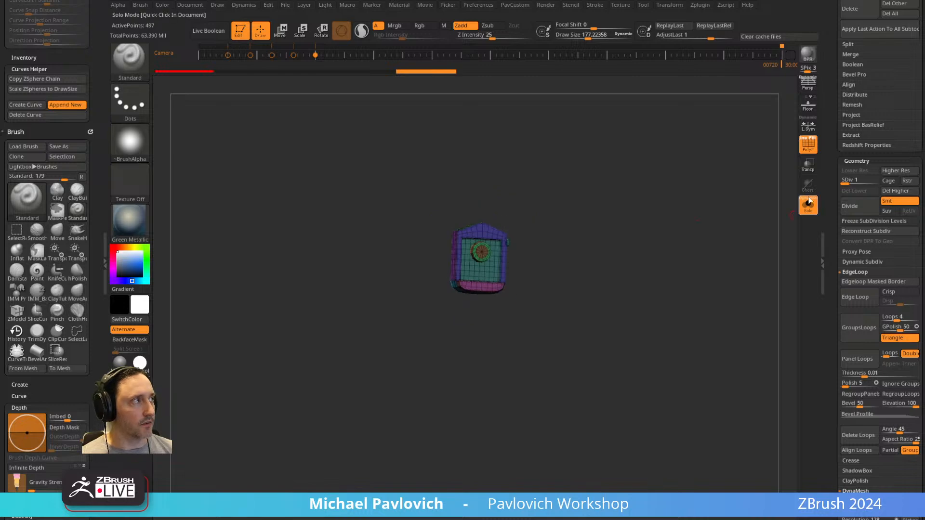
Leave solo and PolyFrame display, and duplicate the other chest module, CC_Base_Body2_7.
left_click(808, 205)
key("shift+f")
left_click(241, 271, "alt")
left_click_drag(576, 383, 760, 254, "alt")
left_click_drag(828, 185, 830, 396)
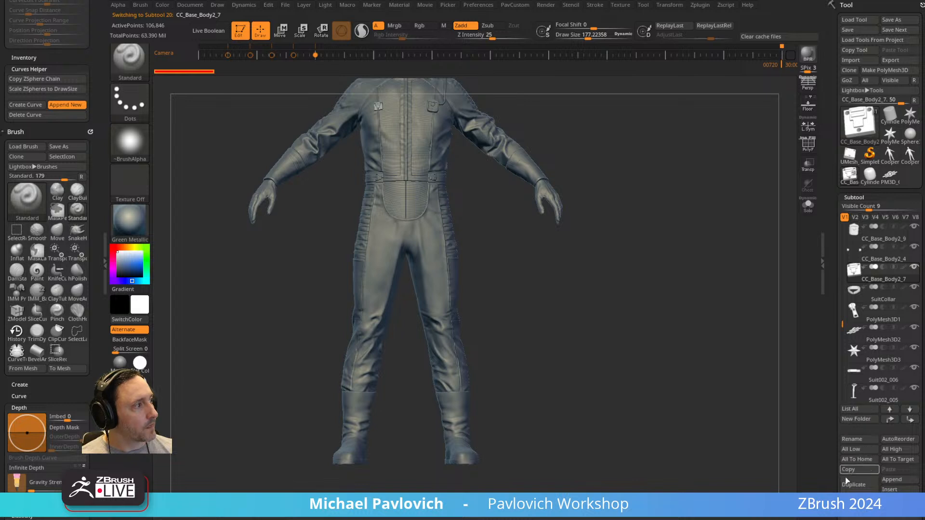
left_click(814, 327)
key("3")
Solo the duplicated chest module and move it to the end of the subtool list.
key("w")
left_click_drag(510, 267, 541, 404, "alt")
left_click(391, 165)
left_click_drag(754, 332, 780, 148, "alt")
left_click(808, 205)
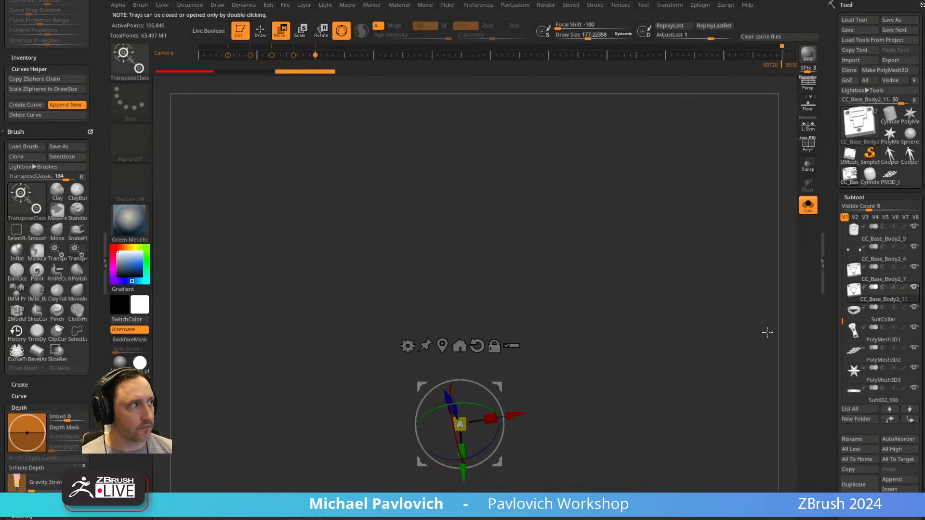
left_click_drag(762, 348, 754, 270, "alt")
left_click(910, 419)
left_click_drag(718, 409, 735, 453, "alt")
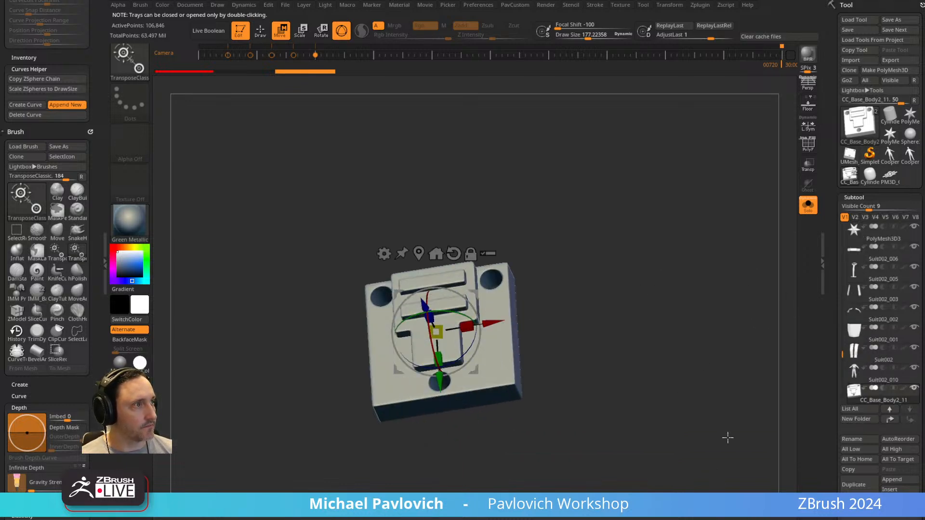
Straighten the duplicated module with the gizmo so it faces front, and move it upwards.
left_click_drag(430, 333, 438, 355)
left_click_drag(475, 310, 477, 316)
right_click_drag(475, 308, 511, 294, "shift")
left_click_drag(470, 305, 472, 313)
right_click_drag(474, 311, 600, 207, "shift")
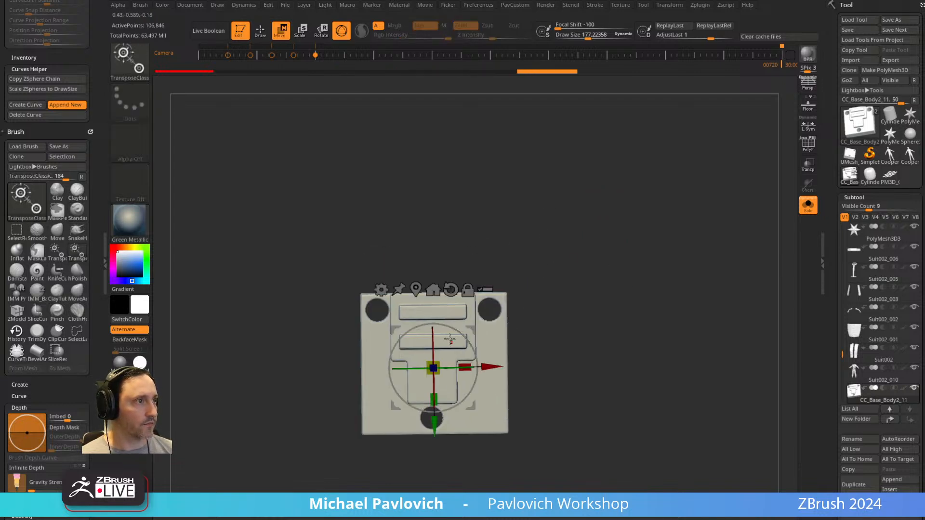
left_click_drag(444, 398, 447, 161)
key("q")
Append a Cube3D subtool, turn off solo and select the new cube beneath the module.
mouse_move(615, 257)
right_mouse_down("ctrl")
mouse_move(609, 232)
mouse_move(585, 243)
right_mouse_up("ctrl")
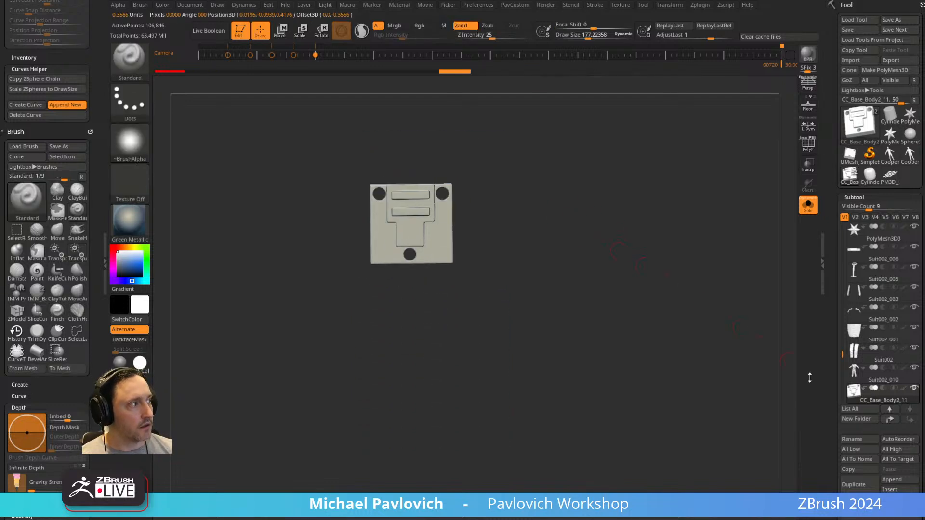
left_click(892, 480)
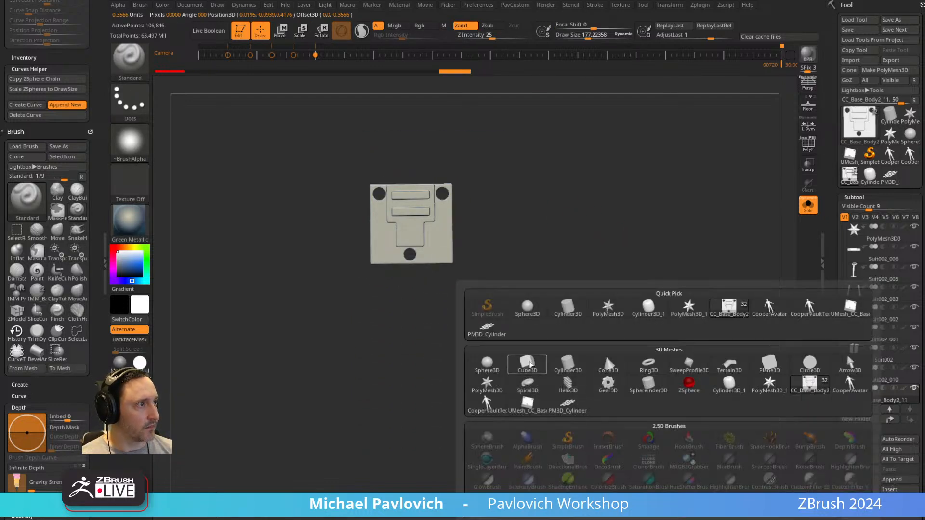
left_click(528, 365)
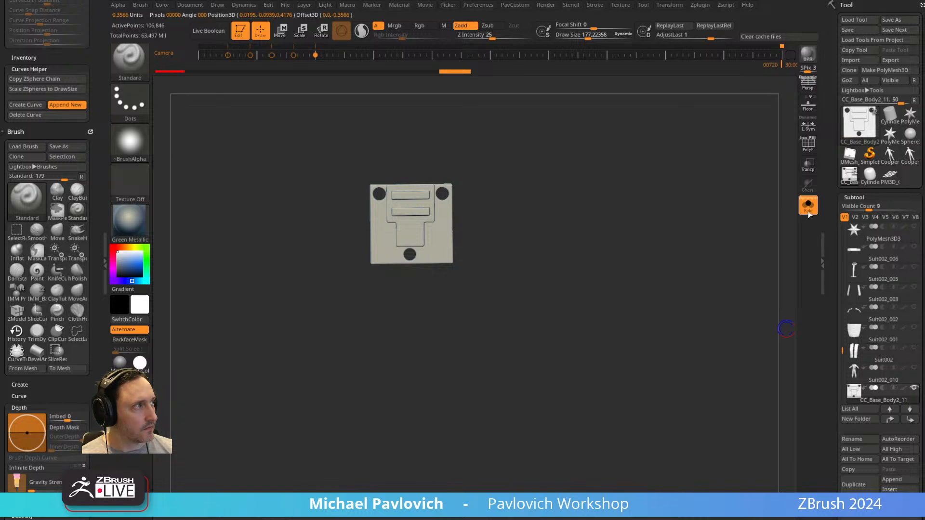
left_click_drag(843, 353, 843, 367)
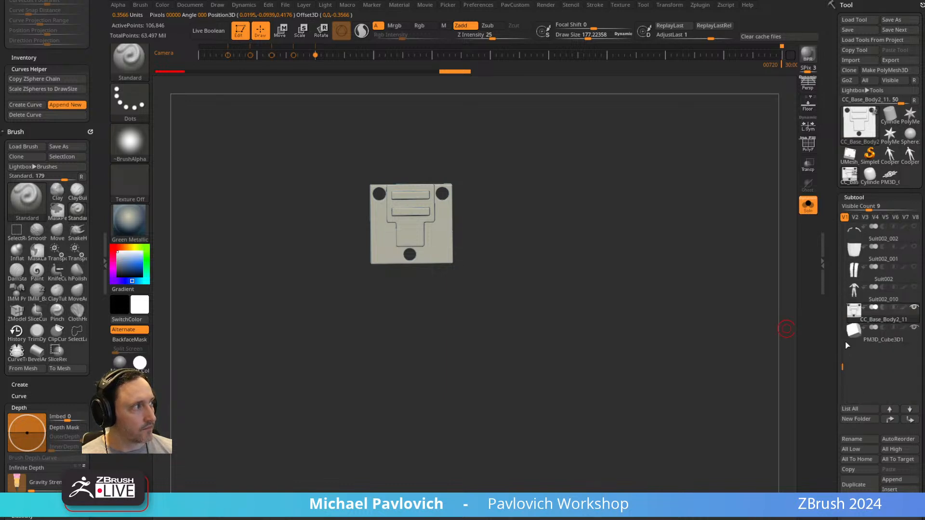
left_click_drag(665, 290, 670, 343, "alt")
left_click(810, 212)
left_click_drag(681, 303, 691, 304, "alt")
left_click(442, 353, "alt")
Scale and position the cube with the gizmo to match the reference module's width and depth.
mouse_move(461, 341)
left_mouse_down("alt")
mouse_move(470, 357)
mouse_move(506, 328)
left_mouse_up("alt")
key("w")
key("q")
key("w")
left_click_drag(731, 243, 674, 255)
left_click_drag(394, 386, 418, 385)
left_click_drag(542, 329, 515, 333, "shift")
left_click_drag(363, 384, 386, 385)
key("q")
Solo the scaled cube with PolyFrame displayed and orbit to examine its topology.
left_click_drag(665, 217, 767, 194, "shift")
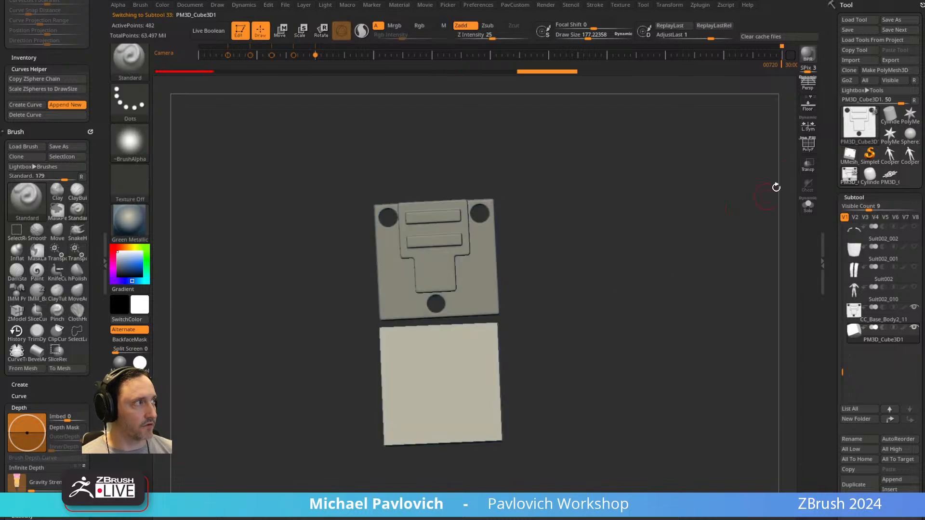
key("shift+f")
left_click_drag(716, 251, 783, 231)
left_click(809, 206)
left_click_drag(727, 234, 708, 264)
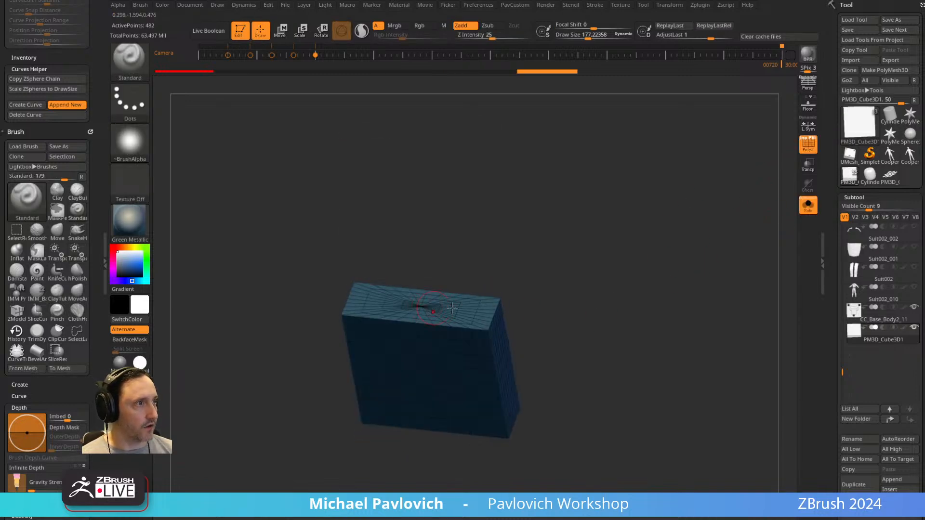
Try to reinitialize the cube as a QCube with X, Y and Z resolution of 1.
left_click_drag(817, 291, 813, 89)
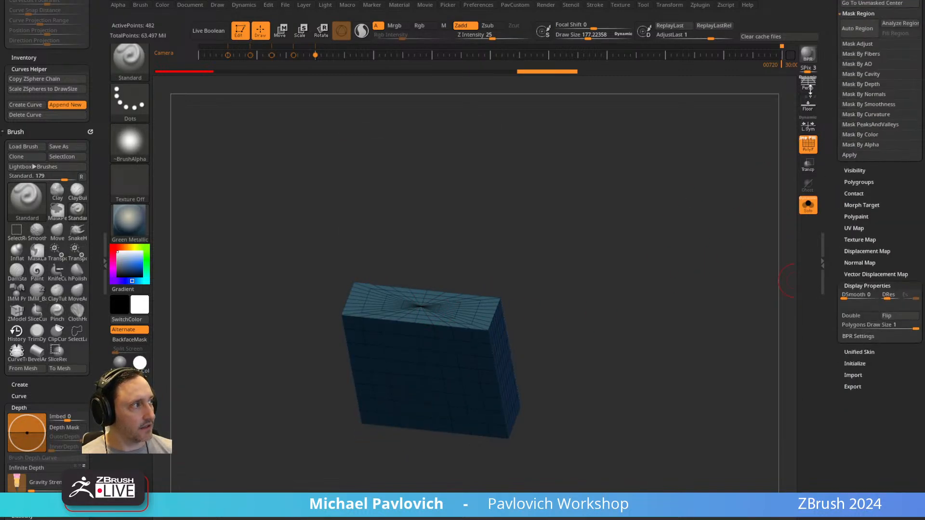
left_click(859, 286, "shift")
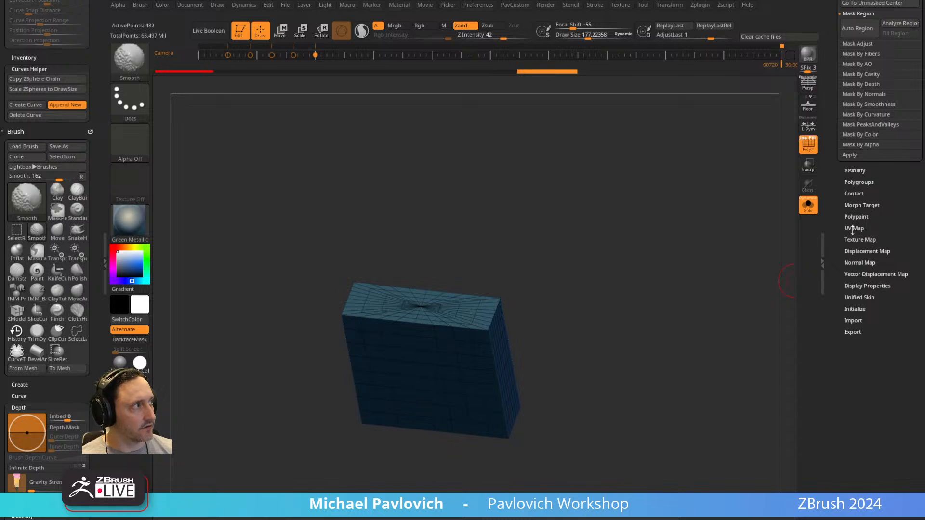
left_click(853, 309)
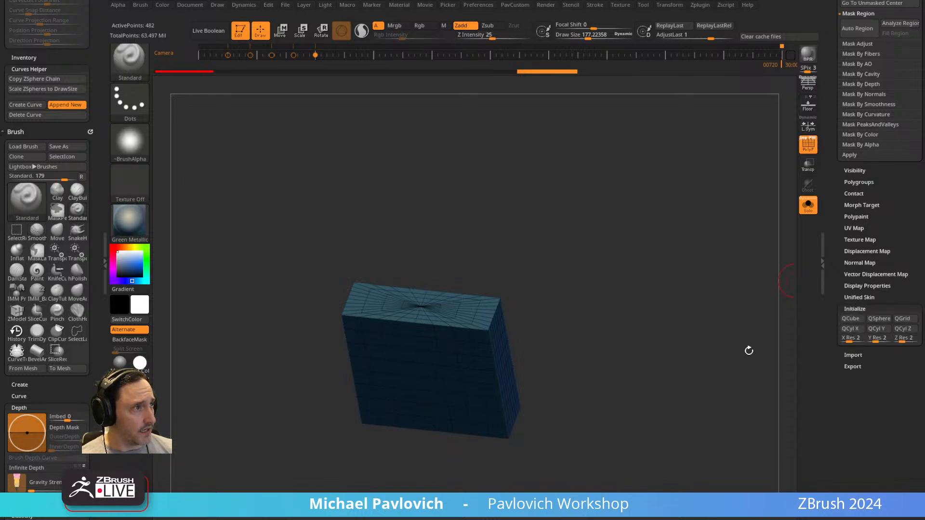
left_click(858, 321)
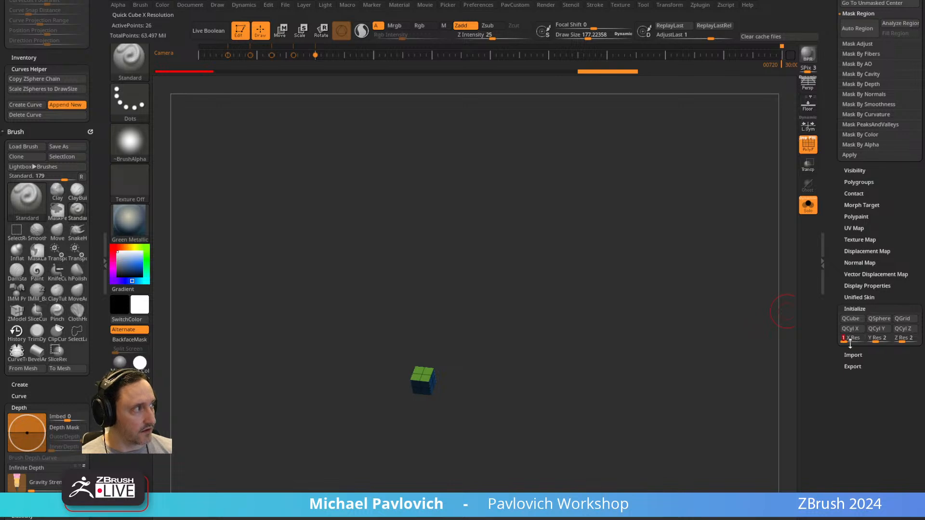
key("Return")
left_click(850, 322)
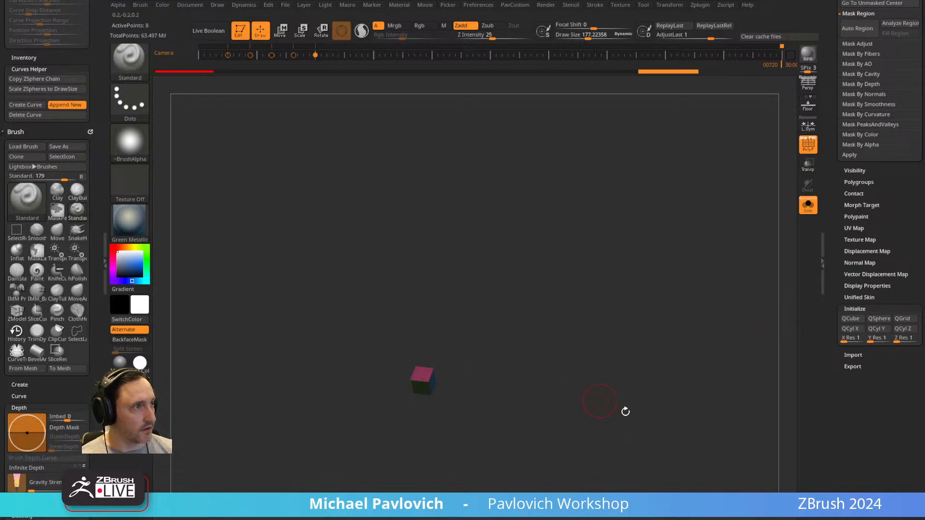
key("ctrl+z")
key("ctrl+z")
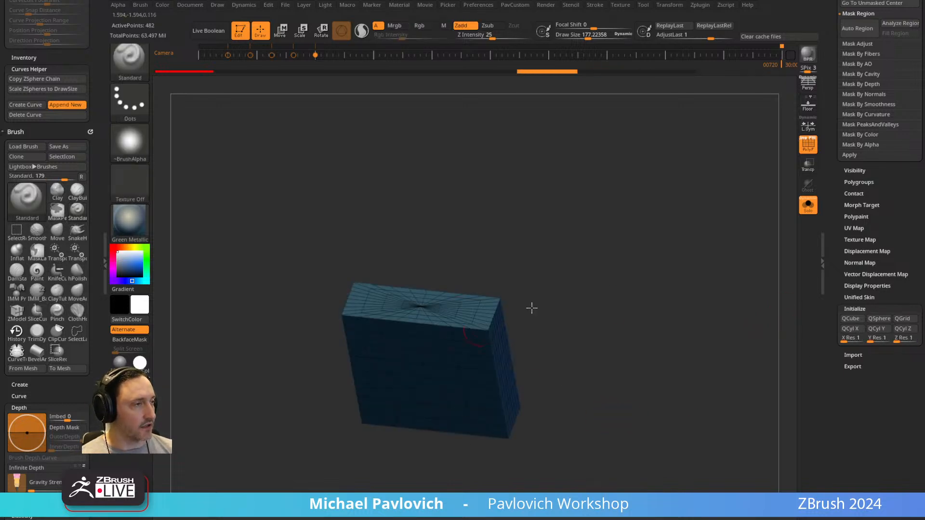
ZRemesh the cube with DetectEdges on, AdaptiveSize 0 and the Half polygon count option.
left_click_drag(848, 206, 829, 330)
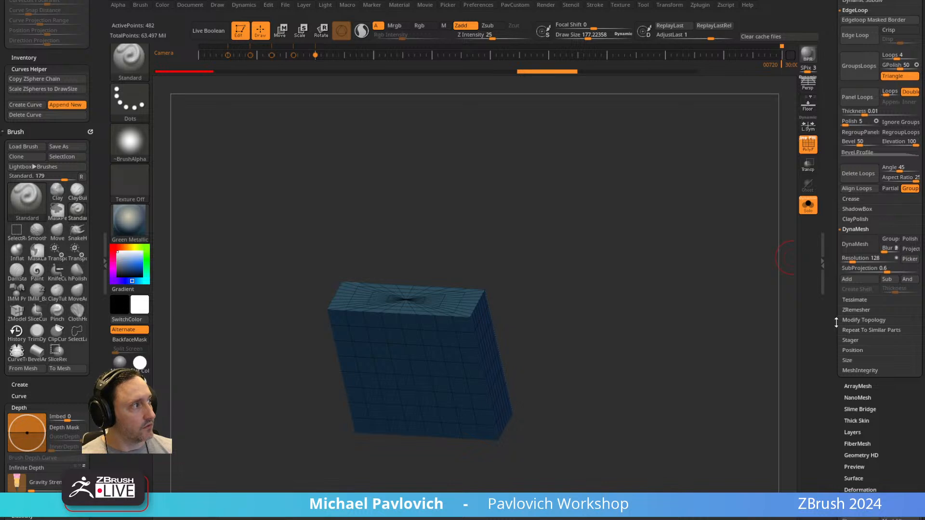
left_click(847, 311)
left_click(891, 379)
left_click_drag(854, 402, 822, 426)
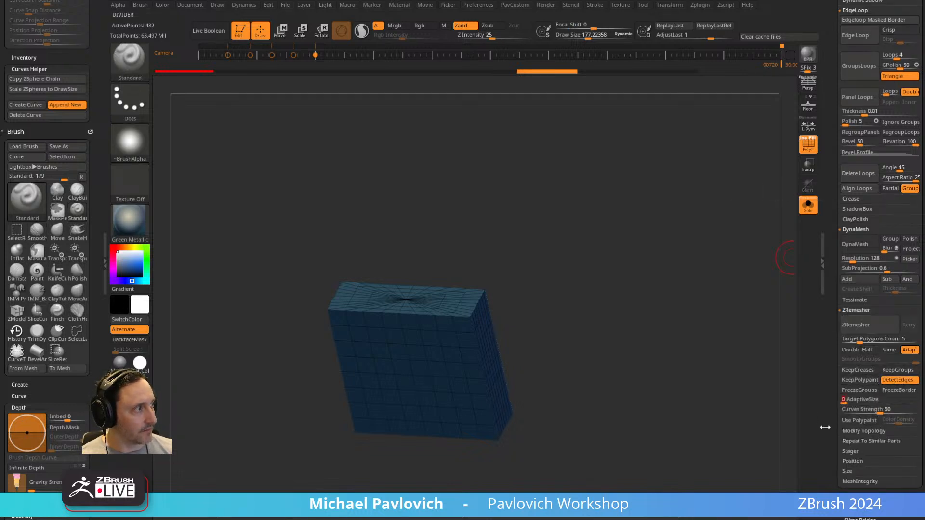
left_click(868, 350)
left_click(856, 325)
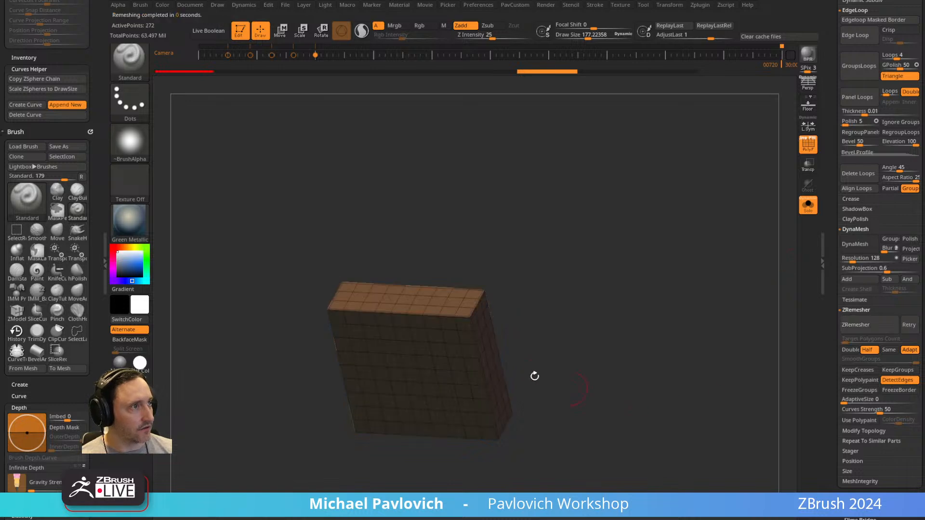
Subdivide the remeshed cube to level 3, delete its lower levels, and turn off solo and PolyFrame.
left_click_drag(499, 339, 388, 303)
left_click_drag(572, 333, 634, 302)
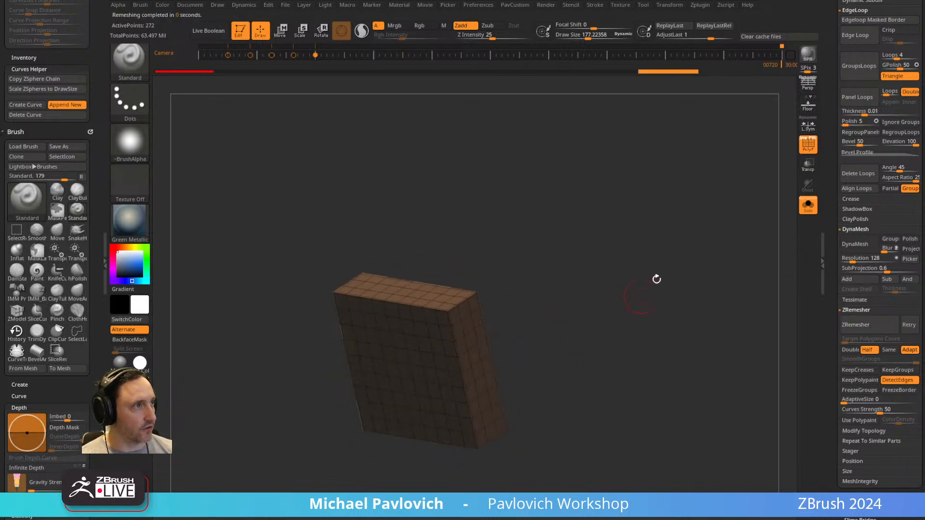
key("ctrl")
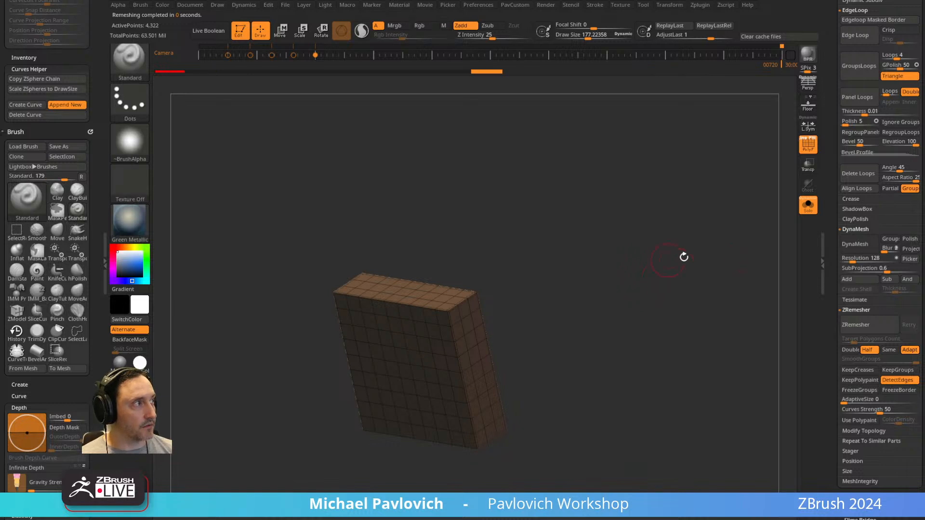
scroll(855, 171, "up", 5)
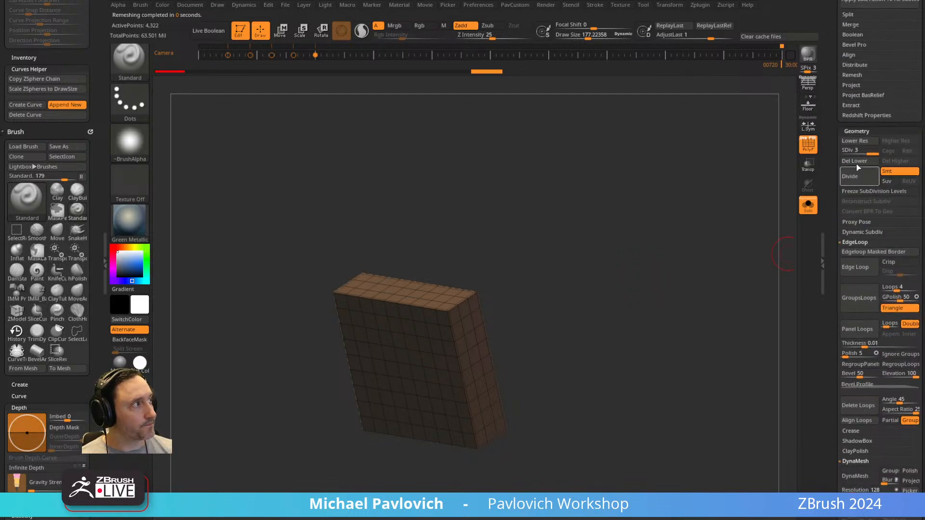
left_click(809, 206)
left_click(808, 145)
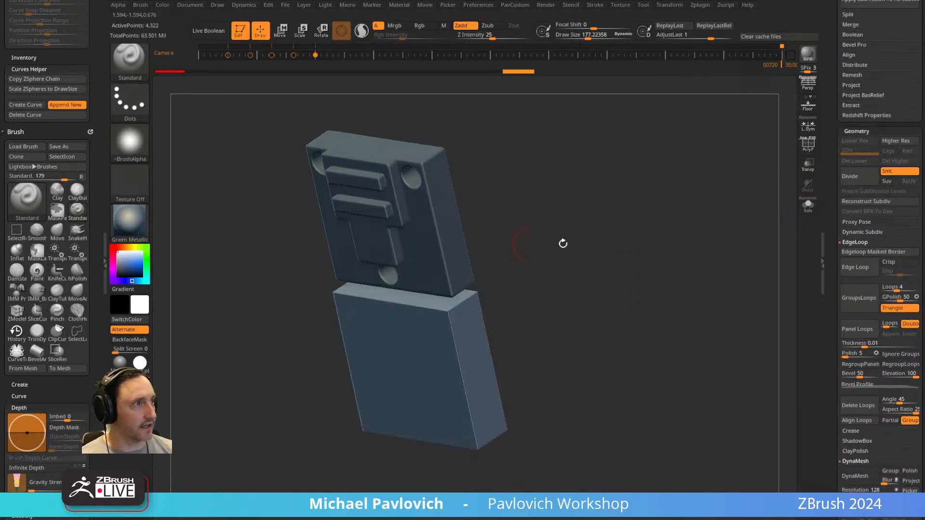
With the IMM primitives brush, insert a mirrored pair of Cylinder32 meshes near the cube's upper corners.
left_click_drag(517, 243, 467, 261, "shift")
key("s")
mouse_move(625, 288)
left_mouse_down()
mouse_move(632, 287)
mouse_move(611, 285)
mouse_move(620, 270)
left_mouse_up()
key("s")
key("s")
mouse_move(598, 283)
left_mouse_down()
mouse_move(592, 287)
mouse_move(621, 283)
mouse_move(618, 275)
left_mouse_up()
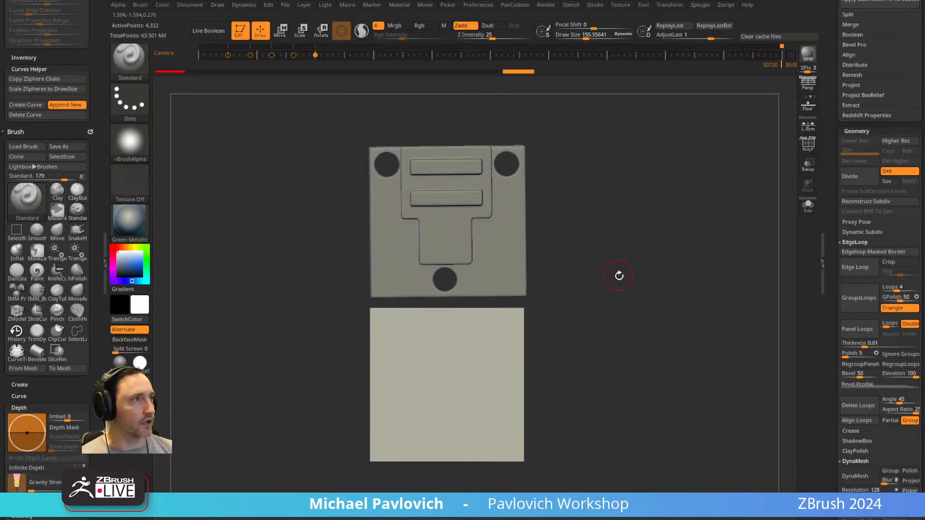
left_click(802, 152)
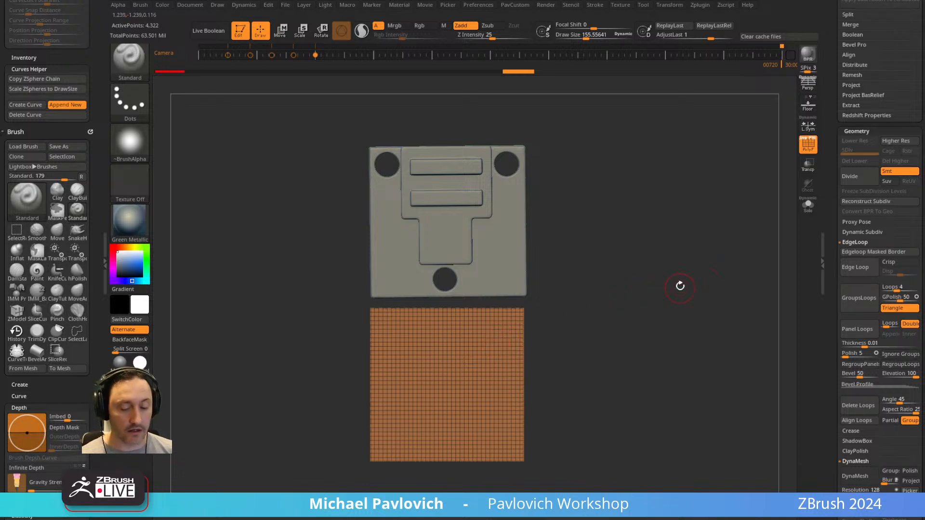
key("b")
key("i")
key("p")
key("m")
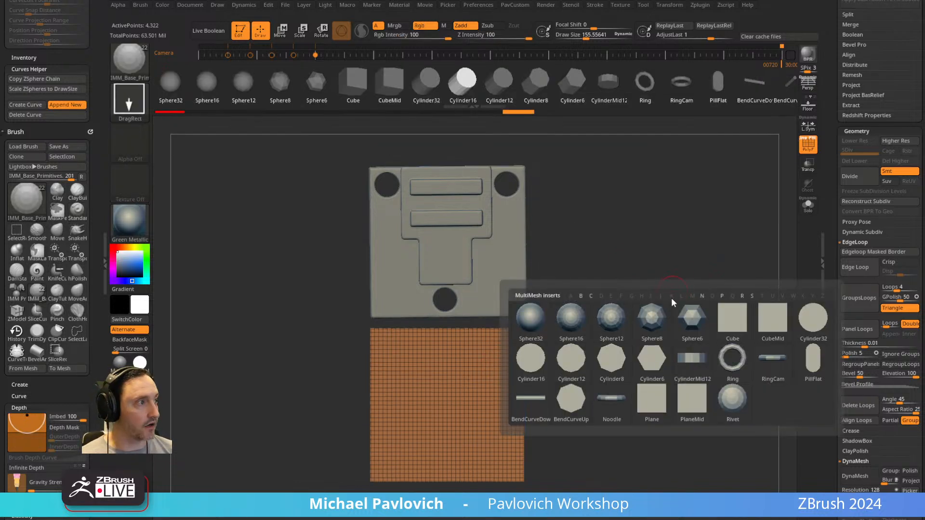
left_click(802, 333)
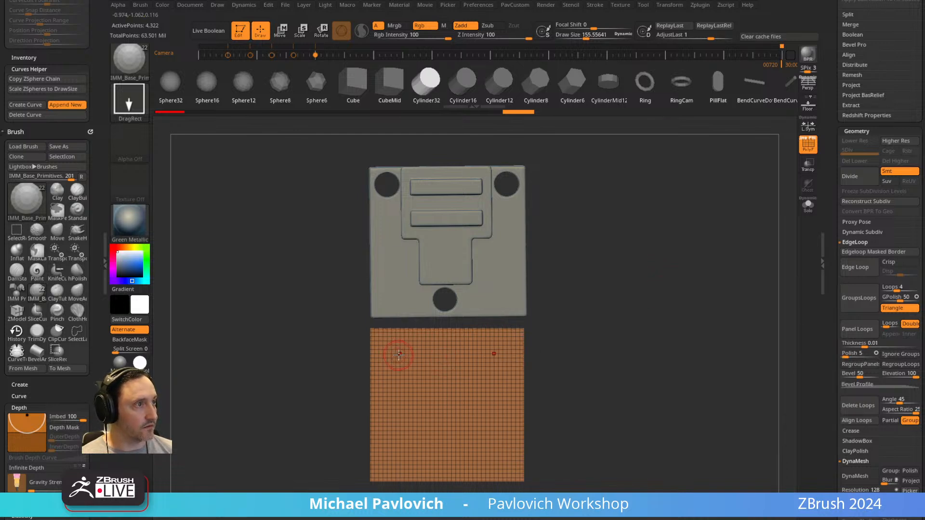
left_click_drag(398, 356, 411, 364)
Split the cylinders into their own subtool, push them back through the cube's depth and turn on transparency.
left_click_drag(651, 281, 685, 290)
key("2")
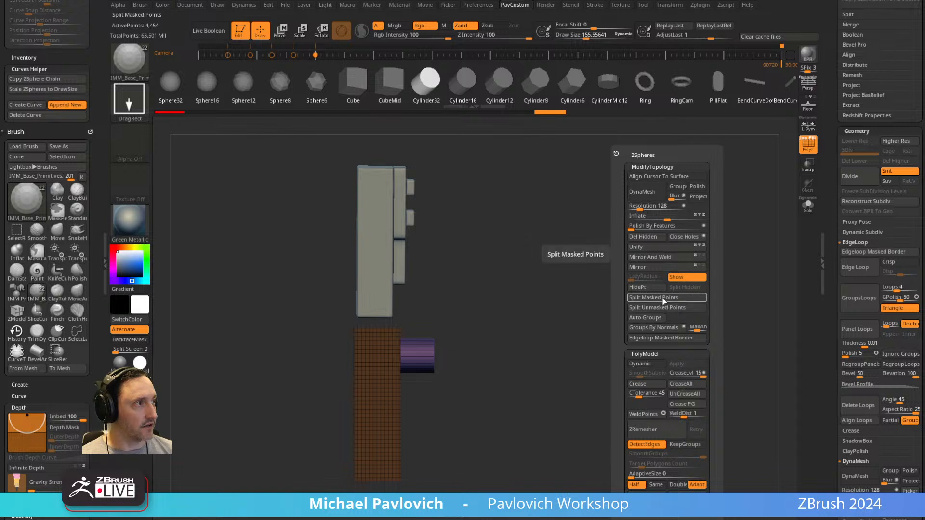
left_click(664, 300)
key("w")
left_click_drag(463, 353, 430, 355)
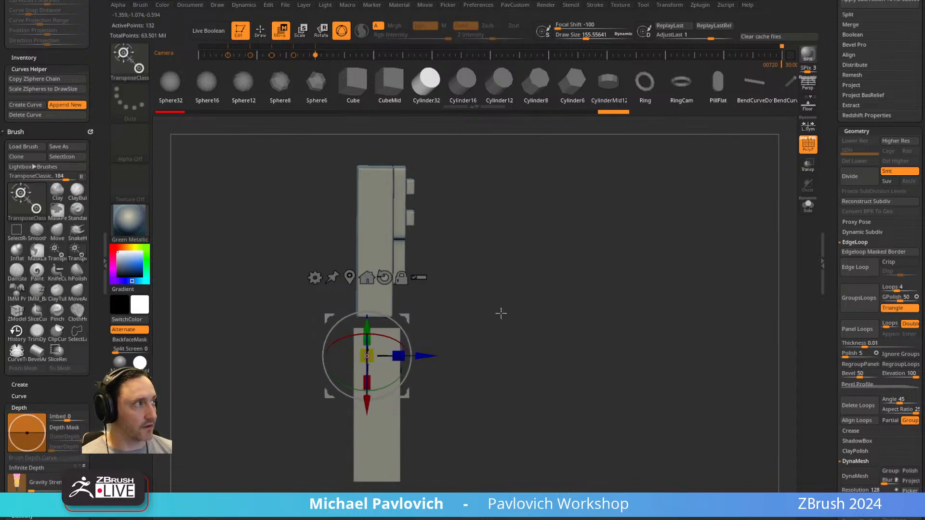
left_click(808, 168)
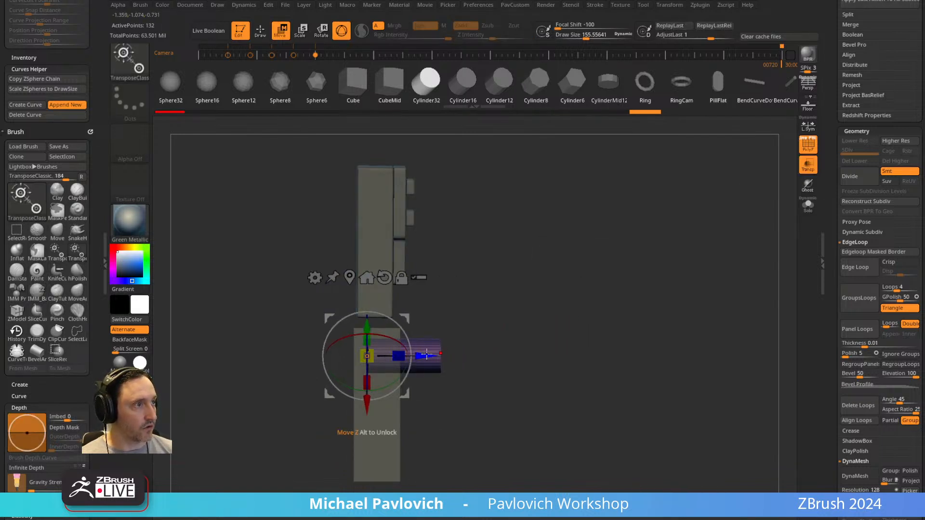
left_click(646, 83)
Duplicate the cylinder pair onto the cube's lower area, slightly closer together, and delete one of the lower copies.
left_click_drag(595, 294, 599, 301, "shift")
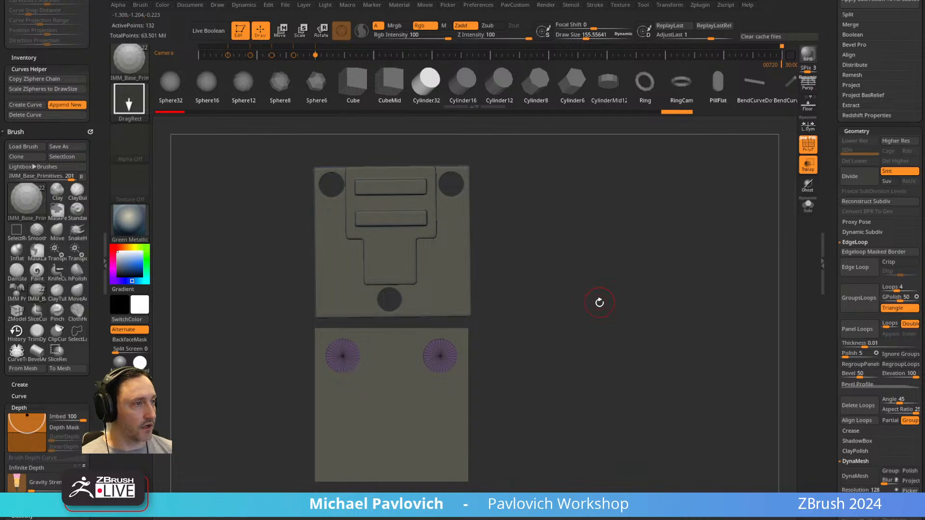
key("w")
left_click_drag(342, 356, 355, 433, "ctrl")
key("q")
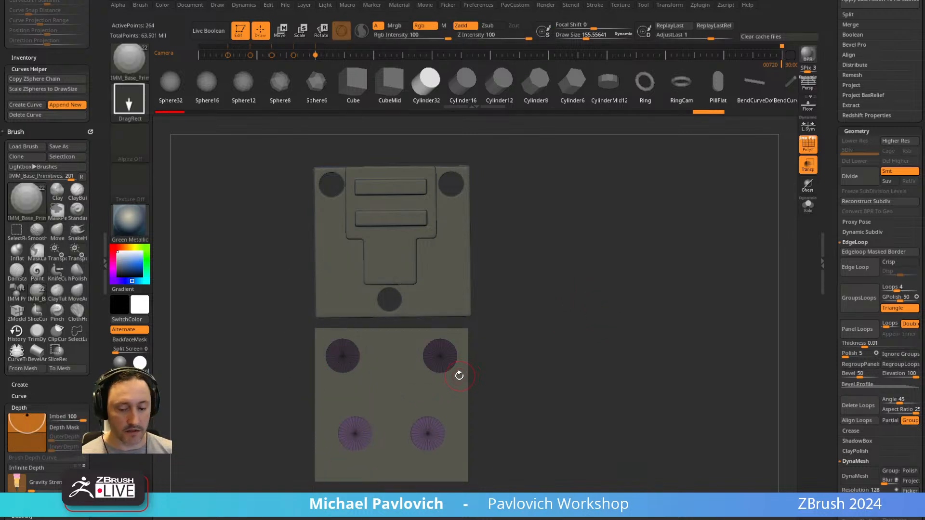
left_click_drag(505, 403, 404, 480, "ctrl+shift")
key("space")
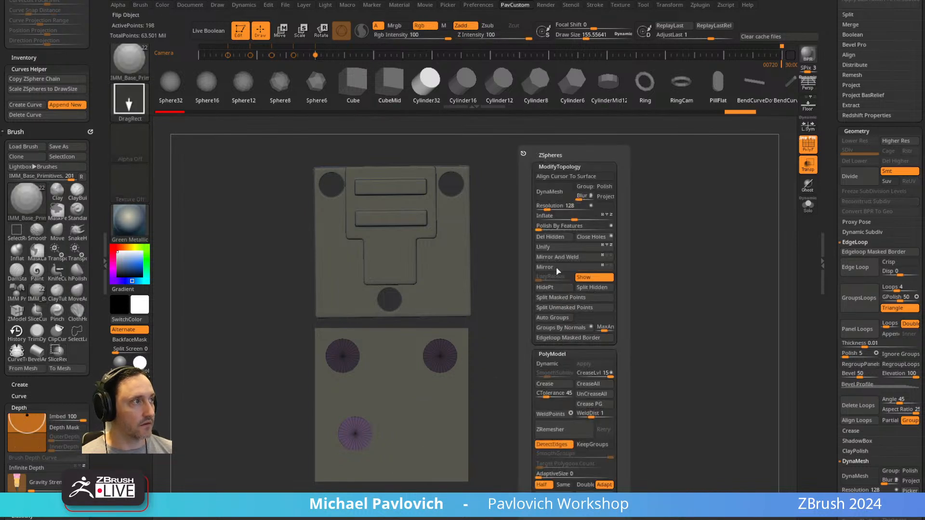
left_click(558, 240)
Move the remaining lower cylinder to the cube's horizontal centre and check its placement from the side.
left_click_drag(530, 321, 539, 280, "alt")
key("w")
left_click_drag(399, 353, 434, 375)
key("q")
left_click_drag(579, 265, 595, 280, "ctrl")
left_click_drag(602, 291, 699, 291)
mouse_move(739, 243)
left_mouse_down()
mouse_move(708, 238)
mouse_move(725, 254)
left_mouse_up()
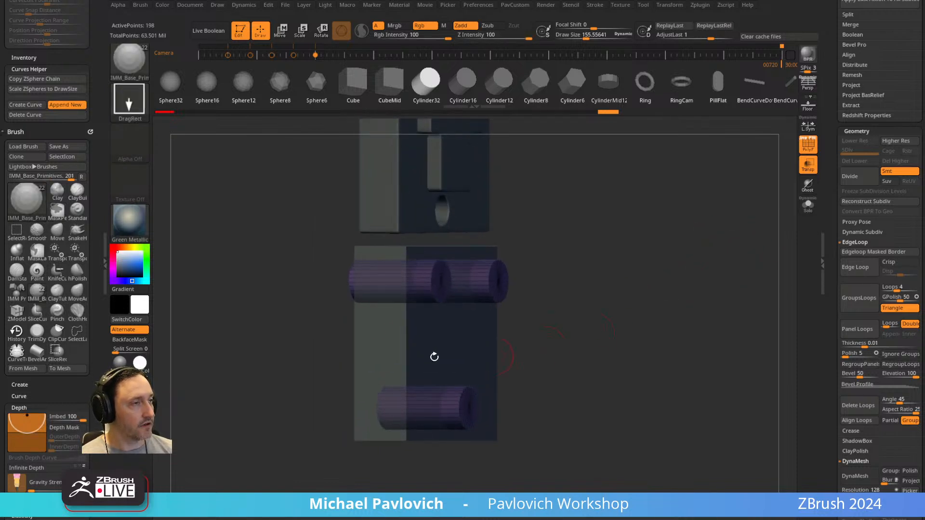
Select the cube, apply the SkinShade4 material and assign its polygroups with Groups By Normals.
left_click(426, 345, "alt")
left_click_drag(610, 308, 585, 323)
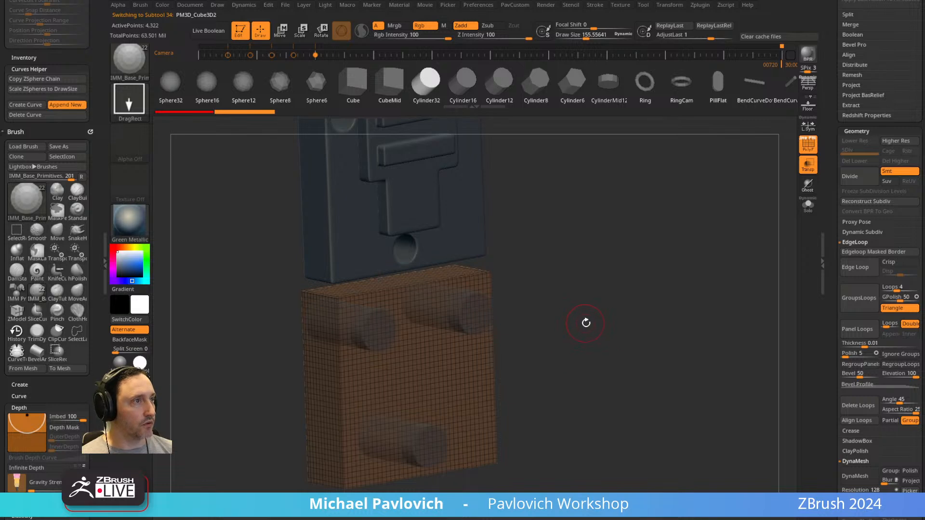
key("space")
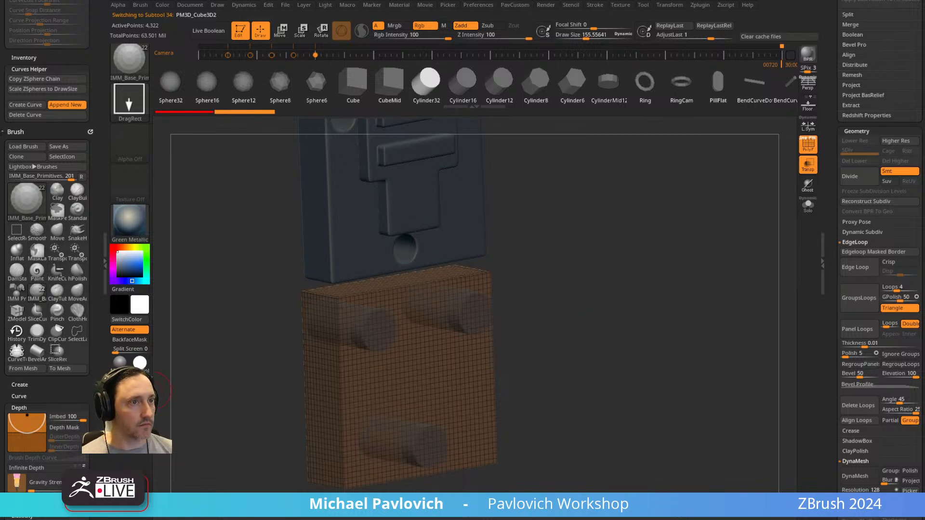
key("1")
key("space")
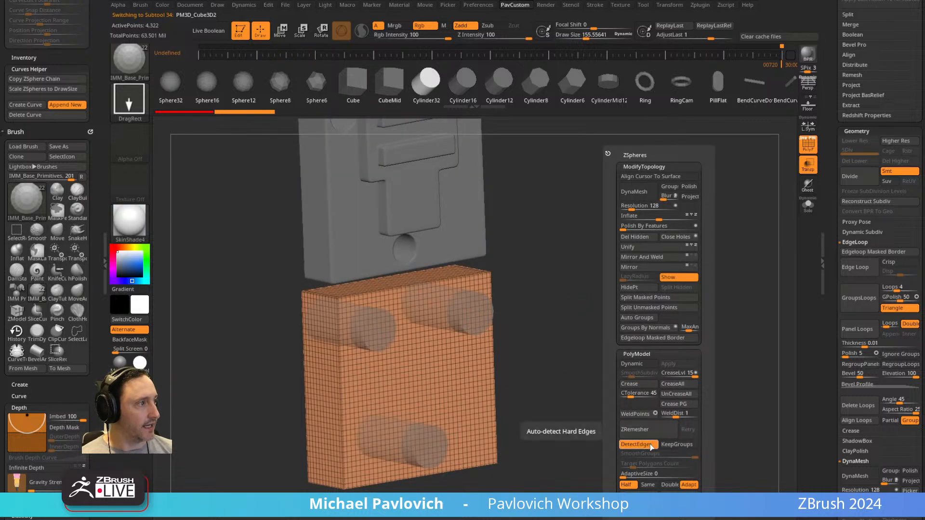
left_click(658, 328)
left_click_drag(506, 398, 426, 386)
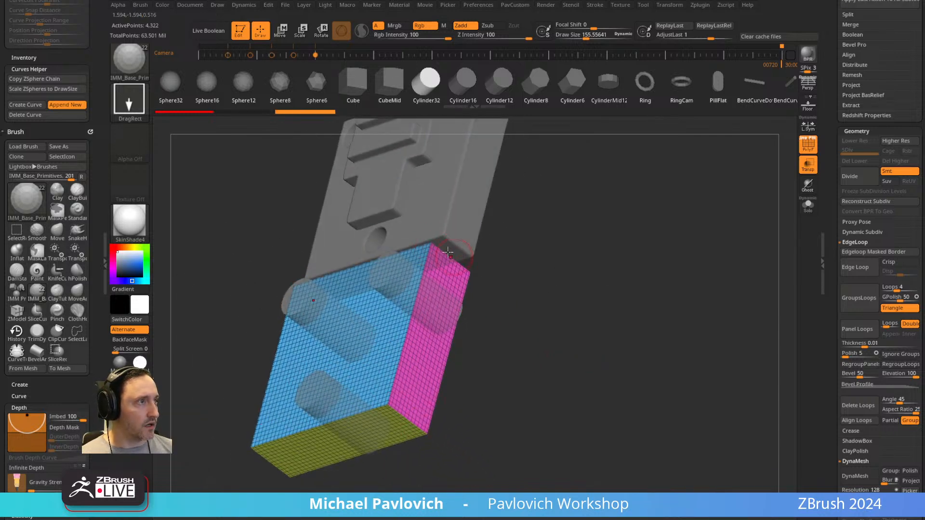
left_click_drag(322, 425, 506, 330)
left_click_drag(512, 297, 448, 263)
Select the cylinders subtool and assign its polygroups with Groups By Normals.
left_click(431, 294, "alt")
key("space")
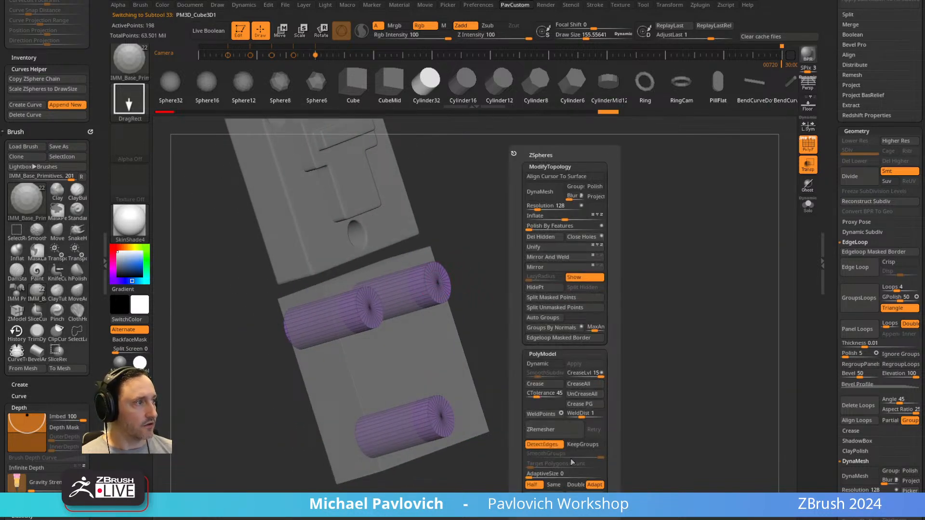
left_click(556, 334)
left_click_drag(544, 318, 411, 315)
left_click_drag(494, 298, 561, 302)
Move the lower cylinder forward along its axis so its back end sits inside the cube.
key("w")
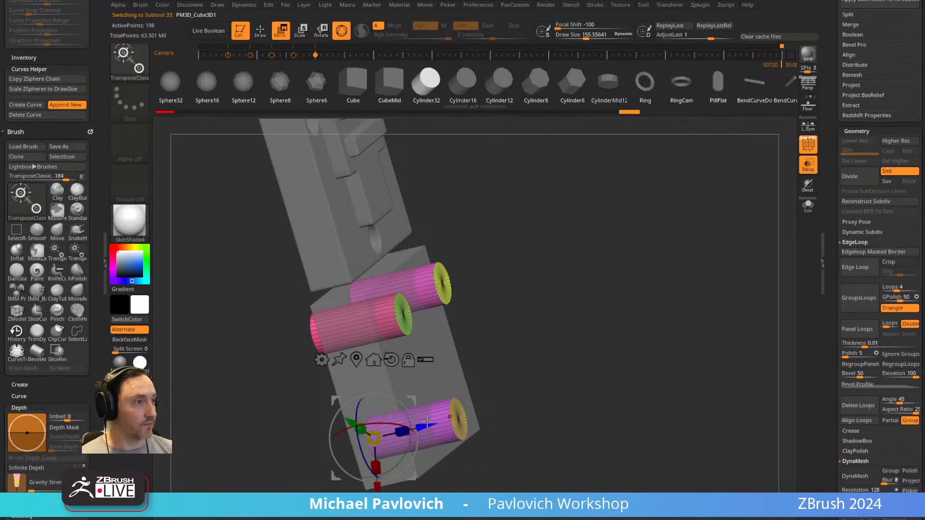
left_click_drag(470, 378, 503, 345, "shift")
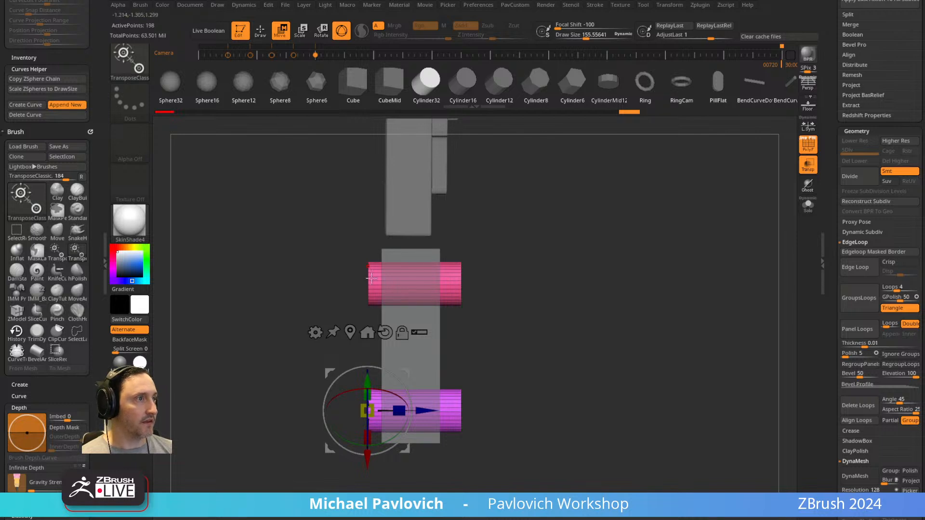
left_click_drag(433, 410, 477, 409)
key("q")
mouse_move(641, 340)
left_mouse_down()
mouse_move(599, 340)
mouse_move(636, 292)
mouse_move(433, 424)
left_mouse_up()
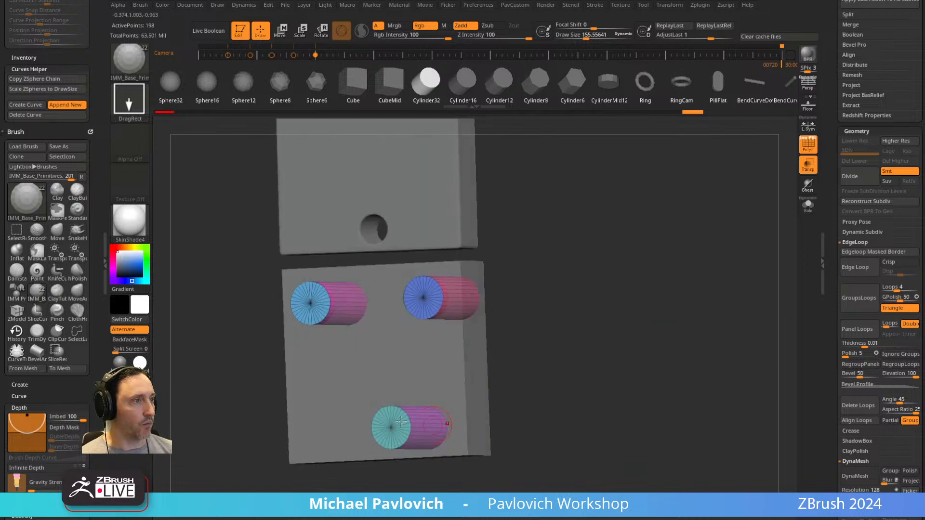
left_click_drag(496, 367, 608, 321)
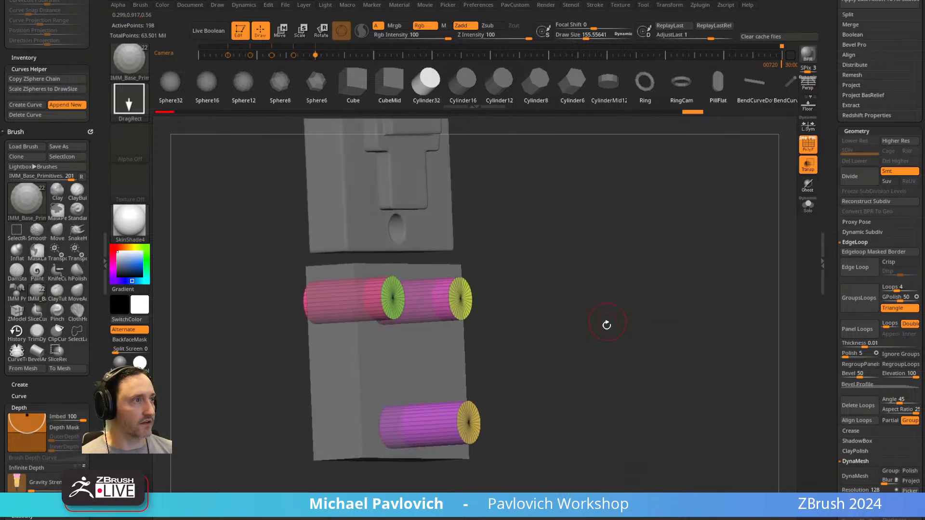
Turn off PolyFrame, select the cube subtool and move it above the cylinders in the subtool order.
left_click(808, 144)
left_click_drag(700, 245, 756, 227)
left_click(809, 205)
left_click(808, 206)
scroll(827, 336, "up", 5)
left_click(880, 352)
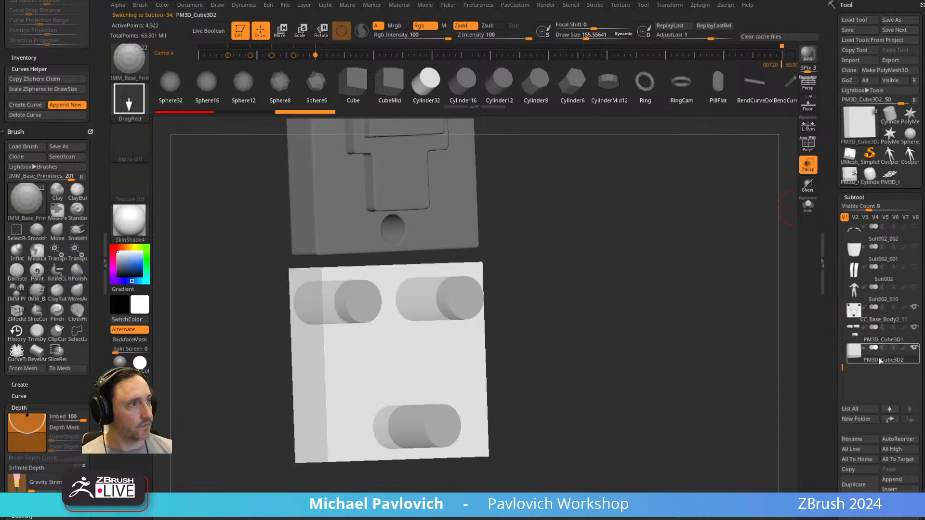
left_click(889, 408)
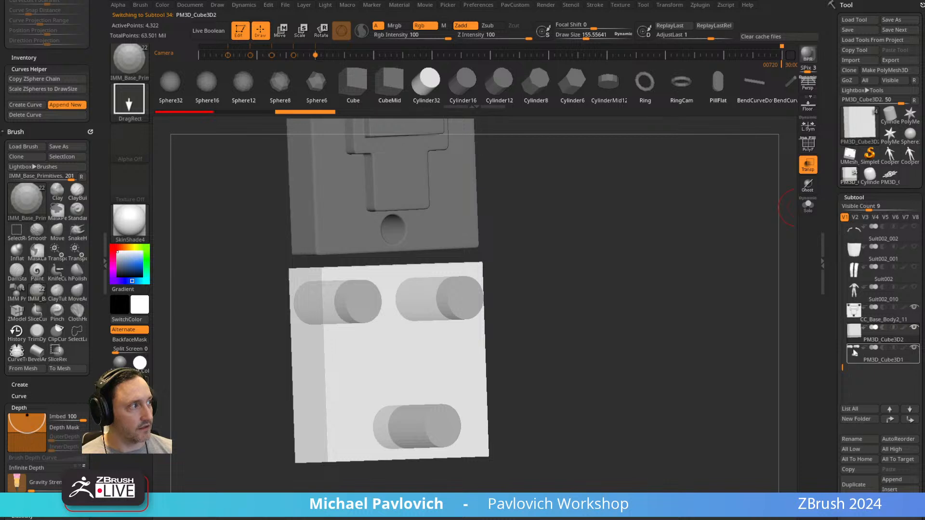
Set the cylinders subtool to subtract, turn on Live Boolean and check the cube's polygroups in PolyFrame.
left_click(883, 348)
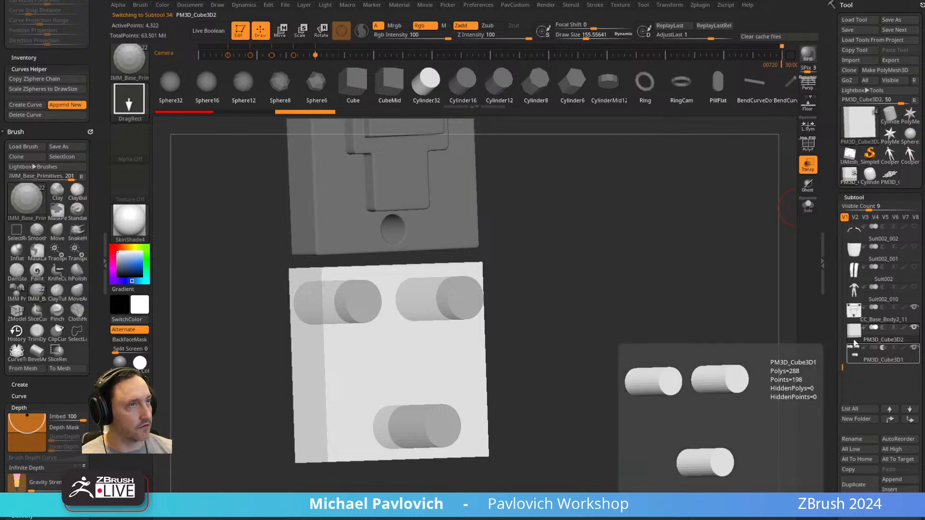
left_click(210, 31)
key("shift+f")
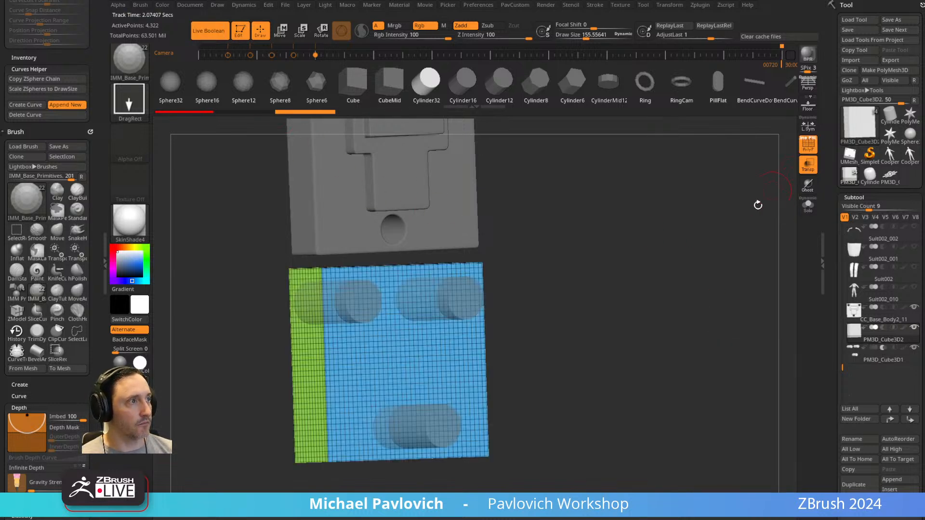
left_click(808, 205)
left_click_drag(725, 241, 694, 242)
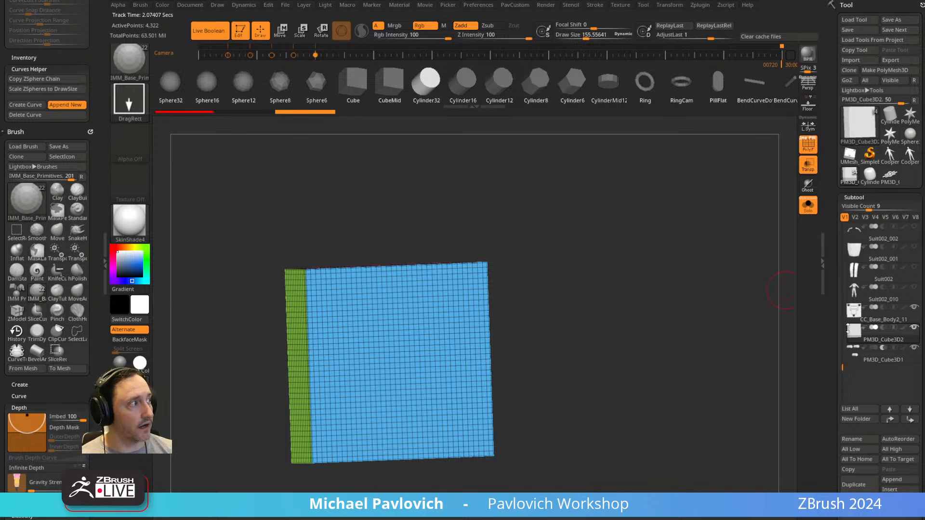
left_click(808, 205)
left_click_drag(747, 291, 714, 299)
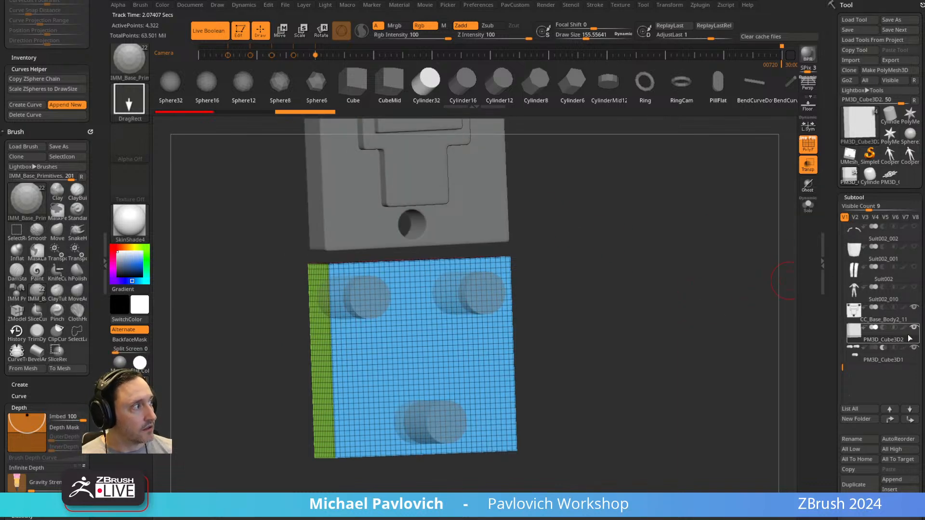
left_click_drag(737, 345, 731, 343)
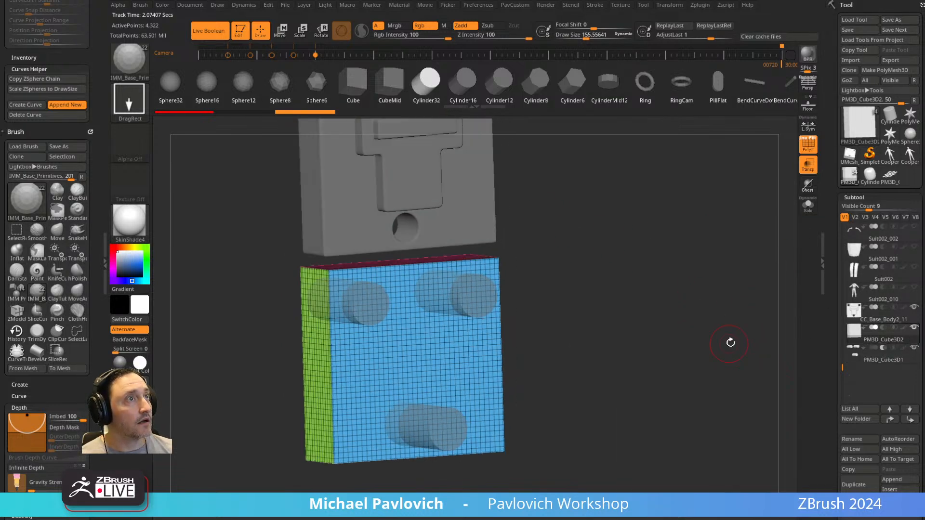
Turn off Transparency and PolyFrame to preview the subtracted holes in the cube.
left_click(808, 163)
left_click(808, 147)
left_click_drag(692, 268, 467, 319)
left_click_drag(578, 279, 597, 271)
Try to move the cube sideways, and undo the move.
key("w")
left_click_drag(485, 257, 521, 256)
key("ctrl+z")
Select the cylinders subtool, try shifting the cylinders with Live Boolean off, and undo the move.
left_click(883, 360)
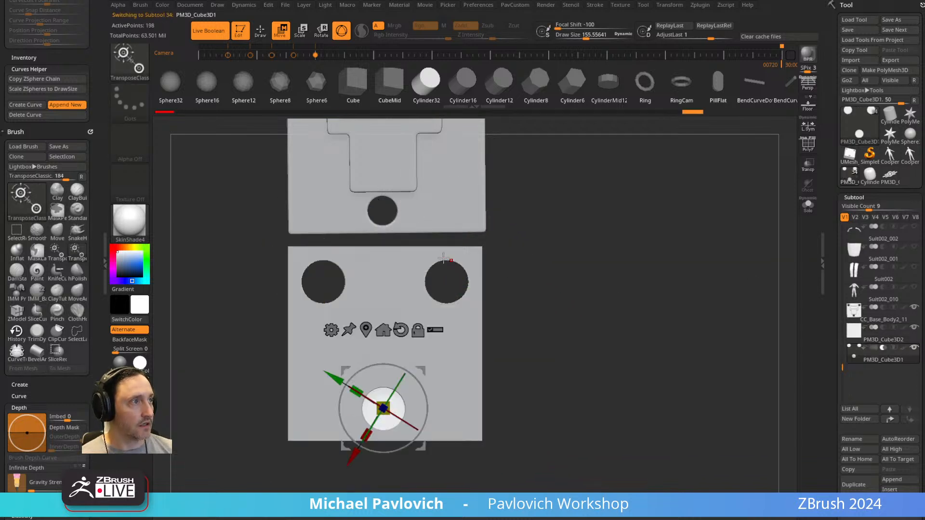
left_click_drag(426, 370, 391, 336)
left_click(208, 31)
mouse_move(616, 255)
left_mouse_down()
mouse_move(651, 254)
mouse_move(619, 265)
left_mouse_up()
key("ctrl+z")
key("q")
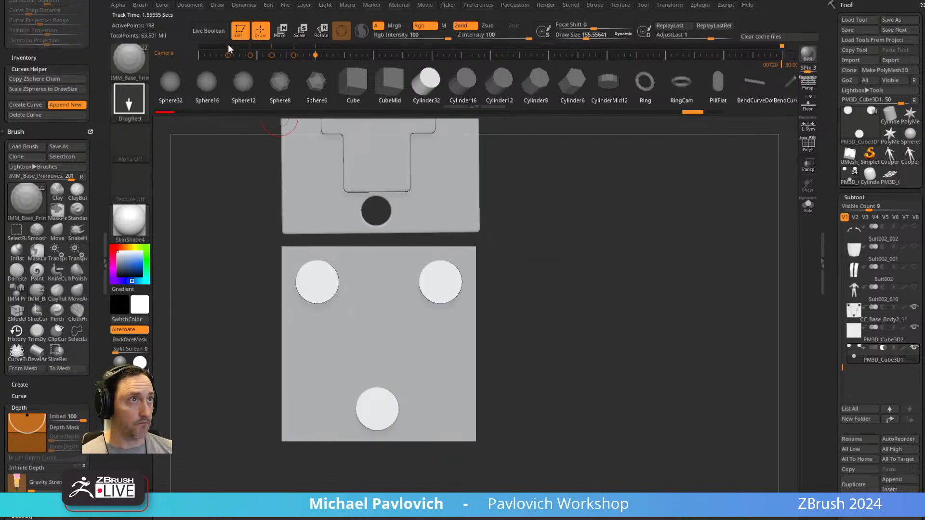
Turn Live Boolean back on and open the Boolean options for the subtools.
left_click(209, 31)
left_click_drag(523, 229, 769, 301)
left_click_drag(830, 277, 828, 207)
left_click(853, 352, "shift")
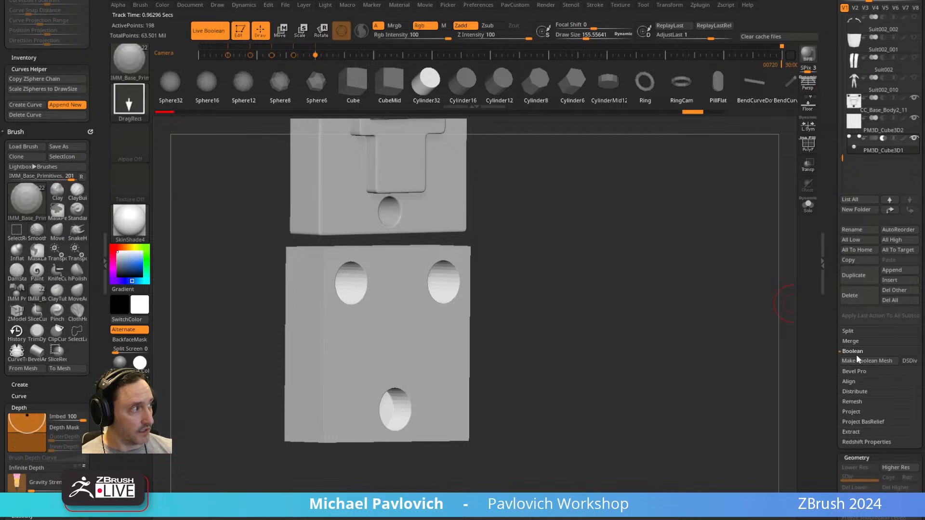
Turn on dynamic subdivision for the cylinders and crease their edges by polygroup so the holes are smooth with sharp rims.
mouse_move(645, 295)
left_mouse_down()
mouse_move(688, 285)
mouse_move(678, 304)
left_mouse_up()
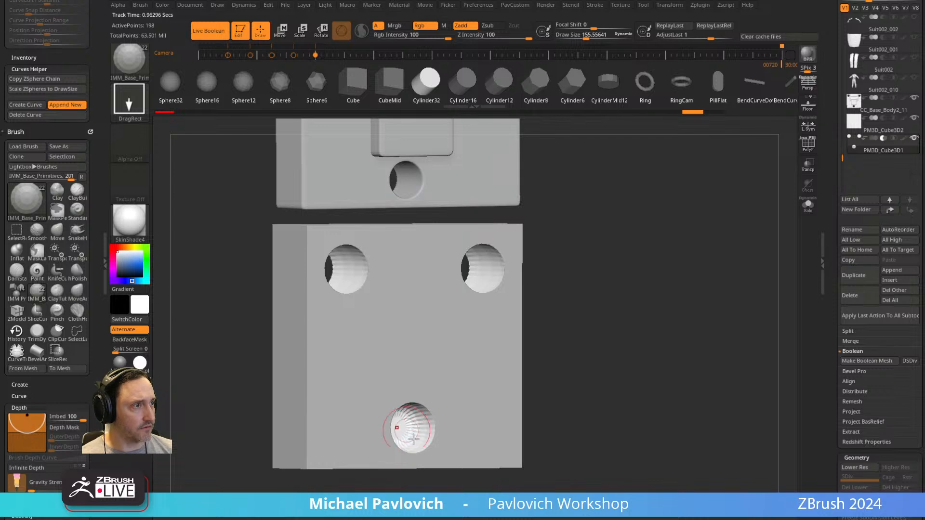
left_click(805, 150)
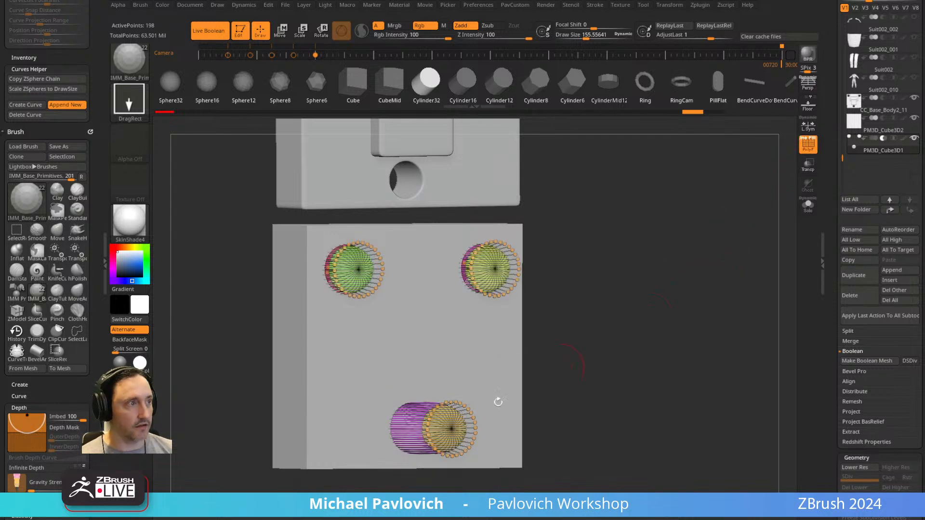
key("5")
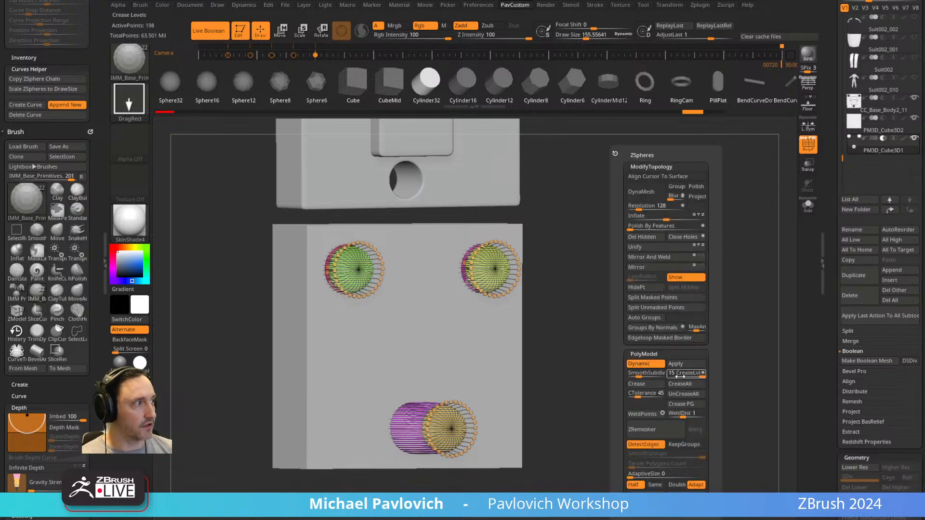
left_click(687, 405)
left_click_drag(672, 321, 658, 308)
left_click(810, 149)
left_click_drag(706, 255, 612, 286)
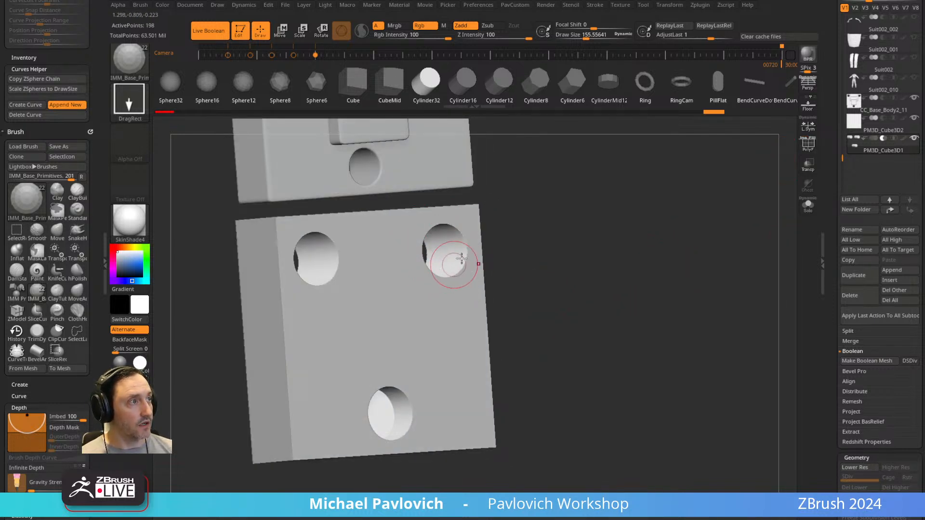
left_click_drag(537, 260, 498, 271)
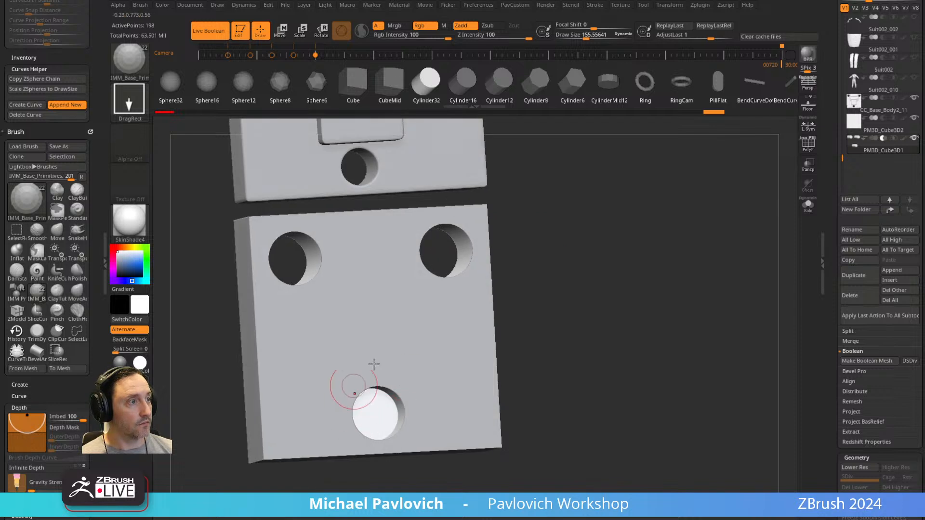
left_click_drag(590, 267, 608, 264)
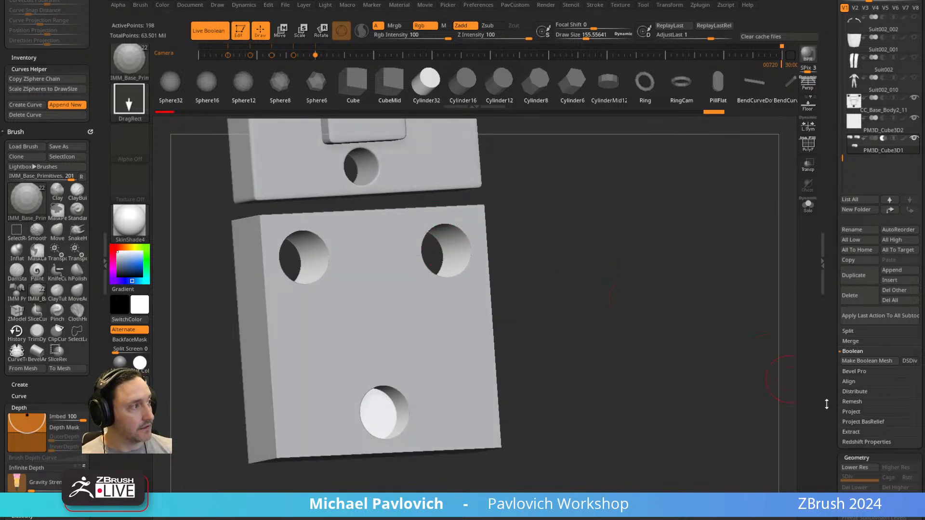
Enable DSDiv and generate the Boolean mesh from the visible subtools.
left_click_drag(829, 408, 821, 353)
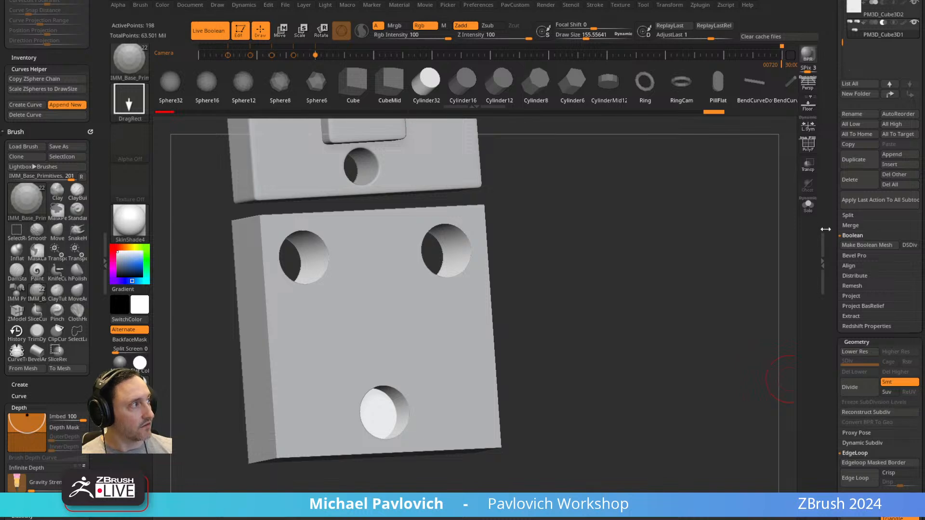
left_click(910, 246)
left_click(868, 246)
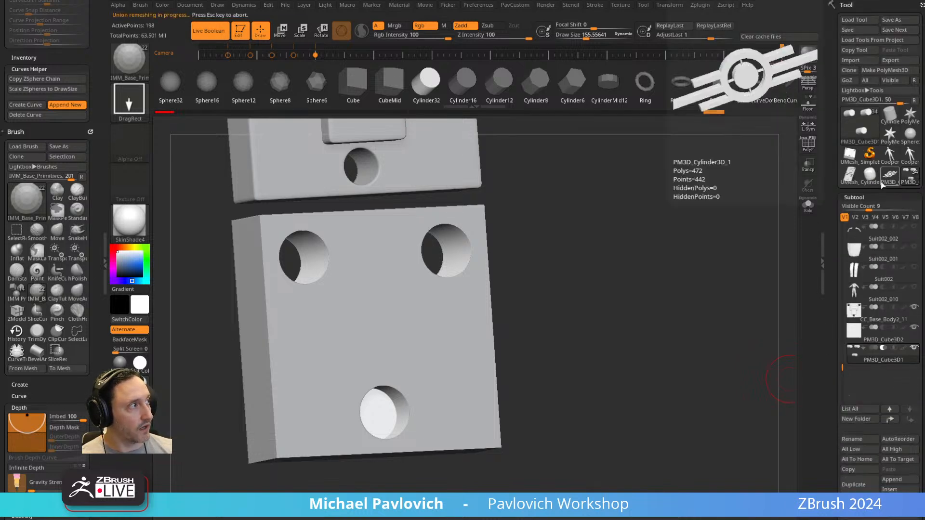
Switch to the generated UMesh tool, isolate the new block with the three holes and delete the hidden geometry.
left_click(809, 210)
right_click_drag(769, 234, 718, 236, "shift")
left_click_drag(494, 238, 272, 477, "ctrl+shift")
key("grave")
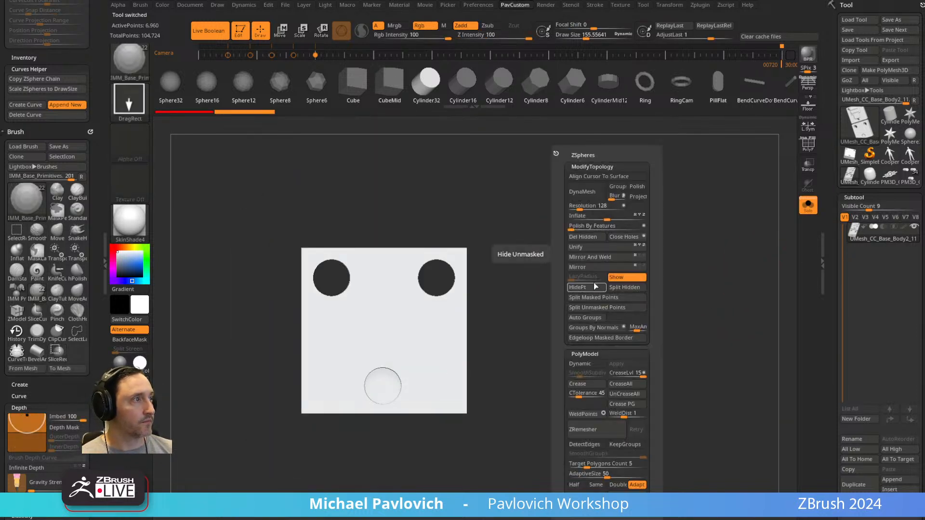
left_click(583, 237)
Frame the block, show PolyFrame and examine the topology and polygroups around the three holes.
key("shift+f")
key("f")
right_click_drag(637, 267, 650, 274, "ctrl")
left_click_drag(636, 286, 629, 253)
left_click_drag(558, 207, 419, 258)
key("shift+f")
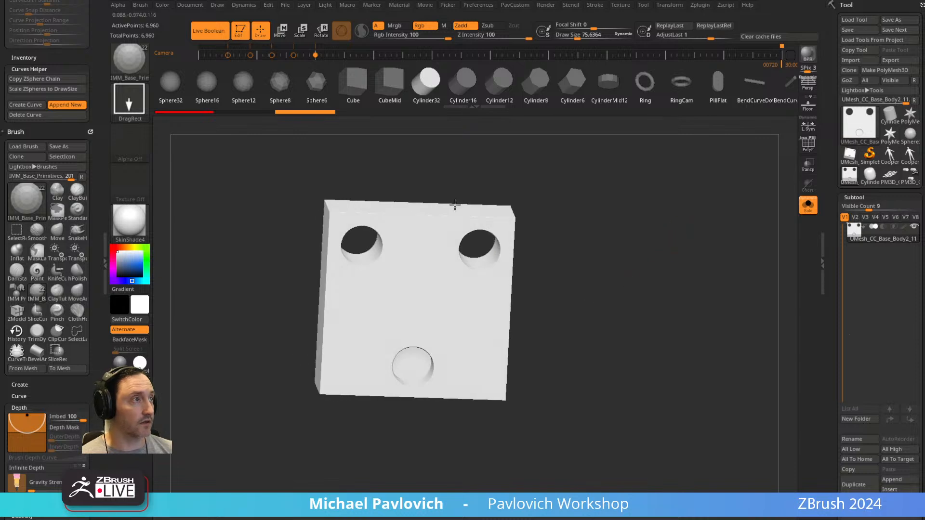
left_click_drag(693, 224, 652, 252)
key("shift+f")
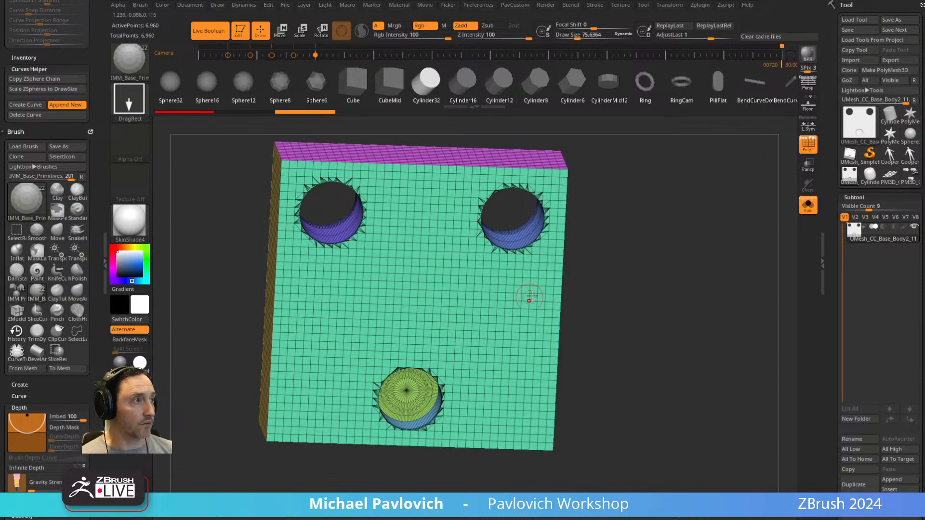
right_click_drag(531, 299, 505, 309, "shift")
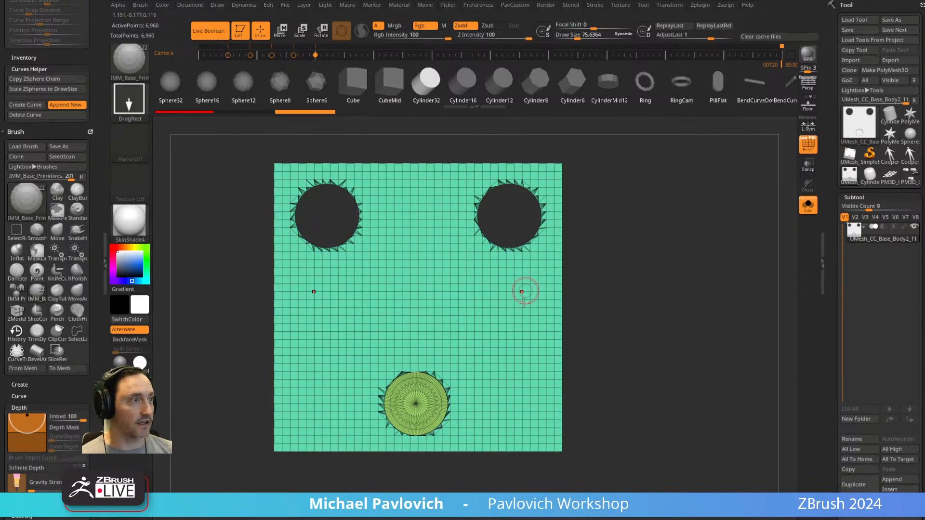
ZRemesh the block with Half, Adapt and KeepGroups on, SmoothGroups 0 and AdaptiveSize 0.
key("grave")
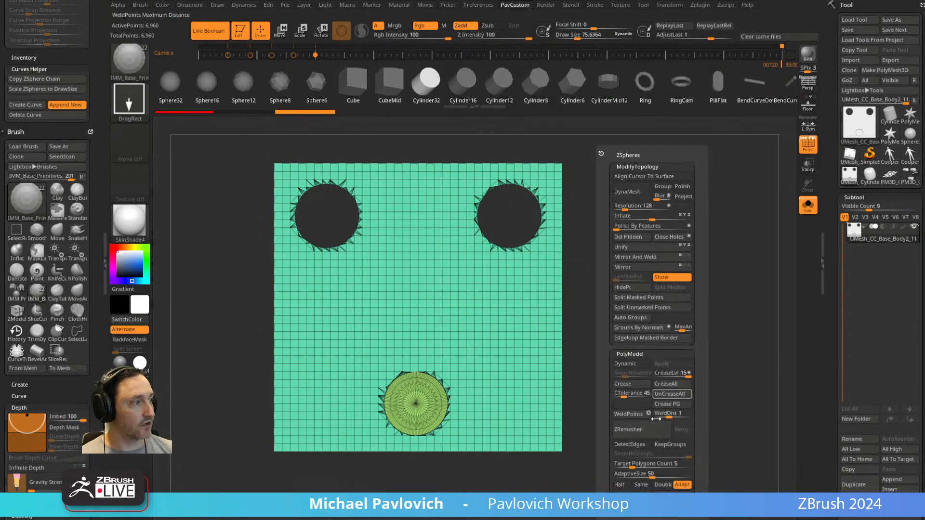
left_click(622, 486)
left_click_drag(637, 476, 606, 475)
left_click(669, 445)
left_click_drag(671, 455, 615, 455)
left_click(627, 429)
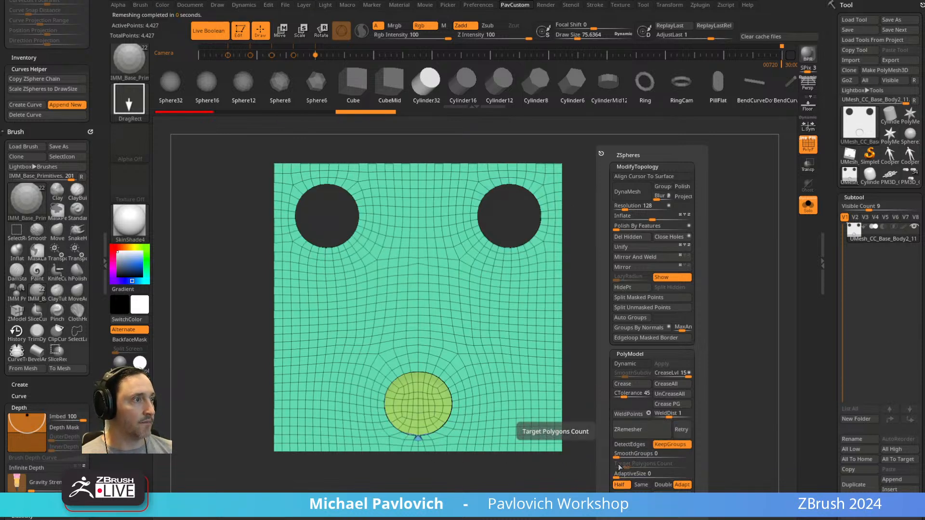
Undo the remesh, ZRemesh the block again with symmetry off, and check the hole walls from several sides.
key("ctrl+z")
left_click_drag(427, 410, 461, 399)
key("ctrl+z")
key("grave")
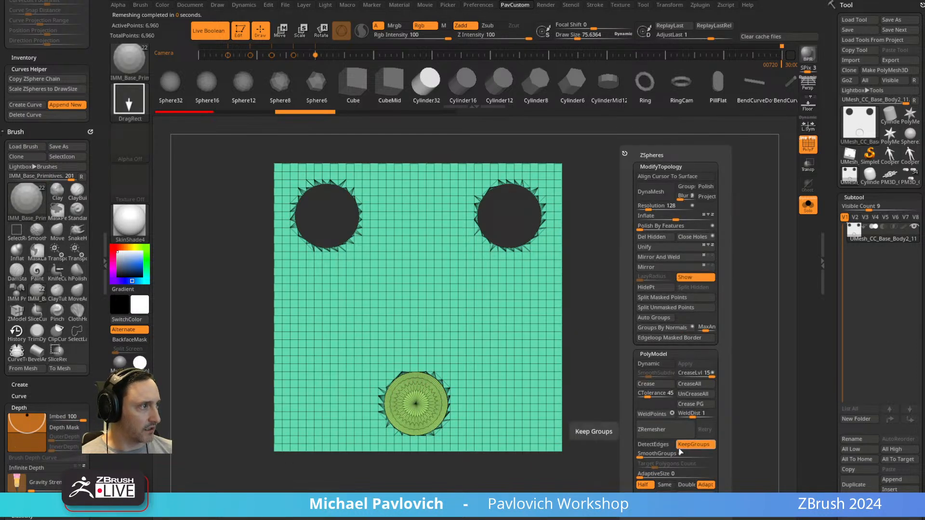
key("grave")
left_click(662, 425)
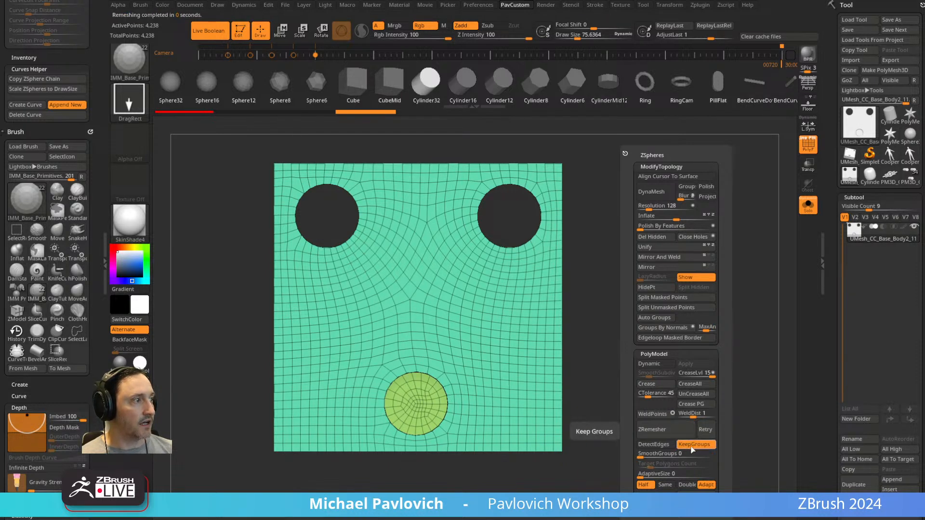
left_click_drag(640, 335, 668, 251)
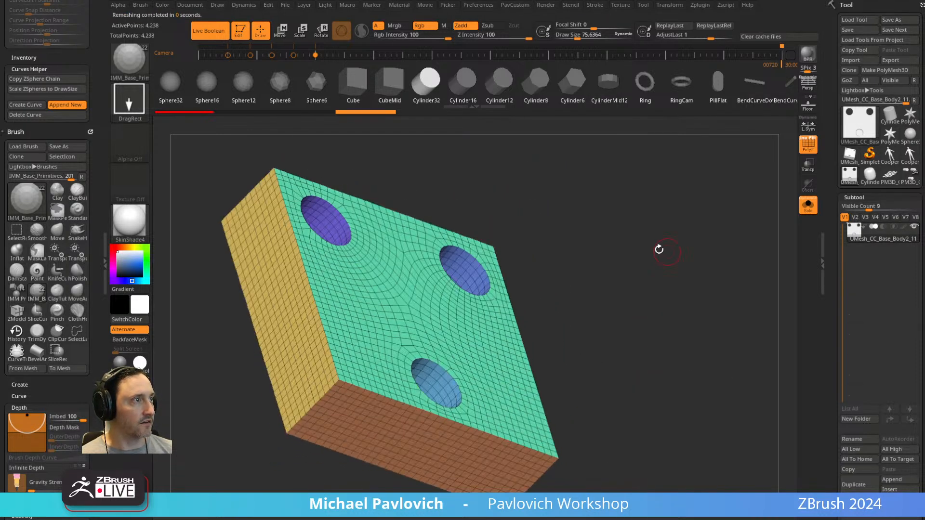
left_click_drag(458, 249, 400, 407)
left_click_drag(471, 371, 467, 376)
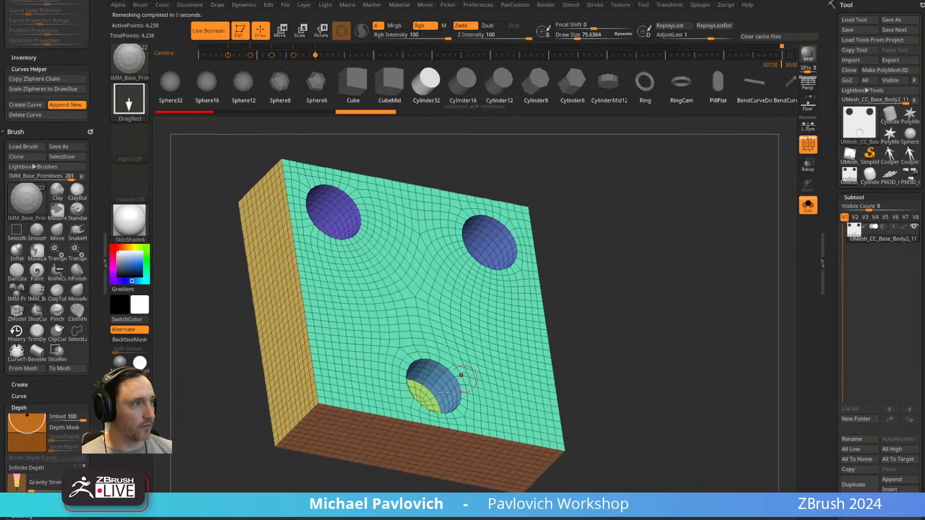
left_click_drag(600, 310, 618, 297)
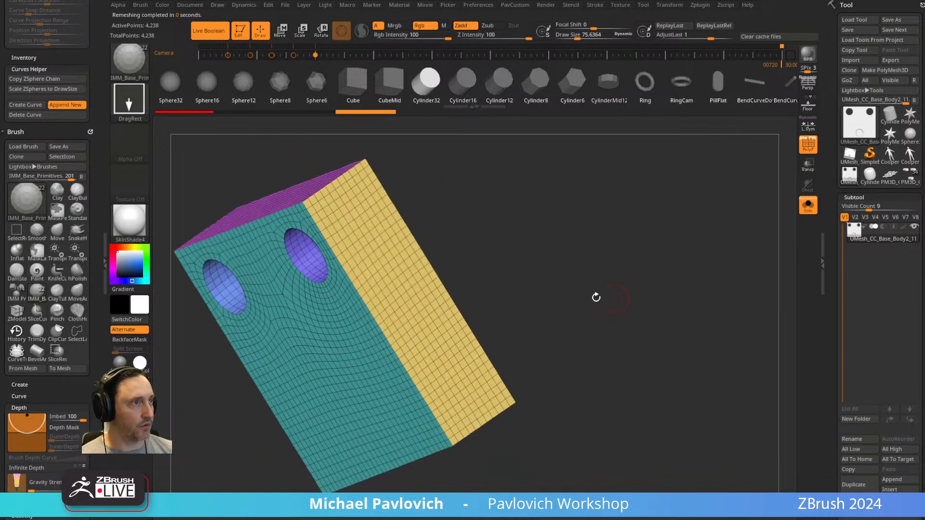
left_click_drag(427, 209, 670, 240)
Try further Half ZRemesher passes to reduce the block's polygons, and undo them.
key("space")
mouse_move(635, 271)
left_mouse_down()
mouse_move(628, 287)
mouse_move(633, 265)
mouse_move(646, 258)
left_mouse_up()
key("space")
left_click(637, 432)
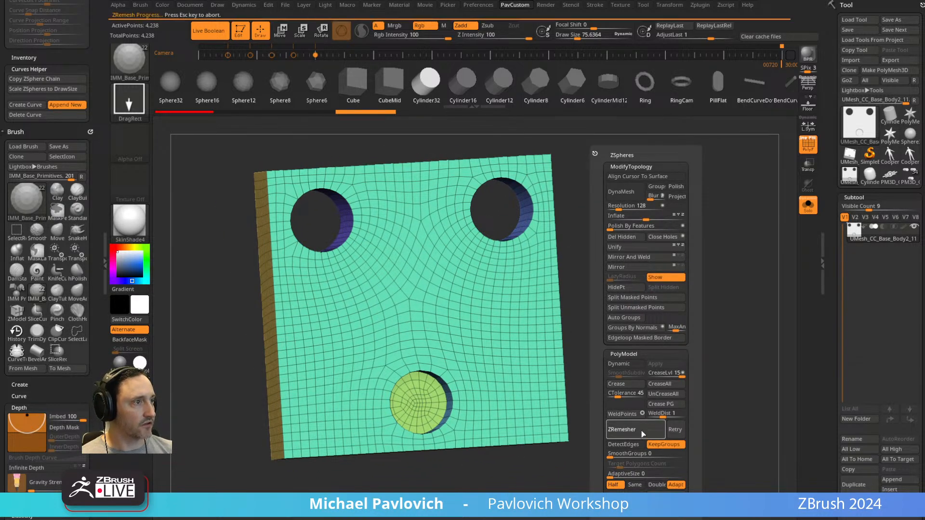
left_click(637, 432)
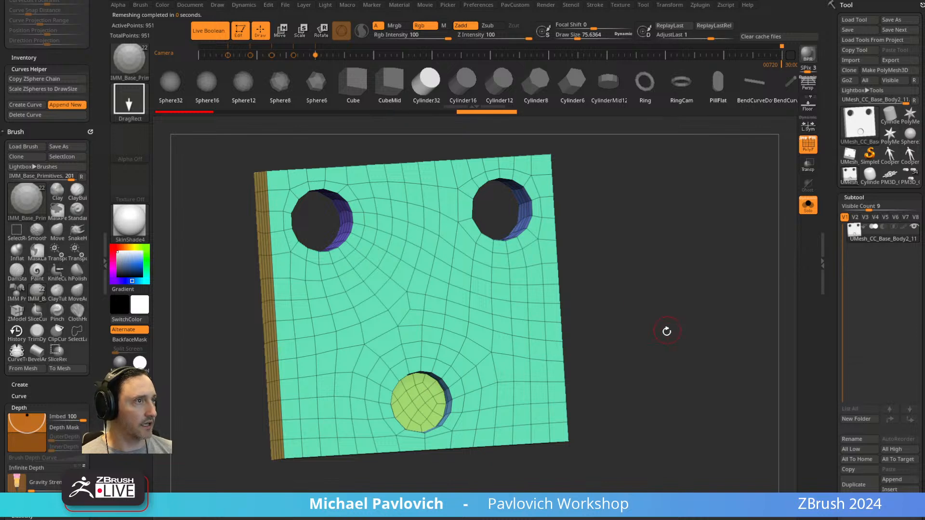
key("ctrl+z")
key("ctrl+z")
Isolate the end cap polygroup inside the lower hole, invert the visibility and delete the hidden cap.
left_click_drag(655, 332, 674, 326, "alt")
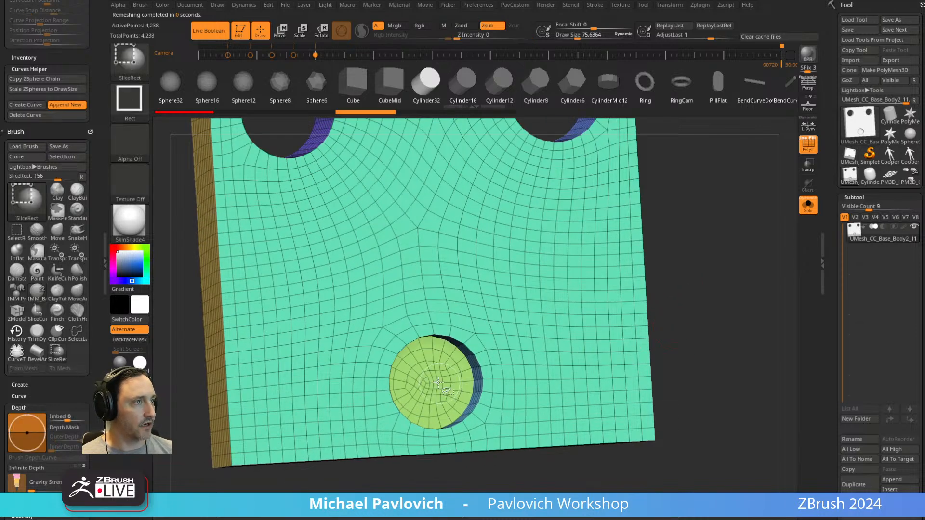
left_click(436, 378, "ctrl+shift")
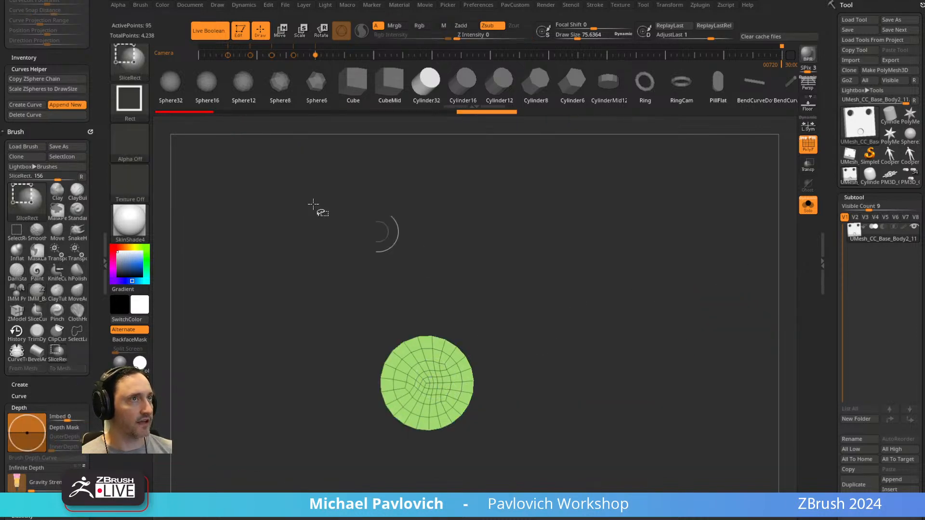
key("b")
left_click(304, 76, "ctrl+shift")
left_click_drag(583, 260, 641, 294, "ctrl+shift")
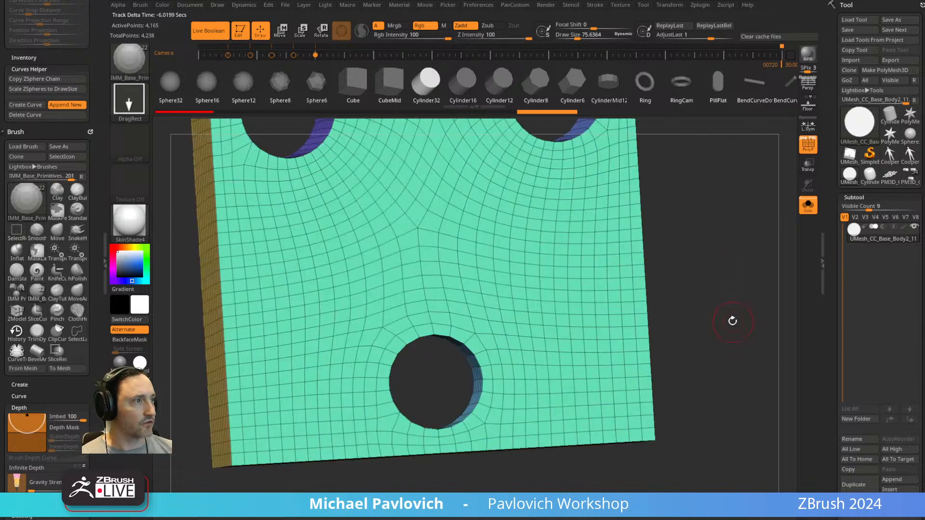
key("3")
left_click(715, 239)
left_click_drag(727, 256, 742, 227)
Select the ZModeler brush and set its edge action to Close.
key("b")
key("z")
key("m")
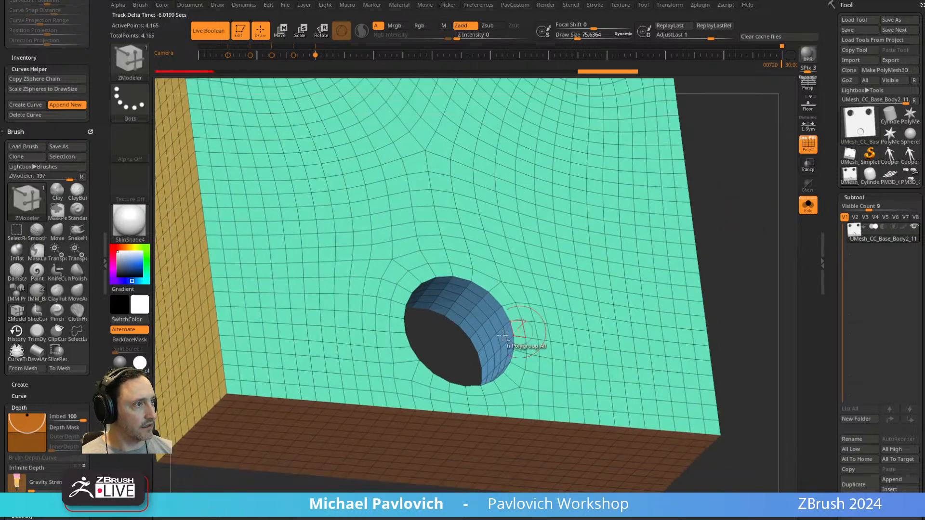
key("space")
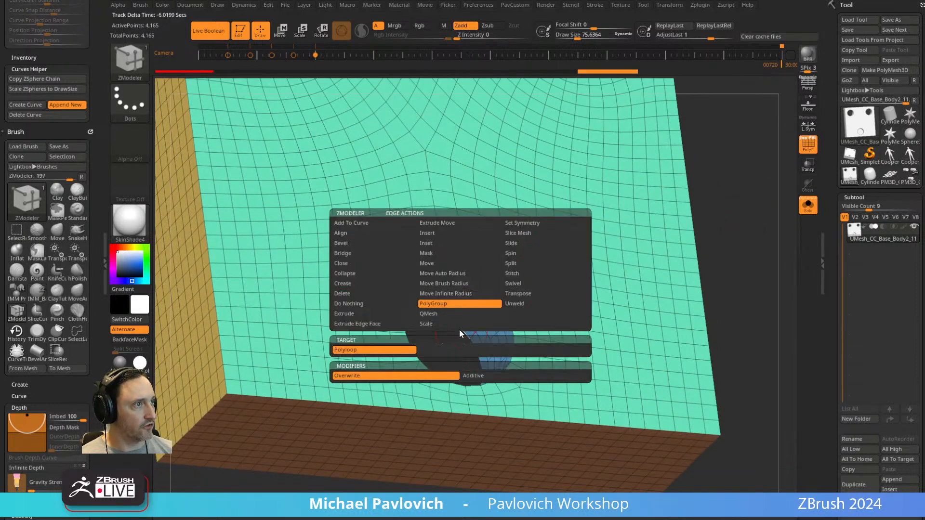
left_click(350, 265)
Try to close the open inner edge of the lower hole, and undo the attempt.
left_click_drag(463, 331, 468, 333)
key("ctrl+z")
key("ctrl+z")
key("ctrl+z")
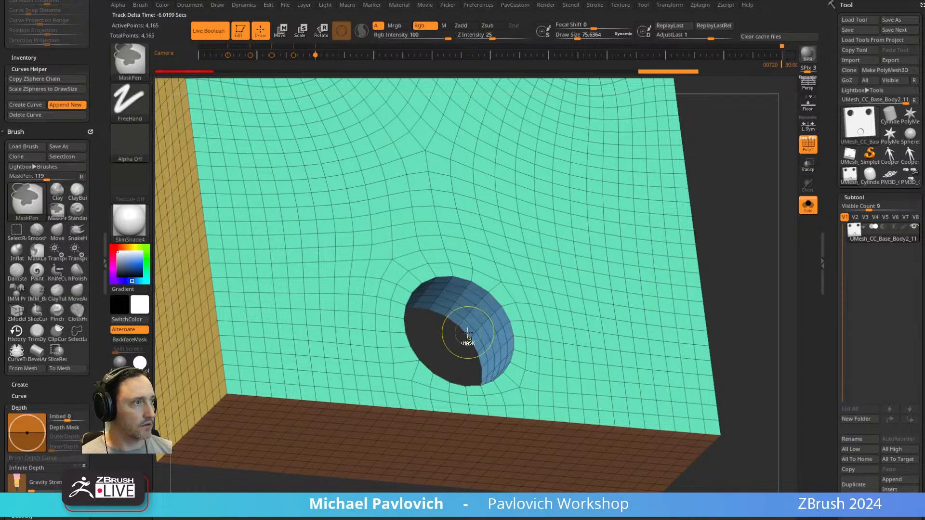
Close the open inner end of the lower hole with a flat cap in its own polygroup.
left_click(460, 337, "ctrl+shift")
key("ctrl+w")
left_click(729, 254, "ctrl+shift")
right_click_drag(761, 255, 709, 252, "ctrl")
Crease the block's polygroup borders with crease level 2, enable dynamic subdivision, and check the shading without the wireframe.
key("space")
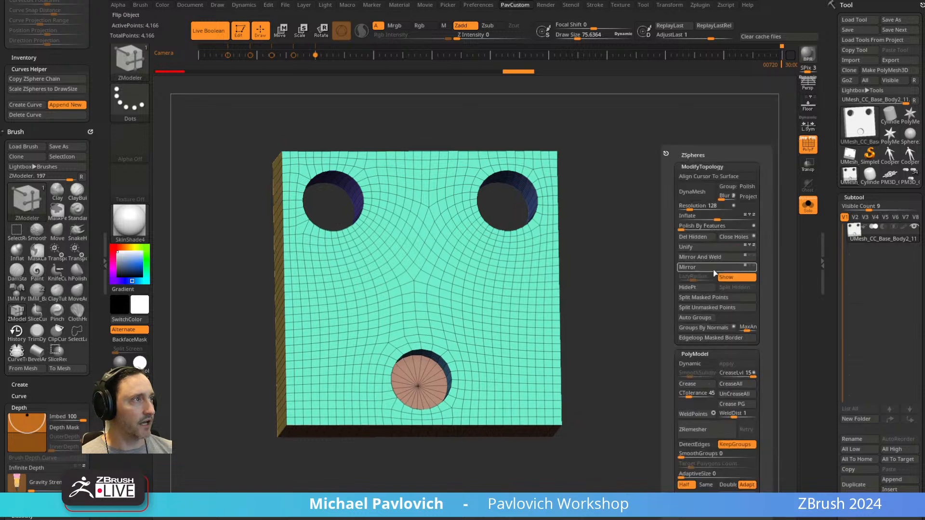
left_click(735, 404)
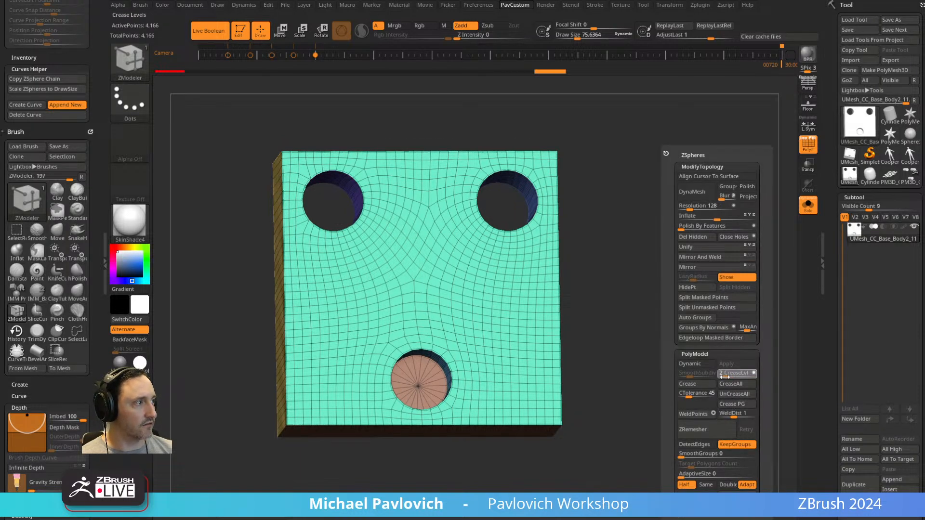
left_click(701, 365)
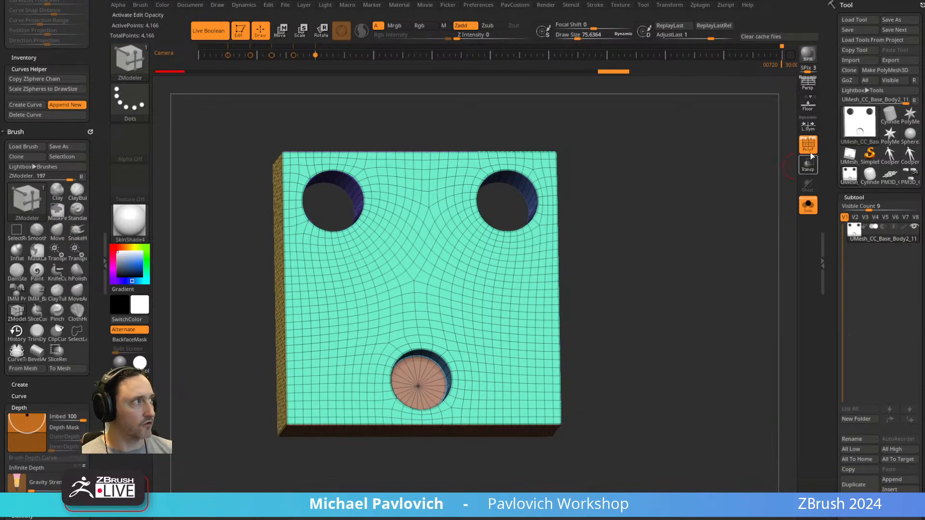
left_click(808, 146)
right_click_drag(729, 228, 603, 162)
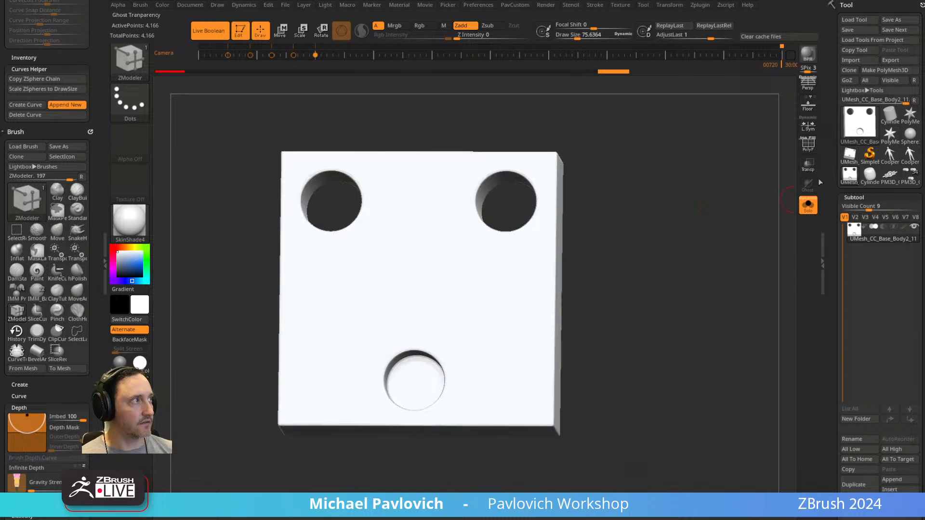
left_click(808, 144)
right_click_drag(715, 241, 696, 232)
right_click_drag(696, 233, 725, 237, "ctrl")
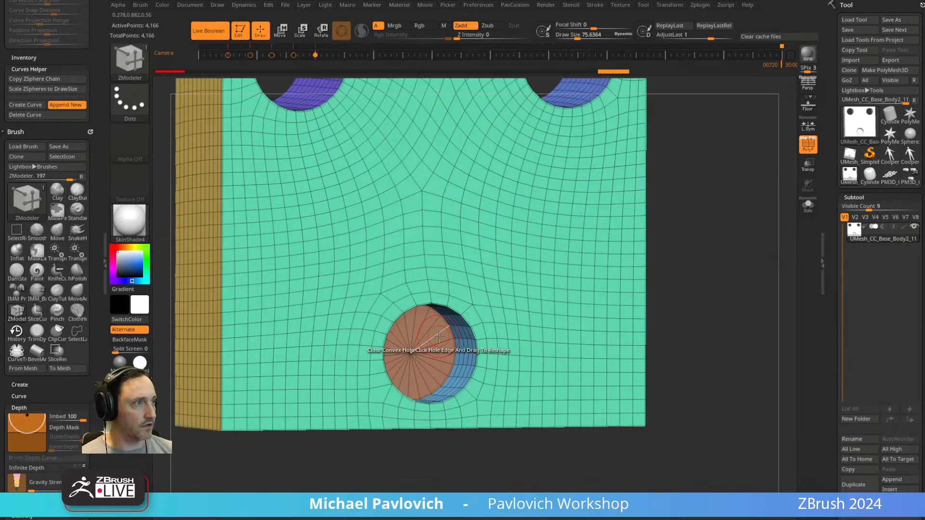
Inset the lower hole's end cap using the Polygroup All target and raise its centre into a short plug.
key("space")
left_click(407, 174)
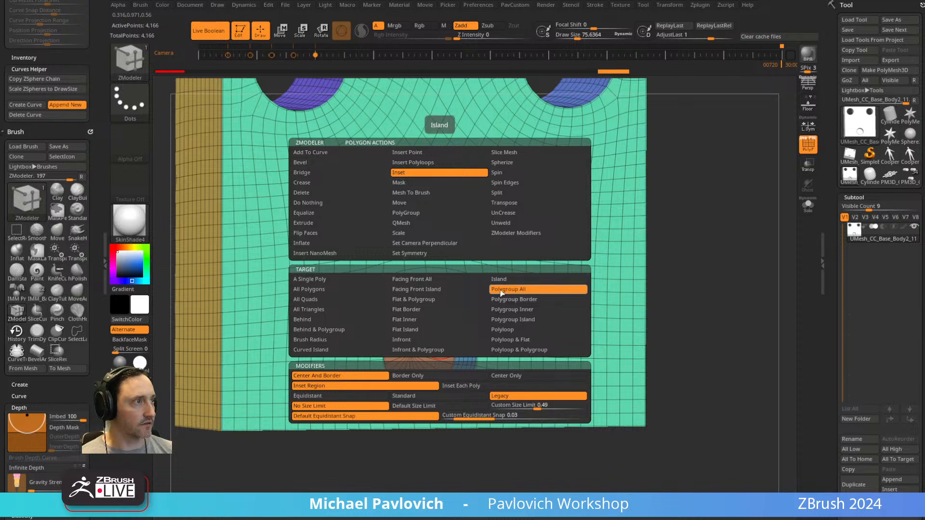
right_click_drag(458, 294, 441, 320, "ctrl")
left_click_drag(444, 324, 440, 324)
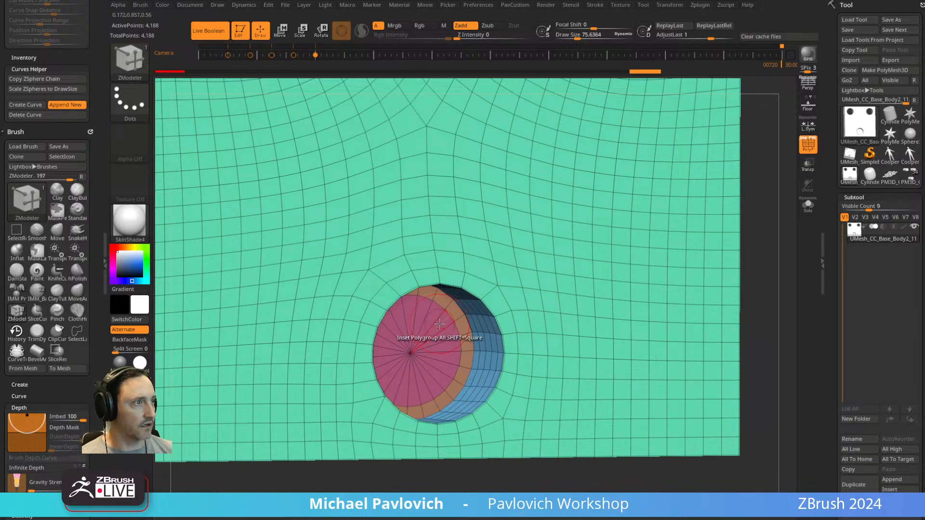
key("space")
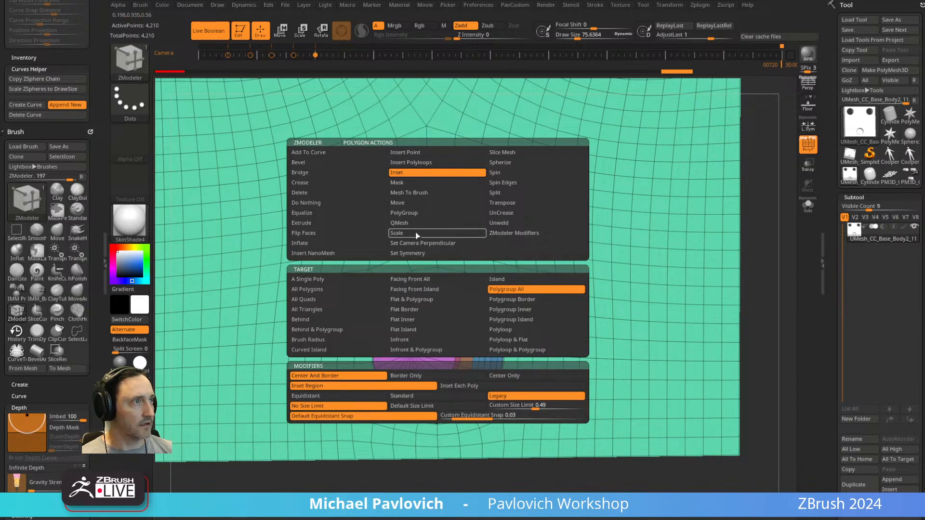
left_click_drag(410, 351, 466, 349)
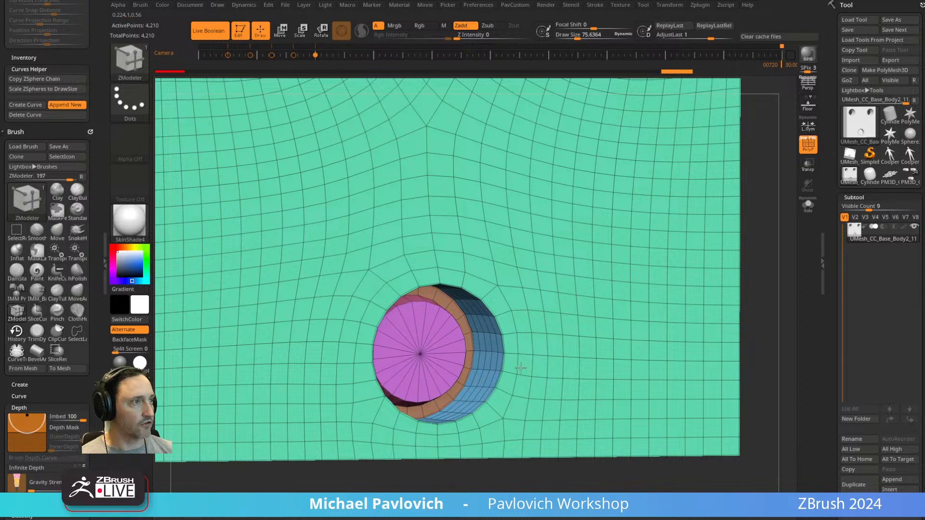
Delete the plug's front face and close the opening as a rounded dome with the Close action's Convex Hole target.
left_click(421, 355, "ctrl+shift")
left_click_drag(725, 283, 767, 262, "ctrl+shift")
key("1")
left_click(749, 238)
scroll(470, 281, "up", 3)
key("space")
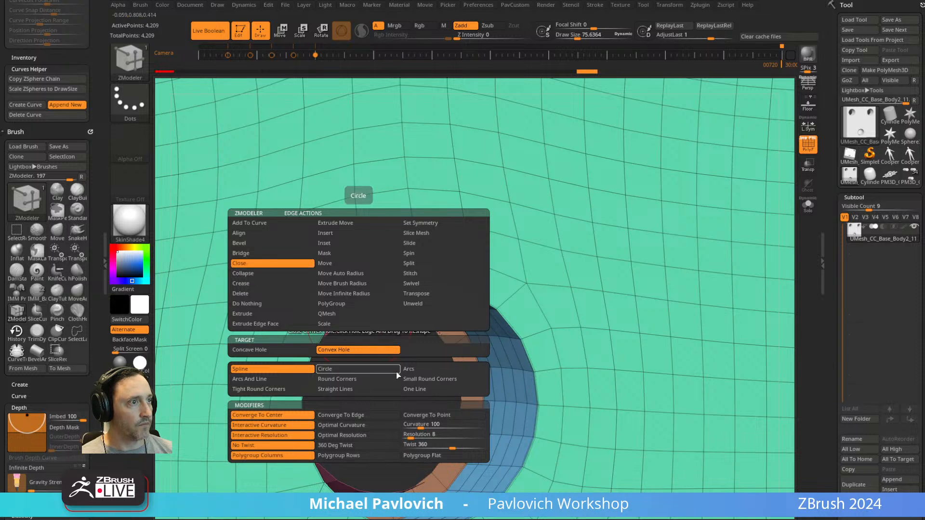
left_click_drag(371, 308, 443, 342)
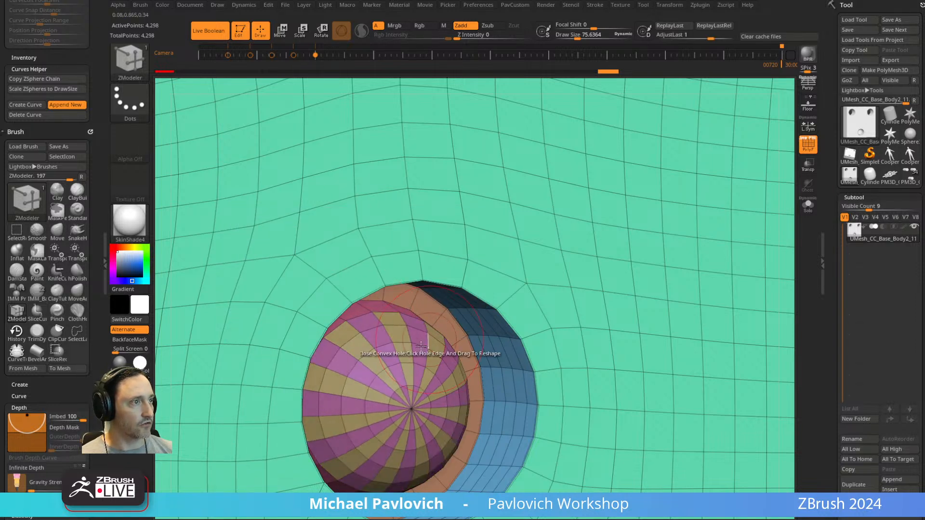
Merge the striped dome into a single polygroup and view the block from the front without the wireframe.
left_click(440, 345, "ctrl+shift")
key("ctrl+w")
left_click(535, 320, "ctrl+shift")
left_click_drag(788, 251, 635, 97, "alt")
mouse_move(672, 198)
left_mouse_down()
mouse_move(641, 177)
mouse_move(667, 190)
left_mouse_up()
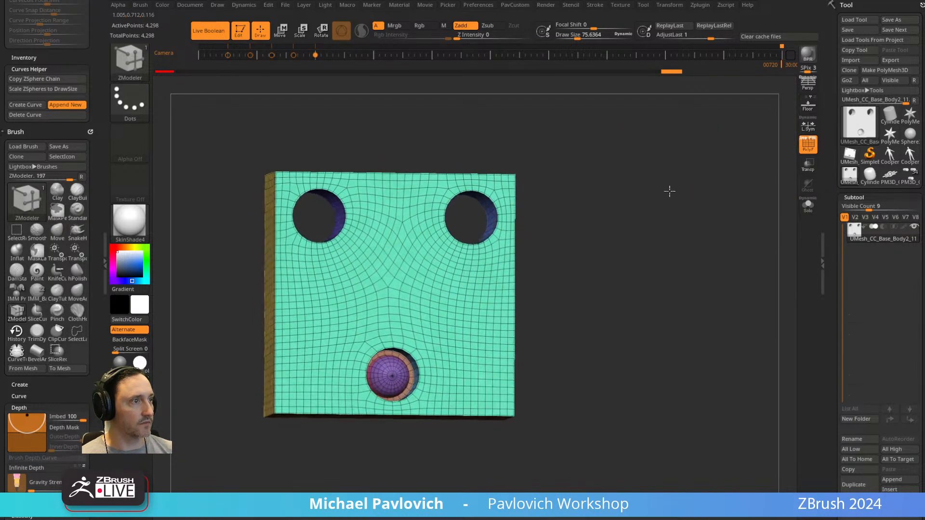
left_click_drag(624, 246, 673, 253)
left_click(808, 144)
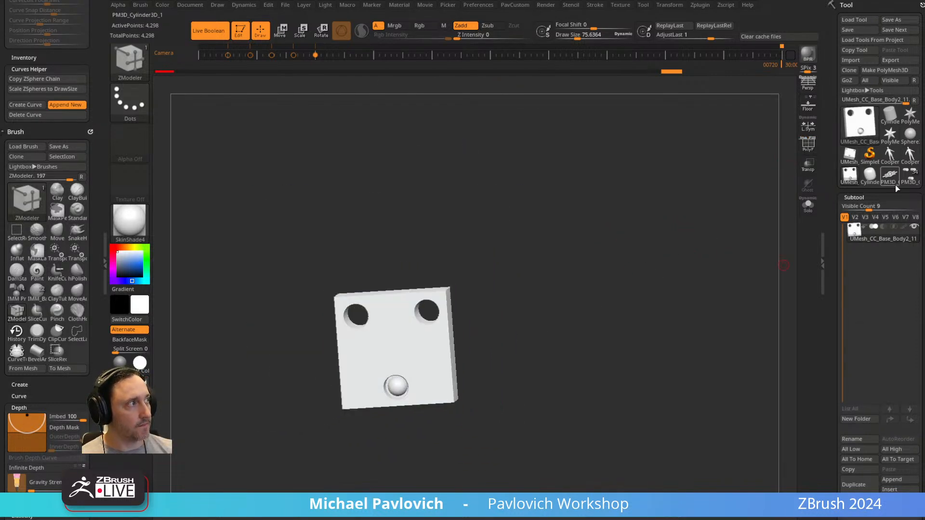
Switch to the tool containing the character's subtools and select the CC_Base_Body2_11 module with its polygroup wireframe shown.
left_click(910, 179)
mouse_move(703, 296)
left_mouse_down("shift")
mouse_move(677, 314)
mouse_move(699, 292)
left_mouse_up("shift")
key("s")
left_click(549, 271, "alt")
left_click_drag(676, 256, 739, 212)
left_click(808, 144)
left_click_drag(554, 221, 608, 200)
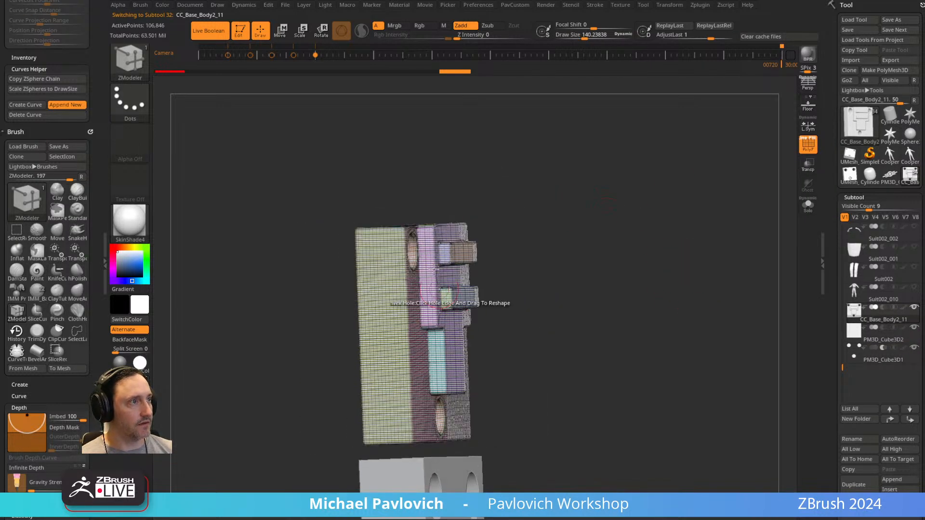
left_click_drag(614, 279, 622, 281, "shift")
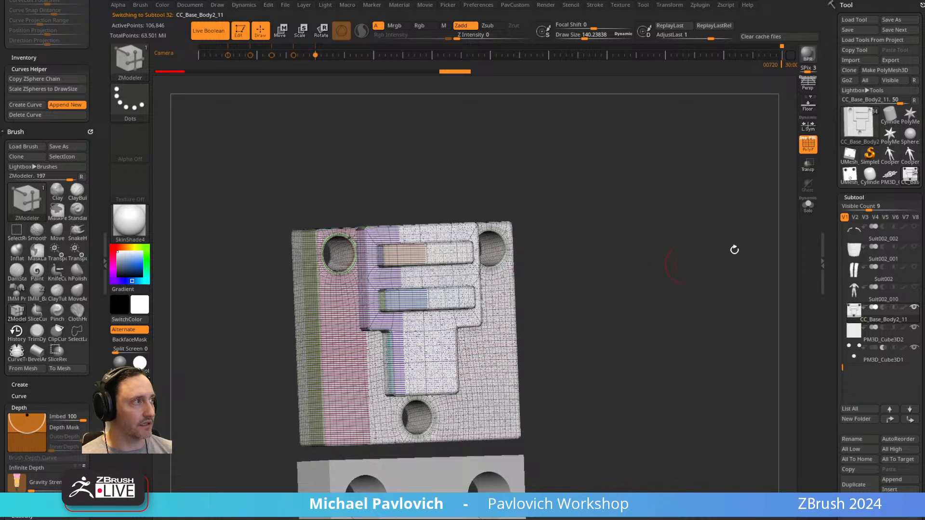
left_click_drag(622, 332, 697, 306, "alt")
scroll(848, 272, "down", 10)
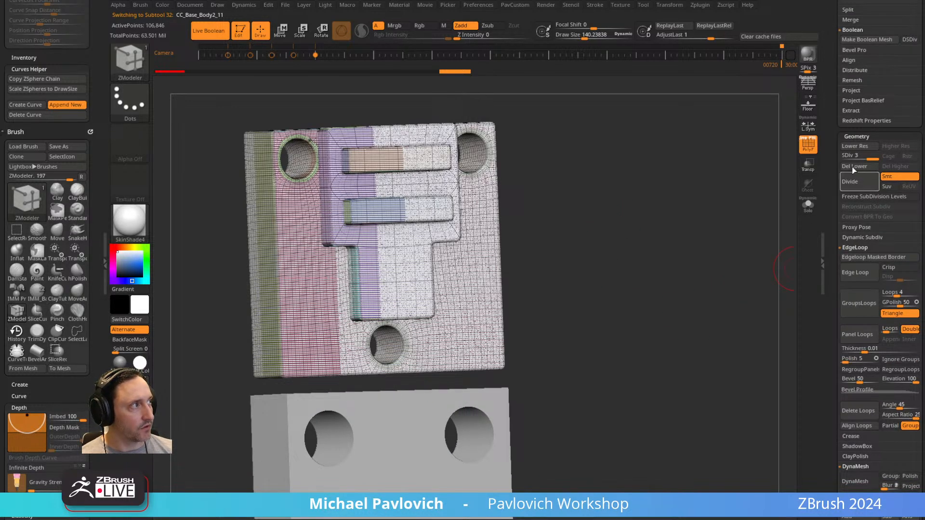
Lower the module to subdivision level 1 and try to reconstruct a lower level.
left_click_drag(834, 158, 831, 159)
left_click_drag(734, 133, 754, 189, "alt")
left_click(812, 139)
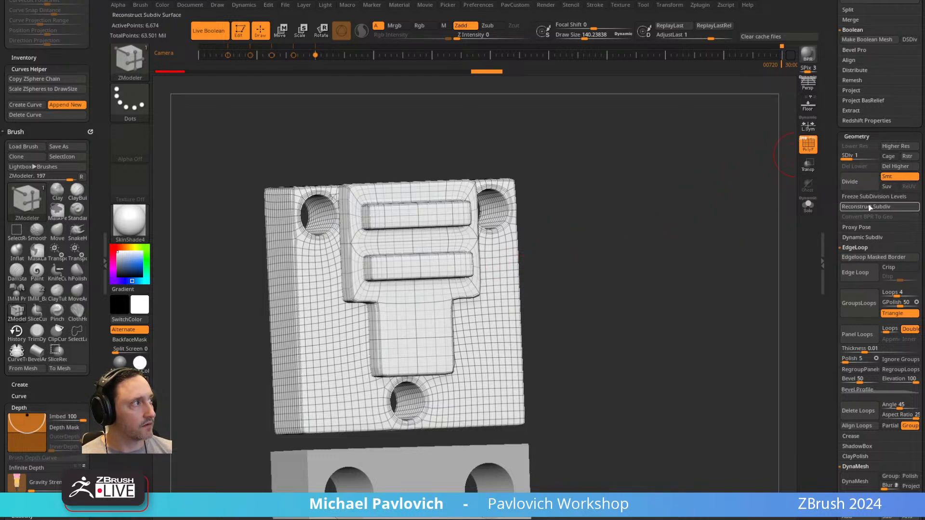
Isolate the raised T-shaped front plate and split the hidden base block into a separate subtool.
left_click_drag(709, 247, 691, 212)
left_click(444, 215, "ctrl+shift")
key("5")
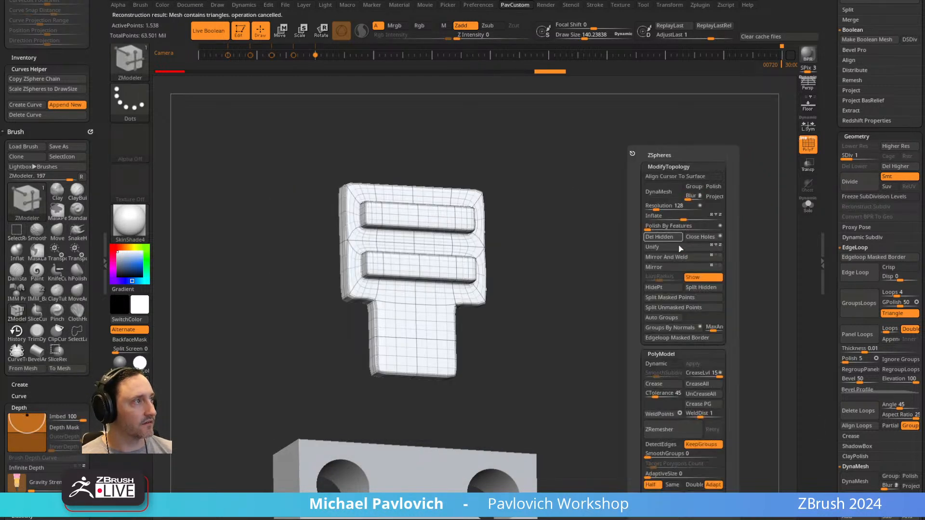
left_click(700, 288)
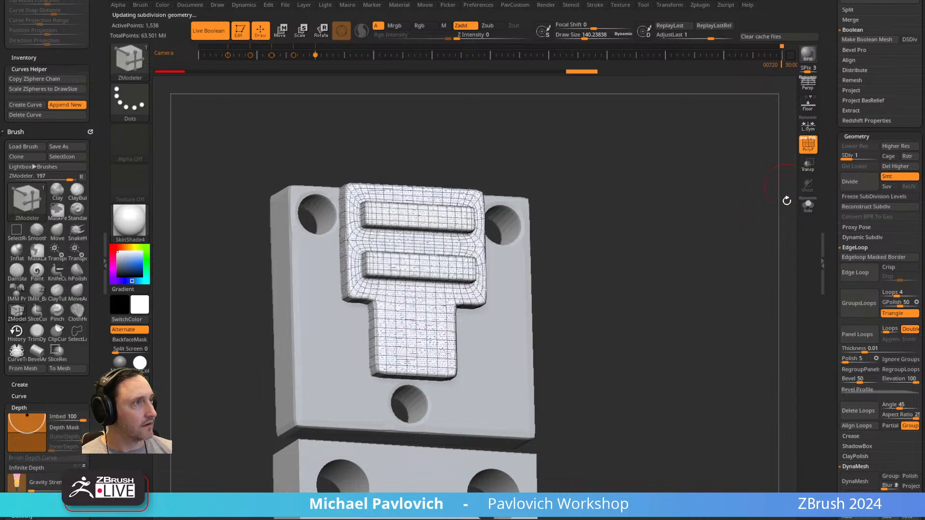
Reconstruct the T-shaped plate's lower subdivision levels down to its base mesh, check the subtool's visibility, and hide the wireframe.
left_click_drag(670, 223, 700, 155, "shift")
left_click(809, 150)
left_click(810, 150)
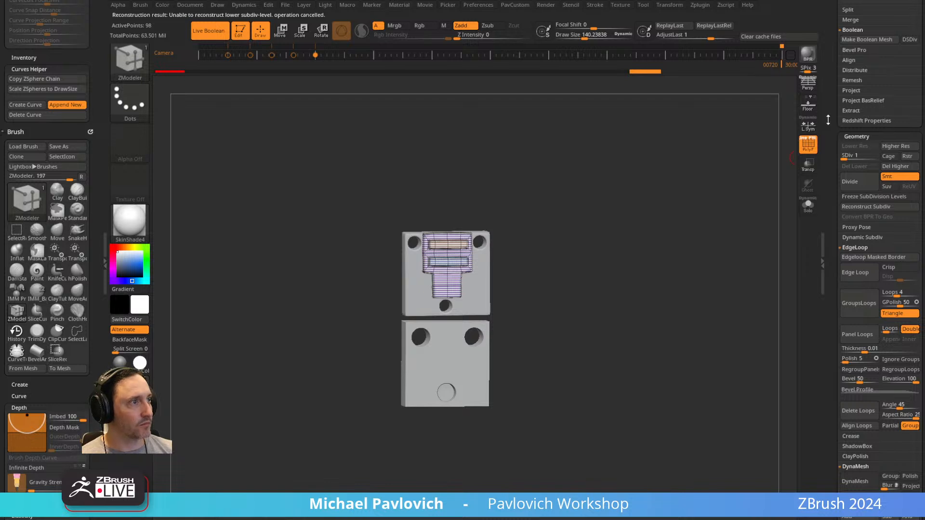
left_click_drag(826, 119, 807, 426)
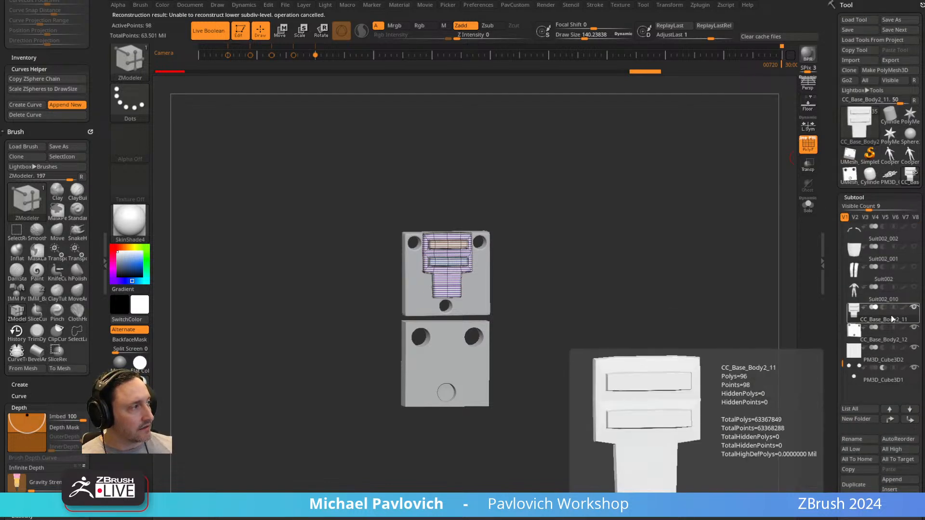
left_click(915, 309, "shift")
left_click(915, 309, "shift")
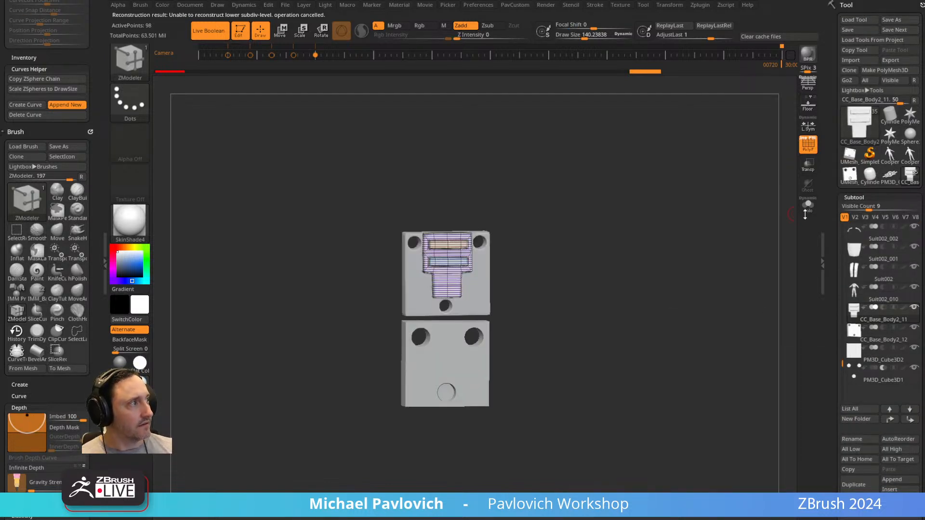
left_click(807, 150)
Set the draw size to 1000 and shade the full character with the Green Metallic material.
right_click_drag(753, 256, 680, 228, "ctrl")
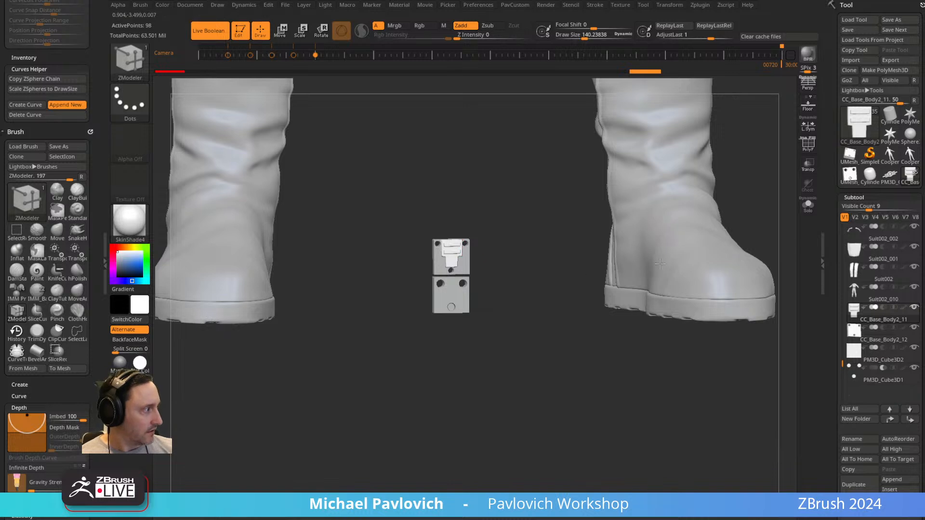
mouse_move(770, 169)
right_mouse_down("alt")
mouse_move(698, 331)
mouse_move(642, 268)
right_mouse_up("alt")
key("s")
left_click_drag(643, 269, 663, 271)
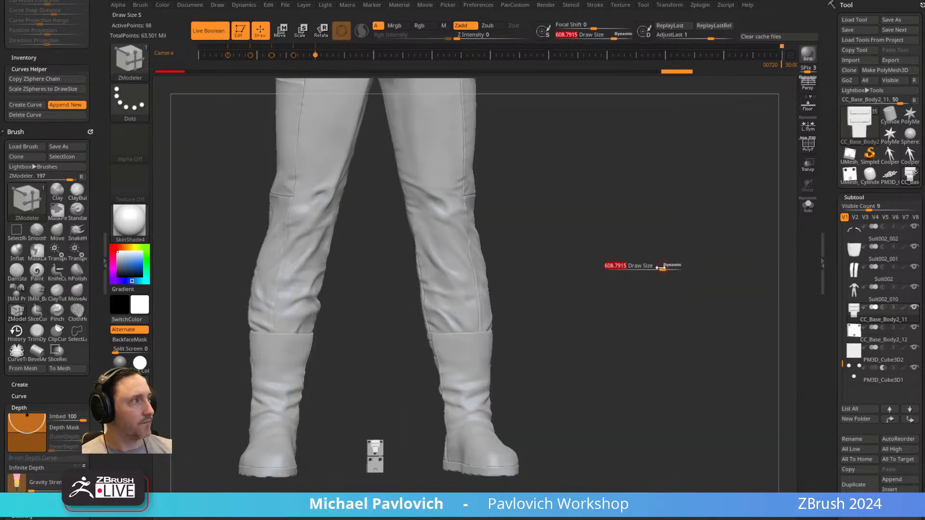
left_click(130, 222)
left_click(506, 300)
right_click_drag(672, 221, 667, 313, "alt")
right_click_drag(667, 314, 497, 231)
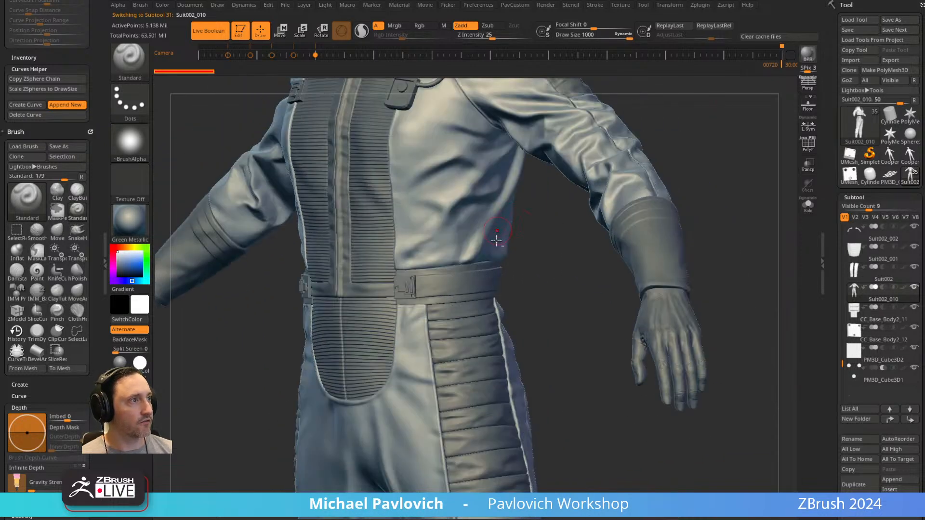
Examine the suit's waist, chest panels, shoulder padding, hose and back seams up close.
left_click(474, 320, "alt")
right_click_drag(684, 173, 728, 333, "alt")
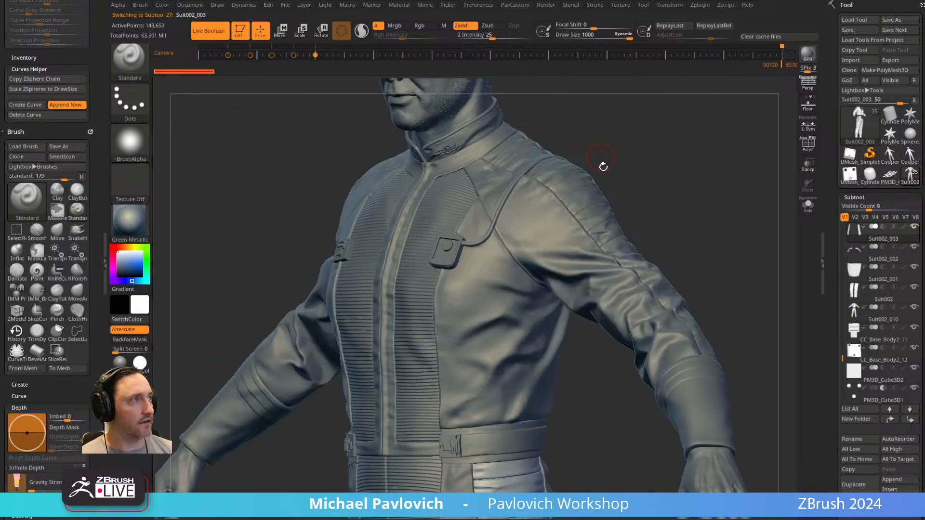
right_click_drag(678, 158, 689, 256)
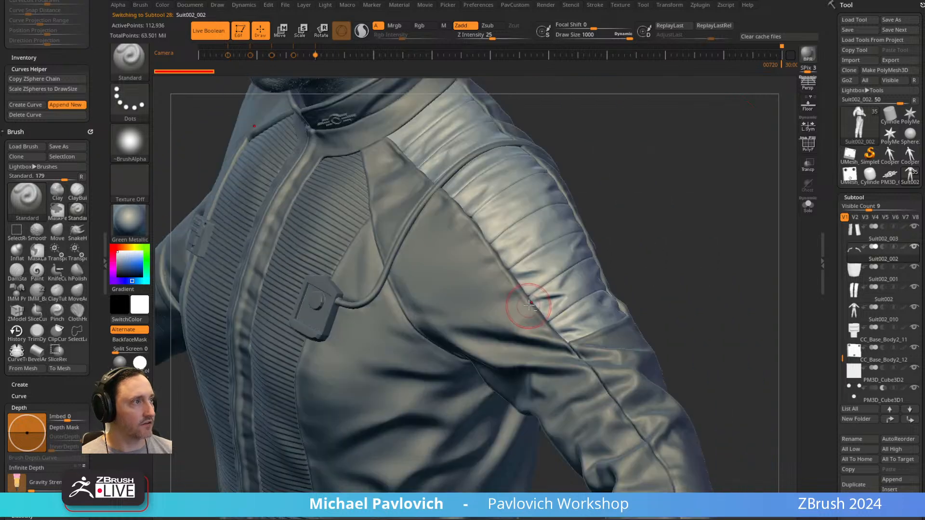
left_click(522, 310, "alt")
right_click_drag(667, 203, 621, 270, "alt")
key("s")
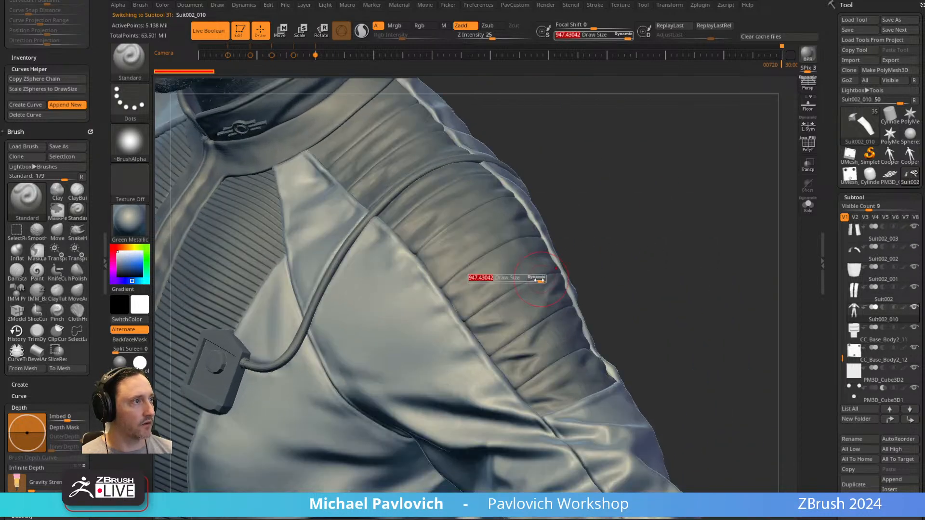
key("s")
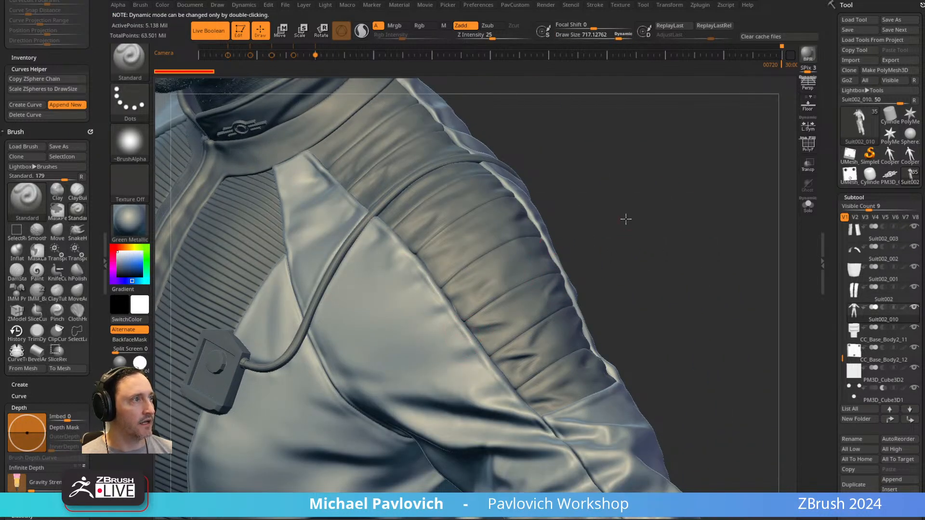
right_click_drag(630, 218, 405, 207)
right_click_drag(609, 215, 434, 304, "alt")
right_click_drag(433, 304, 217, 344)
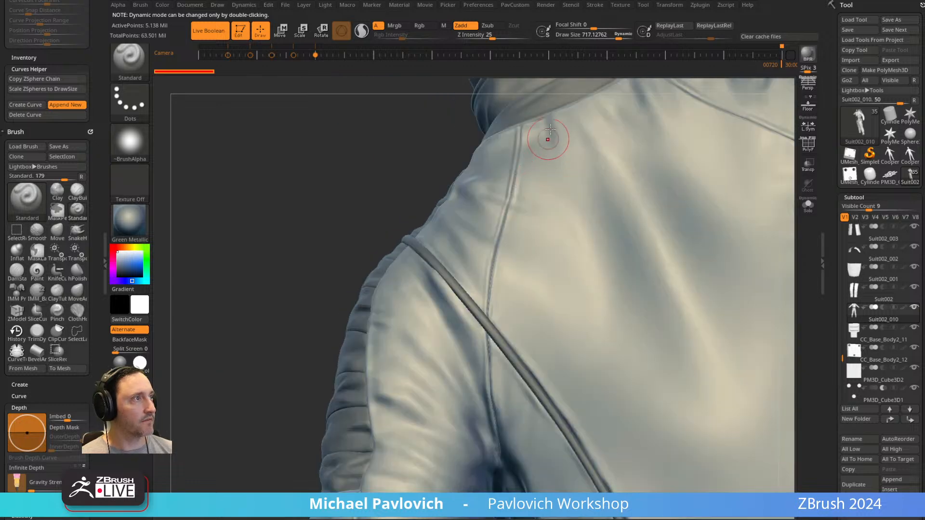
Examine the suit's collar, emblem and central zipper band from the front.
right_click_drag(494, 300, 439, 218)
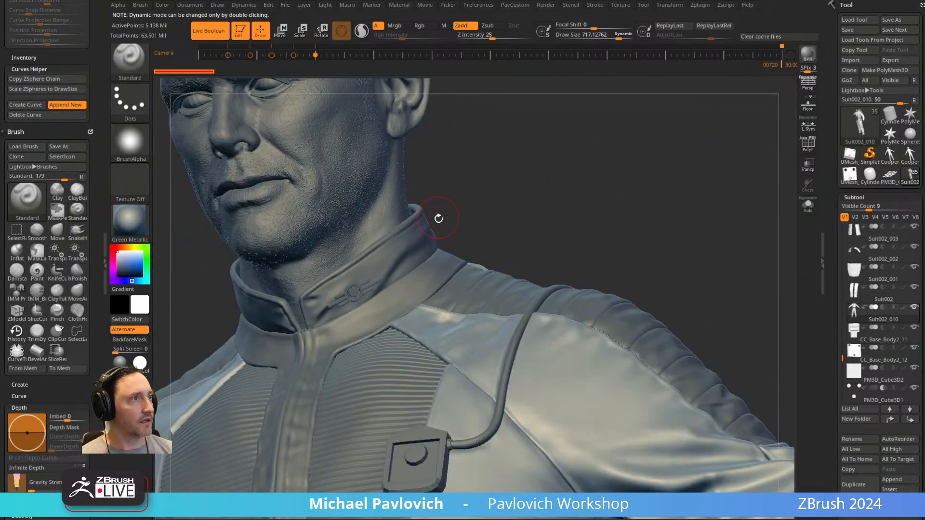
left_click(405, 241, "alt")
right_click_drag(568, 152, 742, 159)
left_click(472, 258, "alt")
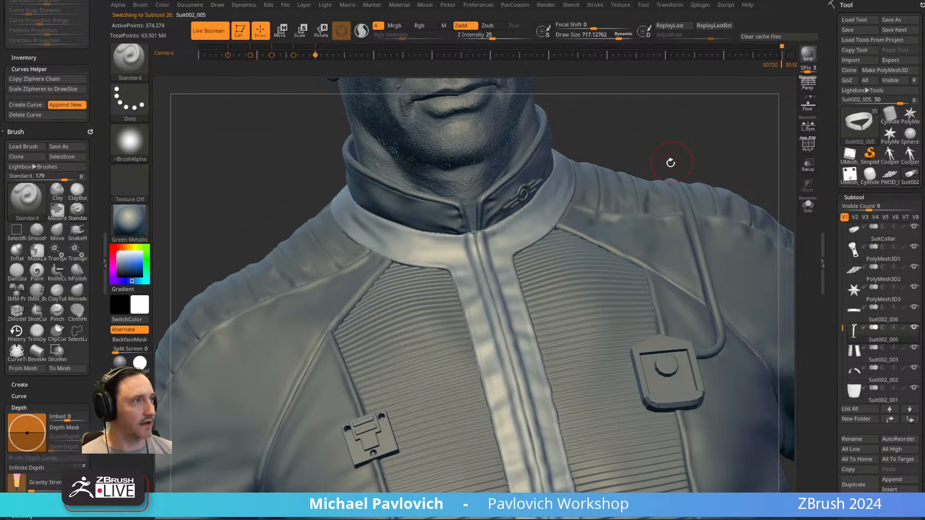
right_click_drag(660, 141, 651, 161)
left_click(484, 237, "alt")
Select the zipper pull below the collar and move it forward, clear of the jacket front.
left_click(407, 322, "alt")
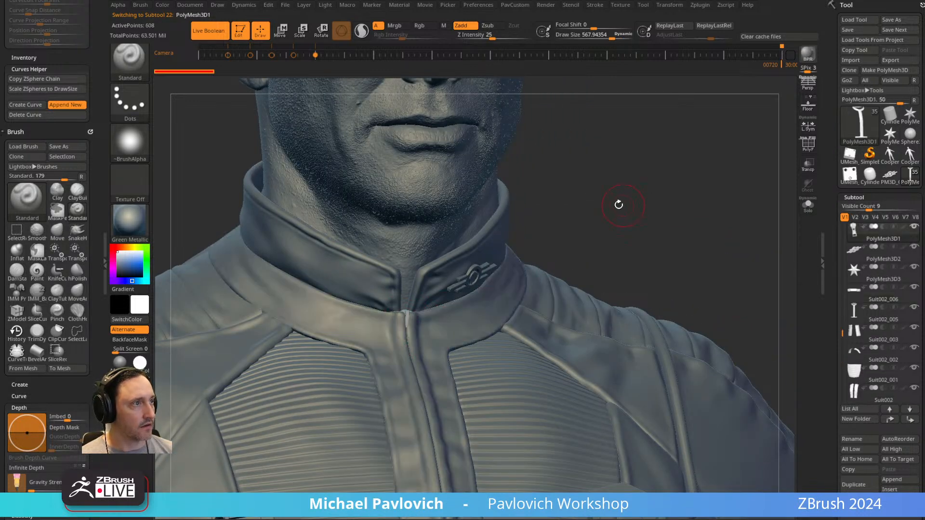
key("w")
right_click_drag(619, 205, 471, 322)
left_click_drag(391, 345, 404, 342)
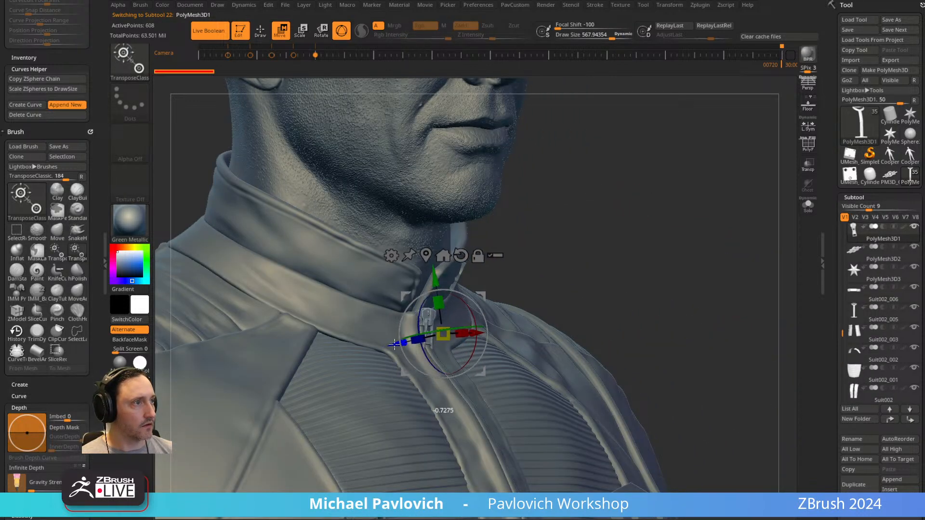
key("q")
right_click_drag(554, 242, 644, 220, "shift")
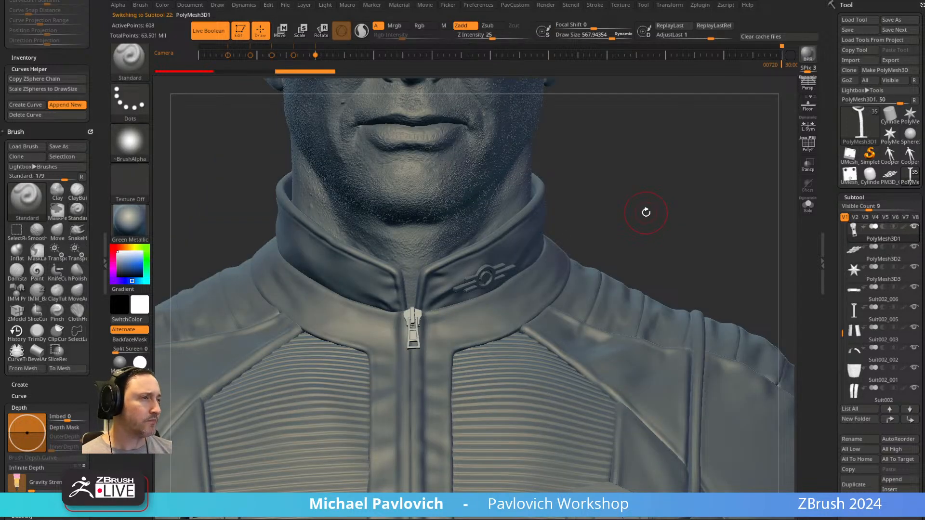
Choose the IMM ZipperM insert brush for adding a zipper to the jacket front below the collar.
key("b")
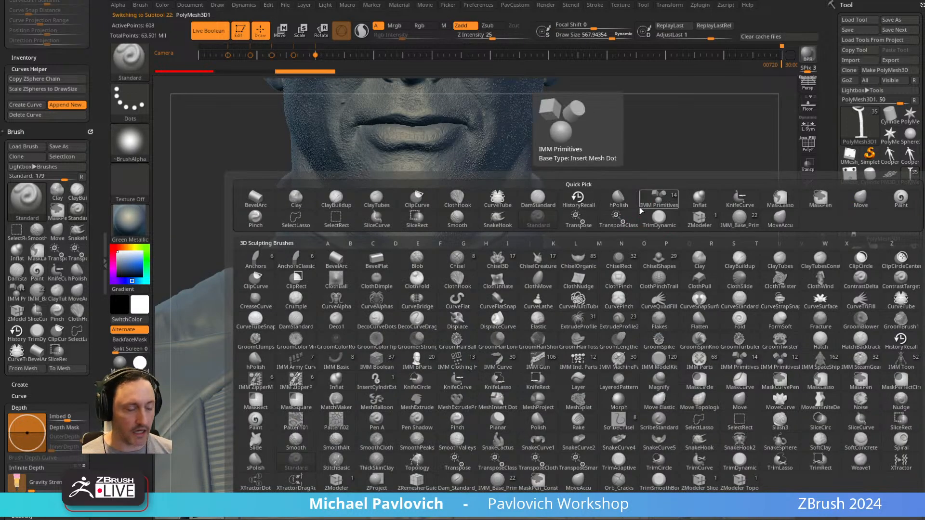
key("i")
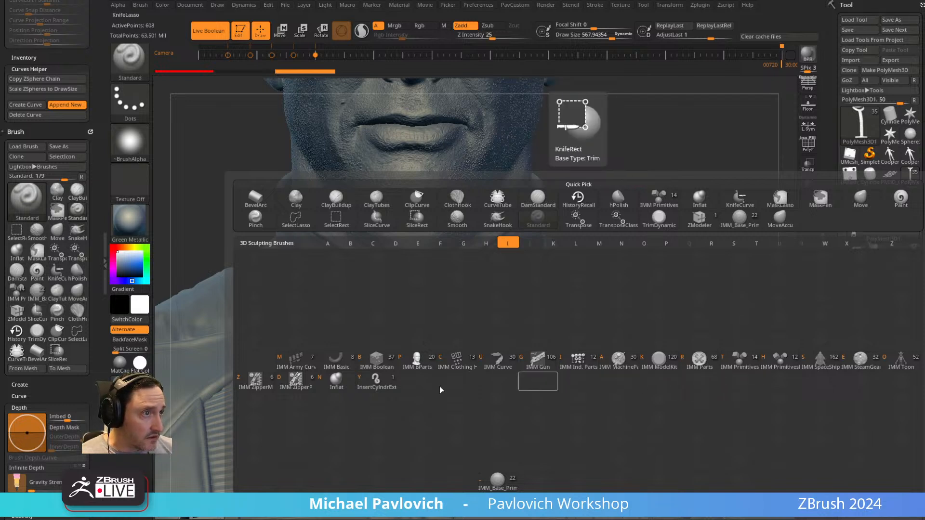
left_click(264, 380)
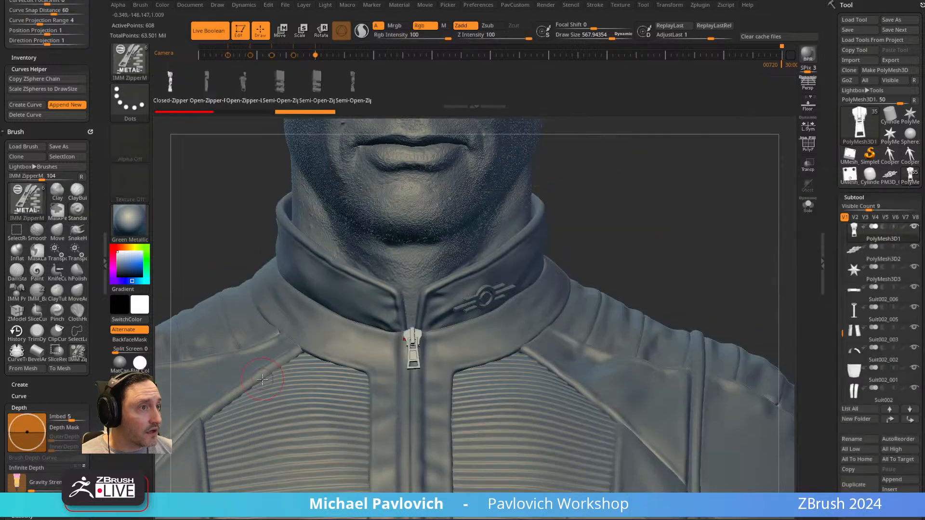
mouse_move(634, 242)
left_mouse_down()
mouse_move(583, 227)
mouse_move(530, 268)
left_mouse_up()
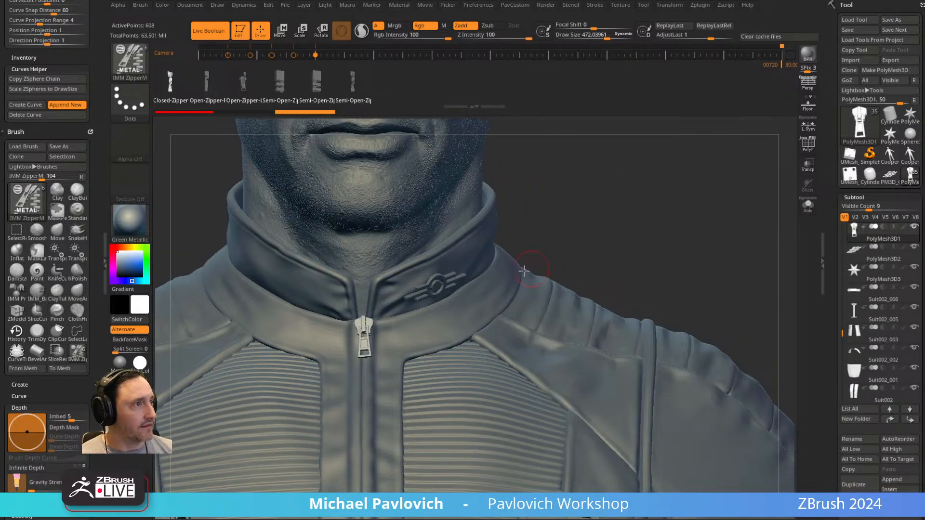
scroll(847, 417, "down", 5)
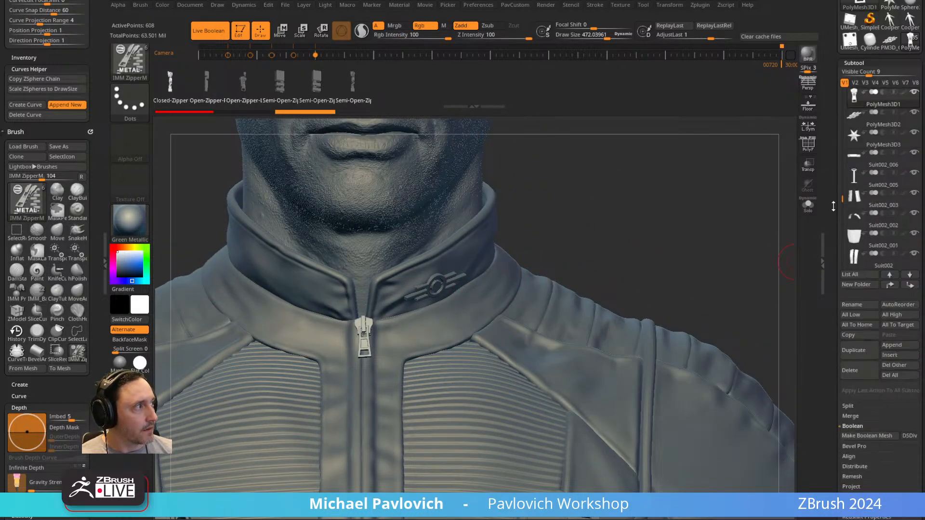
left_click_drag(709, 204, 768, 144, "alt")
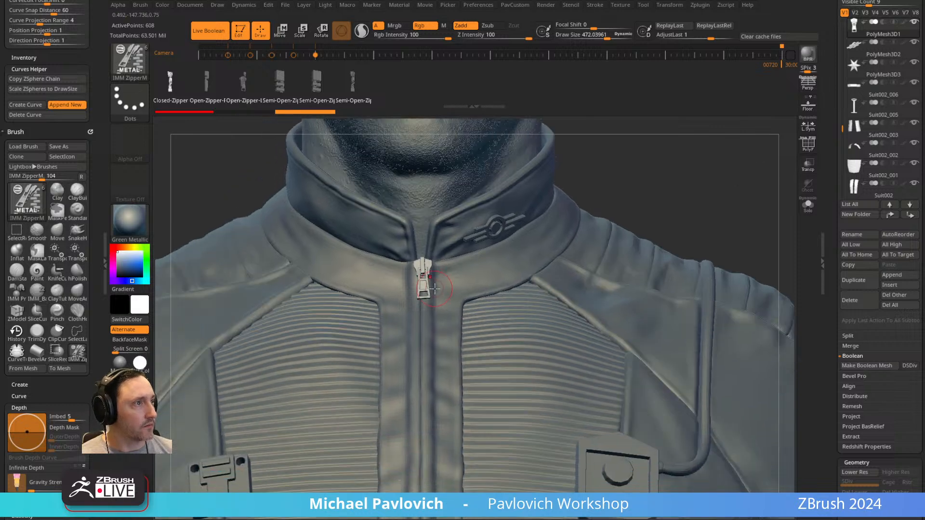
Undo the test zipper insertion and set the IMM ZipperM brush's stroke to DragRect.
key("Right")
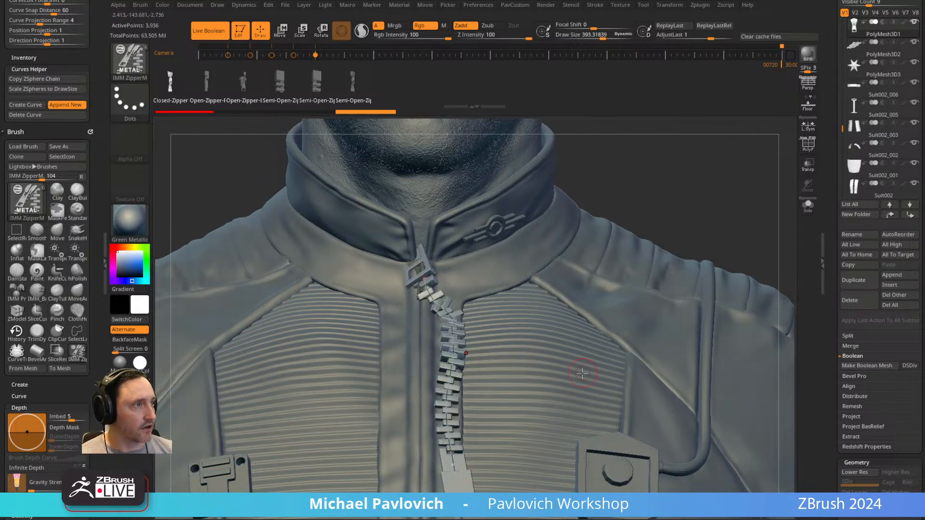
key("Left")
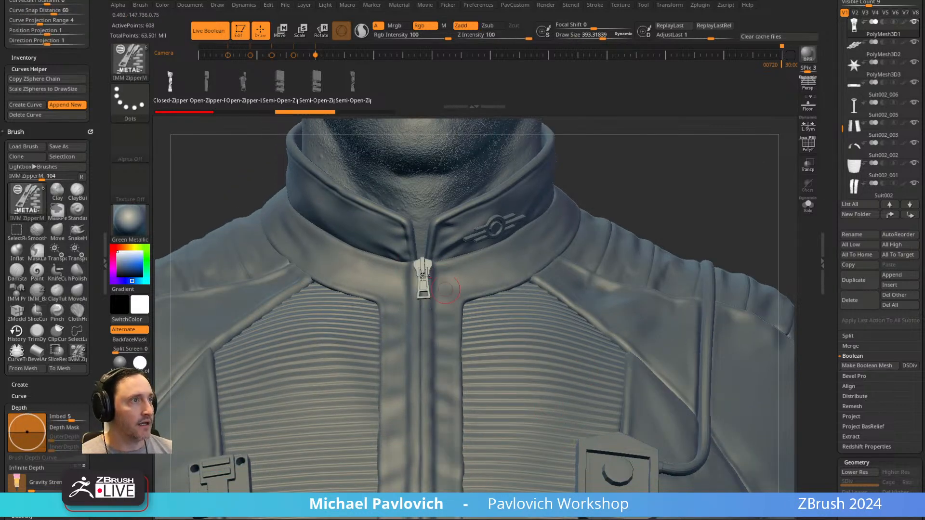
scroll(47, 131, "up", 10)
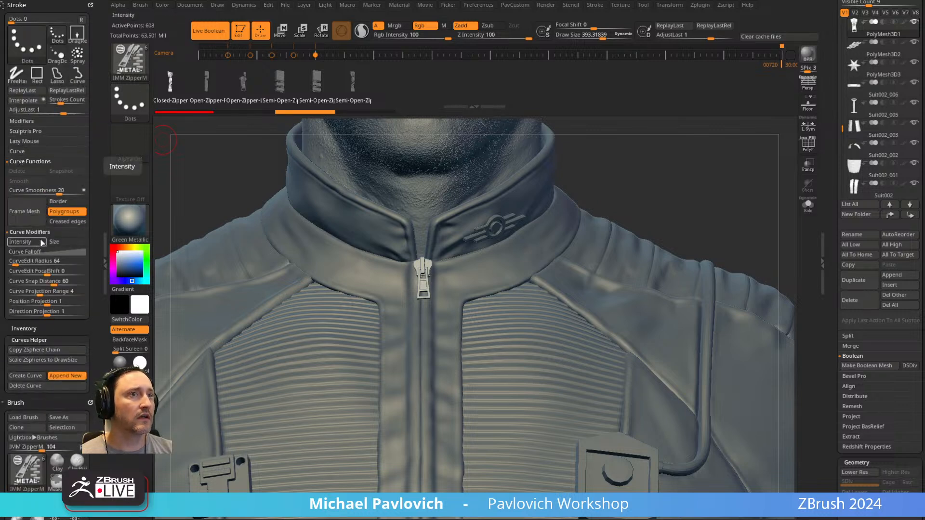
left_click(22, 151)
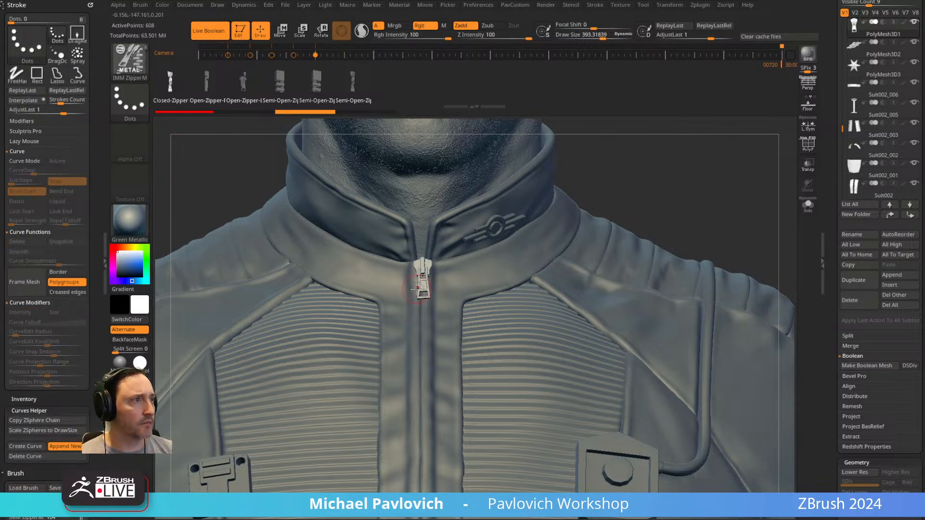
left_click(130, 98)
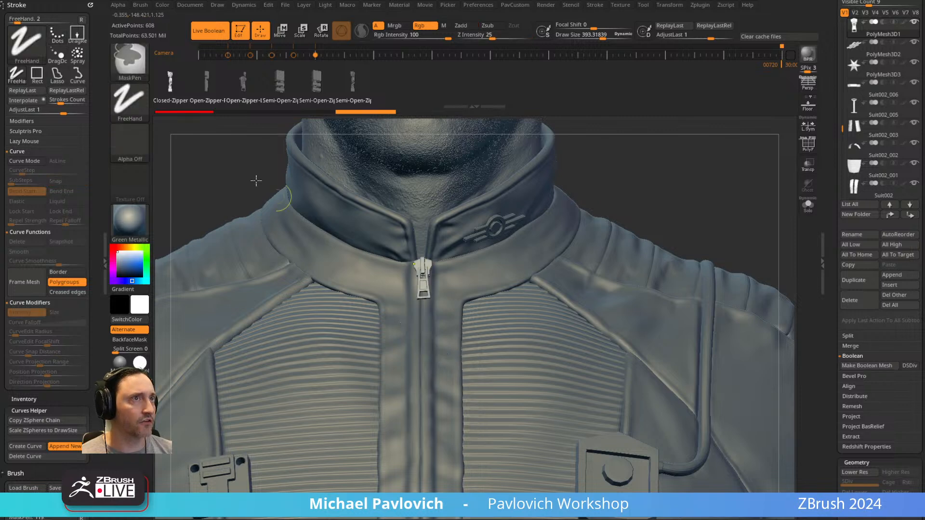
left_click(216, 115)
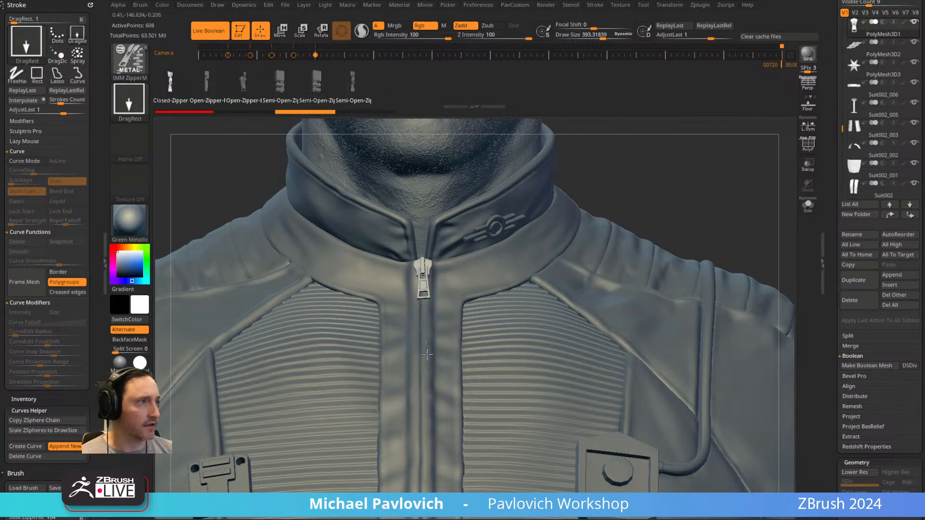
Insert a closed zipper below the existing pull and position it along the jacket's central band.
key("w")
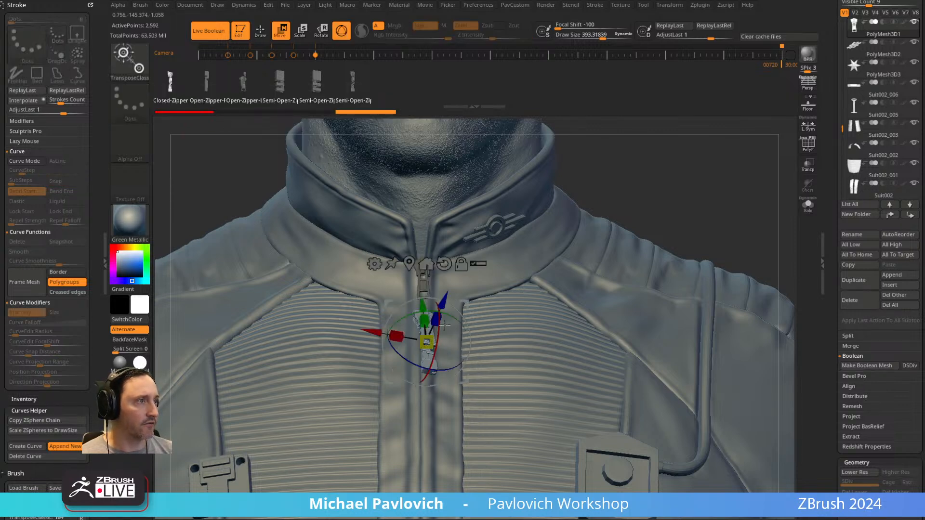
left_click_drag(409, 315, 454, 323)
left_click_drag(456, 359, 455, 359)
left_click_drag(369, 344, 366, 344)
Split the masked original pull from the new zipper into its own subtool and show only the new zipper.
key("q")
mouse_move(615, 181)
left_mouse_down()
mouse_move(701, 191)
mouse_move(679, 219)
left_mouse_up()
key("space")
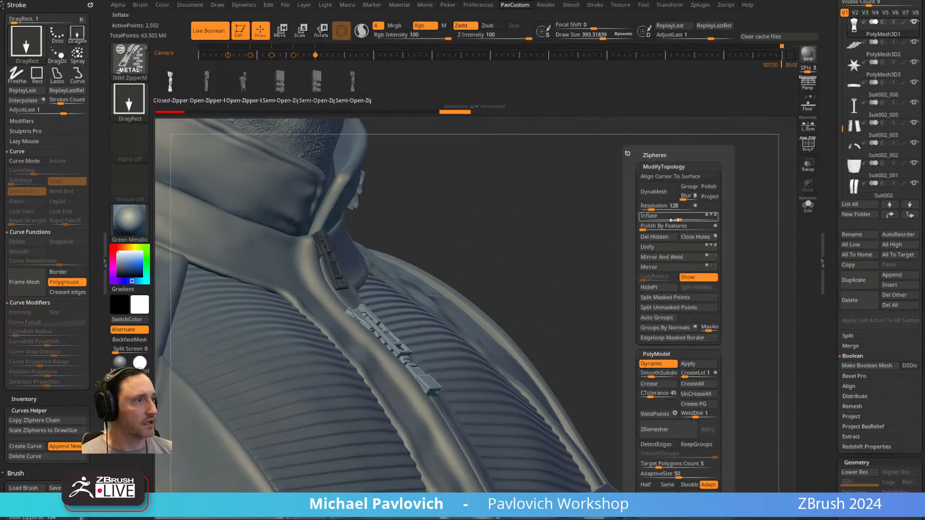
left_click(675, 300)
left_click(808, 205)
mouse_move(675, 260)
left_mouse_down()
mouse_move(686, 261)
mouse_move(657, 287)
mouse_move(665, 267)
left_mouse_up()
Set the selection brush to SelectRect and display the new zipper's polyframe to distinguish its parts by polygroup.
key("ctrl+shift")
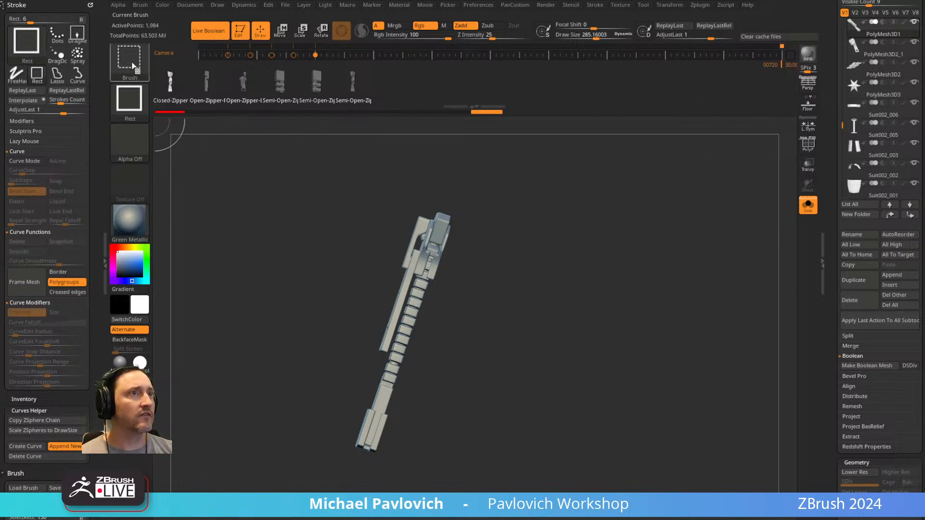
left_click(134, 68)
left_click(263, 78)
mouse_move(528, 231)
left_mouse_down()
mouse_move(503, 226)
mouse_move(480, 244)
mouse_move(469, 238)
mouse_move(511, 231)
left_mouse_up()
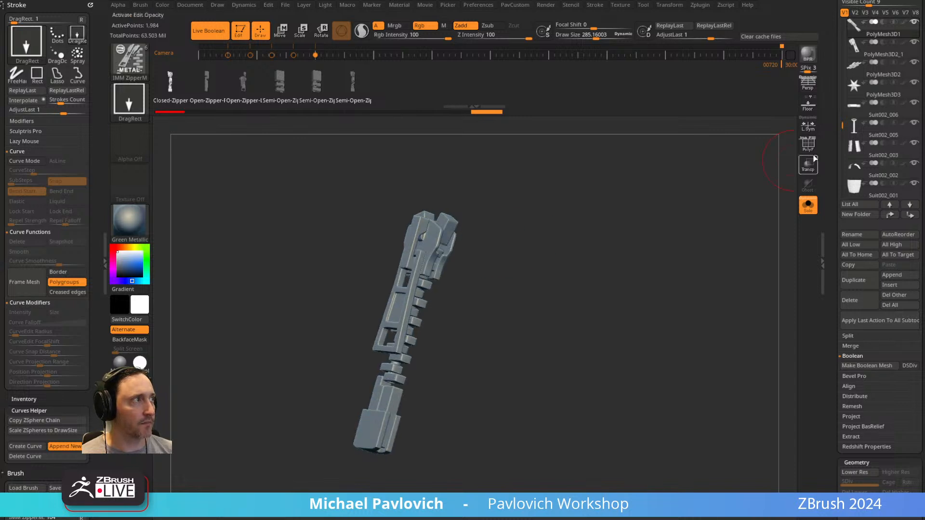
left_click(809, 146)
right_click_drag(660, 188, 664, 210, "ctrl")
left_click(439, 271, "ctrl+shift")
left_click(535, 248, "ctrl+shift")
key("2")
left_click(556, 322)
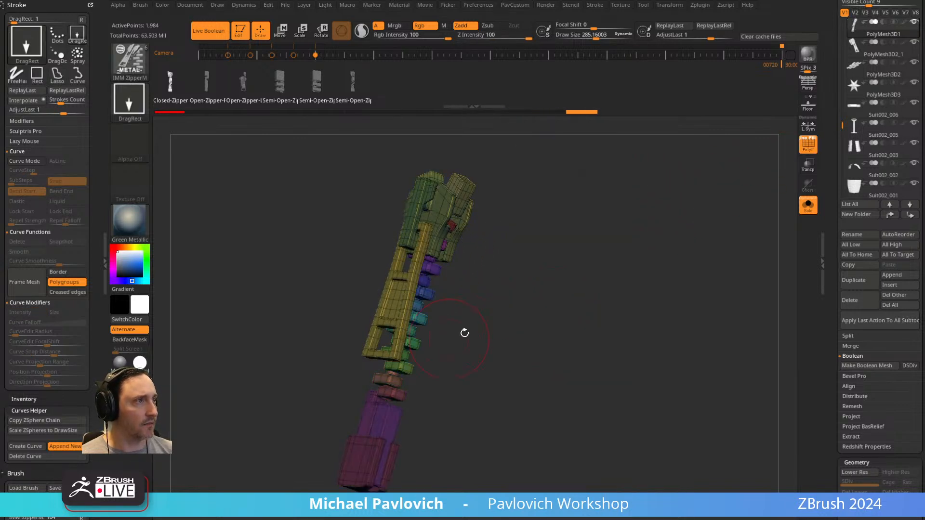
right_click_drag(524, 264, 516, 304, "alt")
Try to isolate the zipper's slider and pull tab from the teeth with SelectLasso.
left_click(133, 66, "ctrl+shift")
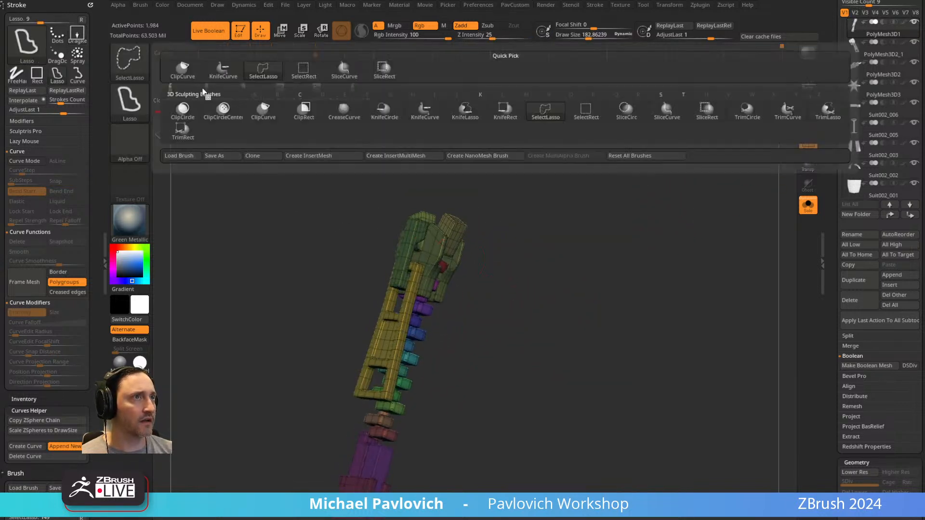
left_click(268, 76)
mouse_move(449, 163)
left_mouse_down("ctrl+shift")
mouse_move(351, 410)
mouse_move(421, 289)
mouse_move(460, 273)
left_mouse_up("ctrl+shift")
left_click_drag(654, 288, 646, 290, "ctrl+shift")
left_click_drag(554, 236, 532, 299, "ctrl+shift")
left_click(444, 276, "ctrl+shift")
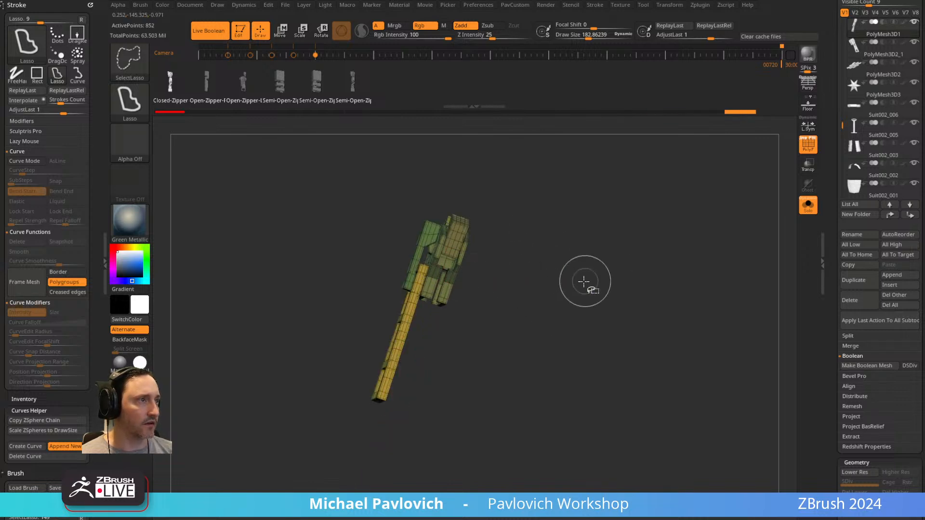
left_click(586, 263, "ctrl+shift")
Isolate the slider and pull tab by polygroup with SelectRect and delete the hidden teeth and end stops.
left_click(129, 60)
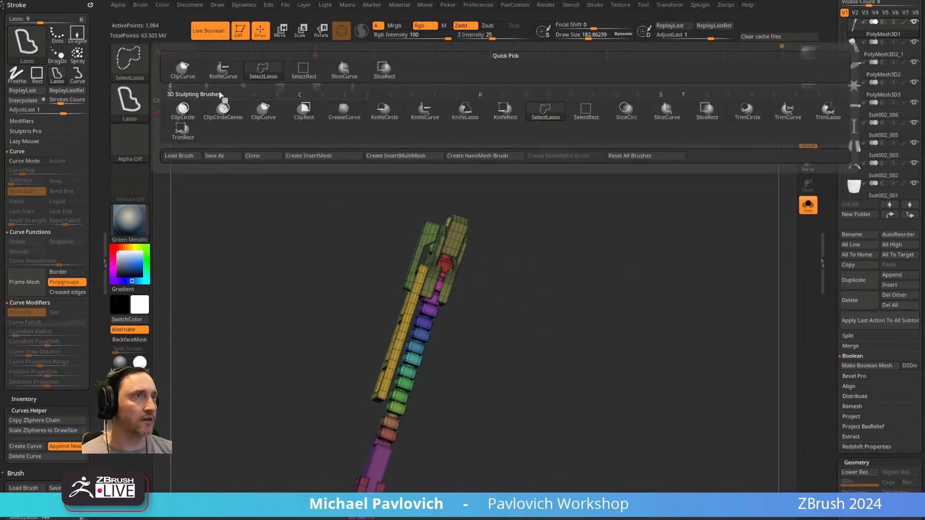
left_click(307, 76)
left_click(461, 234, "ctrl+shift")
left_click_drag(545, 198, 565, 235, "ctrl+shift")
left_click(457, 265, "ctrl+shift")
left_click(451, 232, "ctrl+shift")
left_click(429, 239, "ctrl+shift")
left_click(420, 284, "ctrl+shift")
left_click_drag(548, 202, 574, 241, "ctrl+shift")
key("2")
left_click(619, 327)
left_click_drag(607, 309, 599, 269)
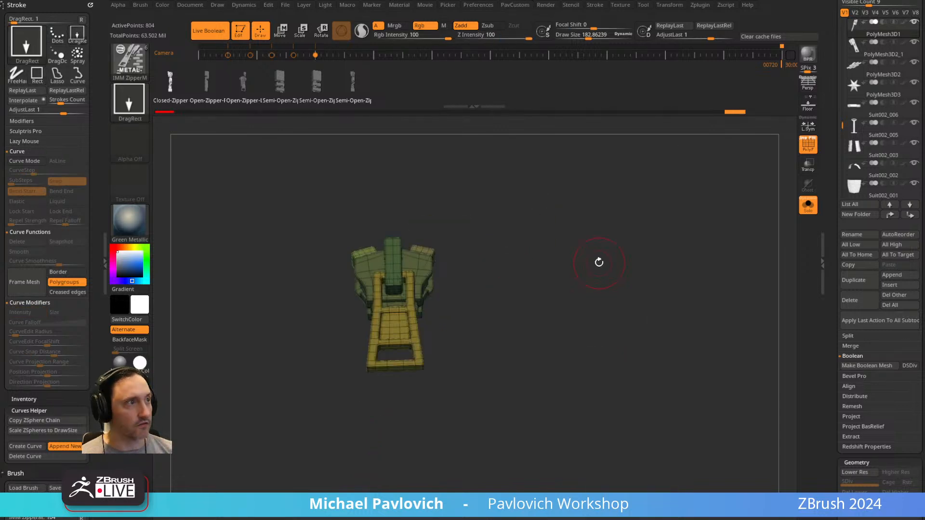
key("2")
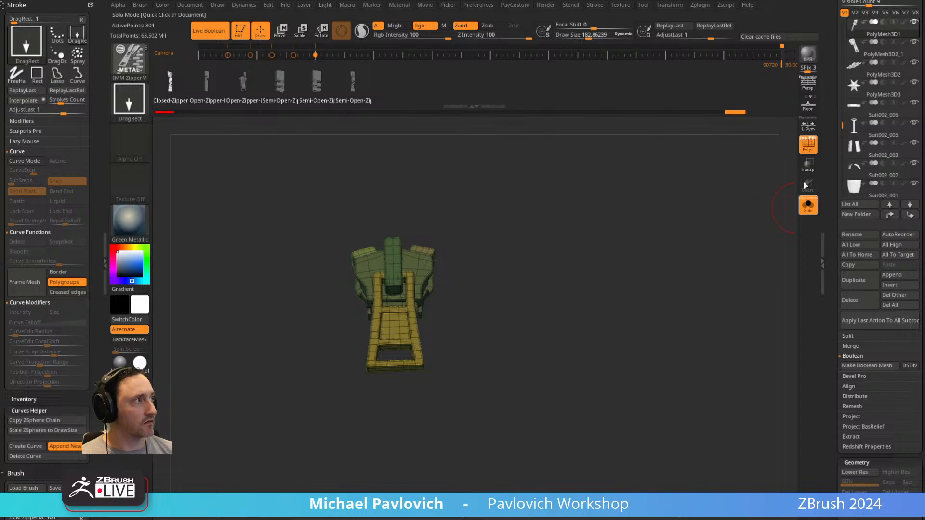
Show the full character without polyframe and move the new zipper pull upward along the jacket front.
left_click(808, 207)
key("shift+f")
left_click_drag(649, 218, 535, 207)
key("w")
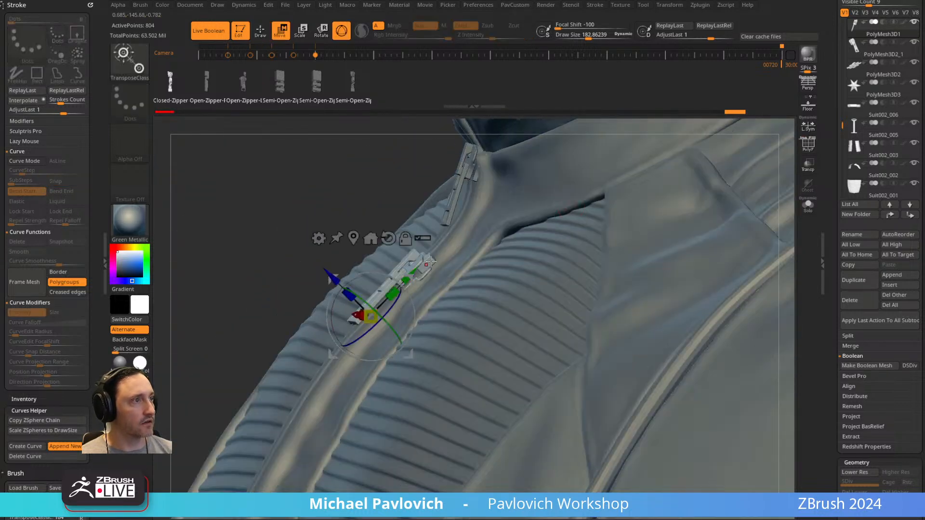
left_click_drag(409, 279, 432, 242)
Examine the repositioned zipper pull and the whole suited character from several angles.
key("q")
mouse_move(603, 279)
right_mouse_down("ctrl")
mouse_move(324, 179)
mouse_move(318, 192)
right_mouse_up("ctrl")
right_click_drag(555, 216, 673, 227, "shift")
right_click_drag(672, 283, 658, 219, "alt")
key("s")
left_click_drag(656, 220, 685, 220)
right_click_drag(685, 220, 708, 212, "alt")
left_click_drag(690, 224, 699, 277)
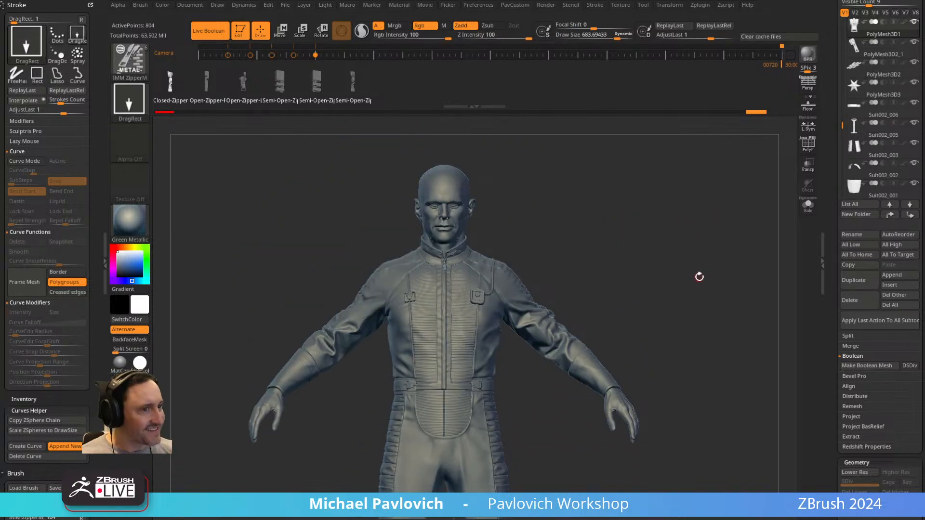
Switch to Character Creator 4 and open the recent project Cooper_008_AccClo.ccProject.
key("alt+Tab")
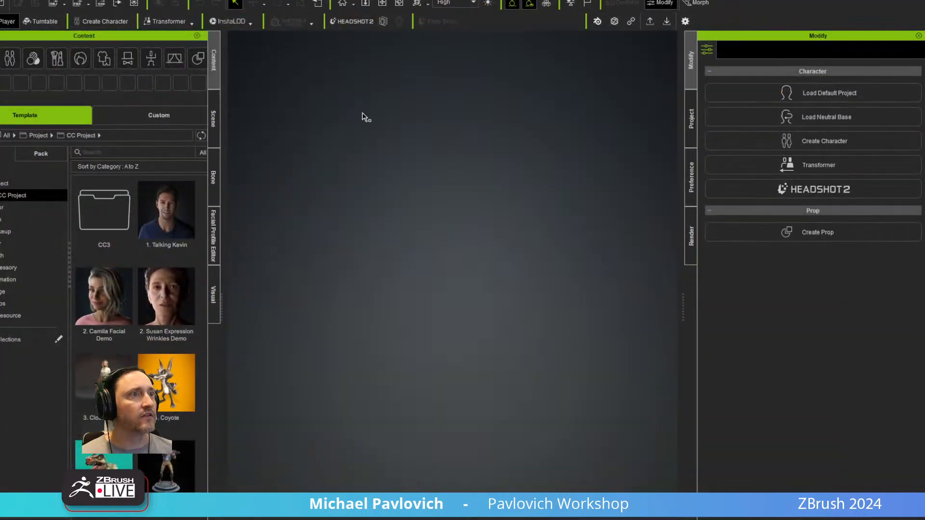
left_click(1, 1)
mouse_move(48, 25)
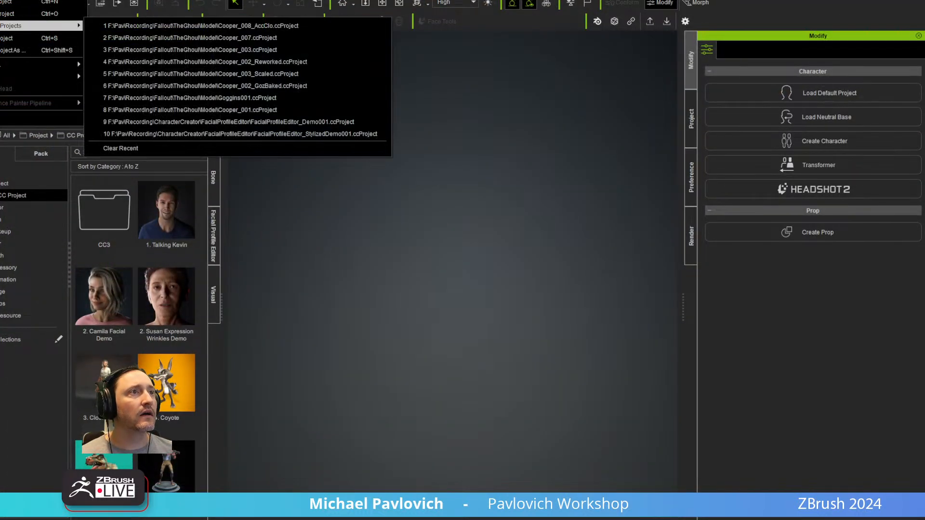
left_click(128, 23)
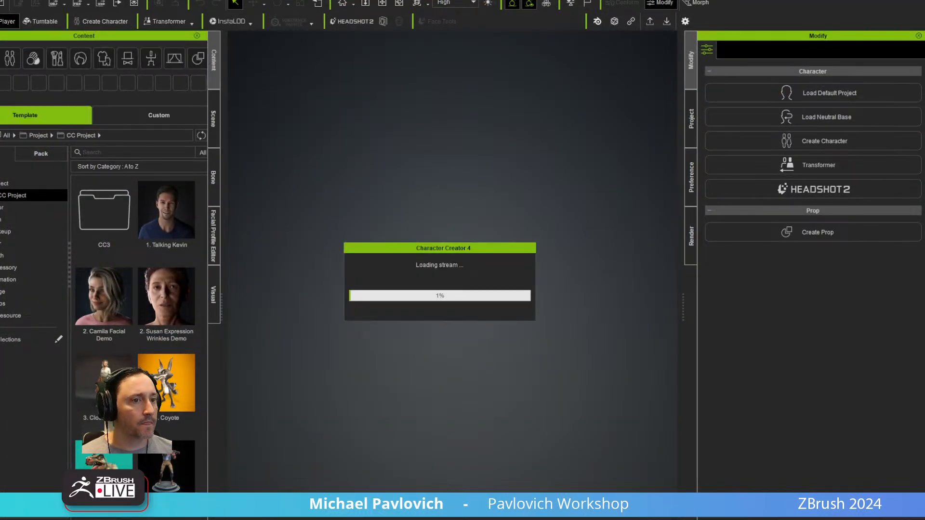
key("alt+Tab")
left_click_drag(630, 291, 658, 250)
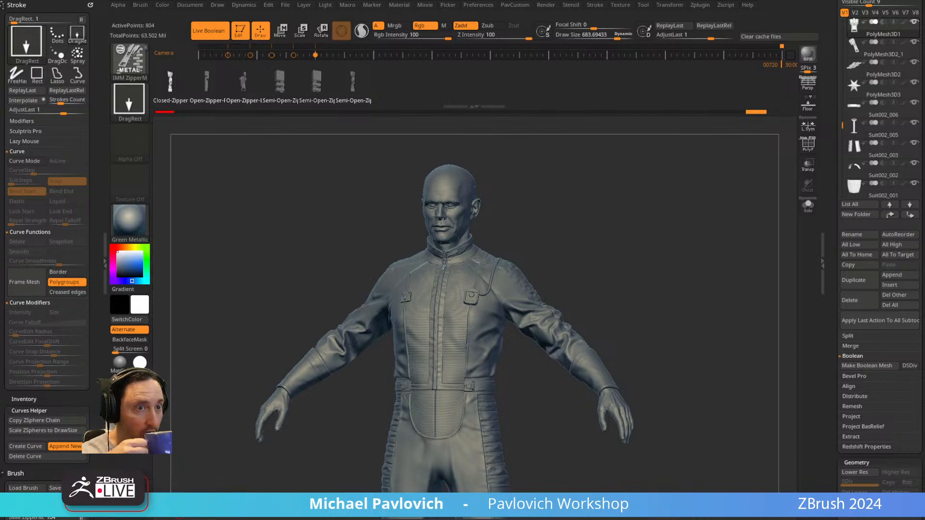
key("alt+Tab")
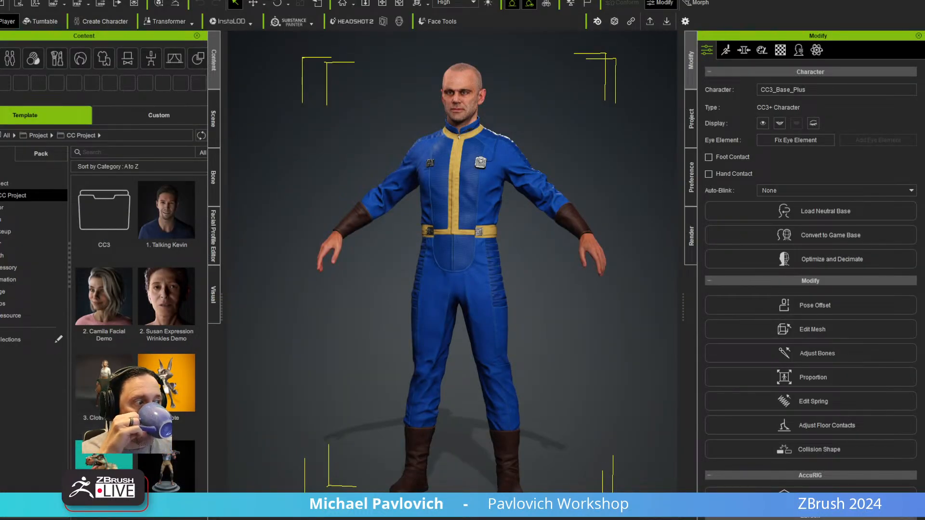
Play a preset motion on the suited character to preview the suit in movement.
left_click(510, 519)
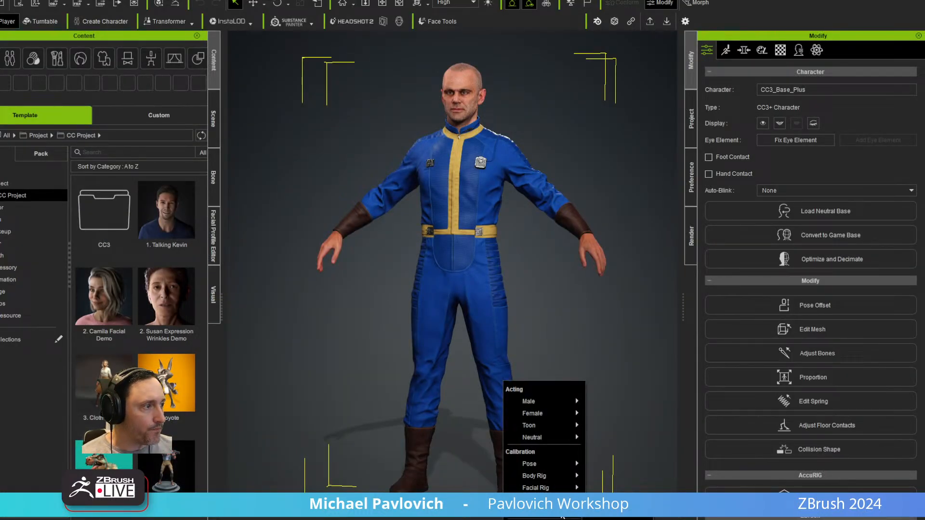
left_click(617, 512)
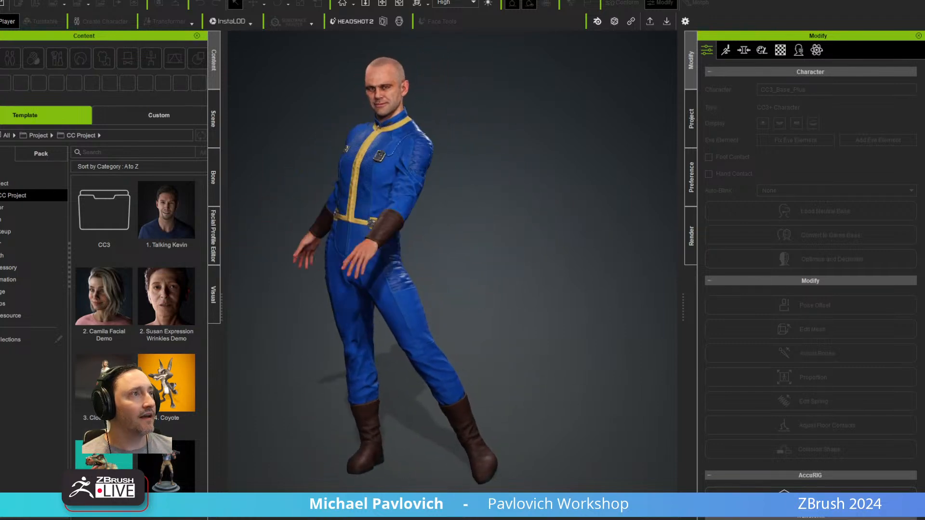
Load a dark, spotlit Light Room template from the Stage content into the character scene.
left_click(214, 118)
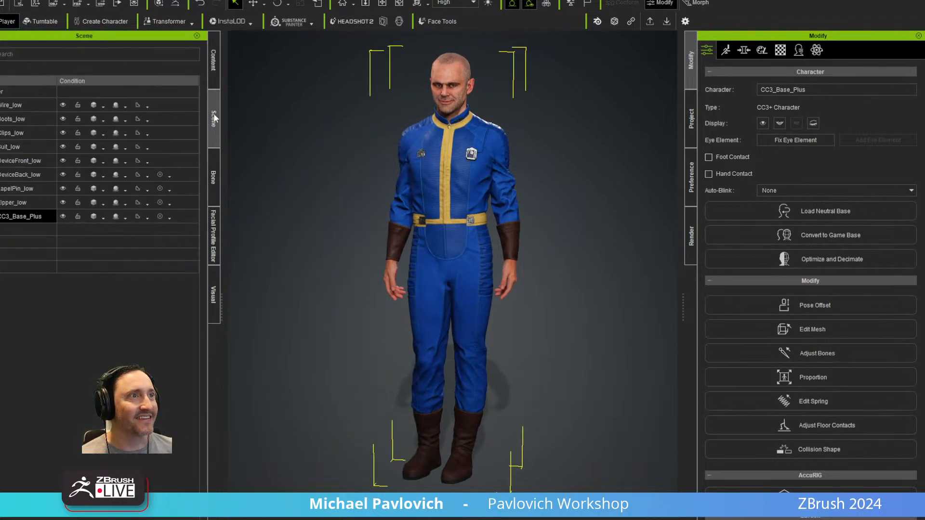
left_click(213, 61)
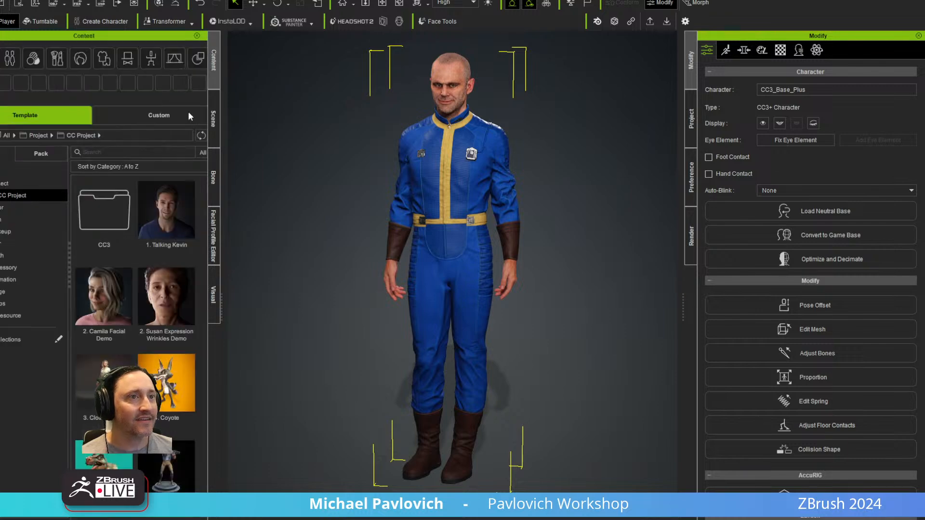
left_click(7, 291)
left_click(14, 304)
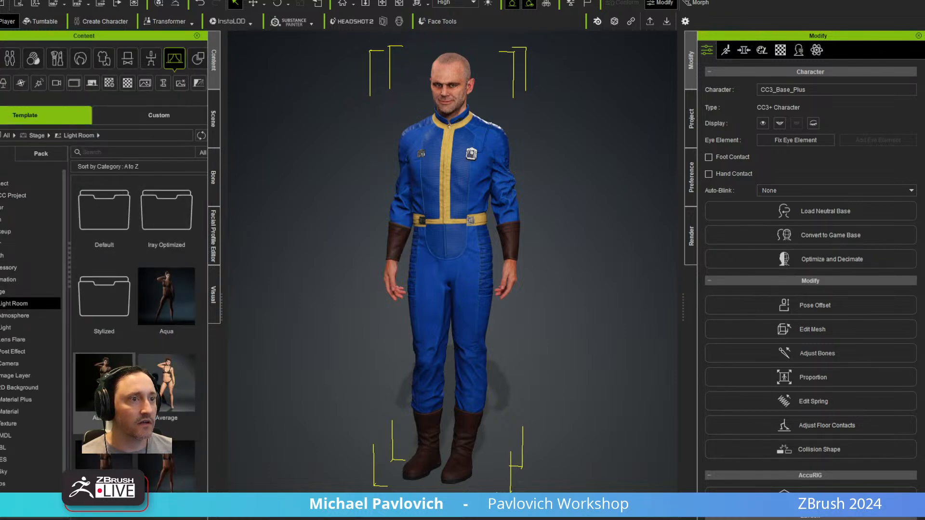
double_click(98, 381)
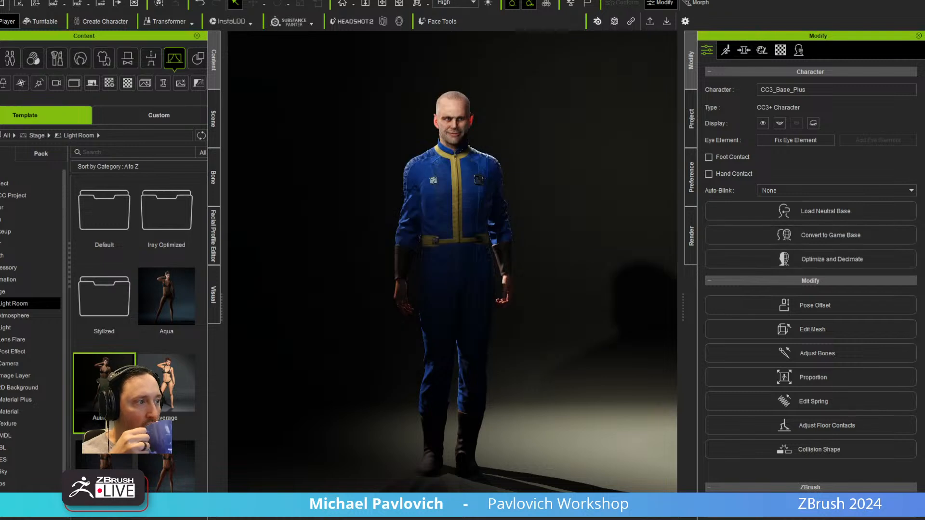
Play further preset motions on the spotlit character, view the suit in movement from a closer angle, and stop playback.
left_click(505, 519)
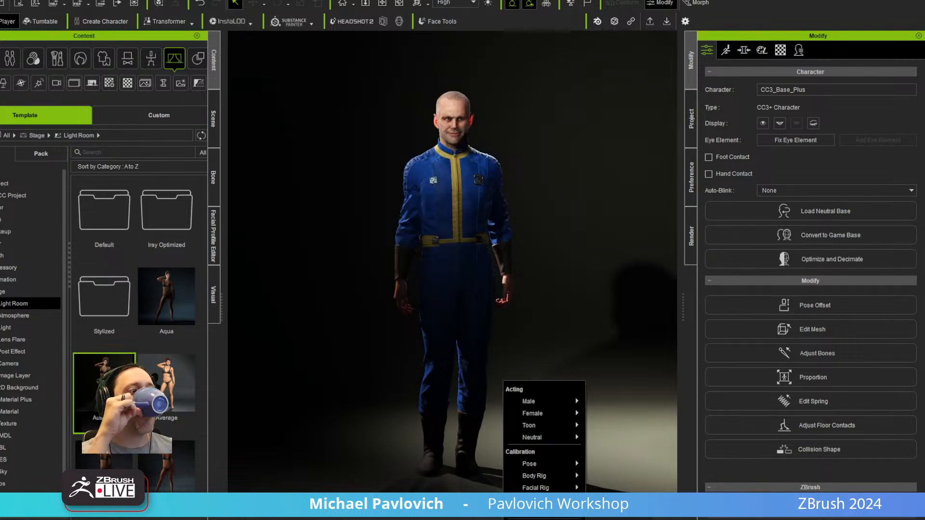
left_click(617, 518)
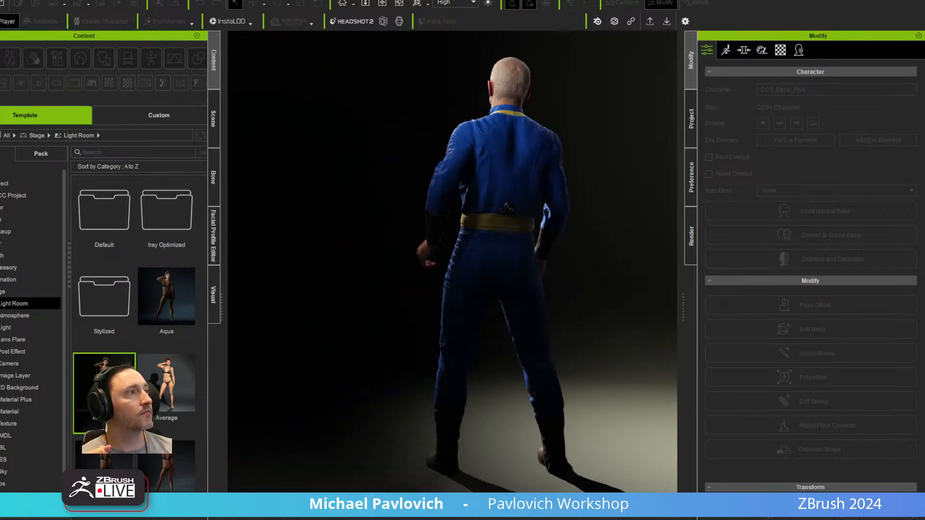
right_click(504, 384)
left_click(616, 513)
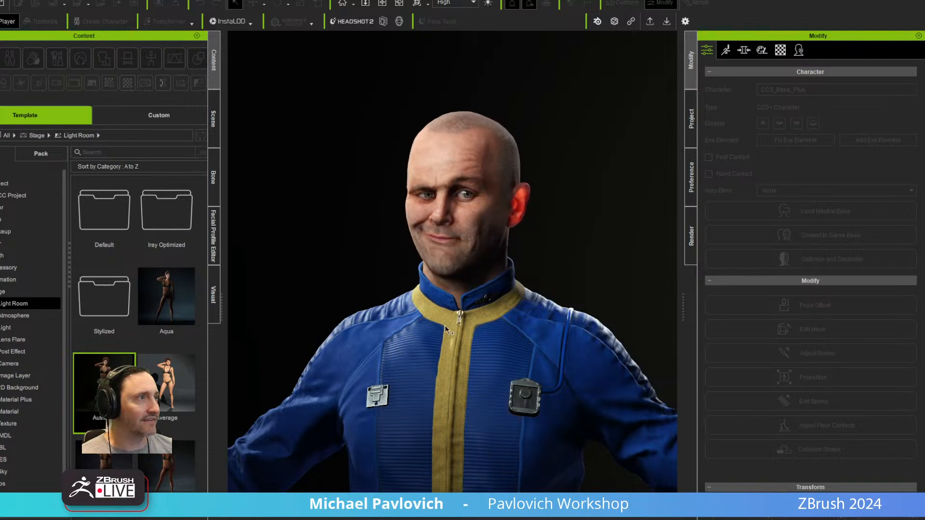
right_click_drag(449, 322, 468, 381, "alt")
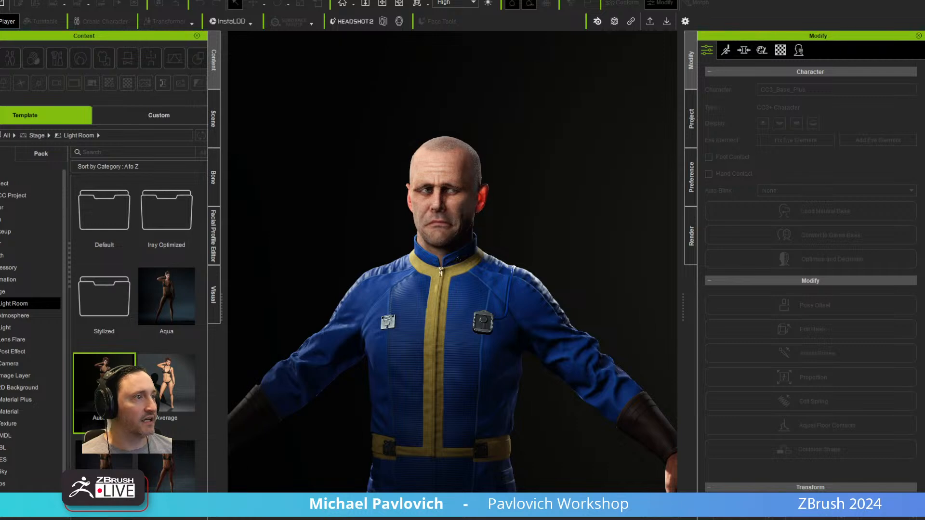
key("space")
Select the character and examine the full suit under the dark spotlit lighting, framed from the front.
right_click_drag(482, 318, 510, 392, "alt")
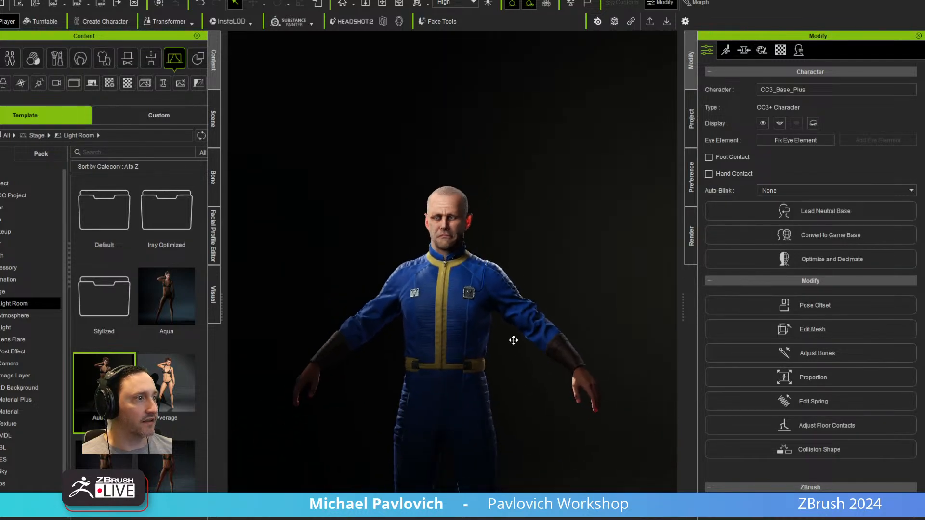
middle_click_drag(510, 392, 527, 311, "alt")
mouse_move(527, 312)
left_mouse_down("alt")
mouse_move(366, 325)
mouse_move(542, 315)
left_mouse_up("alt")
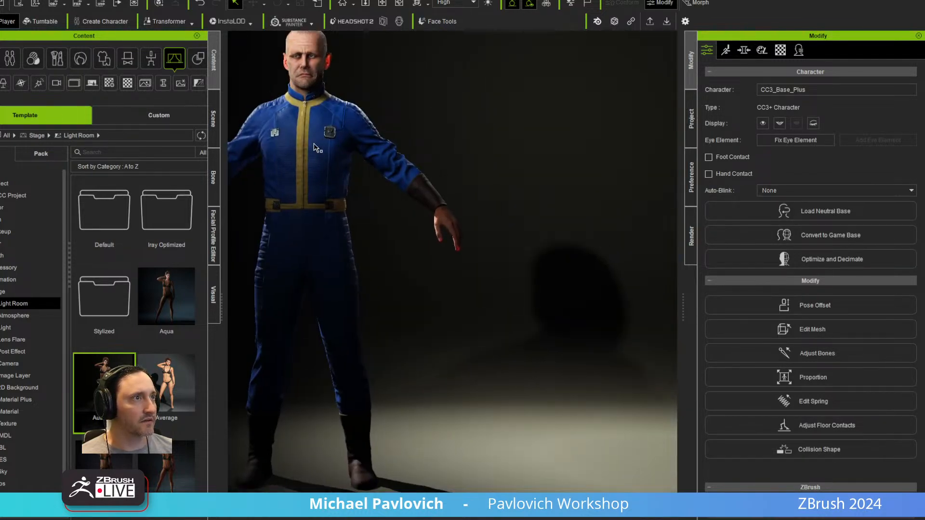
left_click(316, 145)
key("Home")
right_click_drag(487, 270, 523, 183, "alt")
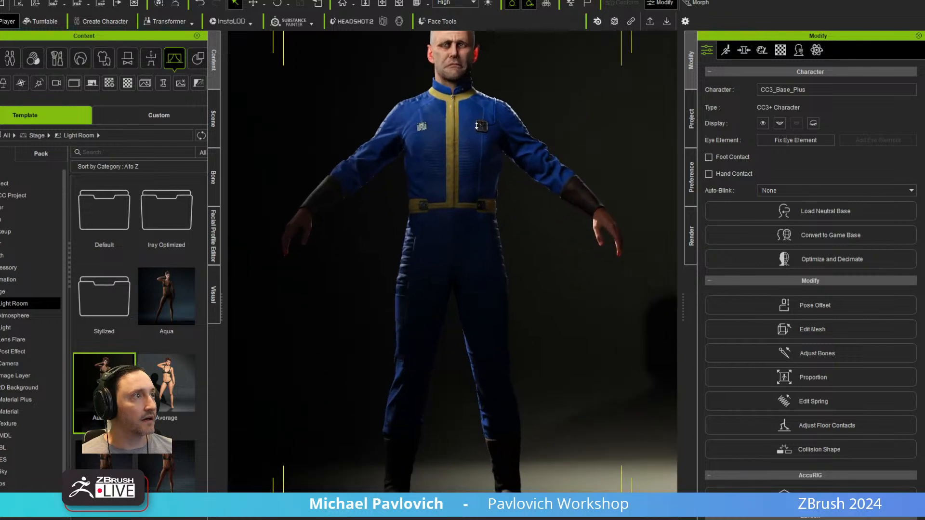
middle_click_drag(523, 183, 530, 258, "alt")
left_click_drag(531, 259, 284, 285, "alt")
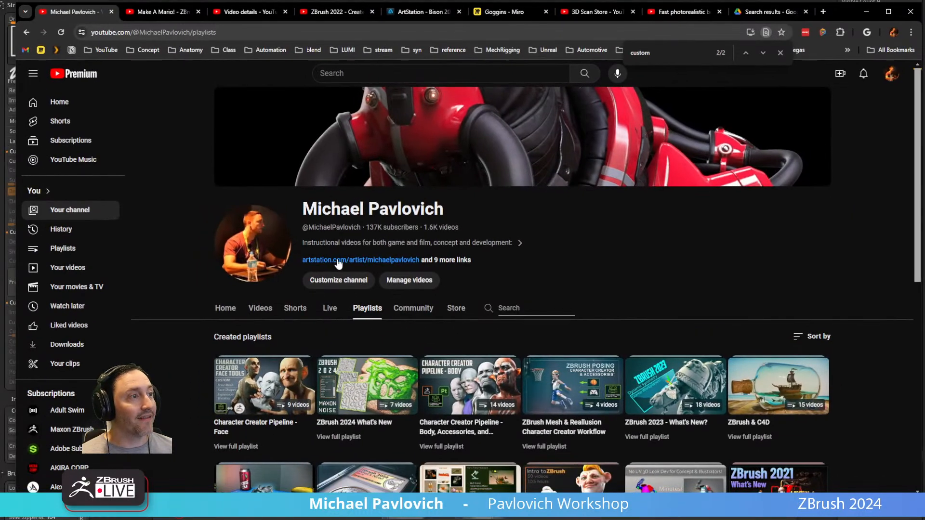
Browse the YouTube channel's playlists and home page for the Character Creator and ZBrush series, and minimize the browser.
scroll(333, 262, "down", 3)
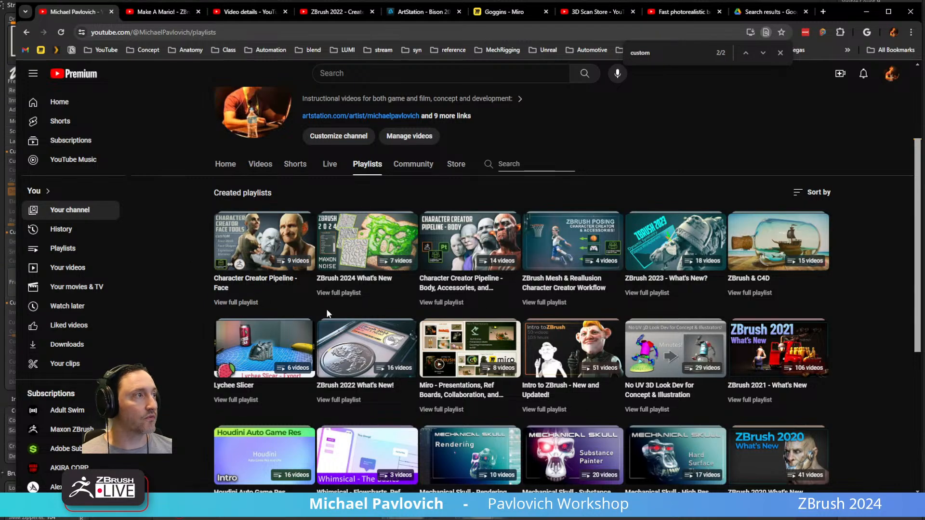
scroll(226, 241, "up", 3)
left_click(226, 308)
scroll(333, 275, "down", 5)
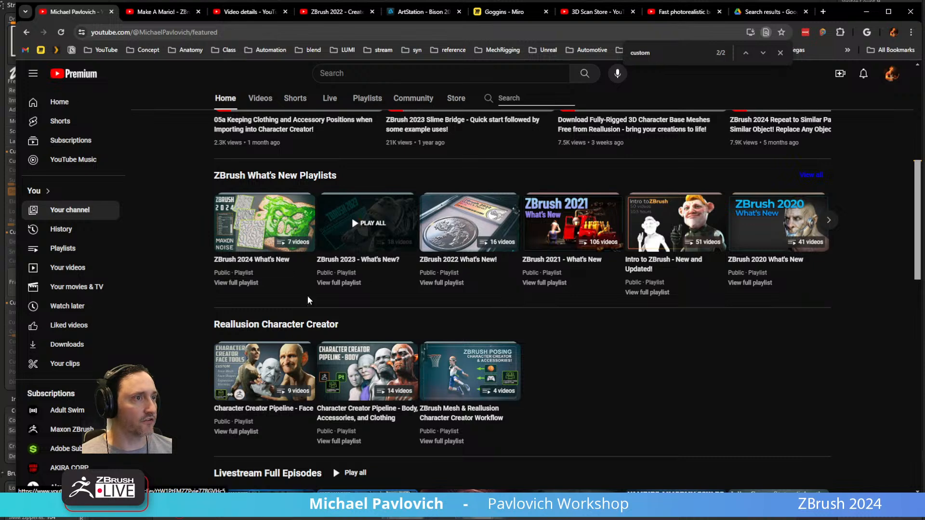
scroll(347, 359, "up", 4)
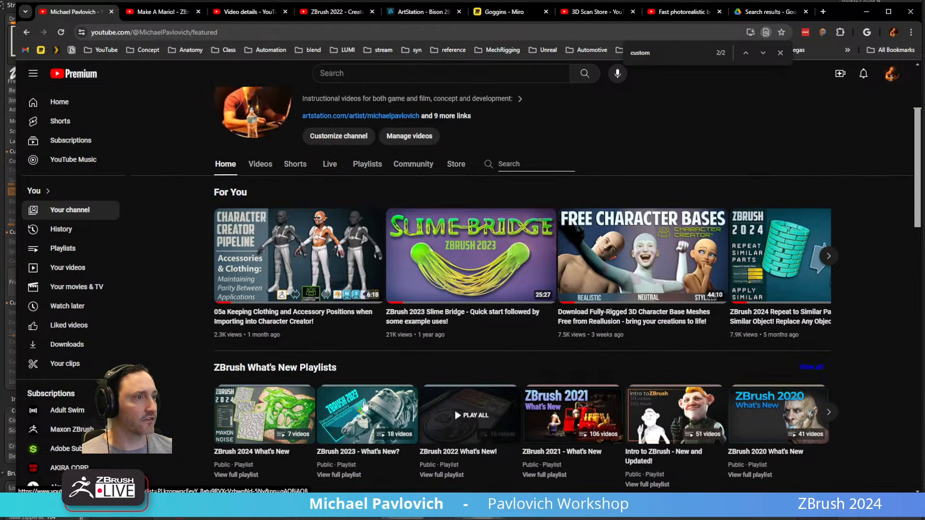
left_click(247, 31)
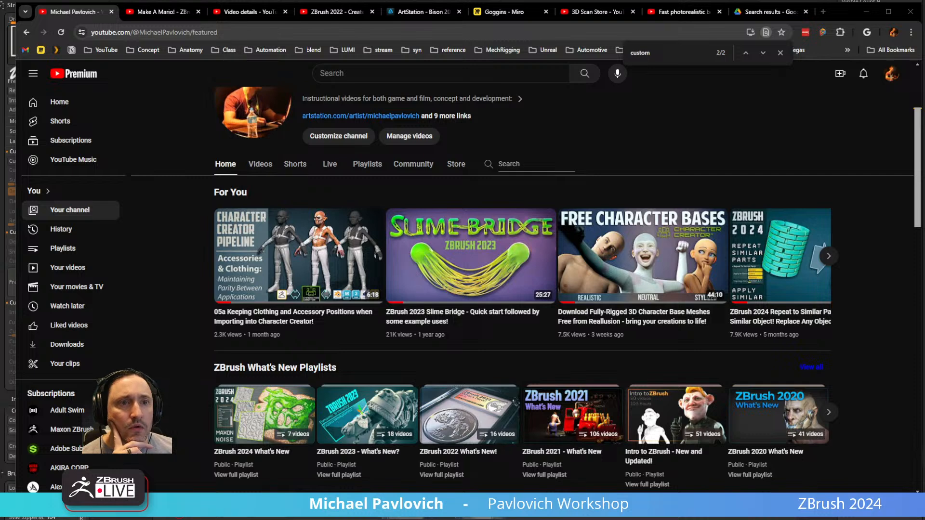
left_click(866, 12)
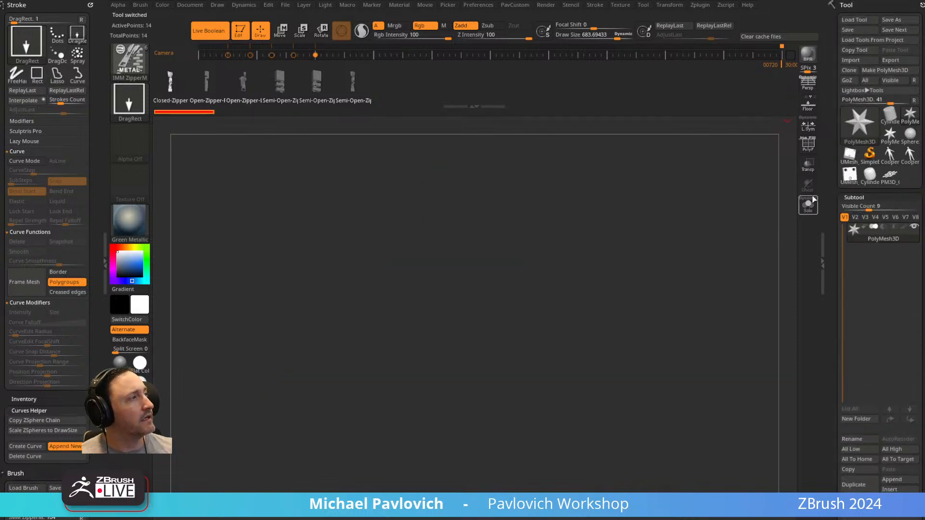
Bring up the staged concept character in ZBrush and examine its 01_Blockout subtool from the full body to a helmet close-up.
left_click(860, 123)
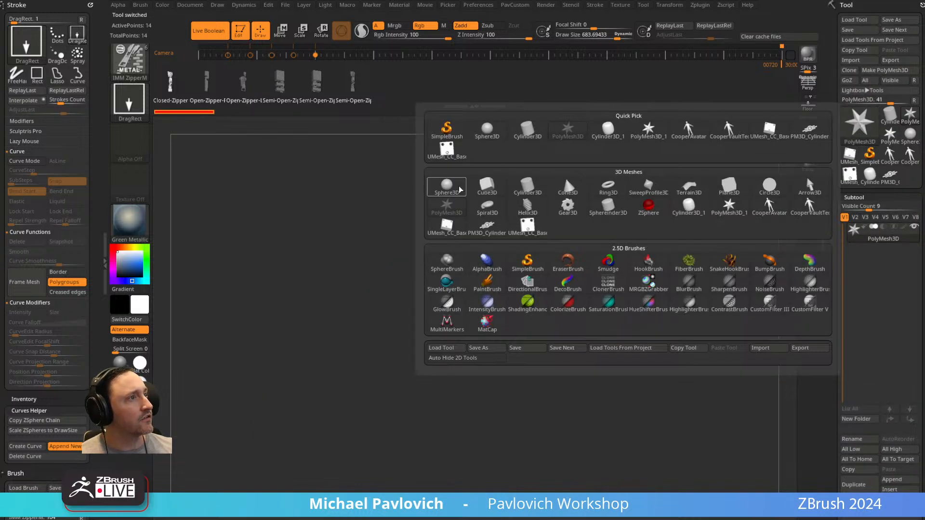
left_click(447, 187)
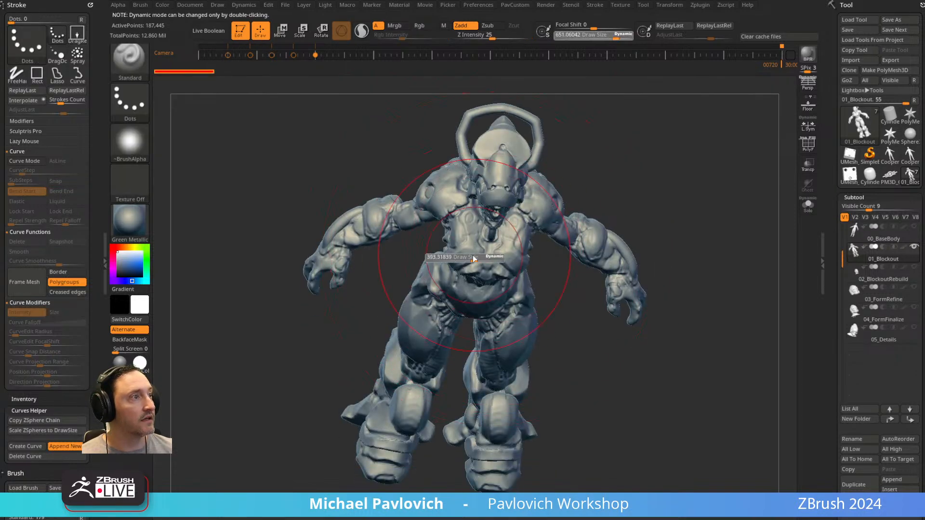
mouse_move(591, 324)
left_mouse_down("shift")
mouse_move(669, 227)
mouse_move(637, 415)
left_mouse_up("shift")
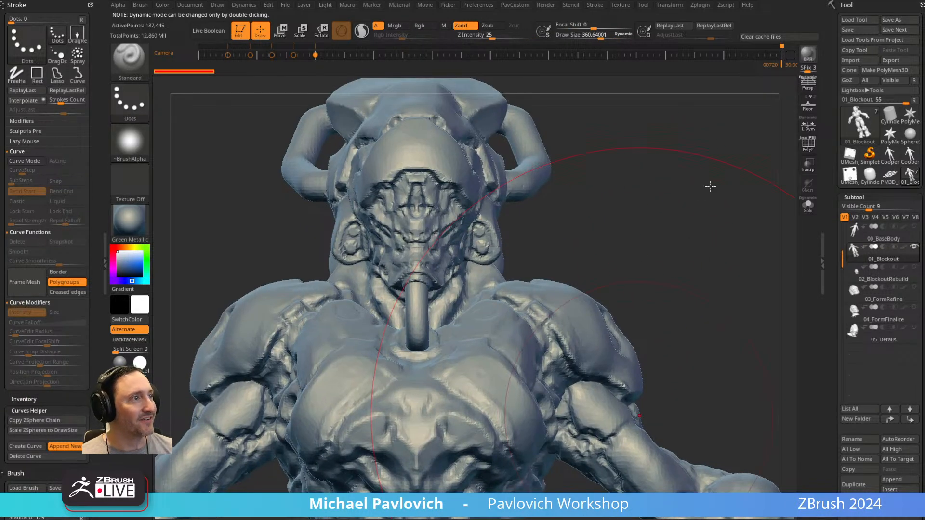
key("s")
mouse_move(678, 200)
left_mouse_down()
mouse_move(629, 206)
mouse_move(688, 231)
mouse_move(495, 285)
mouse_move(466, 285)
left_mouse_up()
key("s")
mouse_move(741, 271)
left_mouse_down()
mouse_move(694, 260)
mouse_move(699, 282)
left_mouse_up()
key("s")
left_click_drag(476, 277, 470, 275)
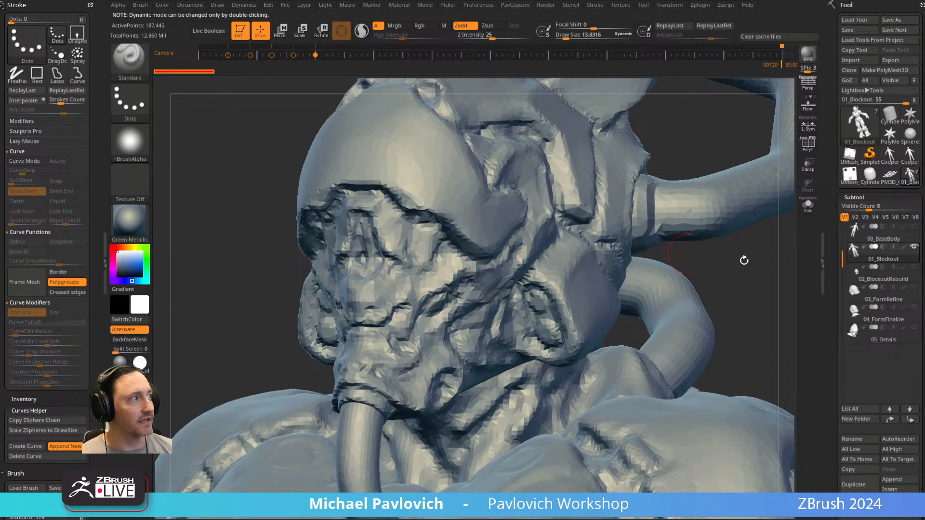
Compare the 02_BlockoutRebuild and 03_FormRefine helmet stages, isolating each one and checking the rebuild's wireframe and polygroups.
left_click(892, 281)
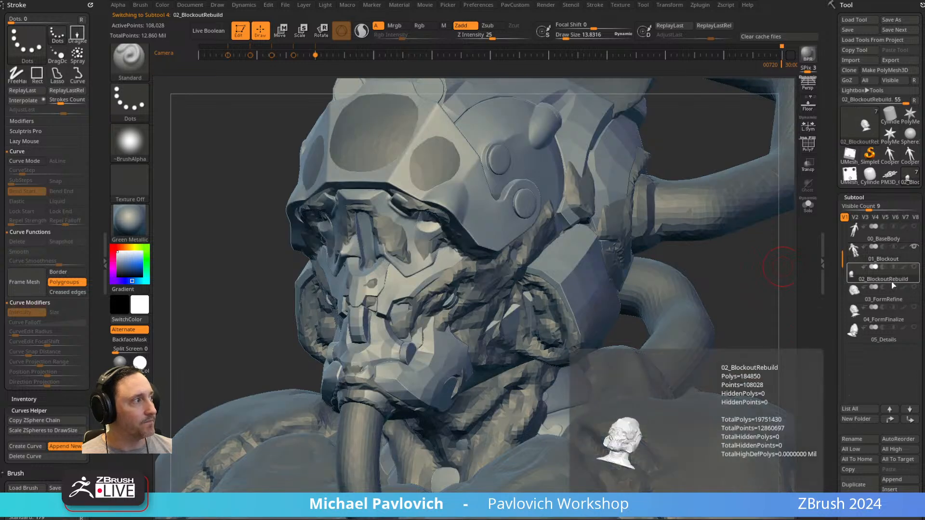
left_click(914, 246)
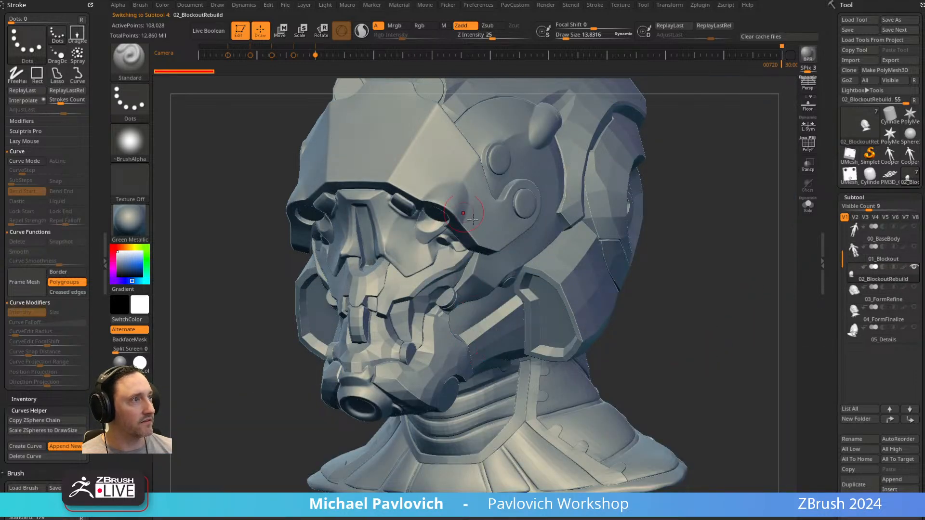
left_click(809, 143)
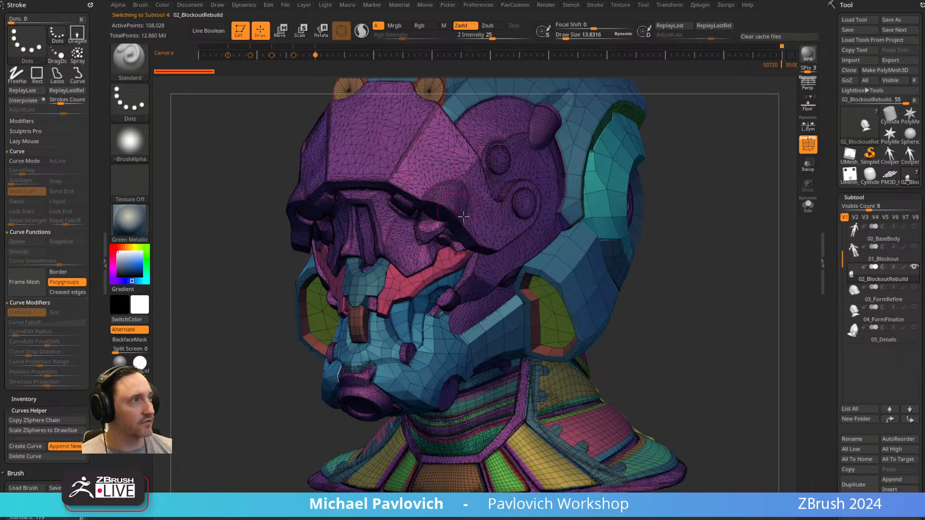
left_click(808, 143)
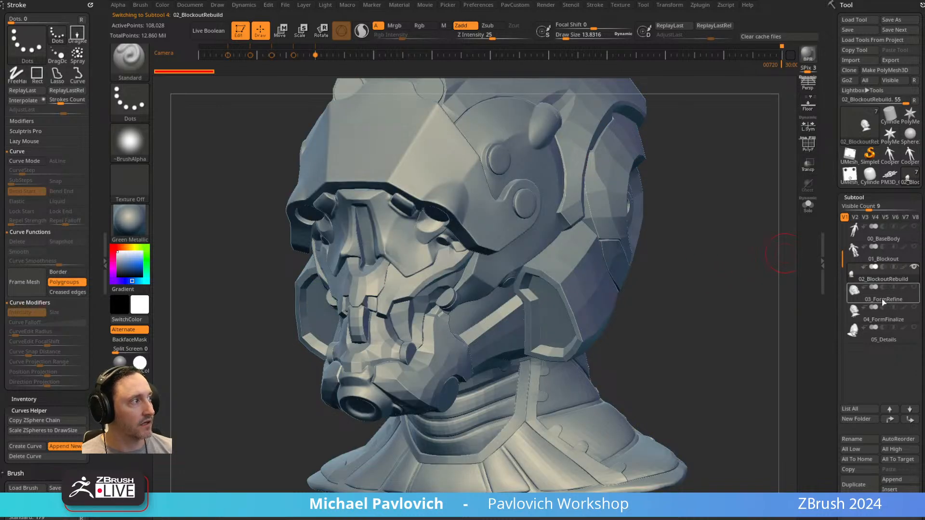
left_click(885, 299)
left_click(914, 269)
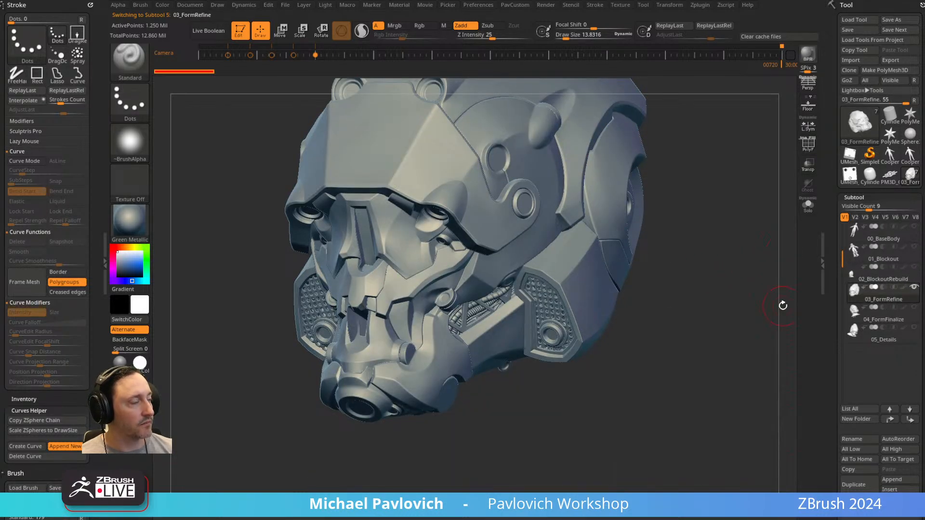
Examine the FPSFemaleFormRefine tool, from a single armour part to the fully assembled armoured character.
left_click(910, 114)
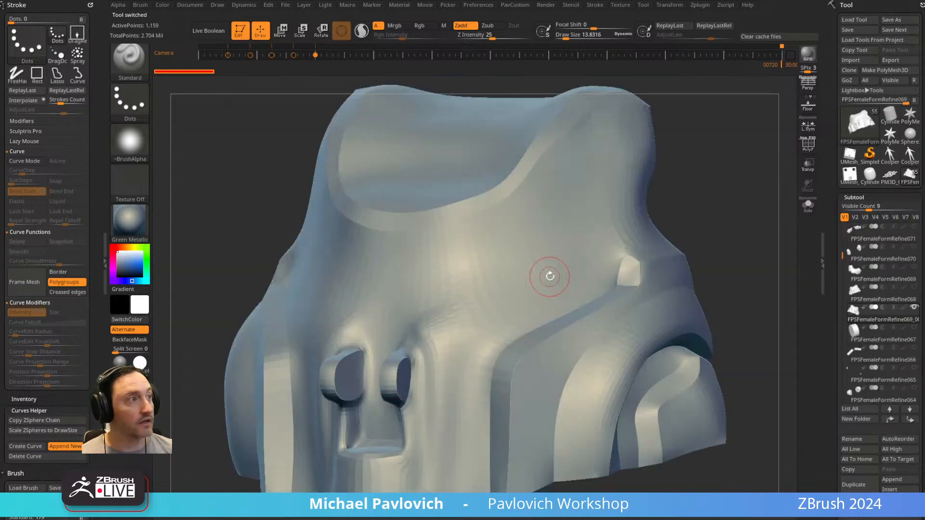
left_click(914, 307, "shift")
right_click_drag(710, 248, 666, 259, "ctrl")
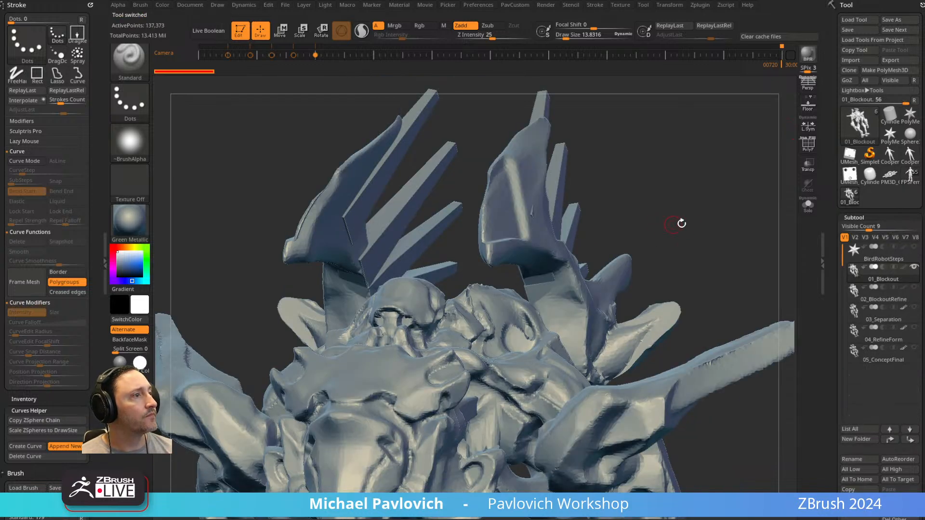
left_click_drag(682, 223, 711, 94, "alt")
left_click_drag(771, 288, 704, 290)
Review the bird robot's construction stages through the 02_BlockoutRefine, 03_Separation and 04_RefineForm subtools.
key("s")
mouse_move(570, 317)
left_mouse_down()
mouse_move(585, 315)
mouse_move(576, 316)
left_mouse_up()
left_click_drag(654, 341, 622, 192, "alt")
mouse_move(625, 251)
left_mouse_down()
mouse_move(709, 253)
mouse_move(683, 275)
mouse_move(781, 270)
left_mouse_up()
left_click(878, 294)
left_click_drag(748, 328, 744, 404, "alt")
left_click_drag(607, 291, 658, 329, "alt")
left_click(893, 317)
left_click_drag(740, 345, 742, 296)
left_click(889, 339)
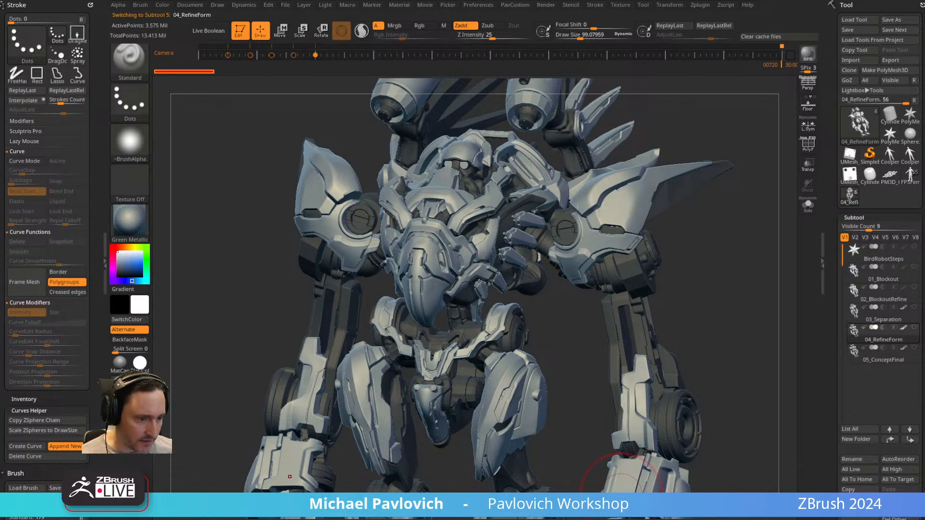
Consult the Brute Force artist examples in the ZBrush Hard Surface - Linear Walkthrough document, and return to the bird robot.
left_click_drag(617, 518, 751, 39)
scroll(312, 274, "down", 9)
scroll(317, 292, "down", 20)
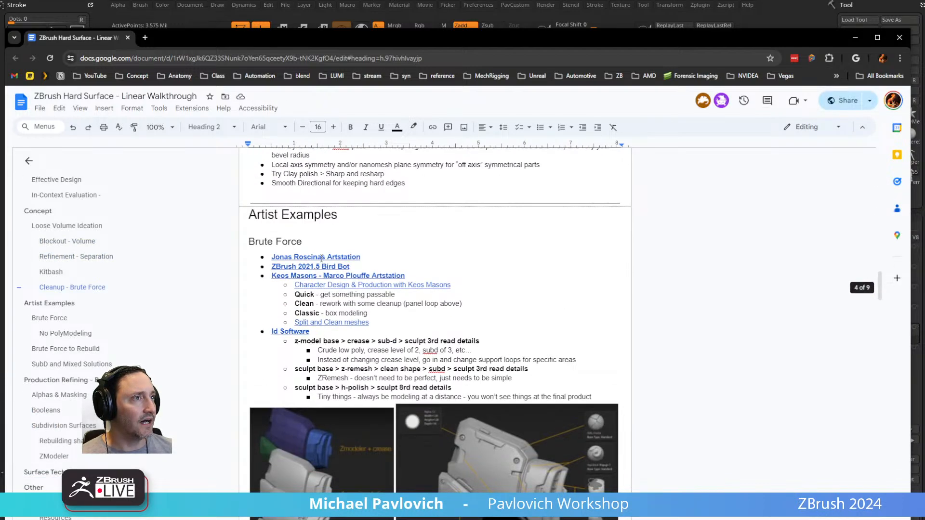
left_click(481, 232)
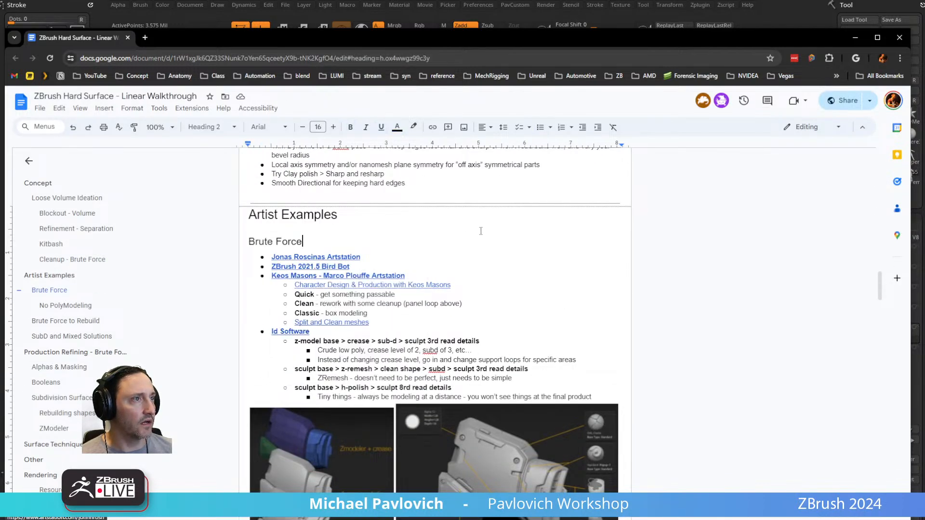
left_click_drag(629, 40, 621, 519)
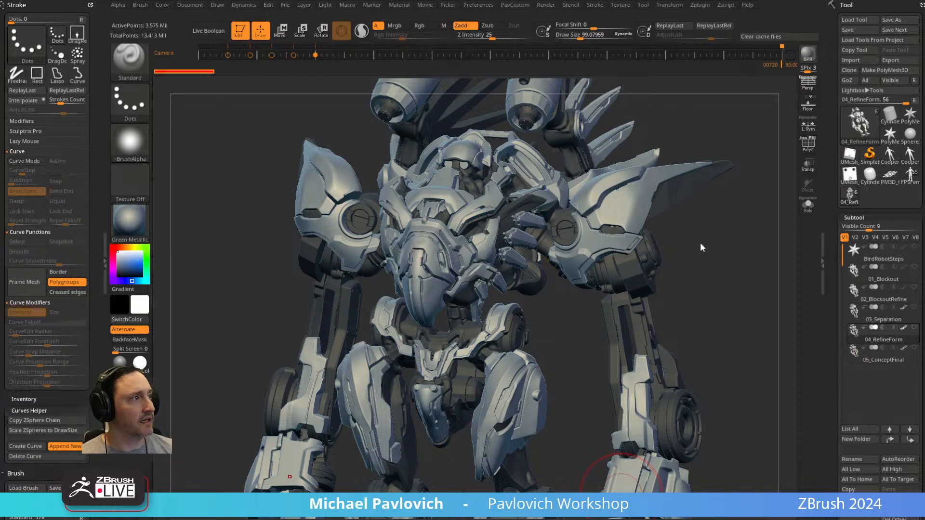
Isolate the 05_ConceptFinal subtool with Solo and examine the finished bird robot from several angles.
left_click_drag(701, 263, 764, 248)
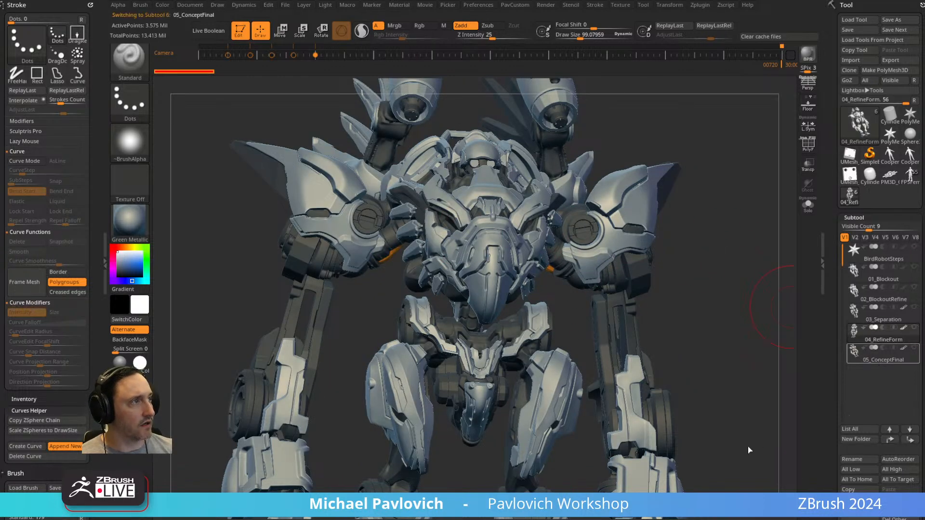
left_click(808, 205)
mouse_move(742, 291)
left_mouse_down()
mouse_move(679, 291)
mouse_move(724, 279)
mouse_move(635, 281)
left_mouse_up()
left_click(905, 348)
key("s")
mouse_move(630, 241)
left_mouse_down()
mouse_move(647, 237)
mouse_move(624, 266)
mouse_move(578, 270)
left_mouse_up()
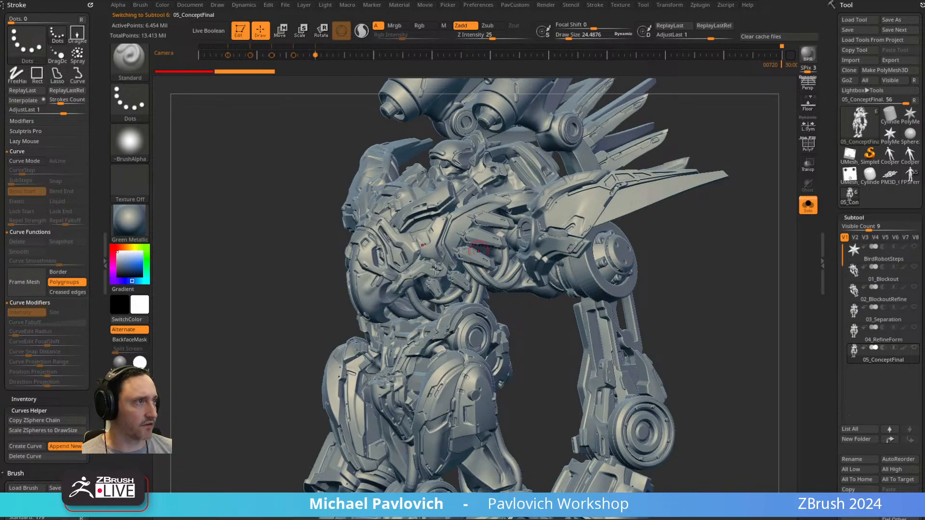
left_click_drag(685, 288, 391, 217)
mouse_move(725, 239)
left_mouse_down()
mouse_move(721, 260)
mouse_move(766, 270)
mouse_move(751, 272)
left_mouse_up()
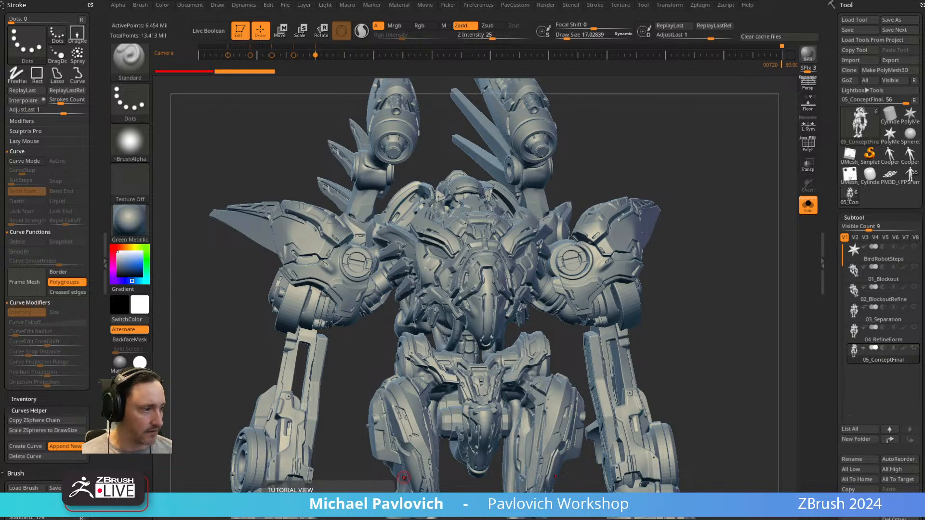
Open the YouTube video on ZBrush 2022 camera image planes and skip ahead to the Photoshop paint-over of the robot.
left_click_drag(751, 519, 804, 28)
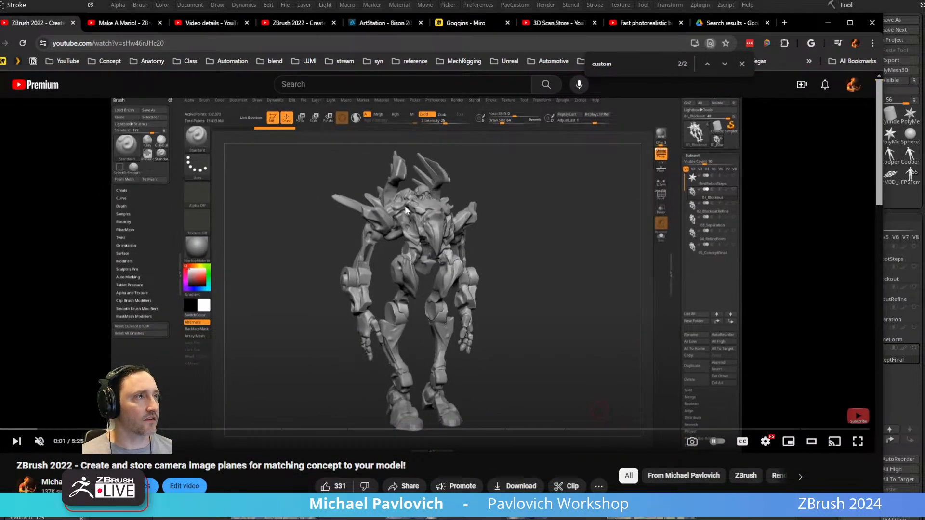
left_click(164, 429)
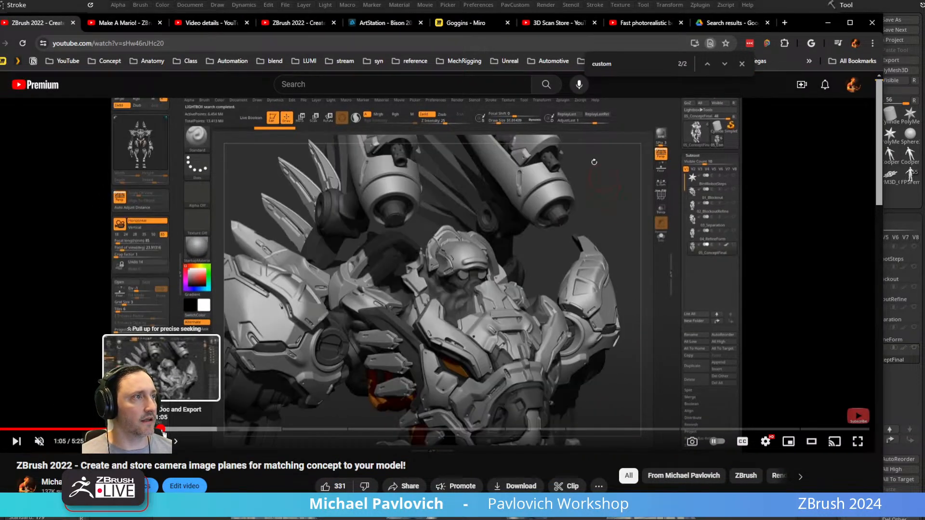
left_click_drag(274, 432, 309, 430)
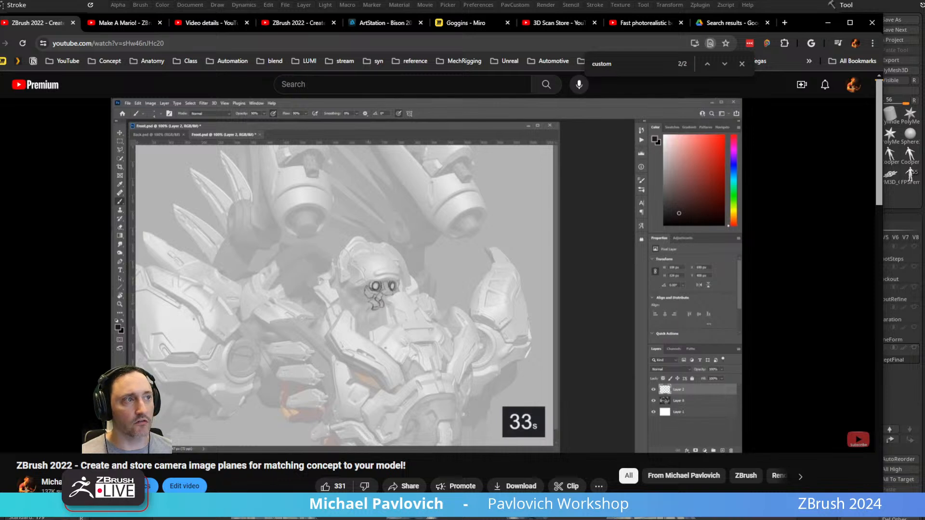
mouse_move(385, 376)
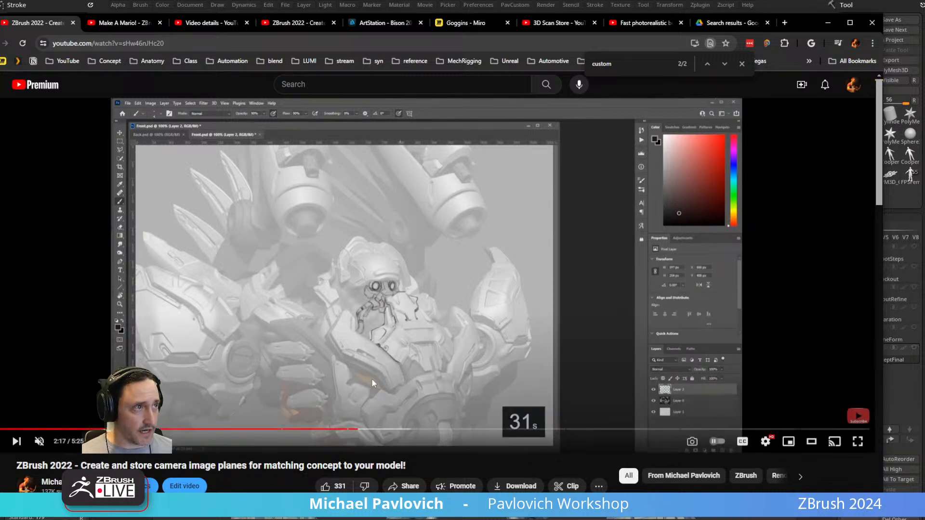
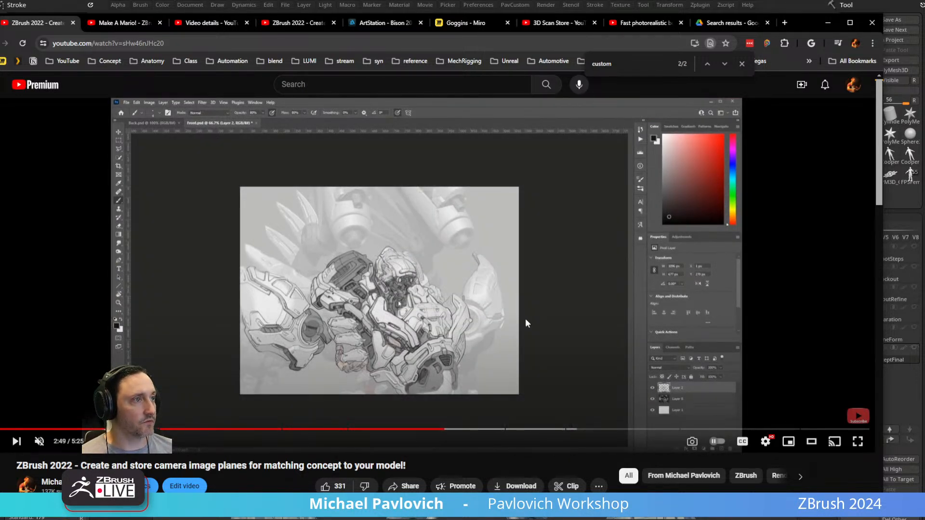
Switch back to ZBrush and select the 02_BlockoutRefine subtool.
left_click(828, 22)
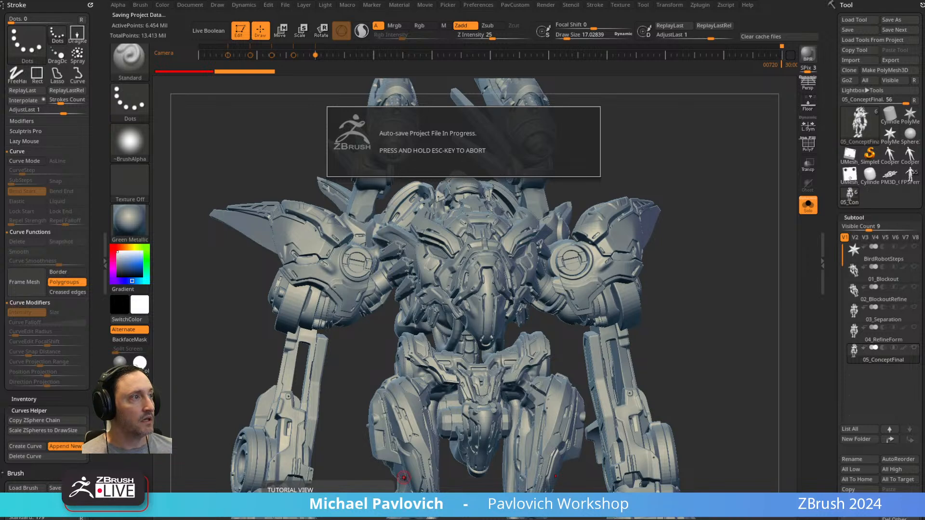
left_click_drag(743, 223, 774, 270)
left_click(884, 297)
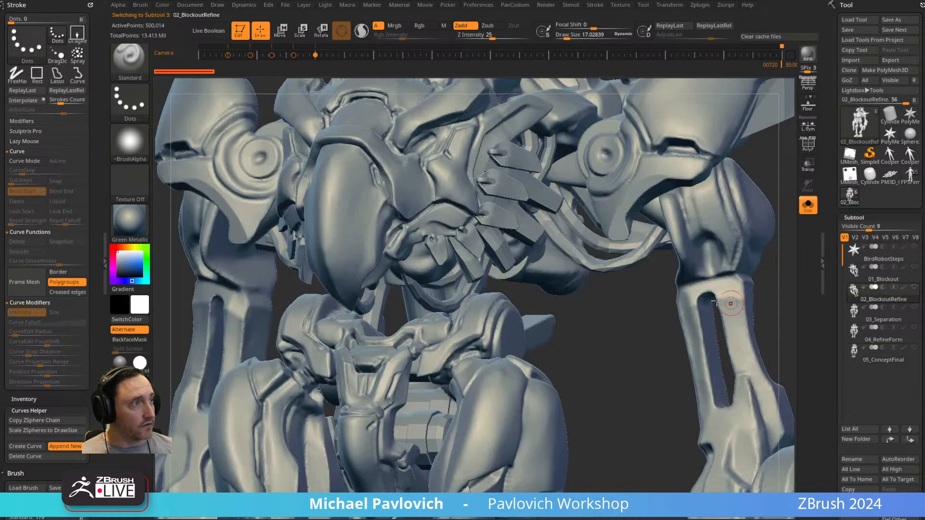
left_click_drag(685, 395, 659, 407)
Isolate the bird robot's head on 02_BlockoutRefine and separate it into its own subtool with Split Hidden.
right_click_drag(485, 270, 500, 341)
right_click_drag(501, 278, 436, 281)
left_click_drag(442, 274, 480, 311, "ctrl+shift")
right_click_drag(480, 310, 489, 272)
key("space")
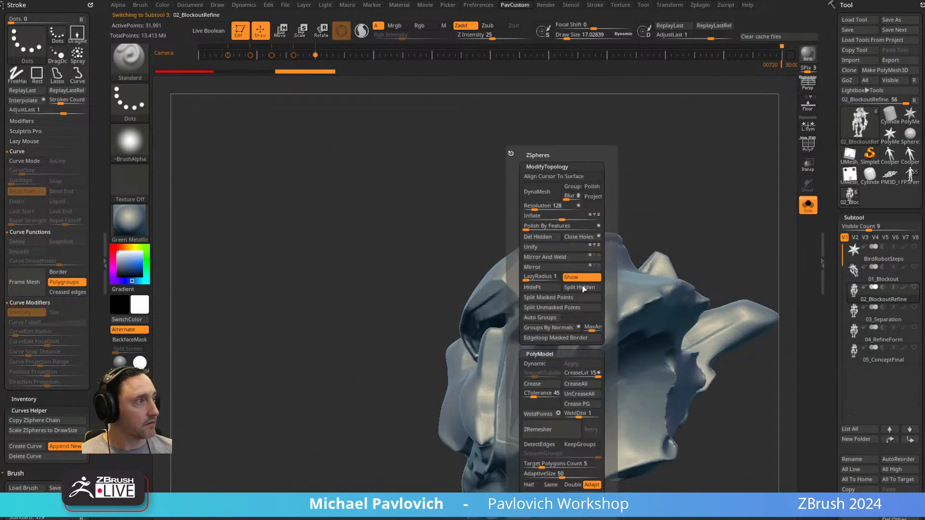
left_click(579, 288)
Try remeshing the separated head with DynaMesh at resolution 192, and undo the remesh.
right_click_drag(386, 312, 701, 227)
key("space")
left_click_drag(678, 207, 538, 261)
key("space")
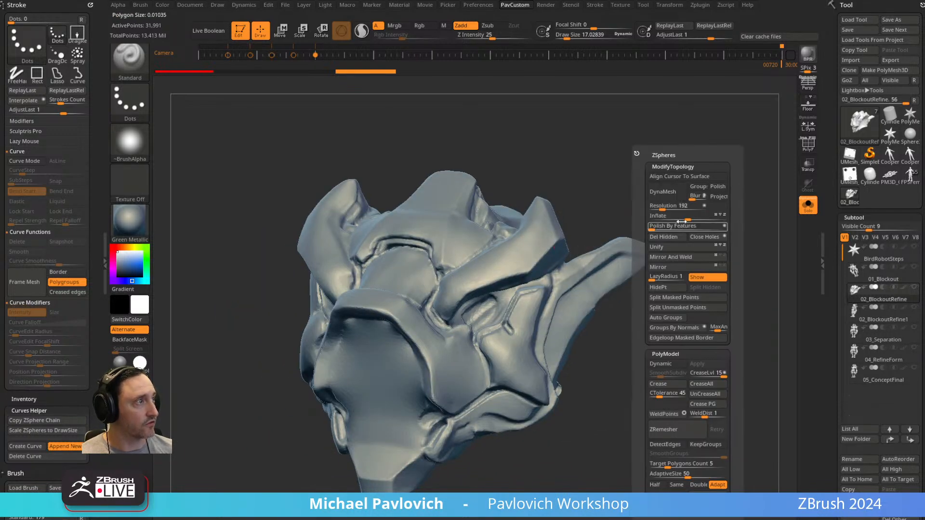
left_click(664, 193)
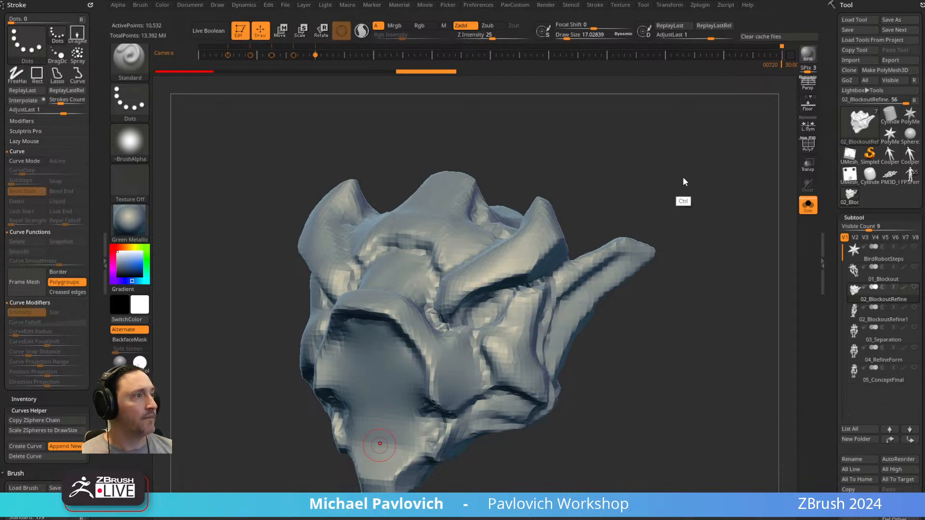
key("ctrl+z")
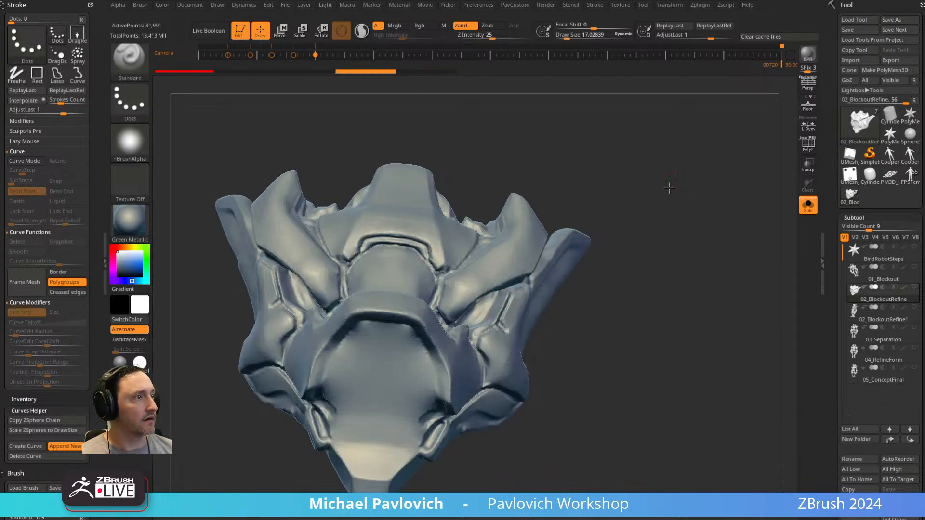
Remesh the head with DynaMesh at resolution 544 and make it symmetrical with Mirror And Weld.
key("space")
left_click(643, 208)
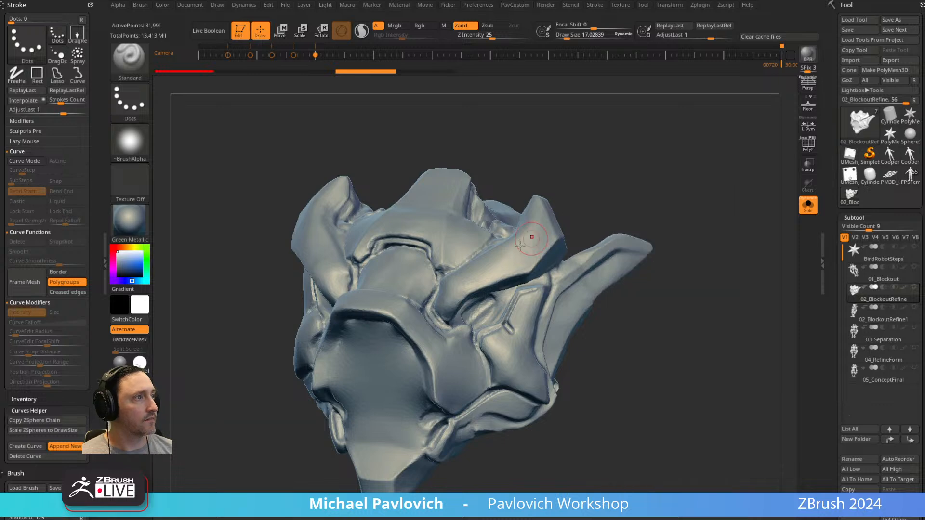
key("ctrl+shift+z")
key("space")
left_click(687, 219)
right_click_drag(509, 266, 467, 274)
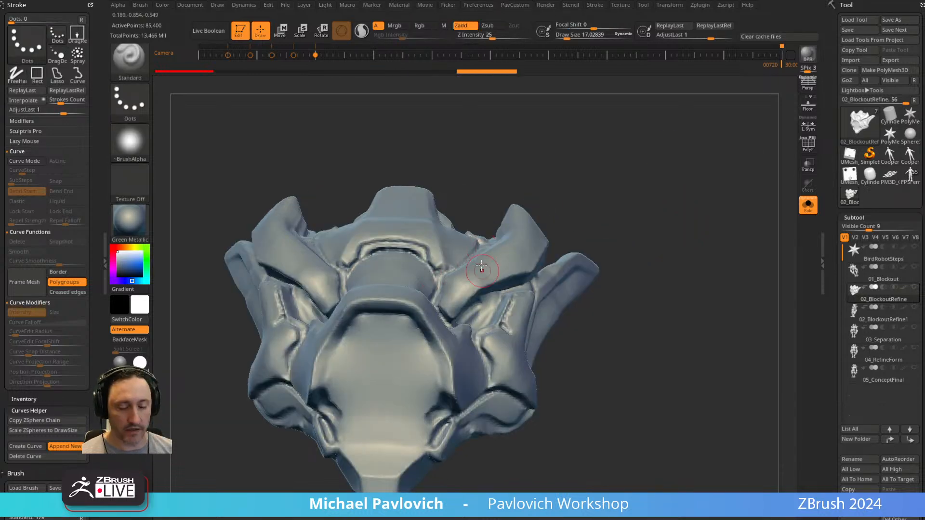
key("space")
left_click(627, 258)
right_click_drag(607, 200, 601, 230)
Mask the whole central brow plate above the beak with the MaskPen brush, adjusting the brush size as needed.
key("s")
mouse_move(643, 125)
right_mouse_down("alt")
mouse_move(661, 188)
mouse_move(694, 190)
right_mouse_up("alt")
left_click_drag(333, 311, 349, 338, "ctrl")
right_click_drag(482, 233, 446, 289)
right_click_drag(501, 188, 533, 234)
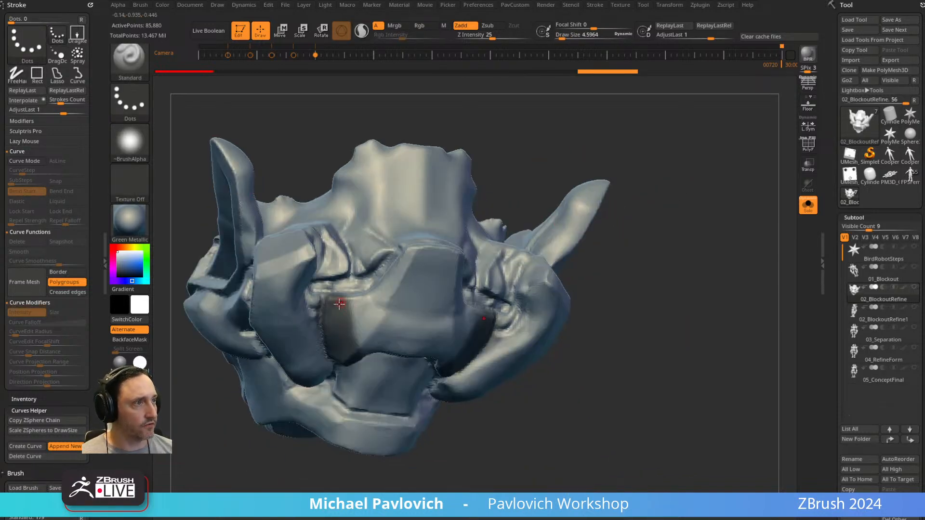
key("s")
key("s")
mouse_move(341, 302)
left_mouse_down()
mouse_move(385, 287)
mouse_move(405, 260)
mouse_move(482, 239)
left_mouse_up()
right_click_drag(637, 160, 622, 109)
left_click_drag(345, 321, 369, 356, "ctrl")
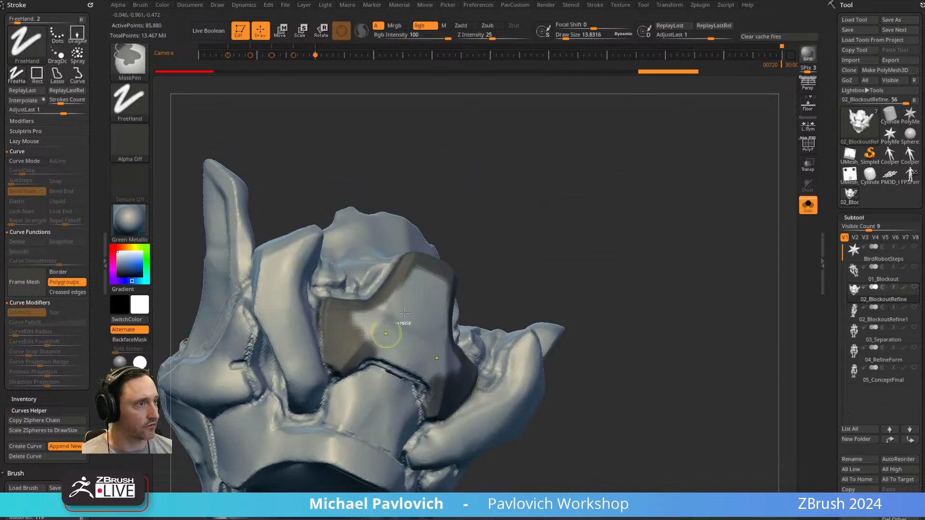
right_click_drag(369, 356, 400, 344)
mouse_move(370, 358)
left_mouse_down("ctrl")
mouse_move(362, 368)
mouse_move(398, 370)
left_mouse_up("ctrl")
right_click_drag(398, 370, 362, 326)
mouse_move(381, 337)
left_mouse_down("ctrl")
mouse_move(366, 322)
mouse_move(414, 295)
mouse_move(400, 333)
mouse_move(451, 278)
left_mouse_up("ctrl")
mouse_move(583, 283)
right_mouse_down()
mouse_move(507, 256)
mouse_move(341, 395)
right_mouse_up()
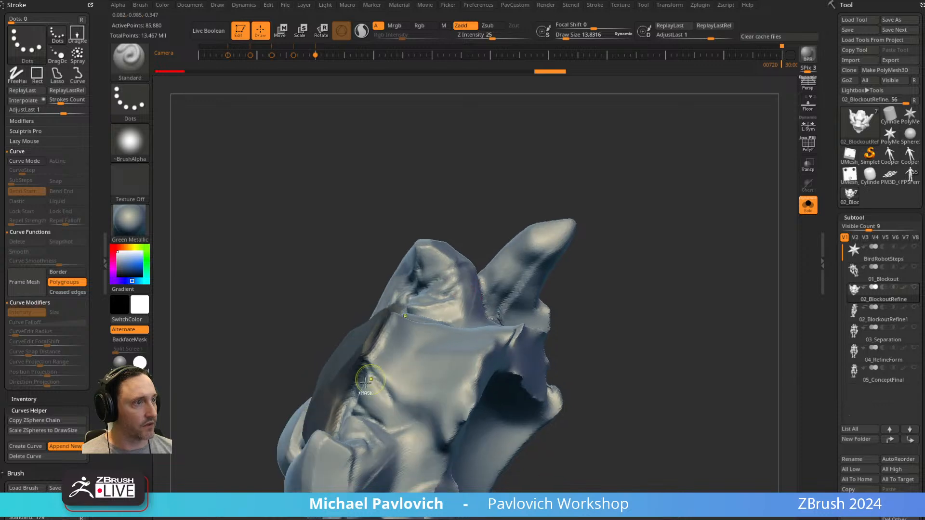
mouse_move(355, 364)
right_mouse_down()
mouse_move(655, 207)
mouse_move(644, 231)
right_mouse_up()
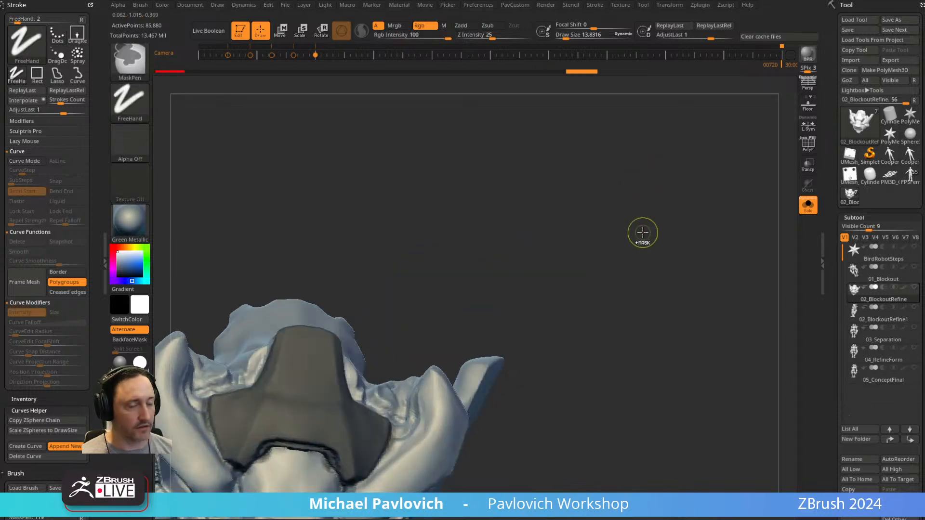
Turn the masked brow plate into its own polygroup, isolate it and separate it with Split Hidden.
key("ctrl+w")
left_click(316, 422, "ctrl+shift")
key("3")
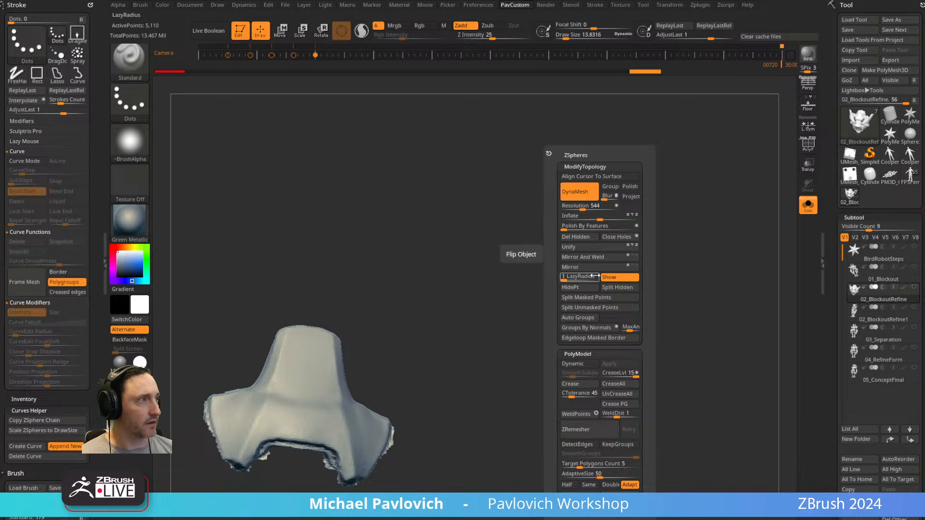
left_click(606, 289)
right_click_drag(490, 330, 566, 301, "alt")
right_click_drag(497, 294, 595, 263)
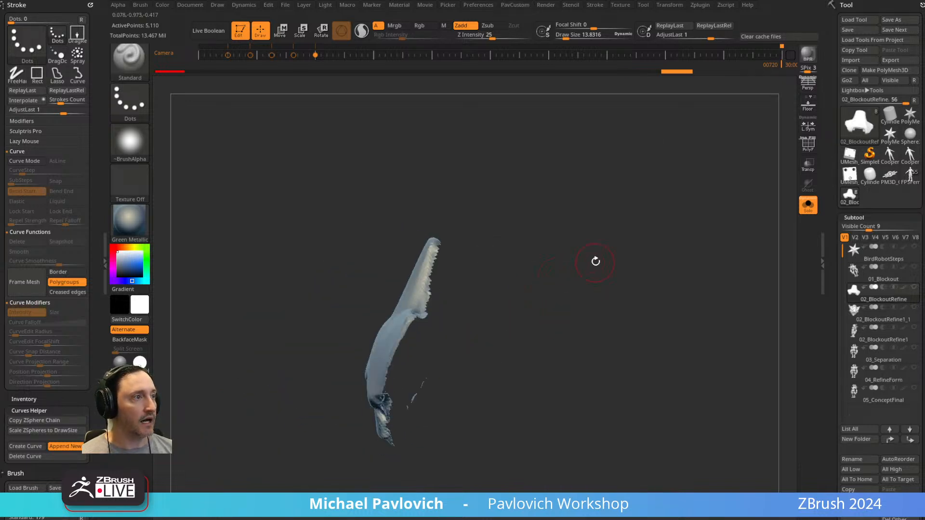
Close the holes on the back of the separated brow plate and display its polygroups with PolyFrame.
key("3")
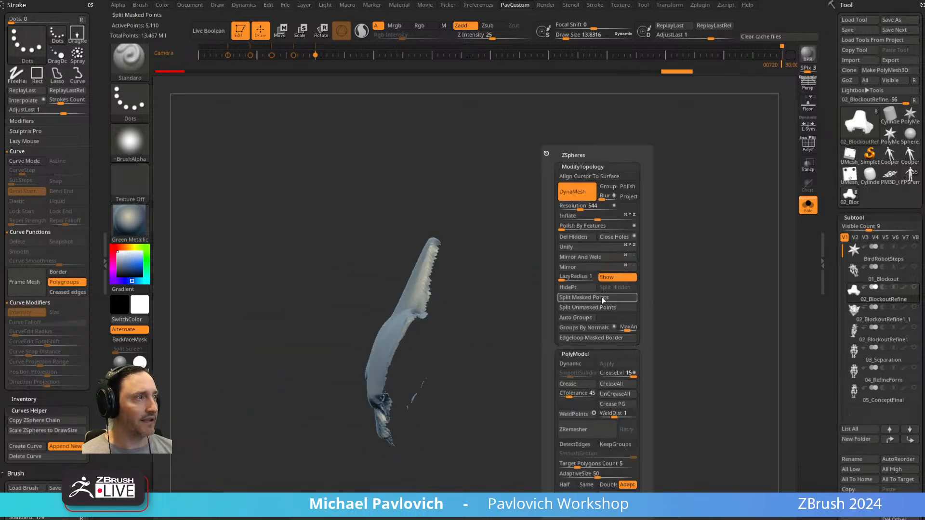
left_click(612, 237)
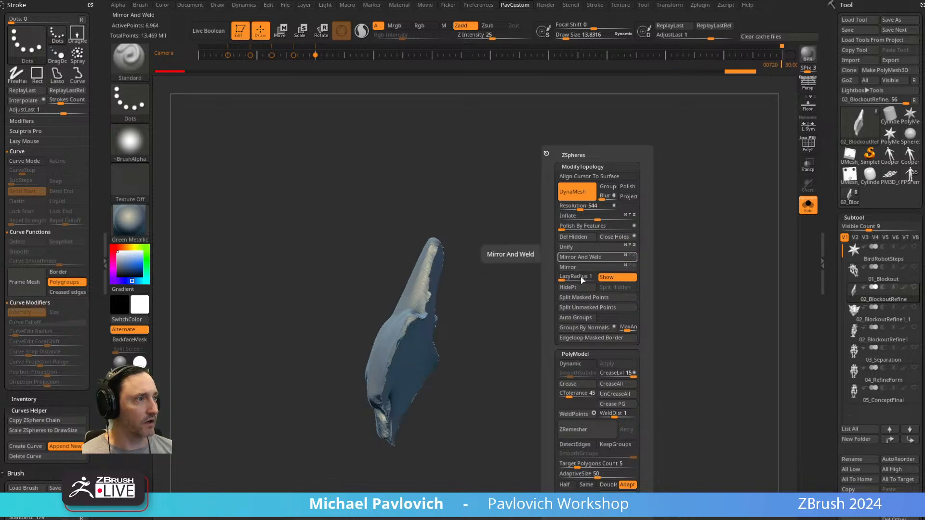
left_click(807, 146)
right_click_drag(676, 225, 622, 265)
Adjust the plate's closed back surface with the Move gizmo and remesh the piece with DynaMesh.
key("w")
left_click(426, 352, "ctrl")
right_click_drag(509, 305, 441, 350)
right_click_drag(513, 347, 428, 323)
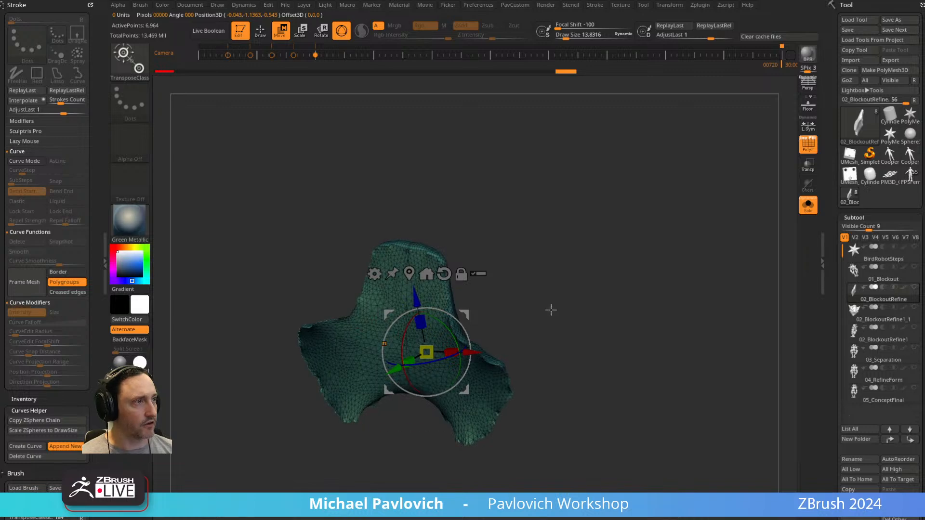
right_click_drag(534, 311, 592, 311)
left_click_drag(481, 371, 492, 373, "ctrl")
left_click_drag(575, 263, 635, 332, "ctrl")
key("q")
left_click_drag(580, 235, 616, 333, "ctrl")
mouse_move(568, 306)
right_mouse_down()
mouse_move(624, 327)
mouse_move(591, 358)
right_mouse_up()
mouse_move(628, 334)
right_mouse_down("alt")
mouse_move(609, 293)
mouse_move(615, 312)
right_mouse_up("alt")
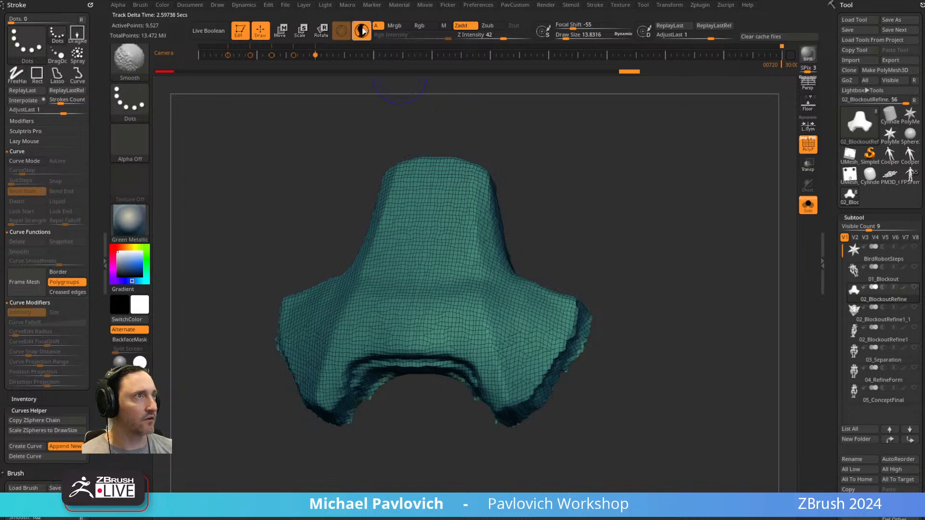
Reduce the Smooth brush size and smooth the plate's jagged outer and lower edges.
key("s")
left_click_drag(598, 332, 518, 419)
right_click_drag(561, 397, 544, 394)
left_click_drag(472, 388, 492, 413, "shift")
right_click_drag(503, 410, 658, 304)
left_click_drag(478, 348, 648, 236, "shift")
right_click_drag(694, 180, 647, 190)
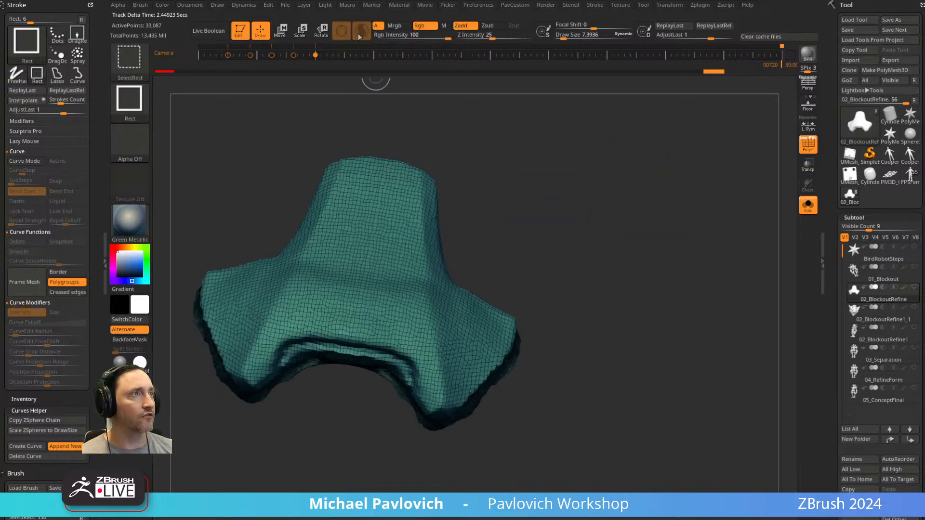
Choose the ClipCurve brush, hide PolyFrame and clip the rough side edge of the plate.
left_click(129, 58, "ctrl+shift")
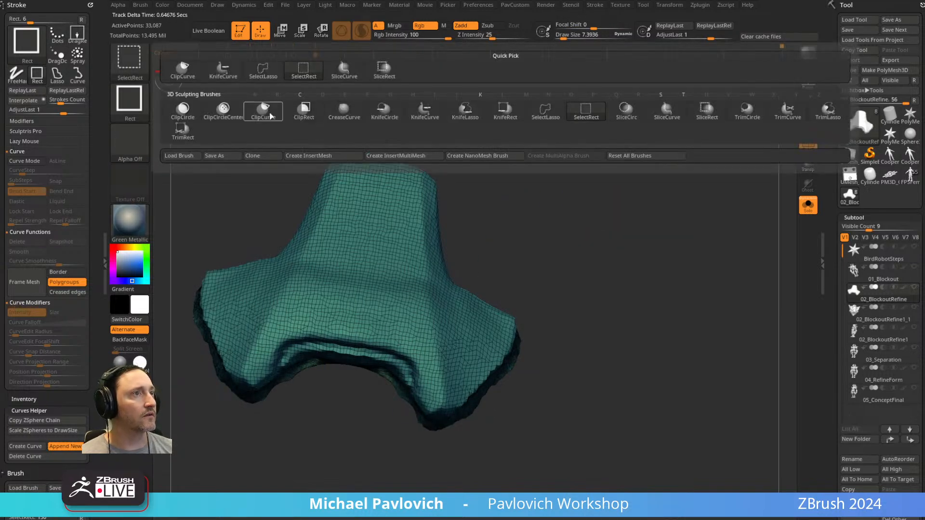
key("shift+f")
mouse_move(759, 178)
left_mouse_down()
mouse_move(665, 223)
mouse_move(652, 262)
left_mouse_up()
key("ctrl+shift")
mouse_move(514, 292)
left_mouse_down("ctrl+shift")
mouse_move(514, 394)
mouse_move(482, 436)
mouse_move(441, 457)
left_mouse_up("ctrl+shift")
mouse_move(584, 332)
left_mouse_down()
mouse_move(593, 261)
mouse_move(434, 320)
mouse_move(448, 308)
mouse_move(433, 324)
mouse_move(440, 340)
mouse_move(535, 344)
mouse_move(524, 346)
left_mouse_up()
mouse_move(615, 318)
left_mouse_down()
mouse_move(597, 332)
mouse_move(476, 252)
left_mouse_up()
left_click_drag(548, 197, 585, 244, "ctrl")
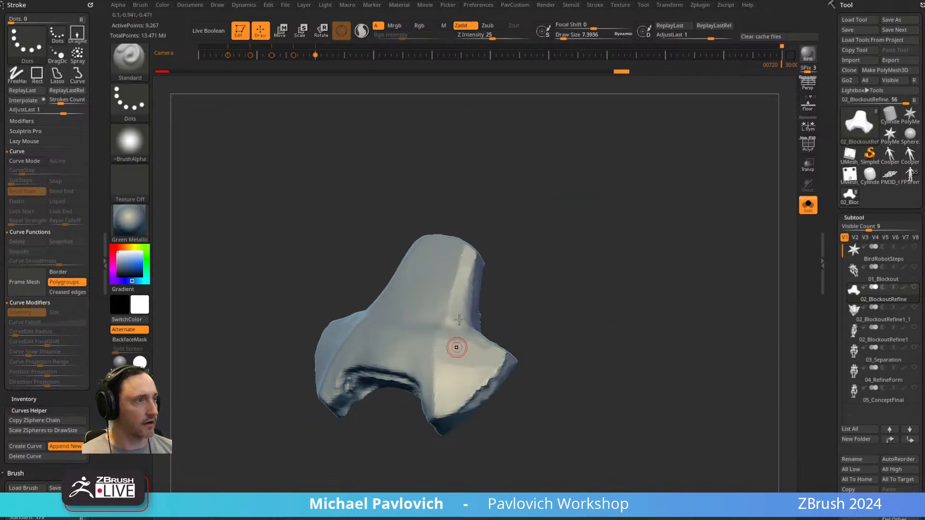
Clip the plate's front profile in side view along a bent ClipCurve line, and remesh it with DynaMesh.
left_click_drag(539, 294, 579, 271)
mouse_move(399, 439)
left_mouse_down("ctrl+shift")
mouse_move(410, 391)
mouse_move(451, 345)
left_mouse_up("ctrl+shift")
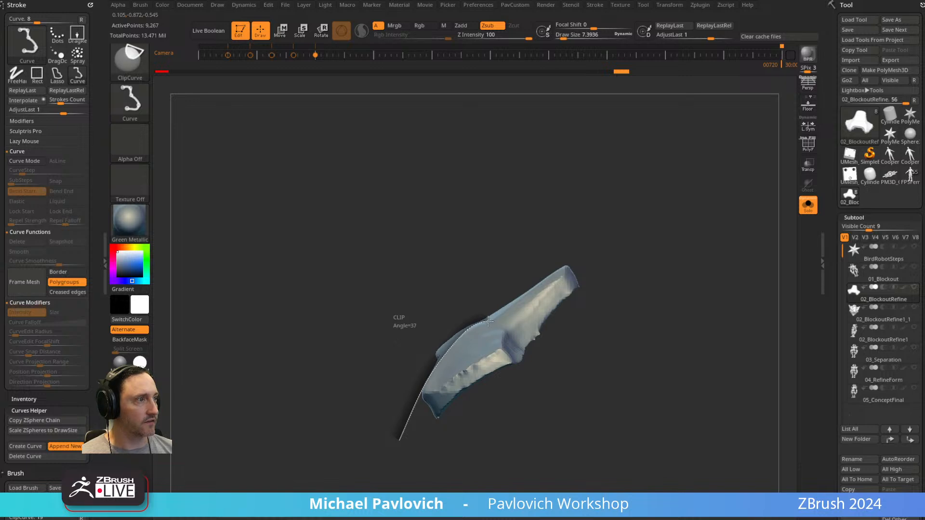
left_click_drag(491, 320, 586, 253, "ctrl+shift")
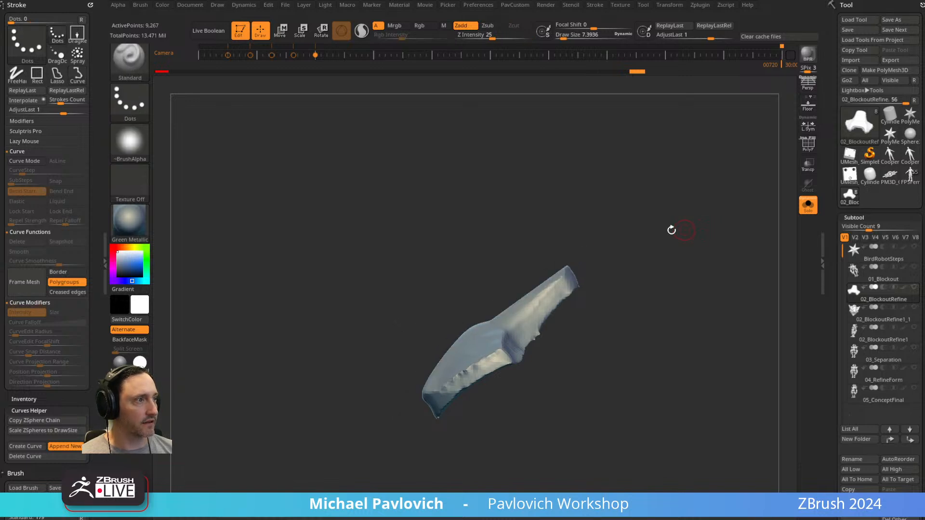
left_click_drag(686, 229, 682, 240)
left_click_drag(653, 311, 598, 306)
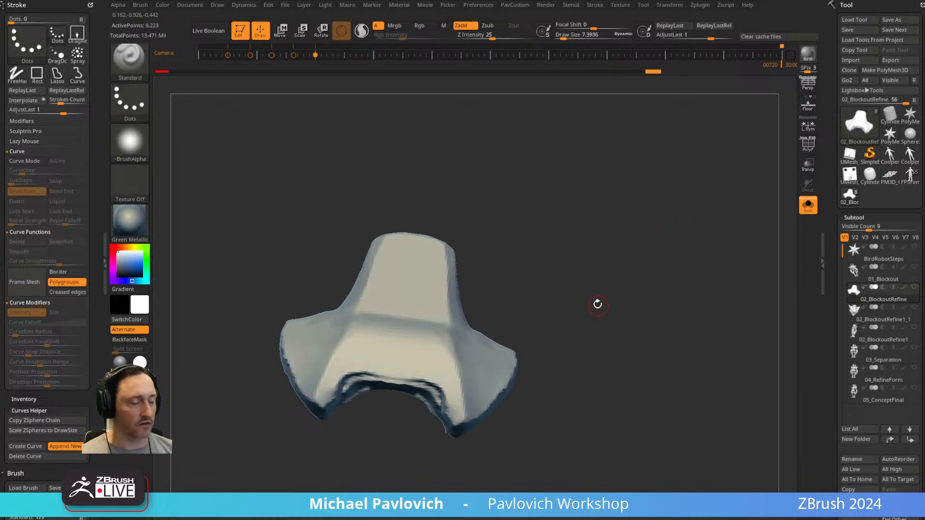
left_click_drag(577, 276, 572, 301)
Select the hPolish brush and remesh the plate at a higher DynaMesh resolution.
key("b")
key("h")
key("p")
key("space")
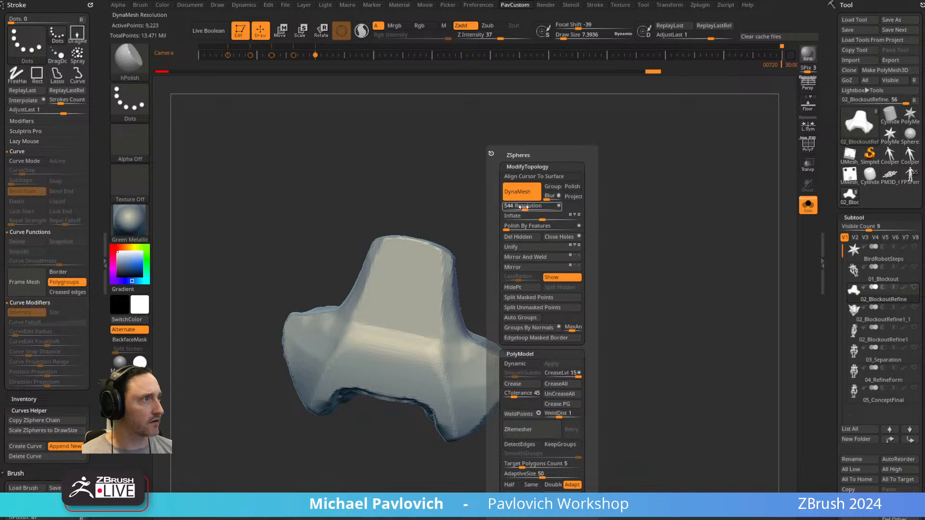
left_click(592, 312, "ctrl+shift")
mouse_move(571, 331)
left_mouse_down()
mouse_move(469, 375)
mouse_move(428, 356)
mouse_move(554, 260)
left_mouse_up()
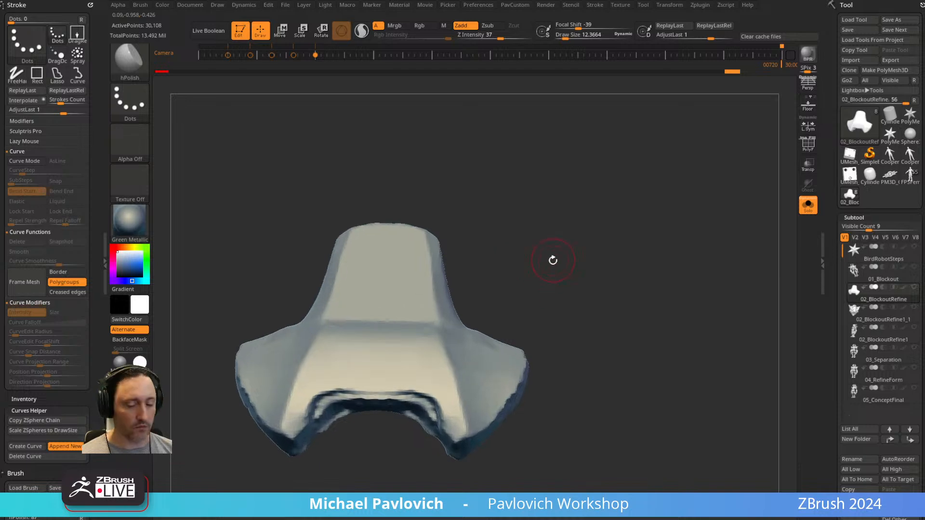
Select the Pinch brush, try and undo one stroke, and set the brush's Simulation Iterations to 100.
key("b")
key("p")
key("i")
right_click_drag(549, 259, 542, 299, "ctrl")
left_click_drag(449, 363, 464, 404)
key("ctrl+z")
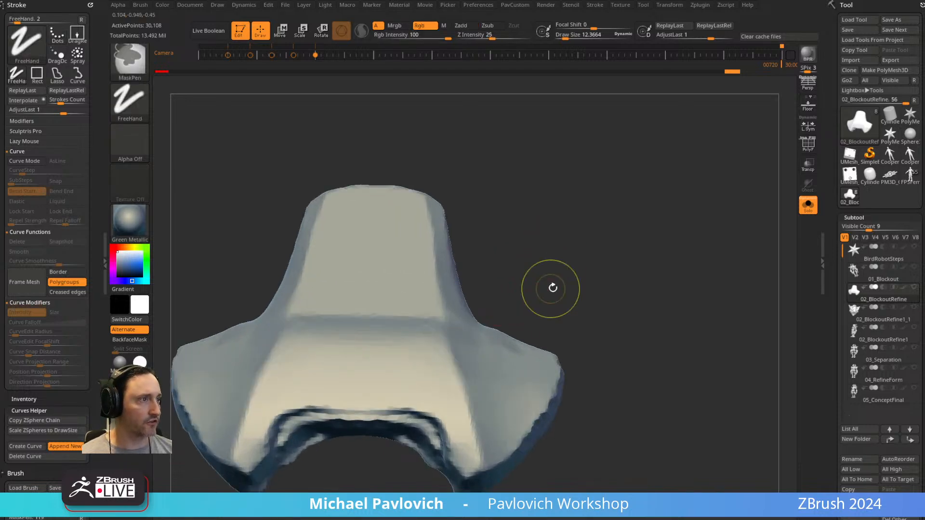
mouse_move(65, 398)
left_mouse_down()
mouse_move(56, 268)
mouse_move(45, 265)
left_mouse_up()
key("shift")
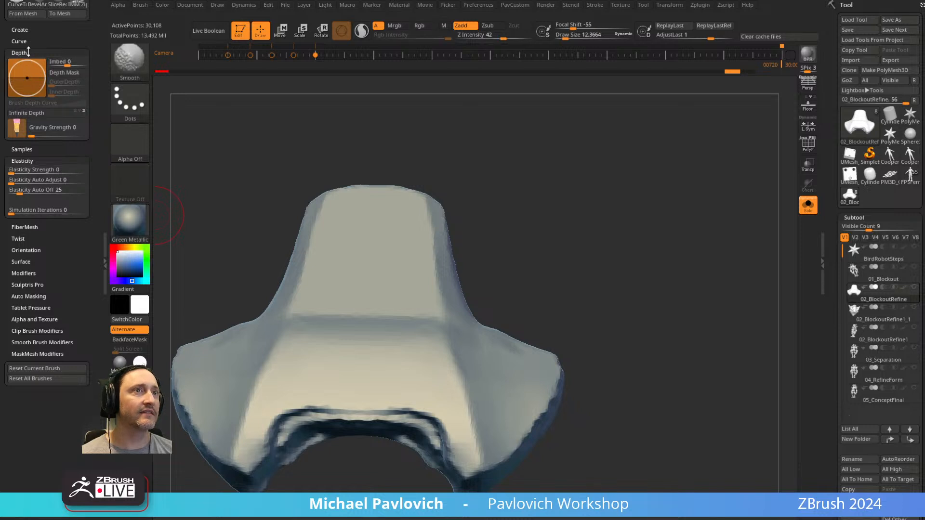
left_click(23, 53)
left_click_drag(41, 125, 51, 124)
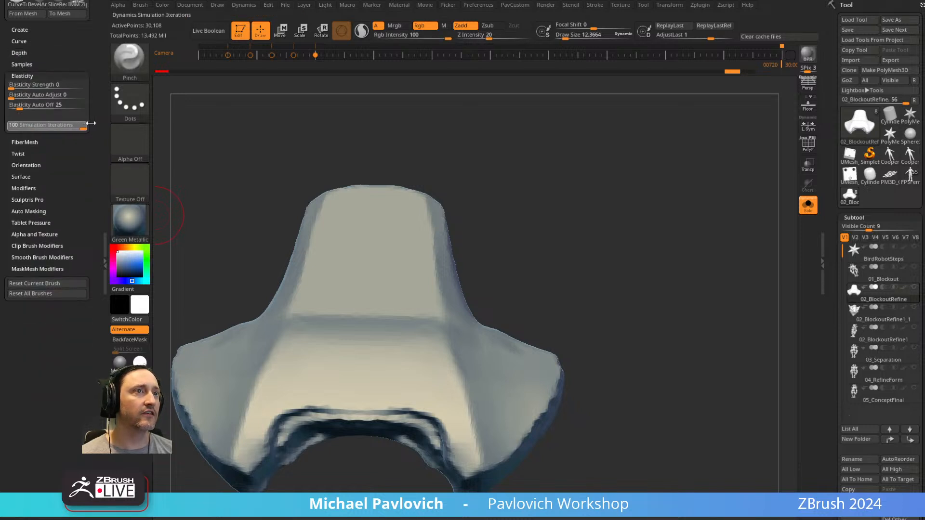
Sharpen the creases running down to the plate's lower prongs with Pinch strokes of varying brush size.
mouse_move(588, 198)
left_mouse_down()
mouse_move(455, 355)
mouse_move(446, 354)
left_mouse_up()
key("s")
left_click_drag(461, 447, 462, 460)
key("s")
left_click_drag(452, 374, 455, 372)
left_click_drag(438, 333, 460, 453)
key("s")
left_click_drag(449, 380, 447, 379)
mouse_move(560, 295)
left_mouse_down()
mouse_move(648, 279)
mouse_move(630, 268)
mouse_move(621, 247)
left_mouse_up()
Switch to the DamStandard brush and remesh the plate with DynaMesh at resolution 2032.
key("b")
key("d")
key("s")
left_click_drag(310, 365, 449, 327)
key("space")
left_click_drag(660, 208, 667, 208)
left_click_drag(604, 153, 680, 231, "ctrl")
key("space")
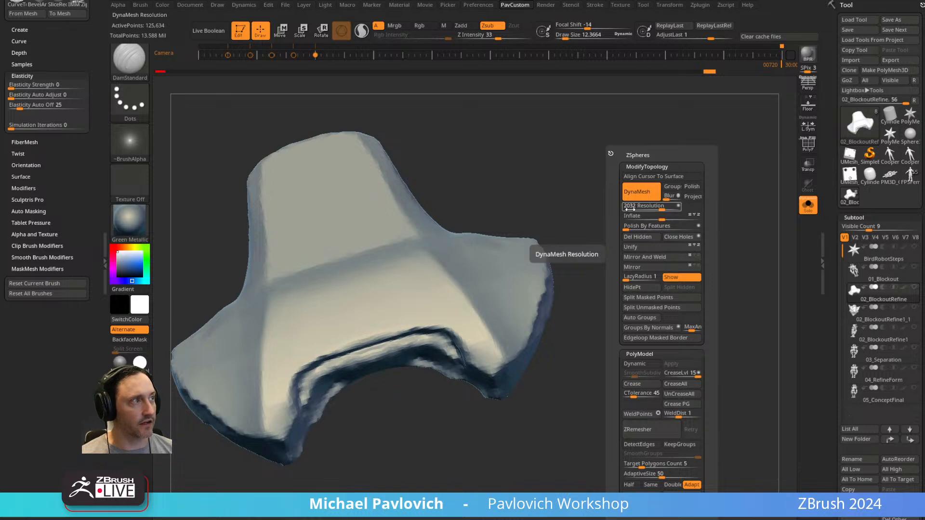
mouse_move(545, 220)
left_mouse_down()
mouse_move(618, 173)
mouse_move(671, 203)
mouse_move(745, 219)
mouse_move(713, 238)
mouse_move(692, 207)
left_mouse_up()
Try and undo a MoveAccu pull at the lower notch, and show the brush's Curve settings with AccuCurve.
key("1")
left_click_drag(463, 353, 462, 356)
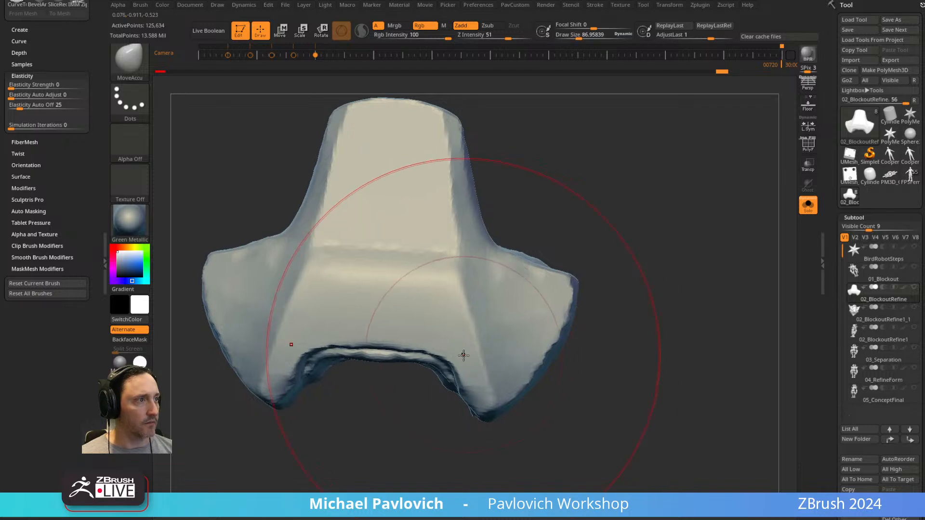
key("ctrl+z")
key("bracketright")
scroll(62, 159, "up", 2)
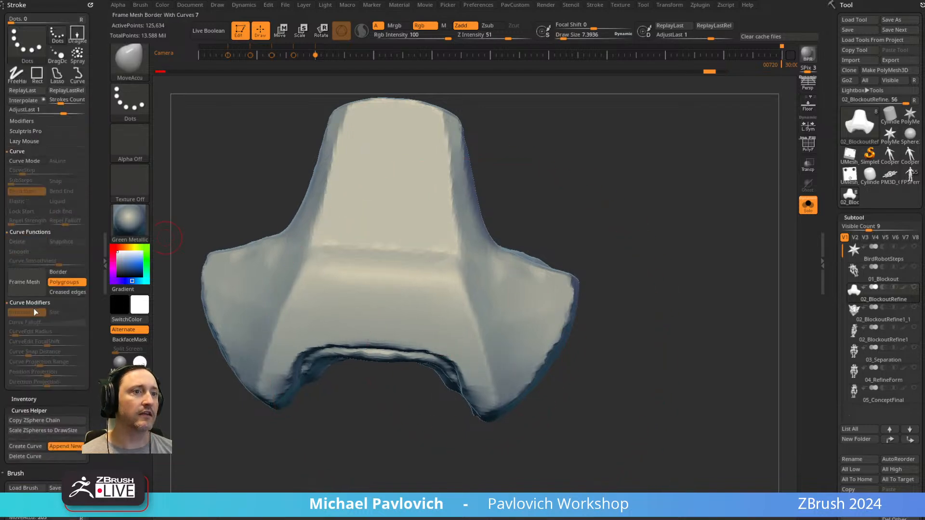
scroll(48, 281, "up", 3)
key("shift")
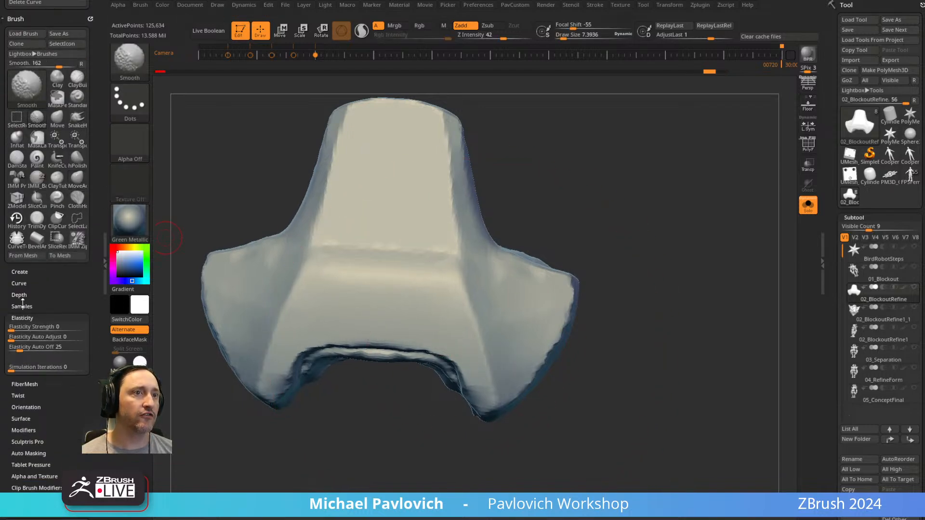
left_click(19, 283)
key("bracketright")
key("bracketright")
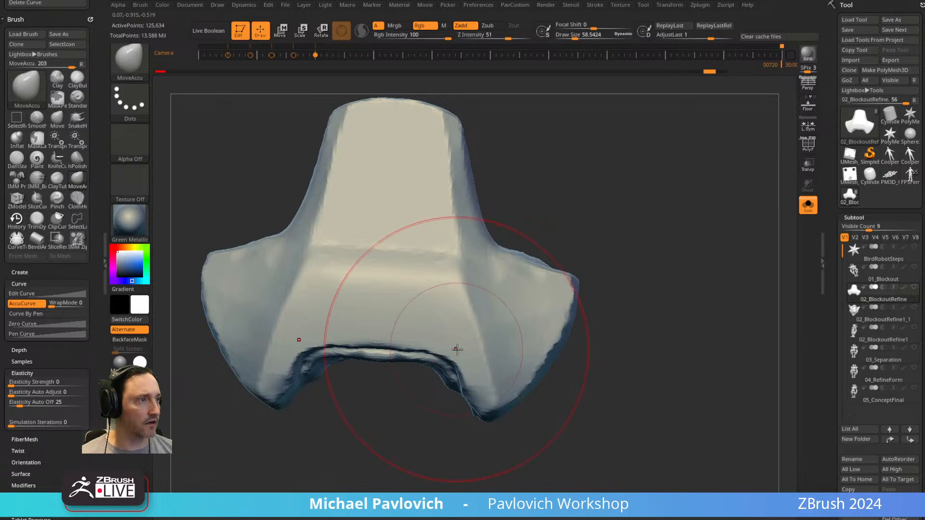
Pull the lower notch edge and the outer wing corner of the plate with the MoveAccu brush.
mouse_move(455, 357)
left_mouse_down()
mouse_move(461, 350)
mouse_move(390, 340)
left_mouse_up()
key("bracketleft")
mouse_move(571, 276)
left_mouse_down()
mouse_move(597, 271)
mouse_move(579, 280)
left_mouse_up()
Try the standard Move brush on the wing corner, undo it and return to the MoveAccu brush.
key("b")
key("m")
key("v")
key("ctrl+z")
key("b")
key("m")
key("a")
Resize the MoveAccu brush and sharpen the inner corners where the wings meet the plate's upright part.
key("s")
key("s")
left_click(504, 259)
Polish the ridge between the plate's front face and the wing with the hPolish brush.
key("s")
left_click(492, 259)
mouse_move(500, 252)
left_mouse_down()
mouse_move(494, 256)
mouse_move(509, 268)
mouse_move(543, 270)
left_mouse_up()
mouse_move(651, 258)
left_mouse_down()
mouse_move(653, 251)
mouse_move(642, 264)
mouse_move(636, 250)
left_mouse_up()
key("b")
key("h")
key("p")
key("s")
left_click(492, 316)
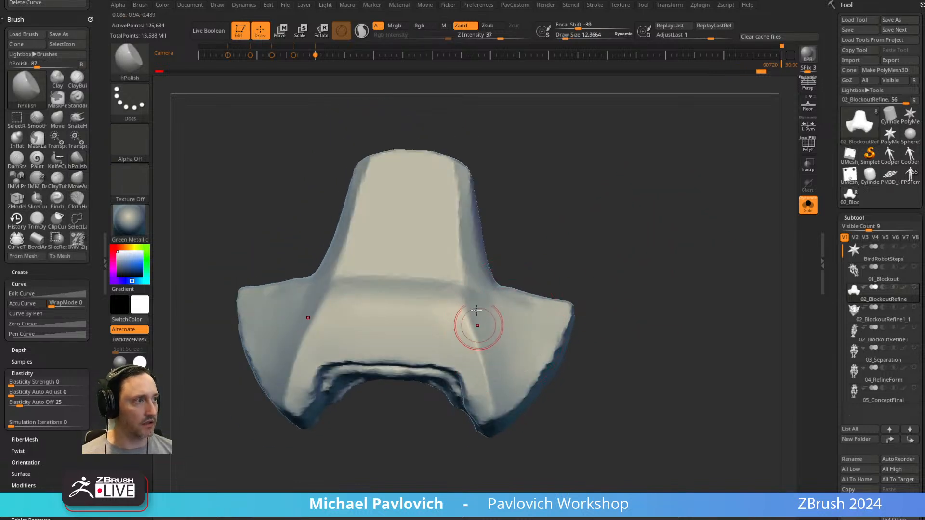
left_click_drag(488, 383, 491, 393)
mouse_move(456, 324)
left_mouse_down()
mouse_move(476, 375)
mouse_move(478, 329)
left_mouse_up()
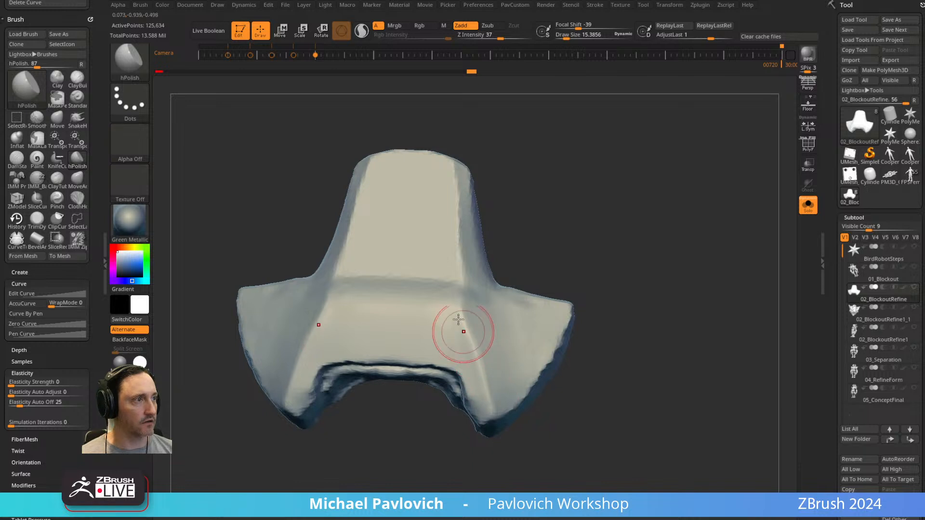
Adjust the hPolish draw size and flatten the wing surface and its crease against the plate's upright part.
left_click_drag(533, 286, 543, 277)
mouse_move(606, 288)
left_mouse_down()
mouse_move(581, 261)
mouse_move(518, 273)
left_mouse_up()
key("s")
left_click_drag(516, 328, 501, 326)
key("s")
mouse_move(517, 308)
left_mouse_down()
mouse_move(481, 349)
mouse_move(523, 350)
left_mouse_up()
mouse_move(511, 384)
left_mouse_down()
mouse_move(538, 384)
mouse_move(492, 331)
left_mouse_up()
mouse_move(567, 321)
left_mouse_down()
mouse_move(560, 337)
mouse_move(476, 354)
left_mouse_up()
left_click_drag(553, 335, 542, 347)
Pull the notch corner and the lower wing tip with the MoveAccu brush at a draw size of about 22.
key("1")
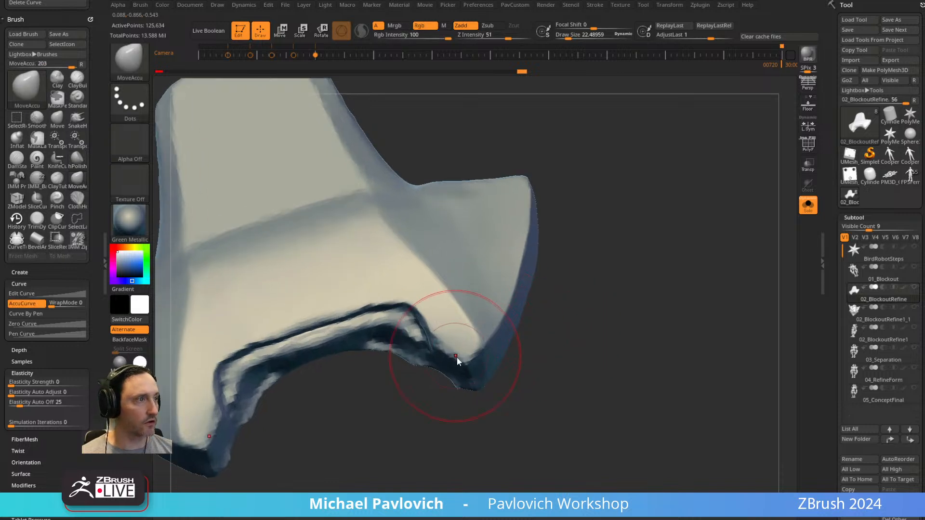
key("[")
left_click_drag(433, 441, 436, 446)
key("]")
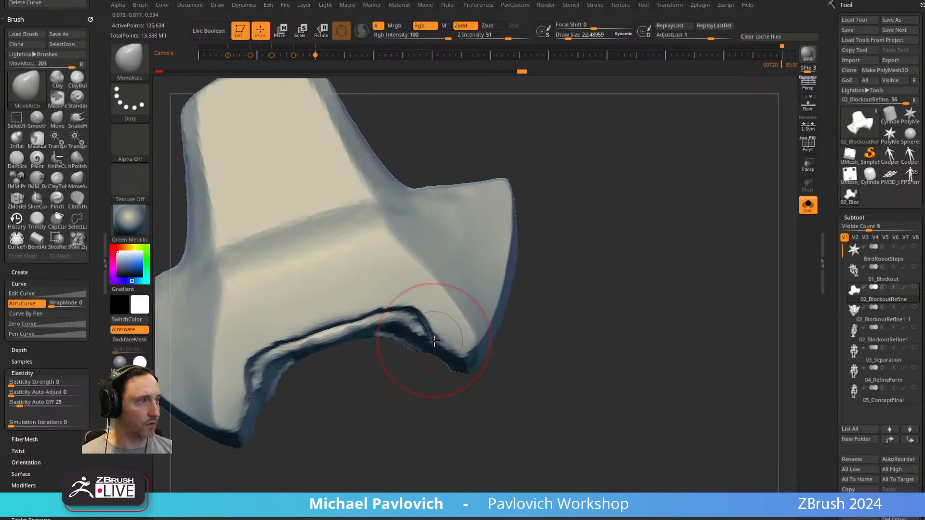
left_click_drag(433, 340, 454, 356)
Flatten the underside of the lower wing tip with the Clay brush and BackfaceMask on.
key("2")
left_click_drag(541, 331, 564, 329)
mouse_move(469, 340)
right_mouse_down()
mouse_move(464, 348)
mouse_move(480, 331)
right_mouse_up()
key("1")
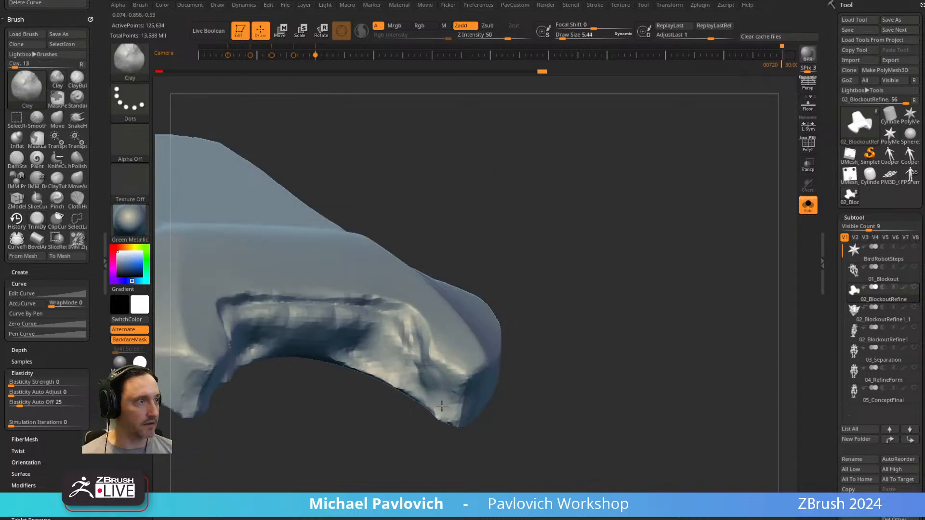
left_click_drag(462, 384, 464, 391)
mouse_move(558, 323)
left_mouse_down()
mouse_move(547, 314)
mouse_move(506, 324)
left_mouse_up()
key("3")
key("s")
left_click_drag(453, 360, 442, 384)
Straighten the underside edges of the wing tip and the adjoining notch corner with the MoveAccu brush.
left_click_drag(543, 319, 534, 284)
key("2")
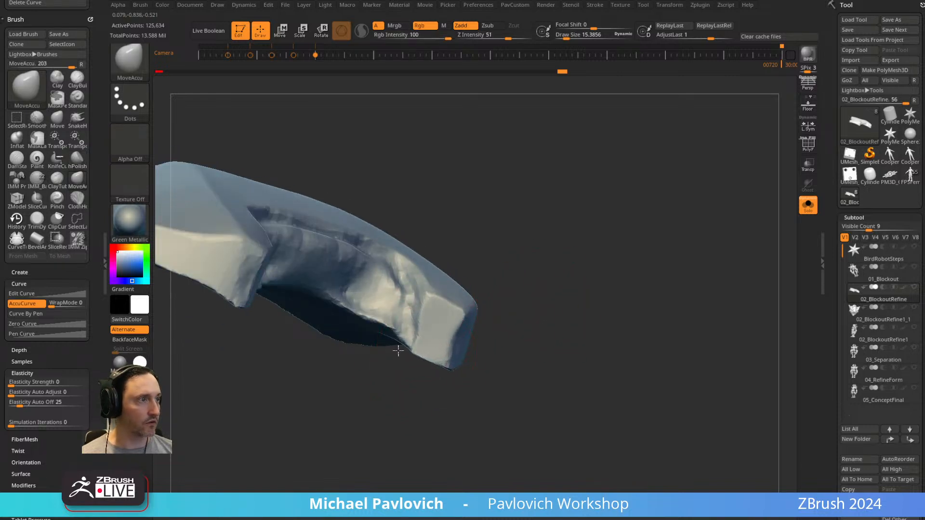
left_click_drag(423, 332, 426, 336)
left_click_drag(539, 265, 567, 316)
left_click_drag(487, 394, 457, 399)
mouse_move(528, 337)
left_mouse_down()
mouse_move(530, 280)
mouse_move(550, 283)
mouse_move(556, 291)
mouse_move(461, 320)
left_mouse_up()
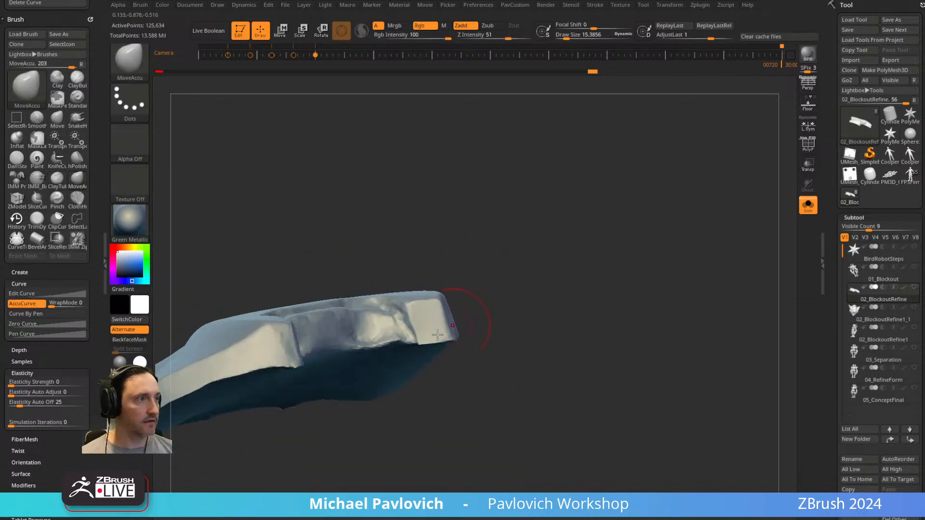
mouse_move(418, 341)
left_mouse_down()
mouse_move(467, 324)
mouse_move(440, 450)
mouse_move(401, 370)
left_mouse_up()
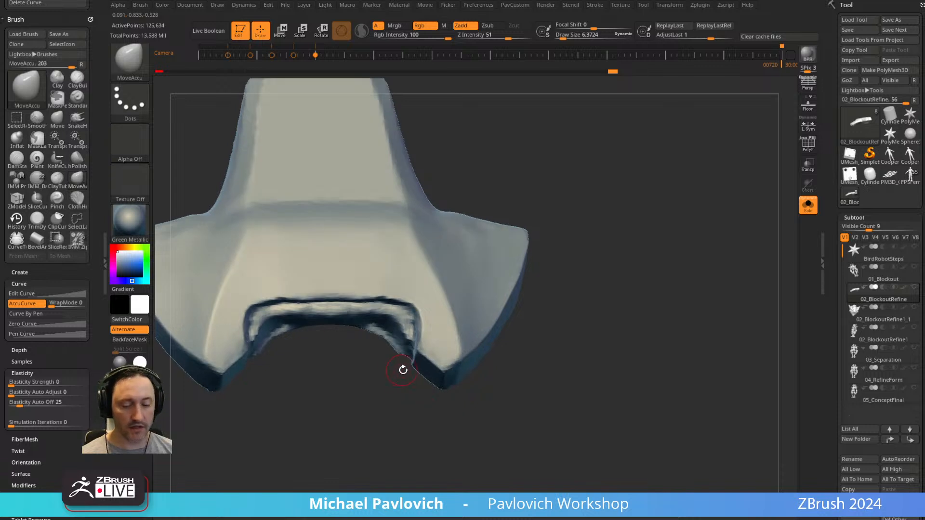
Polish the rim along the plate's lower notch with the hPolish brush at a draw size of about 6.
key("b")
key("h")
key("p")
left_click_drag(430, 331, 375, 259)
left_click_drag(363, 365, 607, 253)
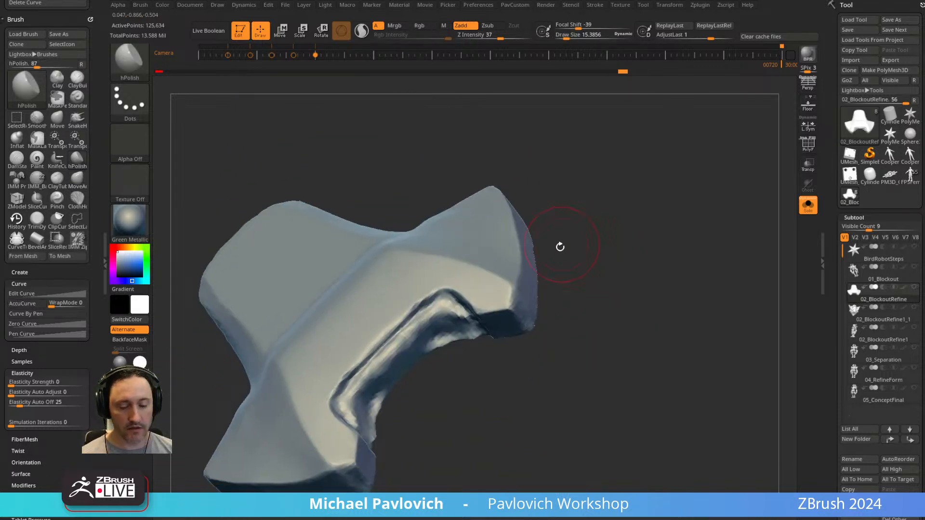
key("s")
mouse_move(360, 359)
left_mouse_down()
mouse_move(345, 383)
mouse_move(384, 338)
left_mouse_up()
right_click_drag(343, 387, 345, 350)
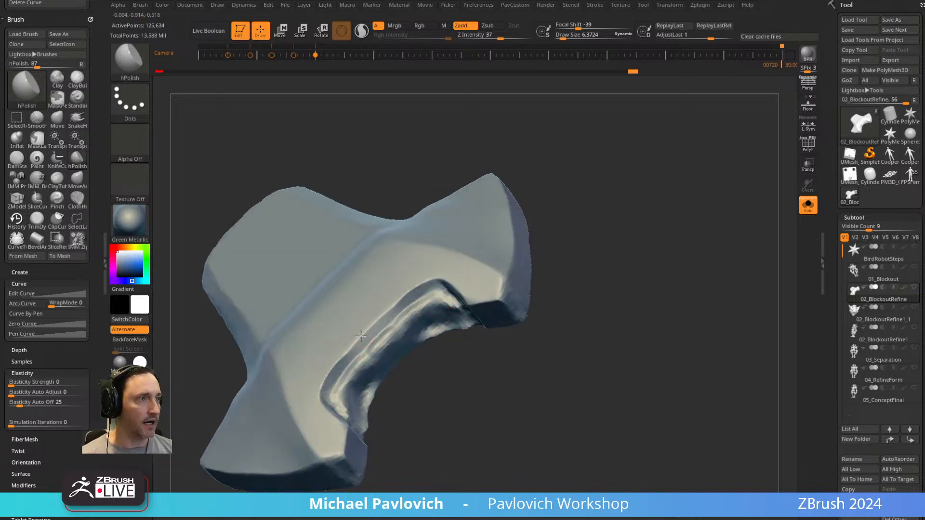
Continue polishing the front face above the notch and the notch's inner corner with hPolish.
left_click_drag(340, 350, 350, 343)
left_click_drag(421, 362, 436, 415)
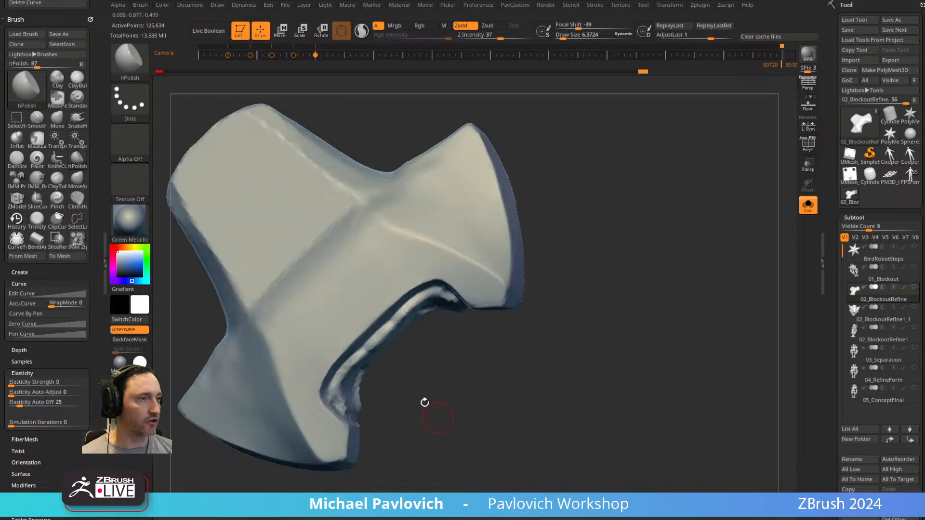
left_click_drag(346, 340, 357, 352)
left_click_drag(402, 365, 427, 389)
key("s")
mouse_move(358, 385)
left_mouse_down()
mouse_move(367, 384)
mouse_move(333, 375)
left_mouse_up()
Switch to the standard Move brush and look through the brush folders in Lightbox.
key("b")
key("m")
key("v")
key("s")
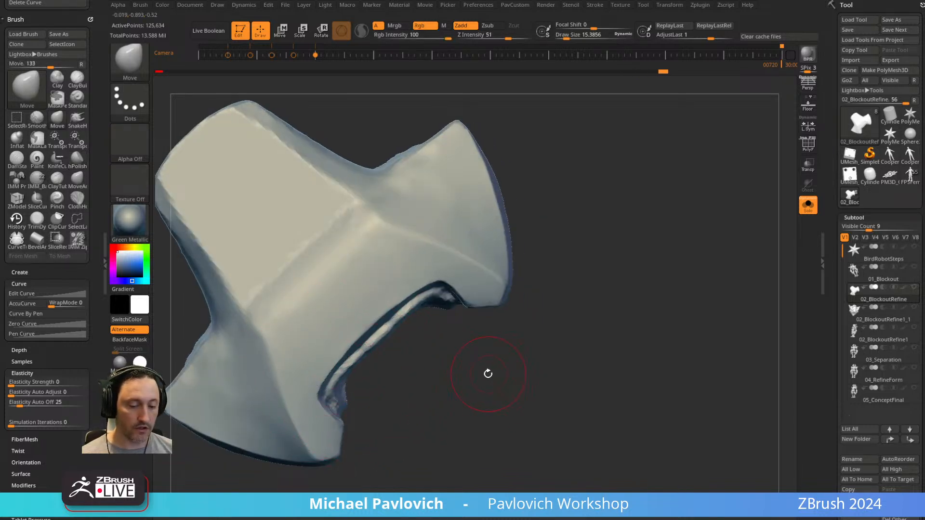
key("comma")
left_click(264, 85)
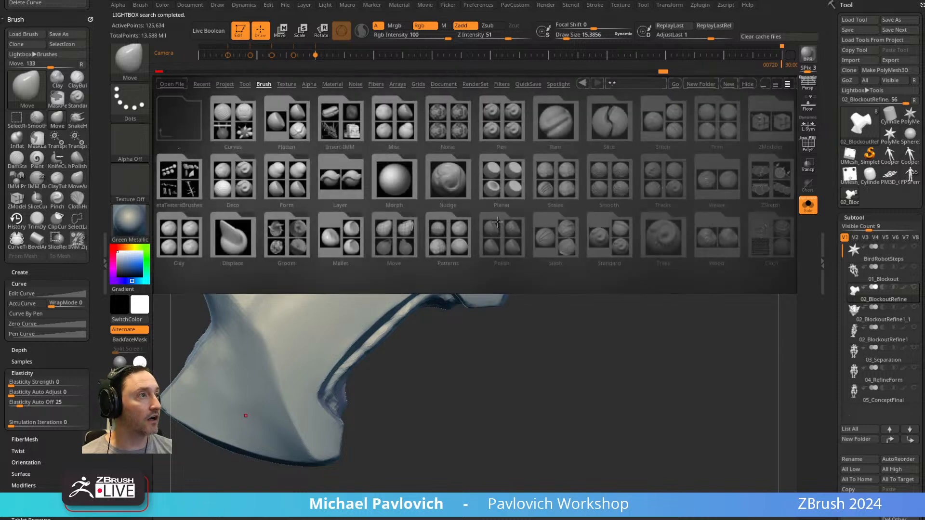
left_click_drag(487, 237, 455, 233)
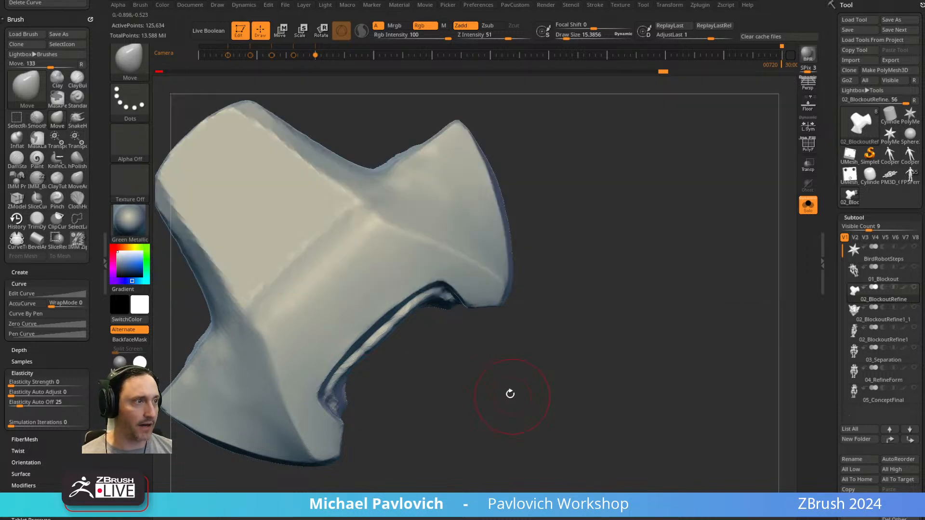
key("n")
Switch to File Explorer and show the BrushPresets folder inside ZStartup of the Maxon ZBrush 2024 installation.
key("b")
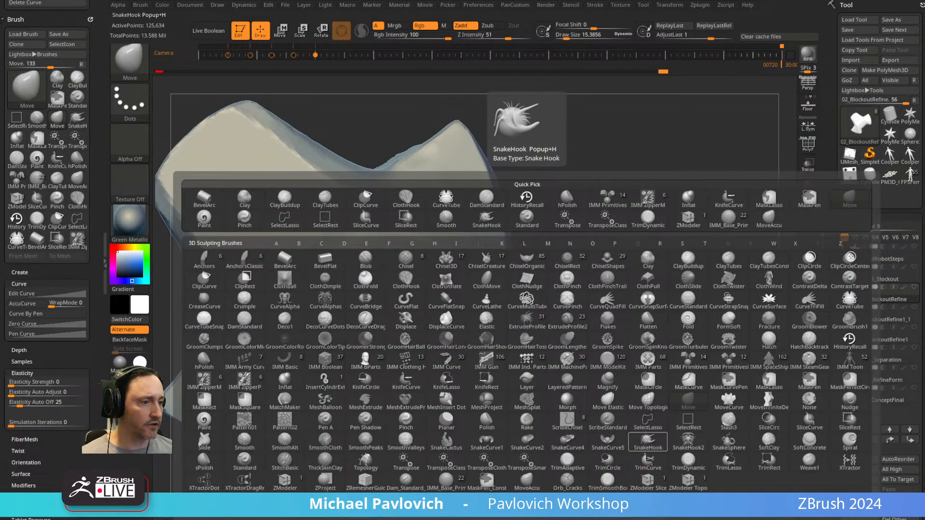
key("super+e")
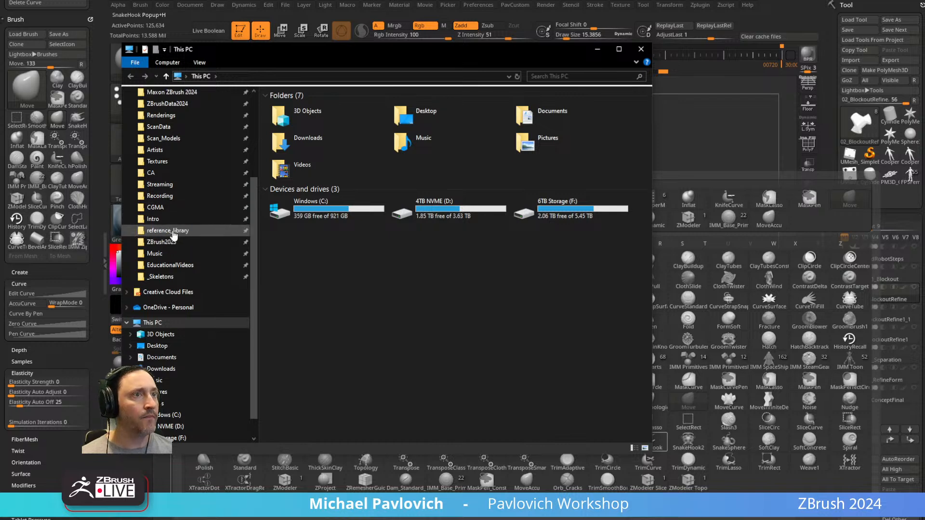
left_click(185, 138)
left_click(182, 127)
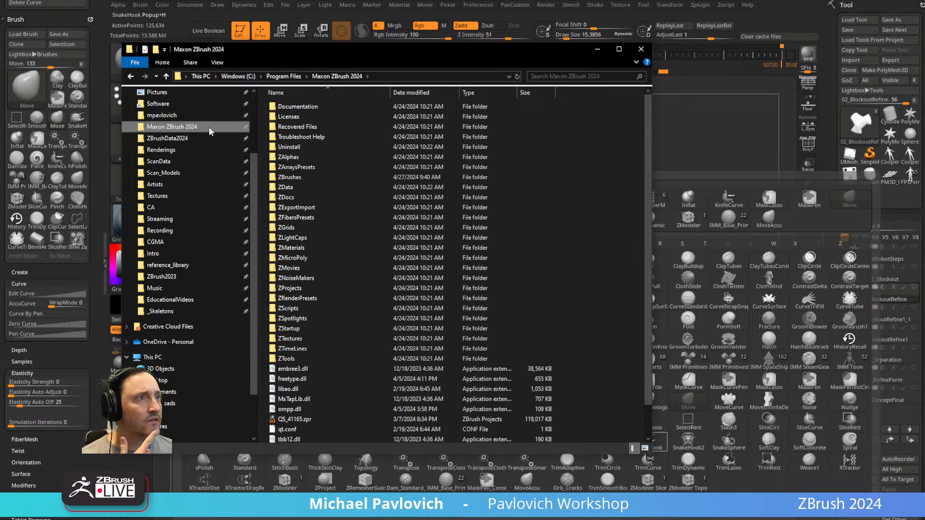
double_click(287, 328)
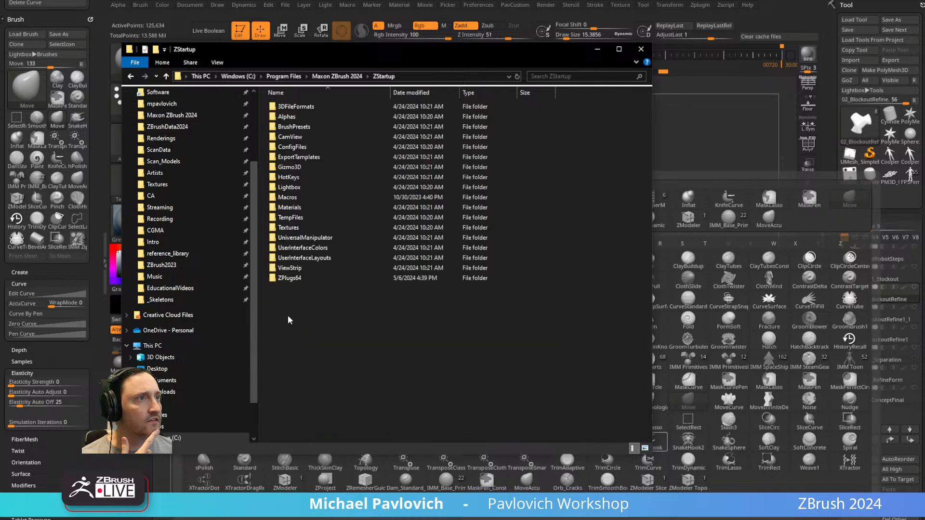
double_click(302, 127)
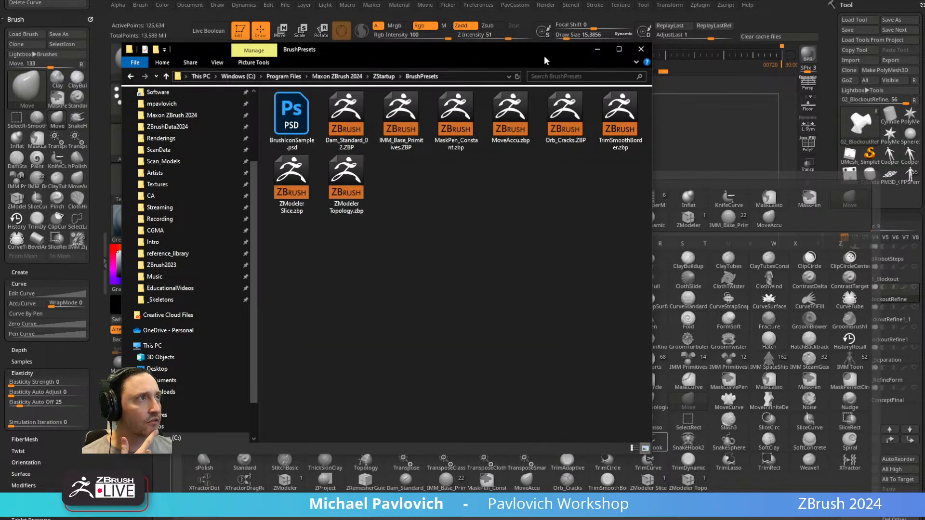
left_click(641, 49)
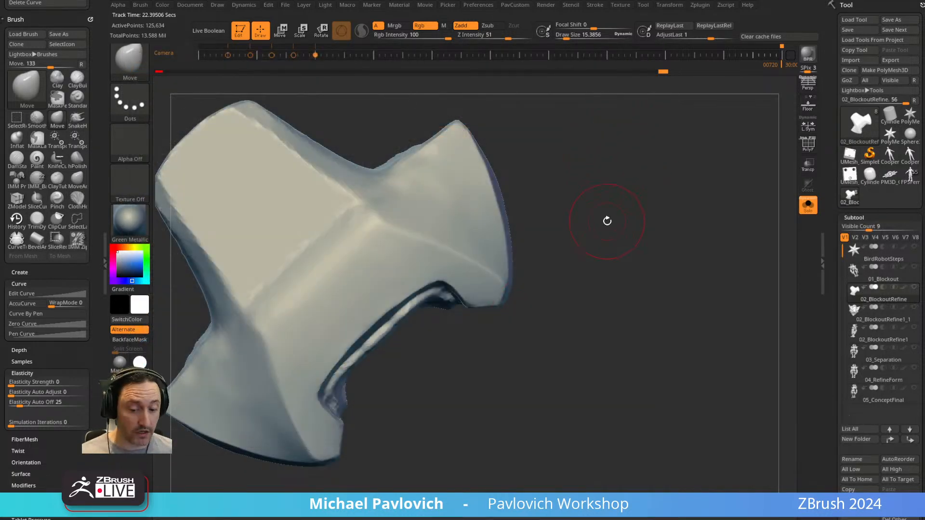
Show the custom startup brushes at the end of the brush palette.
key("b")
mouse_move(731, 483)
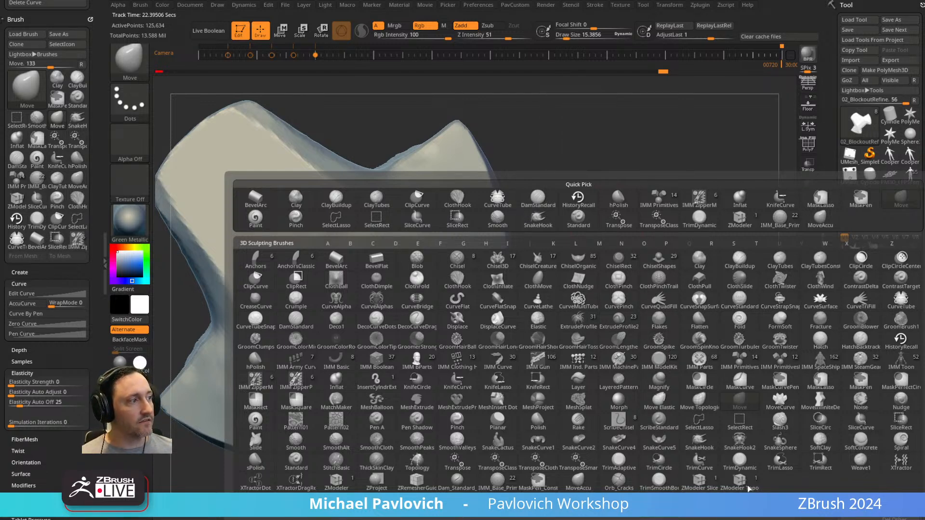
left_click_drag(633, 138, 636, 117)
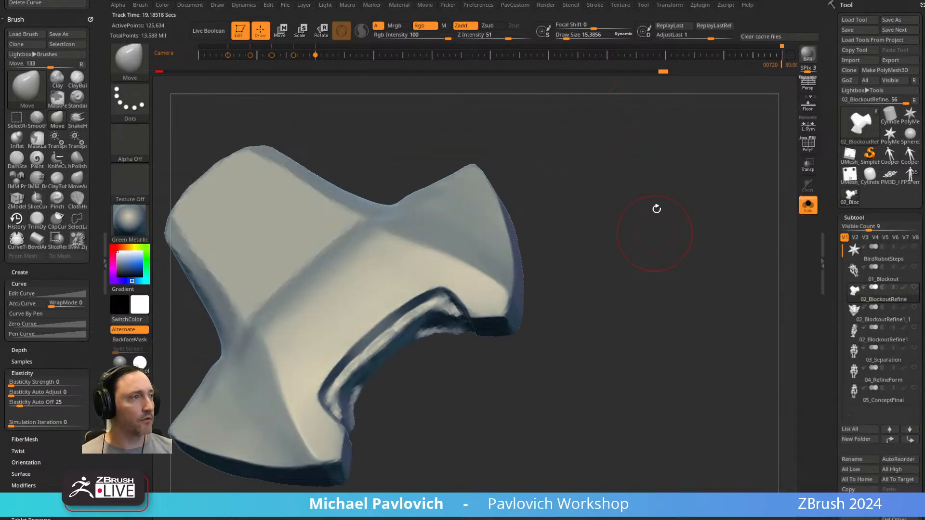
key("space")
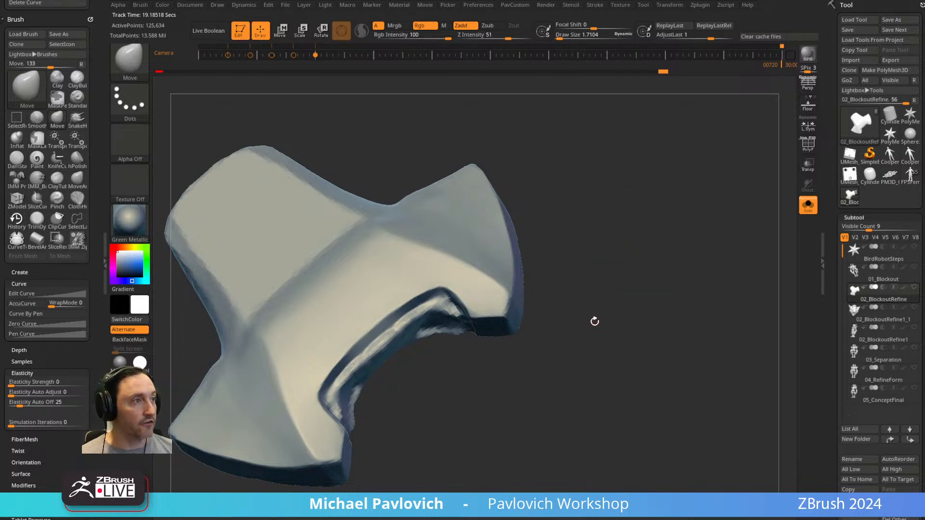
Select the BirdRobotSteps star subtool and turn on PolyFrame.
left_click(891, 256)
left_click_drag(518, 273, 605, 212, "alt")
left_click(807, 145)
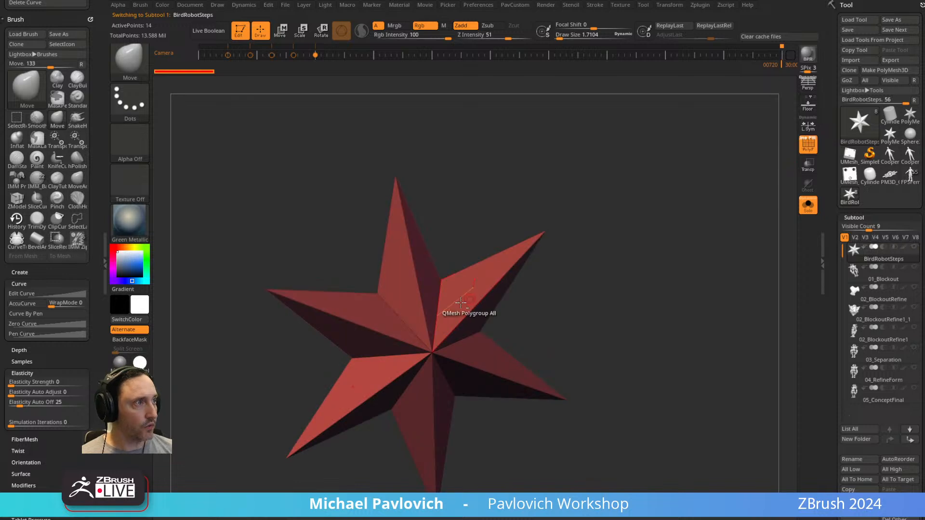
Switch to the ZModeler brush and show its edge and polygon action lists on the star.
key("b")
key("z")
key("m")
key("space")
key("space")
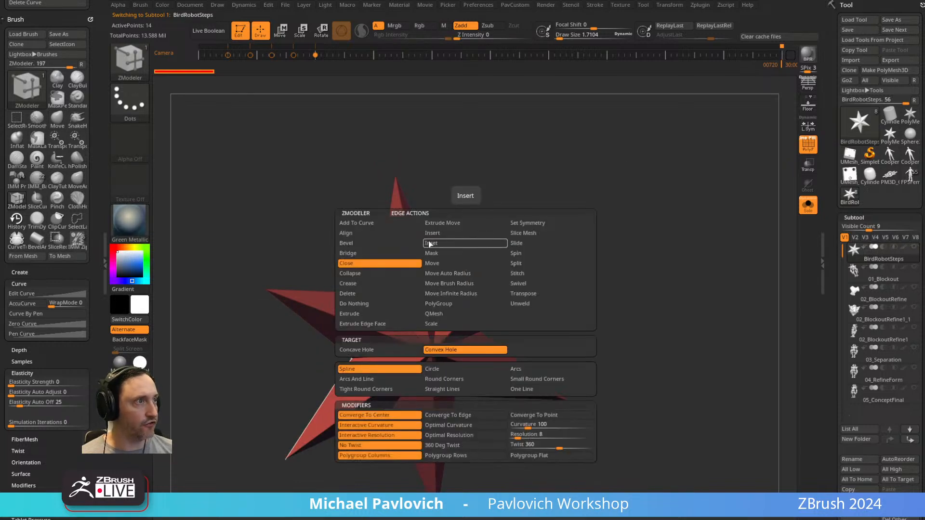
key("space")
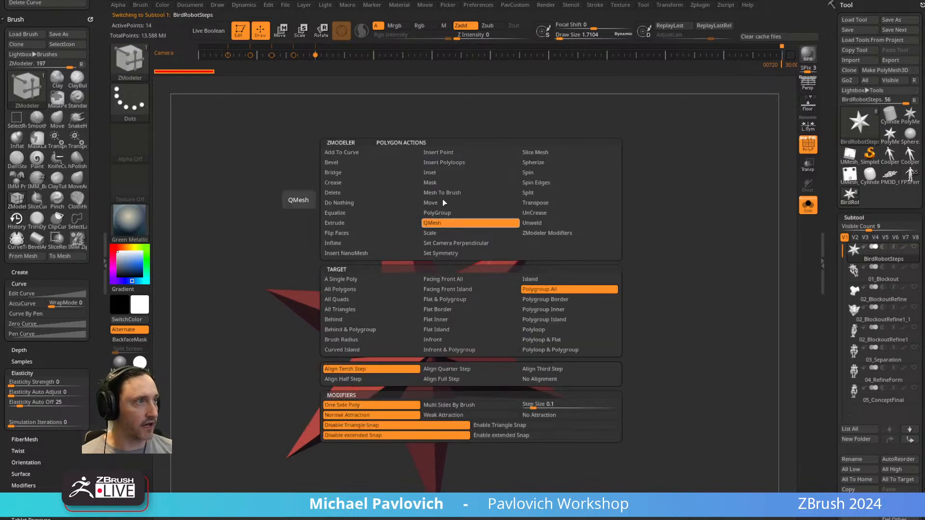
key("space")
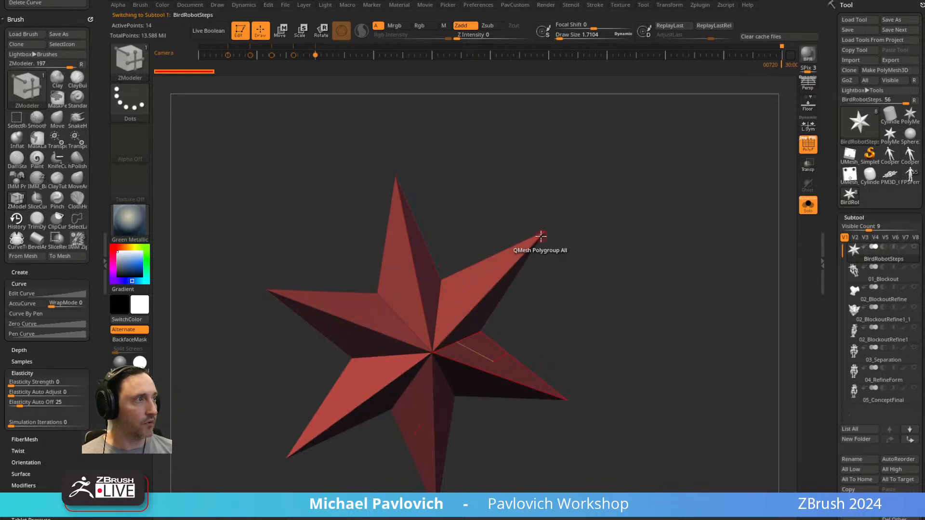
Subdivide the star mesh once and return to the 02_BlockoutRefine subtool.
key("ctrl+z")
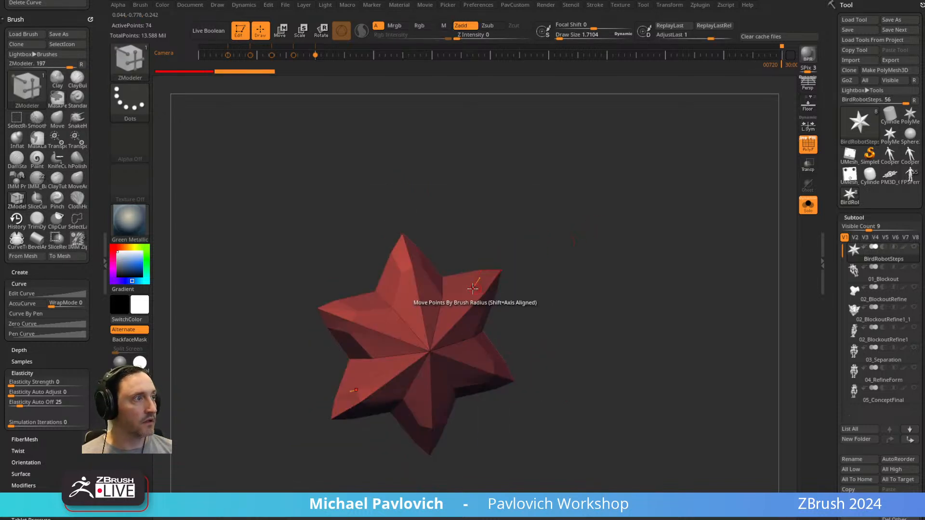
key("space")
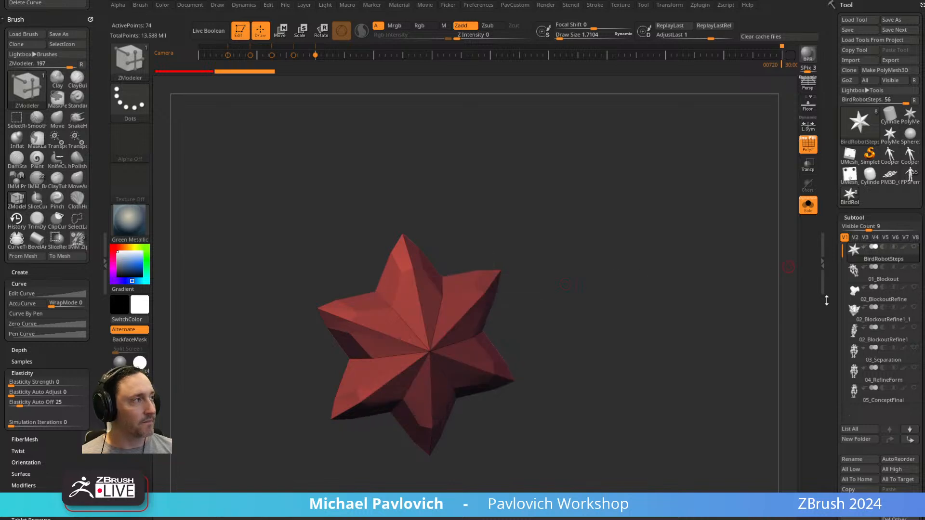
left_click(885, 292)
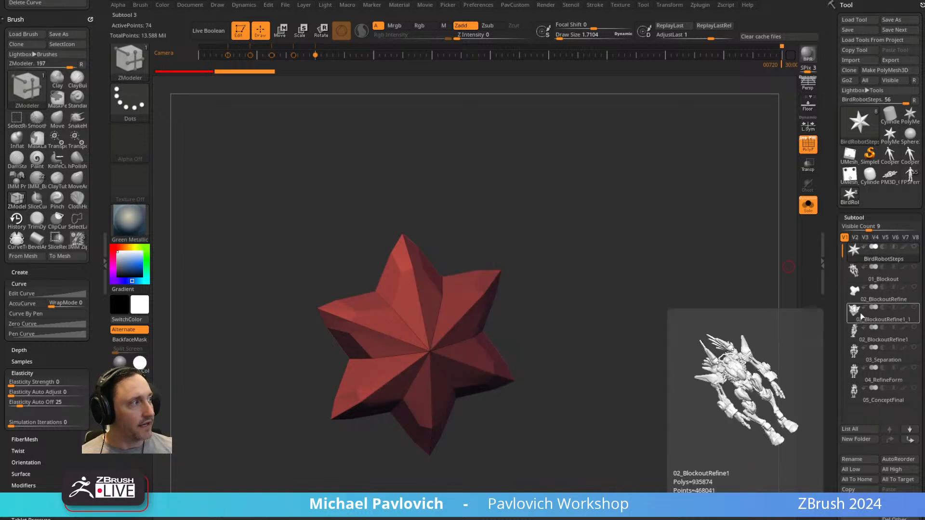
left_click_drag(641, 327, 663, 323, "alt")
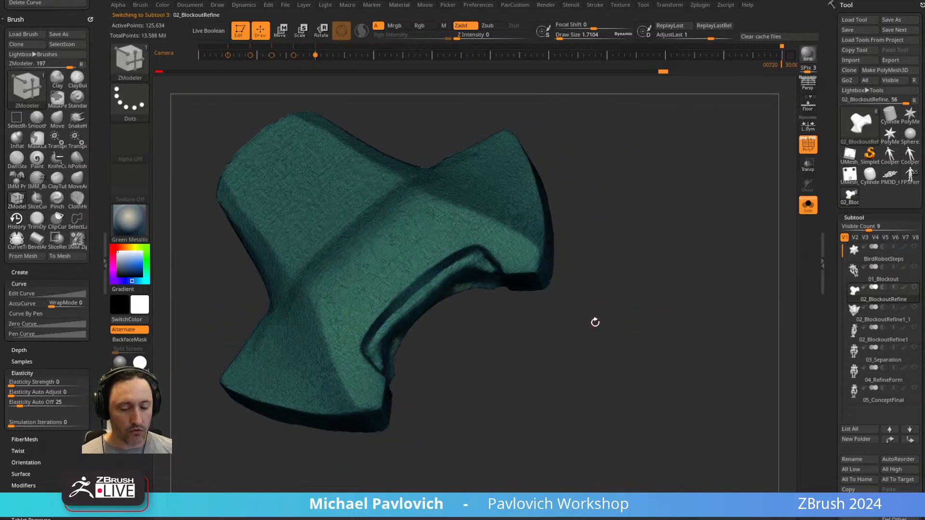
Point out the ZModeler Topology brush in the brush palette and switch to the Topology brush at draw size 5.44.
key("b")
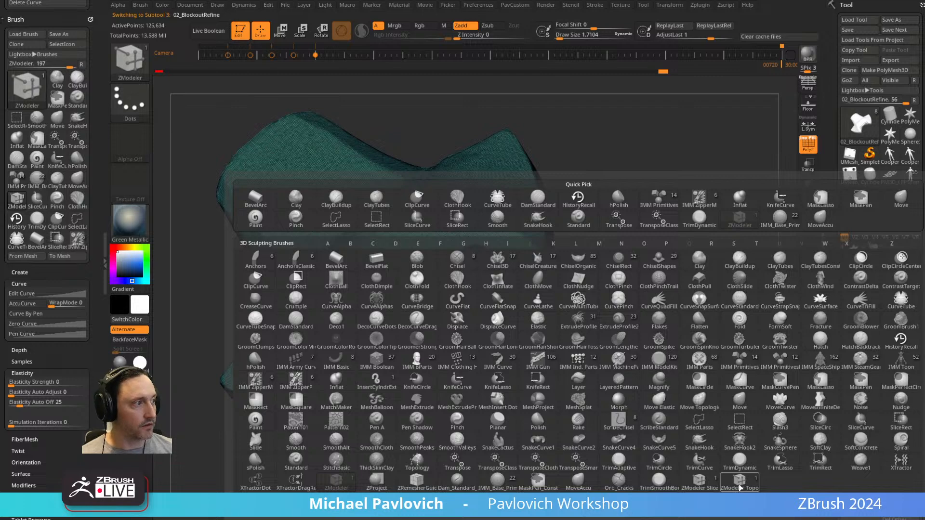
left_click_drag(696, 165, 700, 162)
mouse_move(705, 257)
left_mouse_down("alt")
mouse_move(671, 268)
mouse_move(643, 262)
mouse_move(513, 348)
left_mouse_up("alt")
key("b")
key("t")
key("o")
key("s")
mouse_move(476, 302)
left_mouse_down()
mouse_move(492, 348)
mouse_move(495, 412)
mouse_move(561, 323)
left_mouse_up()
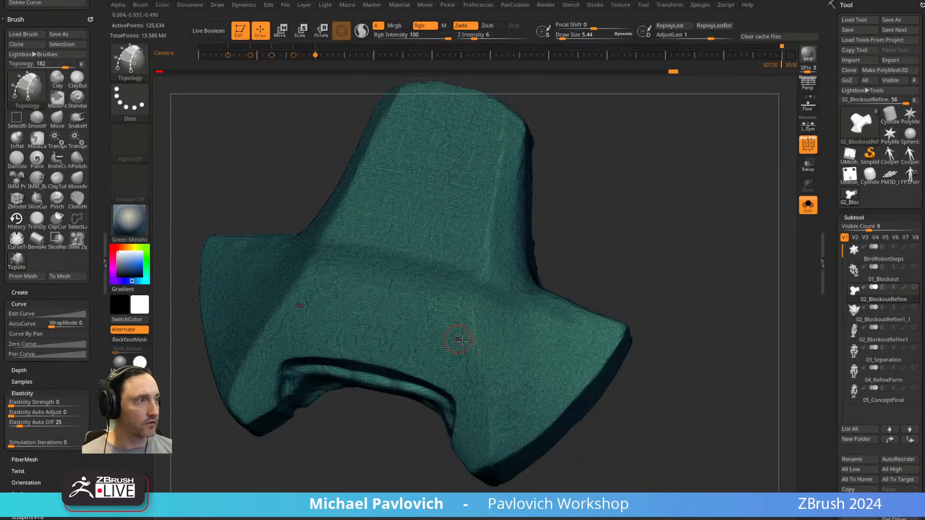
Turn off Solo and step the plate back to the earlier state in its undo history.
left_click(807, 206)
mouse_move(714, 275)
left_mouse_down()
mouse_move(696, 203)
mouse_move(704, 262)
left_mouse_up()
key("ctrl+z")
key("ctrl+z")
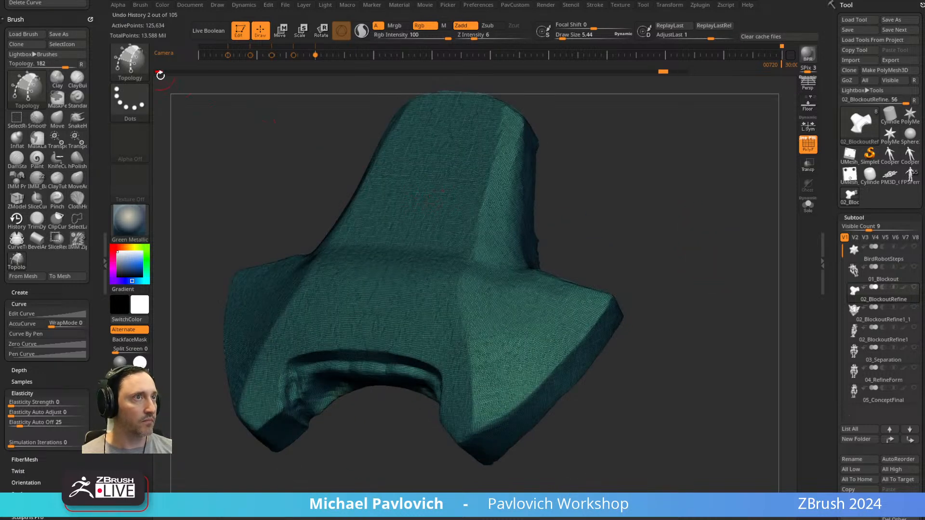
left_click(665, 73, "ctrl")
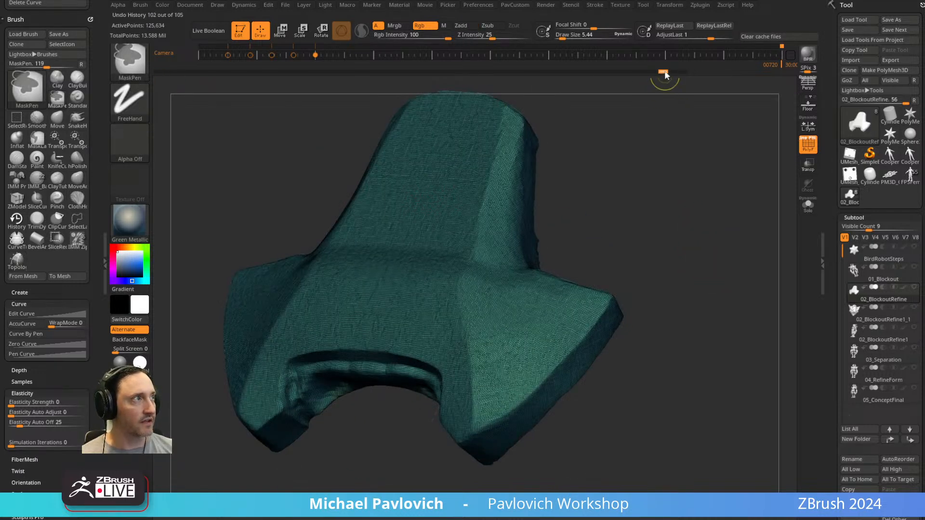
Draw crossing Topology brush curves on the plate's side wing to lay out a grid two quads wide and three high.
left_click_drag(694, 237, 668, 207)
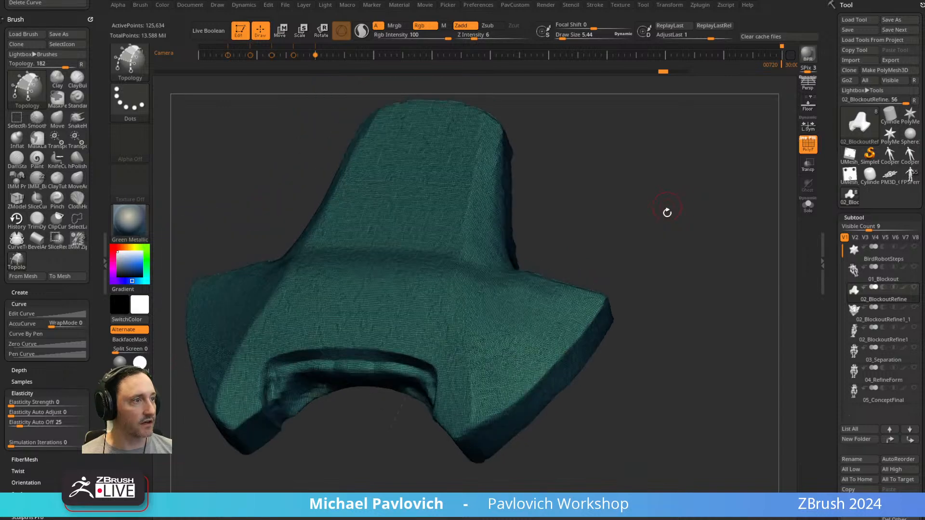
left_click_drag(650, 137, 532, 309)
mouse_move(500, 282)
left_mouse_down()
mouse_move(525, 364)
mouse_move(547, 345)
left_mouse_up()
left_click_drag(604, 342, 599, 270)
left_click_drag(458, 300, 564, 282)
left_click_drag(458, 323, 577, 302)
left_click_drag(469, 345, 584, 316)
left_click_drag(474, 362, 575, 320)
mouse_move(648, 308)
left_mouse_down()
mouse_move(660, 256)
mouse_move(642, 279)
mouse_move(450, 355)
left_mouse_up()
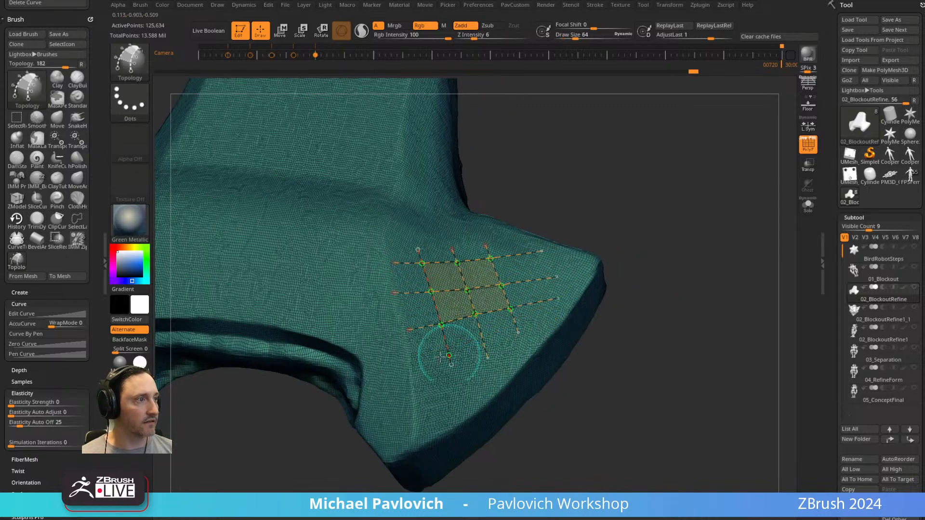
left_click_drag(528, 322, 529, 320)
Generate polygons from the curve grid at draw size 1 and separate them from the plate with Split Masked Points.
left_click_drag(686, 270, 645, 270)
key("s")
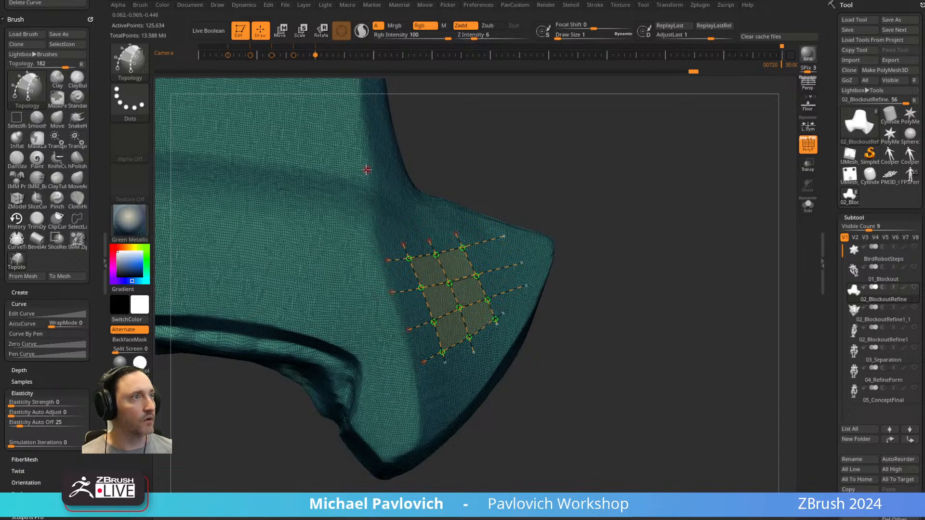
left_click(366, 169)
key("3")
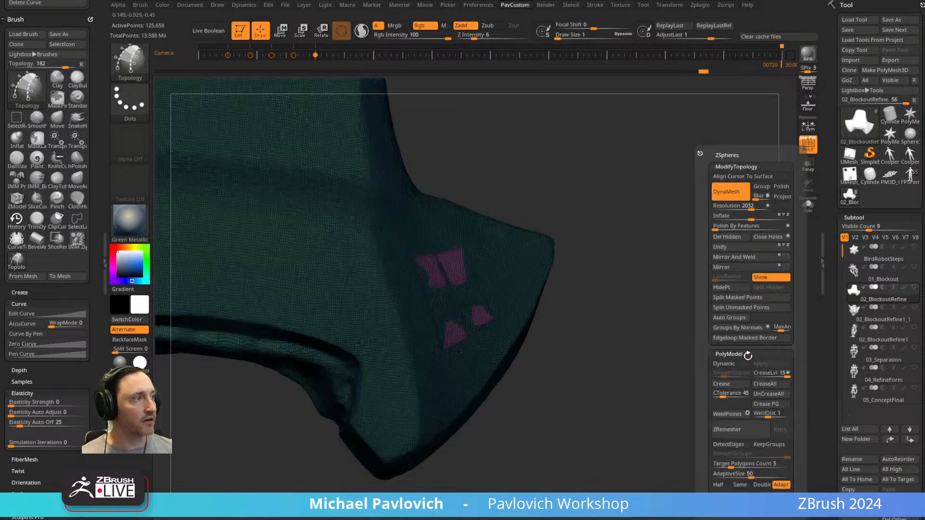
left_click(756, 298)
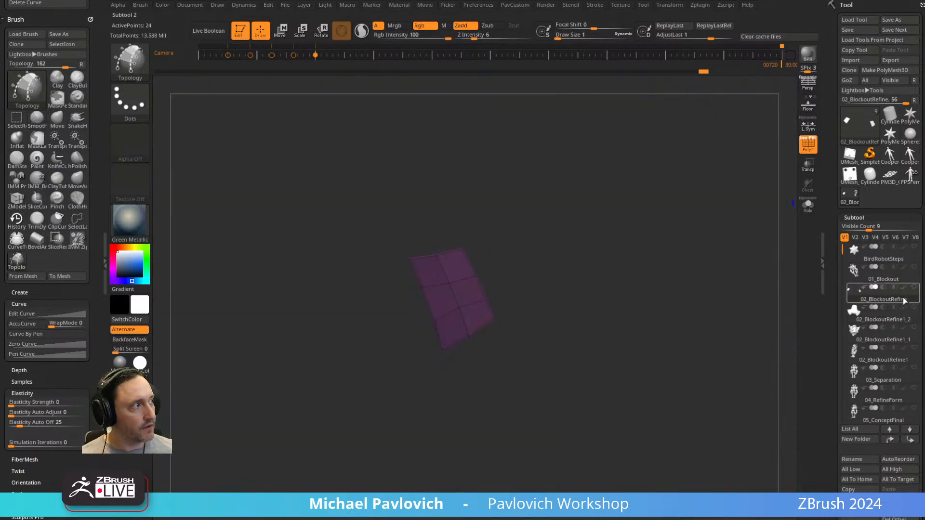
Show the plate subtool beneath the new patch and turn on transparency with Ghost disabled.
left_click(914, 308)
left_click_drag(686, 289, 620, 285)
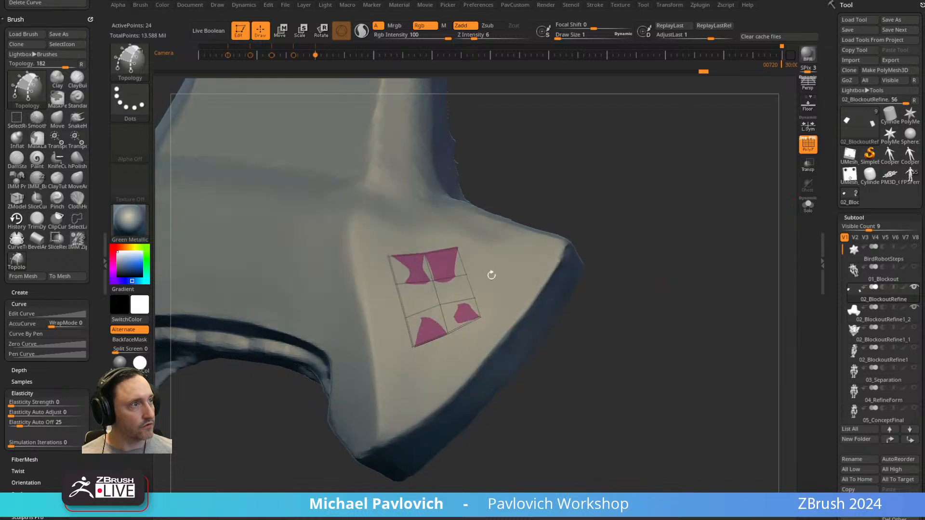
left_click_drag(662, 351, 770, 326)
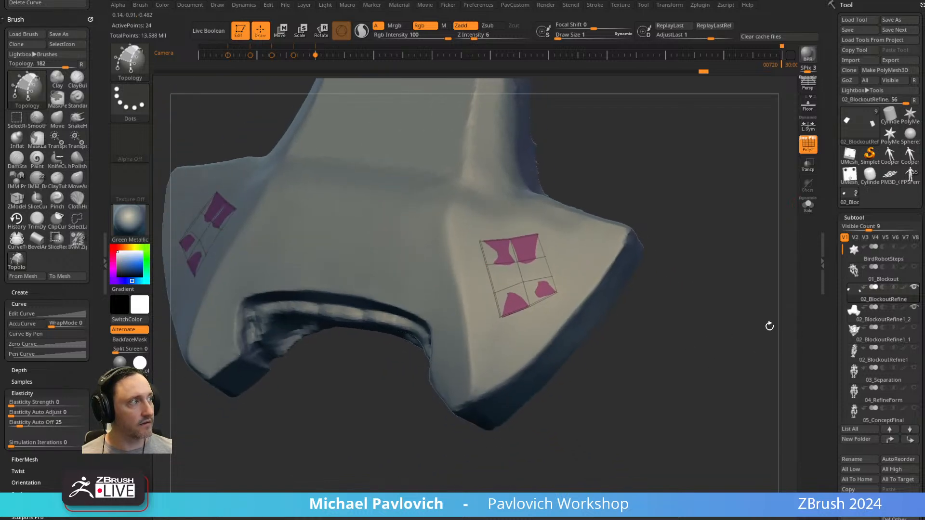
left_click(814, 192)
left_click_drag(727, 289, 681, 336)
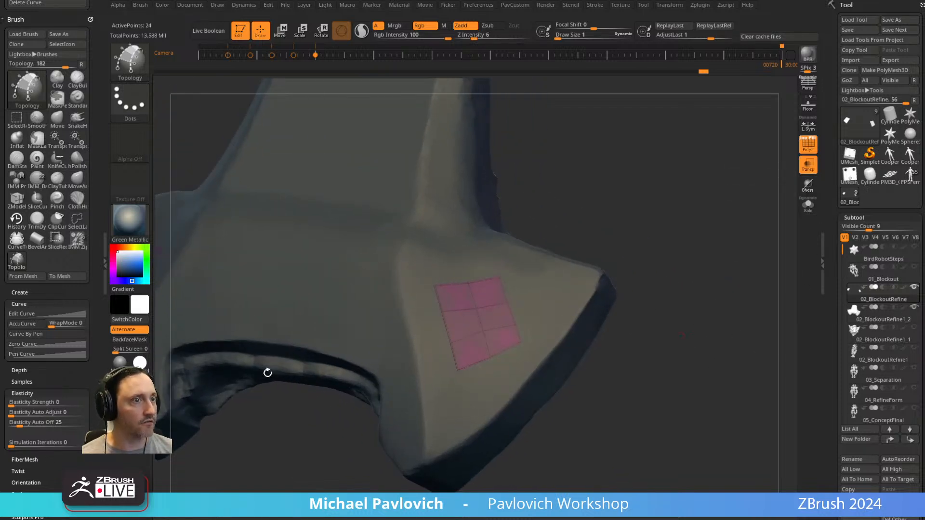
Switch to the ZModeler Topology brush and review its edge actions, with Extrude targeting Edge/EdgeLoop and Snap To Surface.
left_click_drag(661, 227, 679, 217)
key("b")
key("z")
key("m")
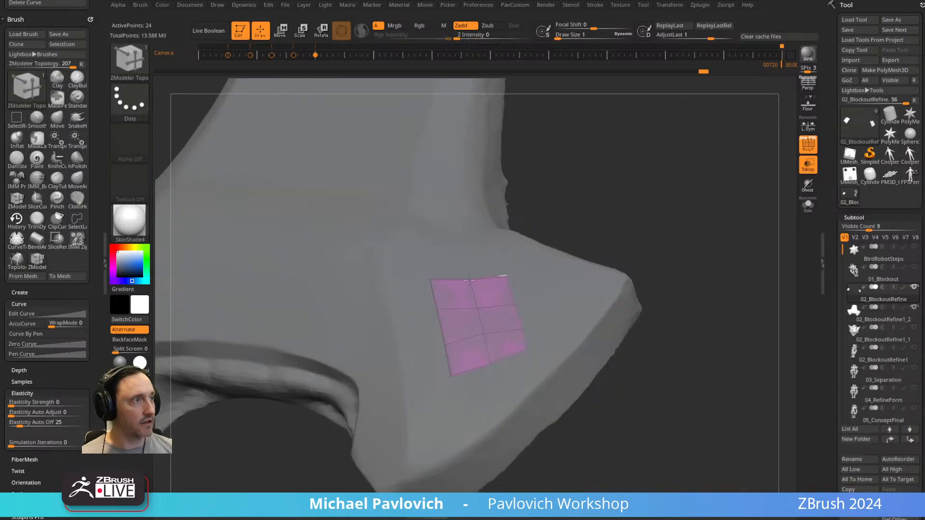
key("space")
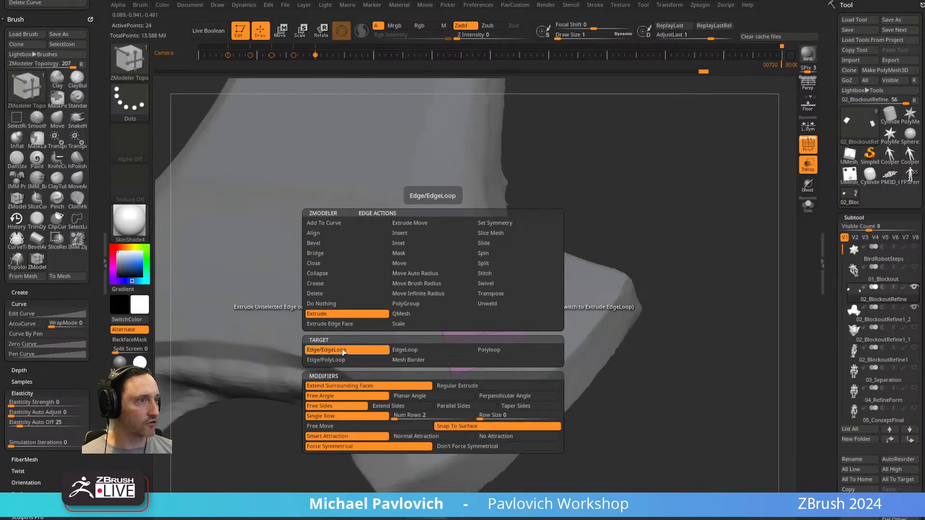
key("space")
key("space")
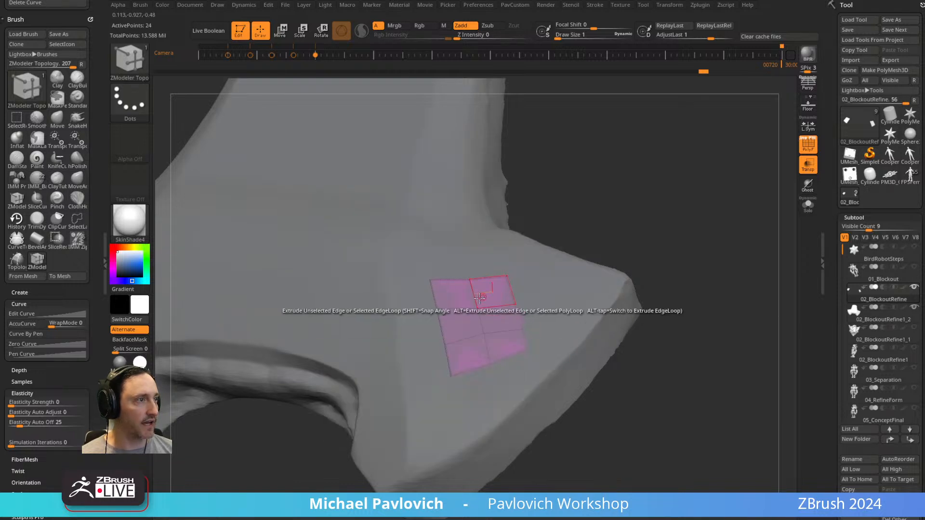
key("space")
Extrude the patch's inner edges into a new column, its lower edge loop into a new row, and one outer edge into a quad.
left_click_drag(646, 161, 636, 190)
left_click_drag(450, 317, 419, 322)
left_click_drag(456, 357, 423, 360)
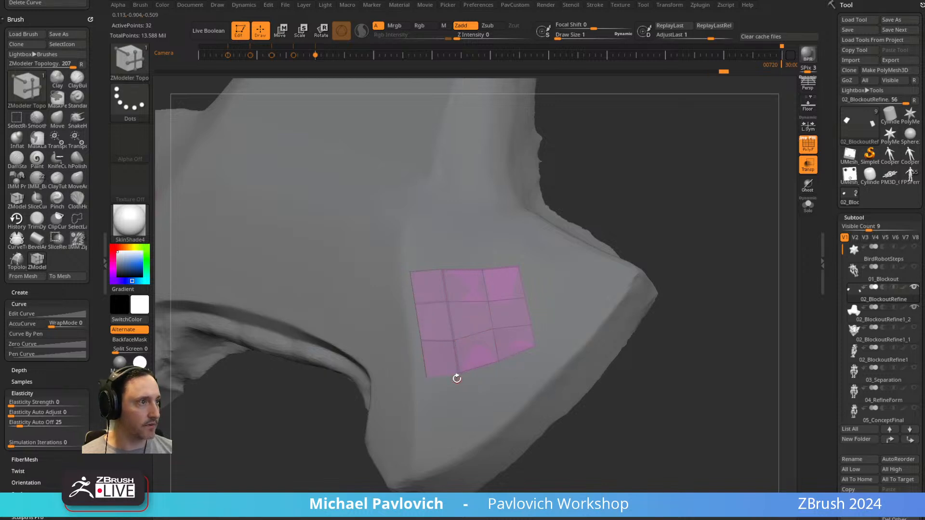
left_click_drag(476, 388, 477, 407)
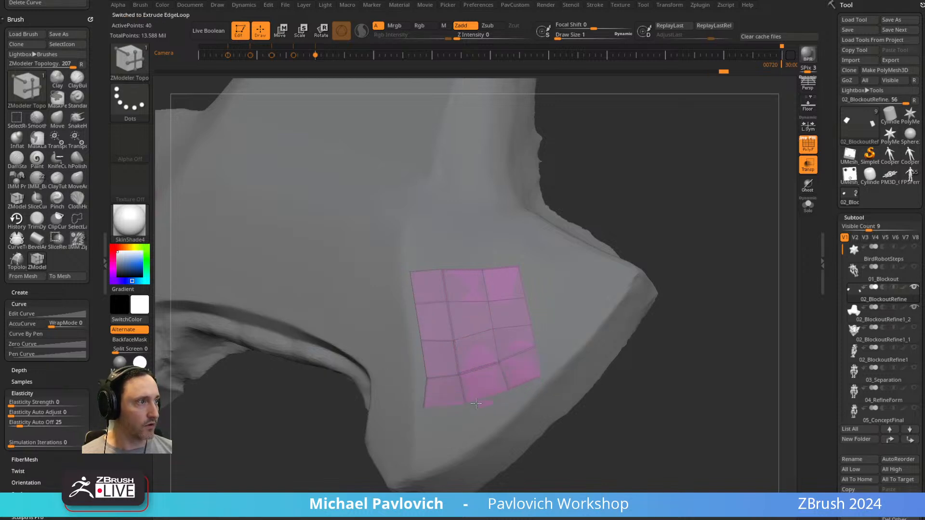
left_click_drag(526, 322, 552, 300)
Fill the patch's upper outer corner with another quad and rework the quads along its lower edge.
key("shift")
key("shift")
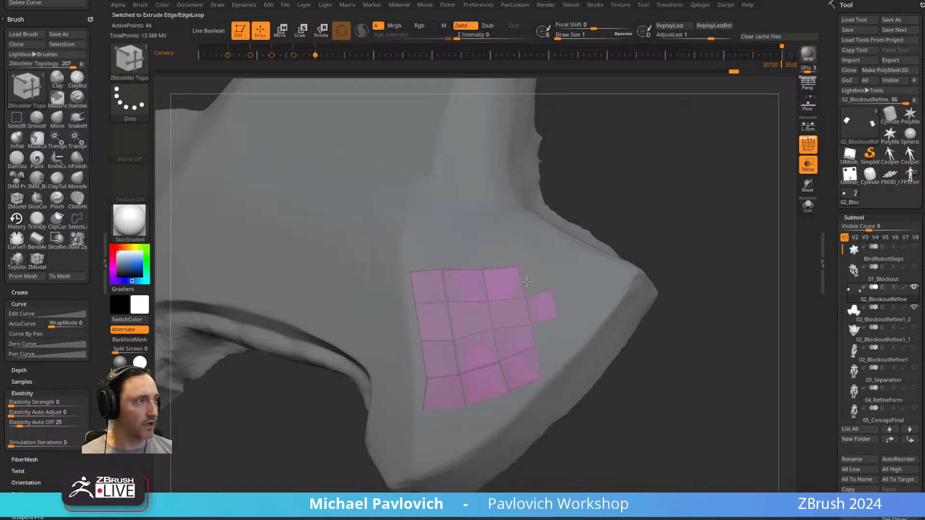
mouse_move(663, 161)
left_mouse_down()
mouse_move(685, 153)
mouse_move(667, 166)
left_mouse_up()
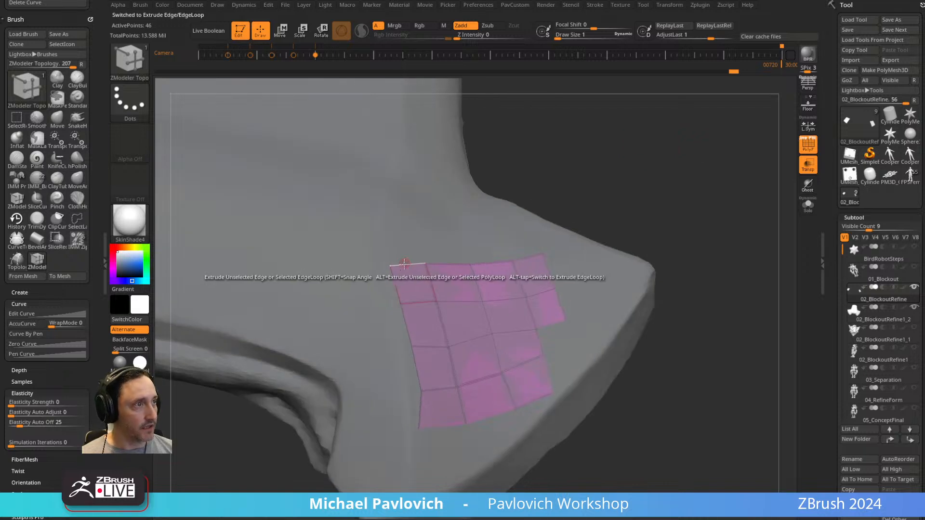
mouse_move(424, 265)
left_mouse_down()
mouse_move(424, 252)
mouse_move(422, 258)
left_mouse_up()
left_click_drag(419, 429, 480, 420)
mouse_move(689, 289)
left_mouse_down("alt")
mouse_move(682, 312)
mouse_move(685, 270)
mouse_move(680, 282)
left_mouse_up("alt")
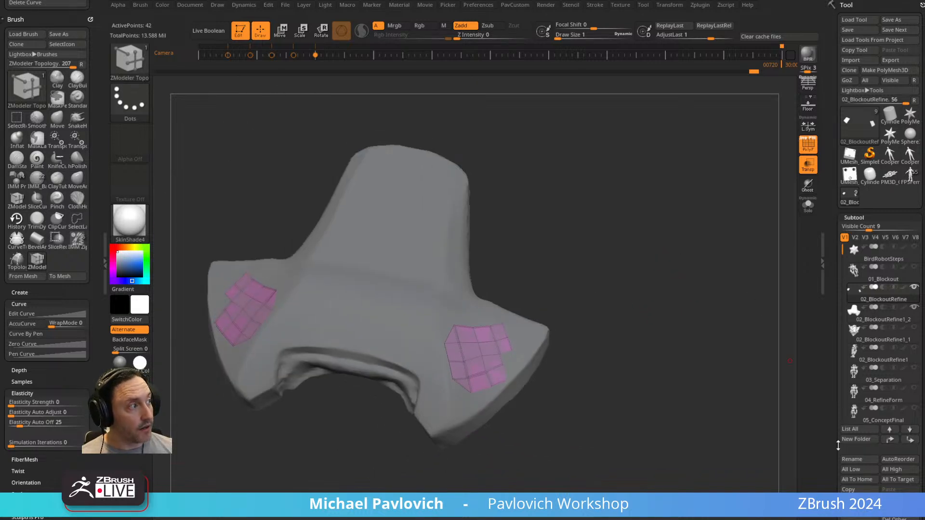
Delete the retopology patch subtool and insert a ZSphere subtool, keeping the plate visible with it.
left_click(860, 517)
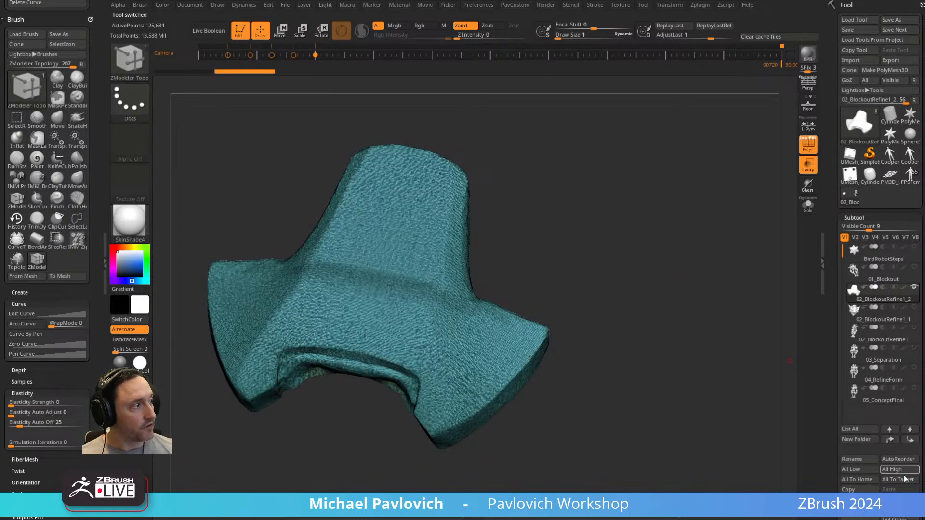
left_click(898, 510)
left_click(690, 383)
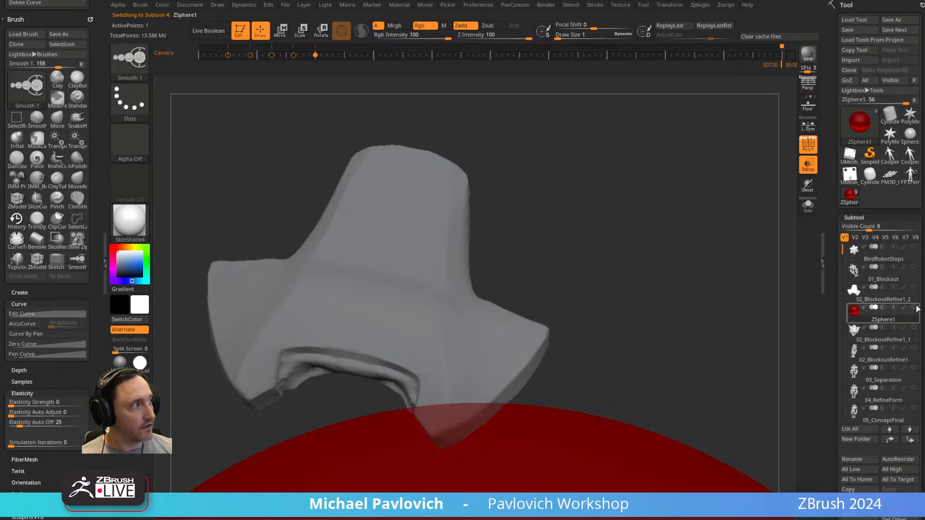
left_click(914, 288)
left_click(914, 288)
right_click_drag(622, 145, 634, 348, "ctrl")
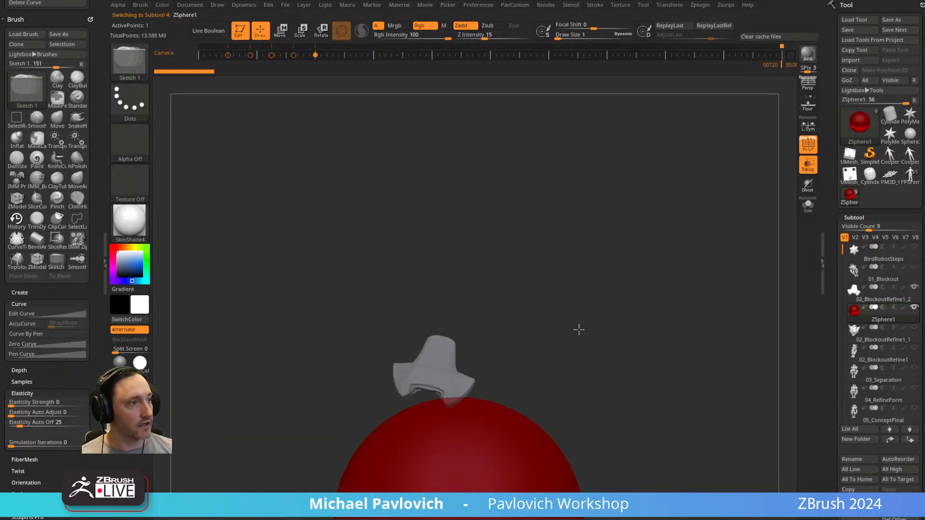
left_click(622, 286)
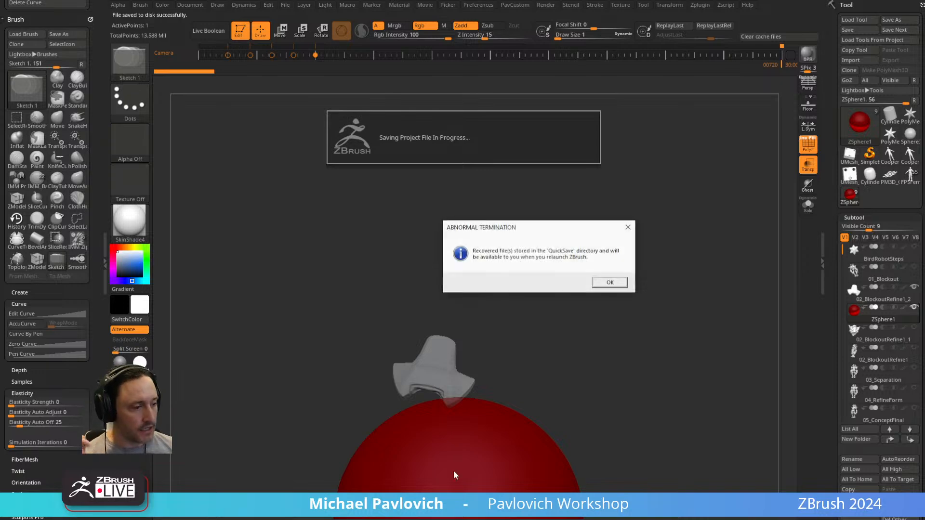
Dismiss the abnormal termination notice, switch to the web browser and open the presenter's YouTube channel.
left_click(611, 282)
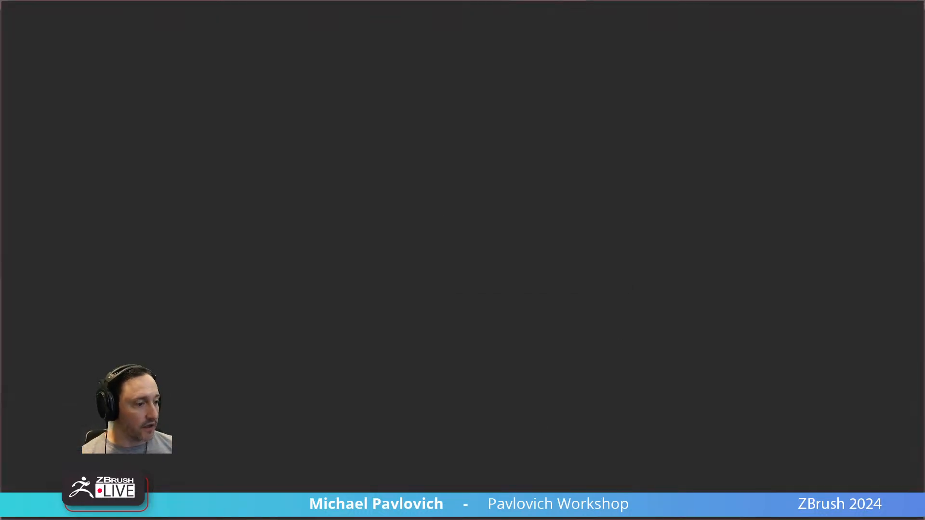
left_click_drag(667, 191, 864, 33)
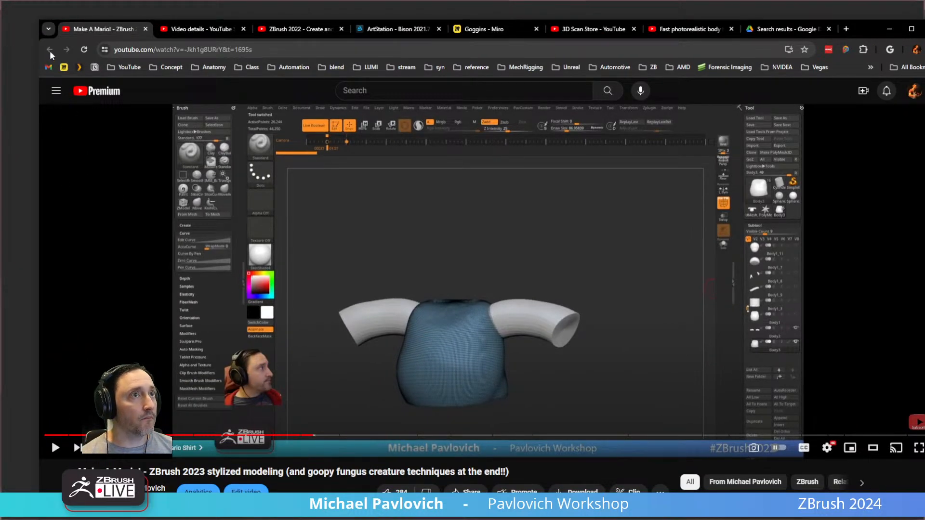
left_click(123, 69)
left_click(135, 84)
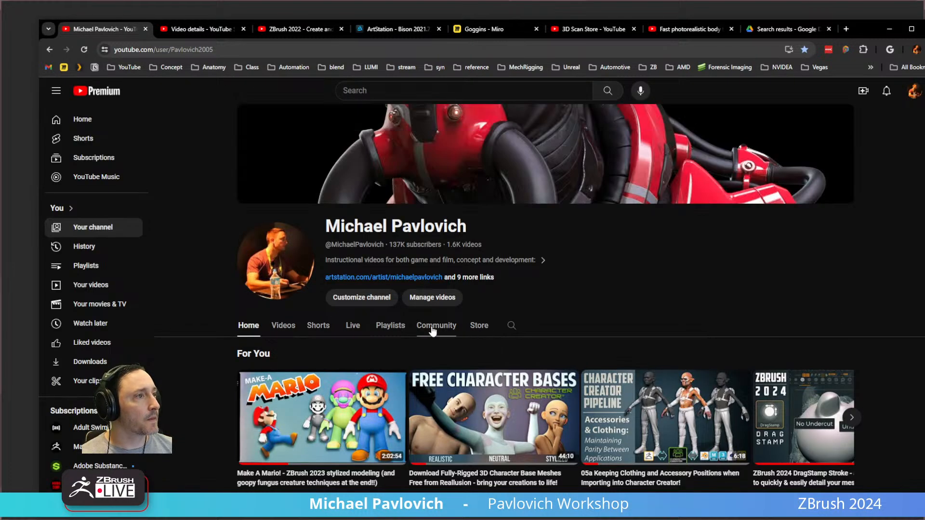
Search the YouTube channel for "zsphere retopology" and look over the matching videos.
left_click(511, 325)
type("zsphe")
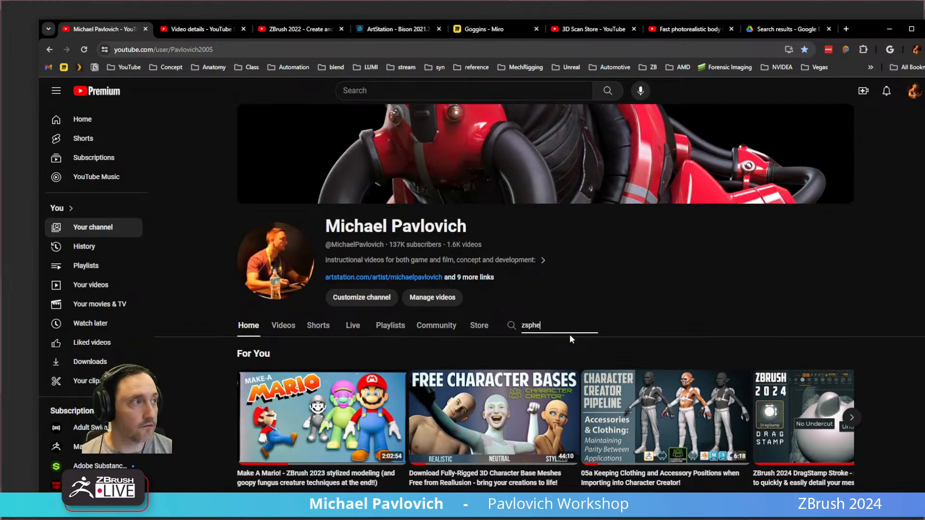
type("re rotopology")
key("Return")
scroll(539, 331, "down", 5)
scroll(533, 333, "up", 6)
Select the web address of the channel search page and switch away from the browser.
left_click(387, 48)
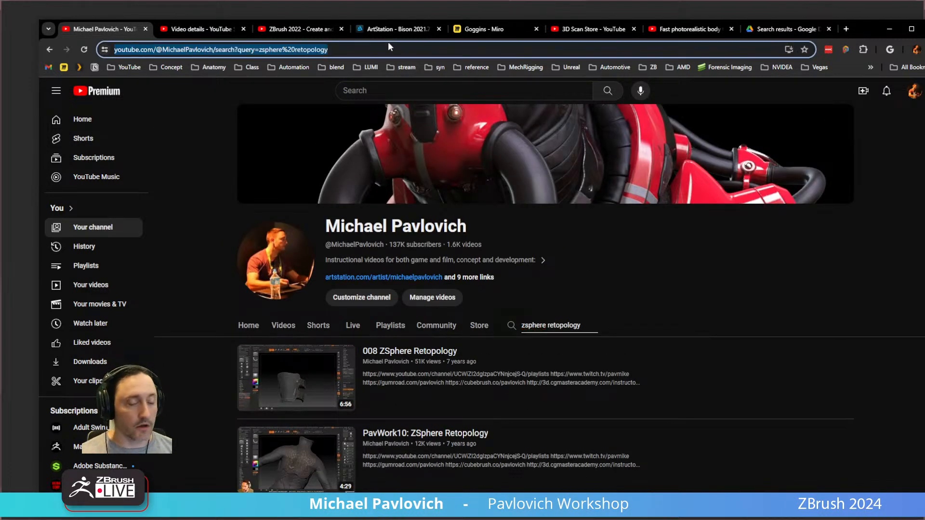
key("alt+Tab")
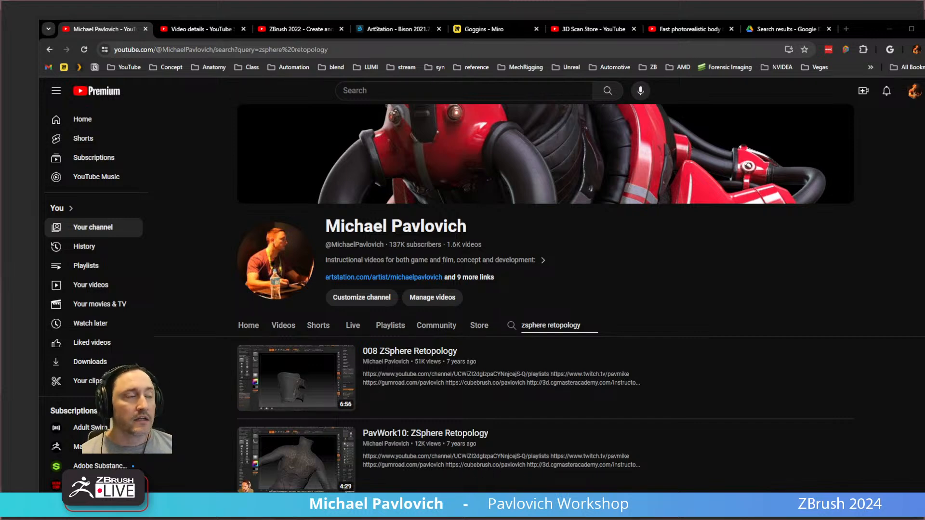
left_click_drag(862, 31, 924, 29)
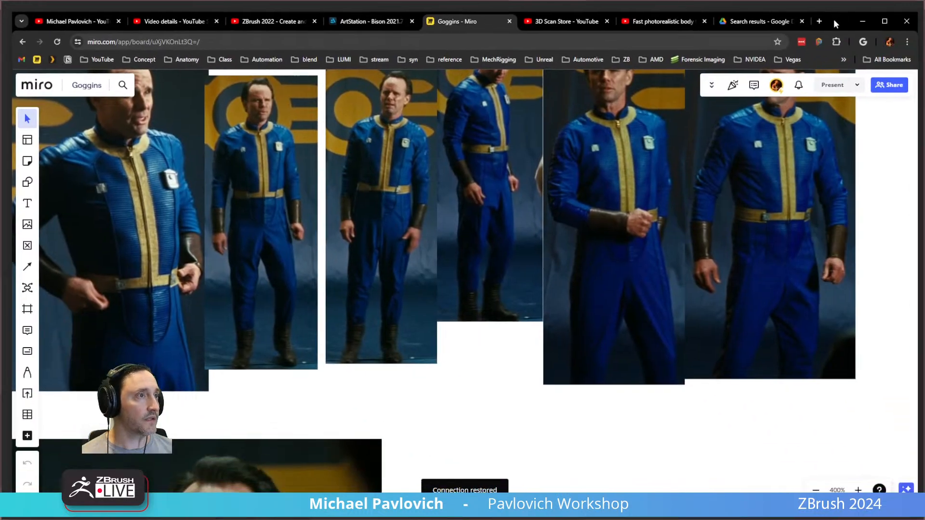
Examine the character costume and hat reference images across the Goggins Miro board.
scroll(472, 212, "down", 5)
scroll(545, 250, "up", 5)
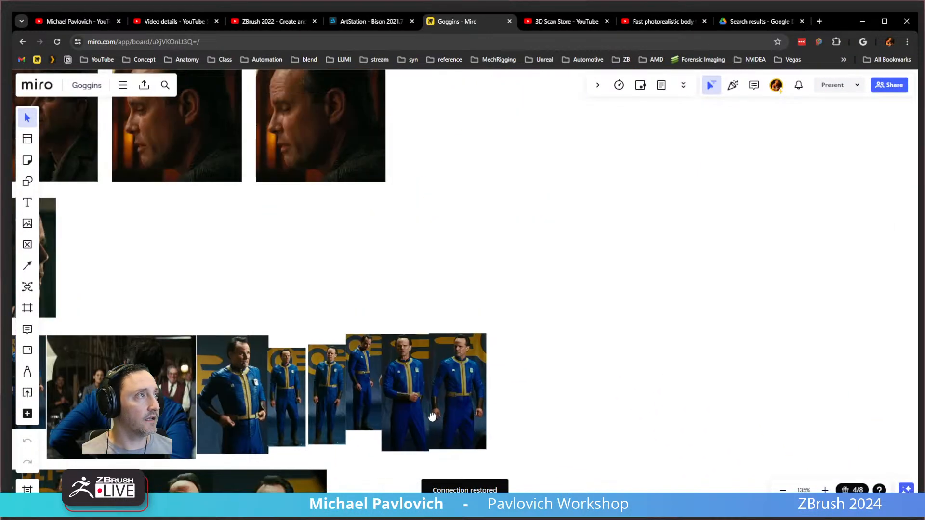
middle_click_drag(566, 211, 440, 365)
scroll(439, 364, "down", 2)
middle_click_drag(583, 240, 320, 281)
middle_click_drag(695, 253, 413, 351)
middle_click_drag(507, 248, 464, 385)
scroll(455, 311, "up", 6)
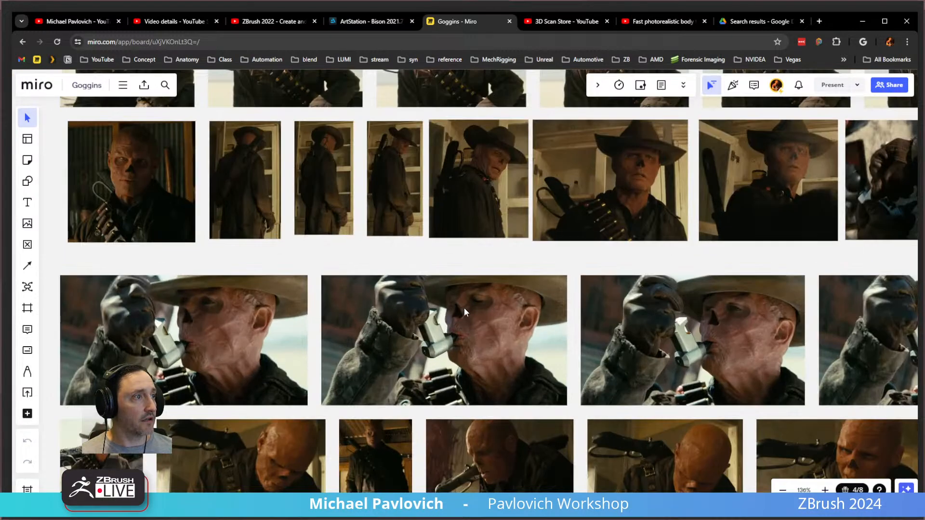
scroll(411, 278, "down", 2)
middle_click_drag(412, 279, 554, 448)
scroll(484, 299, "down", 3)
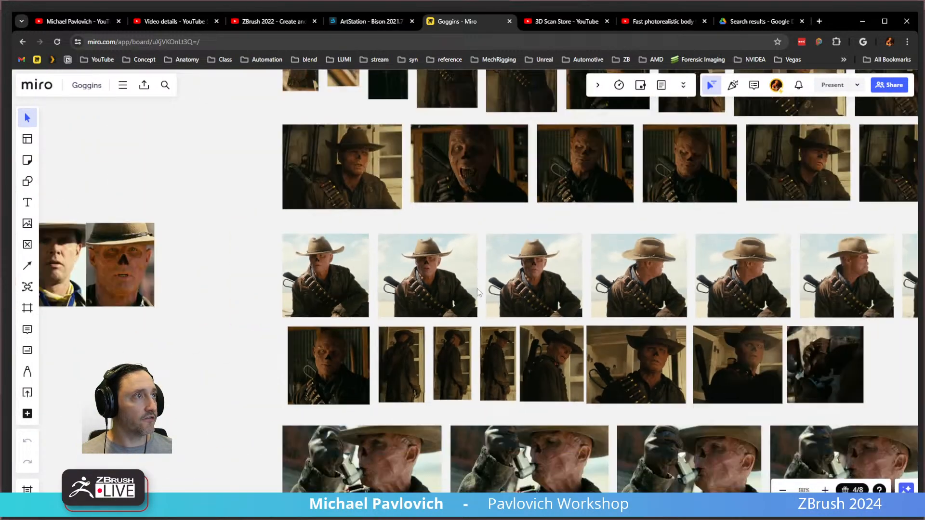
middle_click_drag(479, 272, 441, 399)
middle_click_drag(514, 417, 385, 72)
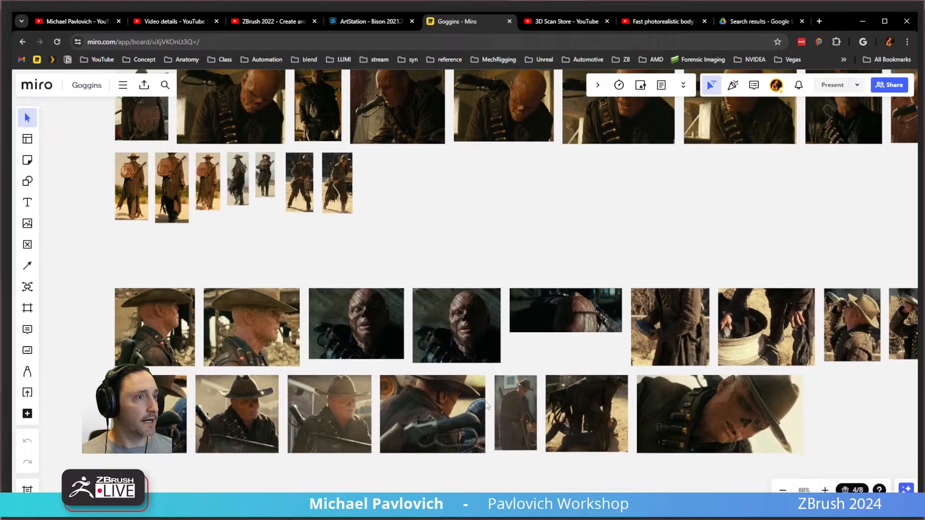
middle_click_drag(242, 416, 284, 317)
scroll(283, 317, "up", 5)
middle_click_drag(391, 441, 404, 104)
middle_click_drag(390, 474, 413, 268)
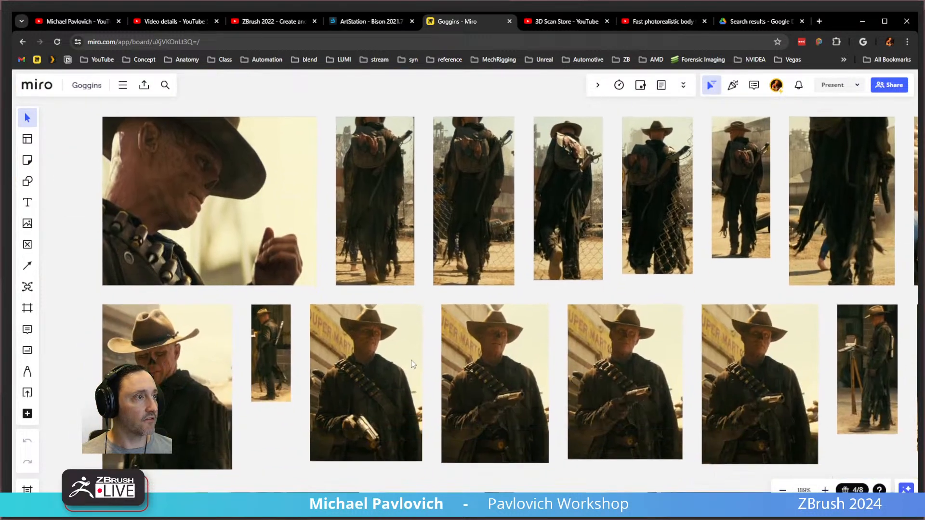
scroll(444, 378, "up", 3)
middle_click_drag(564, 395, 448, 324)
scroll(447, 322, "up", 2)
left_click_drag(833, 22, 832, 519)
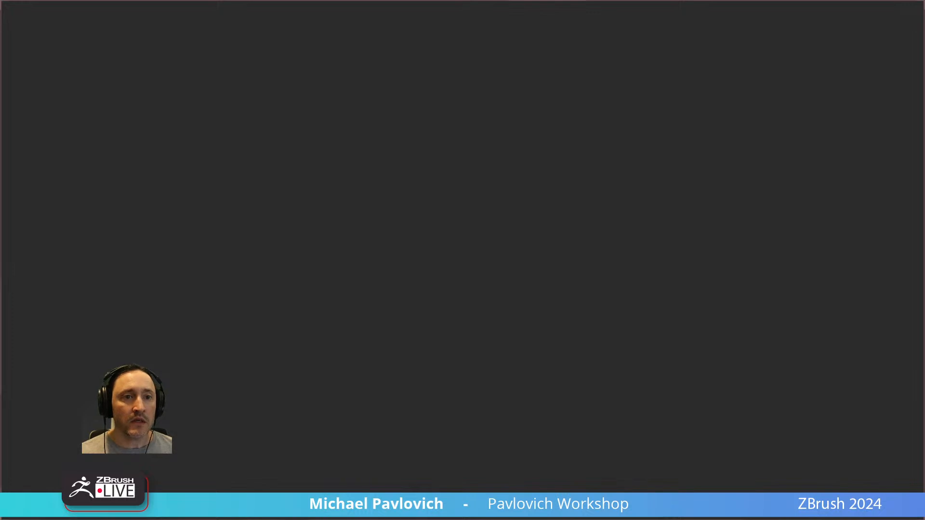